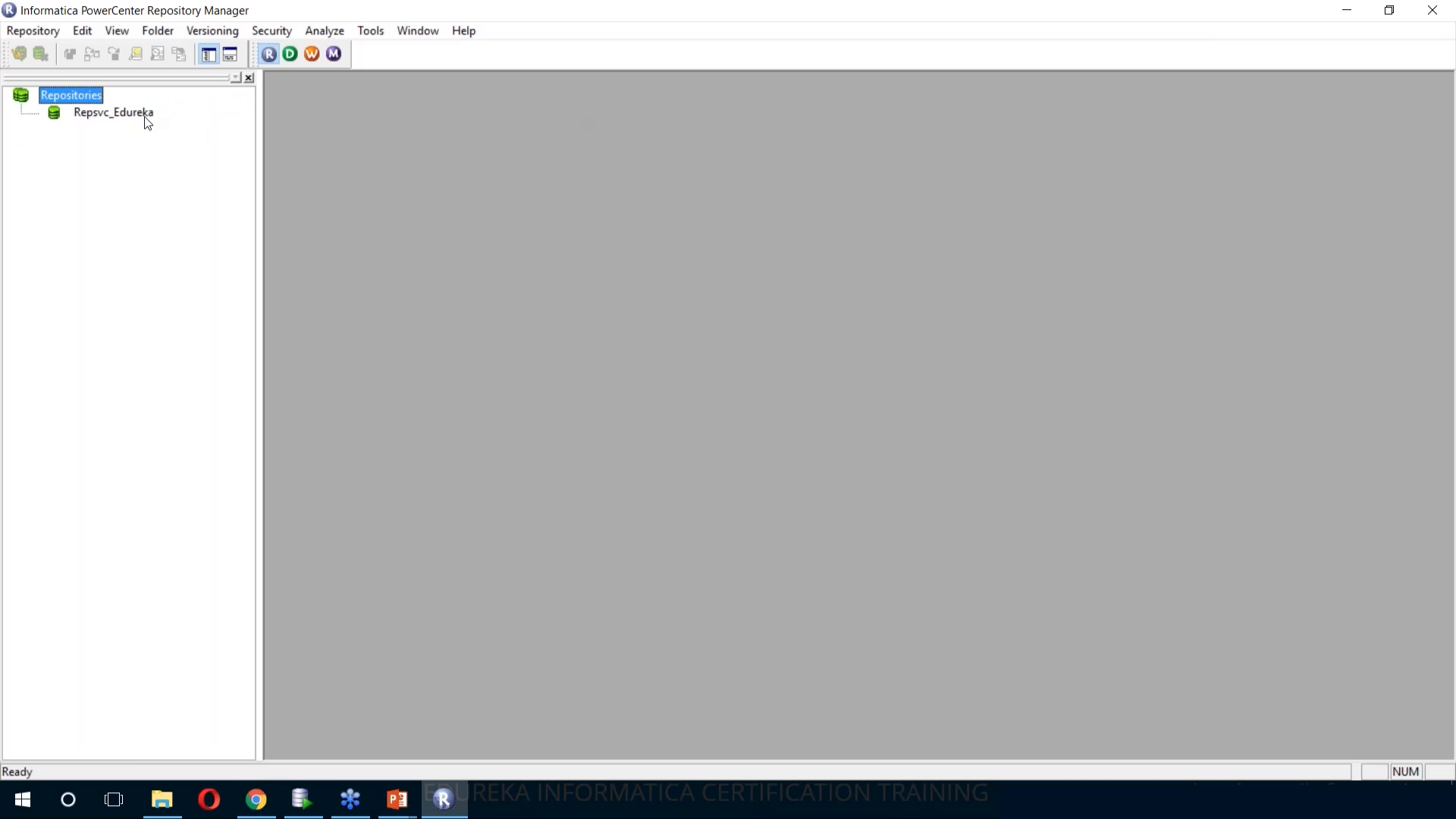
Connect to the Repsvc_Edureka repository as Administrator, entering the account password
{"action": "left_click", "coordinate": [141, 116]}
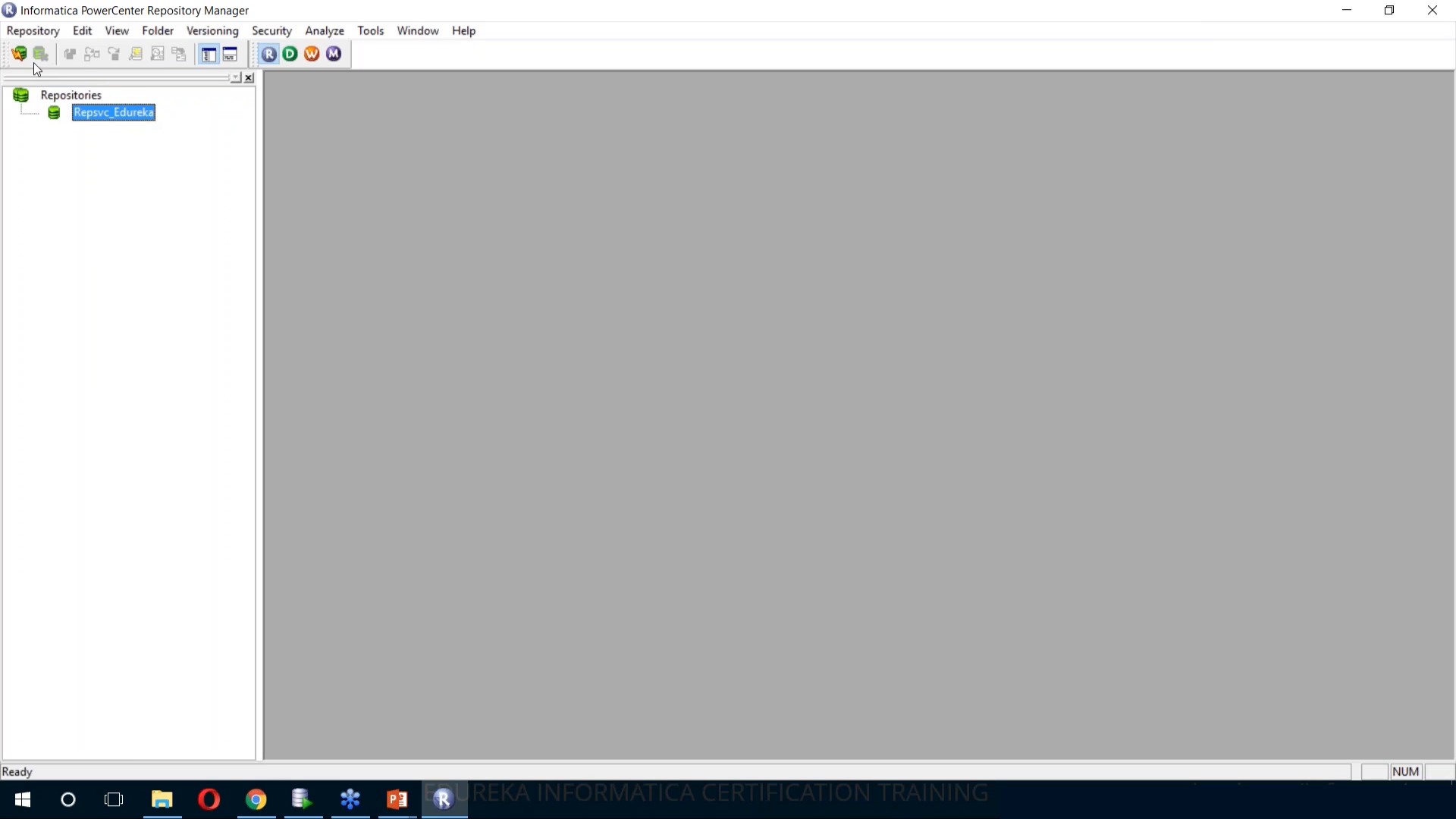
{"action": "left_click", "coordinate": [19, 59]}
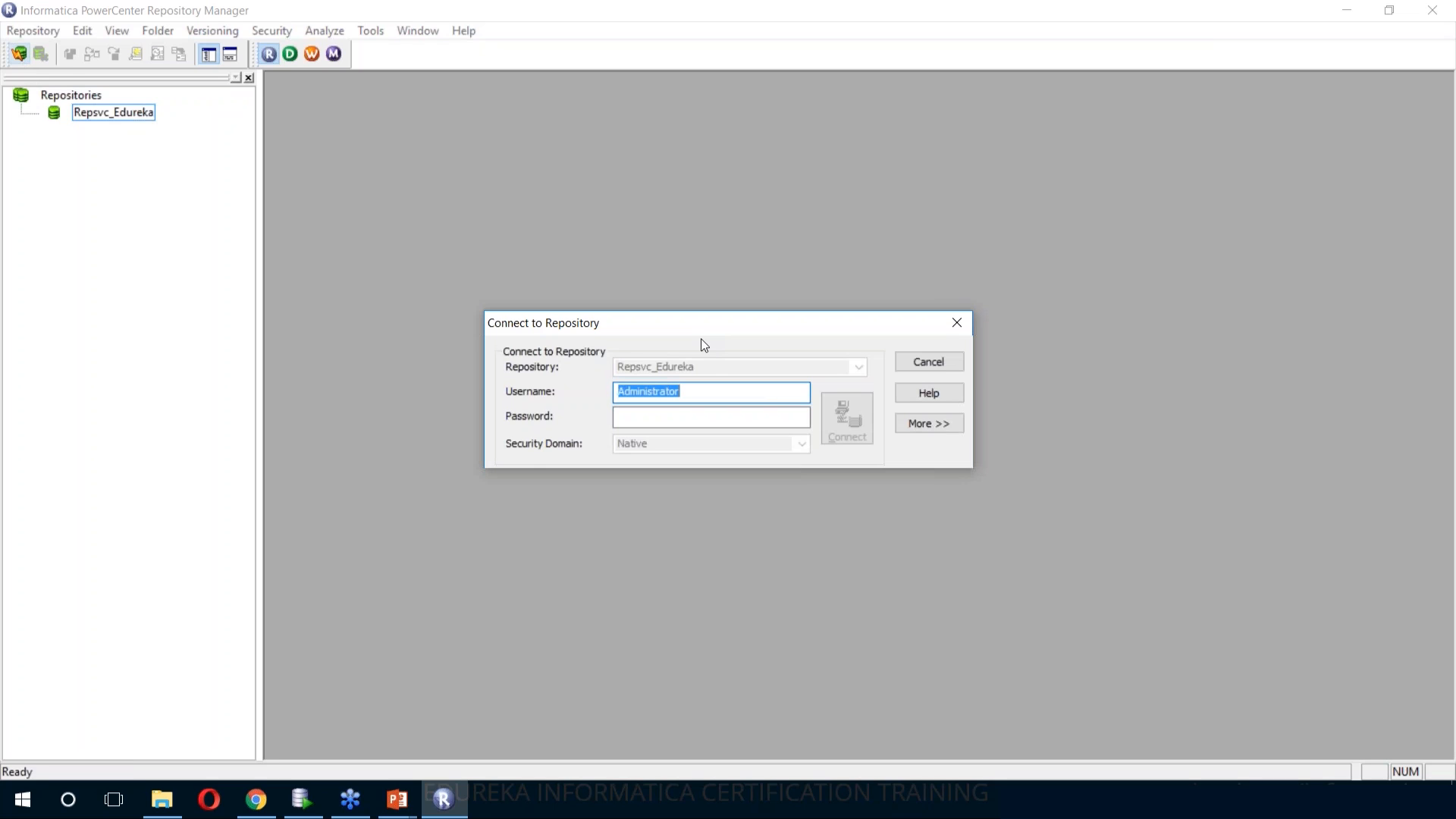
{"action": "left_click", "coordinate": [704, 418]}
{"action": "type", "text": "•••••••••••••"}
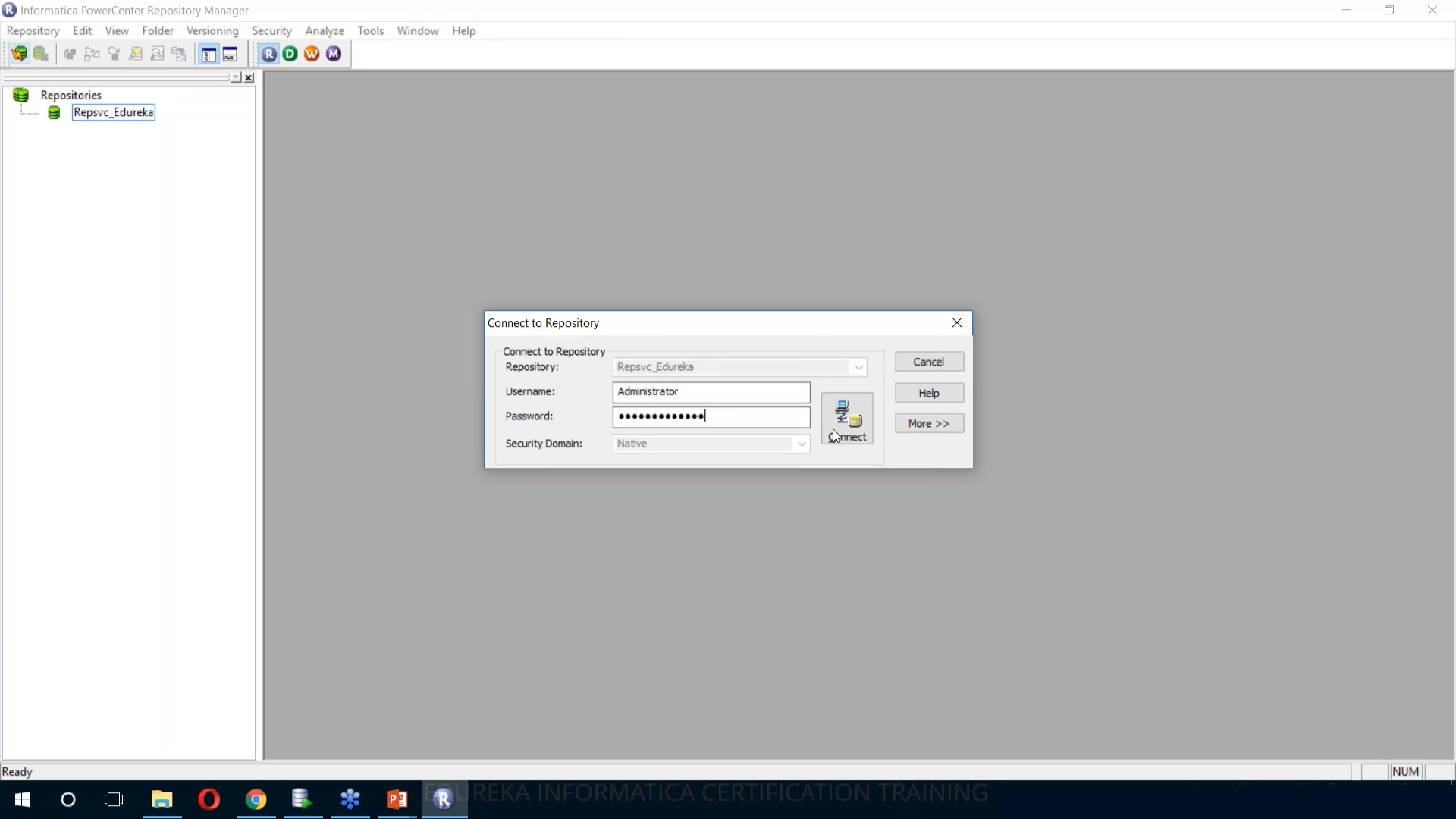
{"action": "left_click", "coordinate": [835, 428]}
{"action": "left_click", "coordinate": [835, 426]}
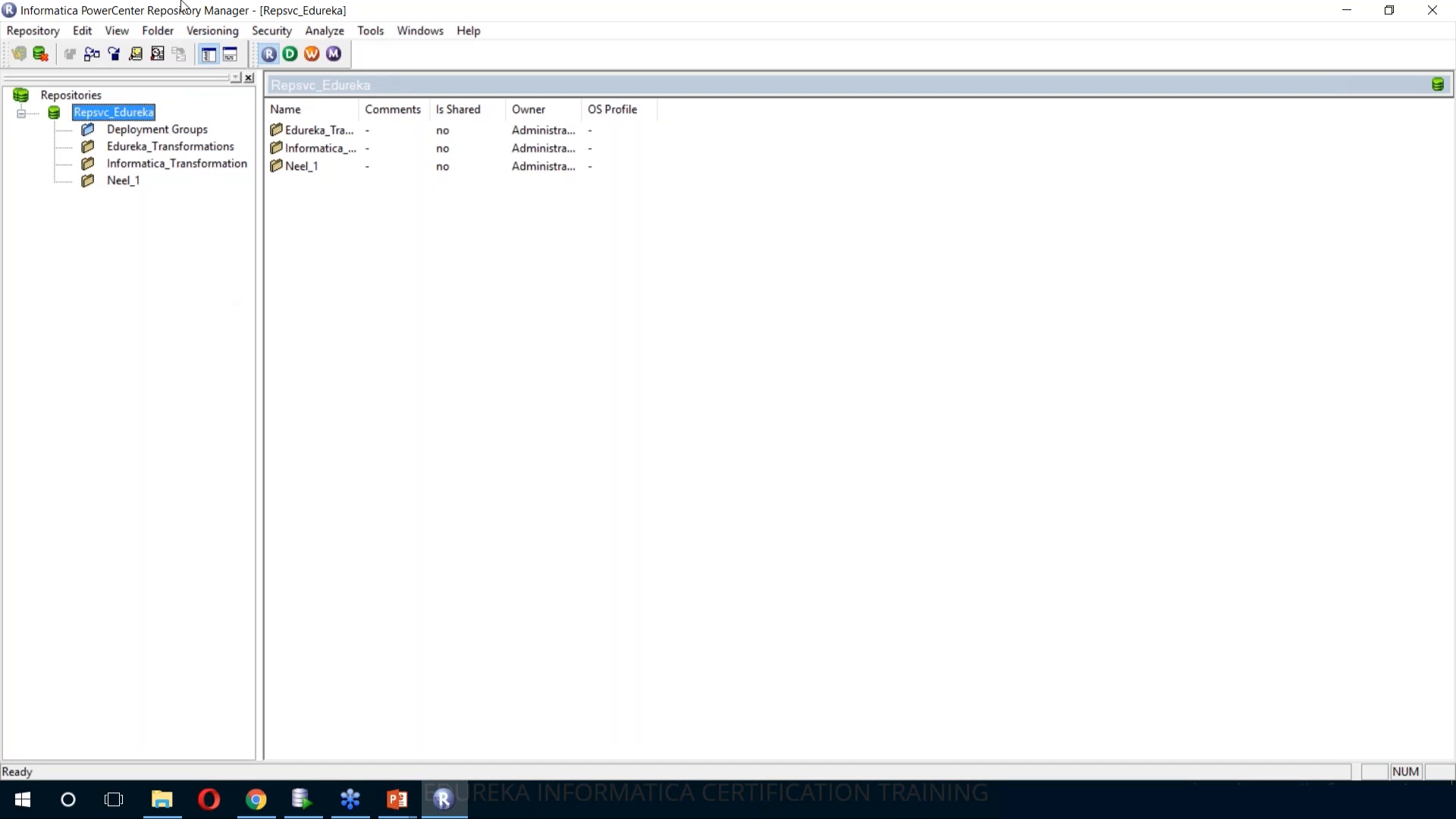
Create a repository folder named Informatica_Transformation_Edureka in Repsvc_Edureka, leaving the other folder properties at their defaults
{"action": "left_click", "coordinate": [158, 30]}
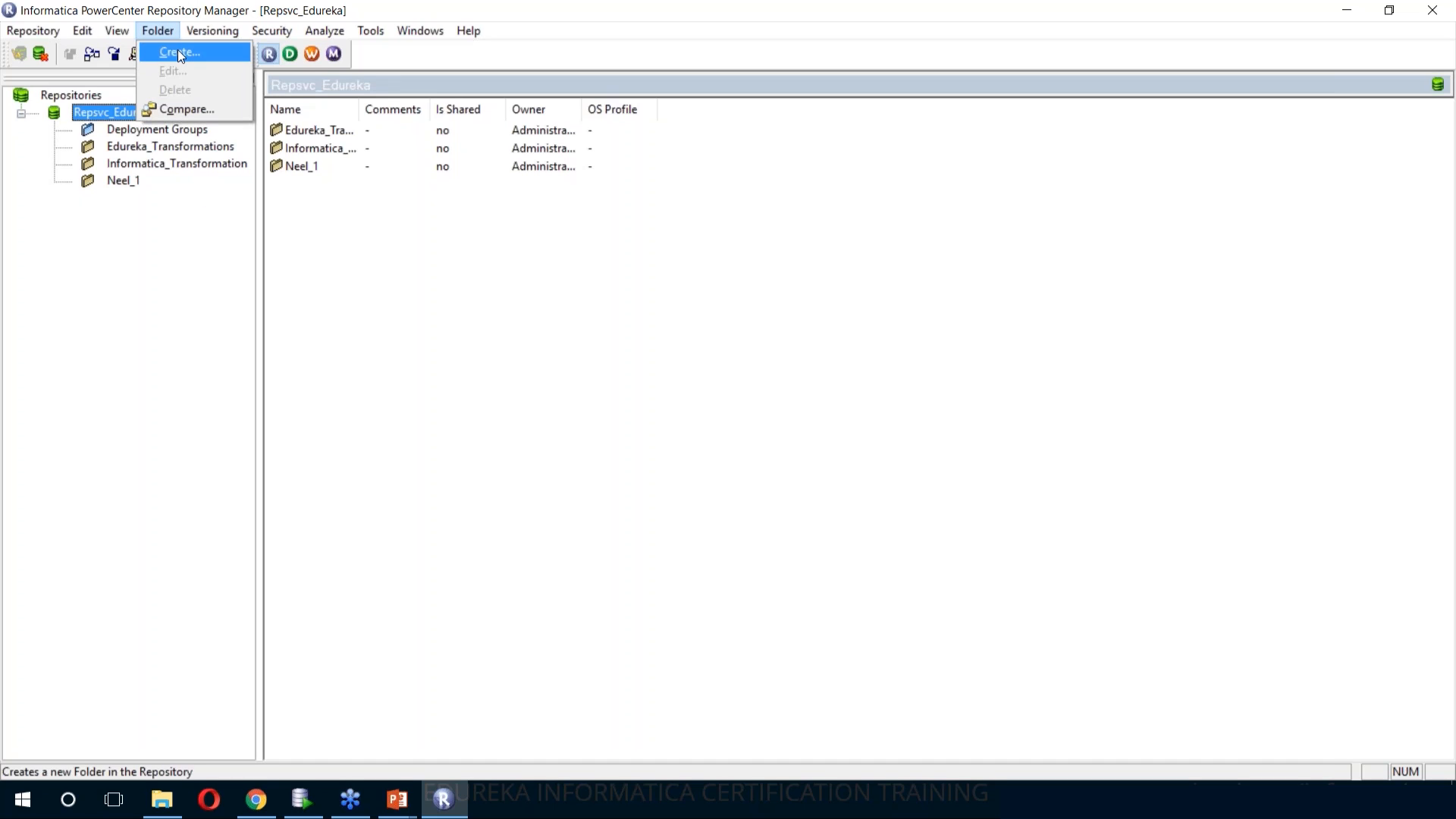
{"action": "left_click", "coordinate": [179, 53]}
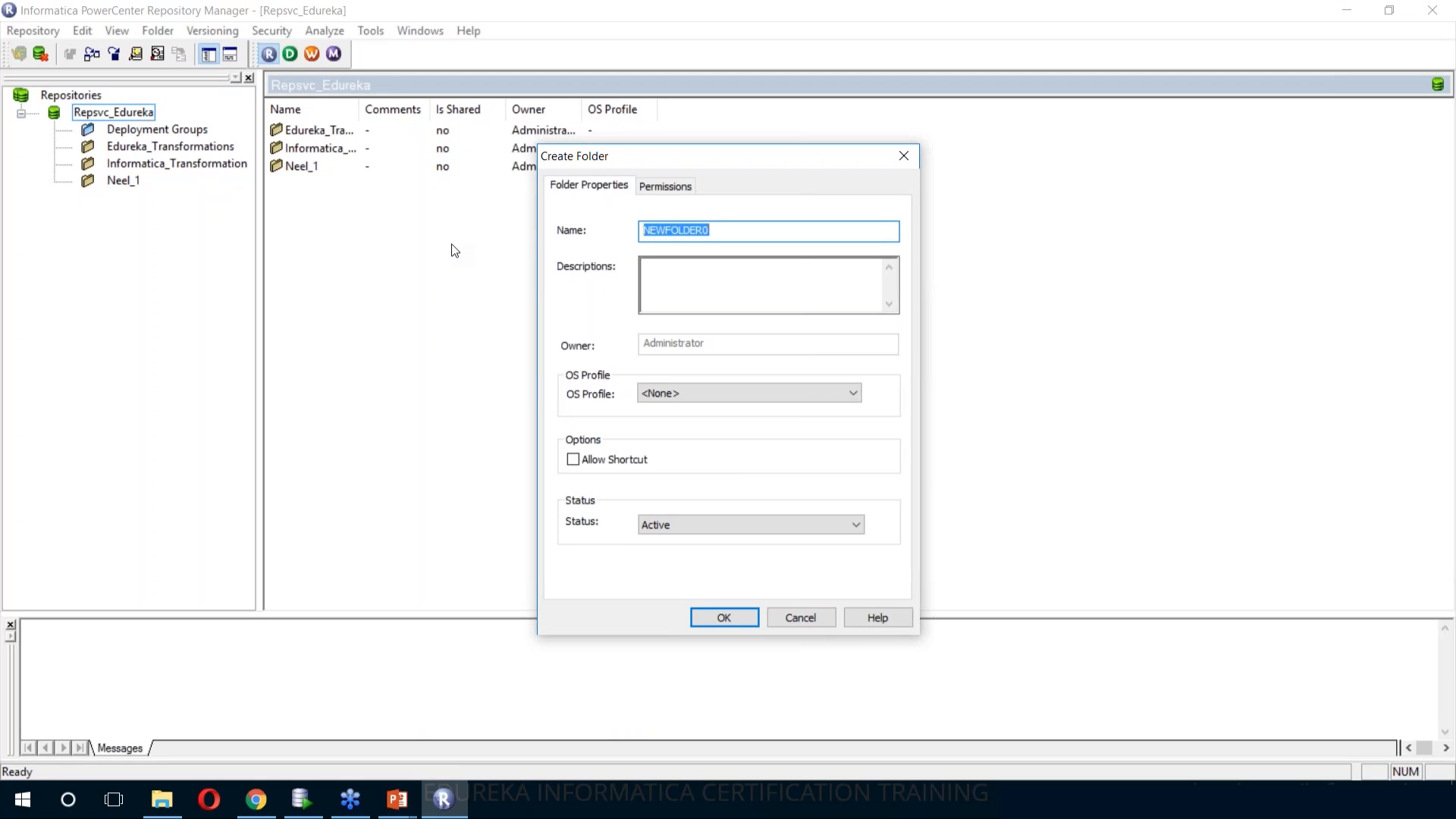
{"action": "type", "text": "Informatica_Transformation_Edureka"}
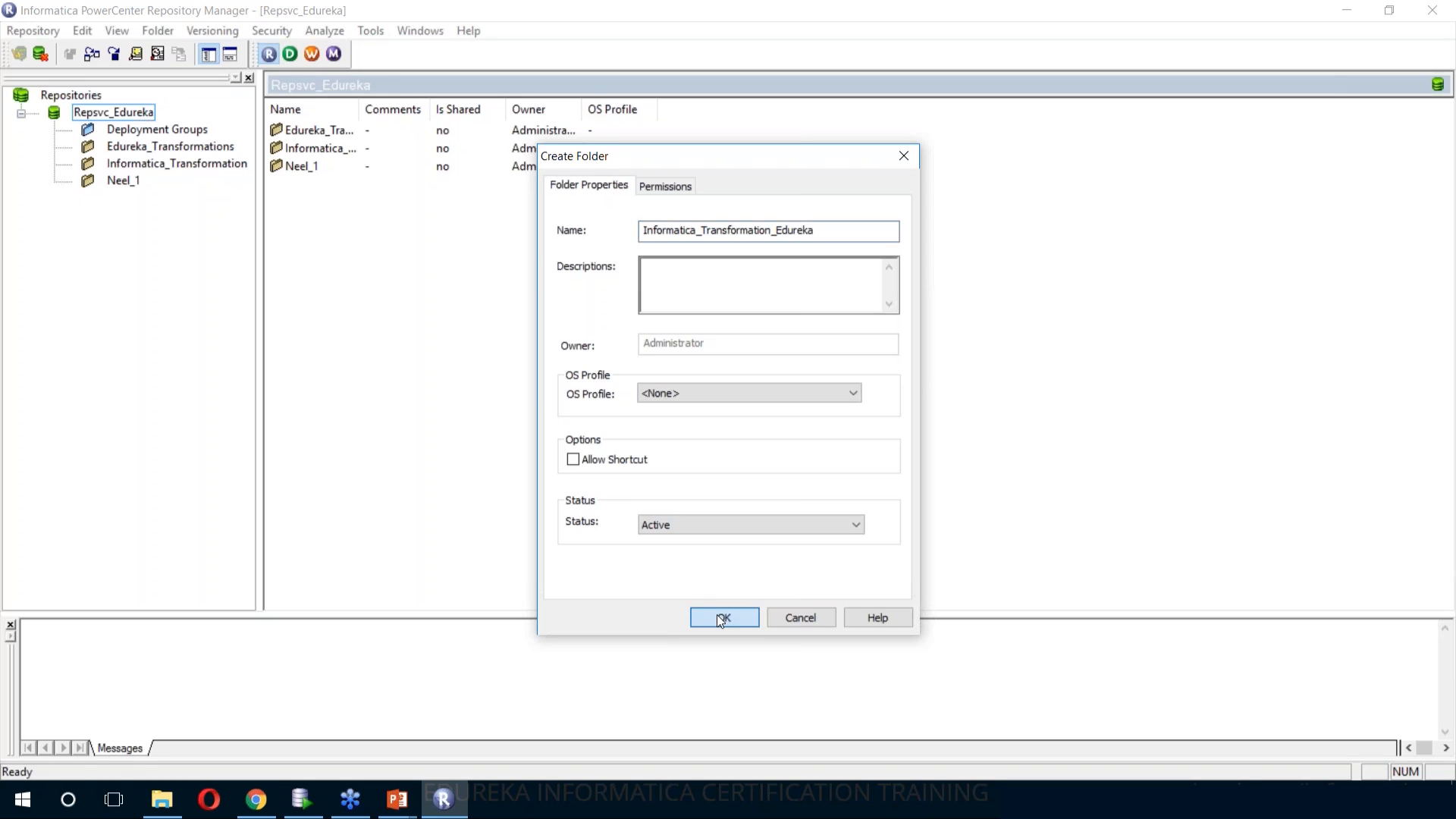
{"action": "left_click", "coordinate": [722, 618]}
{"action": "left_click", "coordinate": [818, 442]}
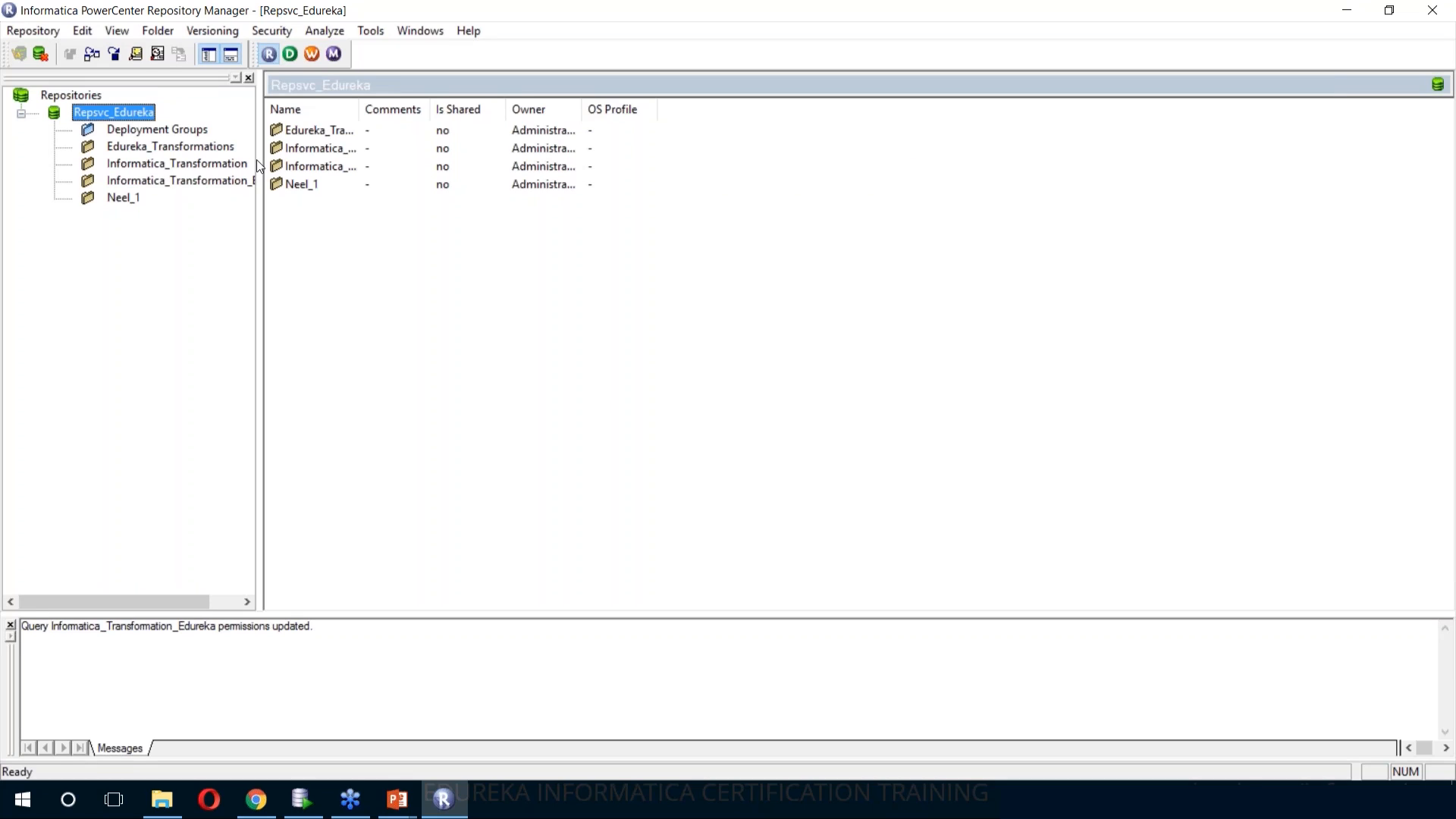
Switch to PowerCenter Designer, then connect to and open the Informatica_Transformation_Edureka folder
{"action": "left_click", "coordinate": [291, 54]}
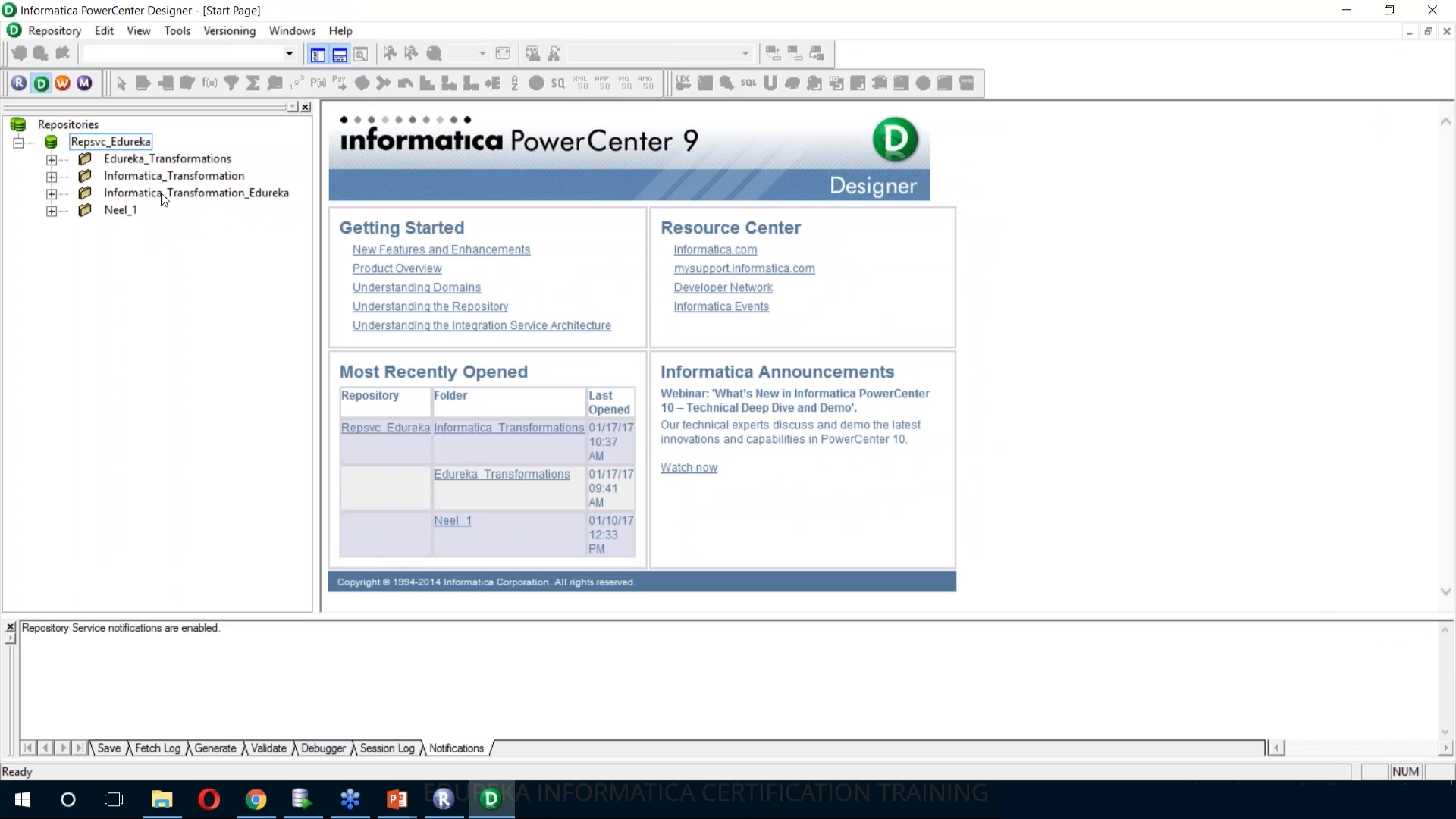
{"action": "right_click", "coordinate": [161, 199]}
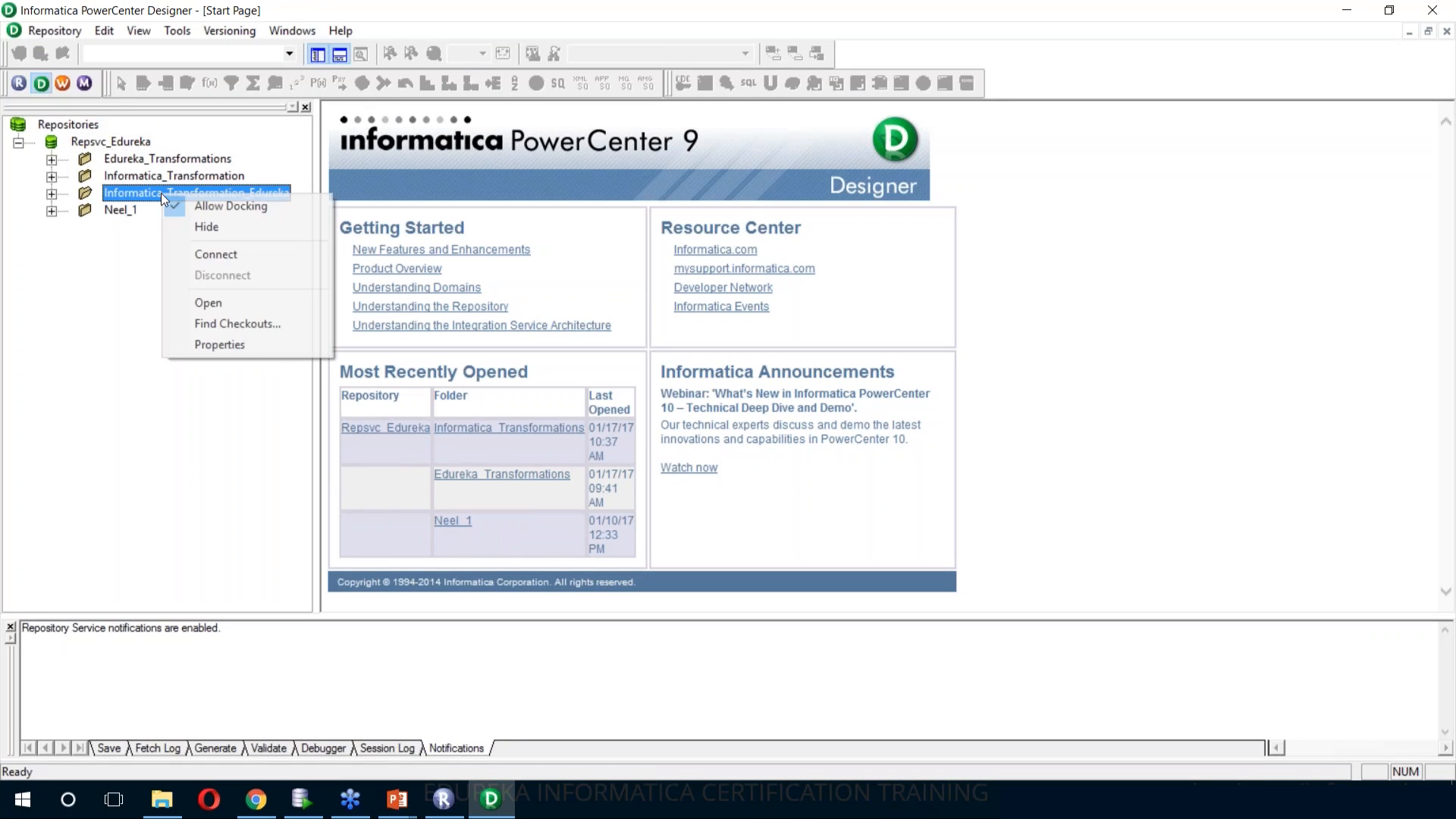
{"action": "left_click", "coordinate": [218, 254]}
{"action": "right_click", "coordinate": [198, 193]}
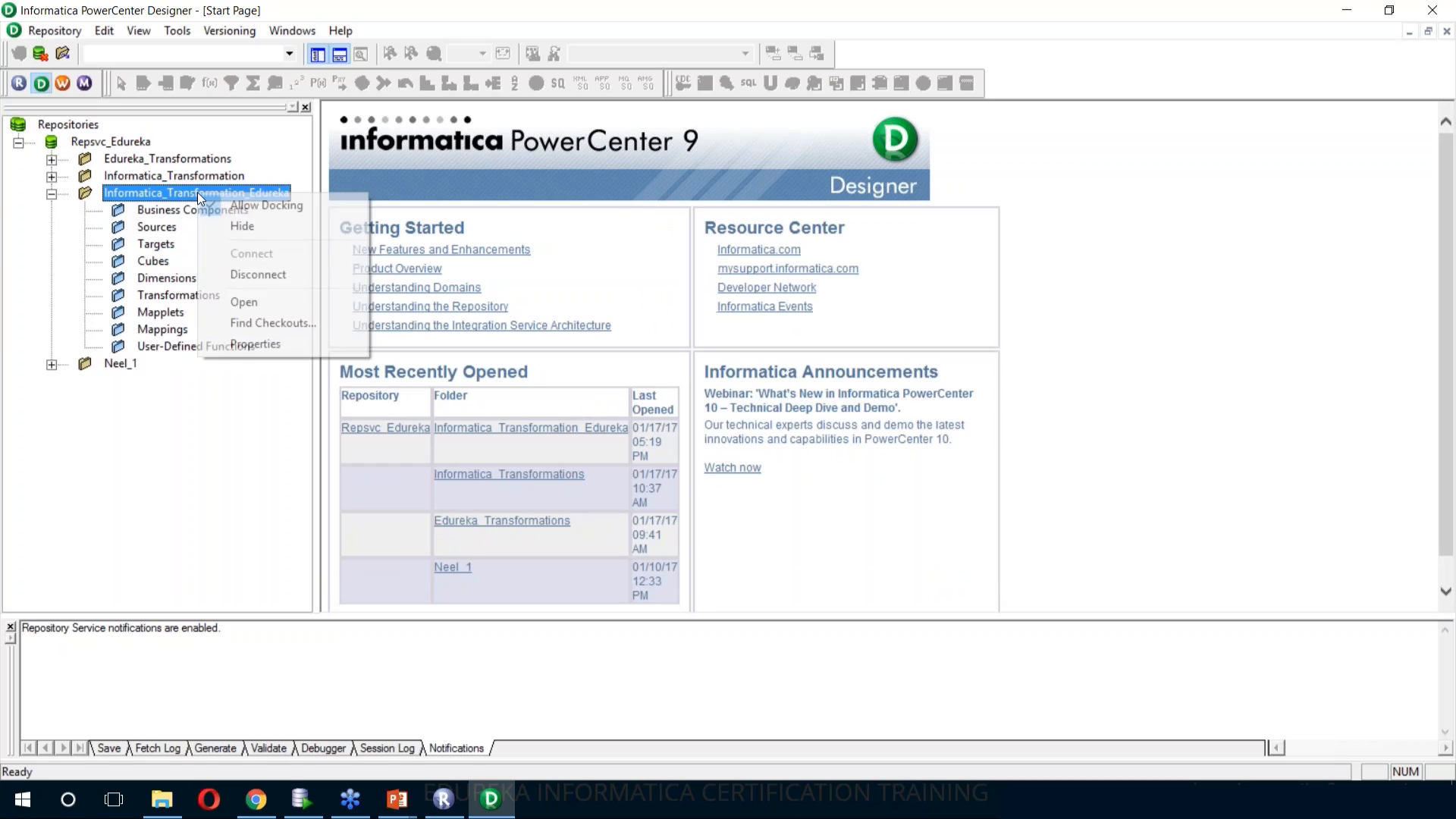
{"action": "left_click", "coordinate": [244, 303]}
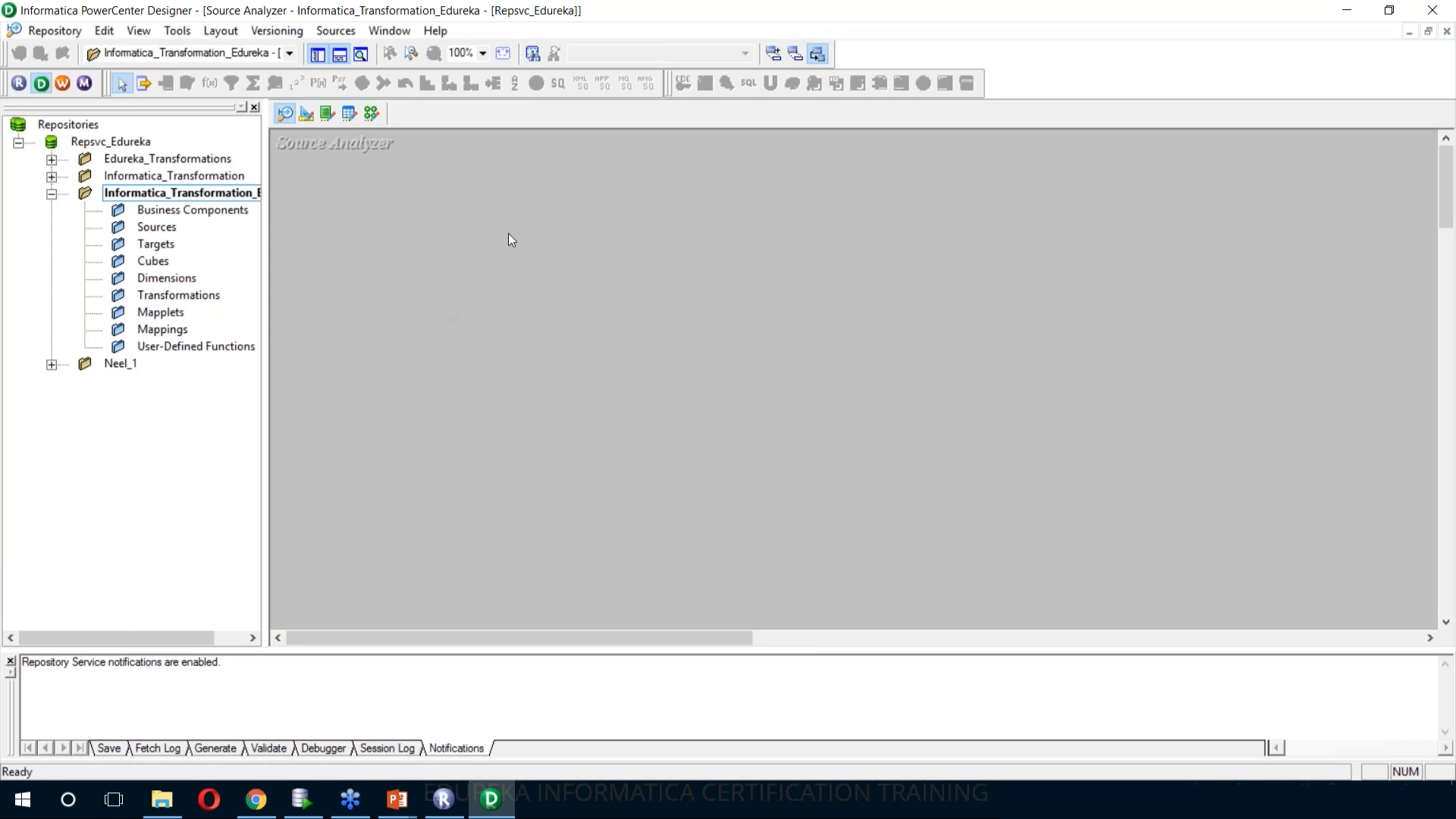
Start a source import from a database and choose ORACLEXE_HR_SRC as the ODBC data source
{"action": "left_click", "coordinate": [343, 36]}
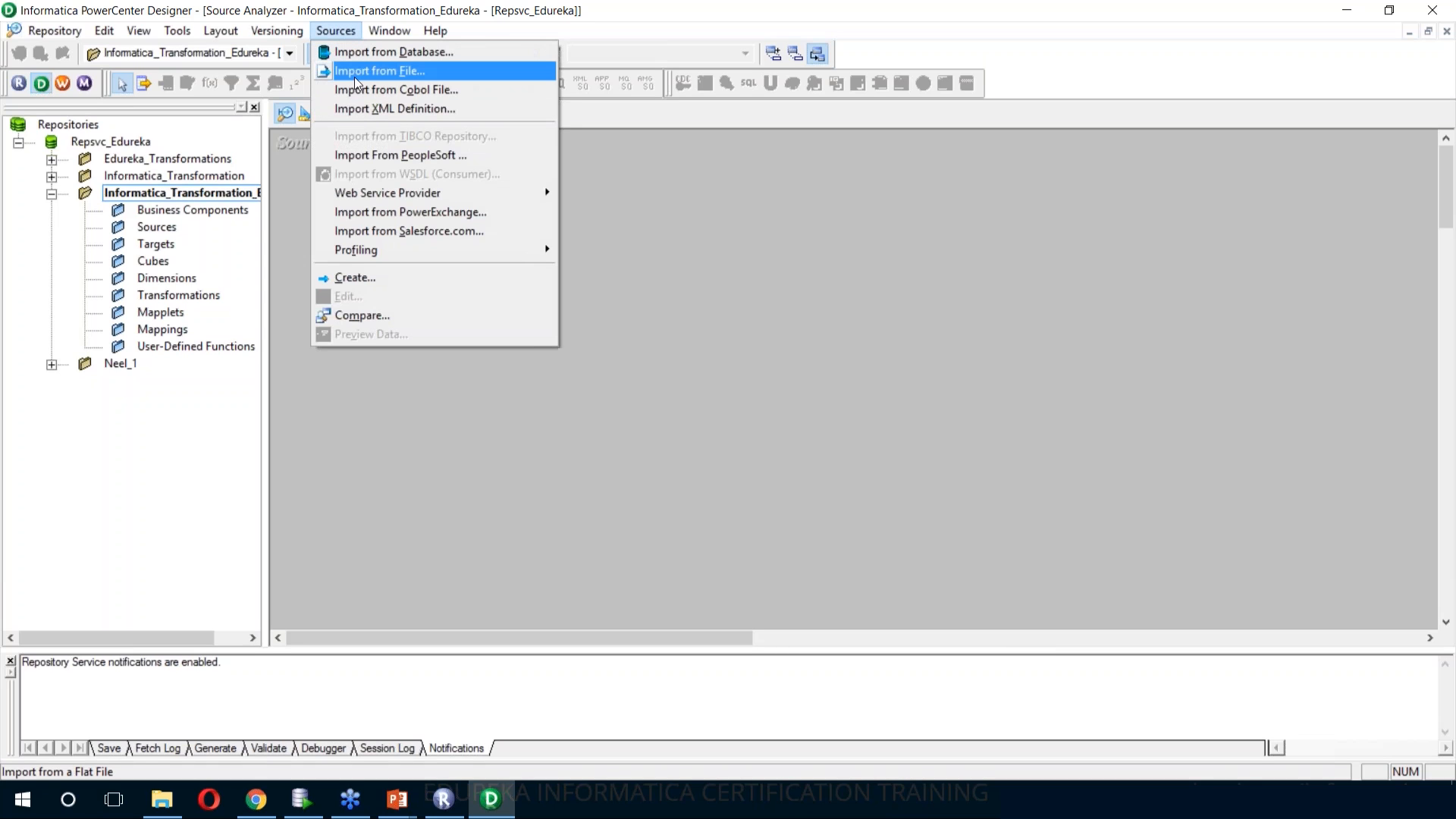
{"action": "left_click", "coordinate": [353, 55]}
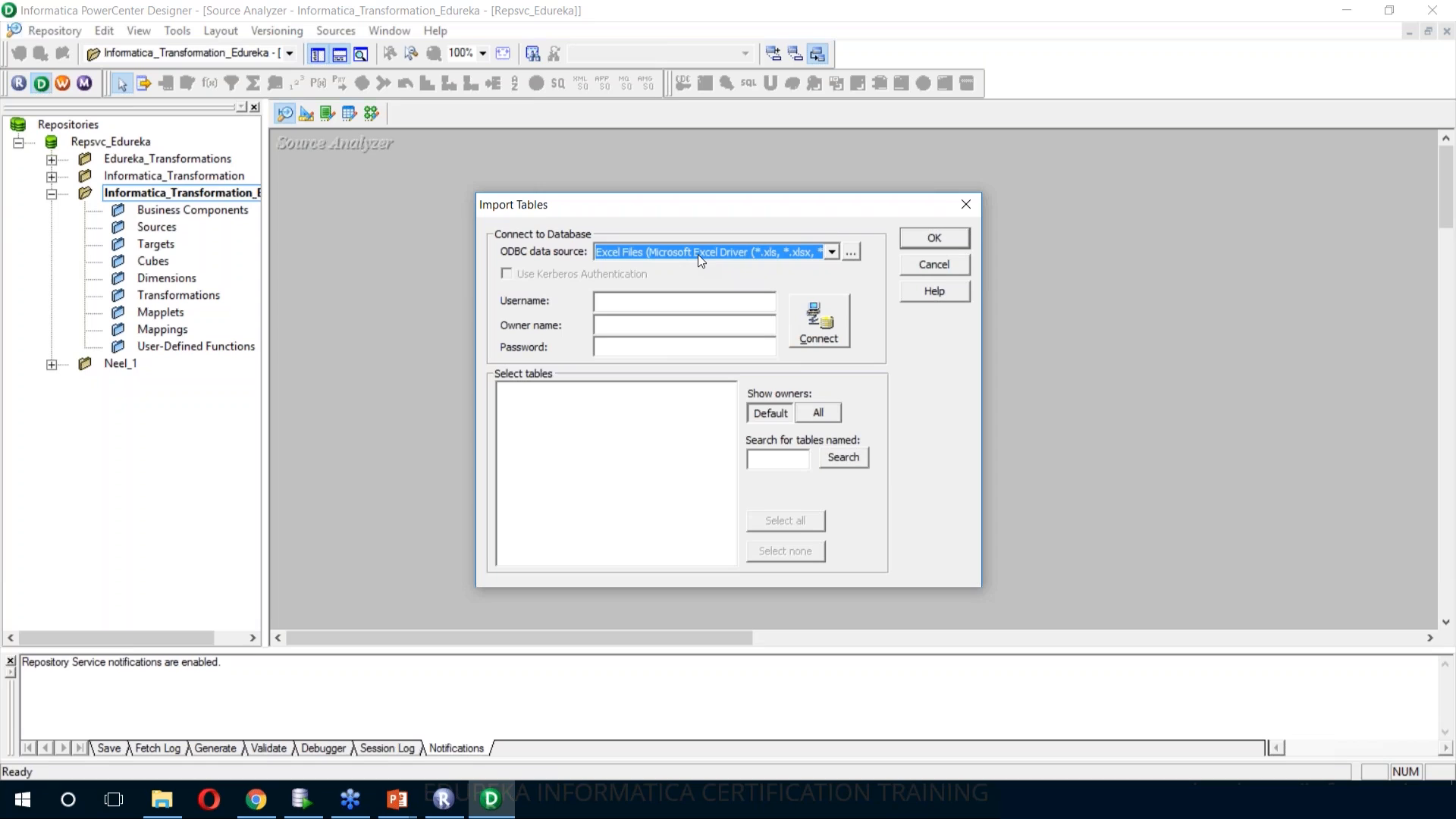
{"action": "left_click", "coordinate": [850, 257]}
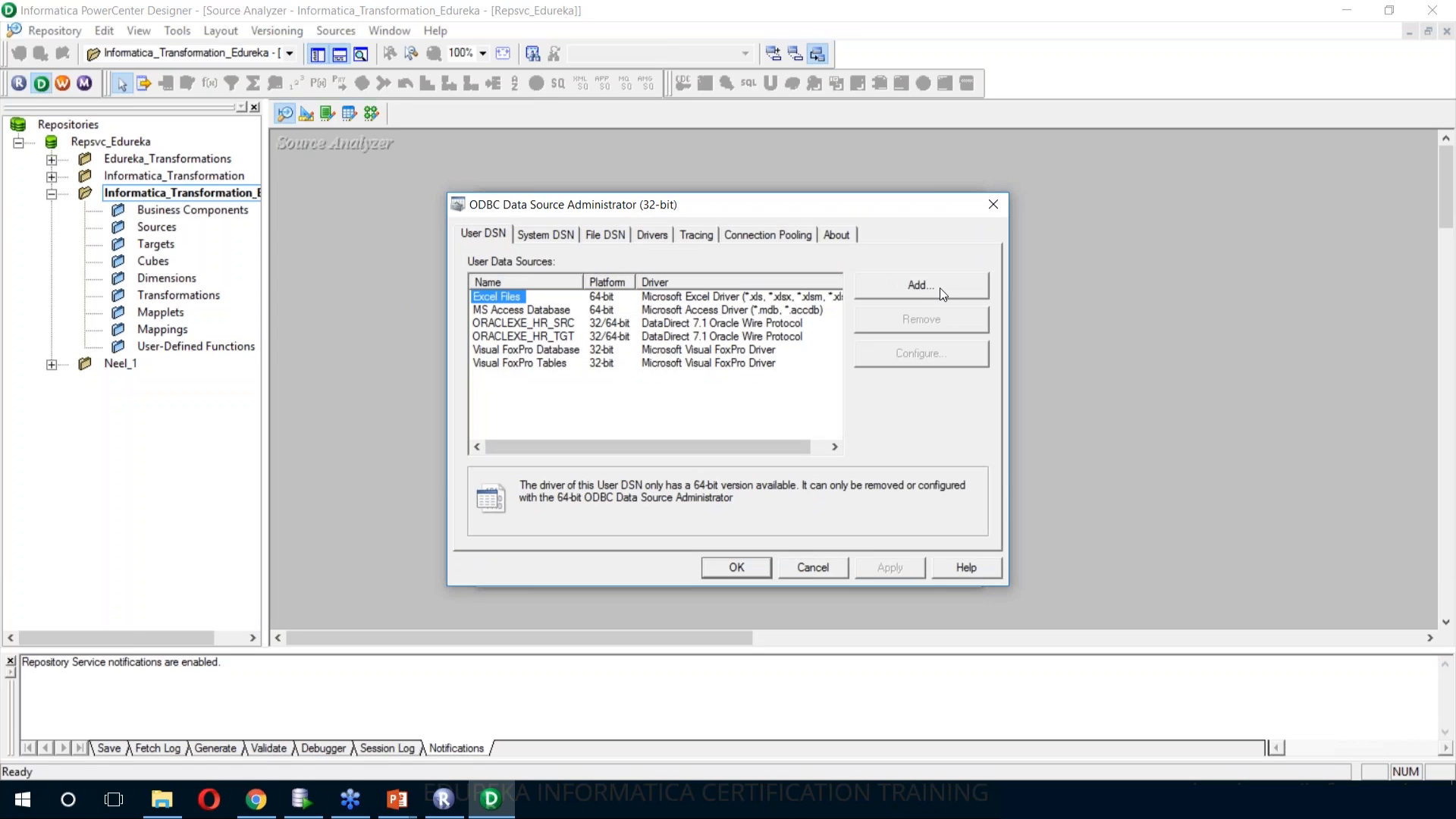
{"action": "left_click", "coordinate": [730, 571]}
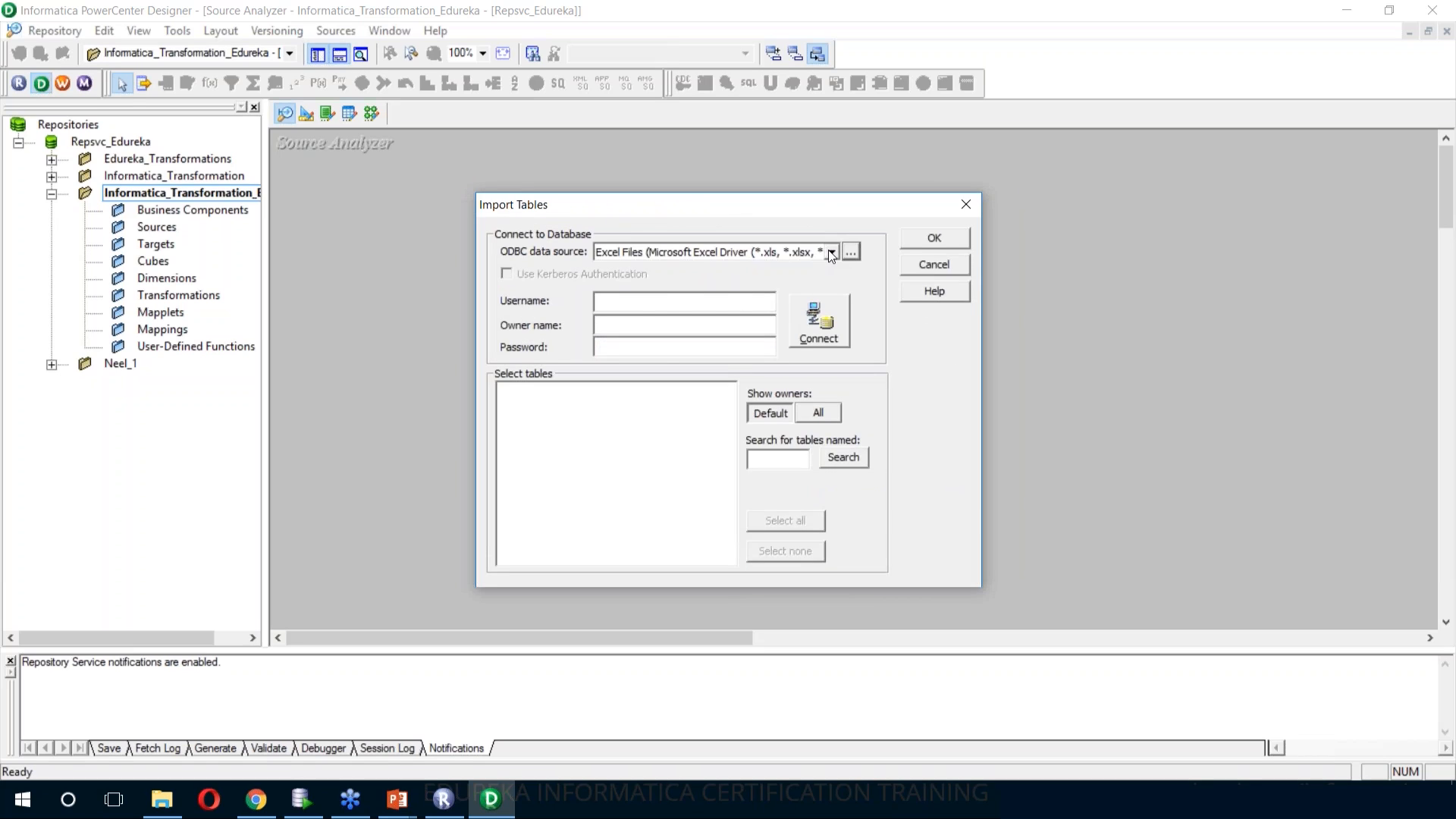
{"action": "left_click", "coordinate": [831, 255]}
{"action": "left_click", "coordinate": [806, 298]}
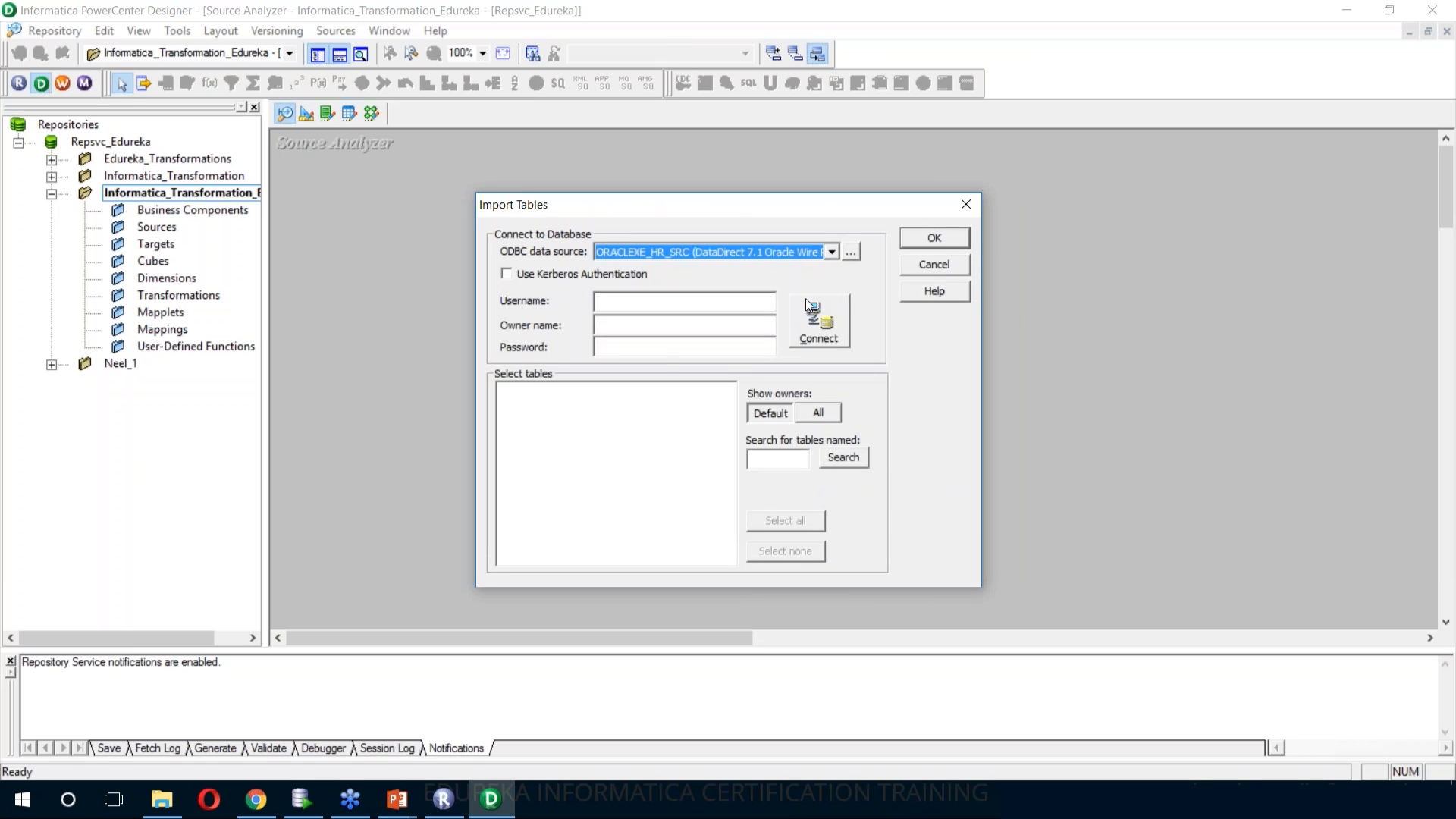
Connect to the source database with username and owner HR, entering the database password
{"action": "left_click", "coordinate": [698, 301]}
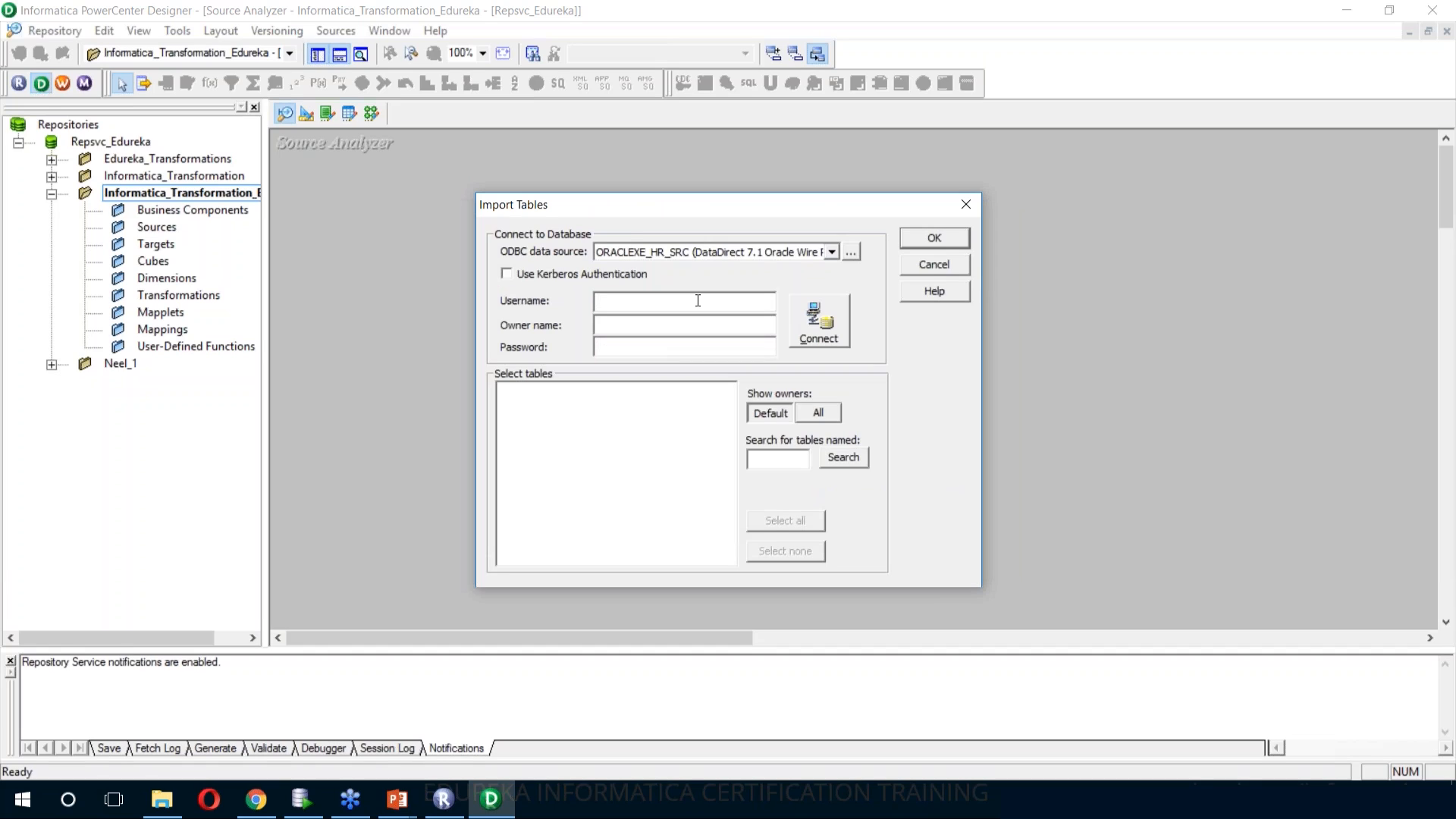
{"action": "type", "text": "HR"}
{"action": "key", "text": "Tab"}
{"action": "key", "text": "Tab"}
{"action": "type", "text": "hr"}
{"action": "left_click", "coordinate": [819, 338]}
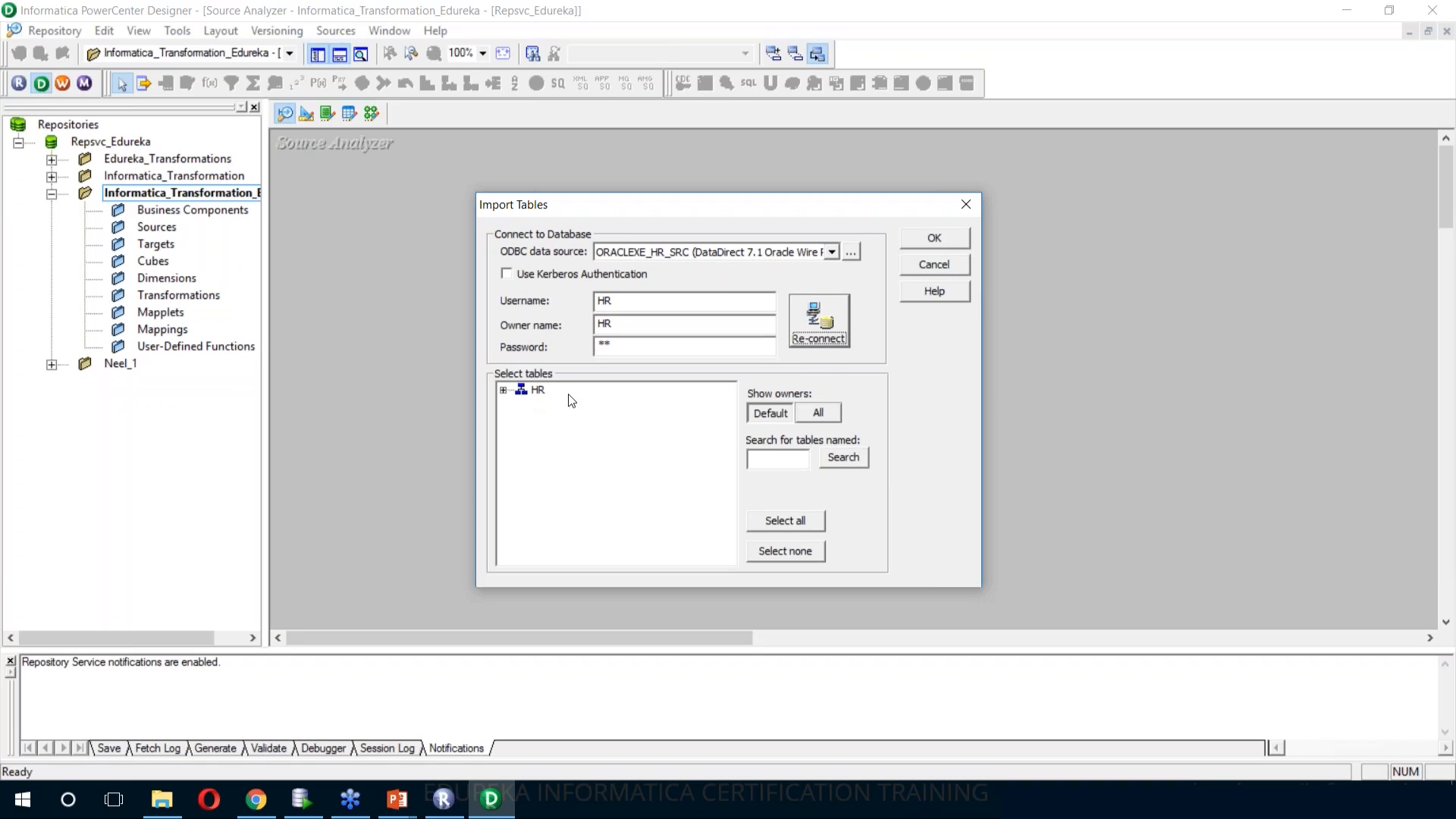
Import the DEPARTMENTS and EMPLOYEES tables from the HR schema as sources and enlarge the DEPARTMENTS definition
{"action": "left_click", "coordinate": [505, 390]}
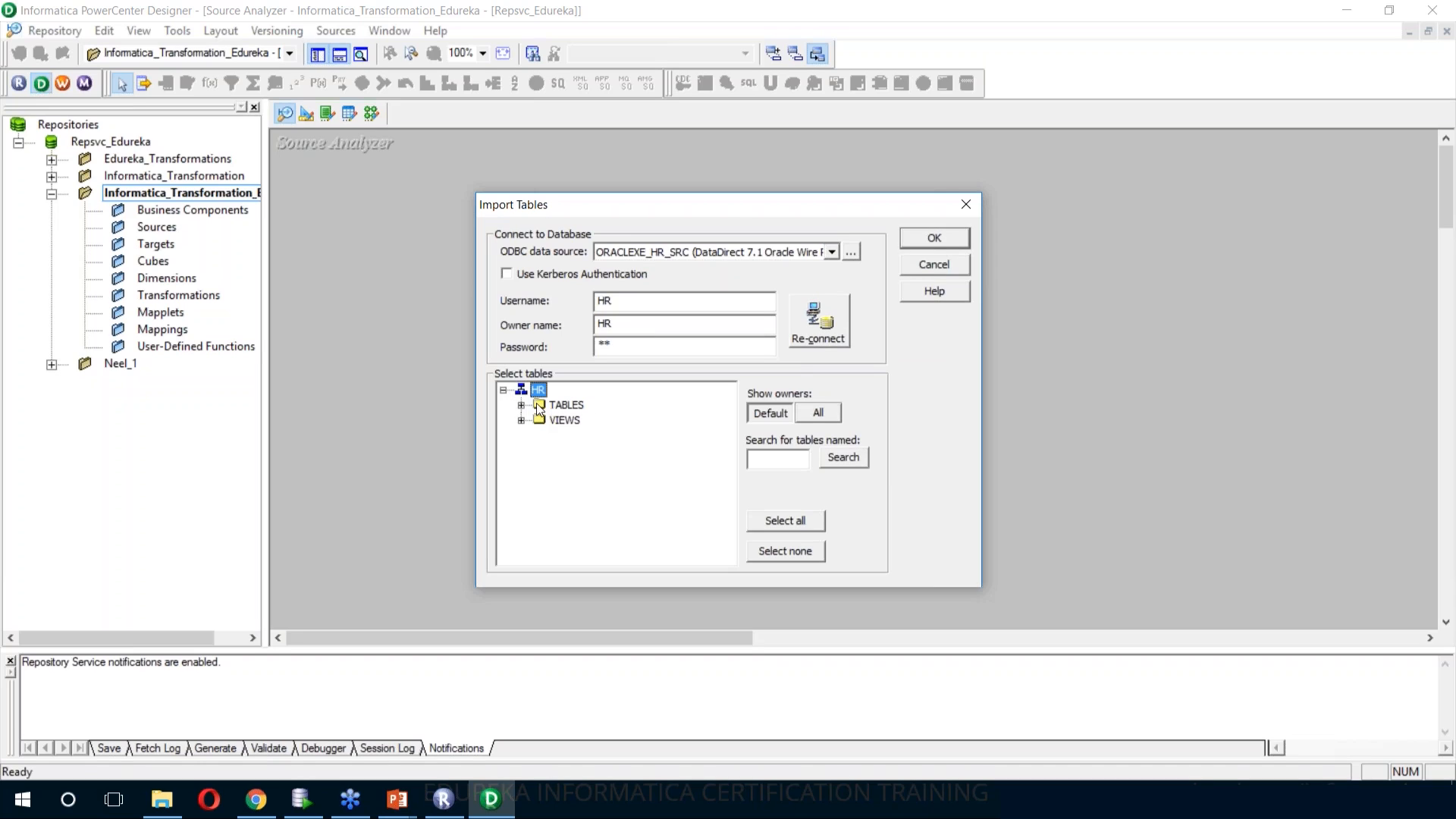
{"action": "left_click", "coordinate": [521, 405]}
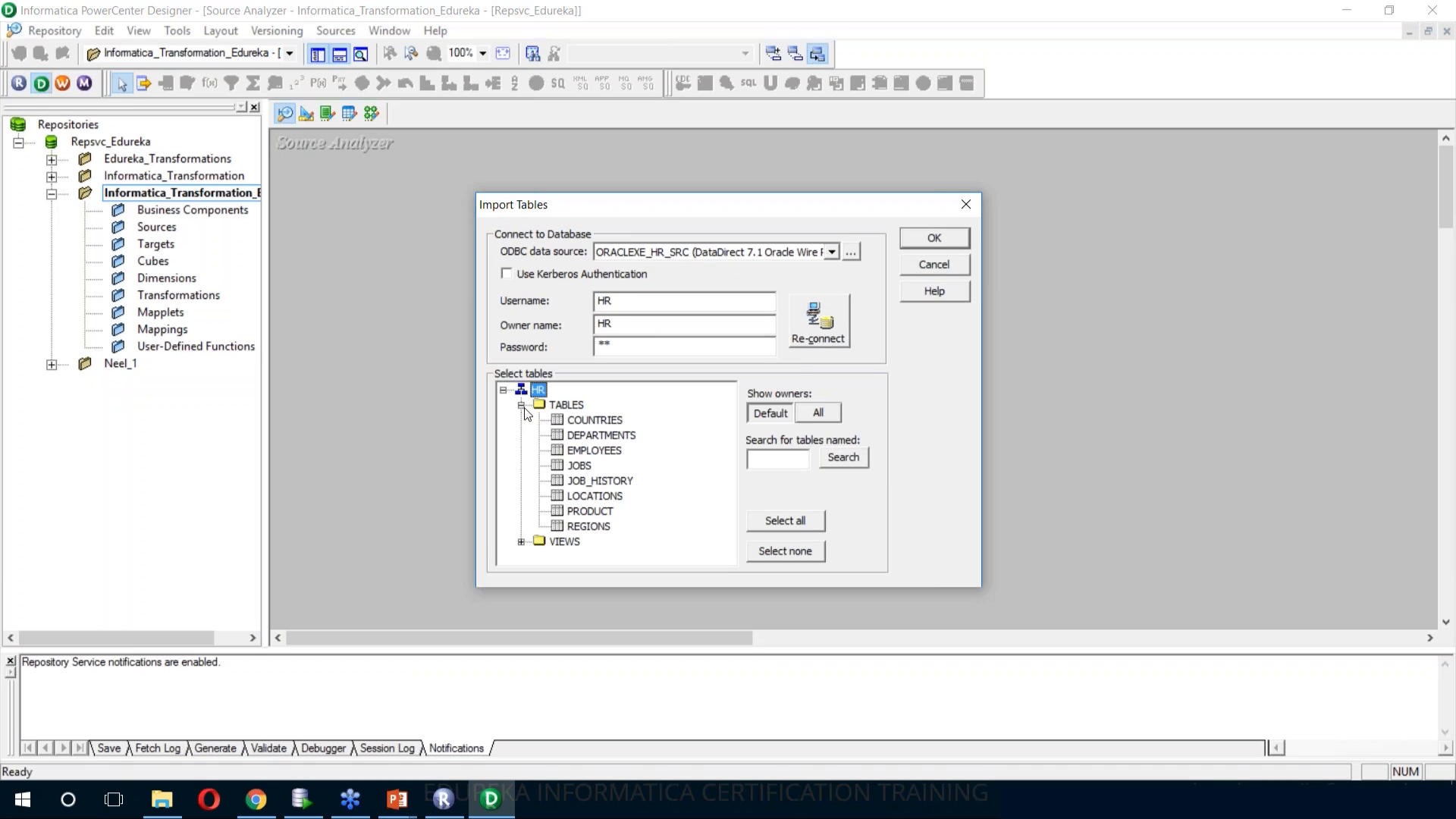
{"action": "left_click", "coordinate": [601, 437]}
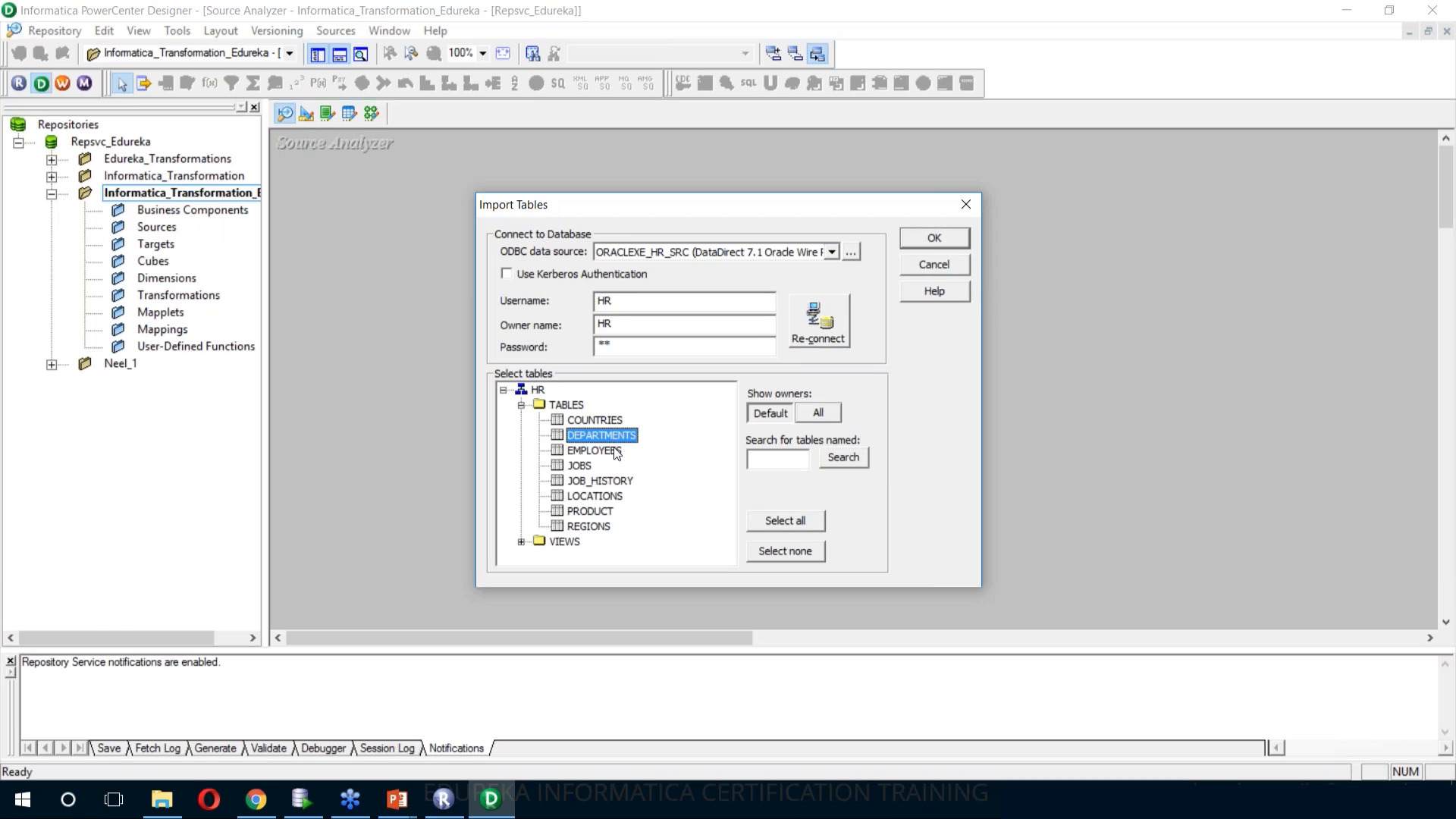
{"action": "left_click", "coordinate": [595, 451], "text": "ctrl"}
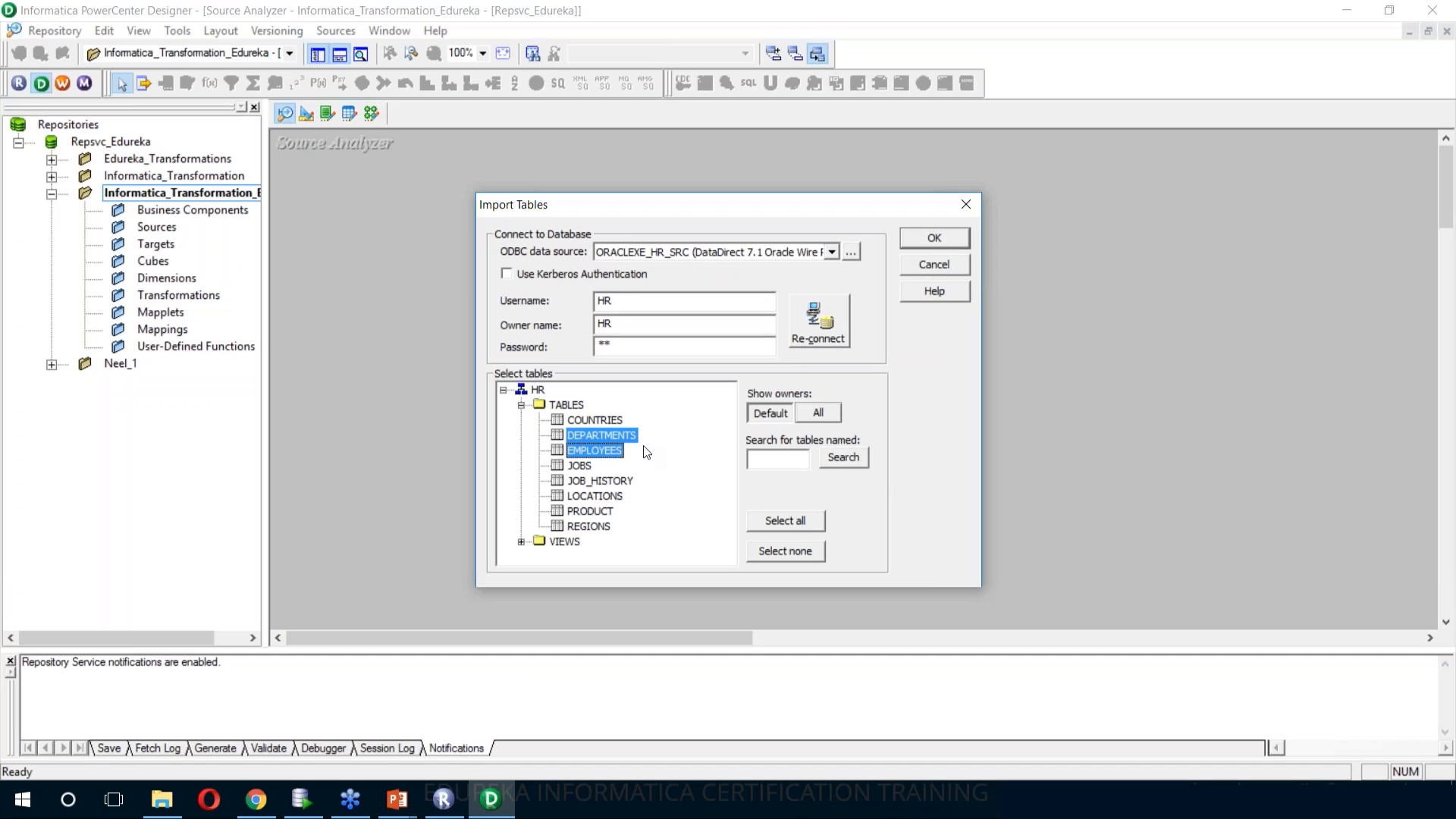
{"action": "left_click", "coordinate": [930, 247]}
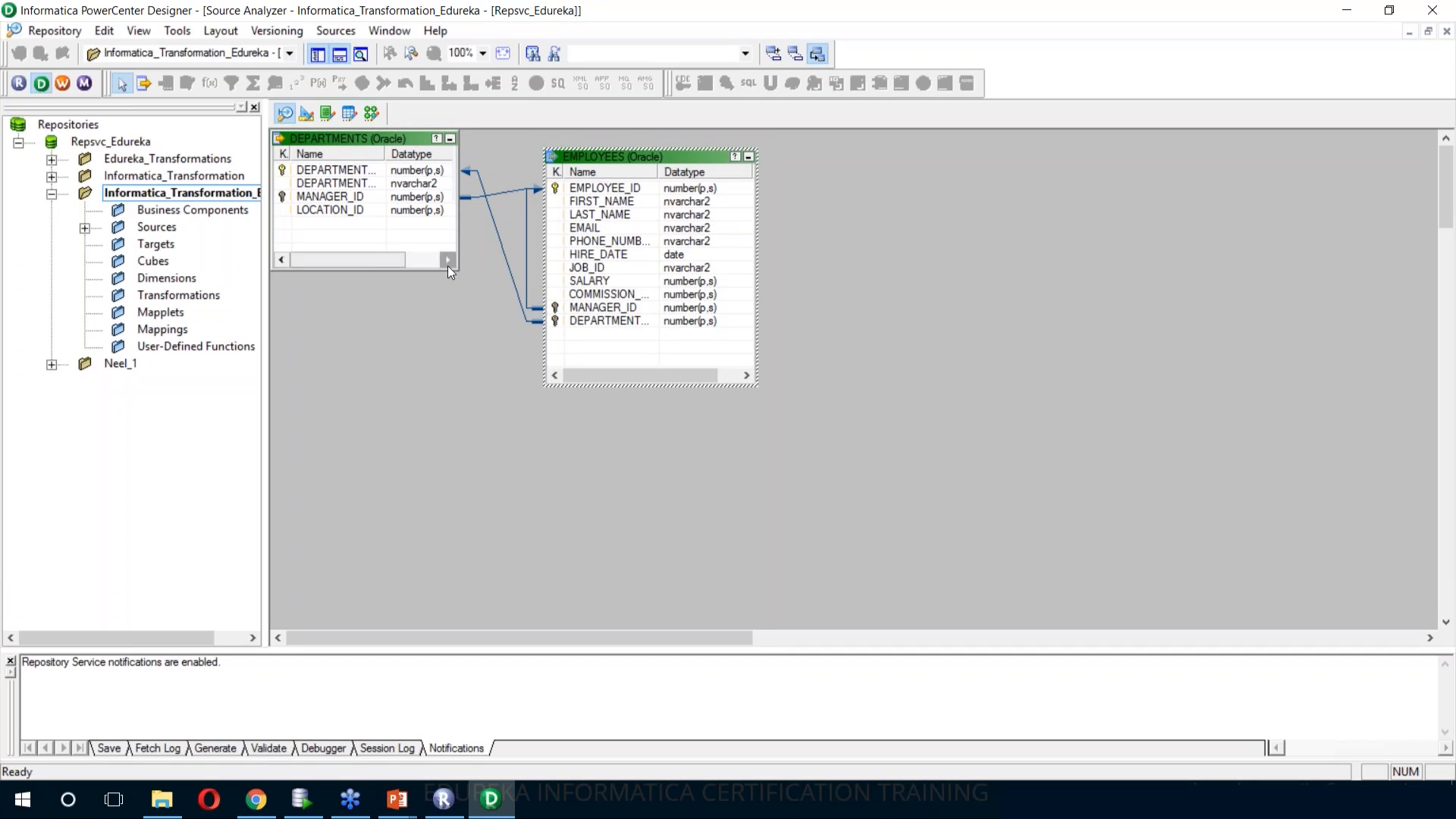
{"action": "left_click_drag", "start_coordinate": [455, 268], "coordinate": [494, 412]}
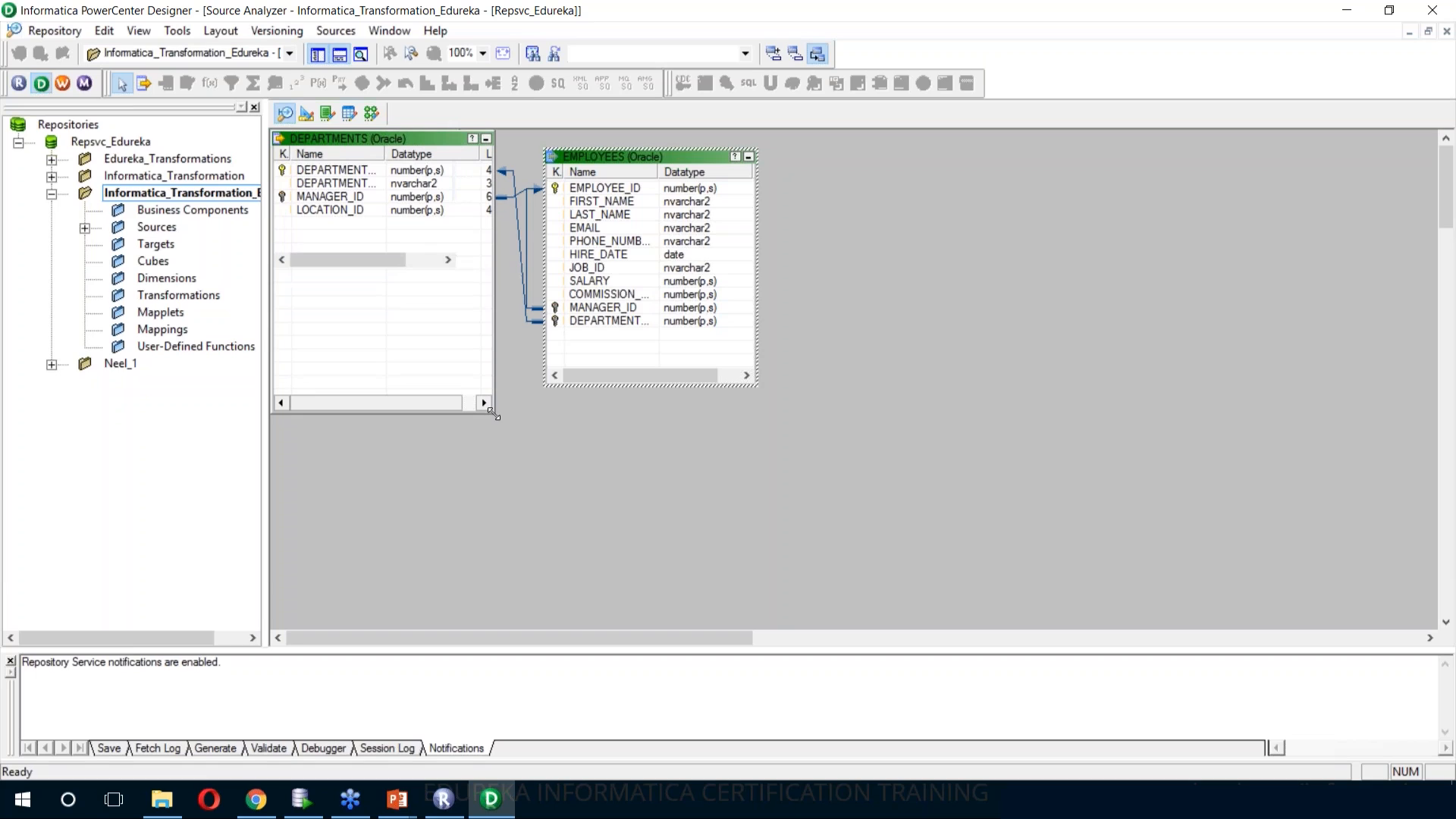
Open the Mapping Designer and place the DEPARTMENTS and EMPLOYEES sources from ORACLEXE_HR_SRC on its workspace
{"action": "left_click", "coordinate": [372, 112]}
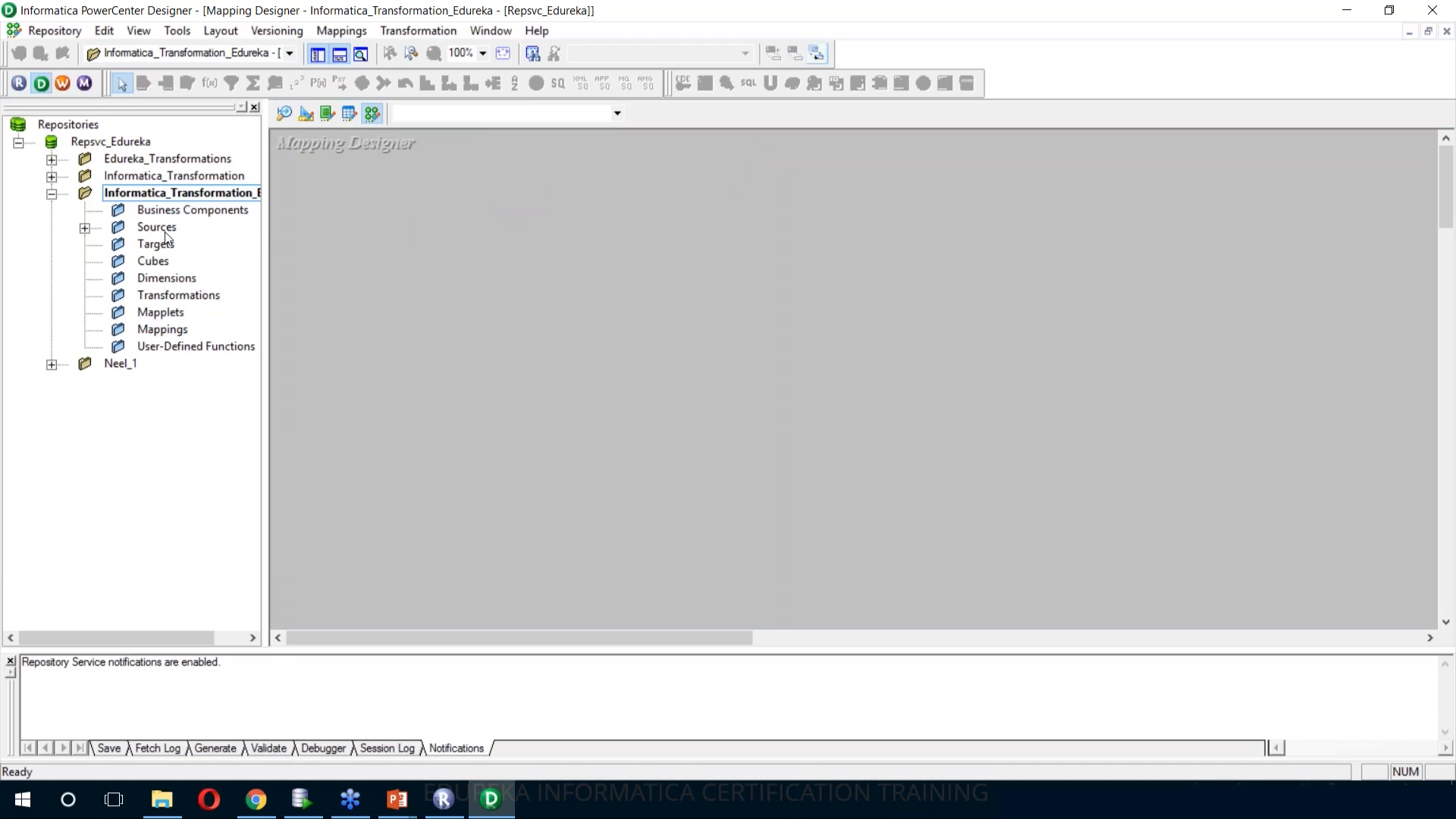
{"action": "double_click", "coordinate": [138, 229]}
{"action": "double_click", "coordinate": [205, 245]}
{"action": "left_click", "coordinate": [232, 260]}
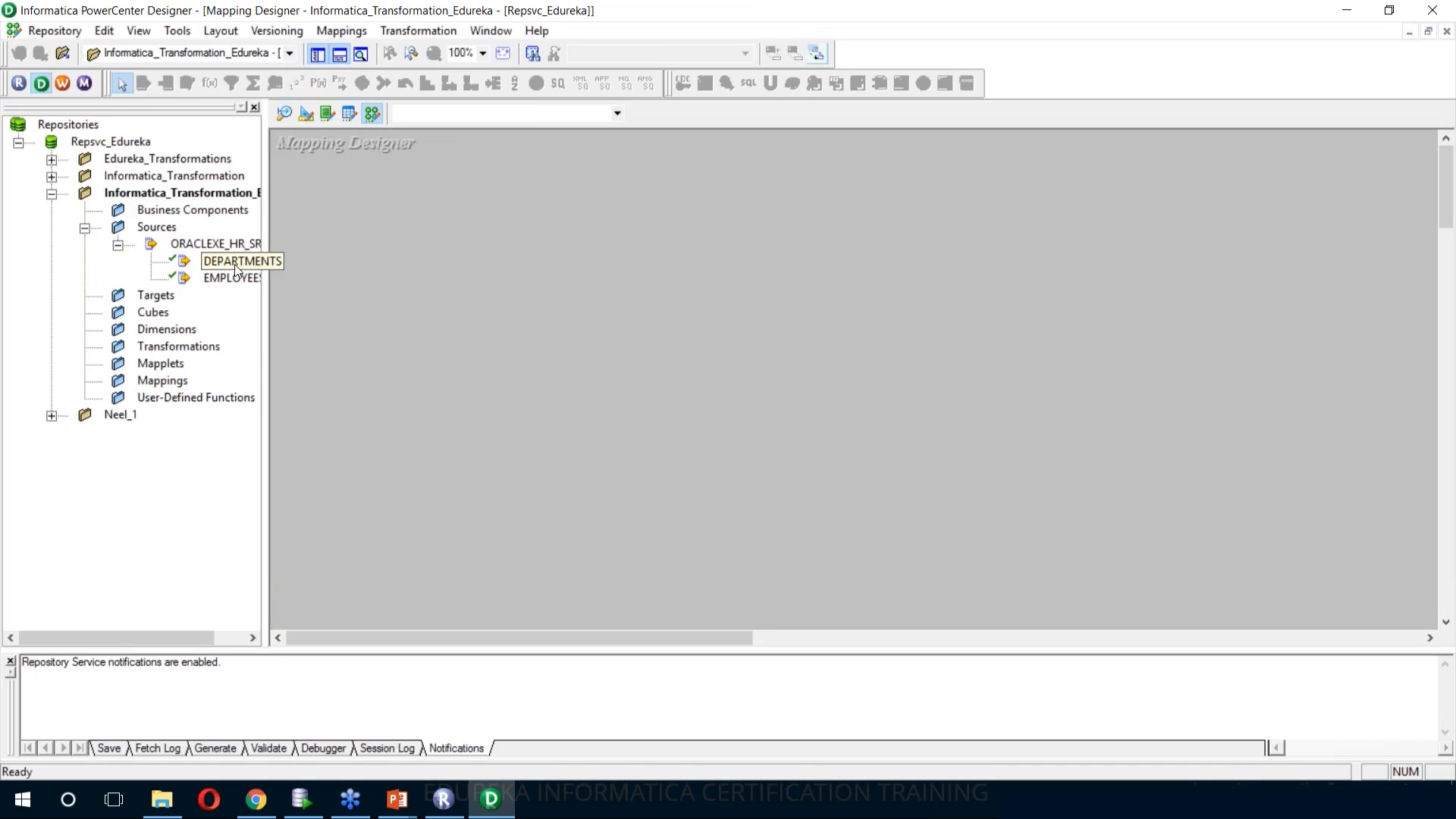
{"action": "left_click", "coordinate": [246, 277]}
{"action": "left_click_drag", "start_coordinate": [227, 261], "coordinate": [498, 272]}
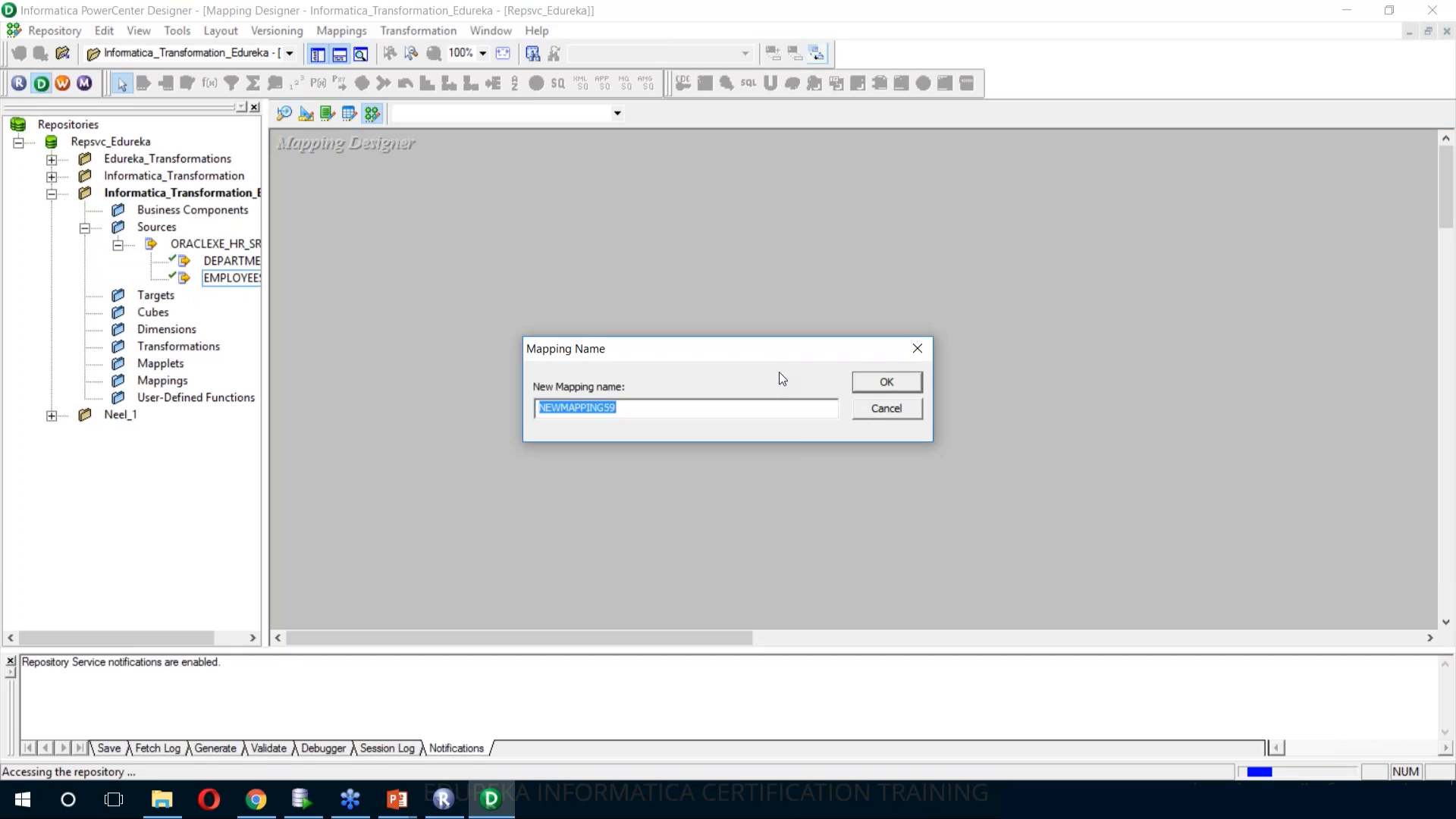
Name the new mapping m_sq_employees_dept and create it
{"action": "type", "text": "m_sq_"}
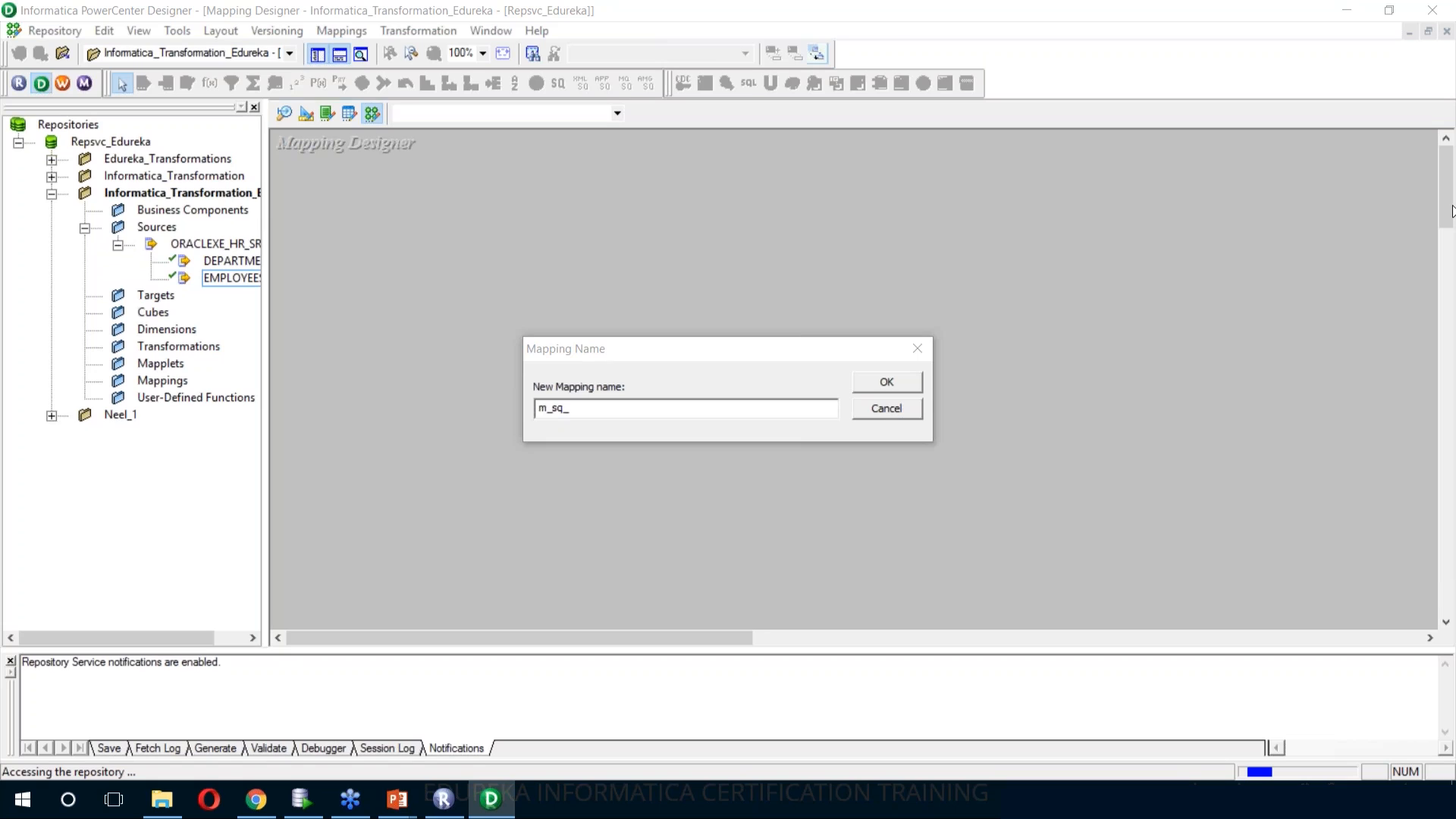
{"action": "left_click", "coordinate": [591, 408]}
{"action": "type", "text": "employees_dept"}
{"action": "left_click", "coordinate": [1036, 446]}
{"action": "left_click", "coordinate": [877, 373]}
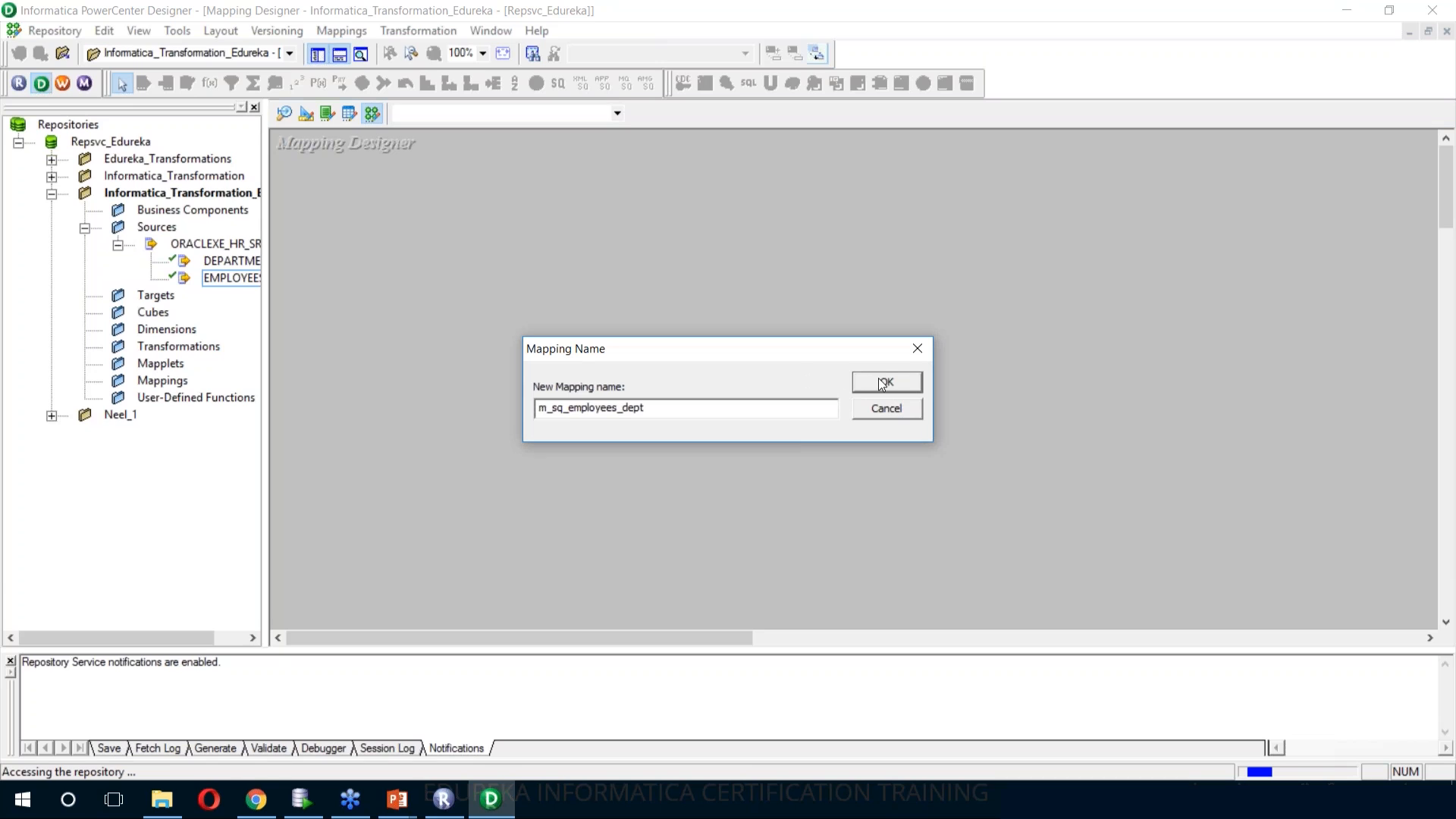
{"action": "left_click", "coordinate": [879, 378]}
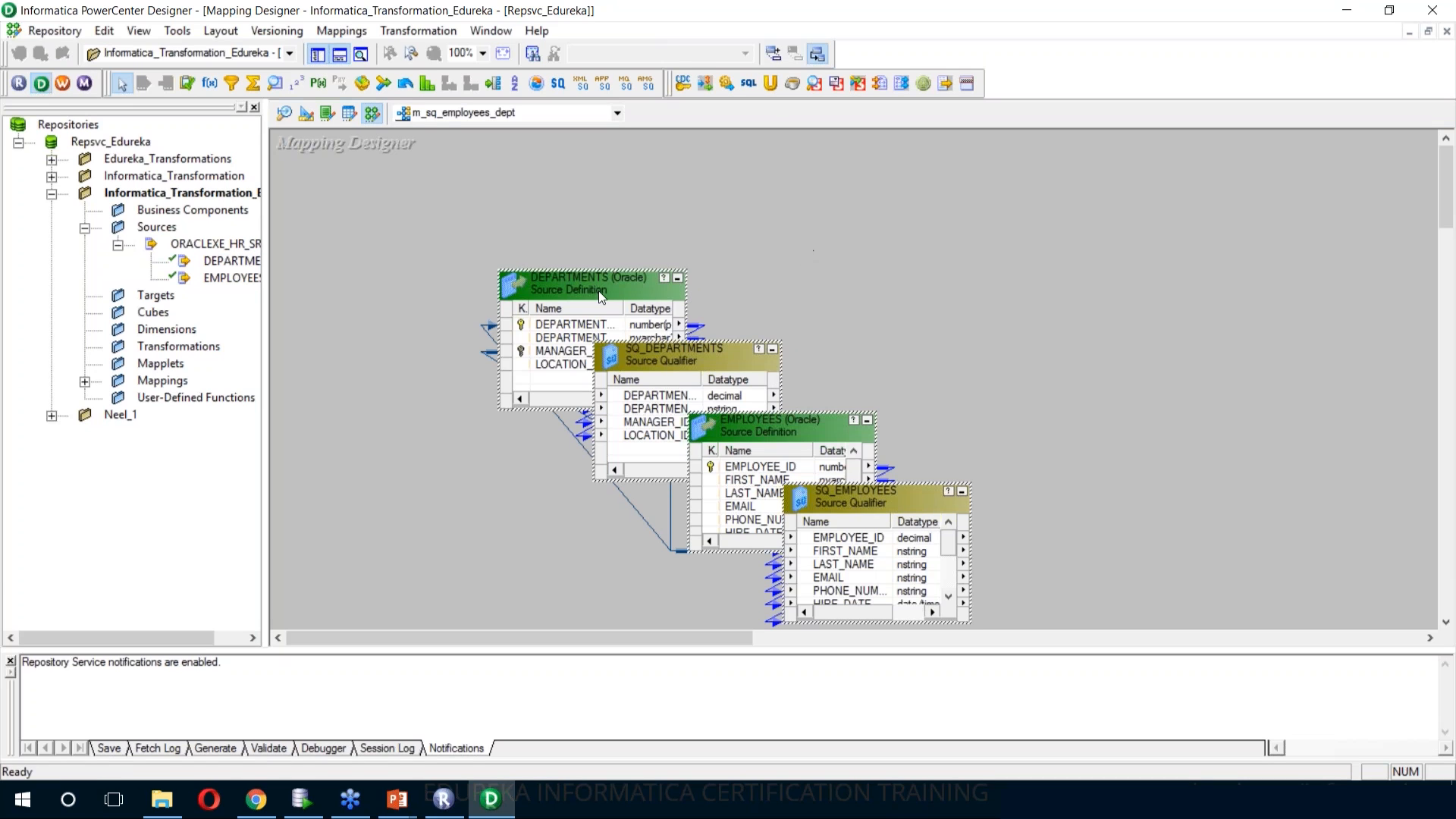
Arrange all source definitions and source qualifiers in the mapping with Arrange All
{"action": "mouse_move", "coordinate": [599, 290]}
{"action": "right_click", "coordinate": [939, 179]}
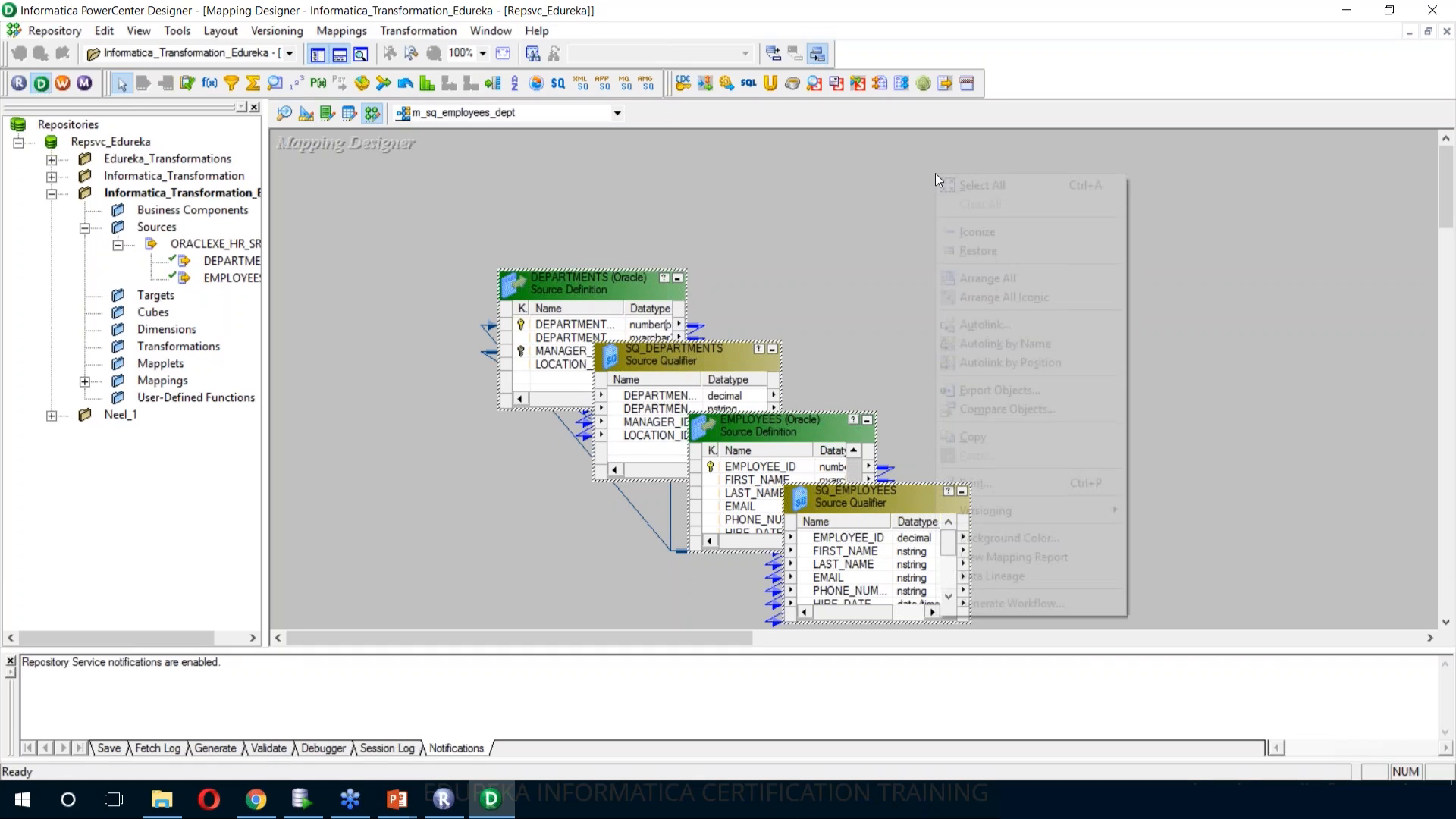
{"action": "left_click", "coordinate": [979, 278]}
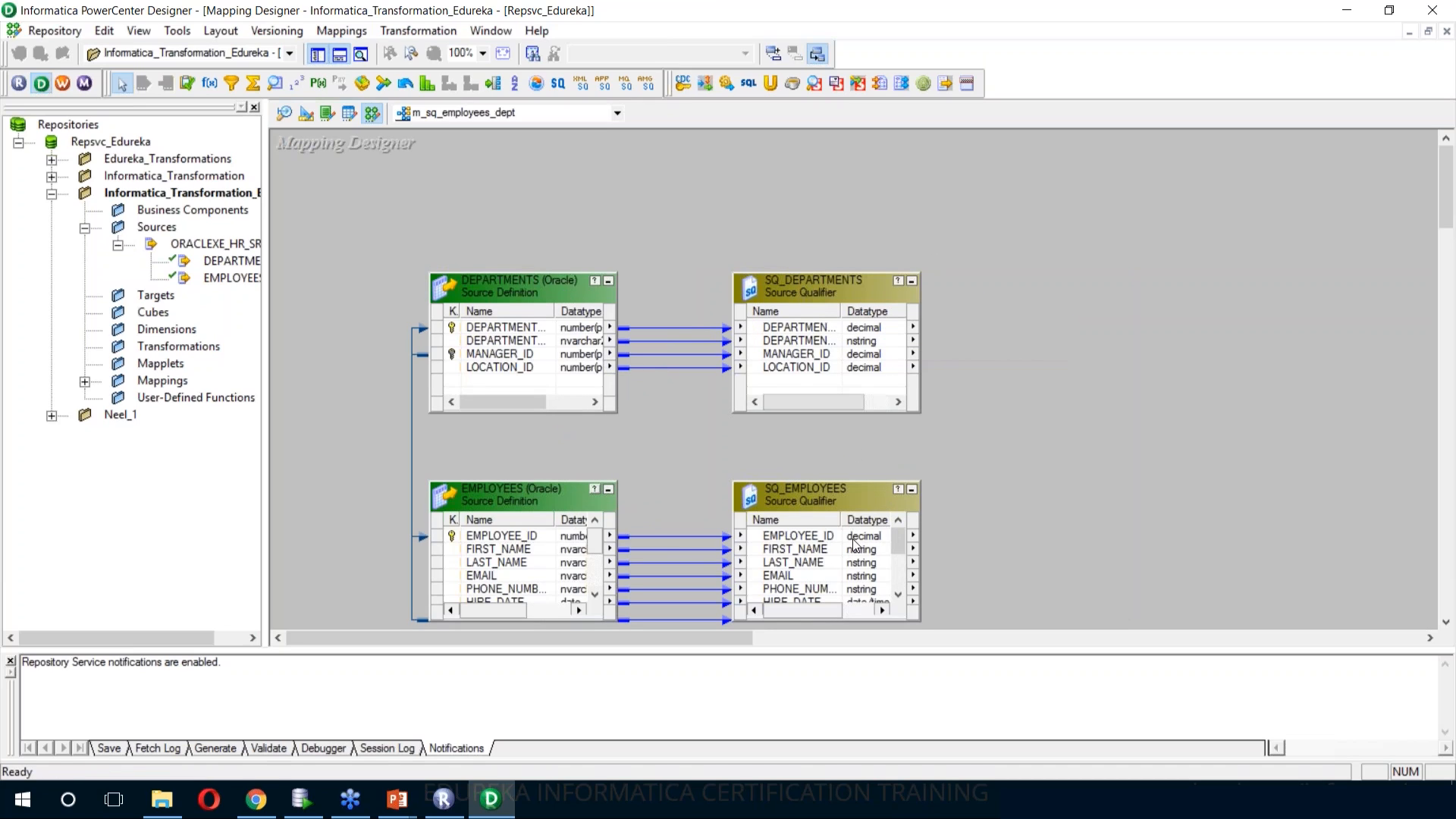
Delete the SQ_DEPARTMENTS source qualifier from the mapping
{"action": "left_click_drag", "start_coordinate": [523, 402], "coordinate": [549, 402]}
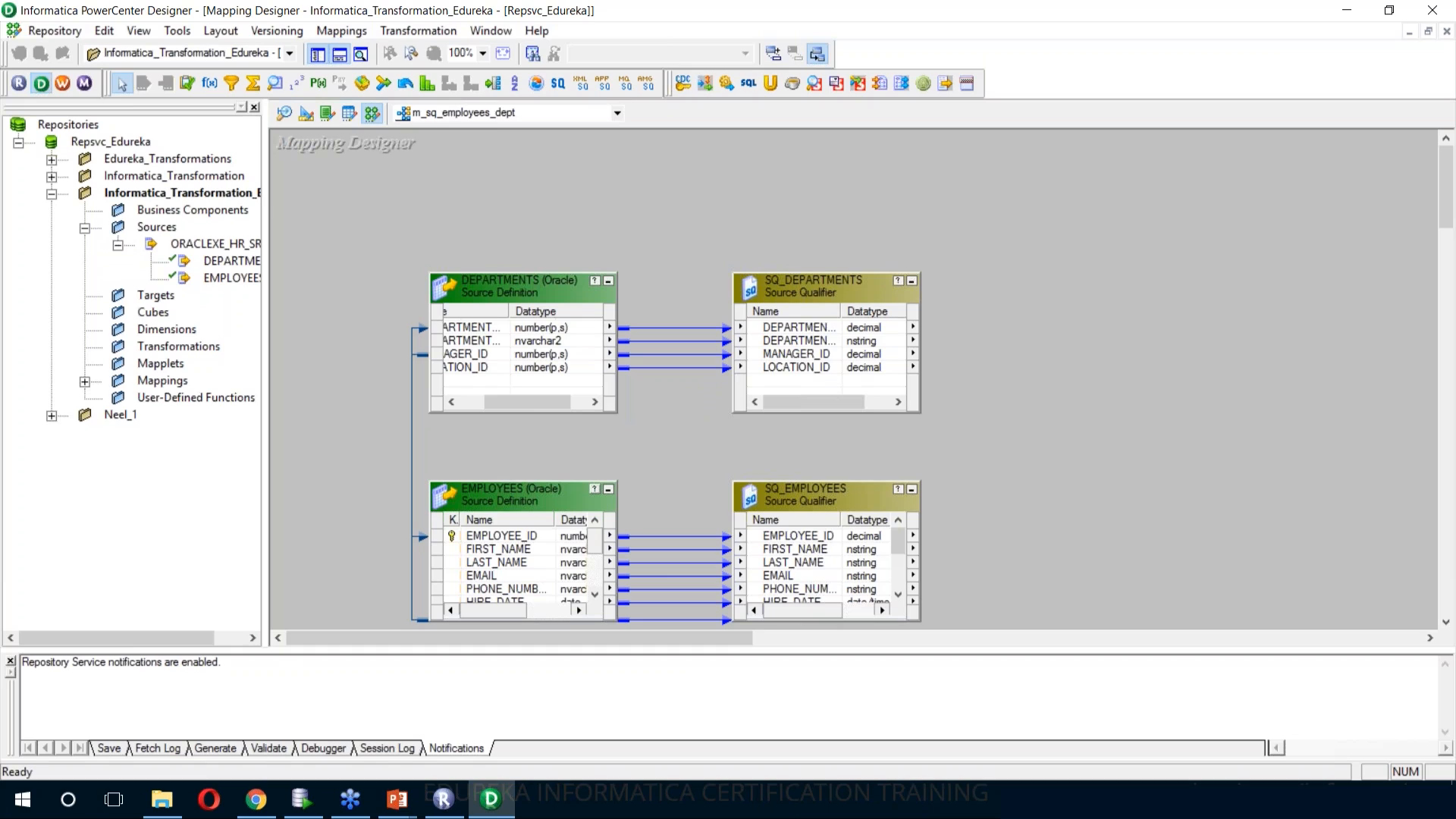
{"action": "left_click", "coordinate": [824, 283]}
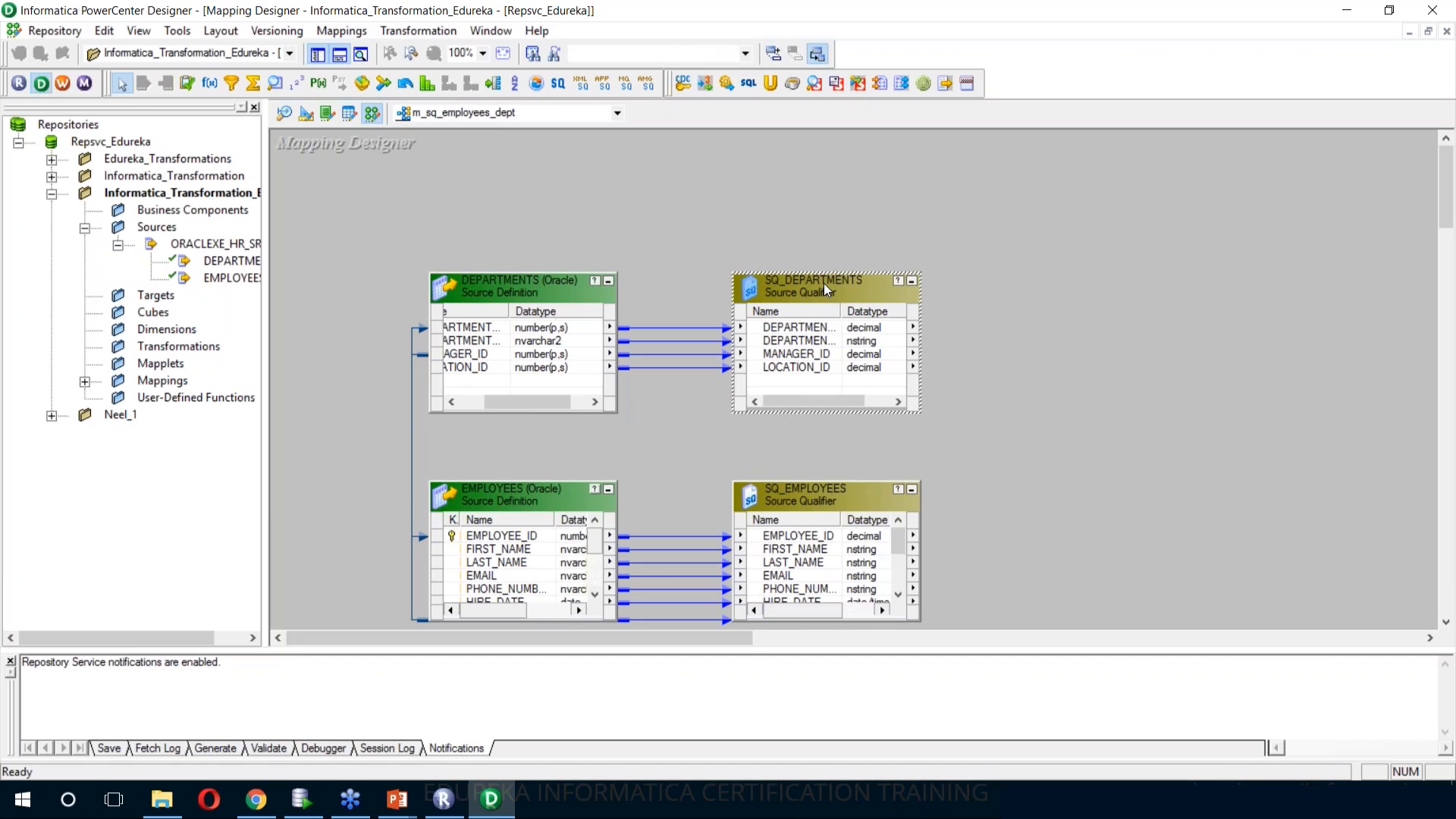
{"action": "key", "text": "Delete"}
{"action": "key", "text": "Return"}
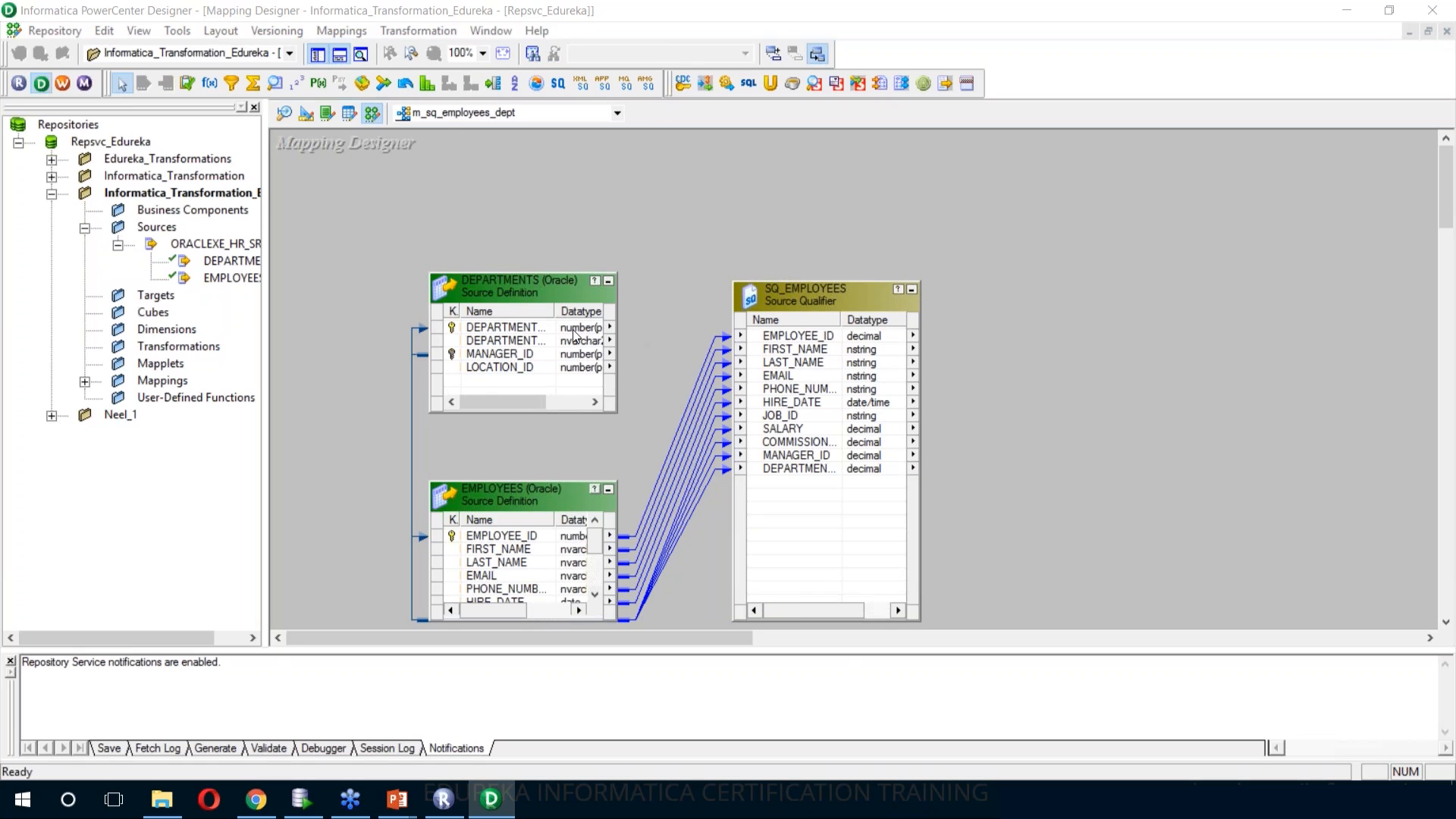
Link the DEPARTMENT_ID, DEPARTMENT_NAME and LOCATION_ID ports of the DEPARTMENTS source into the SQ_EMPLOYEES source qualifier
{"action": "left_click_drag", "start_coordinate": [556, 312], "coordinate": [571, 313]}
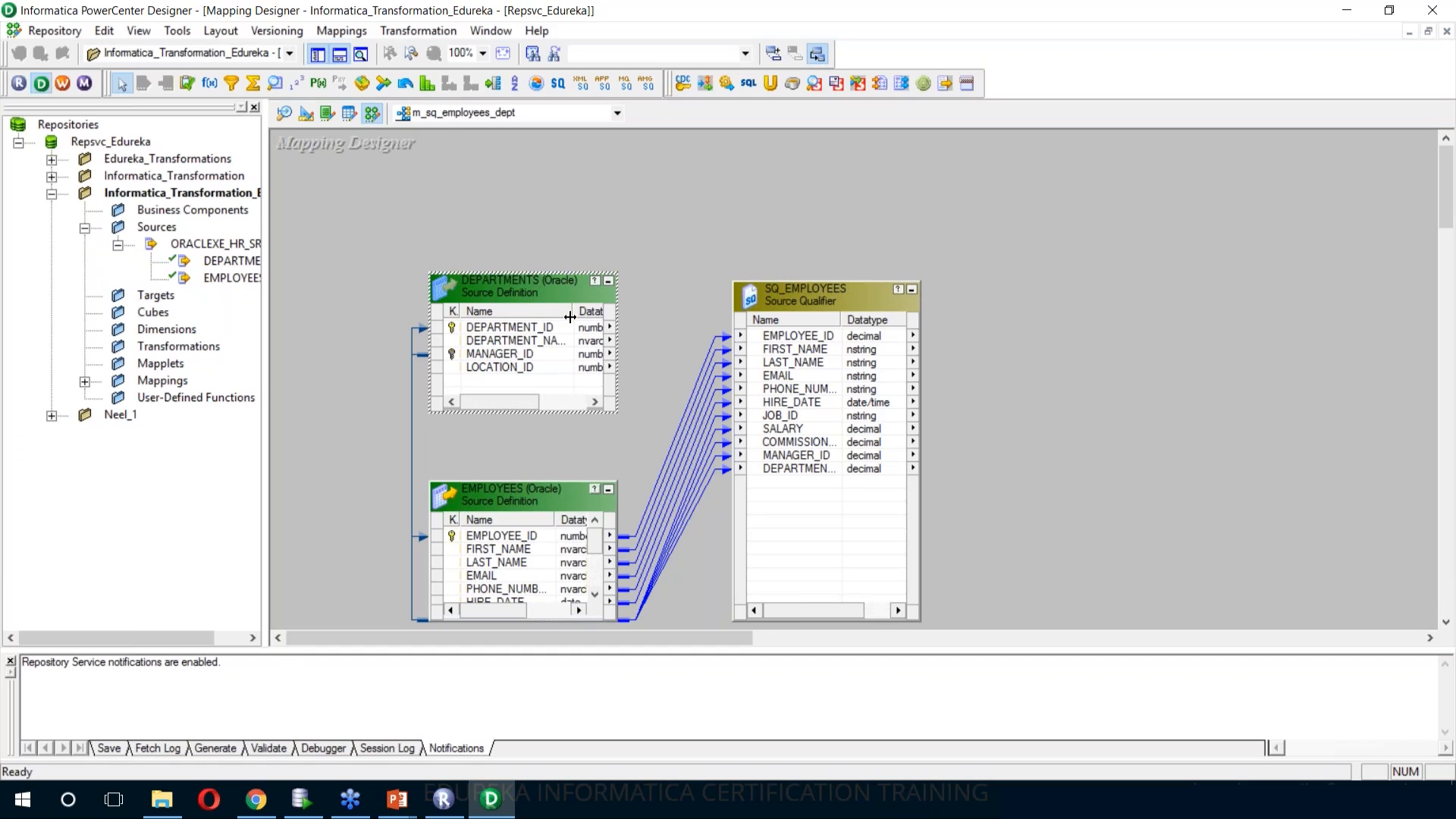
{"action": "left_click", "coordinate": [549, 332]}
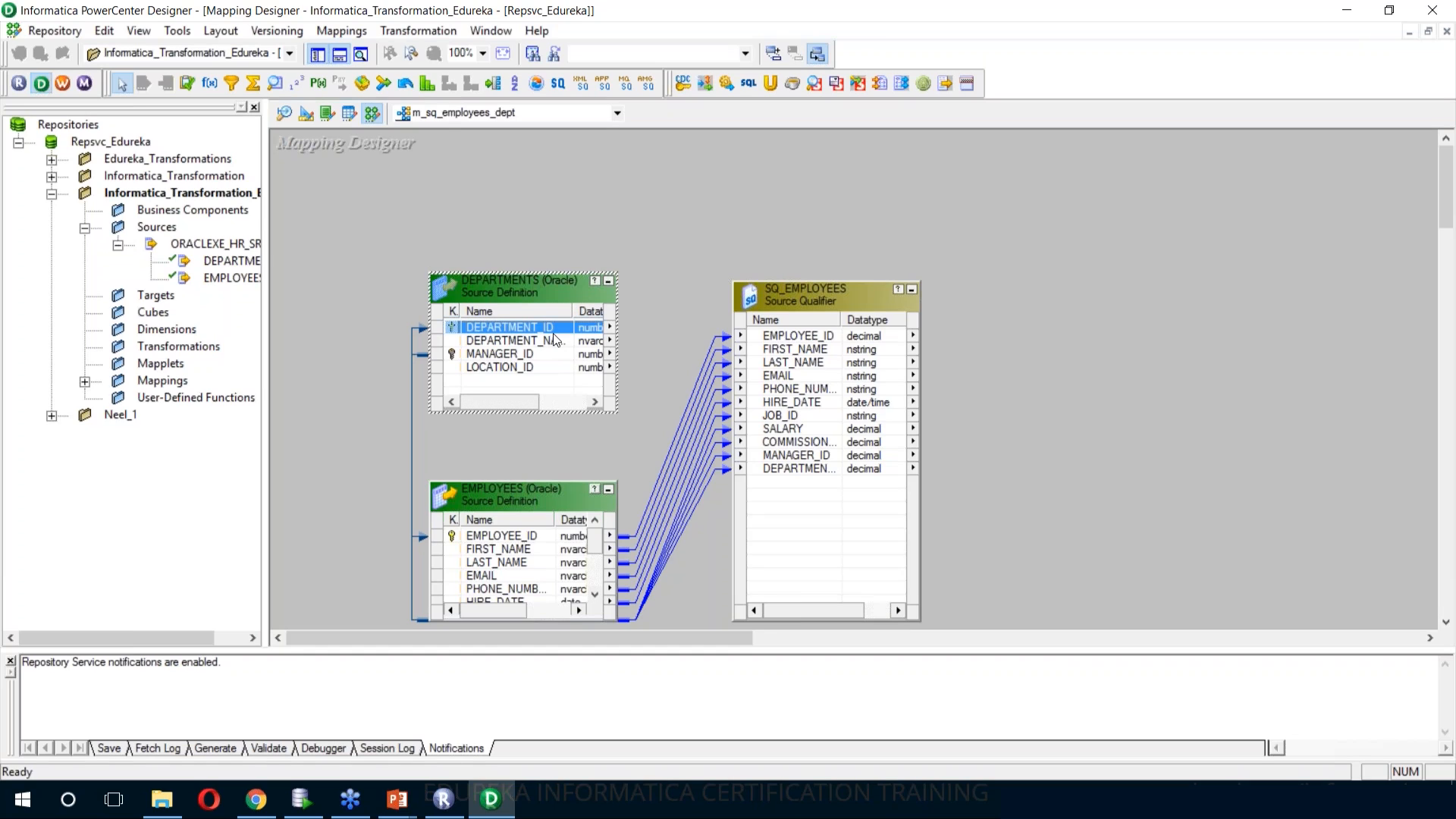
{"action": "left_click", "coordinate": [553, 339], "text": "ctrl"}
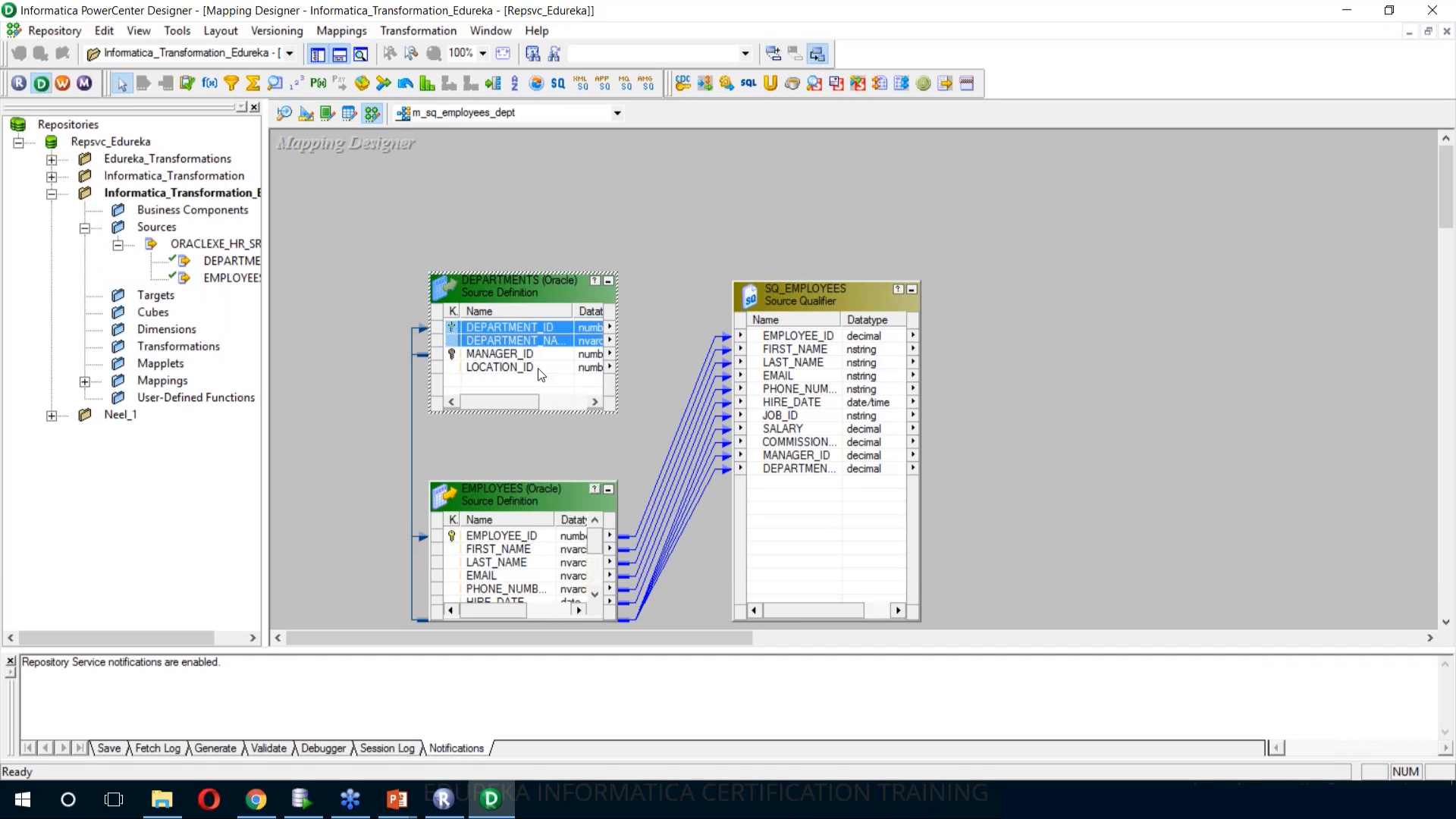
{"action": "left_click", "coordinate": [539, 367], "text": "ctrl"}
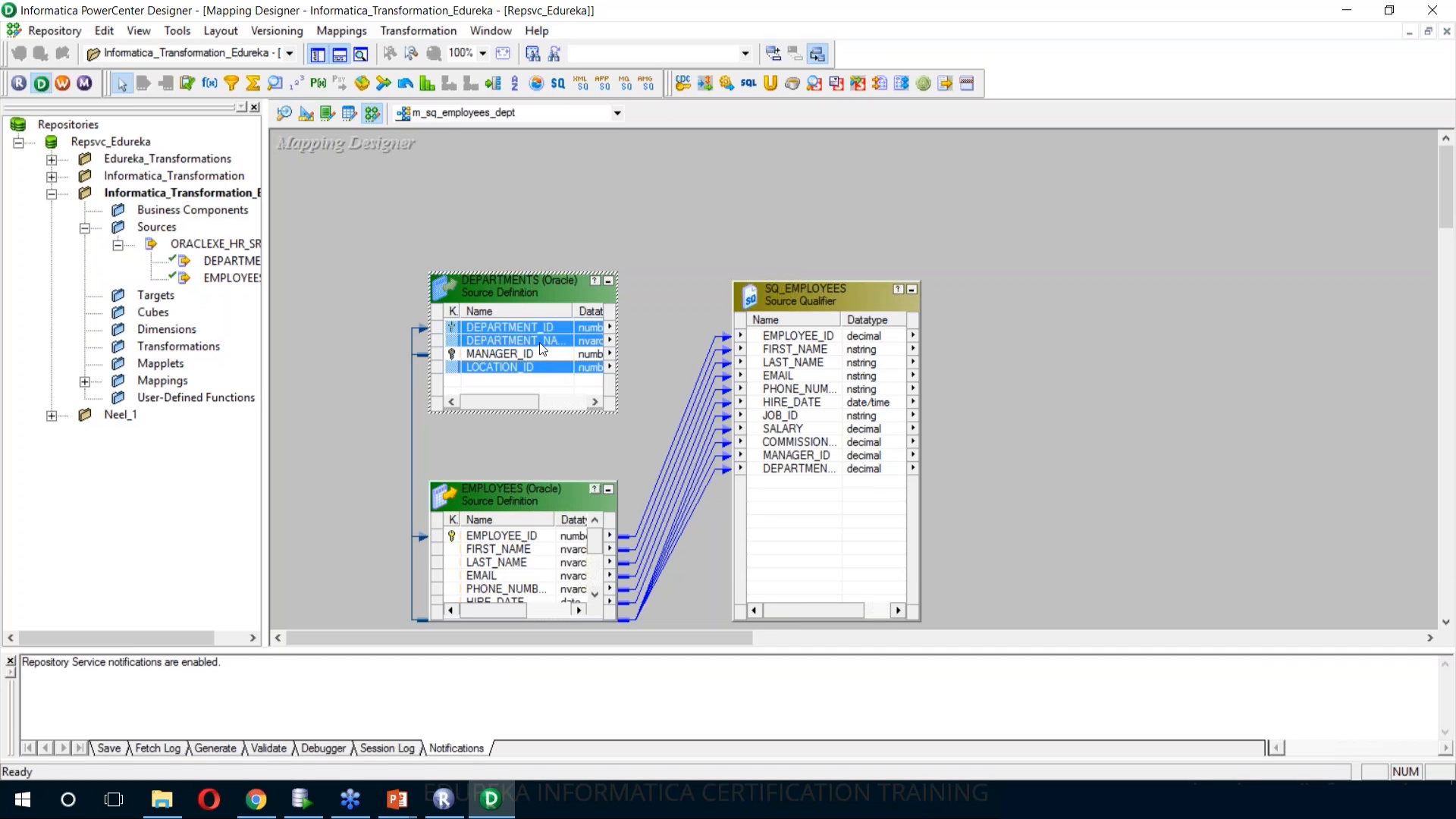
{"action": "left_click_drag", "start_coordinate": [563, 339], "coordinate": [812, 493]}
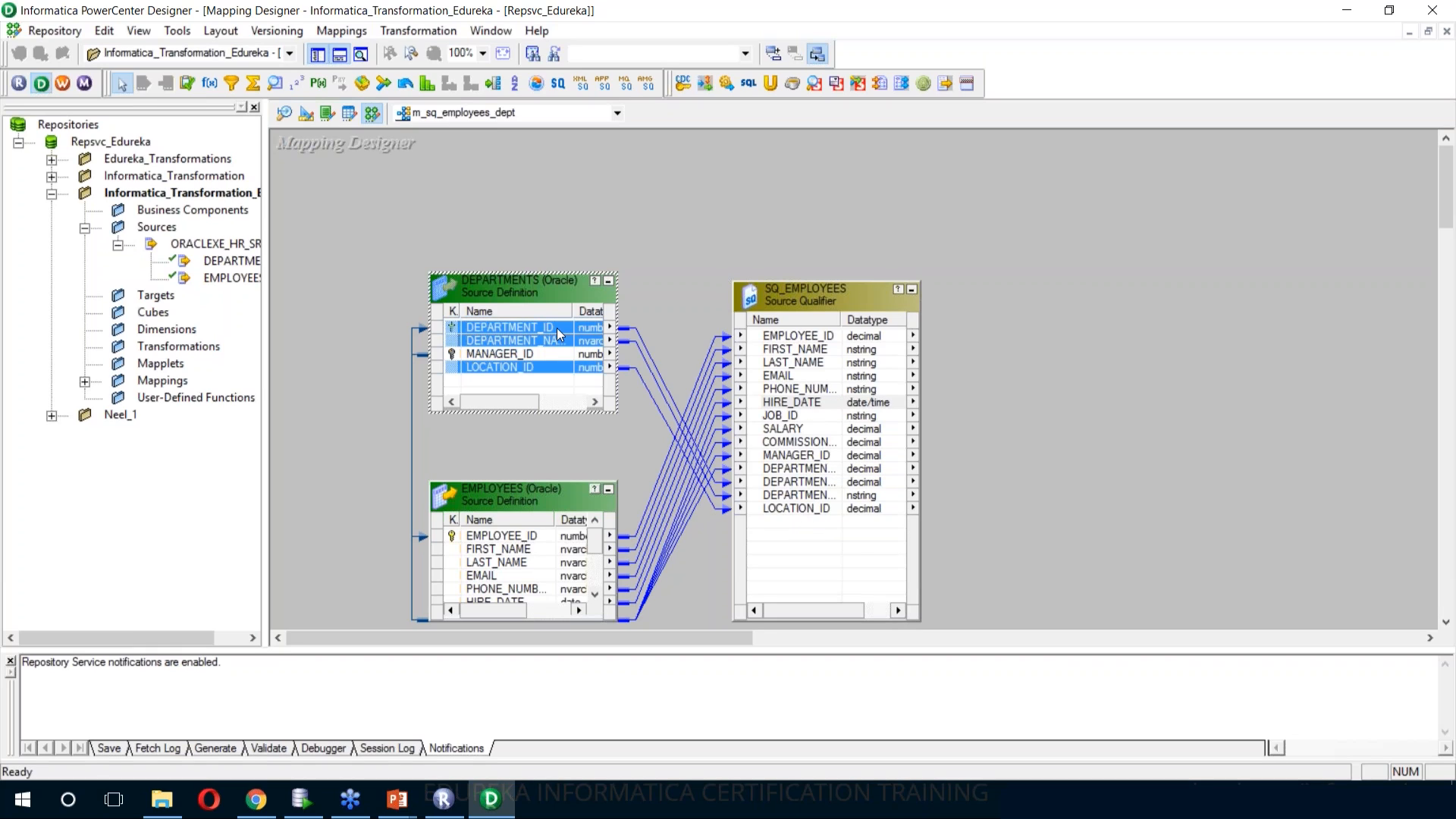
{"action": "left_click", "coordinate": [659, 237]}
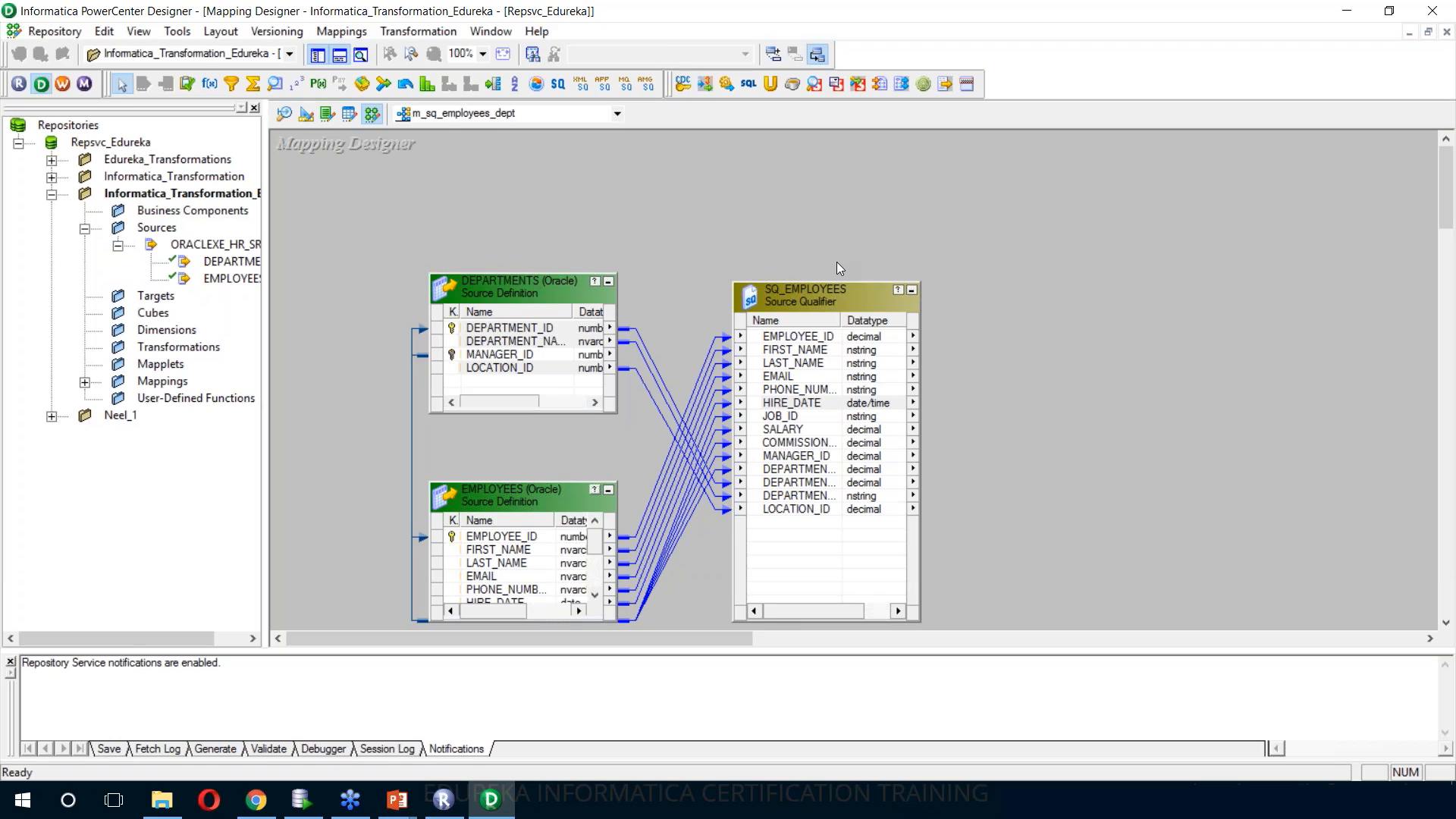
Create and add a target from SQ_EMPLOYEES, and enlarge the target and source qualifier so their columns are readable
{"action": "right_click", "coordinate": [807, 293]}
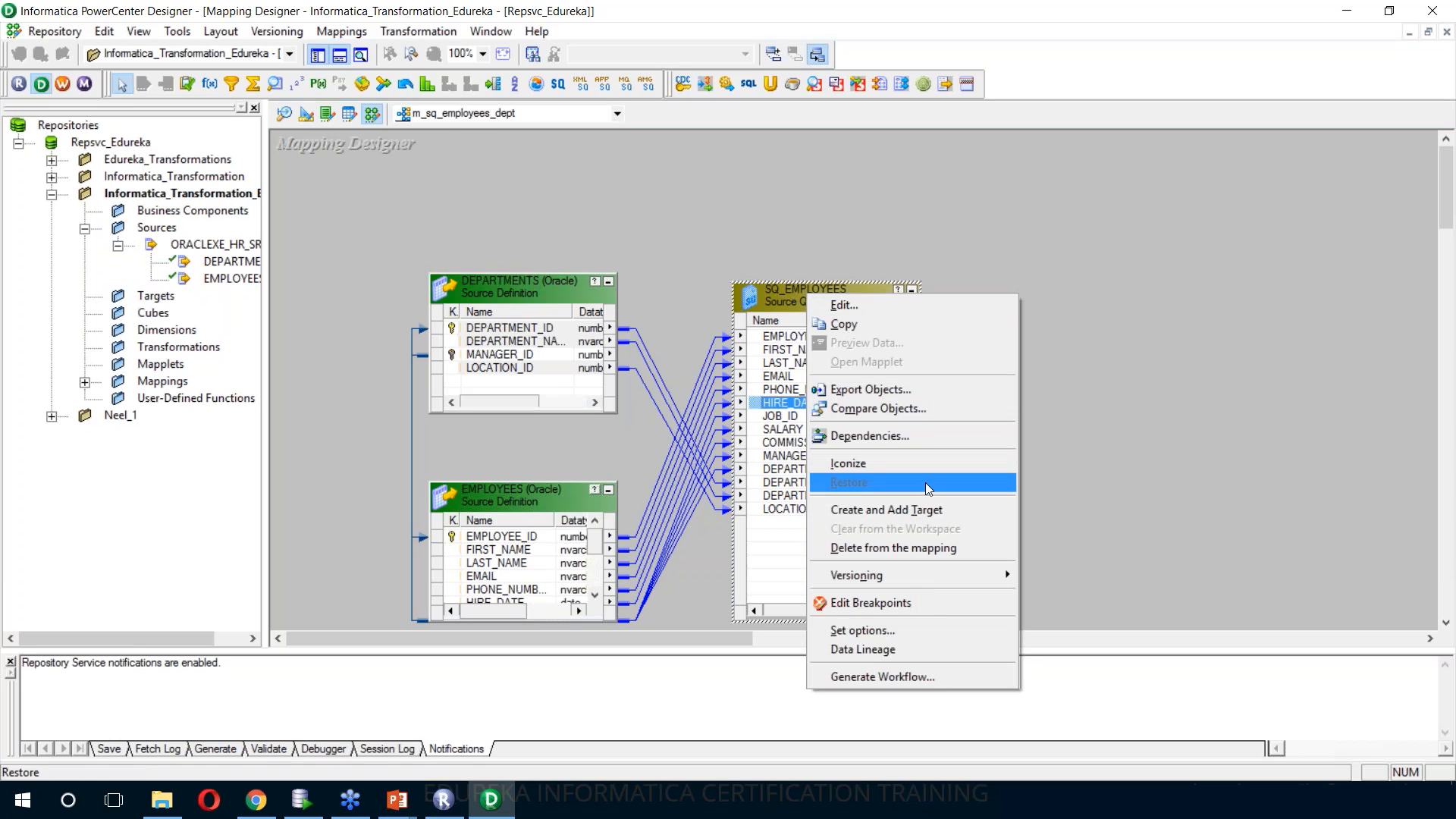
{"action": "left_click", "coordinate": [932, 521]}
{"action": "left_click_drag", "start_coordinate": [1206, 421], "coordinate": [1314, 596]}
{"action": "left_click", "coordinate": [918, 620]}
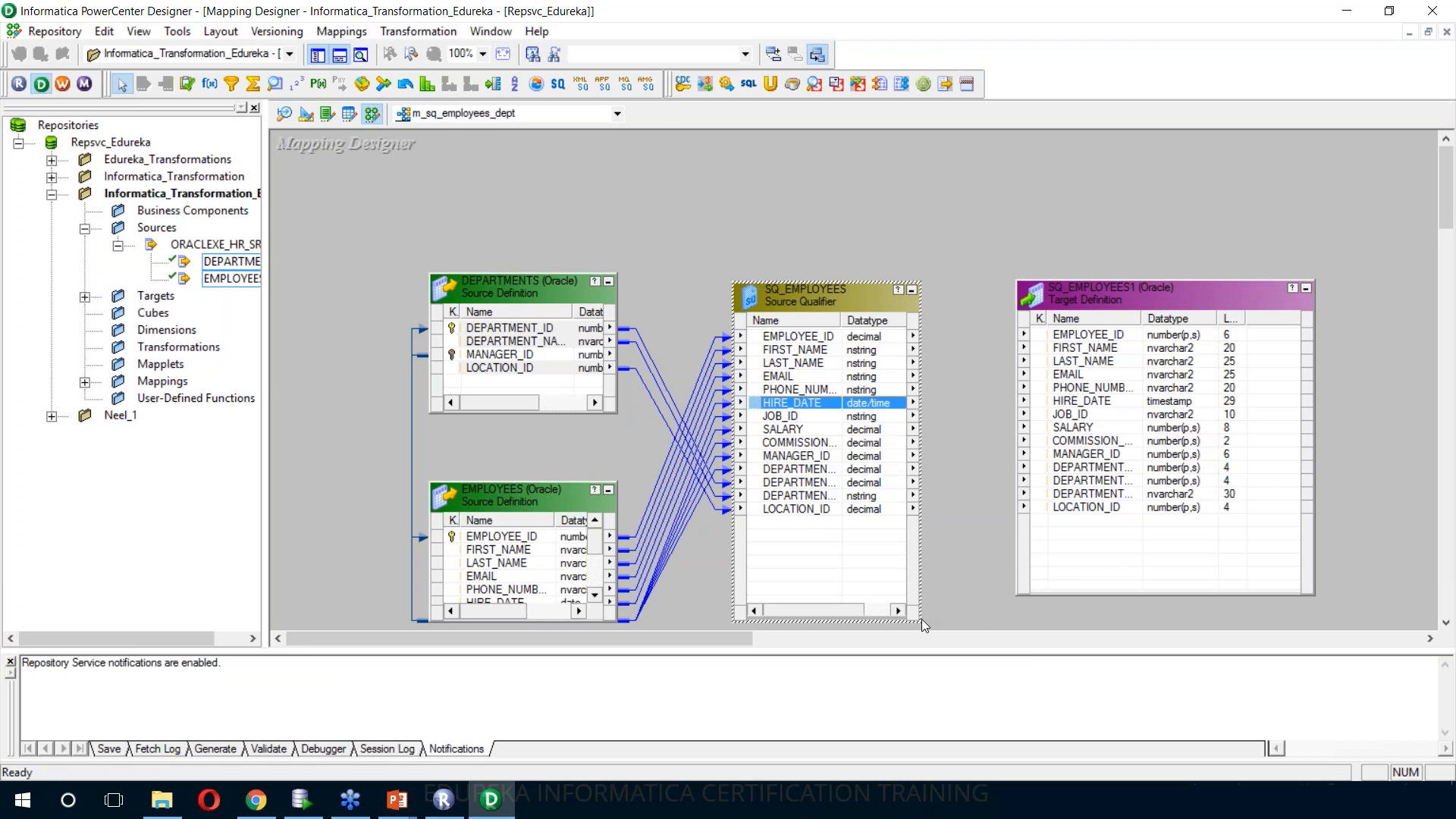
{"action": "left_click_drag", "start_coordinate": [923, 621], "coordinate": [981, 618]}
{"action": "left_click_drag", "start_coordinate": [1141, 319], "coordinate": [1161, 323]}
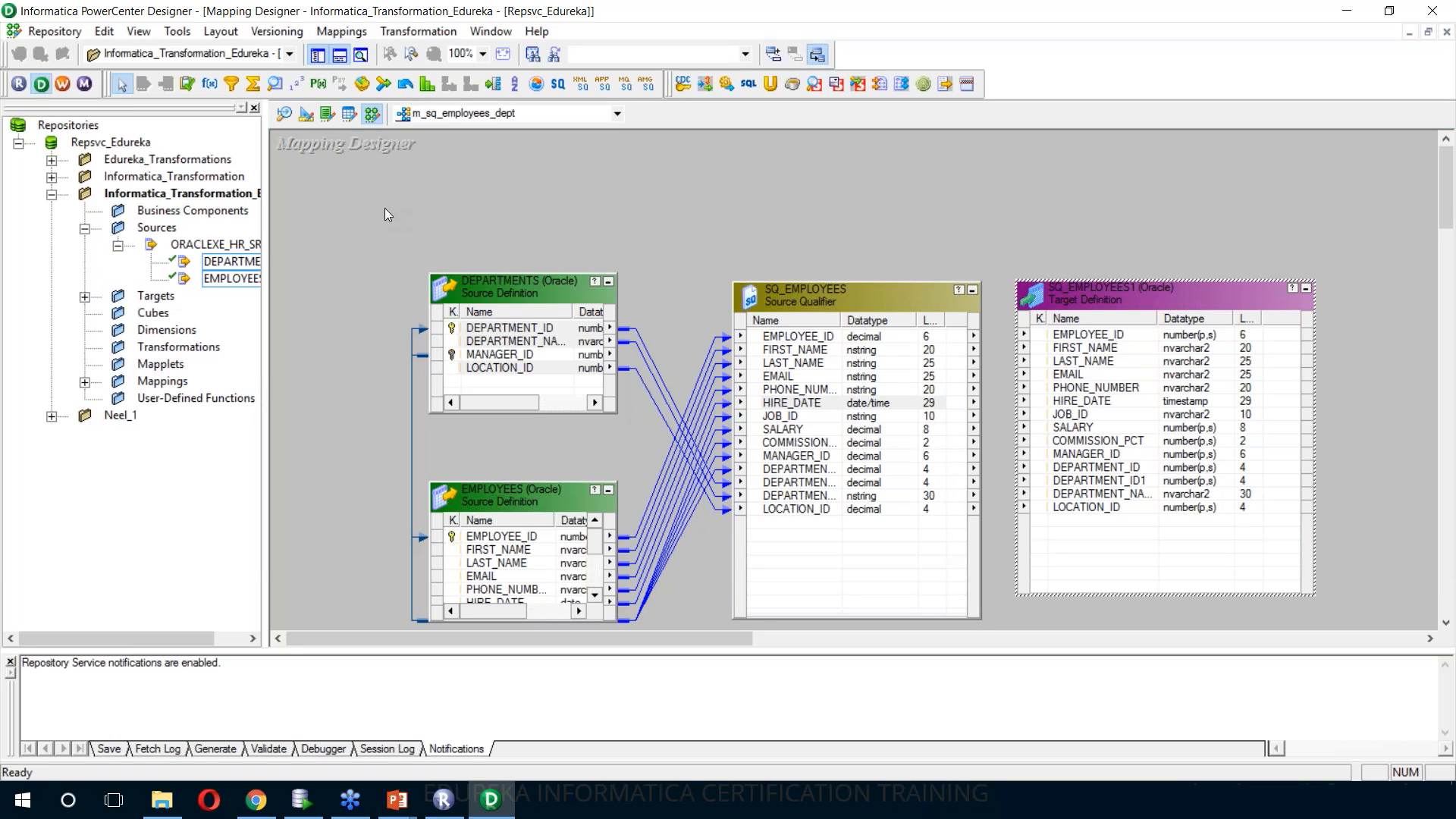
Place the SQ_EMPLOYEES target in the Target Designer and rename the table to TGT_SQ_EMPLOYEES
{"action": "left_click", "coordinate": [305, 116]}
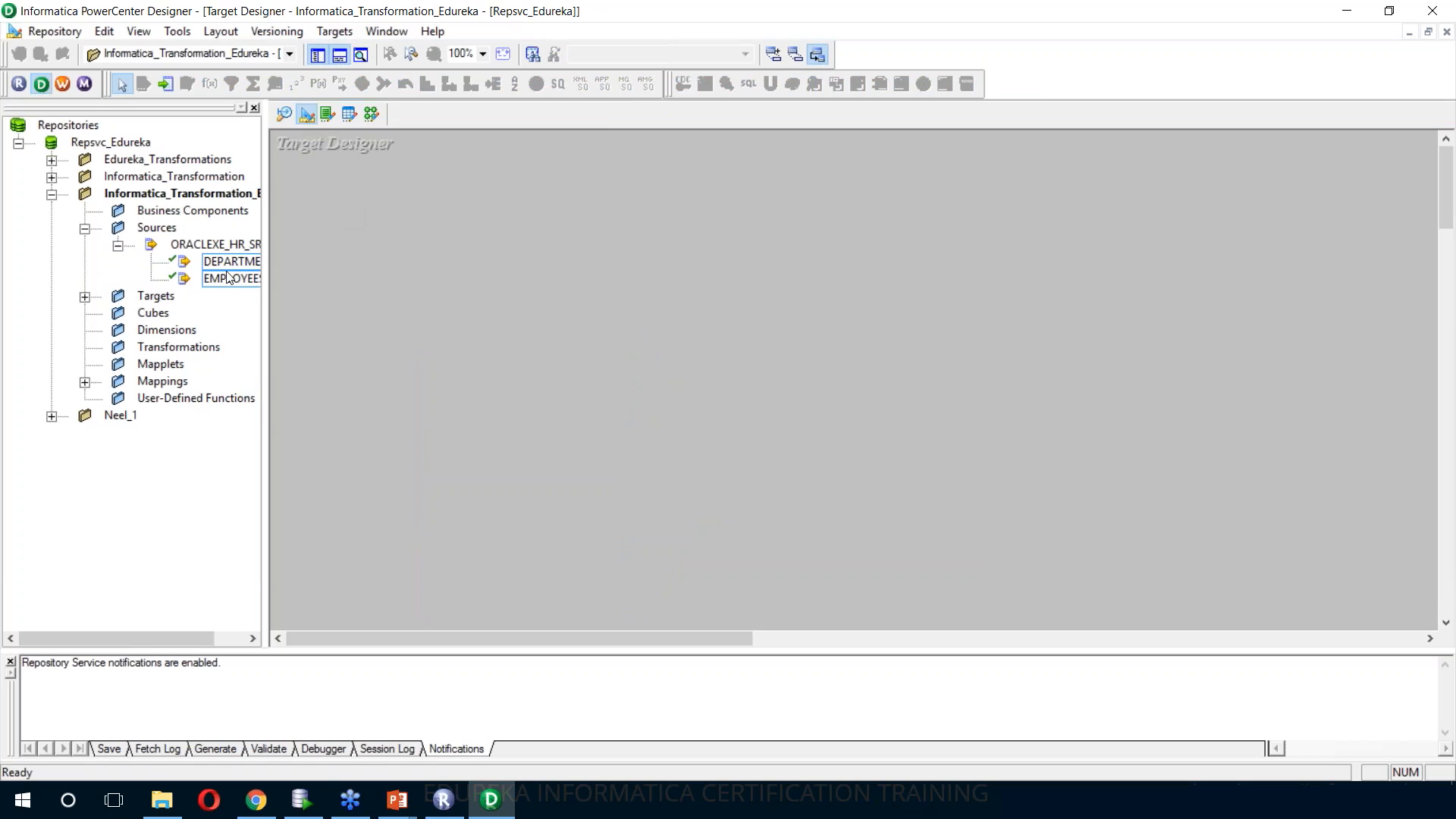
{"action": "left_click", "coordinate": [86, 299]}
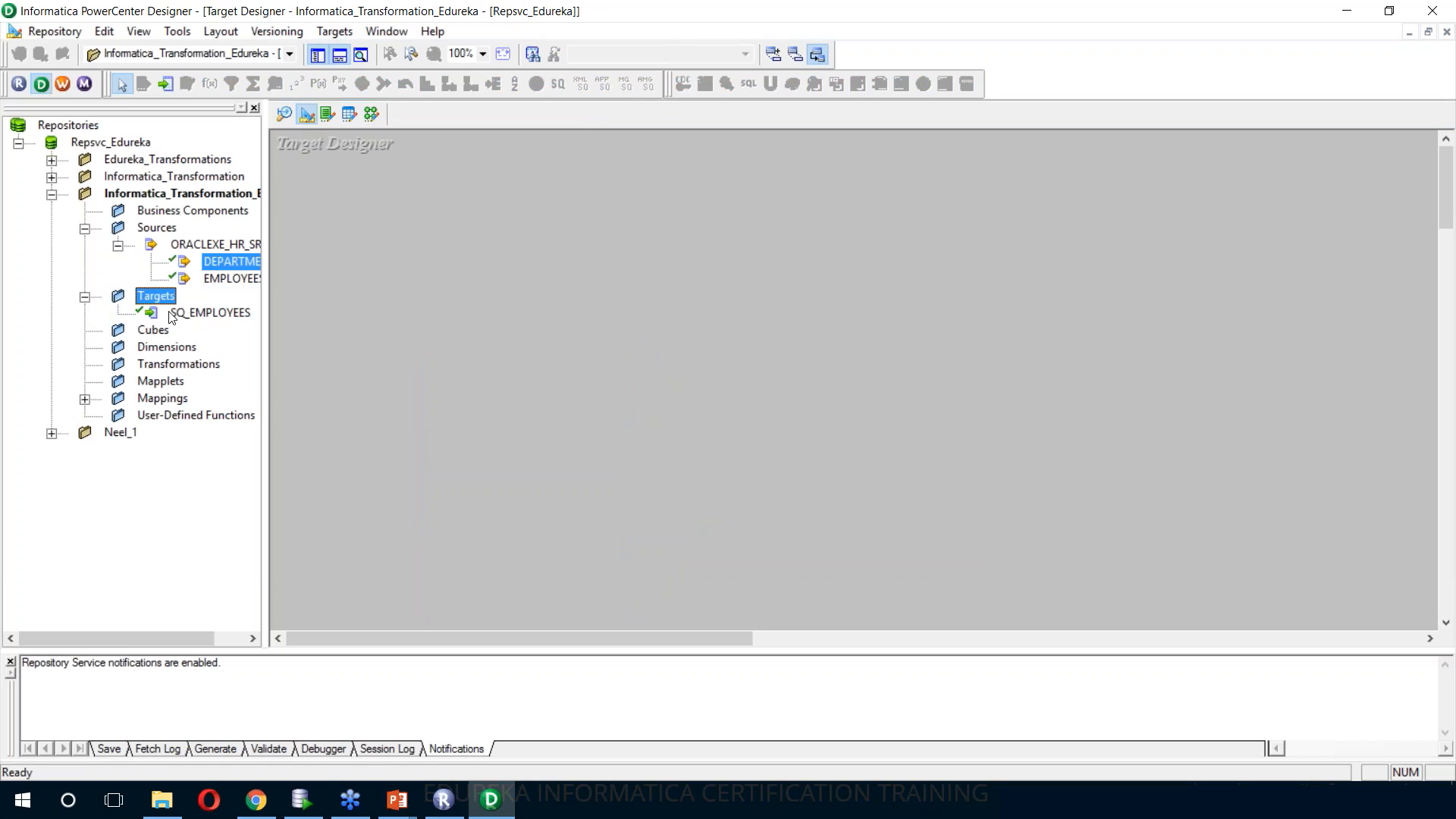
{"action": "left_click_drag", "start_coordinate": [173, 314], "coordinate": [451, 173]}
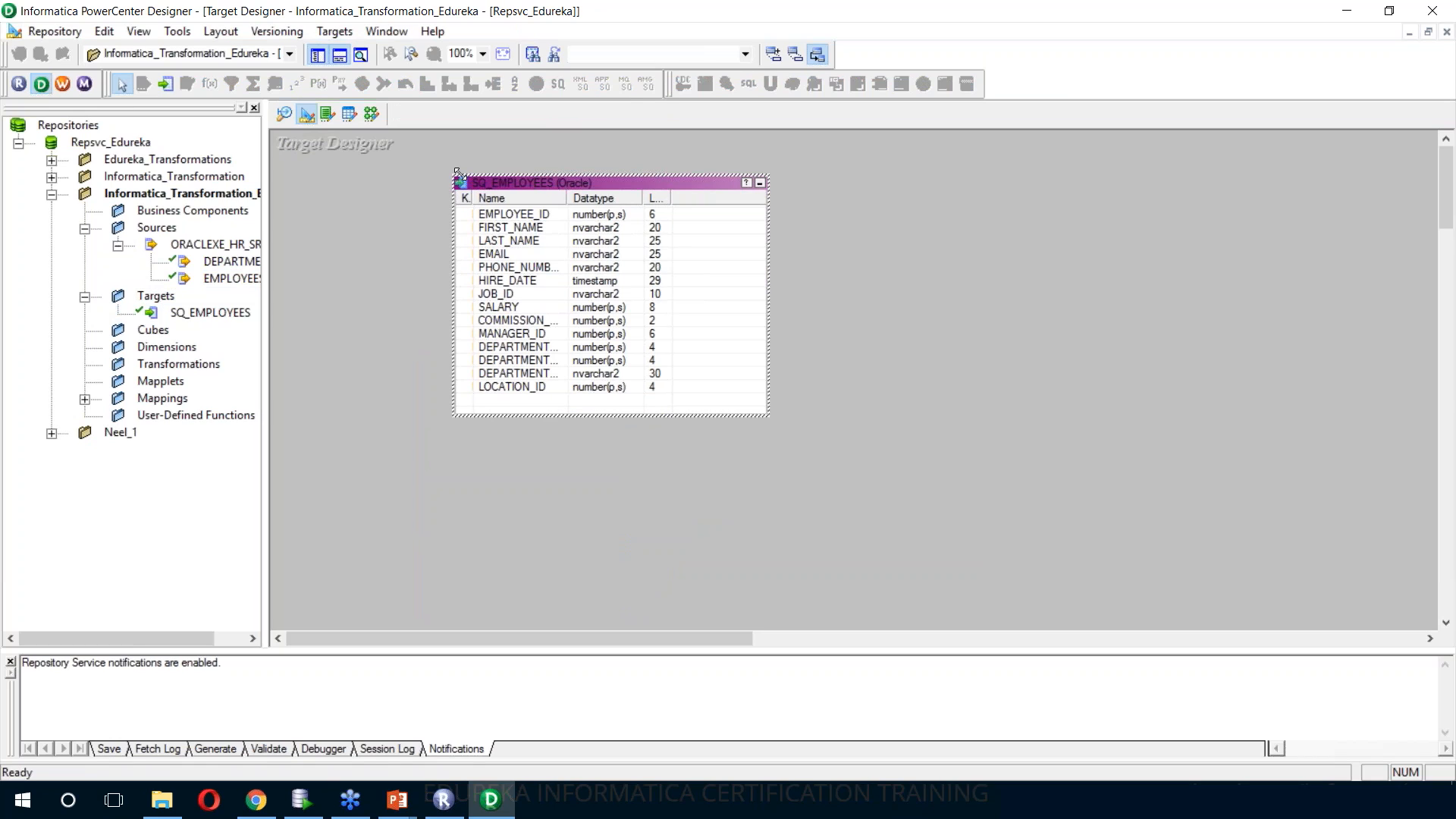
{"action": "double_click", "coordinate": [541, 185]}
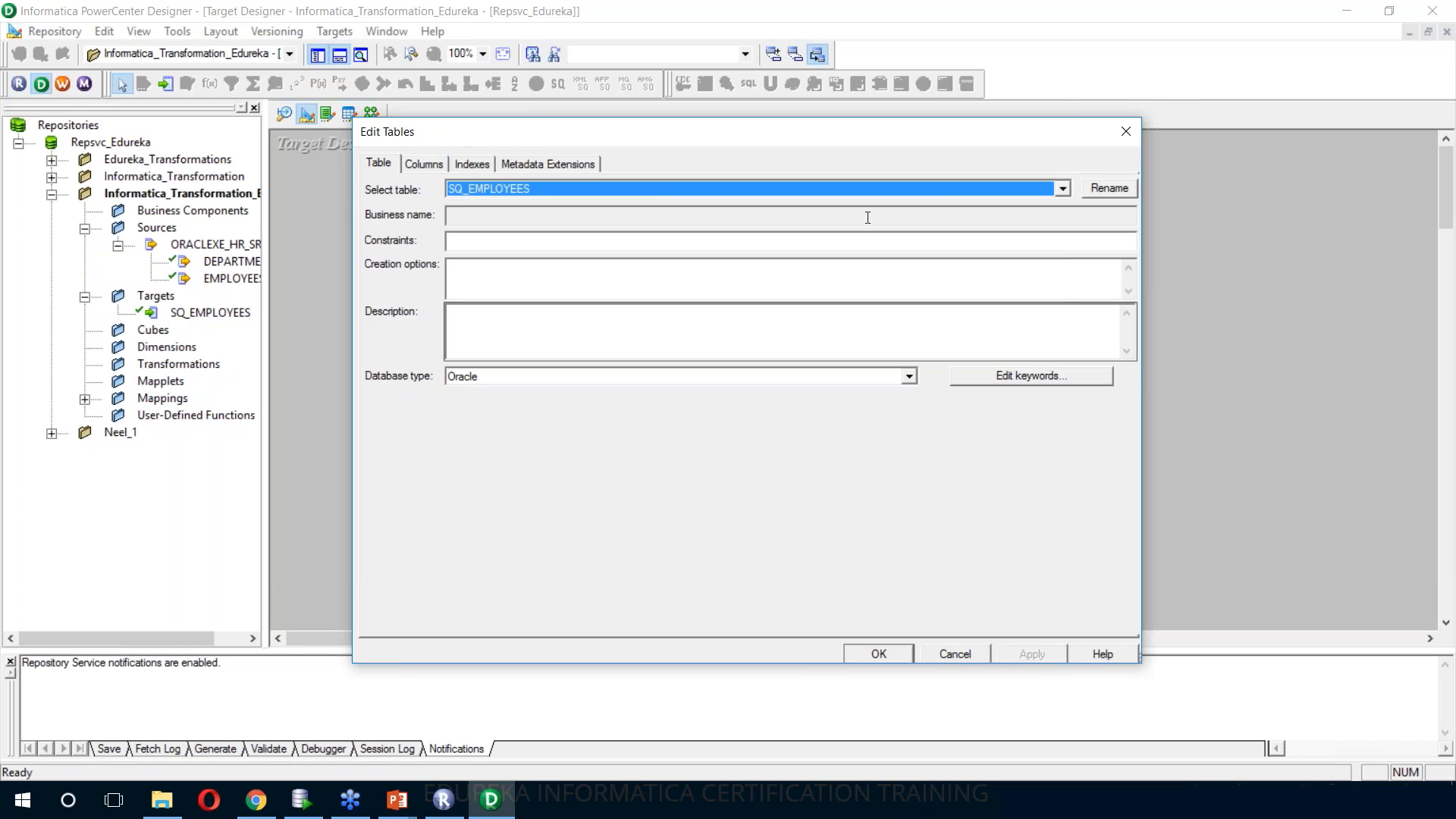
{"action": "left_click", "coordinate": [1112, 188]}
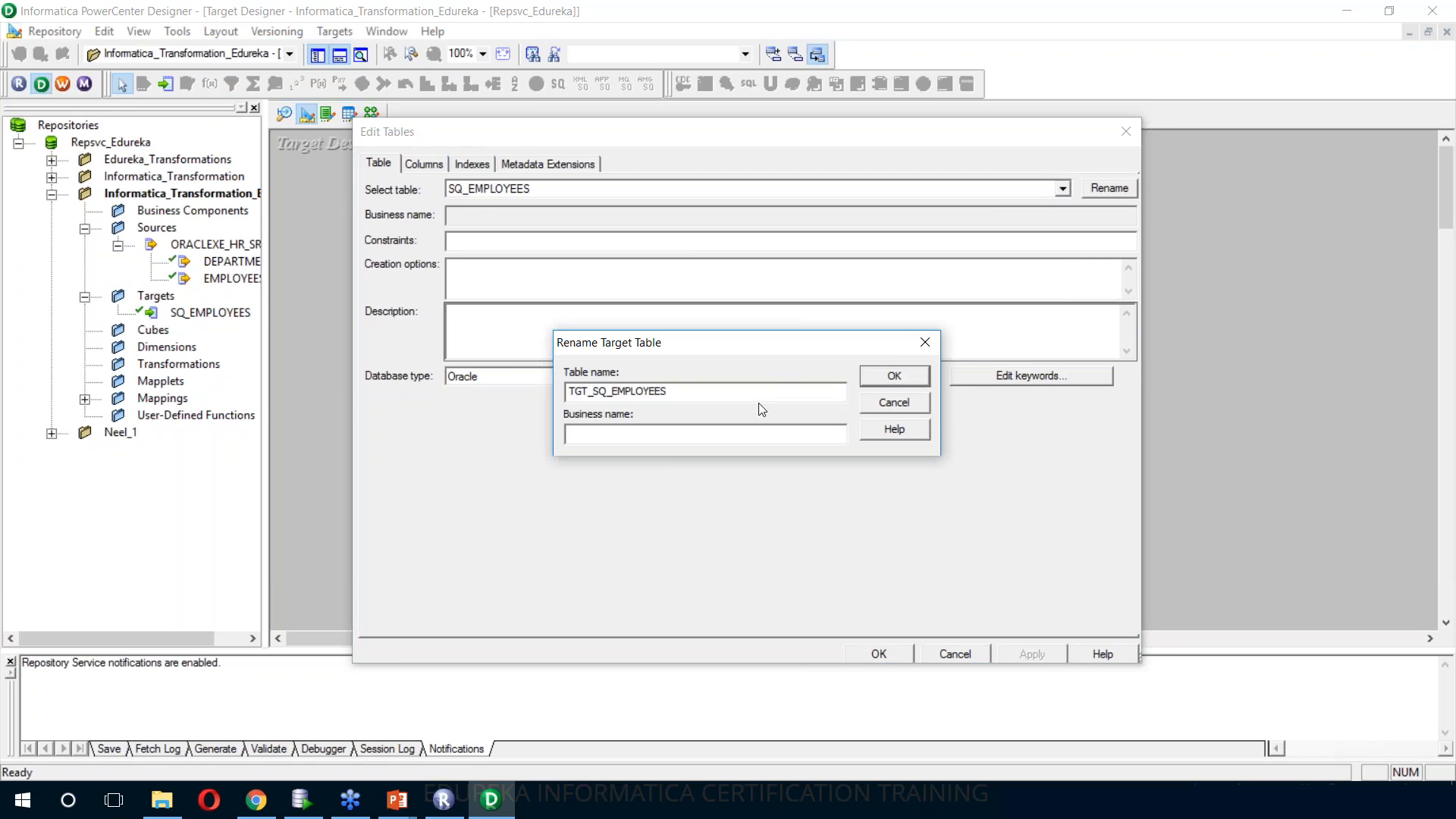
{"action": "left_click", "coordinate": [876, 382]}
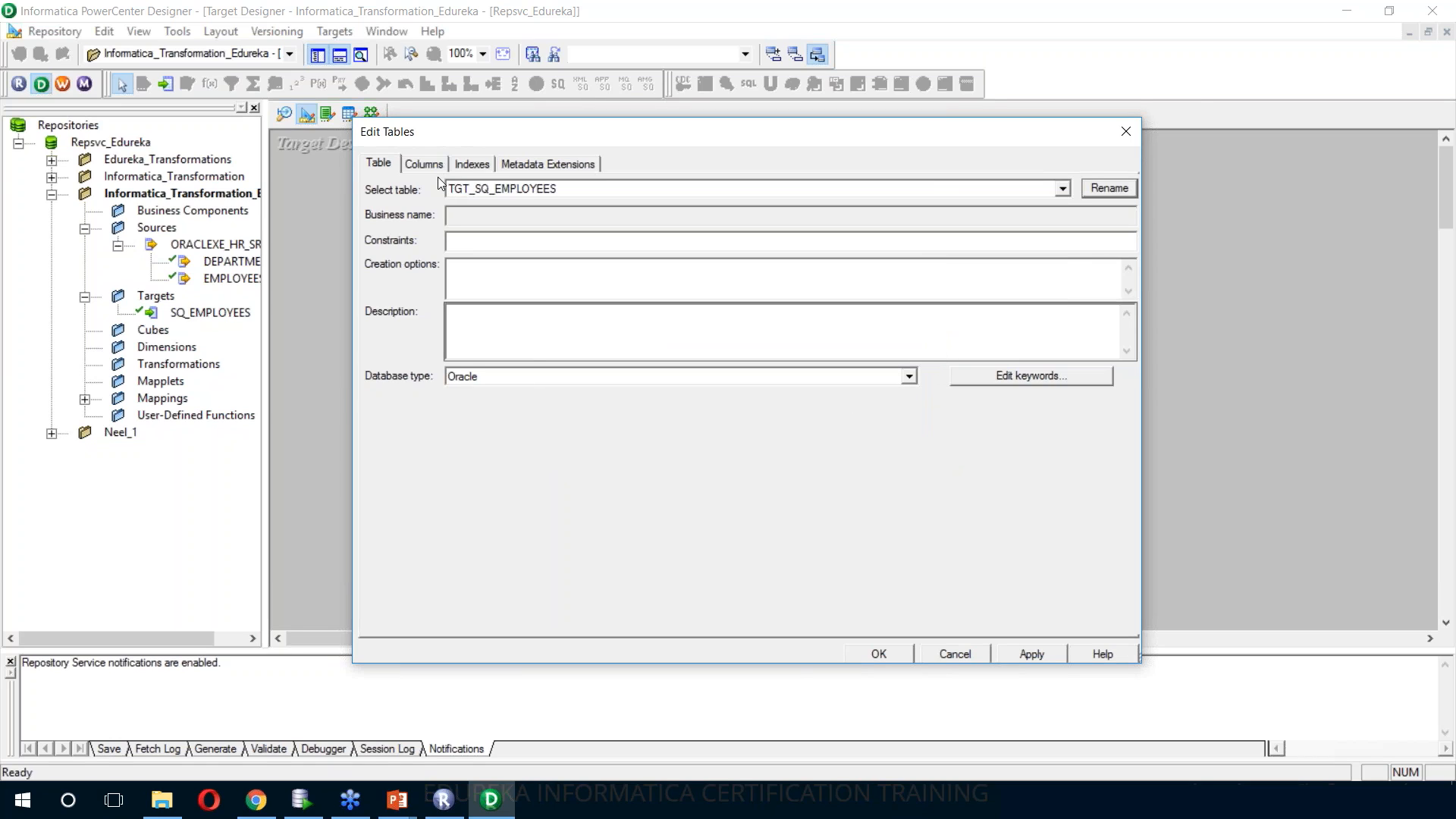
Delete the duplicate DEPARTMENT_ID1 column from the TGT_SQ_EMPLOYEES target and apply the table edits
{"action": "left_click", "coordinate": [433, 168]}
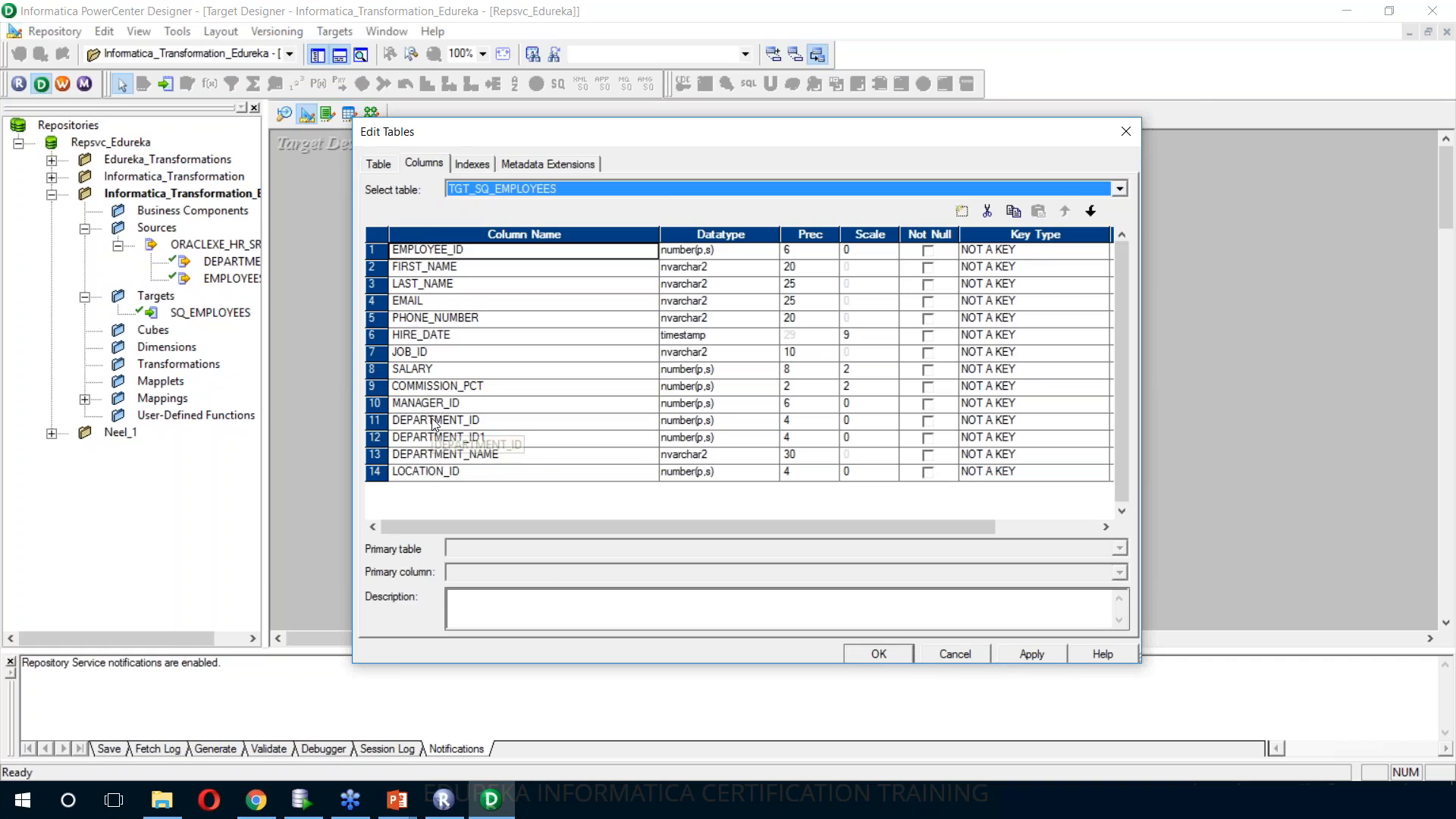
{"action": "left_click", "coordinate": [379, 438]}
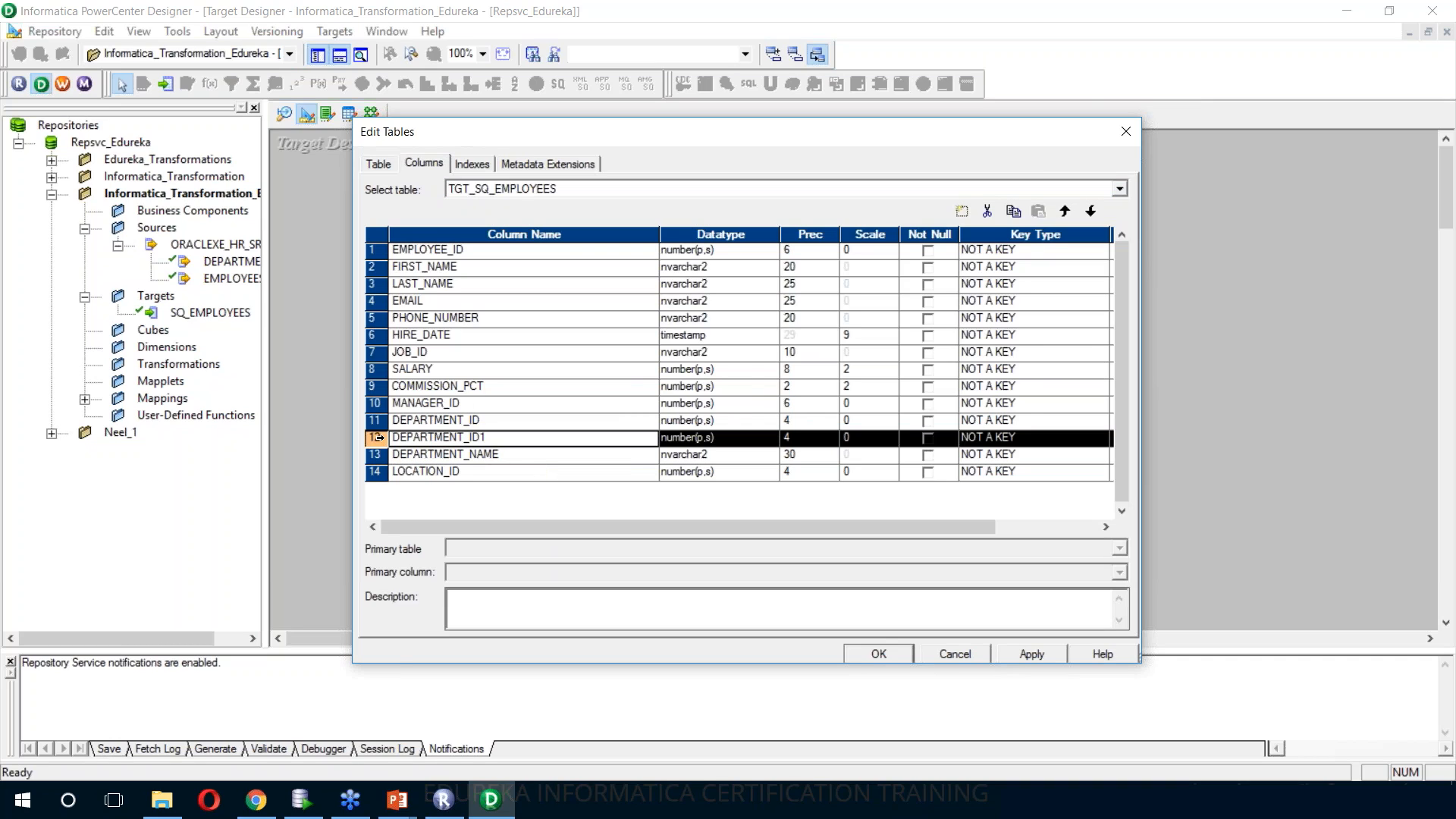
{"action": "left_click", "coordinate": [986, 210]}
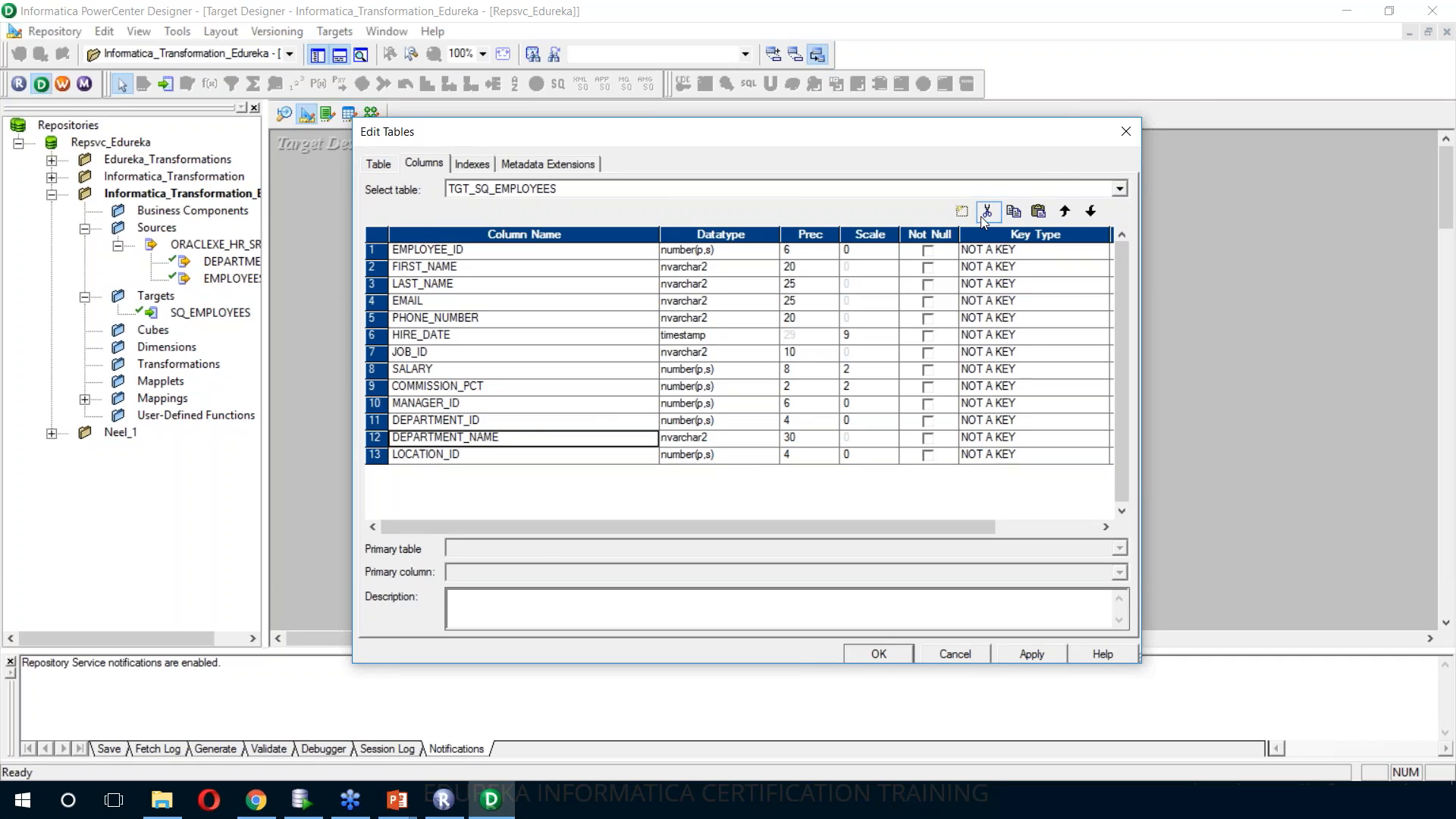
{"action": "left_click", "coordinate": [1023, 655]}
{"action": "left_click", "coordinate": [883, 657]}
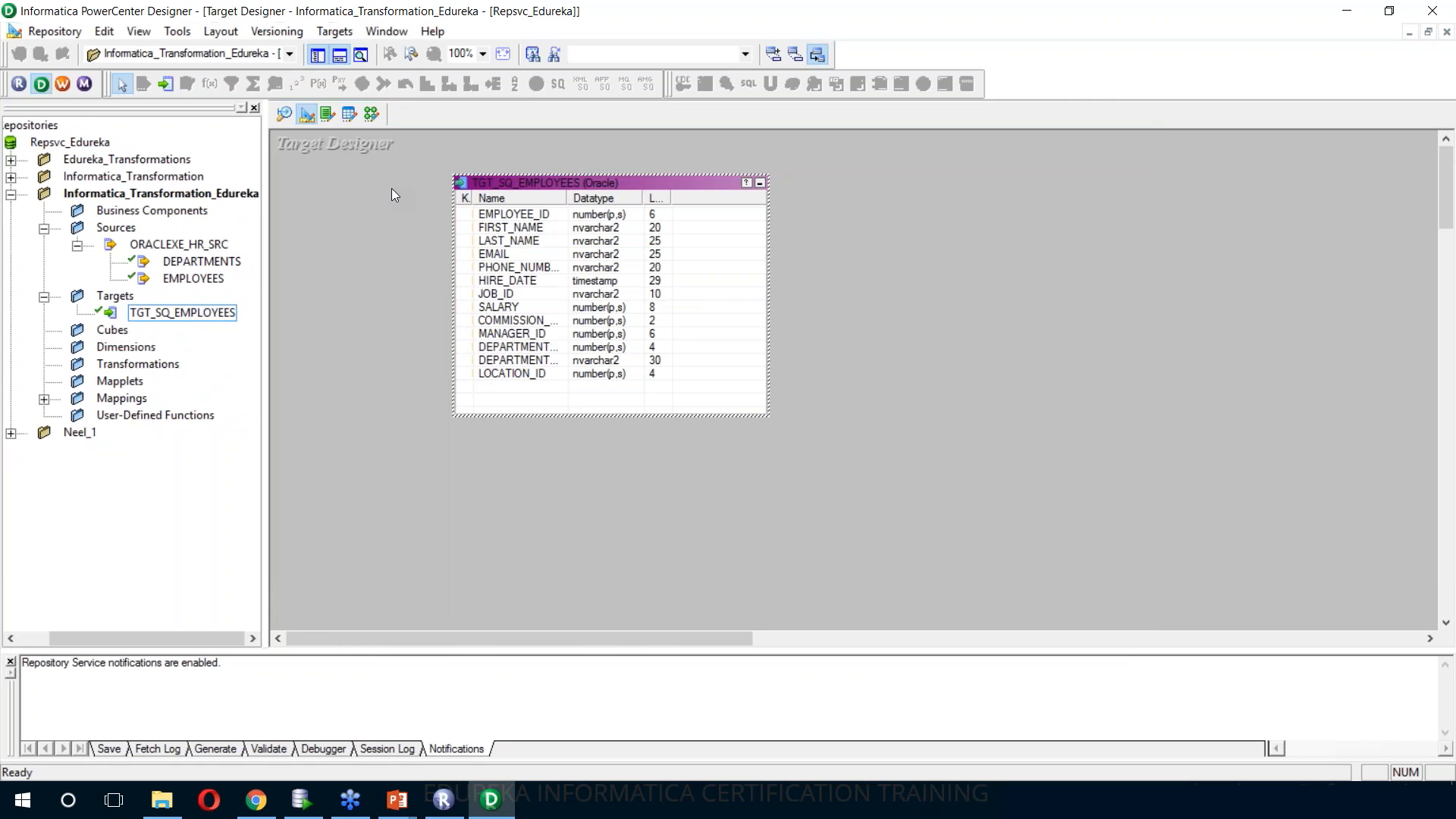
Replace the SQ_EMPLOYEES1 target instance in the mapping with the TGT_SQ_EMPLOYEES target and make it narrower and taller
{"action": "left_click", "coordinate": [370, 116]}
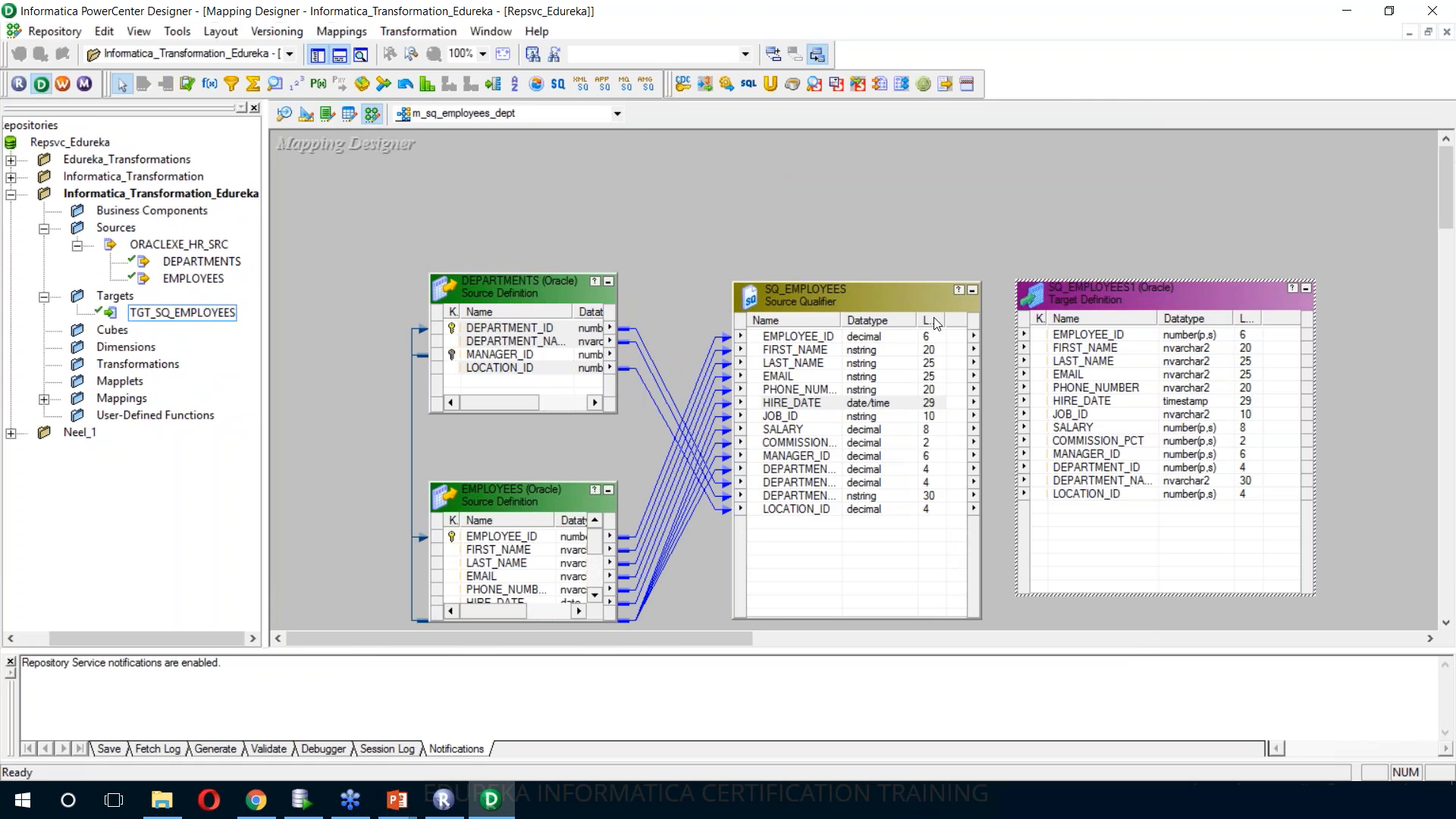
{"action": "key", "text": "Delete"}
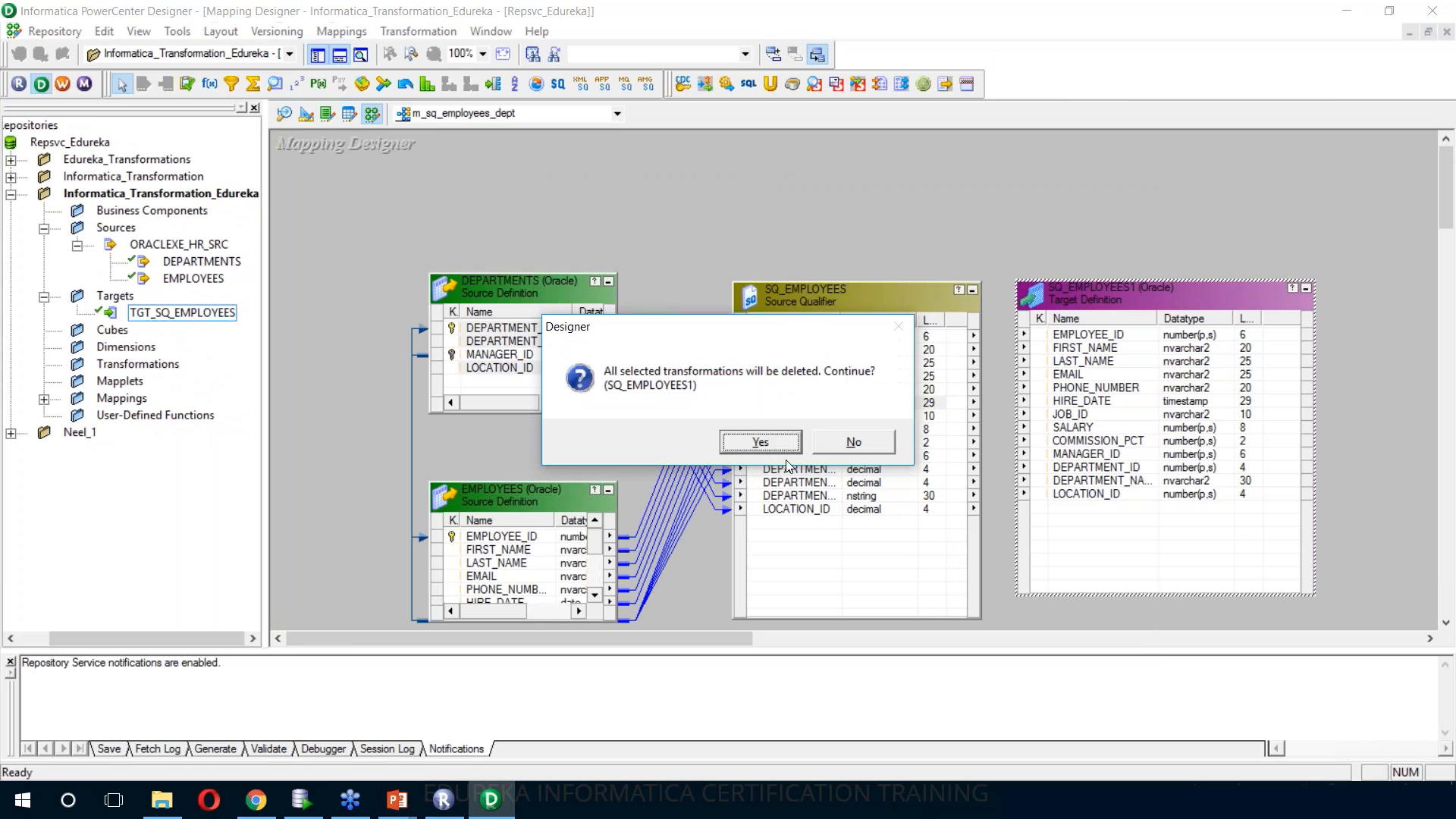
{"action": "left_click", "coordinate": [761, 442]}
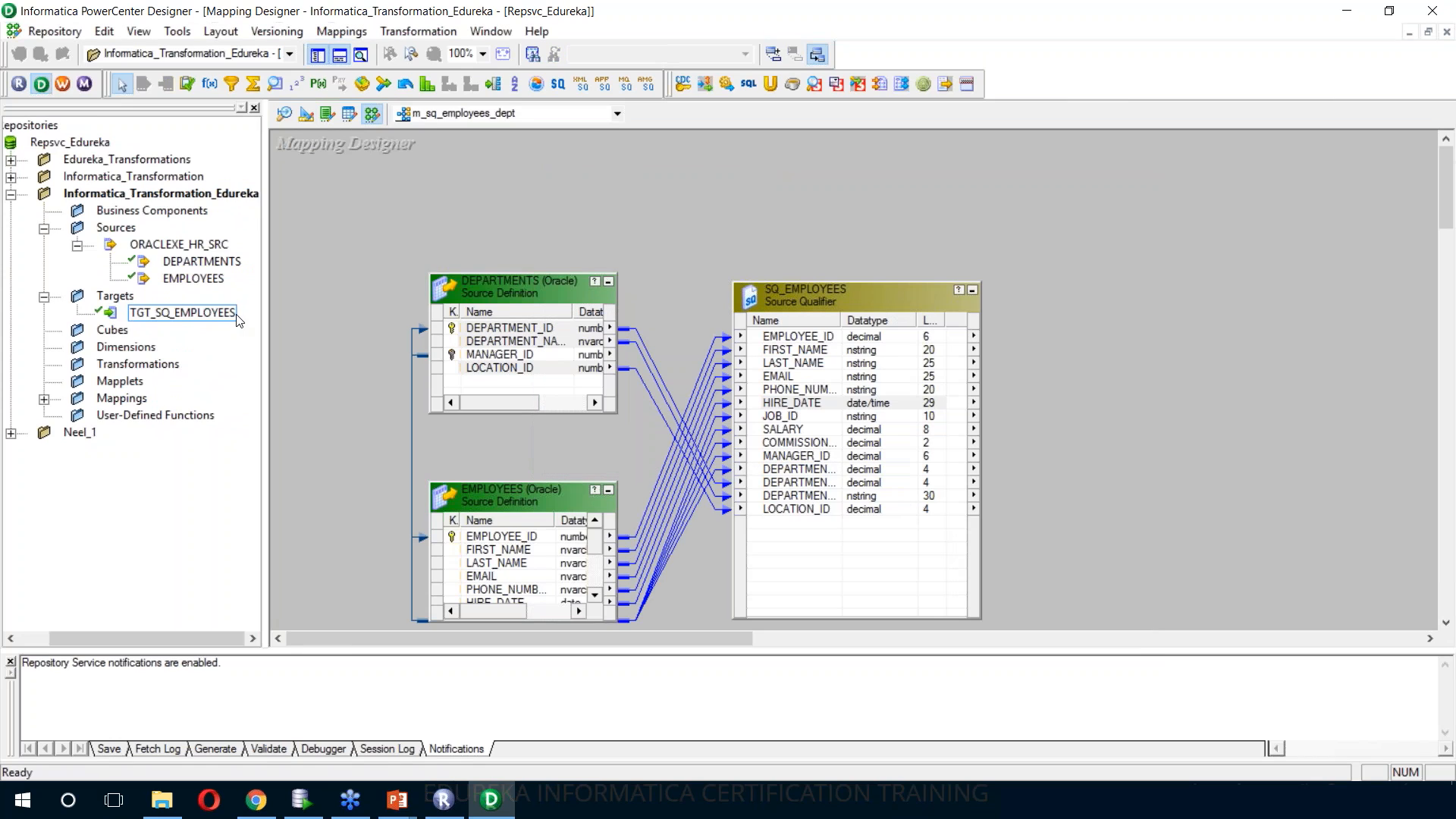
{"action": "left_click", "coordinate": [168, 315]}
{"action": "left_click_drag", "start_coordinate": [193, 304], "coordinate": [1044, 285]}
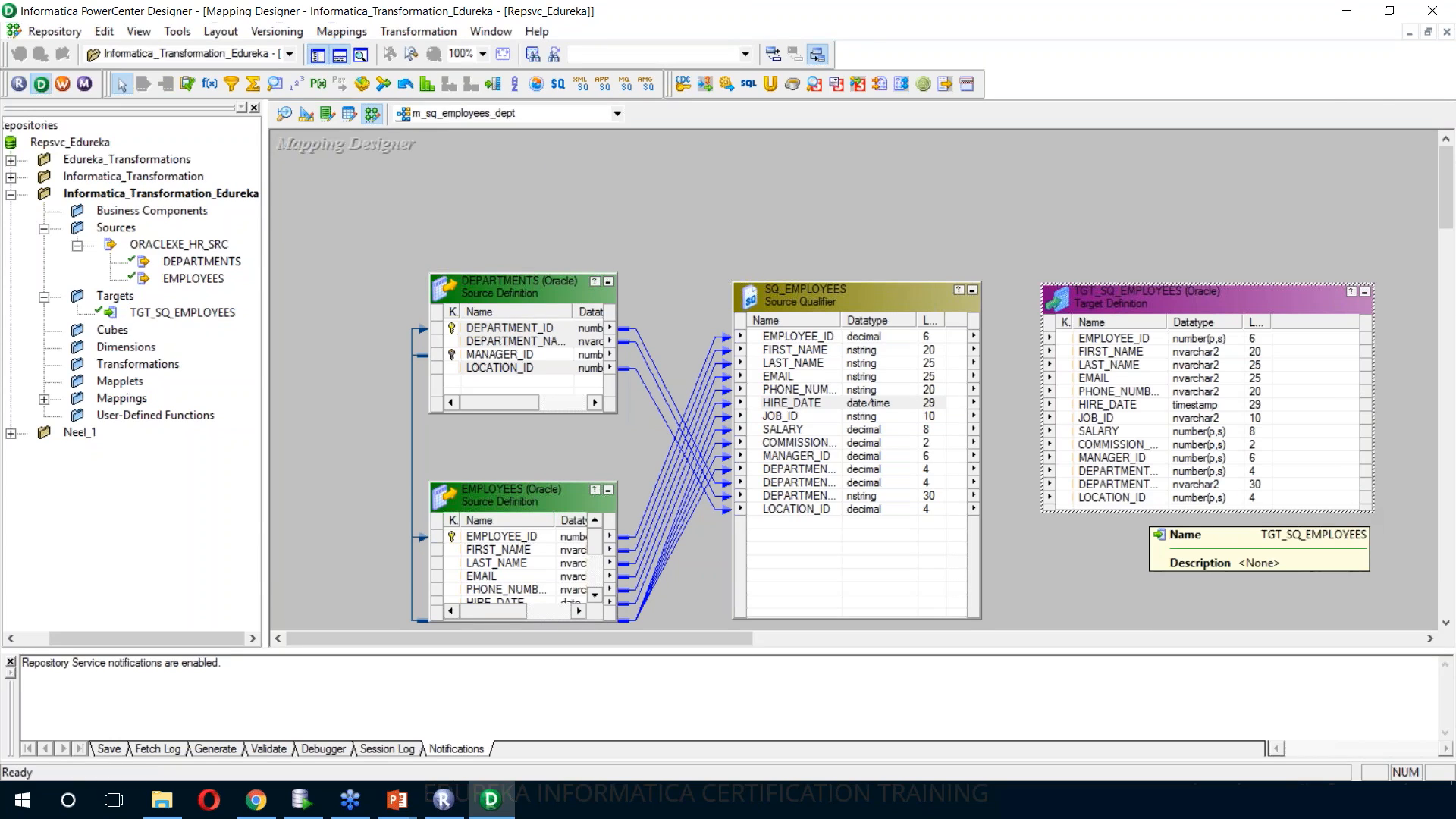
{"action": "left_click_drag", "start_coordinate": [1374, 512], "coordinate": [1290, 592]}
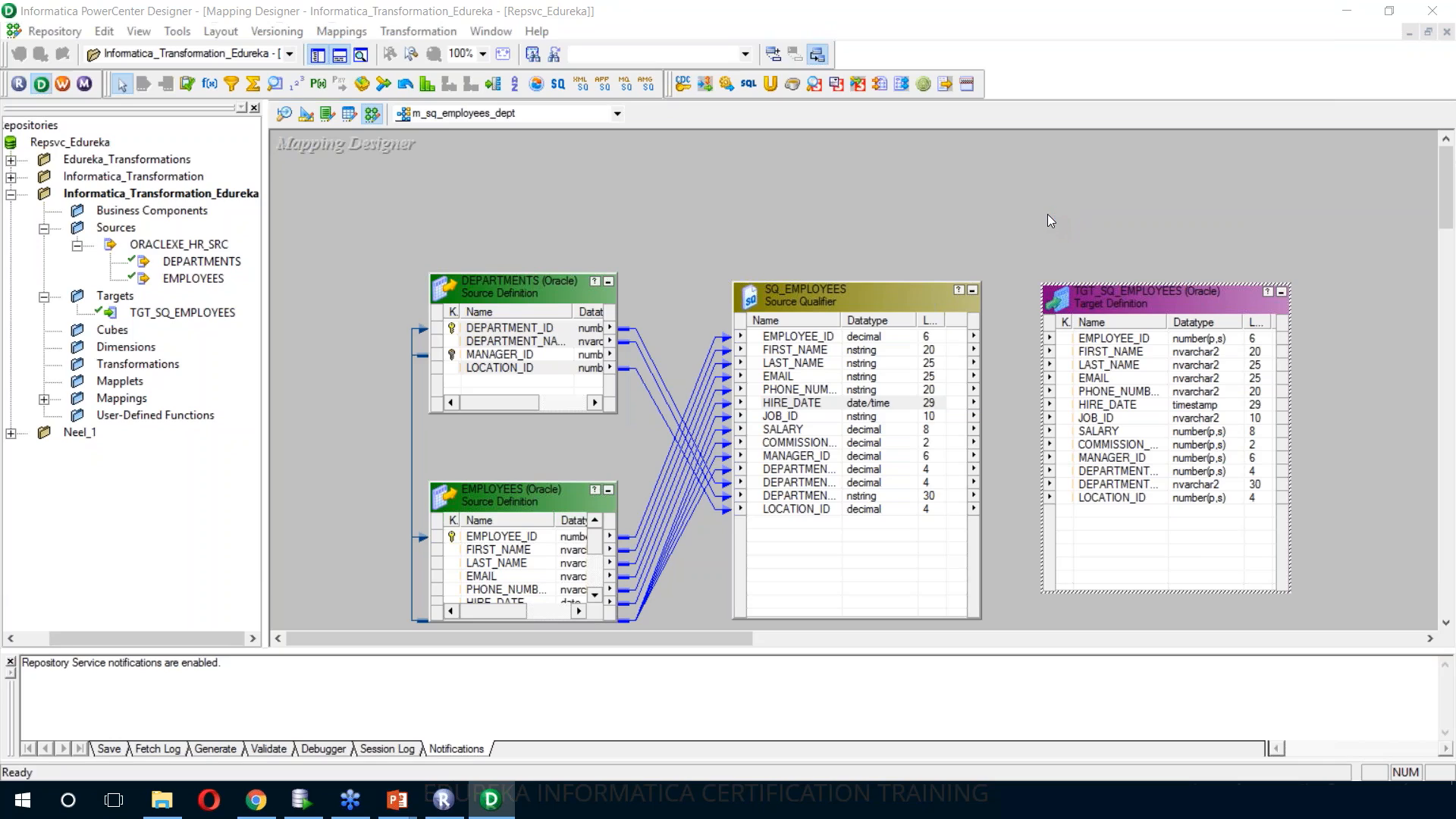
Set the User Defined Join of the SQ_EMPLOYEES source qualifier to DEPARTMENTS.DEPARTMENT_ID=EMPLOYEES.DEPARTMENT_ID
{"action": "double_click", "coordinate": [868, 293]}
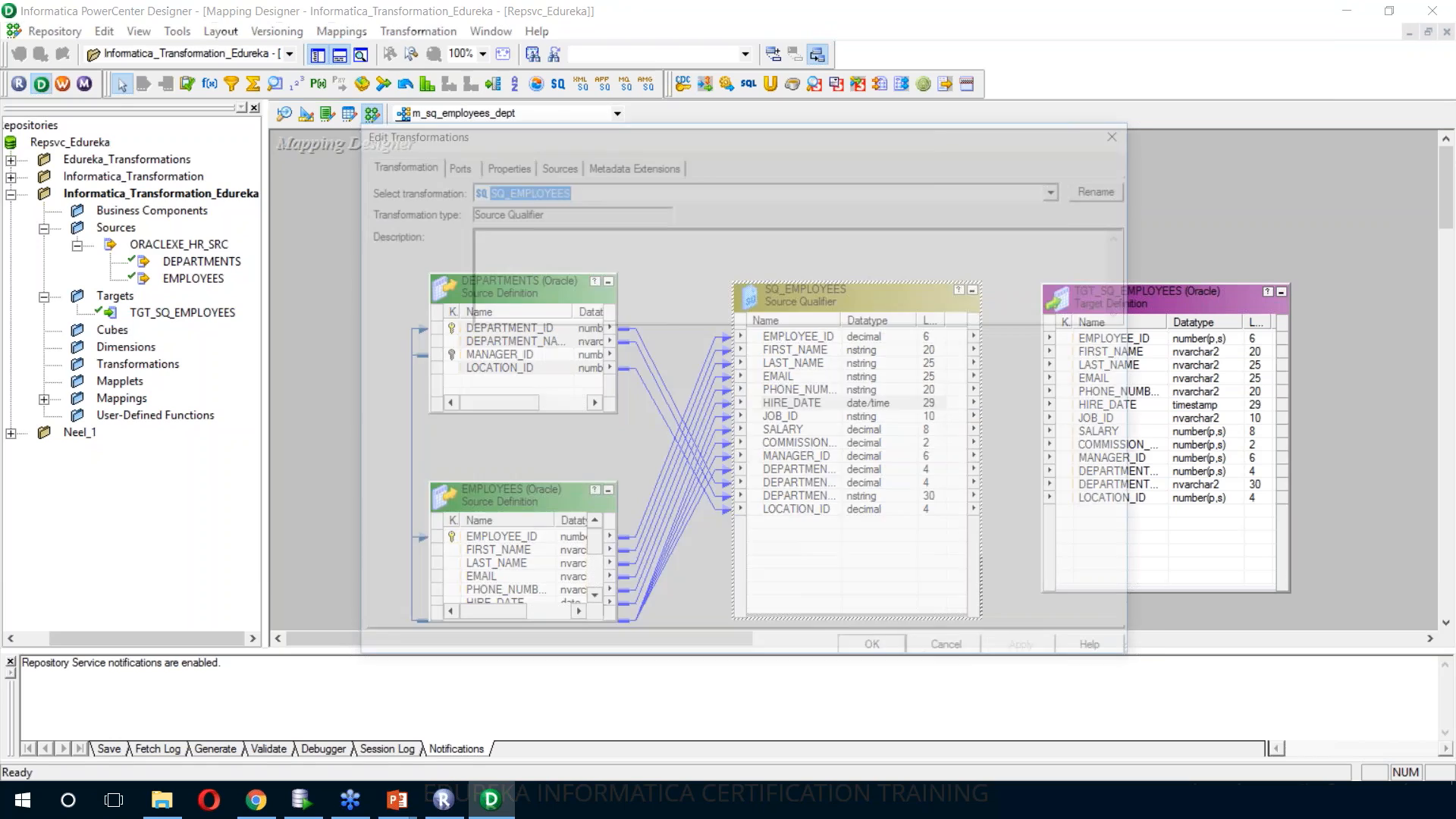
{"action": "left_click", "coordinate": [501, 162]}
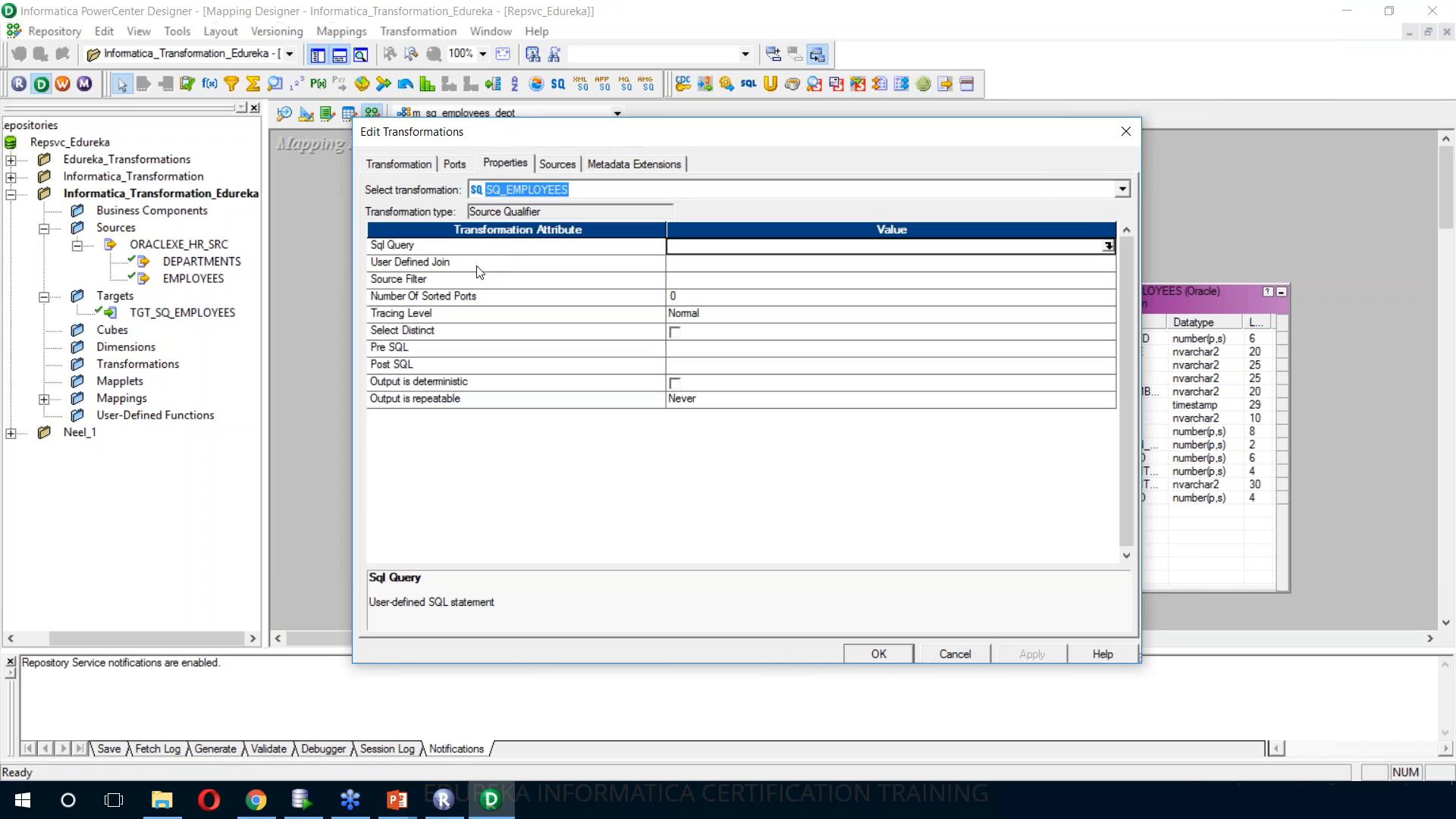
{"action": "left_click", "coordinate": [1109, 267]}
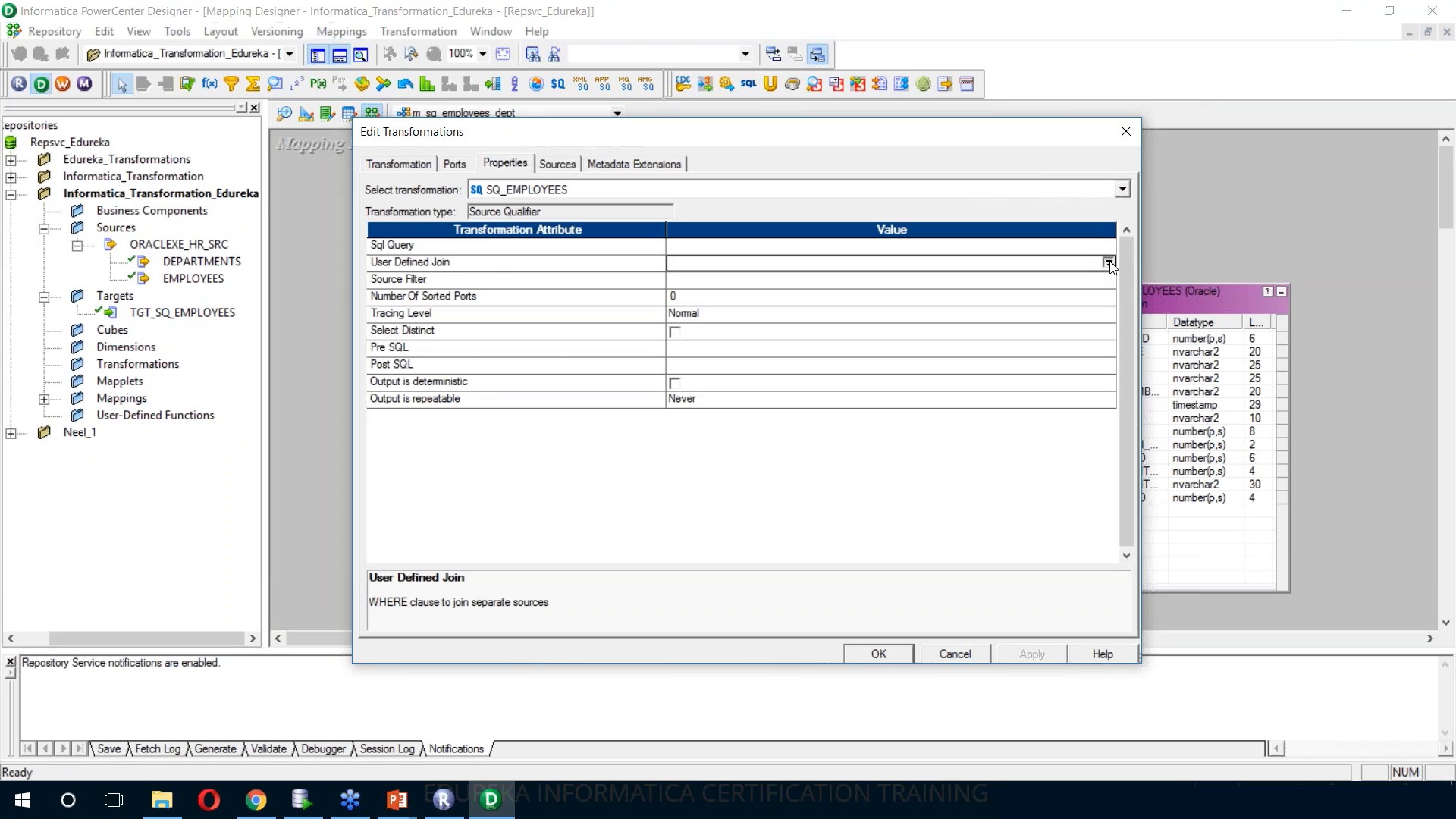
{"action": "left_click", "coordinate": [1109, 262]}
{"action": "left_click", "coordinate": [424, 312]}
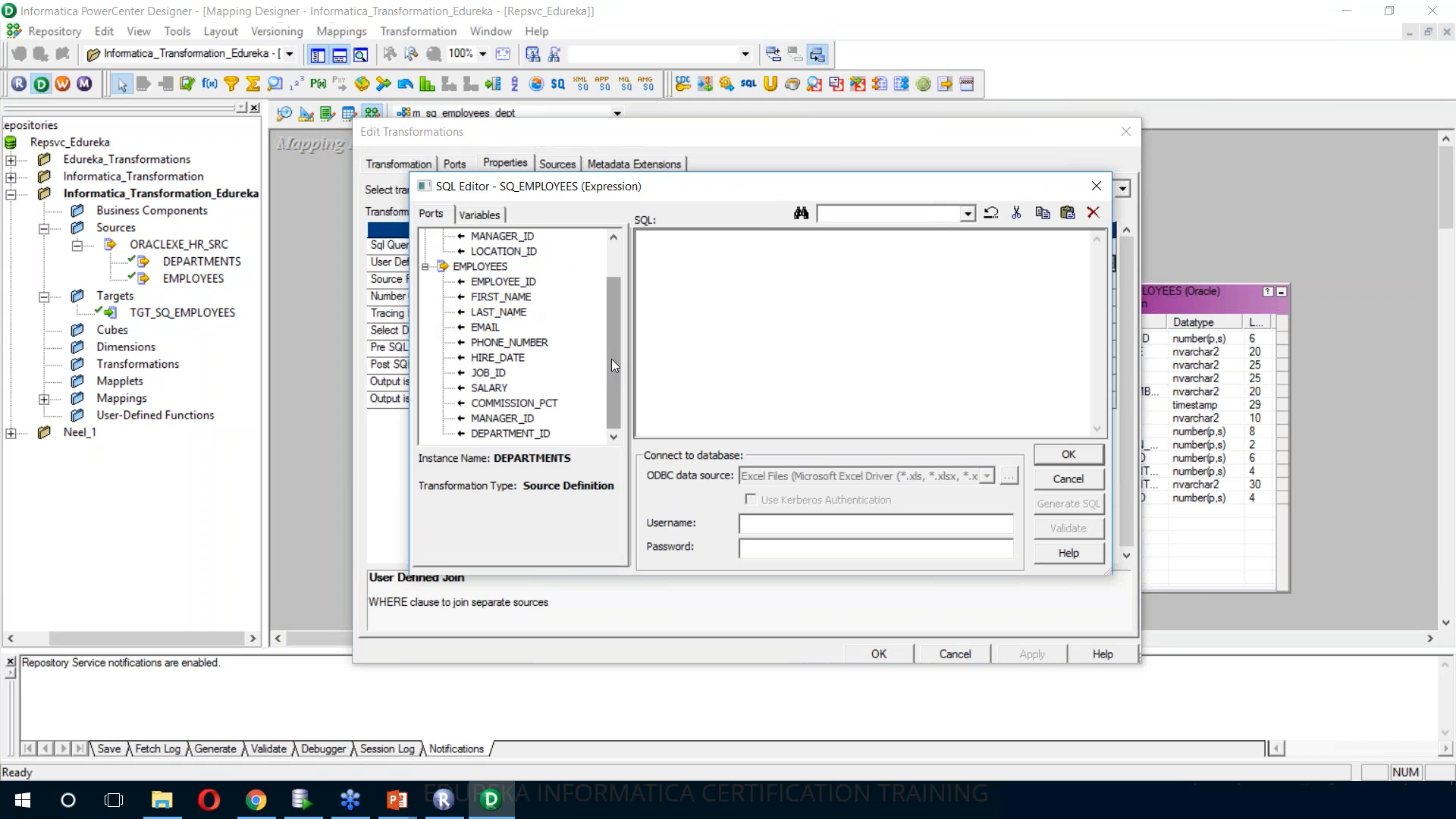
{"action": "left_click_drag", "start_coordinate": [611, 358], "coordinate": [606, 261]}
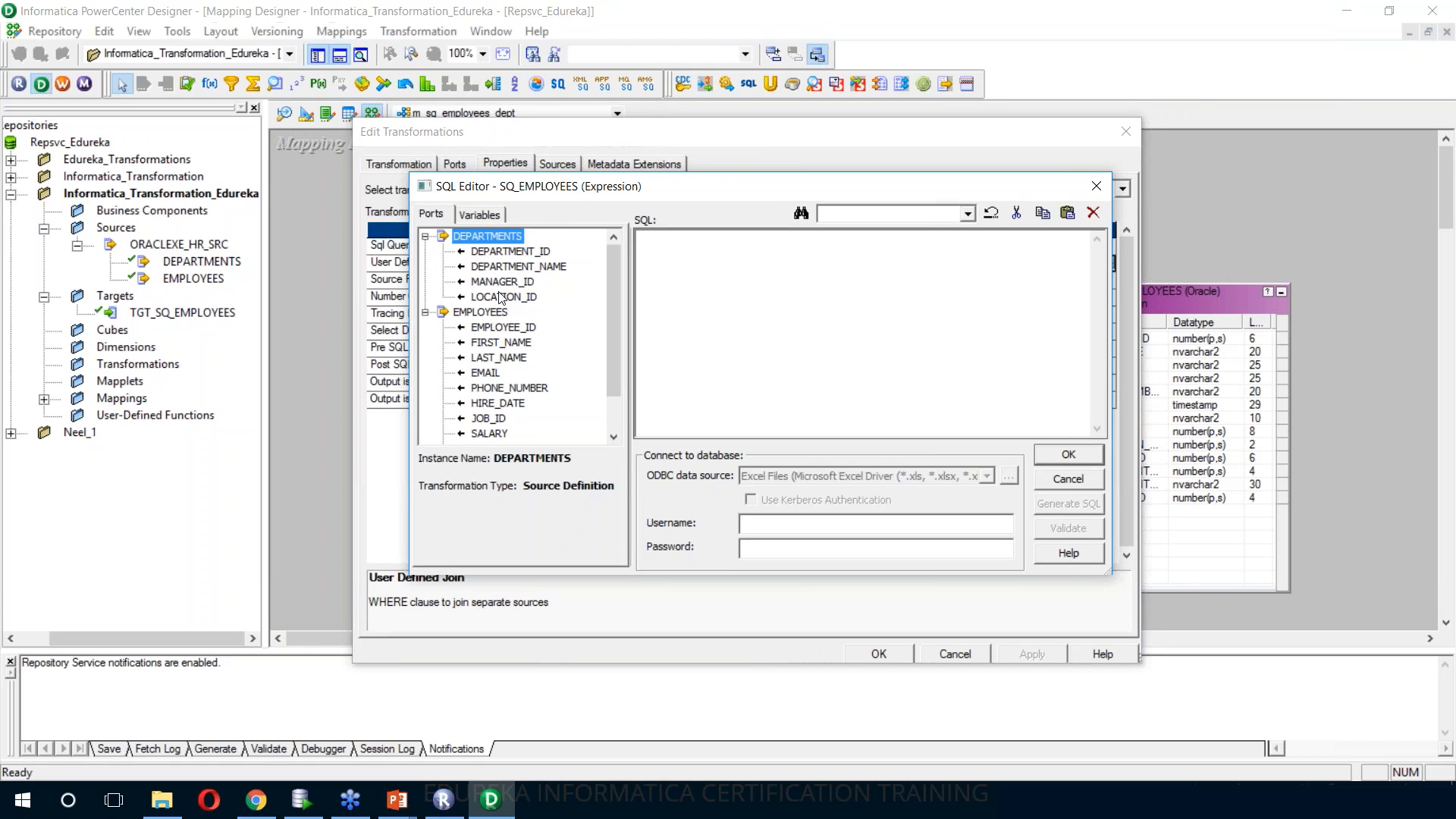
{"action": "double_click", "coordinate": [520, 254]}
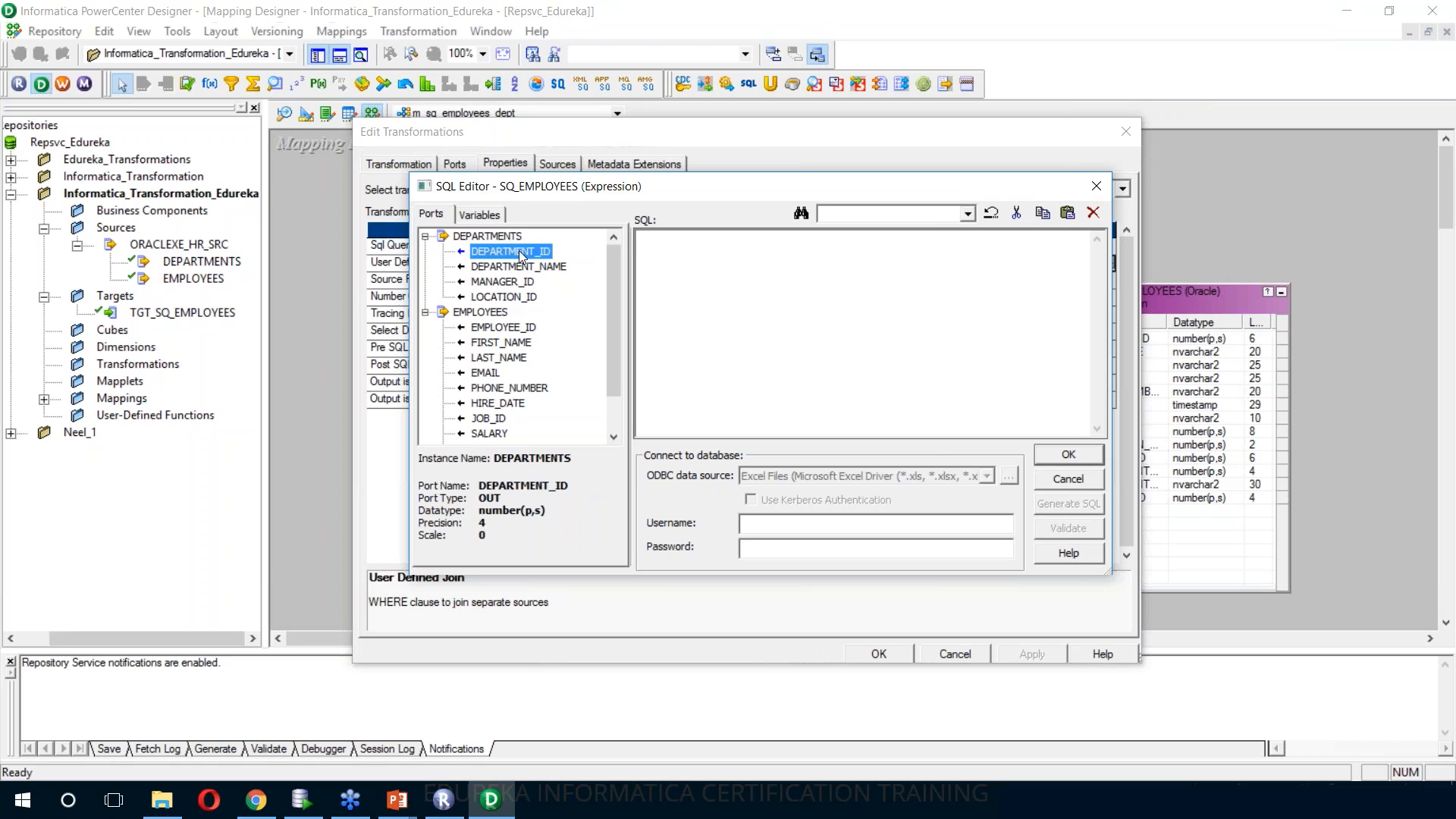
{"action": "left_click", "coordinate": [923, 256]}
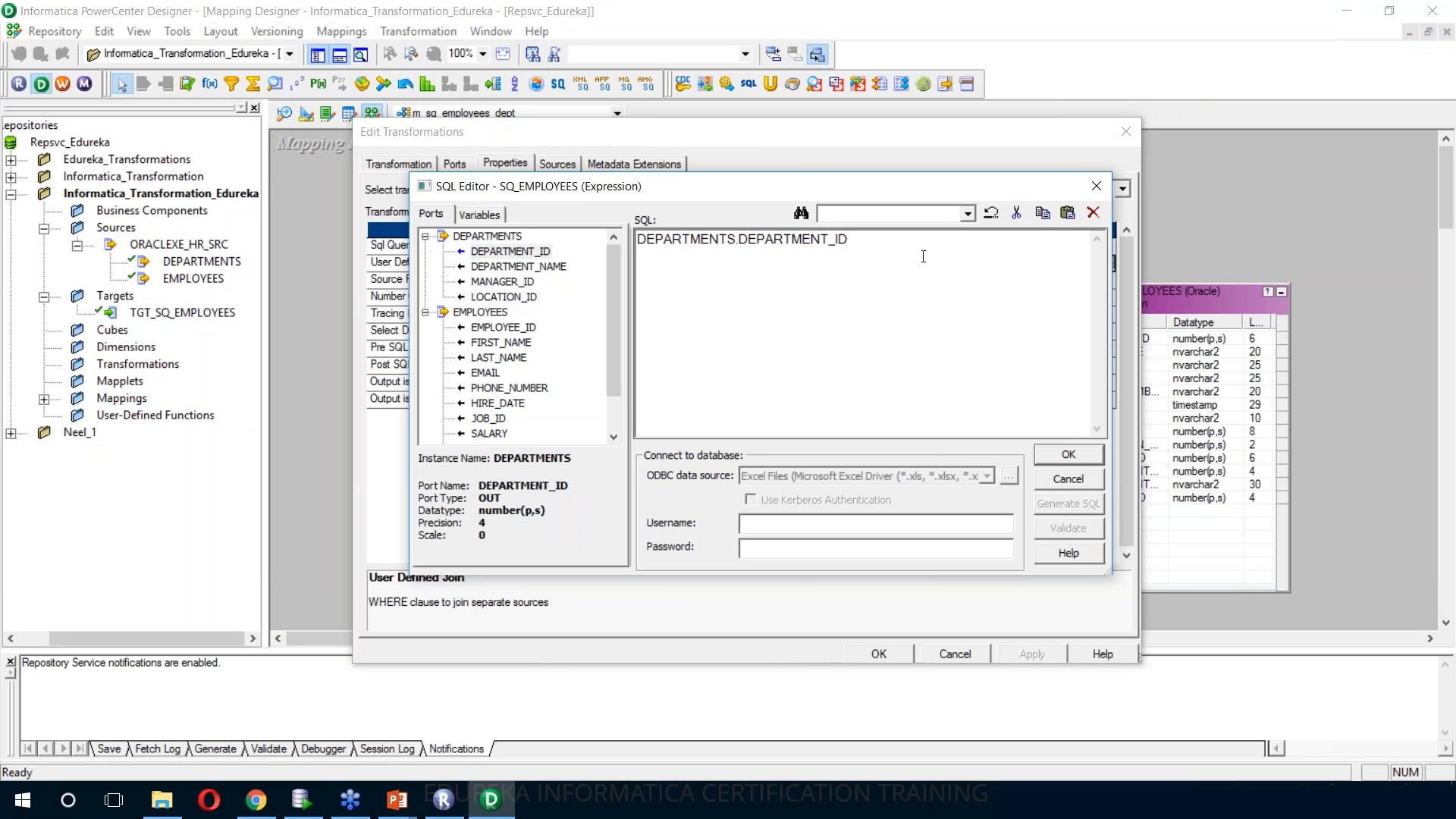
{"action": "type", "text": "="}
{"action": "left_click_drag", "start_coordinate": [619, 316], "coordinate": [617, 389]}
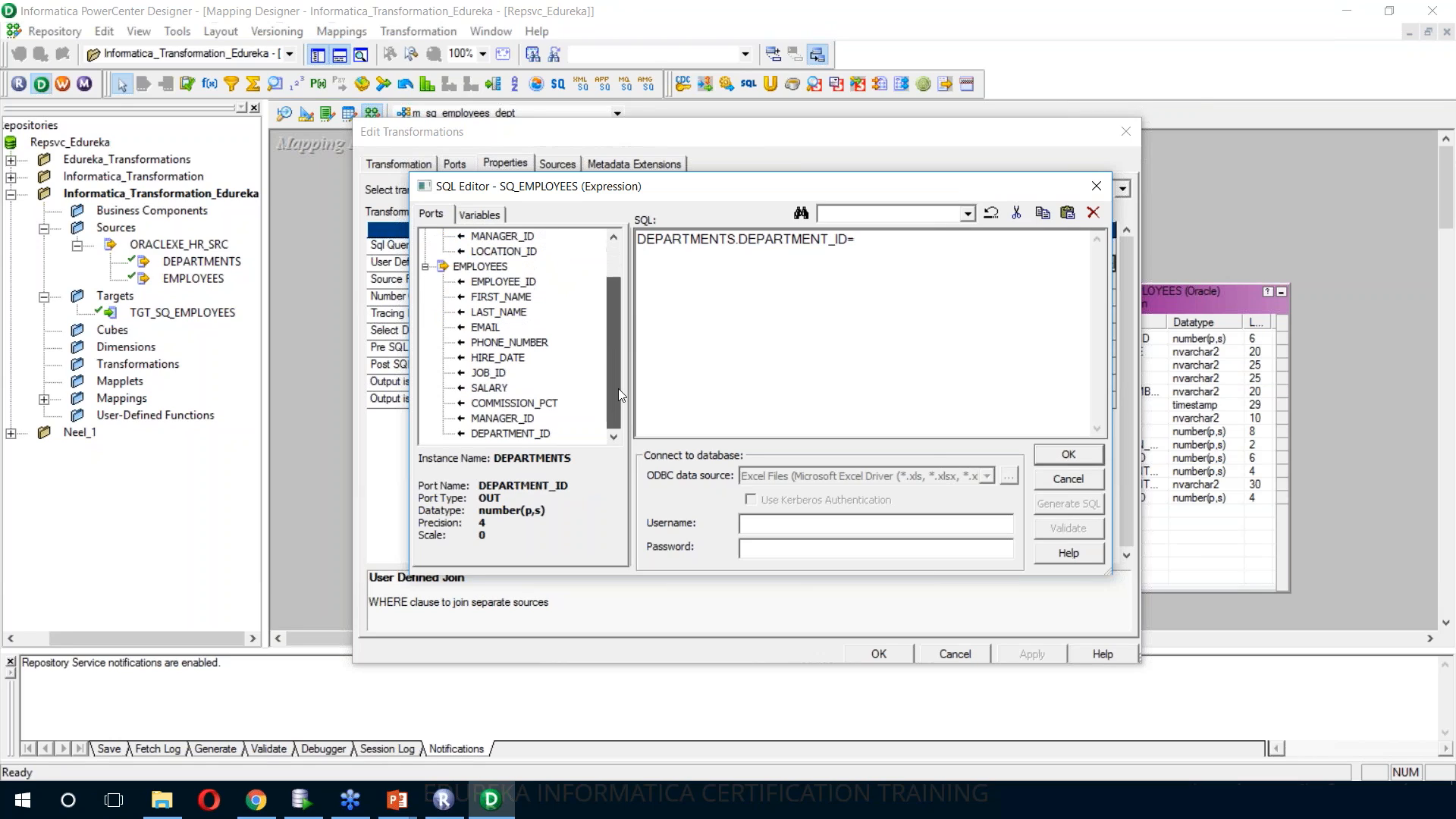
{"action": "double_click", "coordinate": [545, 435]}
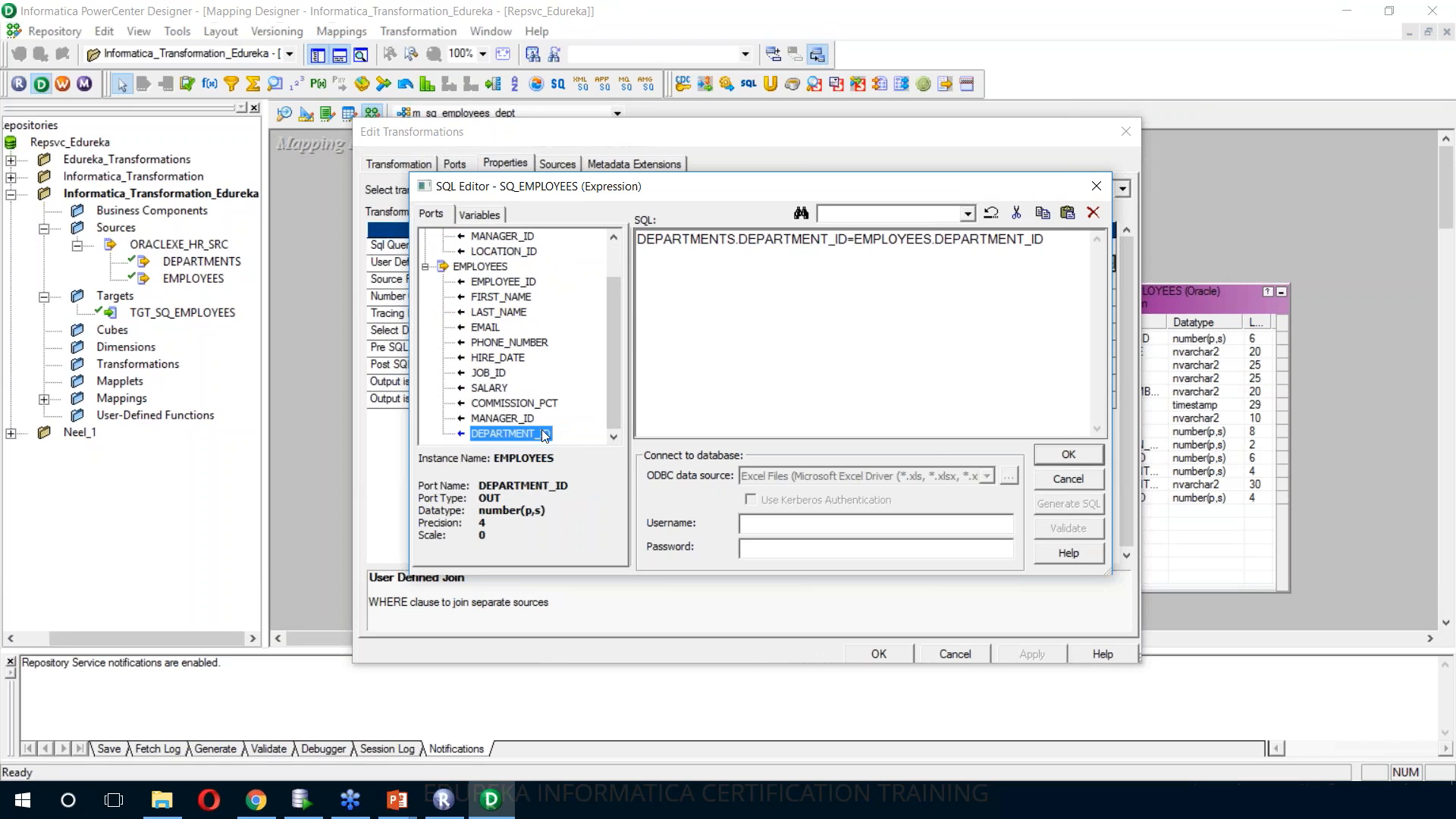
{"action": "left_click", "coordinate": [1040, 449]}
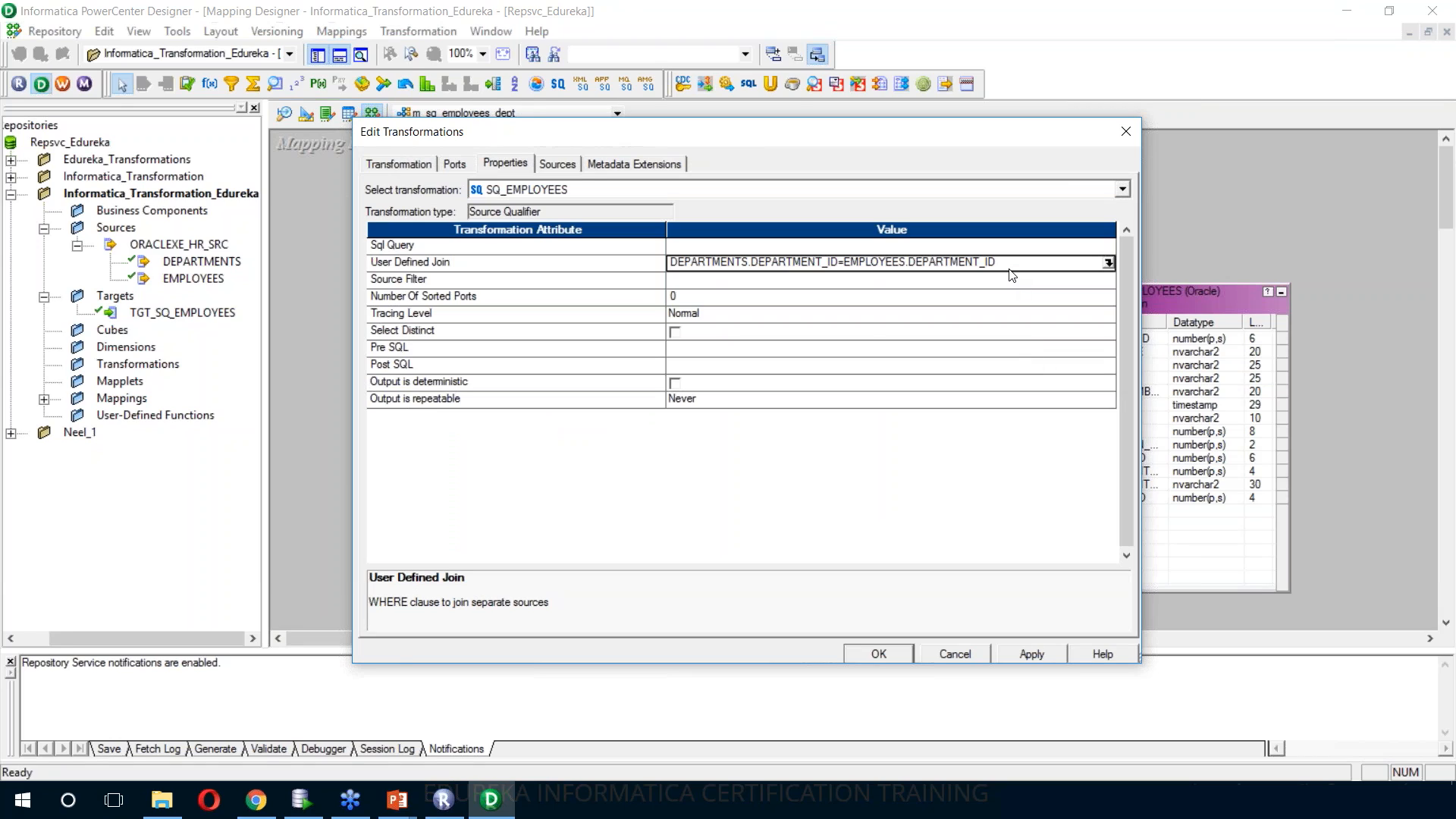
Check the SQL Query editor of SQ_EMPLOYEES, leave the query blank, and apply the source qualifier edits
{"action": "left_click", "coordinate": [1086, 250]}
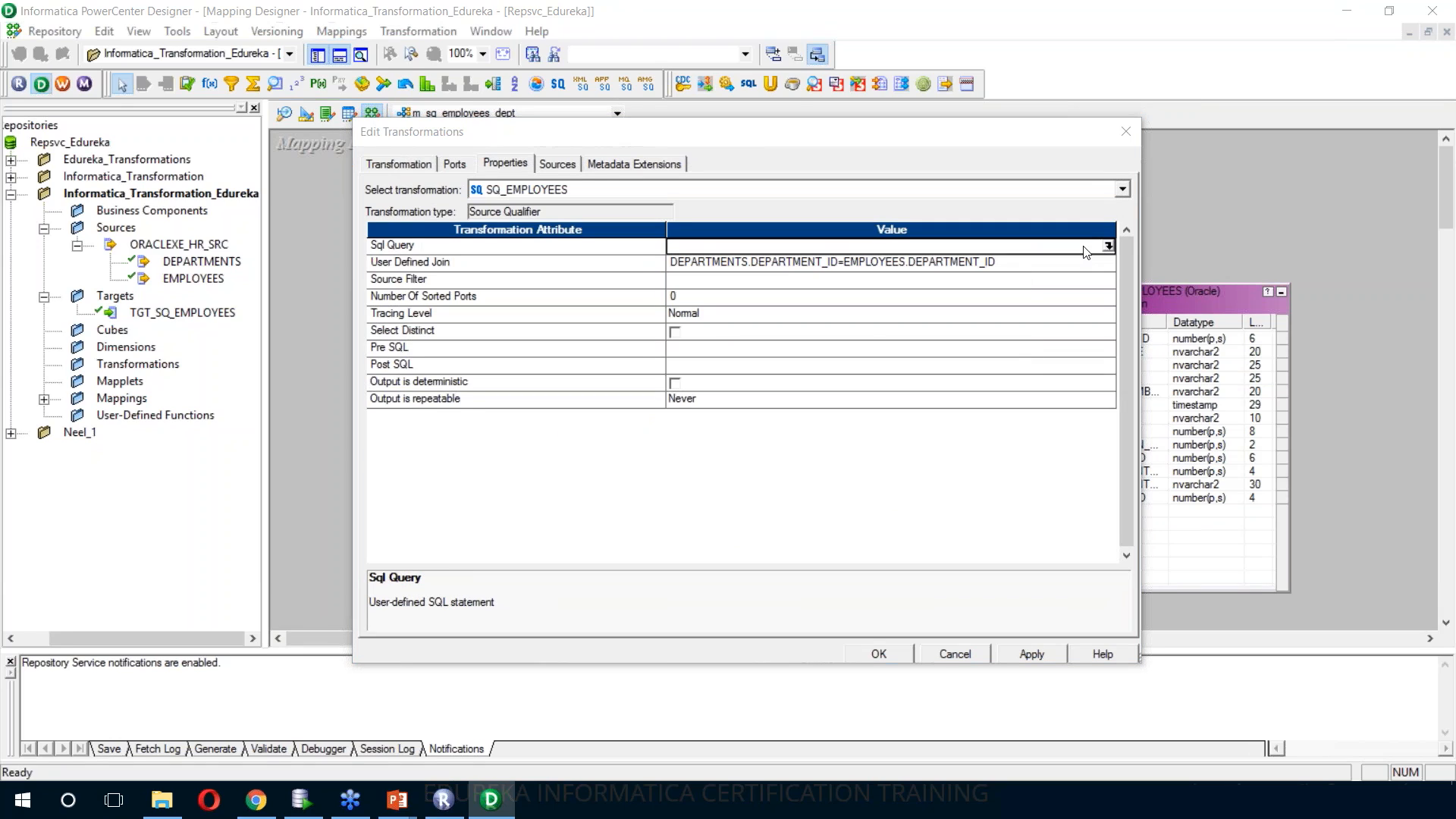
{"action": "left_click", "coordinate": [1108, 246]}
{"action": "left_click", "coordinate": [1109, 248]}
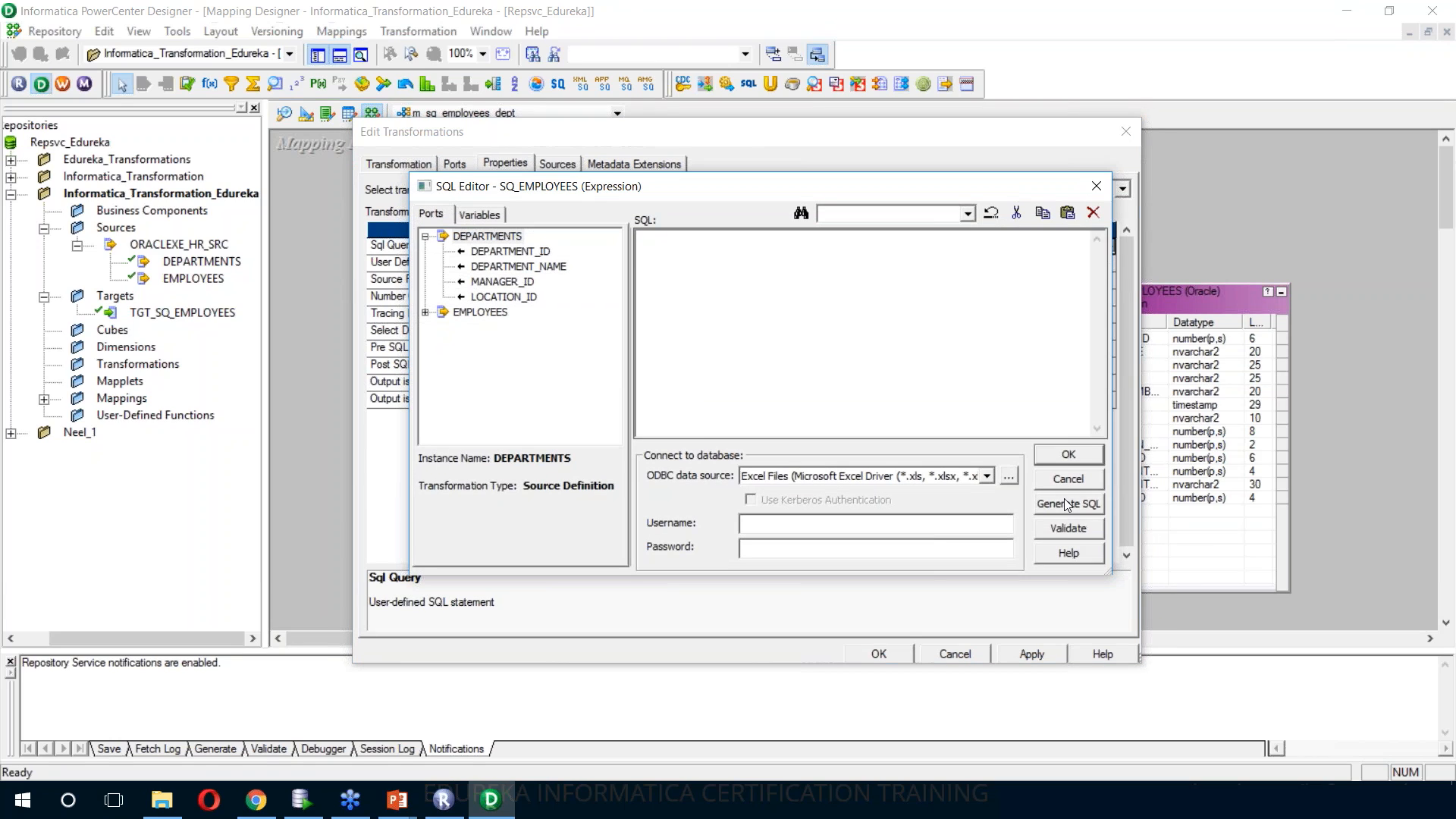
{"action": "left_click", "coordinate": [1068, 457]}
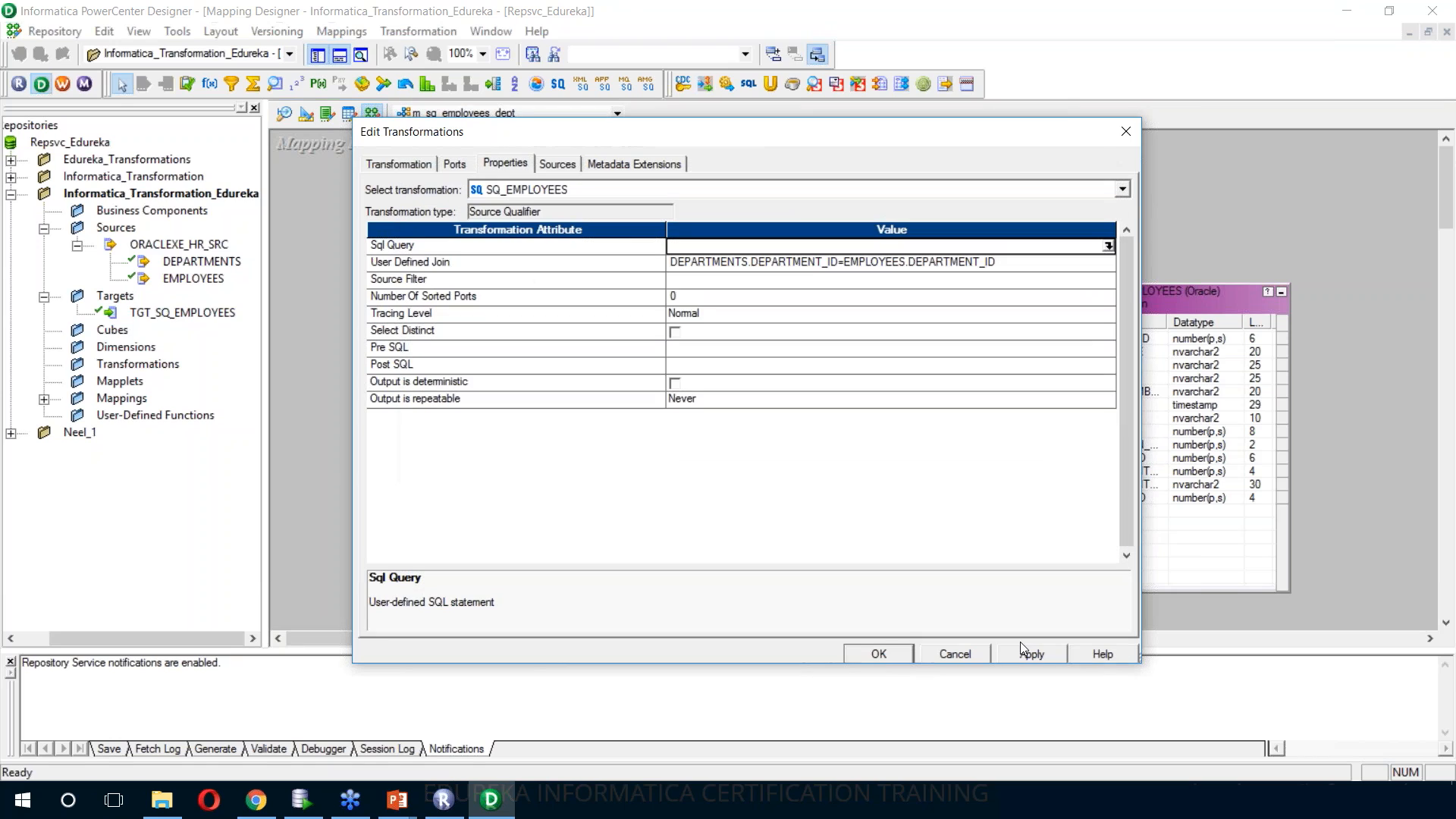
{"action": "left_click", "coordinate": [1033, 655]}
{"action": "left_click", "coordinate": [880, 653]}
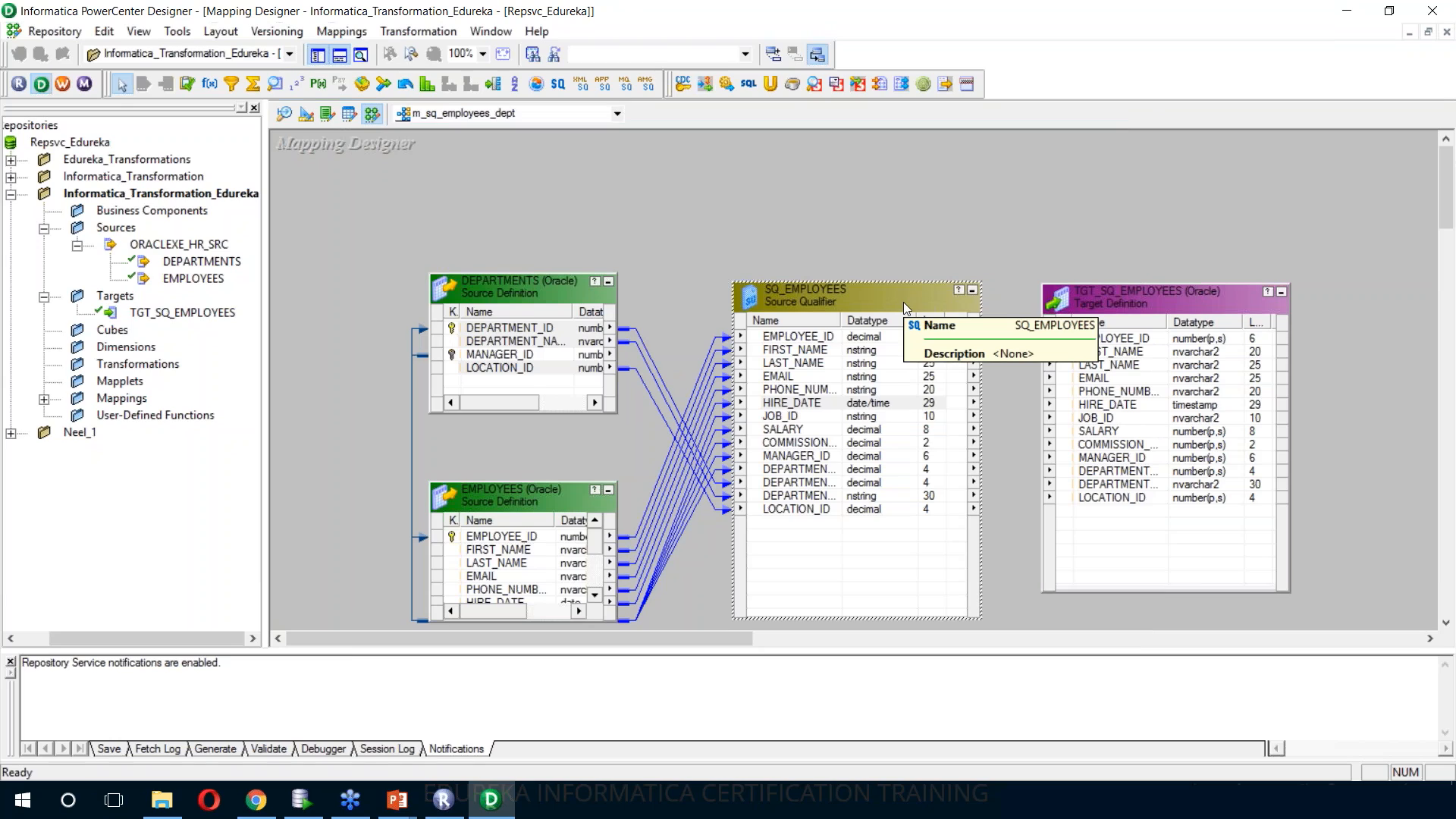
Autolink the ports of SQ_EMPLOYEES to TGT_SQ_EMPLOYEES by name
{"action": "left_click", "coordinate": [1050, 276]}
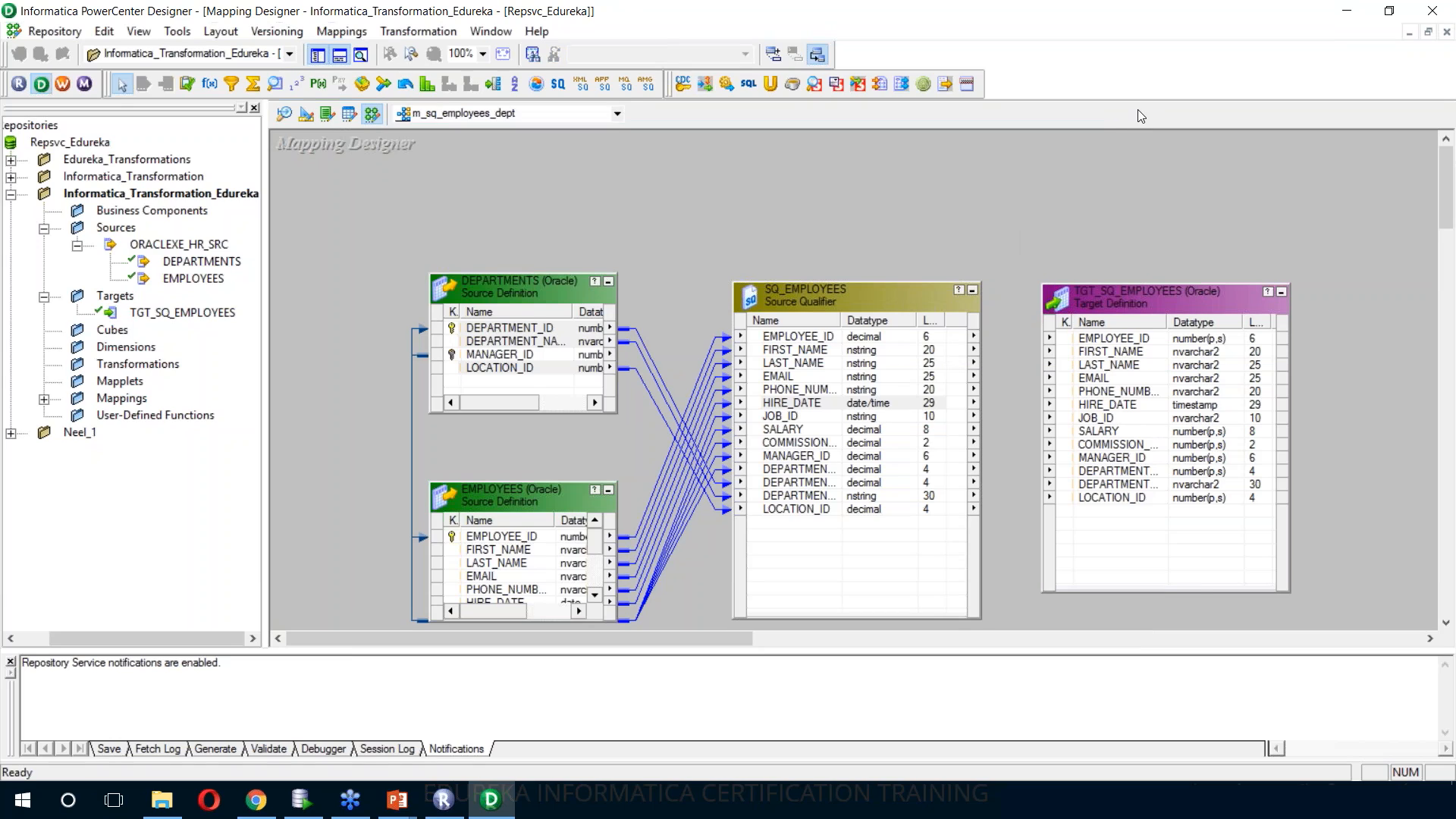
{"action": "left_click", "coordinate": [1177, 32]}
{"action": "right_click", "coordinate": [994, 172]}
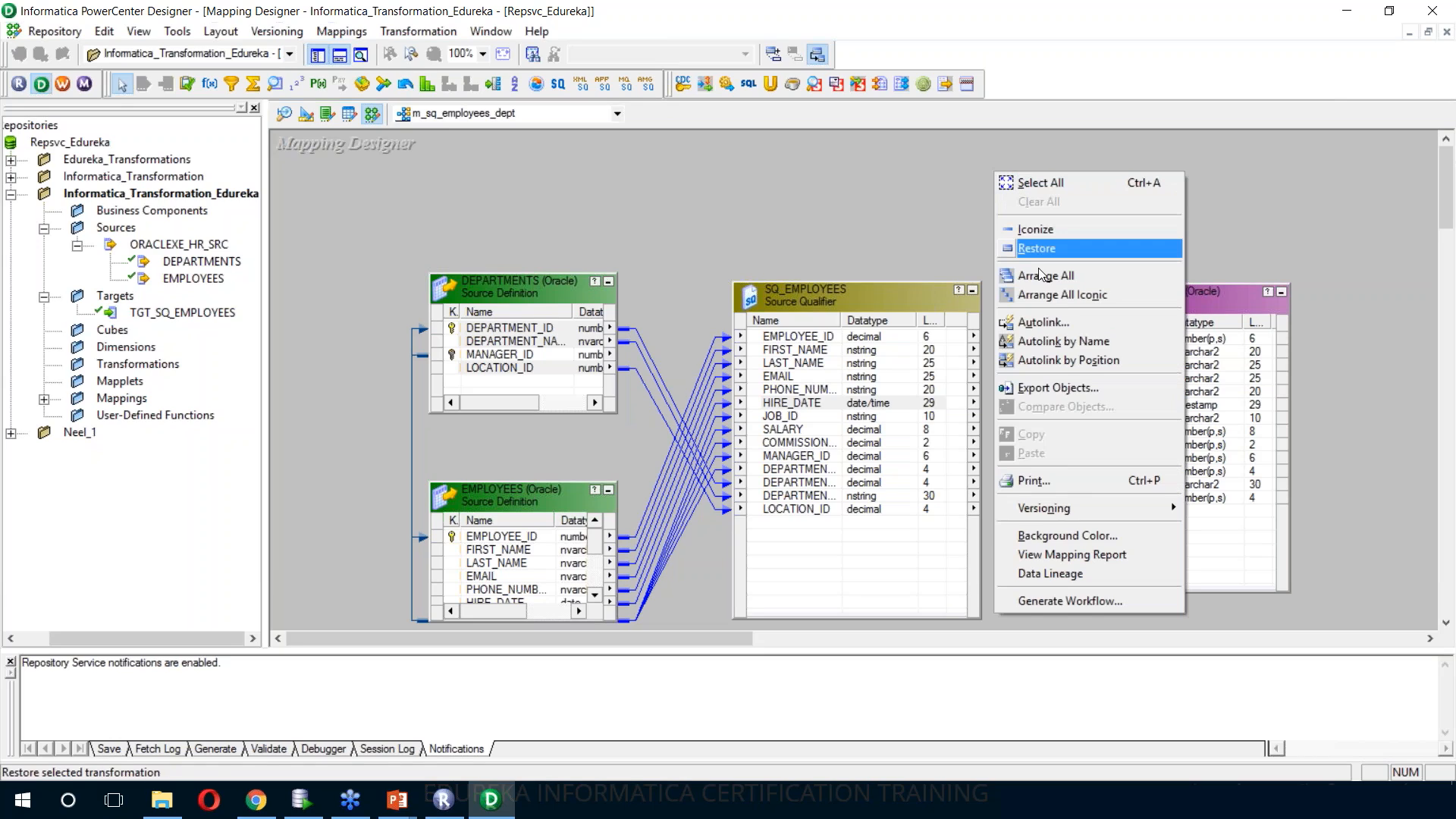
{"action": "left_click", "coordinate": [1051, 321]}
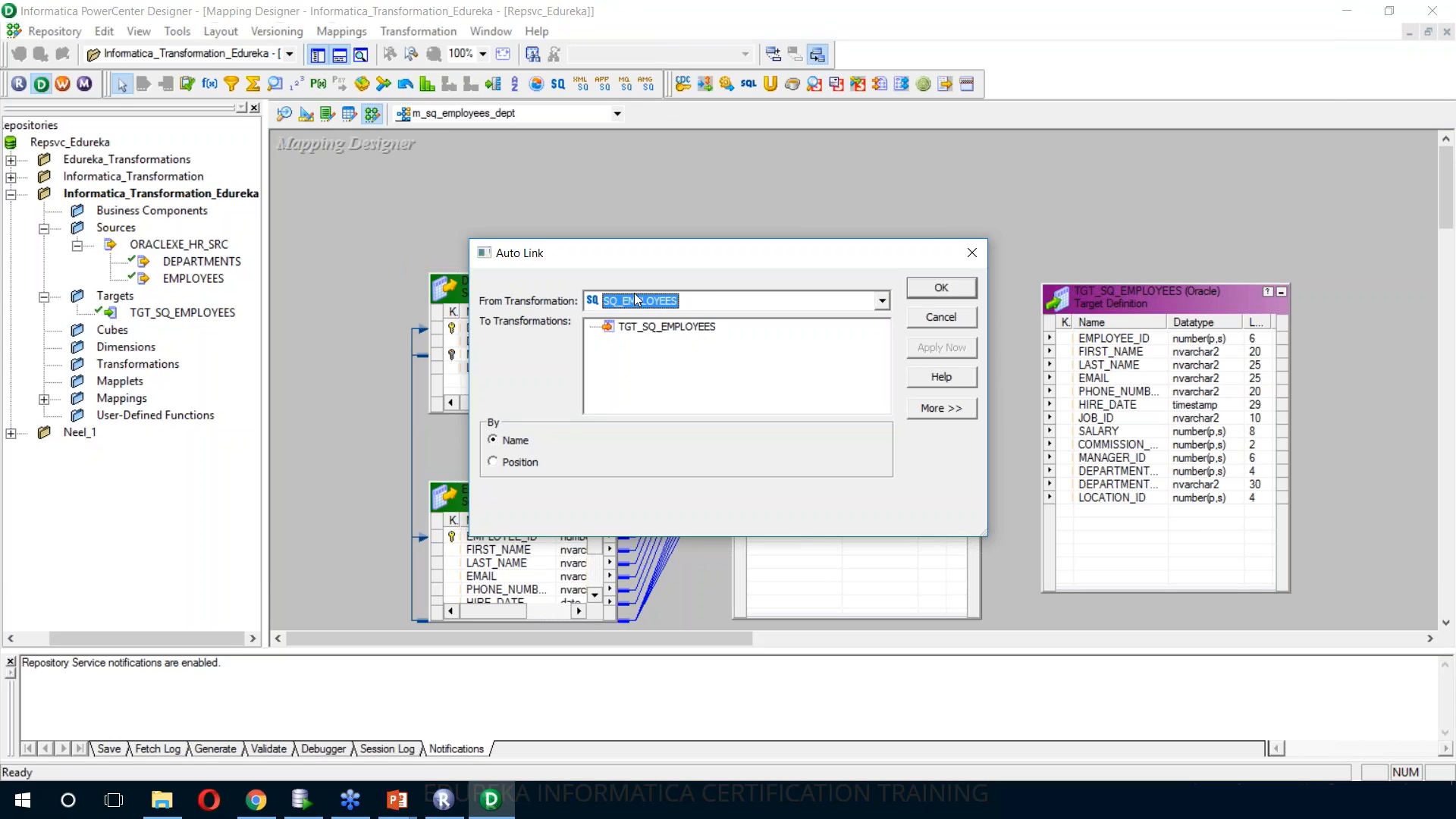
{"action": "left_click", "coordinate": [650, 328]}
{"action": "left_click", "coordinate": [940, 349]}
{"action": "left_click", "coordinate": [941, 288]}
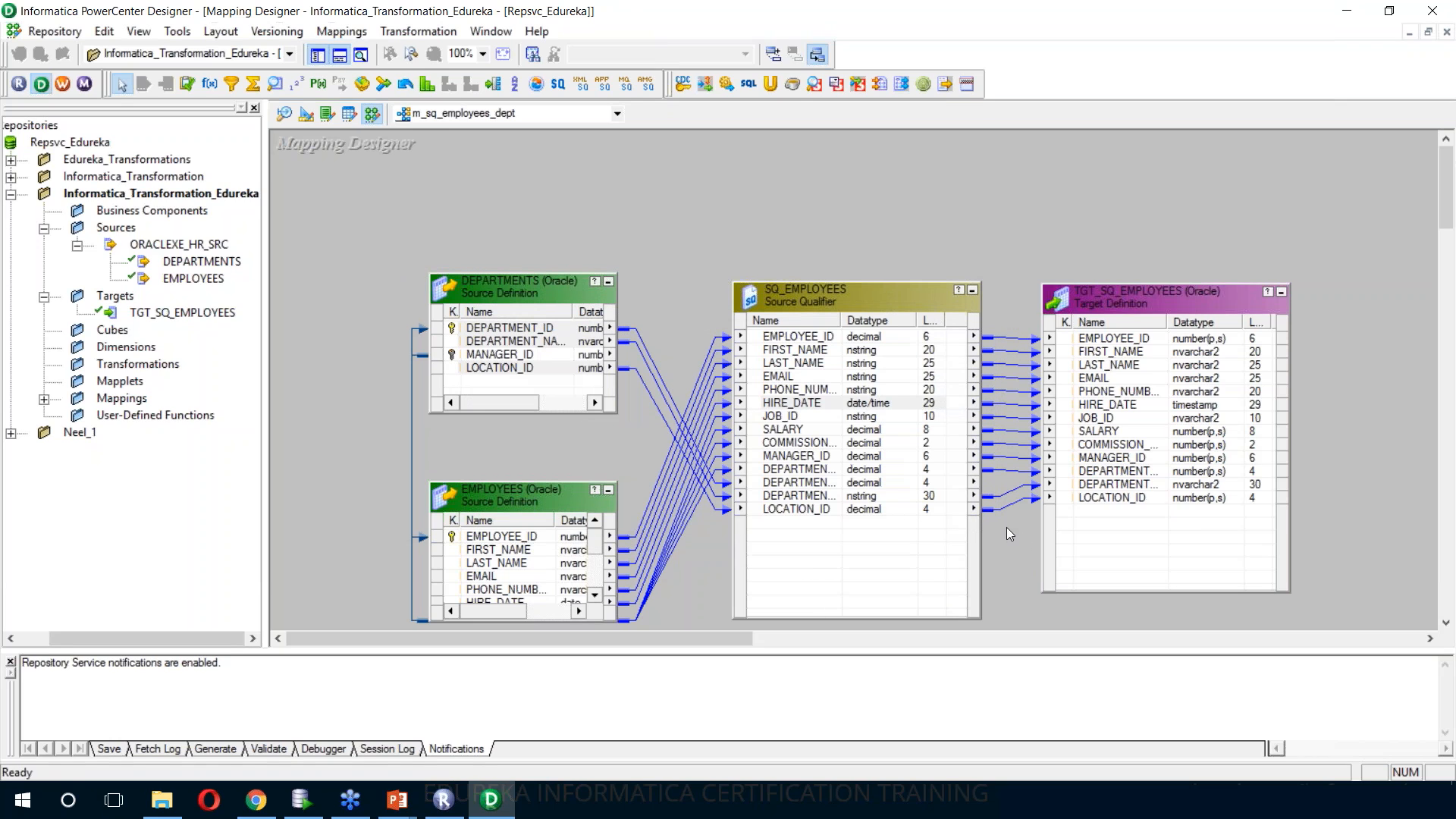
Generate the default SQL statement for the SQL Query property of the SQ_EMPLOYEES source qualifier
{"action": "double_click", "coordinate": [895, 298]}
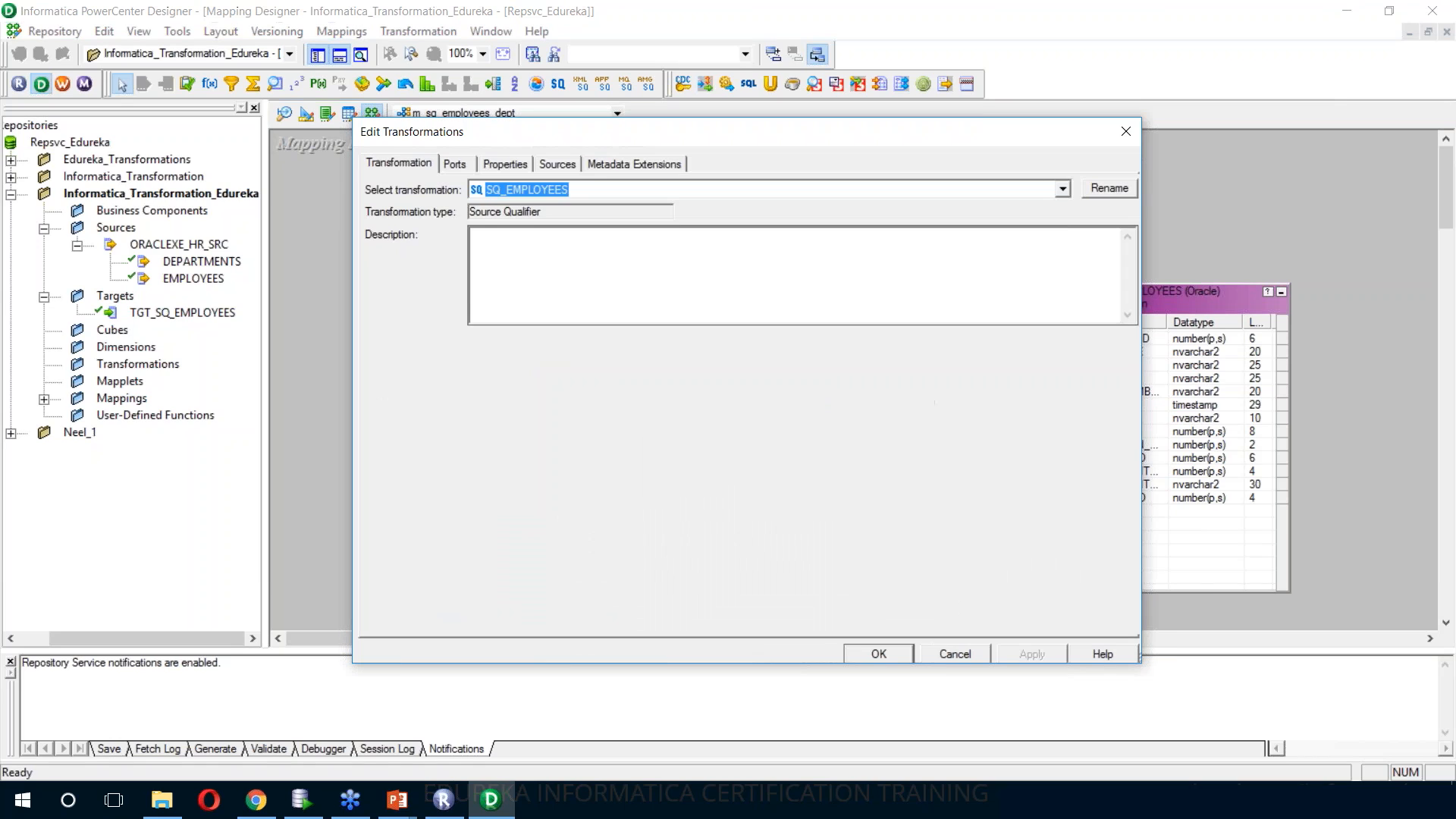
{"action": "left_click", "coordinate": [511, 166]}
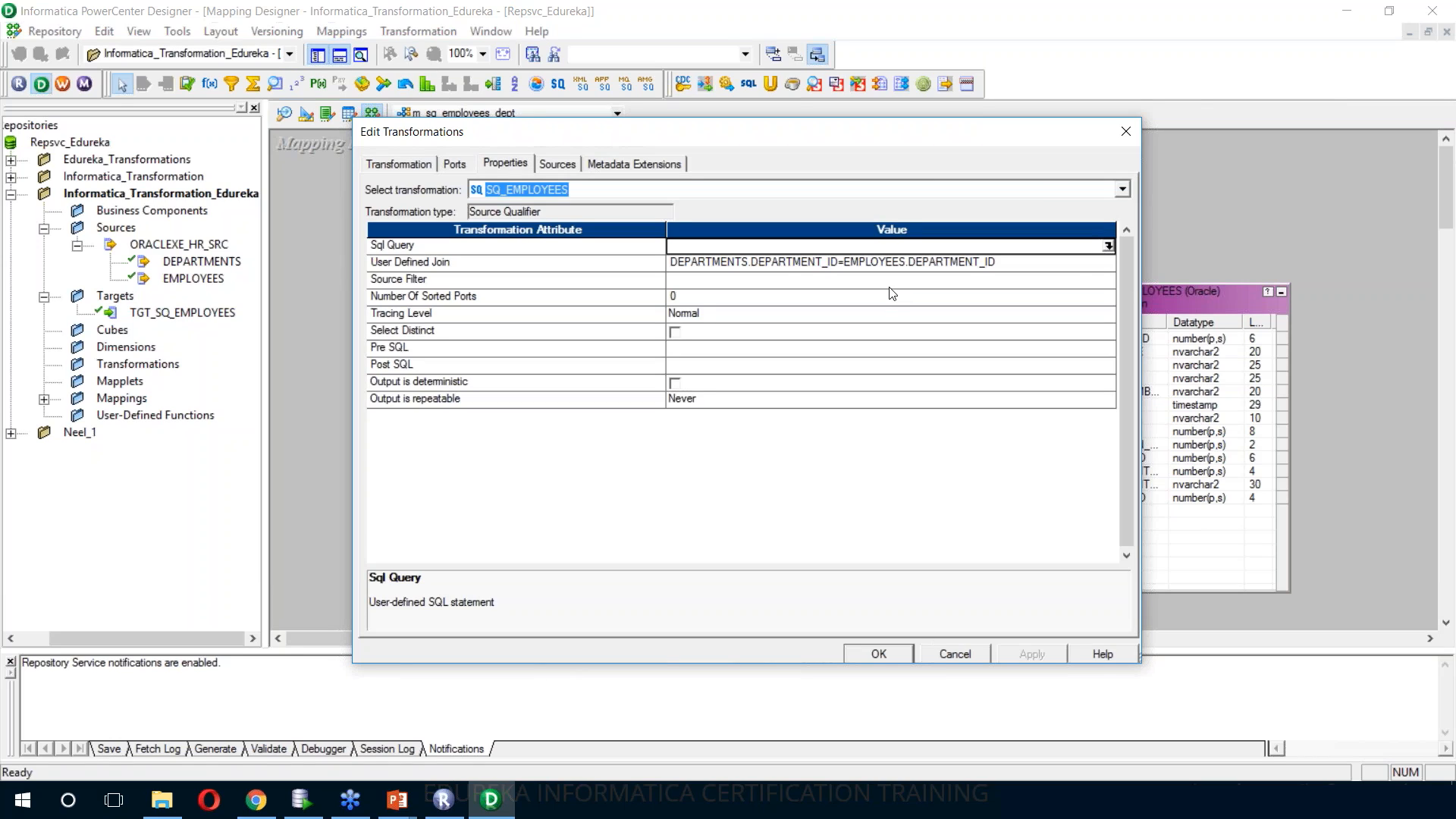
{"action": "left_click", "coordinate": [1108, 247]}
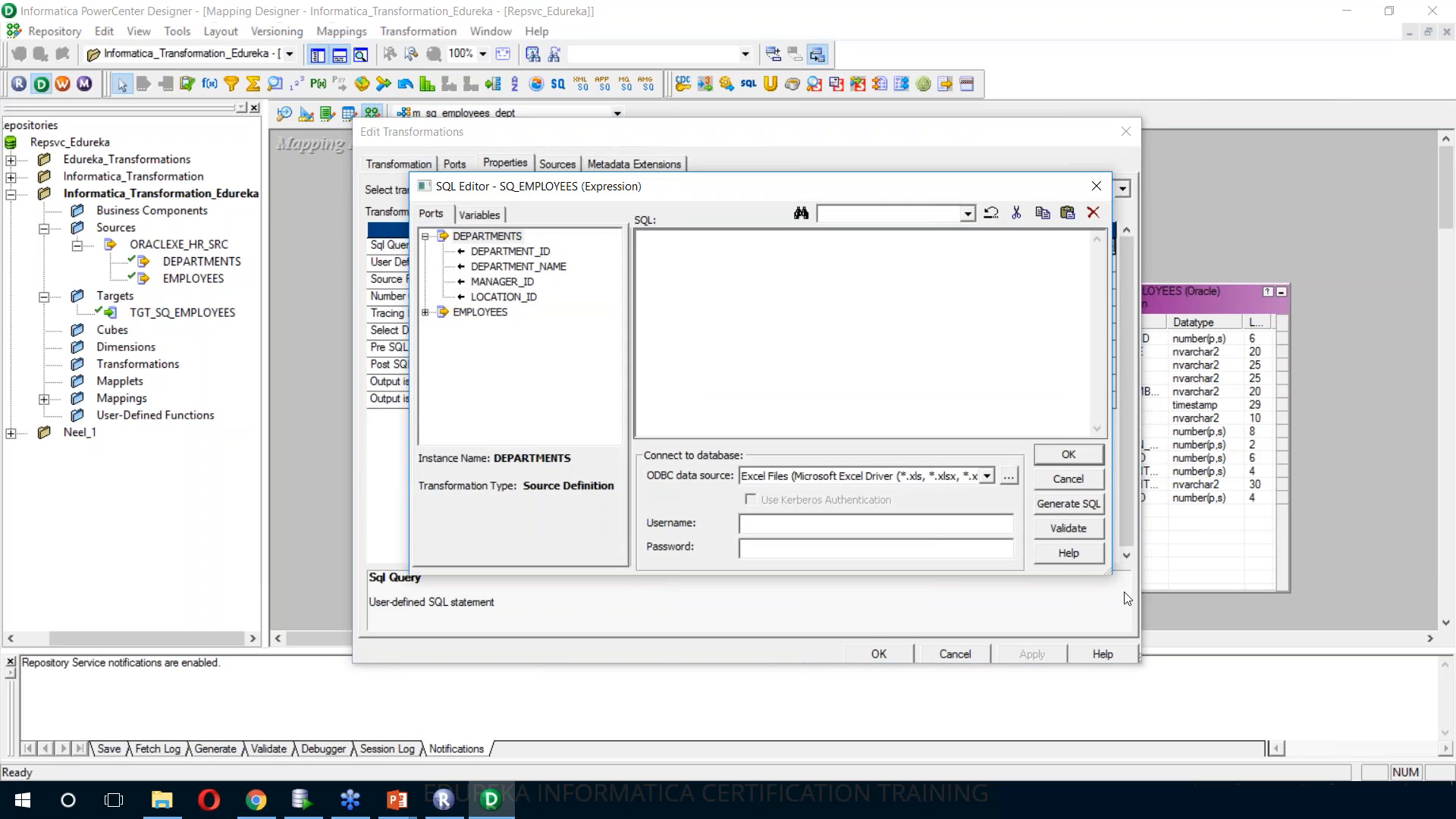
{"action": "left_click", "coordinate": [1073, 505]}
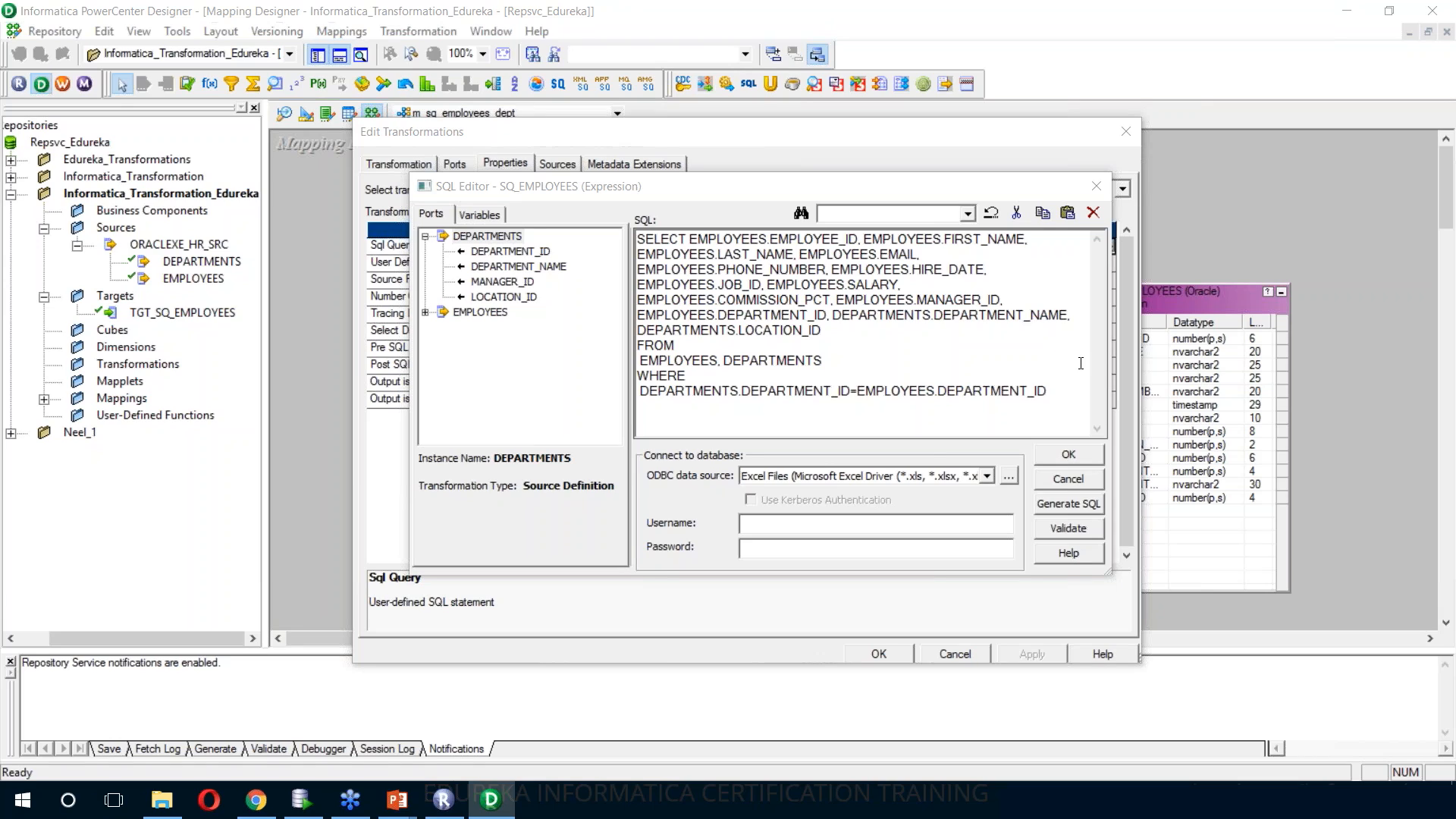
Validate the generated query against the ORACLEXE_HR_SRC data source with username HR and the database password, and apply it to the source qualifier
{"action": "left_click", "coordinate": [987, 475]}
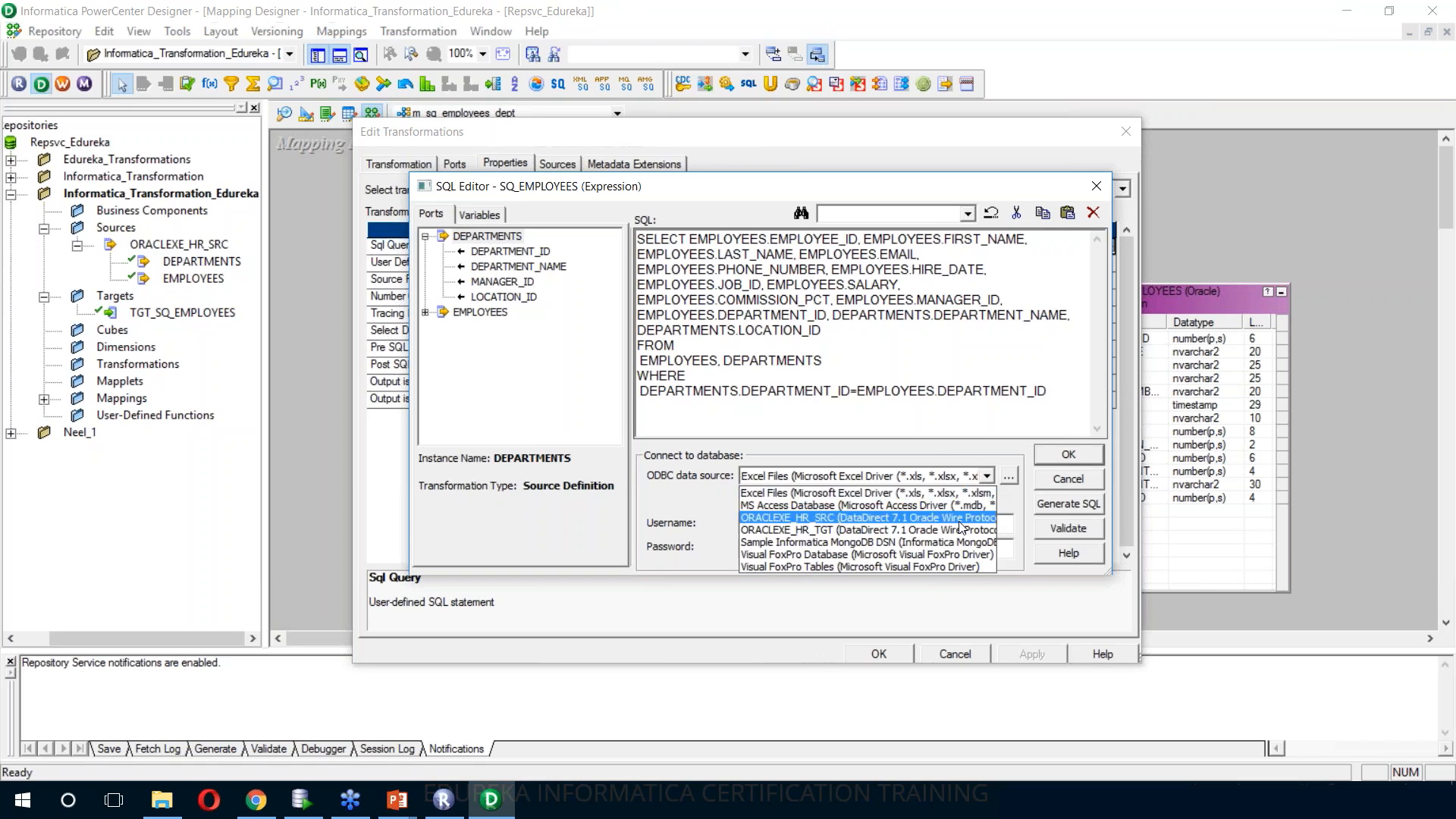
{"action": "left_click", "coordinate": [872, 518]}
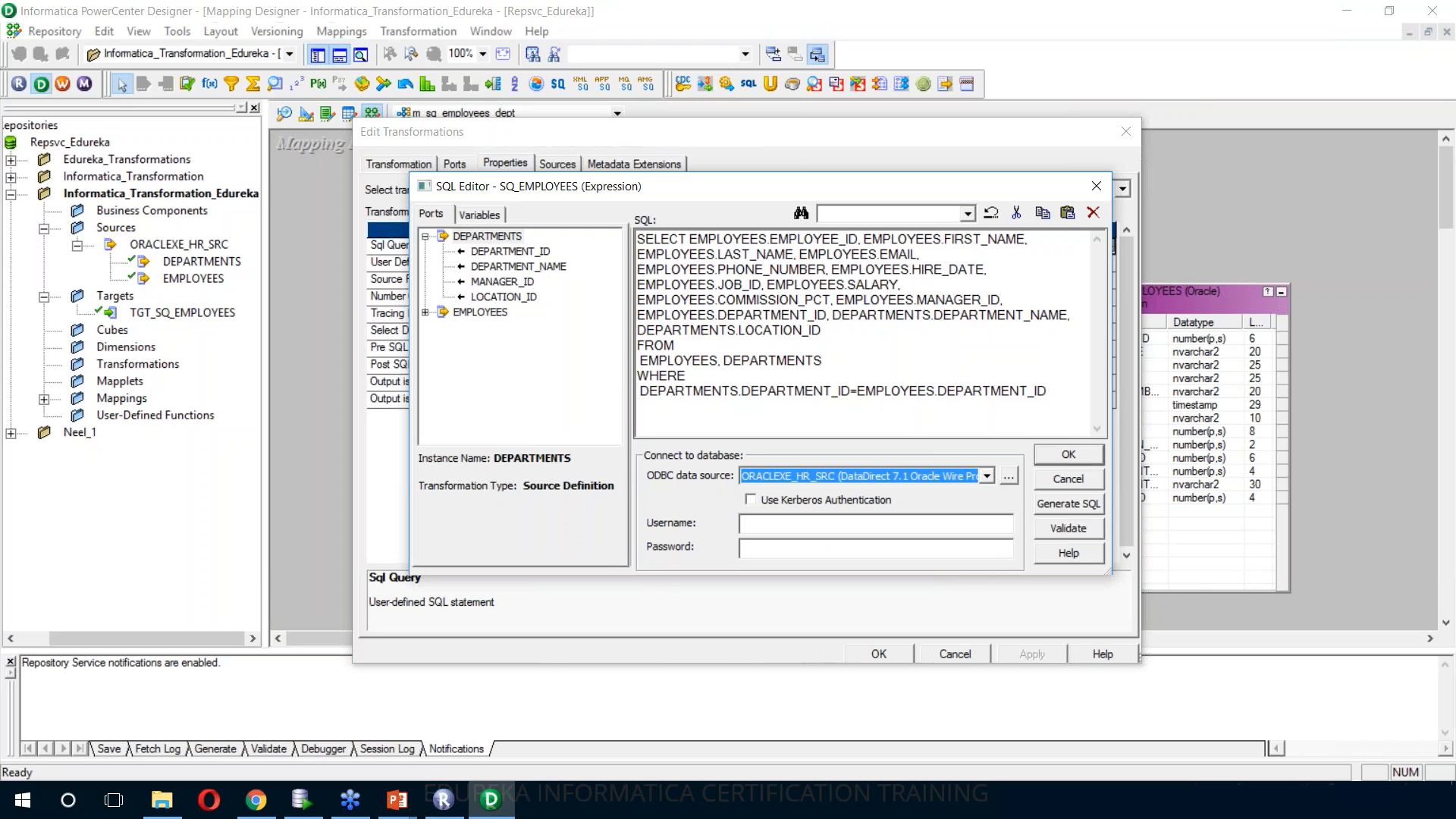
{"action": "left_click", "coordinate": [881, 523]}
{"action": "type", "text": "HR"}
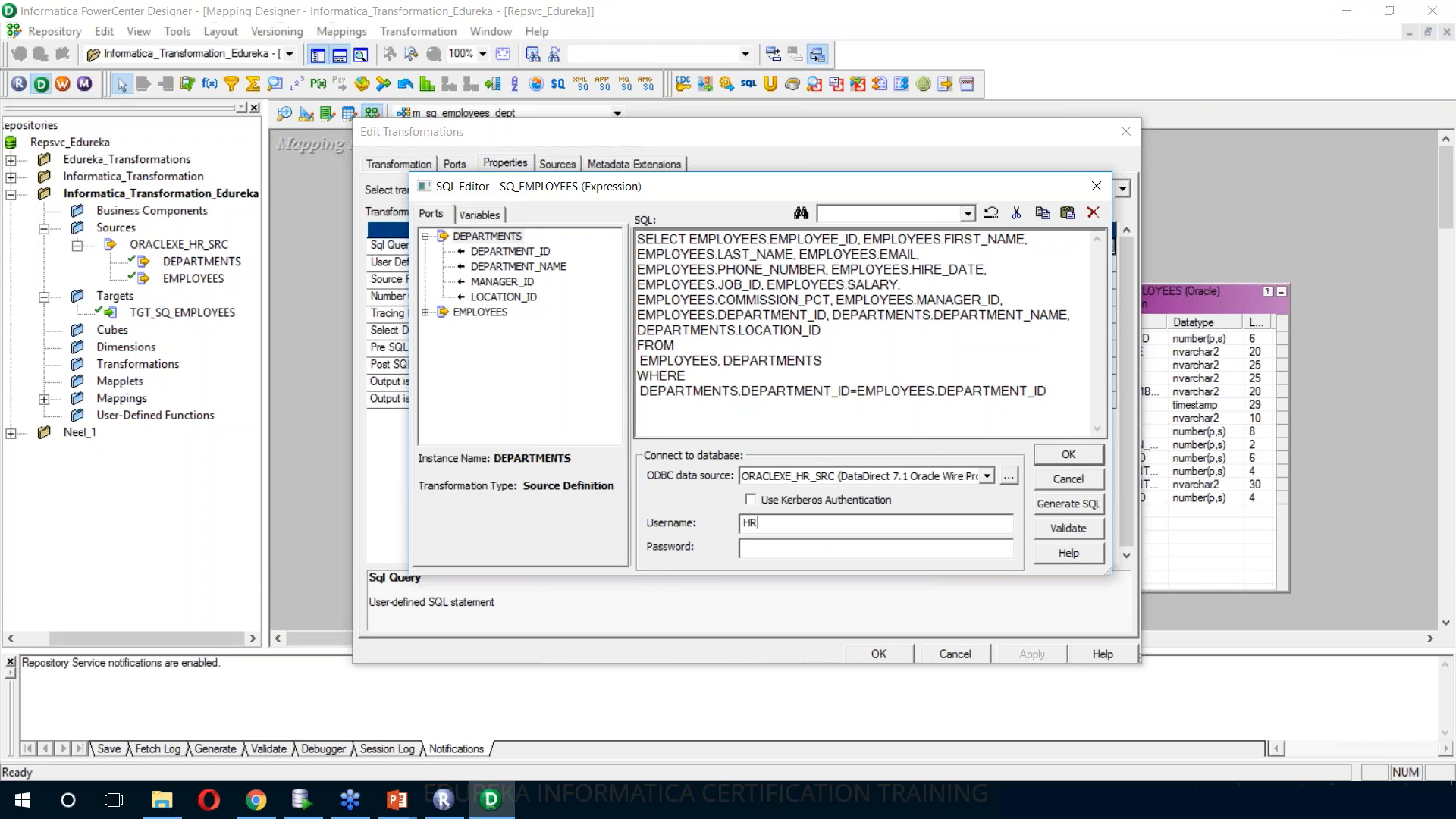
{"action": "key", "text": "Tab"}
{"action": "type", "text": "hr"}
{"action": "left_click", "coordinate": [1056, 530]}
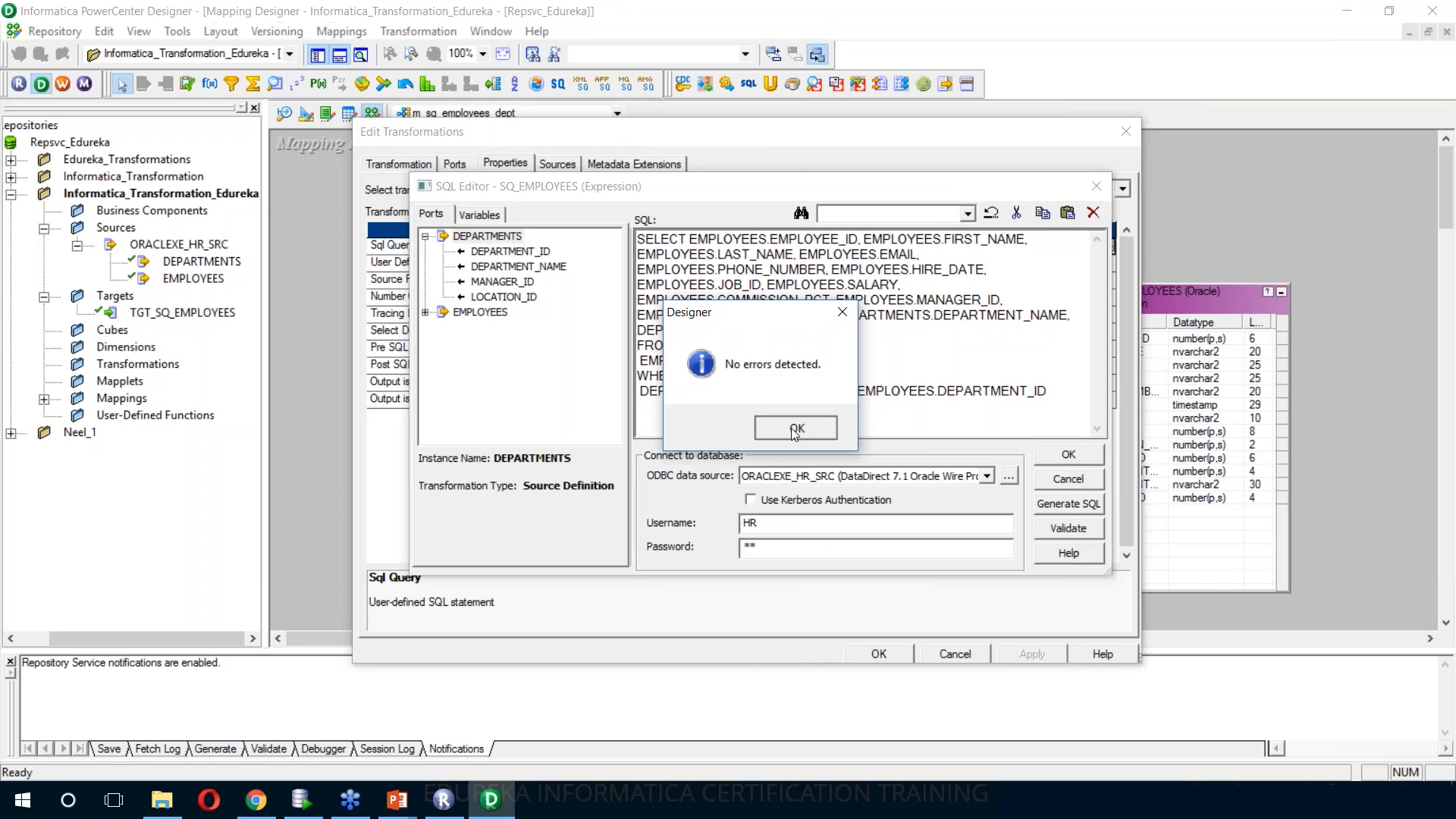
{"action": "left_click", "coordinate": [790, 428]}
{"action": "left_click", "coordinate": [1039, 455]}
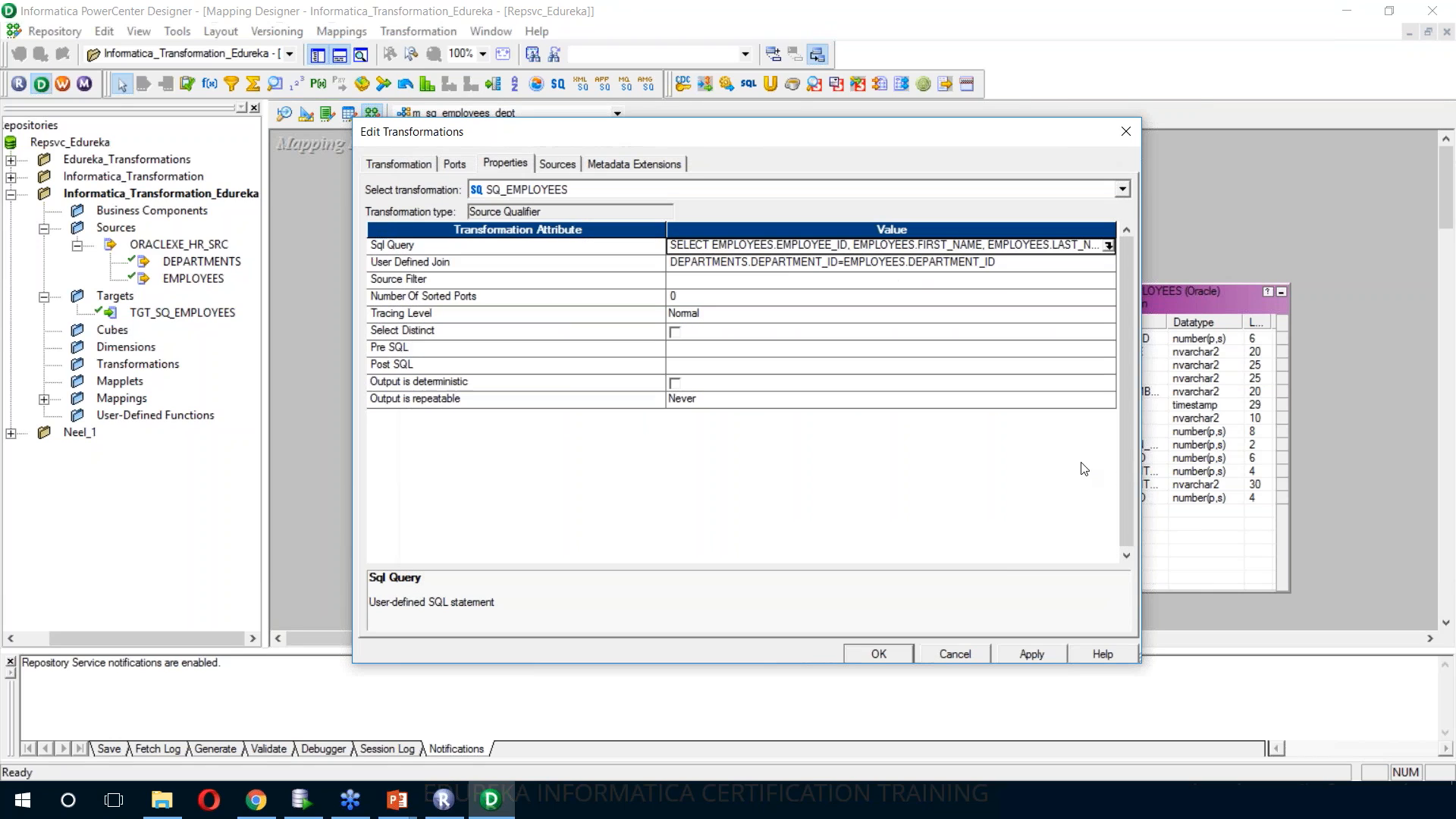
{"action": "left_click", "coordinate": [1021, 651]}
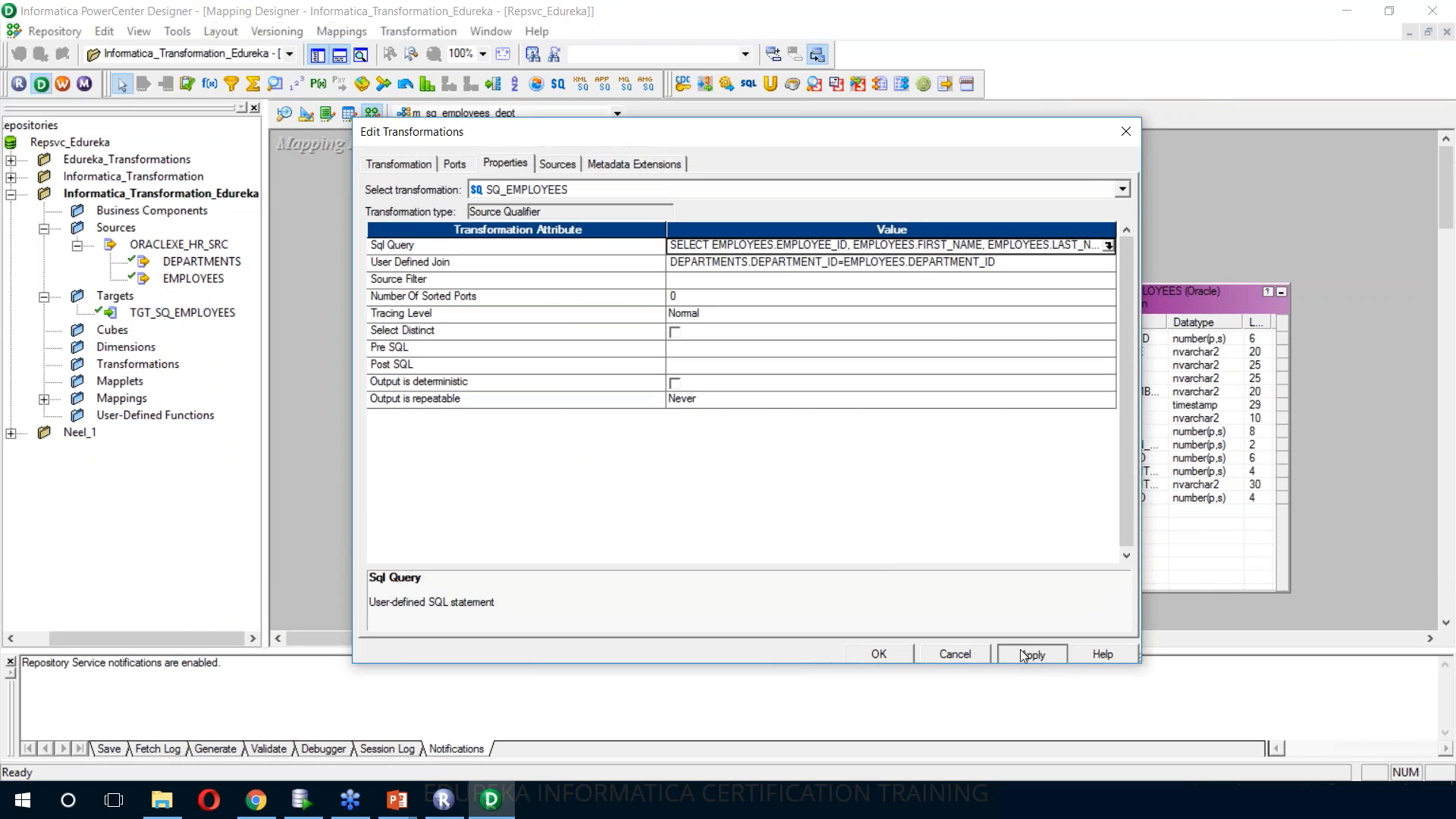
{"action": "left_click", "coordinate": [894, 653]}
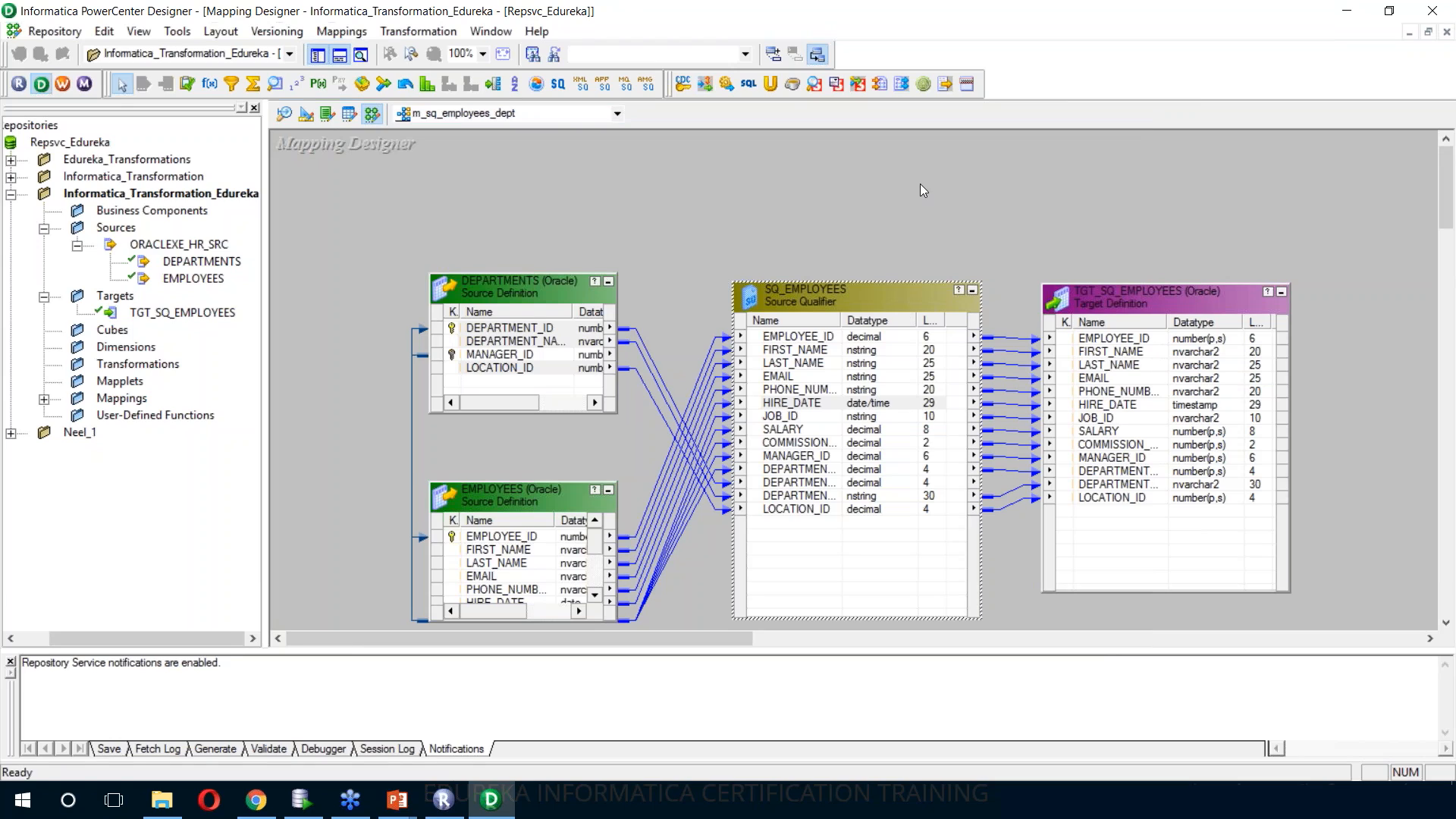
Save the m_sq_employees_dept mapping and review the save and validation log for it
{"action": "key", "text": "ctrl+s"}
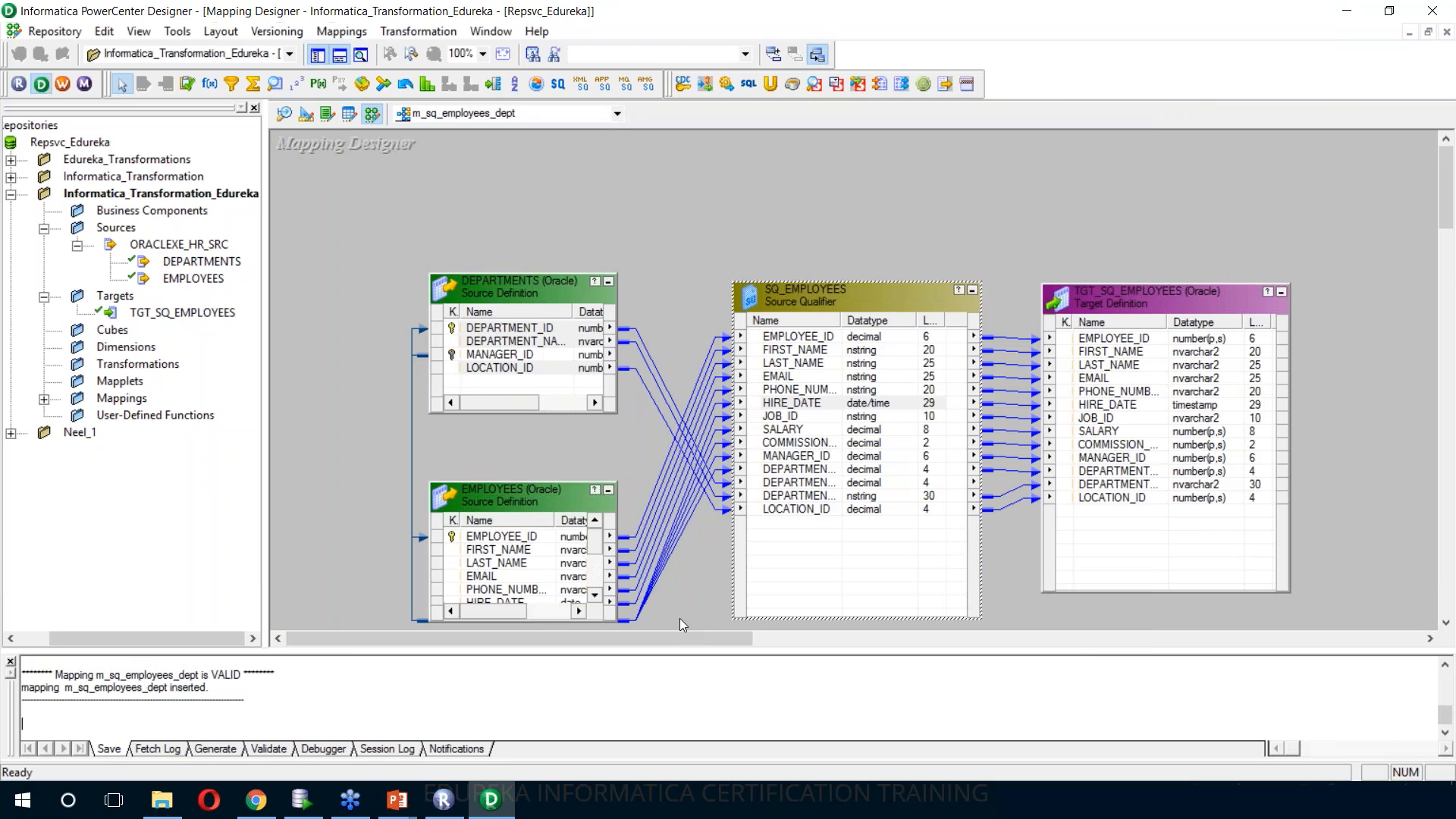
{"action": "left_click_drag", "start_coordinate": [646, 646], "coordinate": [646, 540]}
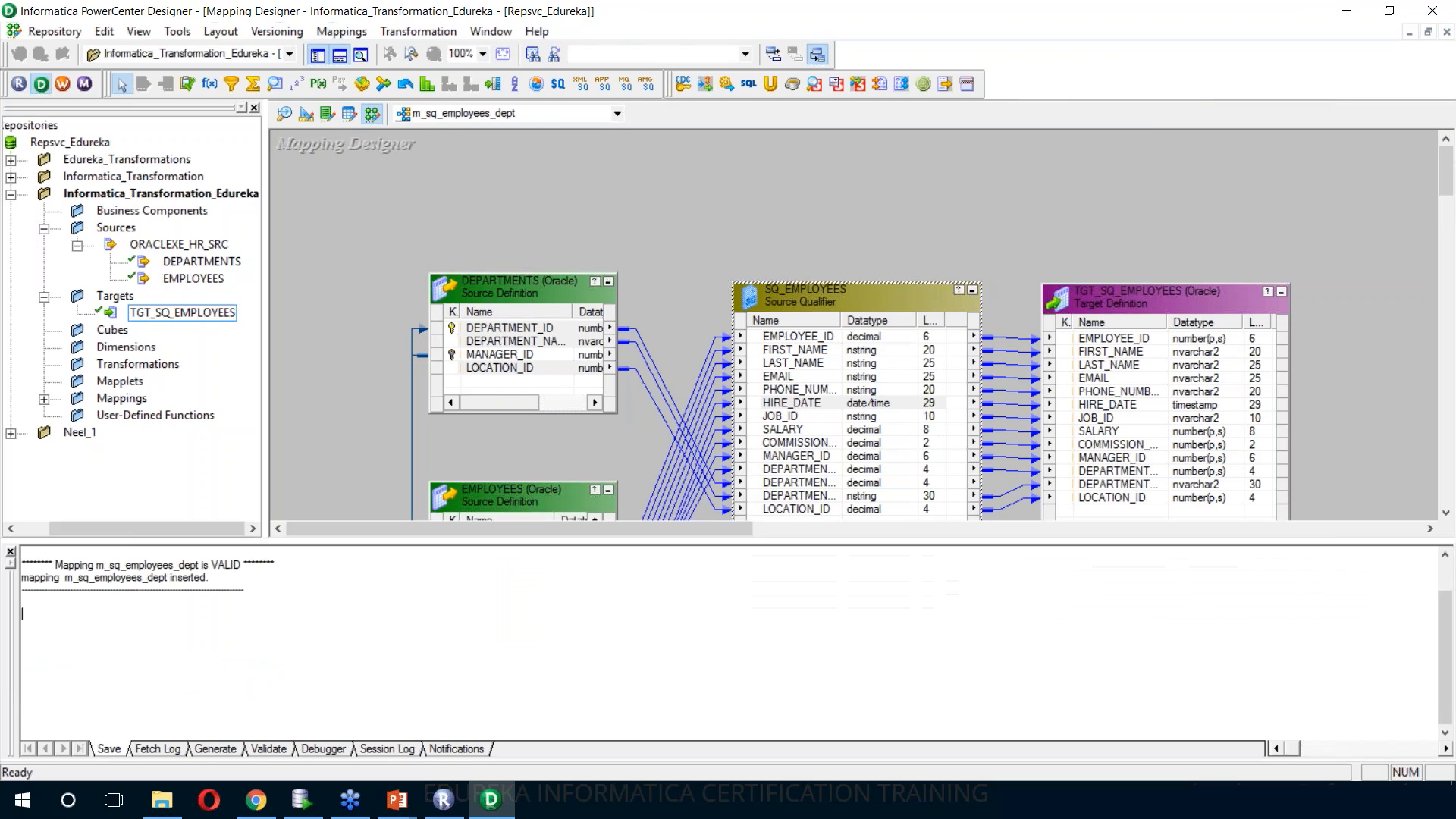
{"action": "scroll", "coordinate": [204, 597], "scroll_direction": "up", "scroll_amount": 3}
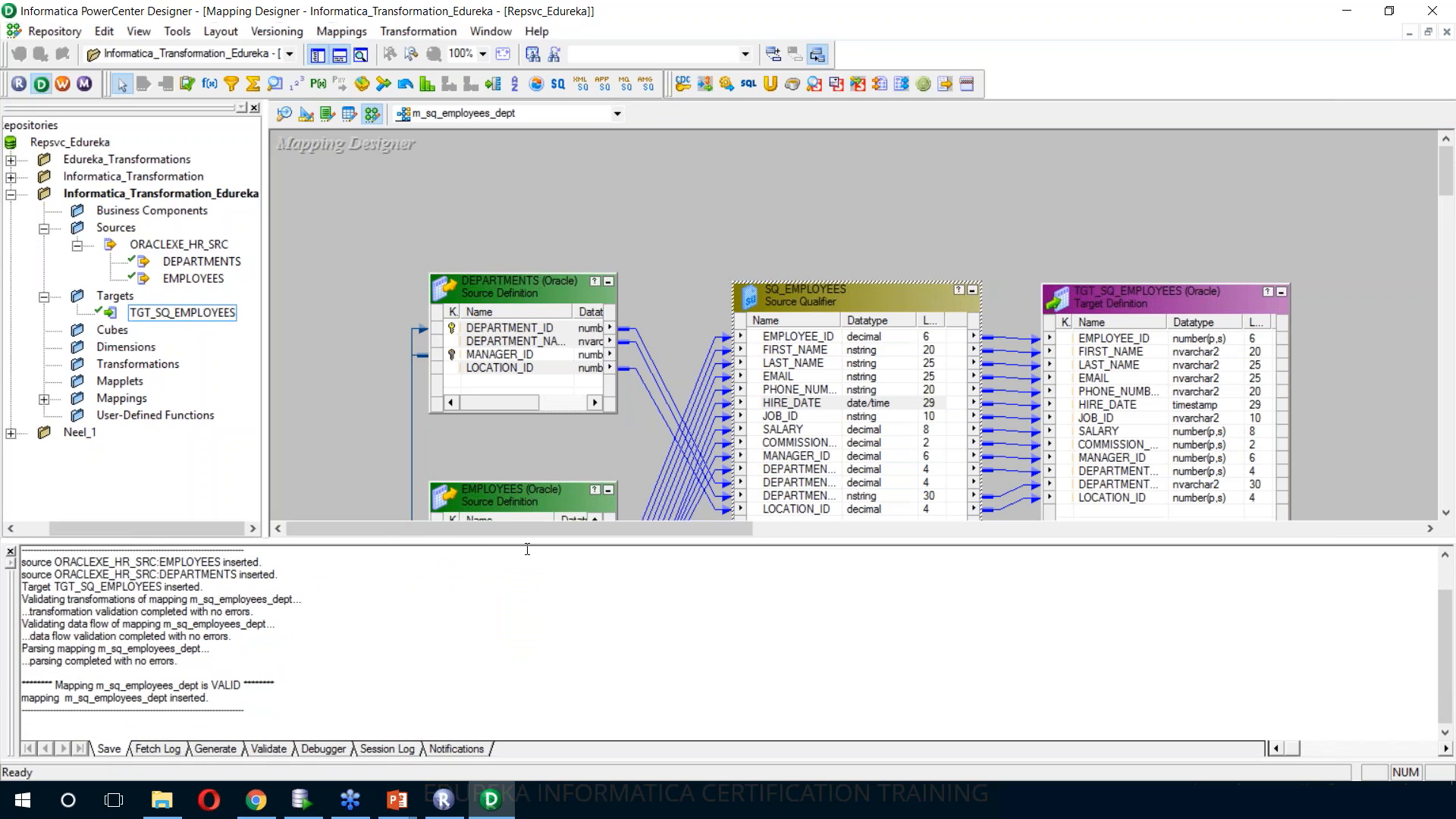
{"action": "left_click_drag", "start_coordinate": [526, 544], "coordinate": [514, 594]}
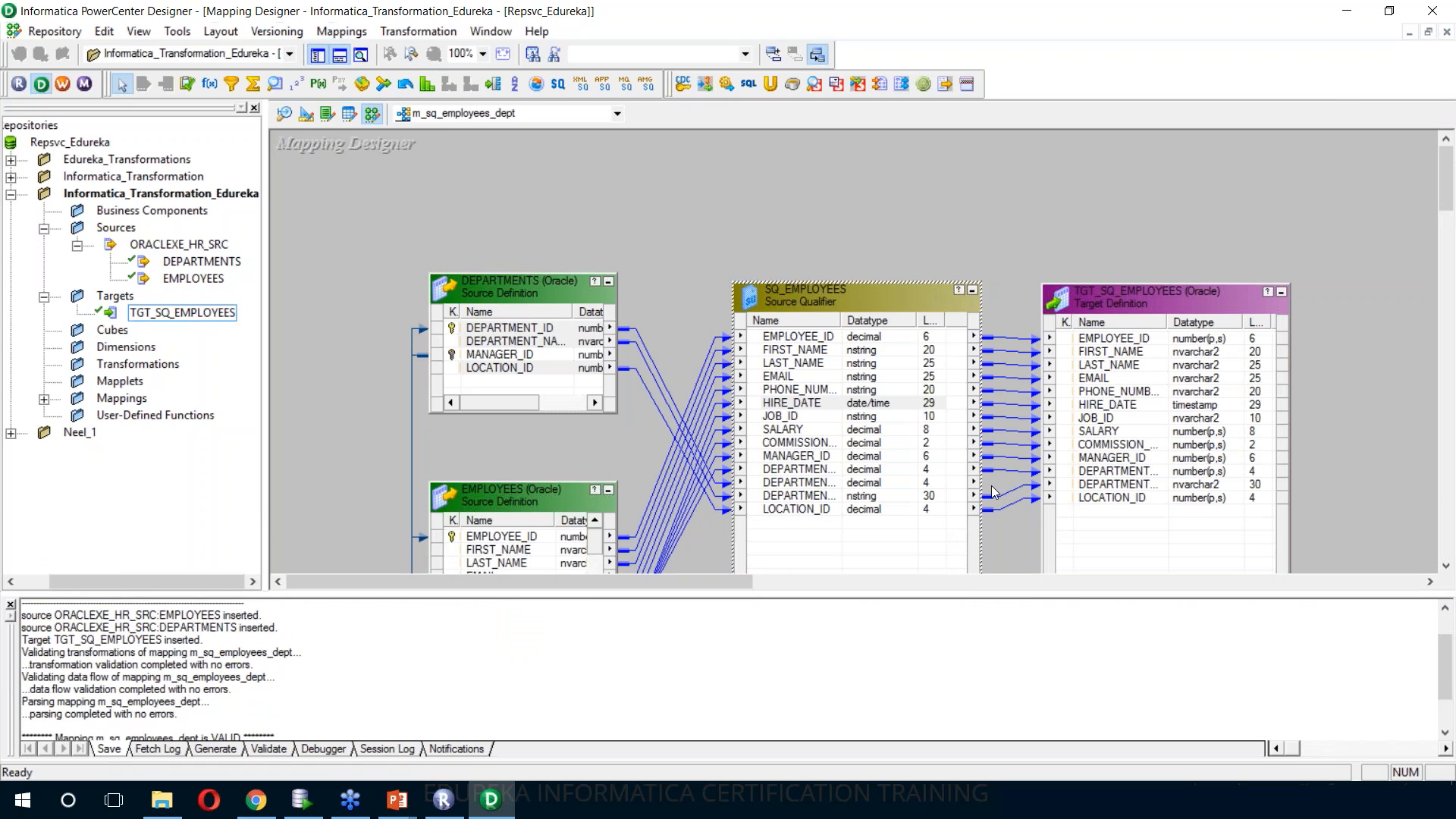
{"action": "scroll", "coordinate": [1077, 557], "scroll_direction": "down", "scroll_amount": 2}
{"action": "scroll", "coordinate": [1128, 601], "scroll_direction": "up", "scroll_amount": 1}
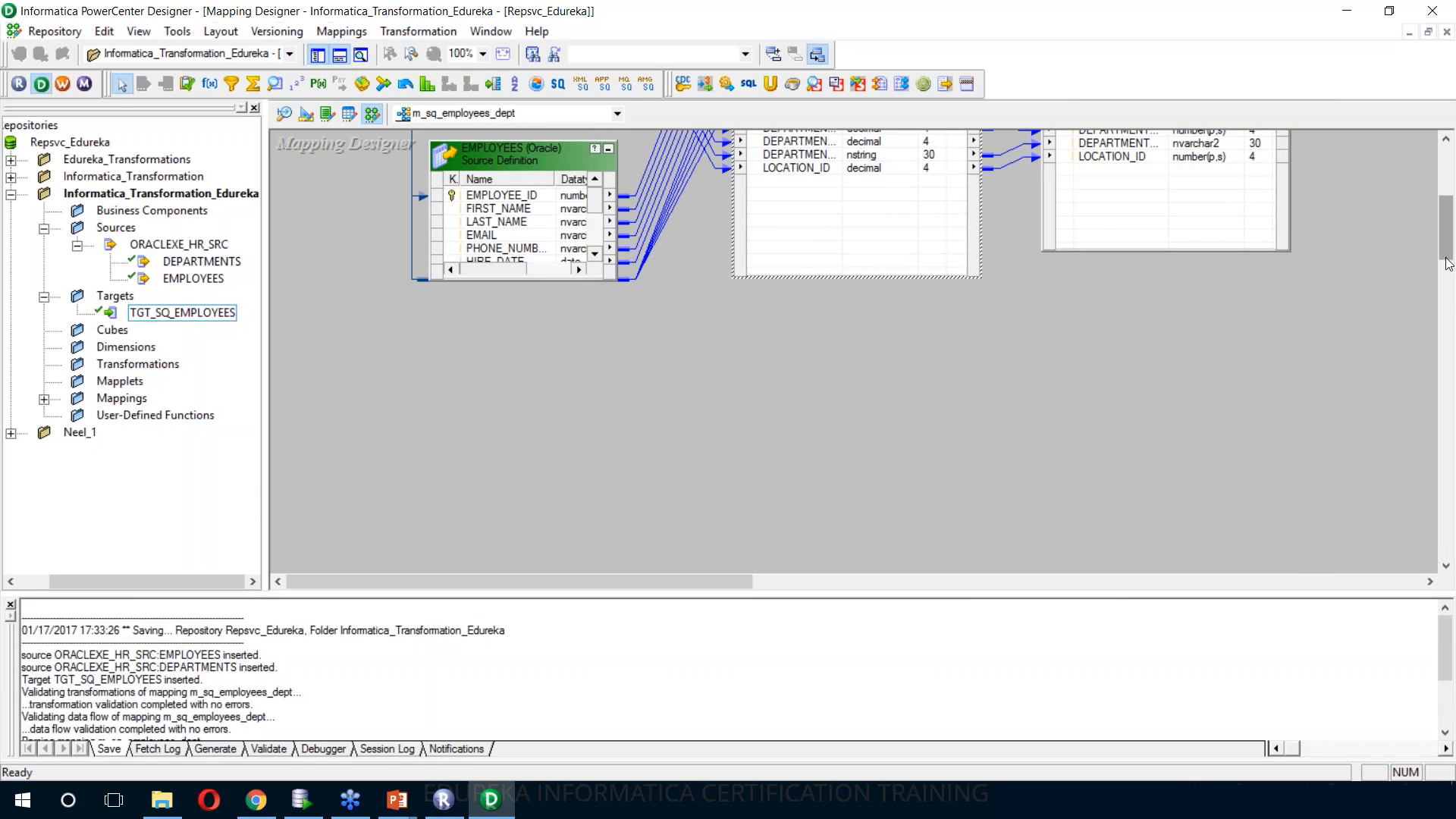
{"action": "left_click_drag", "start_coordinate": [1449, 258], "coordinate": [1449, 224]}
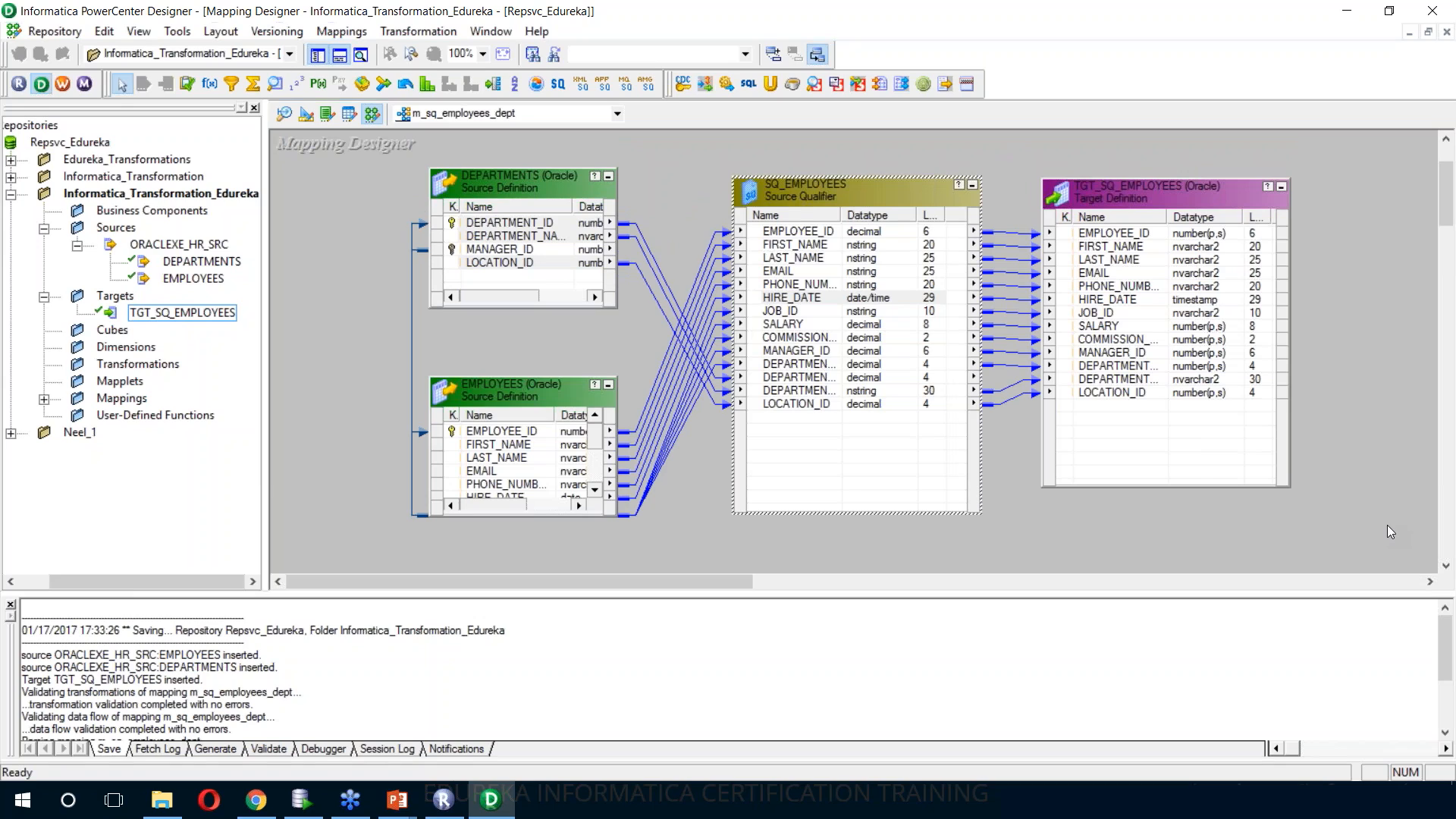
{"action": "left_click_drag", "start_coordinate": [888, 596], "coordinate": [872, 632]}
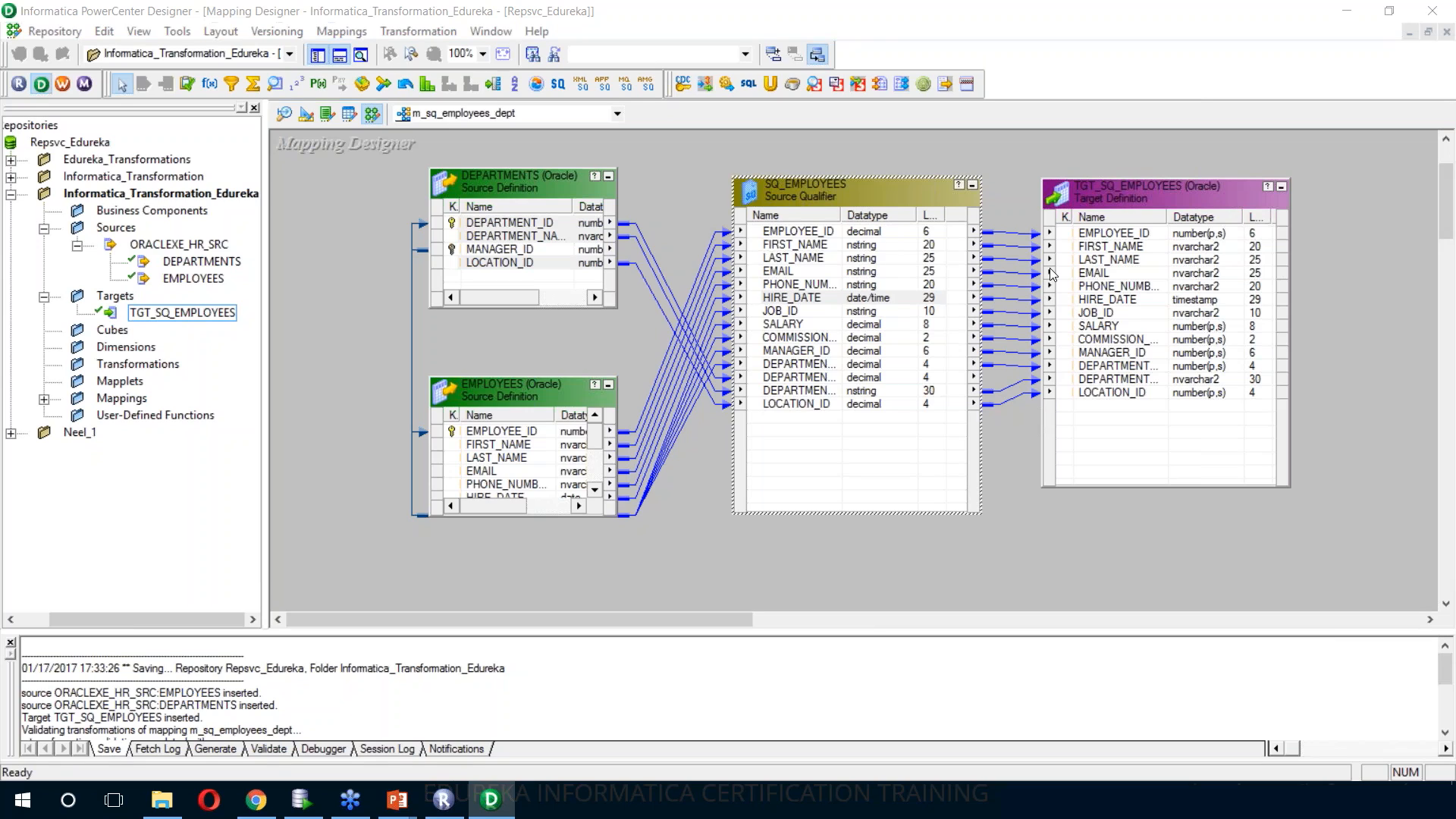
Generate workflow wf_m_sq_employees_dept with non-reusable session s_m_sq_employees_dept, using Intsvc_Edureka and the OracleHR_SRC connection for both source qualifier and target
{"action": "left_click", "coordinate": [996, 166]}
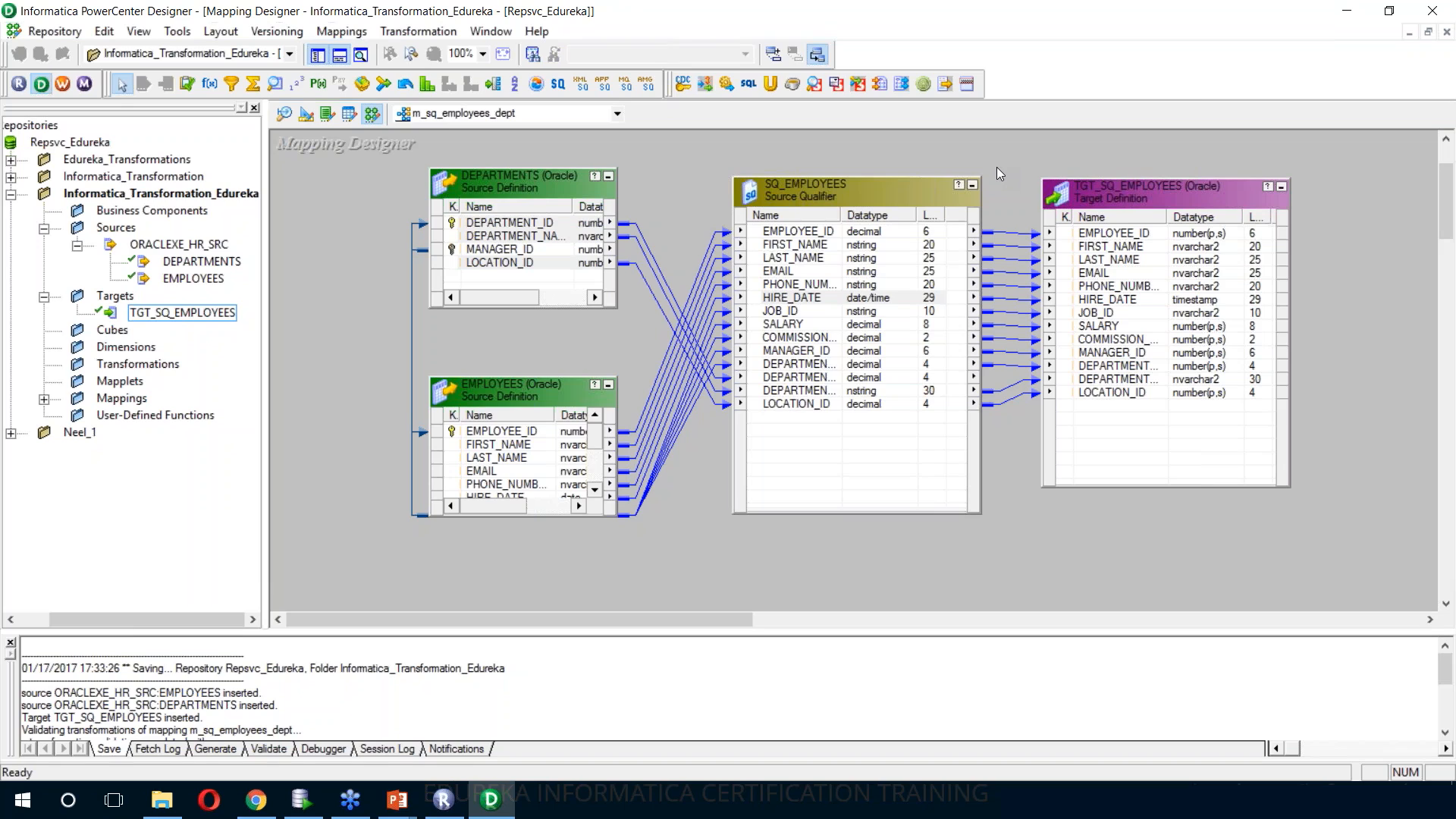
{"action": "right_click", "coordinate": [997, 167]}
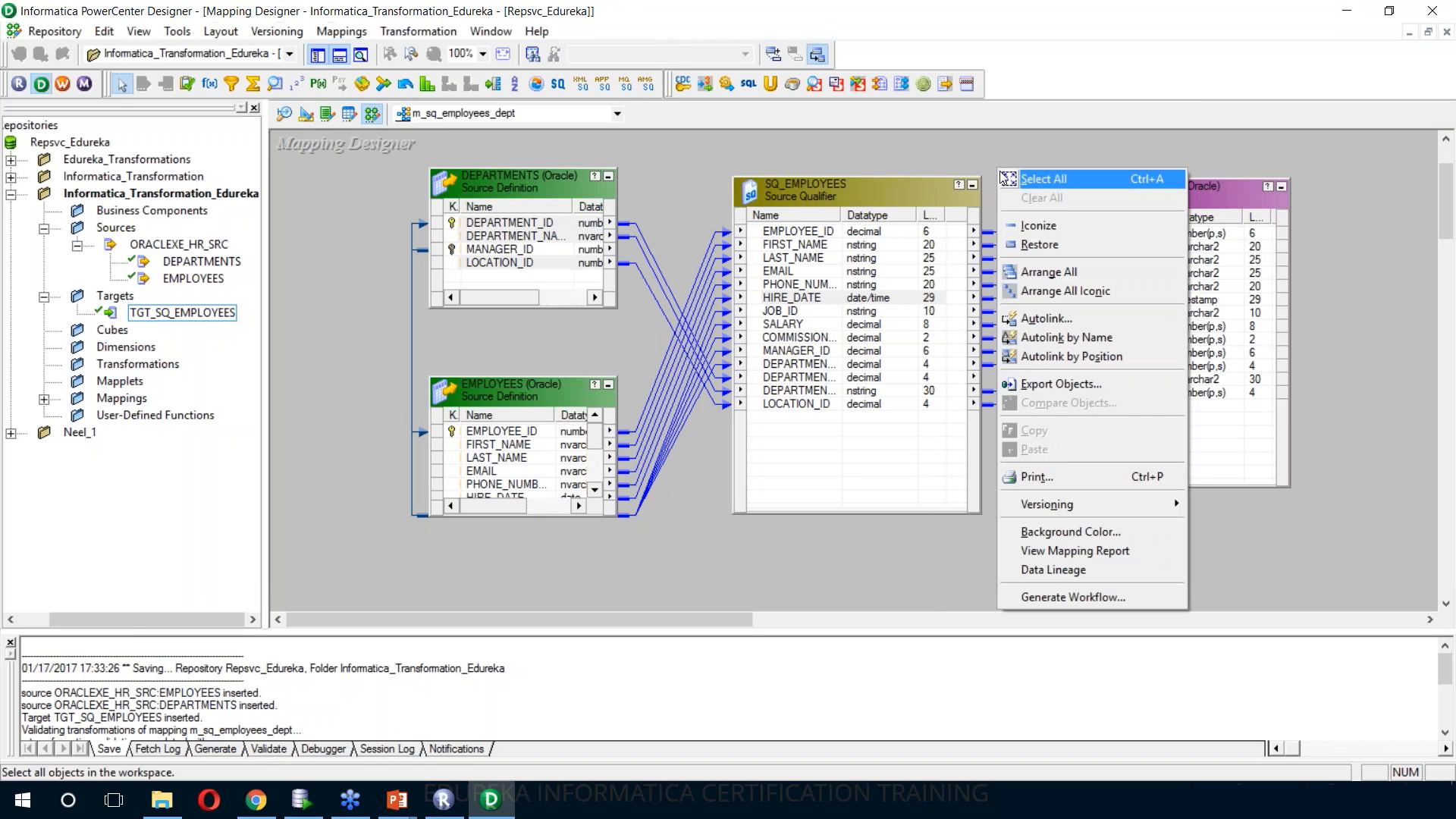
{"action": "left_click", "coordinate": [963, 145]}
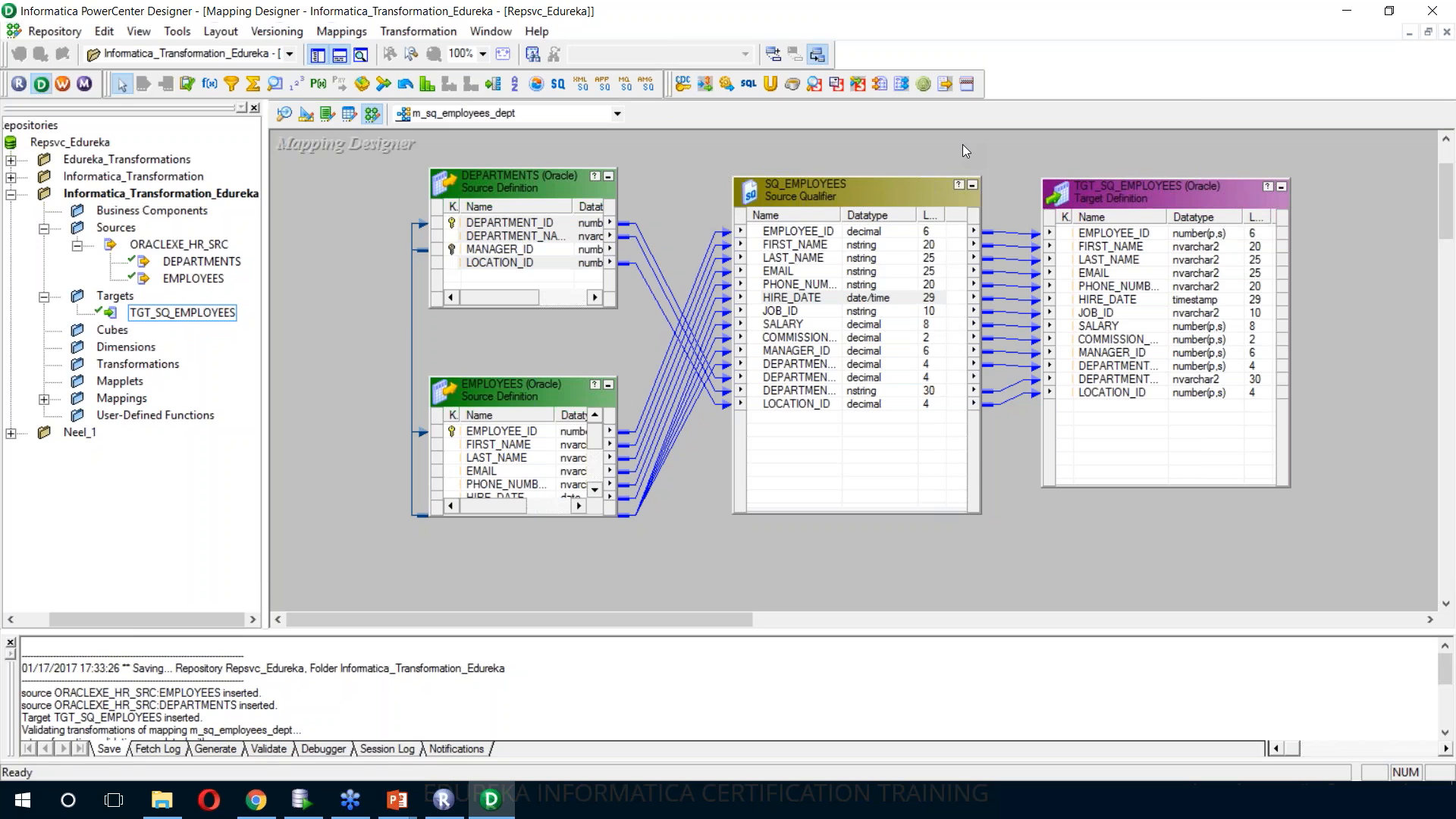
{"action": "right_click", "coordinate": [963, 147]}
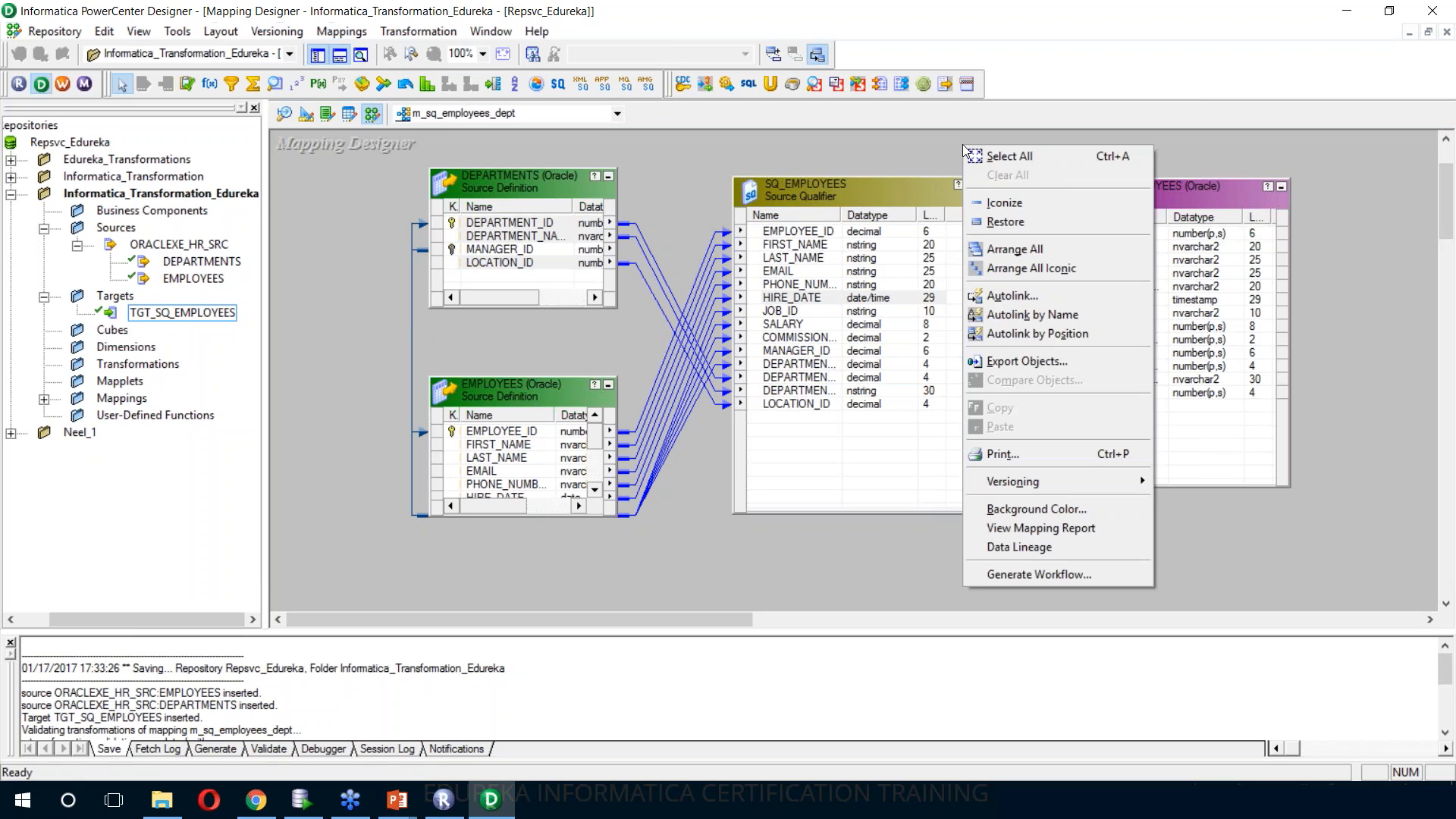
{"action": "left_click", "coordinate": [1068, 576]}
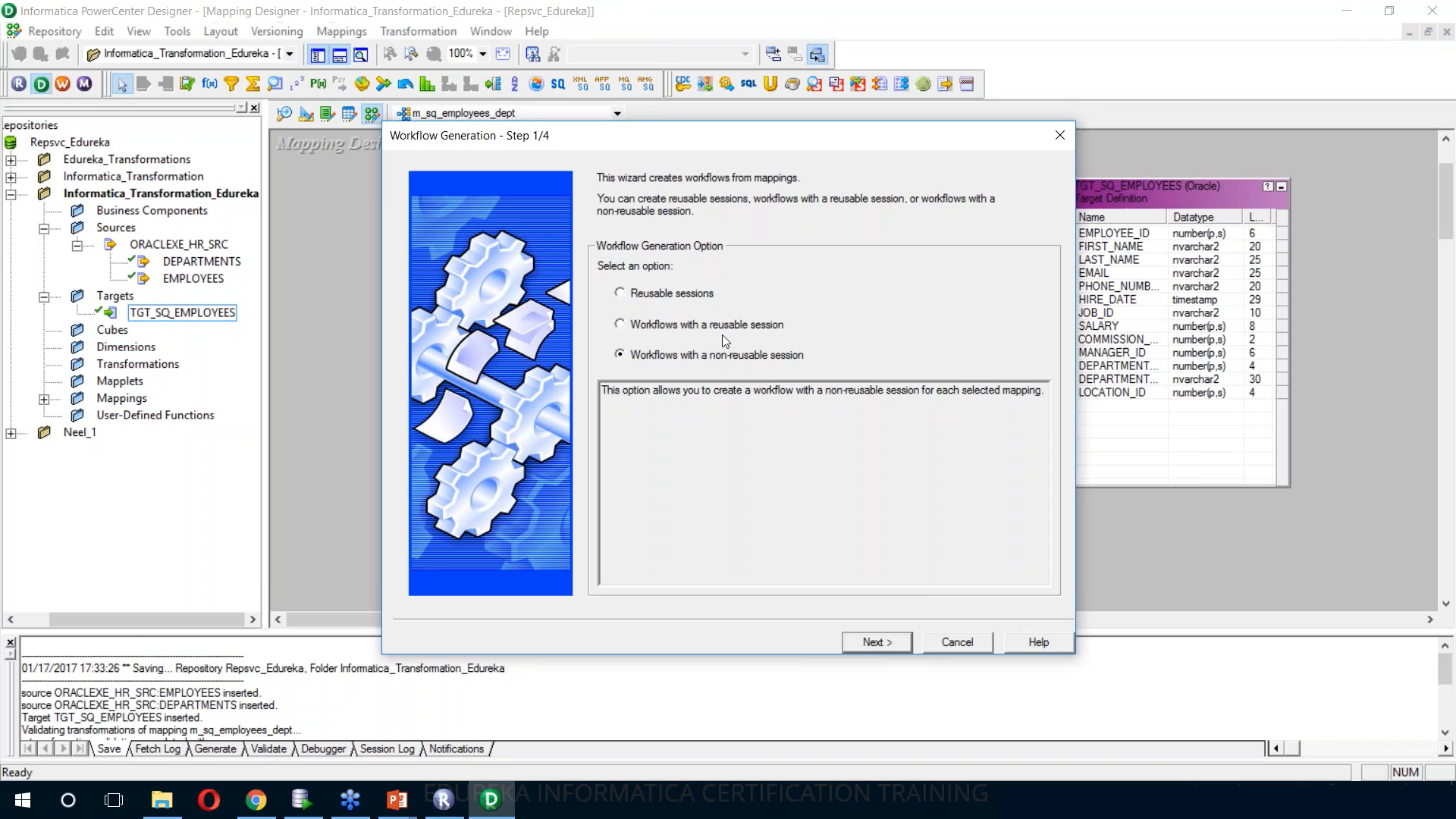
{"action": "left_click", "coordinate": [865, 642]}
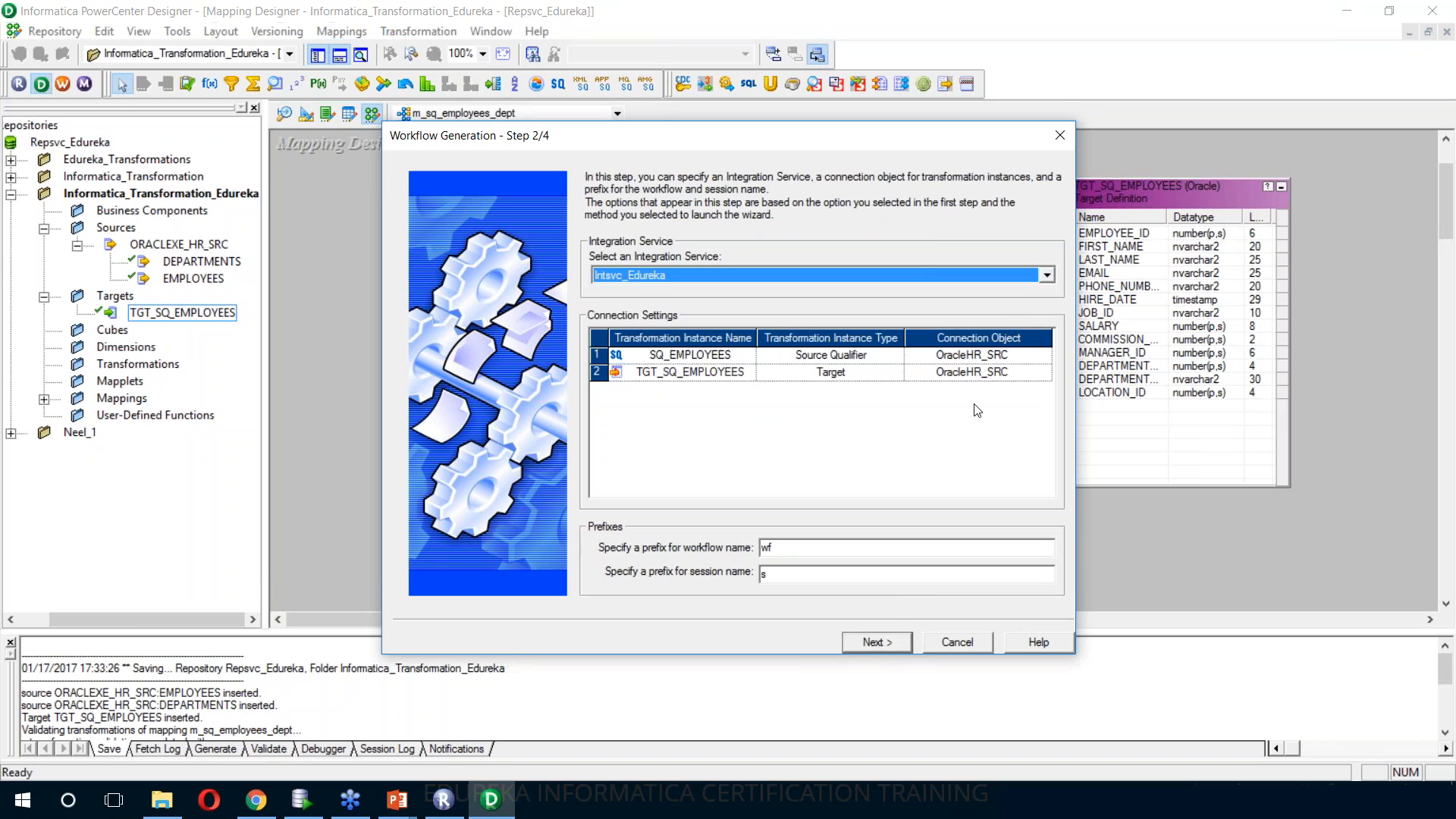
{"action": "left_click", "coordinate": [872, 643]}
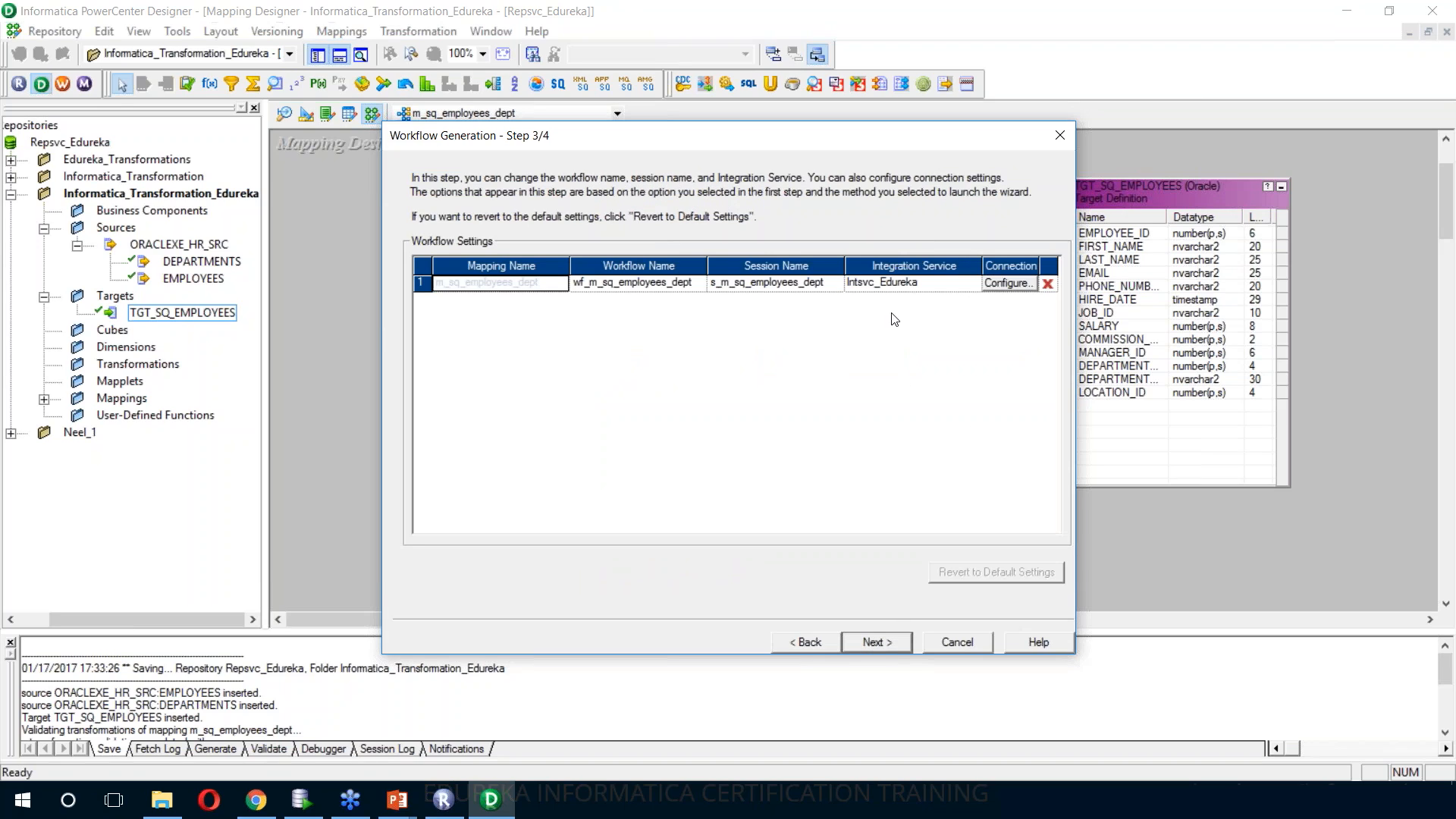
{"action": "left_click", "coordinate": [874, 643]}
{"action": "left_click", "coordinate": [877, 642]}
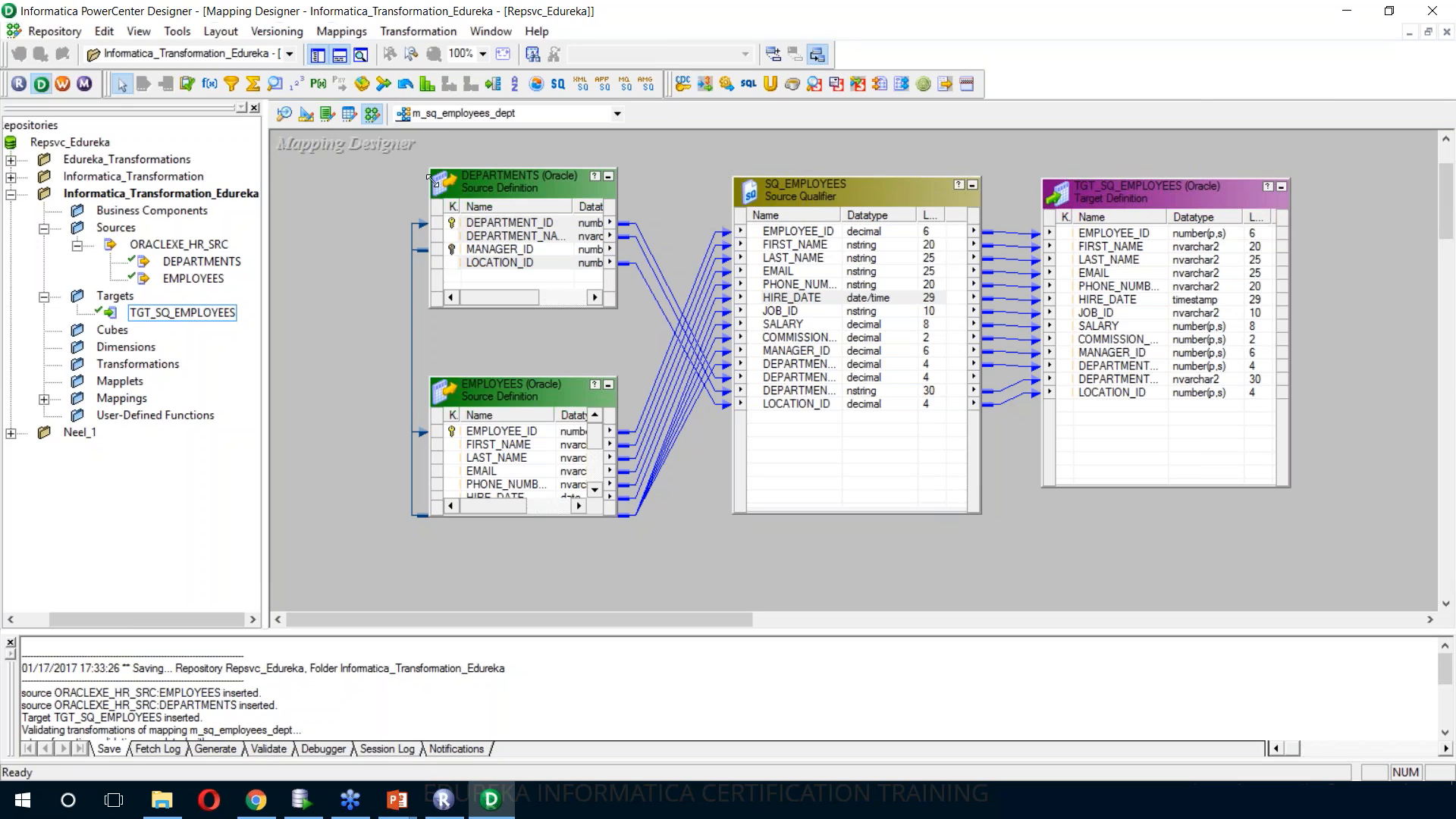
Open SQL generation for TGT_SQ_EMPLOYEES in the Target Designer and request generate-and-execute with the Create table option
{"action": "left_click", "coordinate": [308, 115]}
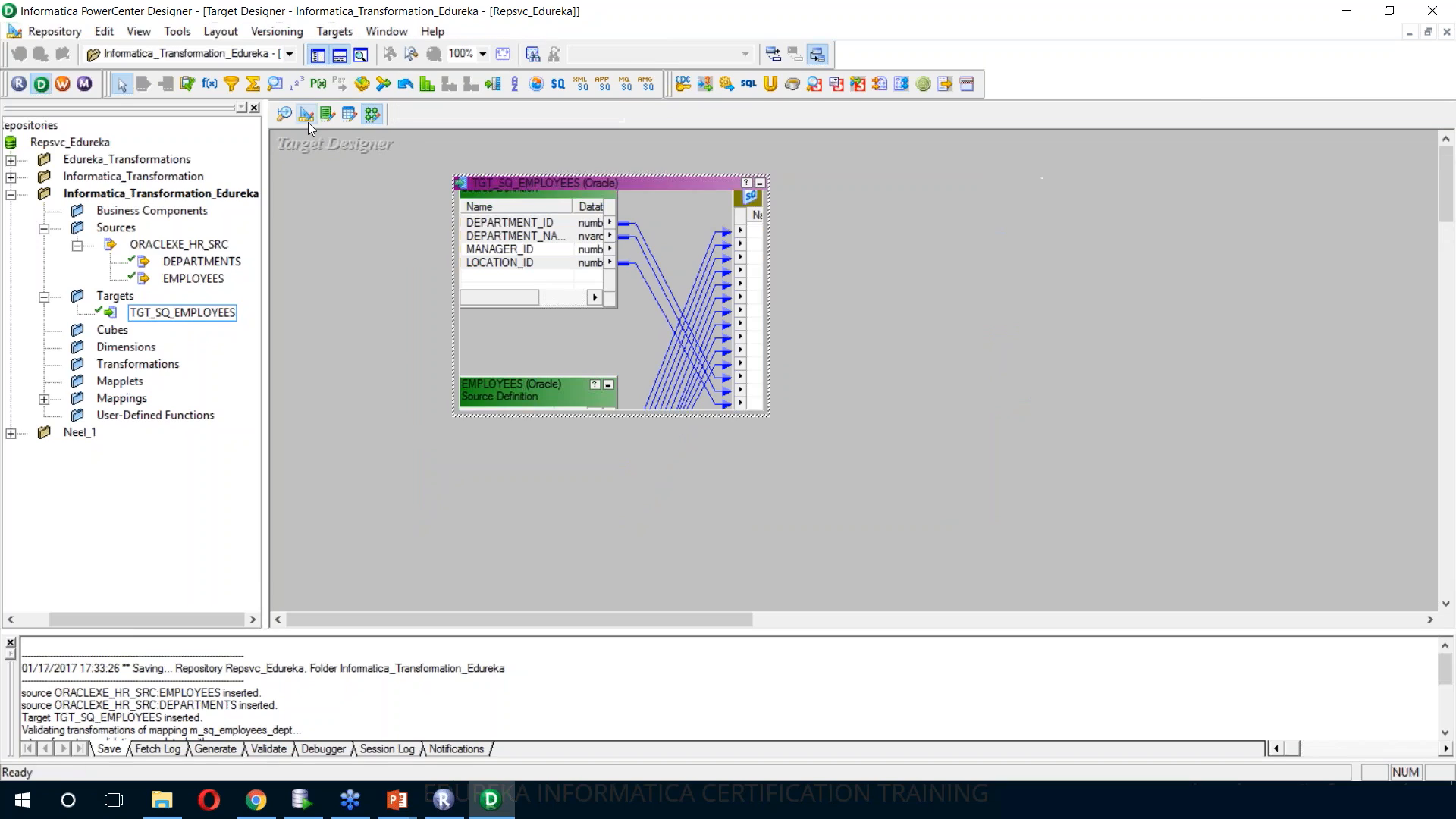
{"action": "left_click", "coordinate": [332, 34]}
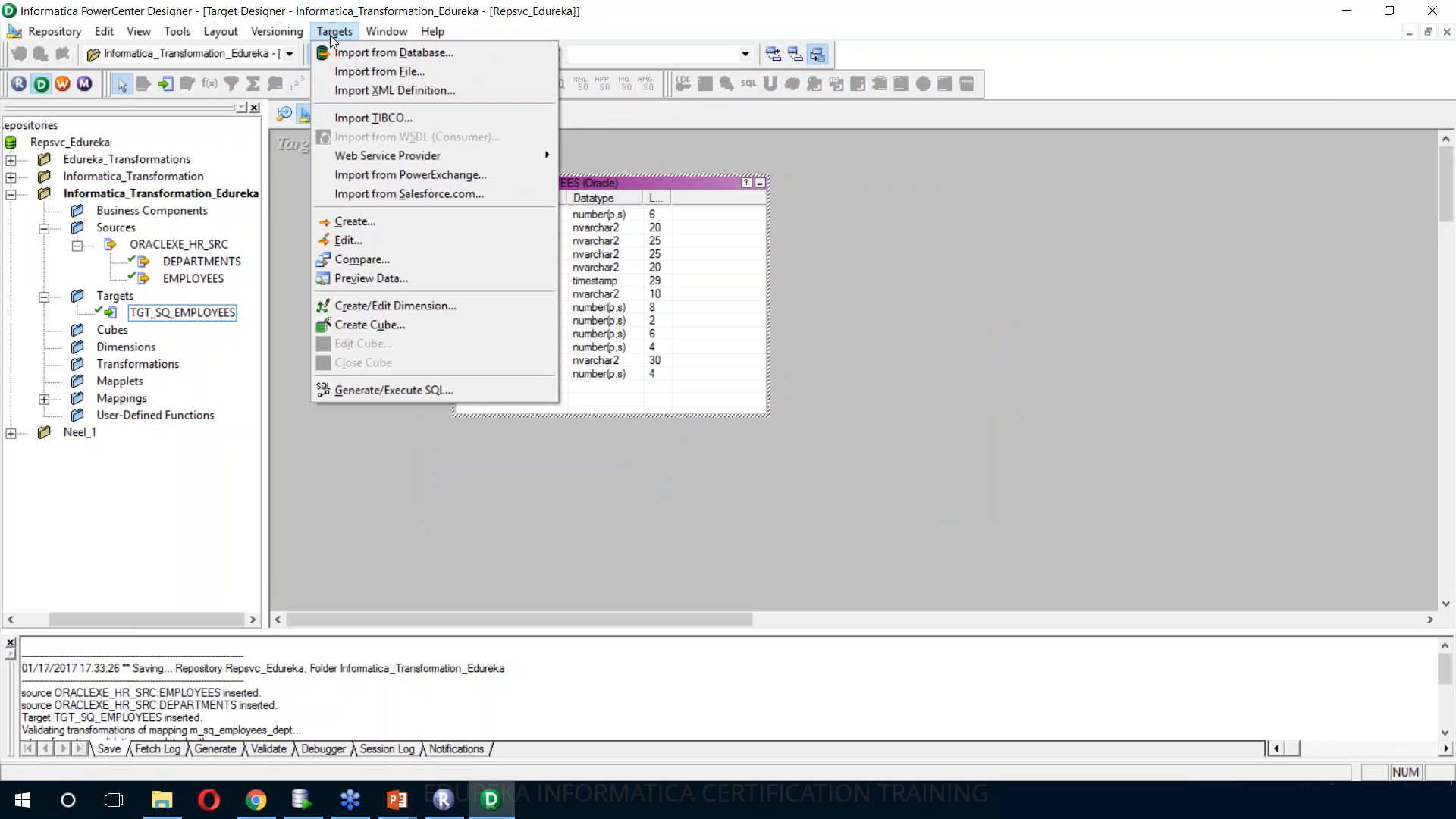
{"action": "left_click", "coordinate": [410, 397]}
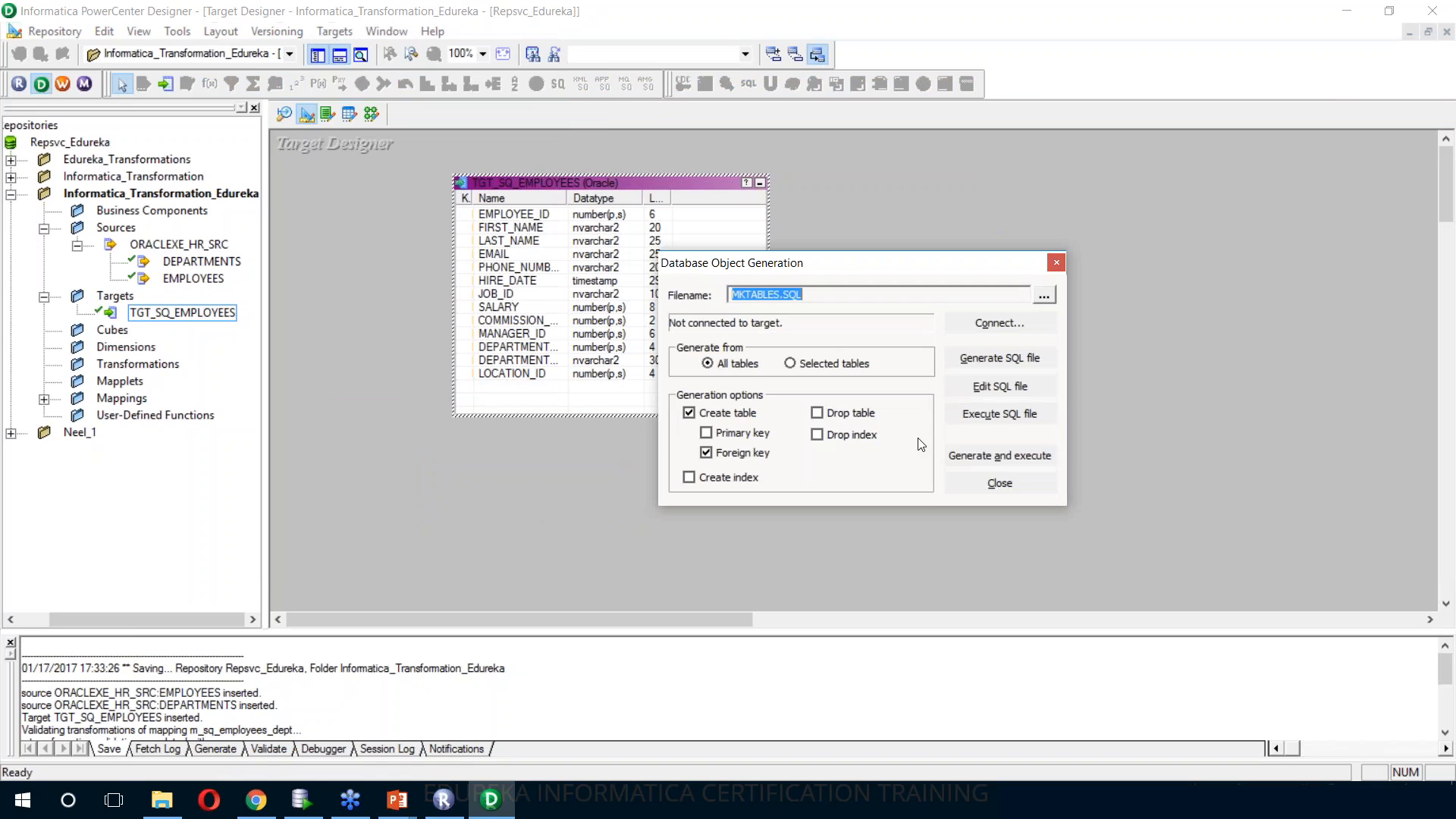
{"action": "left_click", "coordinate": [689, 414]}
{"action": "left_click", "coordinate": [959, 459]}
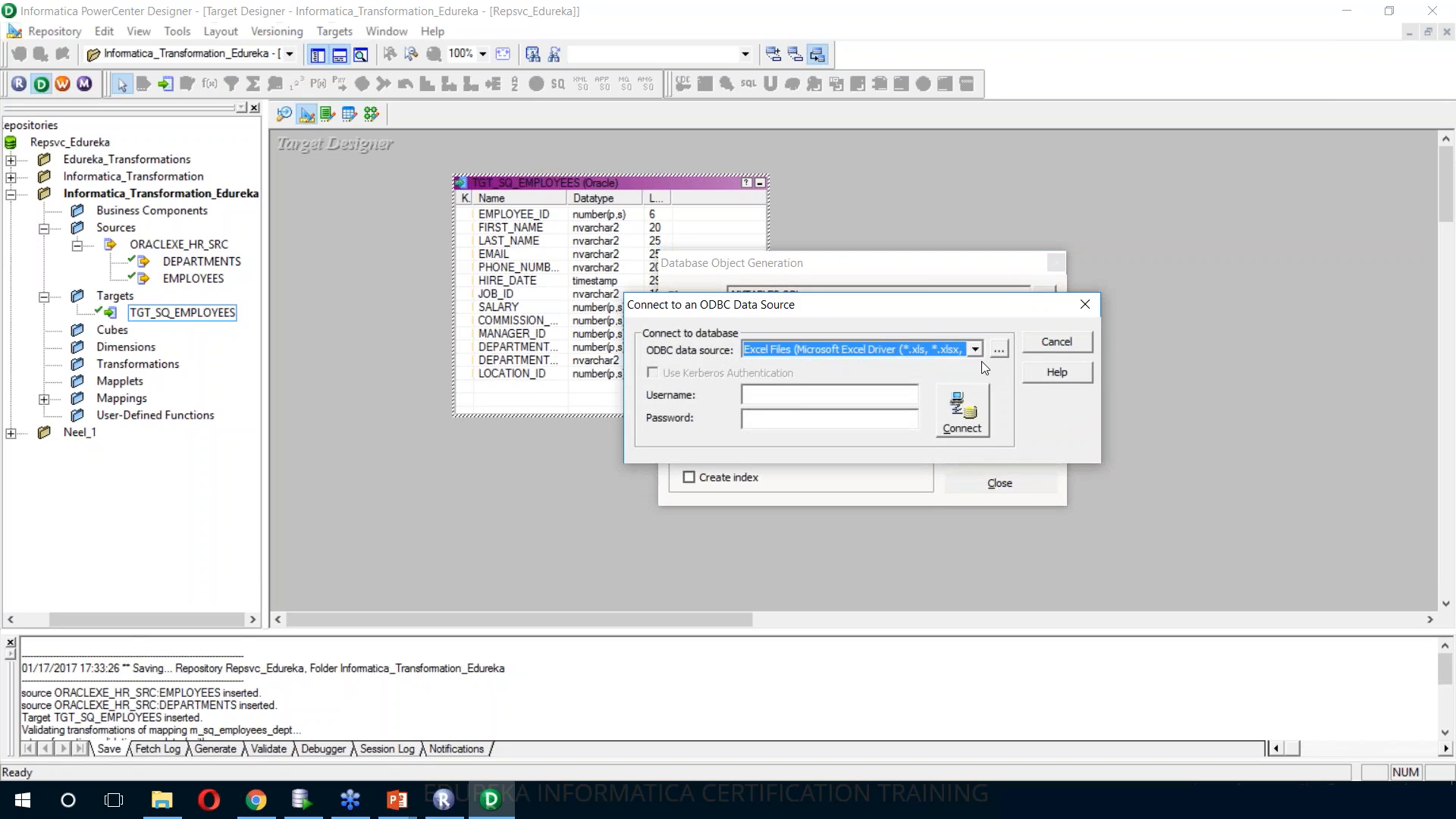
Connect to the ORACLEXE_HR_TGT data source with username HR_TGT and the database password
{"action": "left_click", "coordinate": [975, 350]}
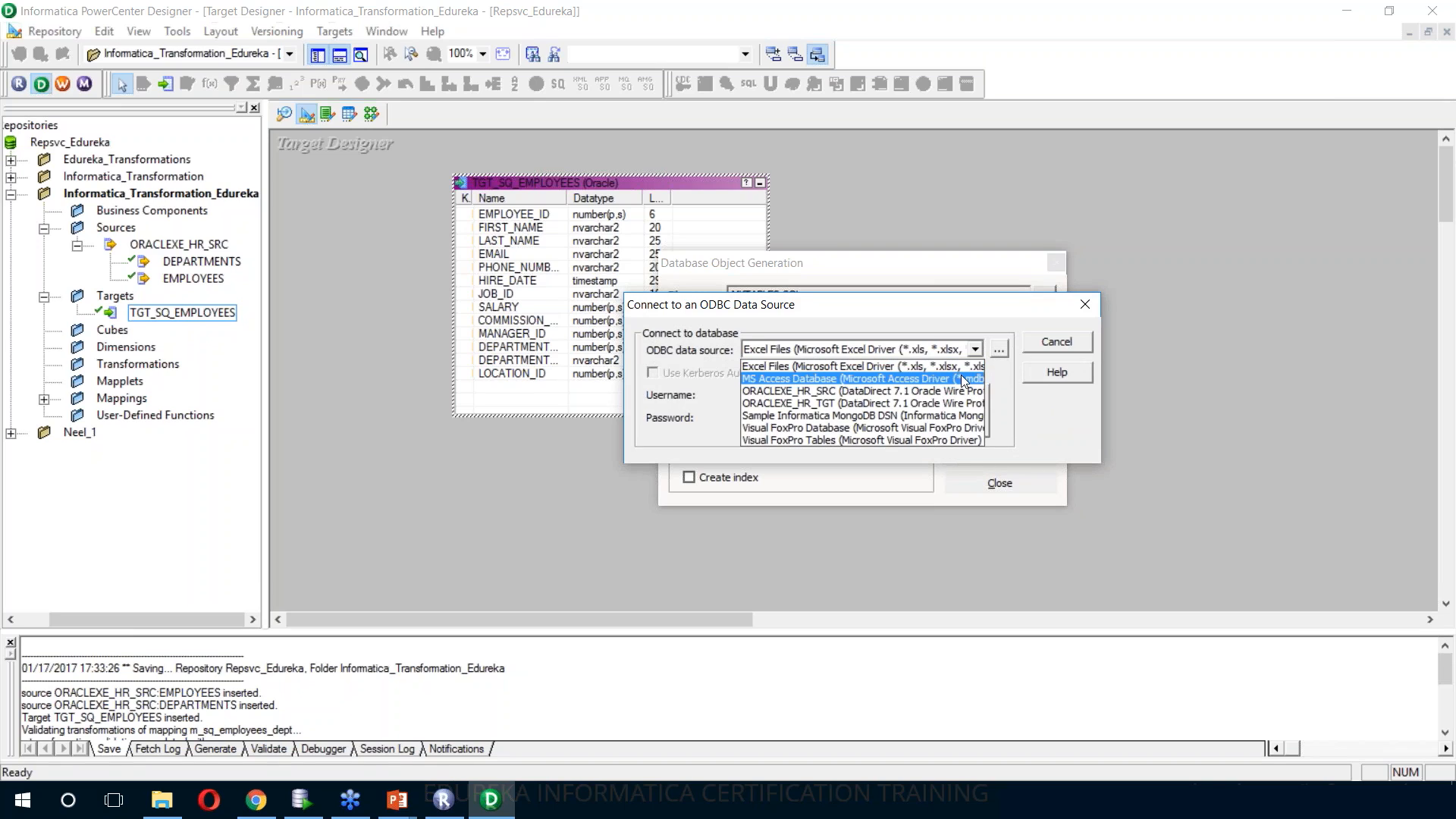
{"action": "left_click", "coordinate": [957, 404]}
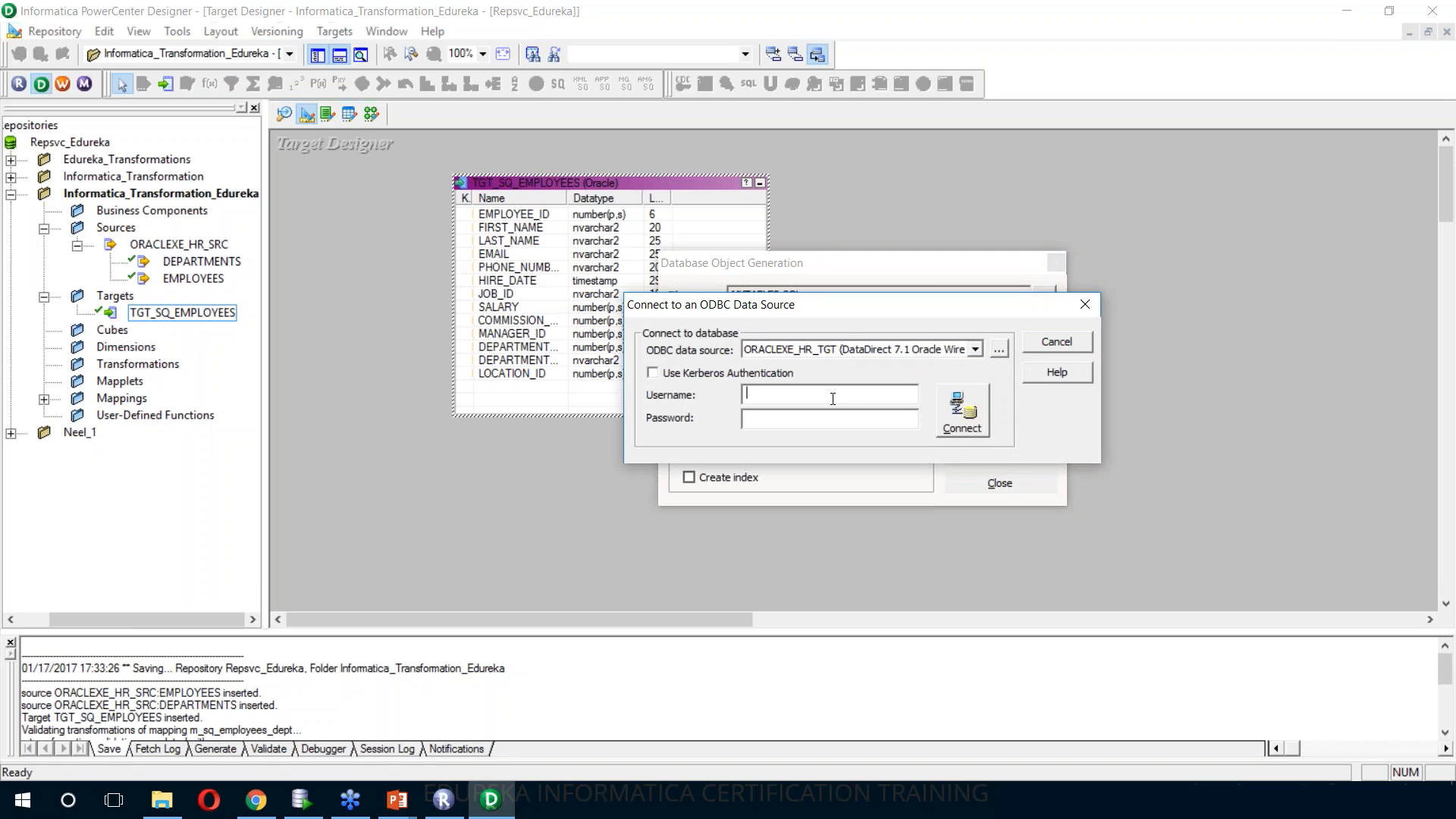
{"action": "left_click", "coordinate": [832, 395]}
{"action": "key", "text": "Tab"}
{"action": "left_click", "coordinate": [950, 420]}
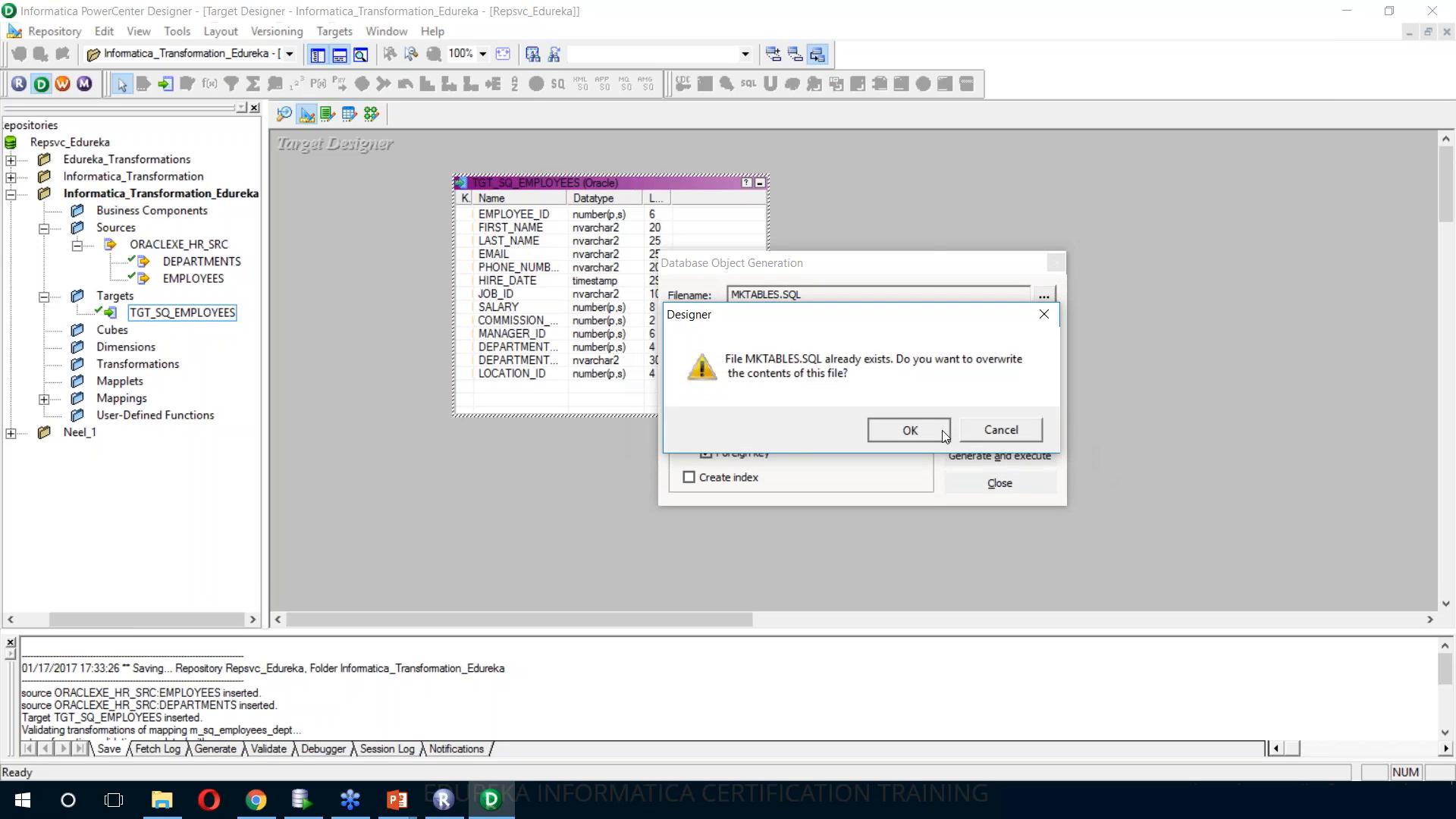
Overwrite the existing MKTABLES.SQL script to create the target table, and review the generation output in an enlarged log
{"action": "left_click", "coordinate": [914, 427]}
{"action": "left_click_drag", "start_coordinate": [456, 633], "coordinate": [457, 471]}
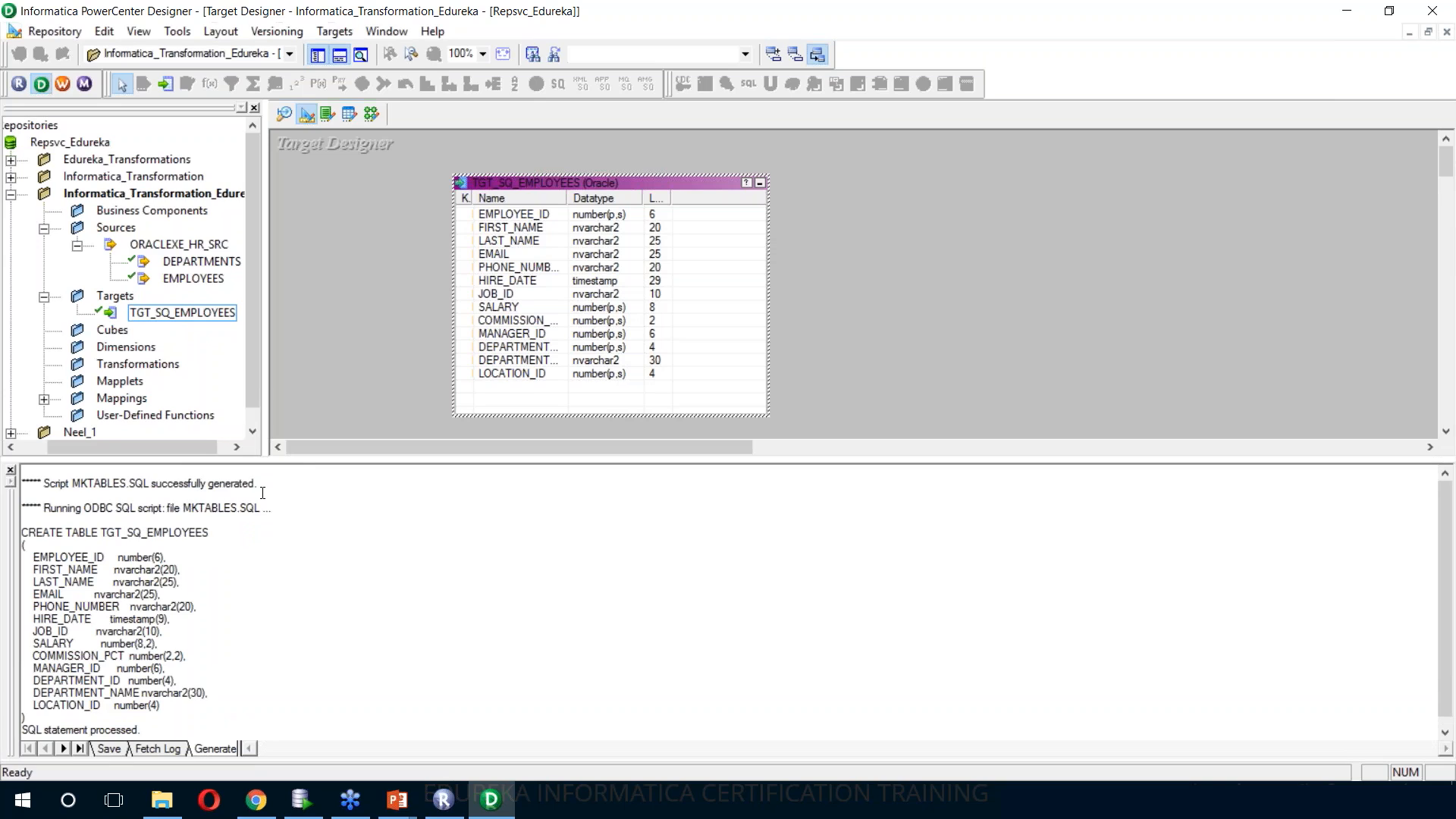
{"action": "scroll", "coordinate": [161, 675], "scroll_direction": "down", "scroll_amount": 1}
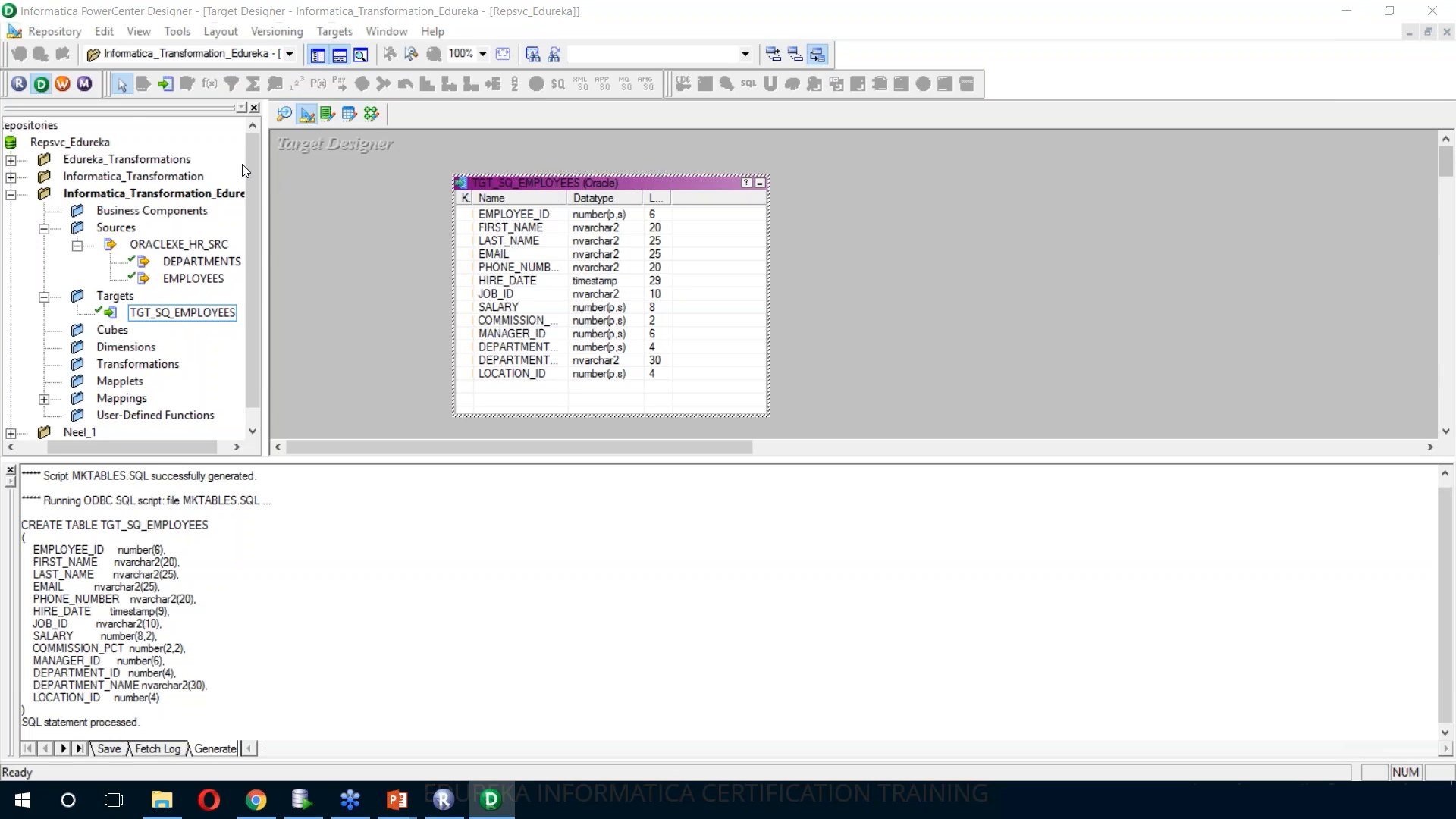
Switch to Workflow Manager and open workflow wf_m_sq_employees_dept in the Workflow Designer
{"action": "left_click", "coordinate": [63, 84]}
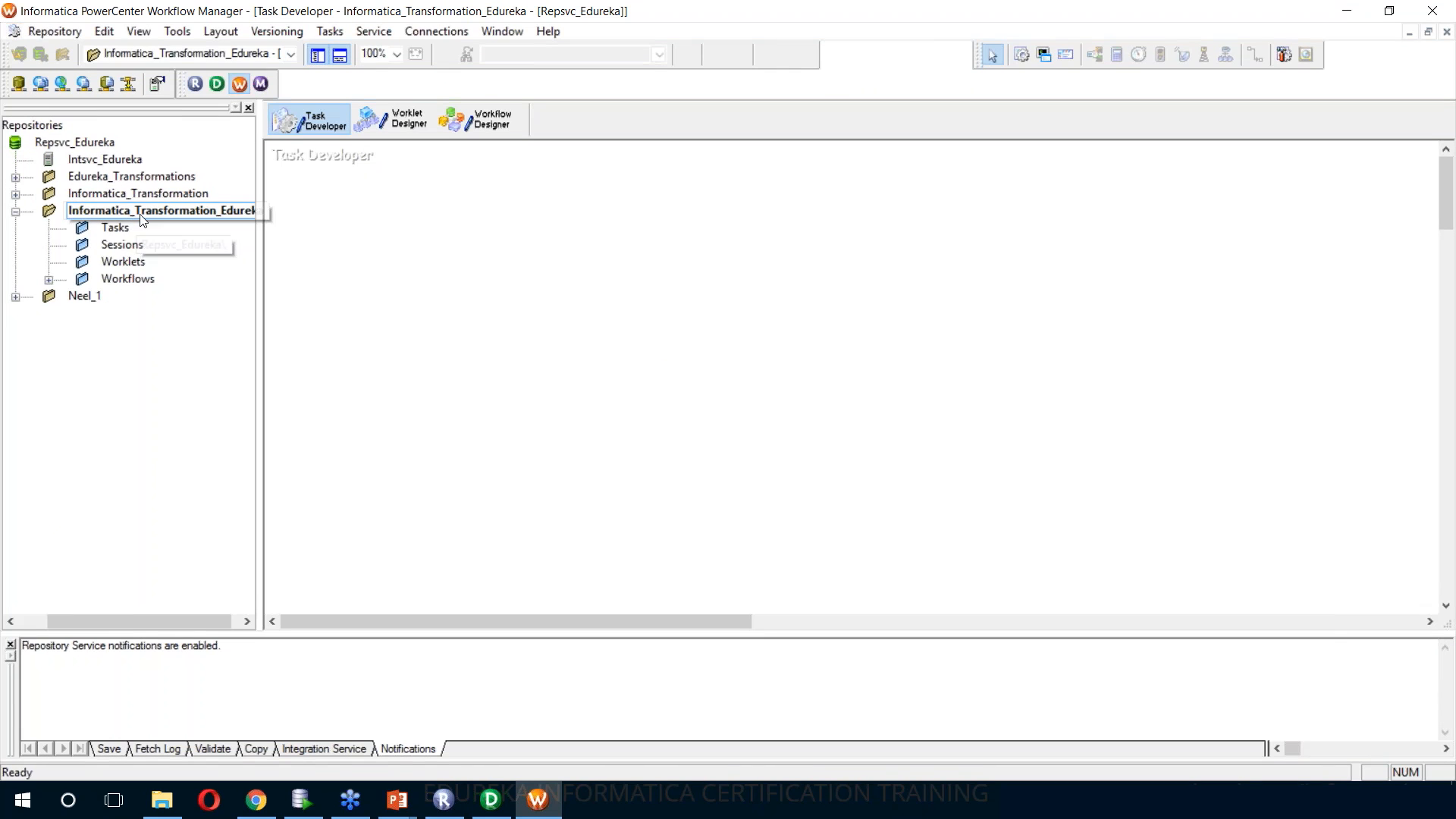
{"action": "left_click", "coordinate": [48, 280]}
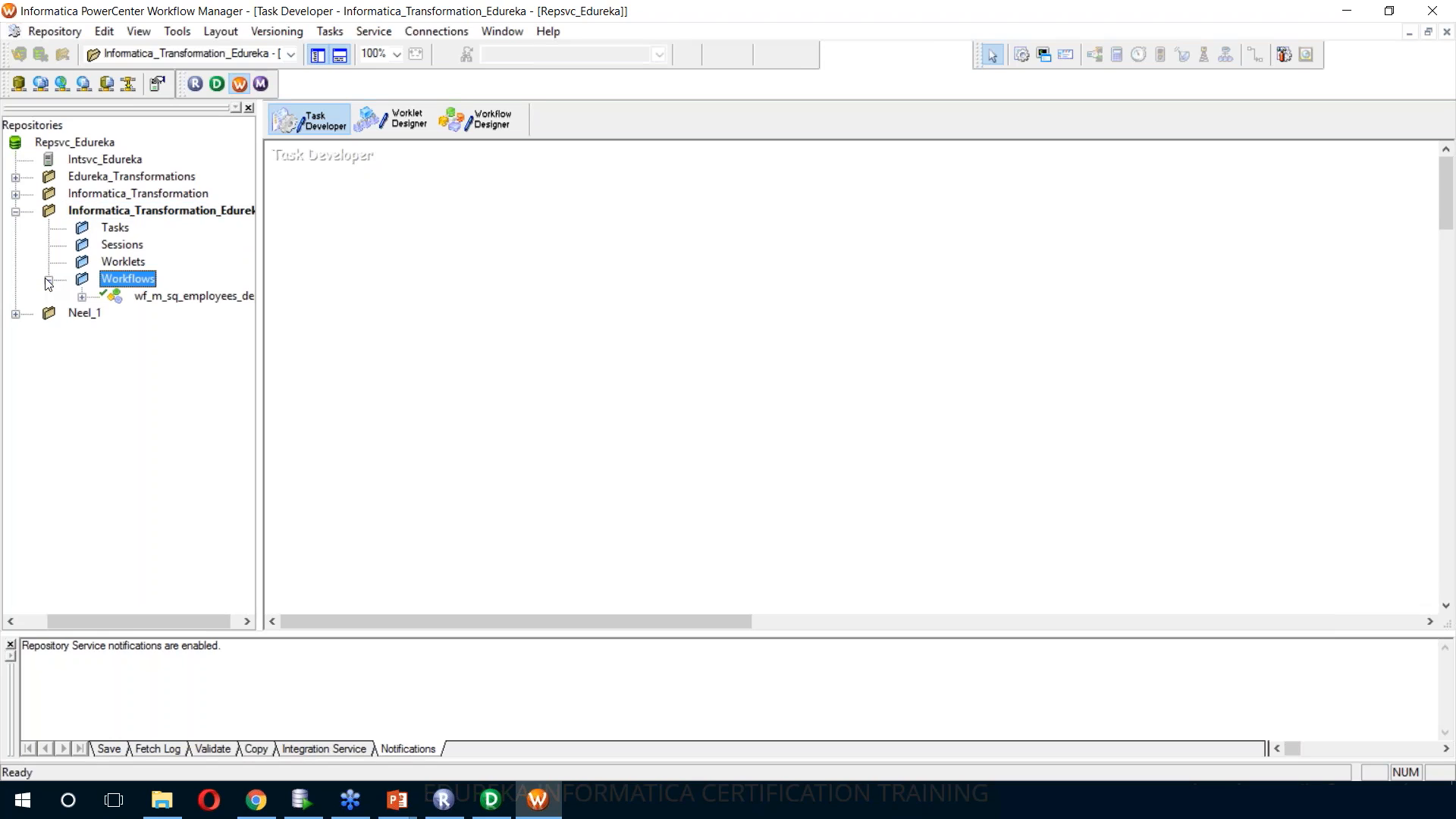
{"action": "left_click", "coordinate": [163, 302]}
{"action": "right_click", "coordinate": [163, 299]}
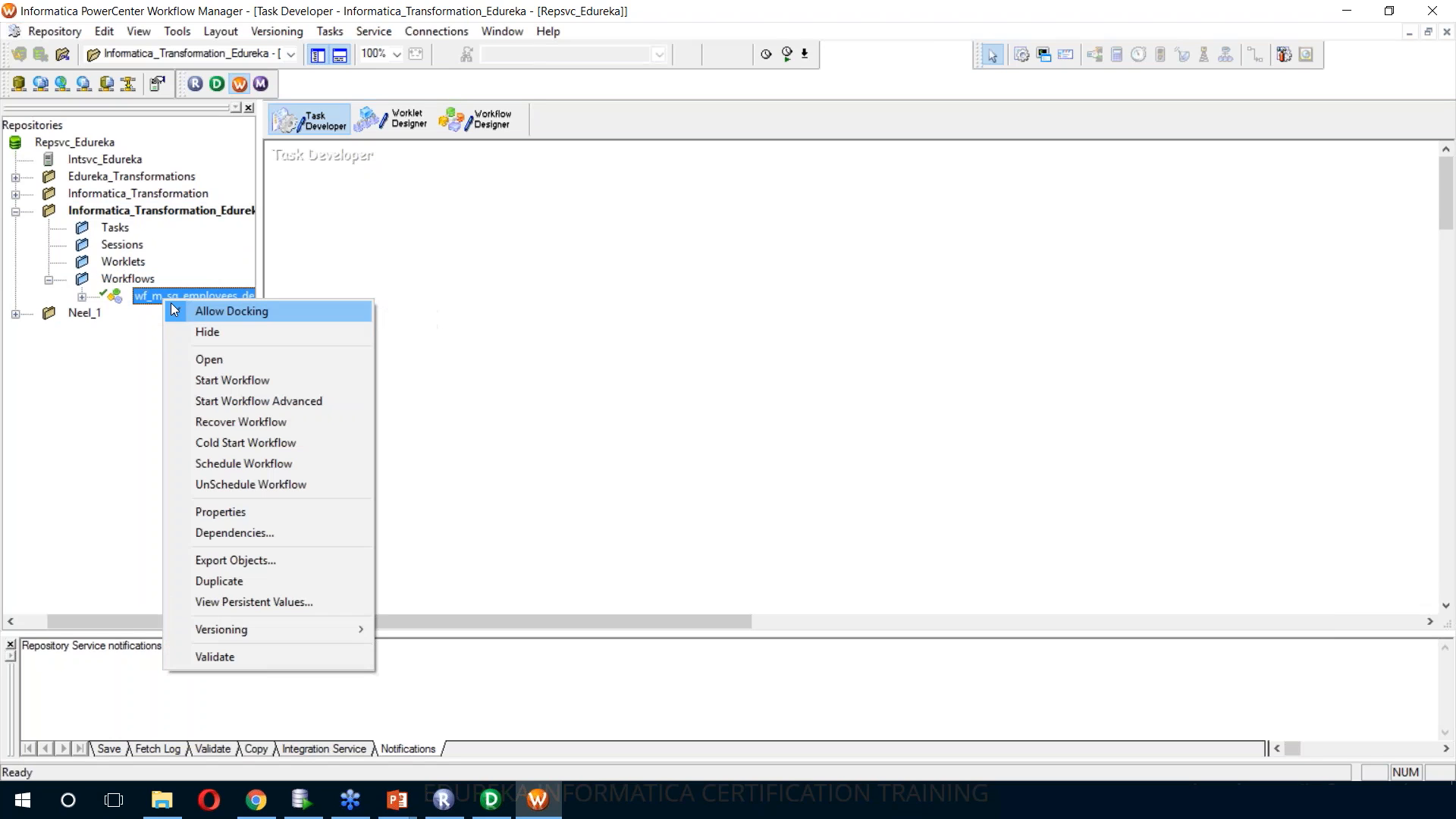
{"action": "left_click", "coordinate": [203, 360]}
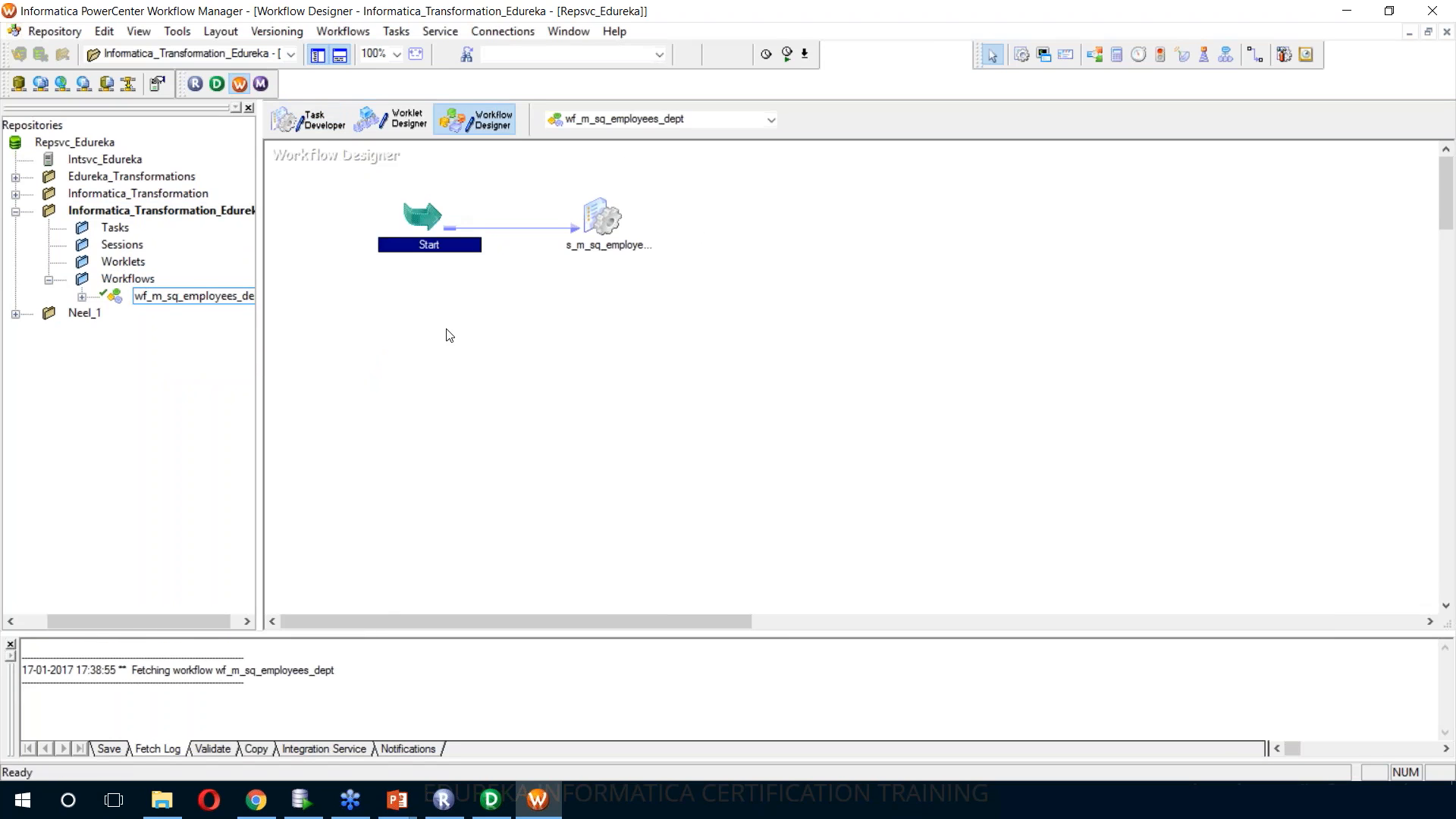
{"action": "left_click", "coordinate": [486, 318]}
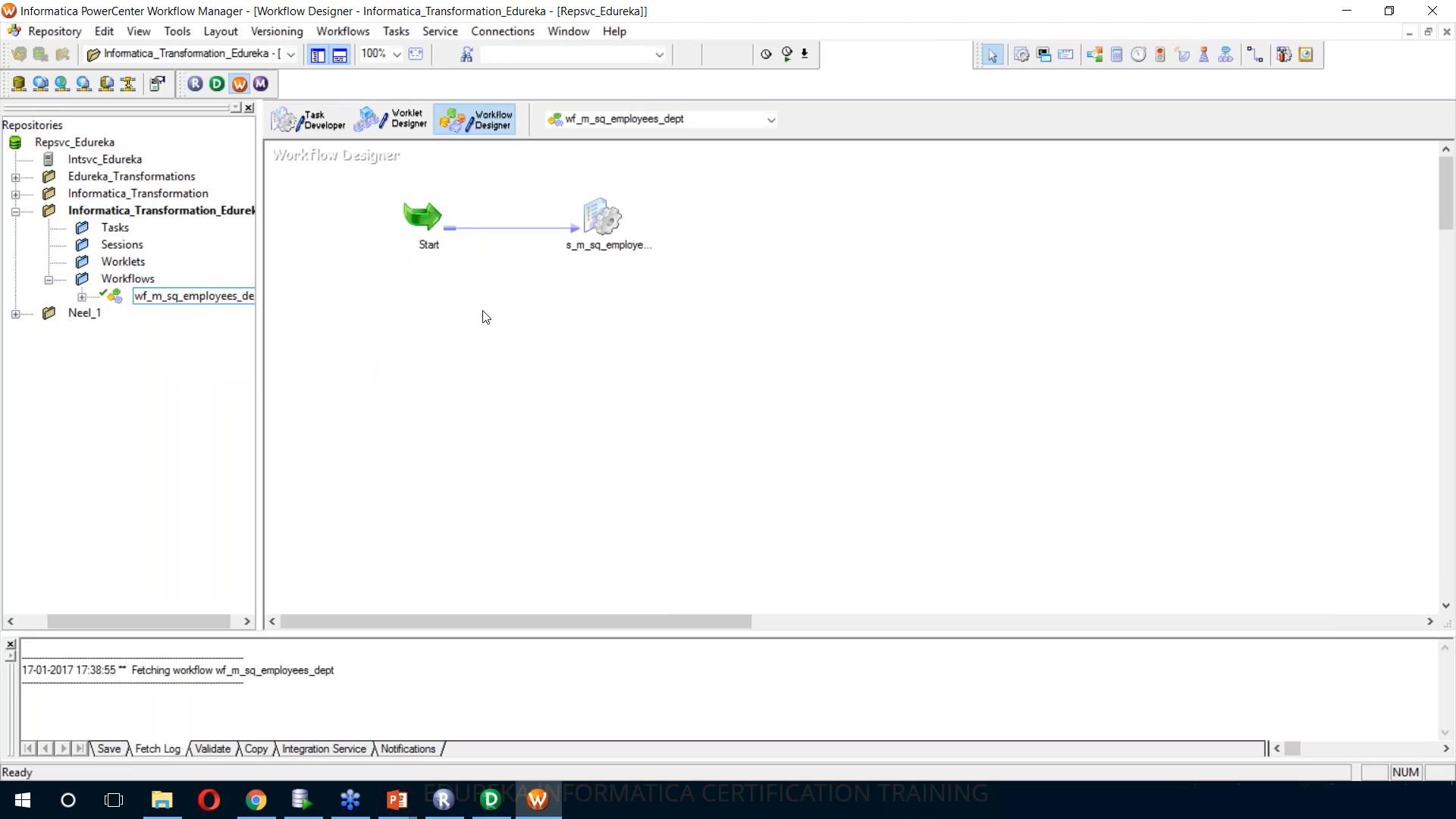
Check the SQ_EMPLOYEES connection in session s_m_sq_employees_dept and set the TGT_SQ_EMPLOYEES target connection to OracleHR_TGT
{"action": "double_click", "coordinate": [606, 224]}
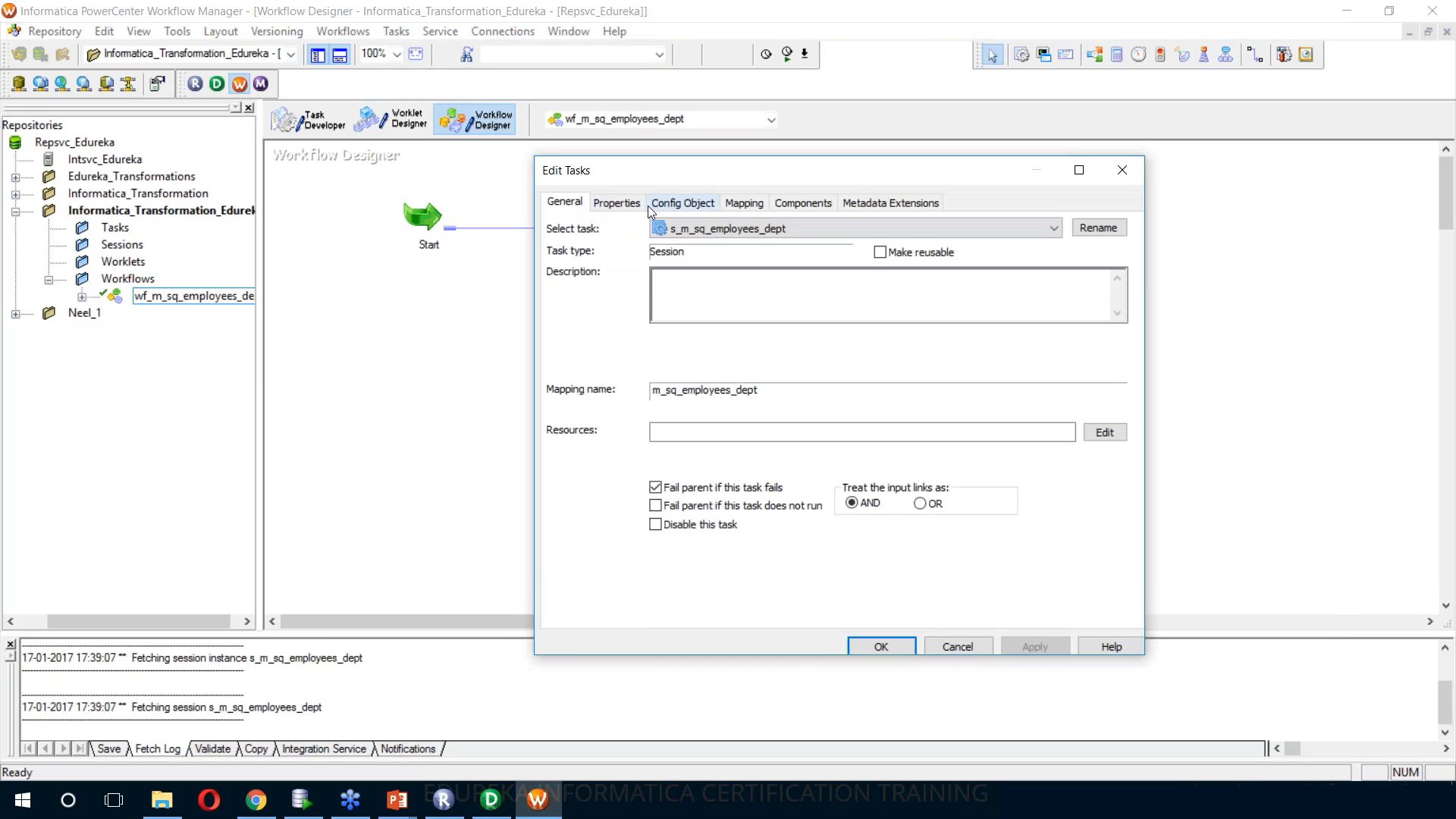
{"action": "left_click", "coordinate": [746, 203]}
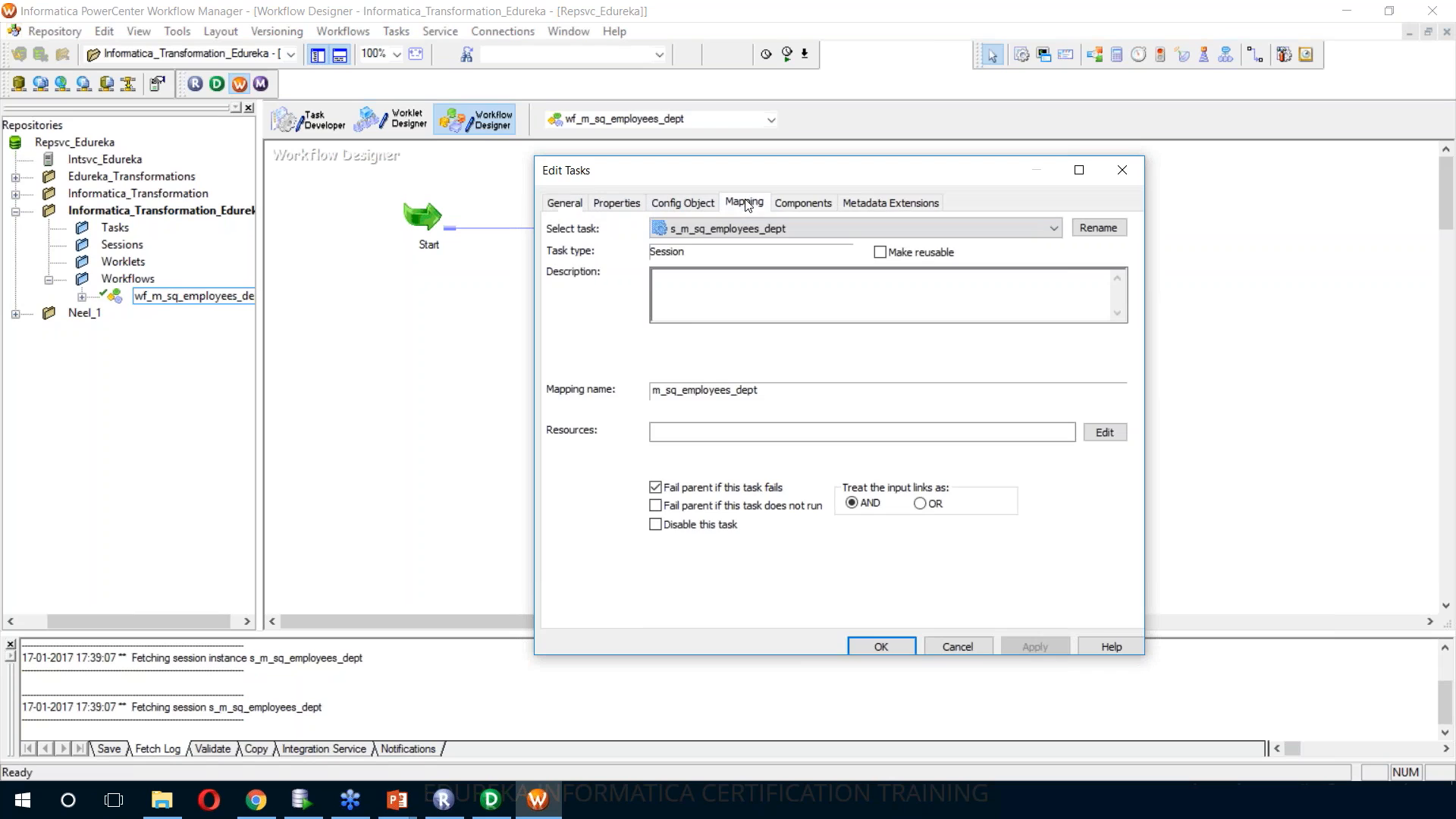
{"action": "left_click", "coordinate": [670, 353]}
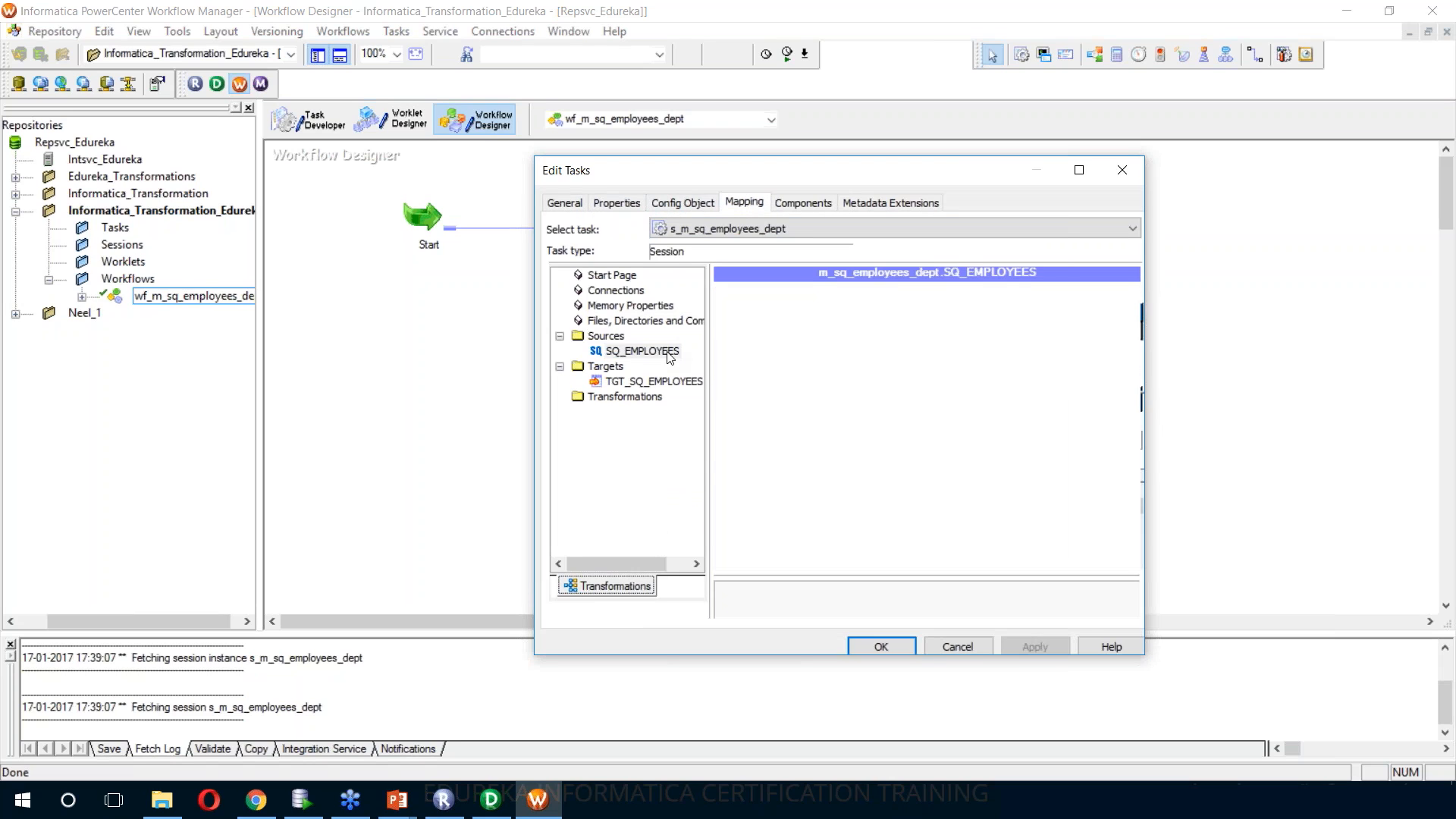
{"action": "left_click", "coordinate": [670, 382]}
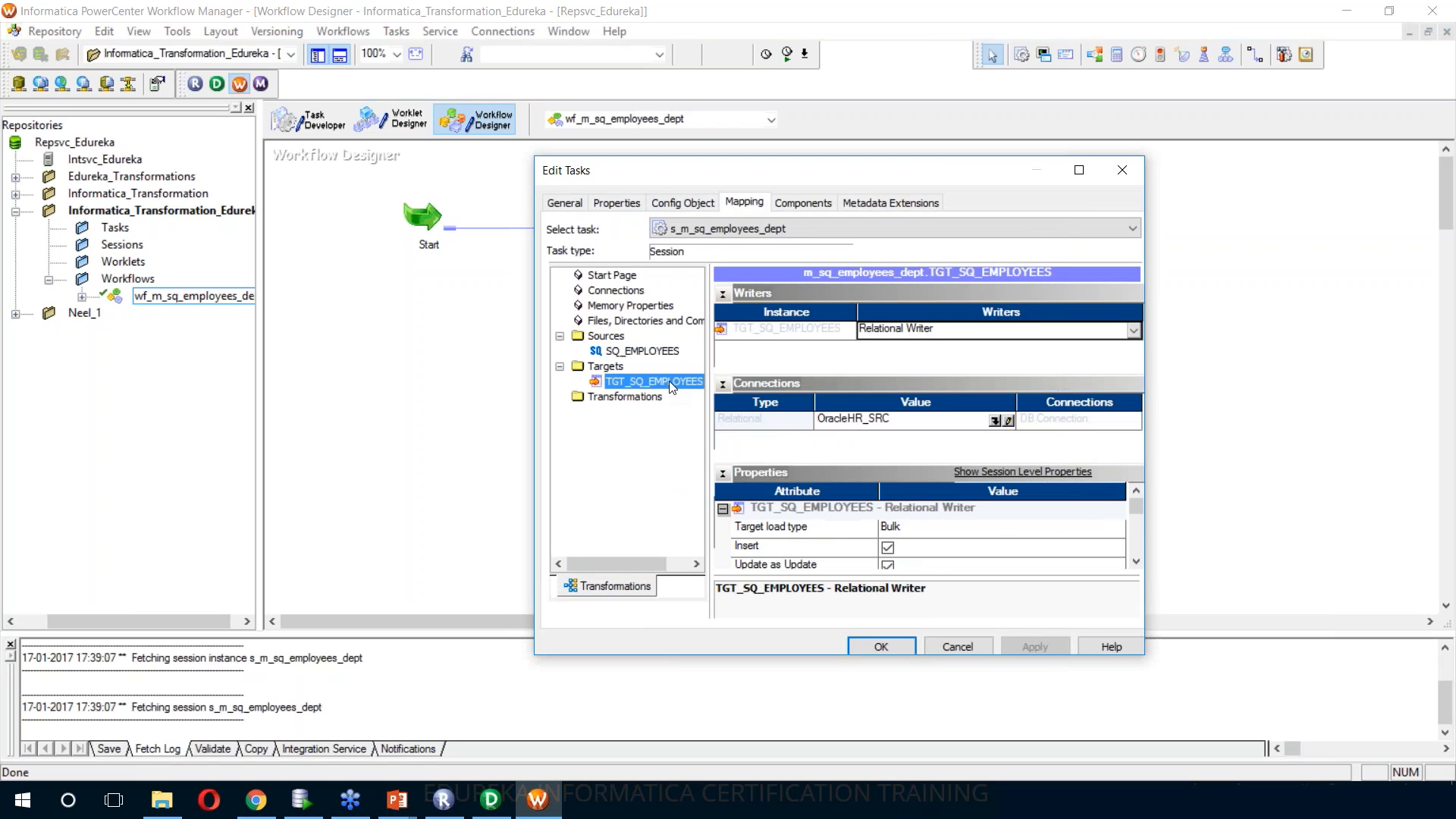
{"action": "left_click", "coordinate": [675, 353]}
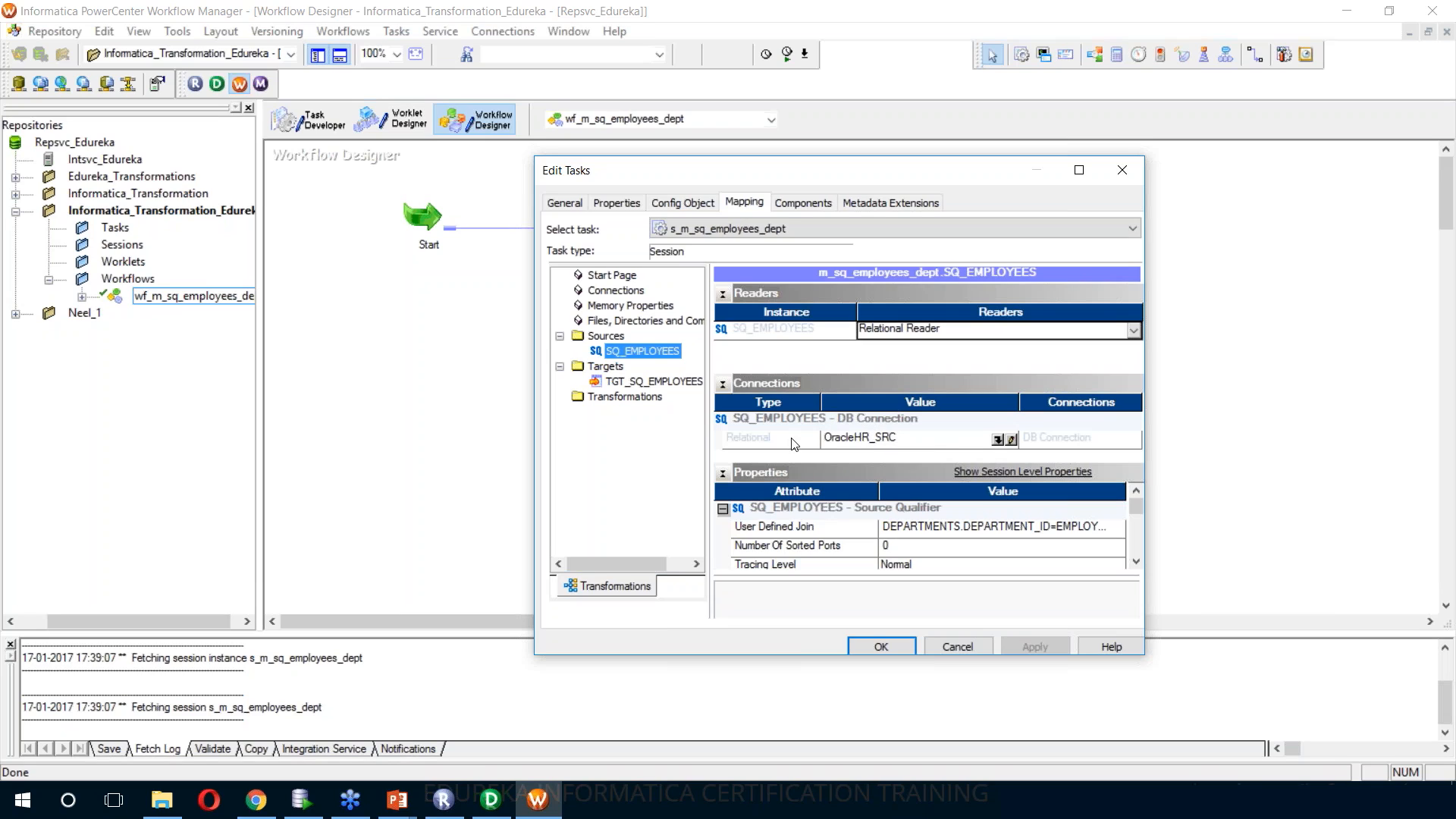
{"action": "left_click", "coordinate": [654, 383]}
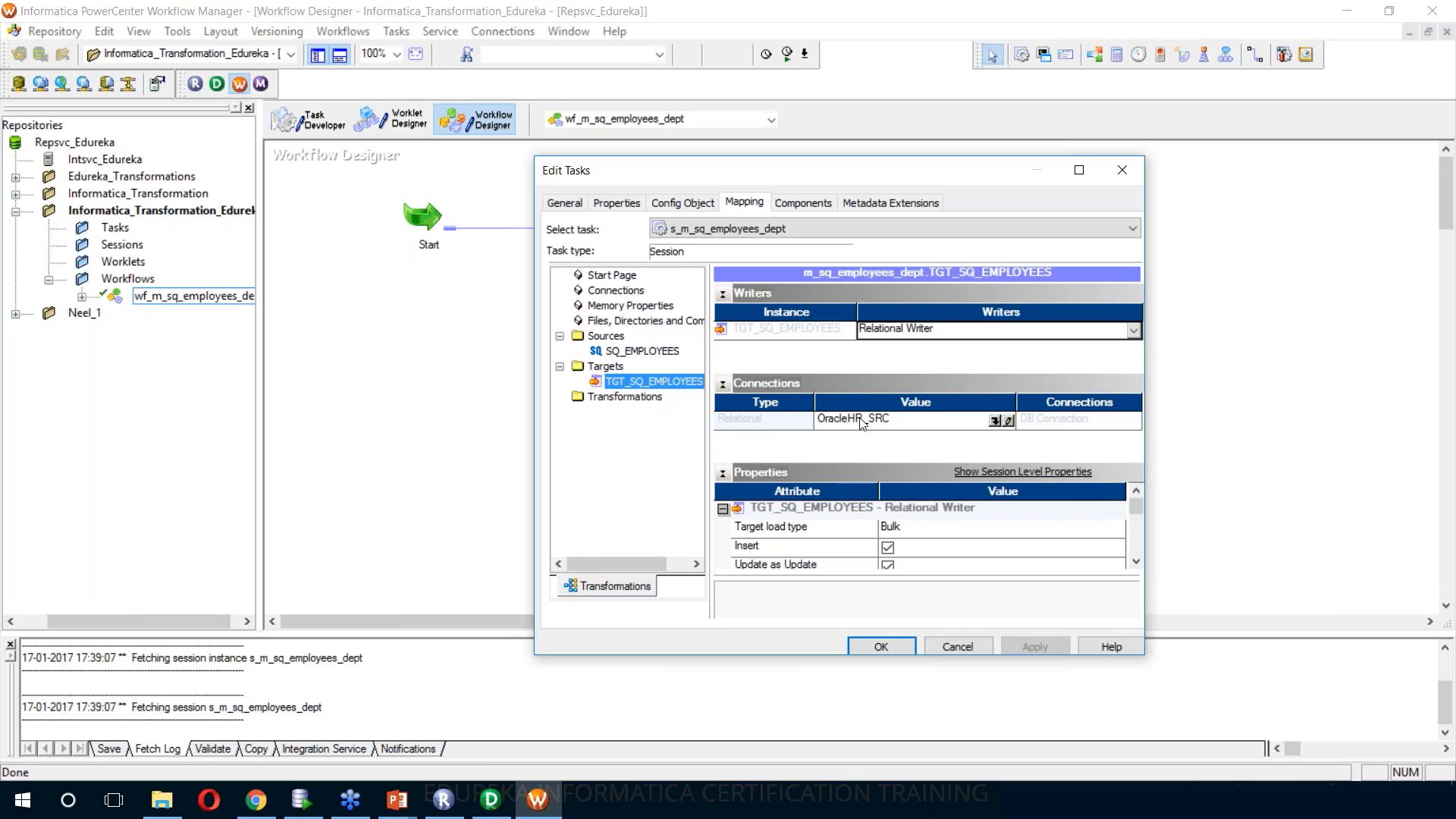
{"action": "left_click", "coordinate": [999, 423]}
{"action": "left_click", "coordinate": [787, 429]}
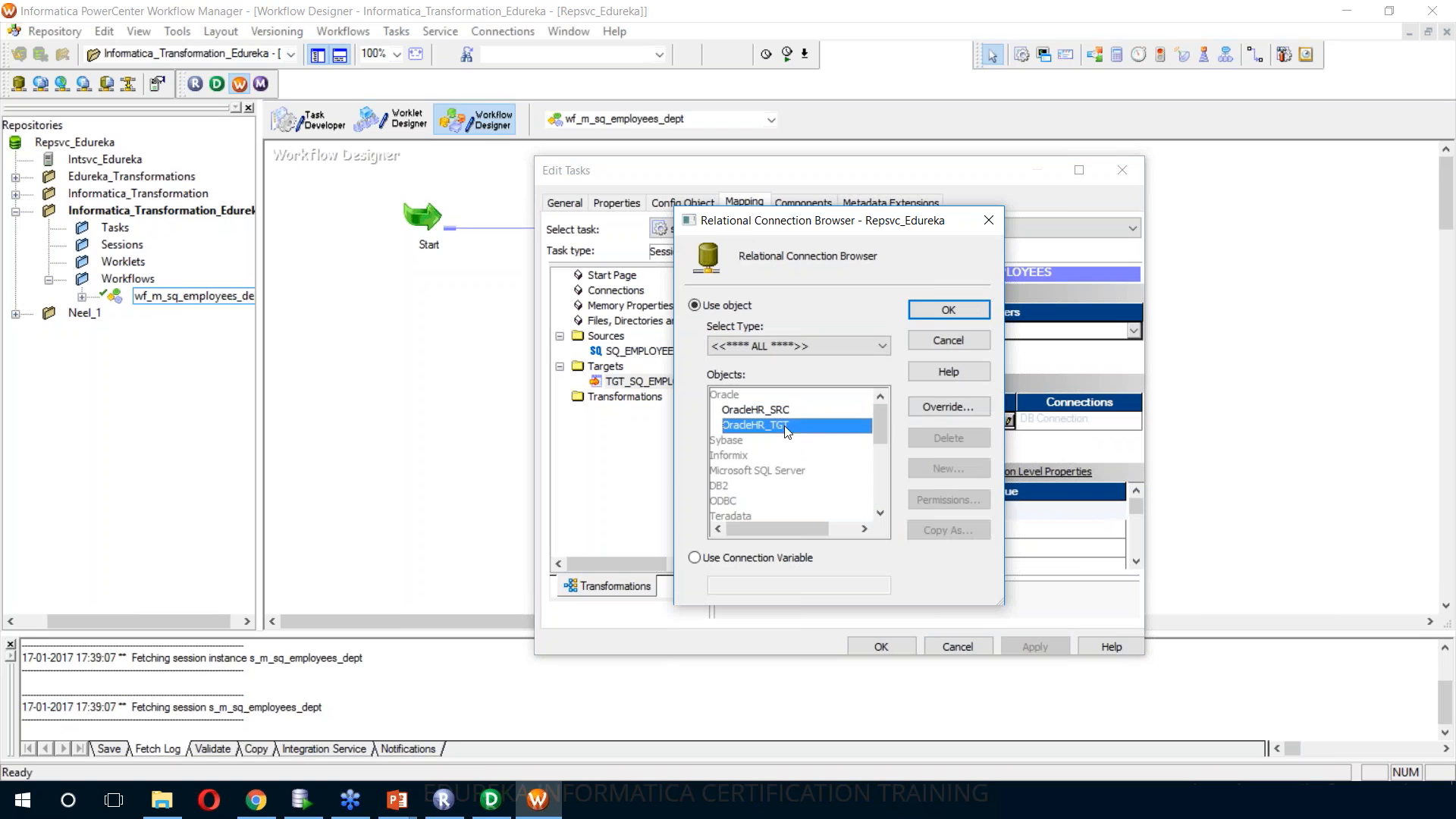
{"action": "left_click", "coordinate": [947, 311]}
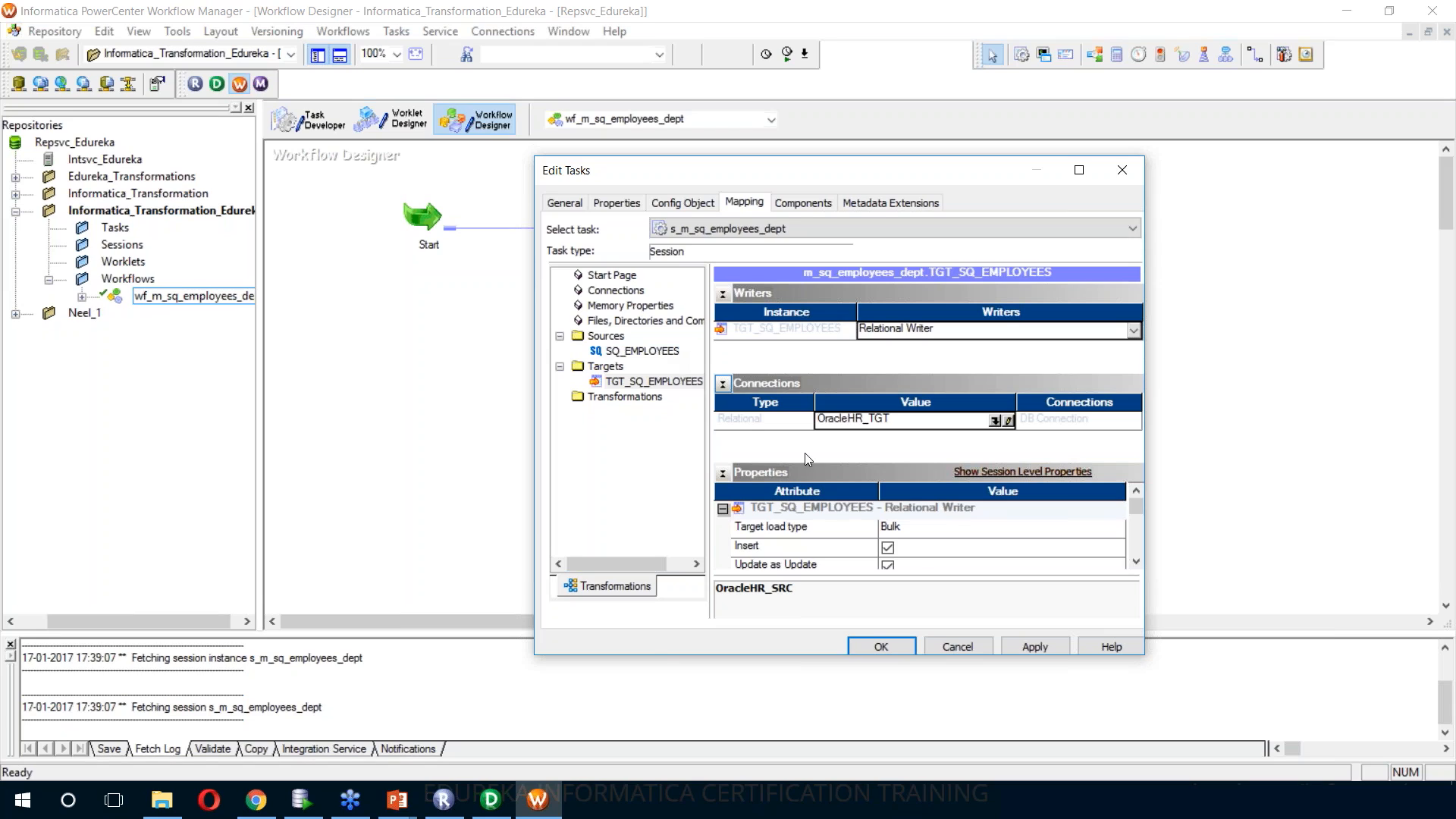
{"action": "left_click", "coordinate": [1035, 646]}
{"action": "left_click", "coordinate": [910, 646]}
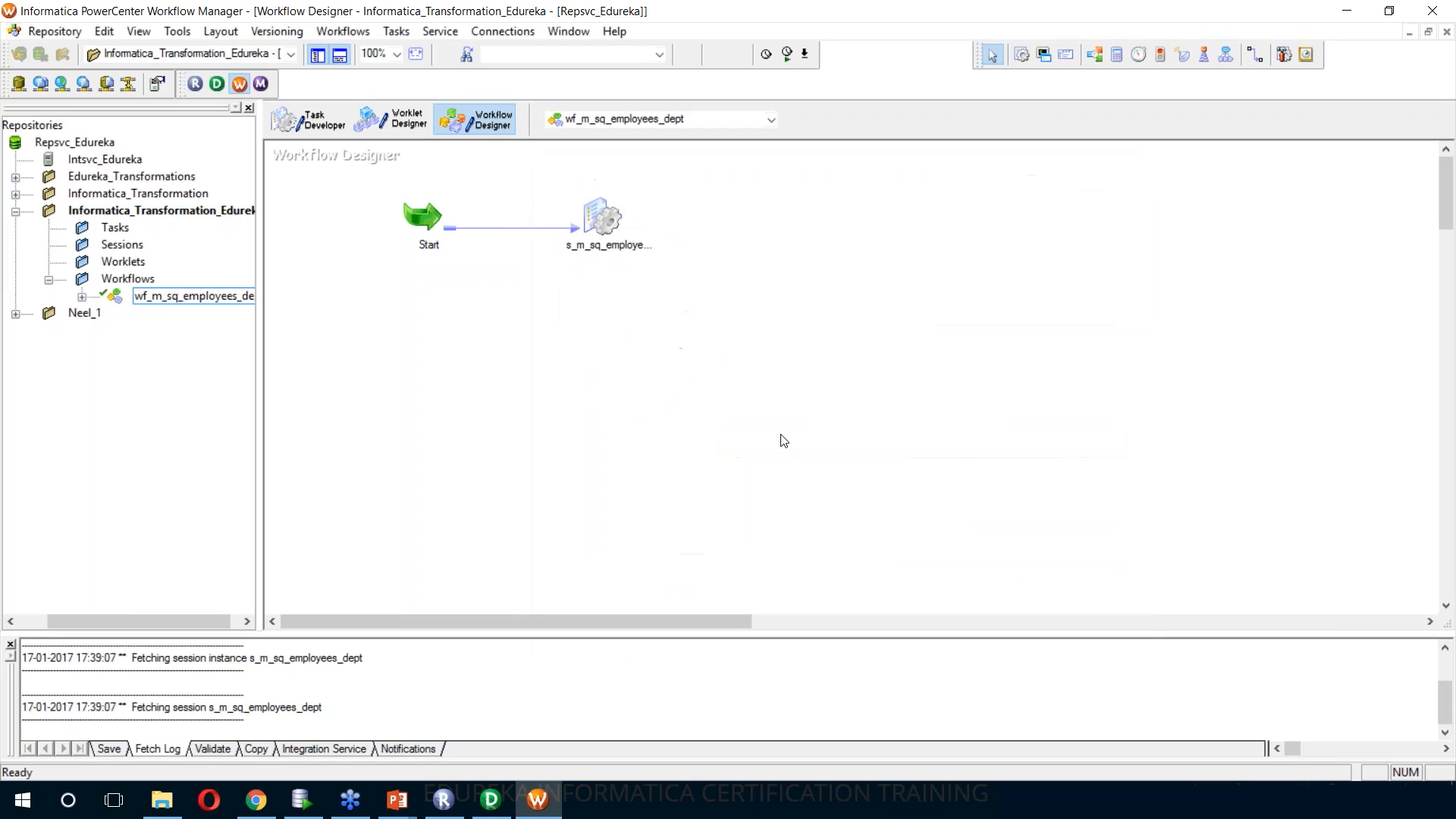
Save workflow wf_m_sq_employees_dept and start it
{"action": "key", "text": "ctrl+s"}
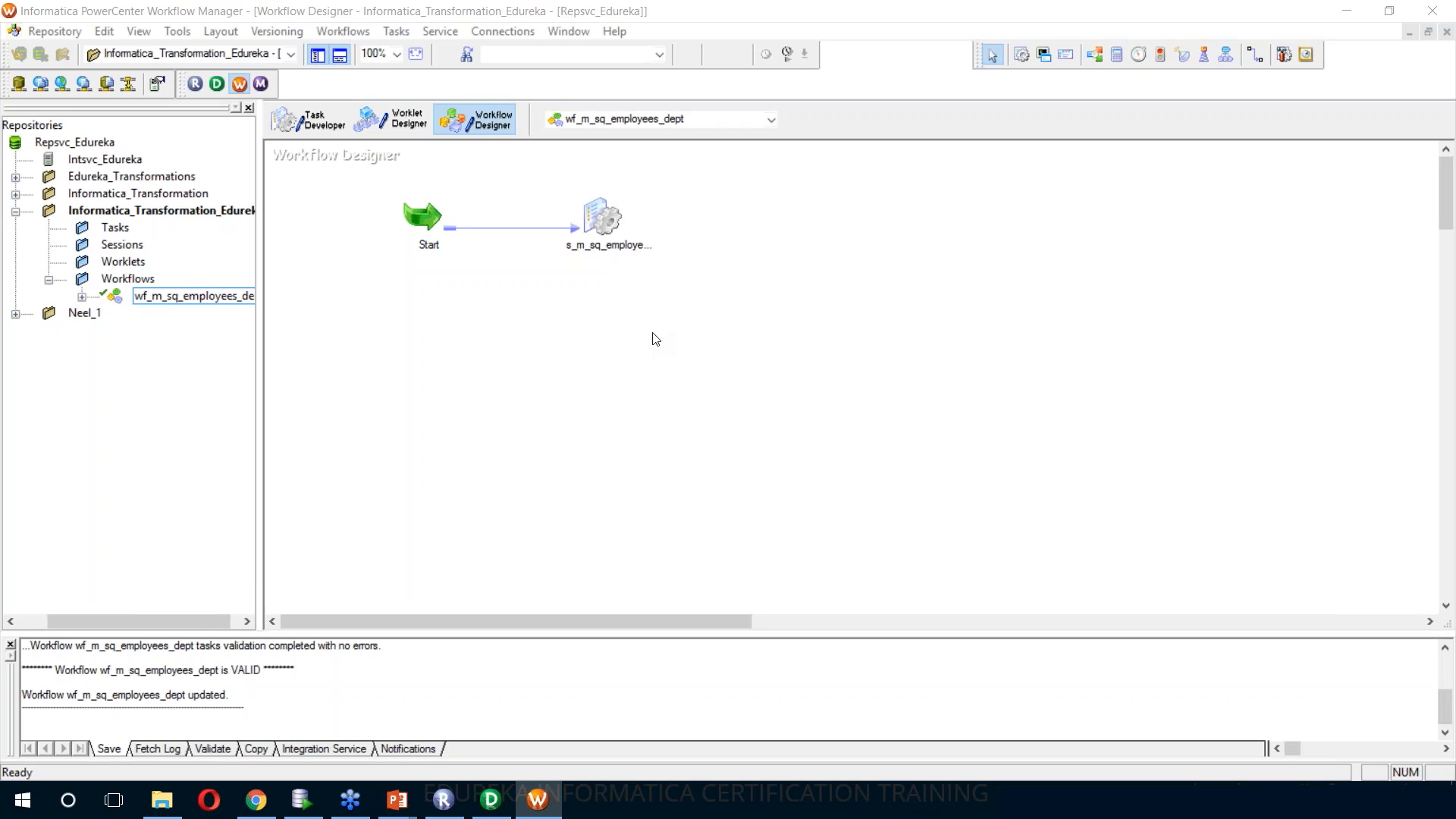
{"action": "left_click", "coordinate": [353, 35]}
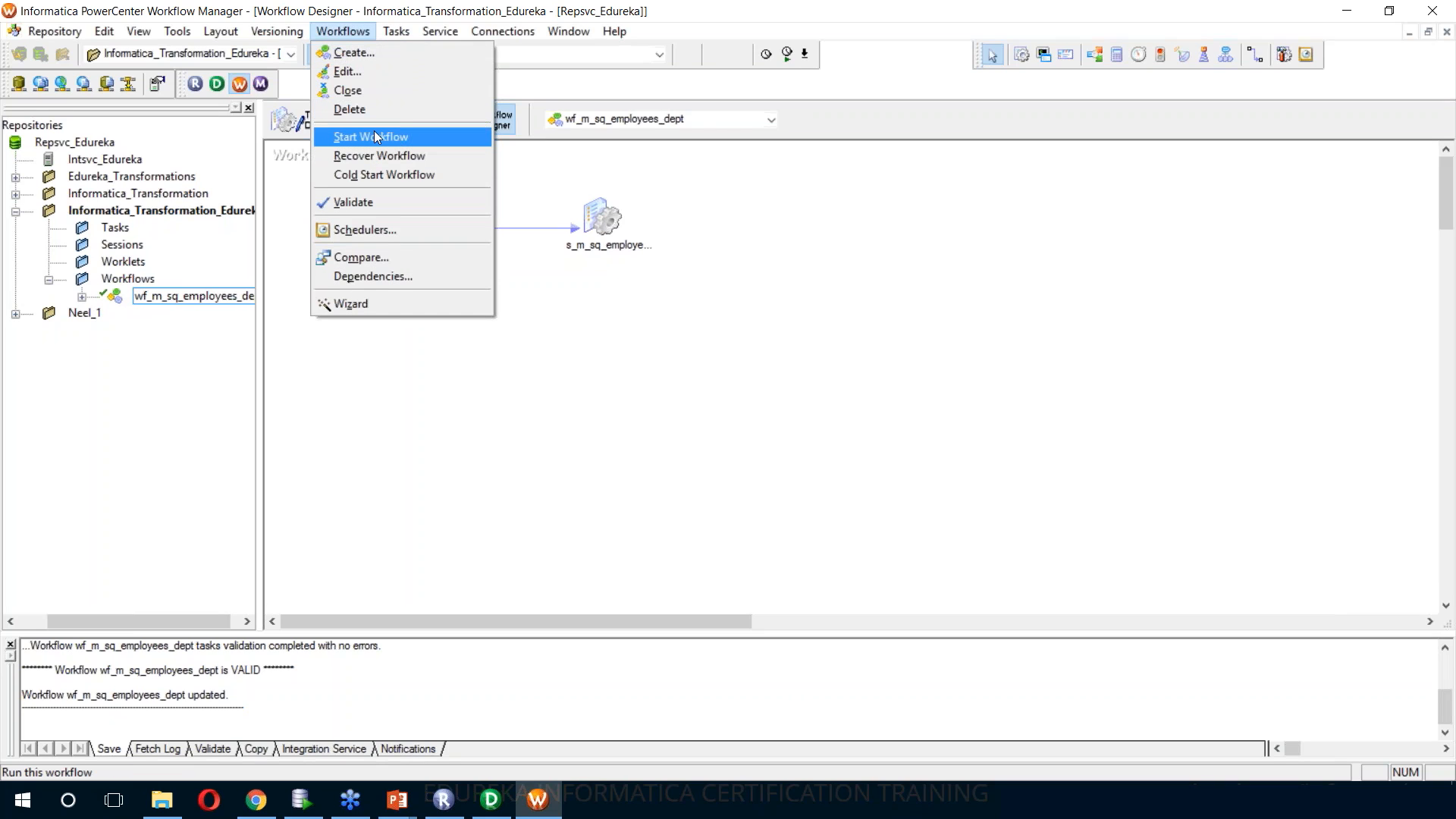
{"action": "right_click", "coordinate": [691, 192]}
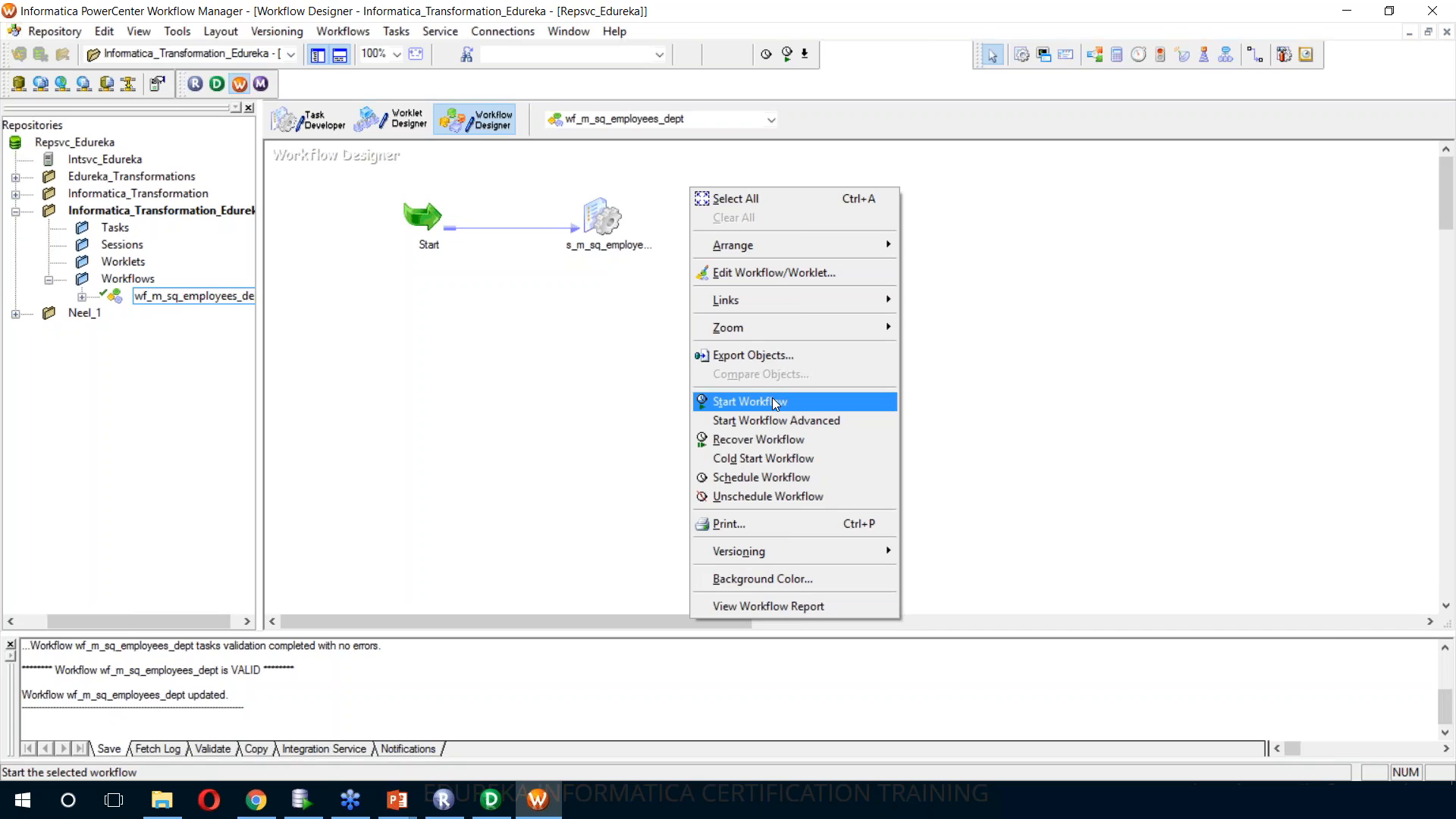
{"action": "left_click", "coordinate": [774, 403]}
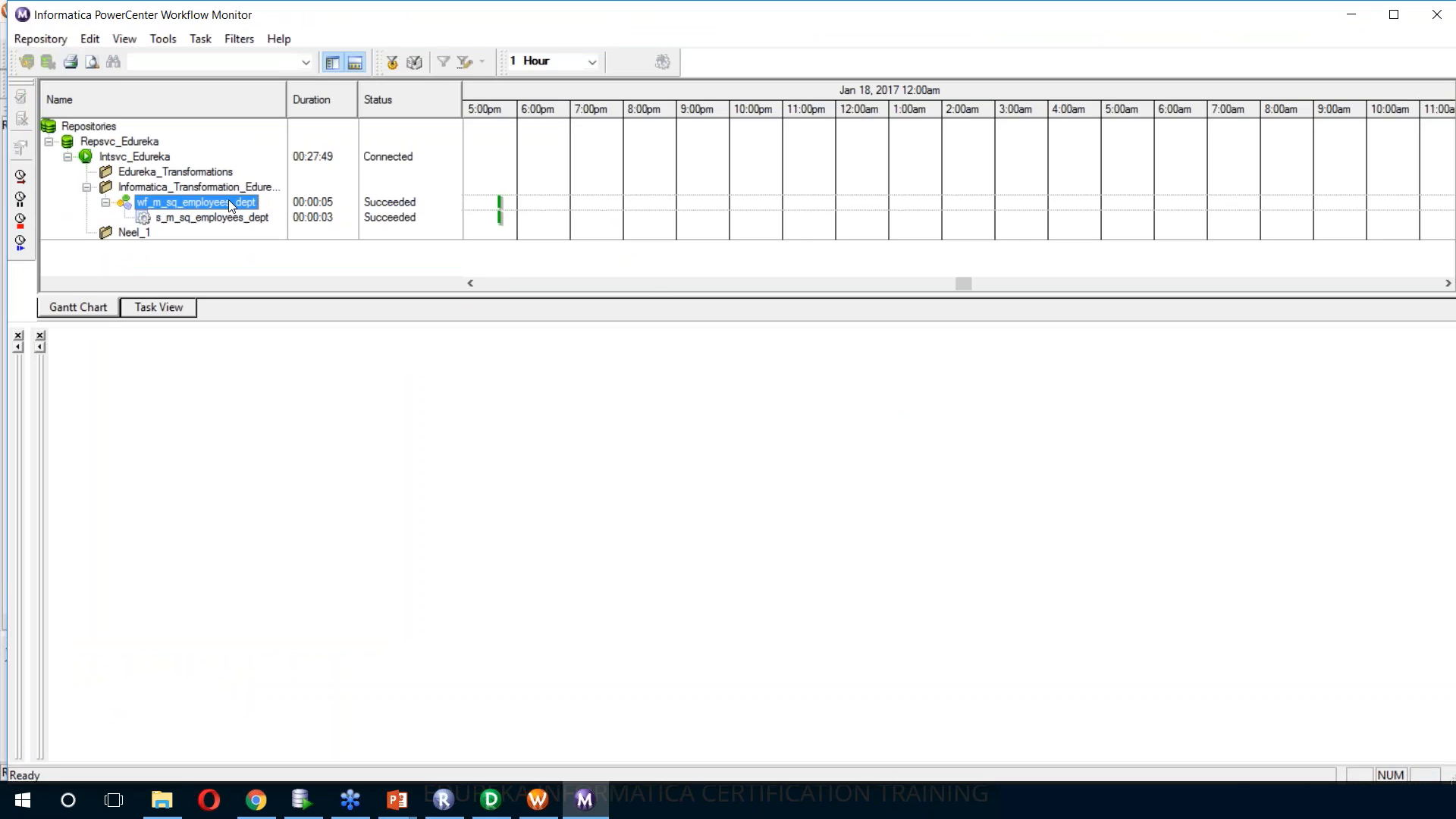
Examine the task details and source/target statistics of the s_m_sq_employees_dept session run in Workflow Monitor
{"action": "left_click", "coordinate": [238, 220]}
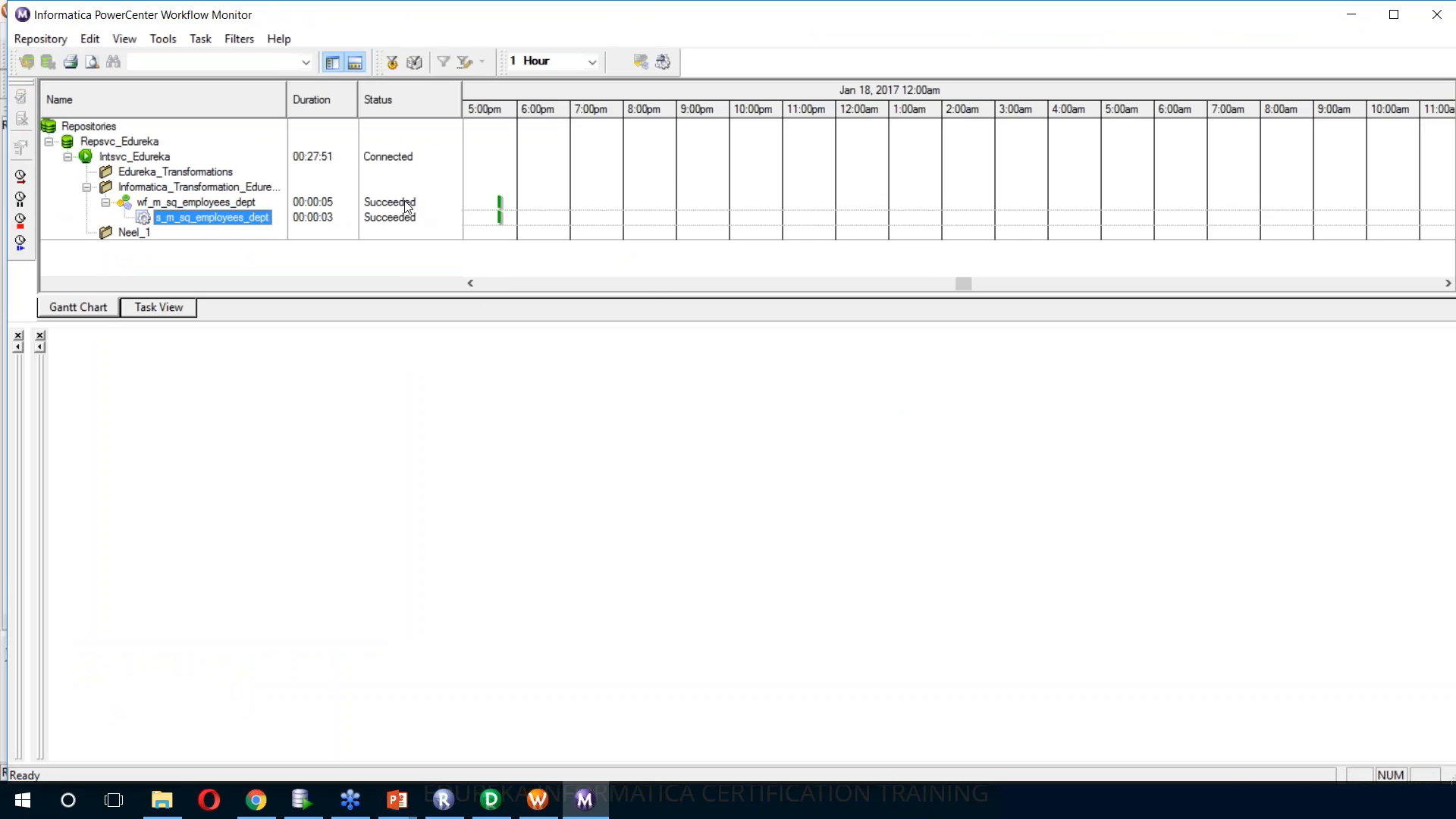
{"action": "left_click", "coordinate": [229, 217]}
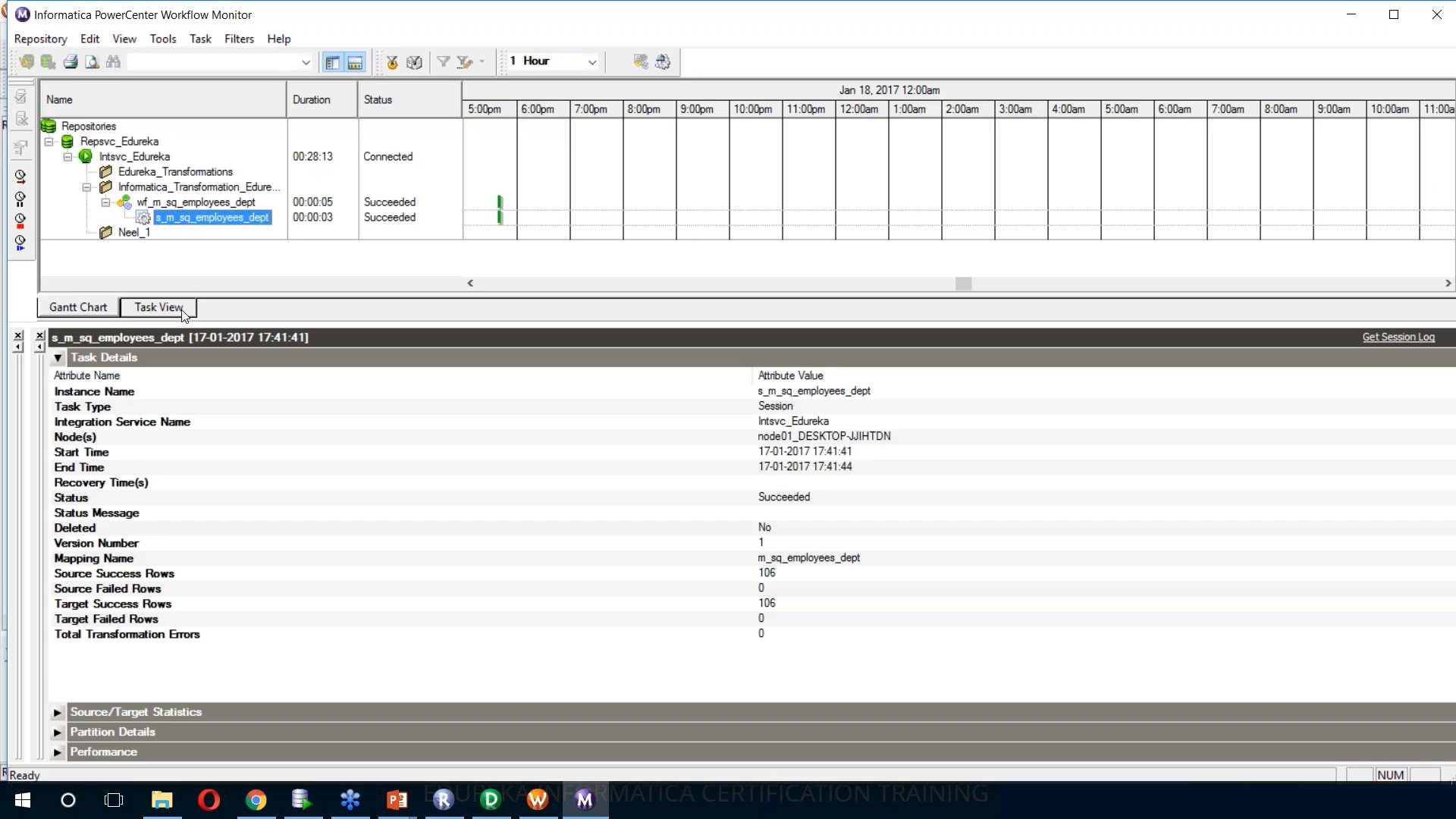
{"action": "left_click", "coordinate": [57, 713]}
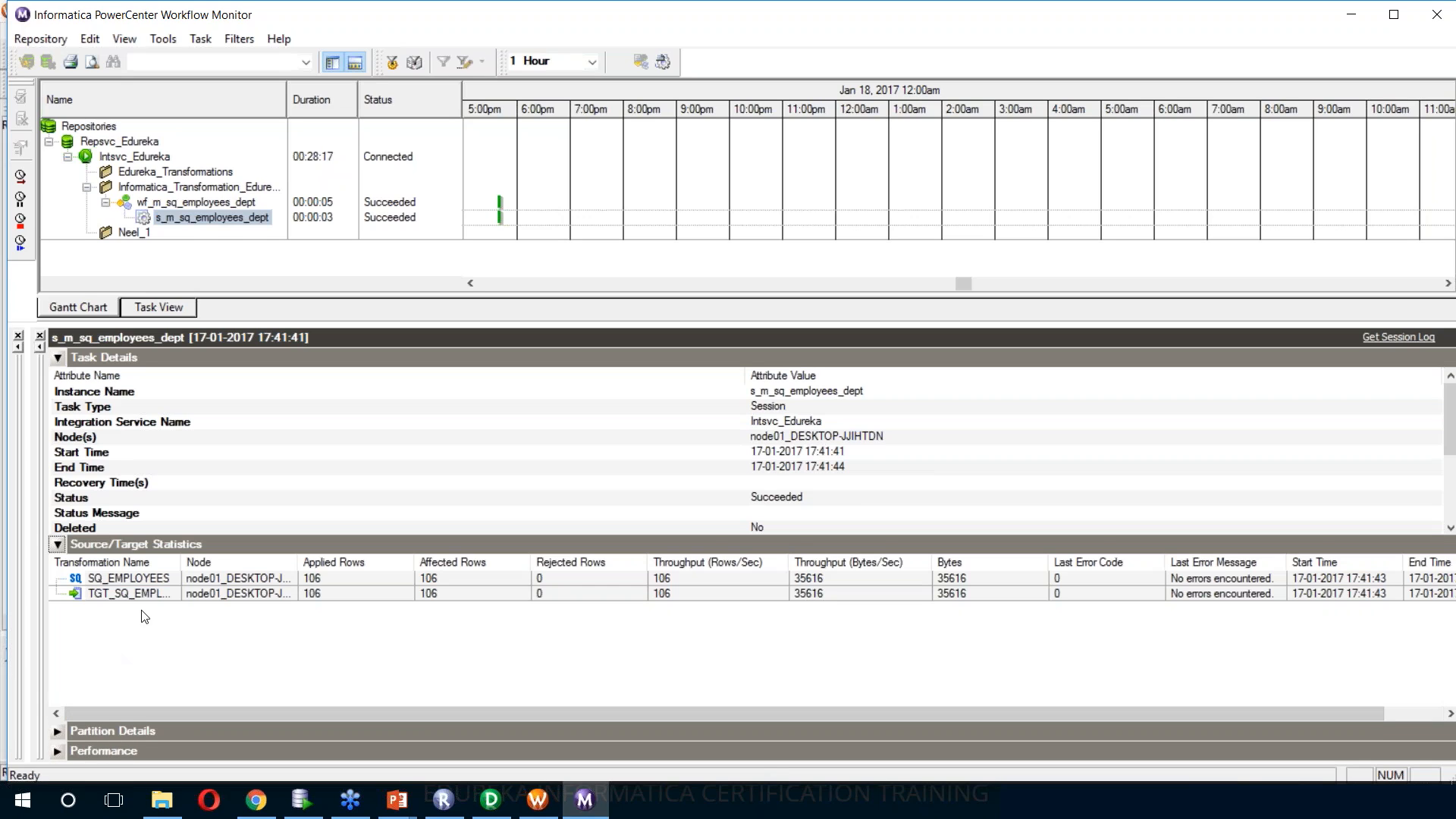
{"action": "double_click", "coordinate": [195, 582]}
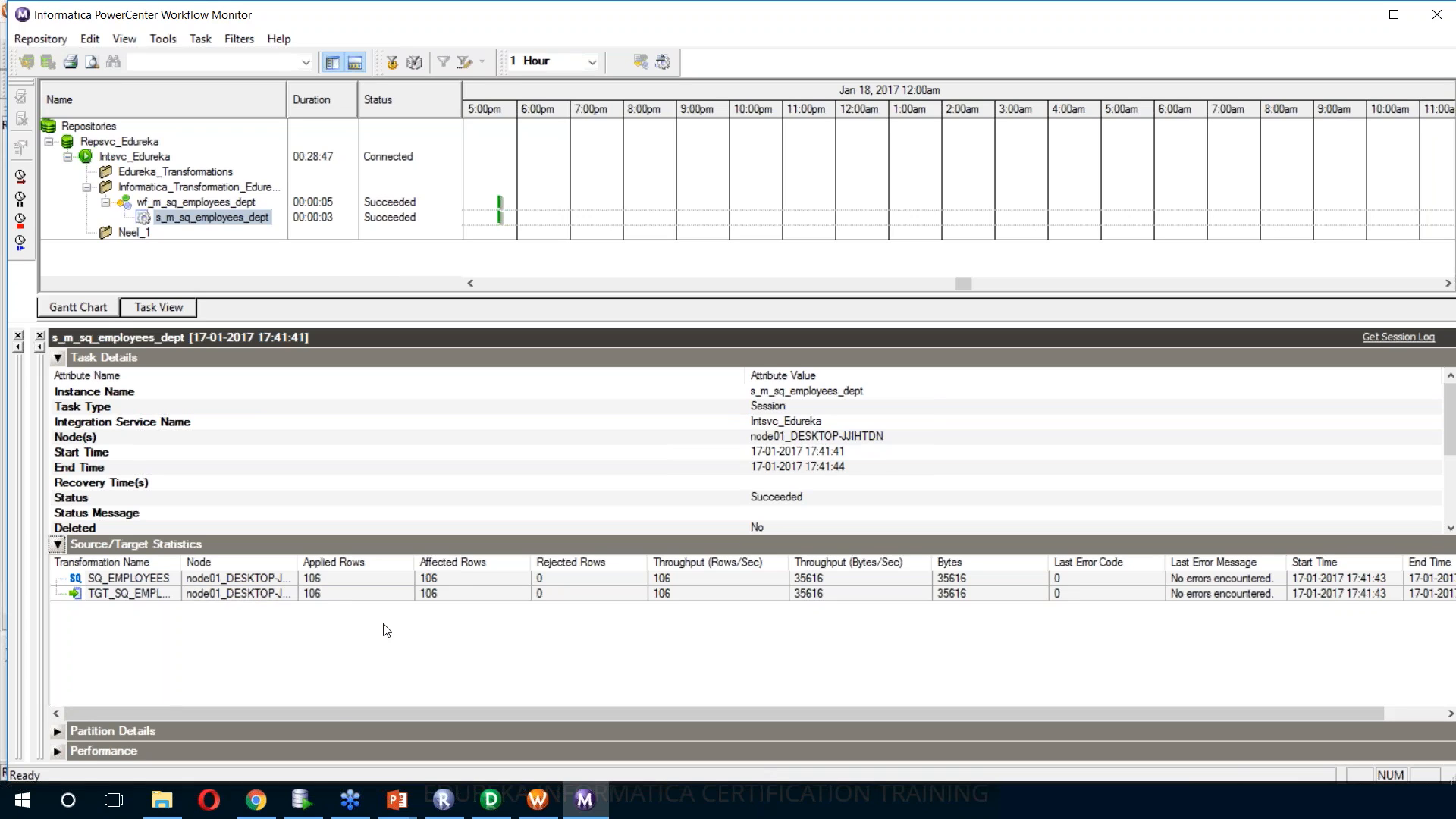
Switch to Oracle SQL Developer, connect to ORACLEXE_HR_TGT and run SELECT * FROM tgt_sq_employees to check its columns through LOCATION_ID
{"action": "left_click", "coordinate": [313, 800]}
{"action": "mouse_move", "coordinate": [312, 800]}
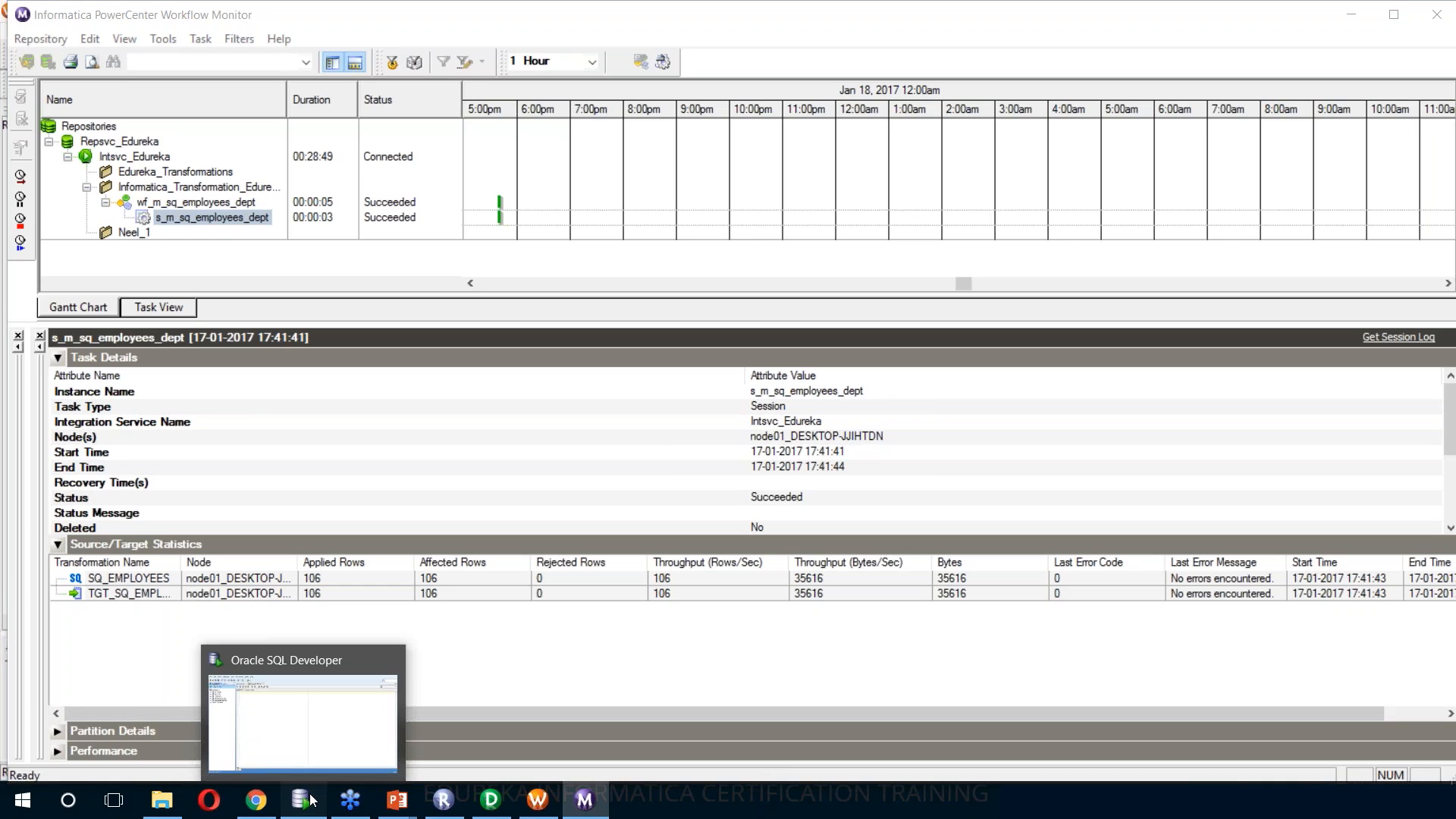
{"action": "left_click", "coordinate": [311, 800]}
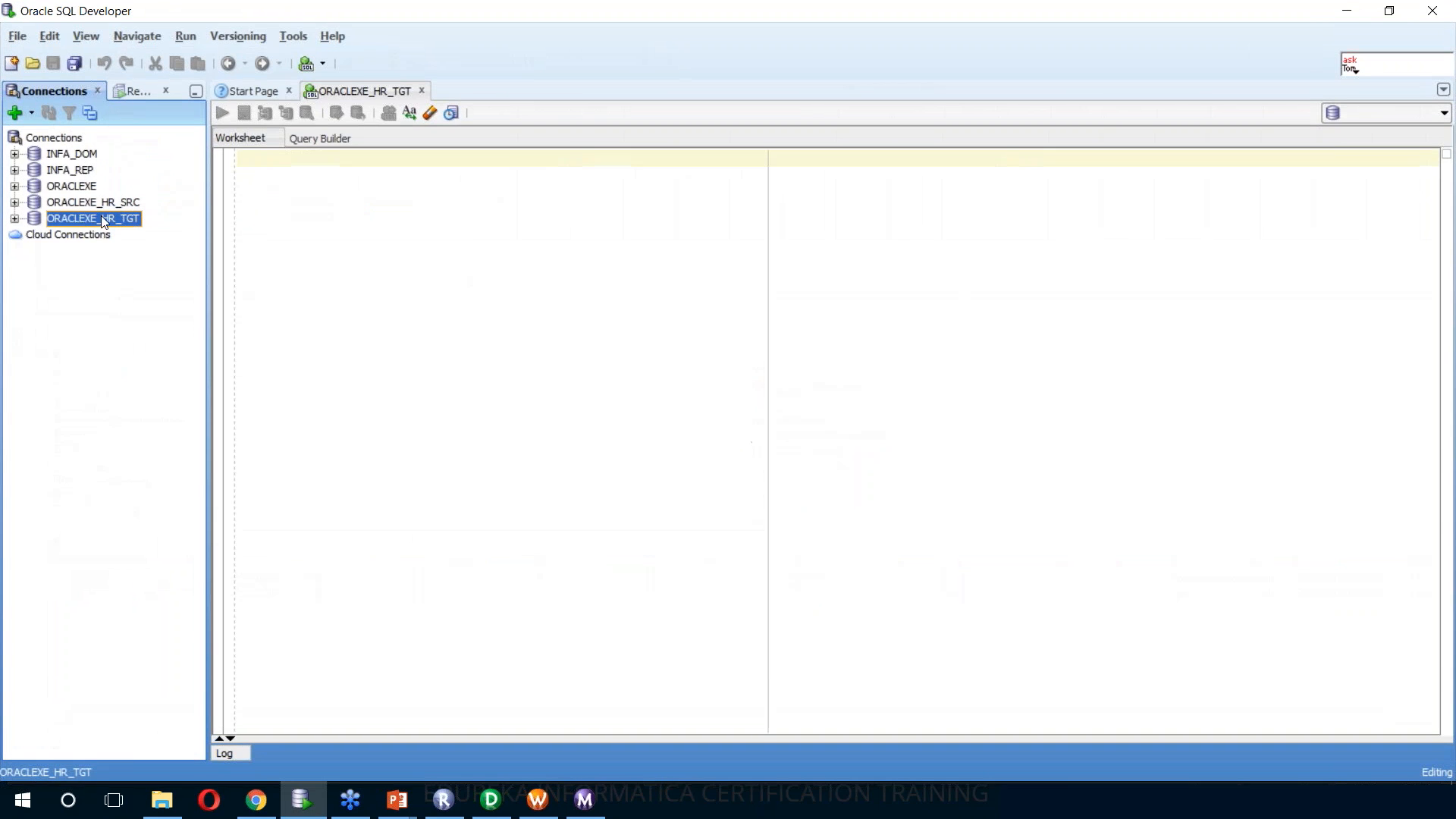
{"action": "left_click", "coordinate": [15, 218]}
{"action": "type", "text": "SELECT * FROM tgt_sq_employees"}
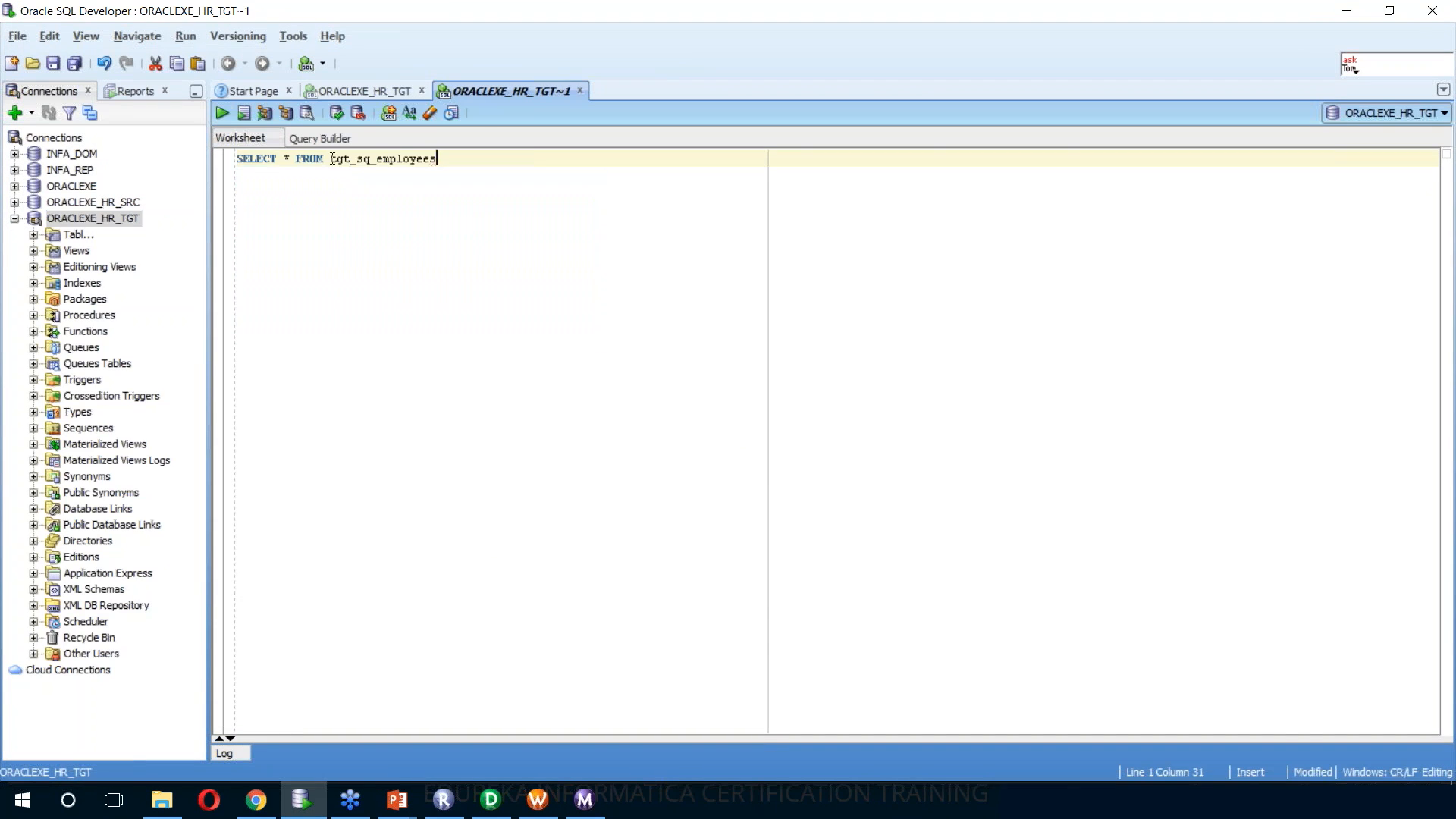
{"action": "key", "text": "ctrl+Return"}
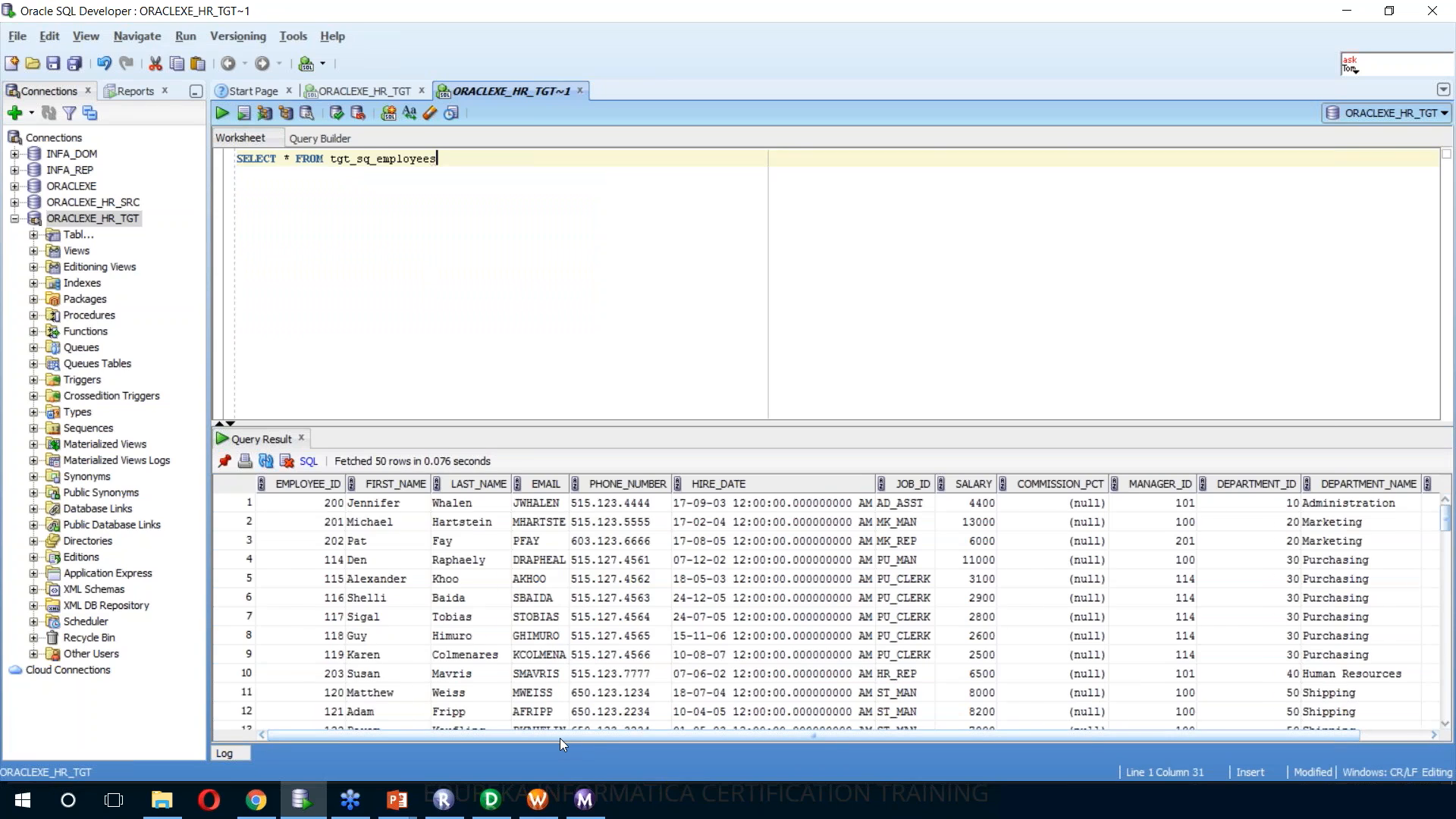
{"action": "left_click_drag", "start_coordinate": [560, 739], "coordinate": [721, 727]}
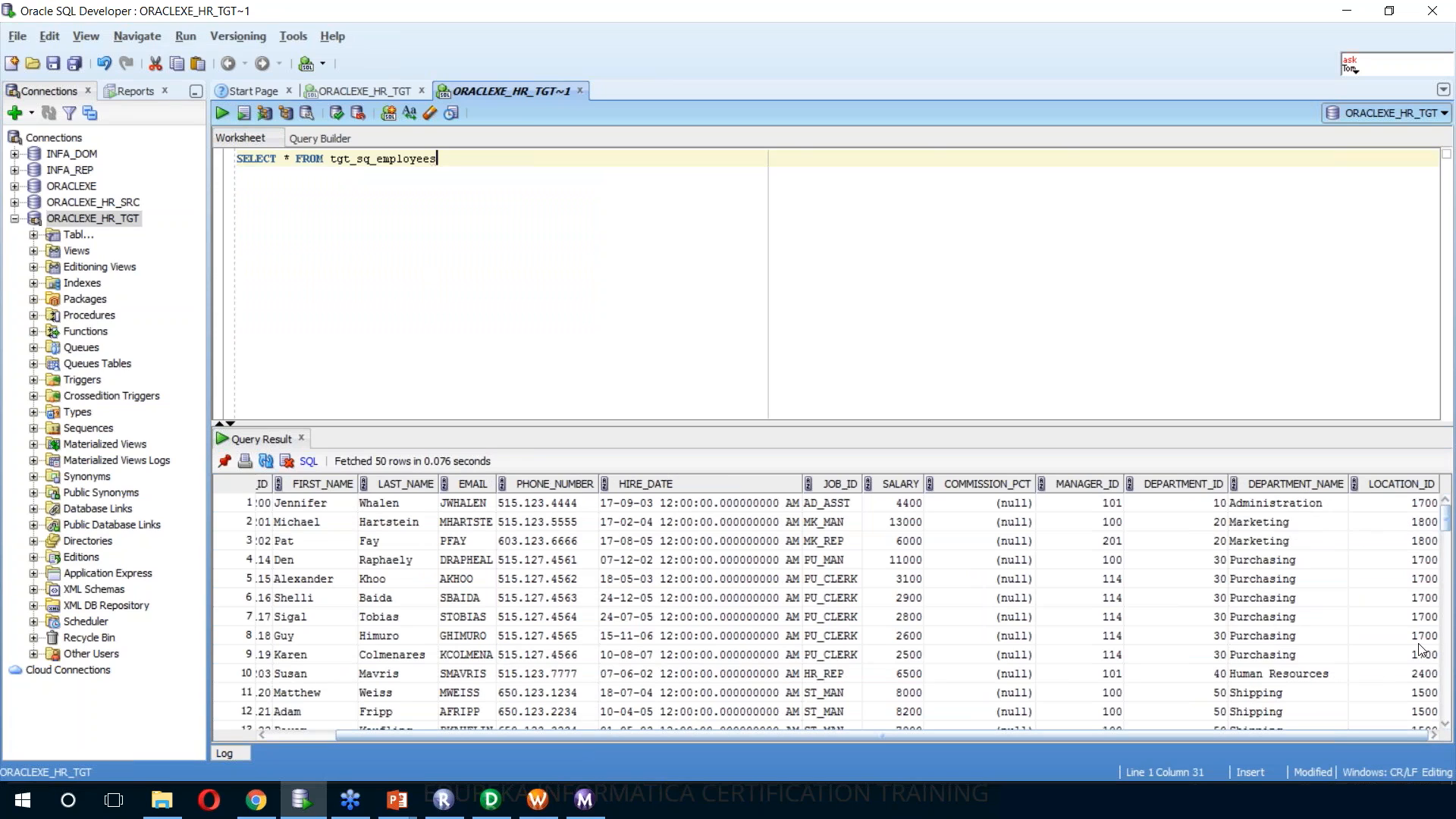
Connect to ORACLEXE_HR_SRC, run select * from employees, and compare its columns with the tgt_sq_employees query result
{"action": "double_click", "coordinate": [53, 202]}
{"action": "type", "text": "select * from employees"}
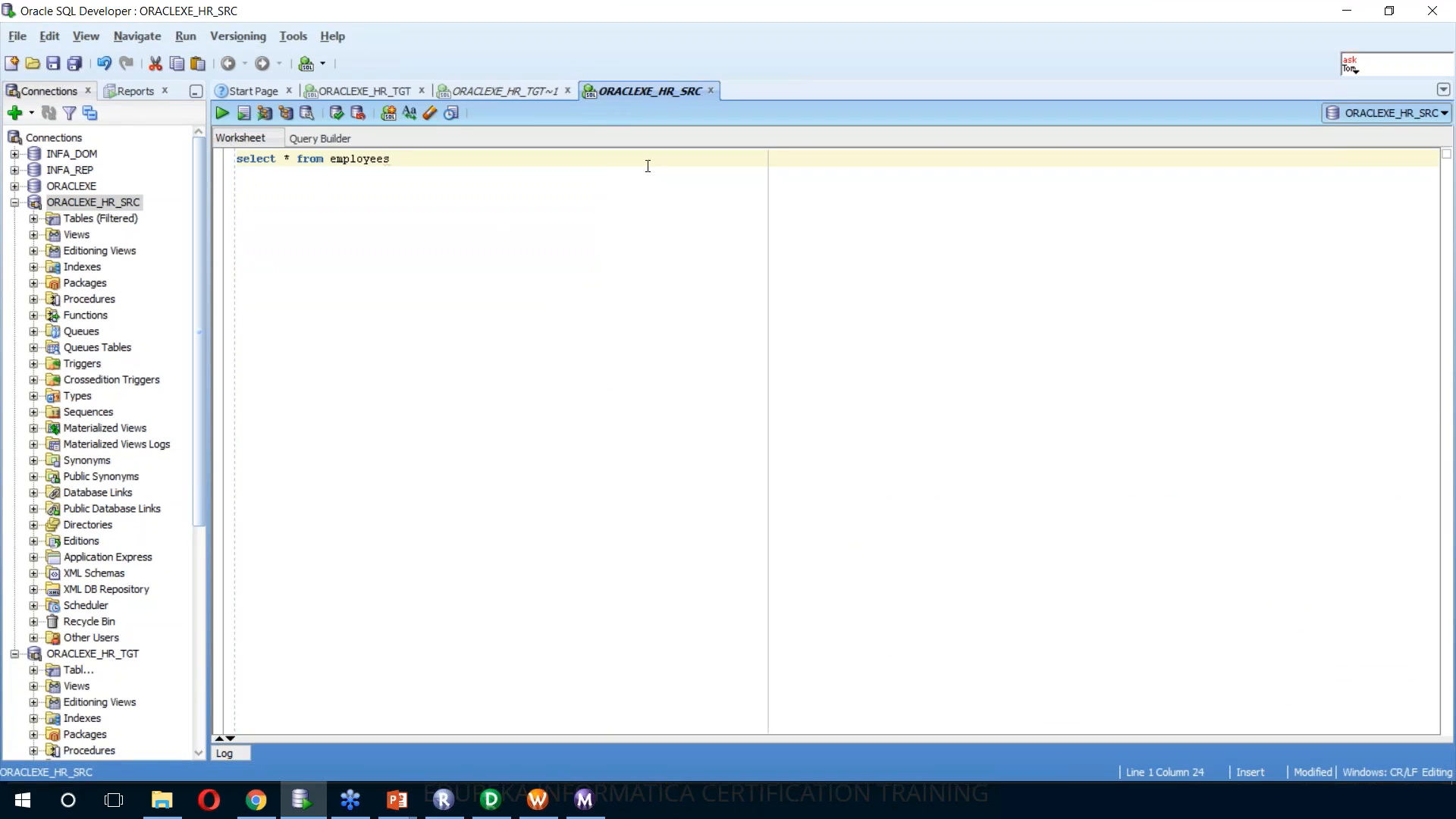
{"action": "key", "text": "ctrl+Return"}
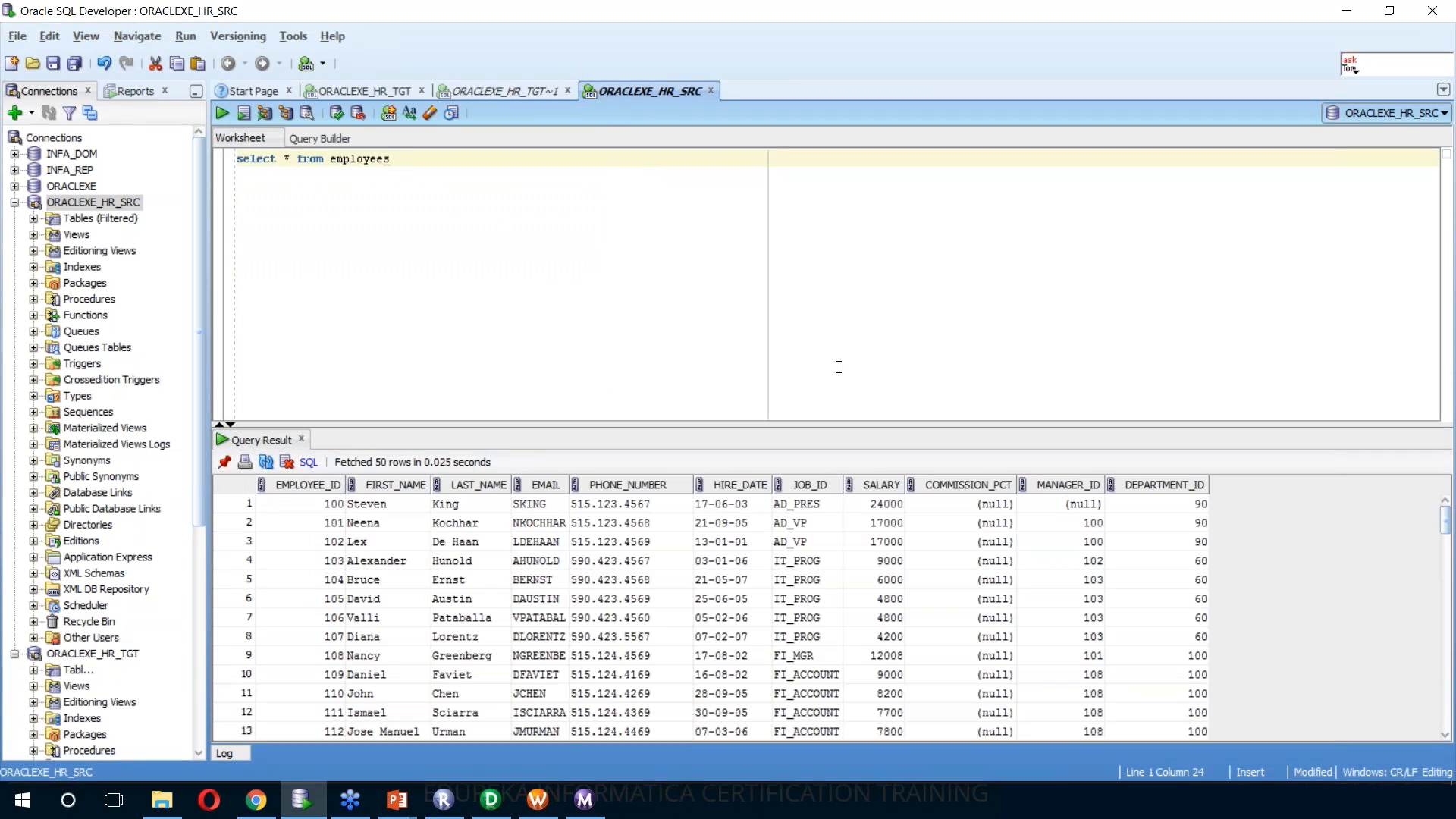
{"action": "left_click", "coordinate": [539, 88]}
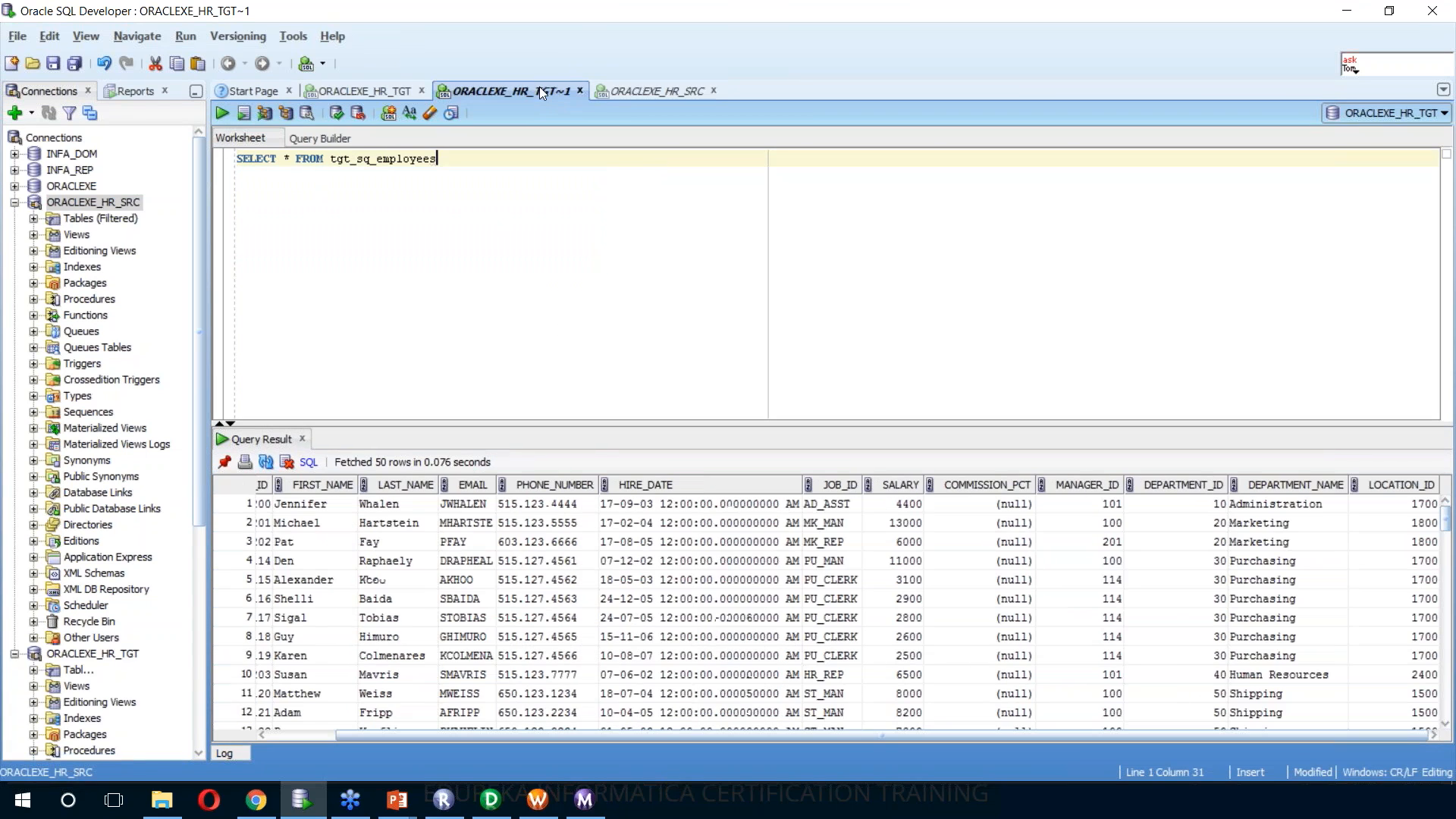
{"action": "left_click", "coordinate": [681, 88]}
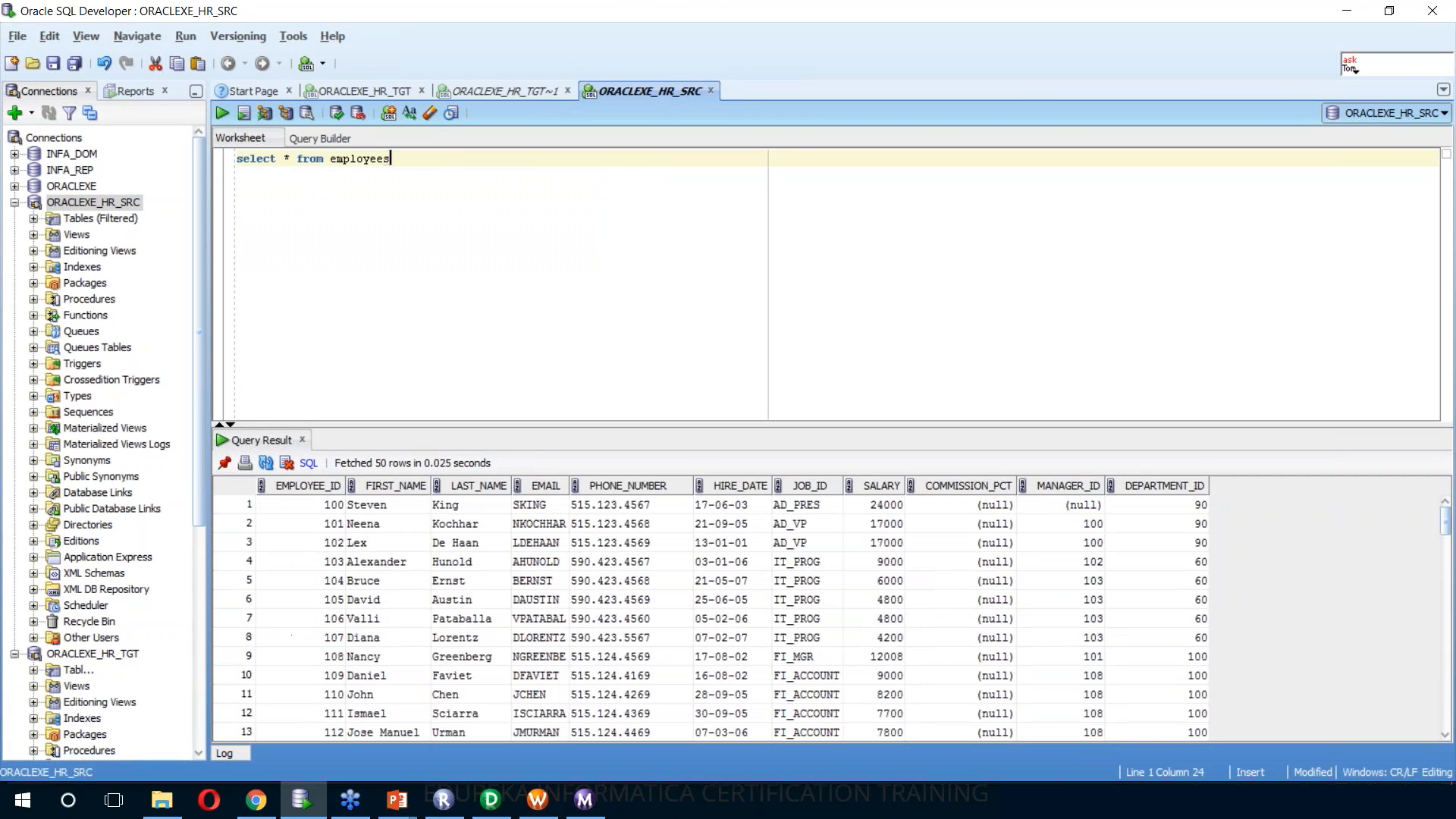
{"action": "left_click", "coordinate": [522, 89]}
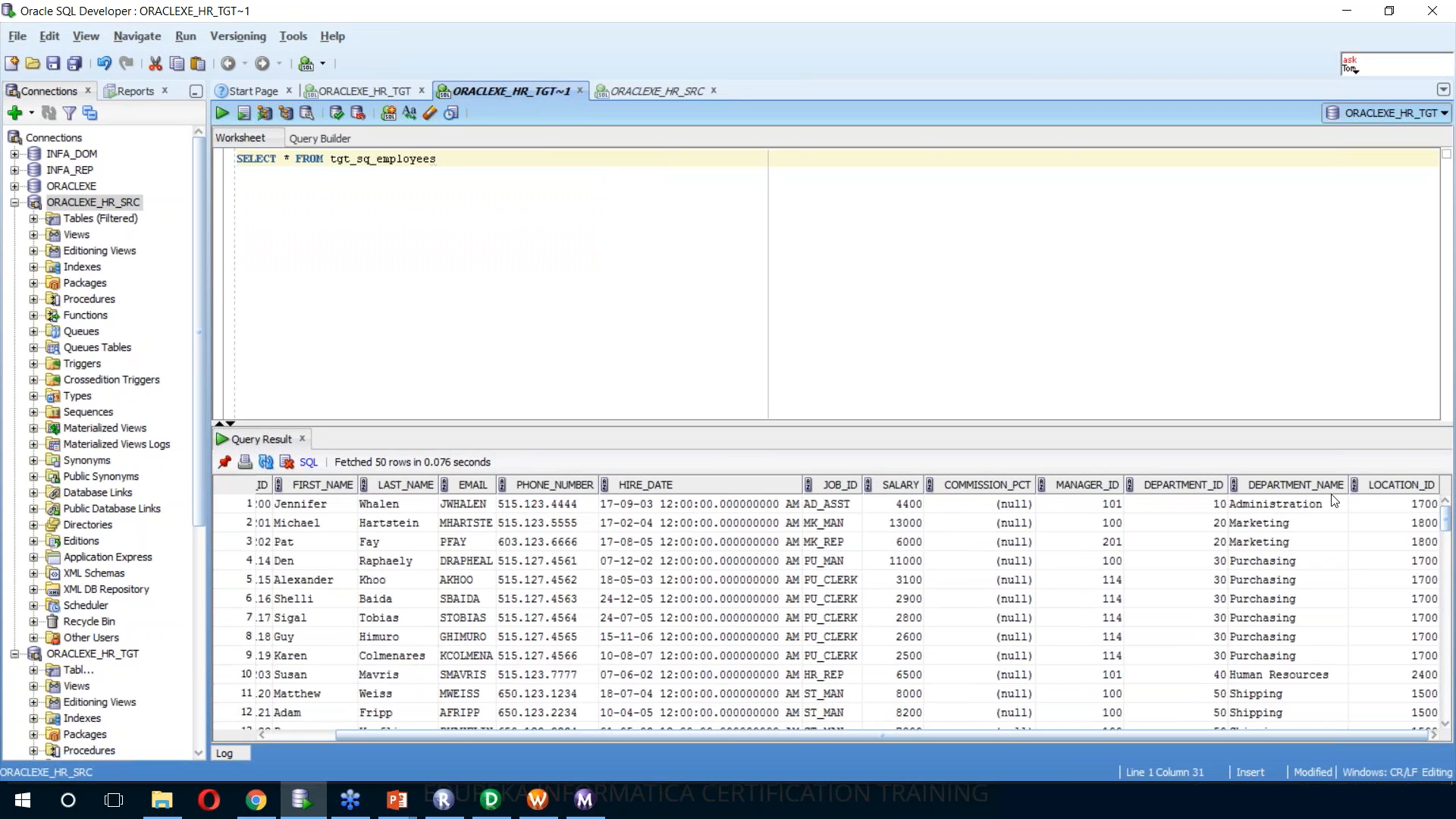
Minimize the SQL Developer, Workflow Monitor, Workflow Manager and Designer windows to return to Repository Manager
{"action": "left_click", "coordinate": [1347, 12]}
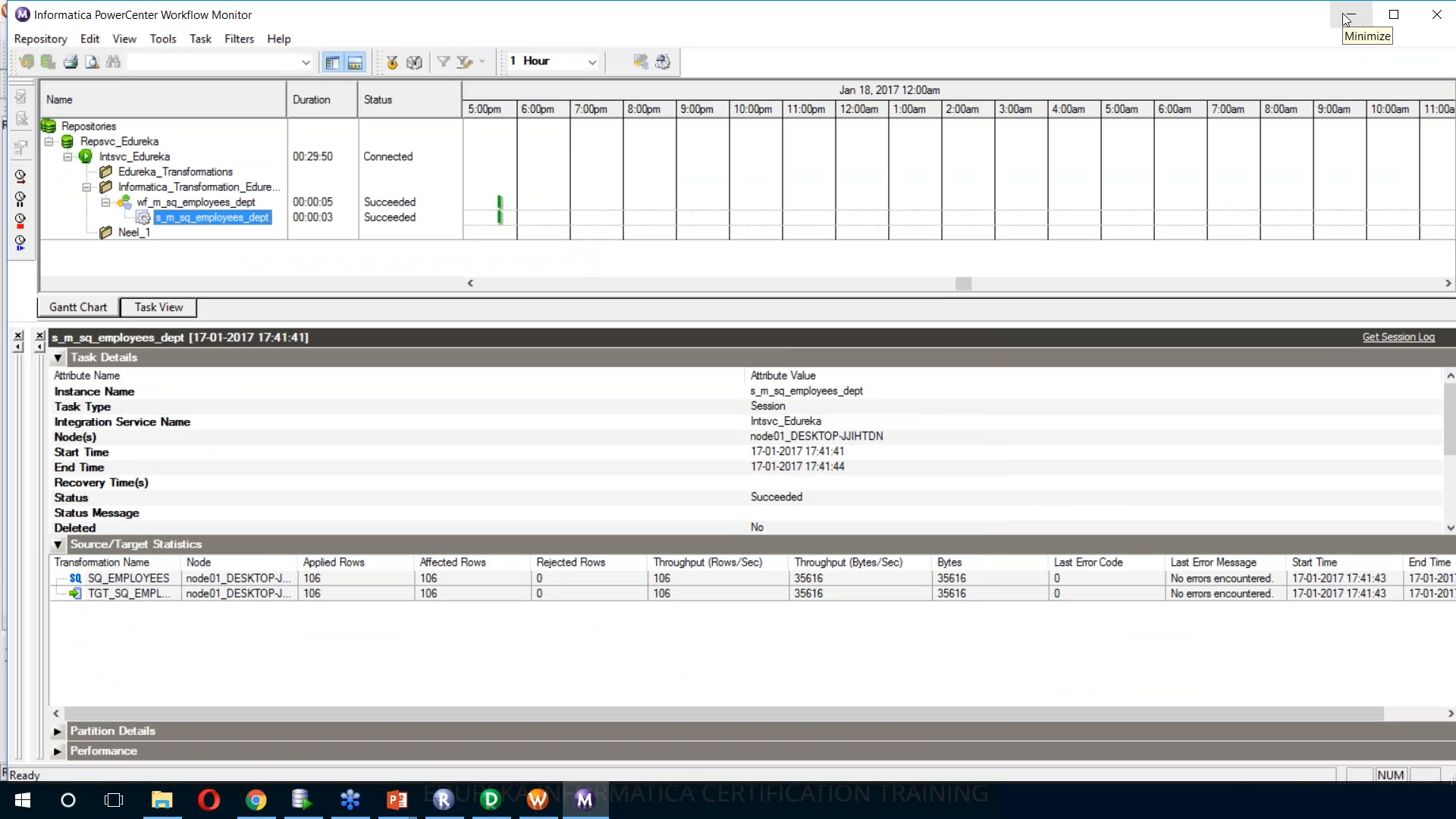
{"action": "left_click", "coordinate": [1347, 15]}
{"action": "left_click", "coordinate": [1345, 13]}
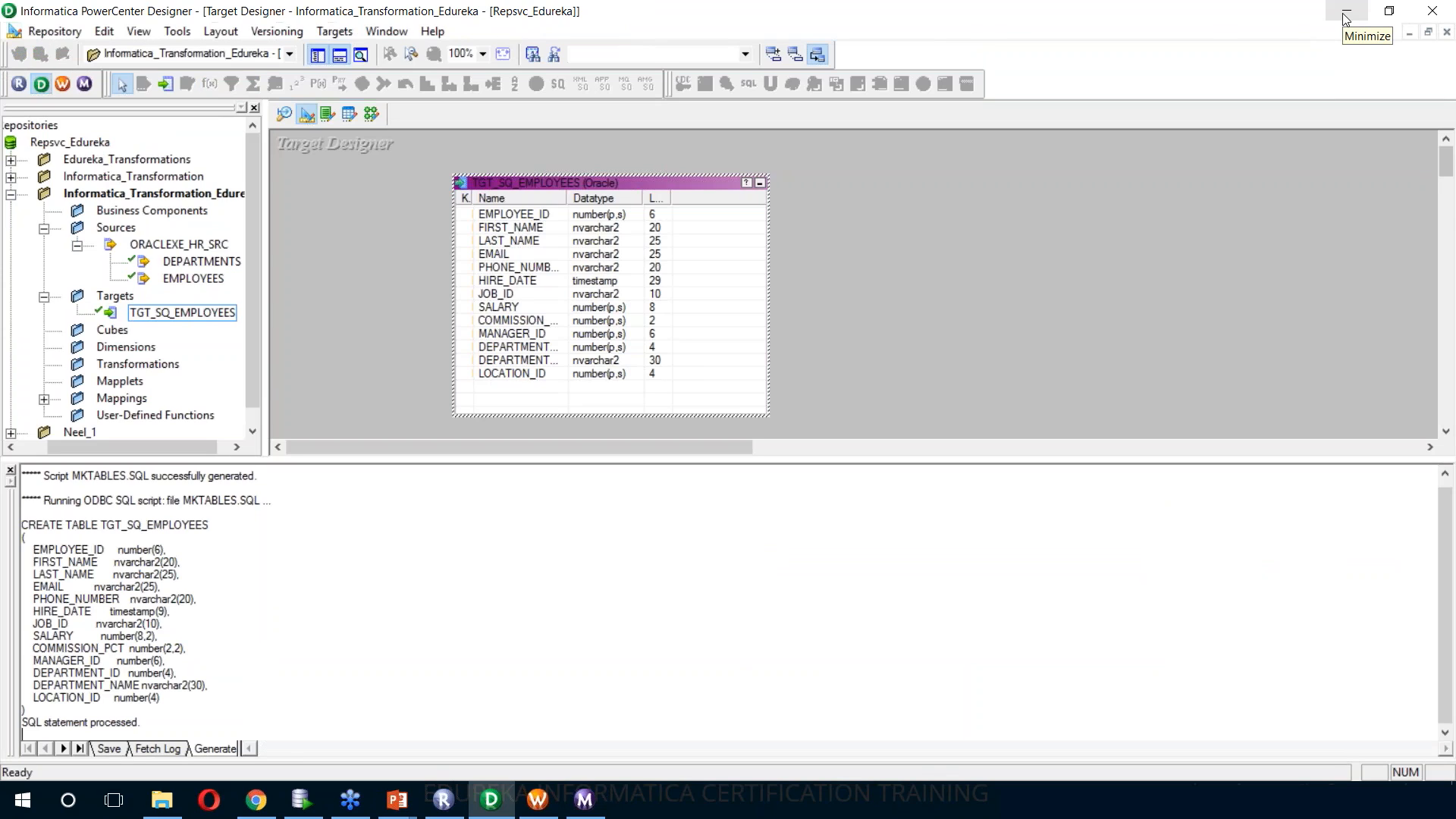
{"action": "left_click", "coordinate": [1346, 14]}
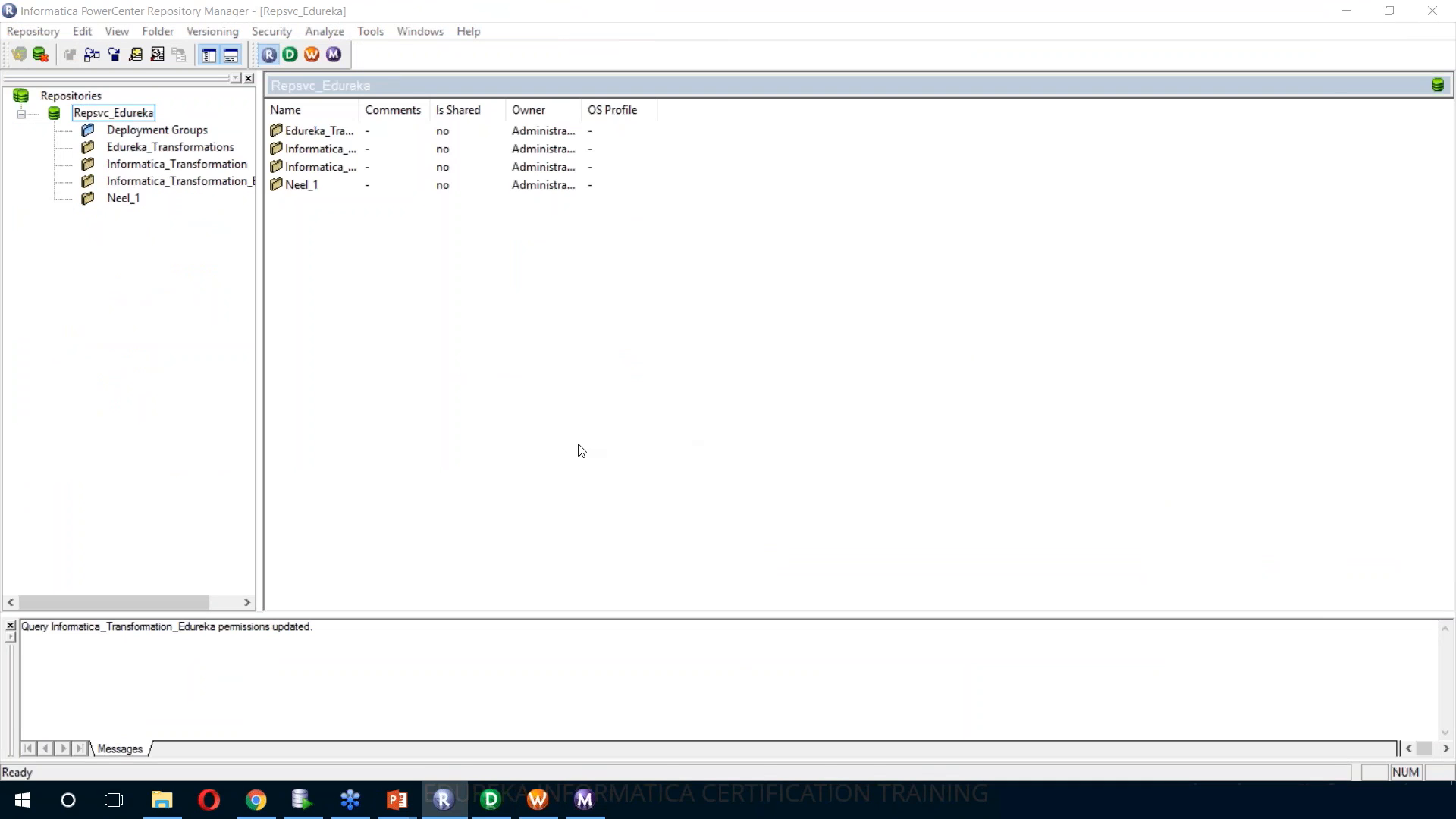
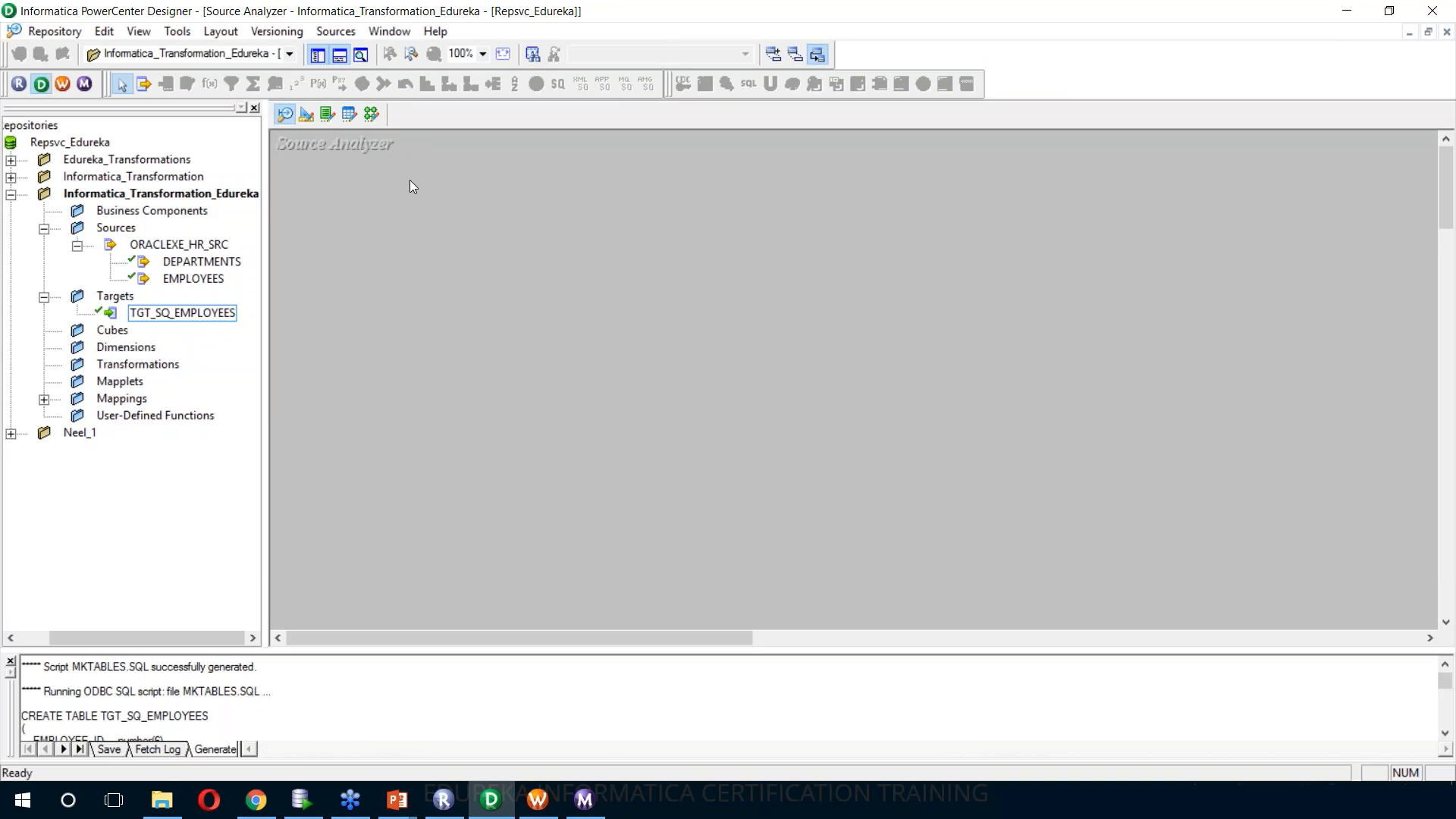
Import the PRODUCT table as a source from the ORACLEXE_HR_SRC database, using HR as username and owner
{"action": "left_click", "coordinate": [337, 34]}
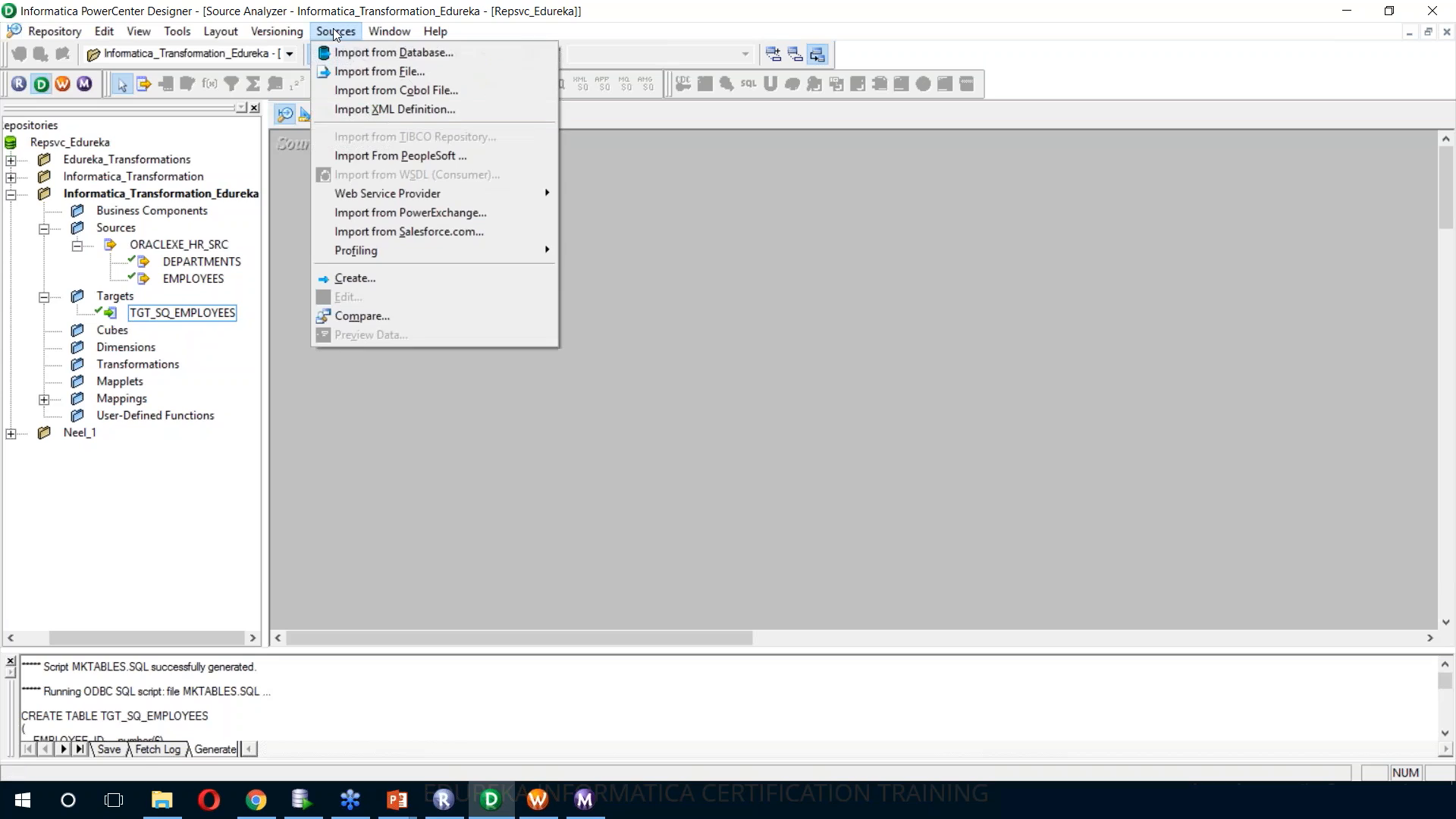
{"action": "left_click", "coordinate": [348, 53]}
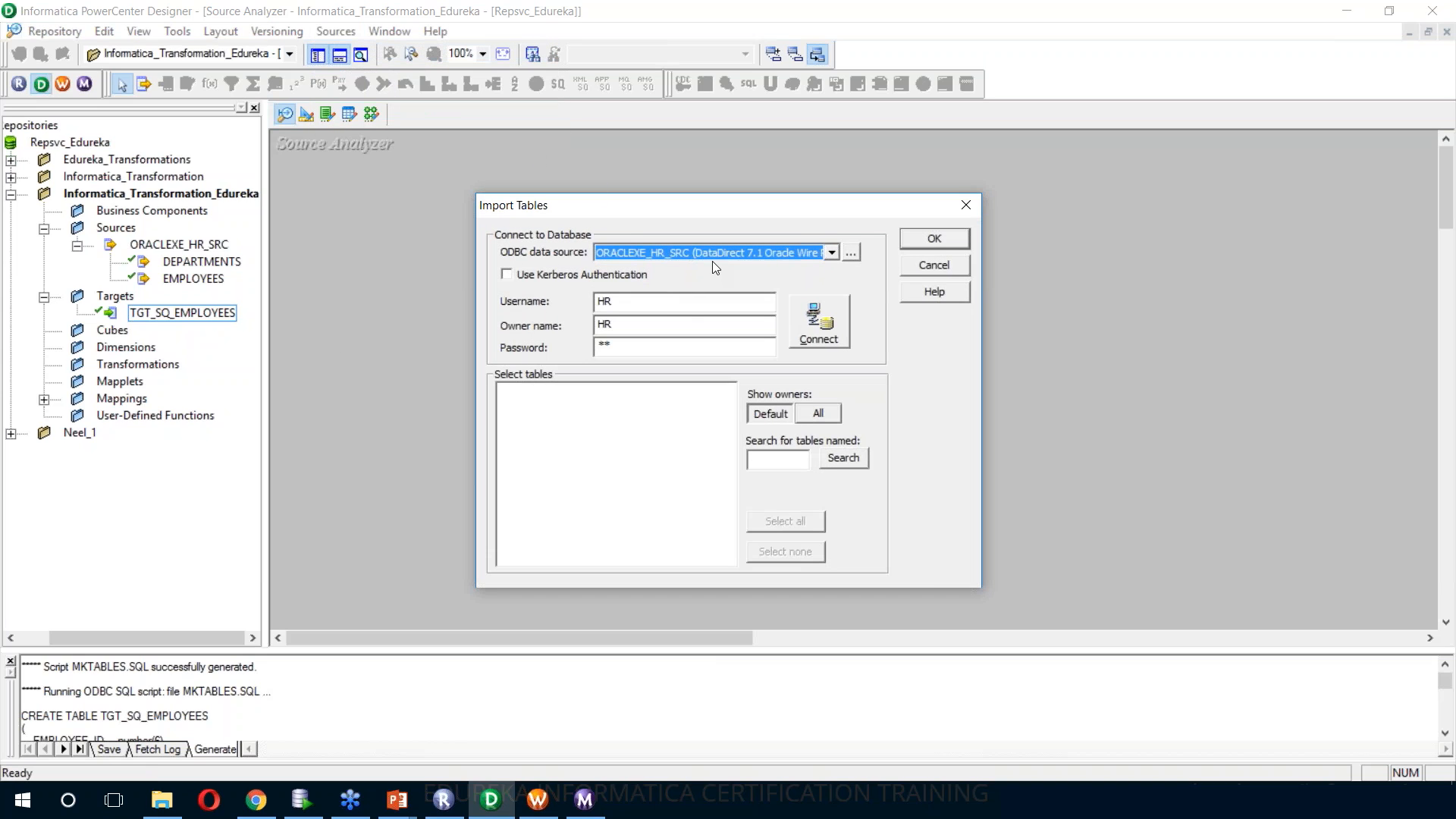
{"action": "left_click", "coordinate": [832, 343]}
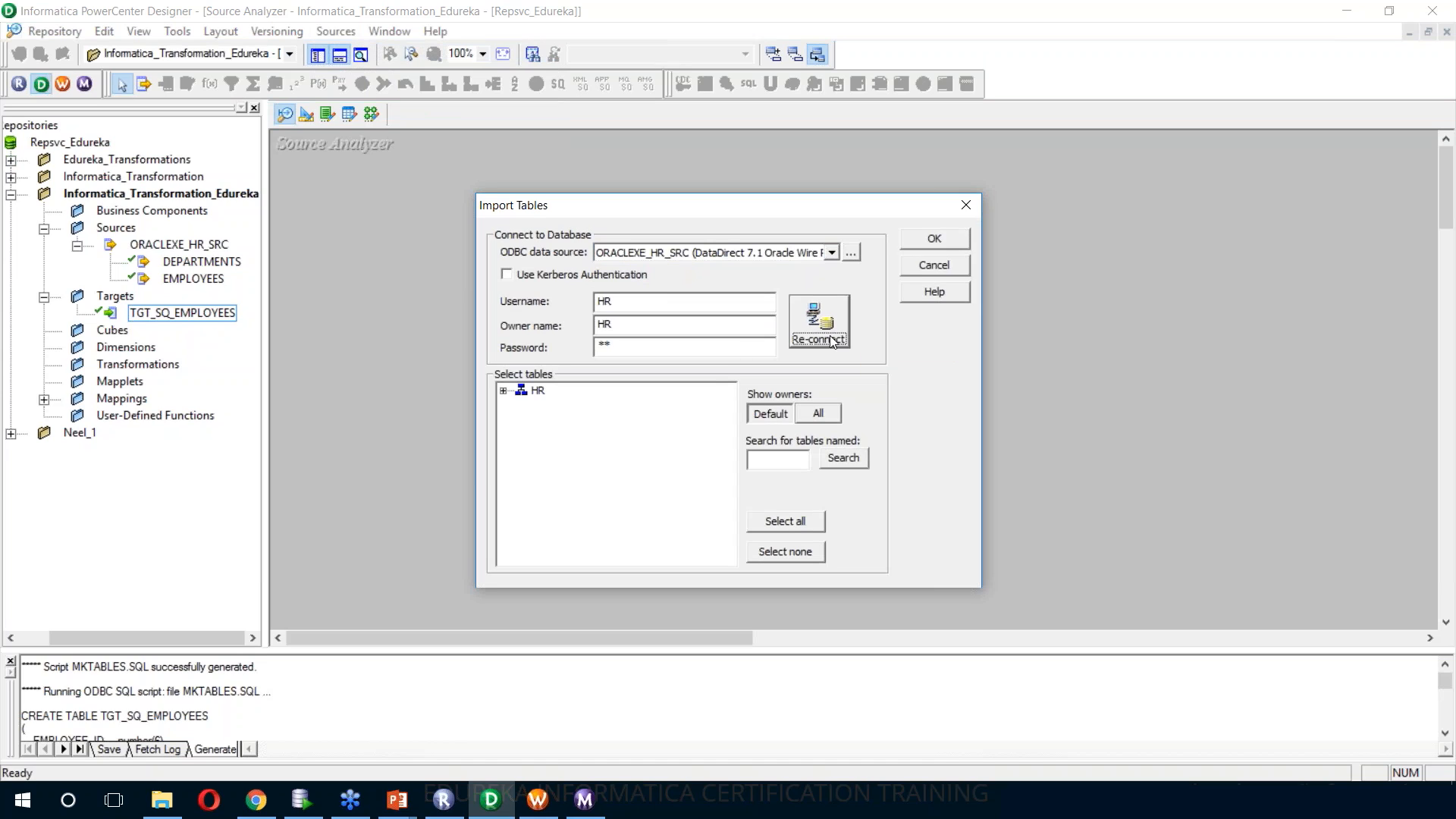
{"action": "left_click", "coordinate": [589, 512]}
{"action": "left_click", "coordinate": [960, 240]}
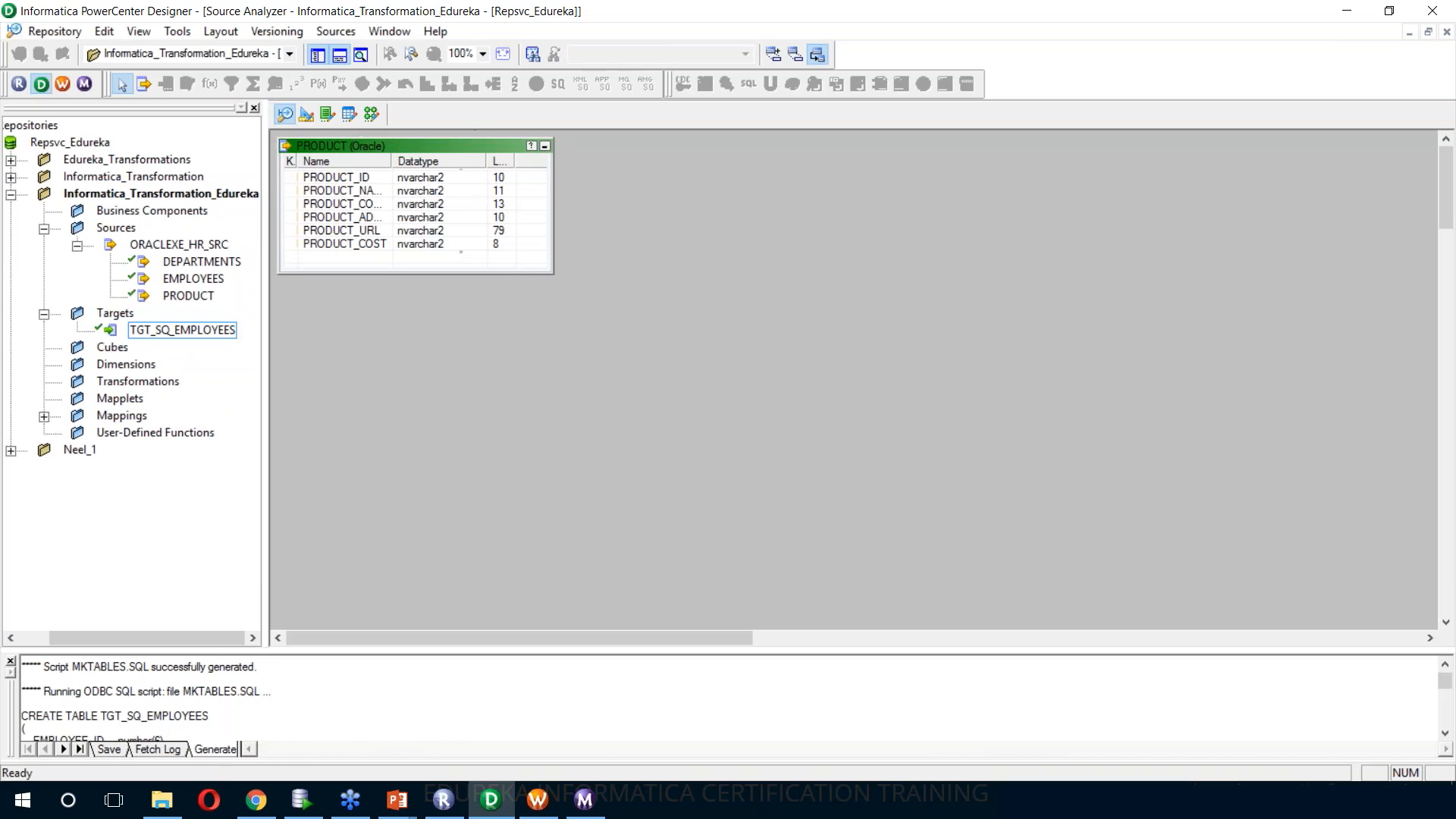
Start a flat file source import, and switch to File Explorer to inspect C:\Informatica\9.6.1\server\infa_shared\SrcFiles
{"action": "left_click", "coordinate": [344, 32]}
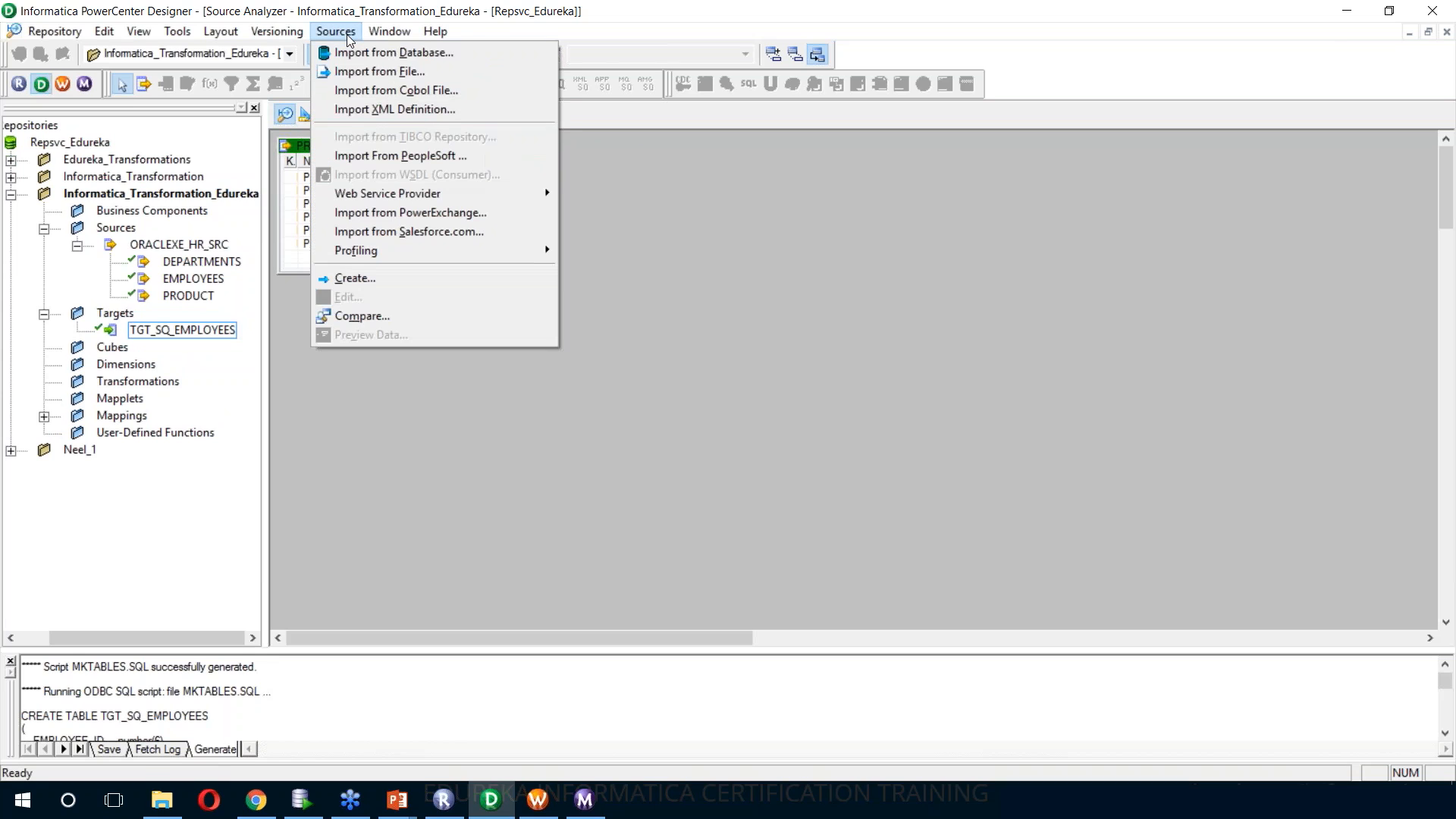
{"action": "left_click", "coordinate": [367, 71]}
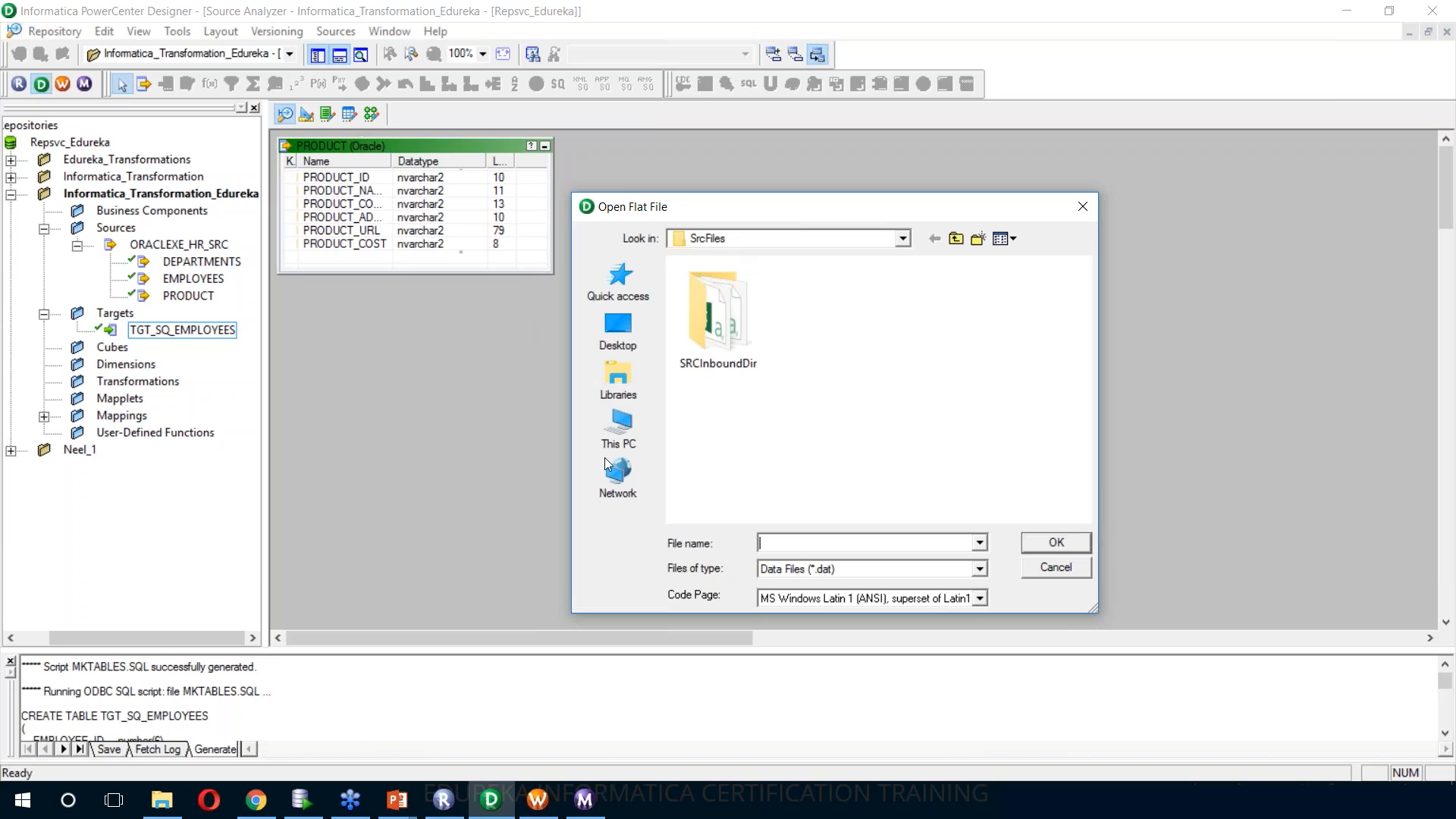
{"action": "left_click", "coordinate": [165, 802]}
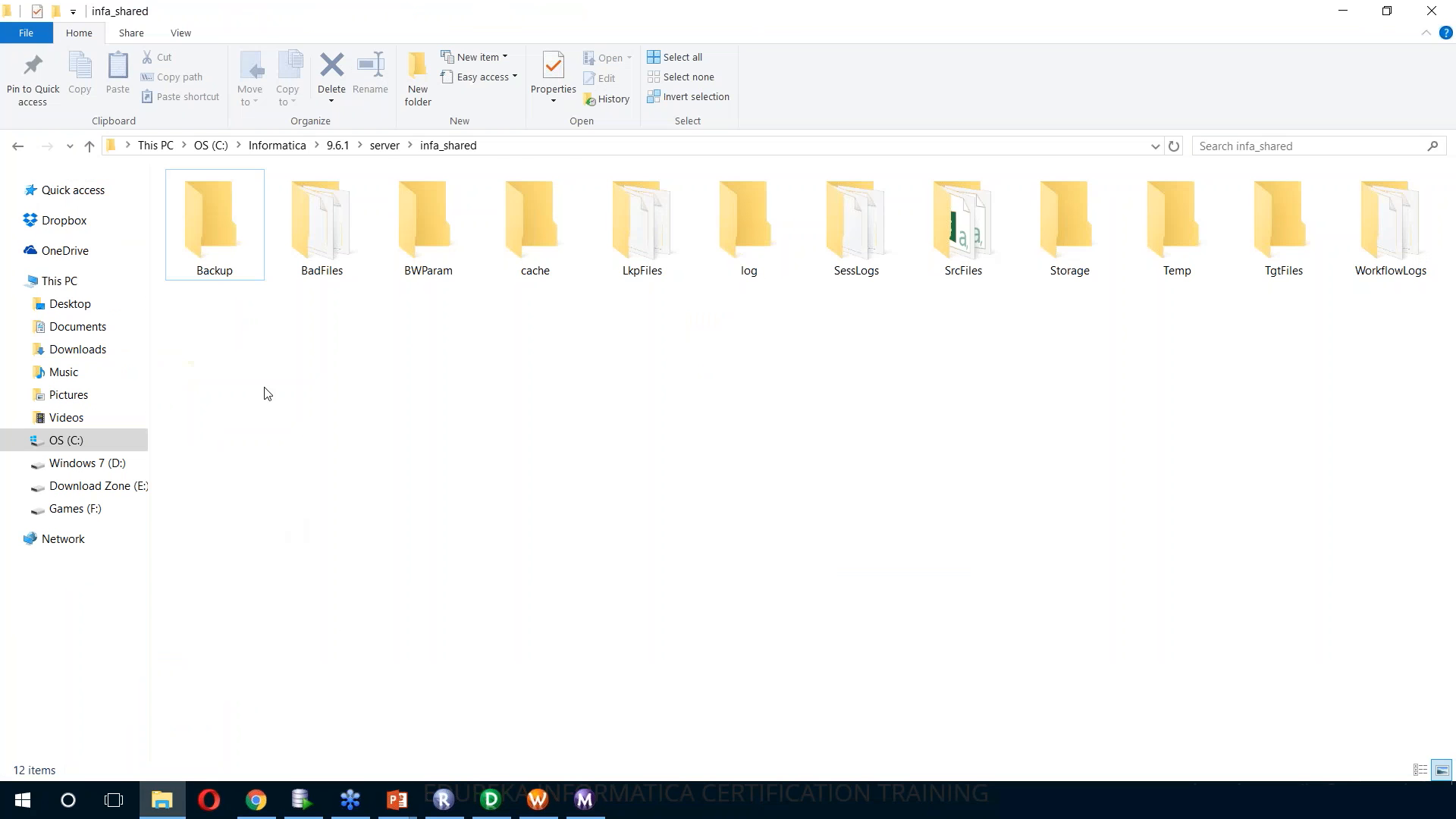
{"action": "left_click", "coordinate": [276, 145]}
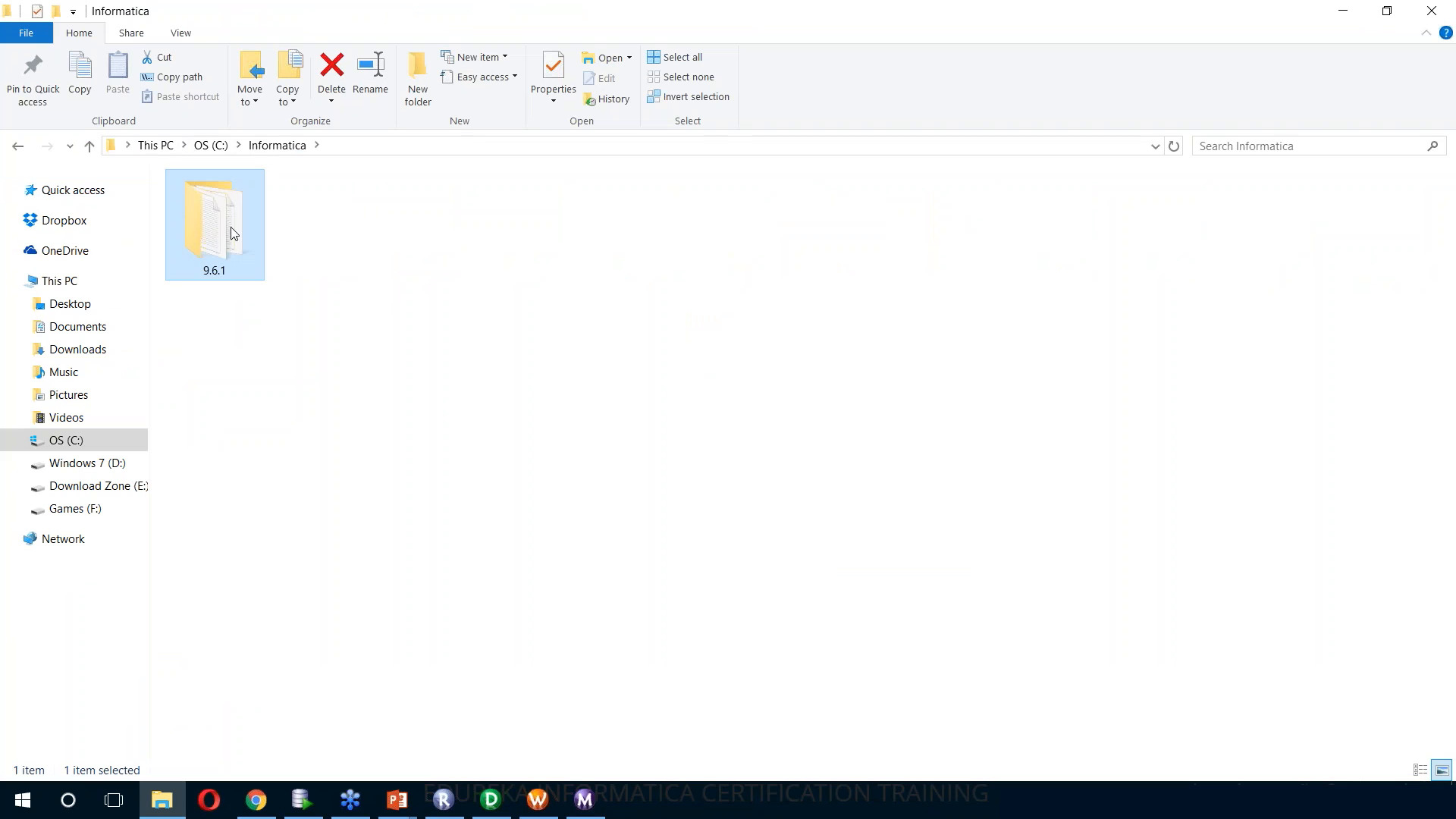
{"action": "double_click", "coordinate": [235, 232]}
{"action": "double_click", "coordinate": [1391, 231]}
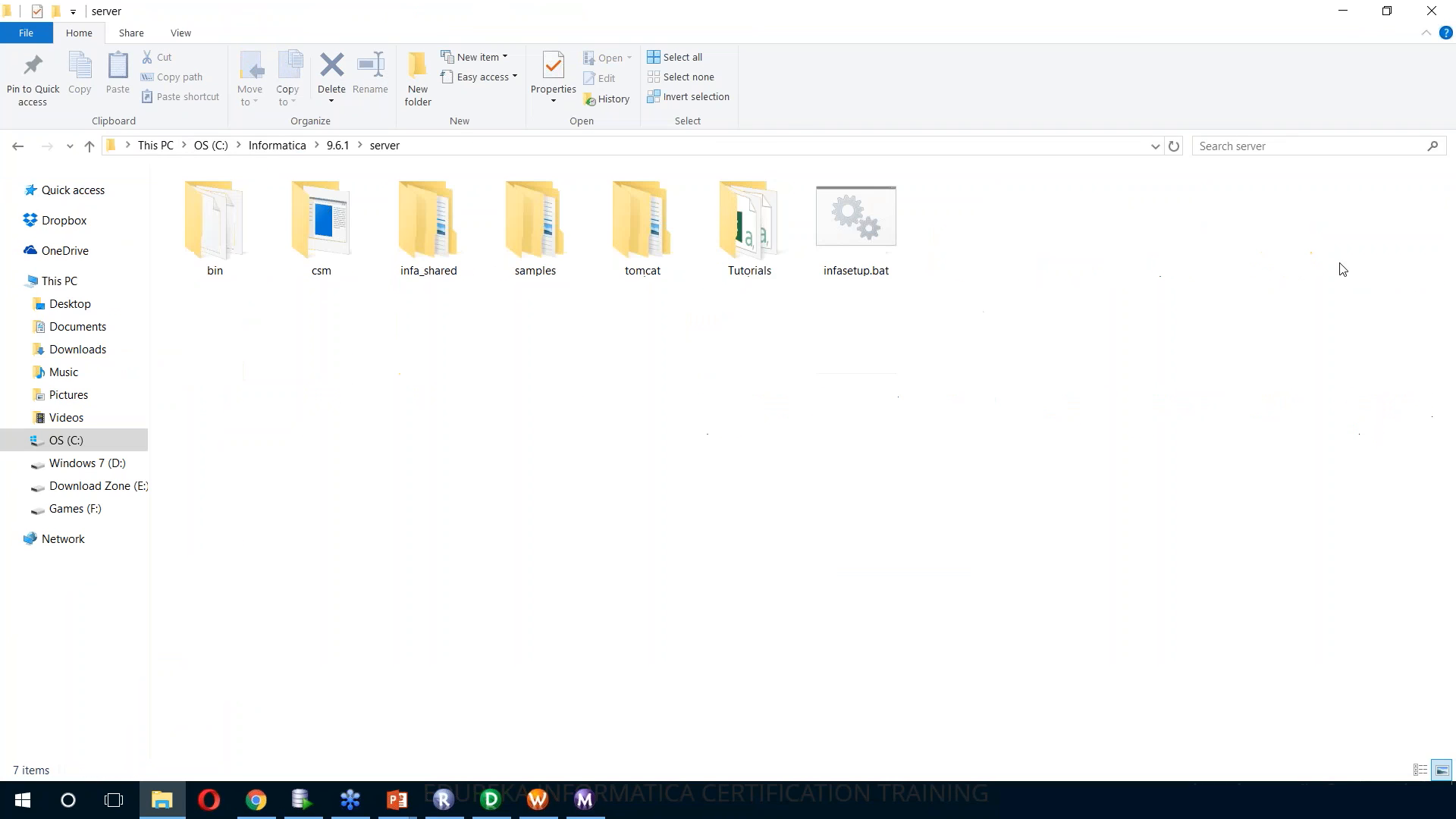
{"action": "double_click", "coordinate": [465, 270]}
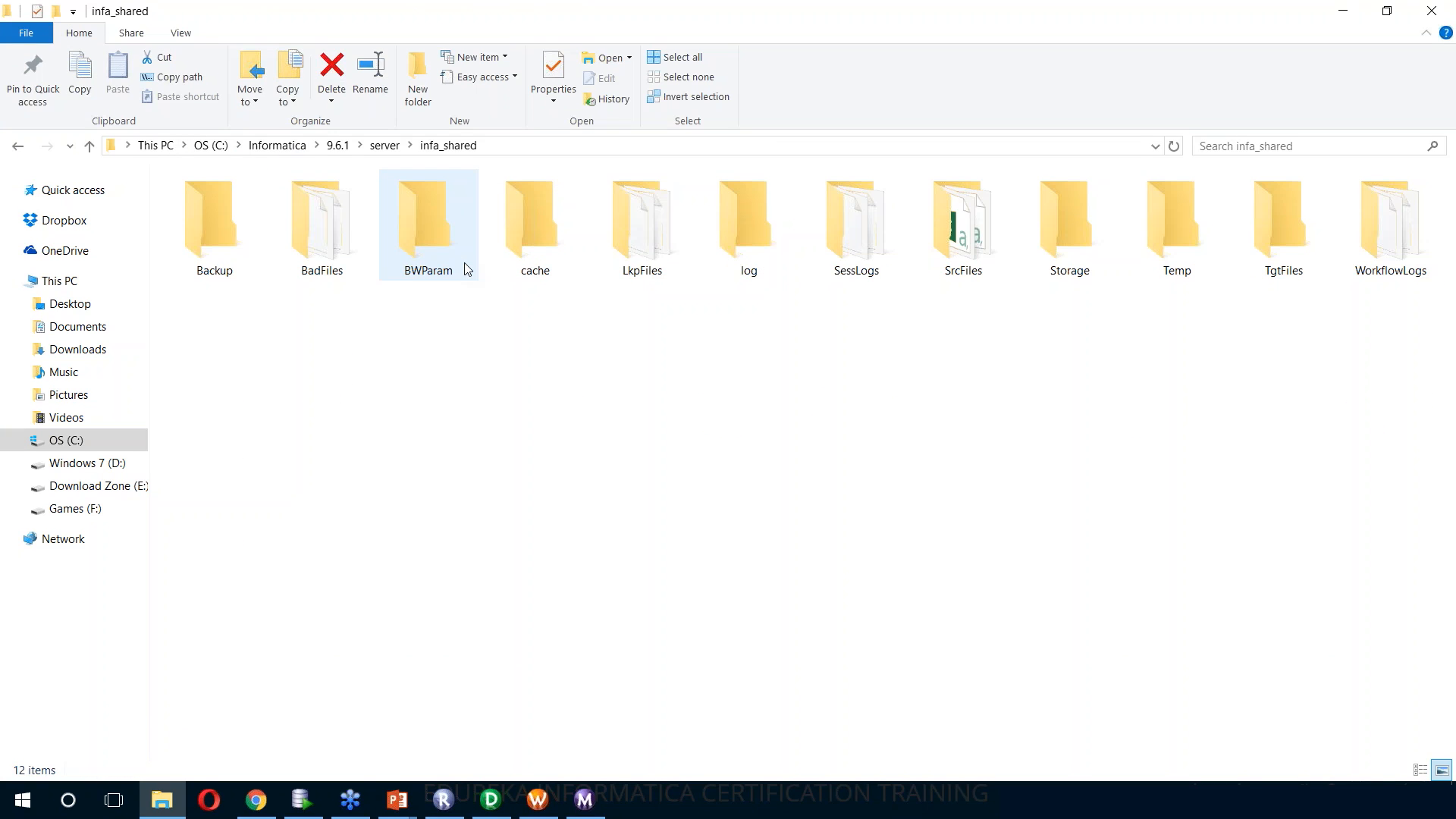
{"action": "double_click", "coordinate": [980, 249]}
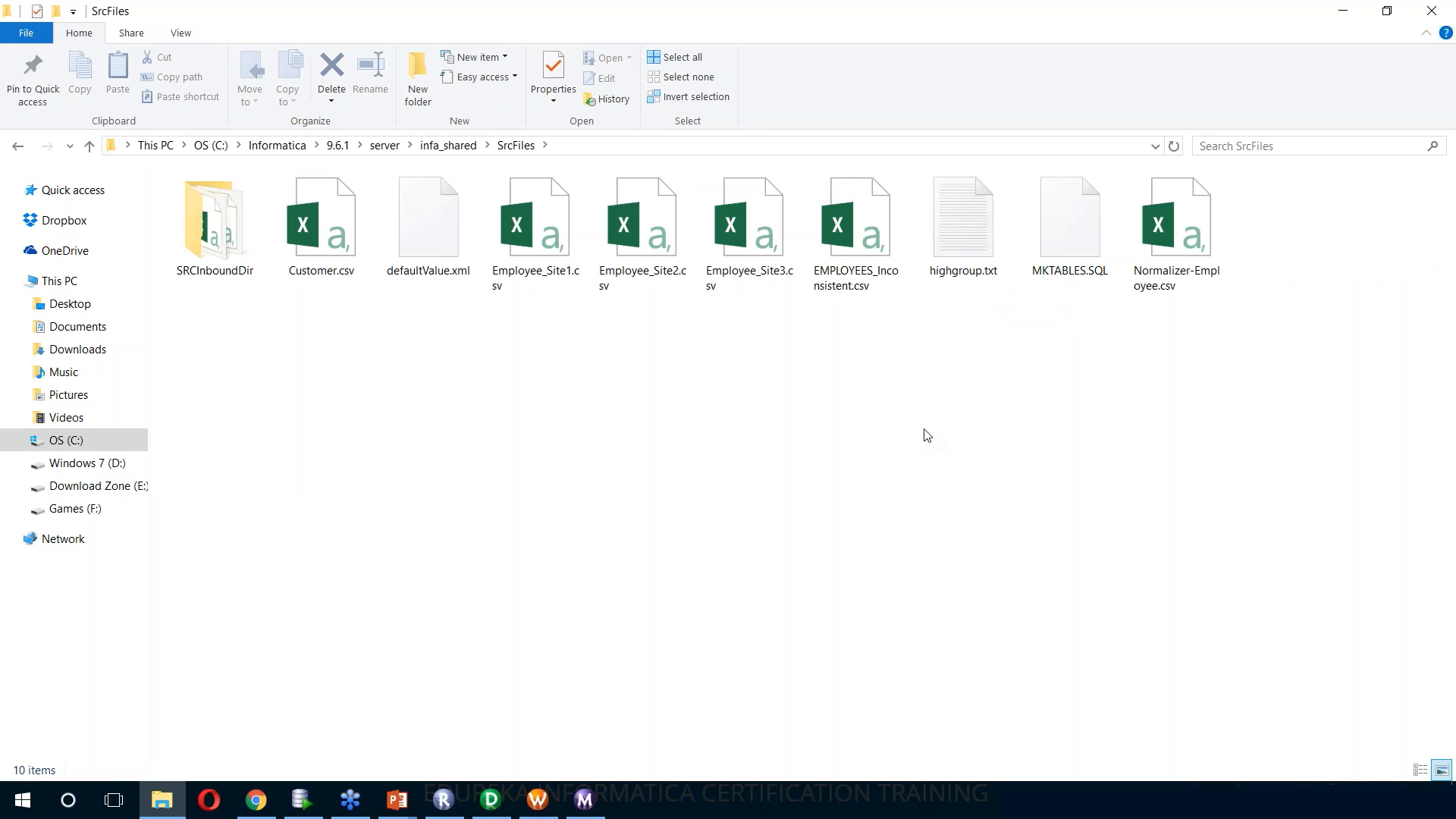
Return to Designer, list all file types in SrcFiles, and choose Customer.csv as the flat file source
{"action": "left_click", "coordinate": [495, 798]}
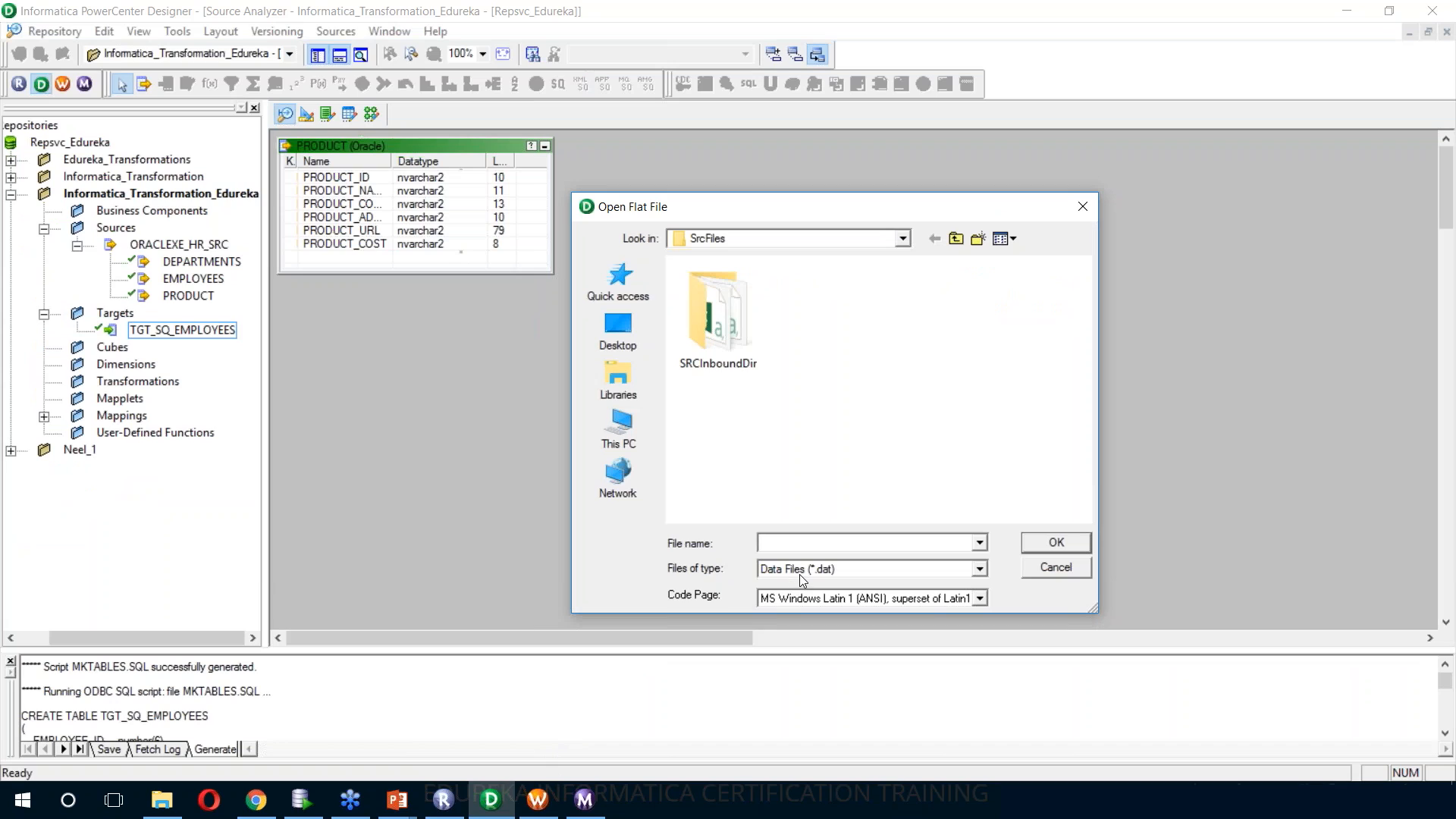
{"action": "left_click", "coordinate": [804, 572]}
{"action": "left_click", "coordinate": [816, 603]}
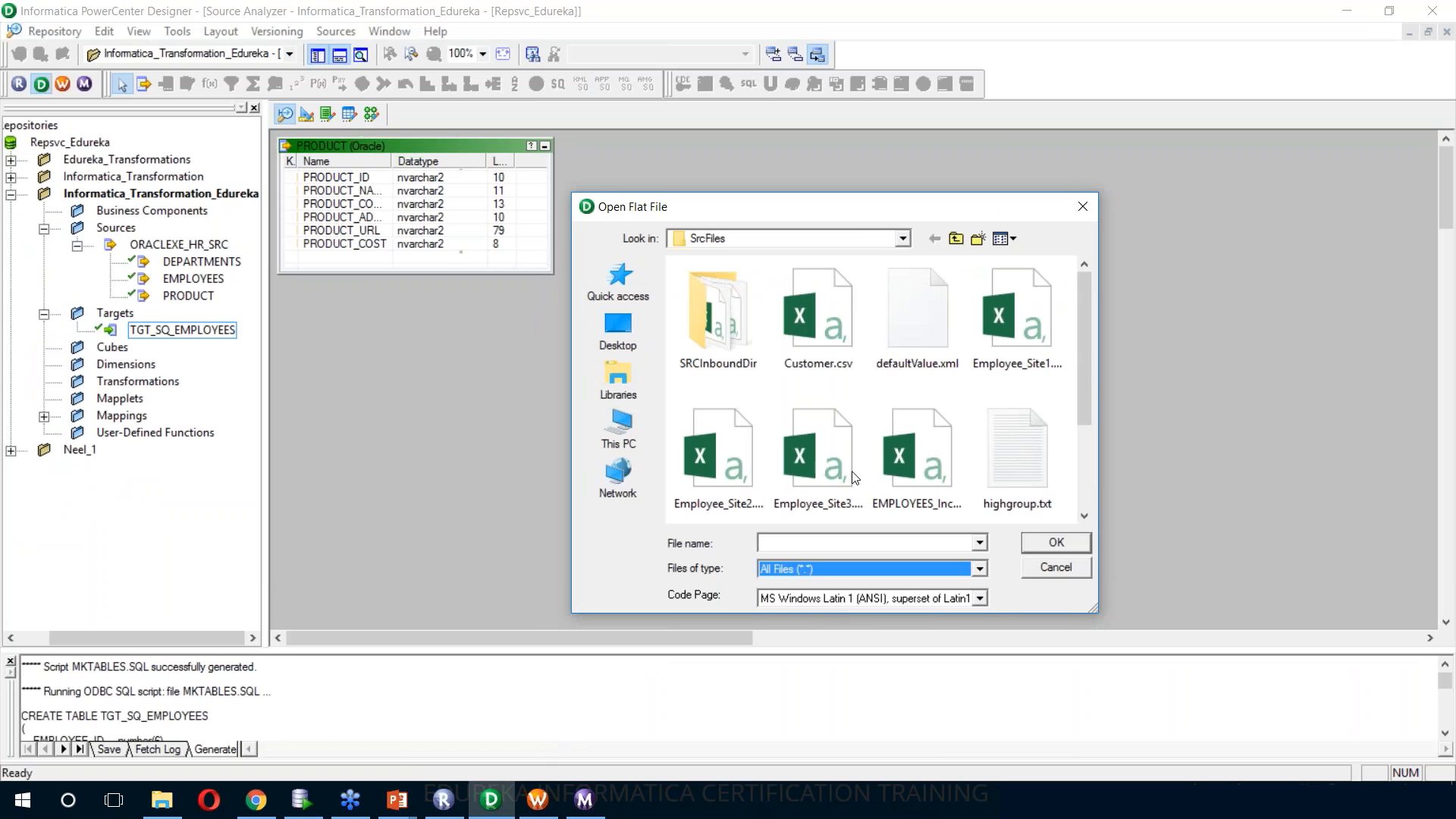
{"action": "left_click", "coordinate": [827, 335]}
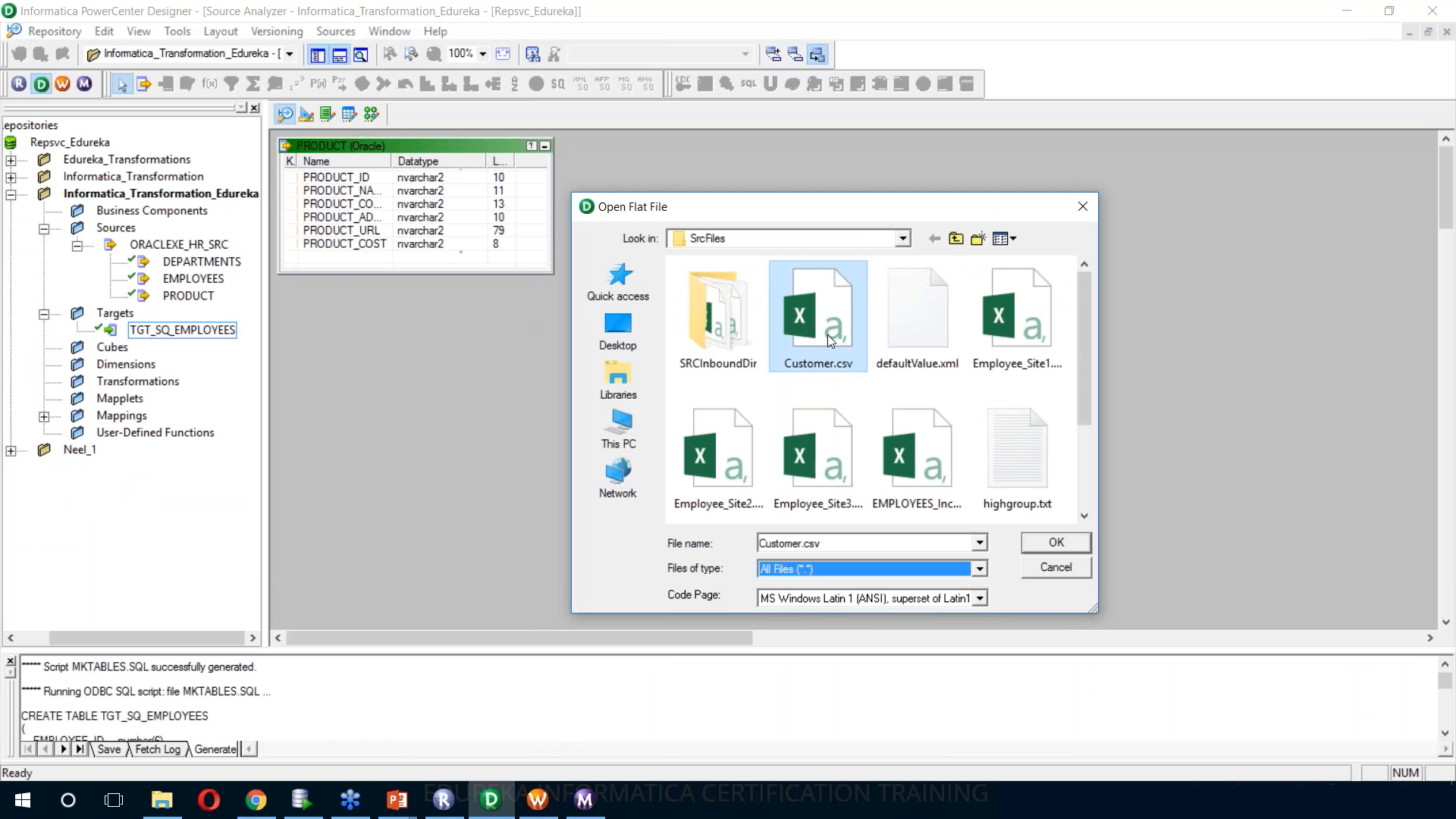
{"action": "left_click", "coordinate": [1057, 543]}
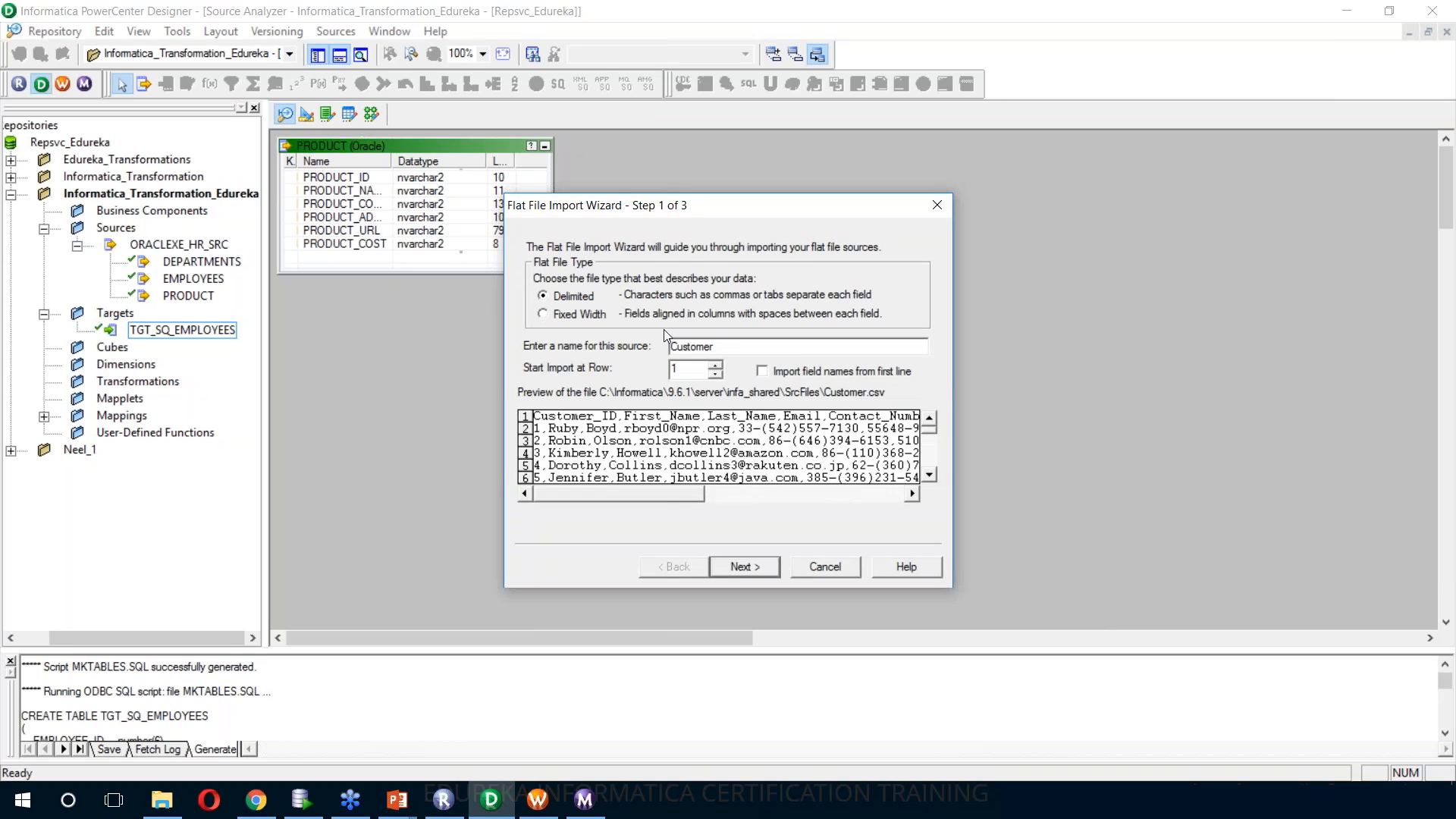
Import the Customer field names from the first line and accept the comma delimiter settings
{"action": "left_click", "coordinate": [768, 374]}
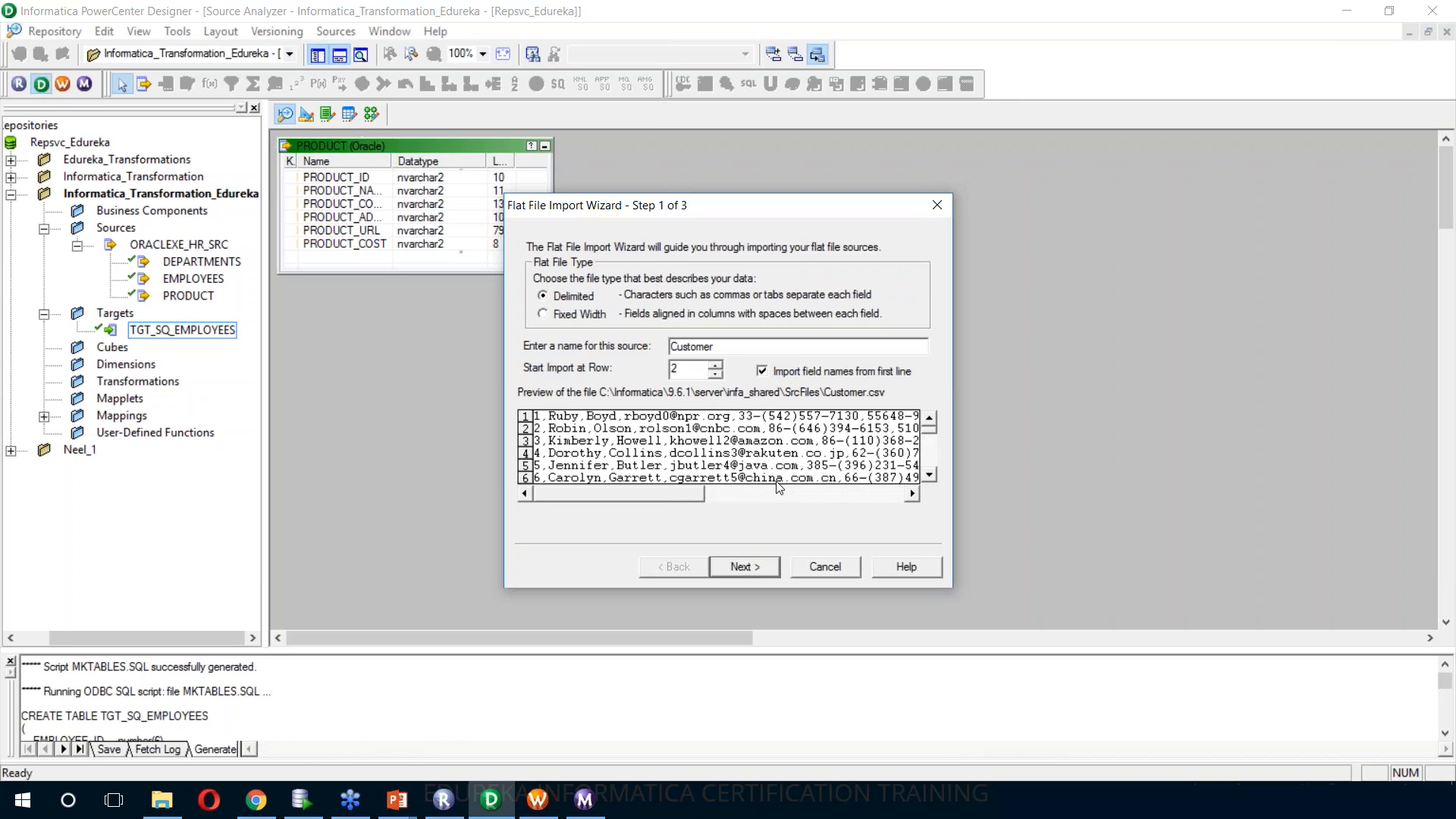
{"action": "left_click", "coordinate": [757, 570]}
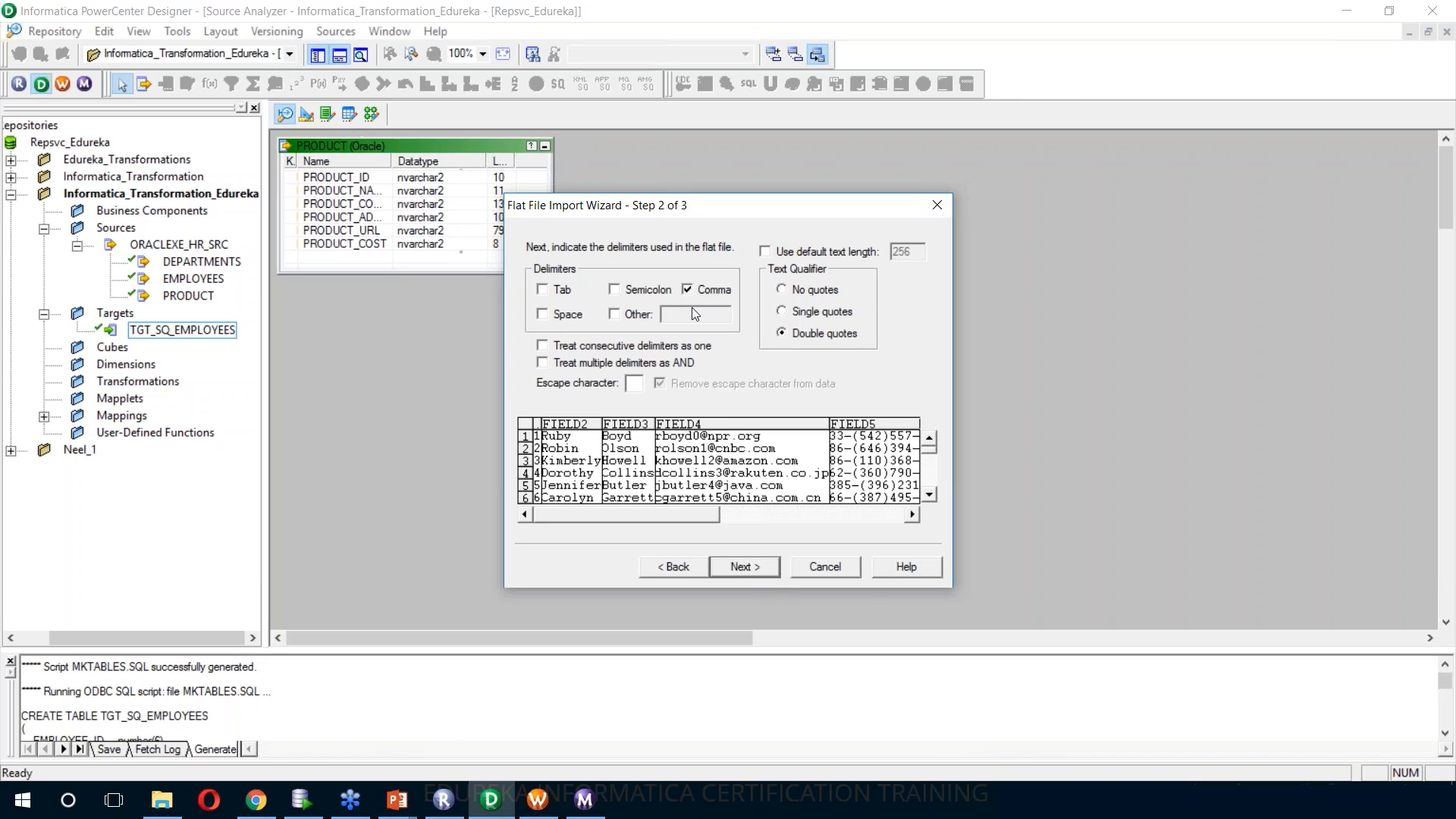
{"action": "left_click", "coordinate": [739, 566]}
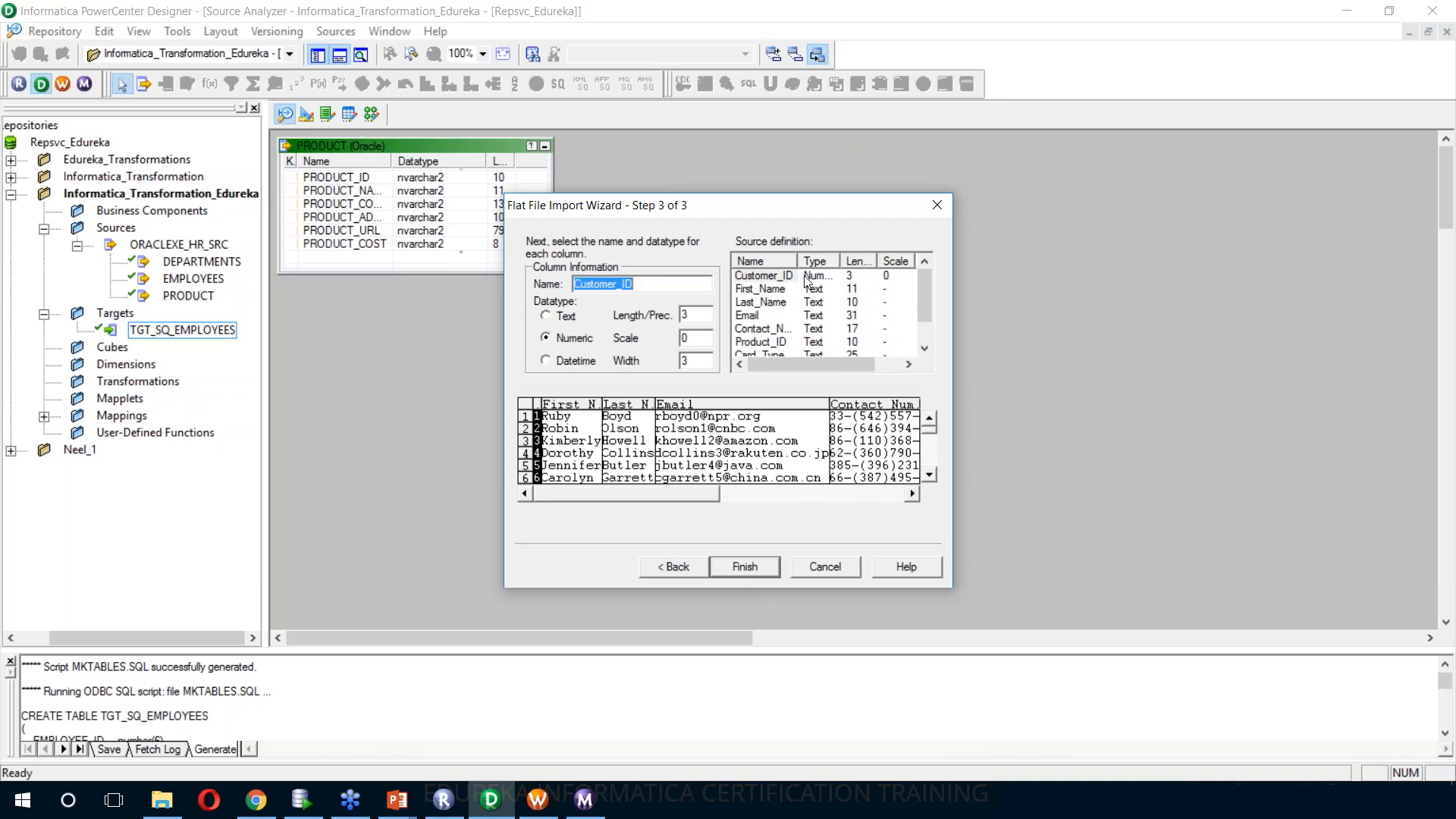
Review the Customer columns in the source definition, adjust a text column's length, and finish the flat file import
{"action": "left_click_drag", "start_coordinate": [800, 260], "coordinate": [827, 263]}
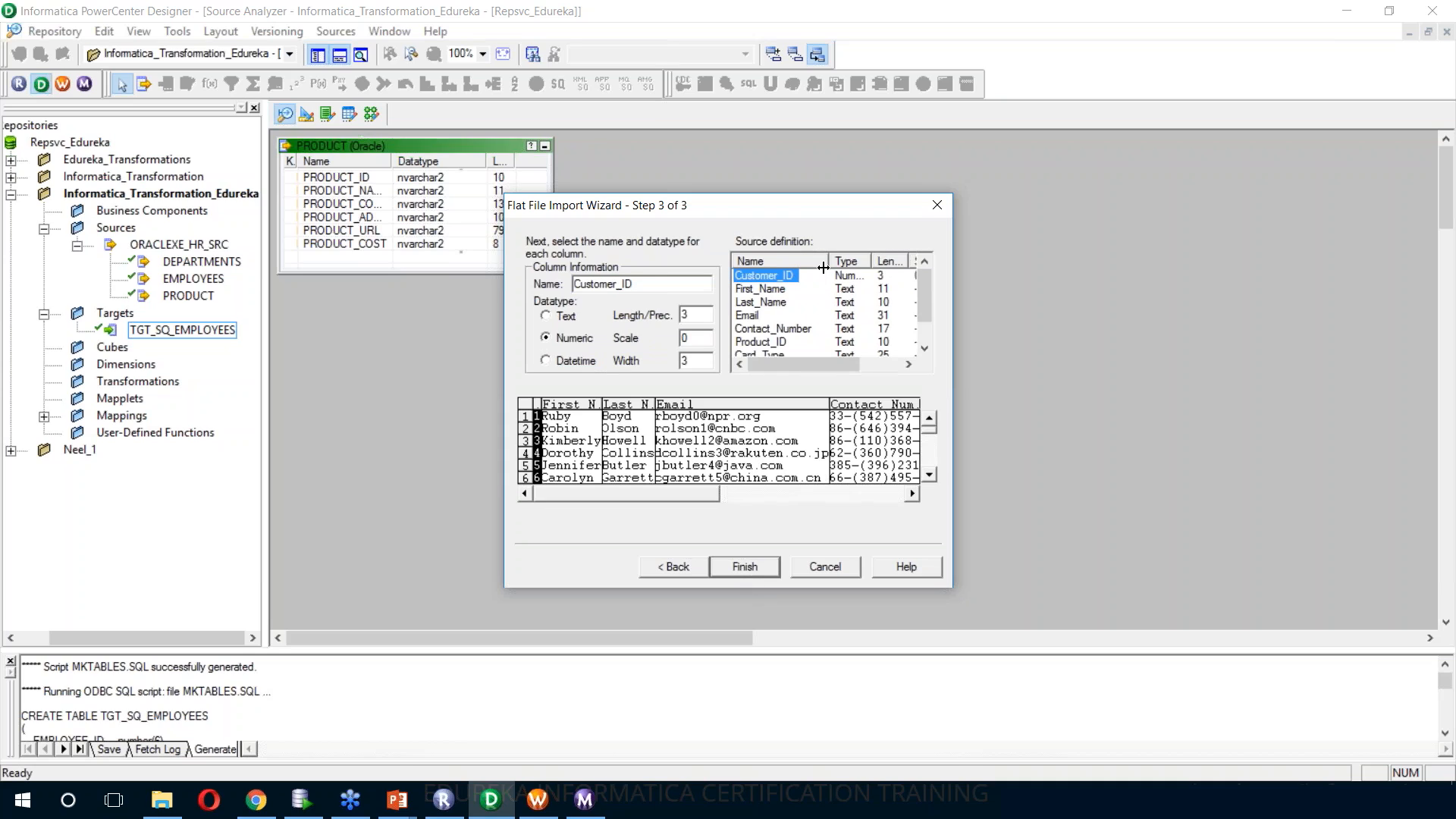
{"action": "scroll", "coordinate": [821, 296], "scroll_direction": "down", "scroll_amount": 1}
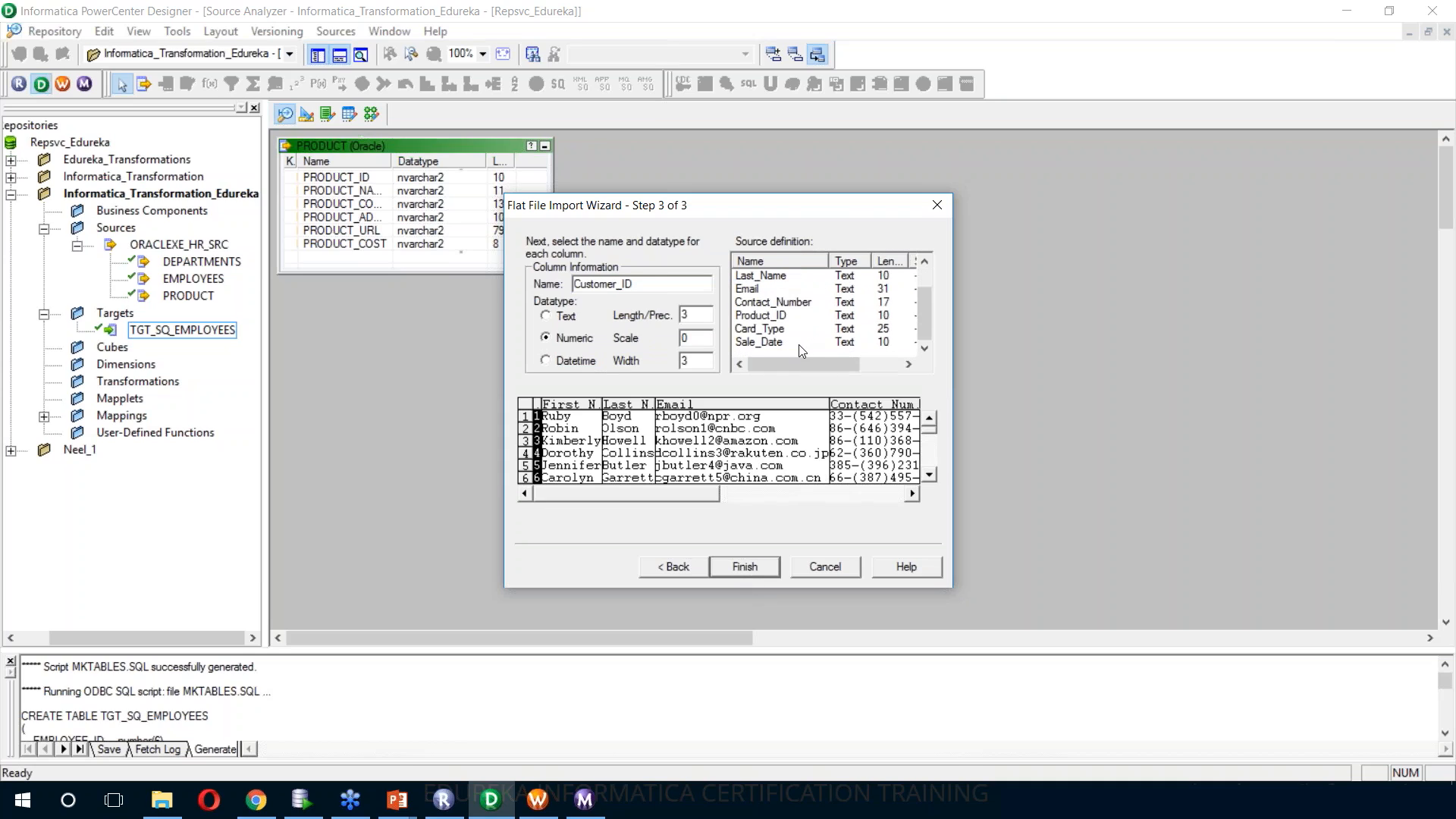
{"action": "scroll", "coordinate": [799, 345], "scroll_direction": "up", "scroll_amount": 1}
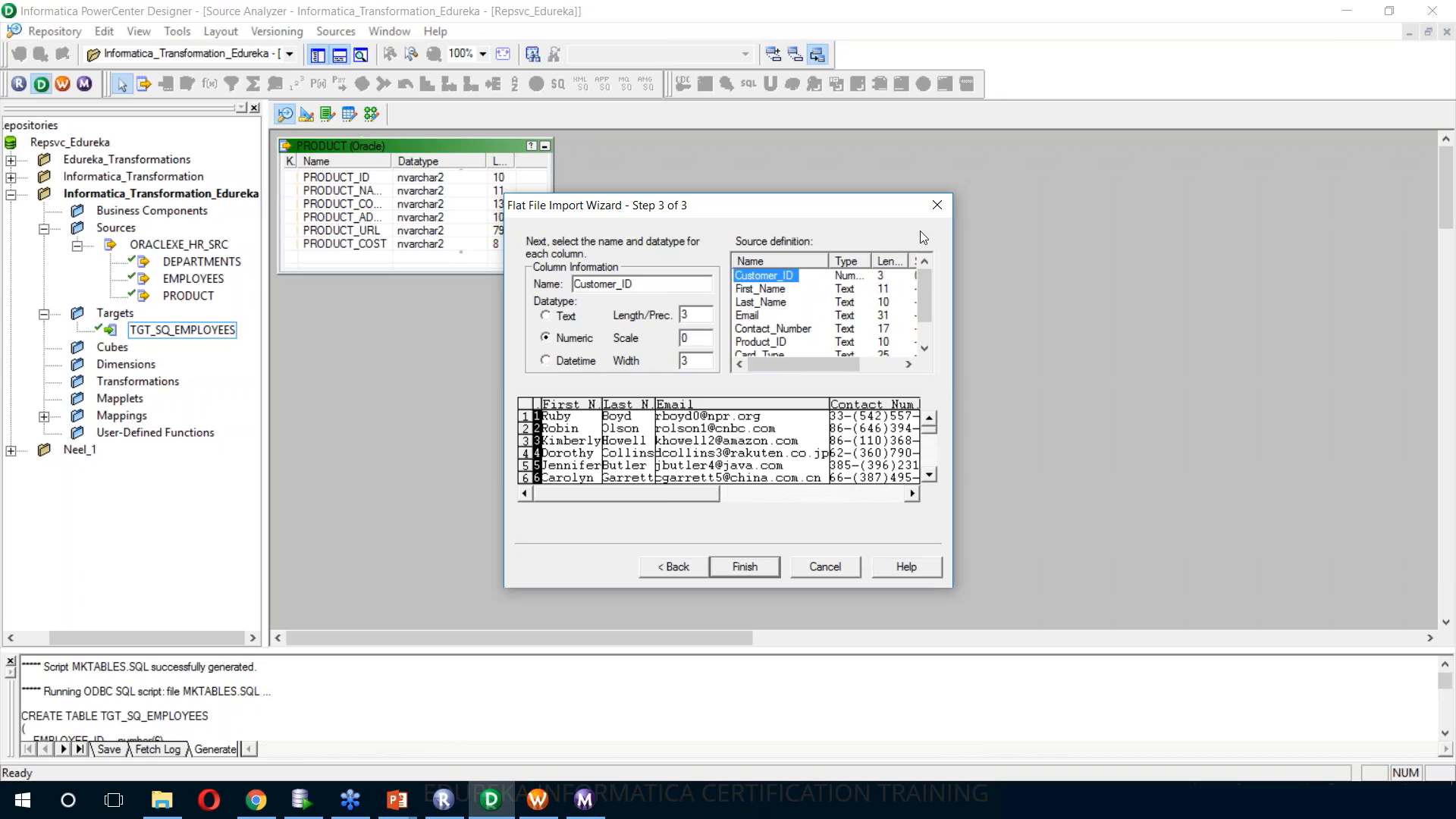
{"action": "left_click", "coordinate": [779, 304]}
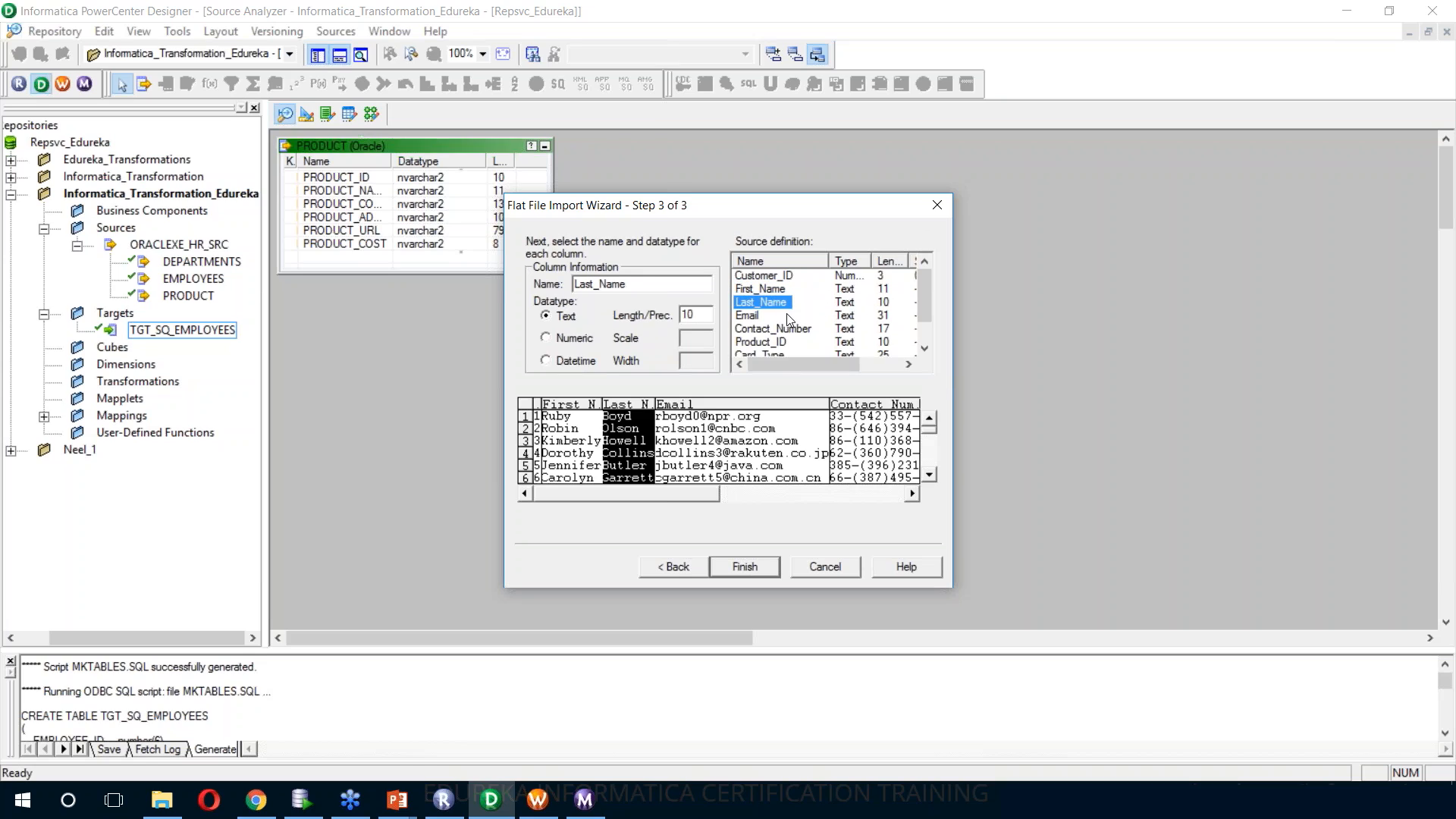
{"action": "left_click", "coordinate": [856, 322]}
{"action": "key", "text": "BackSpace"}
{"action": "type", "text": "2"}
{"action": "left_click", "coordinate": [739, 571]}
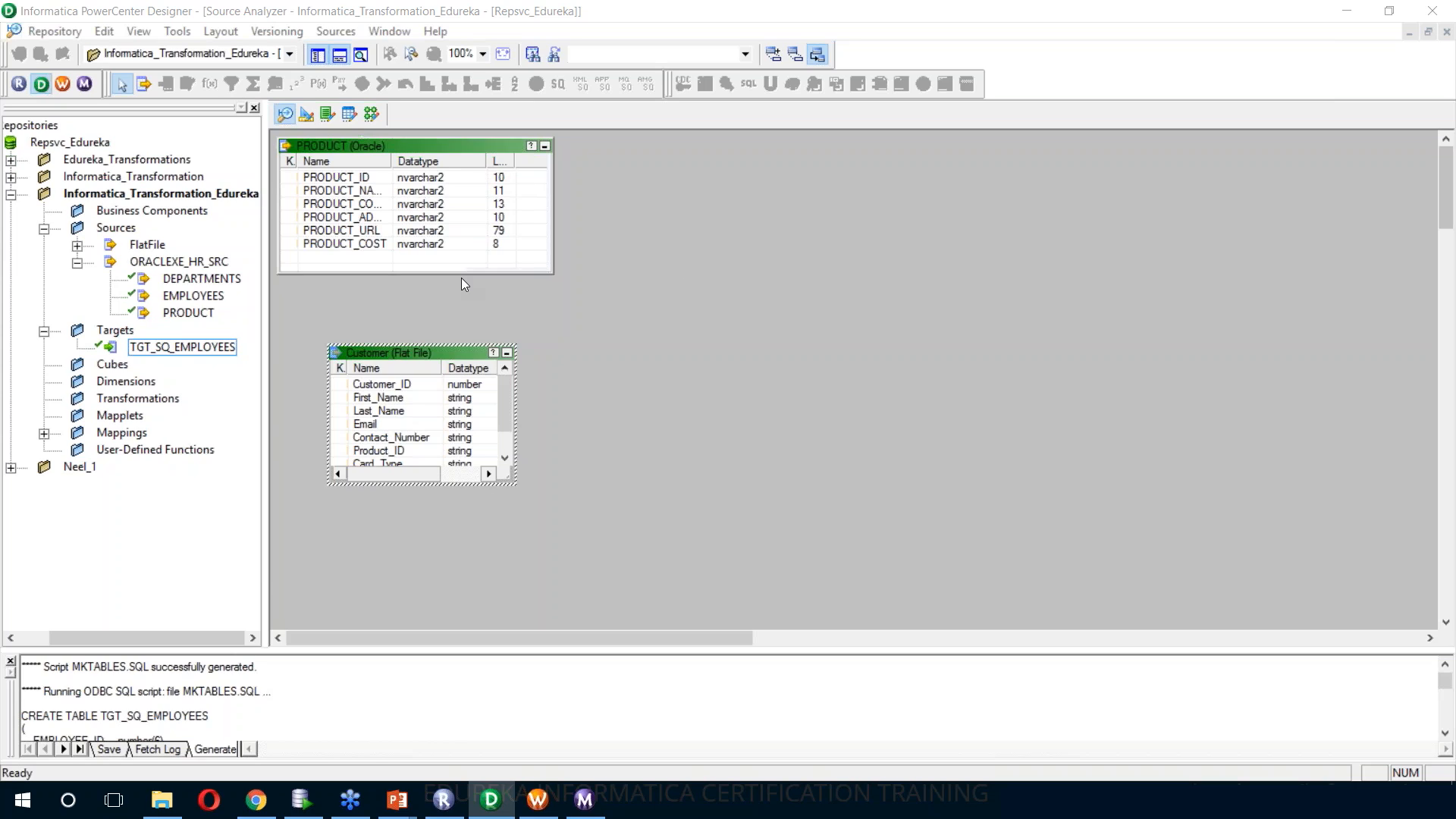
Create the mapping m_joiner_customer_product in Mapping Designer and add the Customer flat file and Oracle PRODUCT sources
{"action": "left_click", "coordinate": [369, 117]}
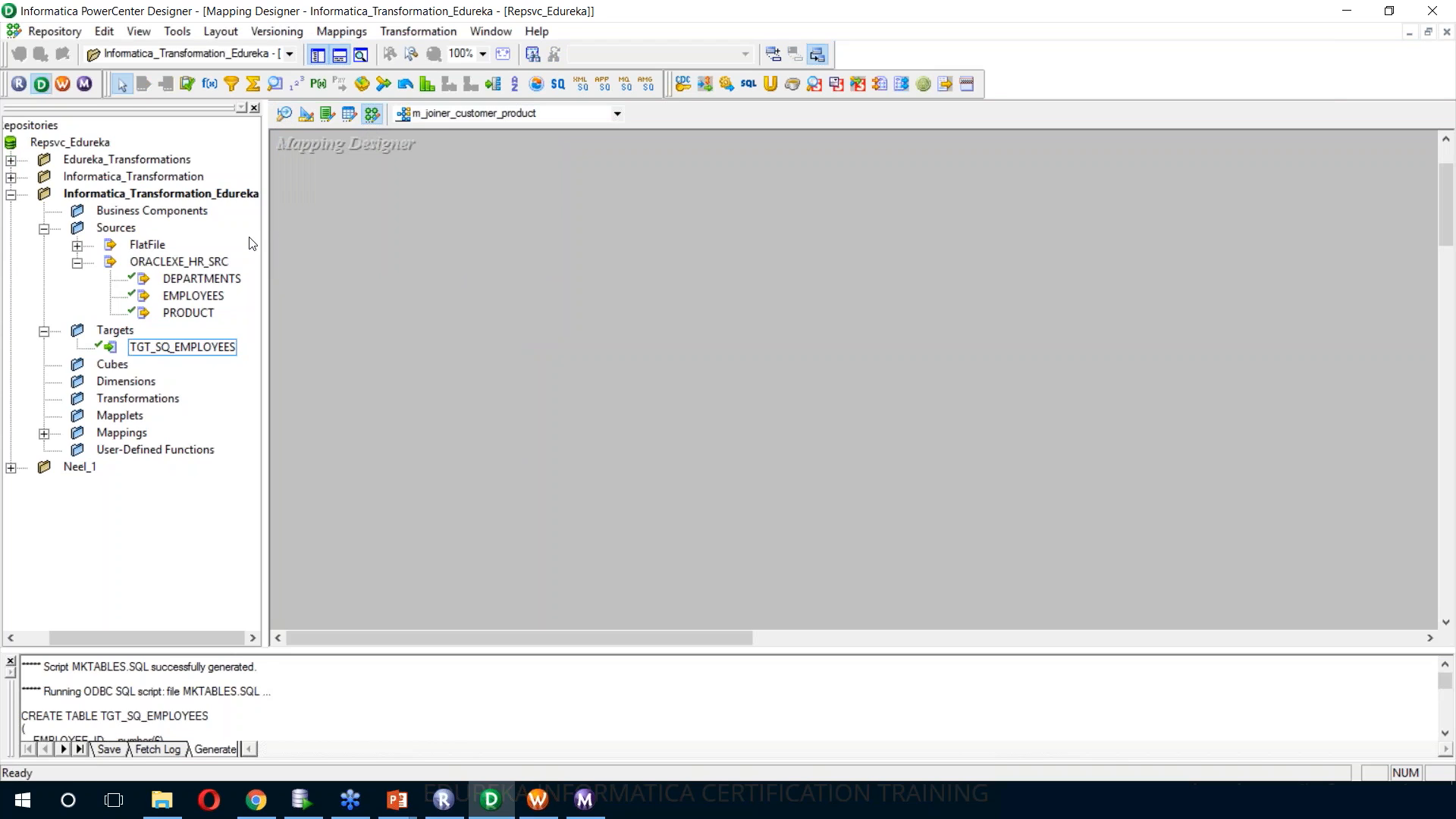
{"action": "double_click", "coordinate": [152, 245]}
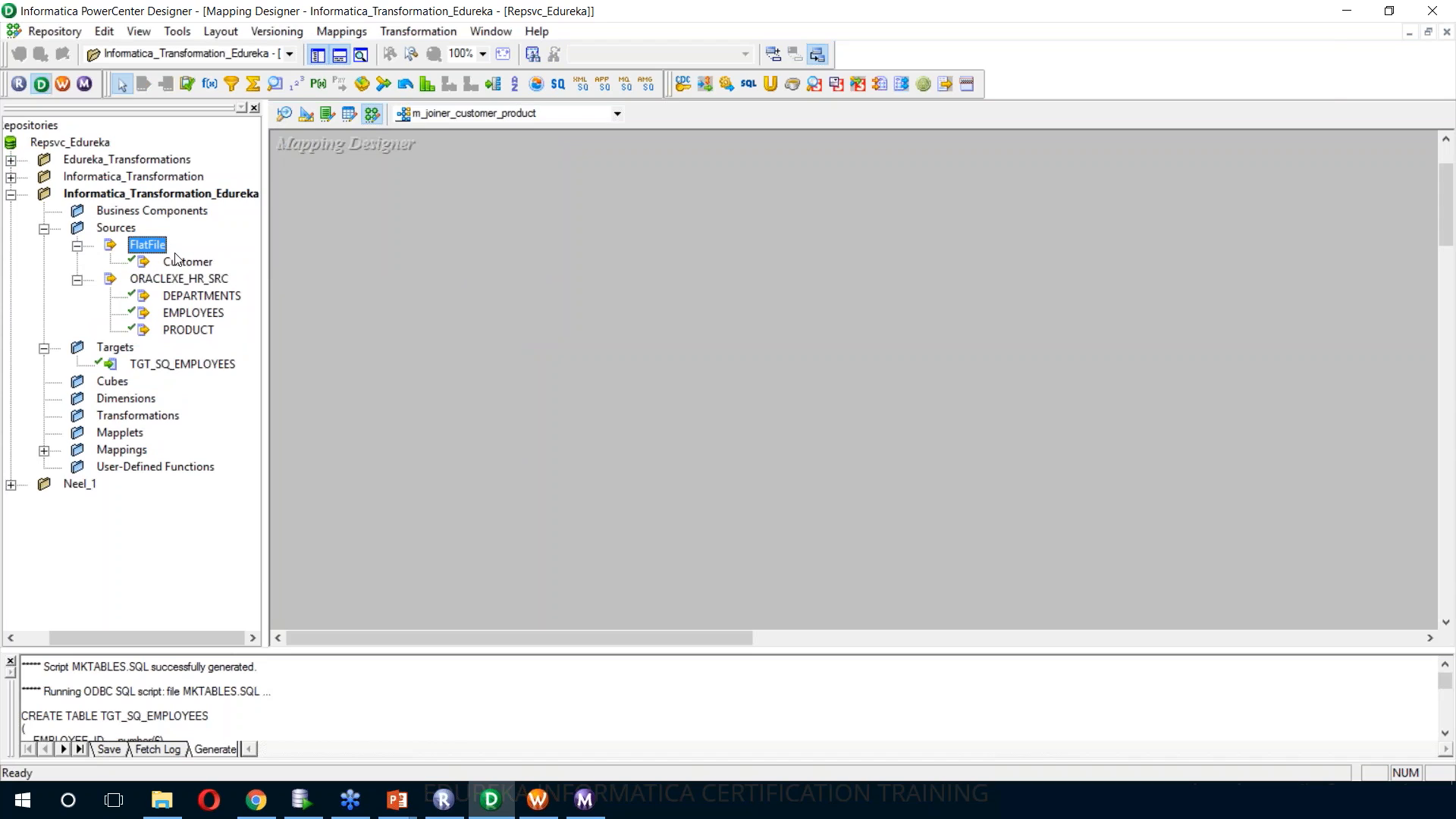
{"action": "left_click", "coordinate": [182, 263]}
{"action": "left_click_drag", "start_coordinate": [210, 263], "coordinate": [449, 244]}
{"action": "left_click_drag", "start_coordinate": [189, 330], "coordinate": [464, 425]}
Arrange the mapping so Customer and SQ_Customer sit above PRODUCT and SQ_PRODUCT, each source beside its source qualifier
{"action": "left_click_drag", "start_coordinate": [572, 254], "coordinate": [478, 172]}
{"action": "left_click", "coordinate": [627, 322]}
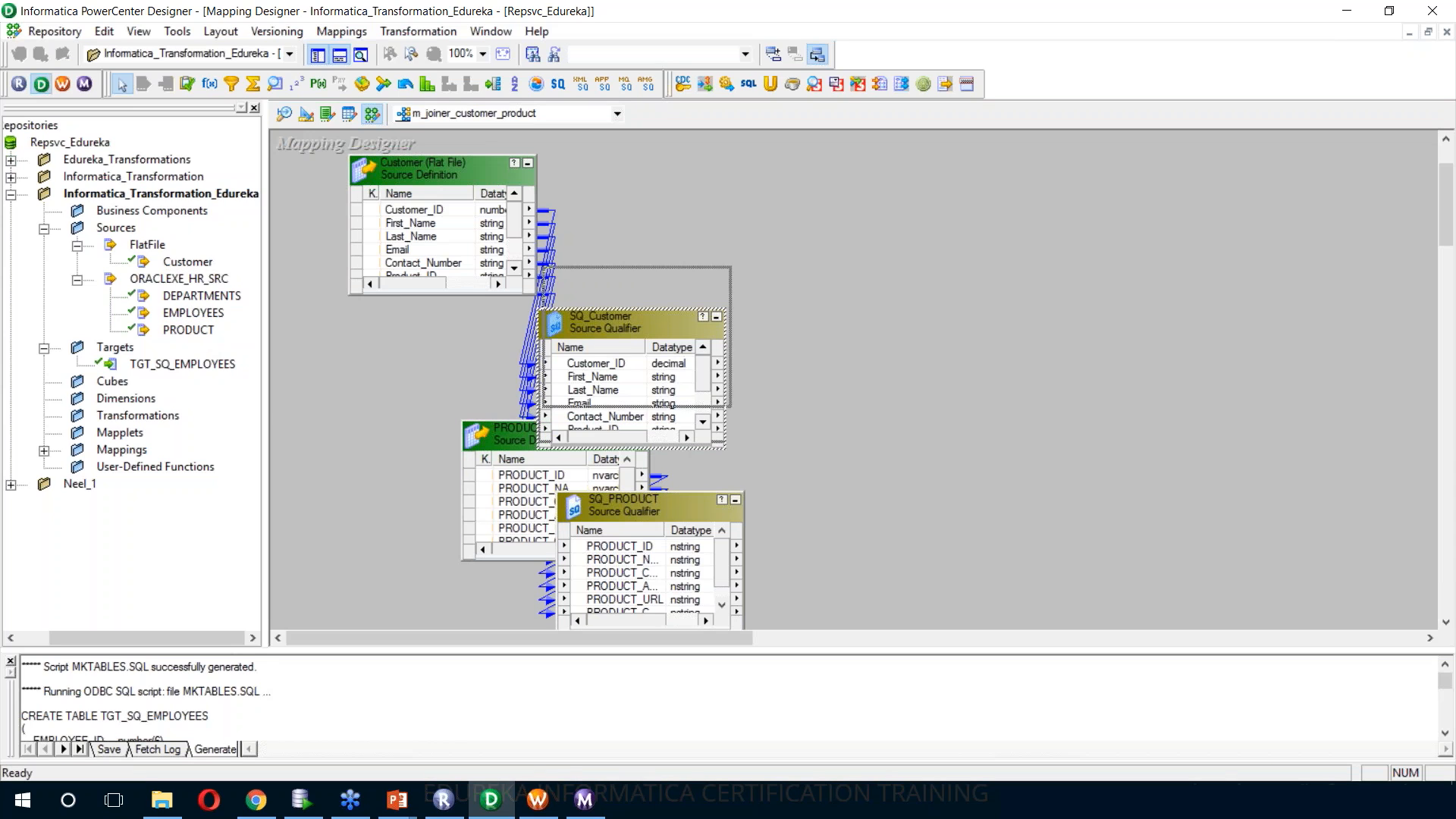
{"action": "left_click_drag", "start_coordinate": [626, 322], "coordinate": [645, 197]}
{"action": "mouse_move", "coordinate": [549, 434]}
{"action": "left_mouse_down"}
{"action": "mouse_move", "coordinate": [395, 329]}
{"action": "mouse_move", "coordinate": [396, 391]}
{"action": "left_mouse_up"}
{"action": "left_click_drag", "start_coordinate": [604, 500], "coordinate": [643, 390]}
{"action": "left_click_drag", "start_coordinate": [413, 395], "coordinate": [438, 392]}
{"action": "left_click_drag", "start_coordinate": [413, 176], "coordinate": [367, 175]}
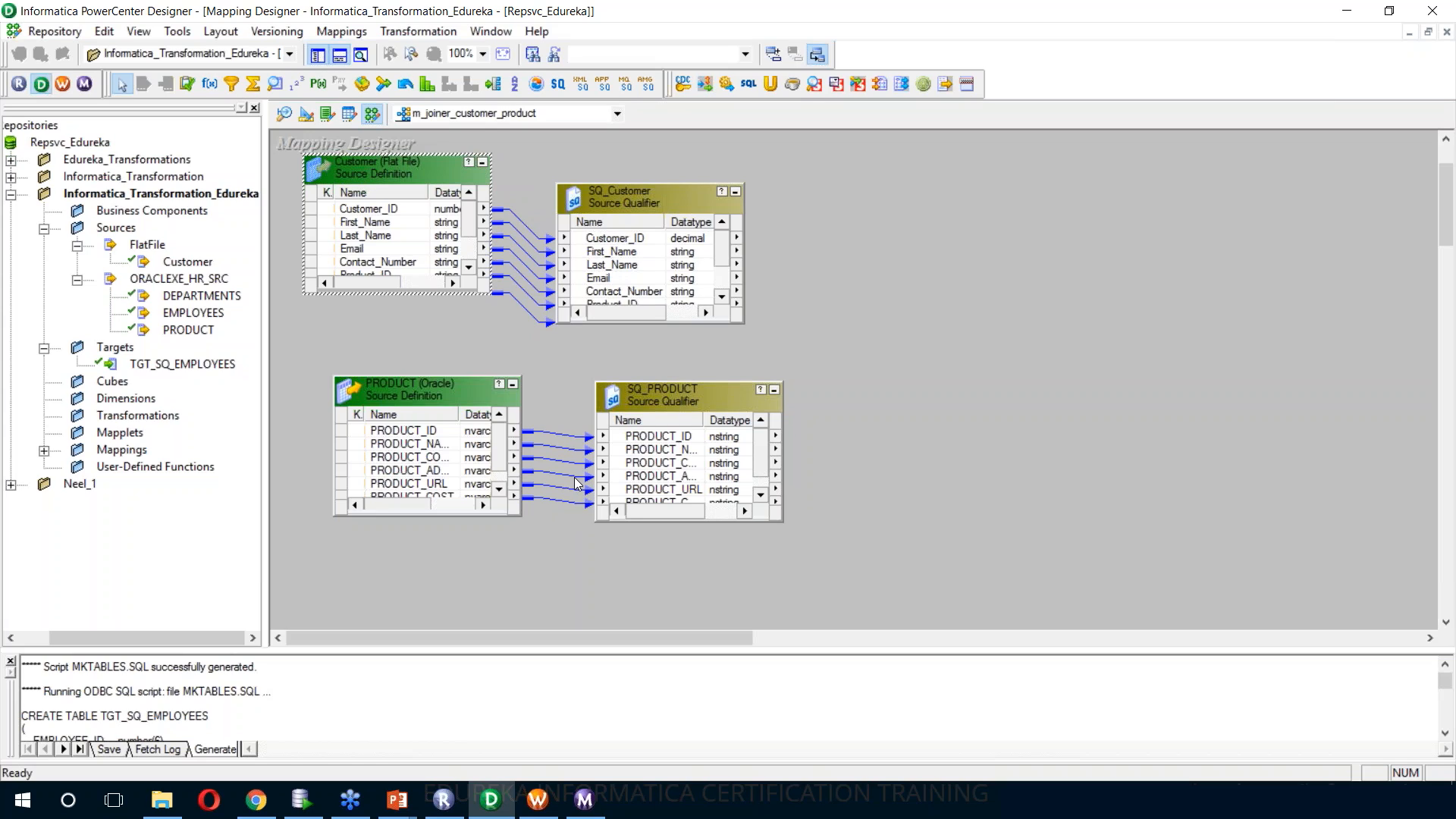
{"action": "left_click", "coordinate": [796, 347]}
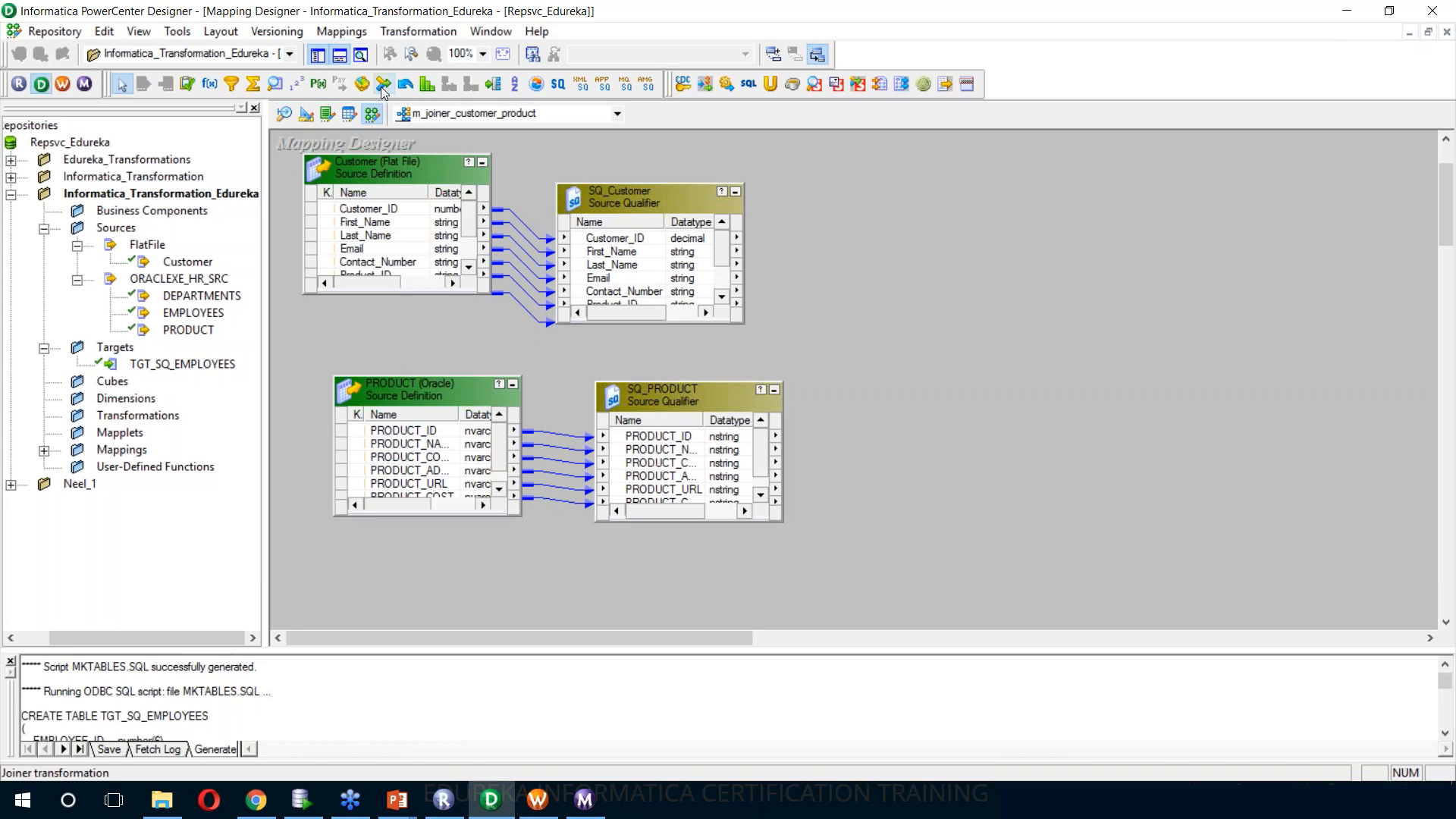
Create a Joiner transformation named JOINER_CUSTOMER_PRODUCT in the mapping
{"action": "left_click", "coordinate": [418, 32]}
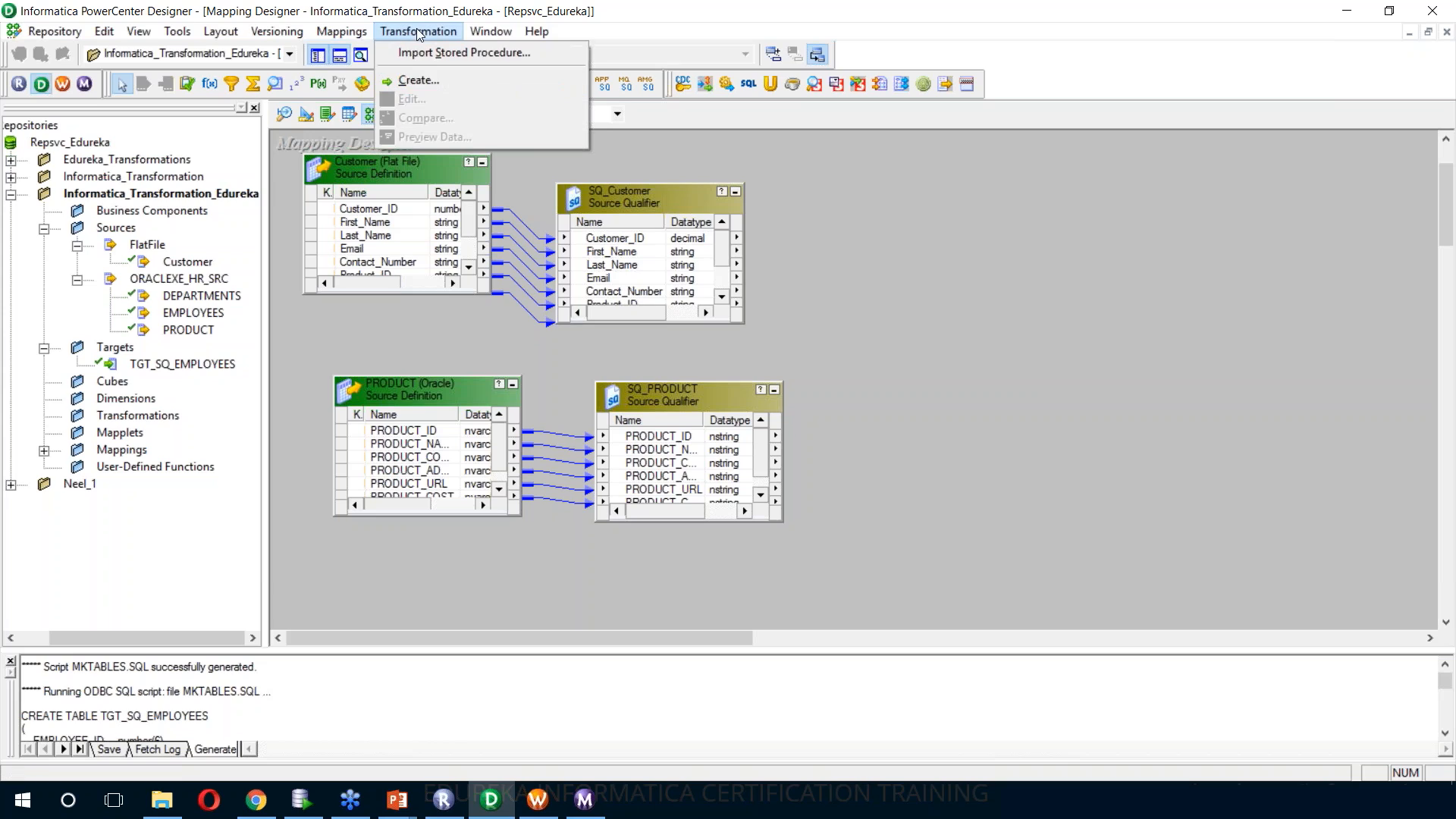
{"action": "left_click", "coordinate": [421, 79]}
{"action": "left_click", "coordinate": [900, 367]}
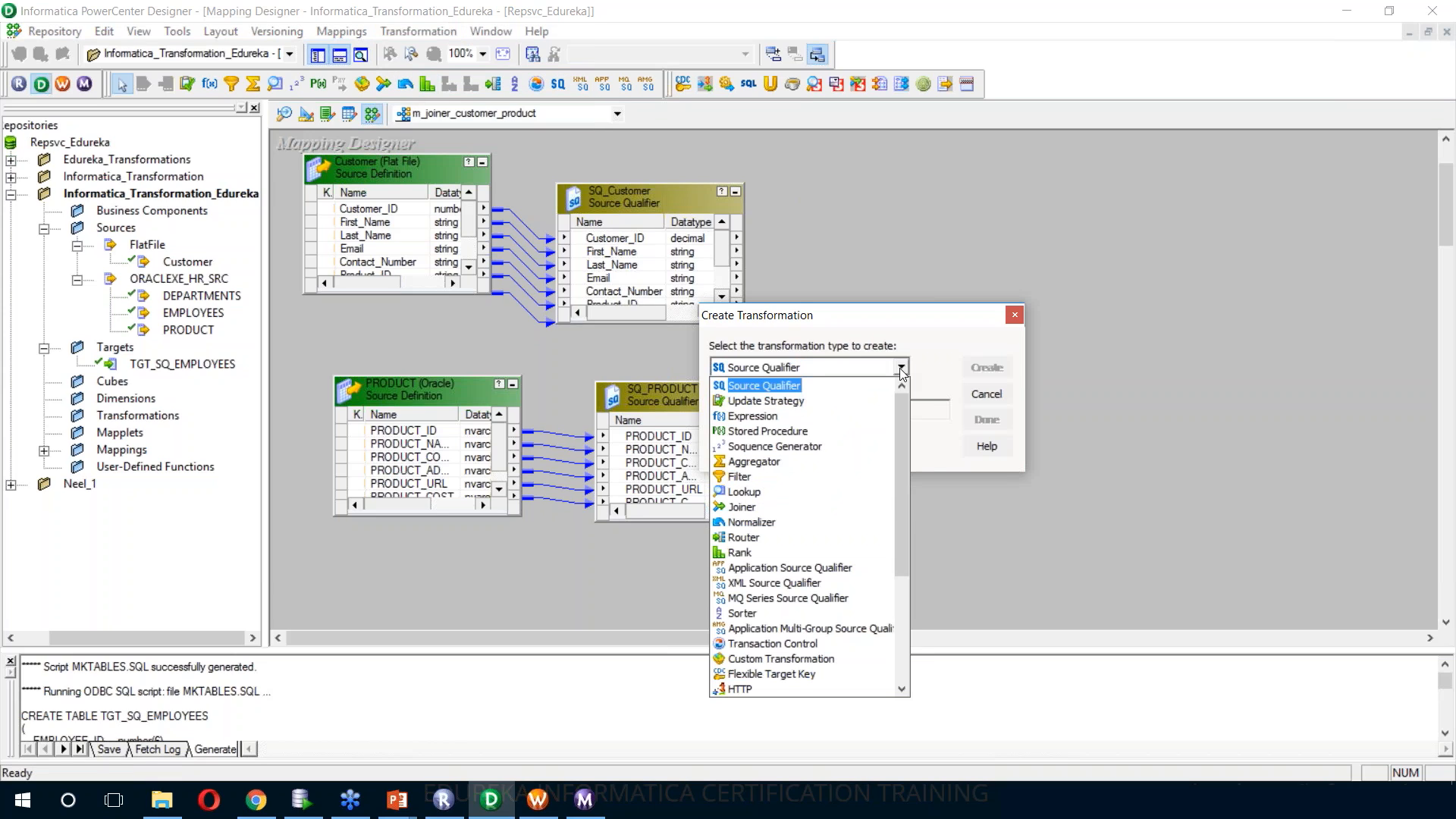
{"action": "left_click", "coordinate": [873, 507]}
{"action": "left_click", "coordinate": [832, 410]}
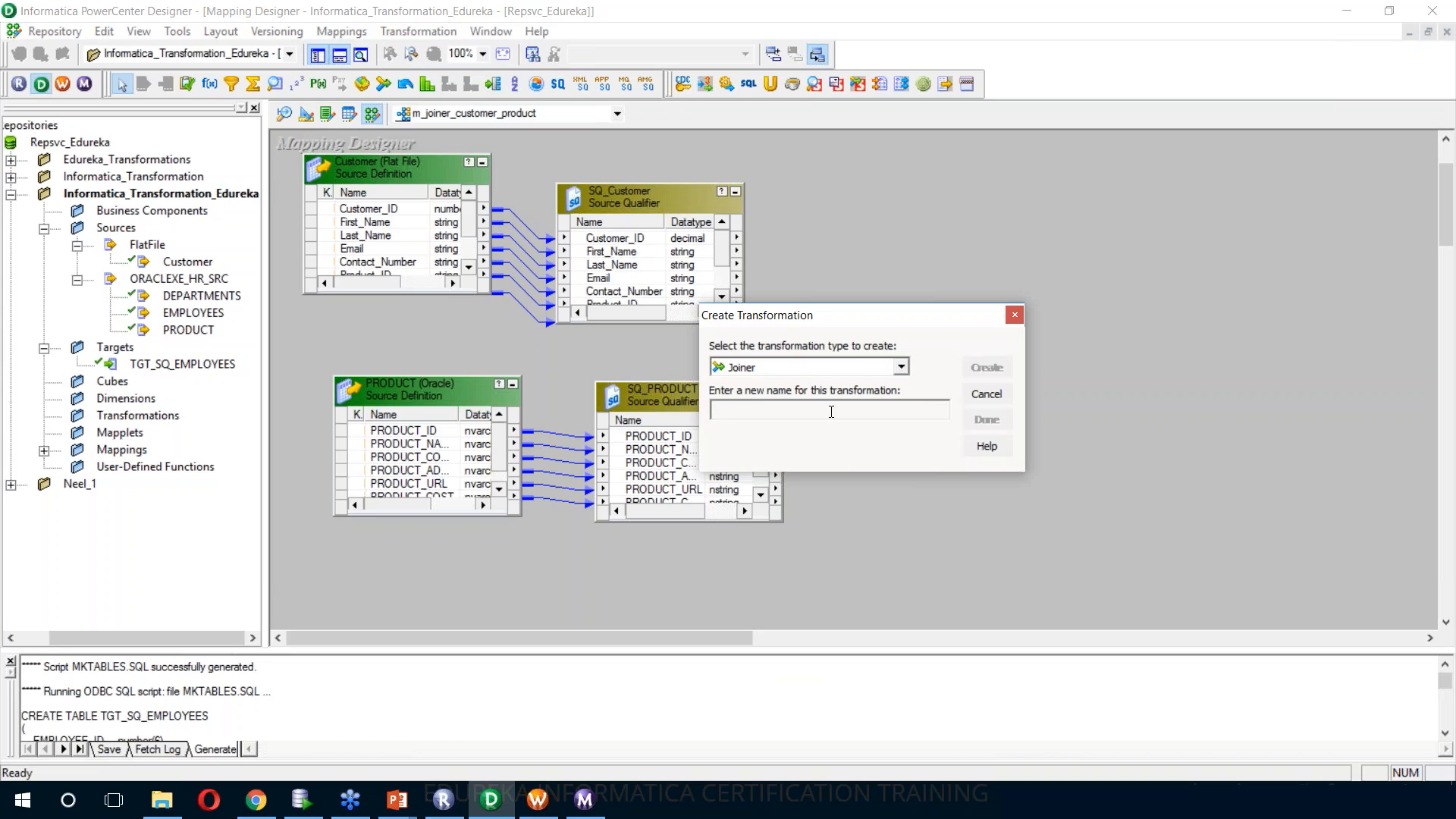
{"action": "type", "text": "JOINER_CUSTOMER_PRODUCT"}
{"action": "key", "text": "Return"}
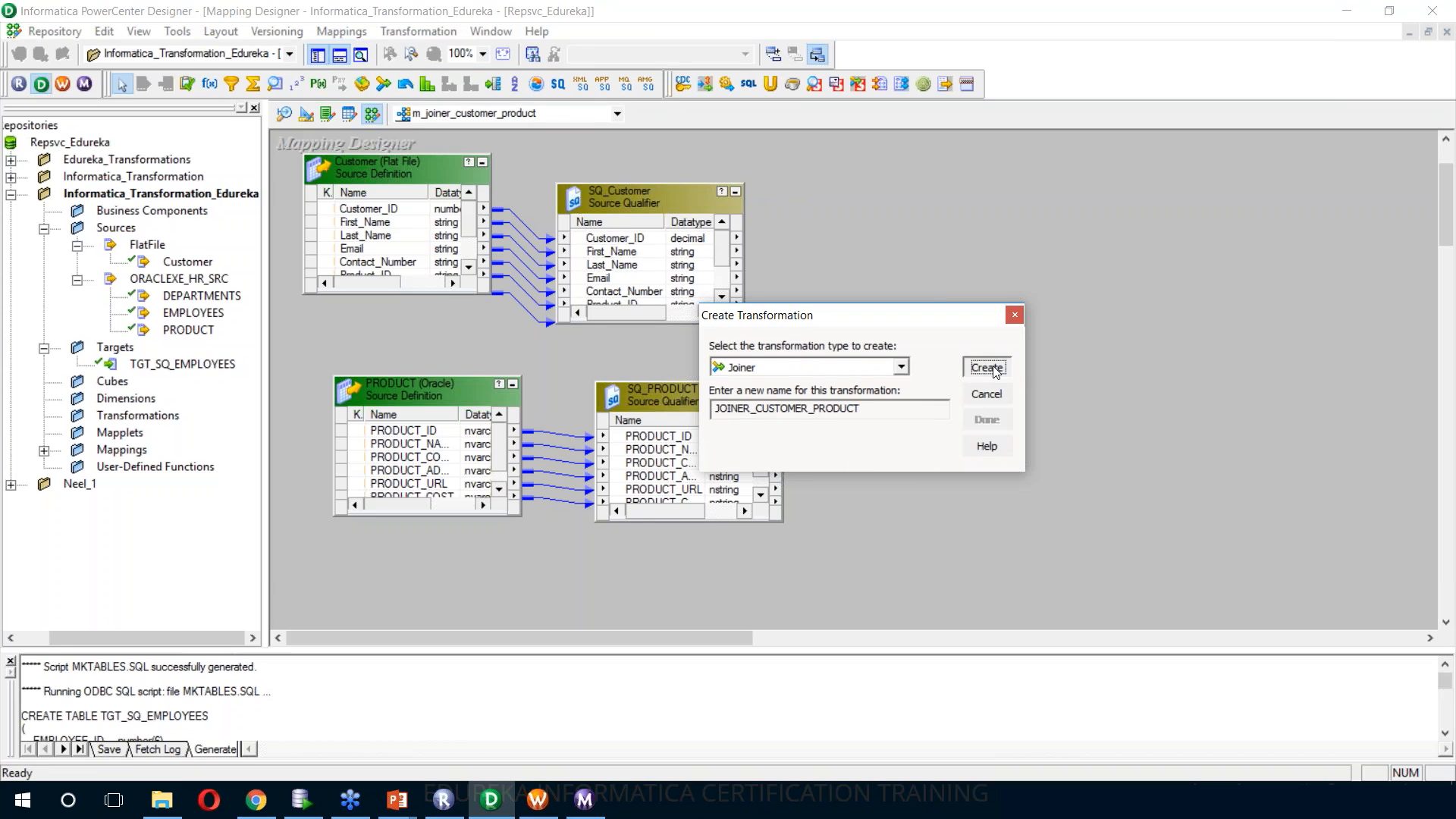
{"action": "key", "text": "Return"}
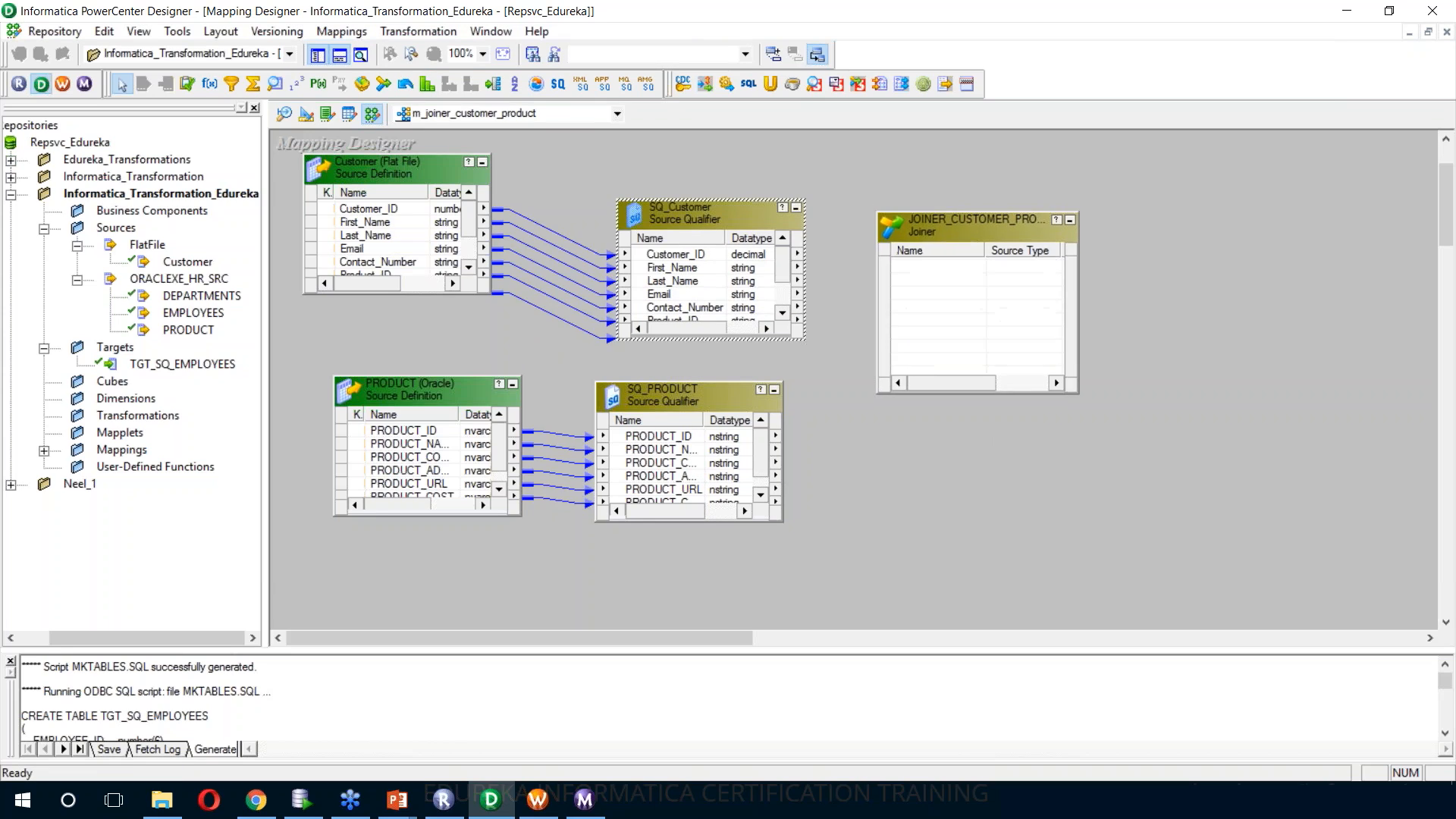
Enlarge the JOINER_CUSTOMER_PRODUCT transformation and link all ports of SQ_Customer, followed by all ports of SQ_PRODUCT, into it
{"action": "left_click_drag", "start_coordinate": [1076, 392], "coordinate": [1128, 577]}
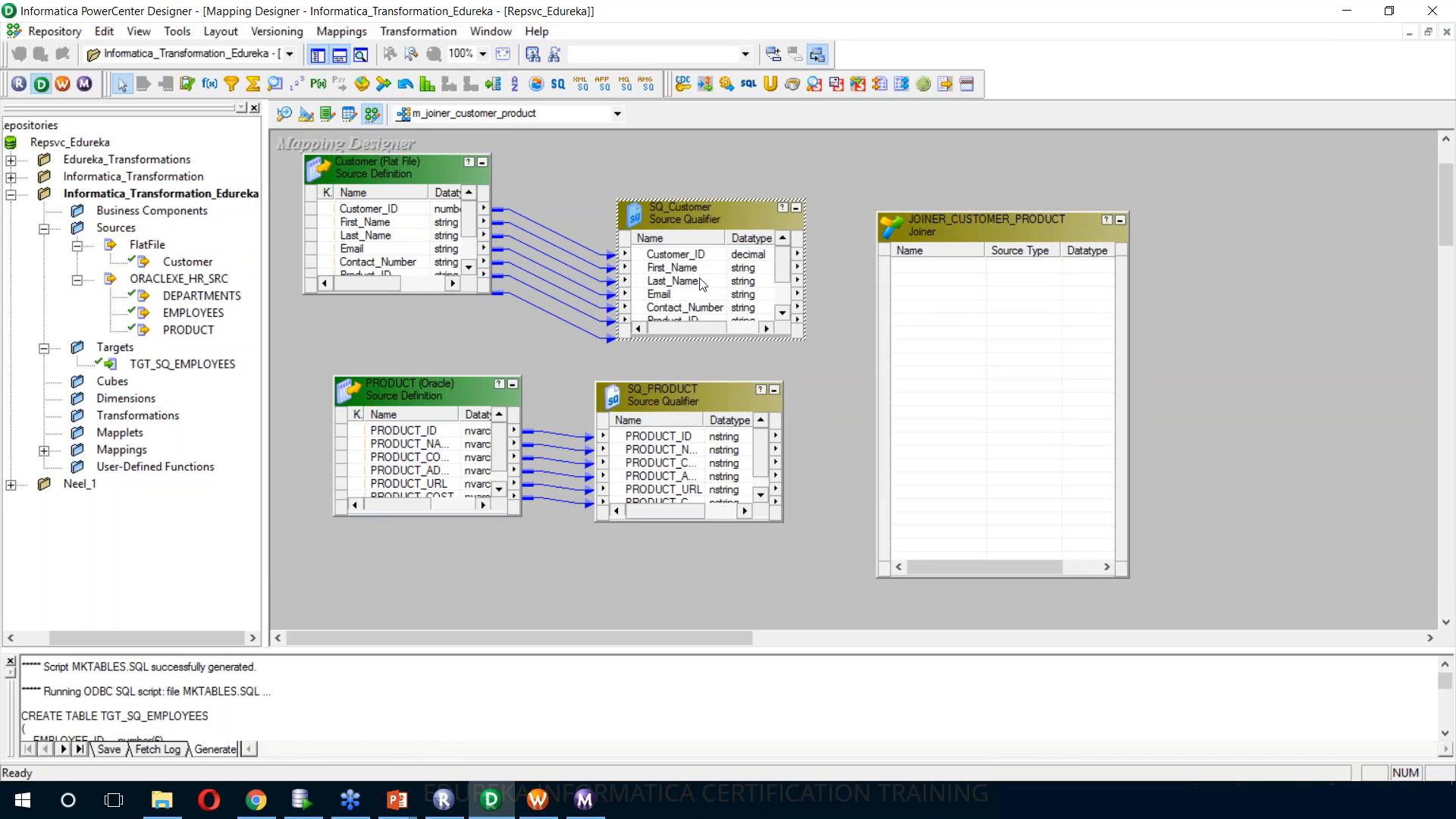
{"action": "right_click", "coordinate": [686, 254]}
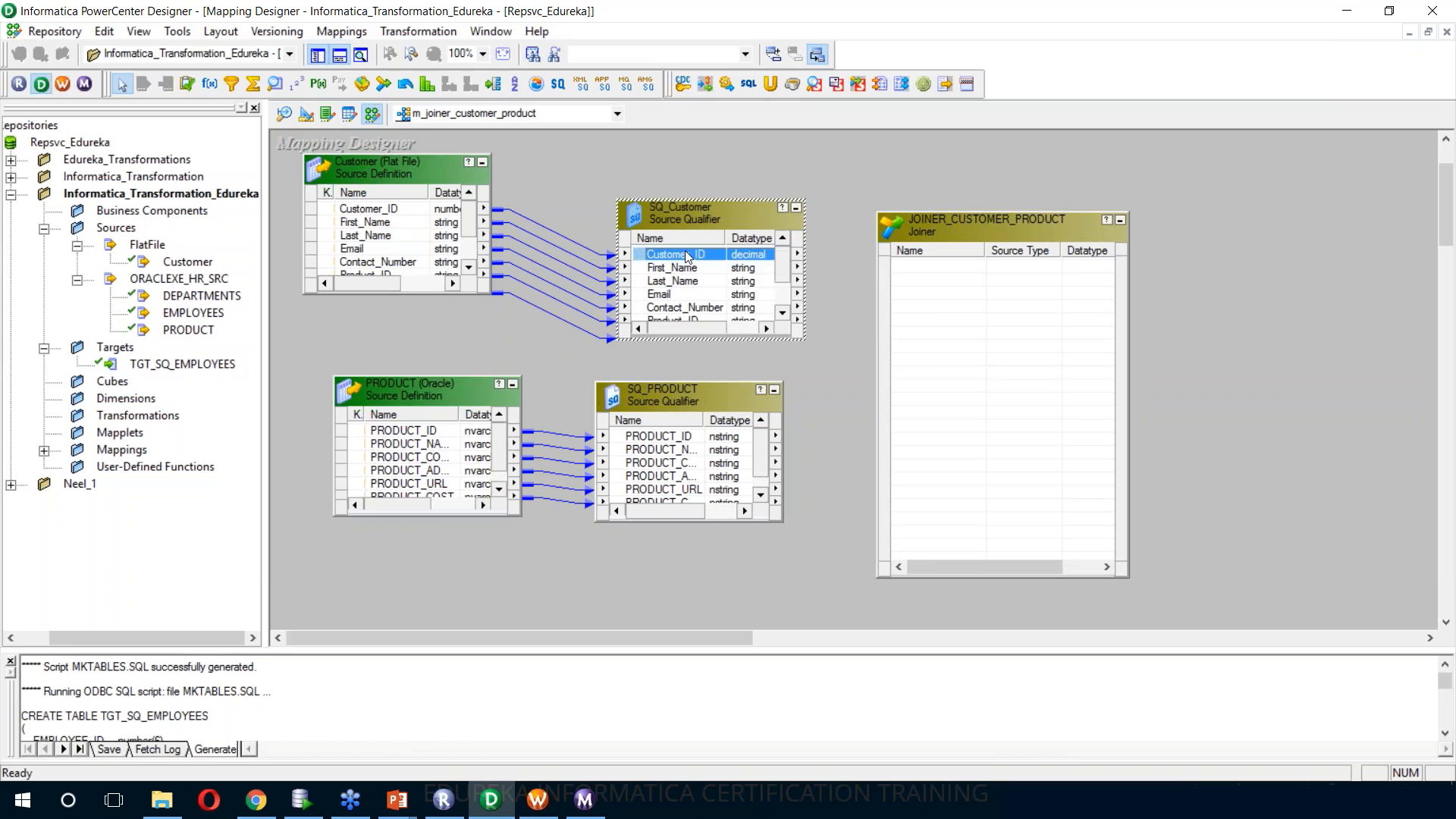
{"action": "left_click", "coordinate": [707, 262]}
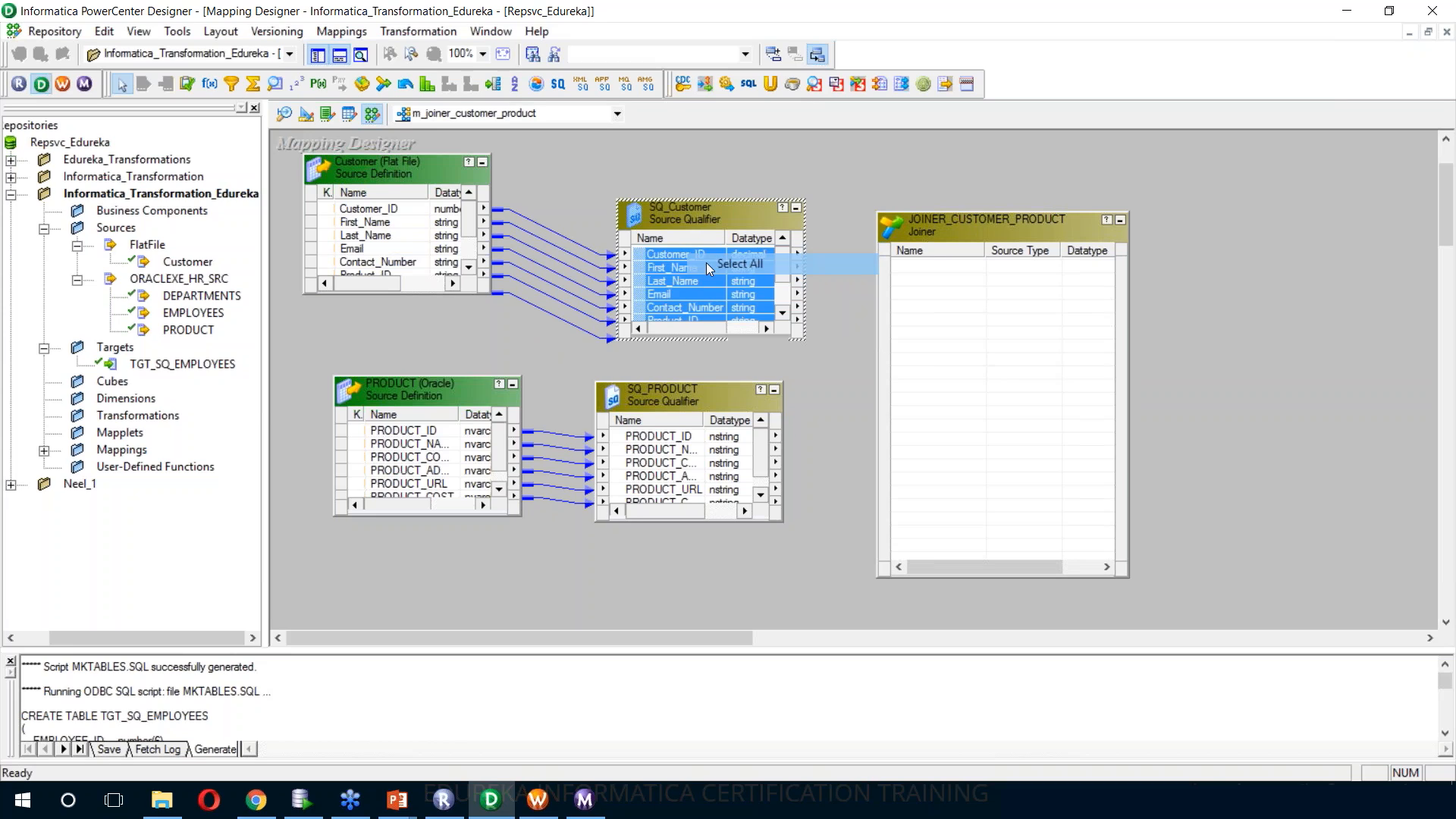
{"action": "left_click_drag", "start_coordinate": [704, 255], "coordinate": [933, 250]}
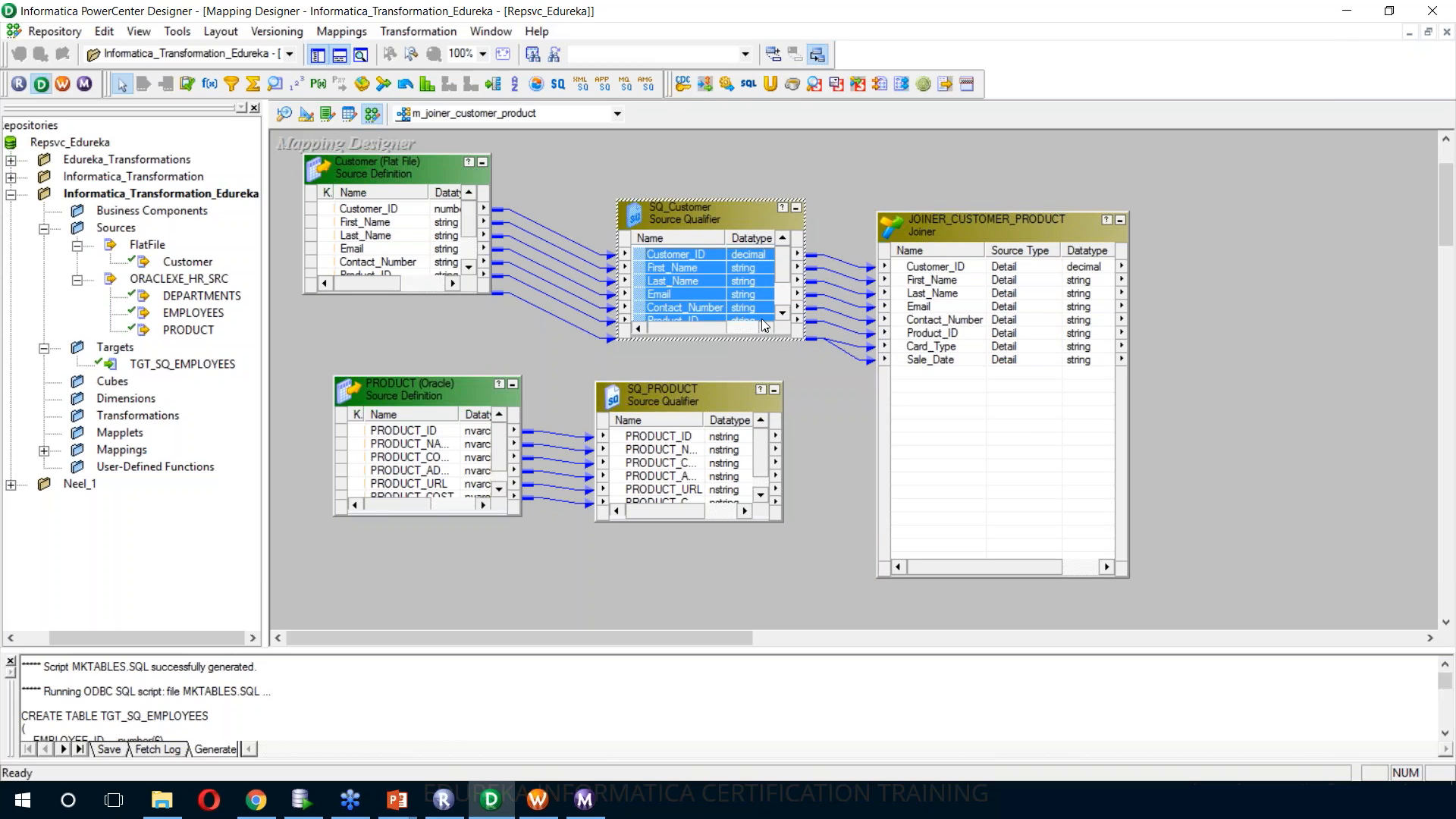
{"action": "left_click", "coordinate": [673, 438]}
{"action": "key", "text": "ctrl+a"}
{"action": "left_click_drag", "start_coordinate": [673, 438], "coordinate": [950, 386]}
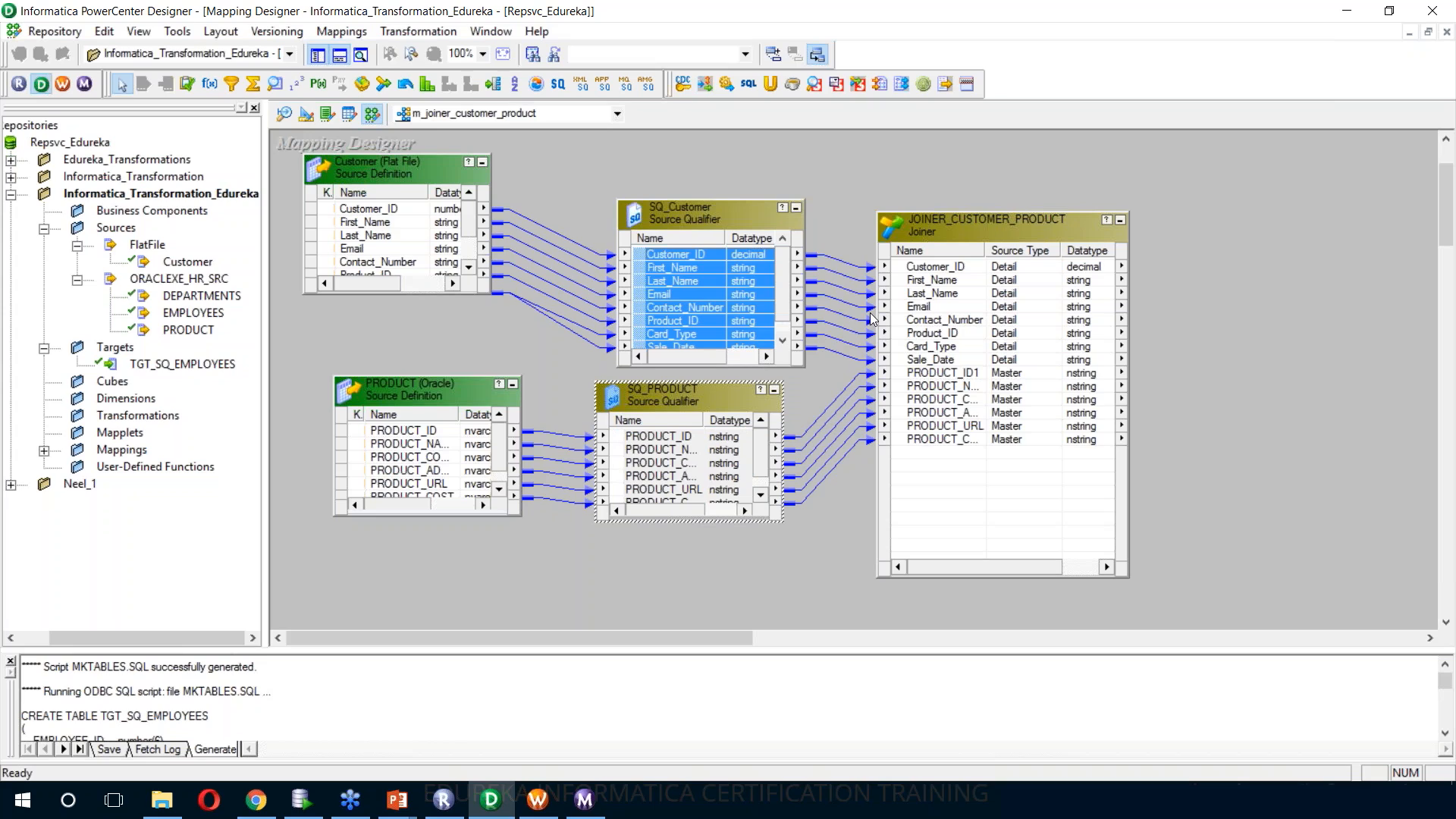
Create and add a target from the Joiner transformation, and enlarge it so all its columns and datatypes fit
{"action": "right_click", "coordinate": [938, 232]}
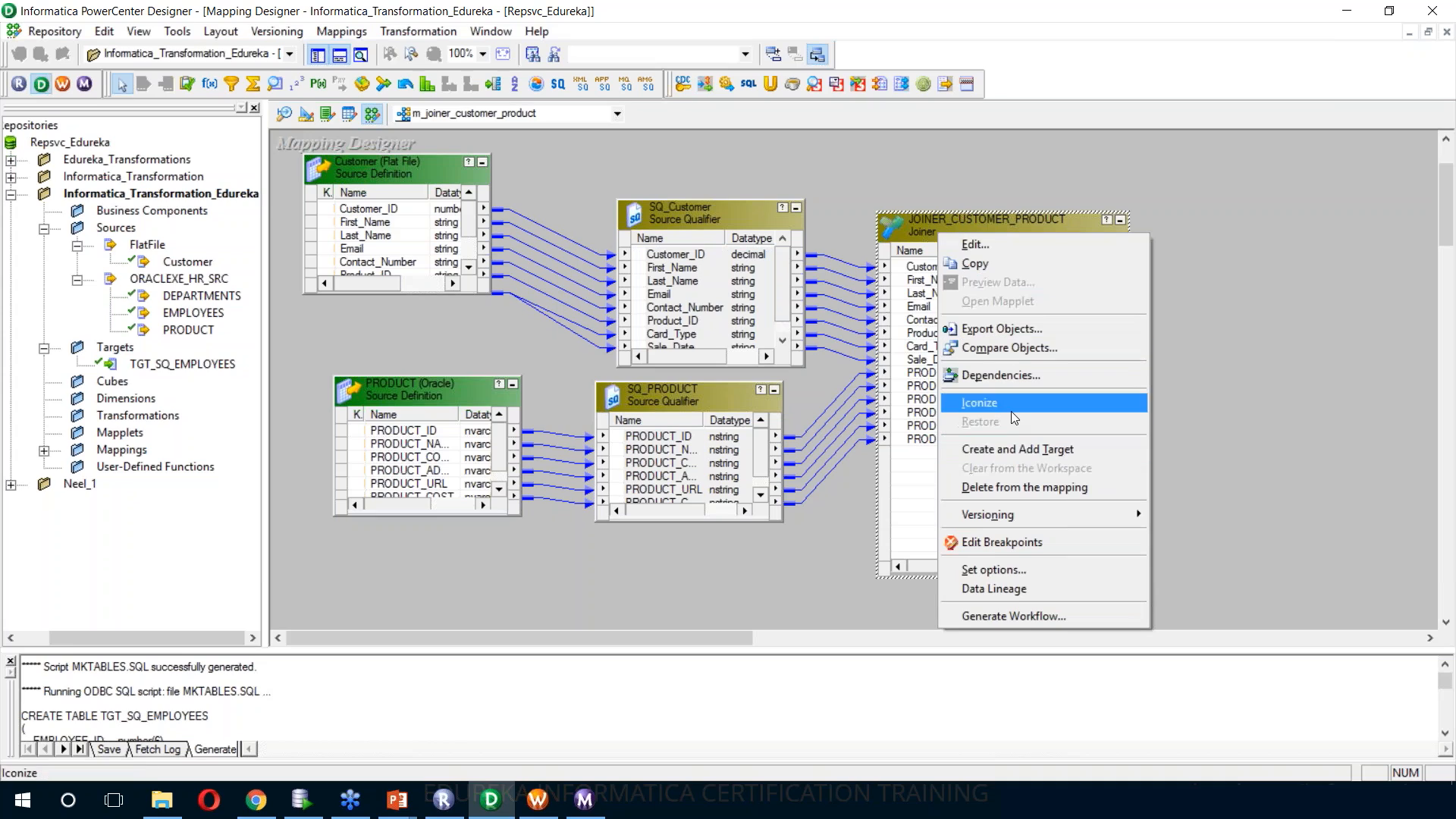
{"action": "left_click", "coordinate": [1019, 450]}
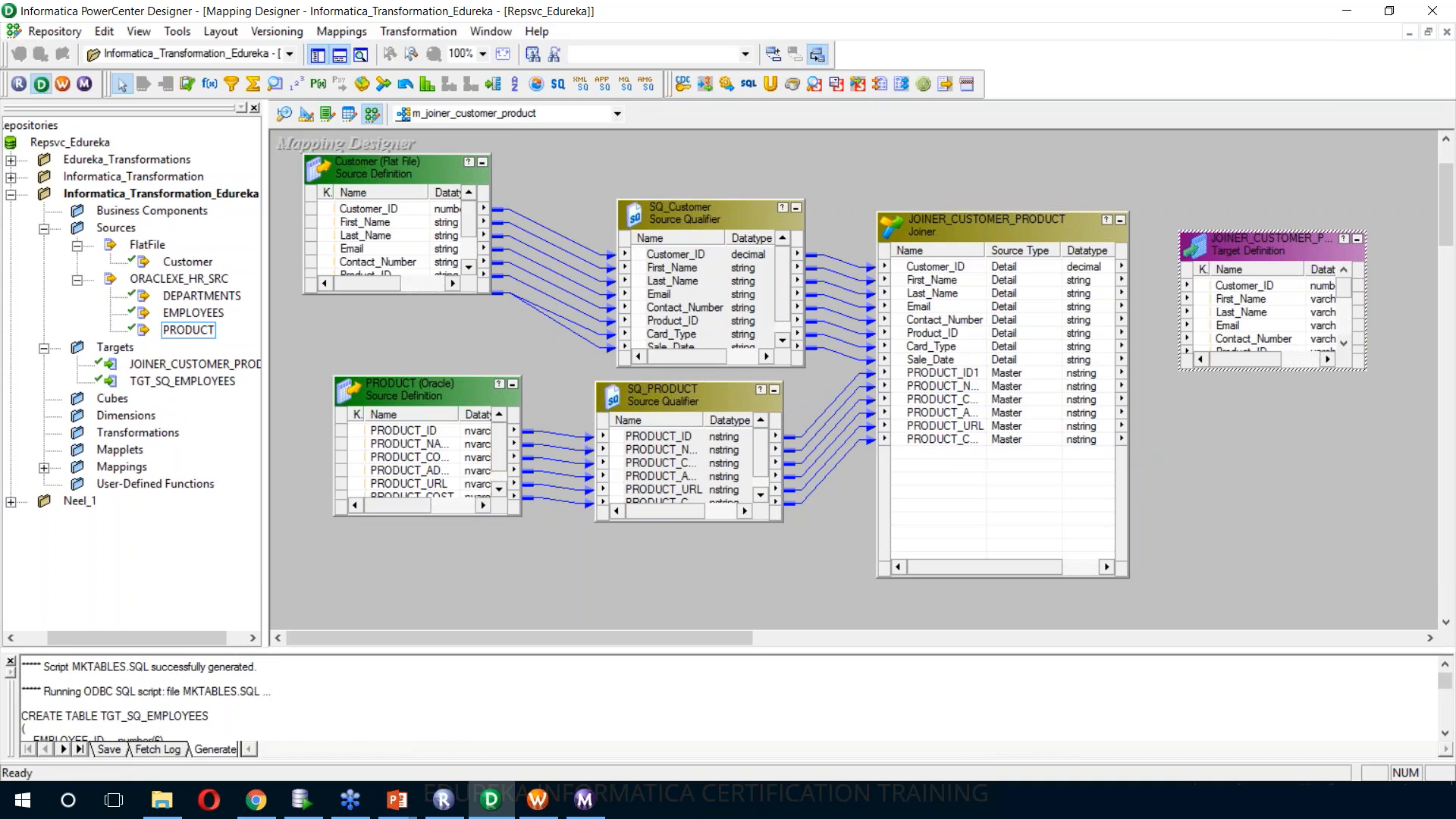
{"action": "left_click_drag", "start_coordinate": [1362, 364], "coordinate": [1397, 567]}
{"action": "left_click_drag", "start_coordinate": [1305, 269], "coordinate": [1335, 270]}
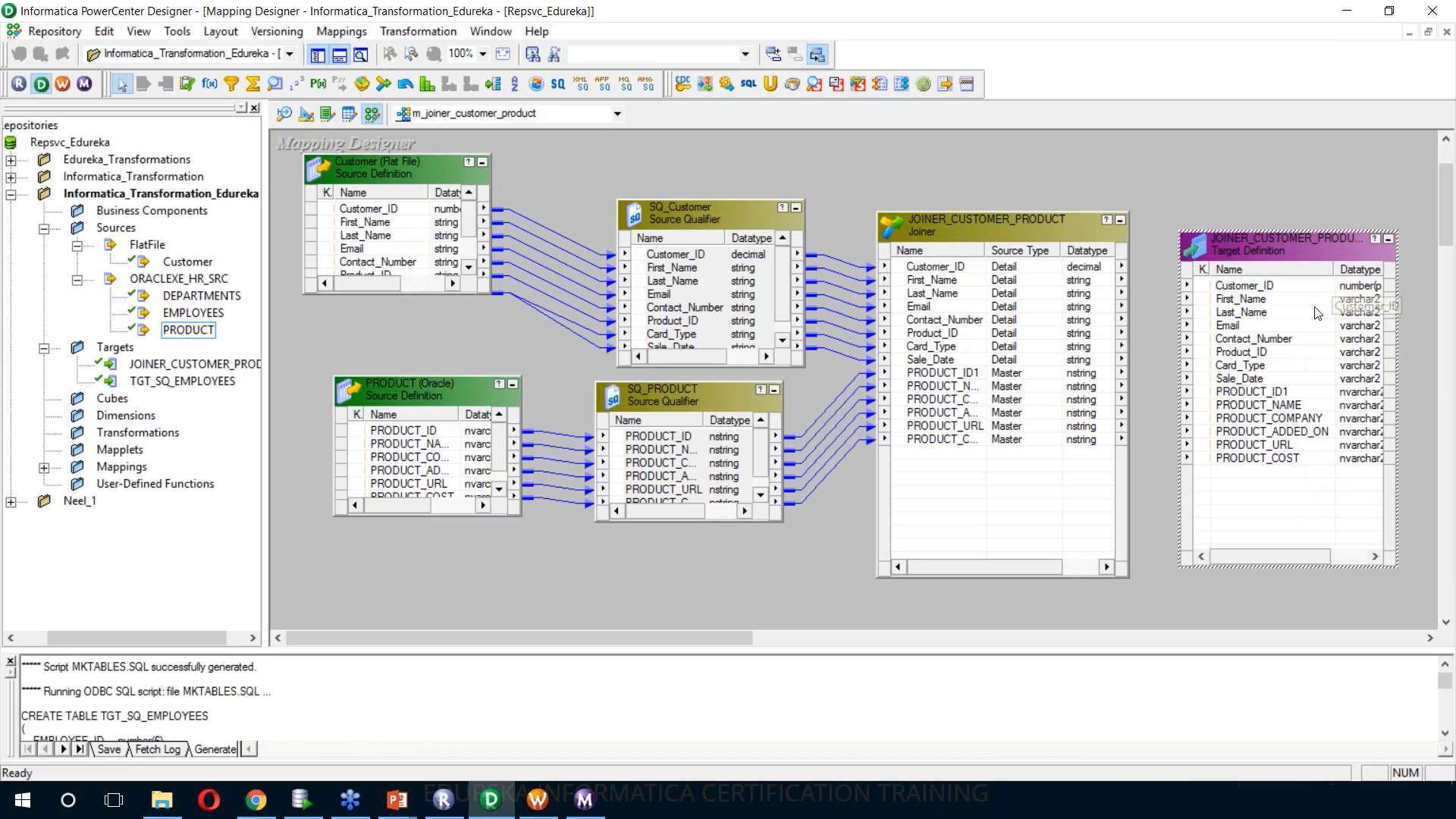
Clear the Target Designer workspace and load the JOINER_CUSTOMER_PRODUCT target definition into it
{"action": "left_click", "coordinate": [308, 115]}
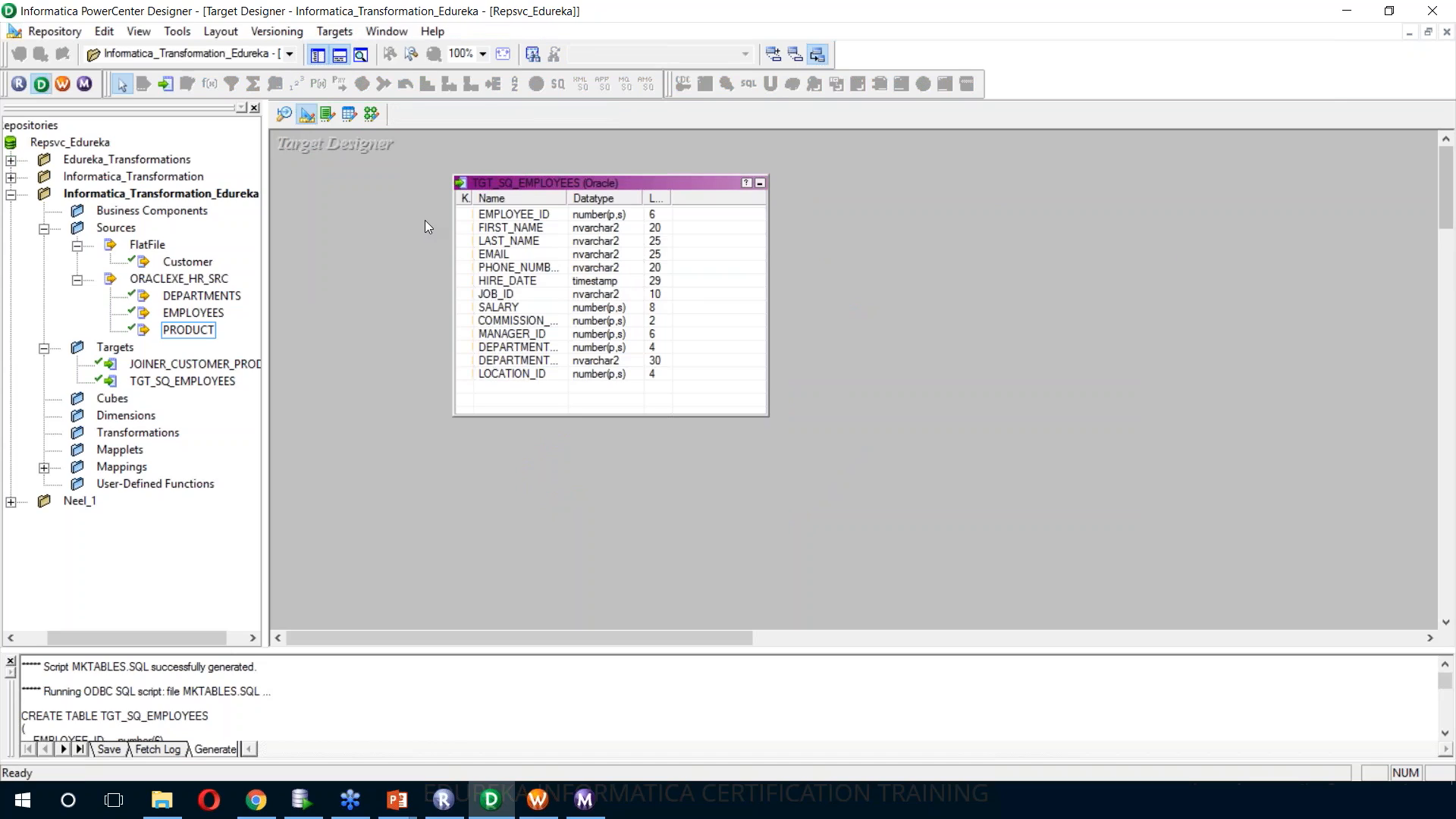
{"action": "right_click", "coordinate": [375, 200]}
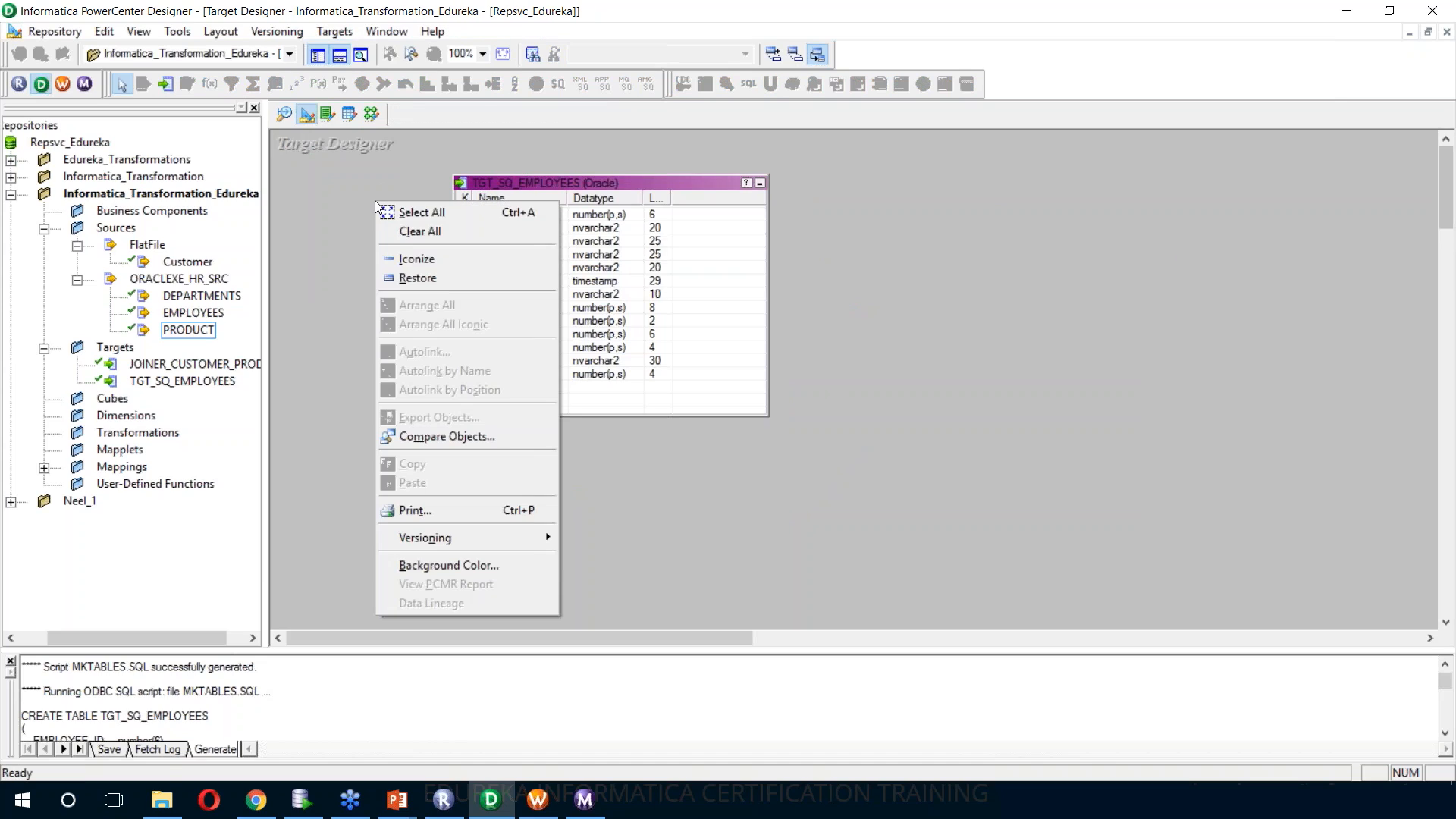
{"action": "left_click", "coordinate": [398, 231]}
{"action": "left_click", "coordinate": [150, 383]}
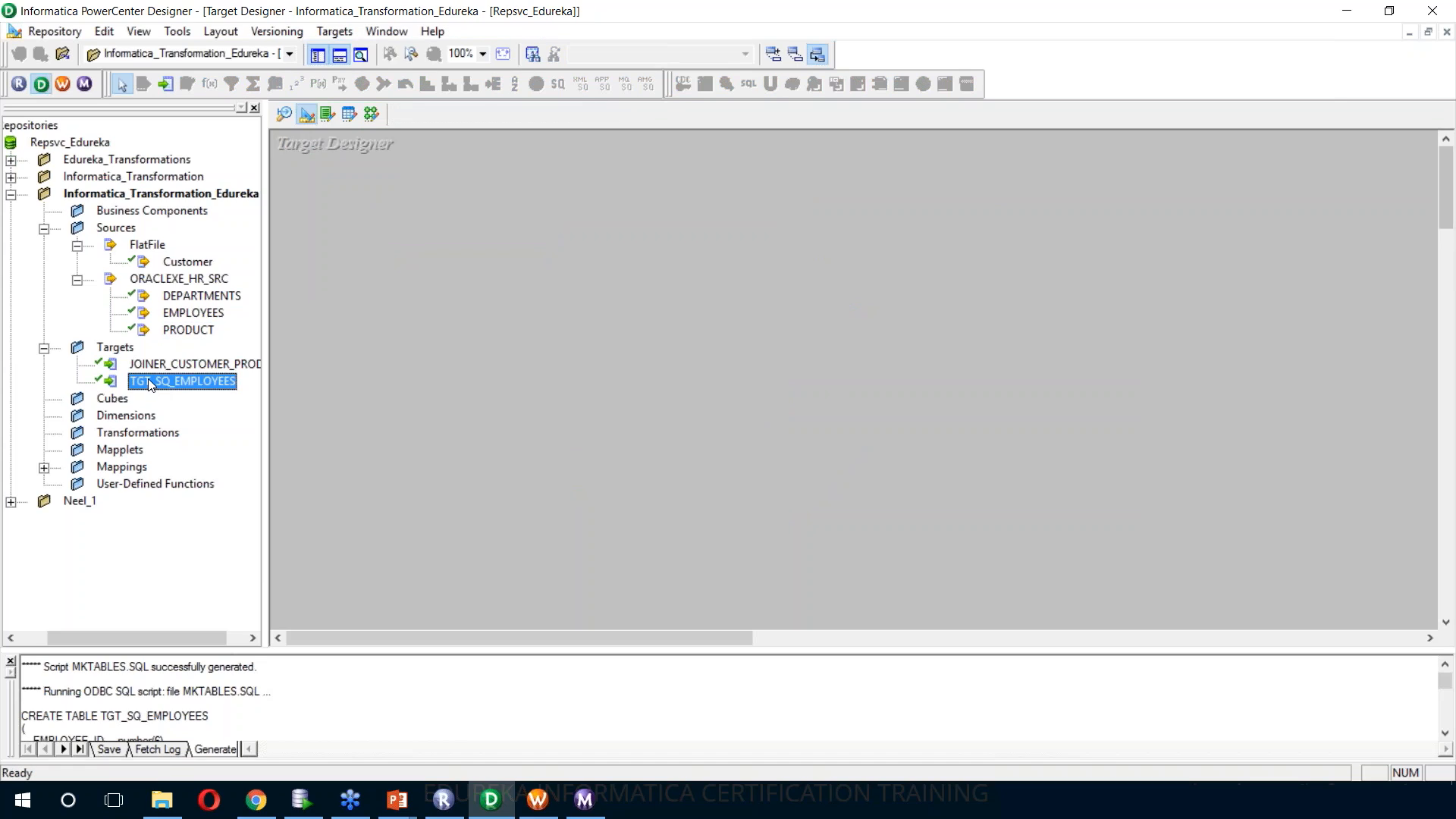
{"action": "left_click", "coordinate": [160, 364]}
{"action": "left_click_drag", "start_coordinate": [162, 362], "coordinate": [627, 244]}
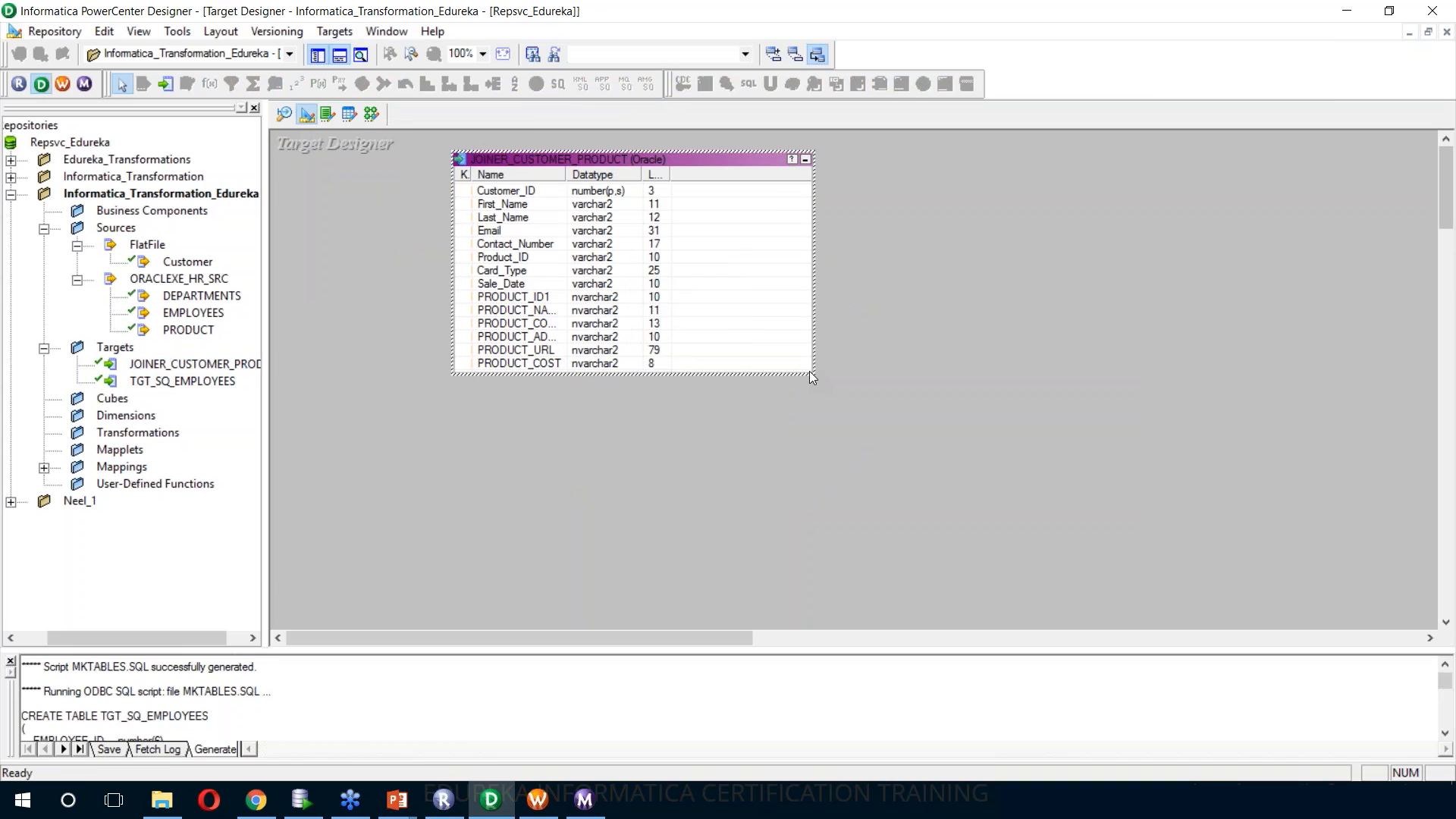
Rename the JOINER_CUSTOMER_PRODUCT target table as TGT_JOINER_CUSTOMER_PRODUCT
{"action": "double_click", "coordinate": [685, 161]}
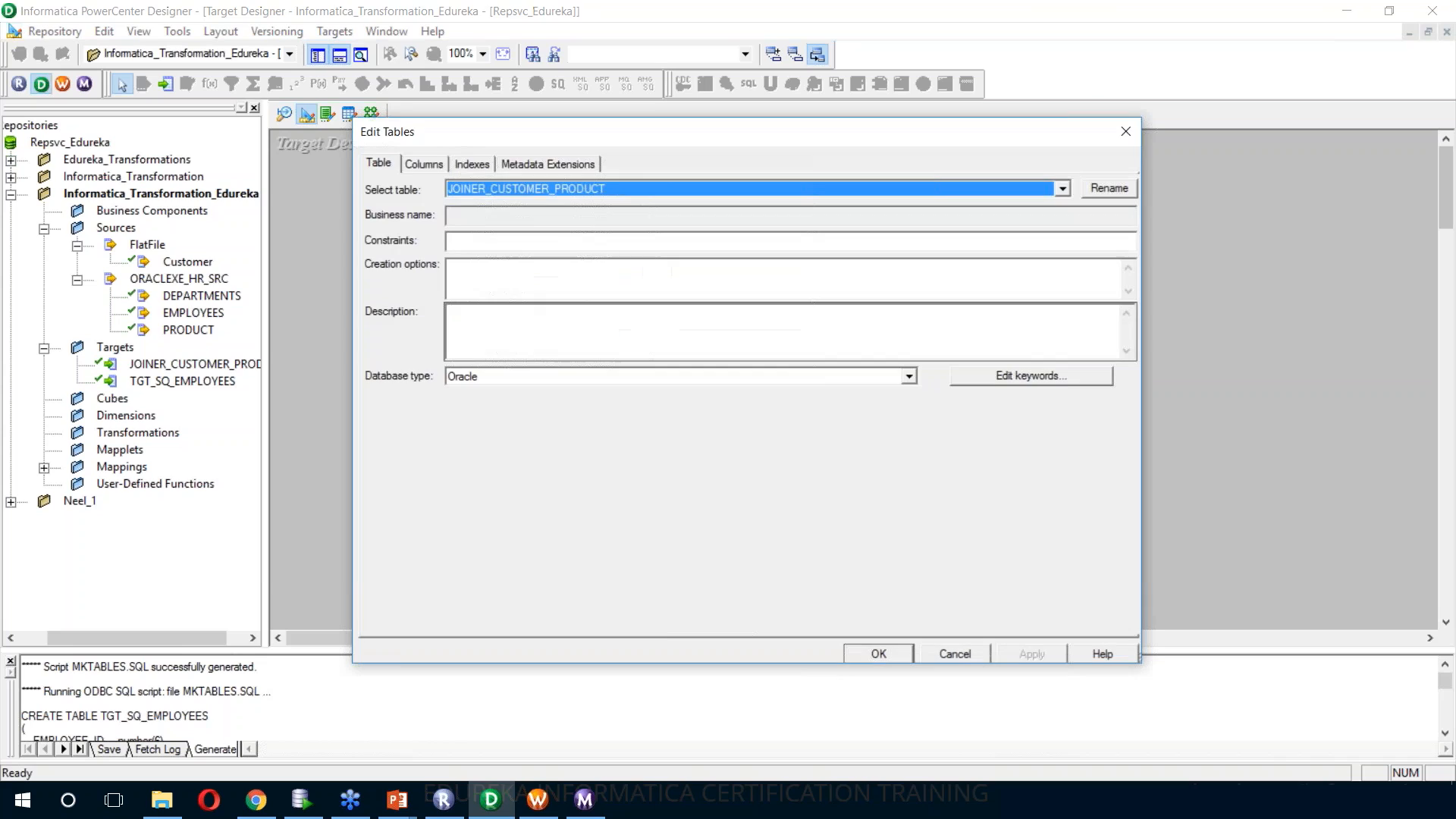
{"action": "left_click", "coordinate": [1112, 193]}
{"action": "key", "text": "Home"}
{"action": "type", "text": "TGT_"}
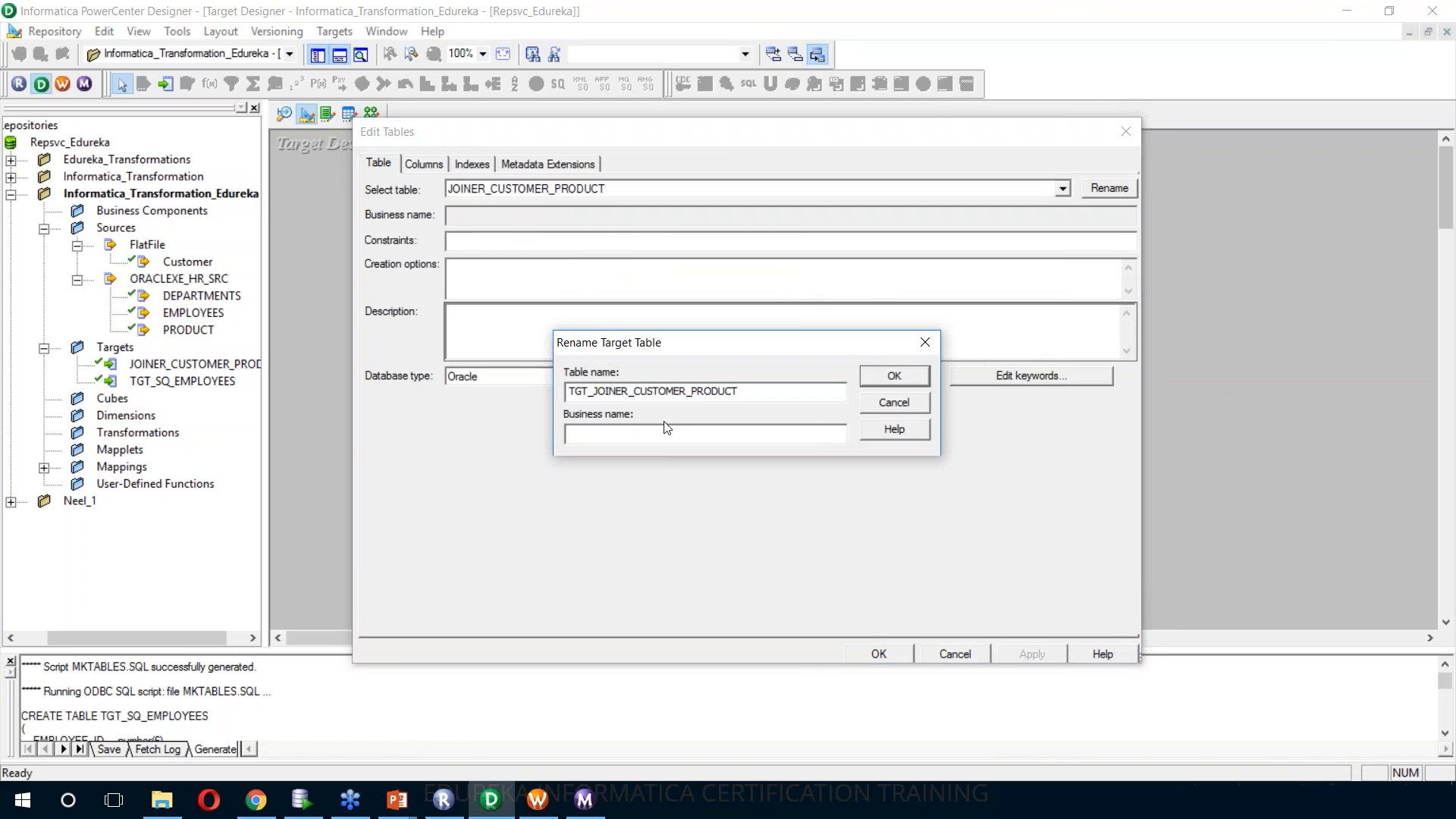
{"action": "left_click", "coordinate": [877, 372]}
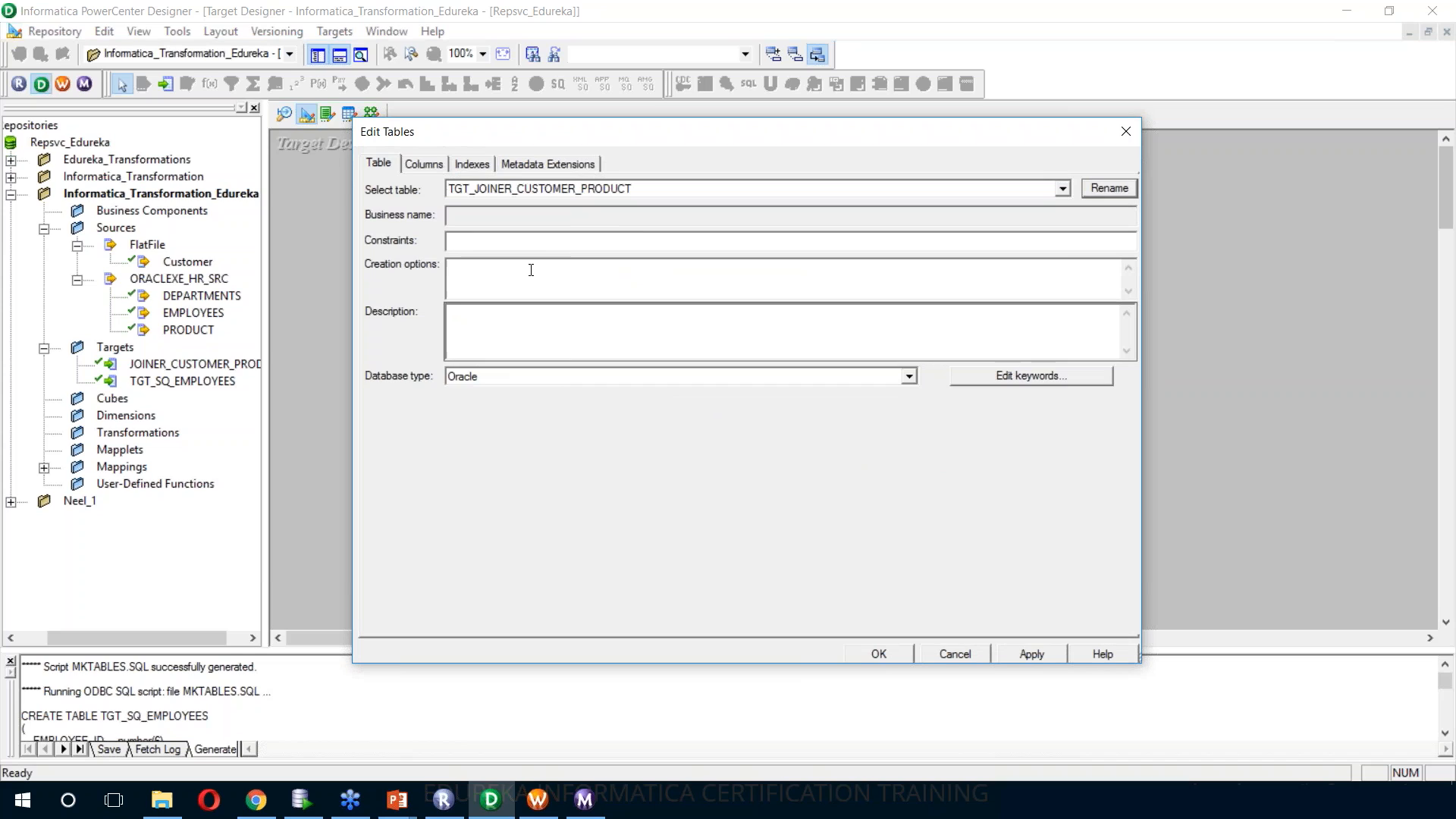
Remove the duplicate PRODUCT_ID1 column from the target table and apply the table edits
{"action": "left_click", "coordinate": [425, 164]}
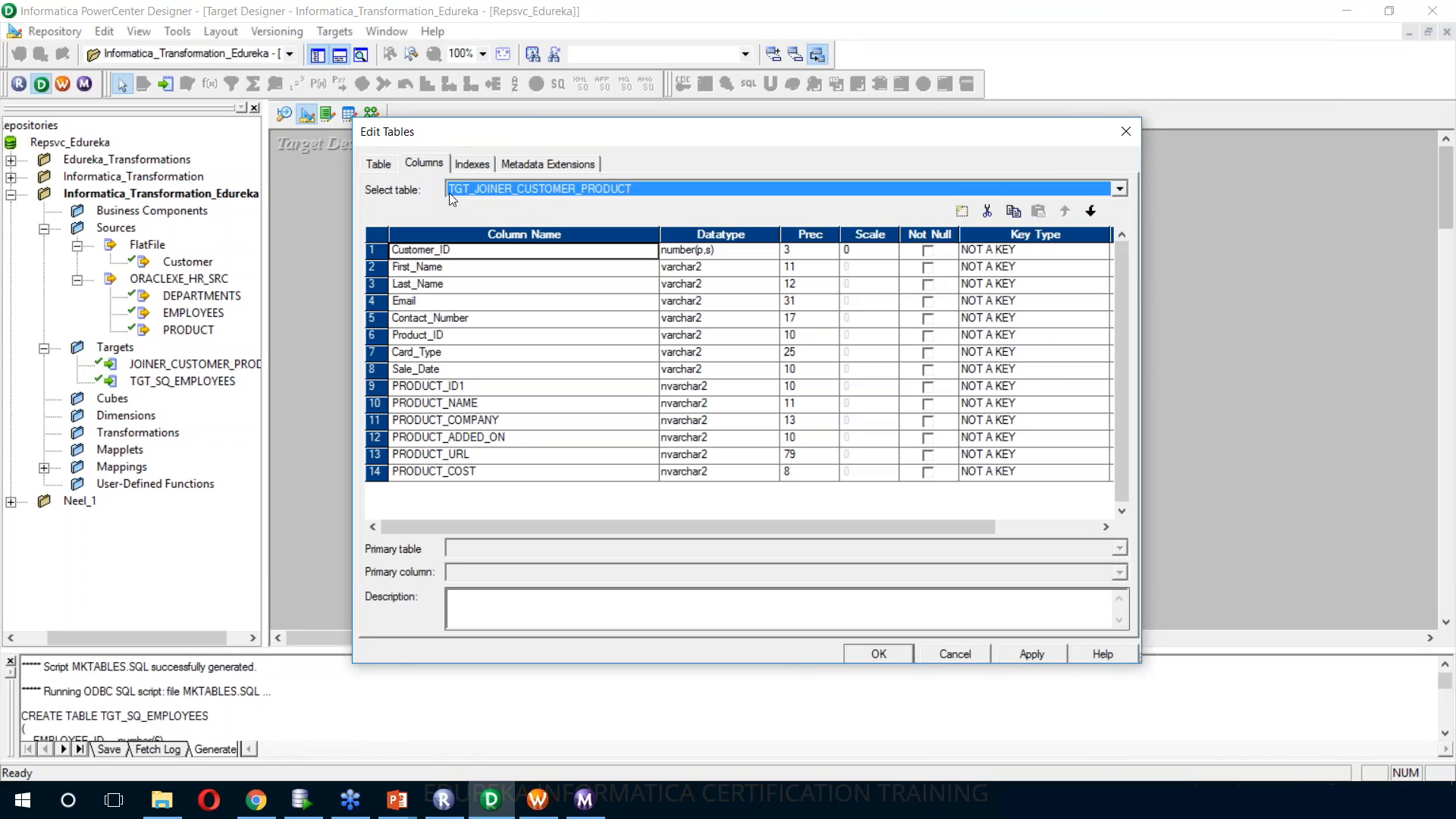
{"action": "left_click", "coordinate": [381, 385]}
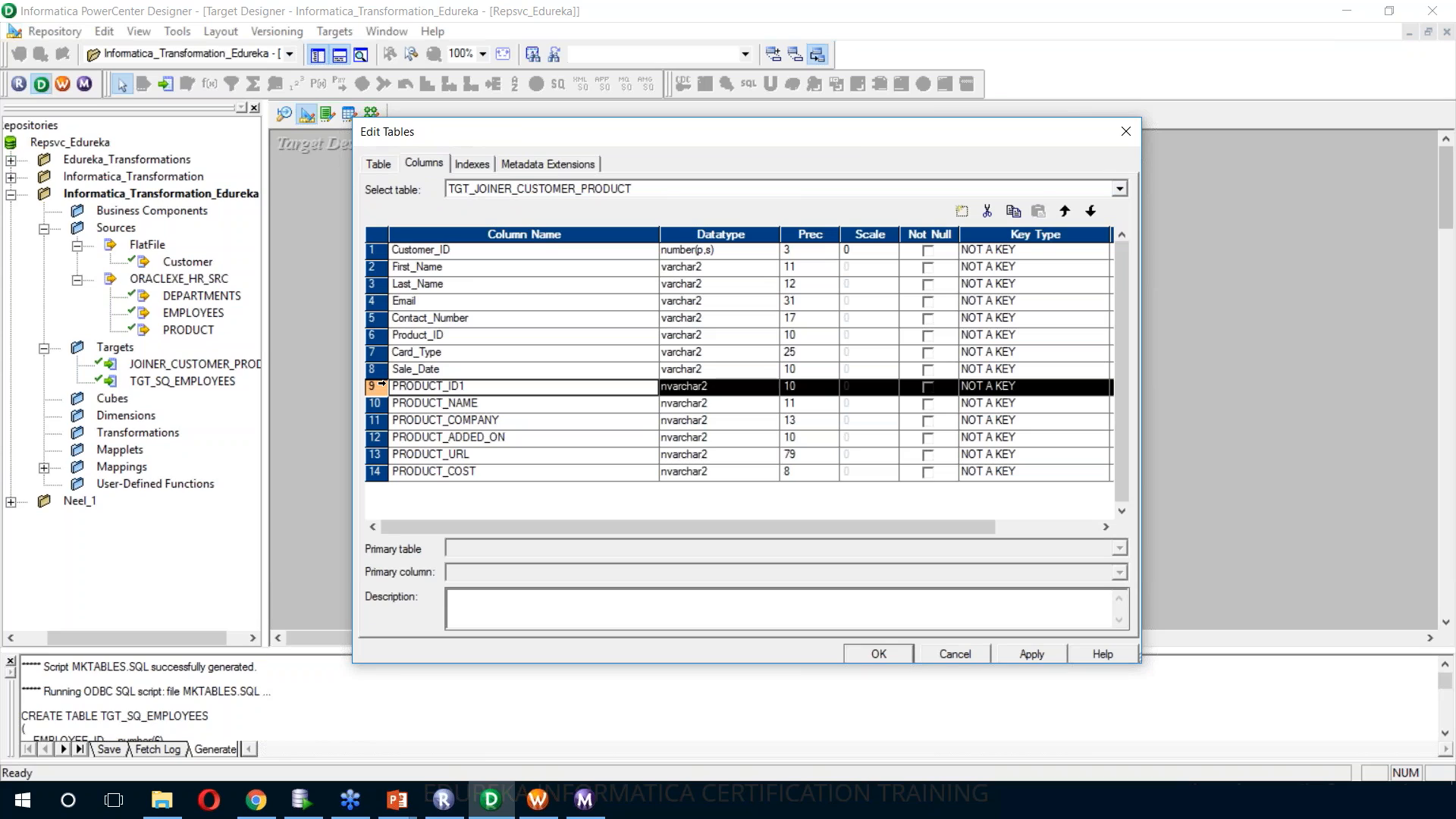
{"action": "left_click", "coordinate": [987, 211]}
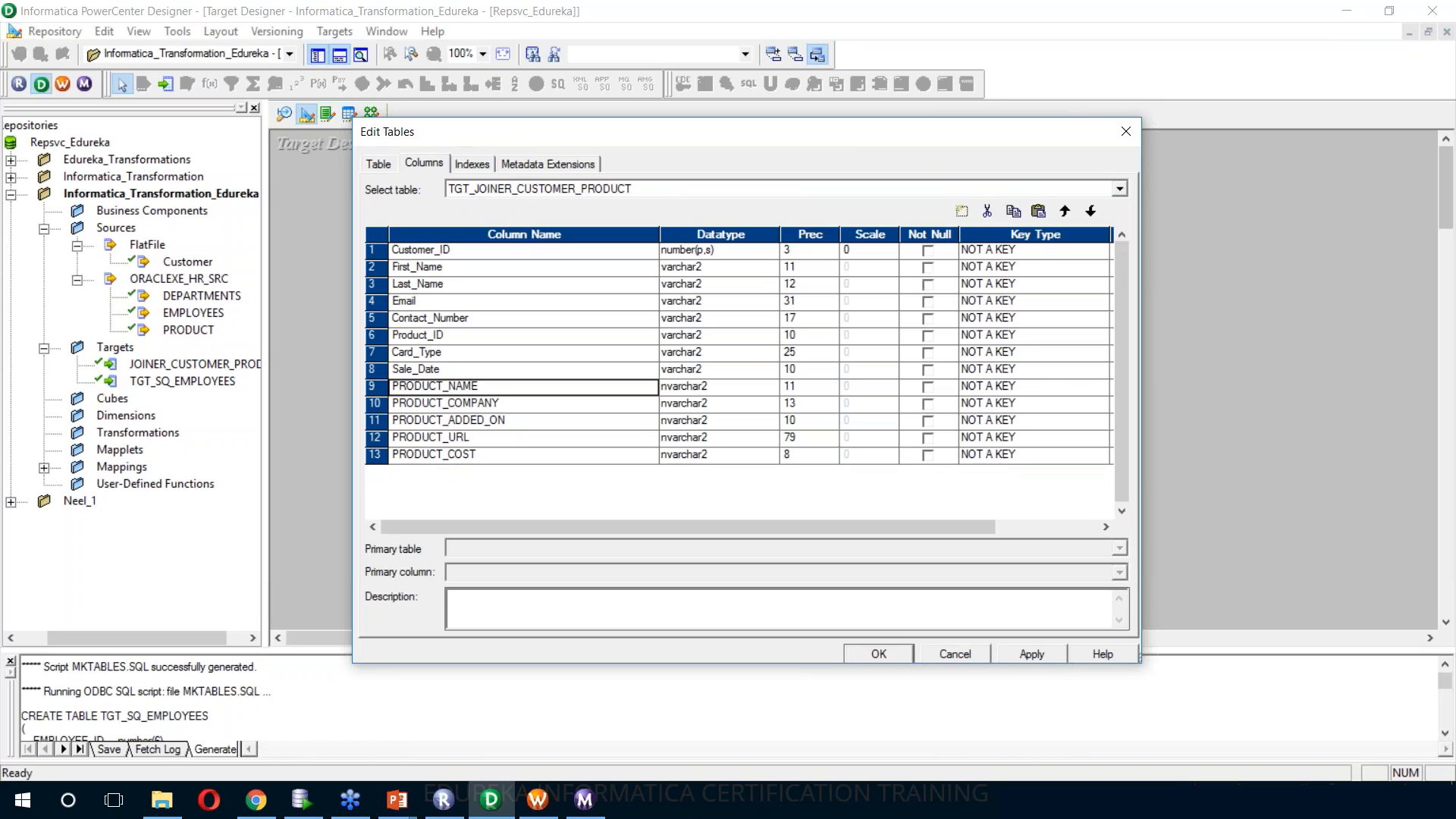
{"action": "left_click", "coordinate": [1032, 654]}
{"action": "left_click", "coordinate": [888, 651]}
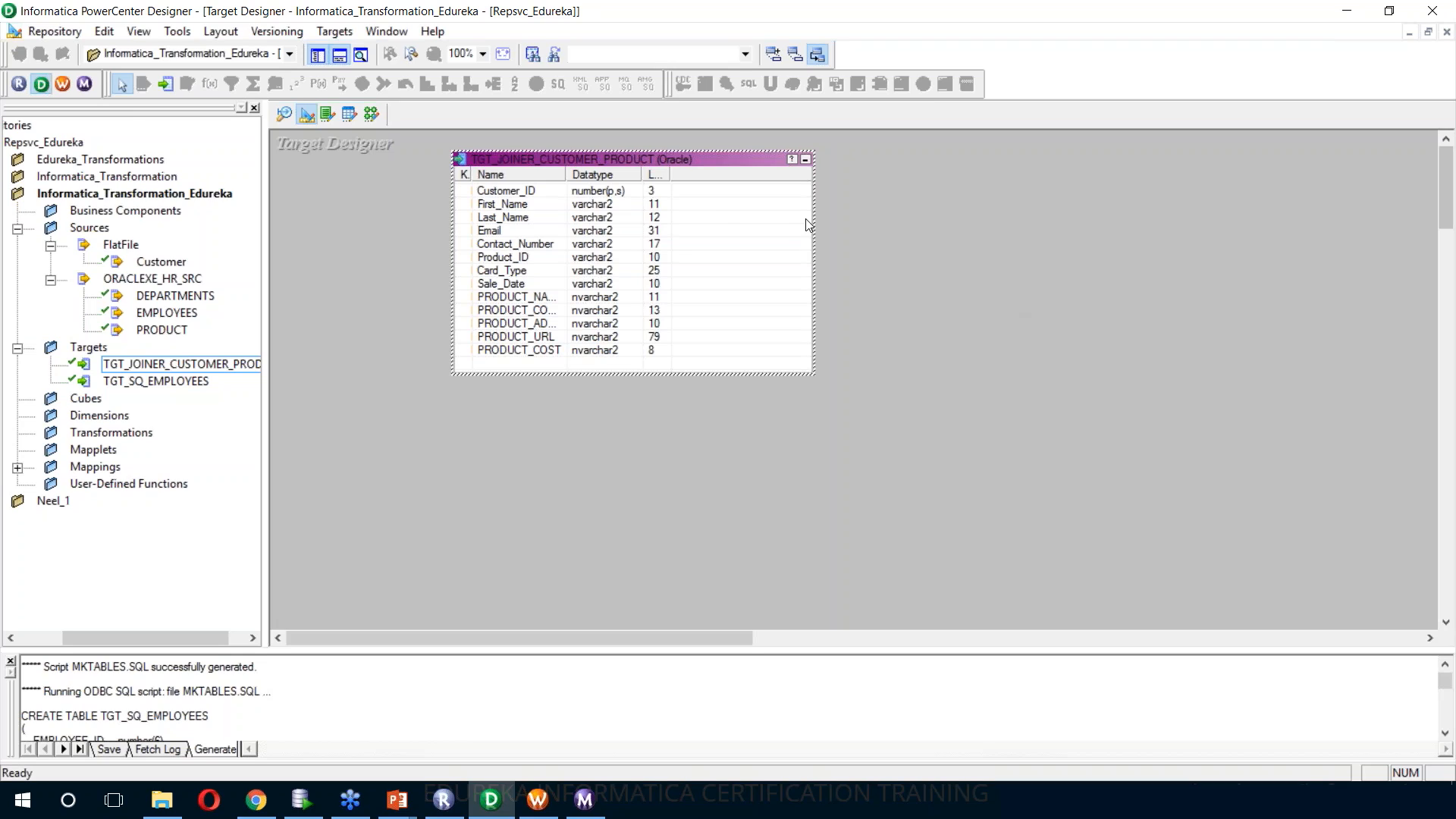
Change the database type of TGT_JOINER_CUSTOMER_PRODUCT to Flat File, keeping the comma-delimited format, and apply it
{"action": "double_click", "coordinate": [647, 157]}
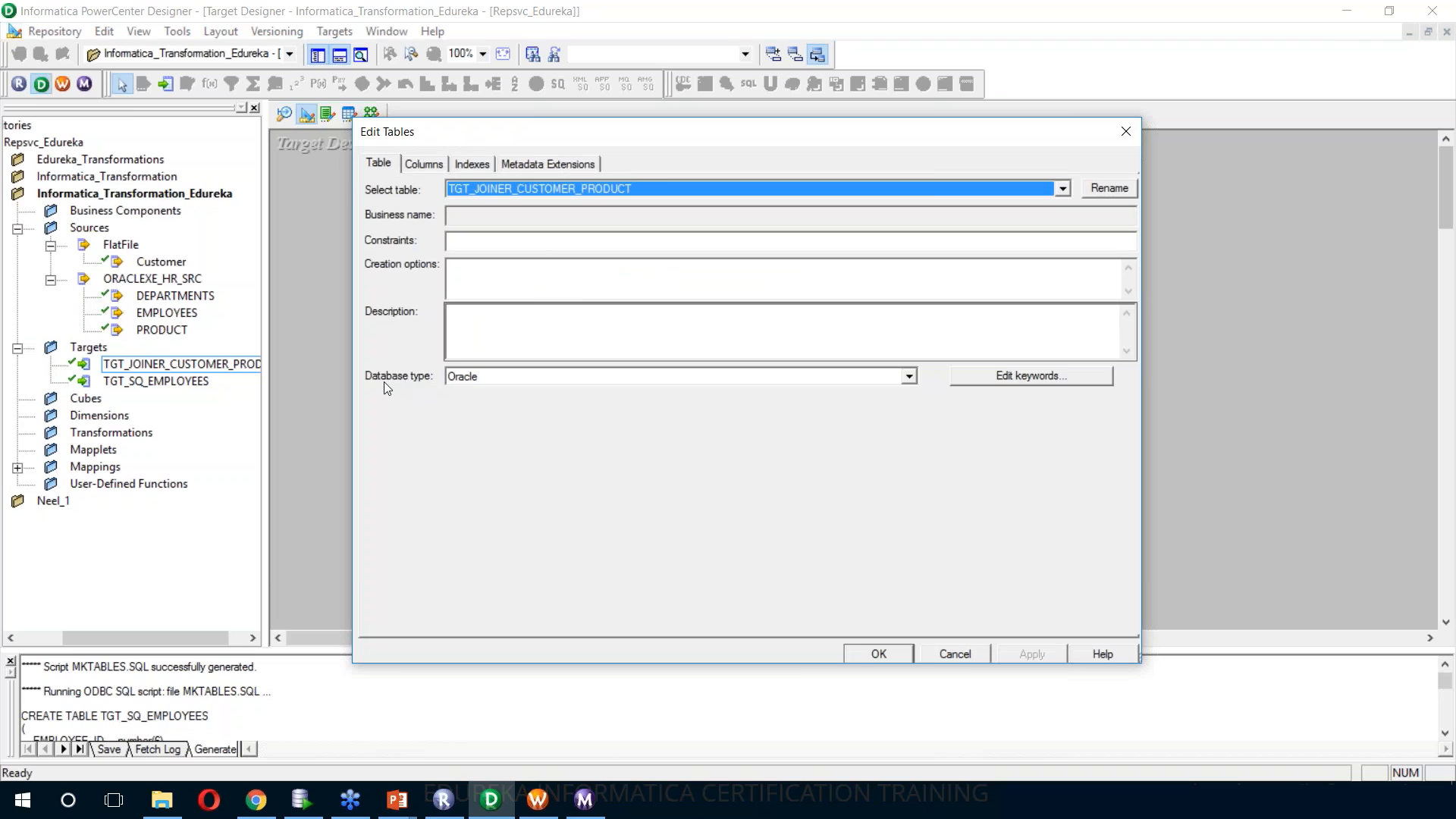
{"action": "left_click", "coordinate": [499, 377]}
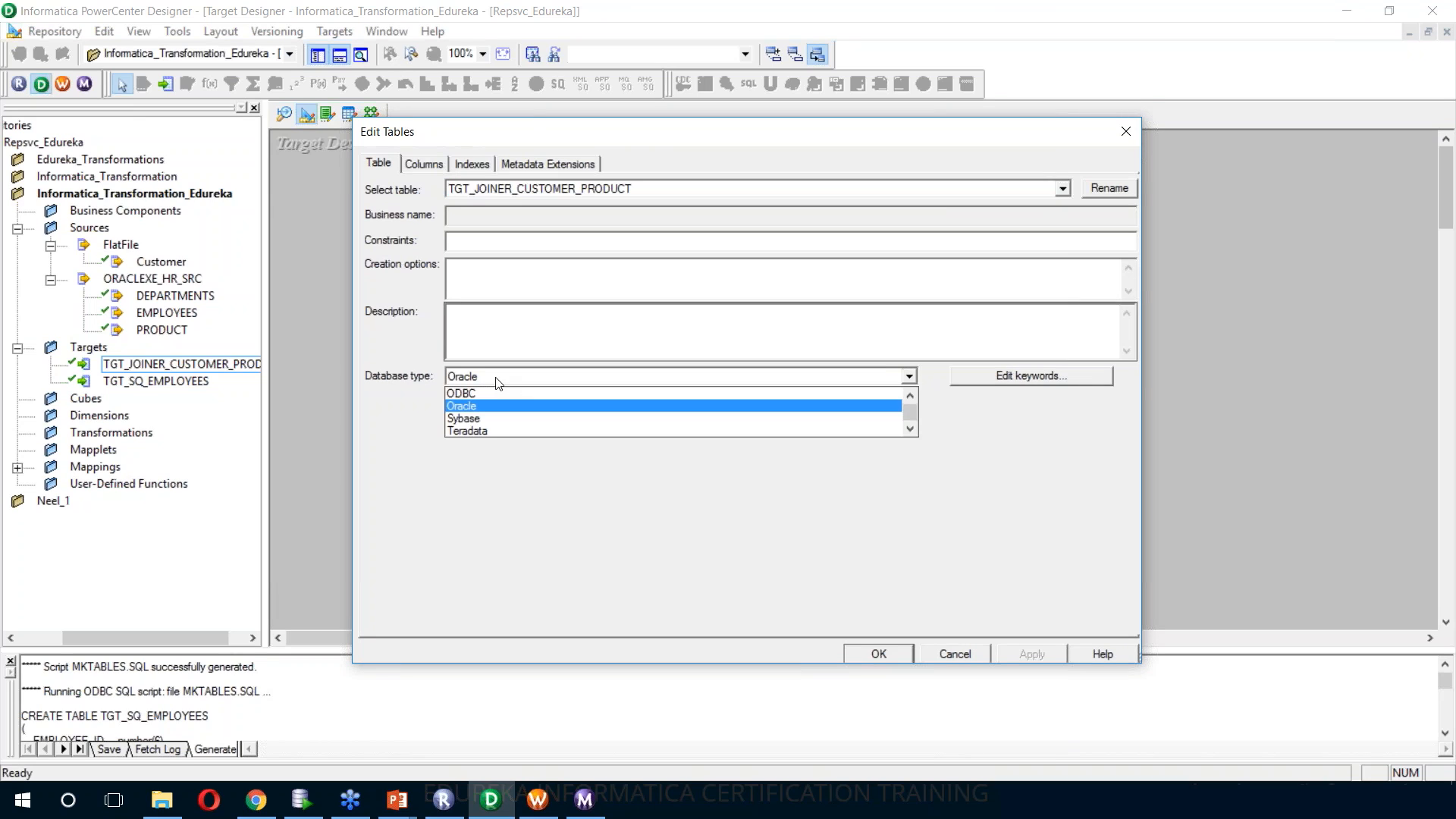
{"action": "scroll", "coordinate": [493, 424], "scroll_direction": "up", "scroll_amount": 2}
{"action": "left_click", "coordinate": [479, 406]}
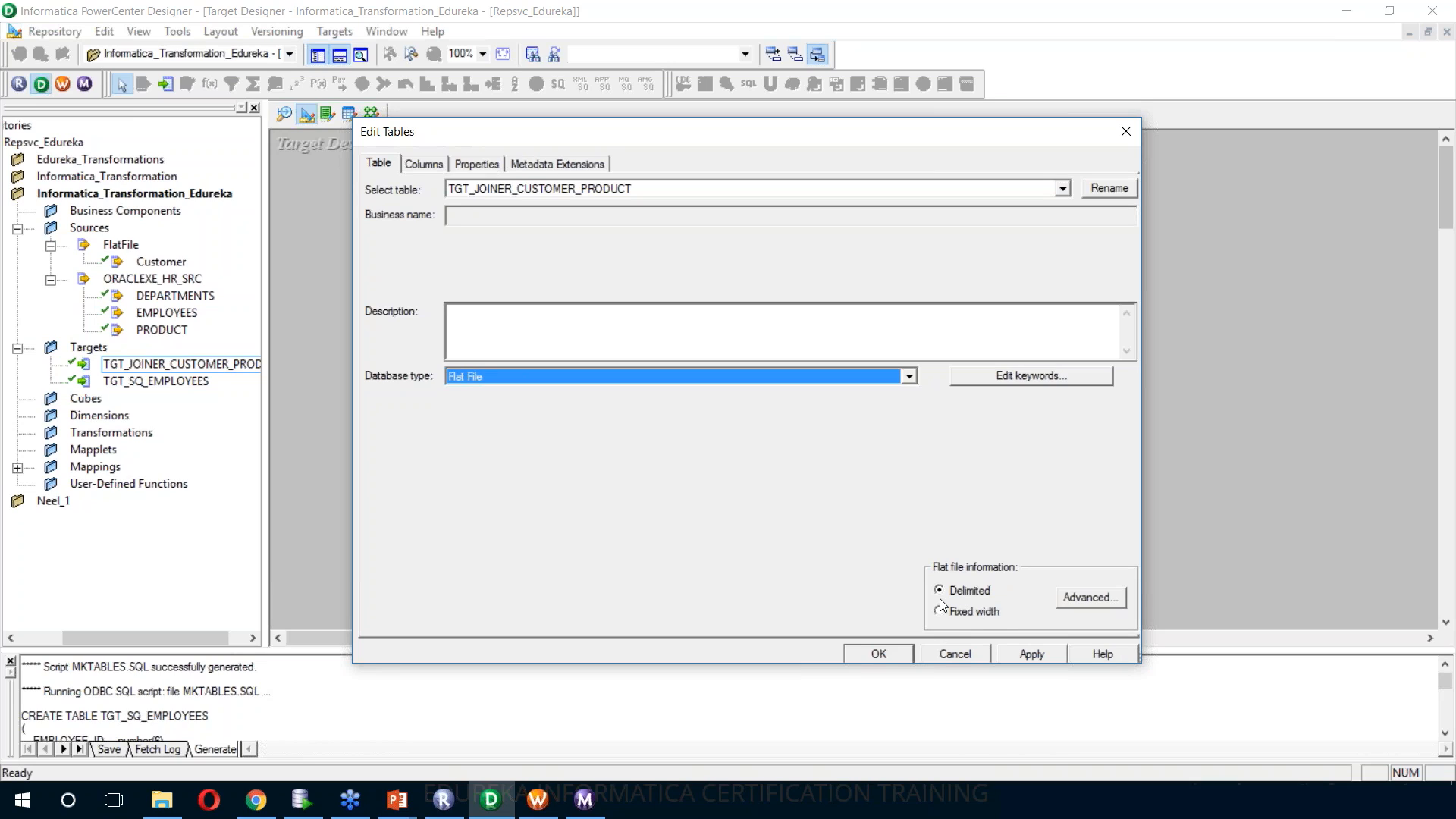
{"action": "left_click", "coordinate": [1086, 598]}
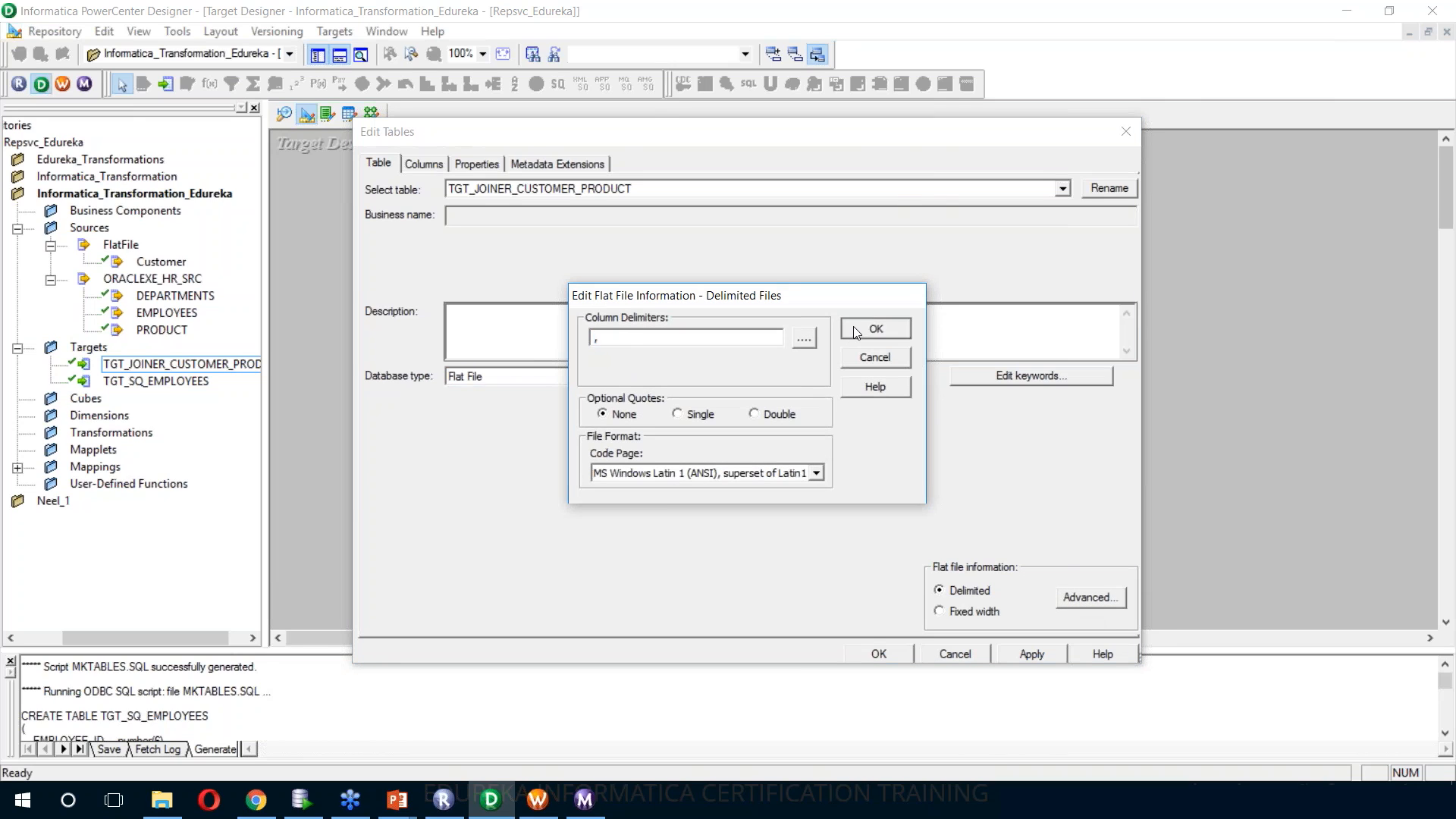
{"action": "left_click", "coordinate": [875, 328]}
{"action": "left_click", "coordinate": [1033, 654]}
{"action": "left_click", "coordinate": [884, 653]}
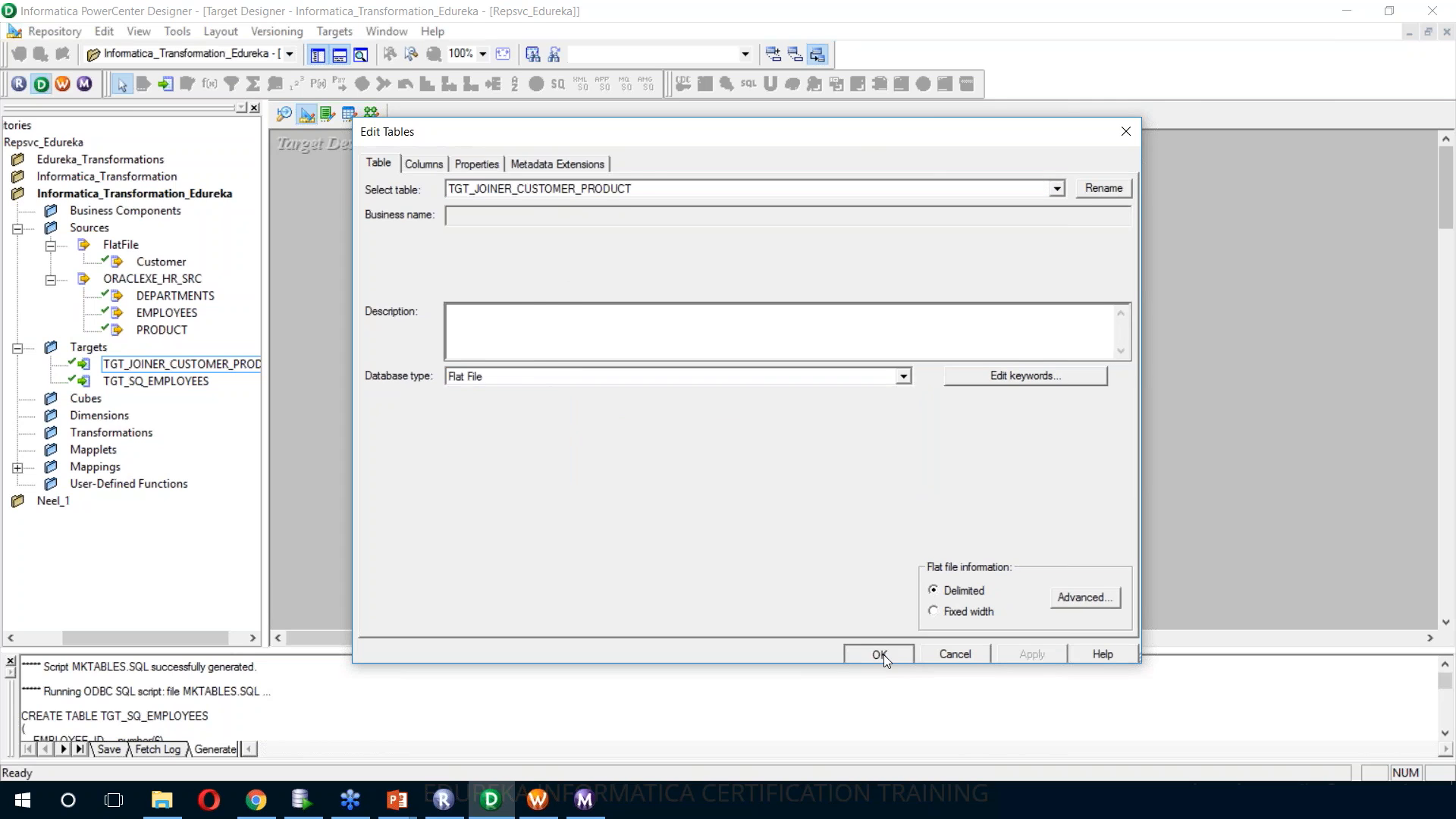
In Mapping Designer, replace the old JOINER_CUSTOMER_PRODUCT1 target instance with the TGT_JOINER_CUSTOMER_PRODUCT flat file target
{"action": "left_click", "coordinate": [374, 112]}
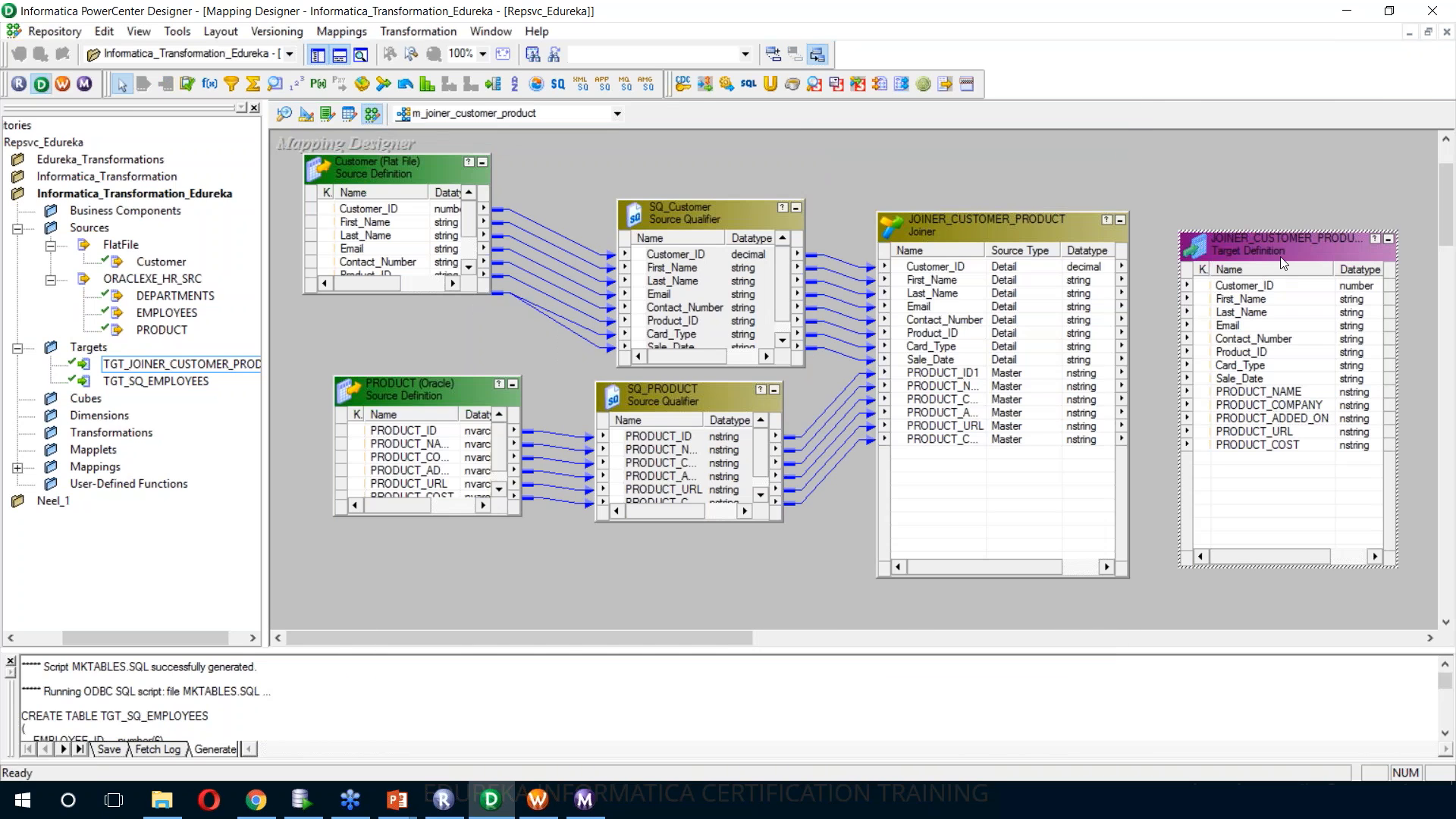
{"action": "key", "text": "Delete"}
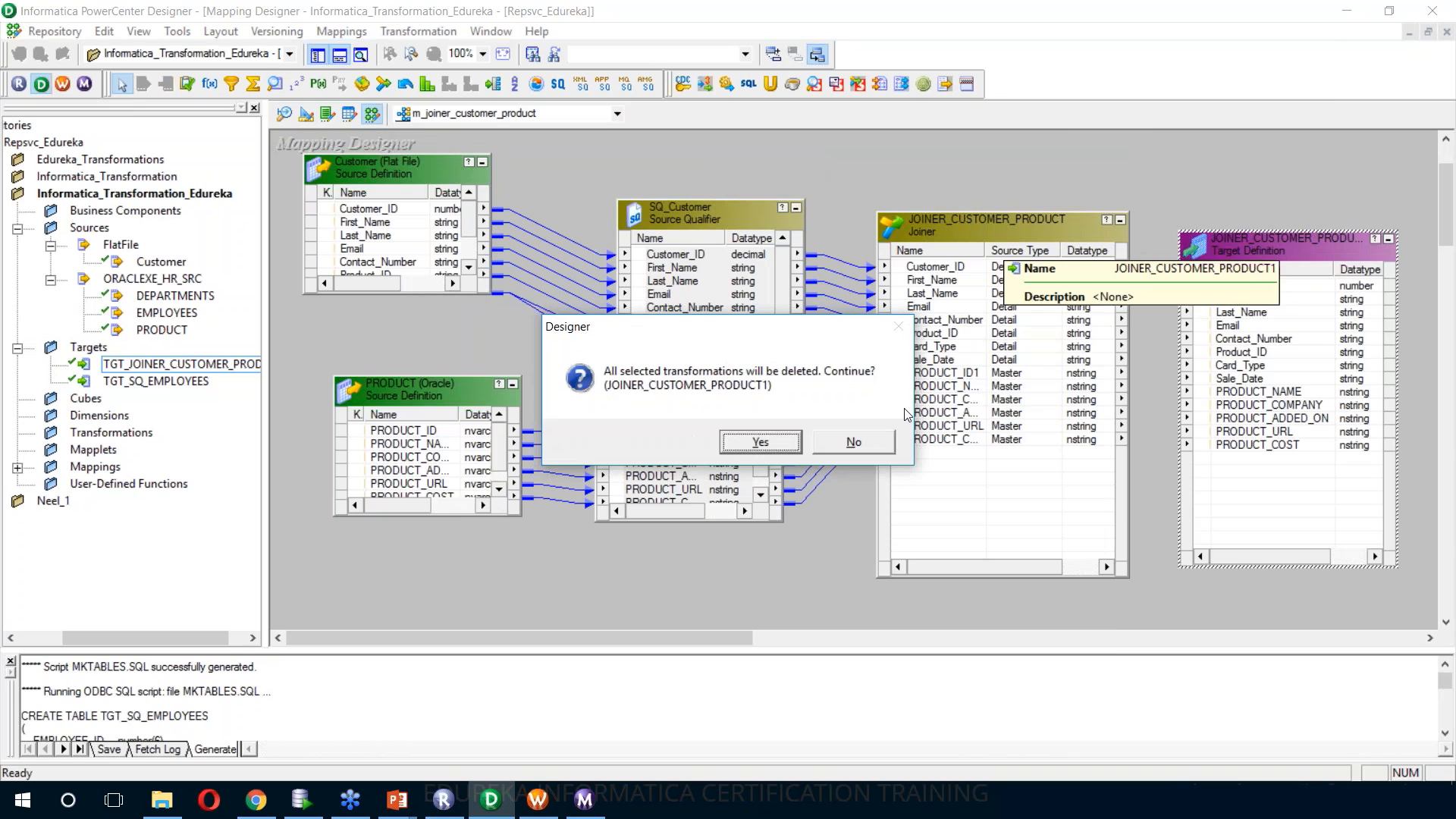
{"action": "key", "text": "Return"}
{"action": "left_click_drag", "start_coordinate": [158, 366], "coordinate": [1125, 223]}
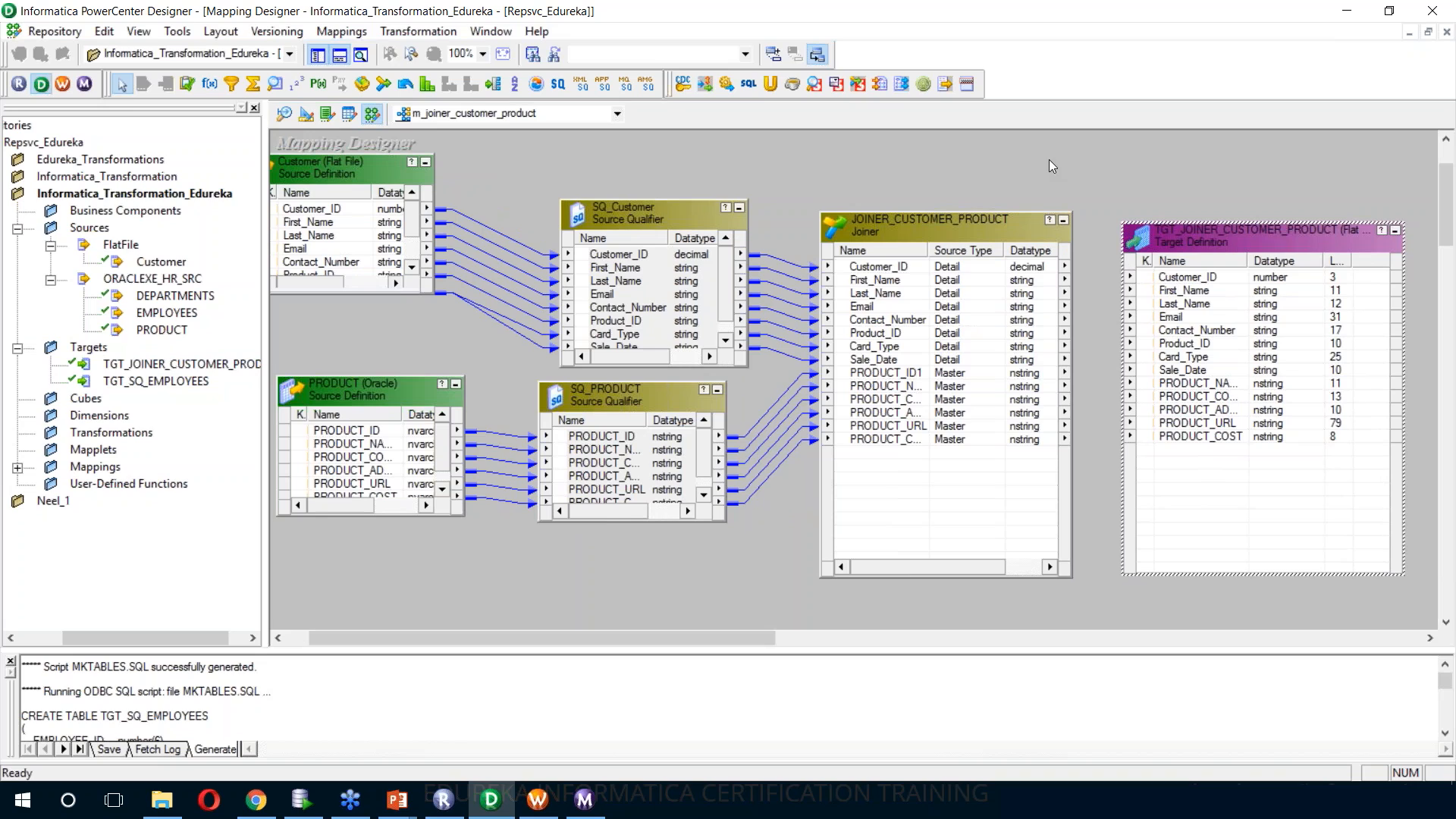
Autolink the ports of JOINER_CUSTOMER_PRODUCT to TGT_JOINER_CUSTOMER_PRODUCT by name
{"action": "right_click", "coordinate": [1049, 159]}
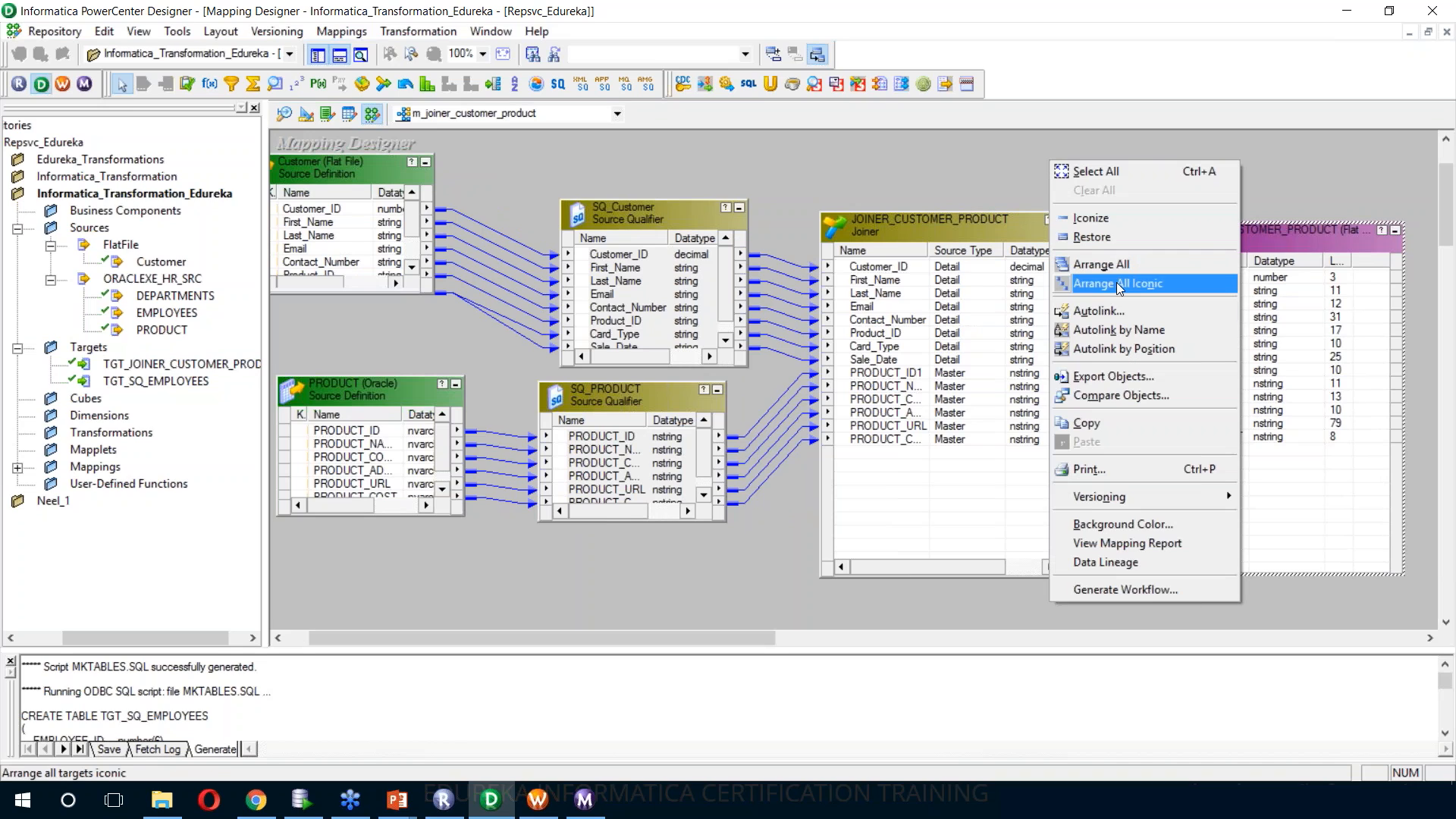
{"action": "left_click", "coordinate": [1117, 316]}
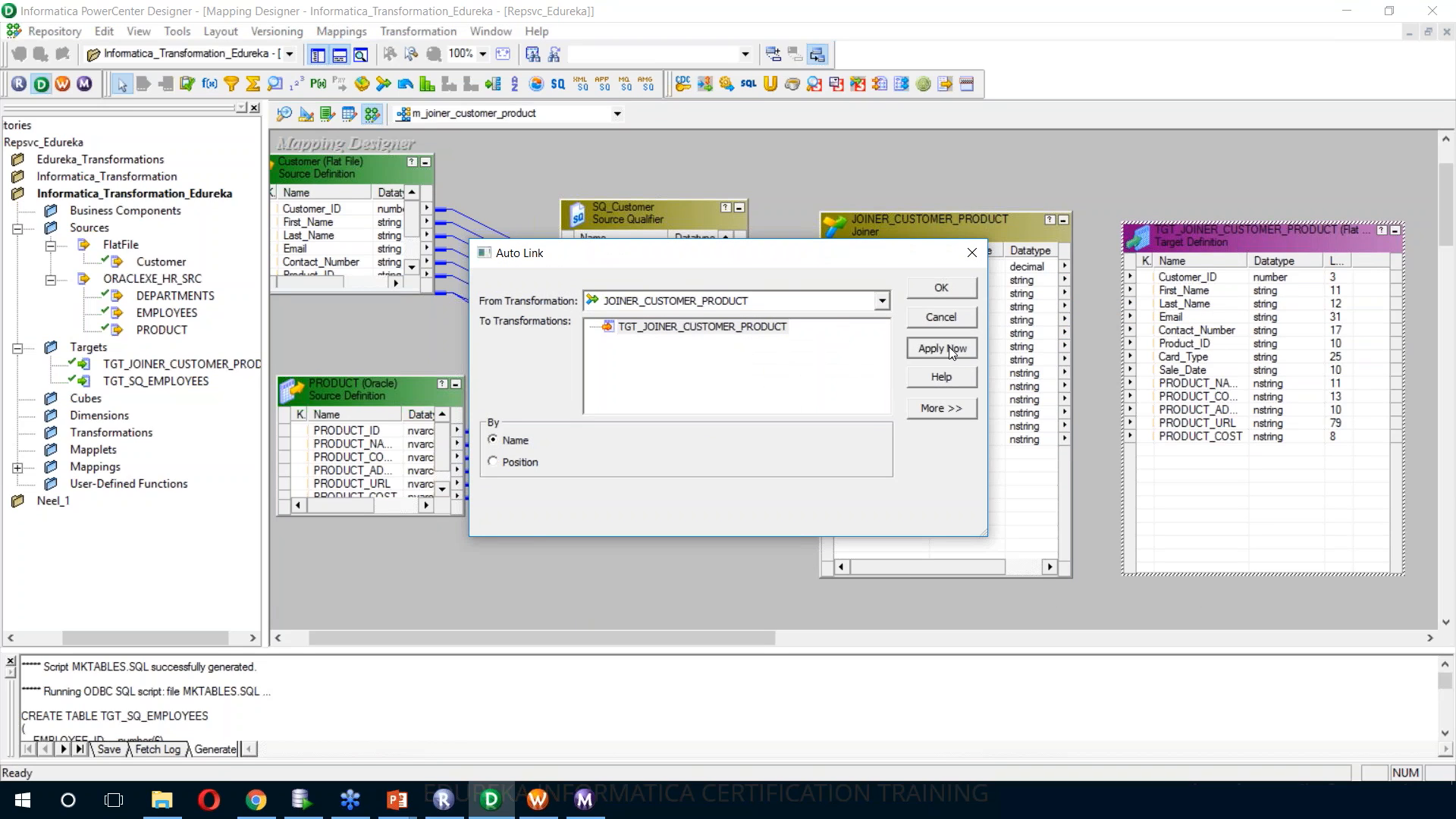
{"action": "left_click", "coordinate": [942, 292]}
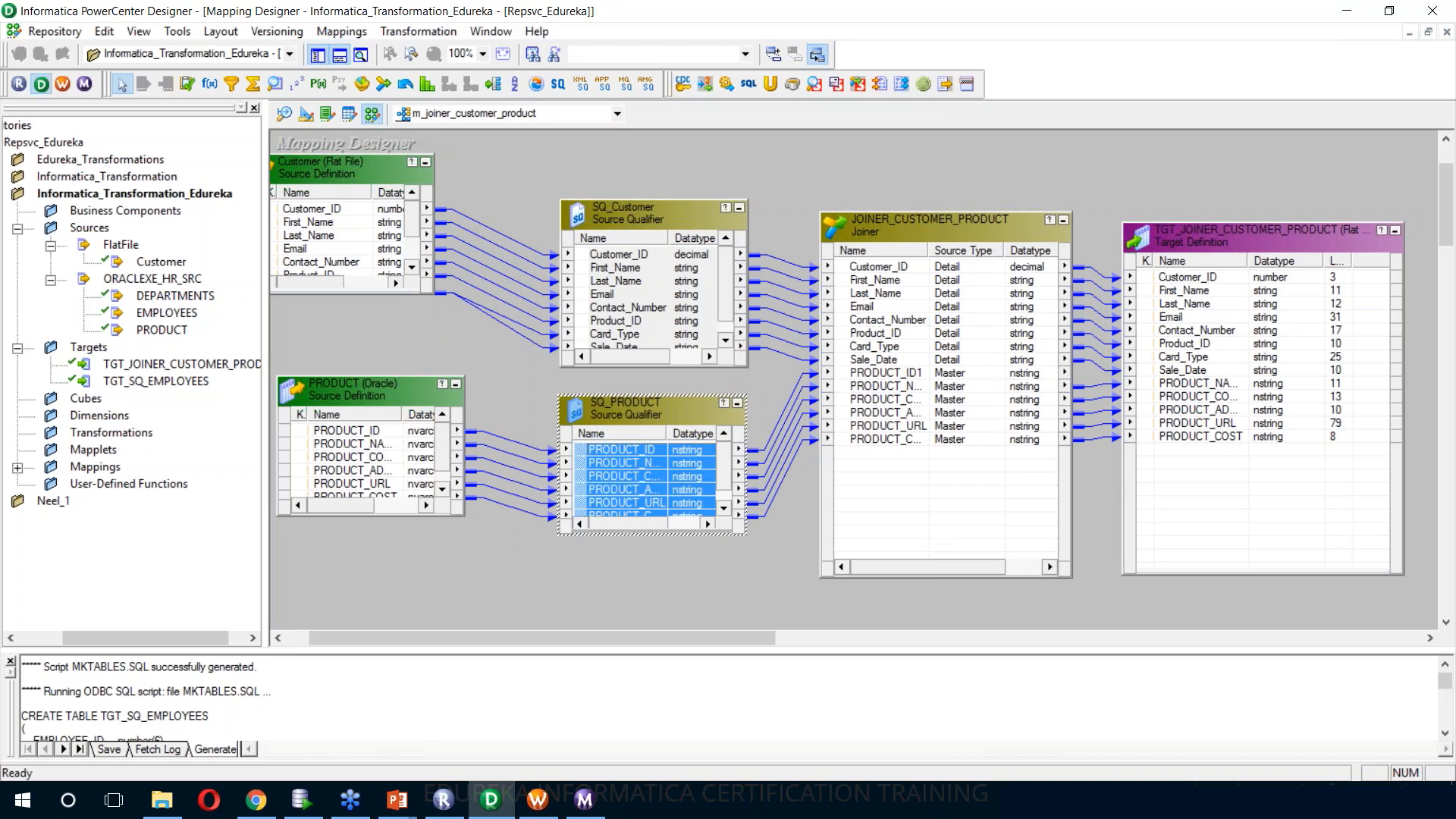
Edit the Joiner transformation, leaving it non-reusable, and make the Customer ports the master instead of the PRODUCT ports
{"action": "double_click", "coordinate": [887, 232]}
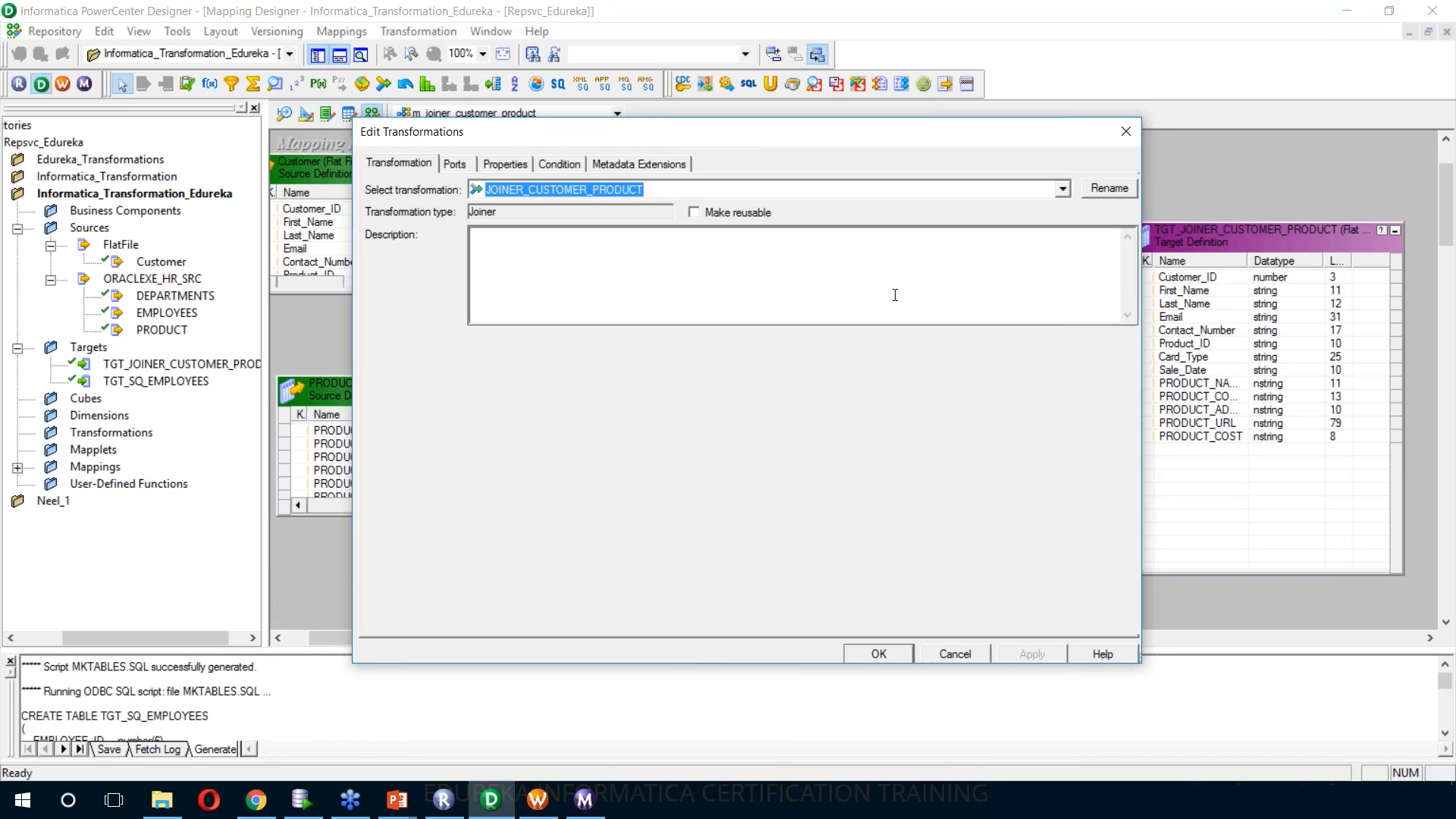
{"action": "left_click", "coordinate": [694, 213]}
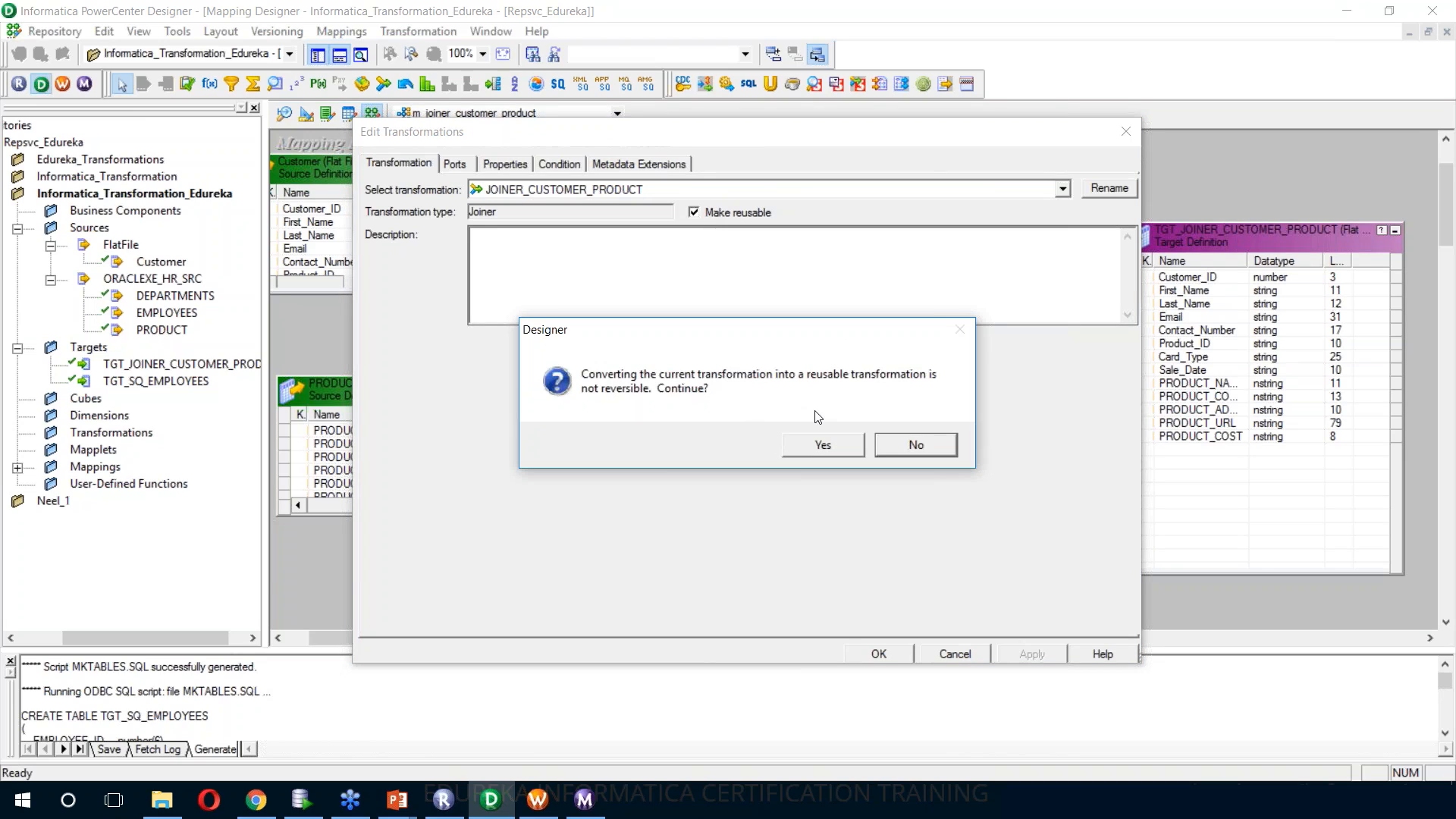
{"action": "left_click", "coordinate": [911, 453]}
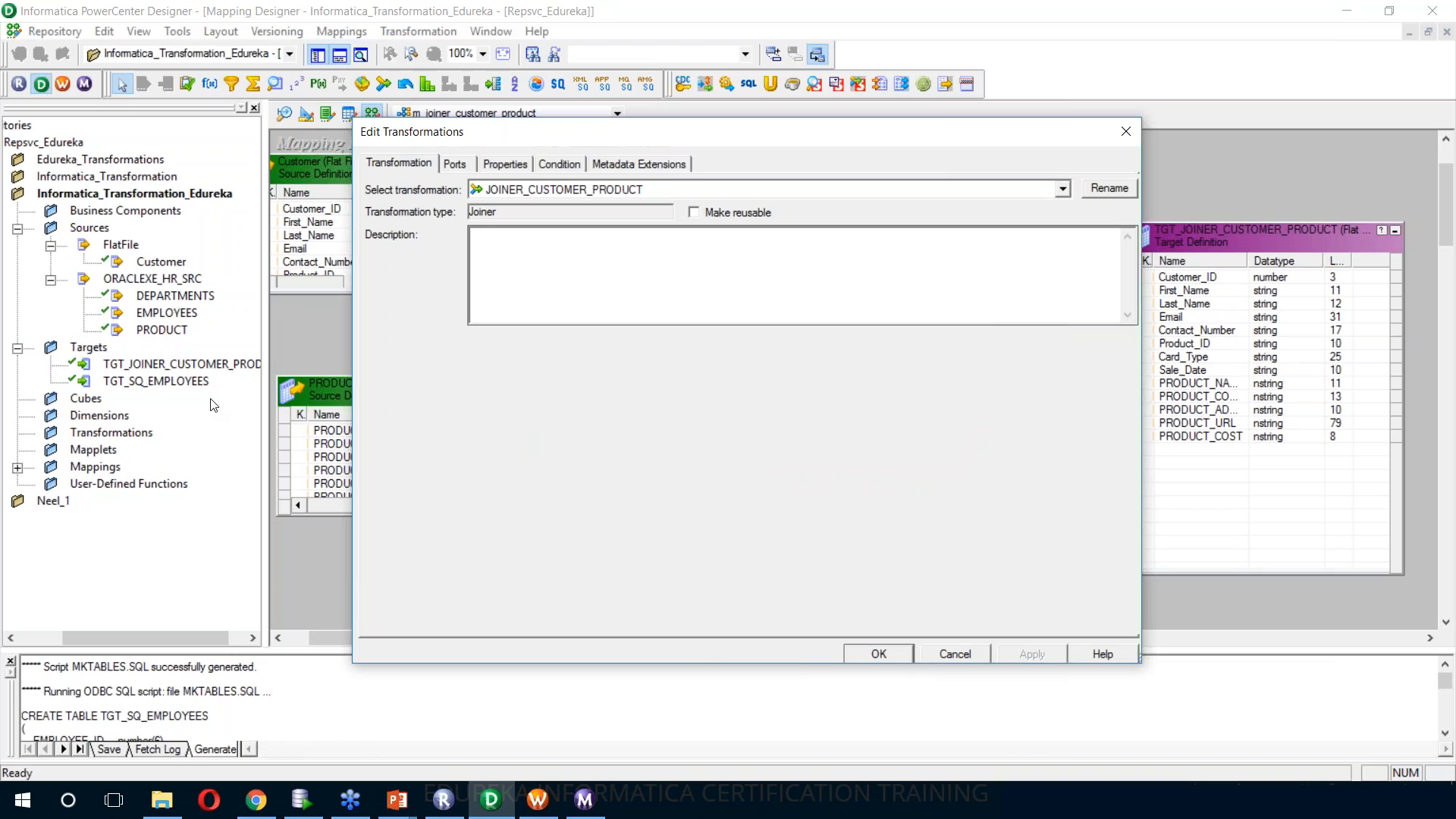
{"action": "left_click", "coordinate": [455, 168]}
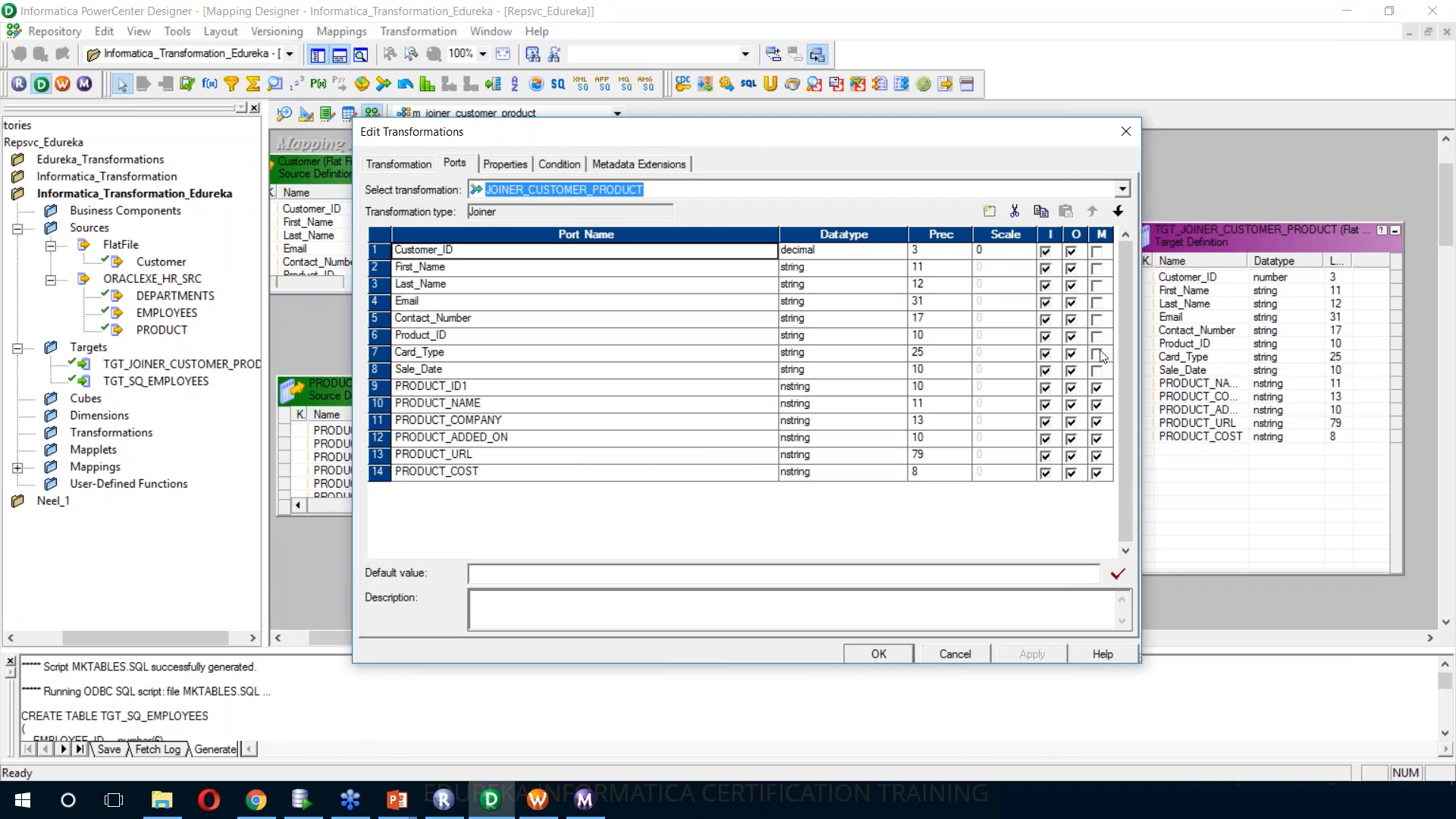
{"action": "left_click", "coordinate": [1097, 268]}
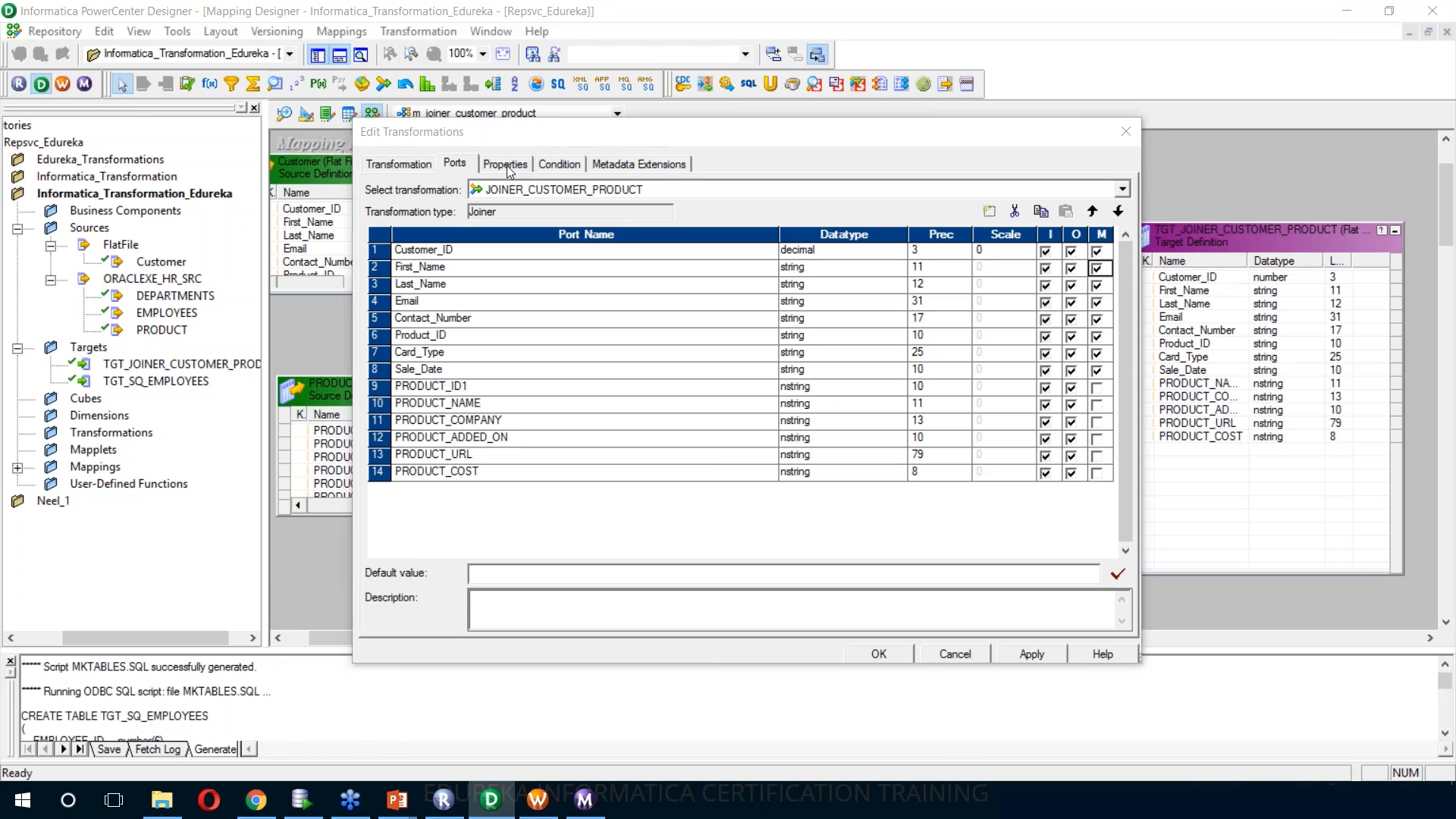
Add the join condition Product_ID = PRODUCT_ID1 to JOINER_CUSTOMER_PRODUCT, apply it, and save the mapping
{"action": "left_click", "coordinate": [552, 159]}
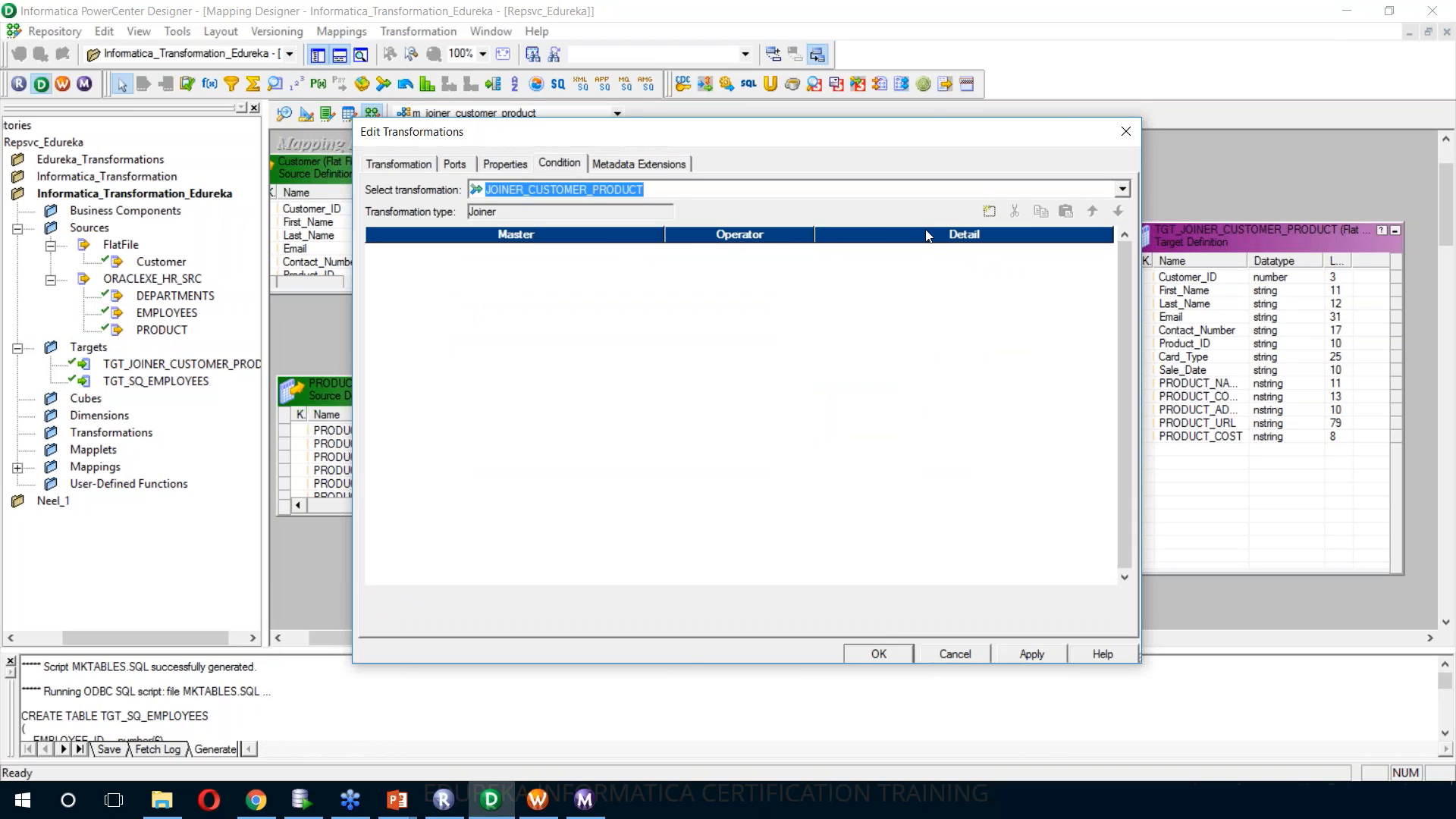
{"action": "left_click", "coordinate": [994, 214]}
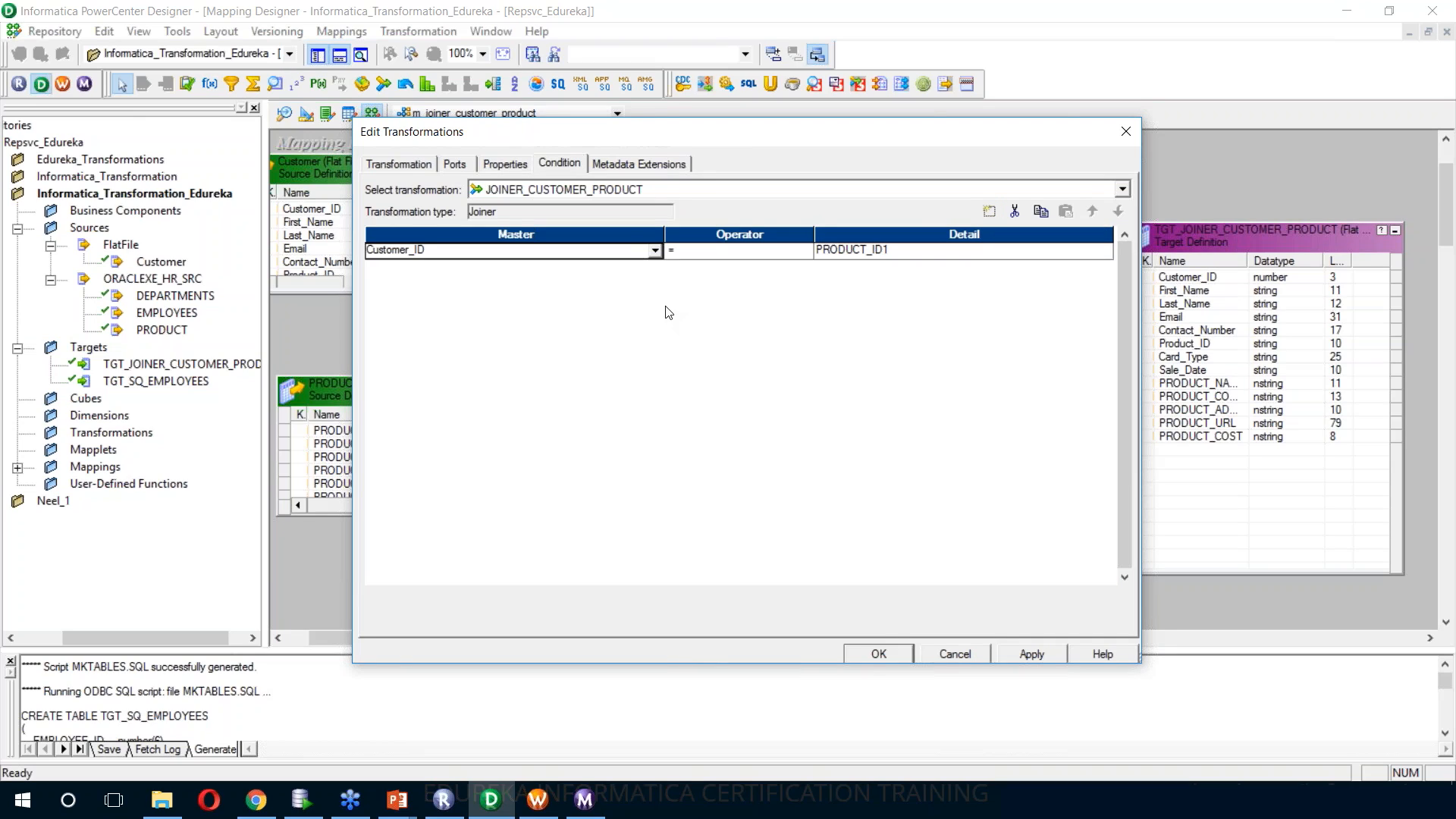
{"action": "left_click", "coordinate": [616, 254]}
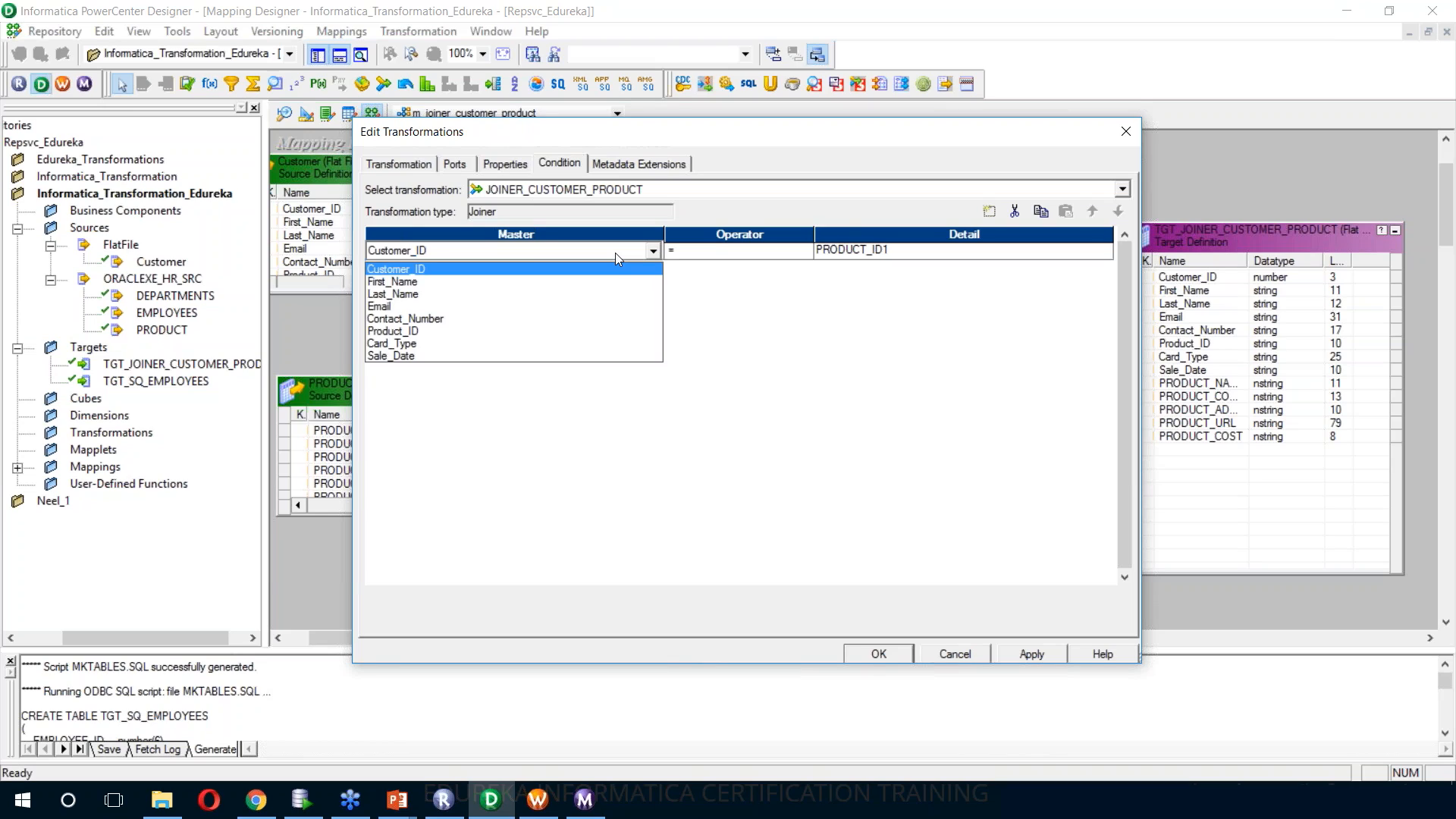
{"action": "left_click", "coordinate": [892, 233]}
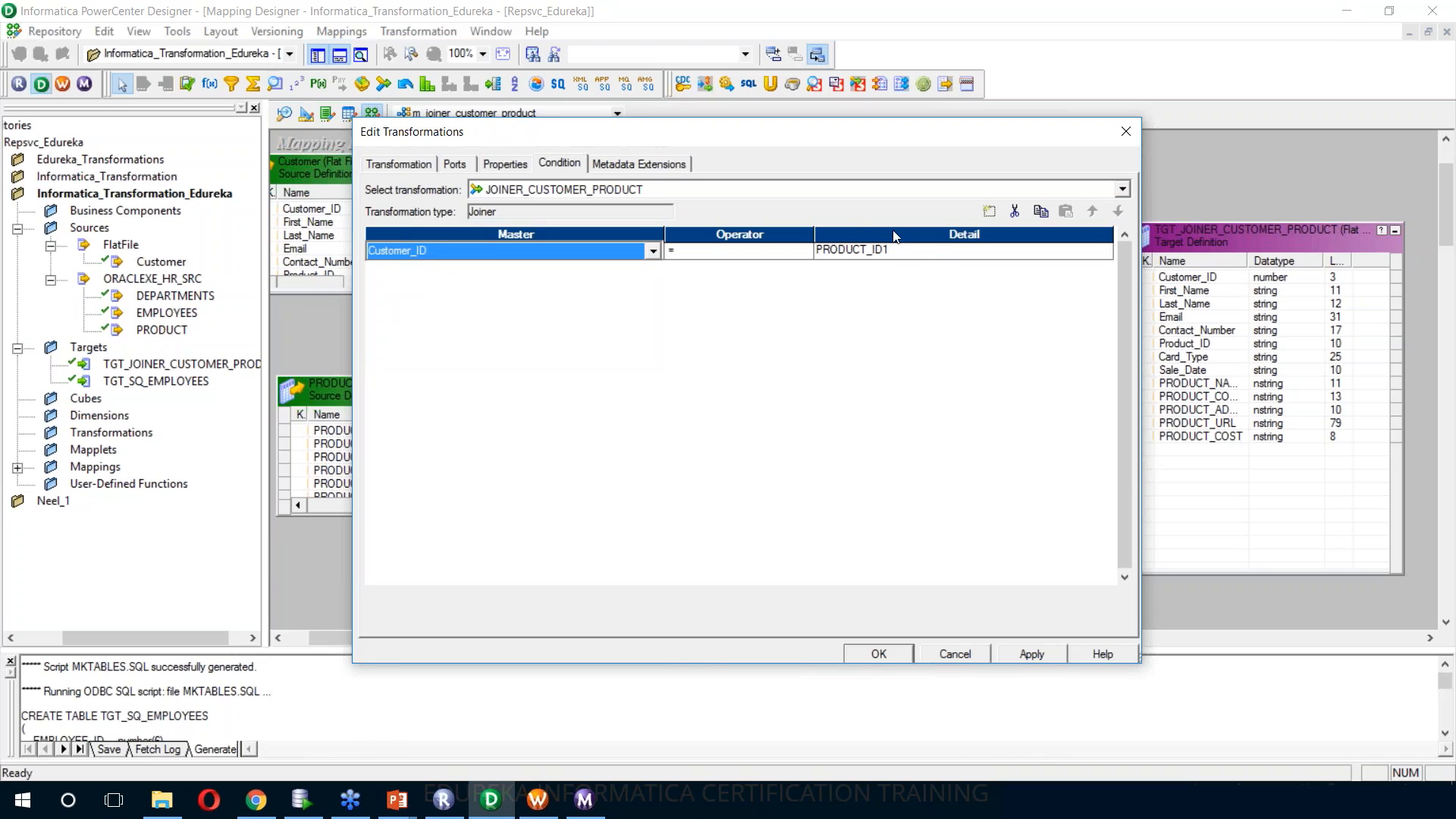
{"action": "left_click", "coordinate": [931, 252]}
{"action": "left_click", "coordinate": [937, 251]}
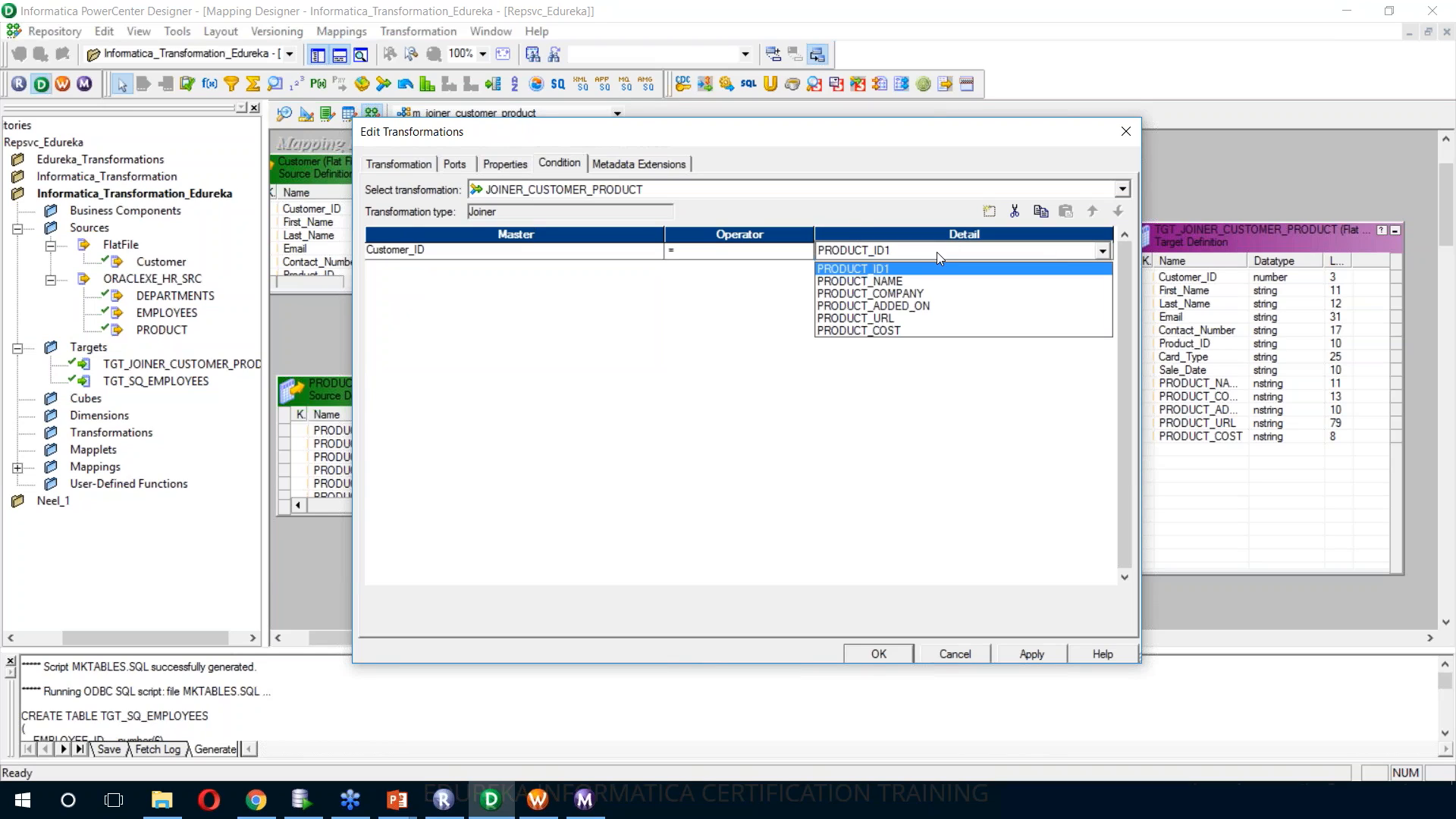
{"action": "left_click", "coordinate": [936, 256]}
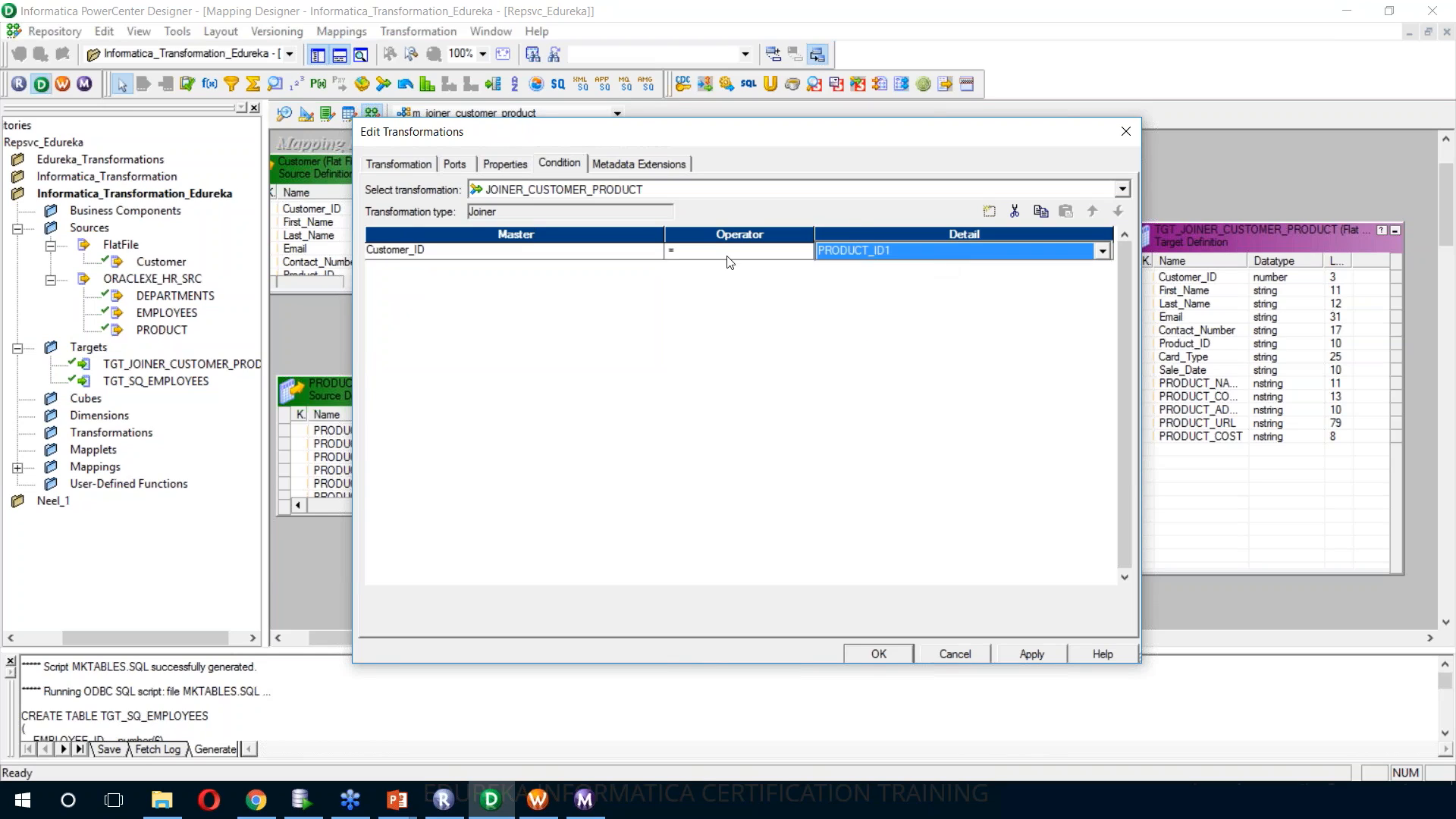
{"action": "double_click", "coordinate": [631, 254]}
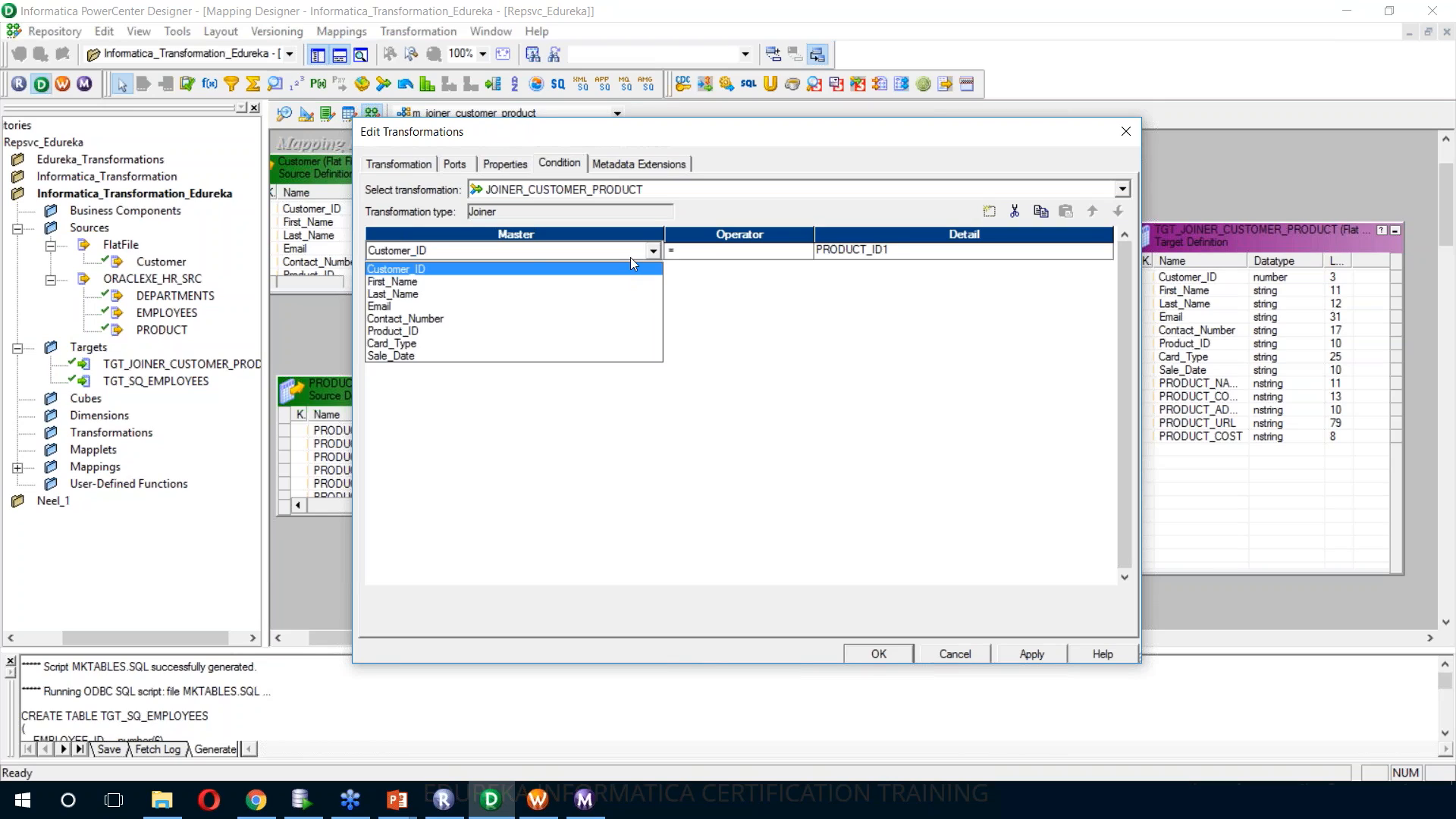
{"action": "left_click", "coordinate": [587, 331]}
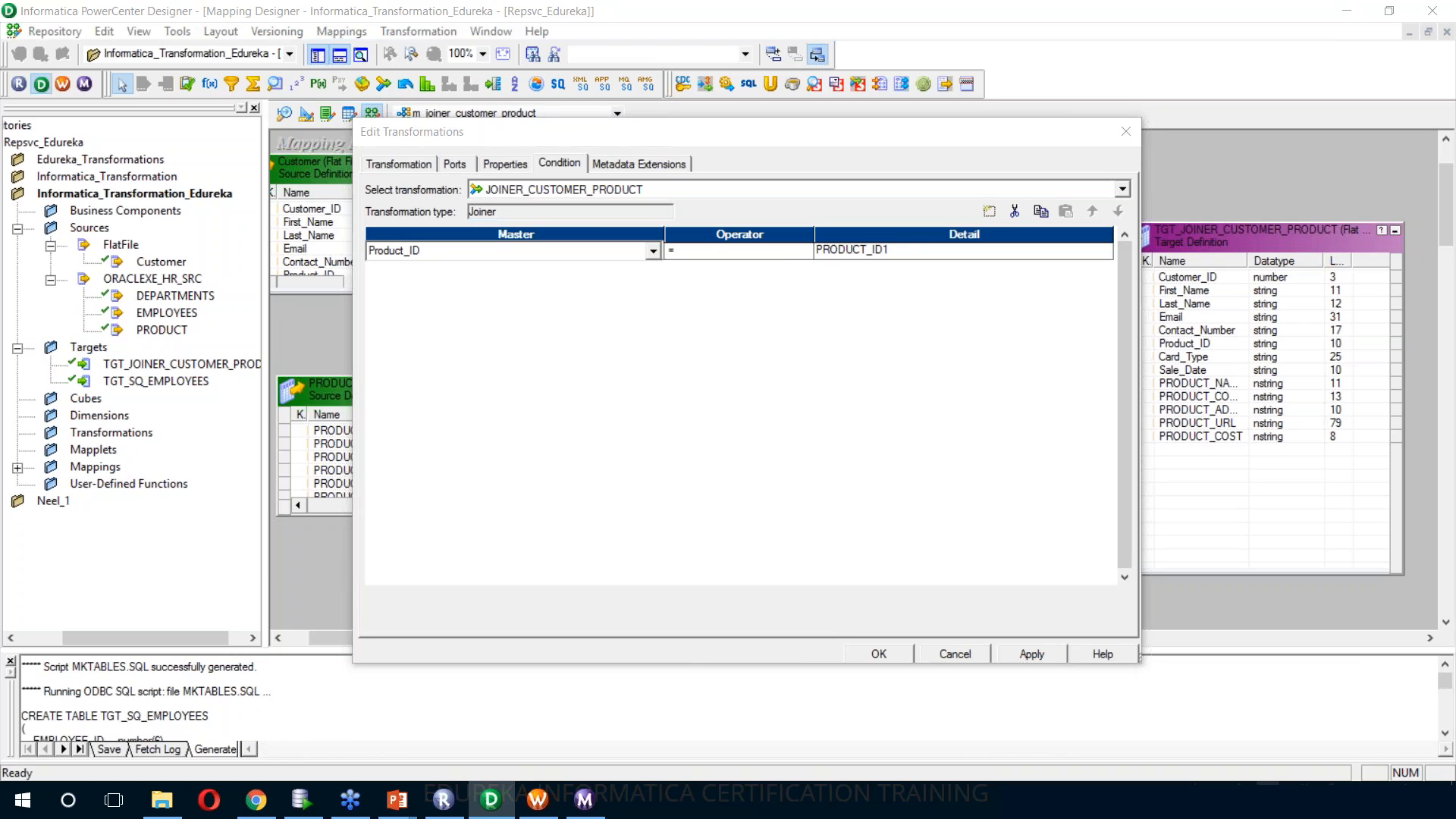
{"action": "left_click", "coordinate": [1028, 654]}
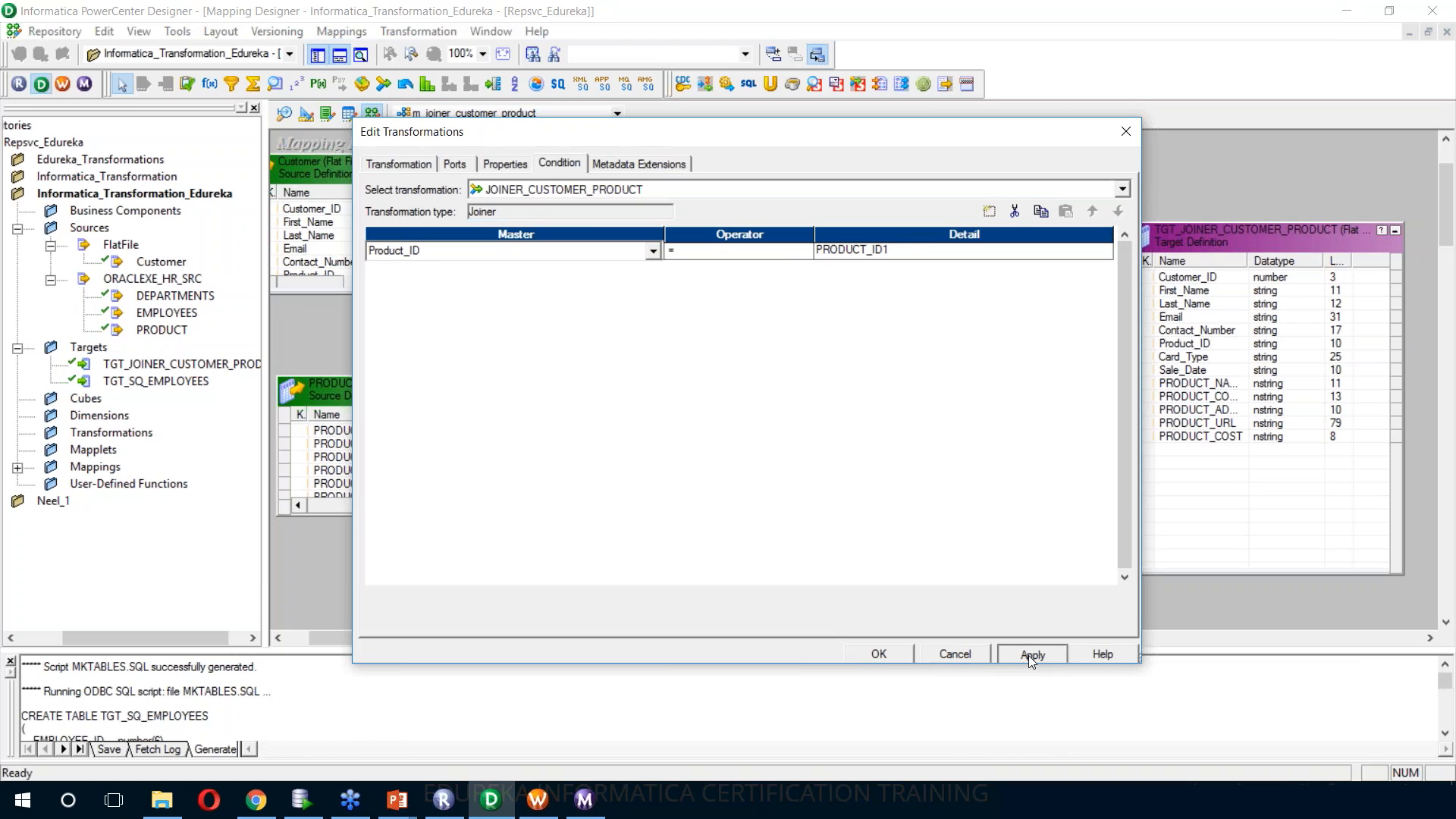
{"action": "left_click", "coordinate": [880, 654]}
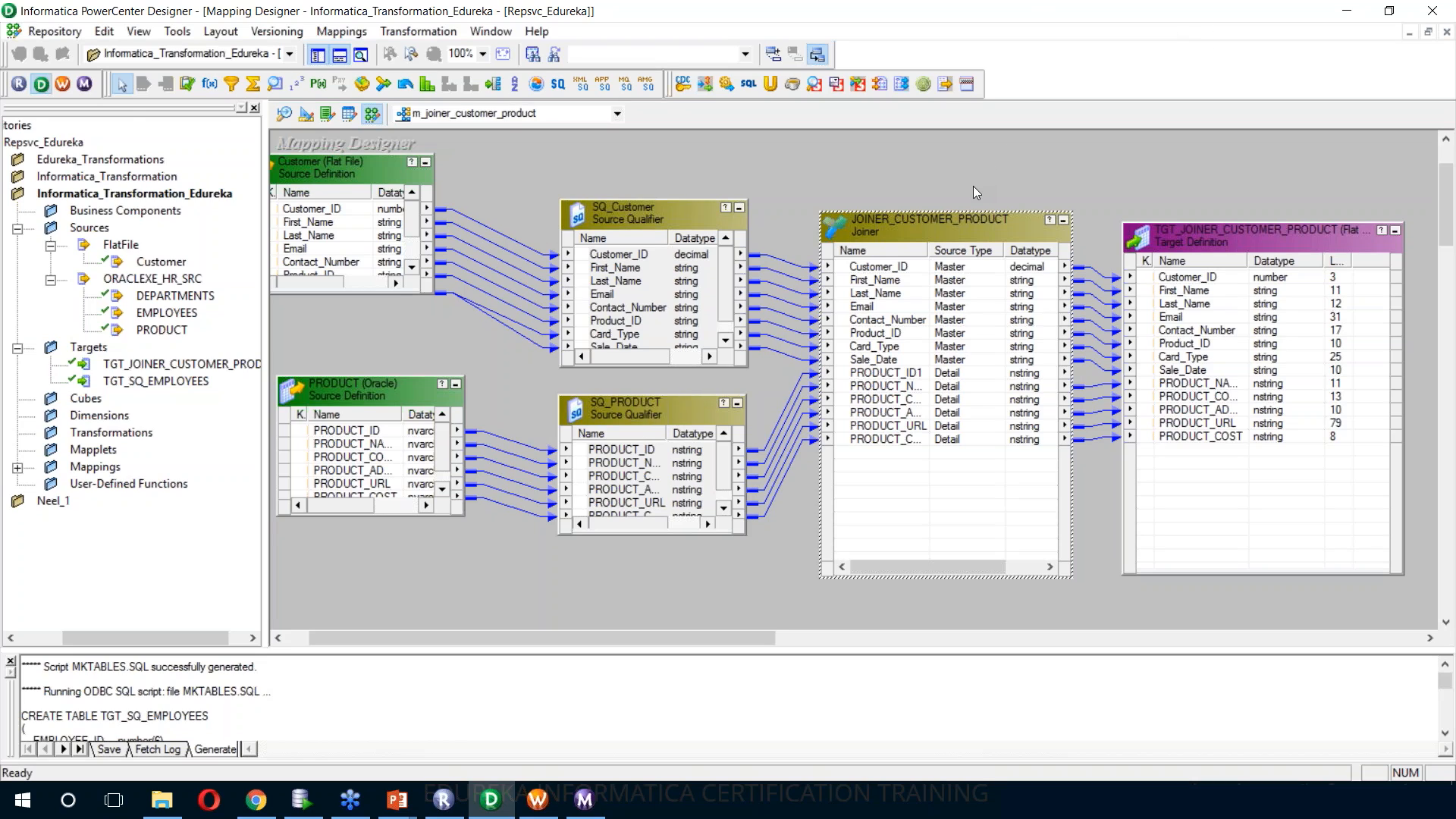
{"action": "key", "text": "ctrl+s"}
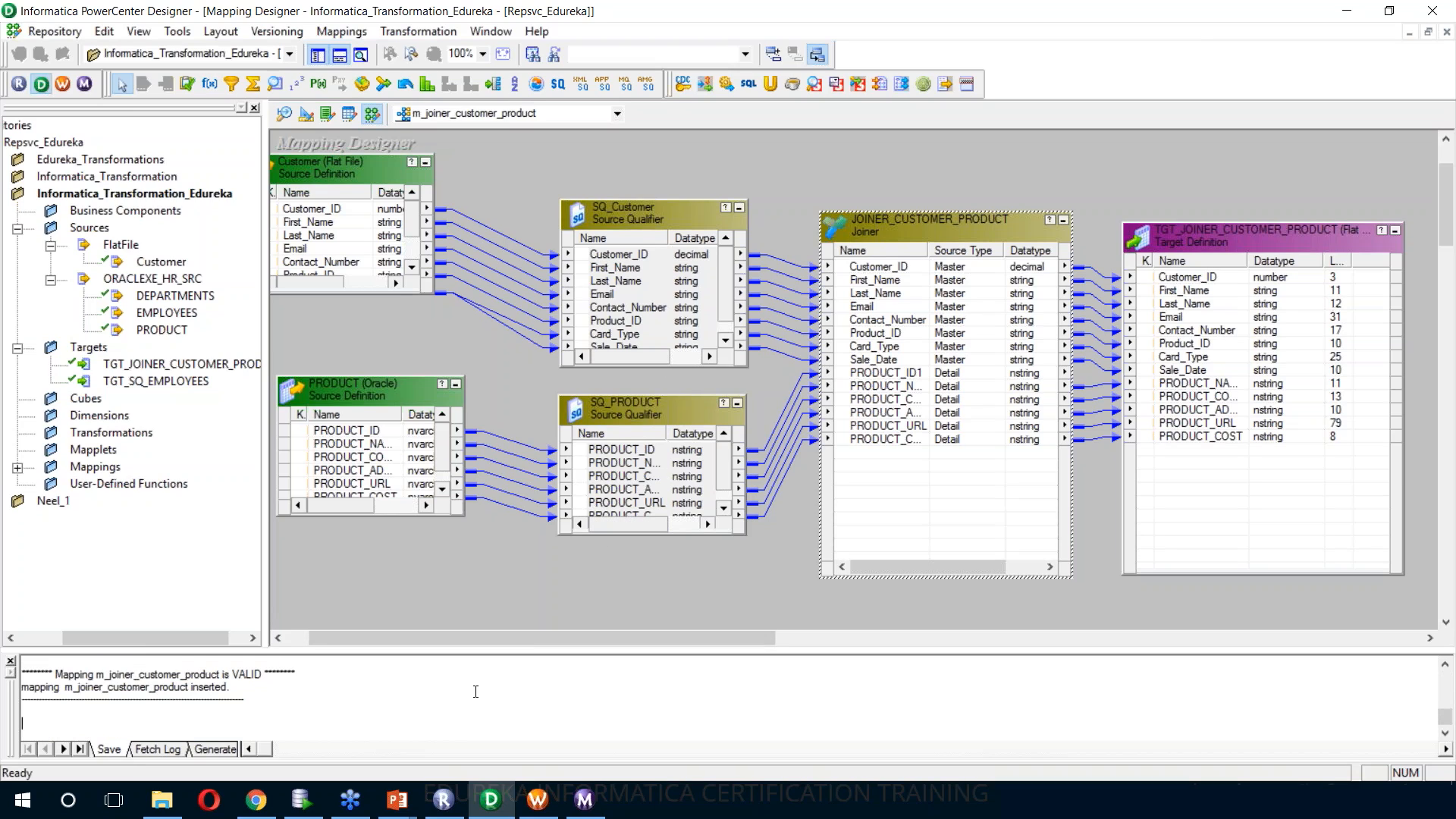
{"action": "scroll", "coordinate": [476, 691], "scroll_direction": "up", "scroll_amount": 1}
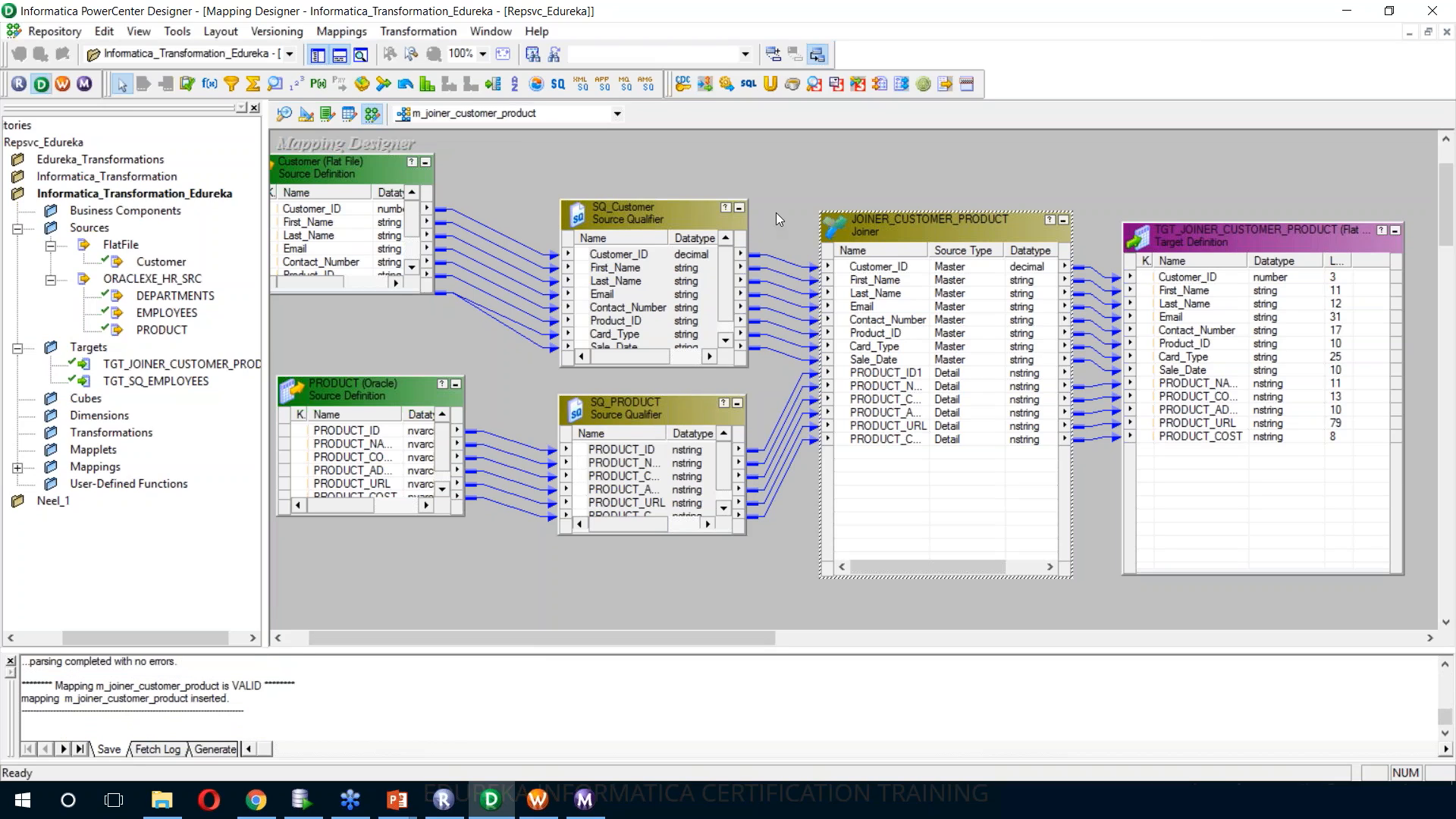
Generate a workflow with a non-reusable session from the mapping, using integration service Intsvc_Edureka and the prefixes wf and s
{"action": "right_click", "coordinate": [785, 152]}
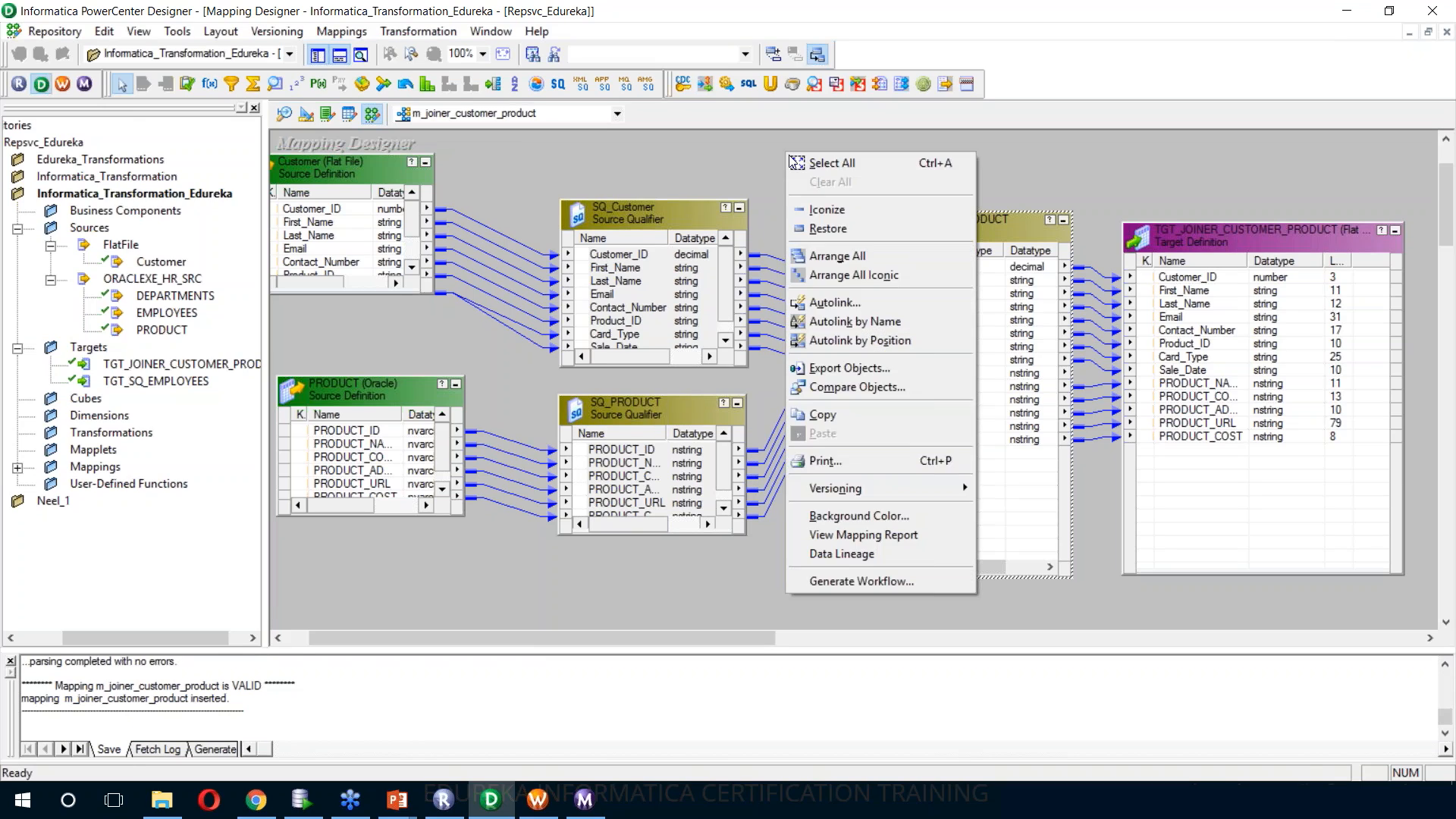
{"action": "left_click", "coordinate": [888, 579]}
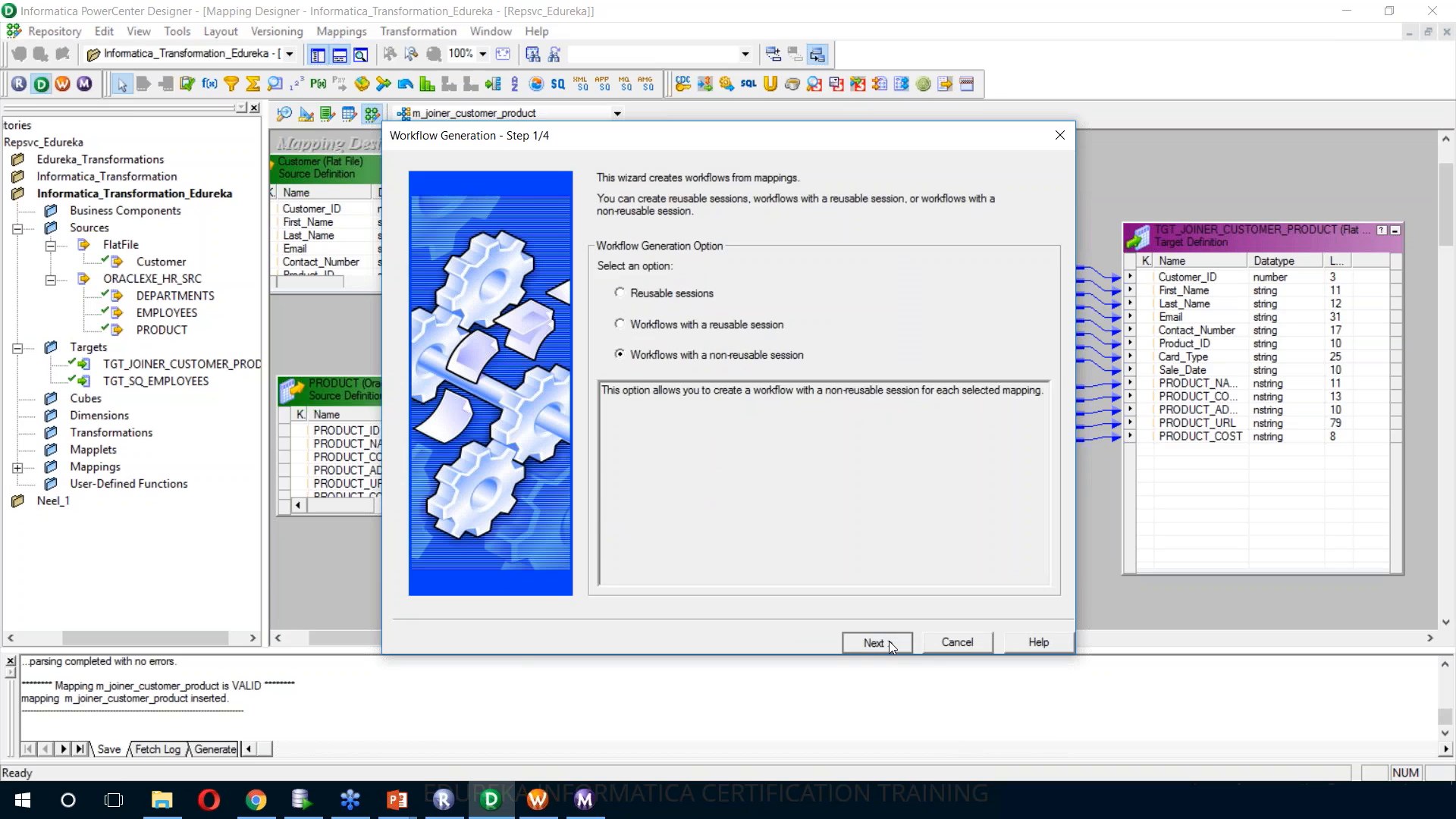
{"action": "left_click", "coordinate": [889, 640]}
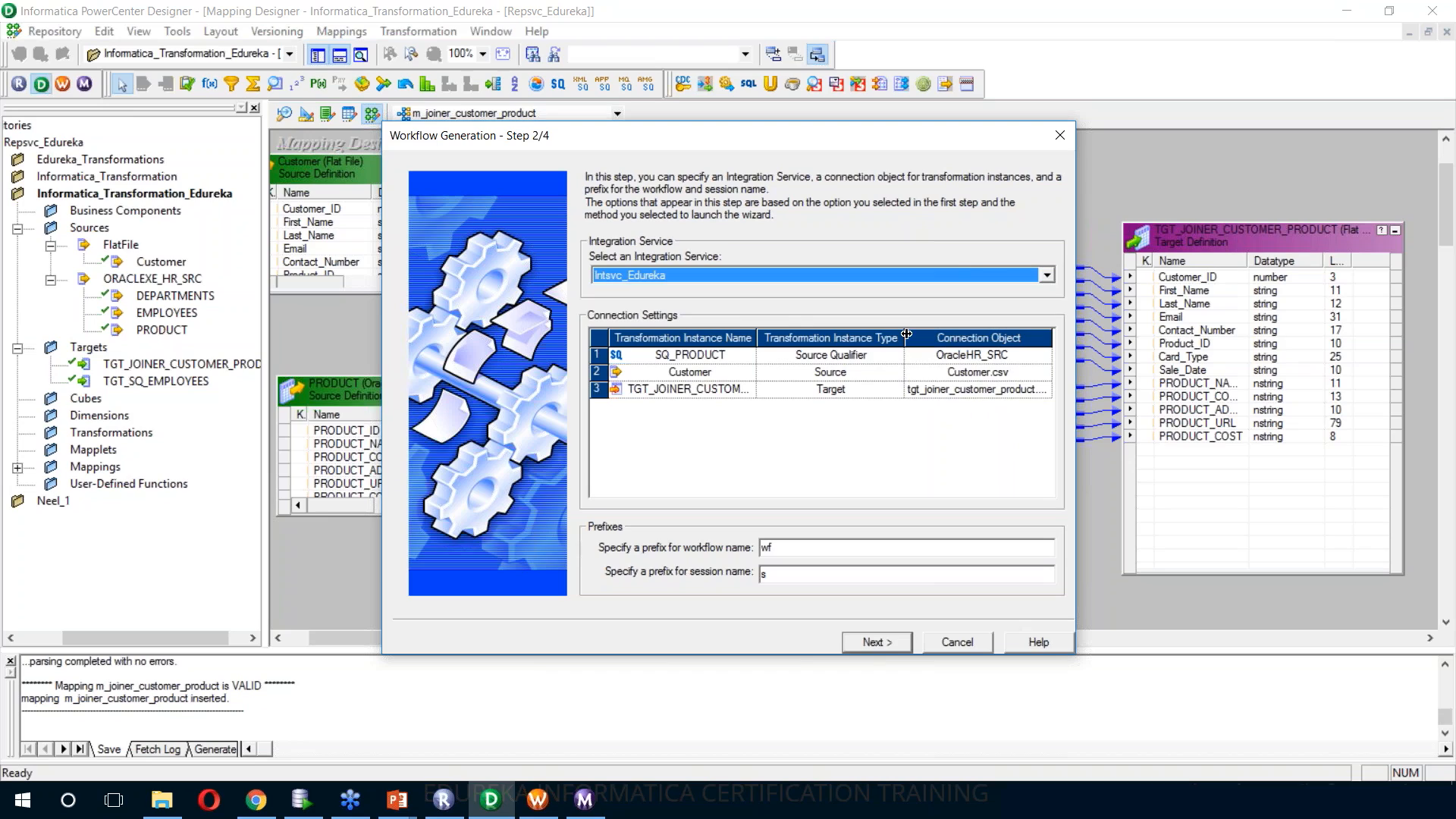
{"action": "left_click_drag", "start_coordinate": [905, 336], "coordinate": [862, 336]}
{"action": "left_click_drag", "start_coordinate": [1010, 338], "coordinate": [1038, 337]}
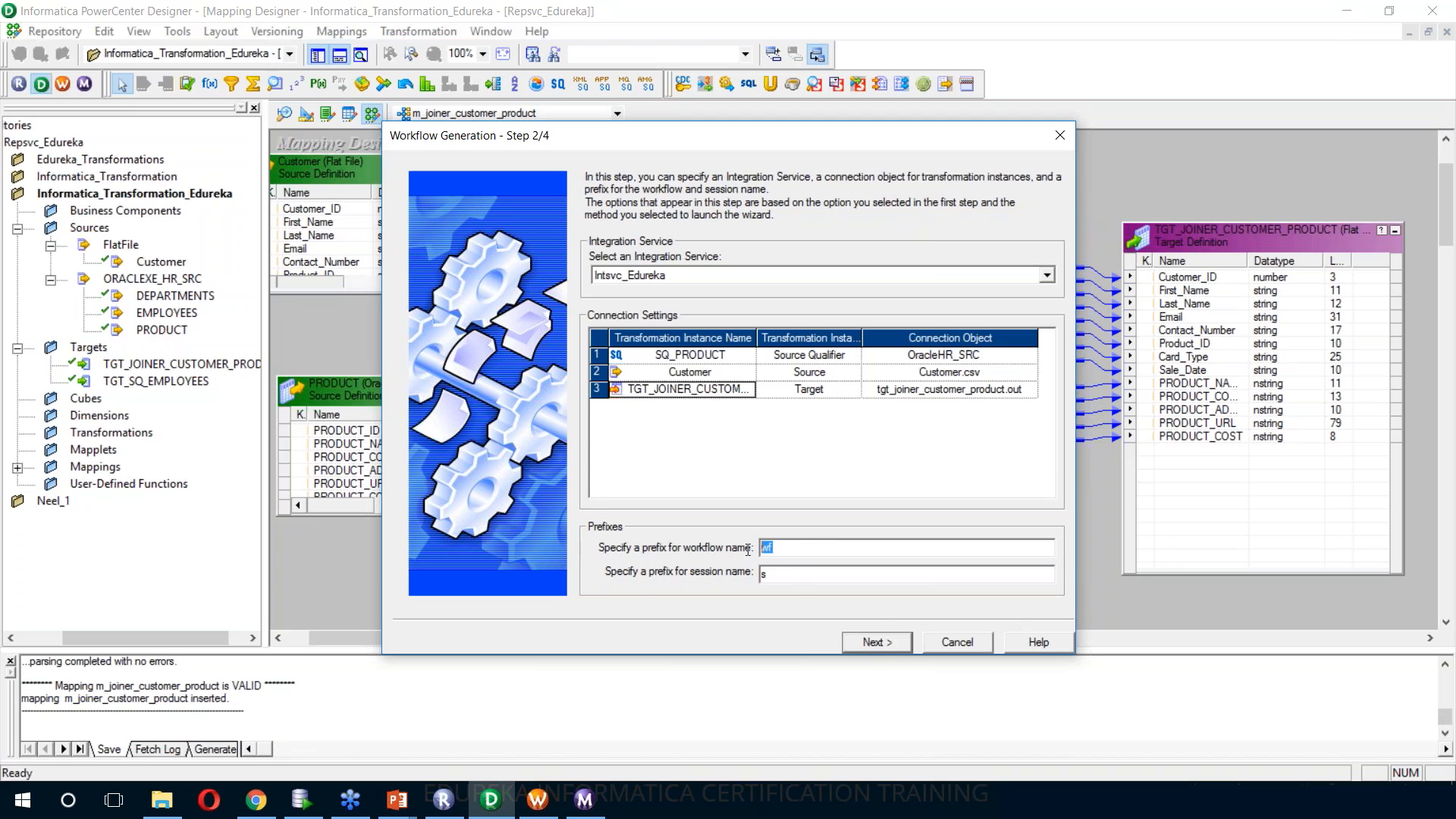
{"action": "left_click", "coordinate": [885, 642]}
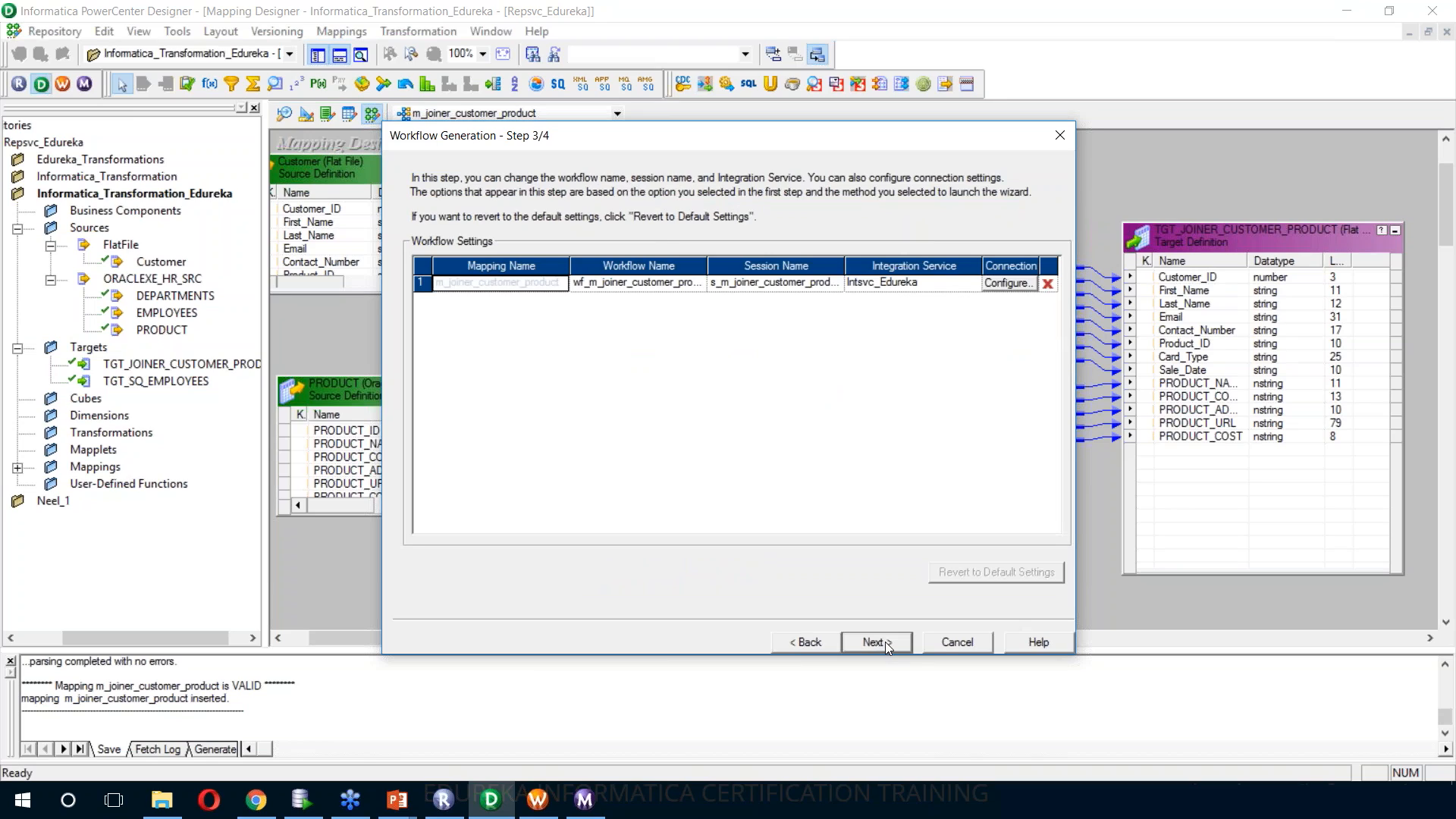
{"action": "left_click", "coordinate": [885, 641]}
{"action": "left_click", "coordinate": [880, 642]}
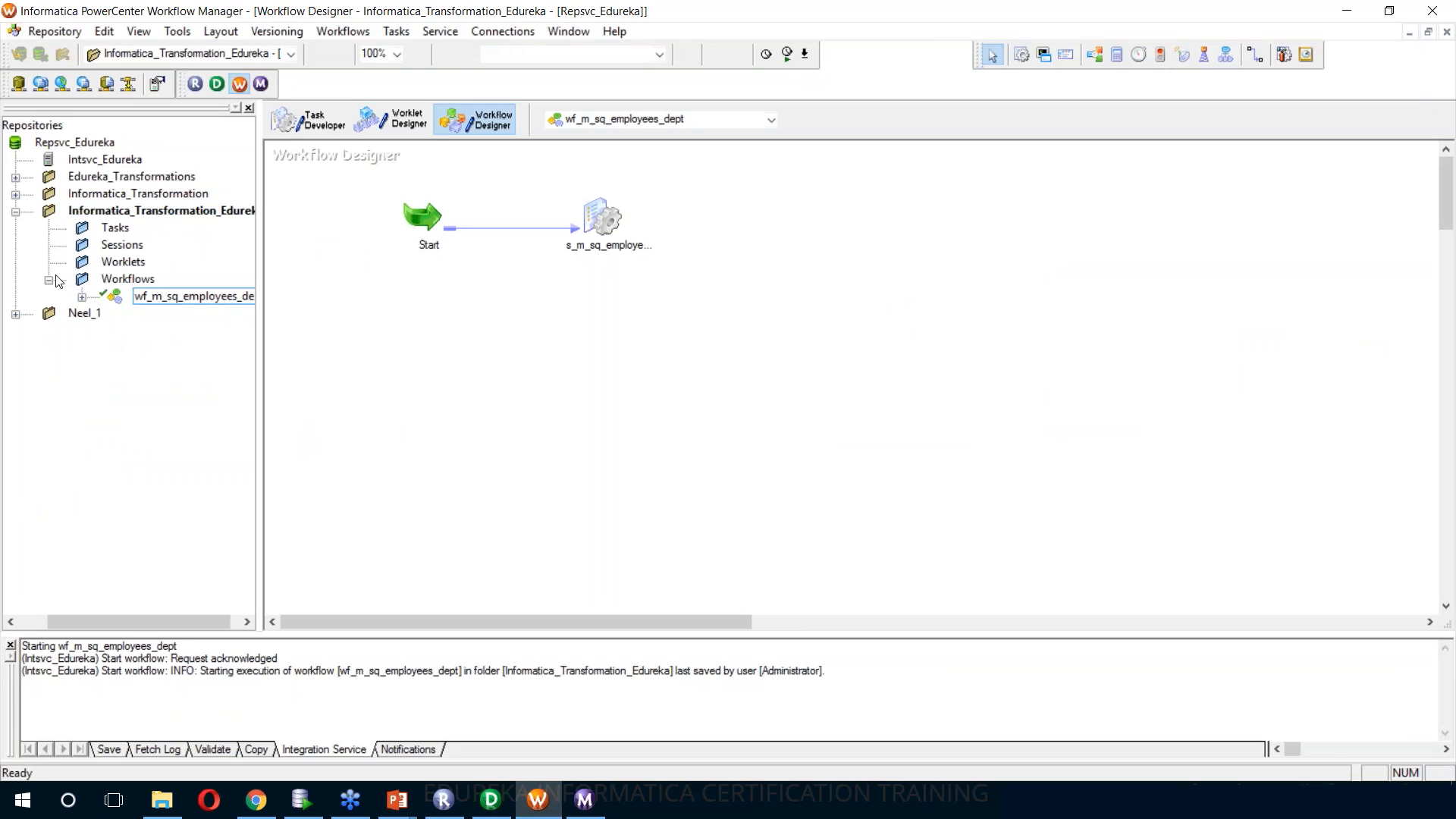
Switch to Workflow Manager and refresh the Informatica_Transformation_Edureka folder by disconnecting and reconnecting it
{"action": "left_click", "coordinate": [48, 281]}
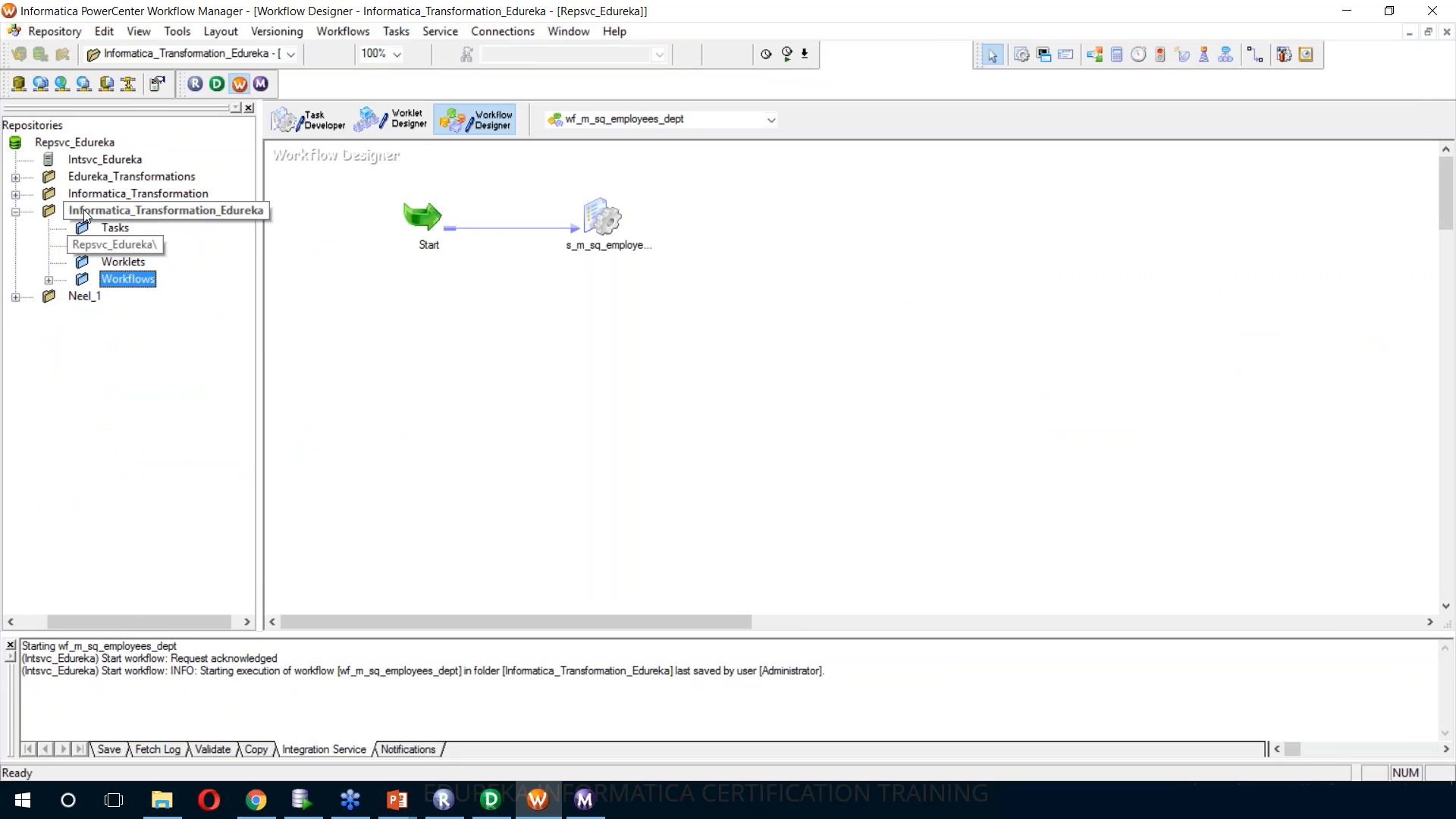
{"action": "right_click", "coordinate": [211, 209]}
{"action": "left_click", "coordinate": [248, 294]}
{"action": "right_click", "coordinate": [123, 206]}
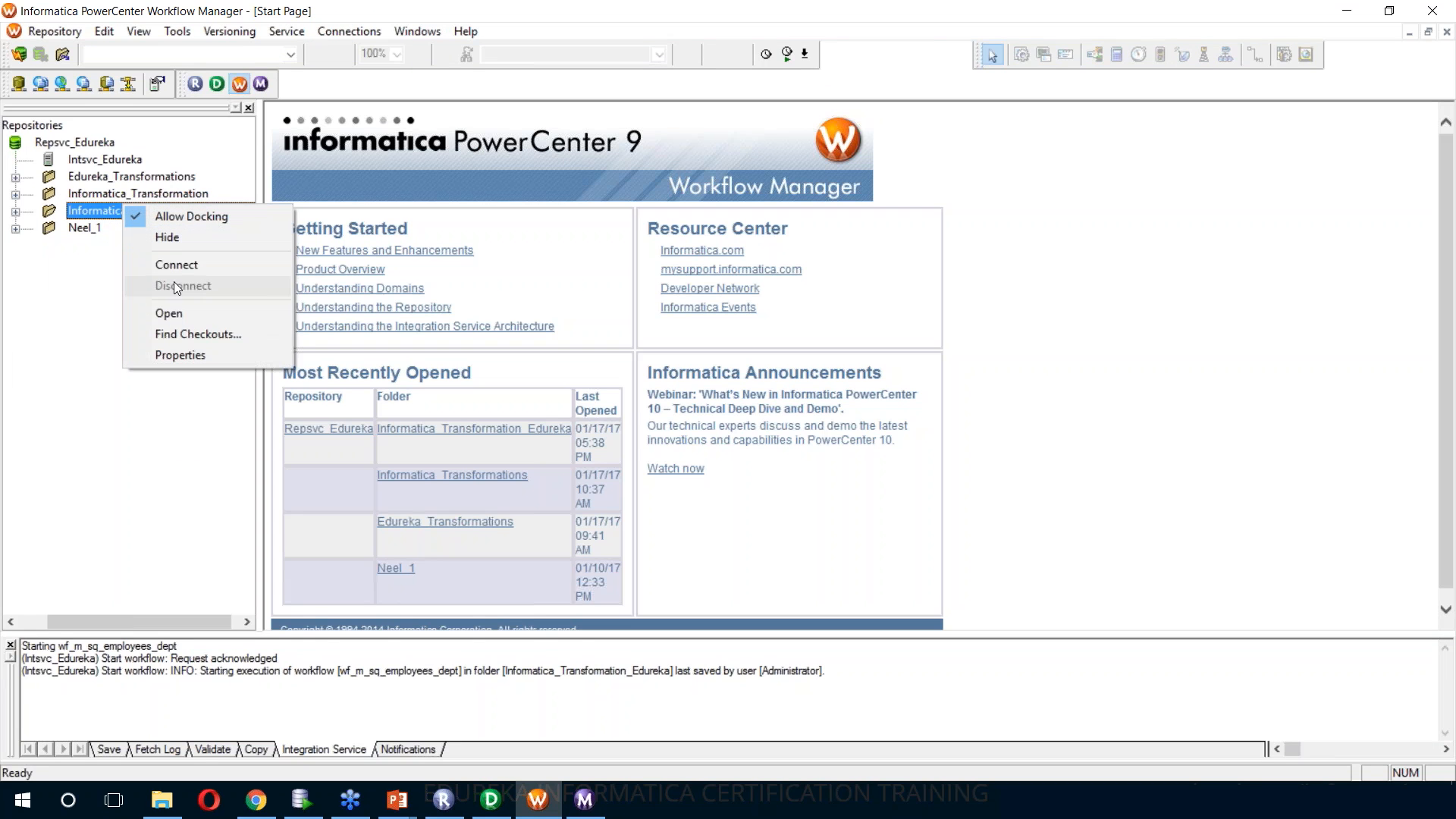
{"action": "left_click", "coordinate": [174, 265]}
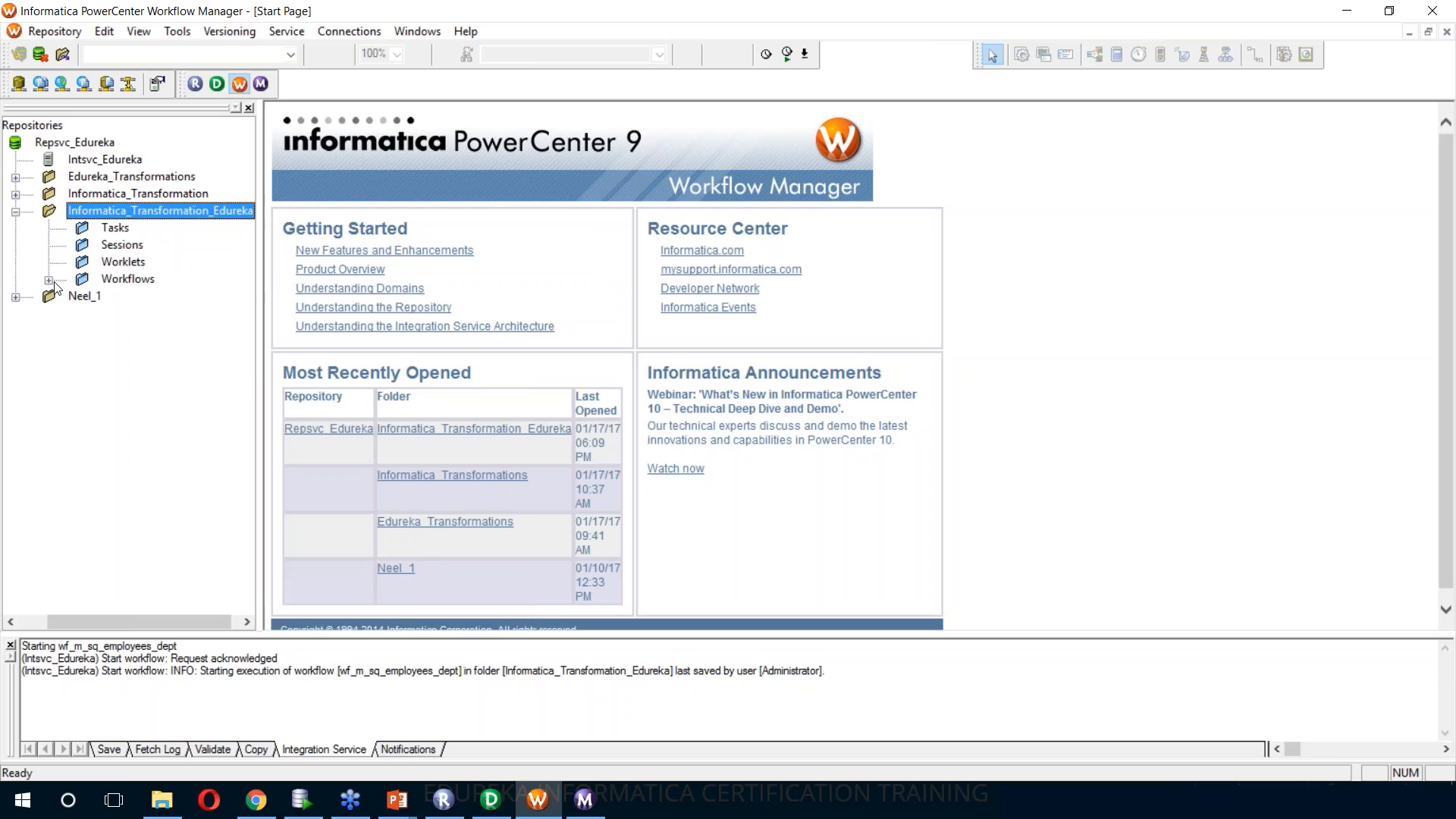
Open the Informatica_Transformation_Edureka folder and load the wf_m_joiner_customer_product workflow in Workflow Designer
{"action": "double_click", "coordinate": [128, 278]}
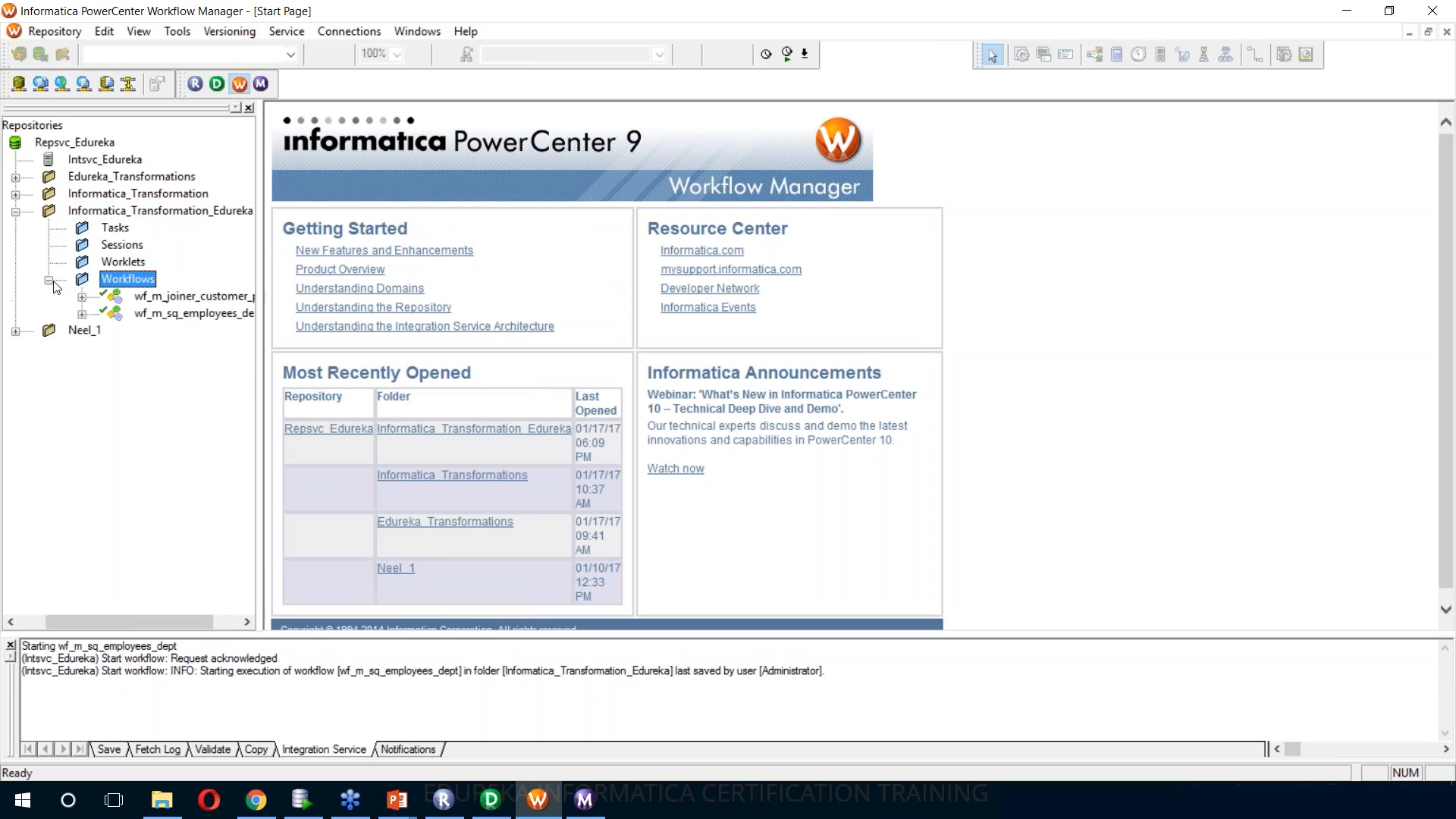
{"action": "left_click", "coordinate": [195, 298]}
{"action": "right_click", "coordinate": [194, 298]}
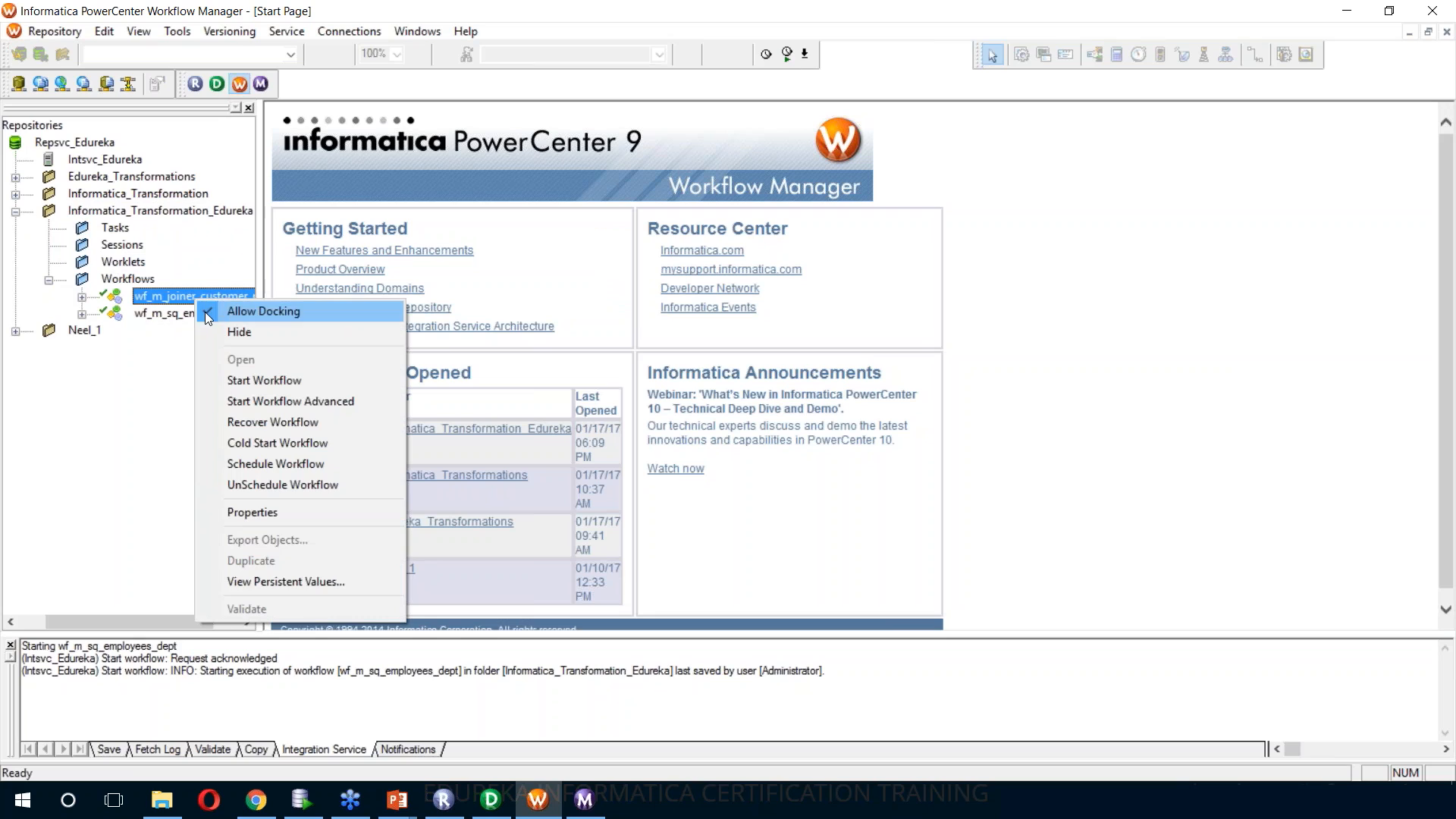
{"action": "left_click", "coordinate": [171, 292]}
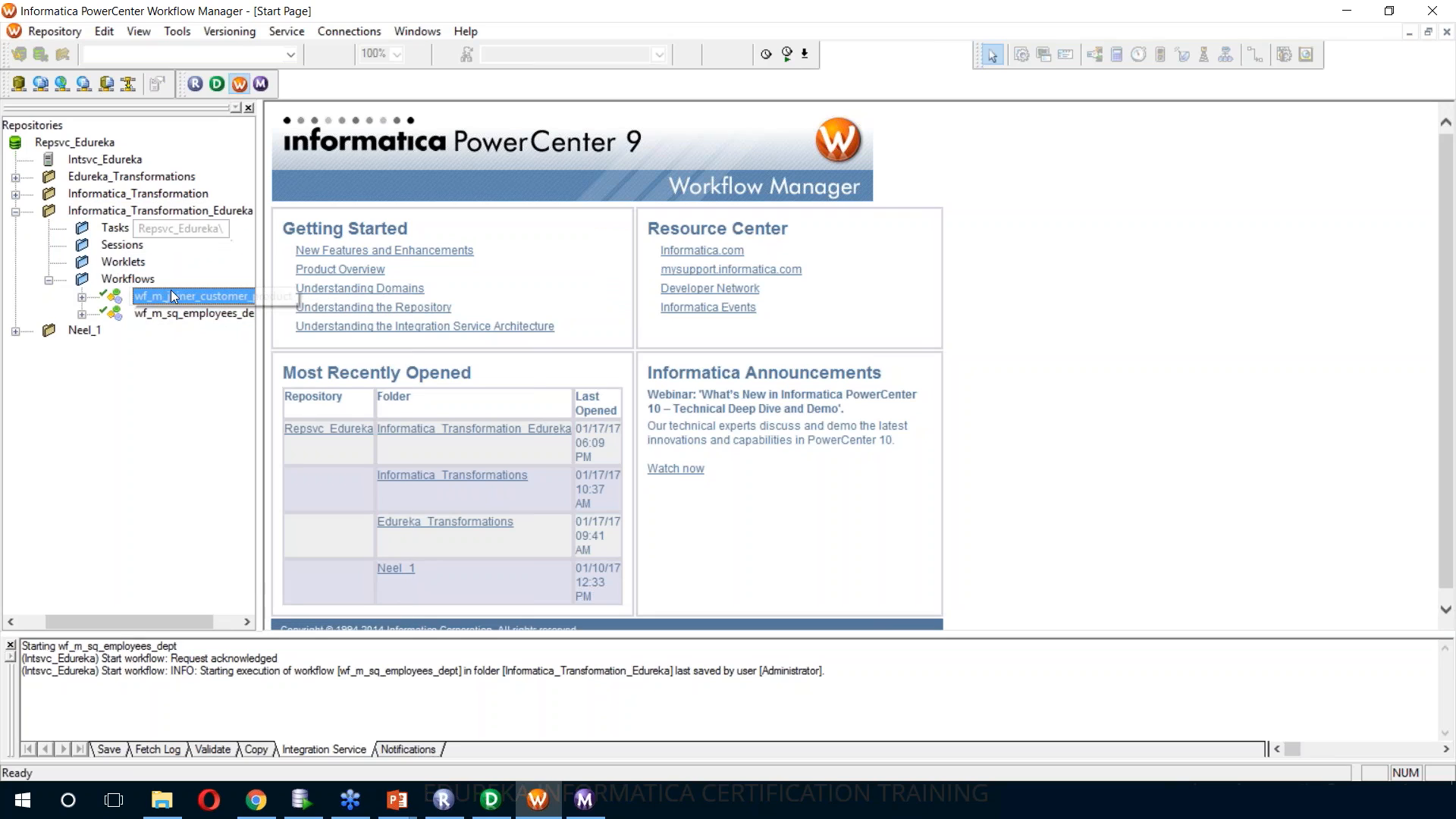
{"action": "right_click", "coordinate": [152, 208]}
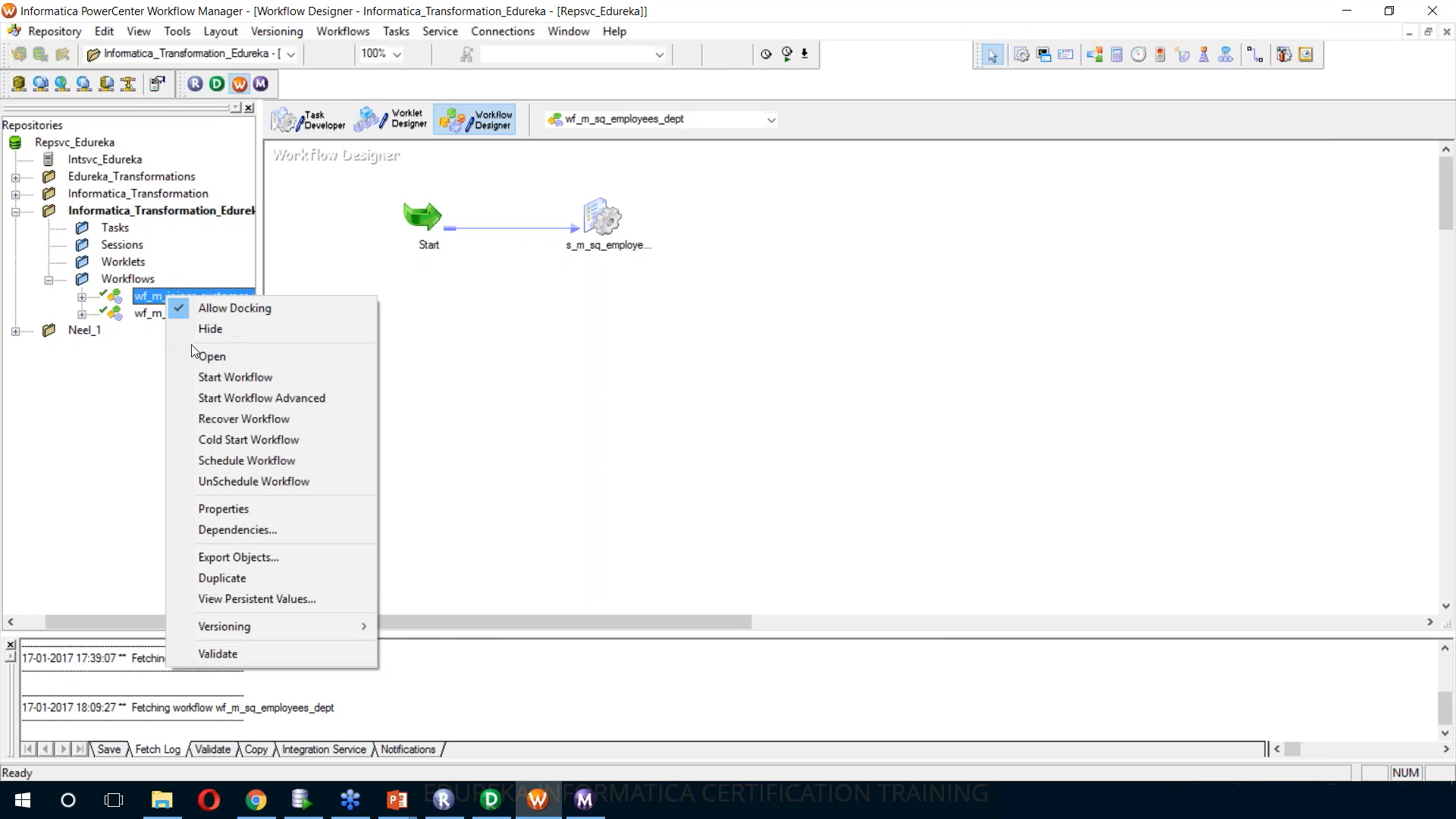
{"action": "left_click", "coordinate": [206, 358]}
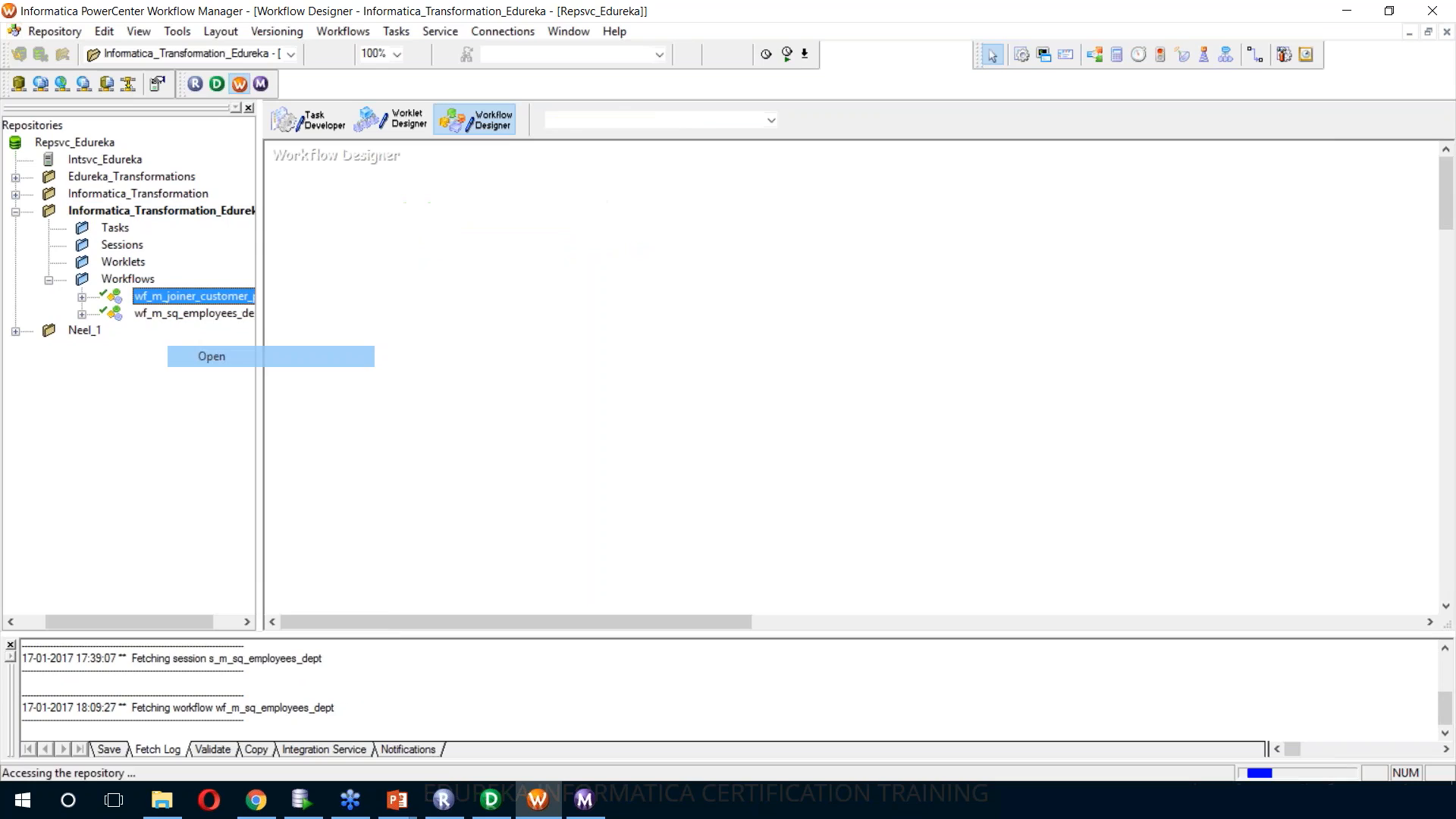
{"action": "left_click", "coordinate": [636, 415]}
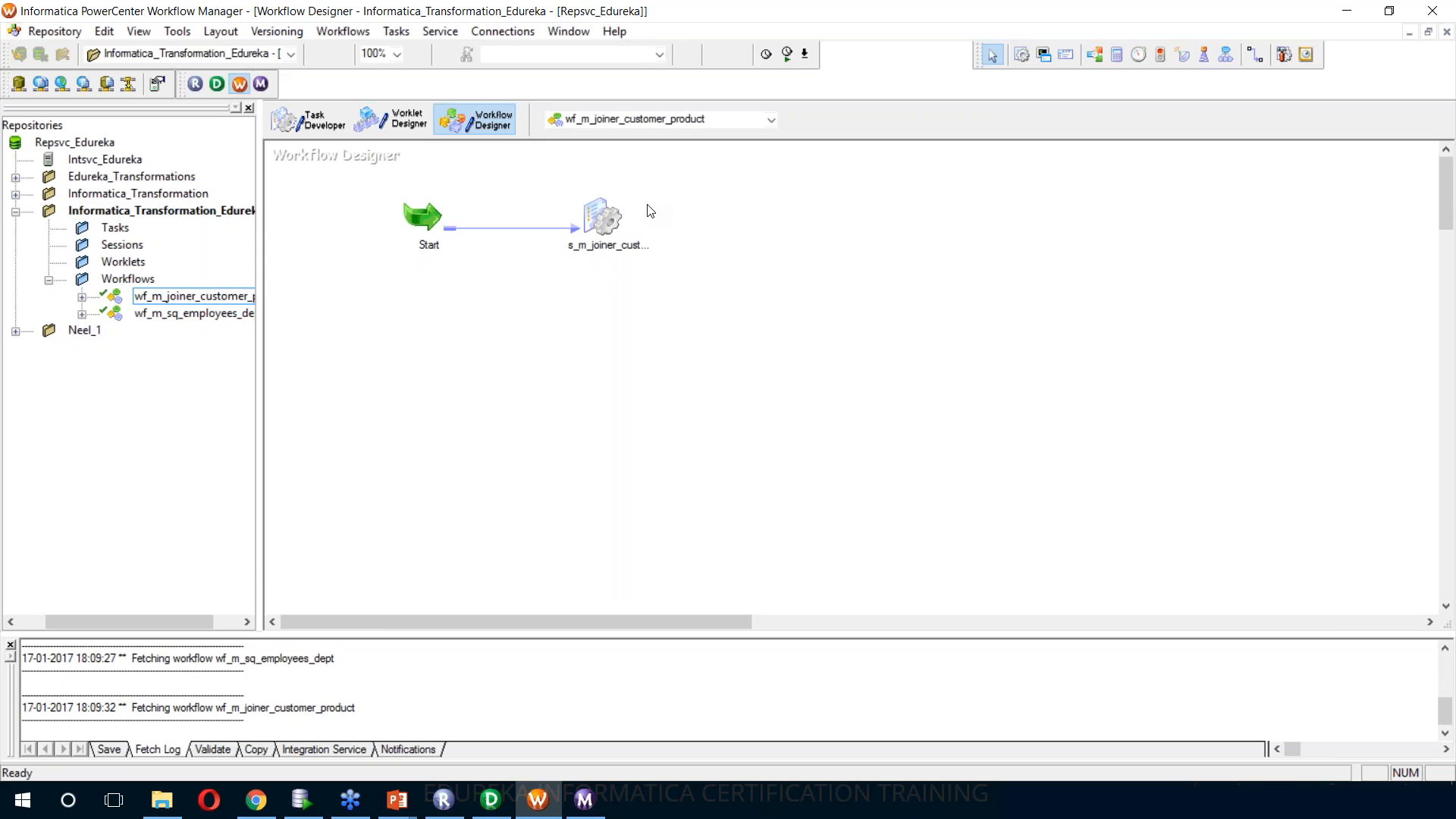
Open the mapping settings of session s_m_joiner_customer_product and examine the readers and connections of SQ_Customer and SQ_PRODUCT
{"action": "double_click", "coordinate": [598, 233]}
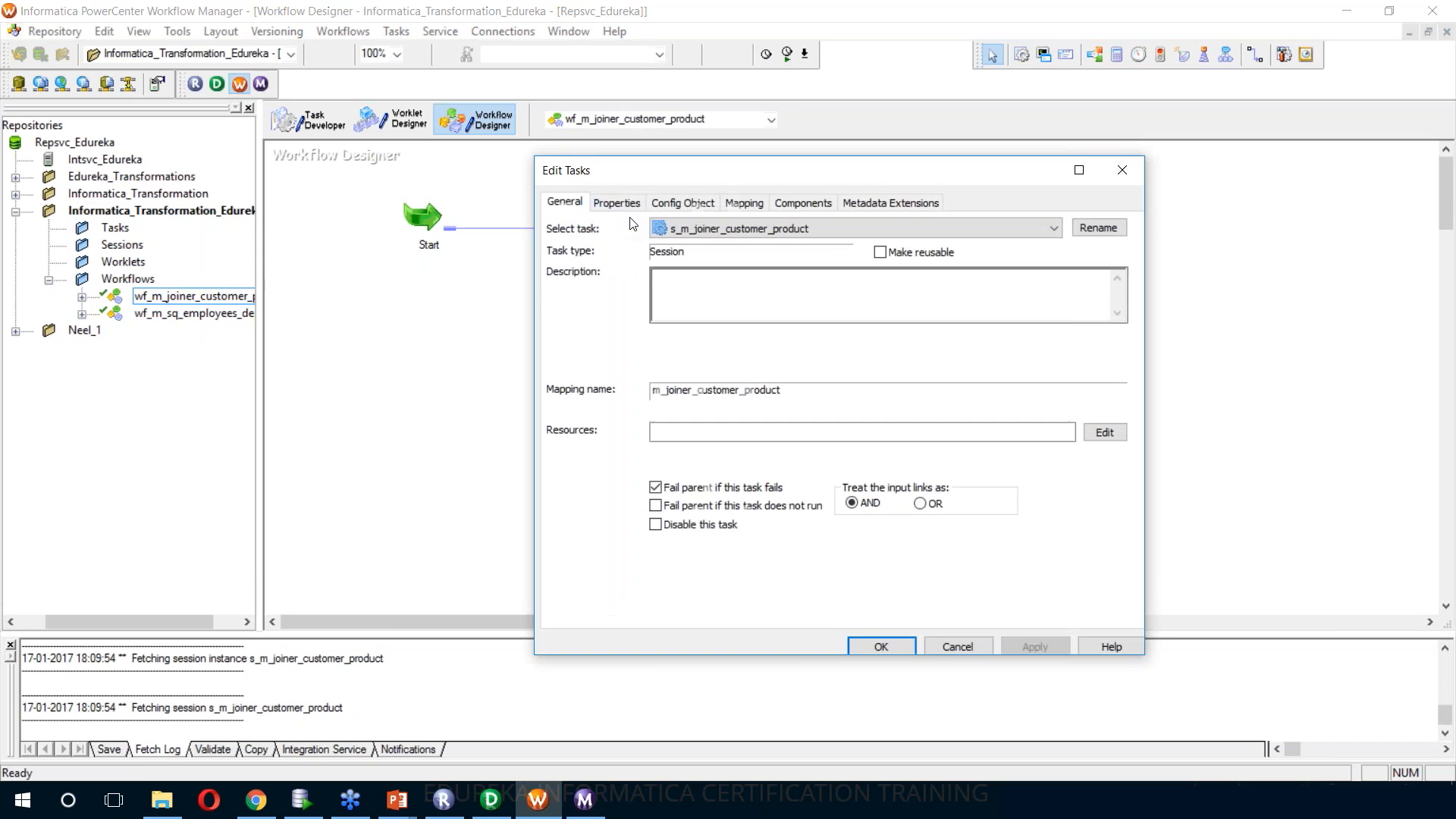
{"action": "left_click", "coordinate": [747, 204]}
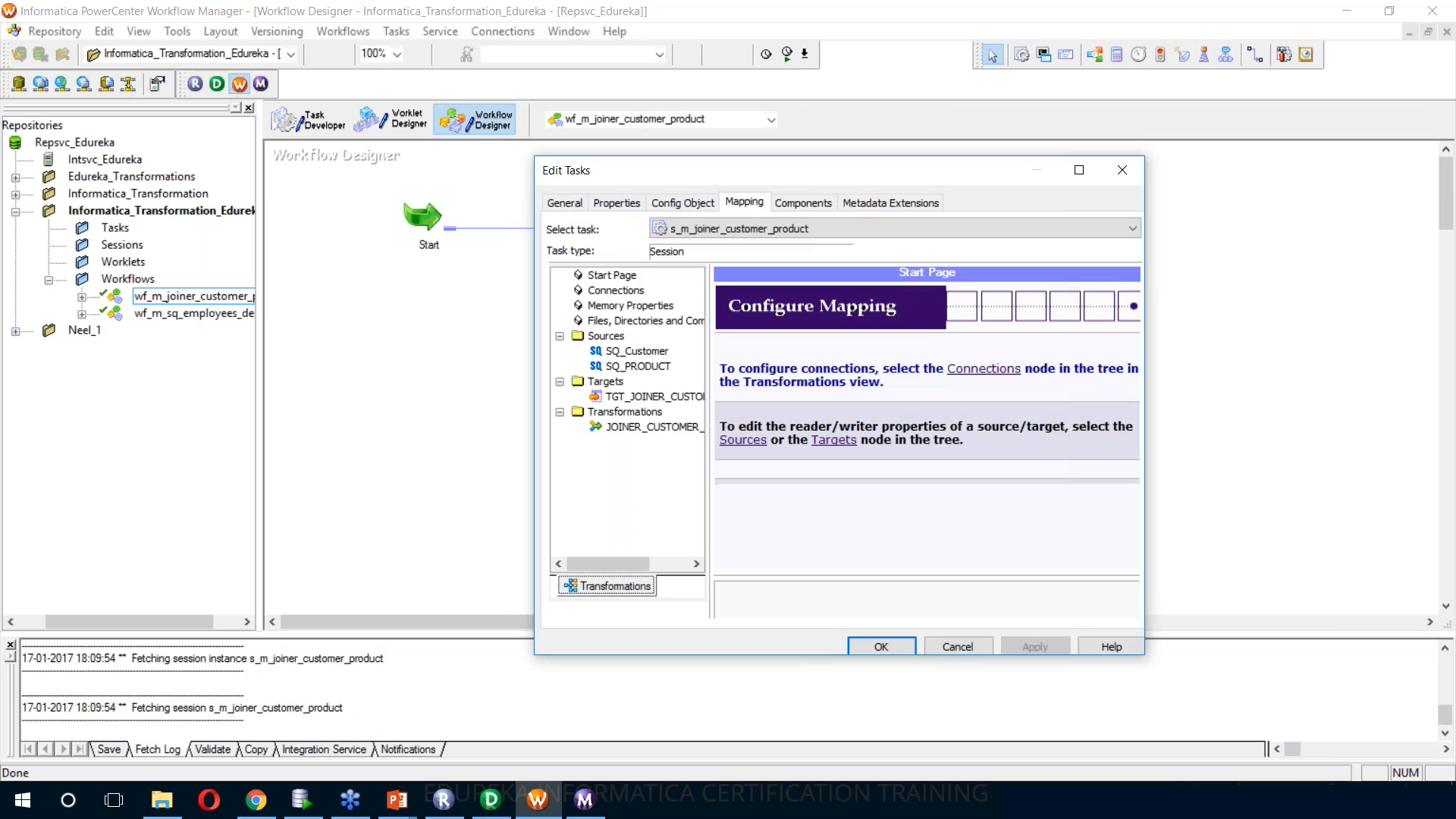
{"action": "left_click", "coordinate": [666, 353]}
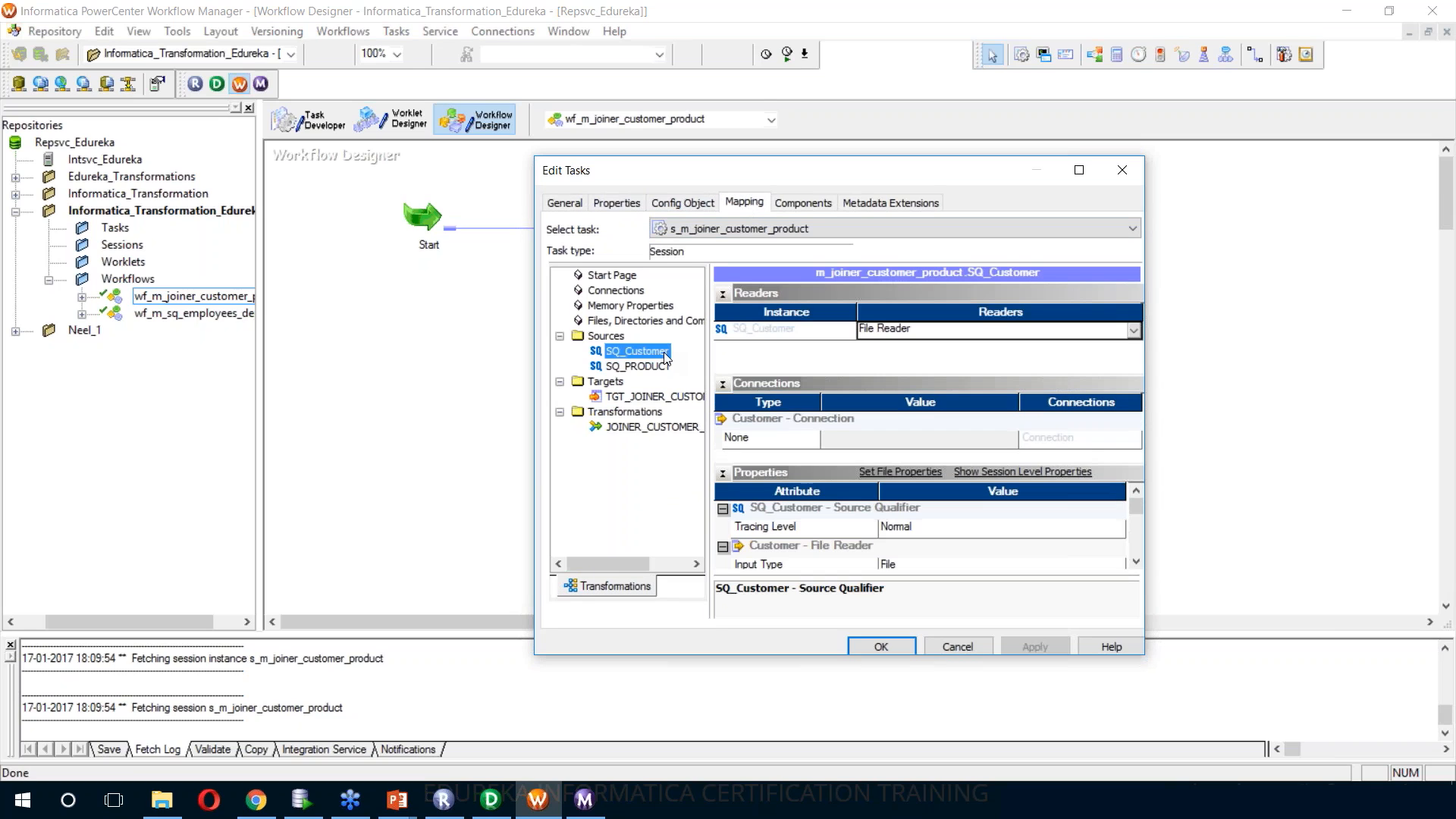
{"action": "left_click", "coordinate": [650, 368]}
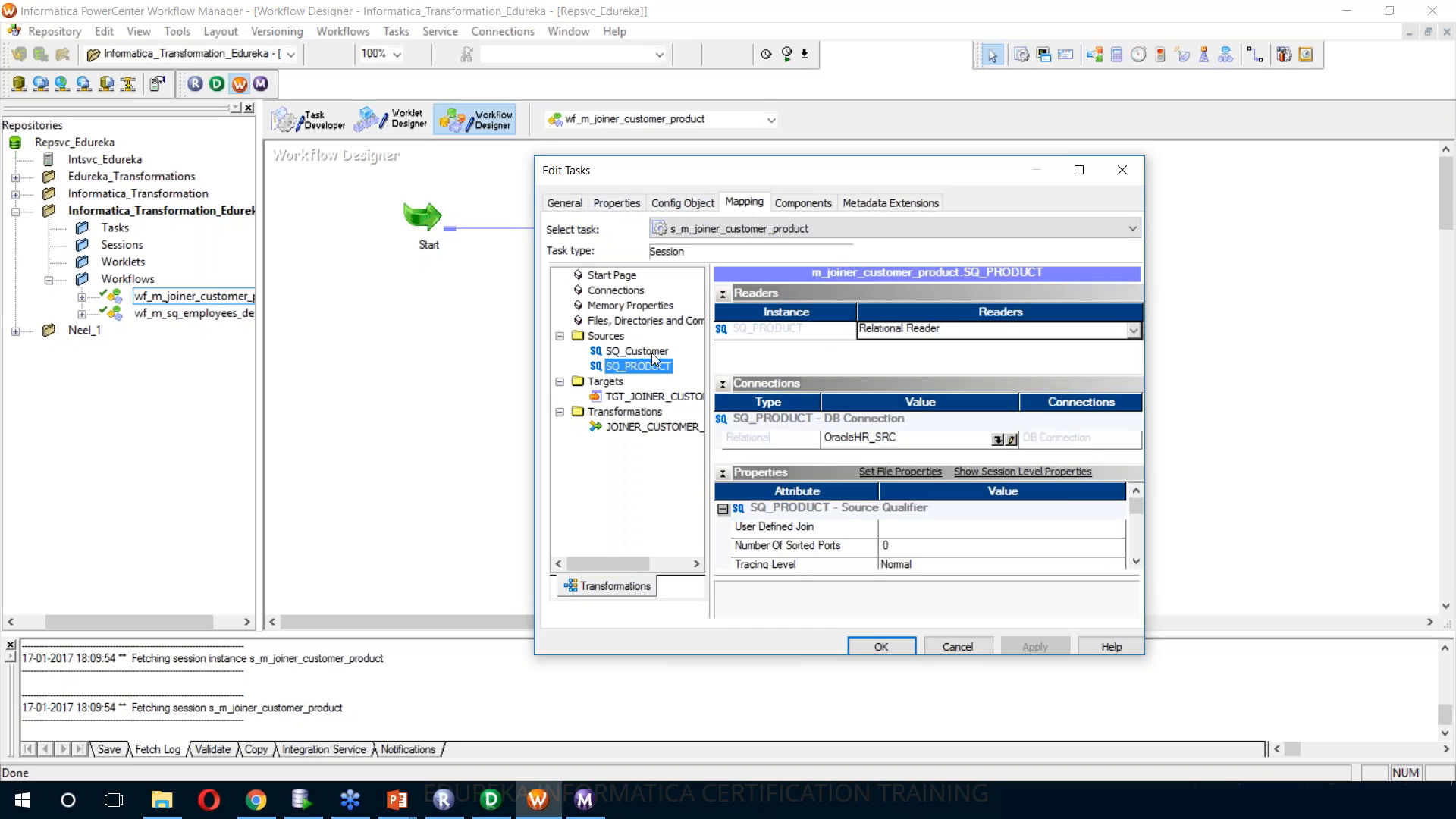
{"action": "left_click", "coordinate": [652, 353]}
{"action": "left_click", "coordinate": [938, 334]}
{"action": "left_click", "coordinate": [938, 335]}
{"action": "left_click", "coordinate": [654, 367]}
Examine the SQ_Customer file reader properties, including its source file directory and filename
{"action": "left_click", "coordinate": [640, 354]}
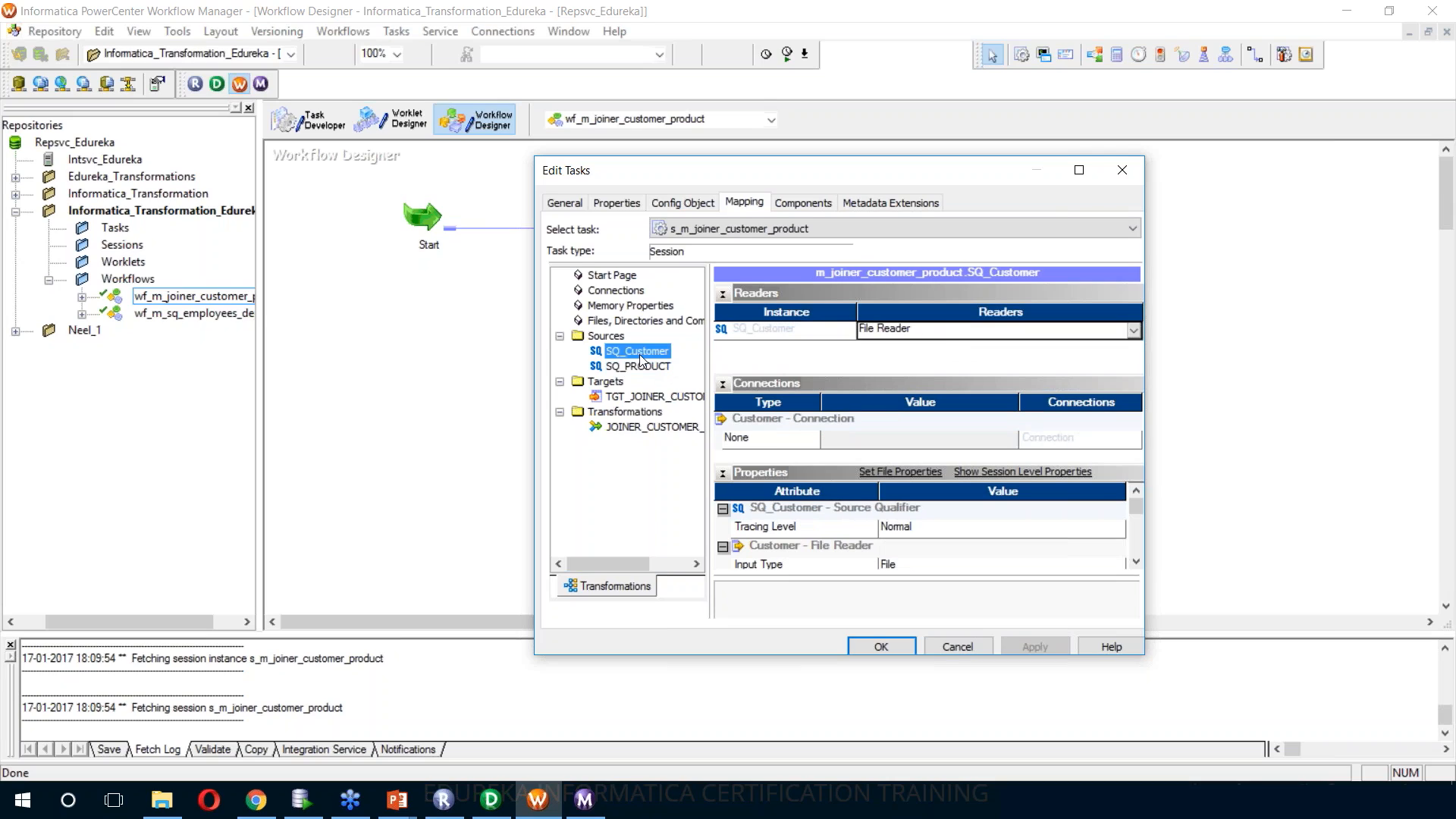
{"action": "left_click", "coordinate": [1135, 562]}
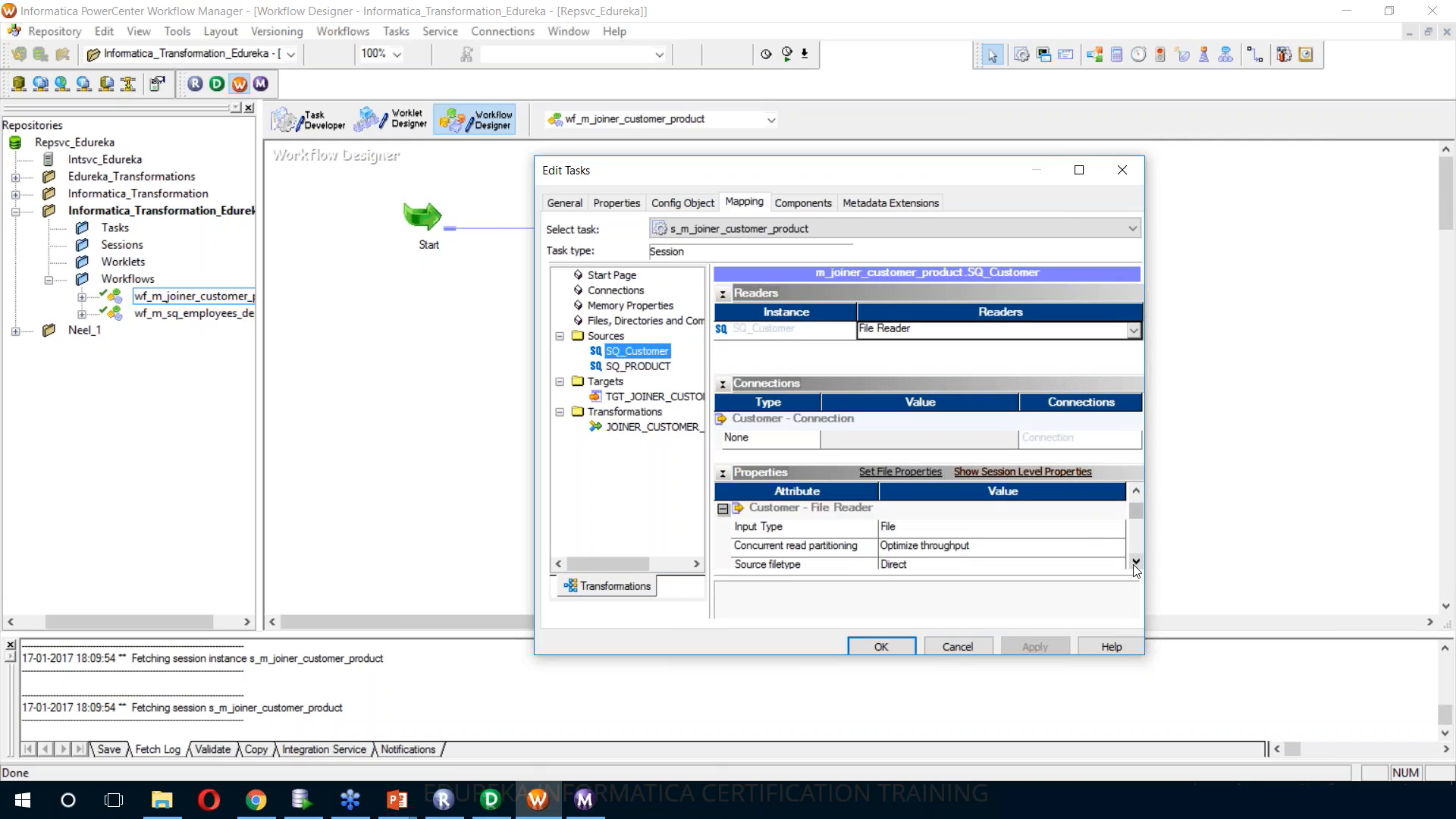
{"action": "left_click", "coordinate": [1136, 563]}
{"action": "left_click", "coordinate": [1135, 563]}
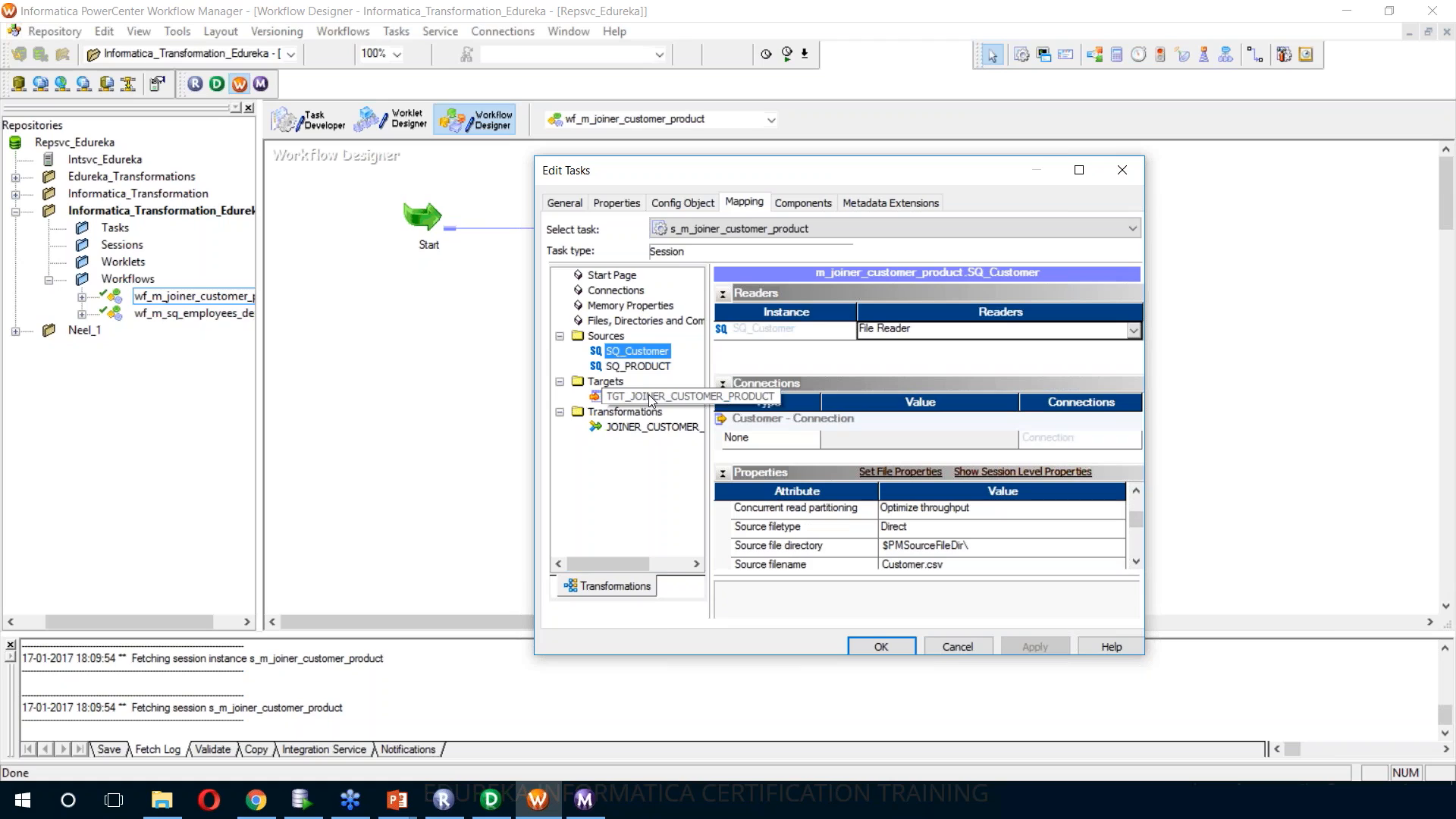
Set the header options of target TGT_JOINER_CUSTOMER_PRODUCT to Output Field Names
{"action": "left_click", "coordinate": [650, 397]}
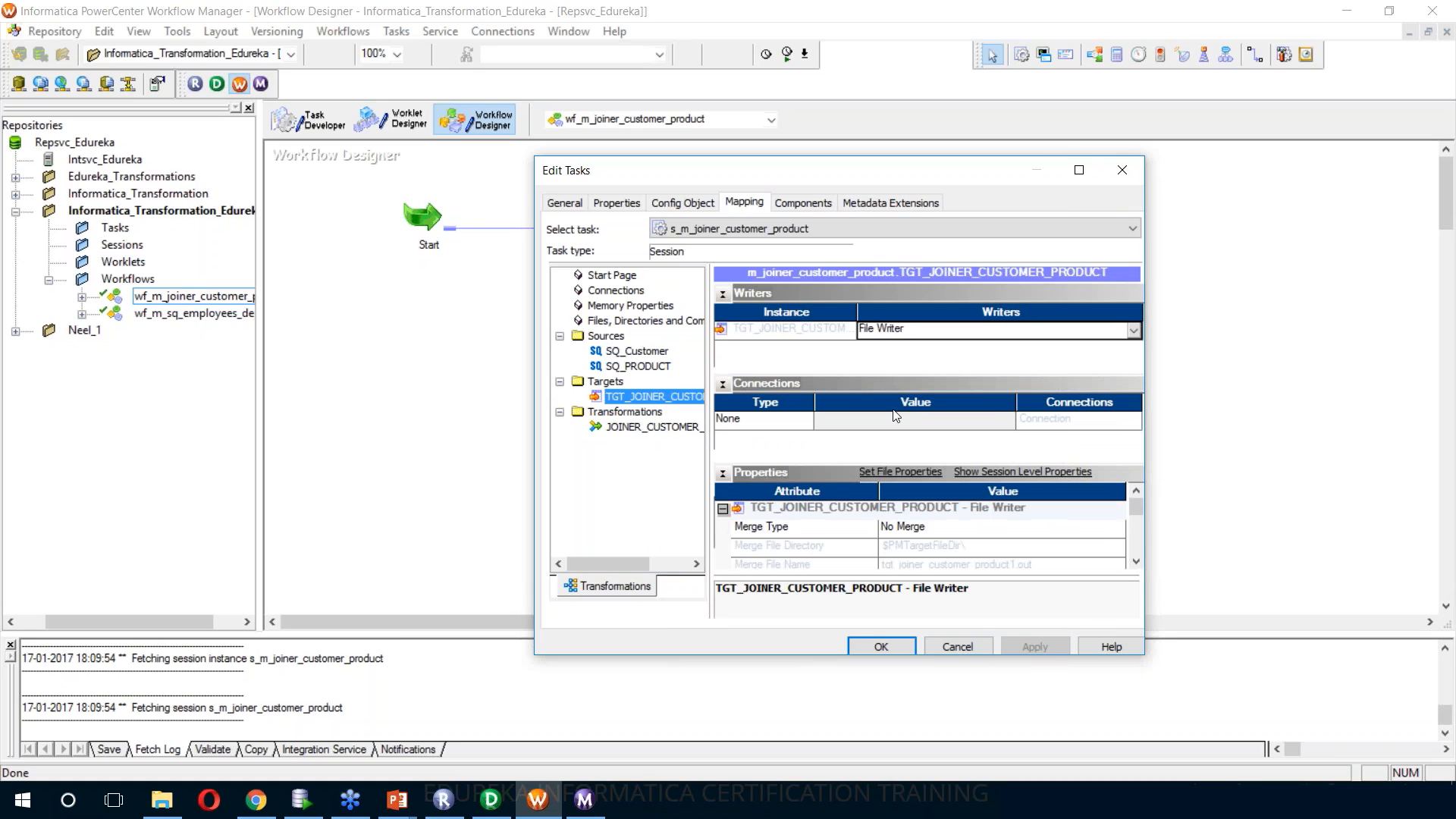
{"action": "left_click", "coordinate": [1136, 565]}
{"action": "left_click", "coordinate": [1137, 565]}
{"action": "left_click", "coordinate": [1136, 566]}
{"action": "left_click", "coordinate": [1137, 565]}
{"action": "left_click", "coordinate": [1137, 565]}
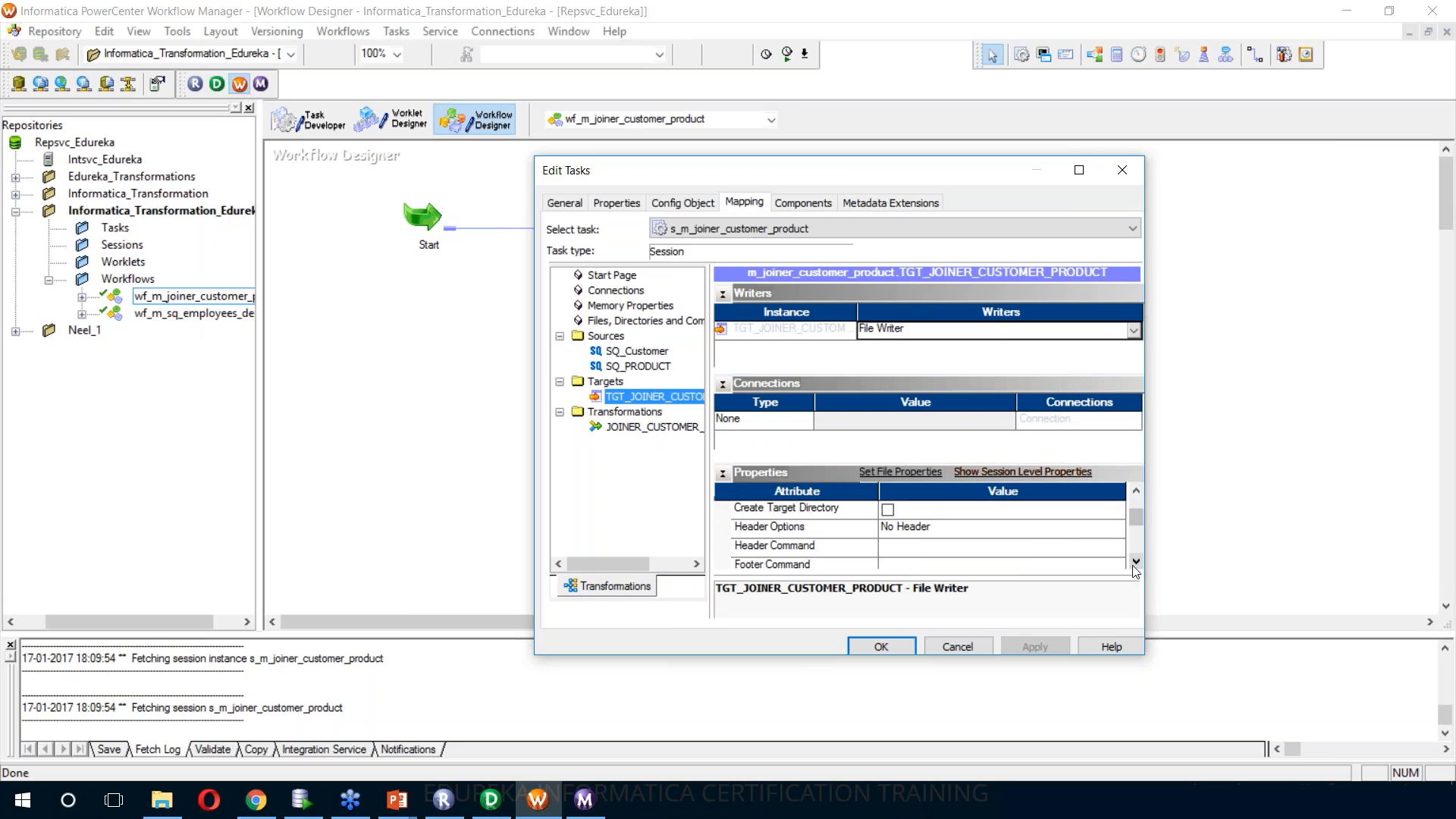
{"action": "left_click", "coordinate": [1092, 532]}
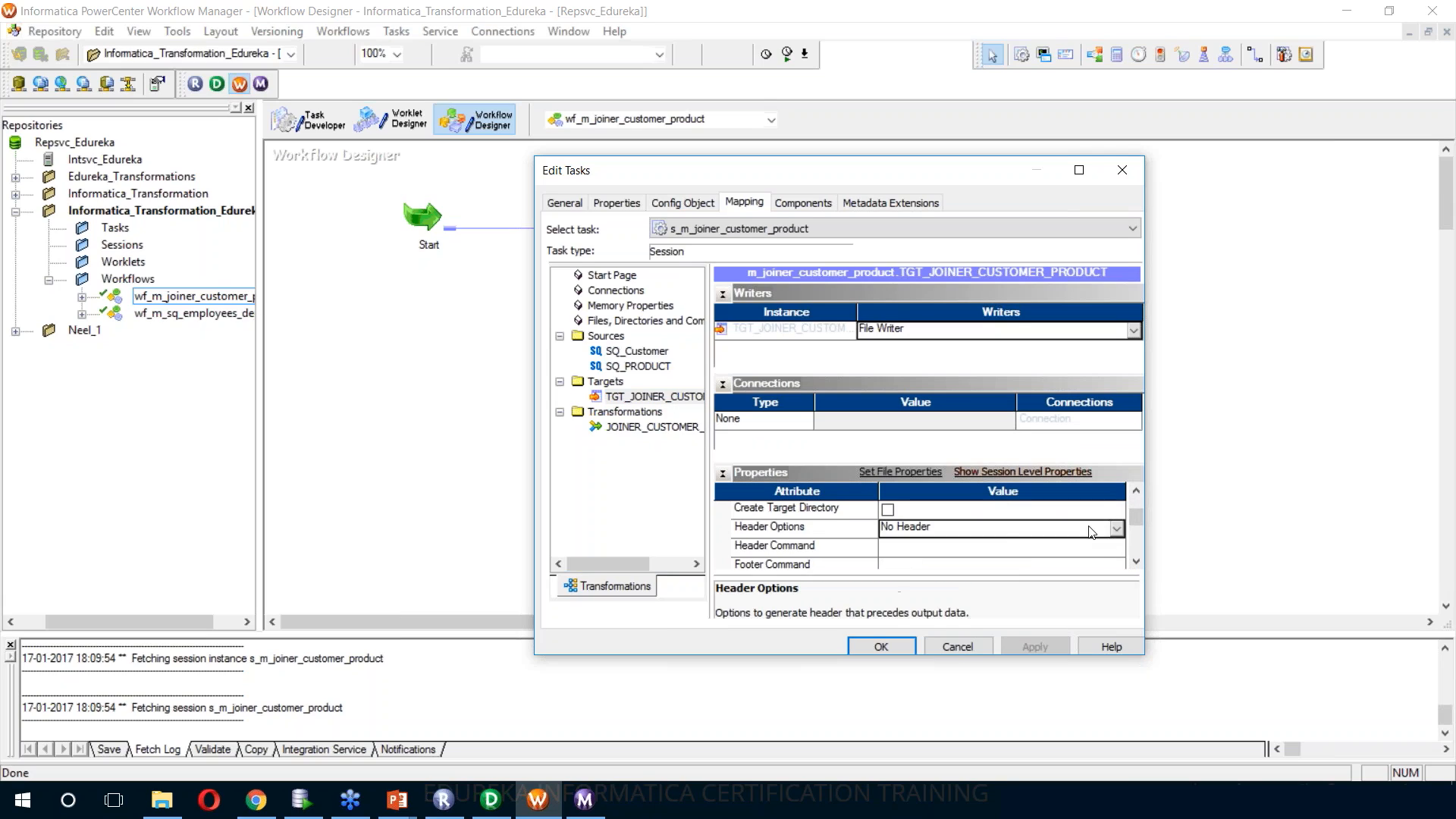
{"action": "left_click", "coordinate": [1068, 534]}
{"action": "left_click", "coordinate": [1025, 561]}
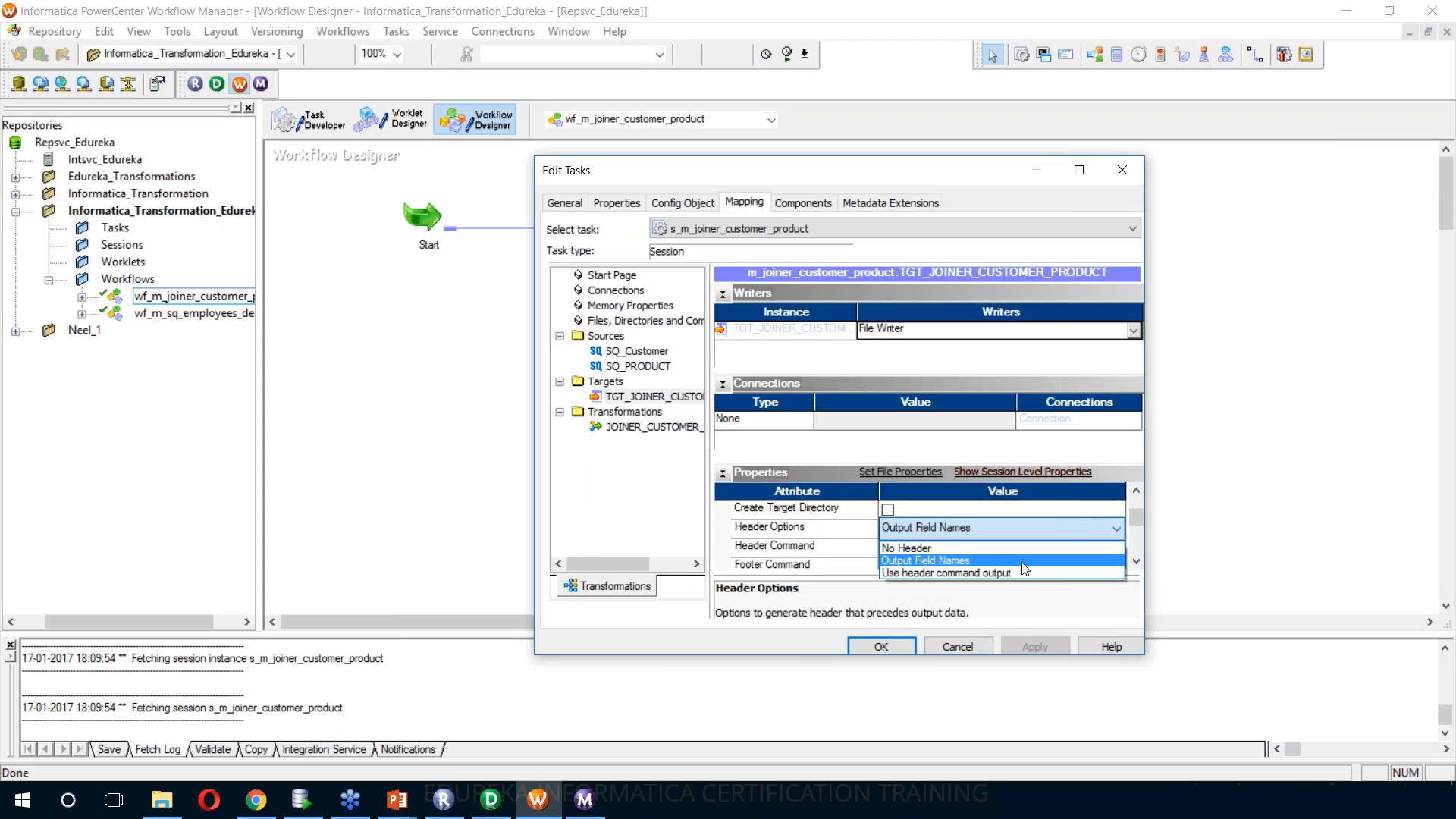
Set the target's output filename to tgt_joiner_customer_product.csv and apply the session changes
{"action": "left_click", "coordinate": [1137, 562]}
{"action": "left_click", "coordinate": [1138, 561]}
{"action": "left_click", "coordinate": [1138, 561]}
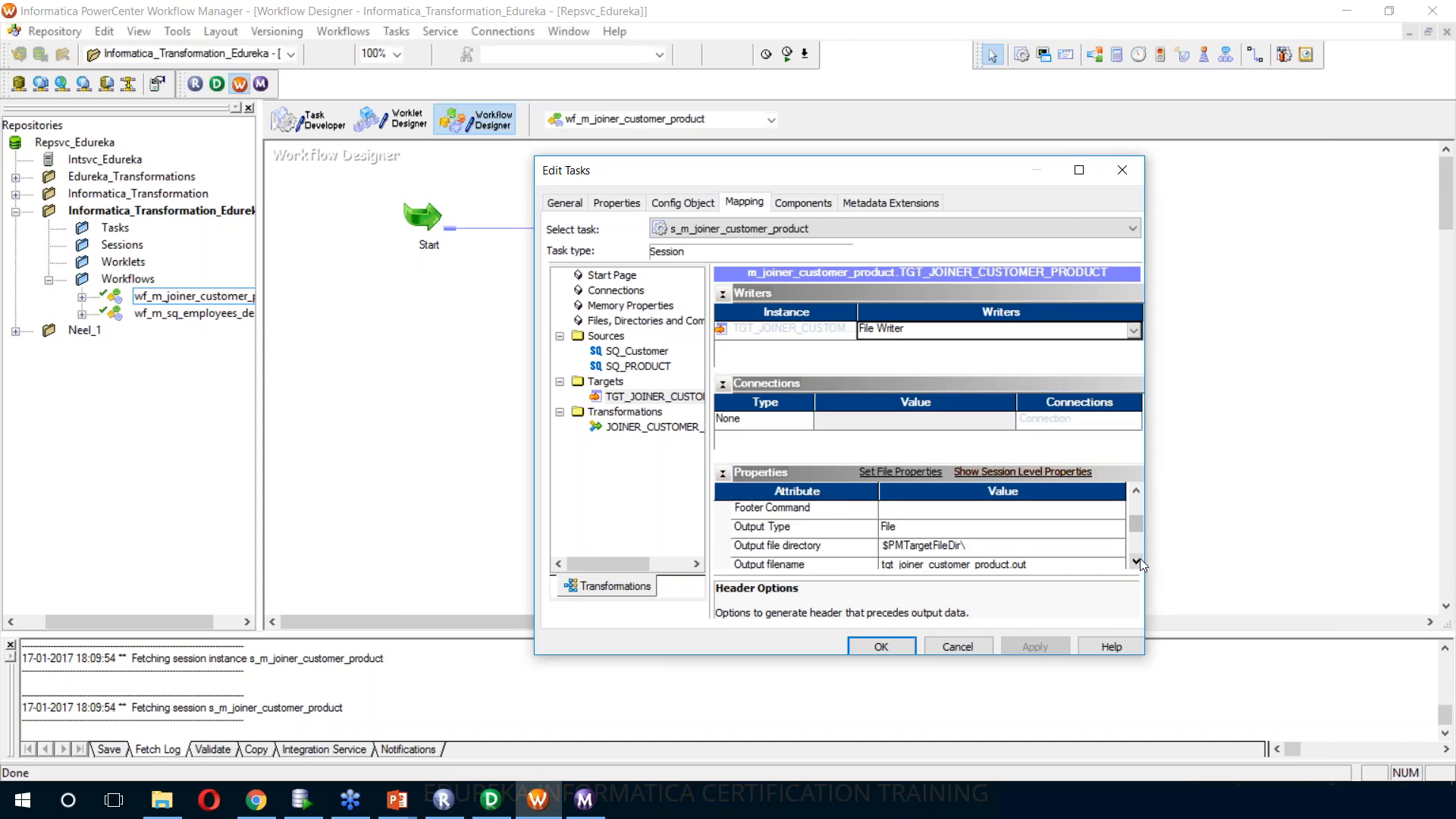
{"action": "left_click", "coordinate": [1138, 561]}
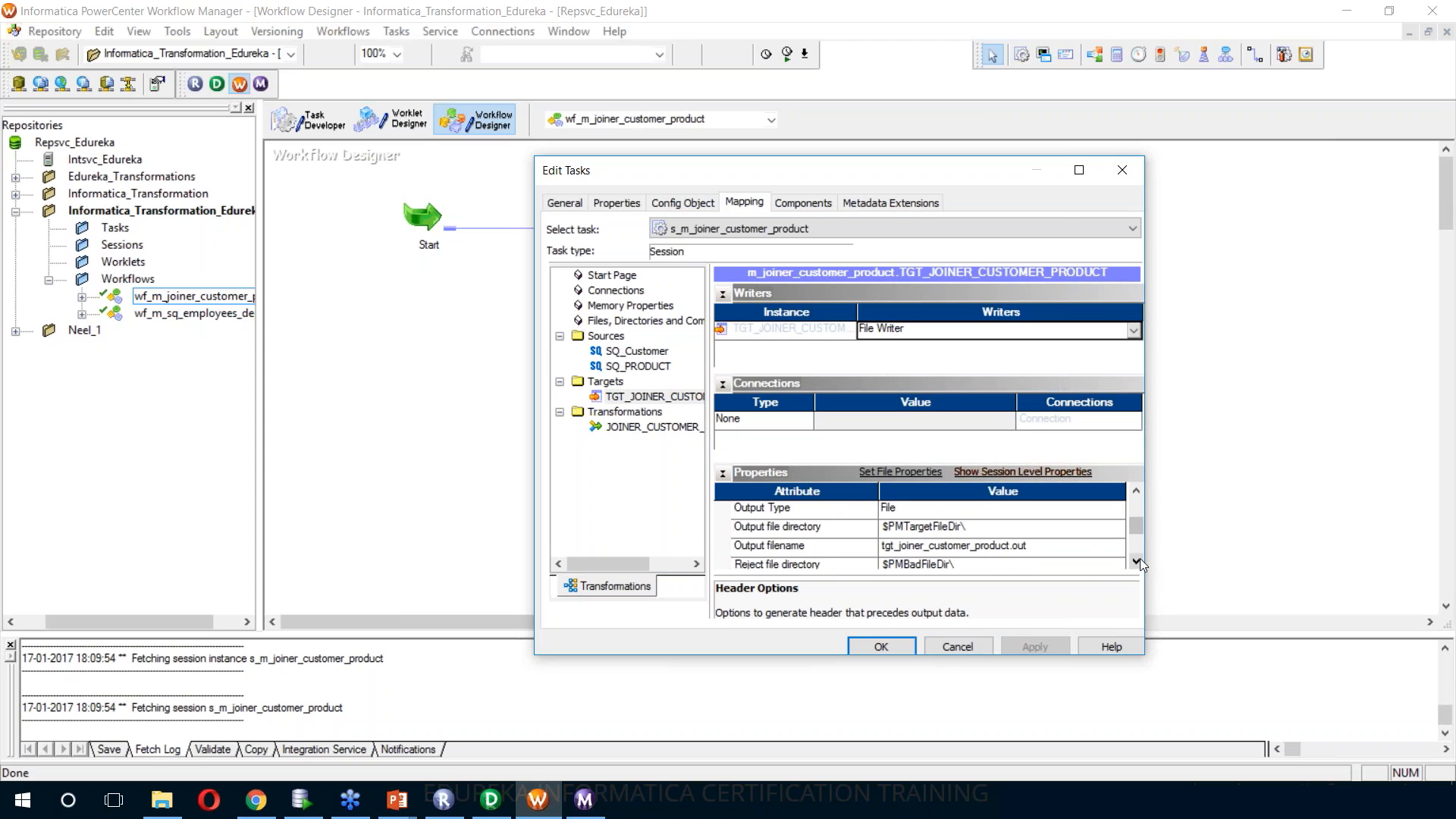
{"action": "left_click", "coordinate": [1033, 547]}
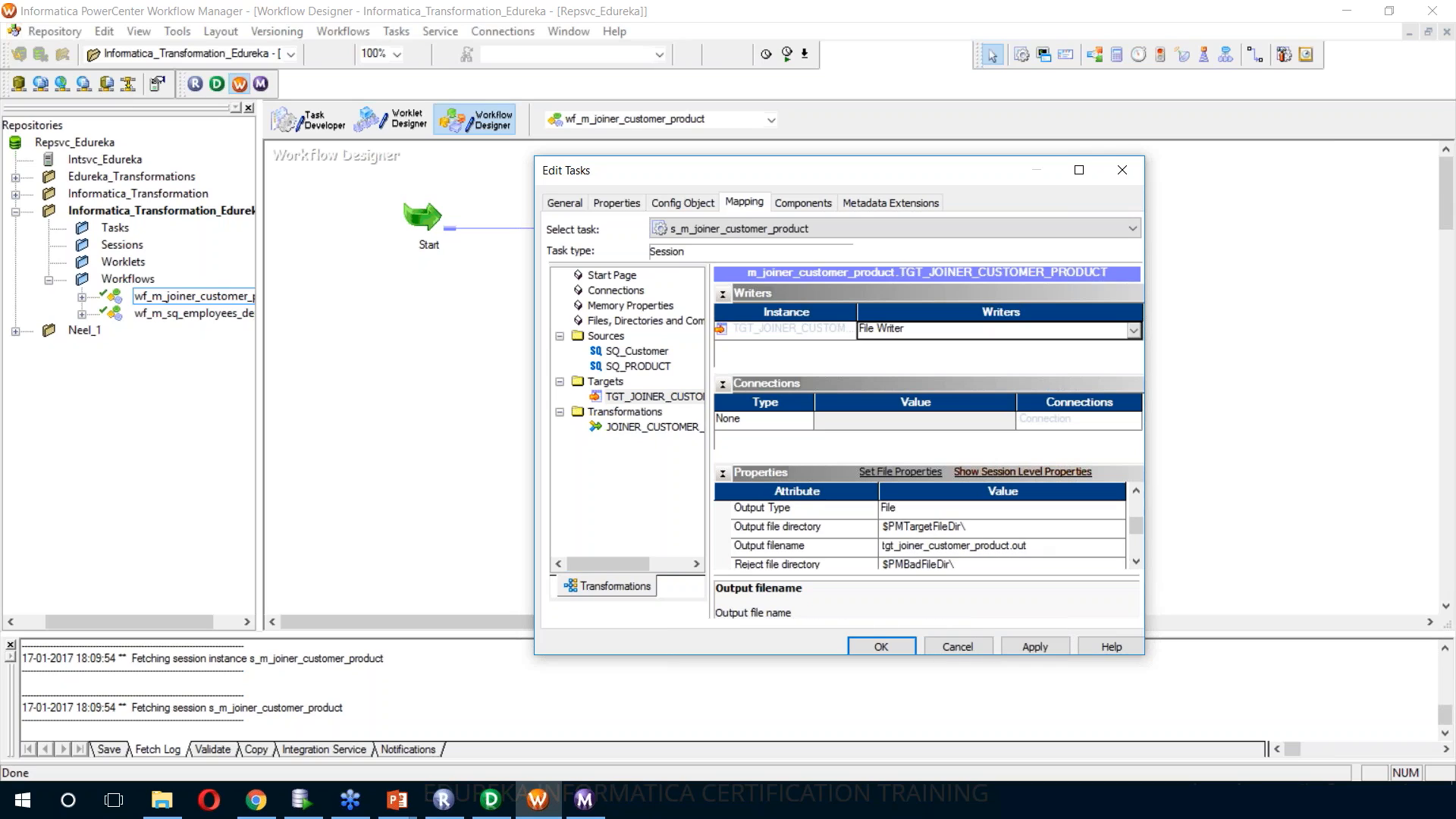
{"action": "key", "text": "BackSpace"}
{"action": "key", "text": "BackSpace"}
{"action": "key", "text": "BackSpace"}
{"action": "type", "text": "csv"}
{"action": "left_click", "coordinate": [1035, 647]}
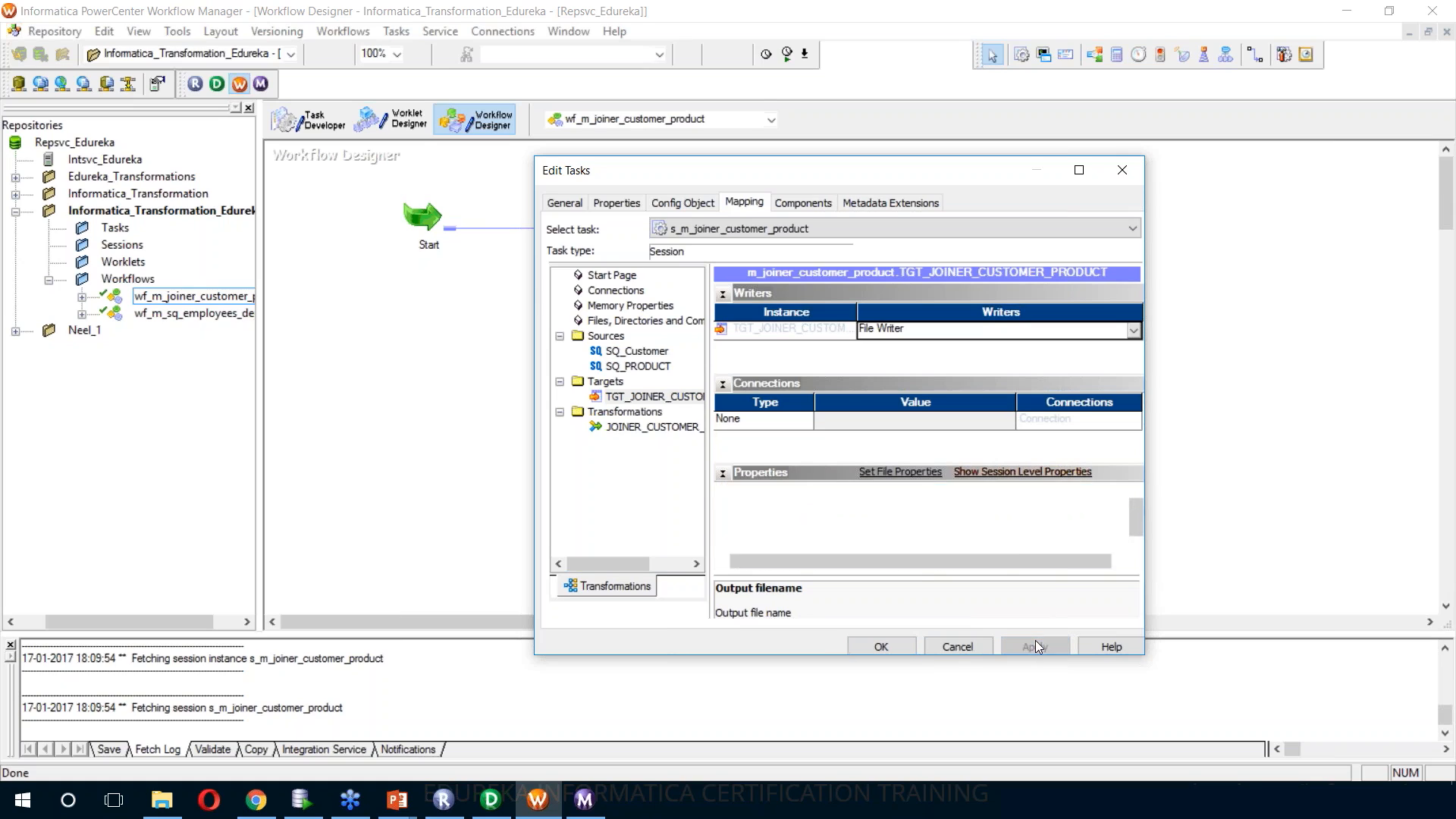
{"action": "left_click", "coordinate": [898, 647]}
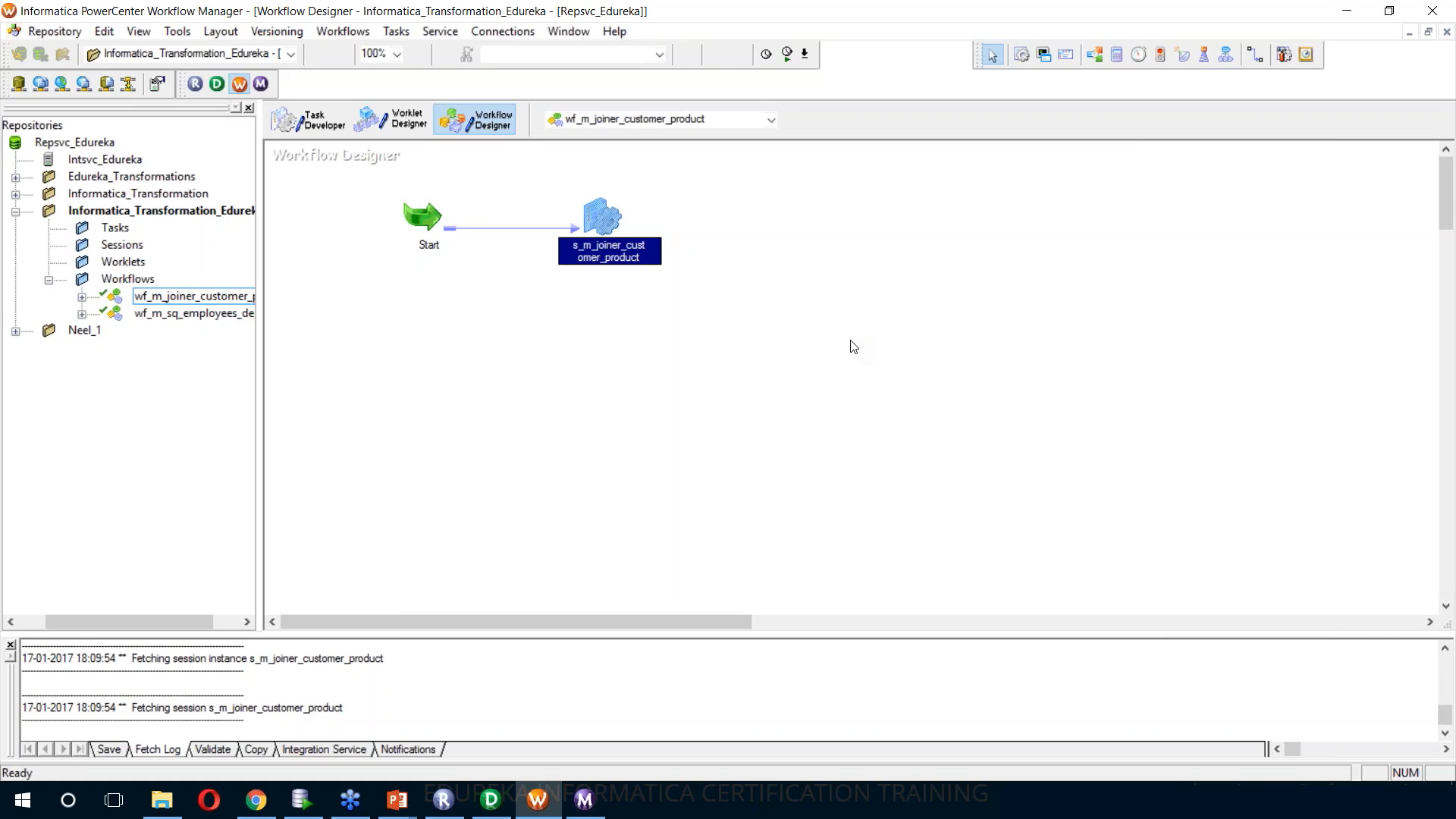
Save and start the wf_m_joiner_customer_product workflow, and view the source and target statistics of session s_m_joiner_customer_product in Workflow Monitor
{"action": "key", "text": "ctrl+s"}
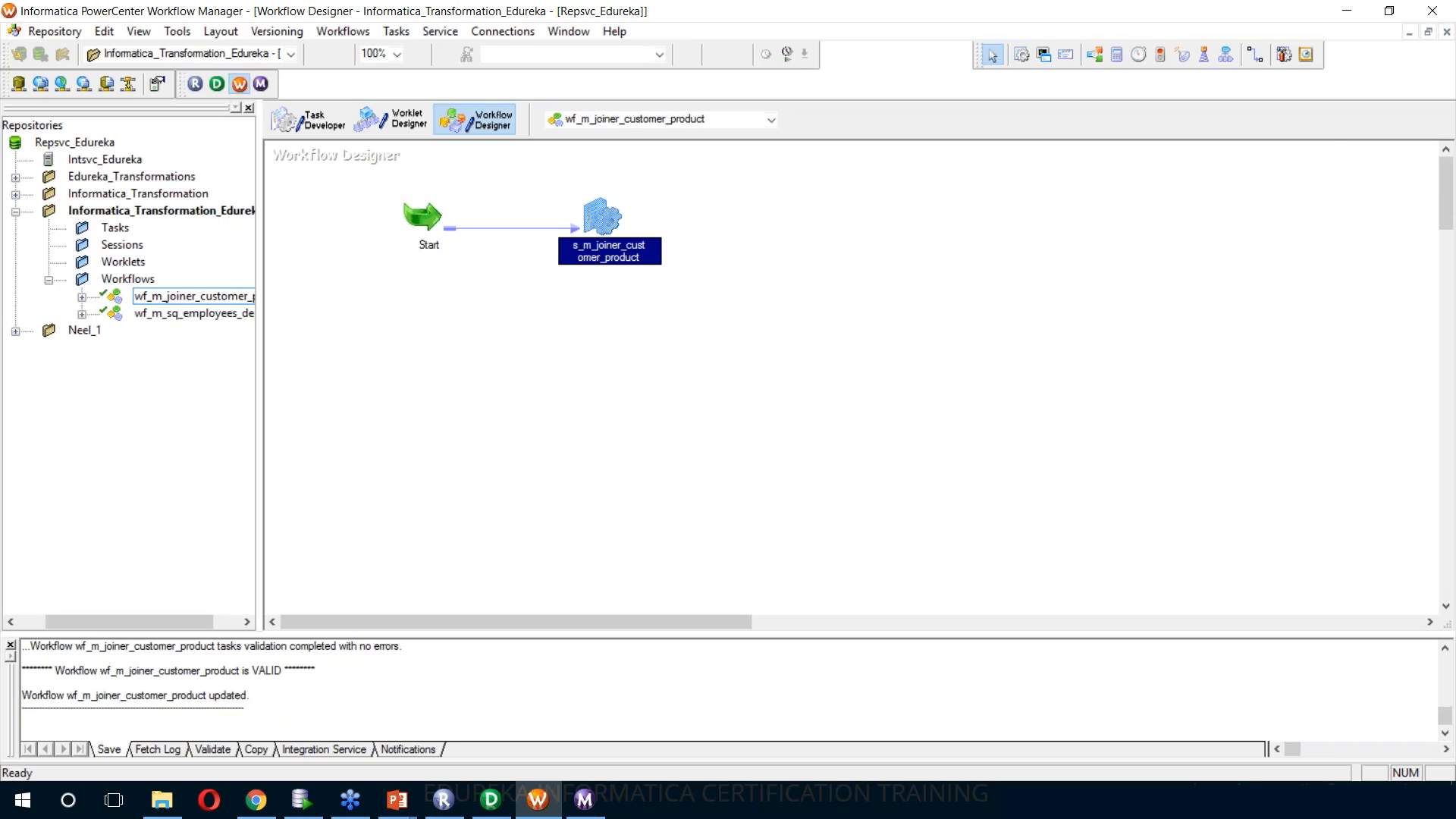
{"action": "right_click", "coordinate": [759, 214]}
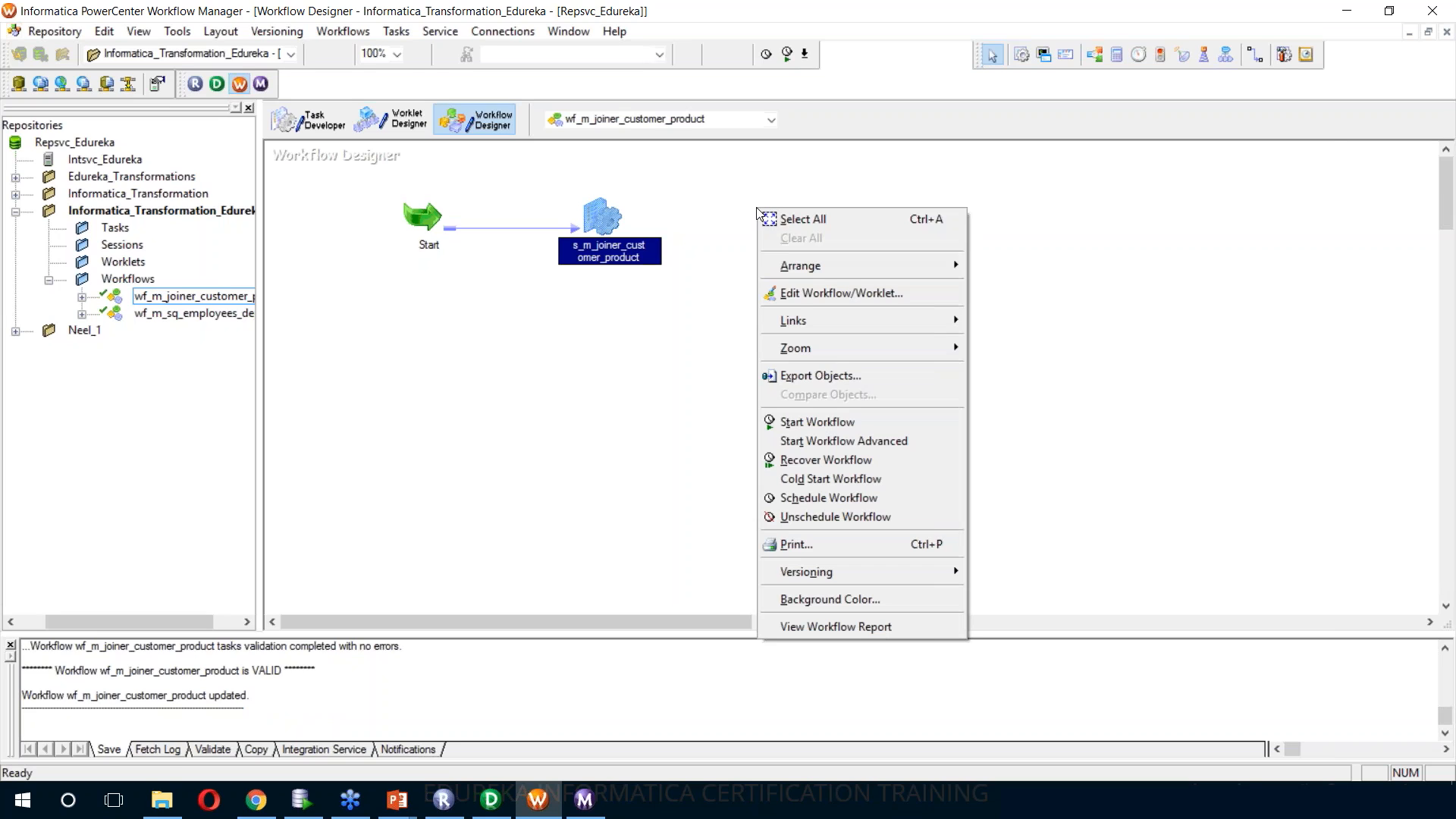
{"action": "left_click", "coordinate": [817, 422]}
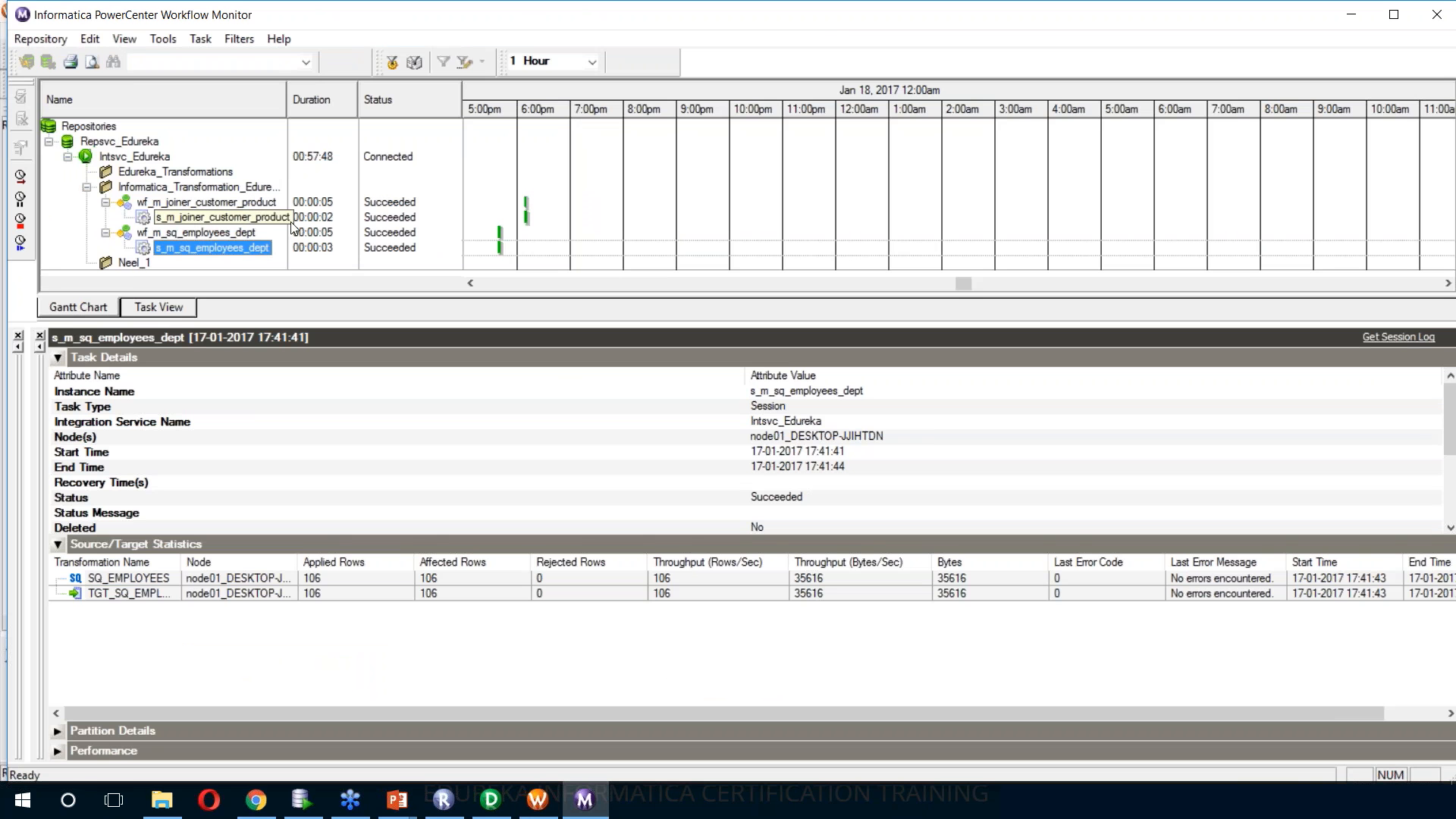
{"action": "left_click", "coordinate": [234, 216]}
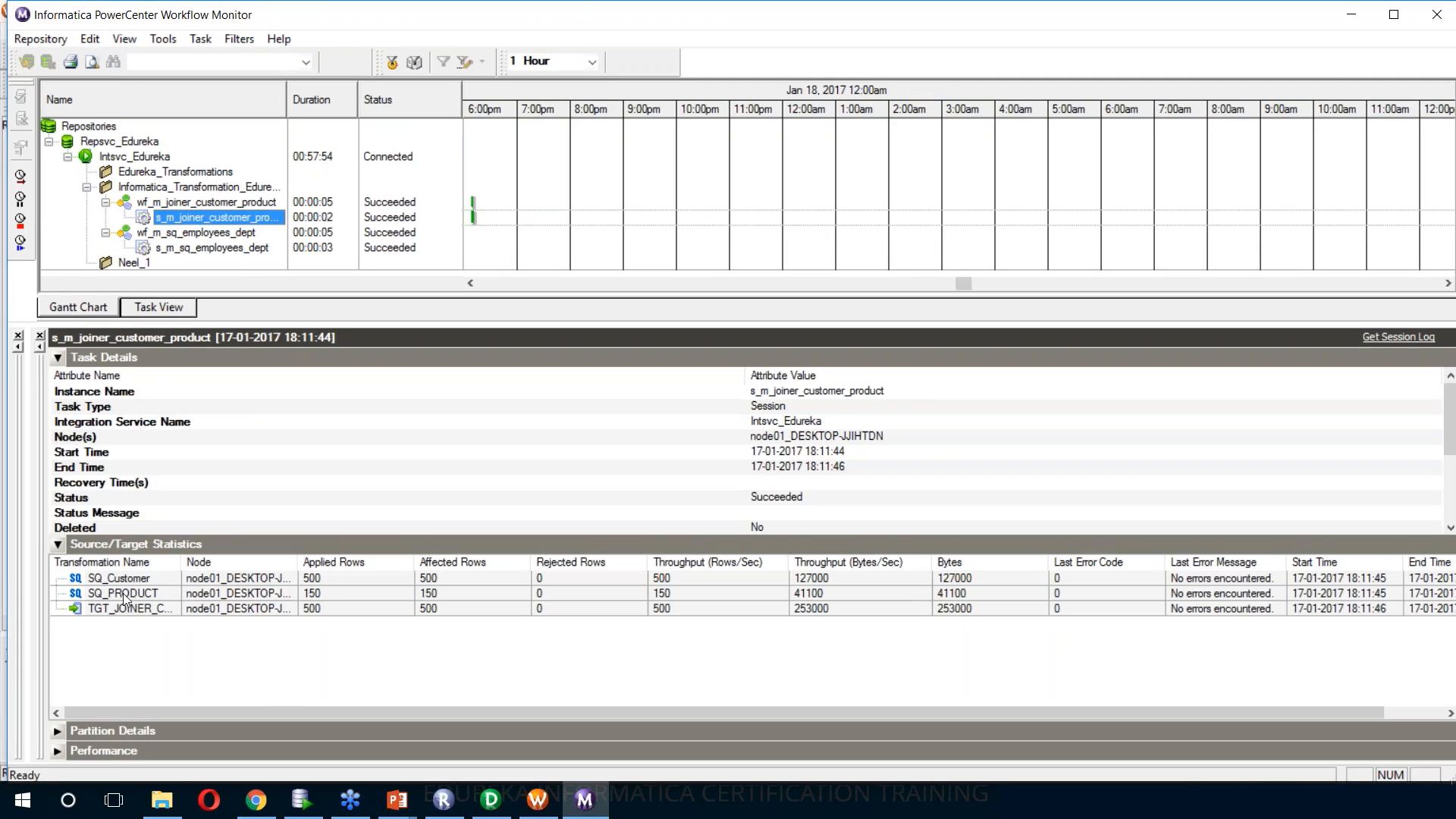
{"action": "left_click", "coordinate": [218, 578]}
Switch to File Explorer and open tgt_joiner_customer_product.csv from the infa_shared TgtFiles folder in Excel
{"action": "key", "text": "alt+Tab"}
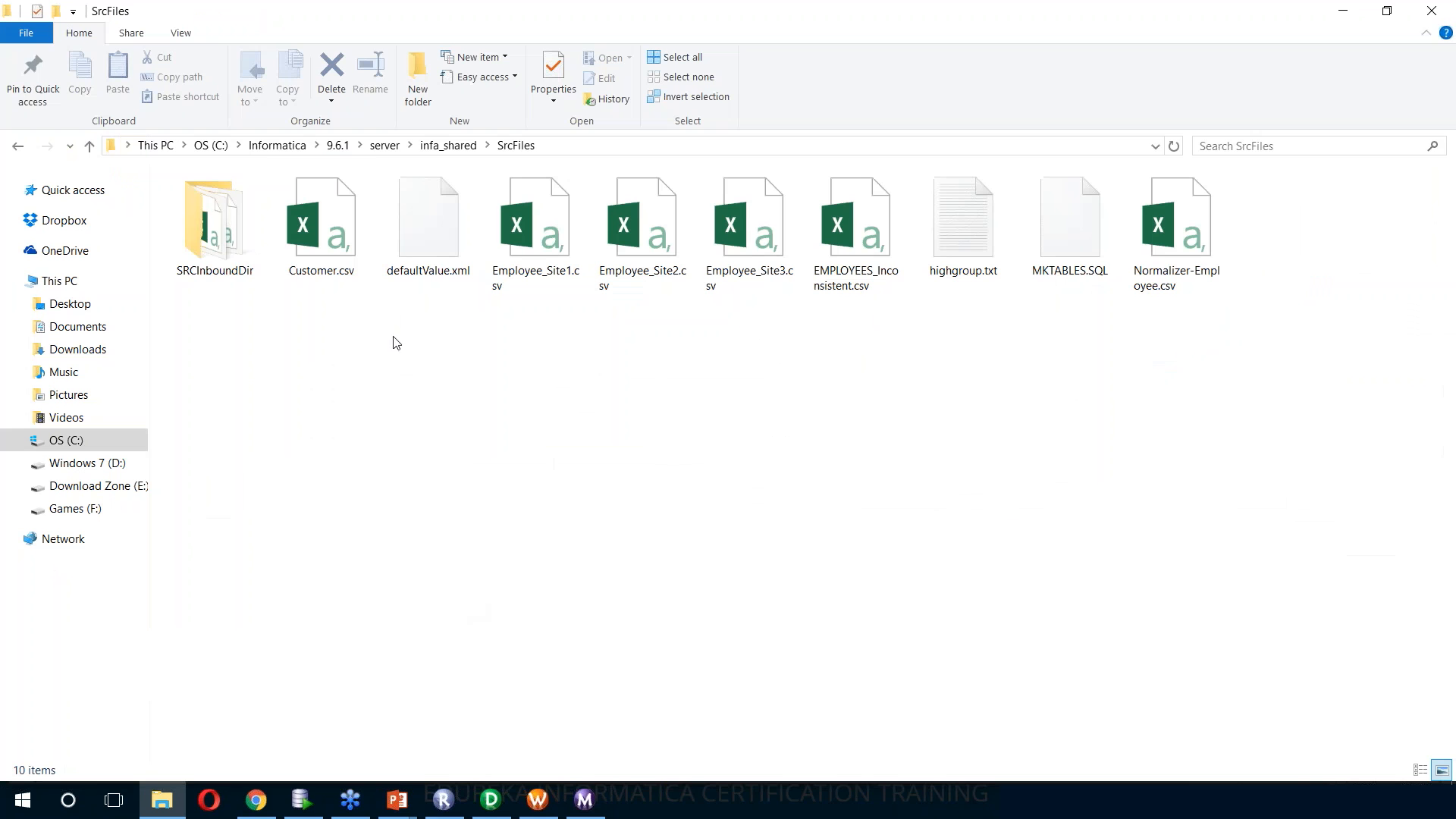
{"action": "left_click", "coordinate": [19, 146]}
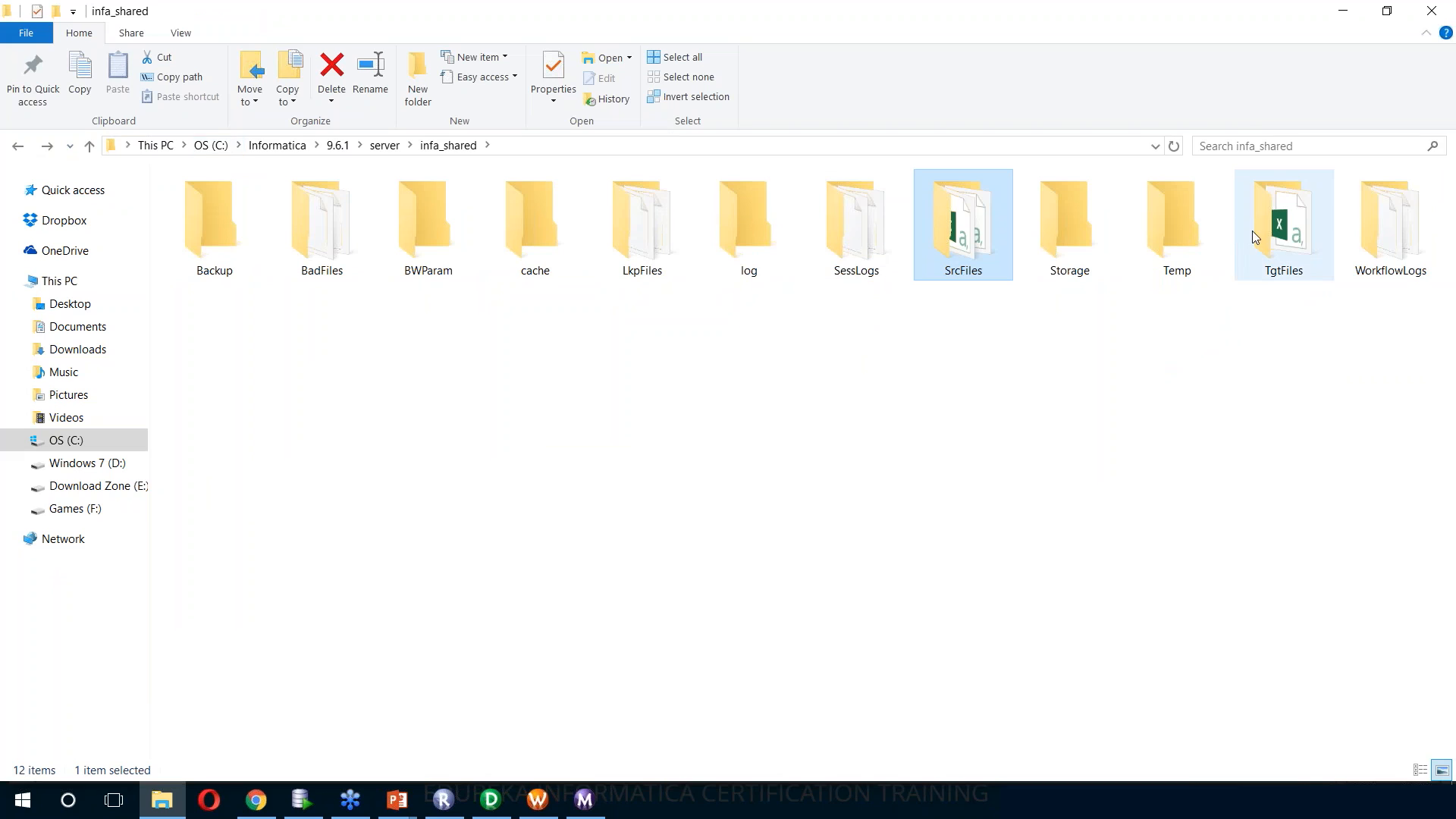
{"action": "double_click", "coordinate": [1278, 235]}
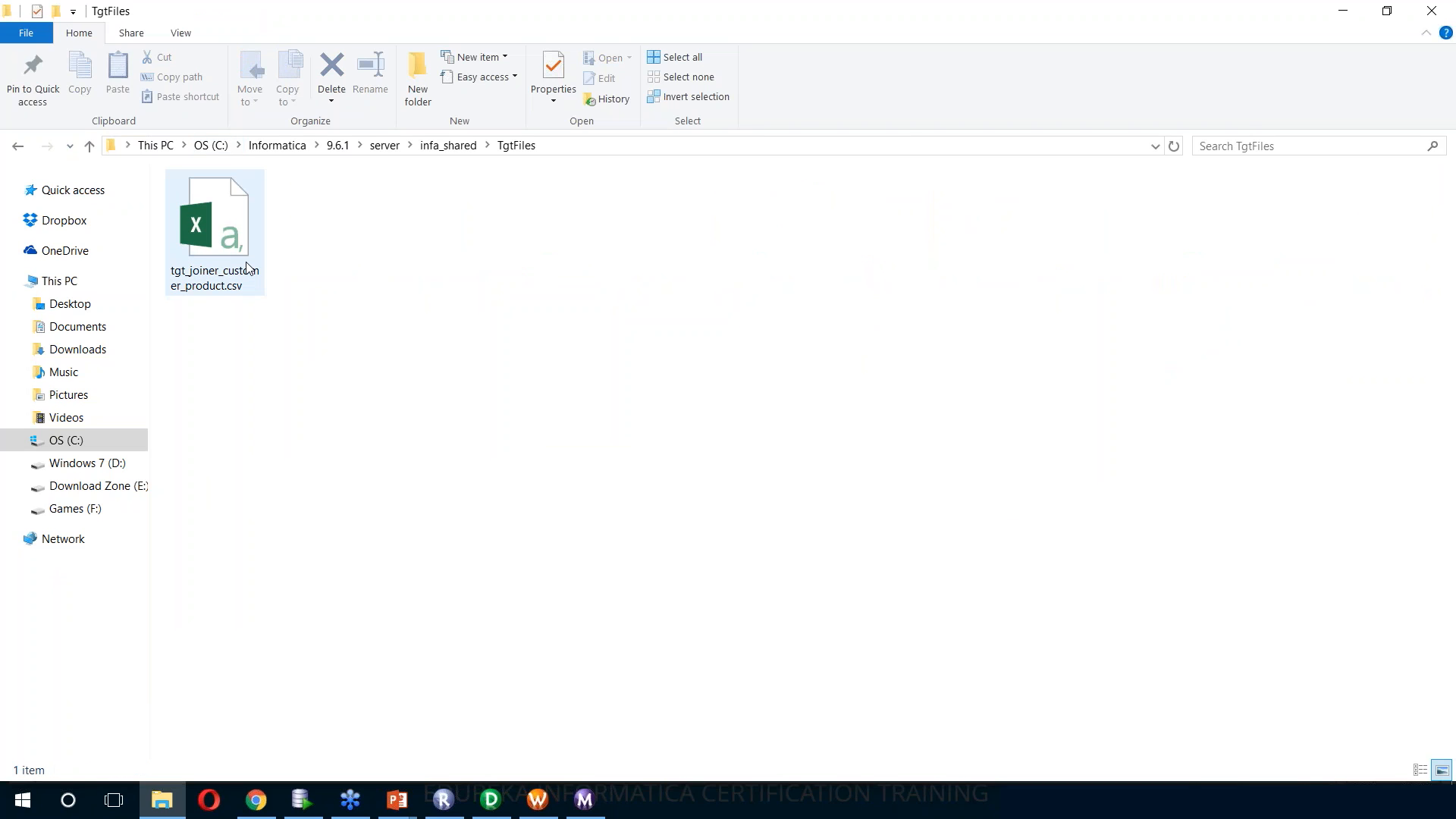
{"action": "double_click", "coordinate": [246, 267]}
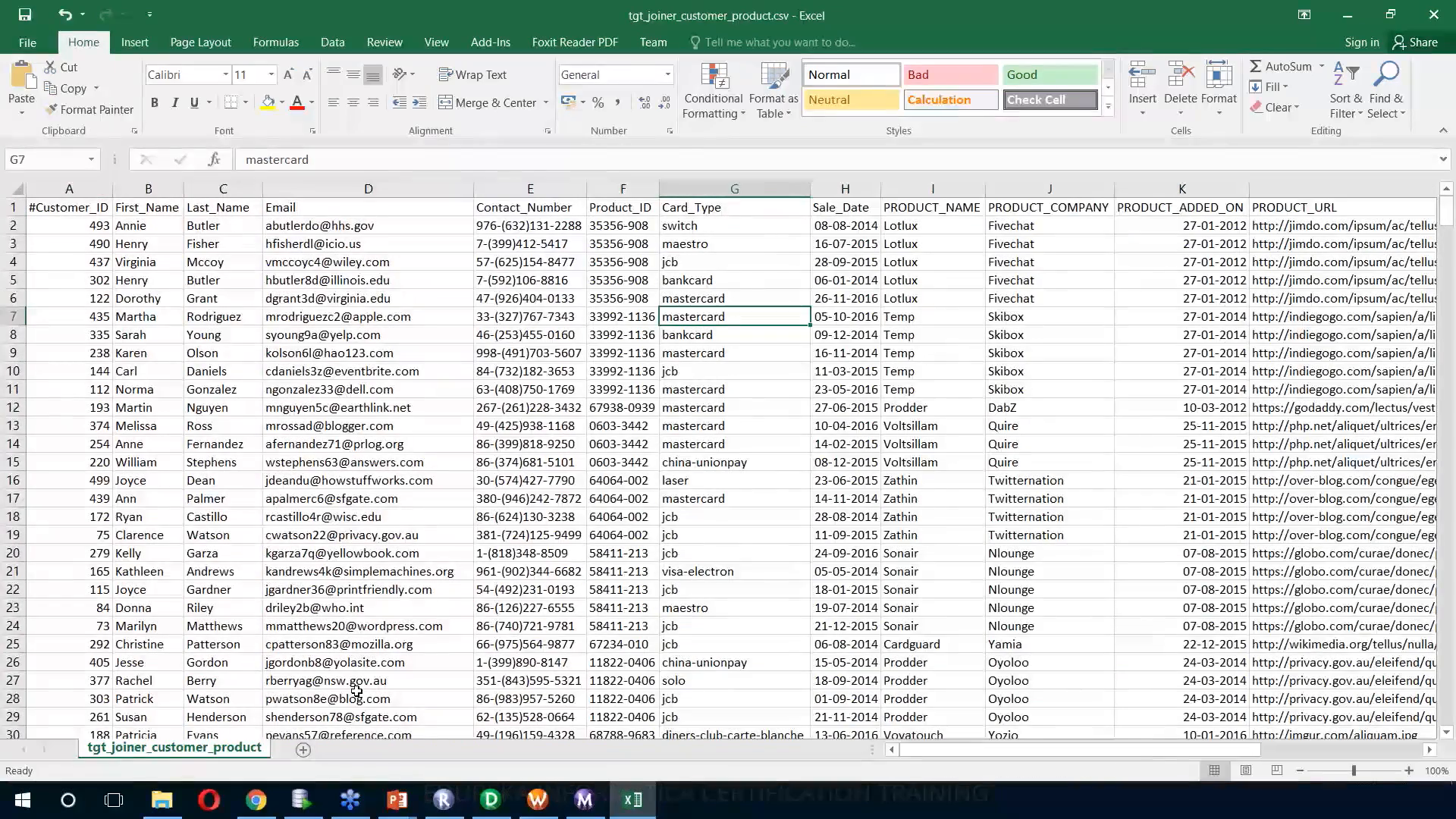
Examine the joined customer and product columns in the output file, and close it without saving
{"action": "left_click_drag", "start_coordinate": [98, 337], "coordinate": [970, 353]}
{"action": "left_click_drag", "start_coordinate": [1009, 751], "coordinate": [1168, 750]}
{"action": "left_click", "coordinate": [490, 296]}
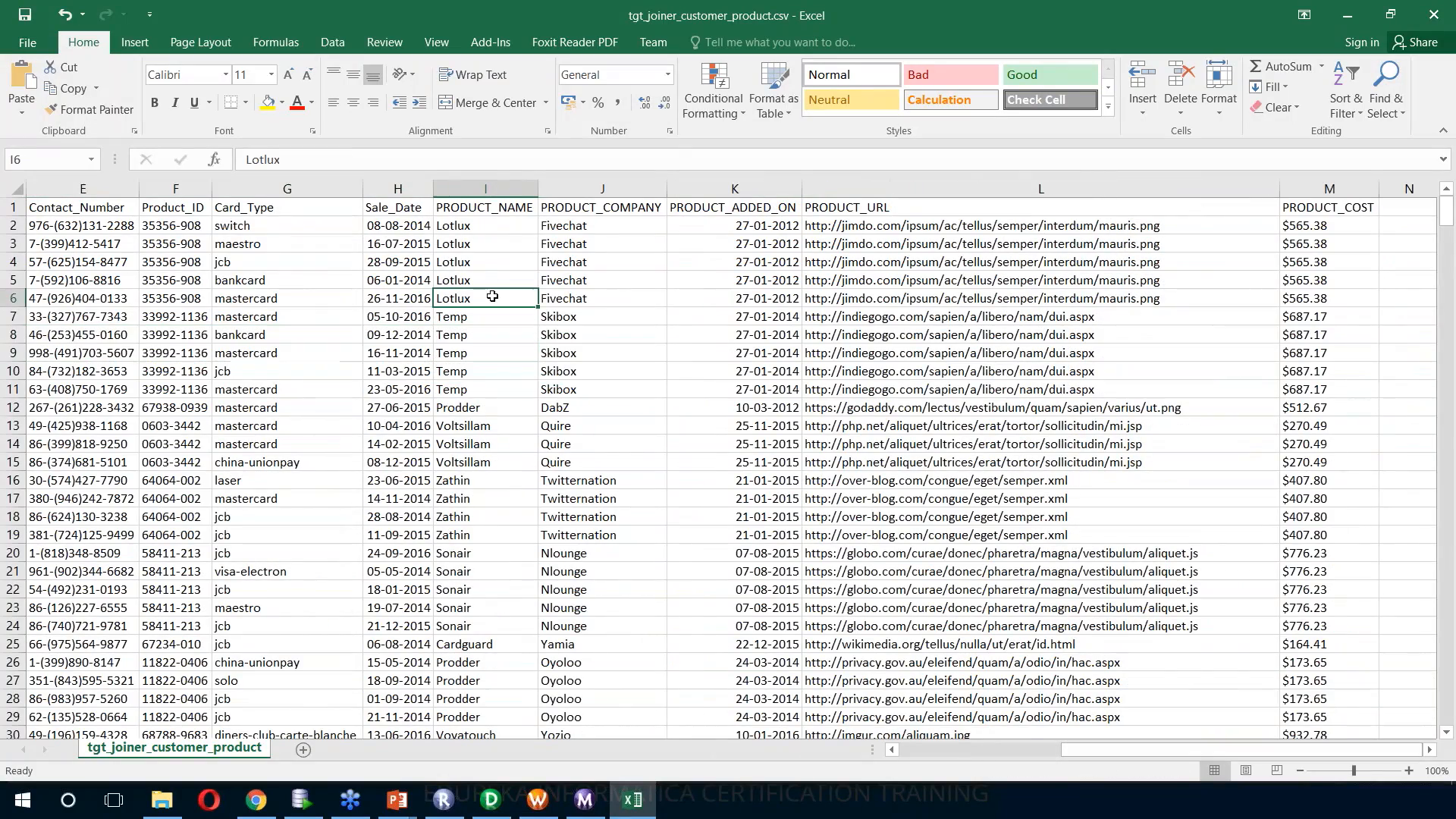
{"action": "left_click", "coordinate": [622, 246]}
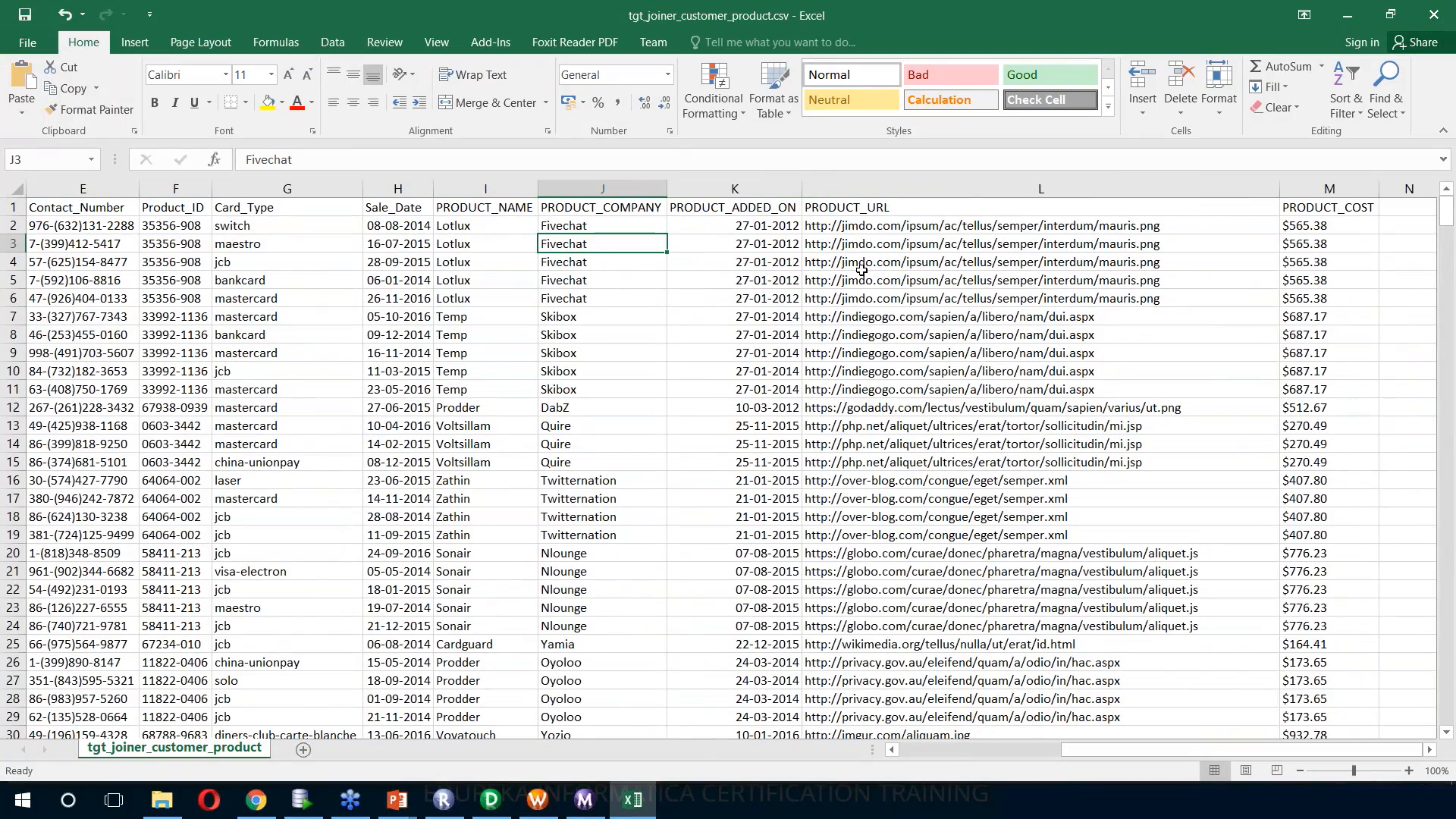
{"action": "left_click_drag", "start_coordinate": [1098, 751], "coordinate": [933, 747]}
{"action": "scroll", "coordinate": [862, 474], "scroll_direction": "down", "scroll_amount": 1}
{"action": "scroll", "coordinate": [862, 474], "scroll_direction": "up", "scroll_amount": 1}
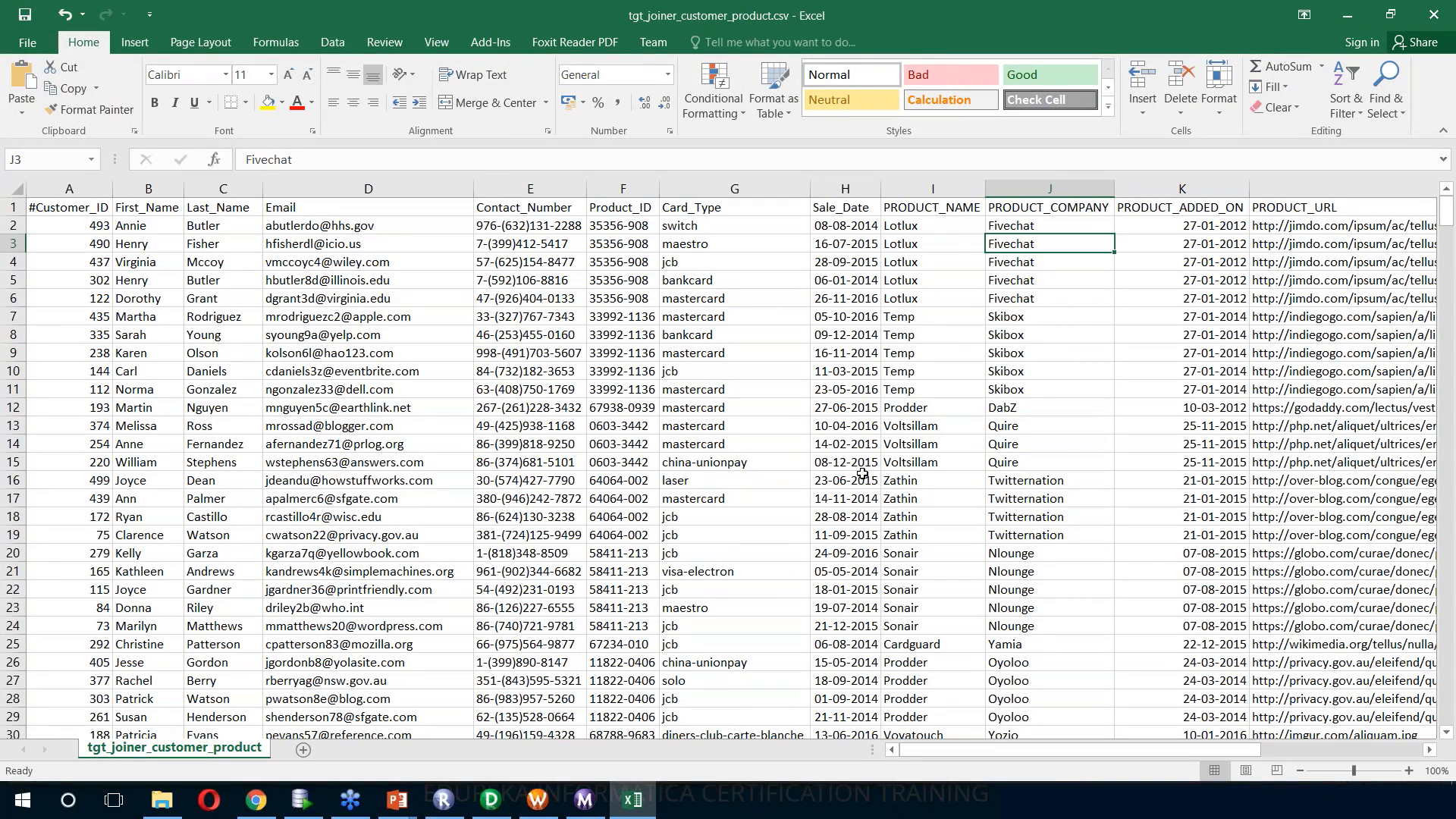
{"action": "left_click", "coordinate": [1433, 15]}
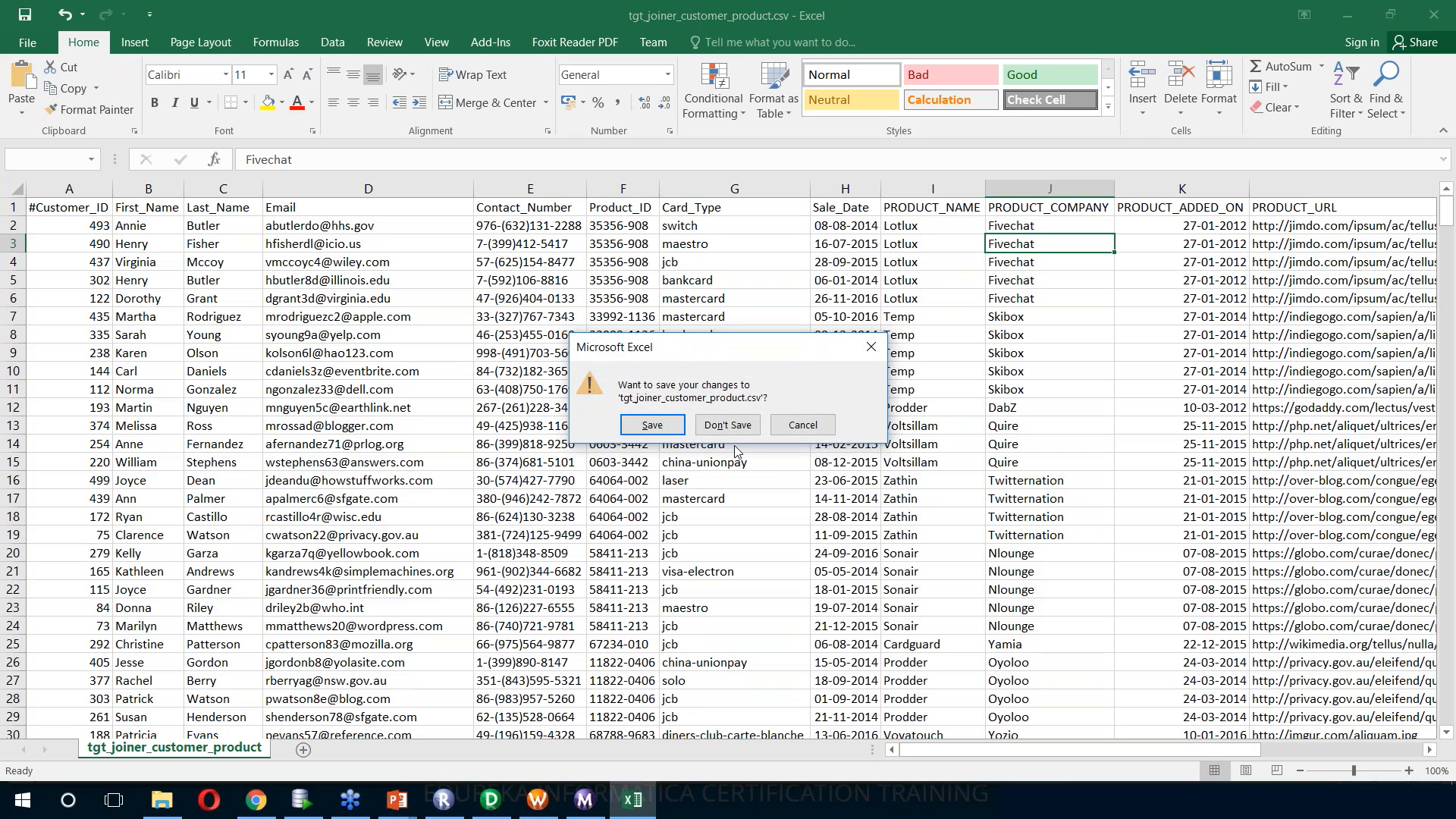
{"action": "left_click", "coordinate": [727, 425]}
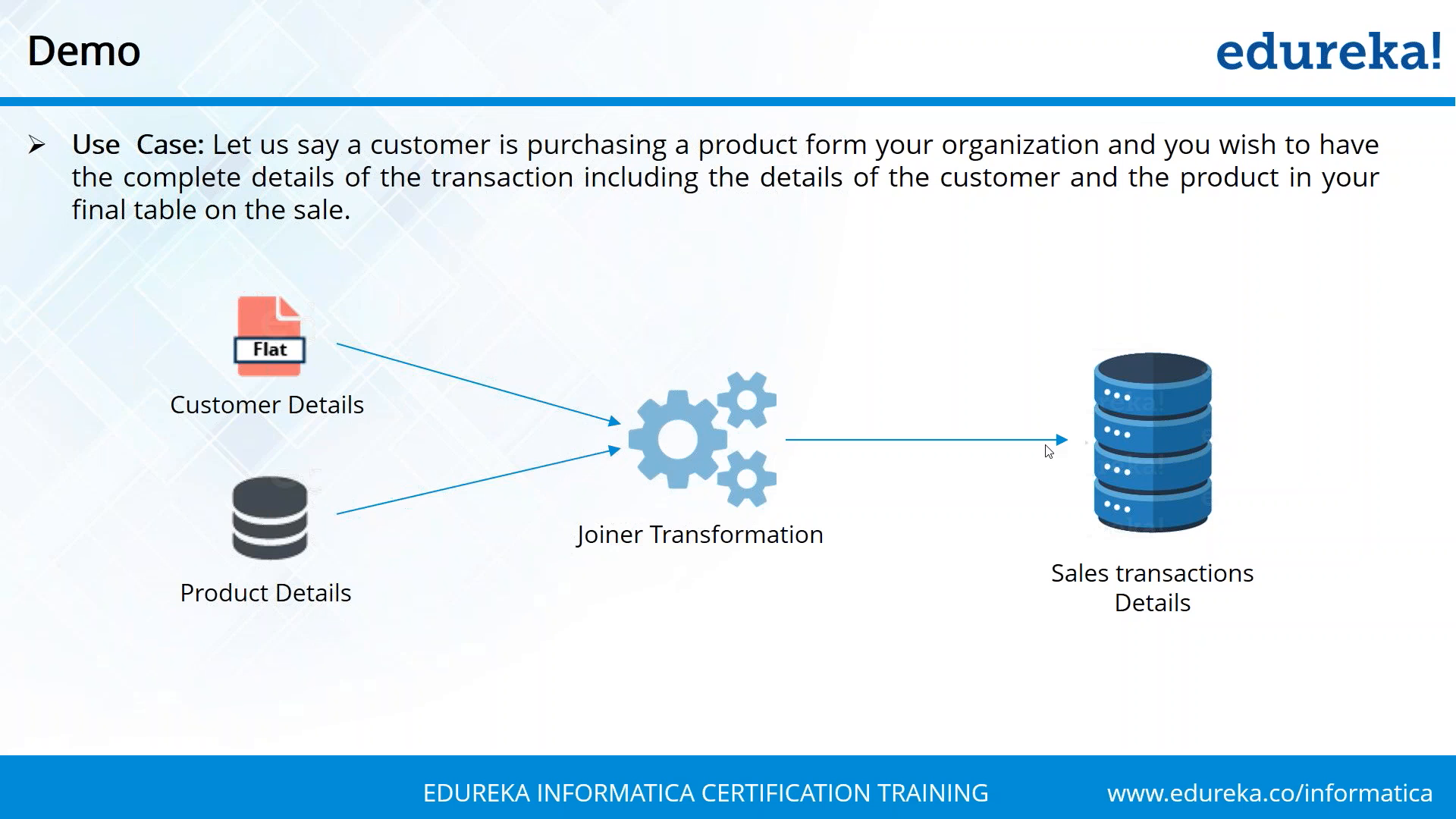
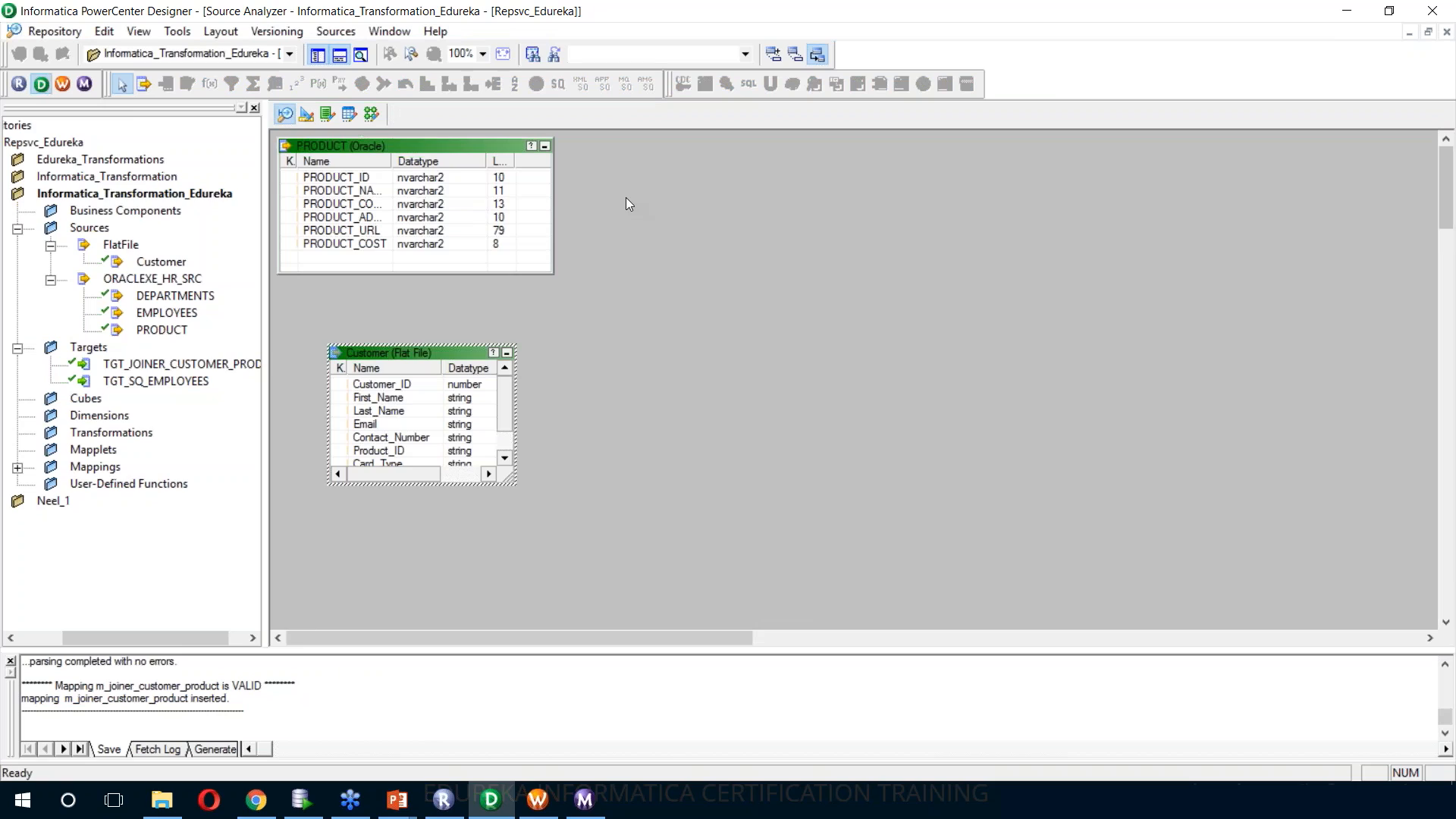
Clear the Source Analyzer workspace, import Employee_Site1.csv, Employee_Site2.csv and Employee_Site3.csv as flat file sources, and enlarge their definitions
{"action": "left_click", "coordinate": [660, 229]}
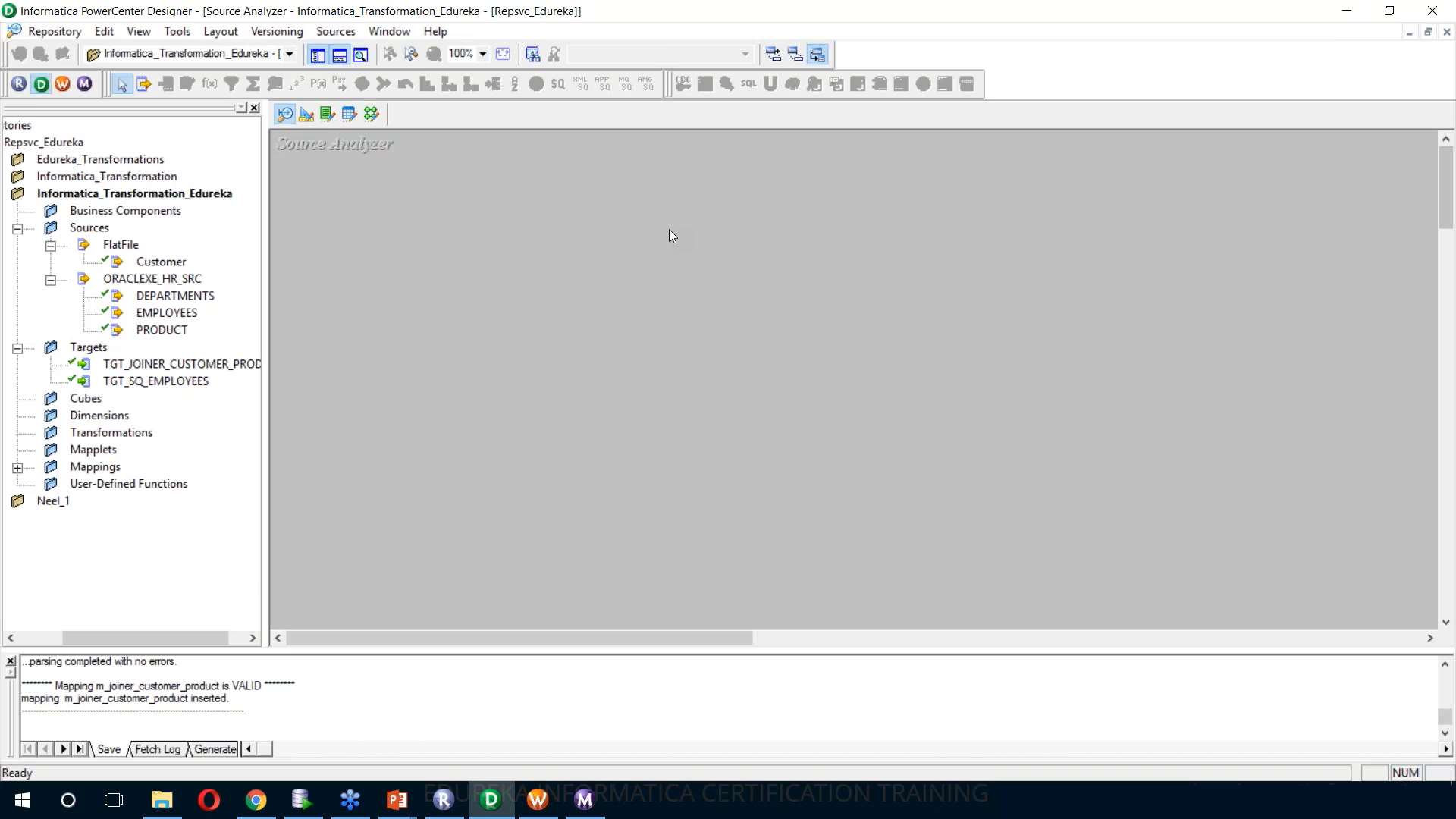
{"action": "left_click", "coordinate": [339, 31]}
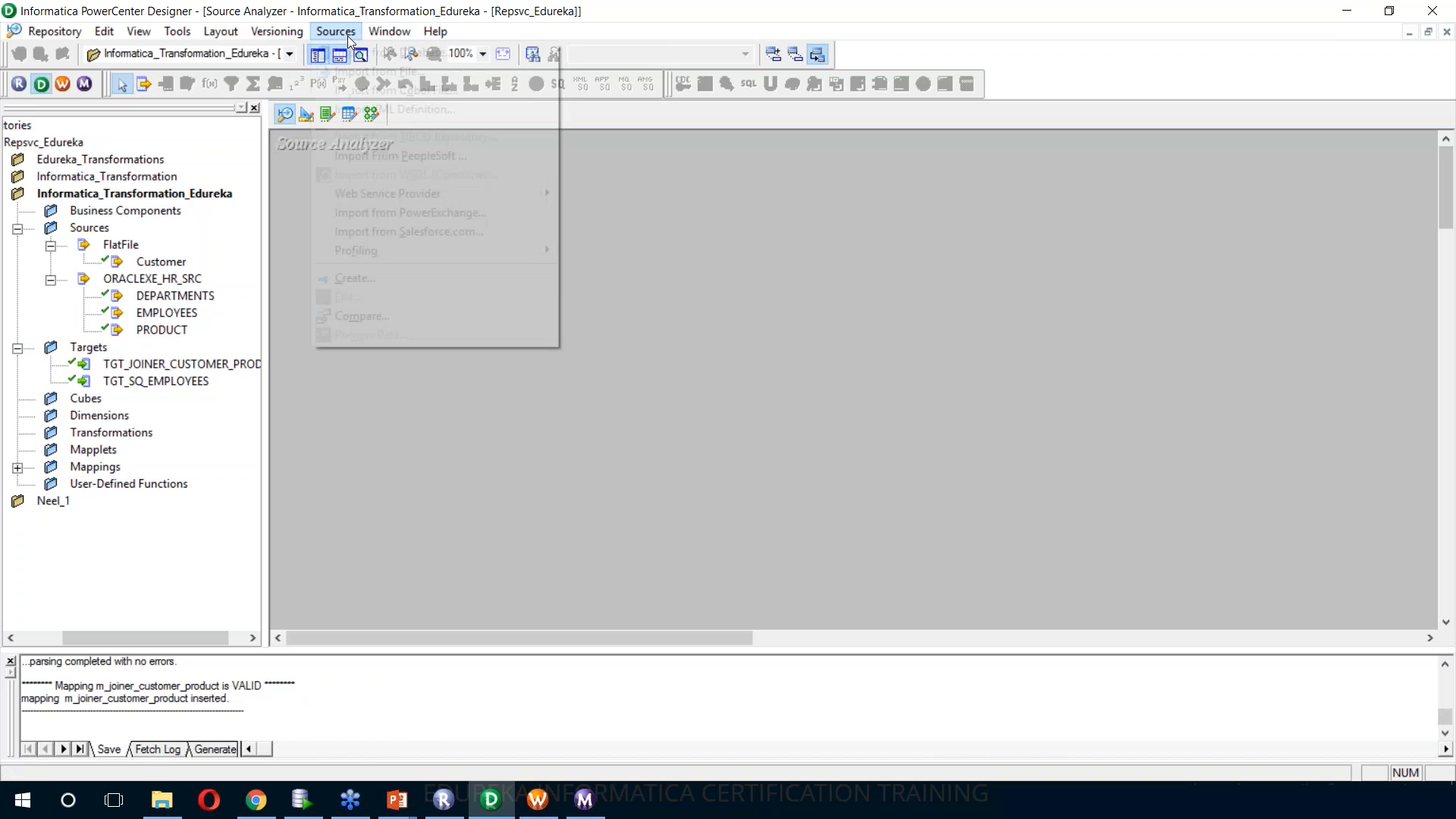
{"action": "left_click", "coordinate": [367, 73]}
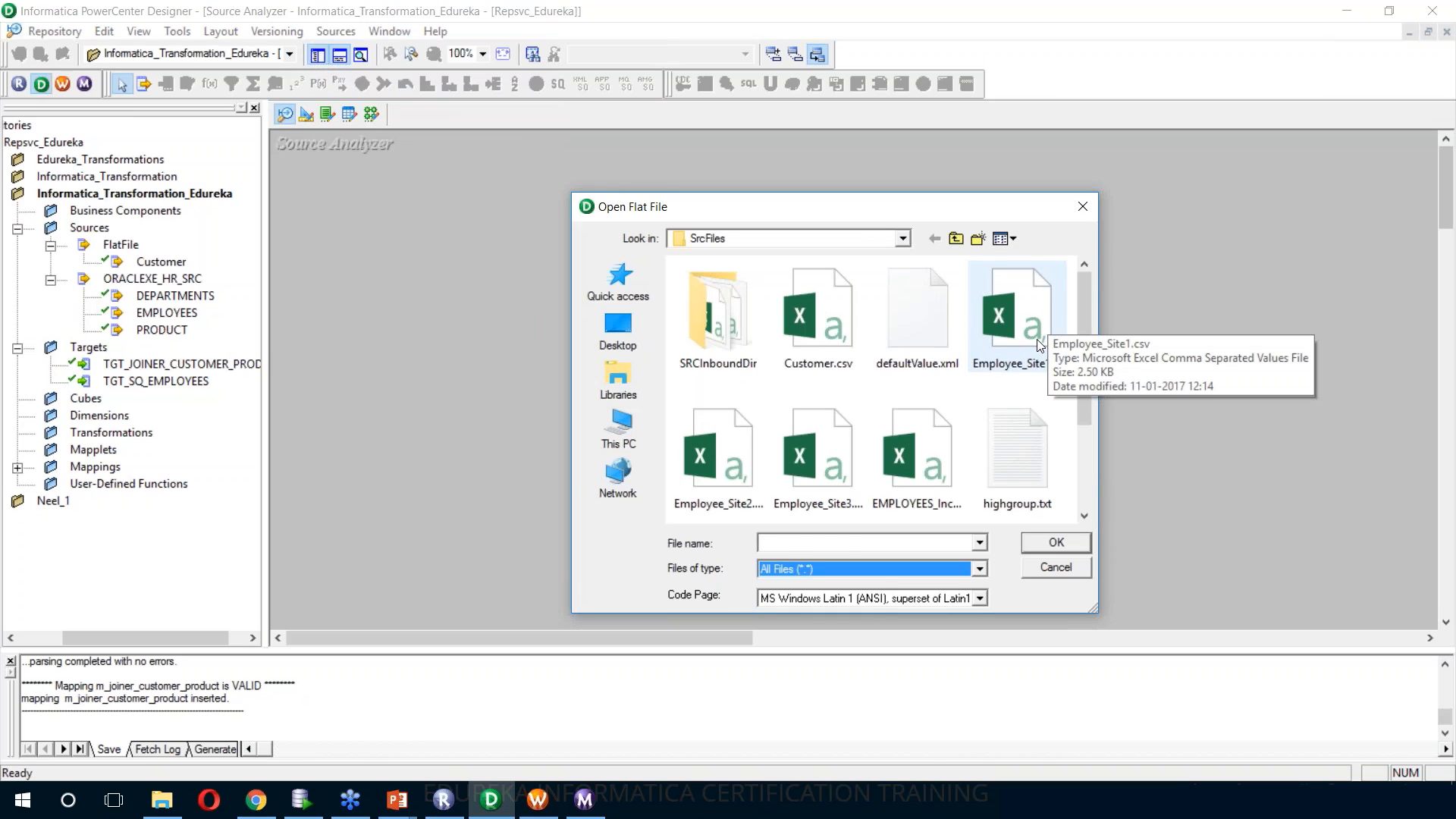
{"action": "left_click", "coordinate": [1036, 339]}
{"action": "left_click", "coordinate": [728, 463]}
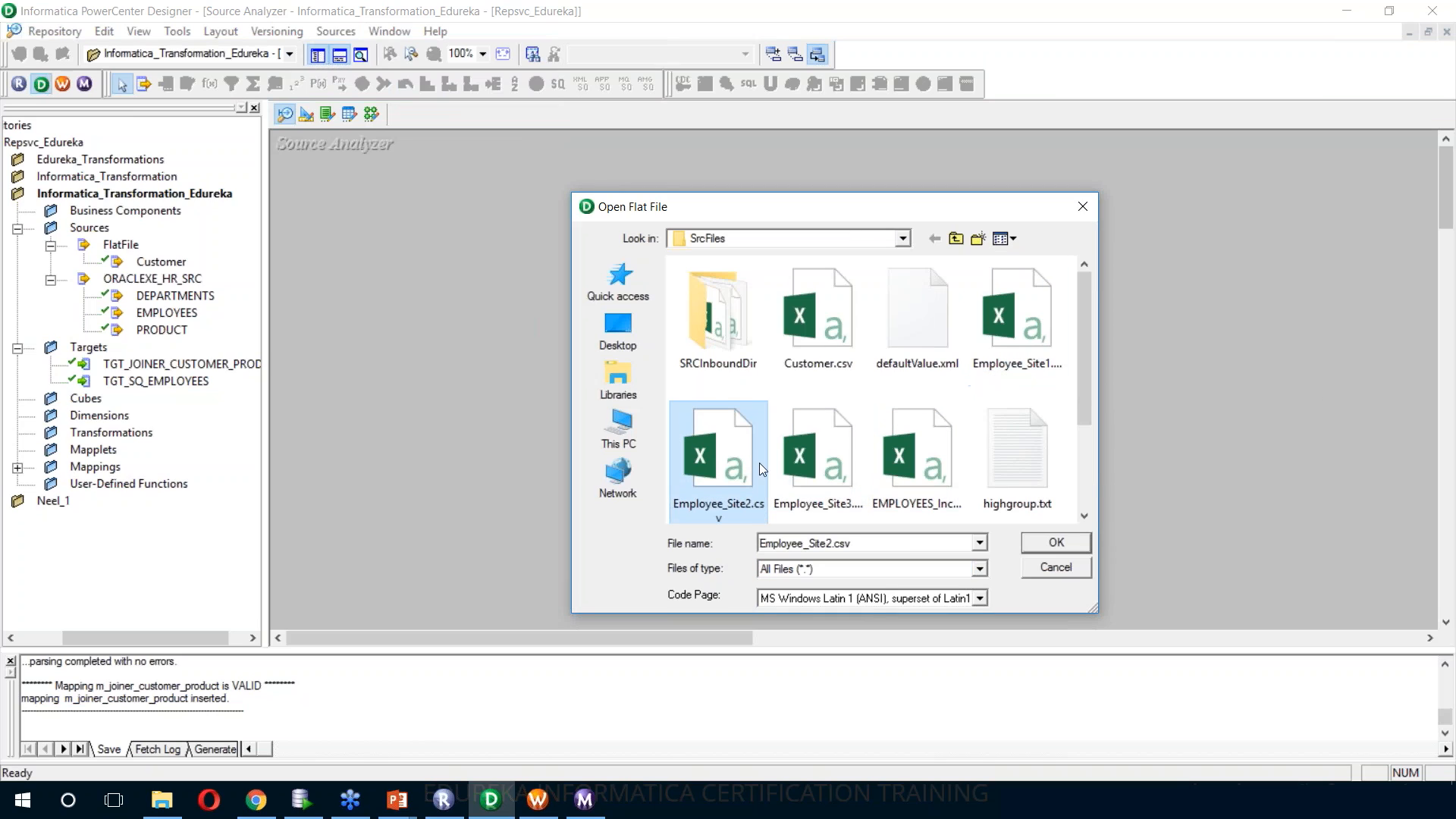
{"action": "left_click", "coordinate": [816, 455]}
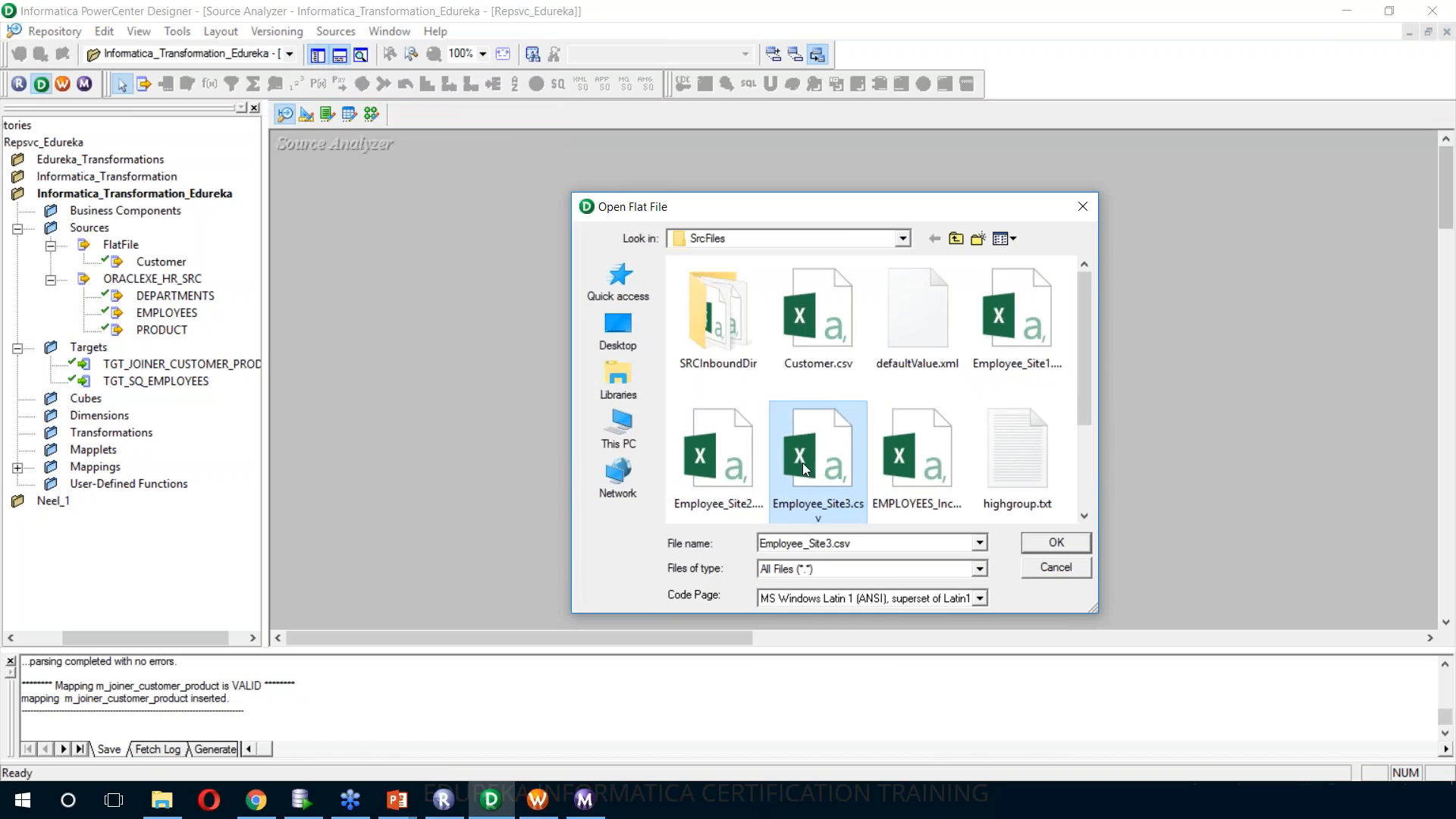
{"action": "left_click", "coordinate": [1025, 321]}
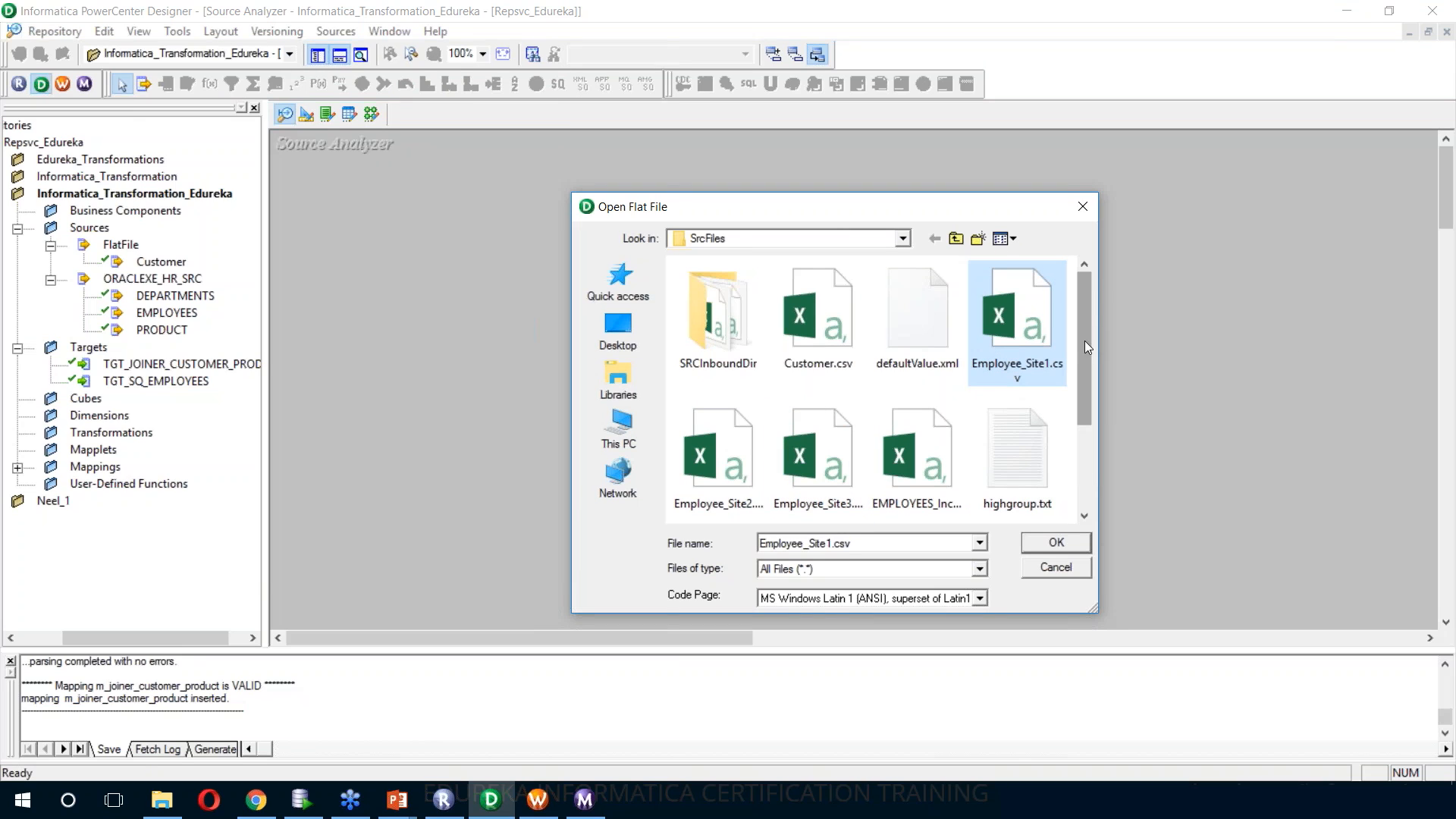
{"action": "left_click", "coordinate": [1043, 545]}
{"action": "left_click", "coordinate": [761, 371]}
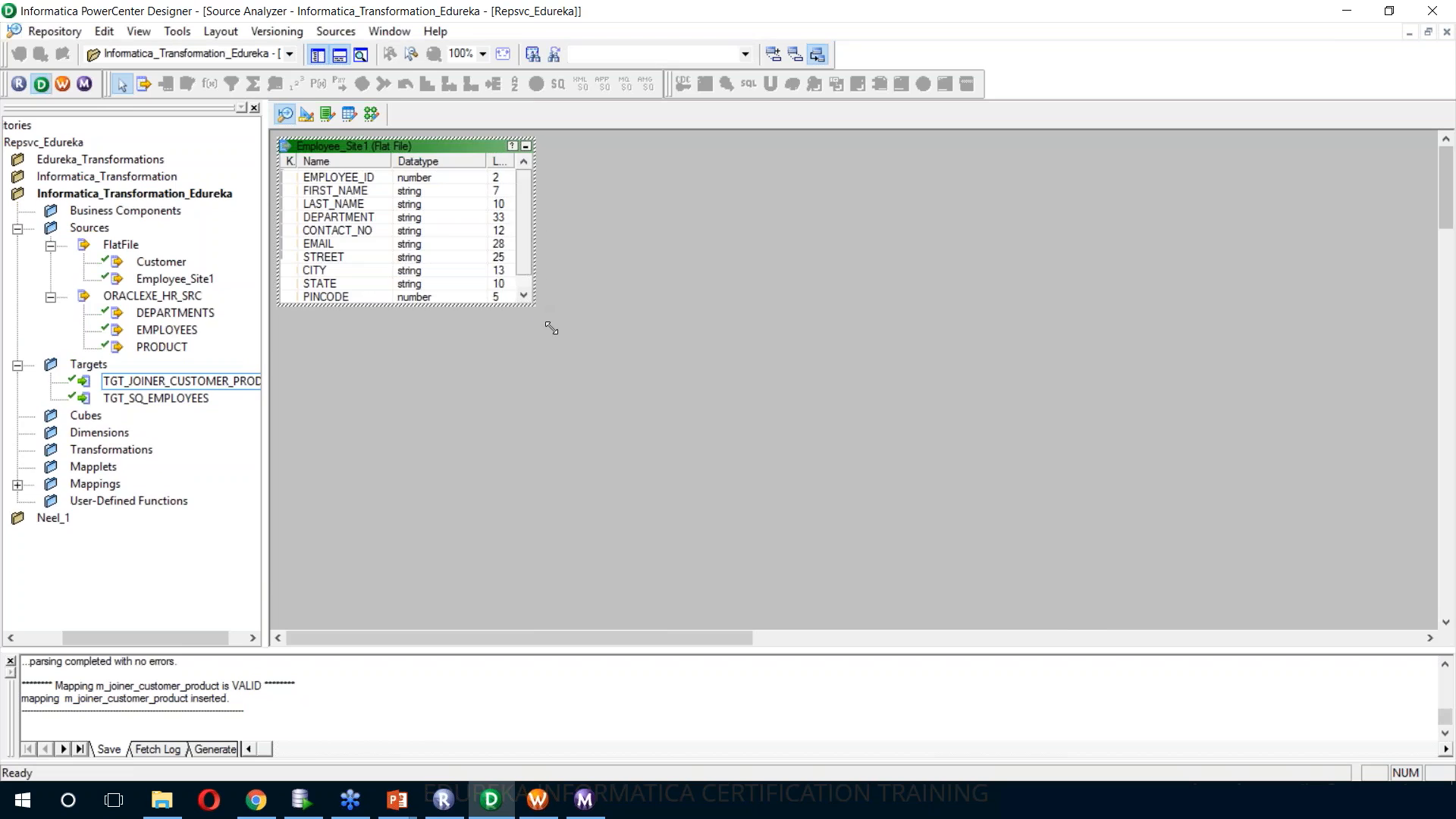
{"action": "left_click_drag", "start_coordinate": [537, 324], "coordinate": [622, 367]}
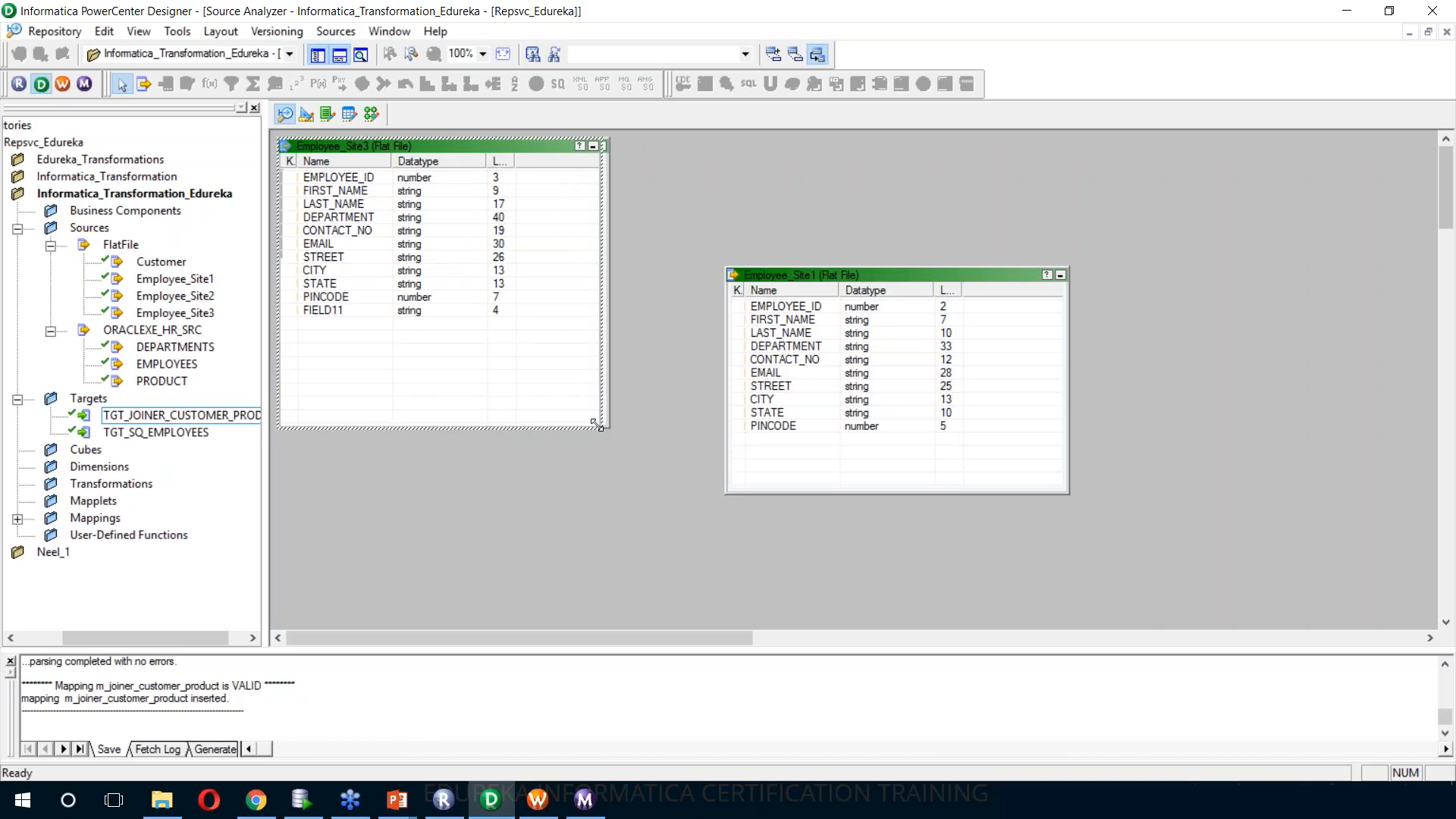
{"action": "left_click_drag", "start_coordinate": [607, 425], "coordinate": [530, 375]}
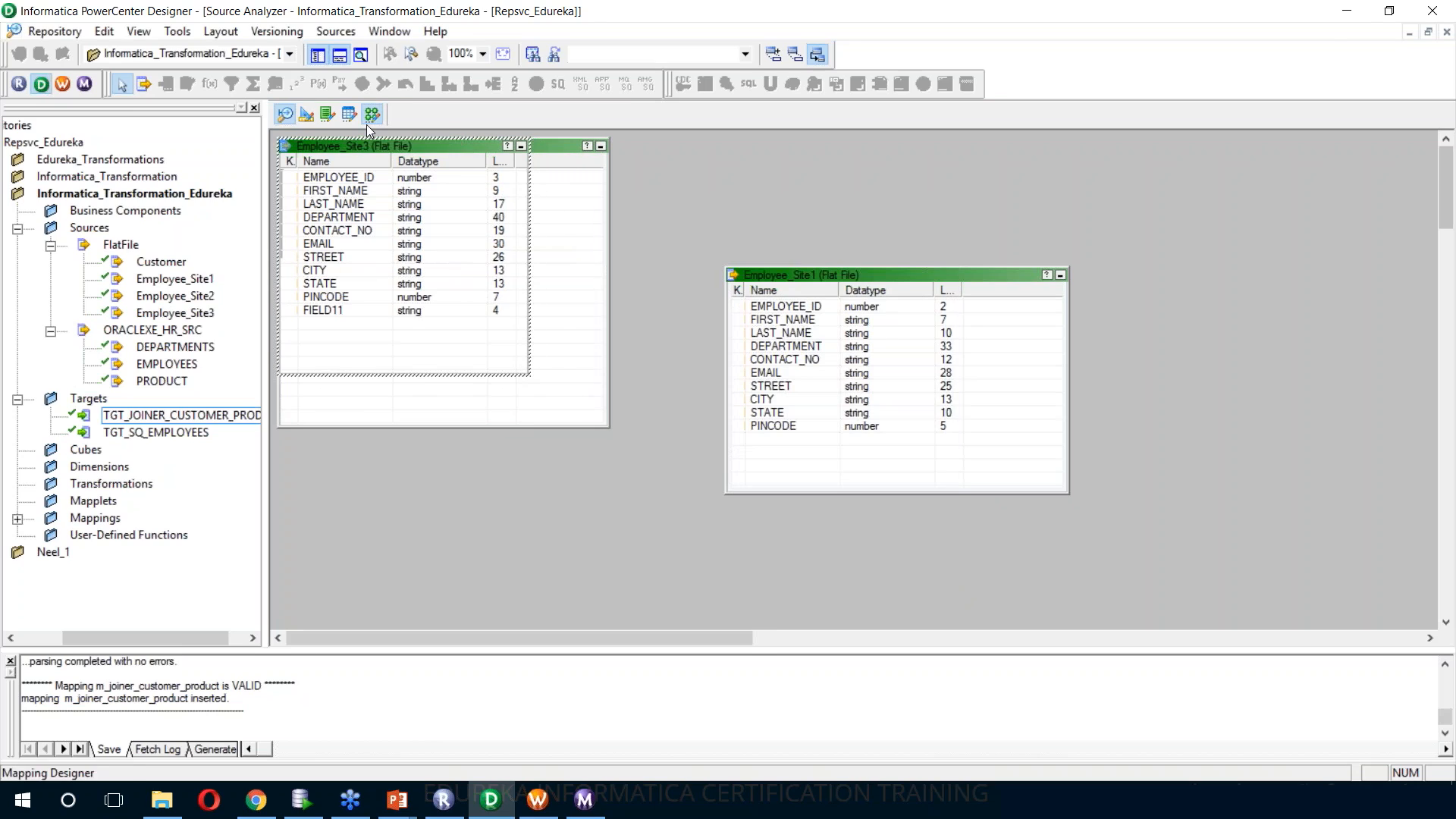
Create the m_union_employees mapping with sources Employee_Site1, Employee_Site2 and Employee_Site3, and arrange all objects neatly
{"action": "left_click", "coordinate": [368, 121]}
{"action": "left_click", "coordinate": [167, 280]}
{"action": "left_click", "coordinate": [171, 298], "text": "ctrl"}
{"action": "left_click", "coordinate": [173, 313], "text": "ctrl"}
{"action": "left_click_drag", "start_coordinate": [179, 302], "coordinate": [561, 292]}
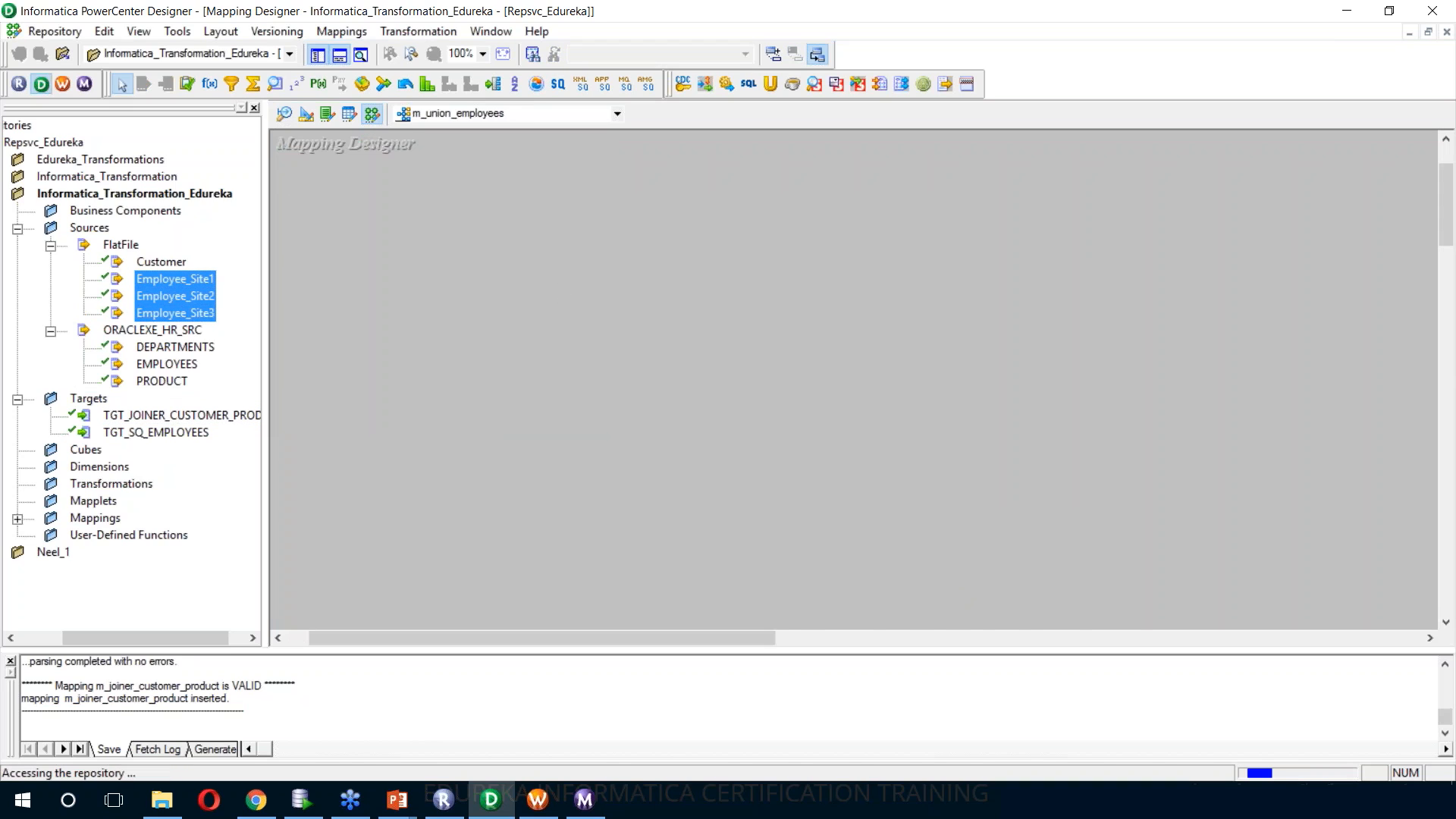
{"action": "right_click", "coordinate": [812, 249]}
{"action": "left_click", "coordinate": [864, 354]}
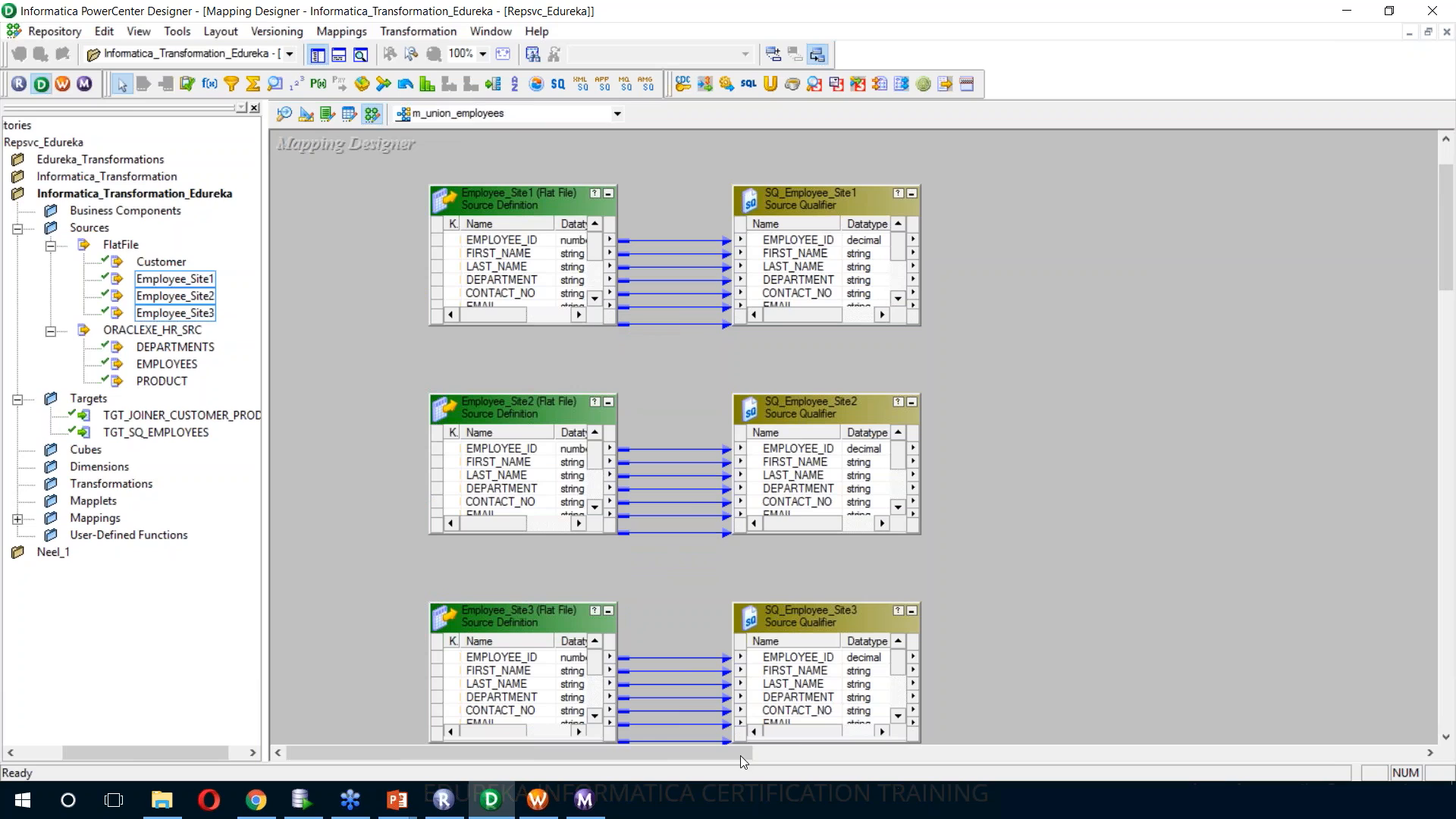
{"action": "left_click_drag", "start_coordinate": [539, 760], "coordinate": [595, 760]}
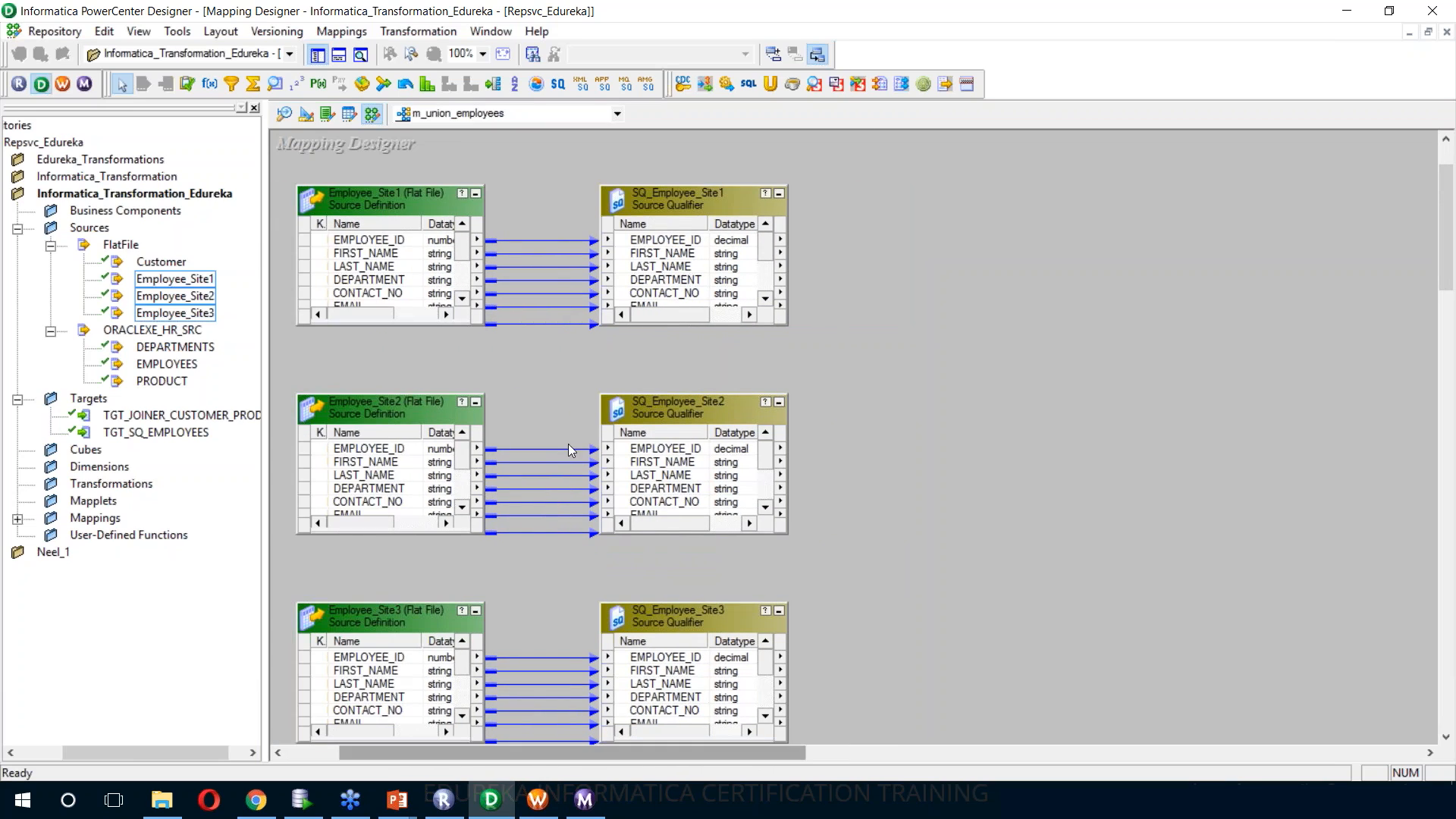
Create a Union transformation named UNION_EMPLOYEES in the mapping and widen its length column
{"action": "left_click", "coordinate": [415, 31]}
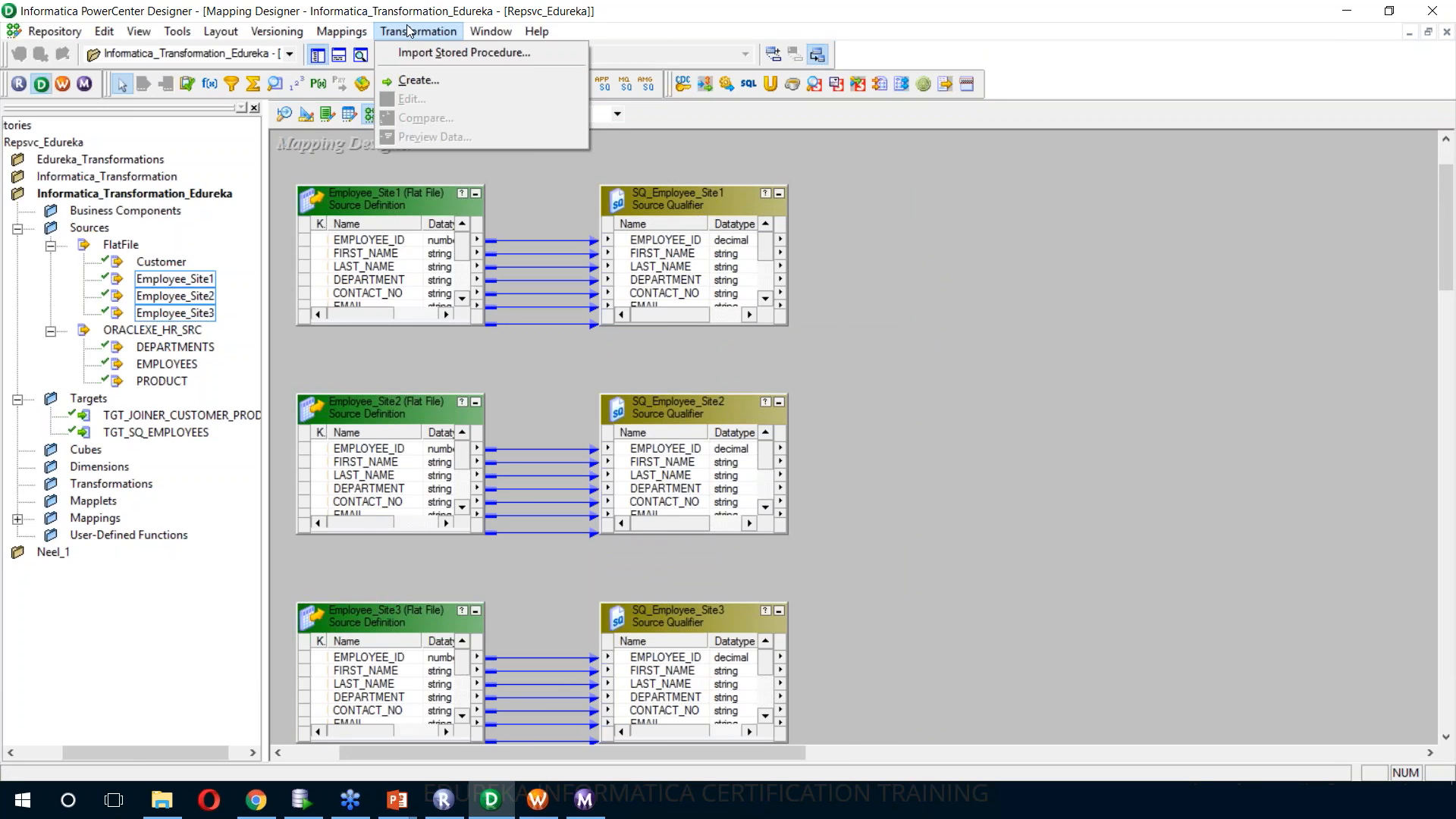
{"action": "left_click", "coordinate": [430, 84]}
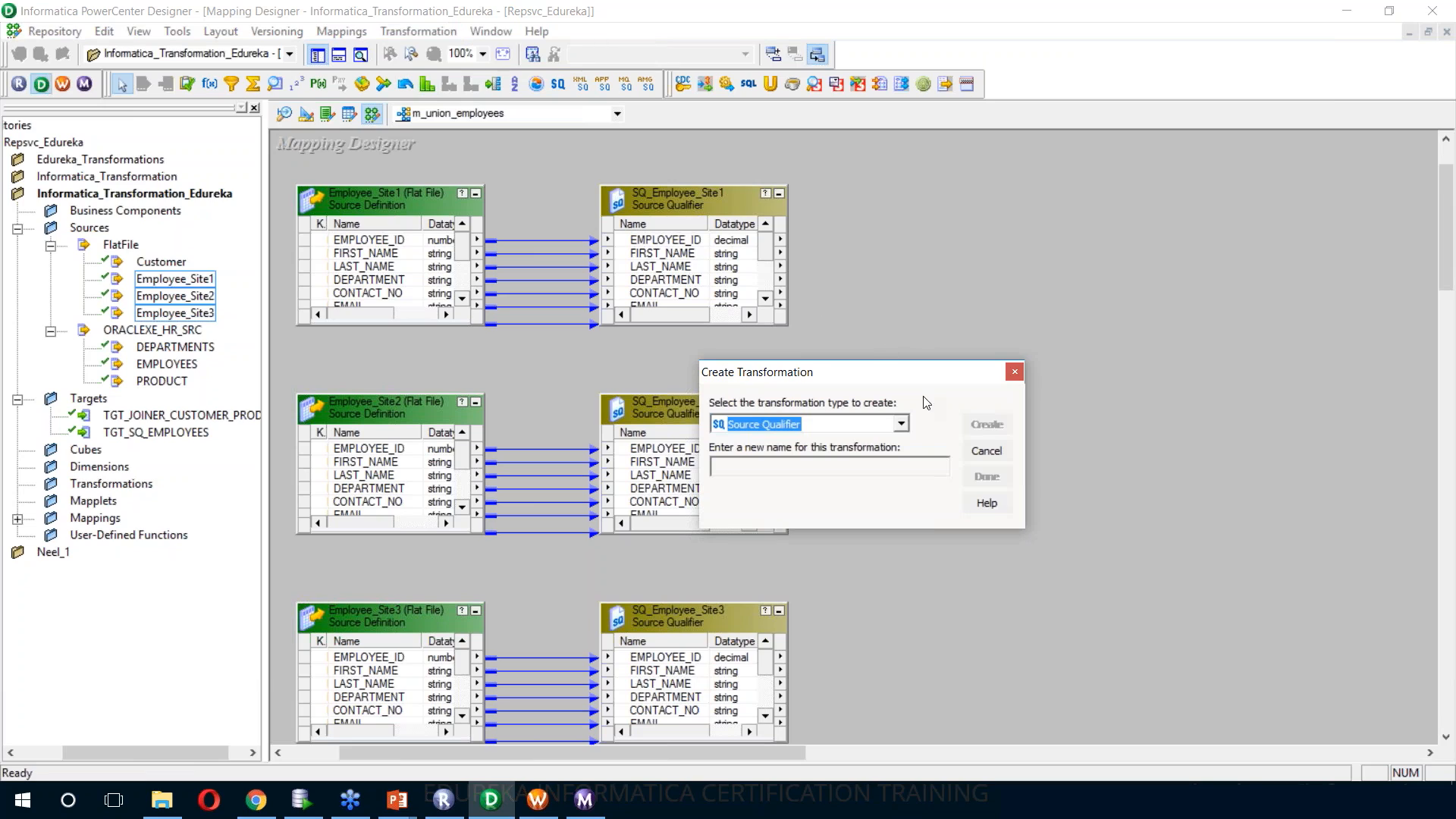
{"action": "left_click", "coordinate": [901, 423]}
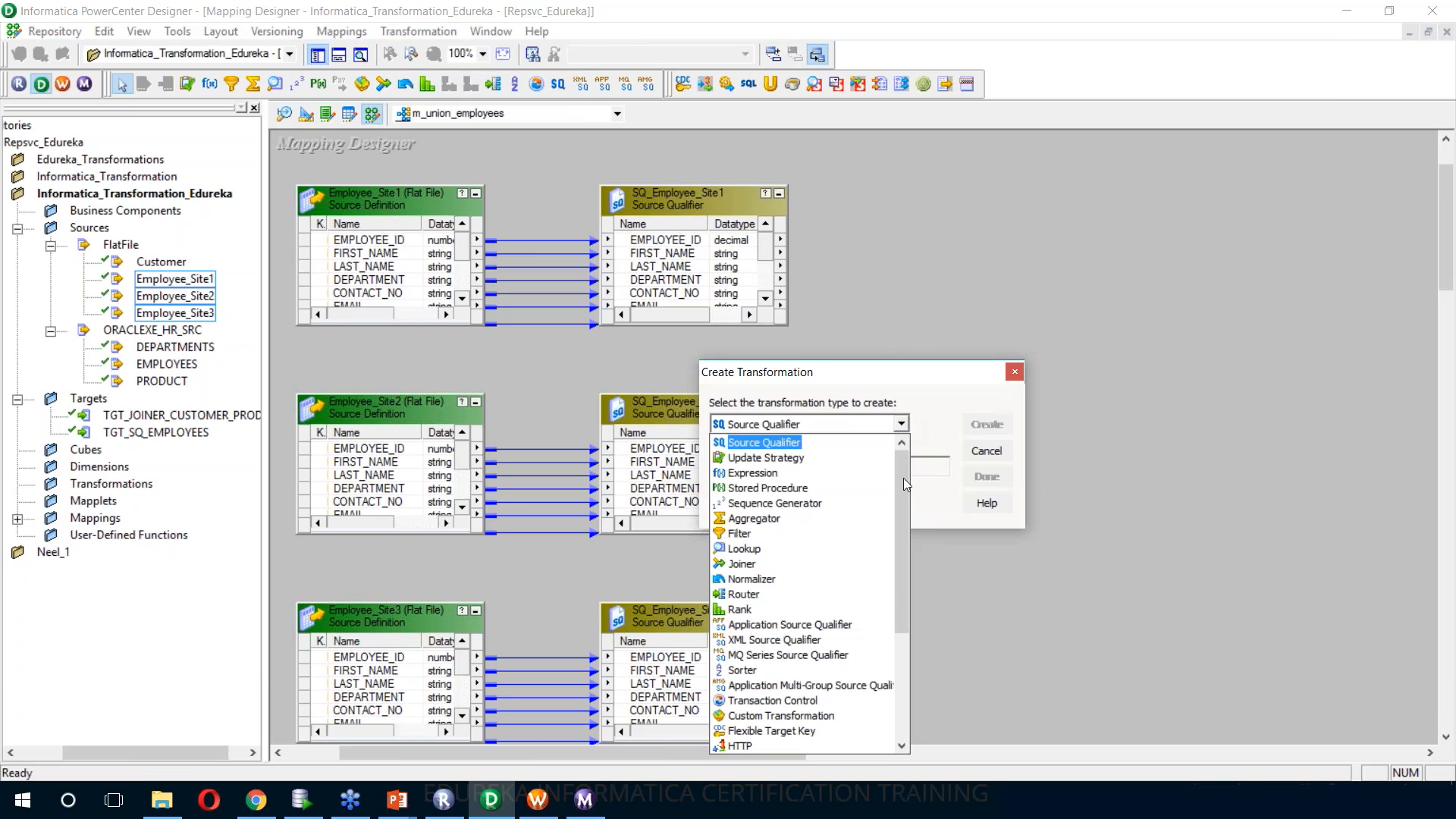
{"action": "scroll", "coordinate": [872, 548], "scroll_direction": "down", "scroll_amount": 2}
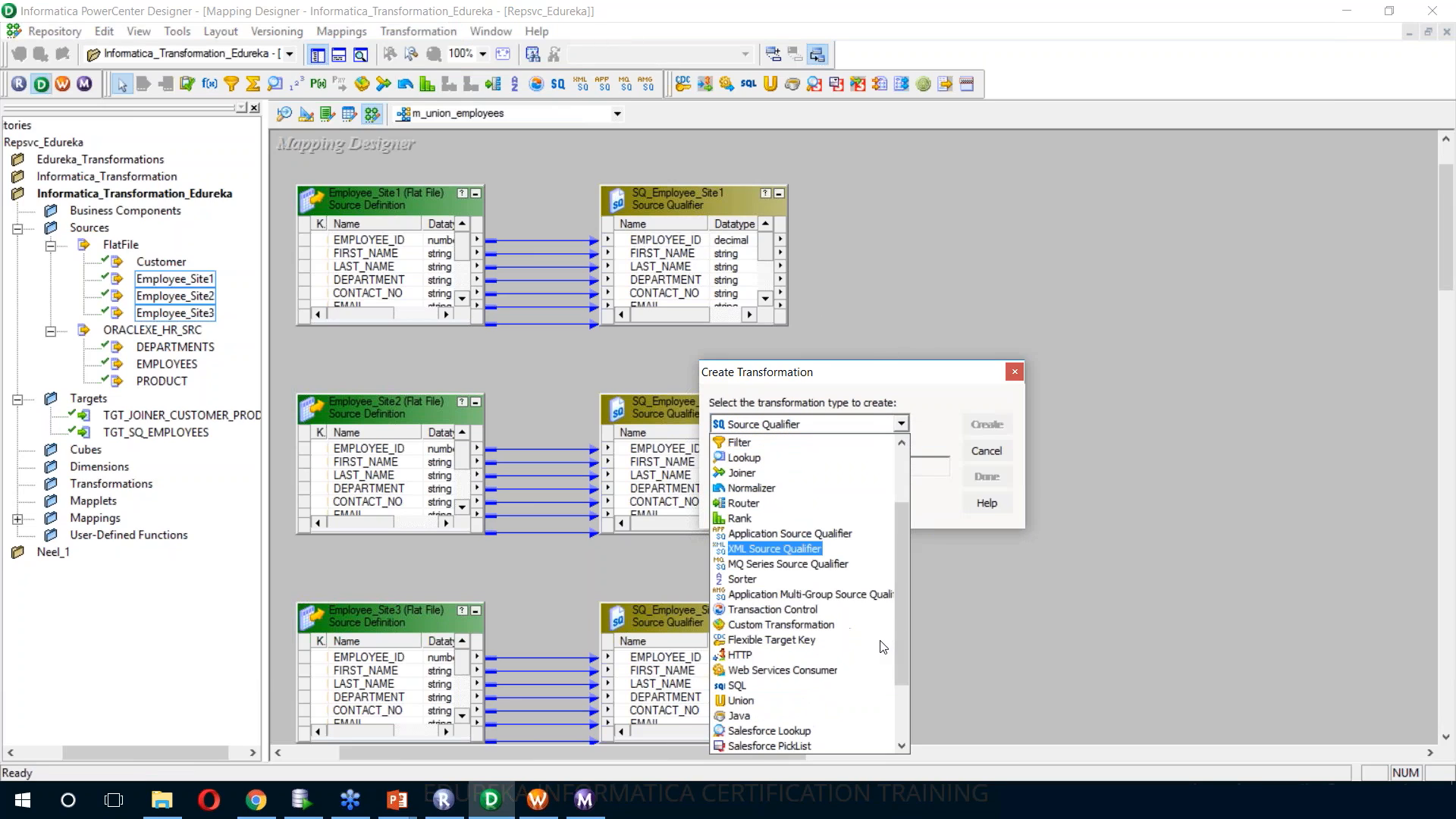
{"action": "left_click", "coordinate": [804, 701]}
{"action": "left_click", "coordinate": [810, 469]}
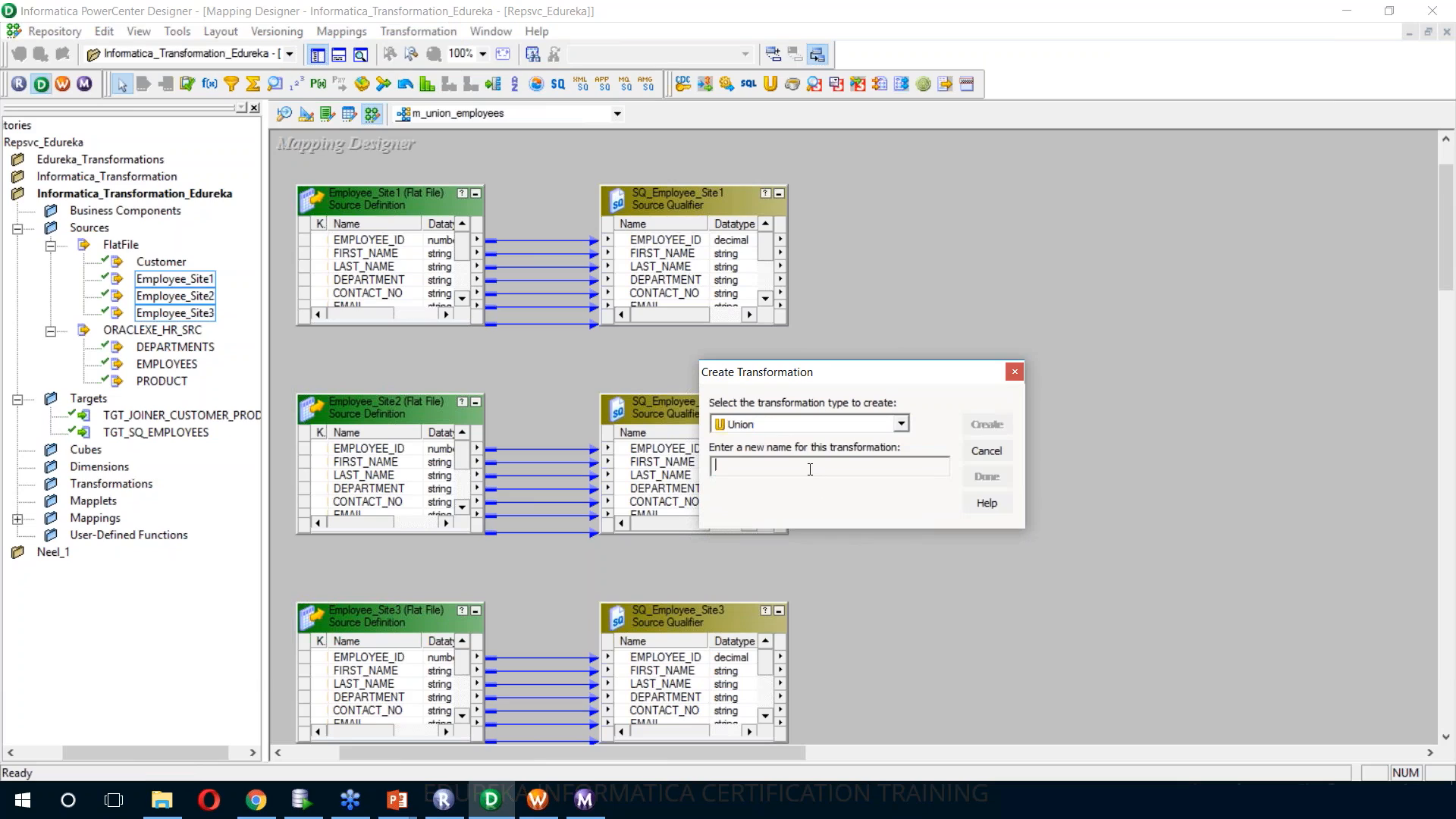
{"action": "type", "text": "UNION_EMPLOYEES"}
{"action": "left_click", "coordinate": [987, 426]}
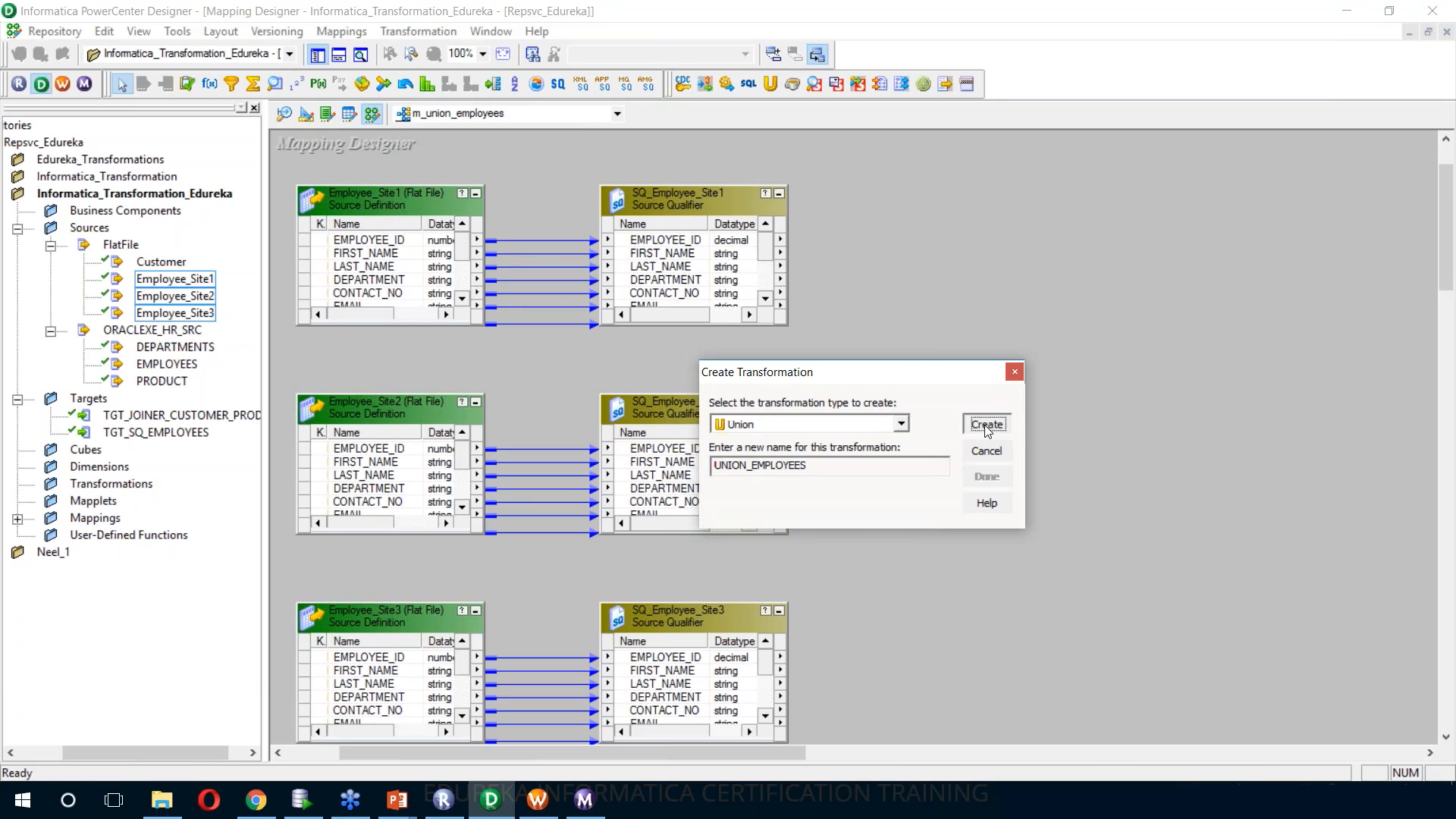
{"action": "left_click", "coordinate": [987, 476]}
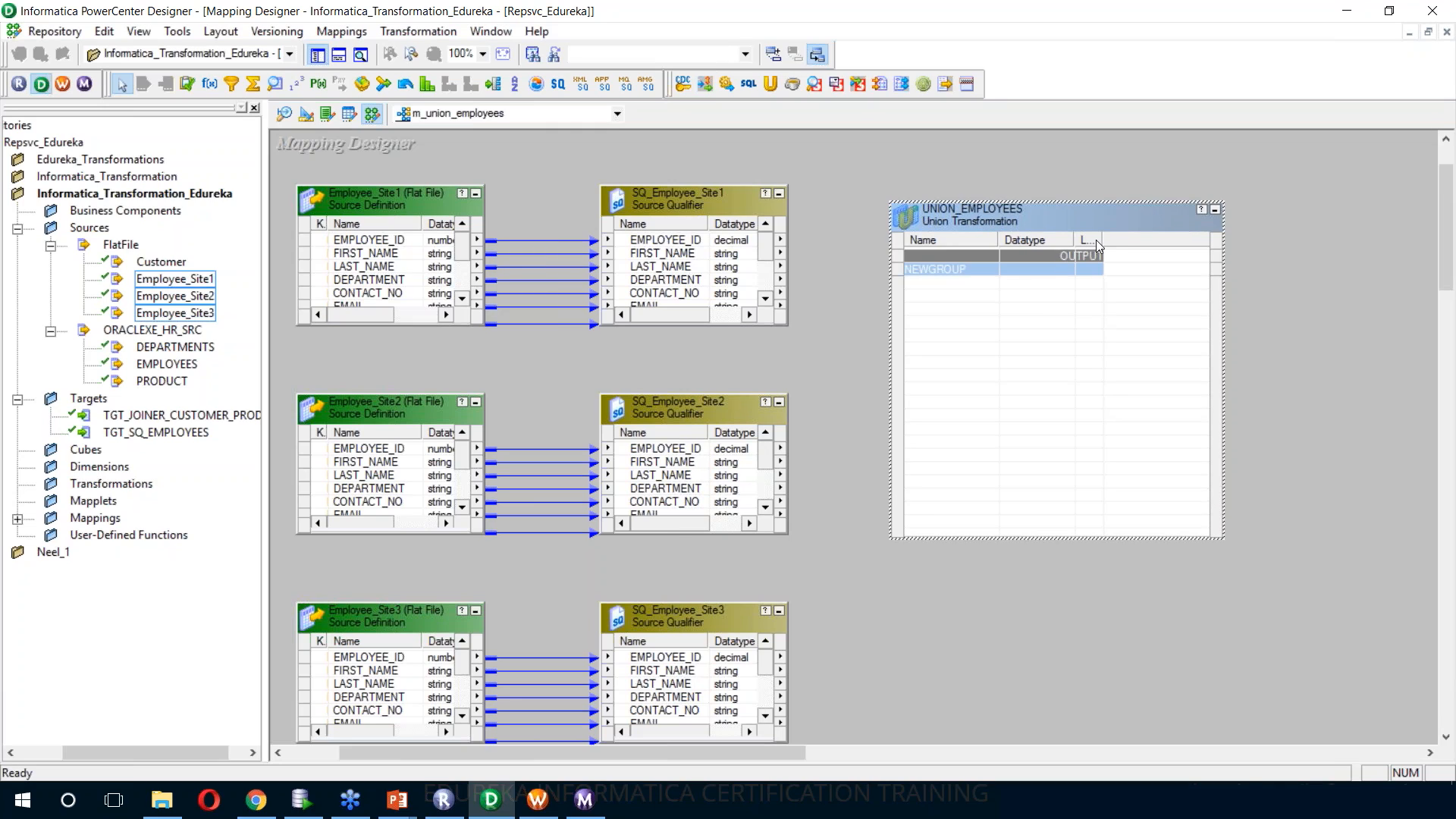
{"action": "left_click_drag", "start_coordinate": [1103, 239], "coordinate": [1142, 243]}
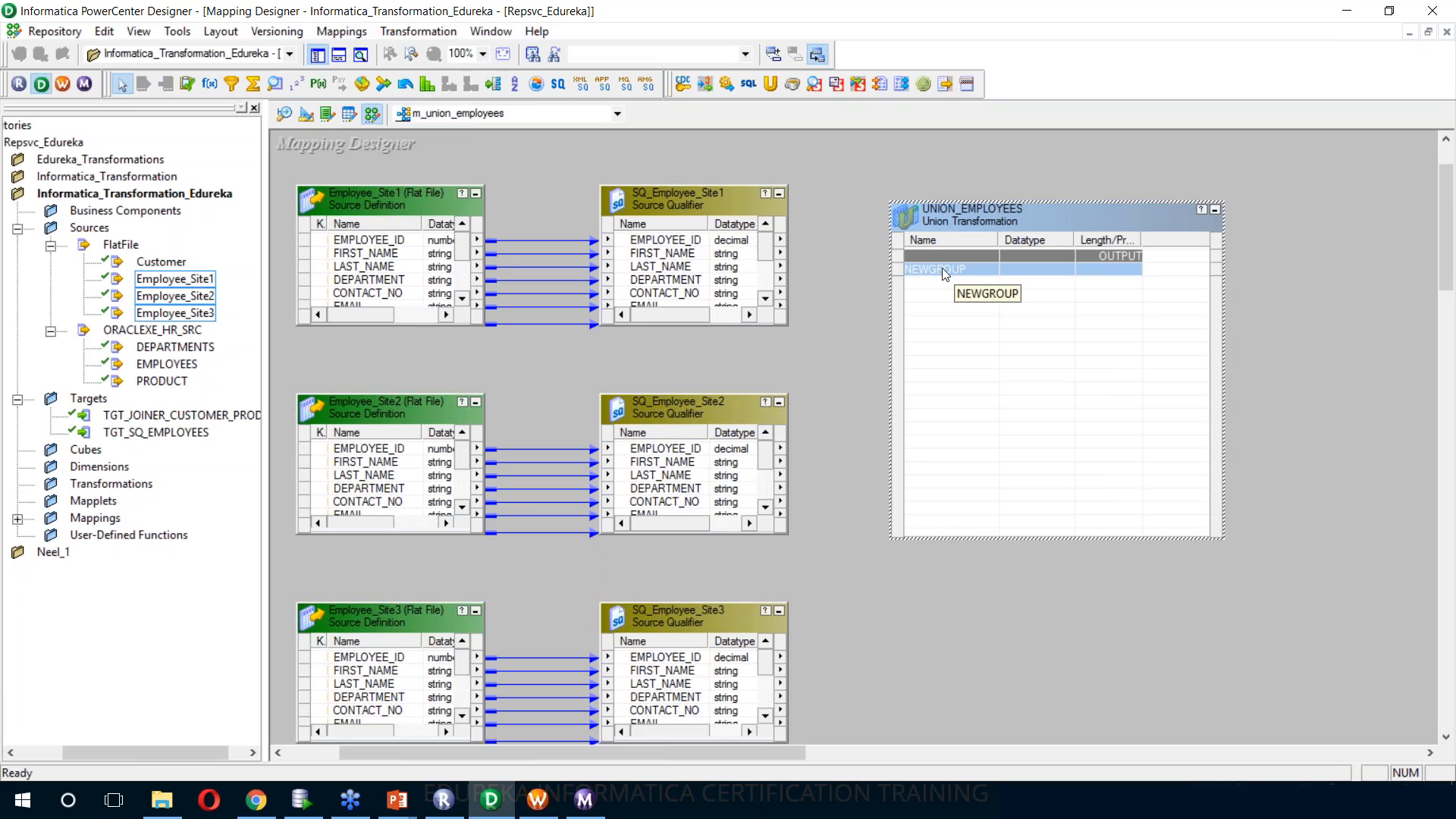
Link all ports of SQ_Employee_Site1 to the NEWGROUP input group of UNION_EMPLOYEES
{"action": "right_click", "coordinate": [678, 241]}
{"action": "left_click", "coordinate": [699, 257]}
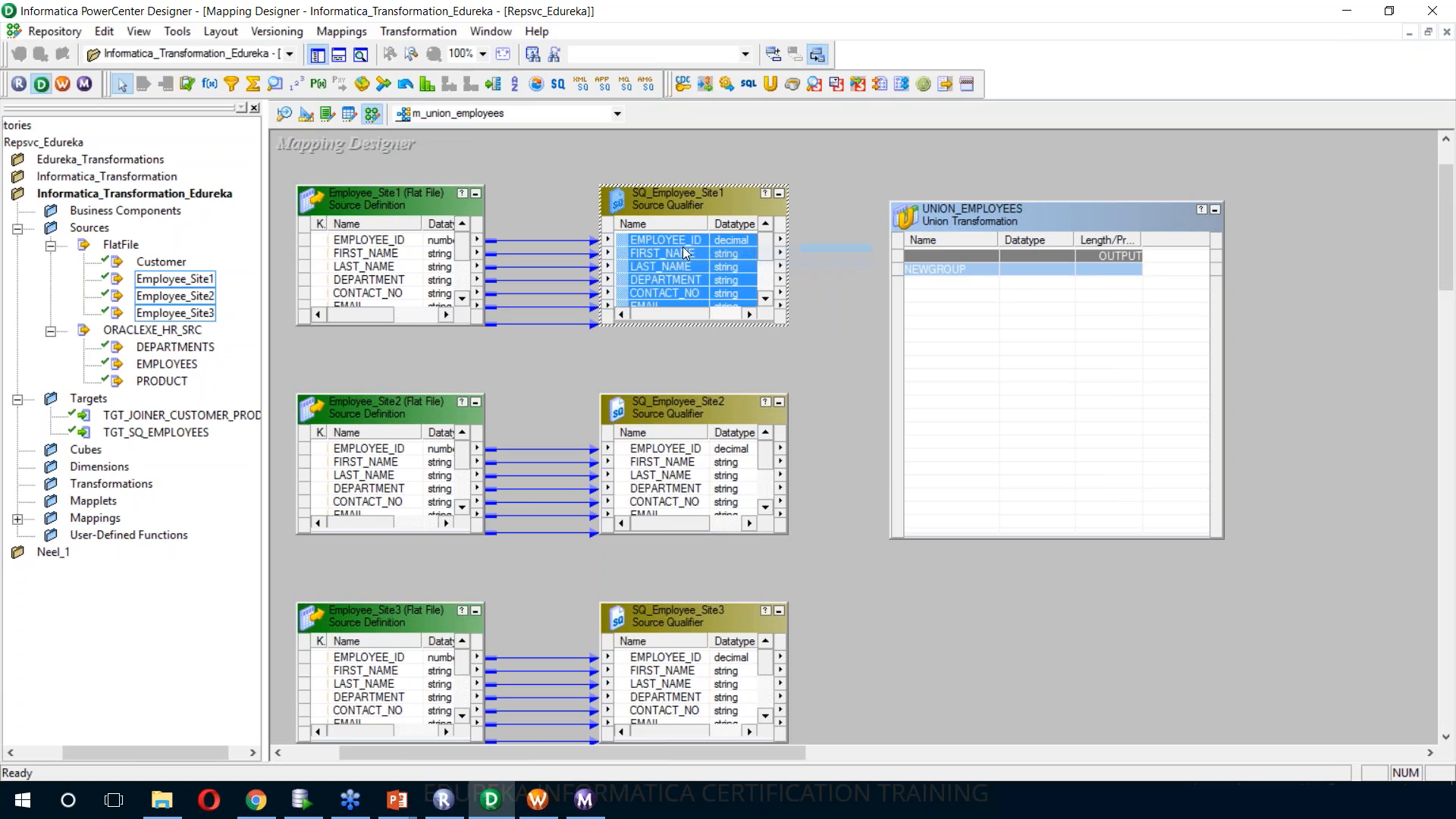
{"action": "left_click_drag", "start_coordinate": [672, 253], "coordinate": [1006, 272]}
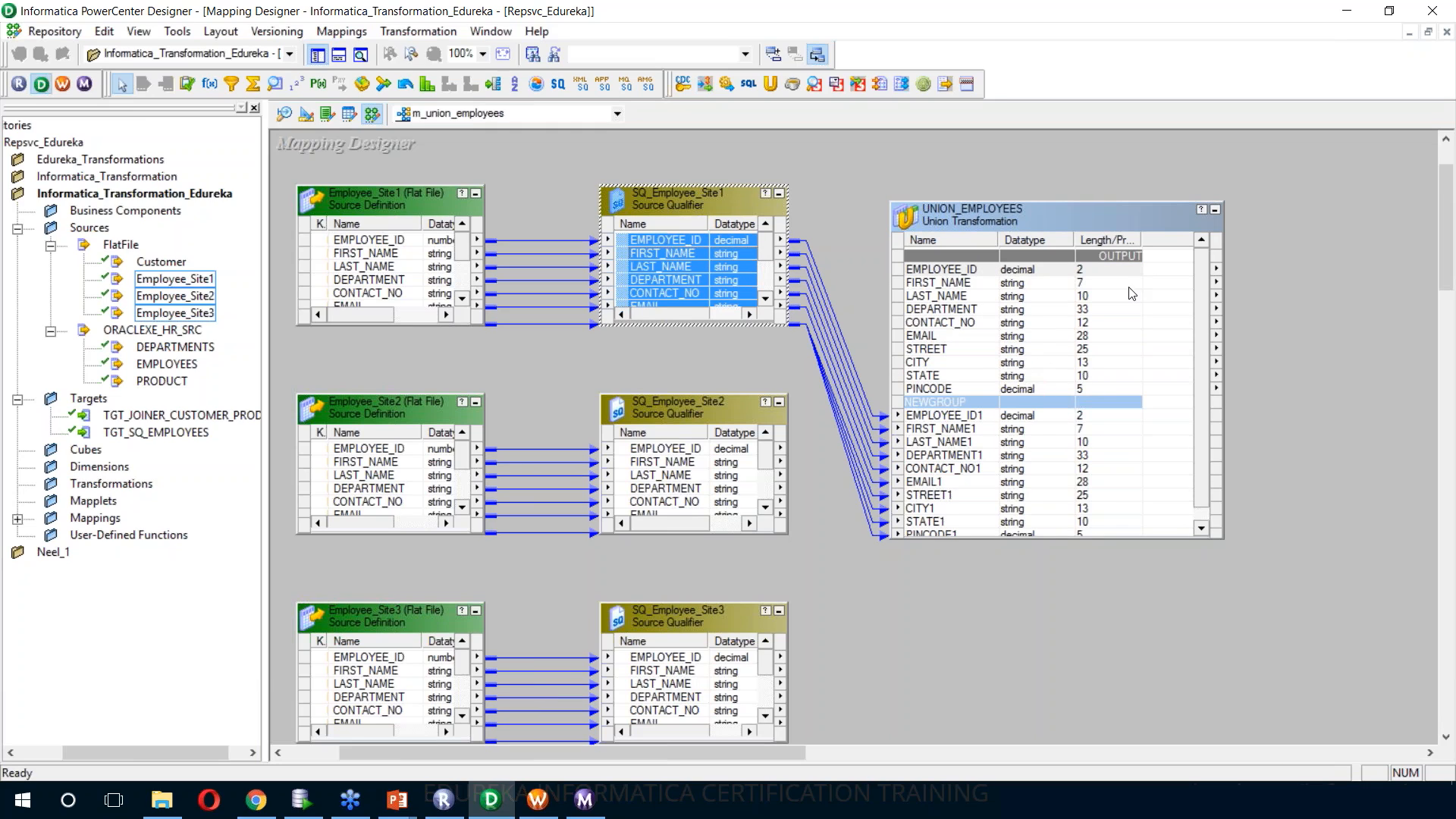
Delete the UNION_EMPLOYEES transformation from the mapping
{"action": "right_click", "coordinate": [1091, 223]}
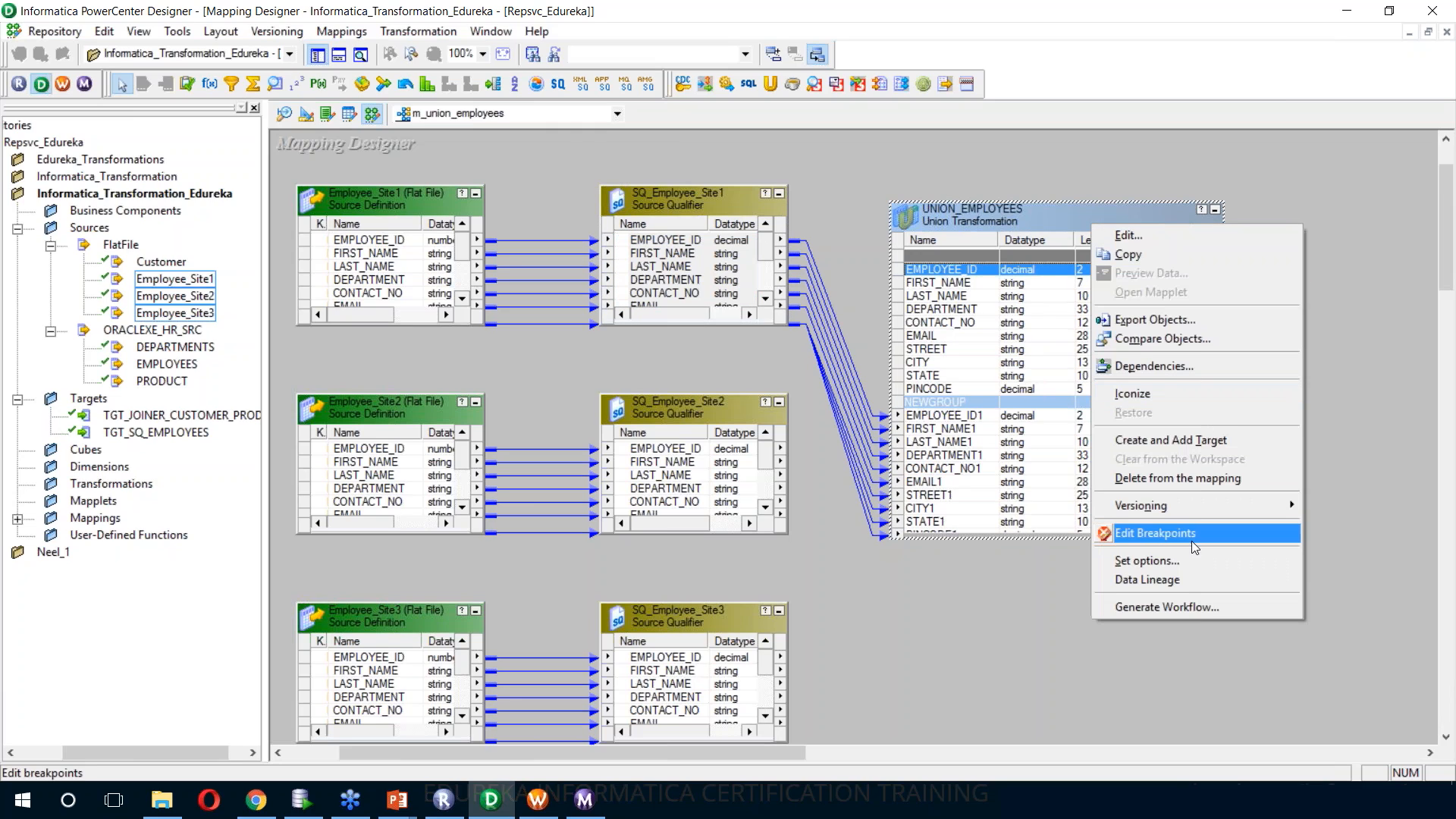
{"action": "left_click", "coordinate": [988, 175]}
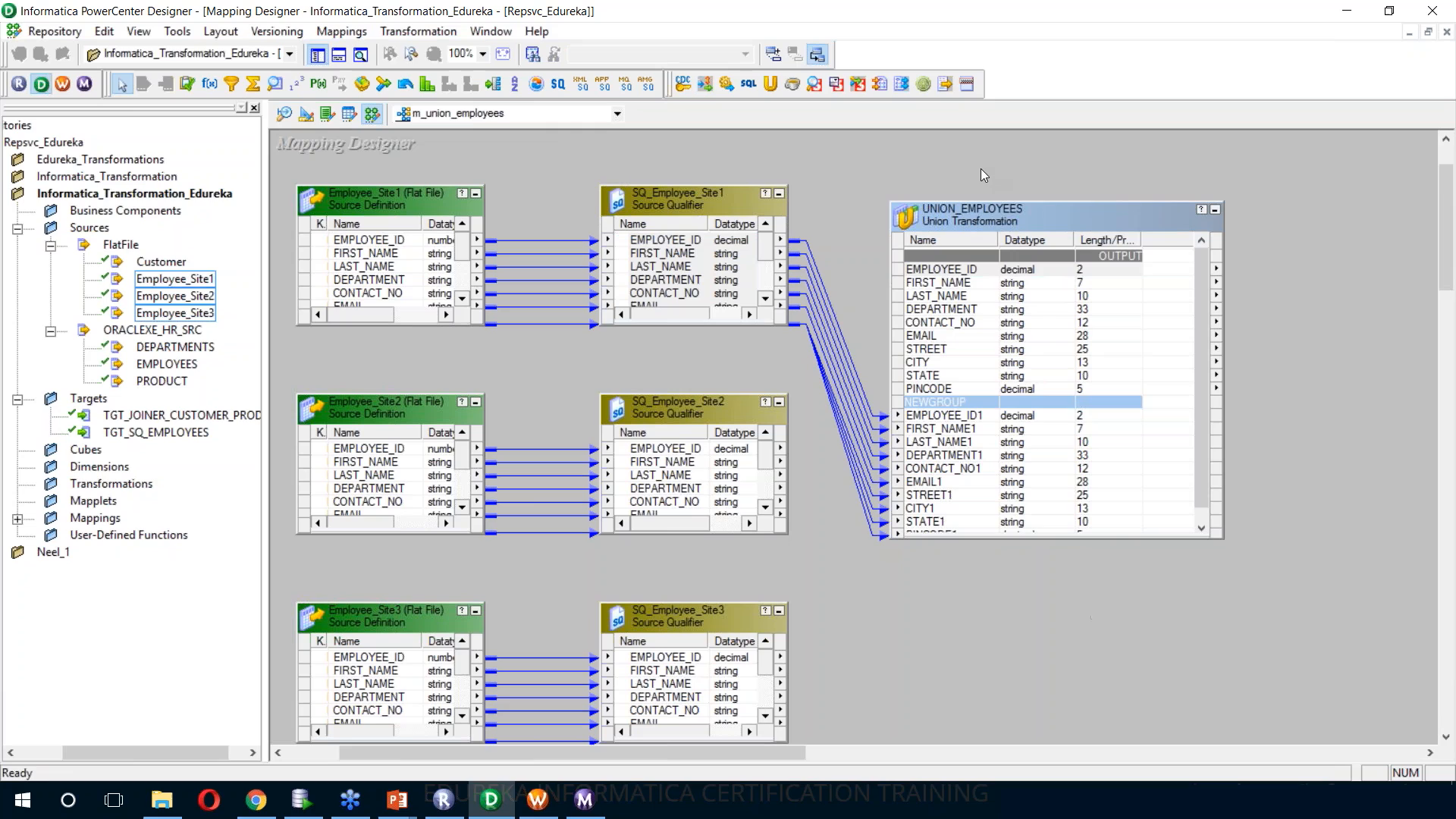
{"action": "key", "text": "Delete"}
{"action": "key", "text": "Return"}
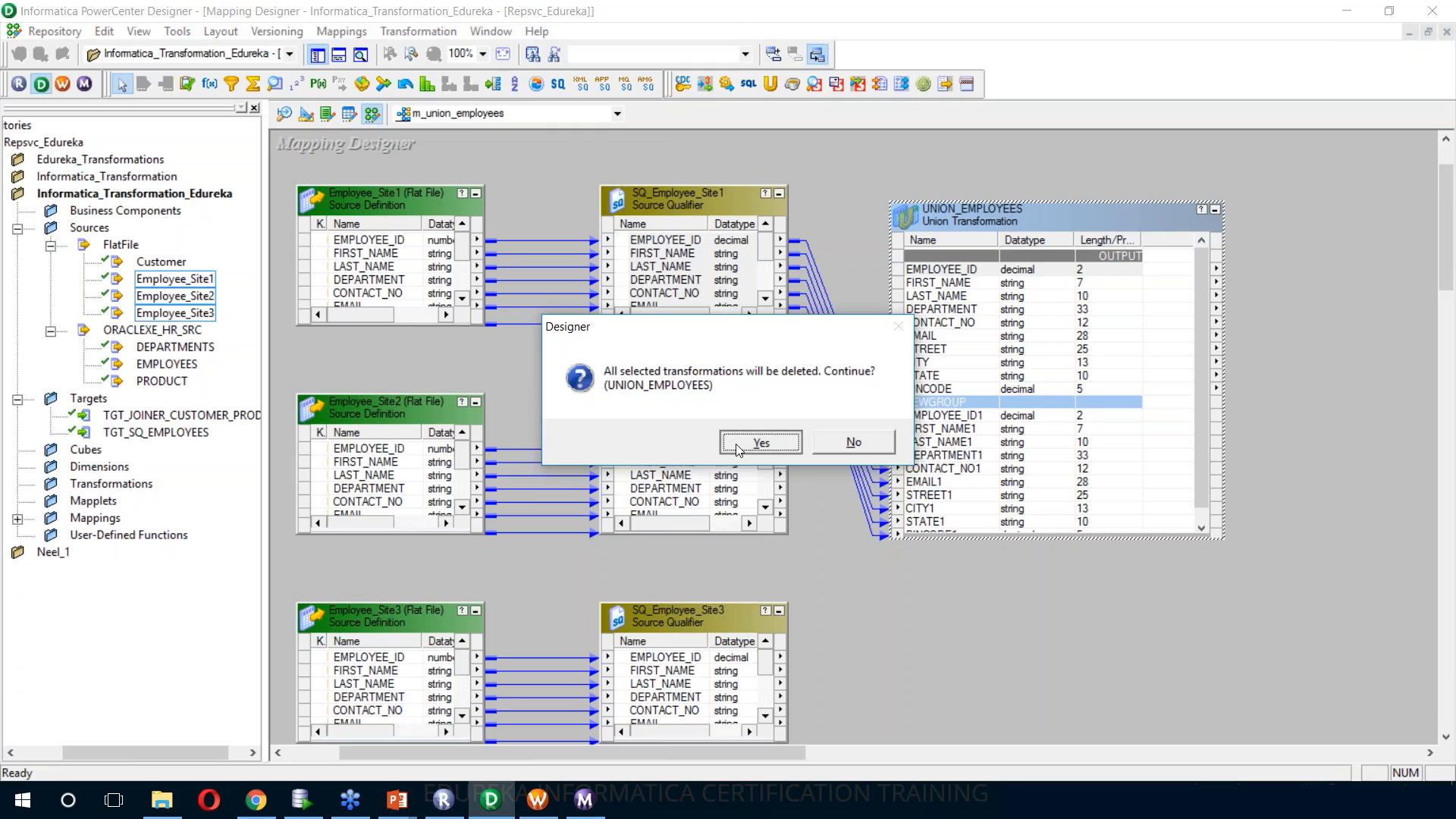
Create a fresh Union transformation named UNION_EMPLOYEES and resize it to a taller, narrower box
{"action": "type", "text": "NION"}
{"action": "type", "text": "_E"}
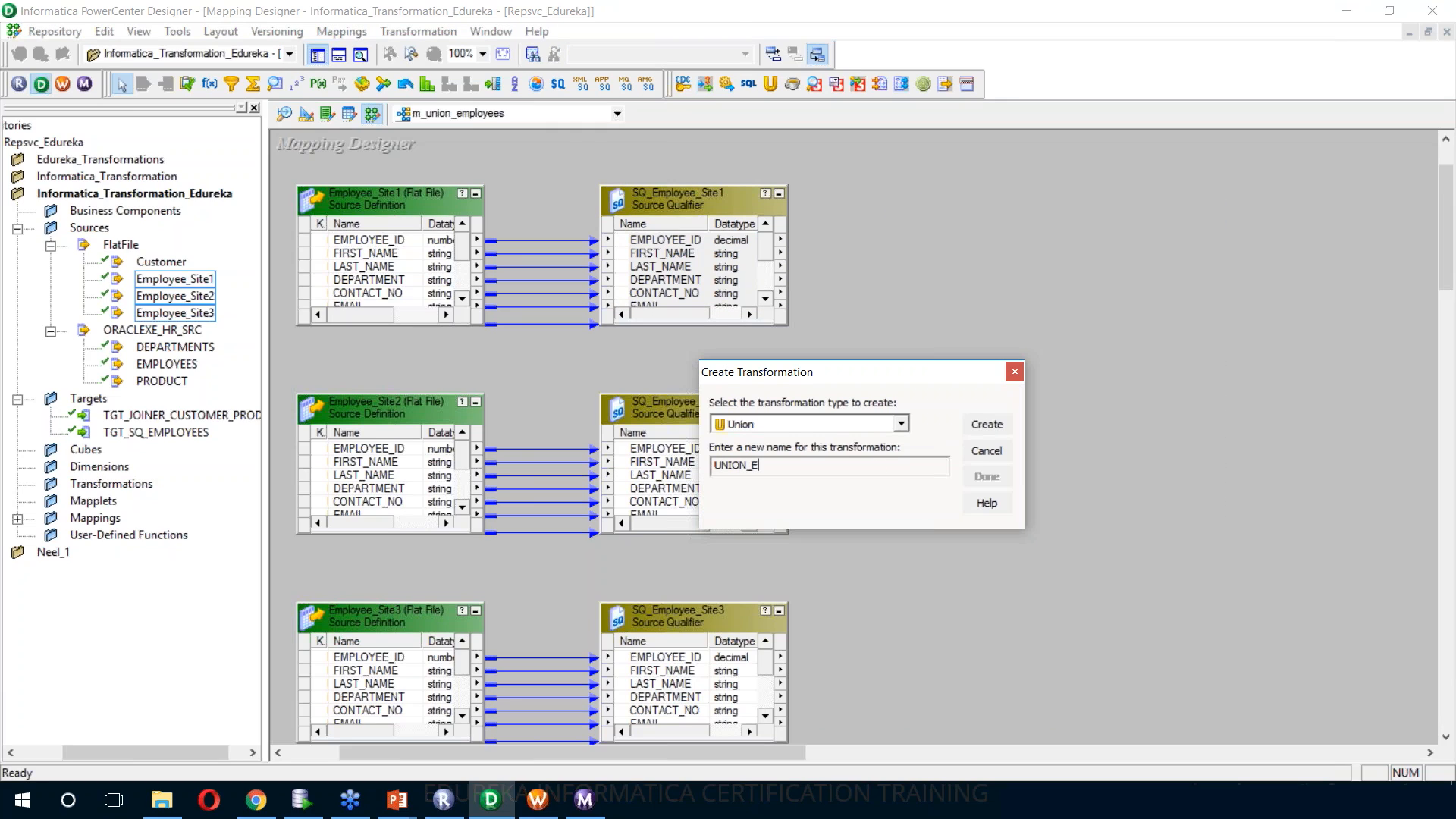
{"action": "type", "text": "MPLOYEES"}
{"action": "key", "text": "Return"}
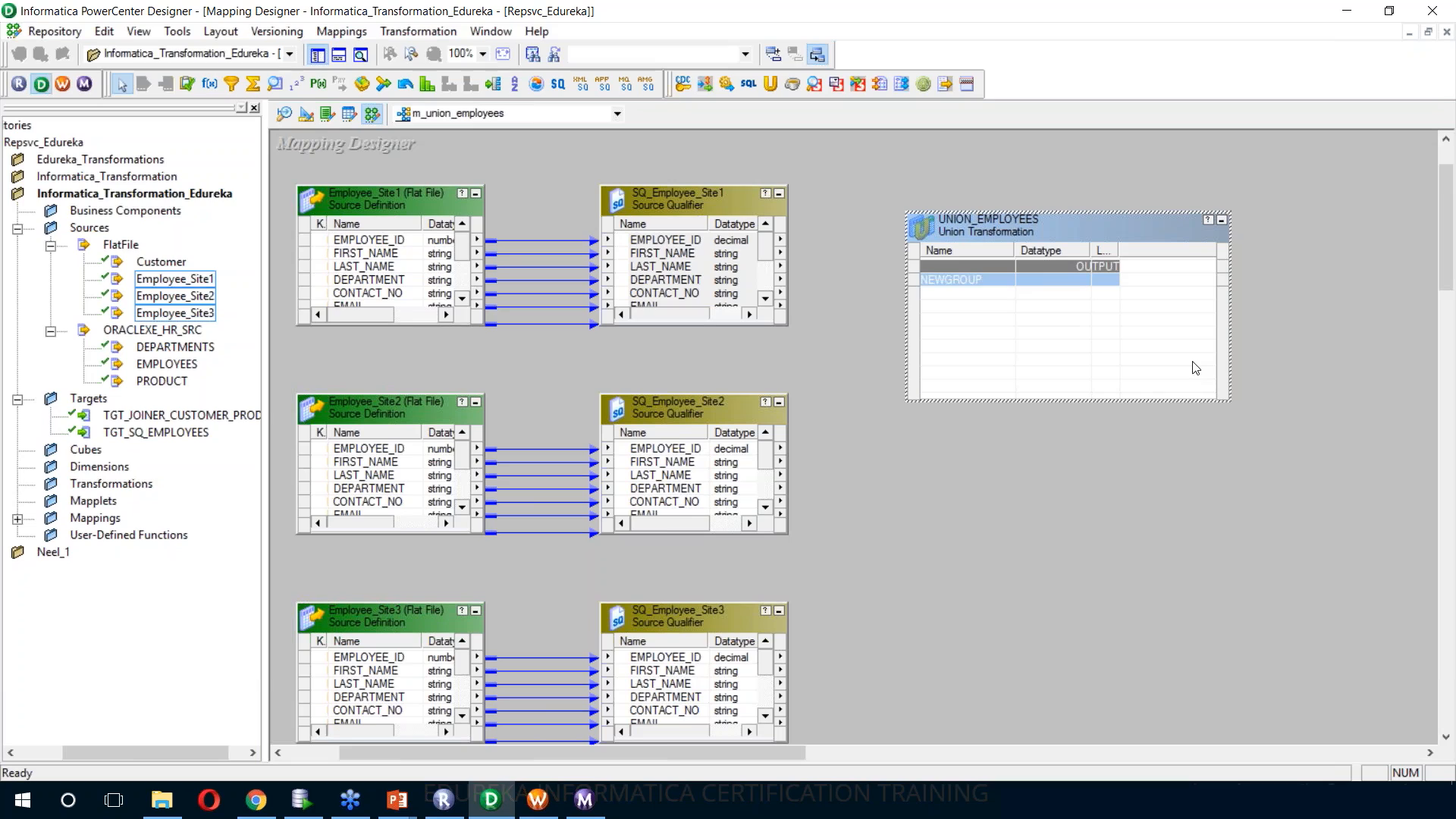
{"action": "left_click_drag", "start_coordinate": [1234, 402], "coordinate": [1138, 562]}
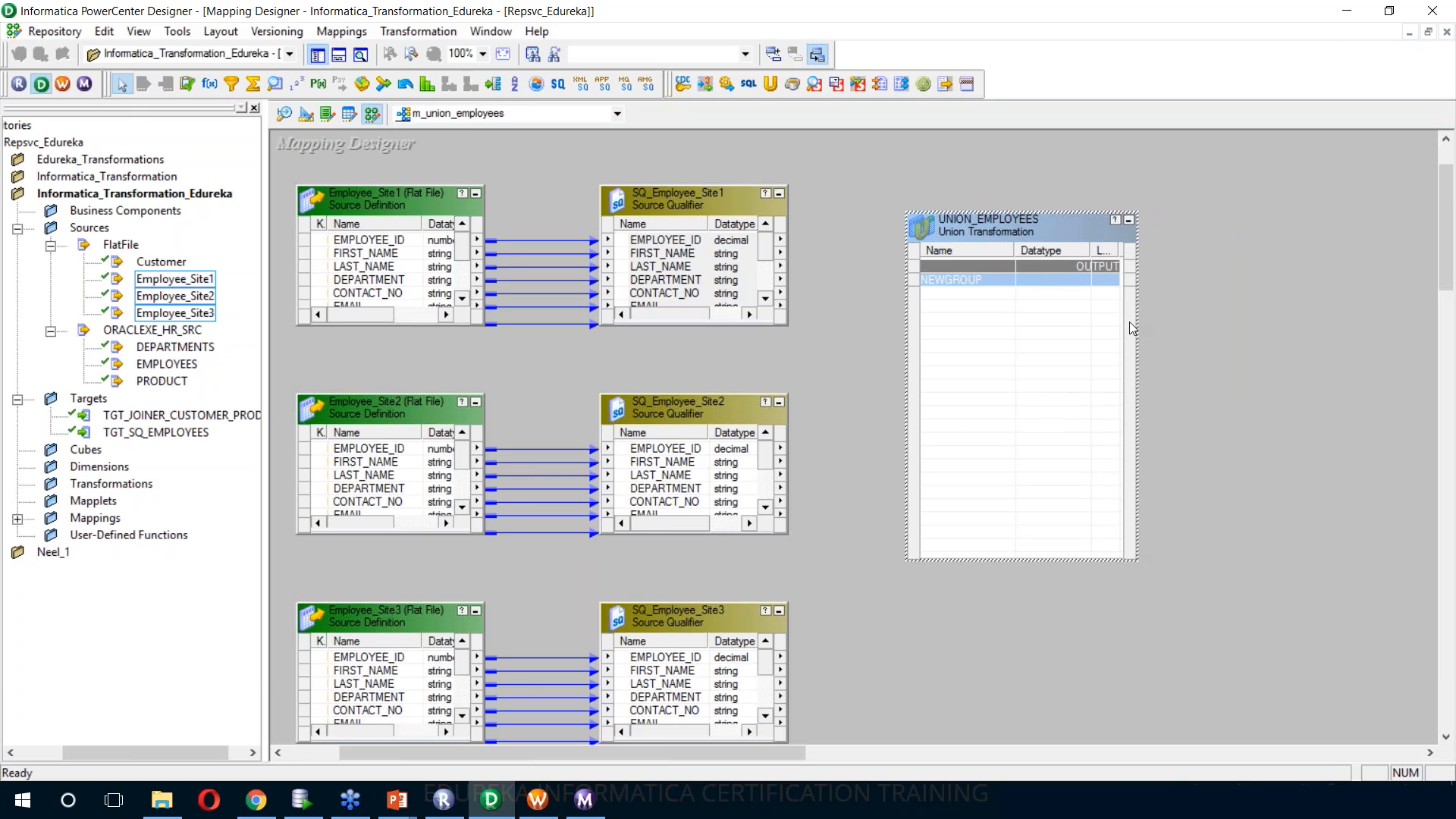
Rename the default input group of UNION_EMPLOYEES to SITE_1 and add the input groups SITE_2 and Site_3
{"action": "double_click", "coordinate": [1069, 230]}
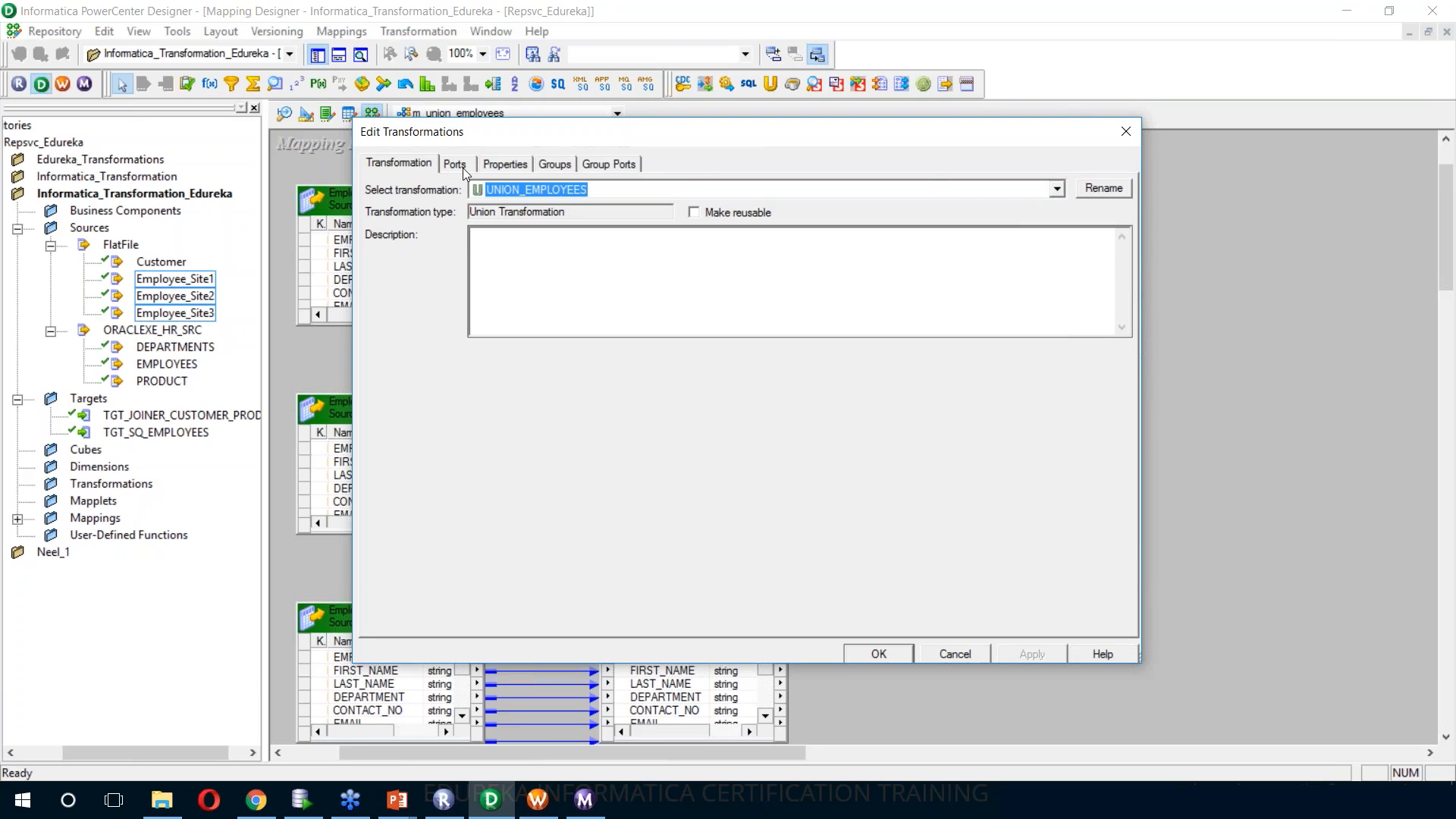
{"action": "left_click", "coordinate": [463, 167]}
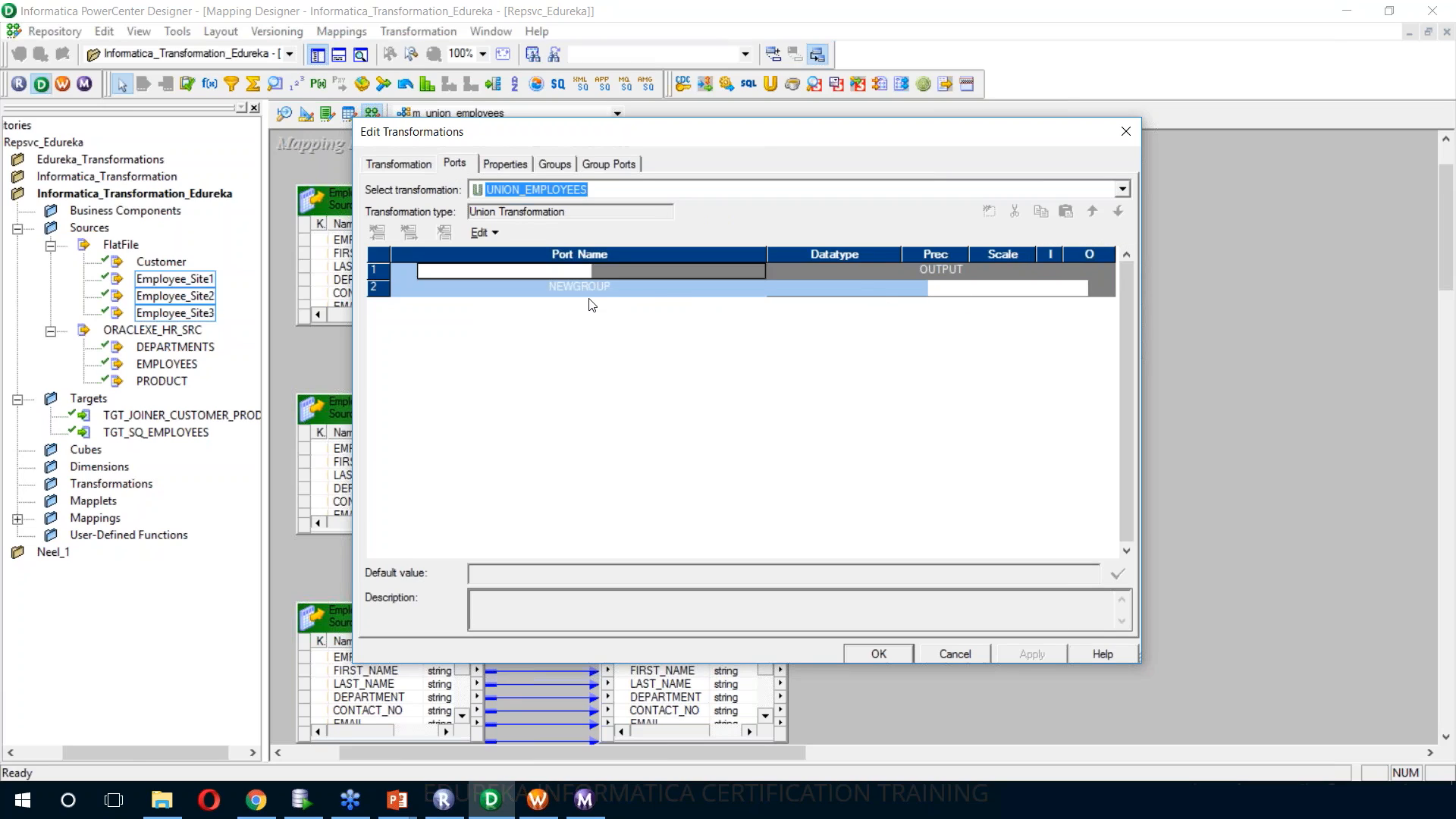
{"action": "left_click", "coordinate": [515, 165]}
{"action": "left_click", "coordinate": [553, 165]}
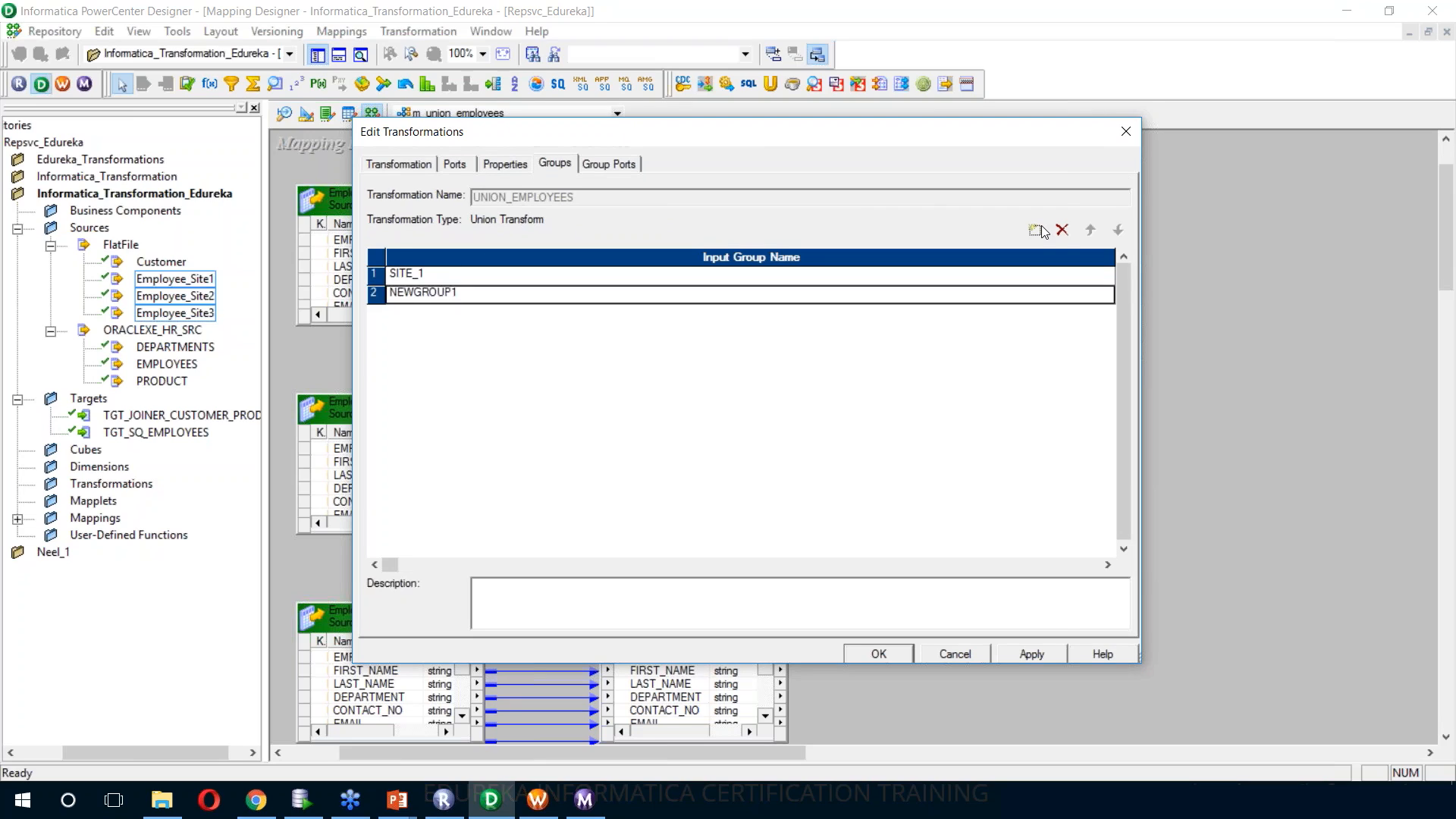
{"action": "type", "text": "SITE_2"}
{"action": "left_click", "coordinate": [1043, 230]}
{"action": "type", "text": "Site_3"}
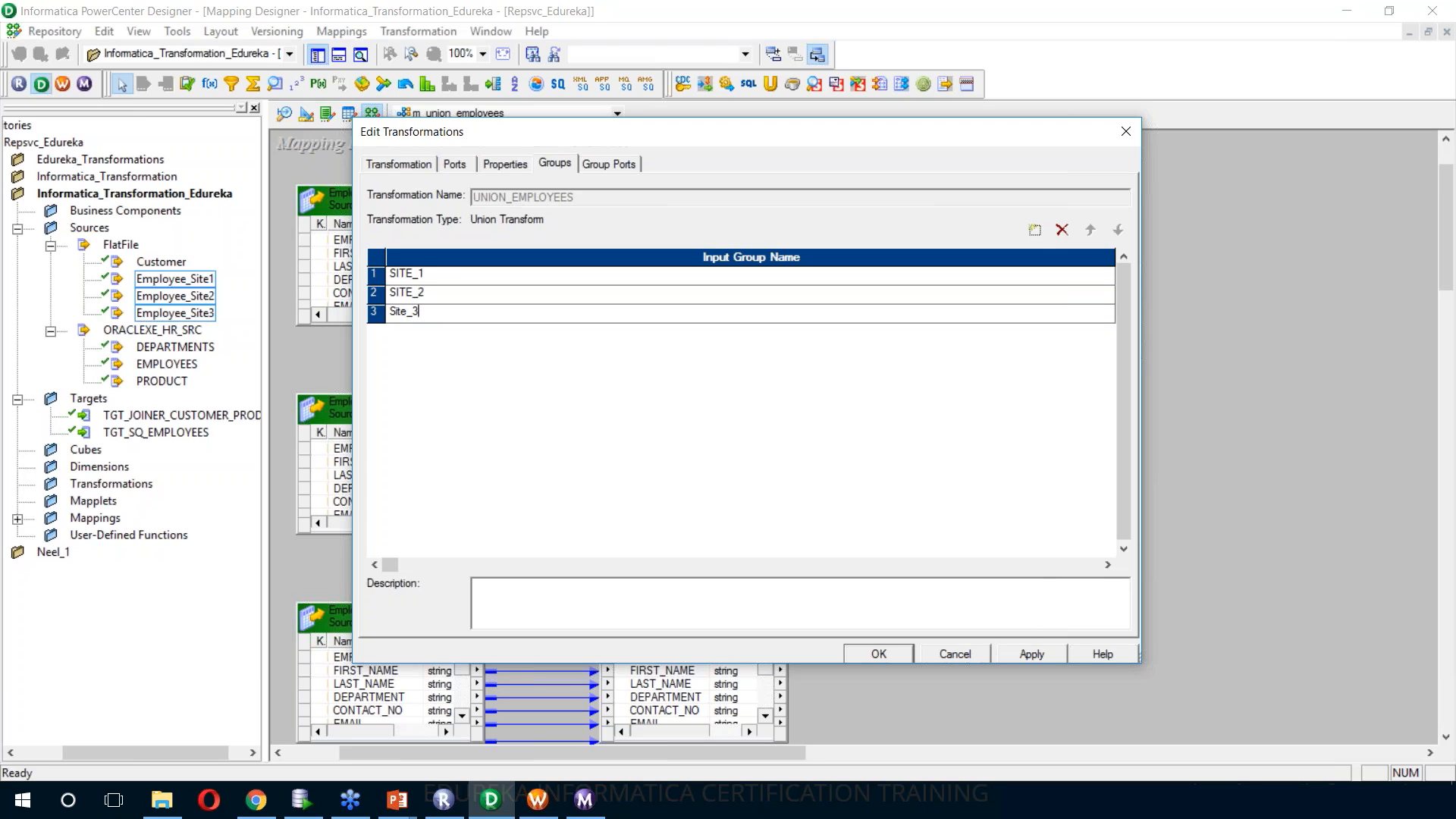
{"action": "left_click", "coordinate": [894, 657]}
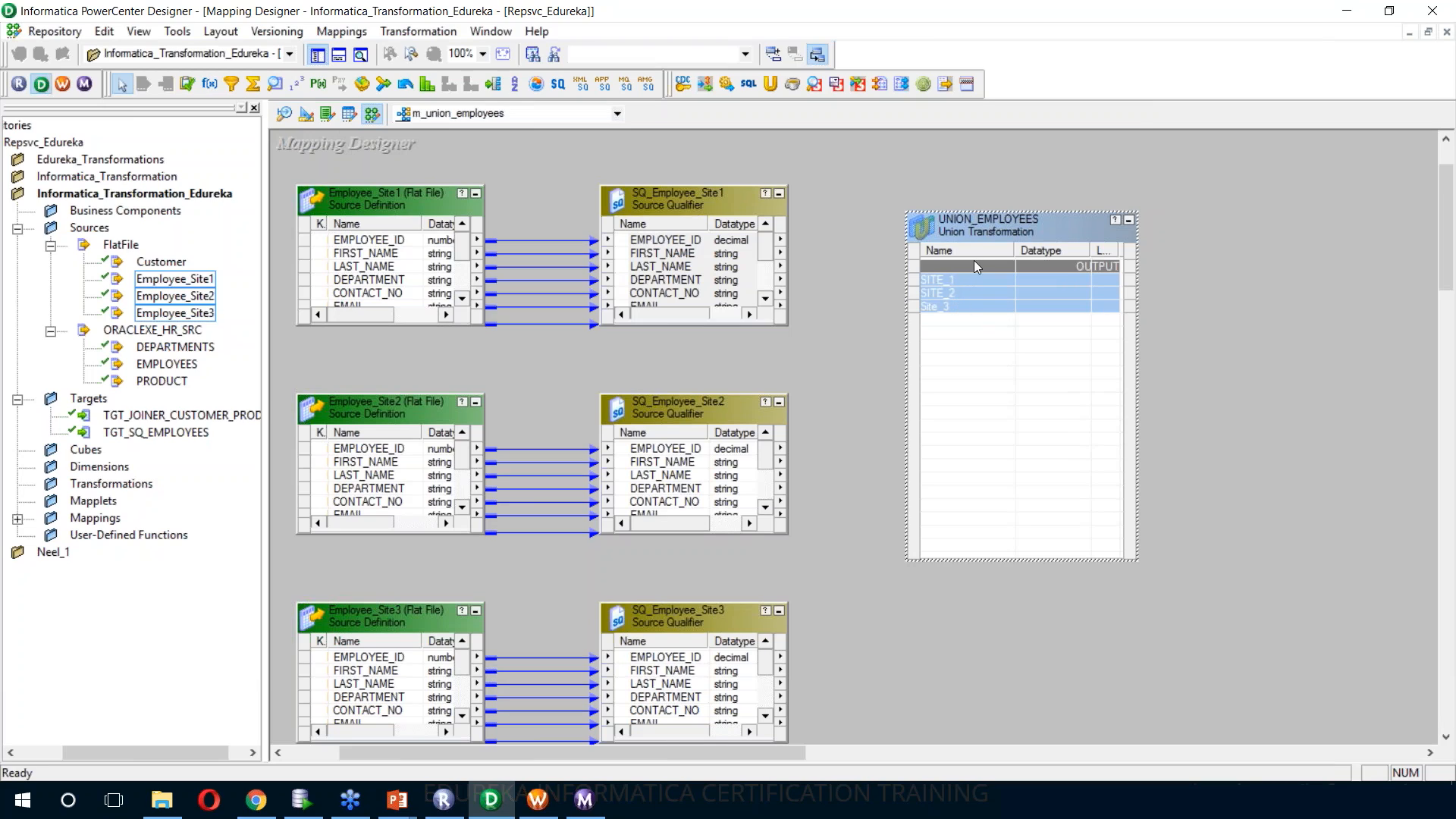
Rename the third input group of UNION_EMPLOYEES to SITE_3 and apply the change
{"action": "double_click", "coordinate": [981, 229]}
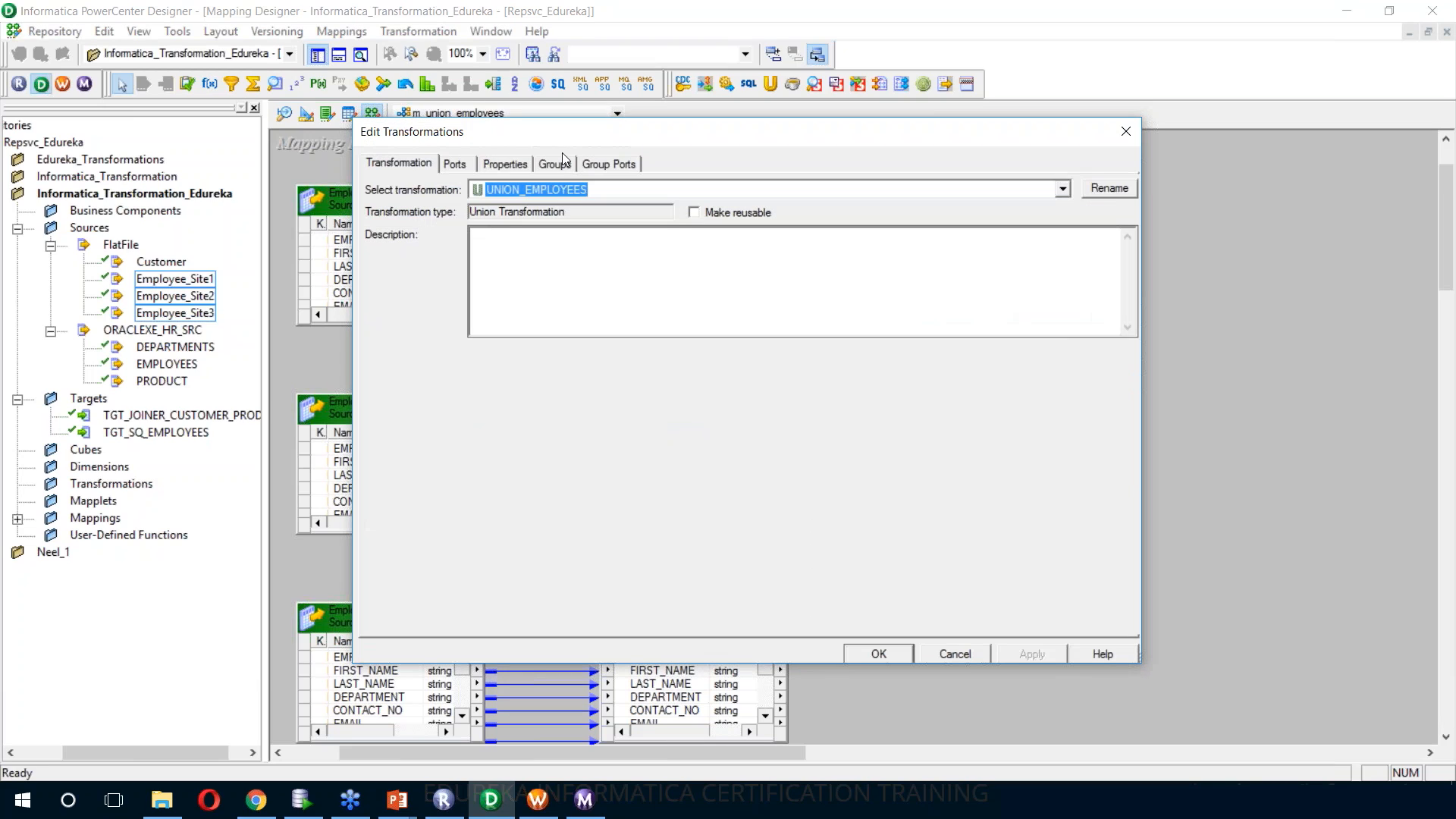
{"action": "left_click", "coordinate": [556, 164]}
{"action": "left_click", "coordinate": [460, 318]}
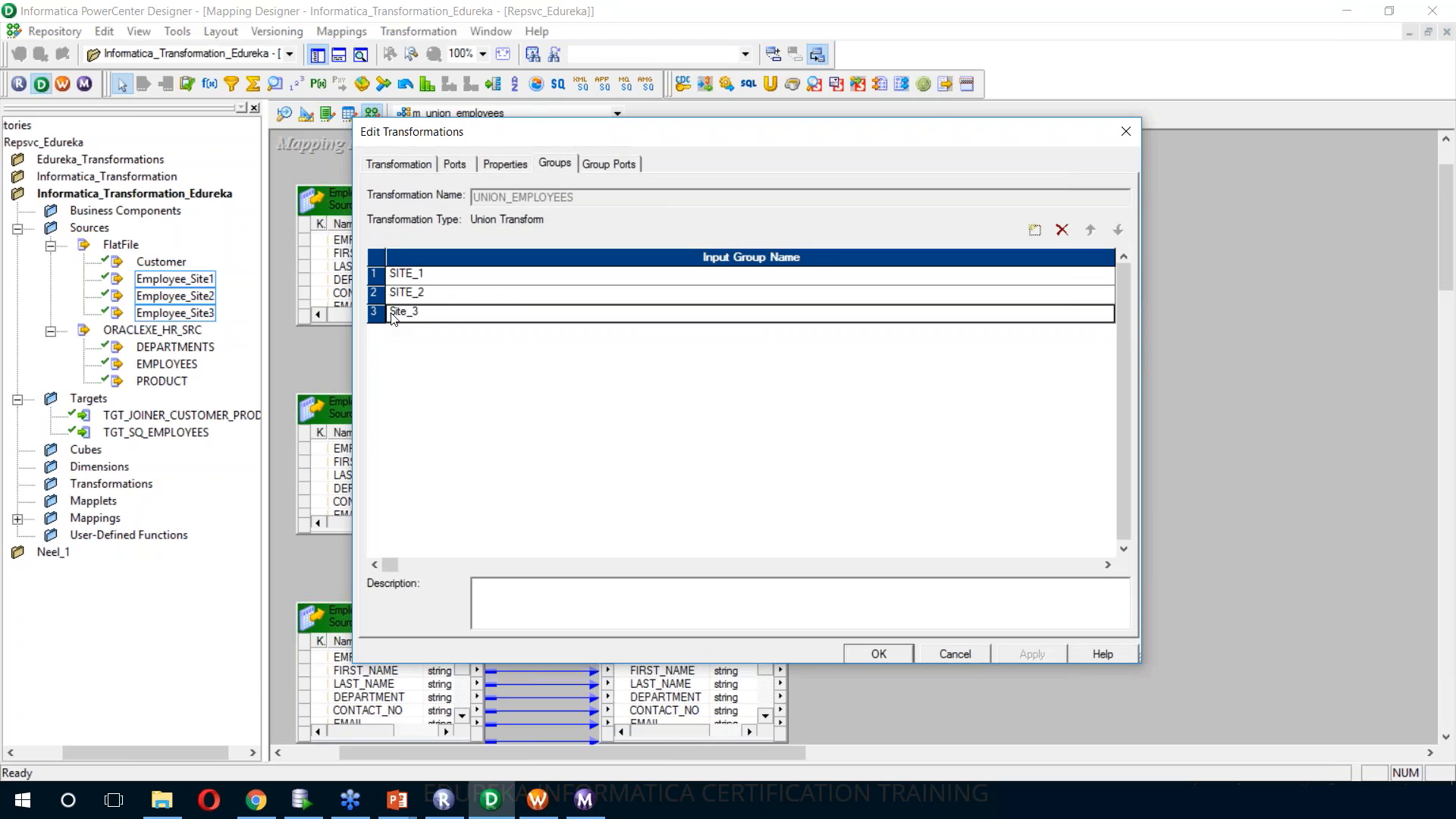
{"action": "type", "text": "SITE_#"}
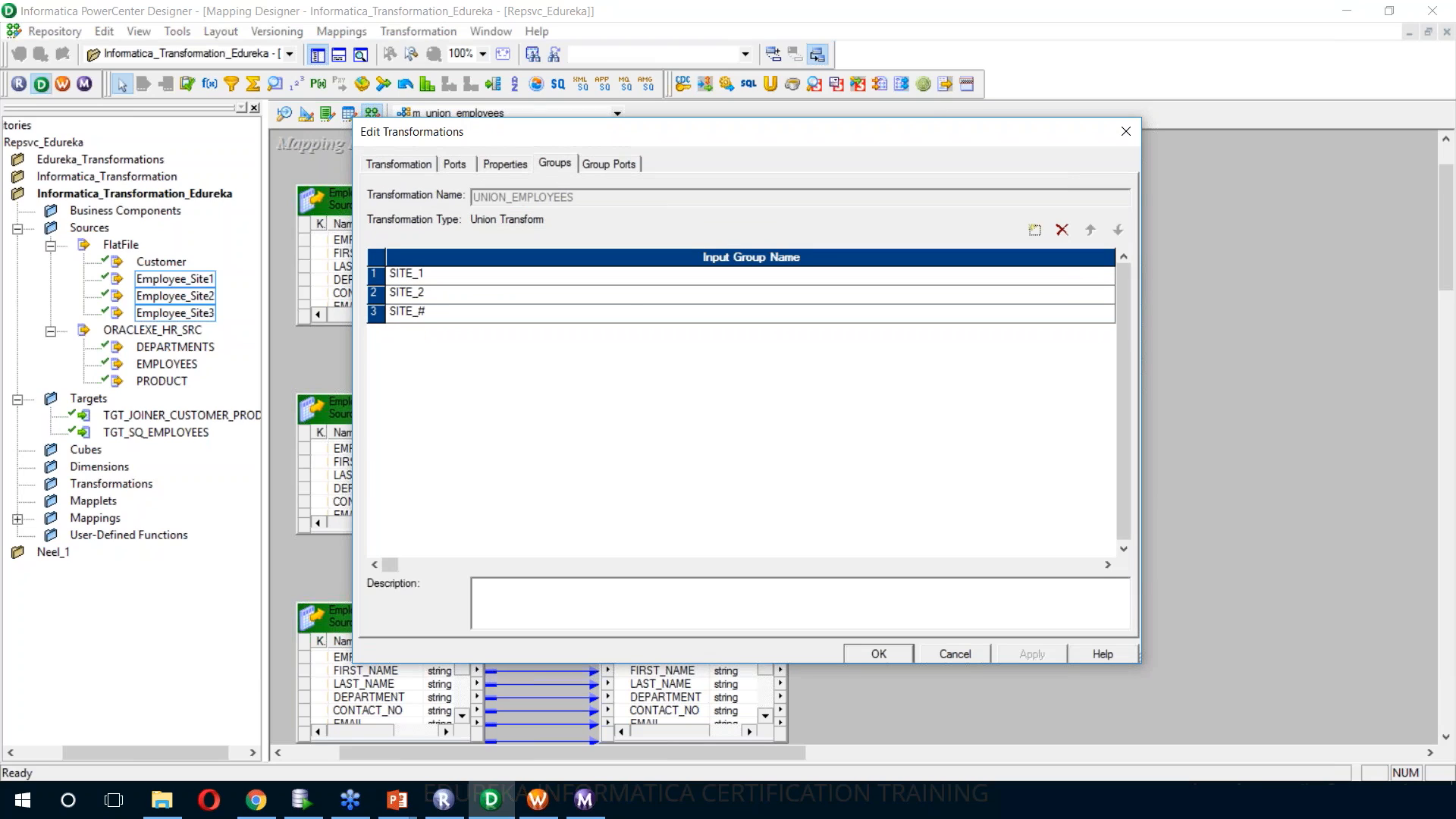
{"action": "key", "text": "BackSpace"}
{"action": "type", "text": "3"}
{"action": "key", "text": "Return"}
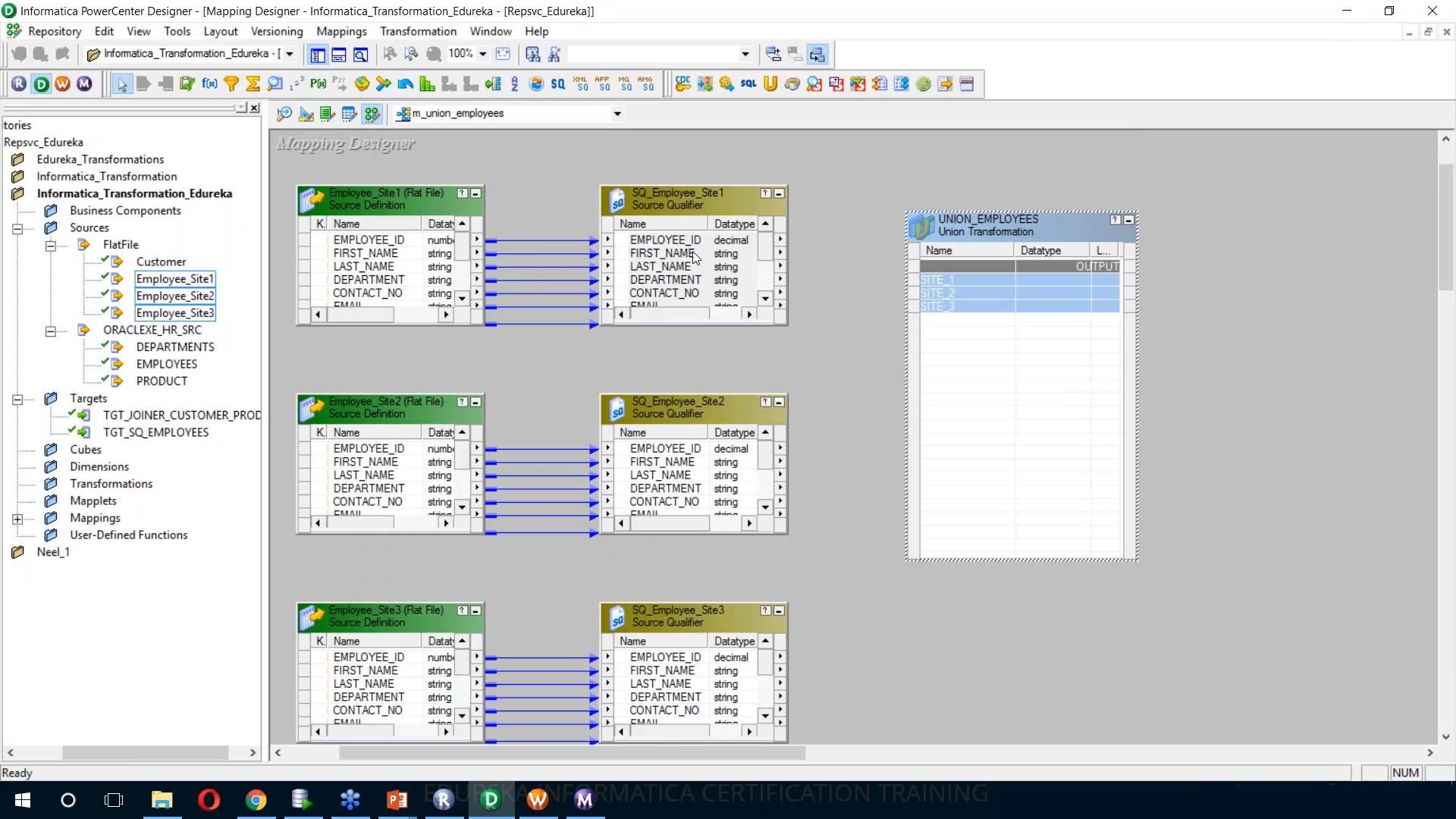
Try to link all ports of SQ_Employee_Site1 to the input groups of UNION_EMPLOYEES
{"action": "right_click", "coordinate": [689, 248]}
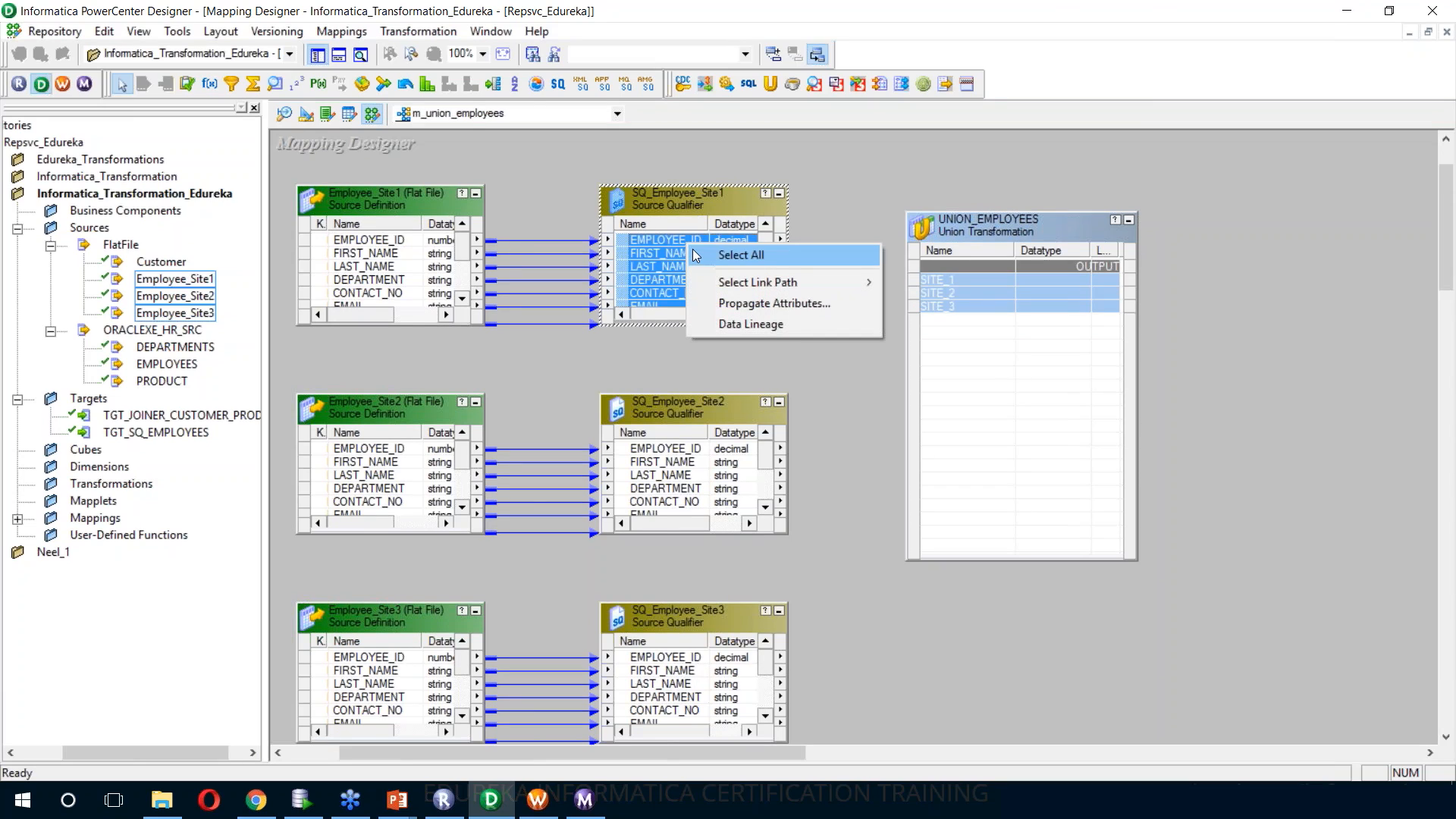
{"action": "left_click", "coordinate": [696, 256]}
{"action": "left_click_drag", "start_coordinate": [687, 254], "coordinate": [956, 283]}
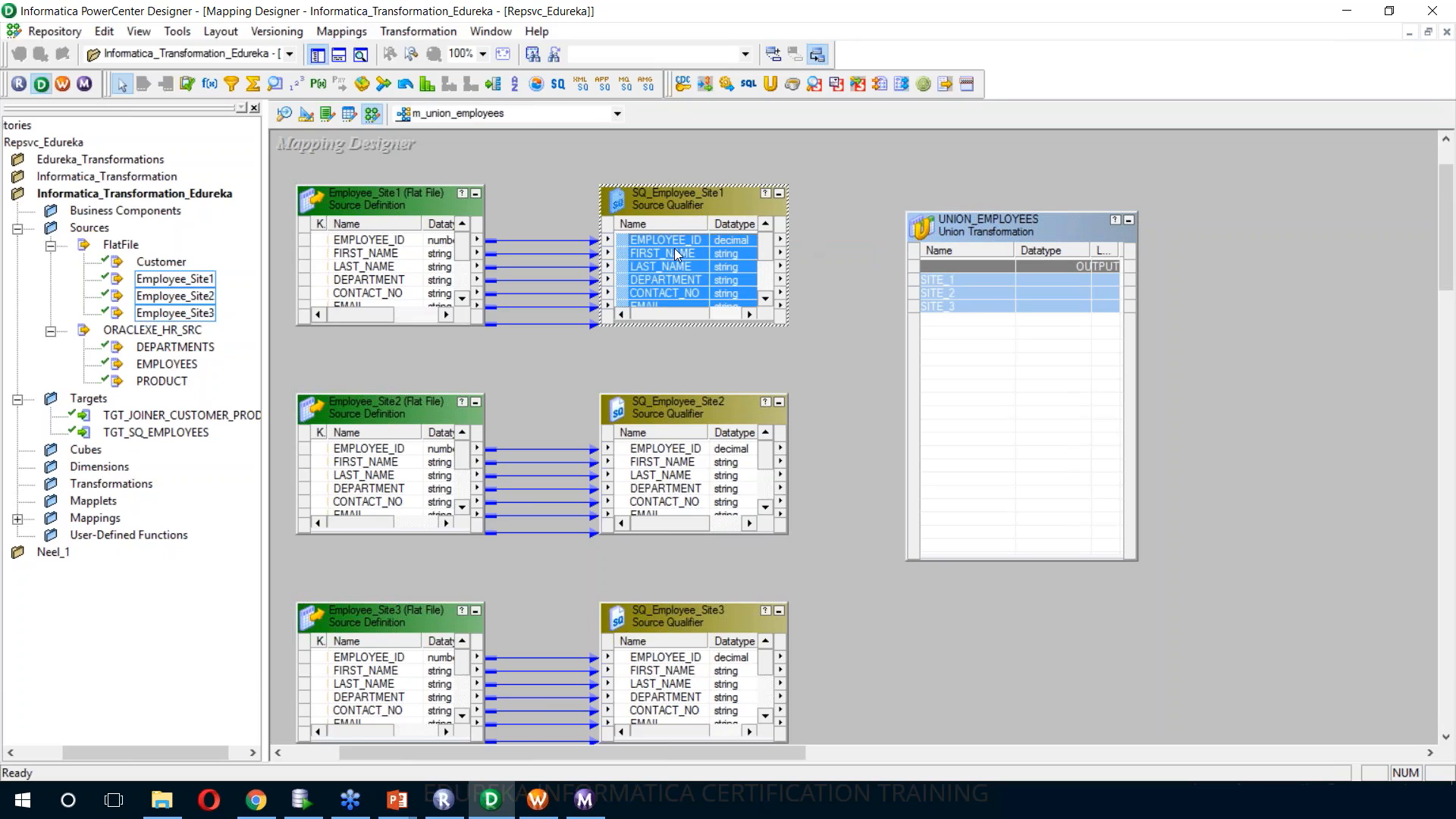
{"action": "left_click_drag", "start_coordinate": [675, 243], "coordinate": [1004, 295]}
{"action": "double_click", "coordinate": [1018, 226]}
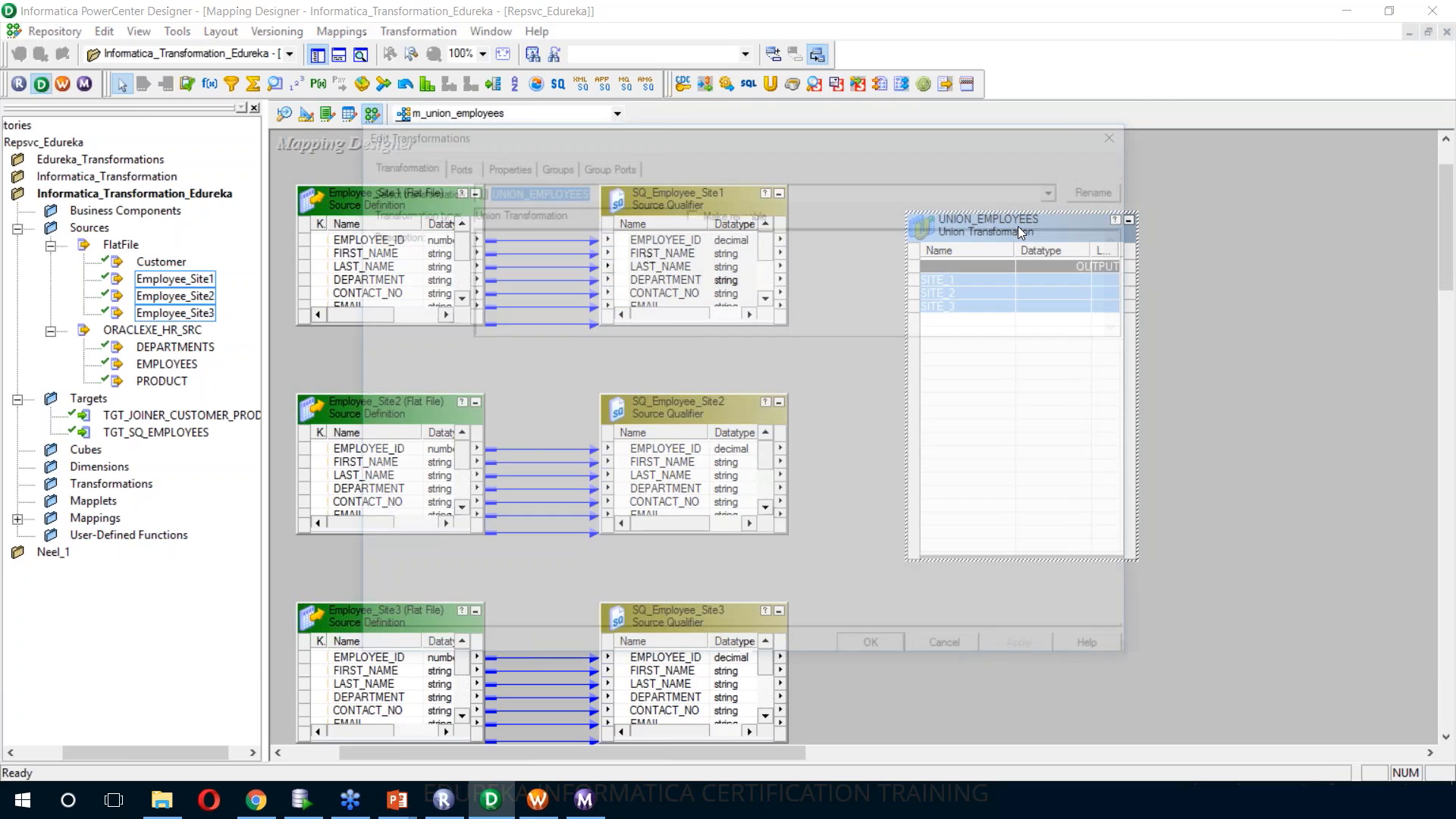
{"action": "left_click", "coordinate": [622, 165]}
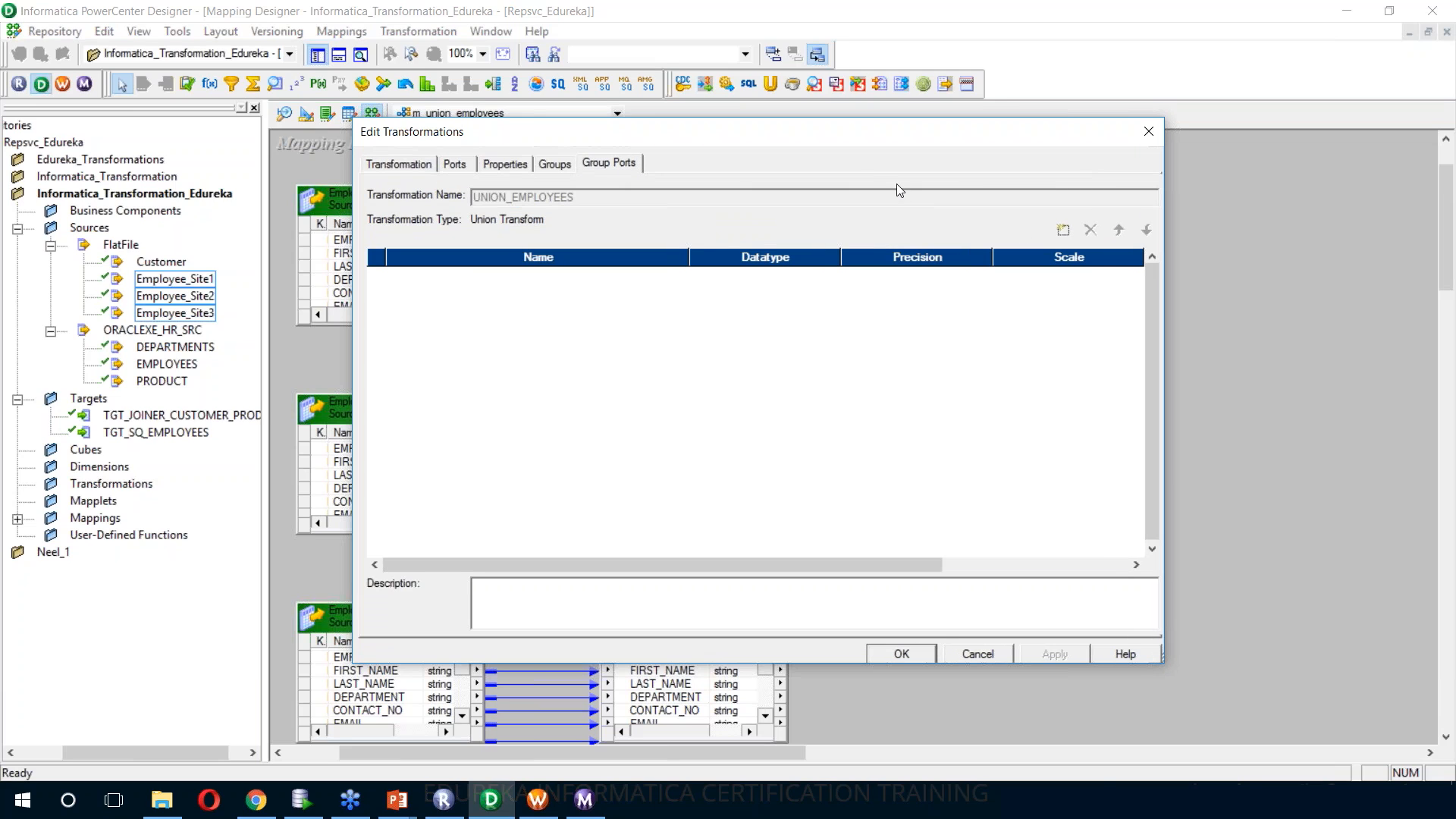
{"action": "left_click_drag", "start_coordinate": [863, 145], "coordinate": [1083, 139]}
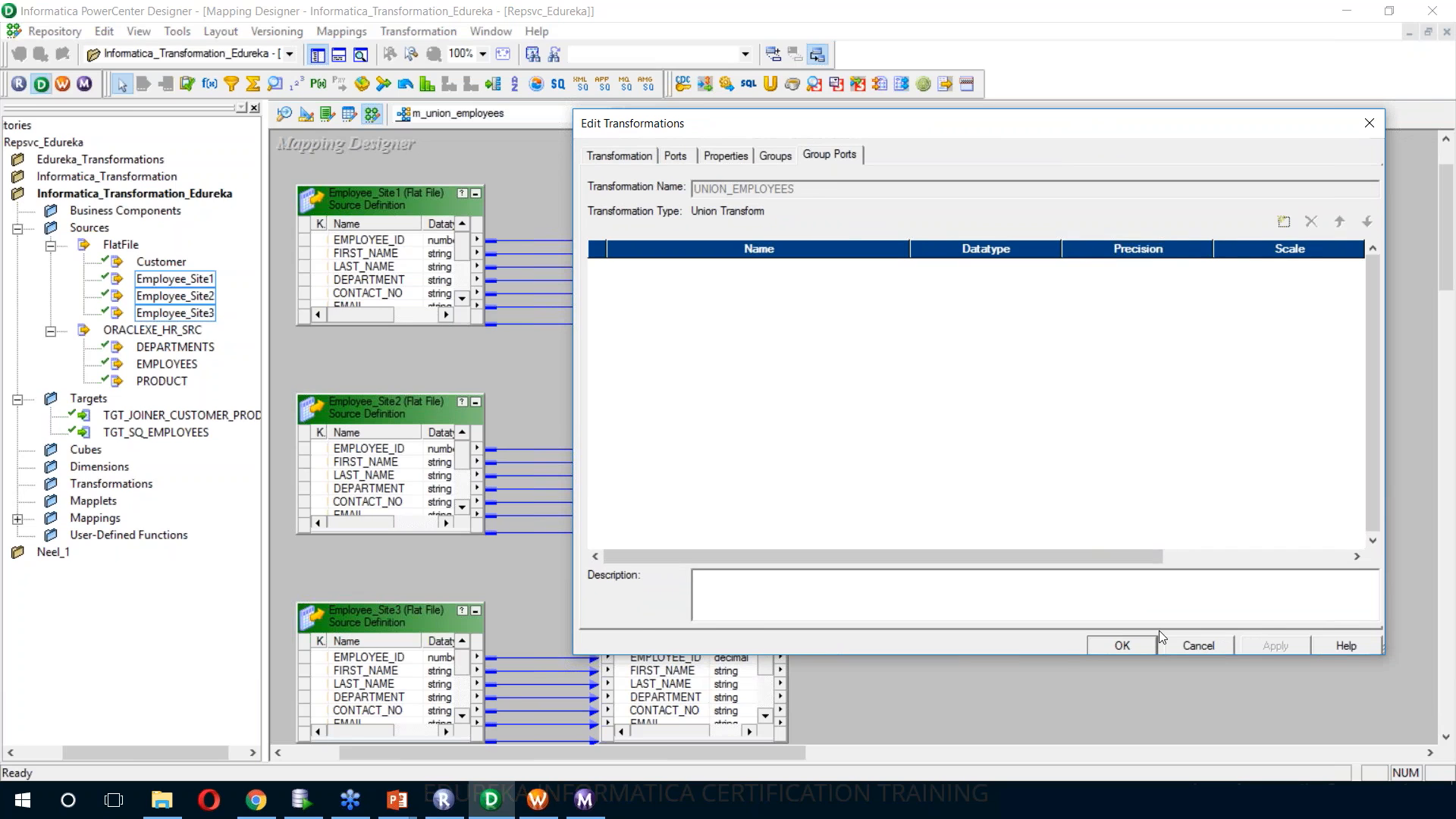
{"action": "left_click", "coordinate": [1122, 646]}
Enlarge the SQ_Employee_Site2 and SQ_Employee_Site3 boxes to show their ports with lengths, and realign both below SQ_Employee_Site1
{"action": "left_click_drag", "start_coordinate": [626, 534], "coordinate": [683, 581]}
{"action": "left_click_drag", "start_coordinate": [1446, 228], "coordinate": [1446, 238]}
{"action": "left_click_drag", "start_coordinate": [626, 695], "coordinate": [723, 746]}
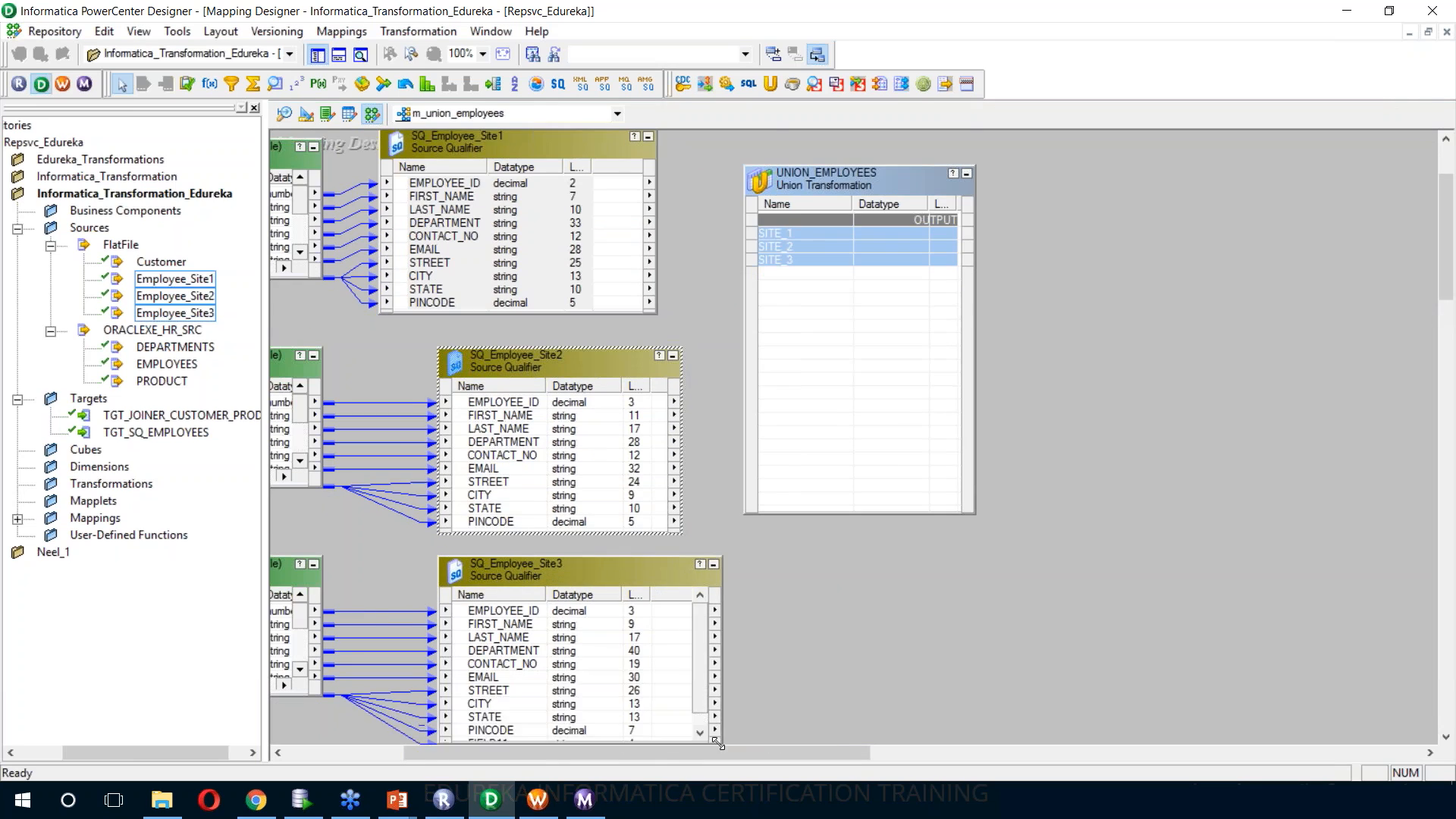
{"action": "left_click_drag", "start_coordinate": [1447, 237], "coordinate": [1447, 226]}
{"action": "left_click_drag", "start_coordinate": [531, 416], "coordinate": [503, 409]}
{"action": "left_click_drag", "start_coordinate": [559, 627], "coordinate": [531, 611]}
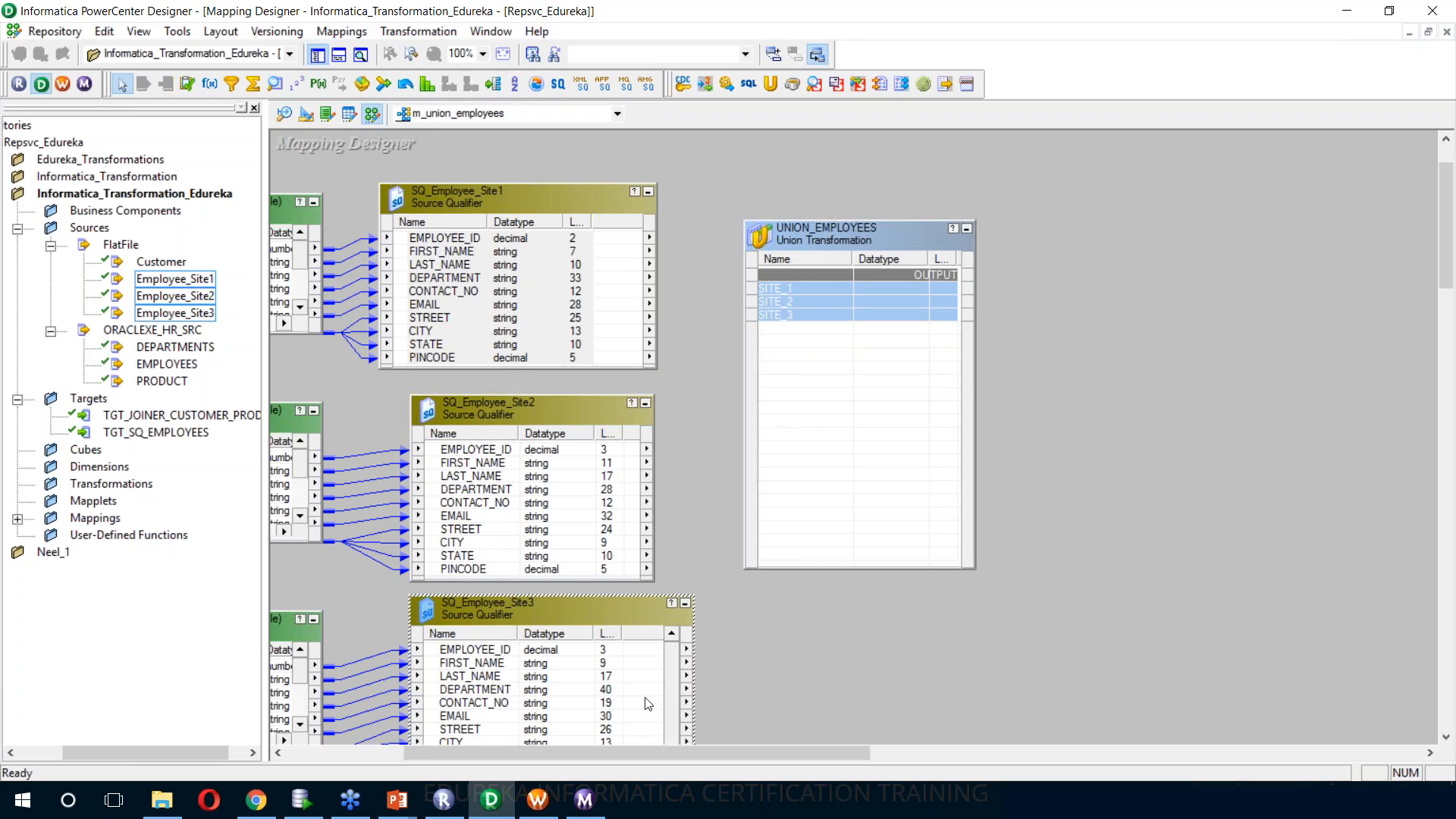
Add the group port EMPLOYEE_ID to UNION_EMPLOYEES with datatype decimal and precision 3
{"action": "double_click", "coordinate": [875, 239]}
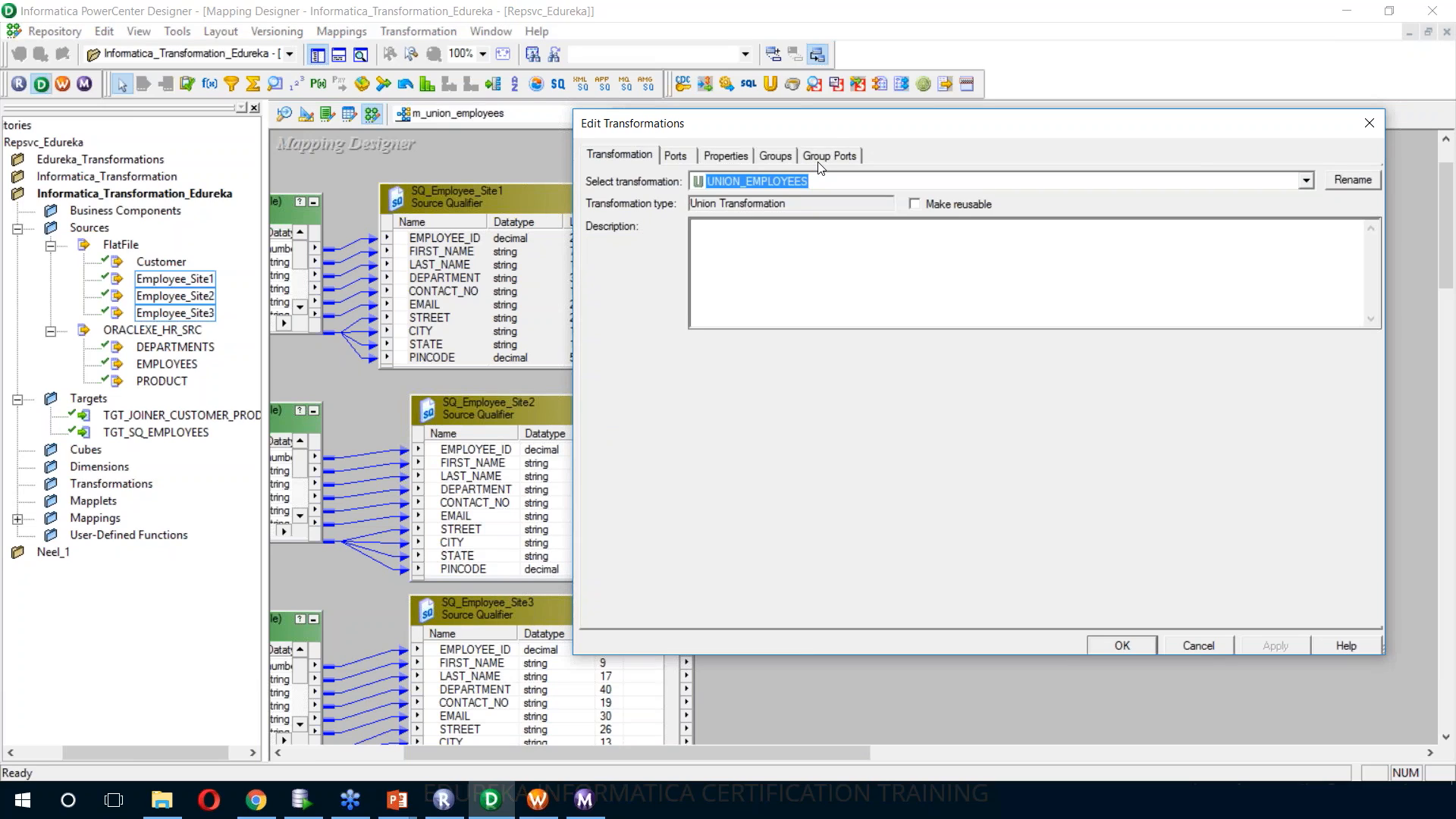
{"action": "left_click", "coordinate": [829, 155]}
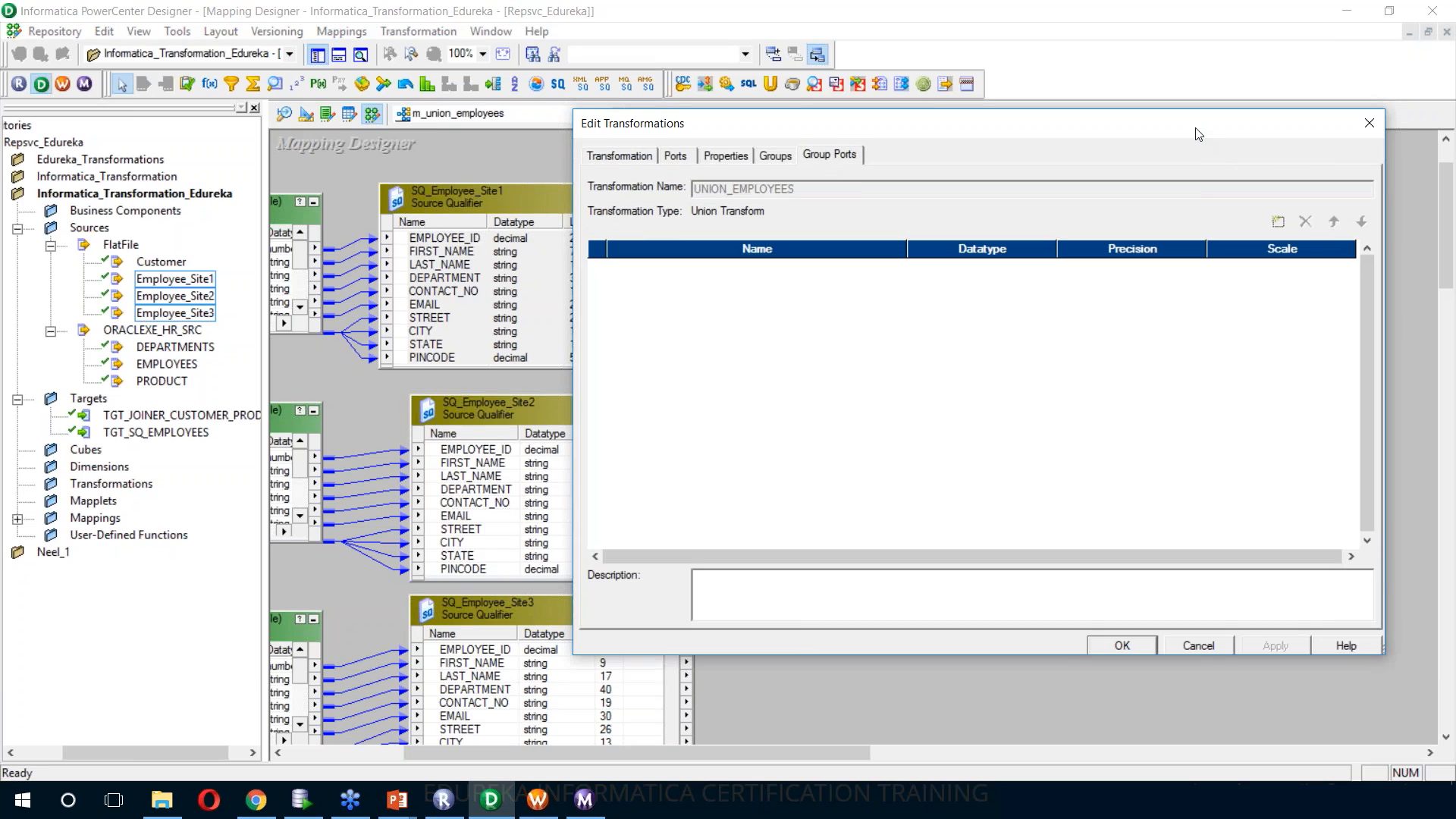
{"action": "left_click_drag", "start_coordinate": [1191, 133], "coordinate": [1259, 132]}
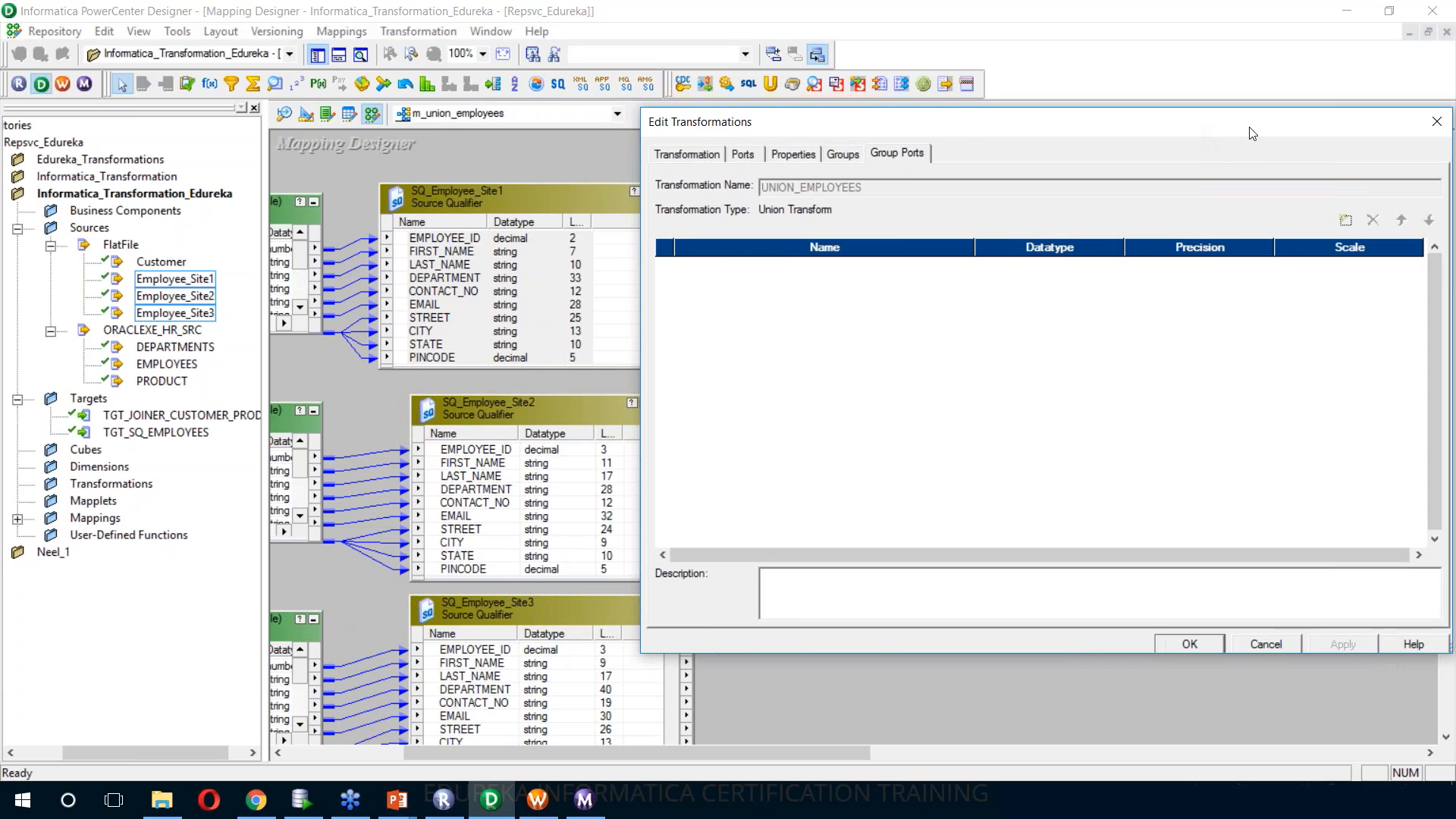
{"action": "left_click", "coordinate": [1347, 222]}
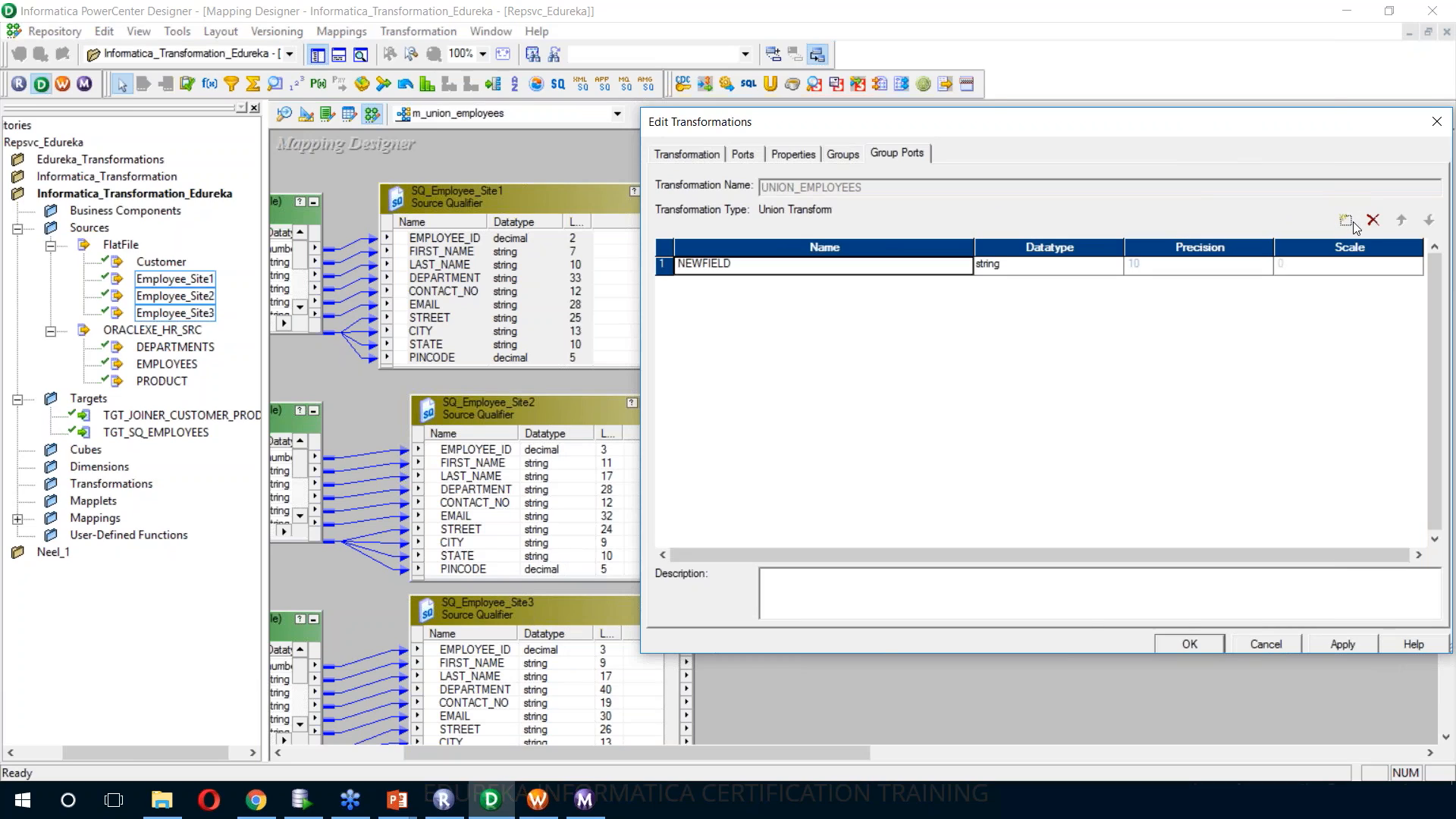
{"action": "type", "text": "EM"}
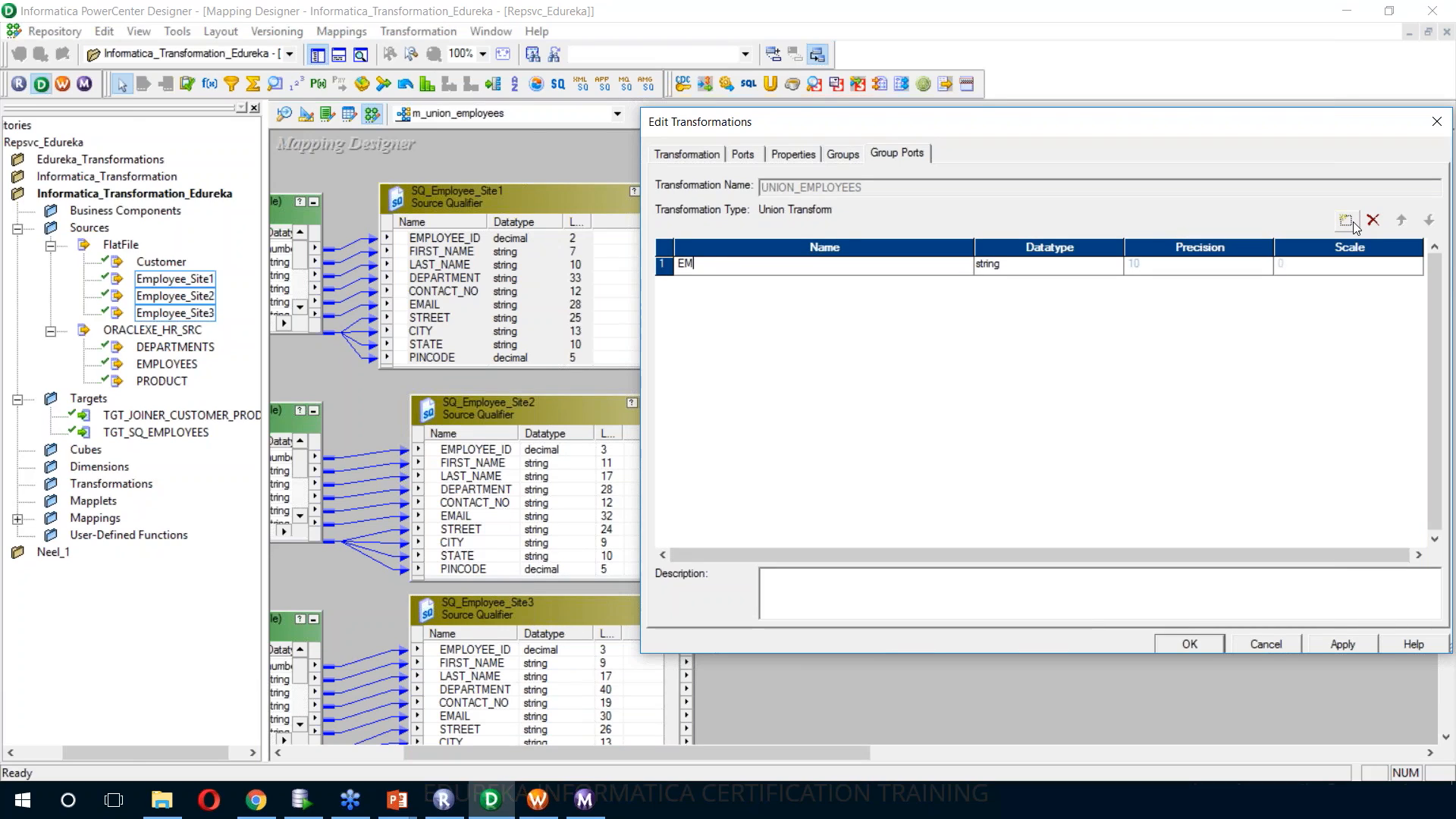
{"action": "type", "text": "PLOYEE_ID"}
{"action": "left_click", "coordinate": [1083, 272]}
{"action": "left_click", "coordinate": [1083, 272]}
{"action": "left_click", "coordinate": [1071, 305]}
{"action": "left_click", "coordinate": [1166, 273]}
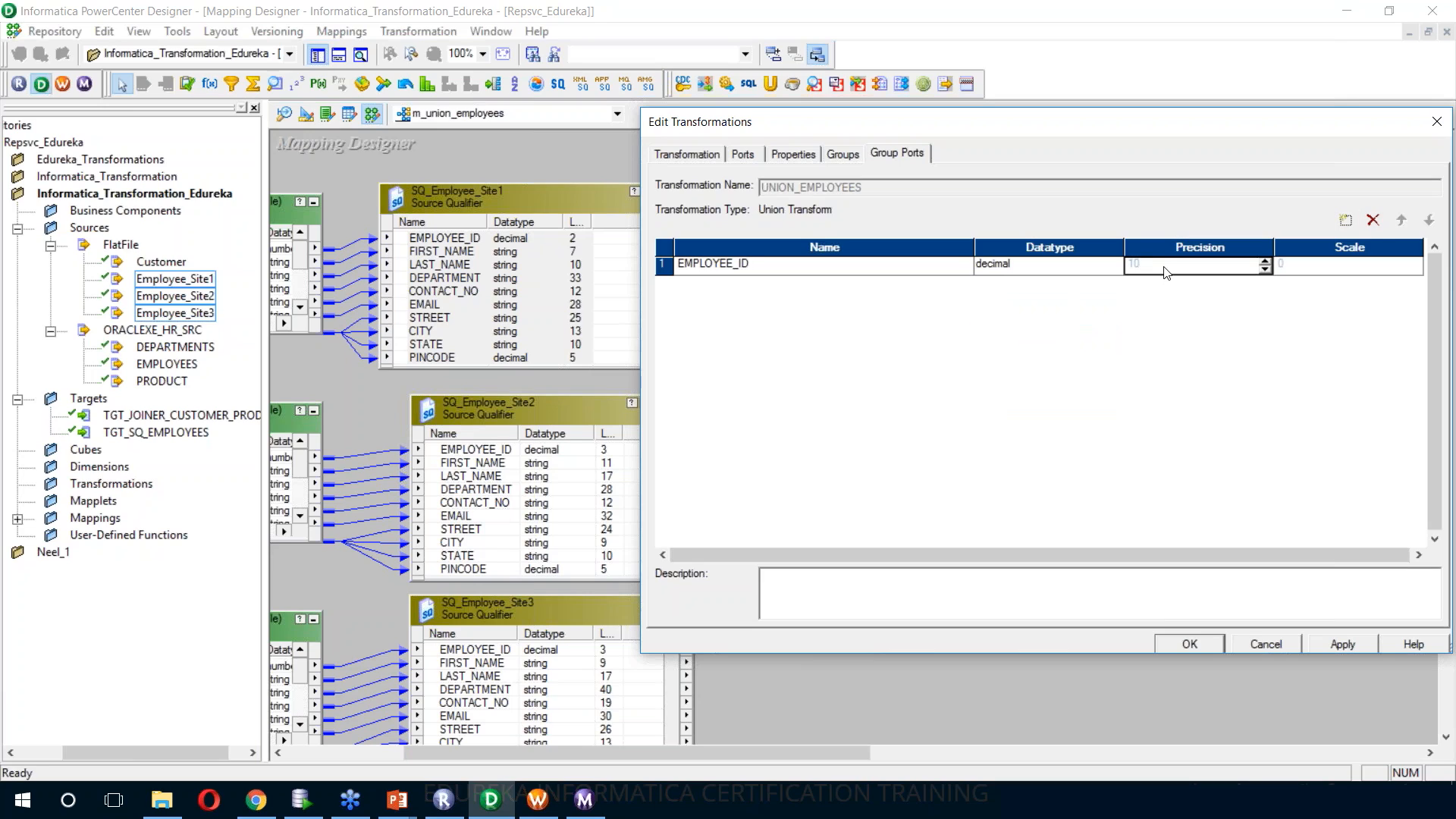
Add the string group port FIRST_NAME with precision 11
{"action": "left_click", "coordinate": [1346, 220]}
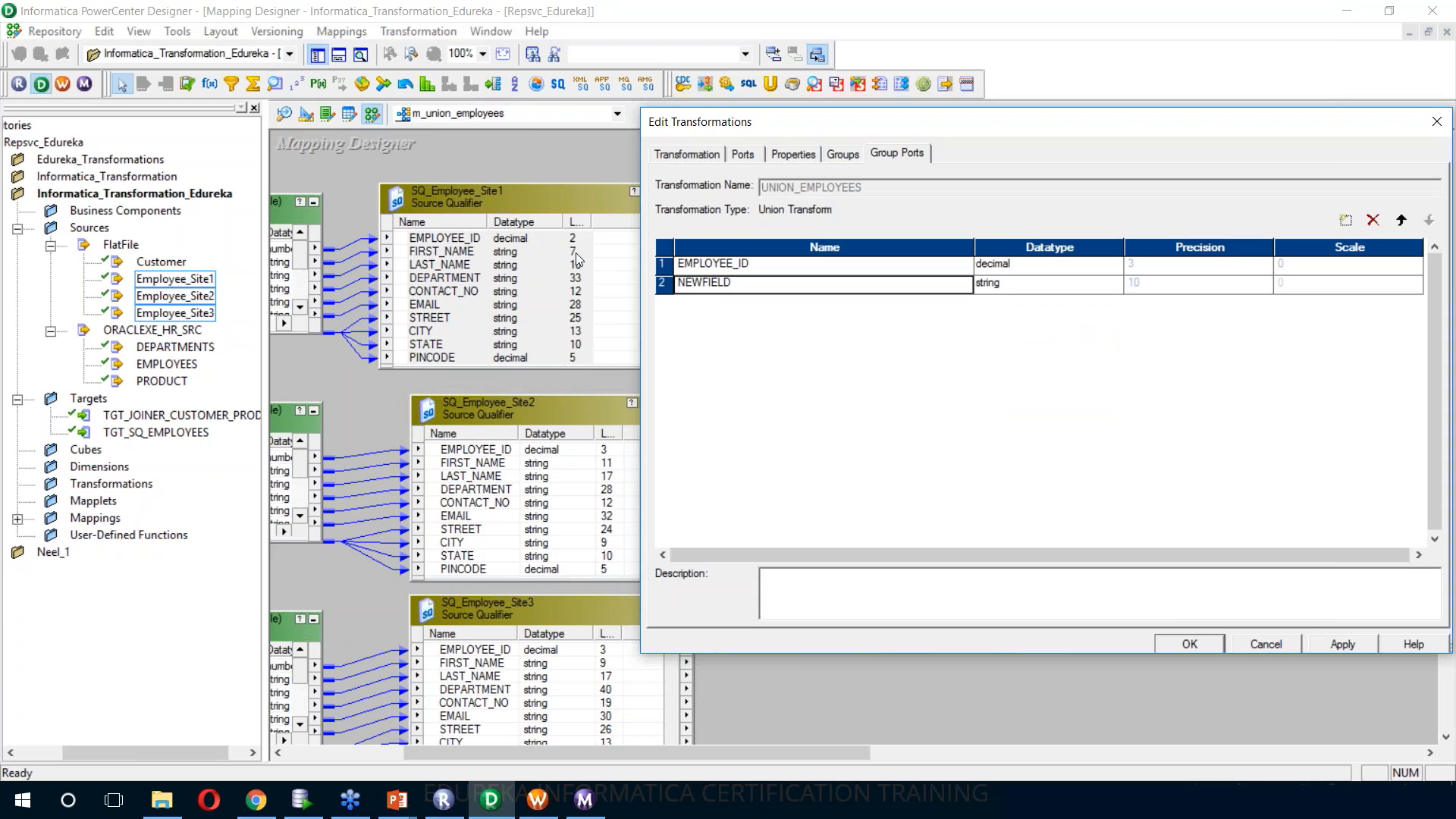
{"action": "key", "text": "BackSpace"}
{"action": "type", "text": "FIRST_NAME"}
{"action": "left_click", "coordinate": [1168, 284]}
{"action": "type", "text": "11"}
Add the string group ports LAST_NAME, DEPARTMANET, CONTACT_NO and EMAIL
{"action": "left_click", "coordinate": [1346, 221]}
{"action": "type", "text": "LAST_NAME"}
{"action": "left_click", "coordinate": [1346, 221]}
{"action": "type", "text": "DEPARTMANET"}
{"action": "left_click", "coordinate": [1345, 221]}
{"action": "type", "text": "CONTACT_NO"}
{"action": "left_click", "coordinate": [1346, 221]}
{"action": "type", "text": "EMAIL"}
Add the group ports STREET, CITY, STATE and PINCODE below EMAIL
{"action": "left_click", "coordinate": [1346, 220]}
{"action": "type", "text": "STREET"}
{"action": "left_click", "coordinate": [1346, 220]}
{"action": "type", "text": "CITY"}
{"action": "left_click", "coordinate": [1346, 221]}
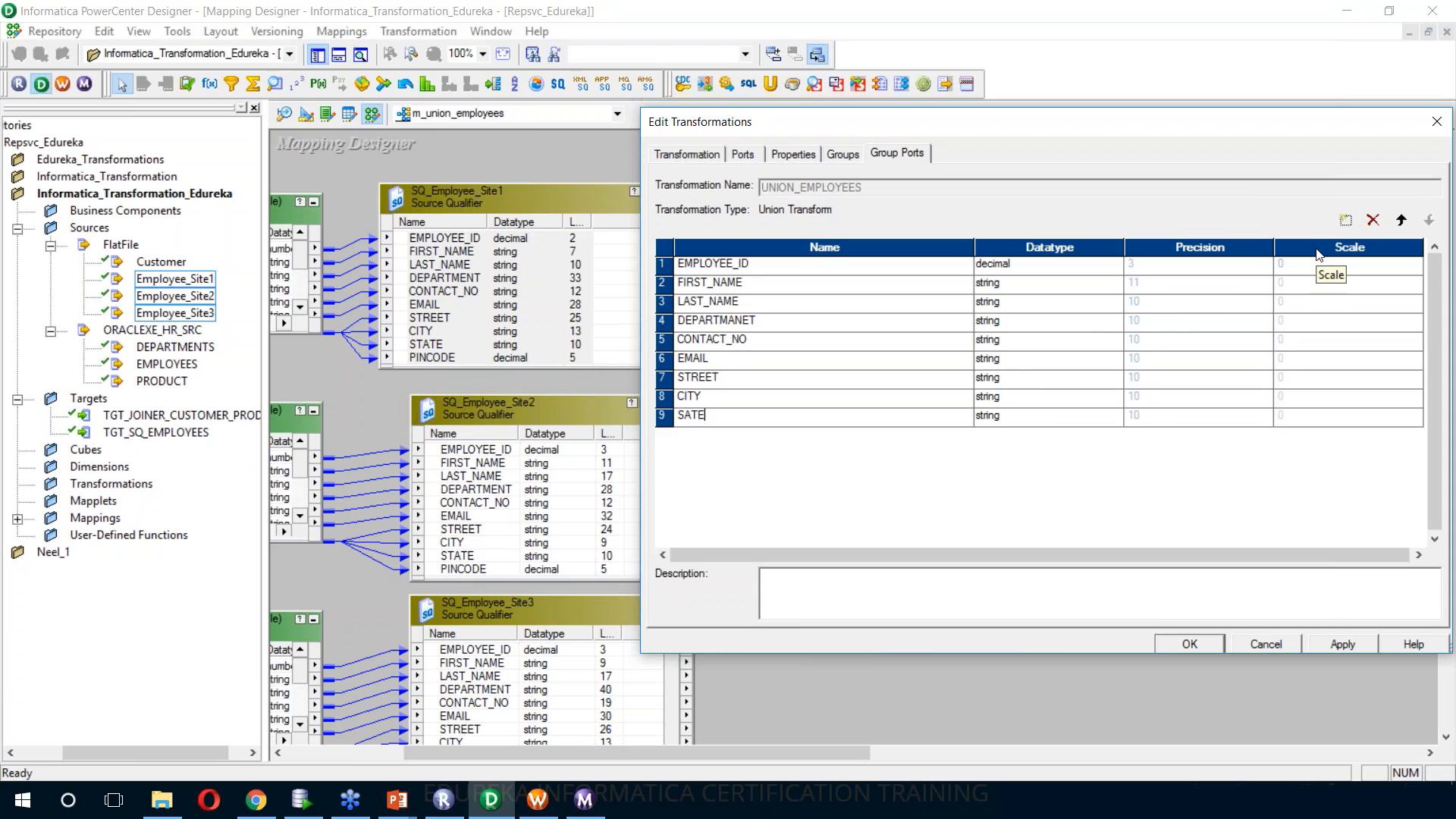
{"action": "type", "text": "STATE"}
{"action": "left_click", "coordinate": [1346, 220]}
{"action": "type", "text": "PINCODE"}
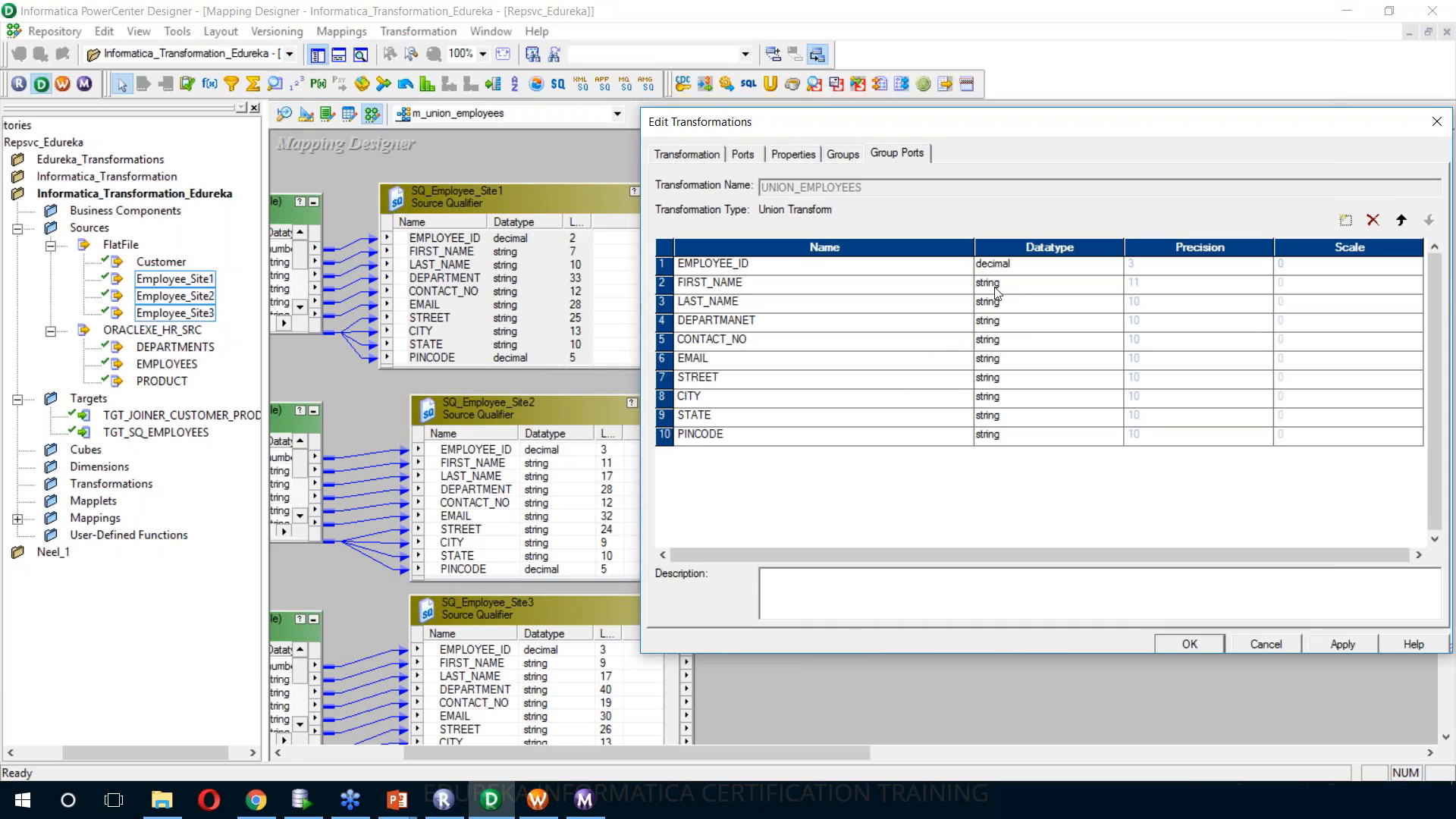
Change PINCODE's datatype to decimal and set precisions of 17 for LAST_NAME, 40 for DEPARTMANET, 19 for CONTACT_NO and 32 for EMAIL
{"action": "left_click", "coordinate": [1025, 440]}
{"action": "left_click", "coordinate": [1003, 493]}
{"action": "left_click", "coordinate": [1138, 303]}
{"action": "type", "text": "17"}
{"action": "left_click", "coordinate": [1138, 320]}
{"action": "type", "text": "40"}
{"action": "left_click", "coordinate": [1138, 339]}
{"action": "type", "text": "19"}
{"action": "left_click", "coordinate": [1138, 359]}
{"action": "type", "text": "32"}
Set precisions of 26 for STREET, 13 for CITY, 15 for STATE and 7 for PINCODE, and save the group ports
{"action": "left_click", "coordinate": [1137, 377]}
{"action": "type", "text": "26"}
{"action": "left_click", "coordinate": [1138, 396]}
{"action": "type", "text": "13"}
{"action": "left_click", "coordinate": [1138, 415]}
{"action": "type", "text": "15"}
{"action": "left_click", "coordinate": [1159, 438]}
{"action": "type", "text": "7"}
{"action": "left_click", "coordinate": [1341, 646]}
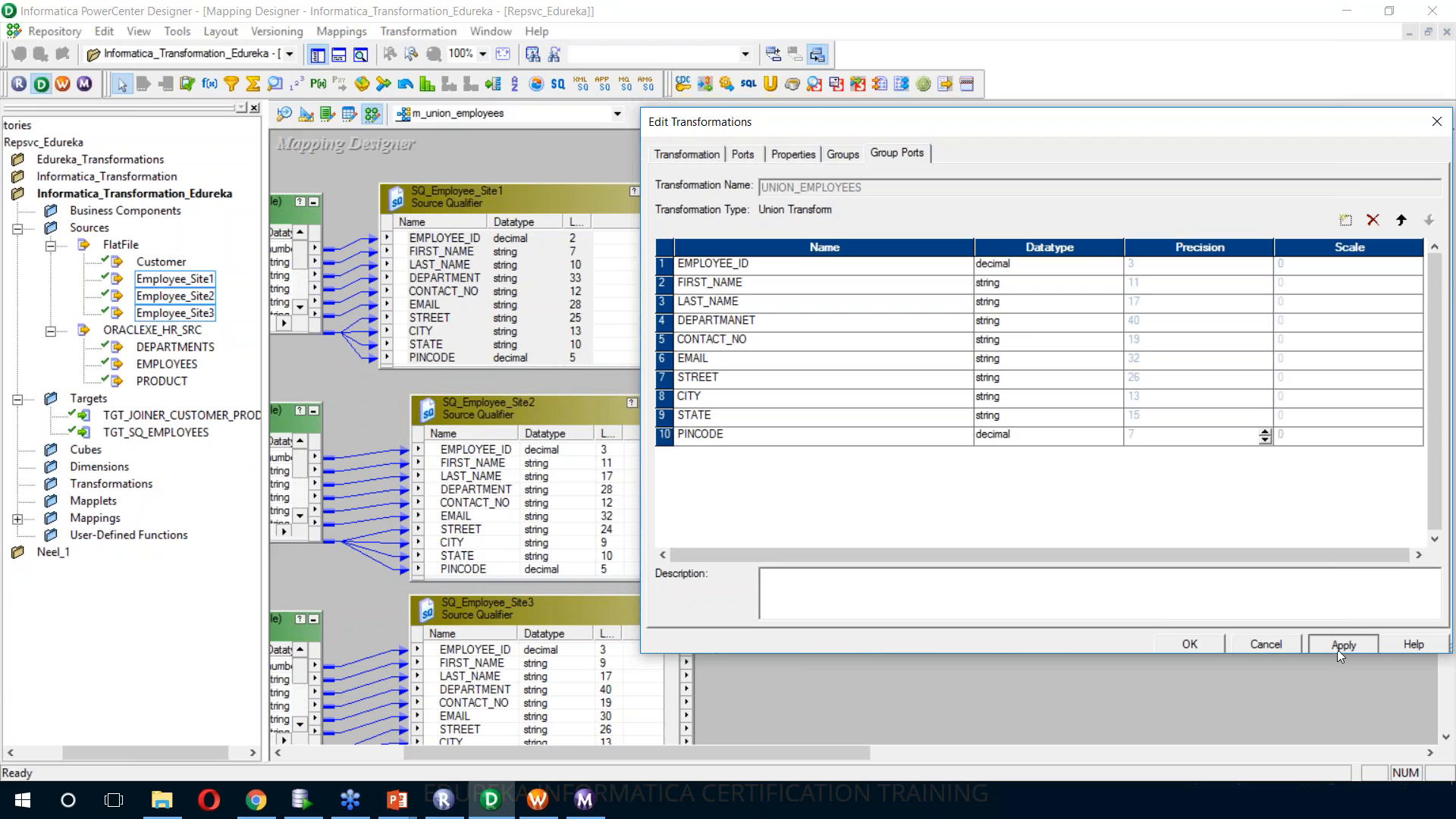
{"action": "left_click", "coordinate": [1190, 644]}
Stretch the UNION_EMPLOYEES box to show the ports of its groups and move it slightly higher in the mapping
{"action": "key", "text": "Caps_Lock"}
{"action": "left_click_drag", "start_coordinate": [974, 572], "coordinate": [1006, 731]}
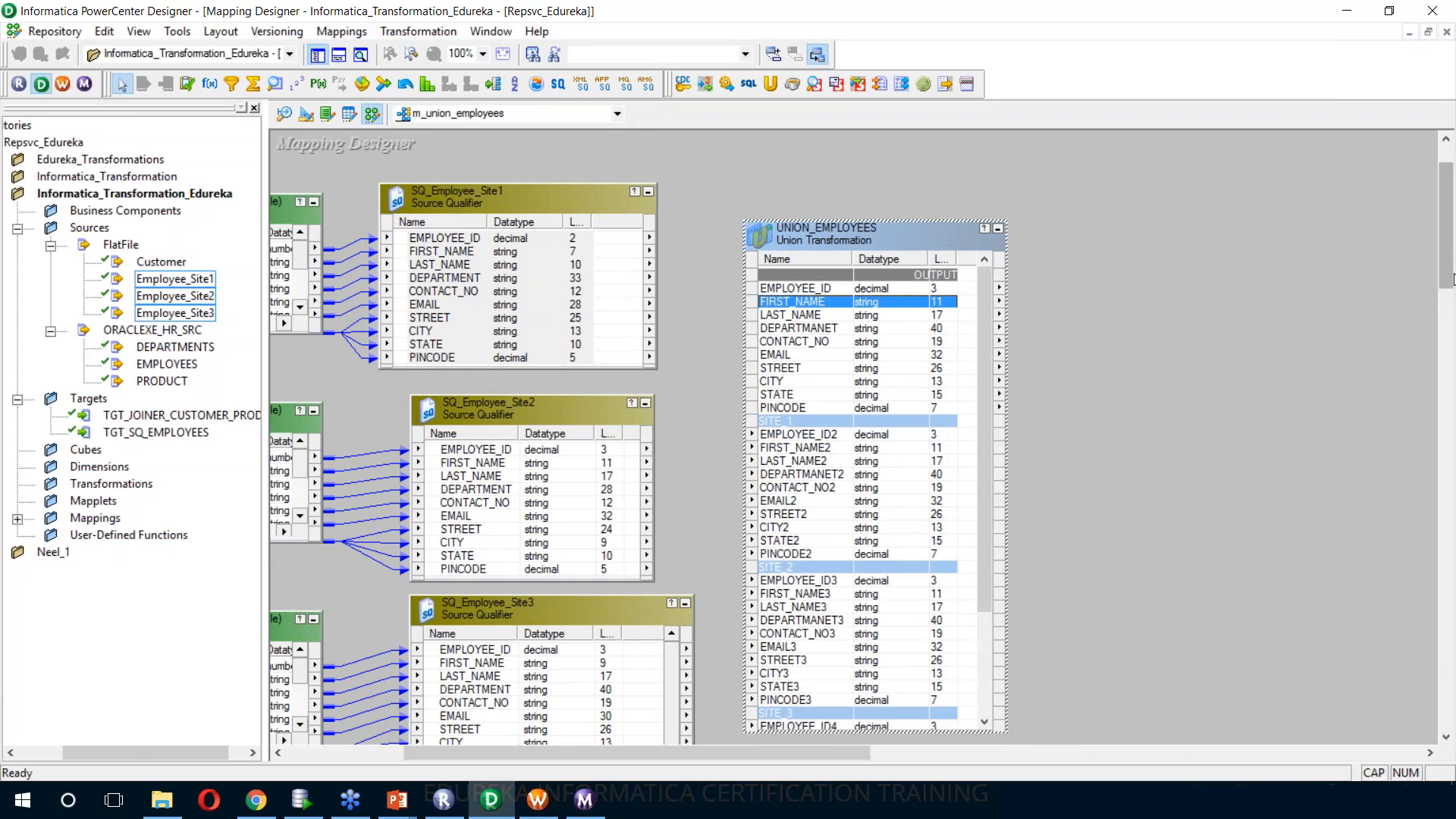
{"action": "scroll", "coordinate": [1447, 318], "scroll_direction": "down", "scroll_amount": 3}
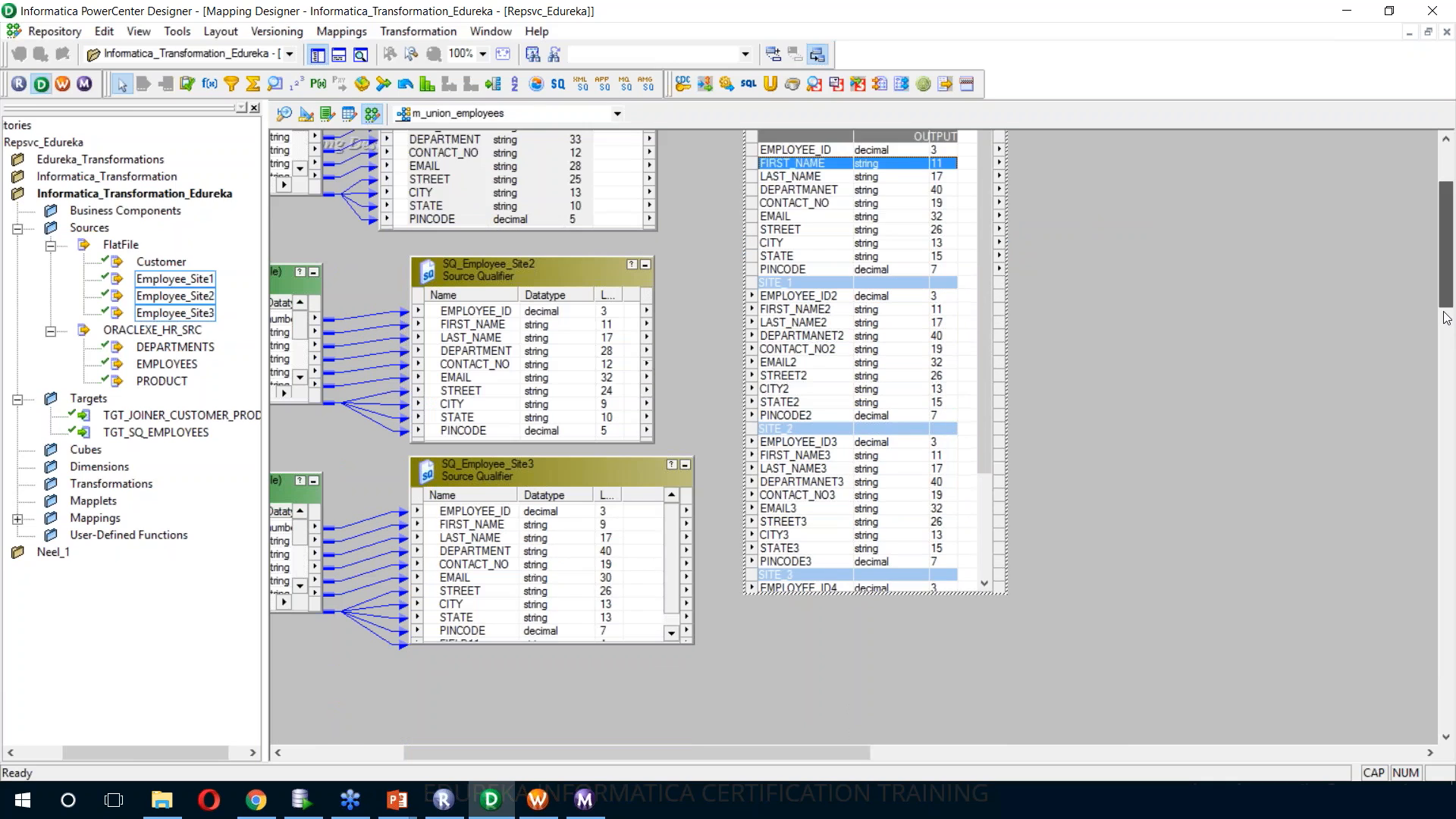
{"action": "scroll", "coordinate": [1014, 511], "scroll_direction": "up", "scroll_amount": 5}
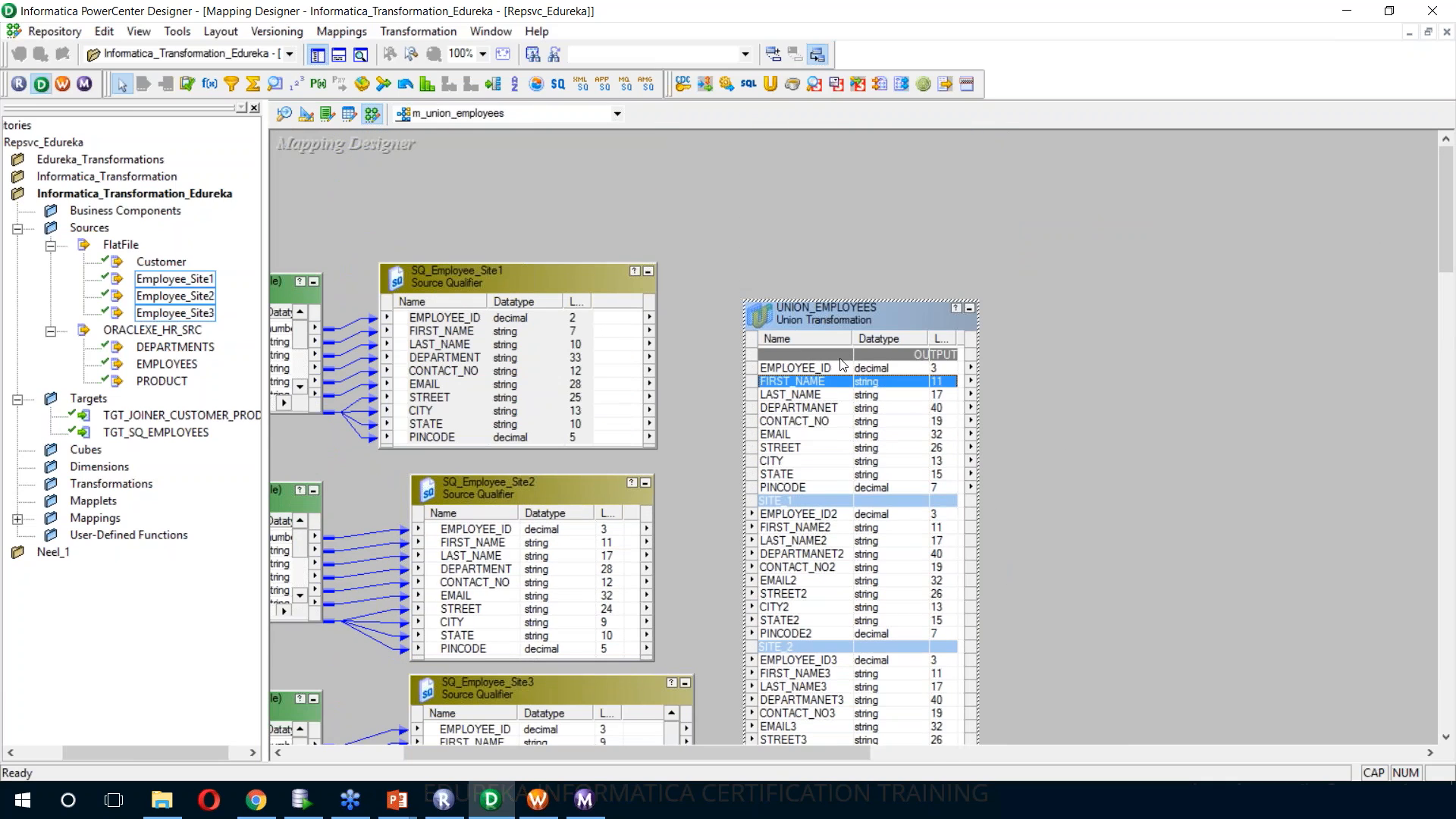
{"action": "left_click_drag", "start_coordinate": [756, 323], "coordinate": [752, 267]}
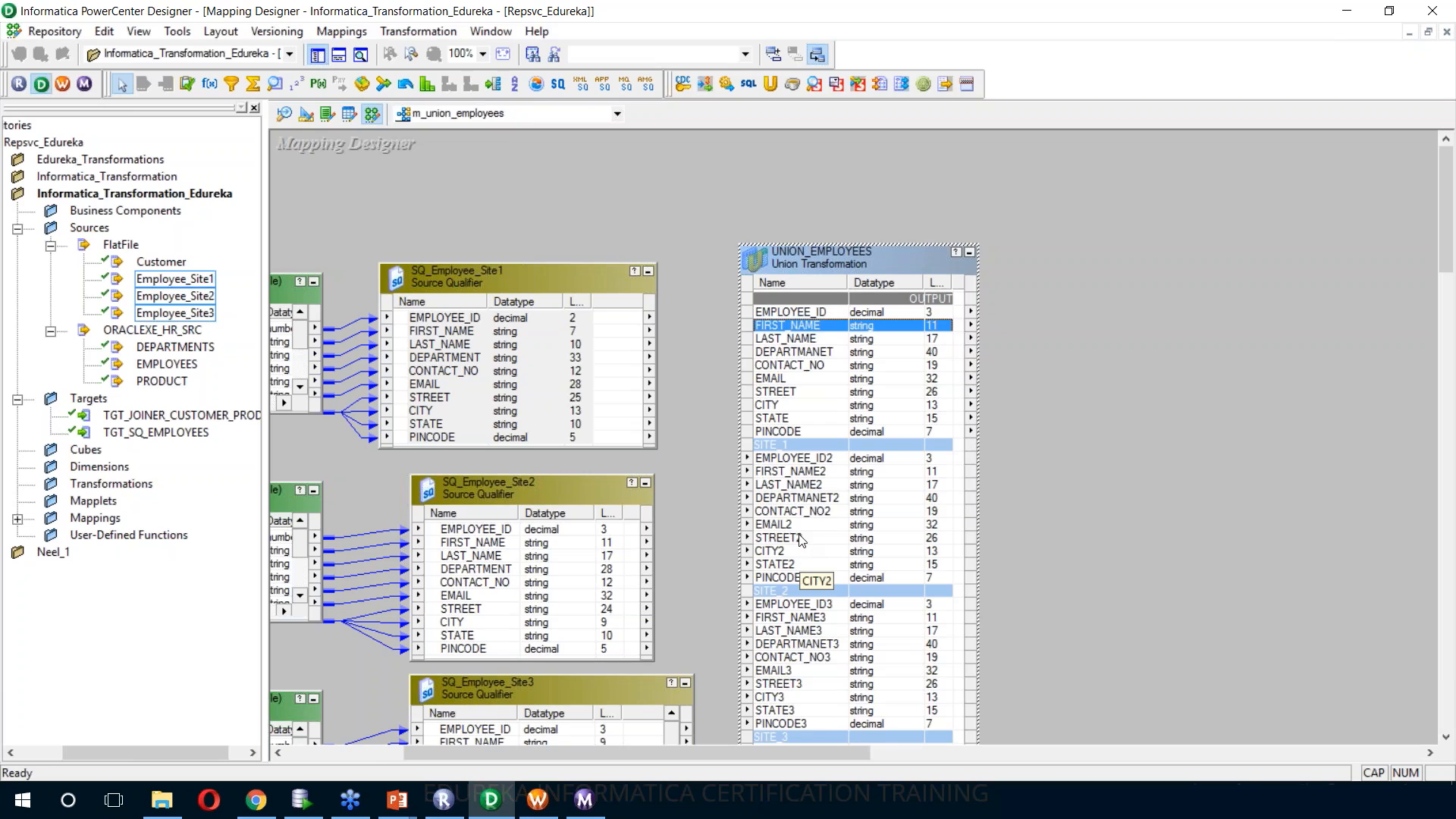
Link all ports of SQ_Employee_Site1 to the SITE_1 input group of UNION_EMPLOYEES, starting at EMPLOYEE_ID2
{"action": "right_click", "coordinate": [471, 317]}
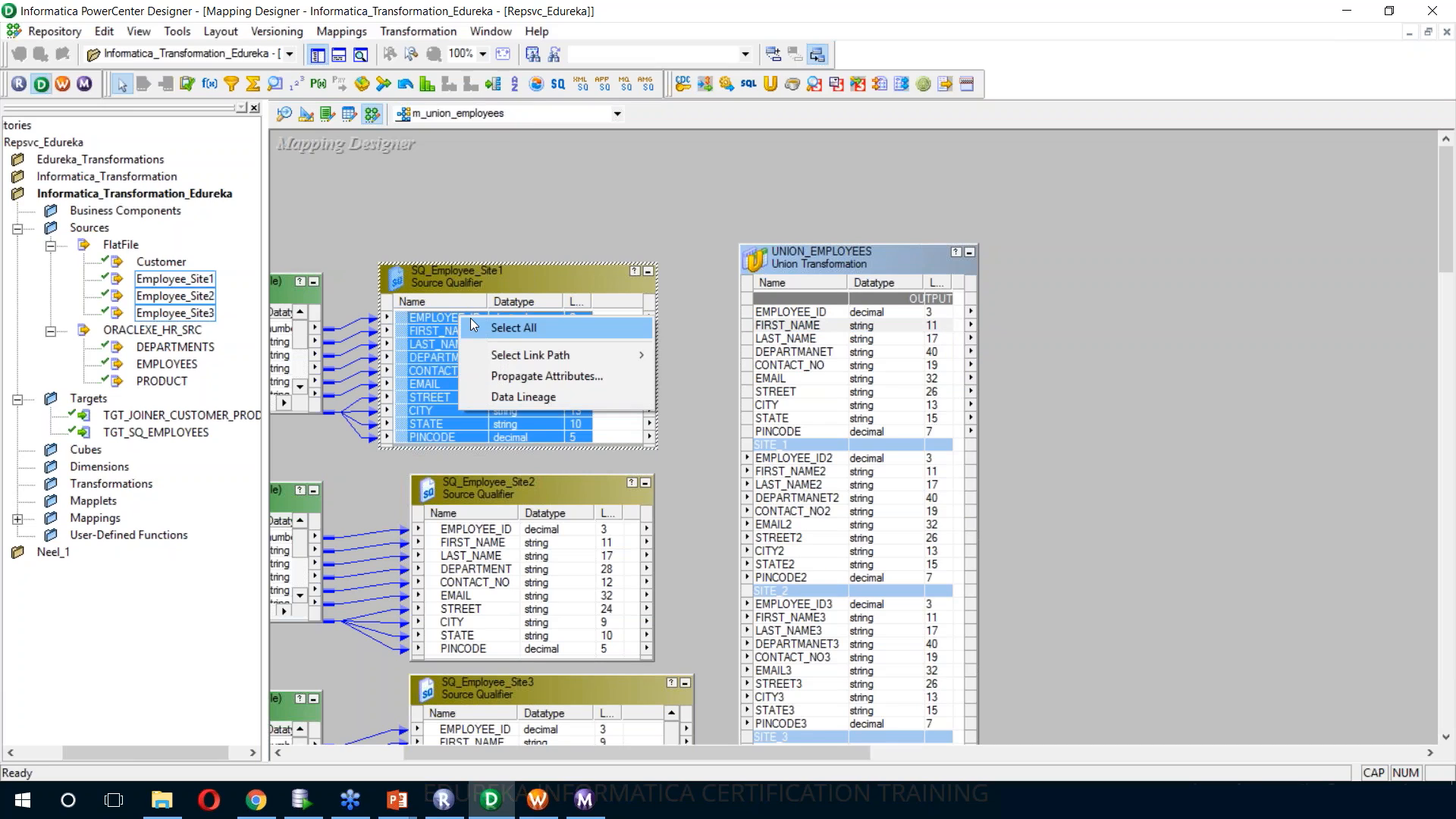
{"action": "left_click", "coordinate": [480, 327]}
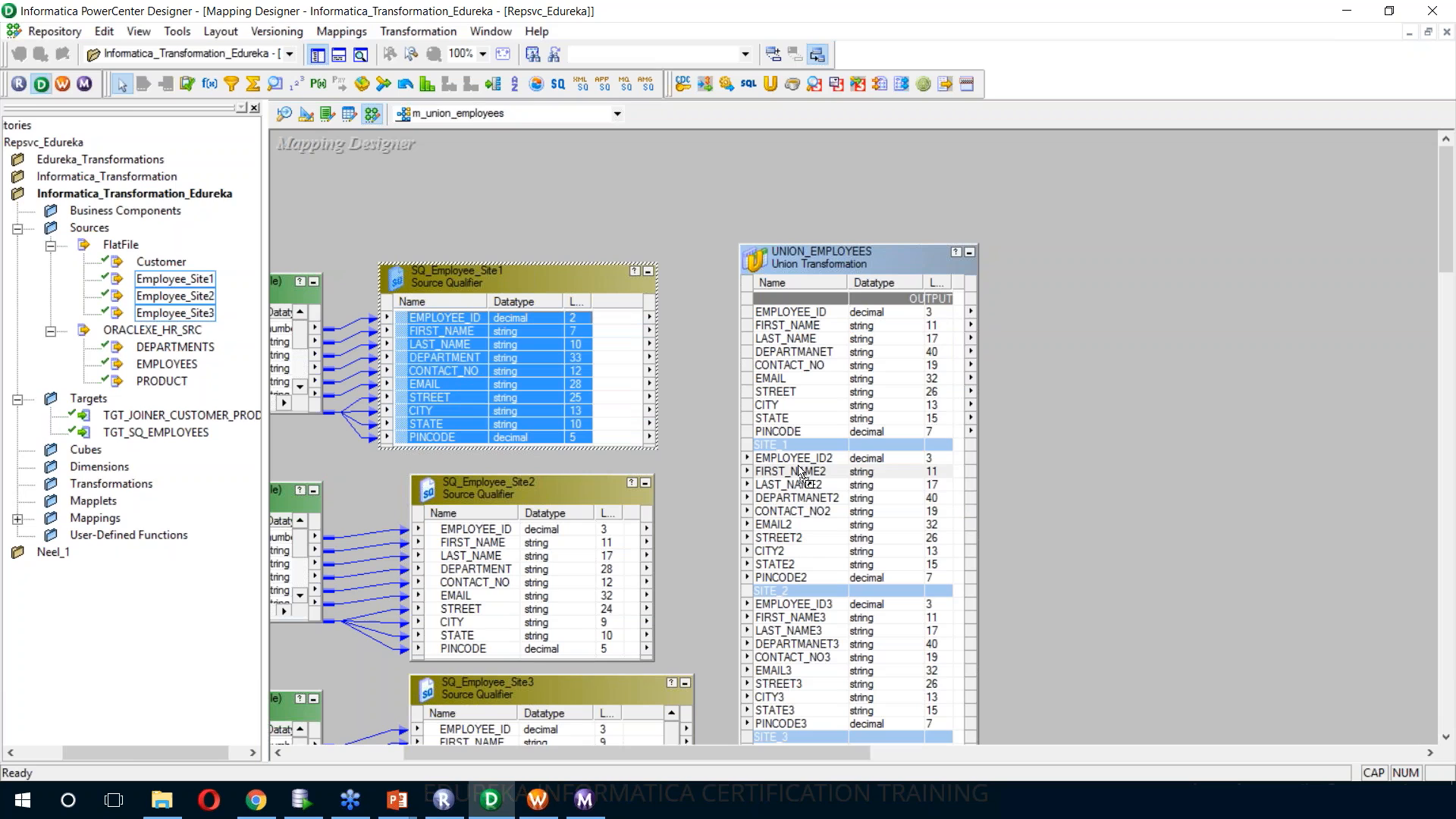
{"action": "left_click_drag", "start_coordinate": [793, 453], "coordinate": [793, 456]}
Link all ports of SQ_Employee_Site2 to the SITE_2 input group of UNION_EMPLOYEES, starting at EMPLOYEE_ID3
{"action": "right_click", "coordinate": [478, 529]}
{"action": "left_click", "coordinate": [489, 540]}
{"action": "left_click_drag", "start_coordinate": [474, 529], "coordinate": [793, 604]}
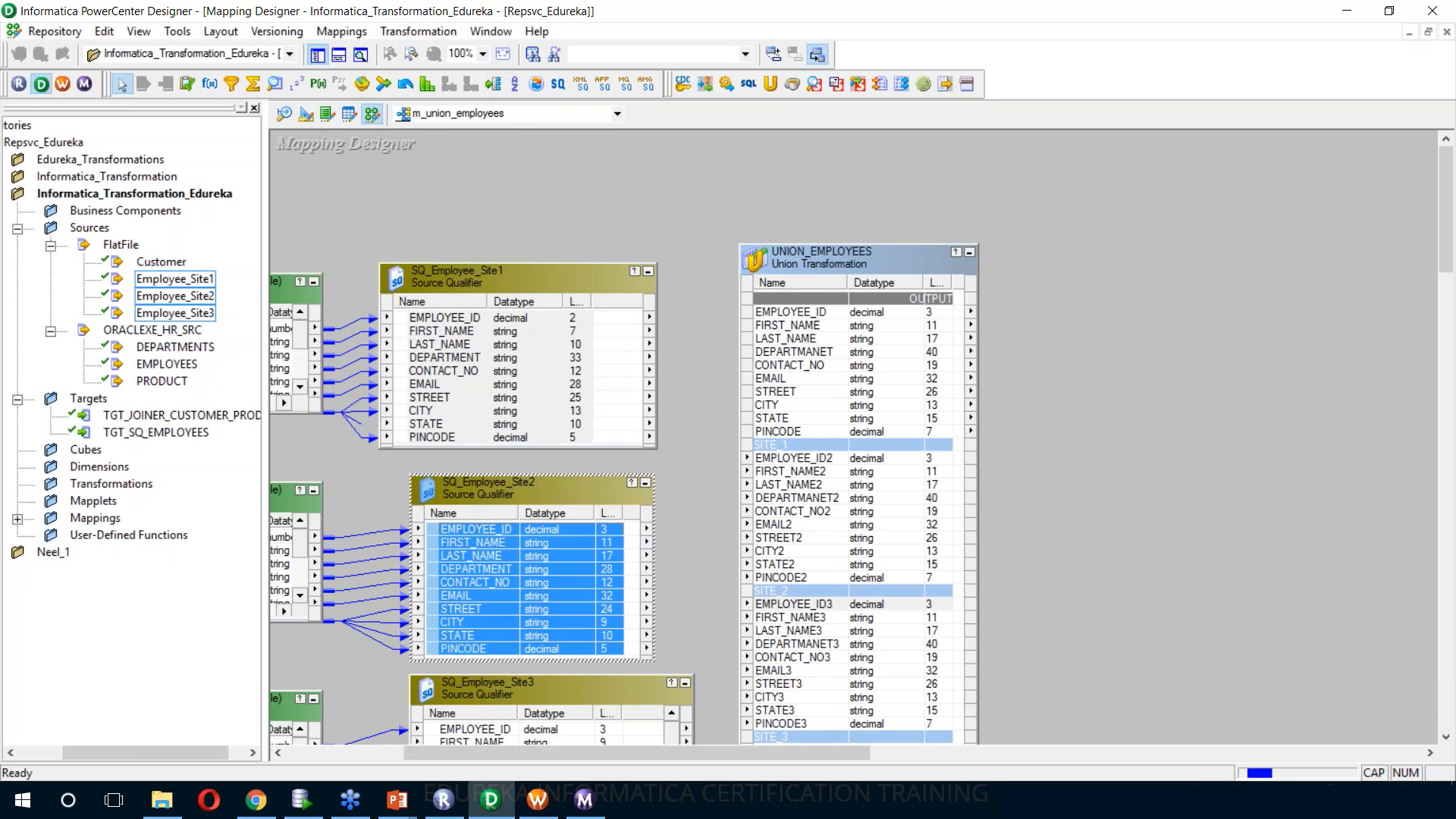
Link the ports of SQ_Employee_Site3 to the SITE_3 input group of UNION_EMPLOYEES, starting at EMPLOYEE_ID4
{"action": "scroll", "coordinate": [793, 600], "scroll_direction": "down", "scroll_amount": 3}
{"action": "right_click", "coordinate": [487, 465]}
{"action": "left_click", "coordinate": [496, 481]}
{"action": "left_click_drag", "start_coordinate": [481, 469], "coordinate": [798, 500]}
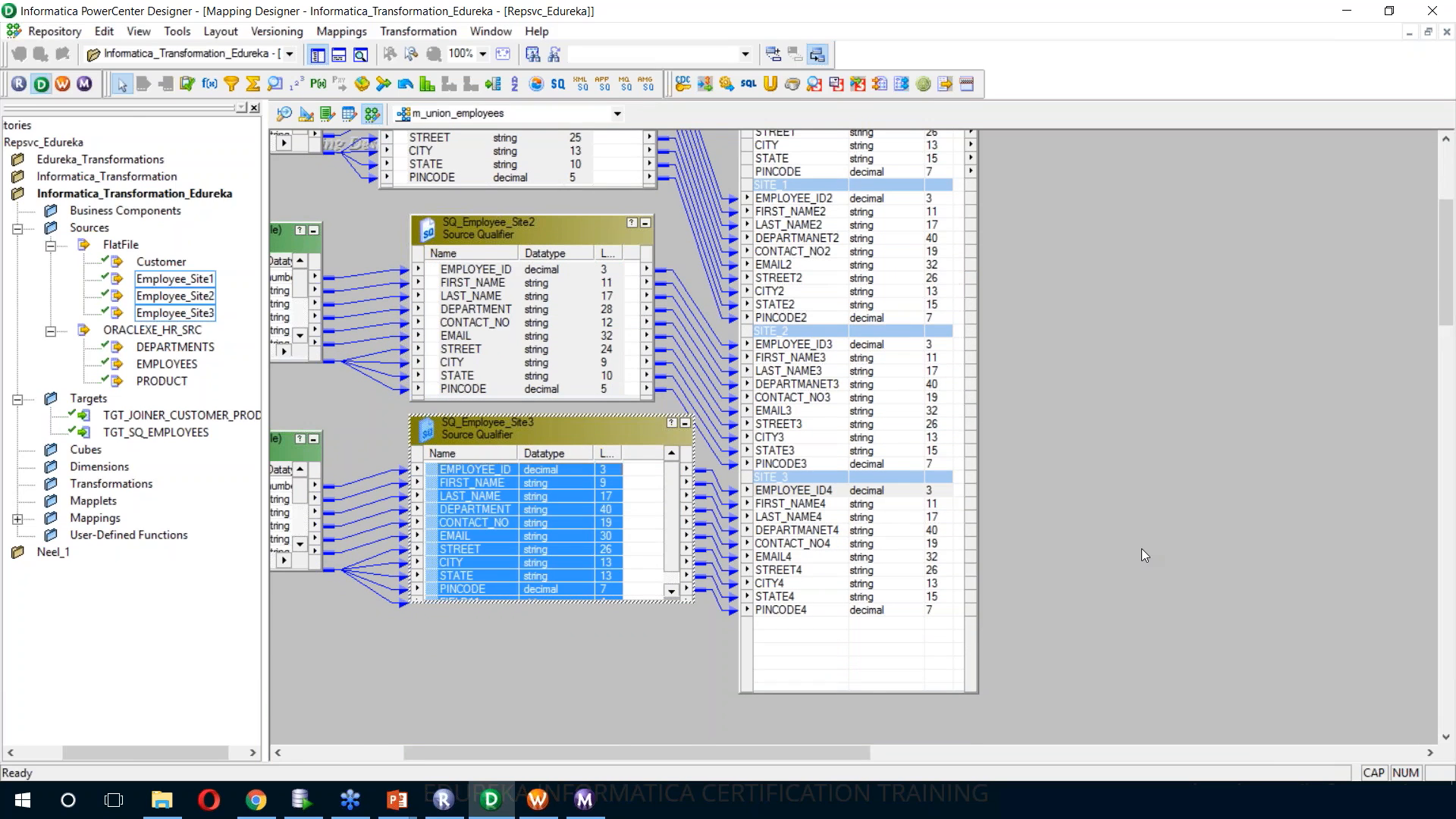
Create a target definition from the output of UNION_EMPLOYEES and add it to the mapping
{"action": "scroll", "coordinate": [1140, 549], "scroll_direction": "up", "scroll_amount": 5}
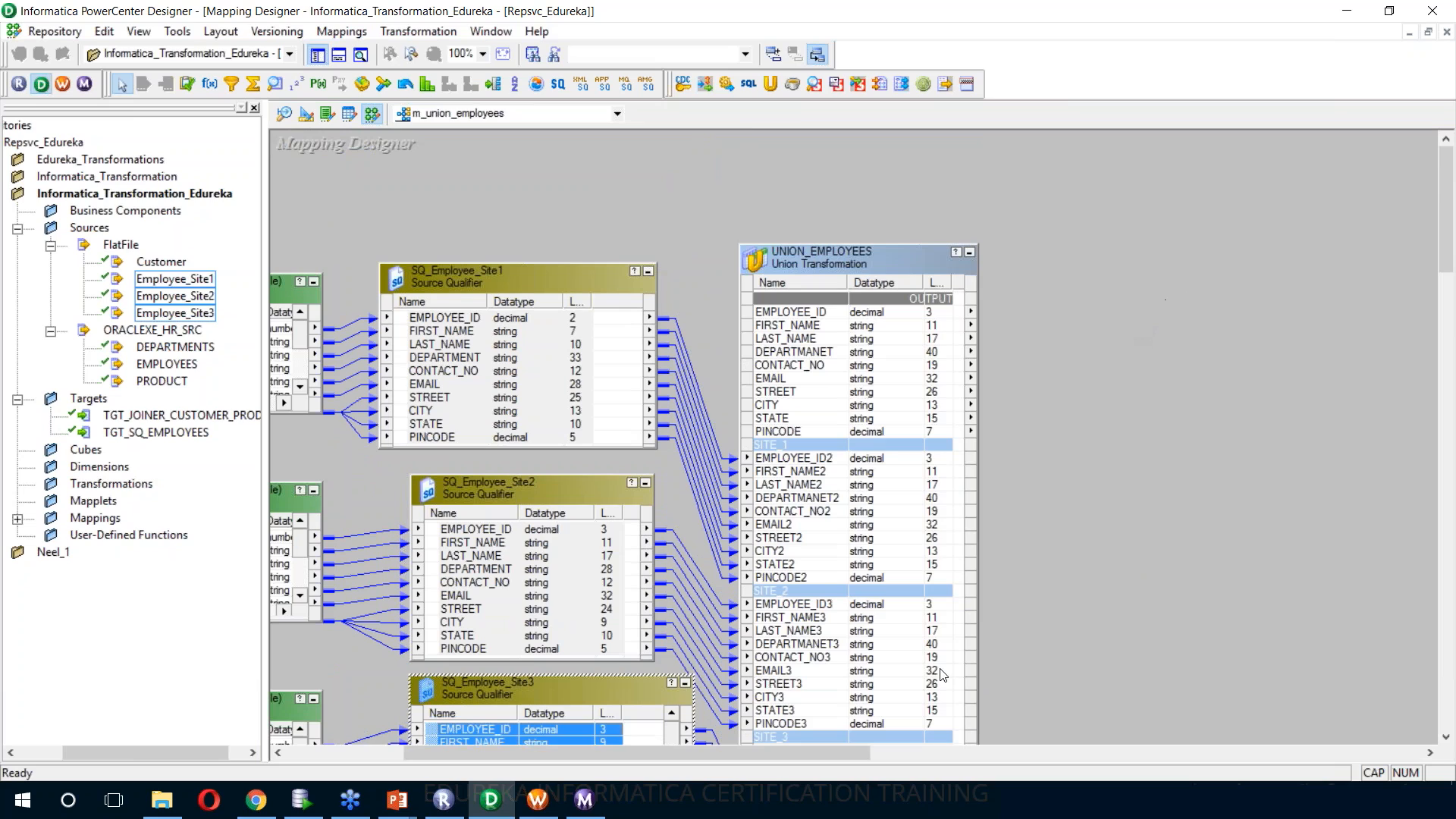
{"action": "left_click_drag", "start_coordinate": [846, 754], "coordinate": [872, 757]}
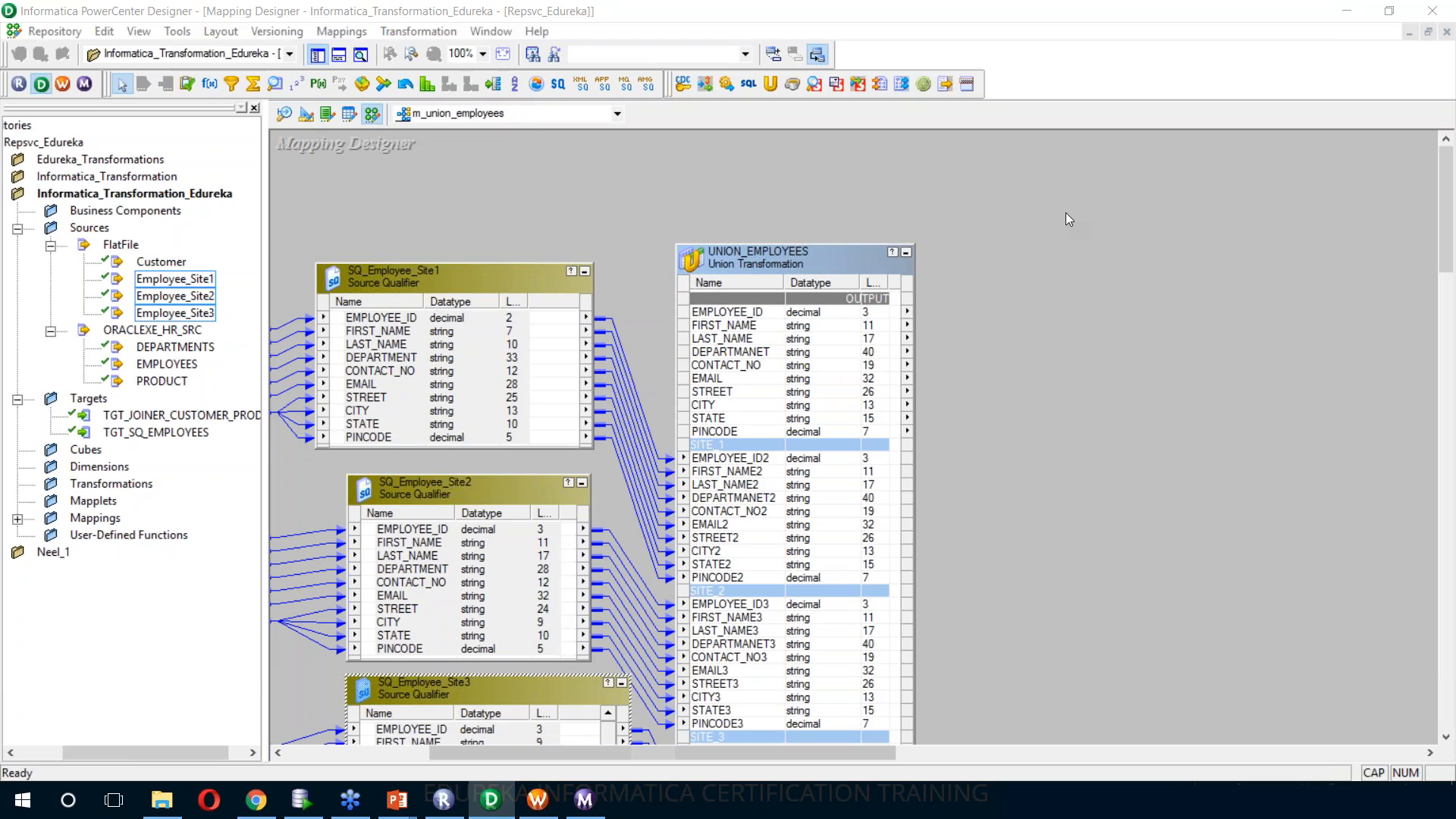
{"action": "scroll", "coordinate": [1062, 214], "scroll_direction": "down", "scroll_amount": 3}
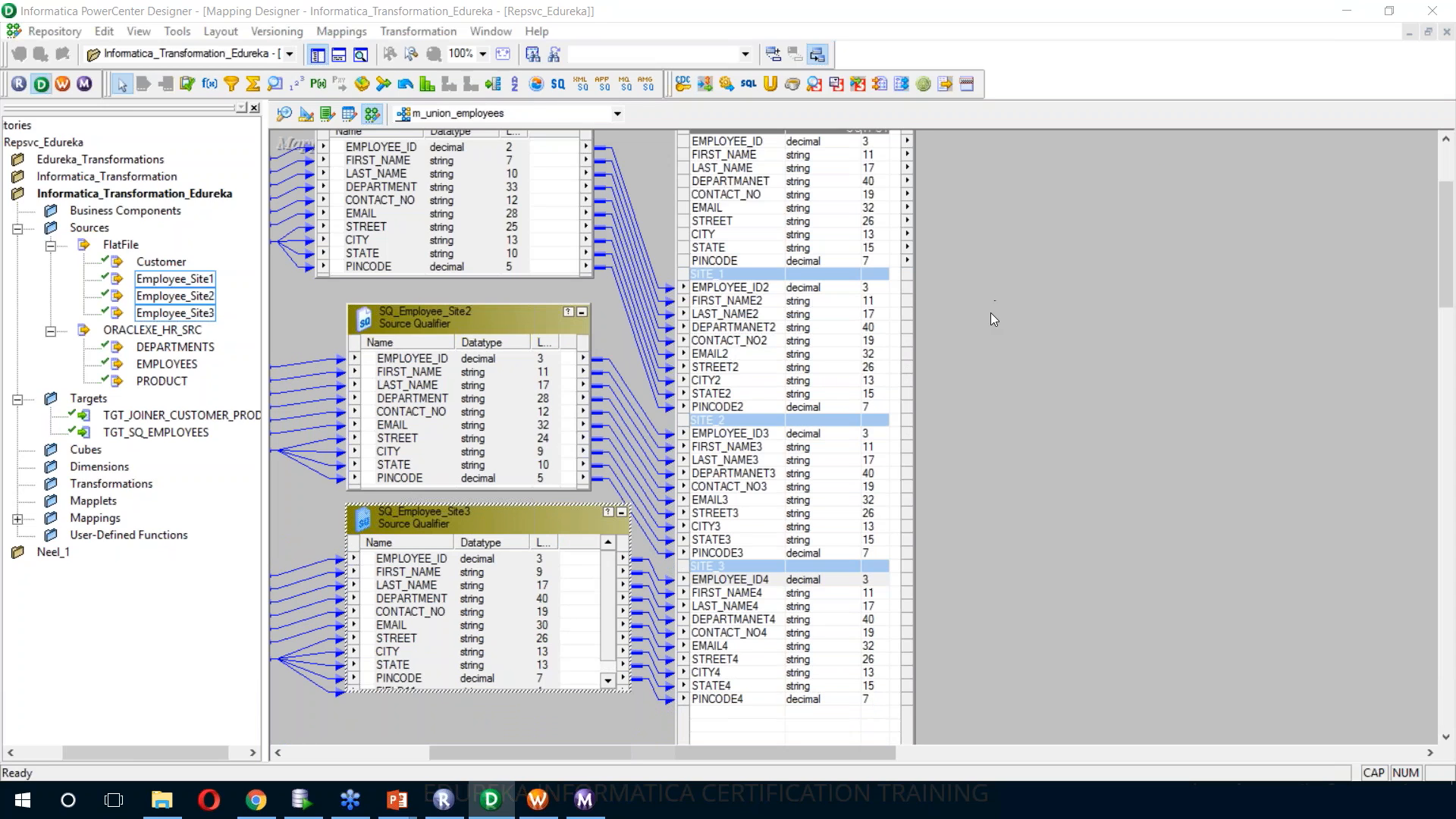
{"action": "scroll", "coordinate": [936, 281], "scroll_direction": "up", "scroll_amount": 3}
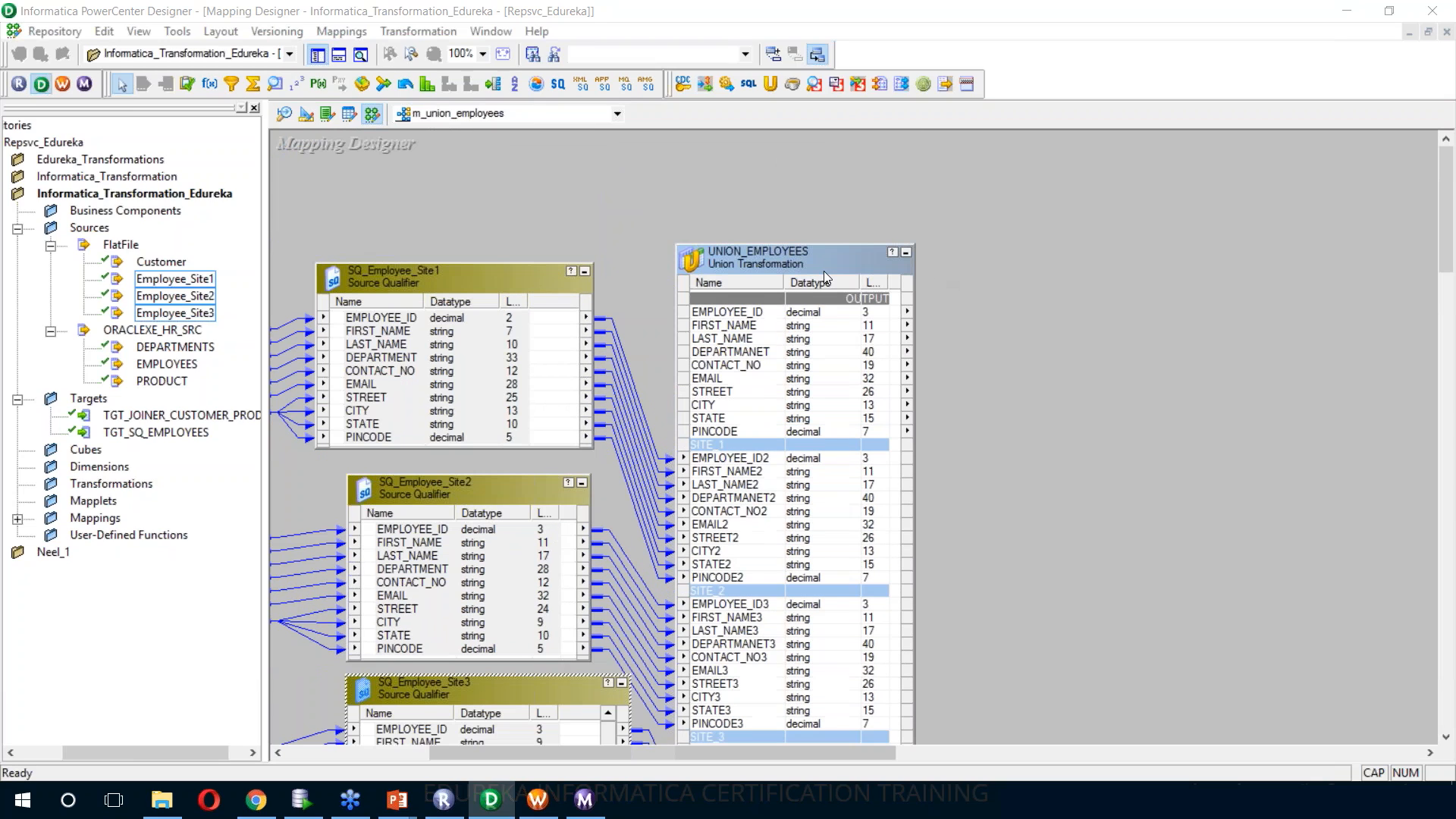
{"action": "right_click", "coordinate": [816, 263]}
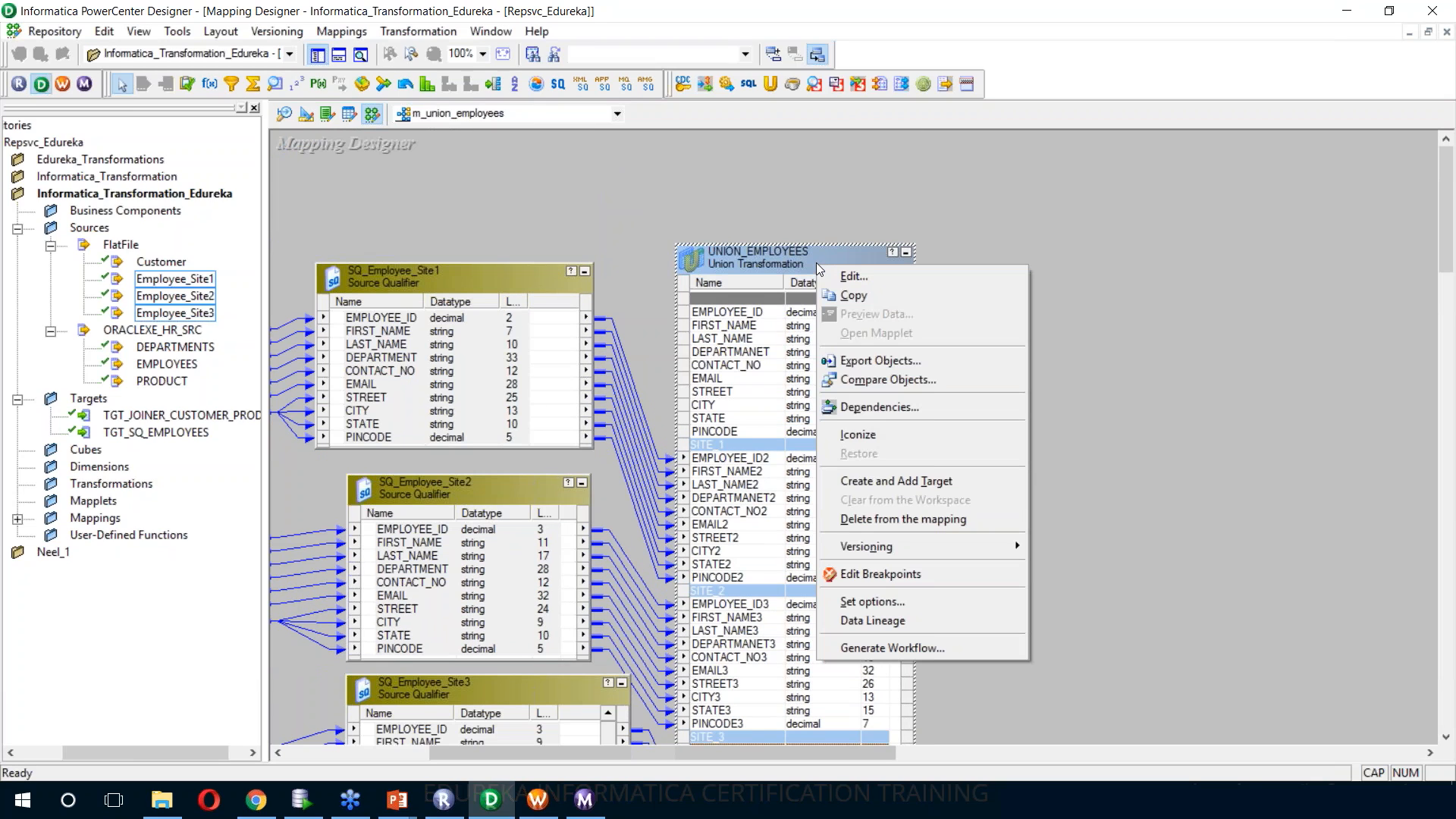
{"action": "left_click", "coordinate": [913, 481]}
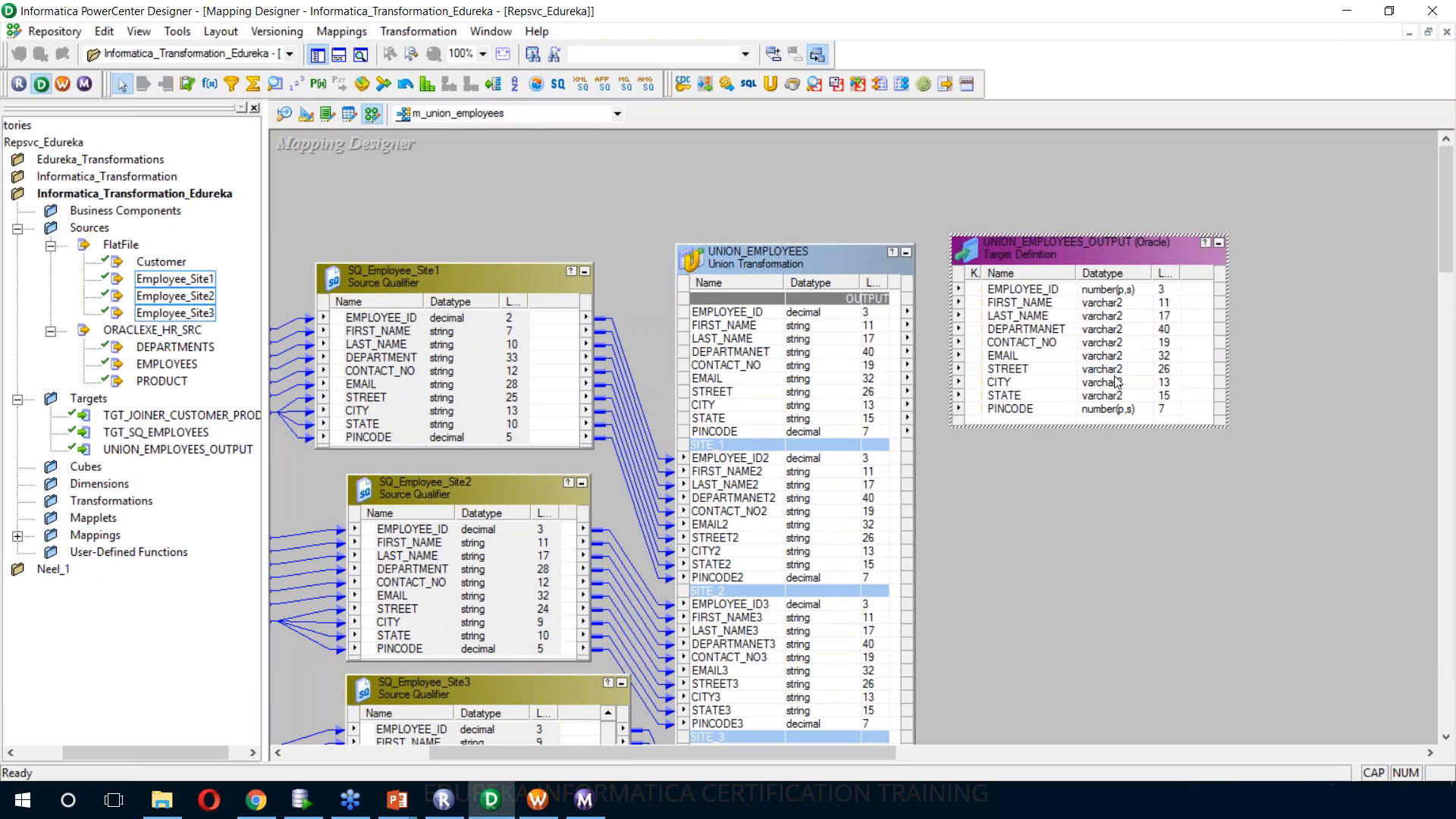
Clear the Target Designer workspace and place the UNION_EMPLOYEES_OUTPUT target in it
{"action": "left_click", "coordinate": [307, 115]}
{"action": "right_click", "coordinate": [417, 256]}
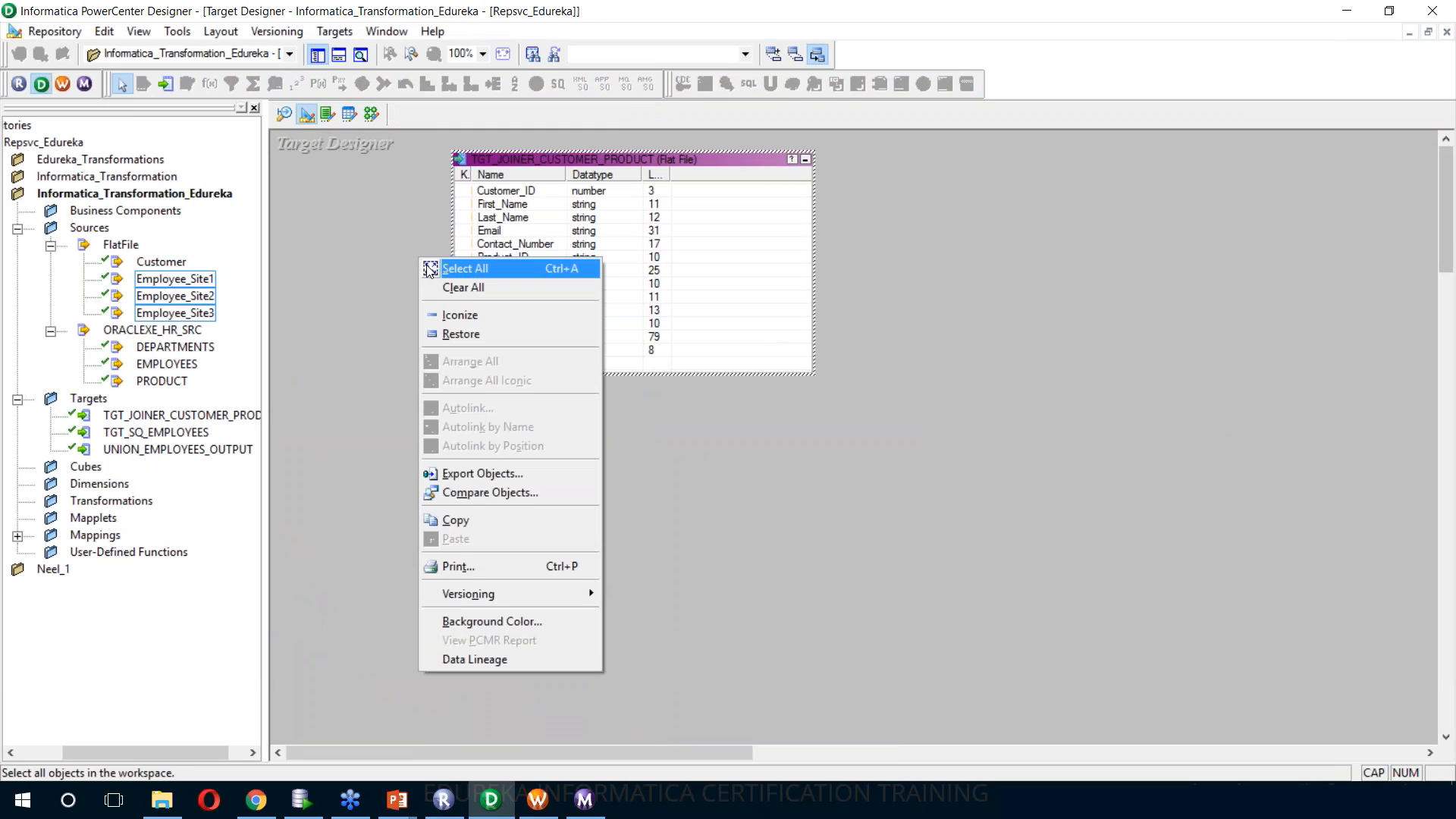
{"action": "left_click", "coordinate": [492, 289]}
{"action": "left_click", "coordinate": [178, 450]}
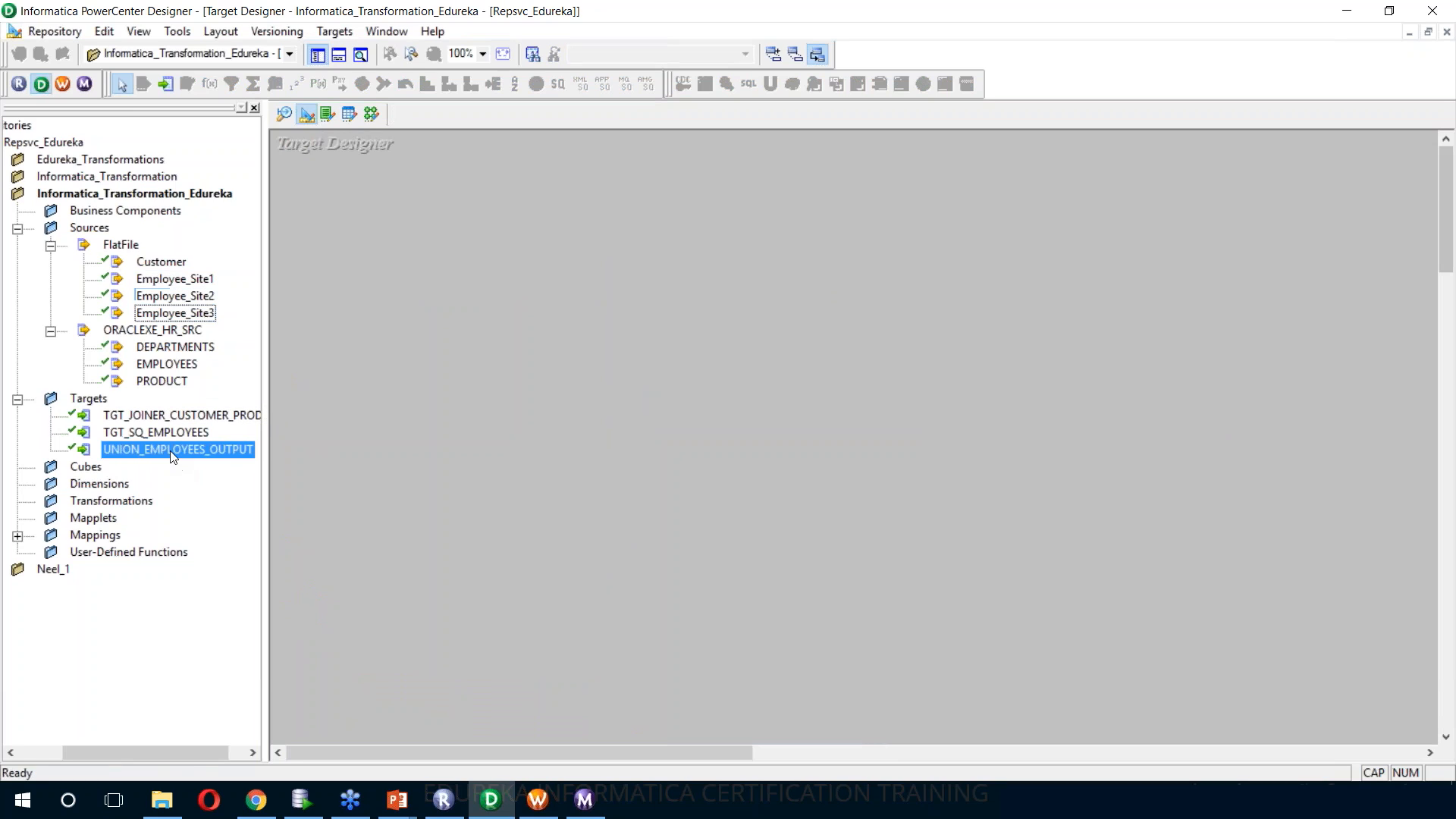
{"action": "left_click_drag", "start_coordinate": [176, 448], "coordinate": [455, 242]}
Open Generate/Execute SQL for UNION_EMPLOYEES_OUTPUT and disconnect from the ORACLEXE_HR_TGT data source
{"action": "left_click", "coordinate": [335, 31]}
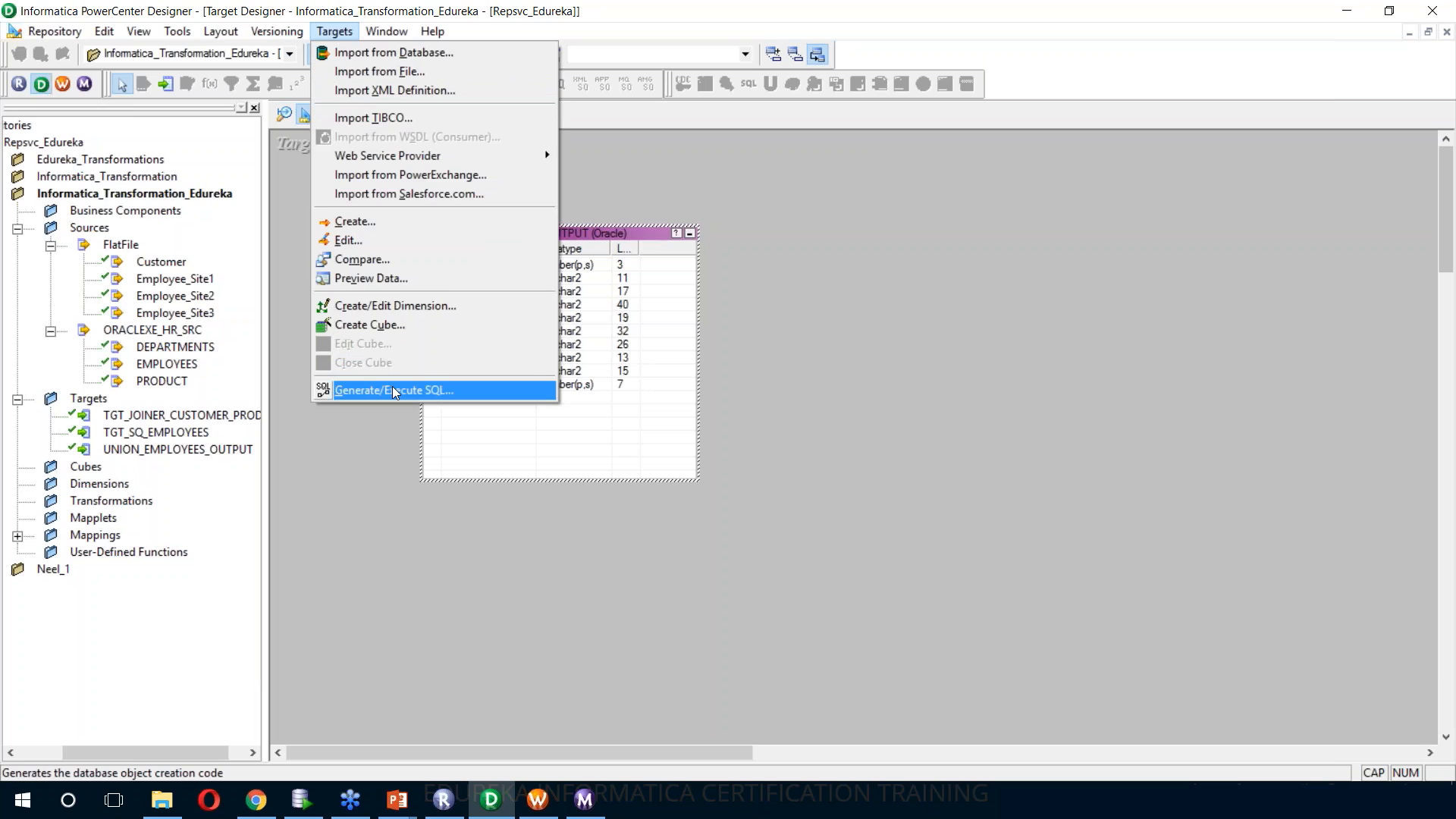
{"action": "left_click", "coordinate": [395, 391]}
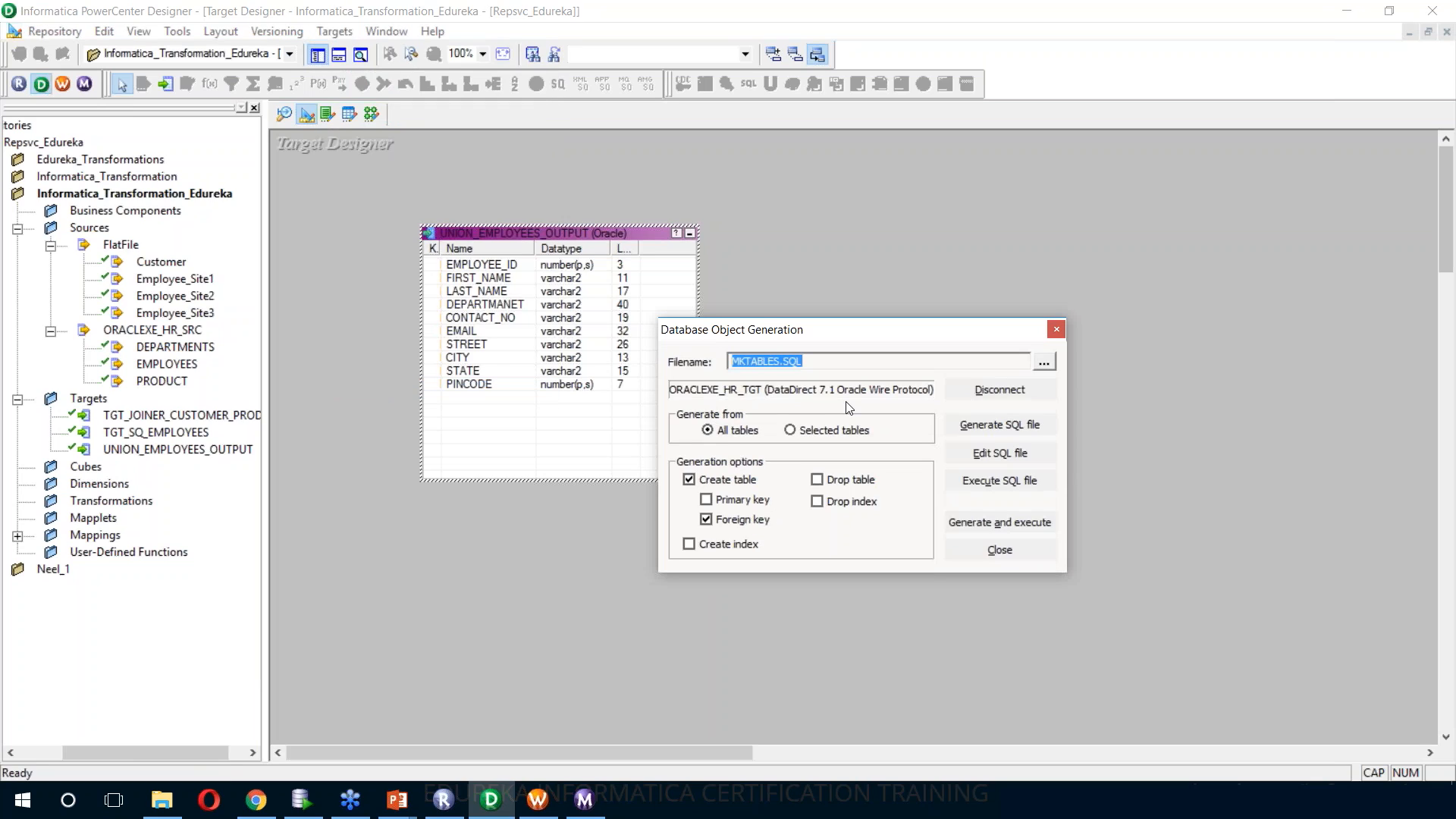
{"action": "left_click", "coordinate": [959, 393]}
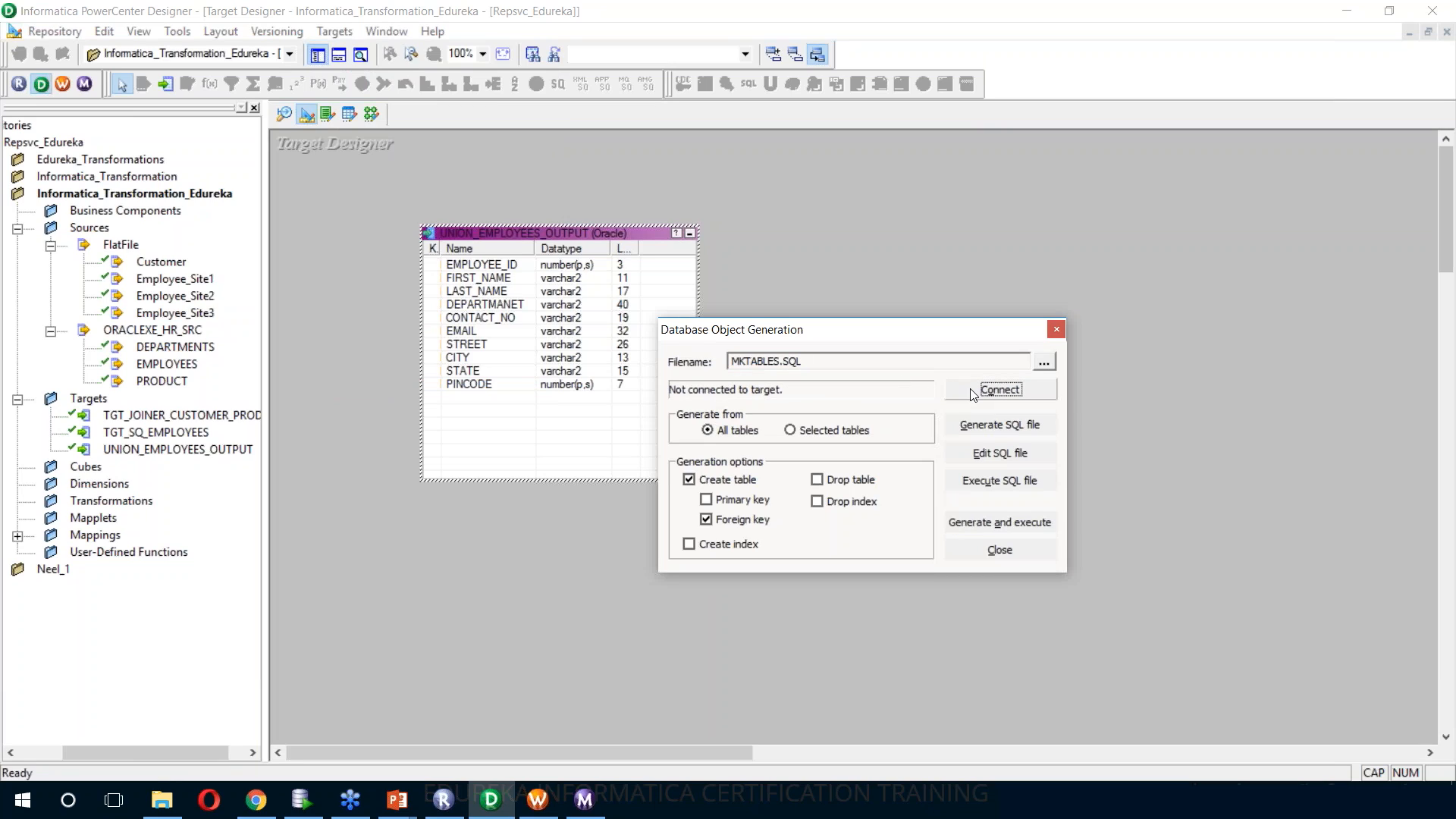
Generate and execute the create-table SQL for all tables, connecting to ORACLEXE_HR_TGT as HR_TGT with the account password
{"action": "left_click", "coordinate": [990, 522]}
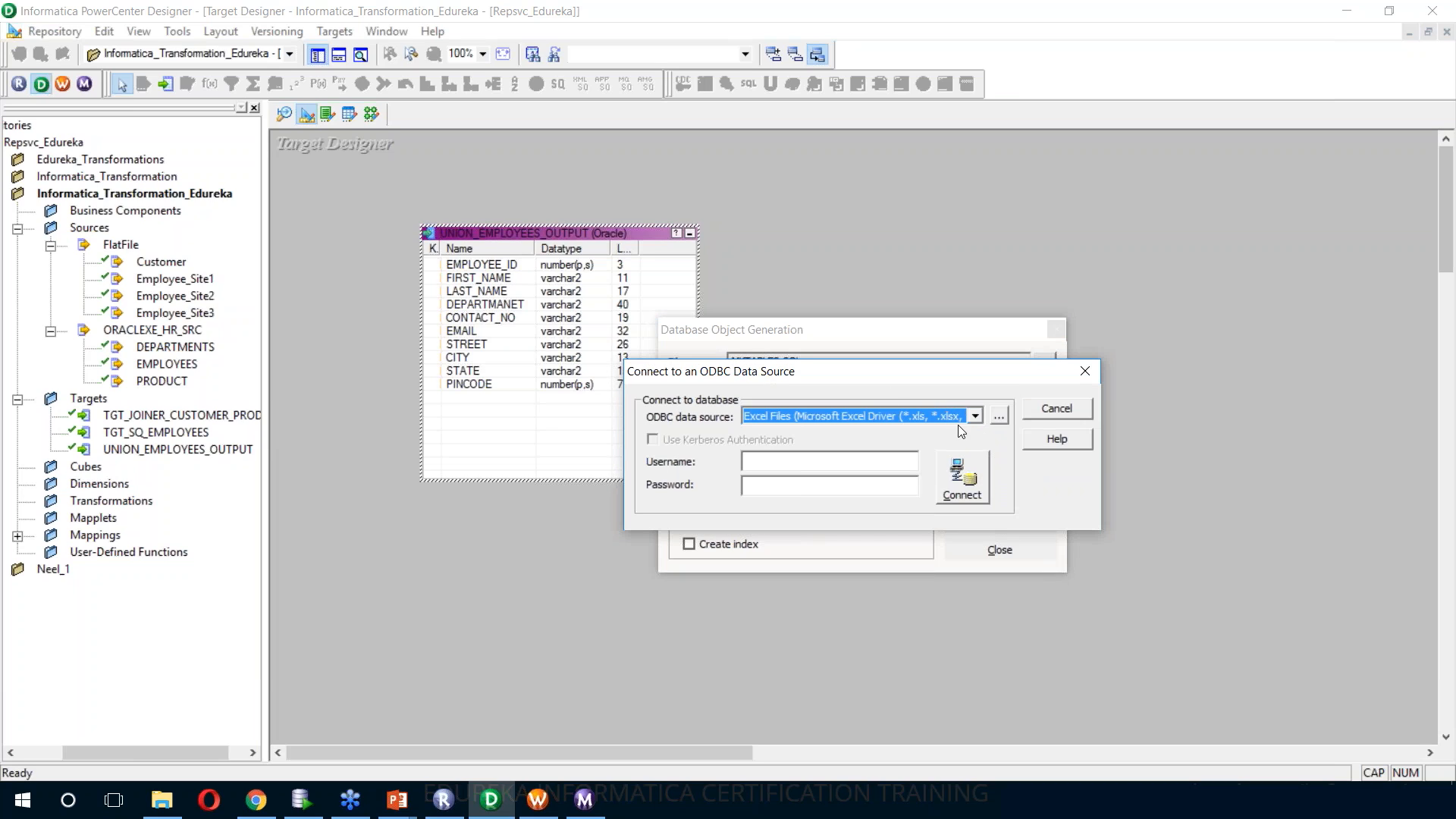
{"action": "left_click", "coordinate": [976, 416]}
{"action": "left_click", "coordinate": [857, 474]}
{"action": "type", "text": "HR_TGT"}
{"action": "key", "text": "Tab"}
{"action": "type", "text": "••••••"}
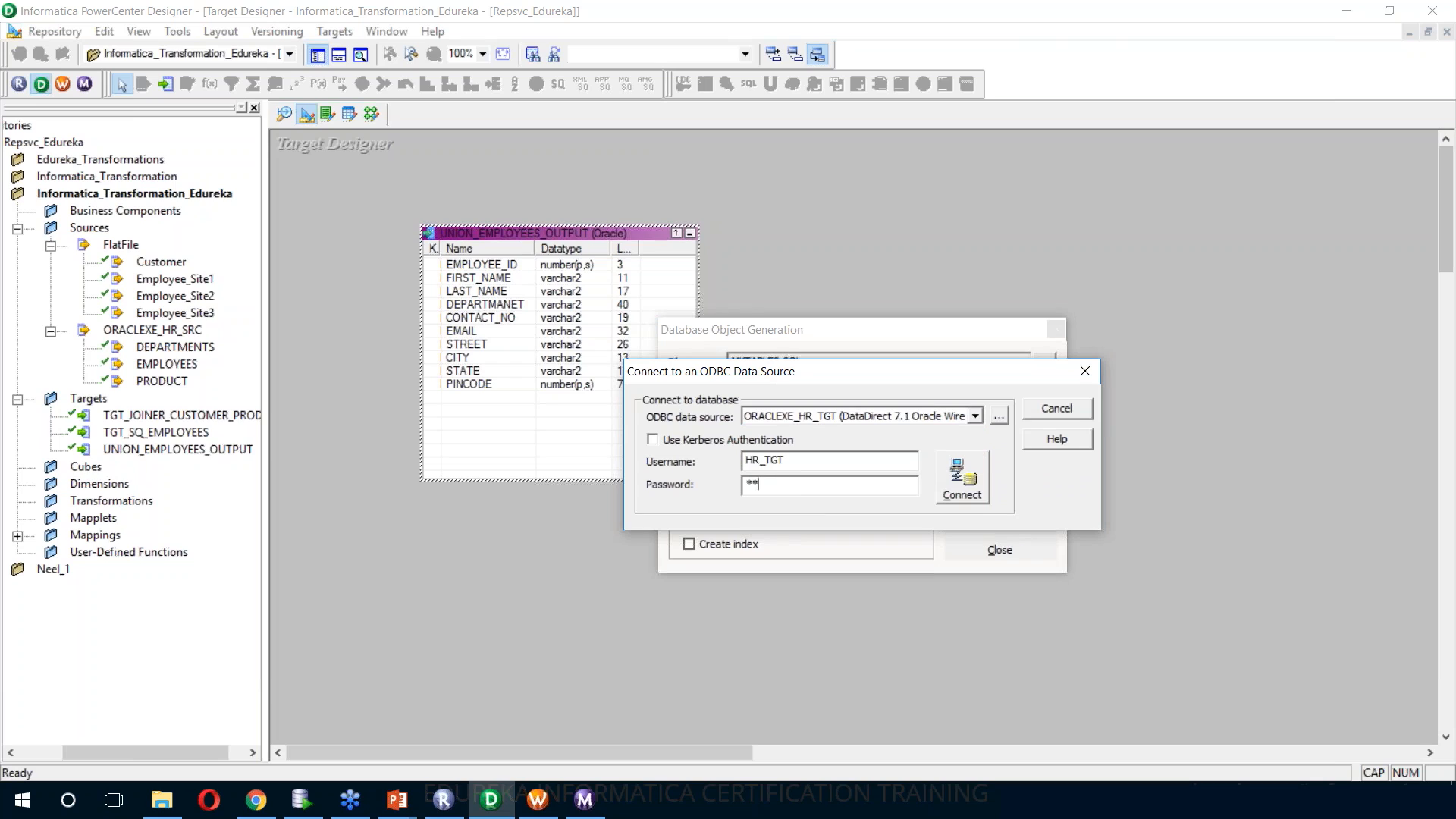
{"action": "key", "text": "Return"}
{"action": "scroll", "coordinate": [303, 701], "scroll_direction": "up", "scroll_amount": 5}
{"action": "scroll", "coordinate": [330, 701], "scroll_direction": "down", "scroll_amount": 5}
{"action": "key", "text": "Escape"}
Generate workflow wf_m_union_employees with a non-reusable session on Intsvc_Edureka from the m_union_employees mapping, and save
{"action": "left_click", "coordinate": [373, 115]}
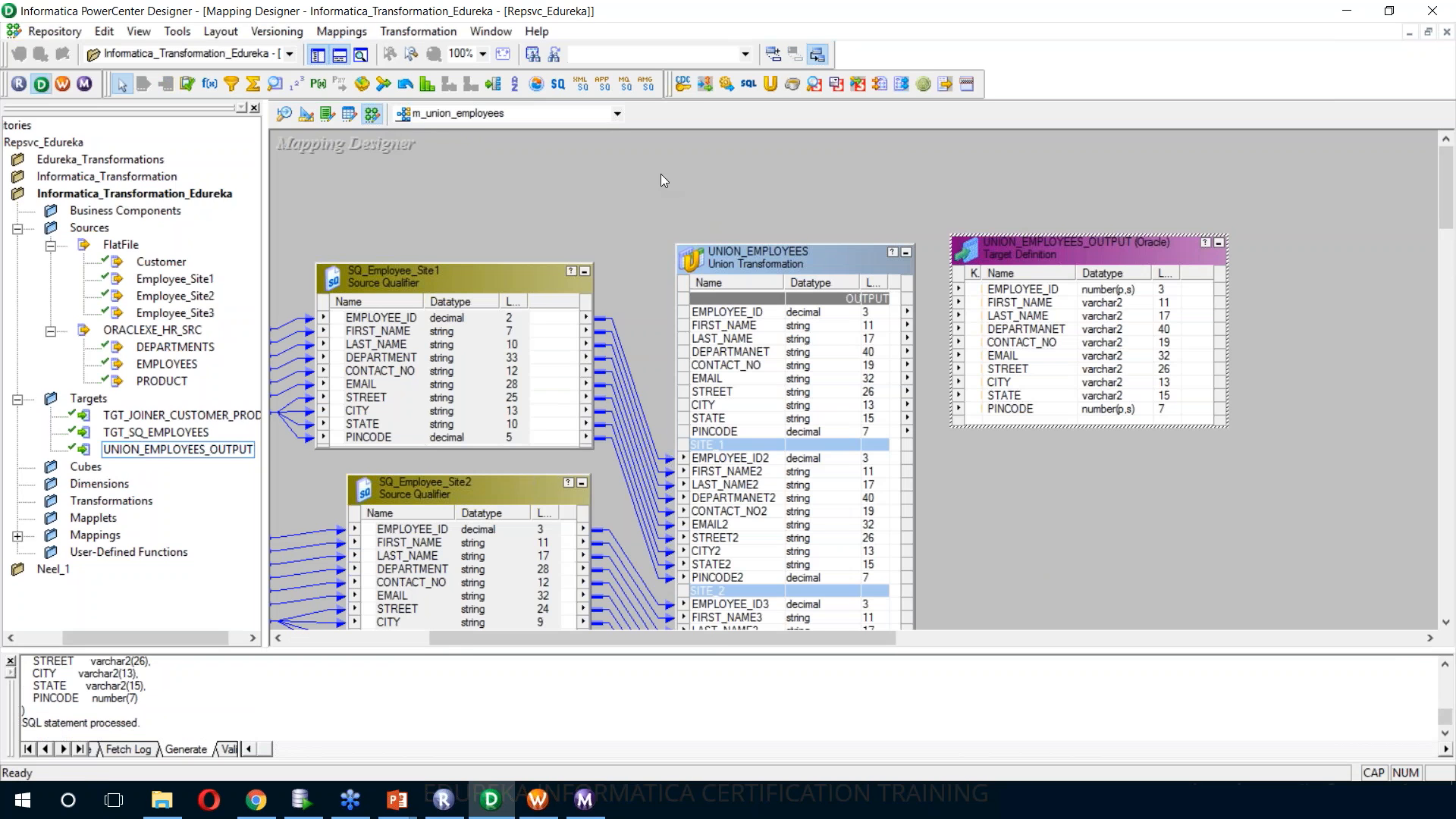
{"action": "right_click", "coordinate": [662, 175]}
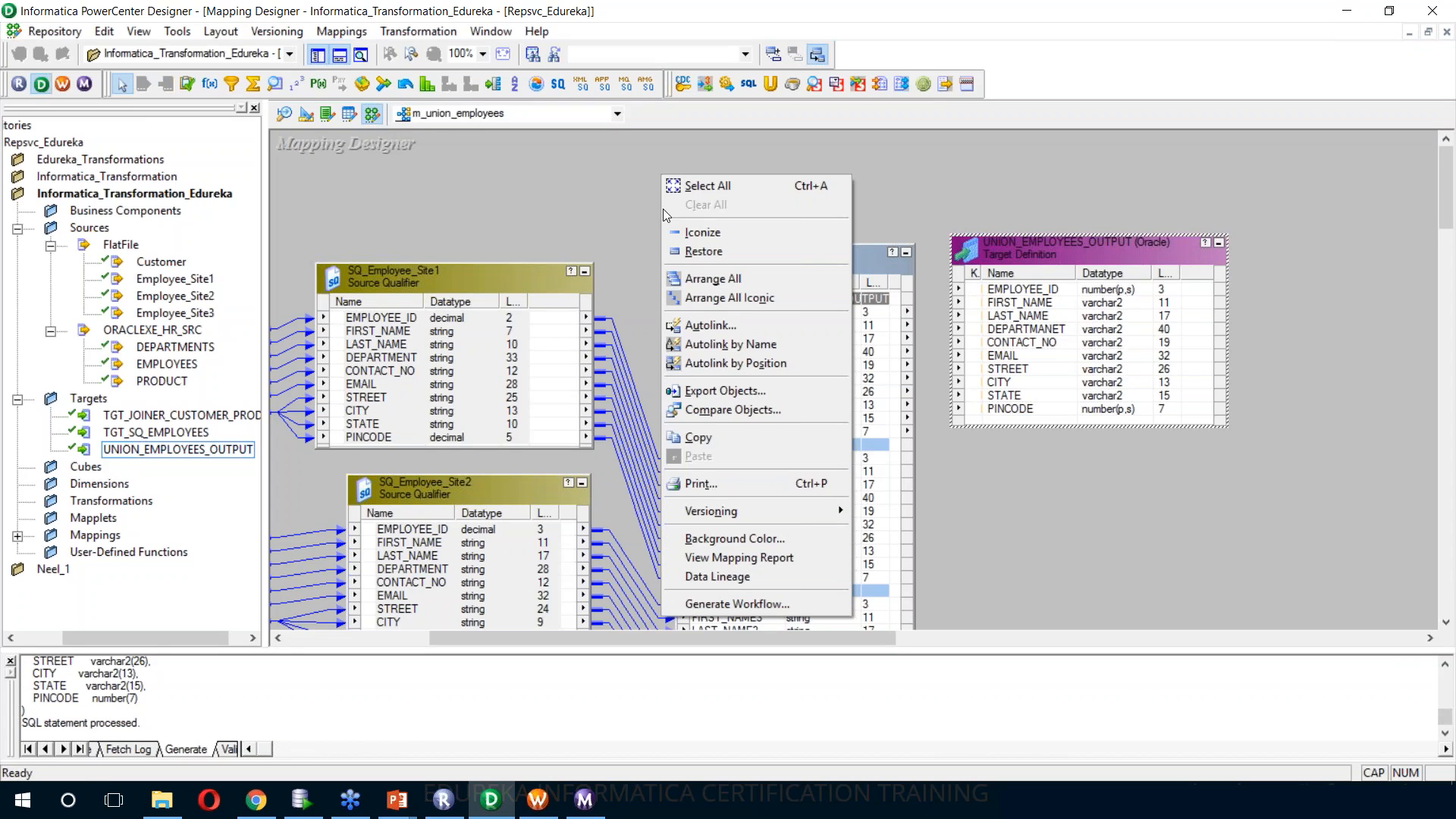
{"action": "left_click", "coordinate": [749, 603]}
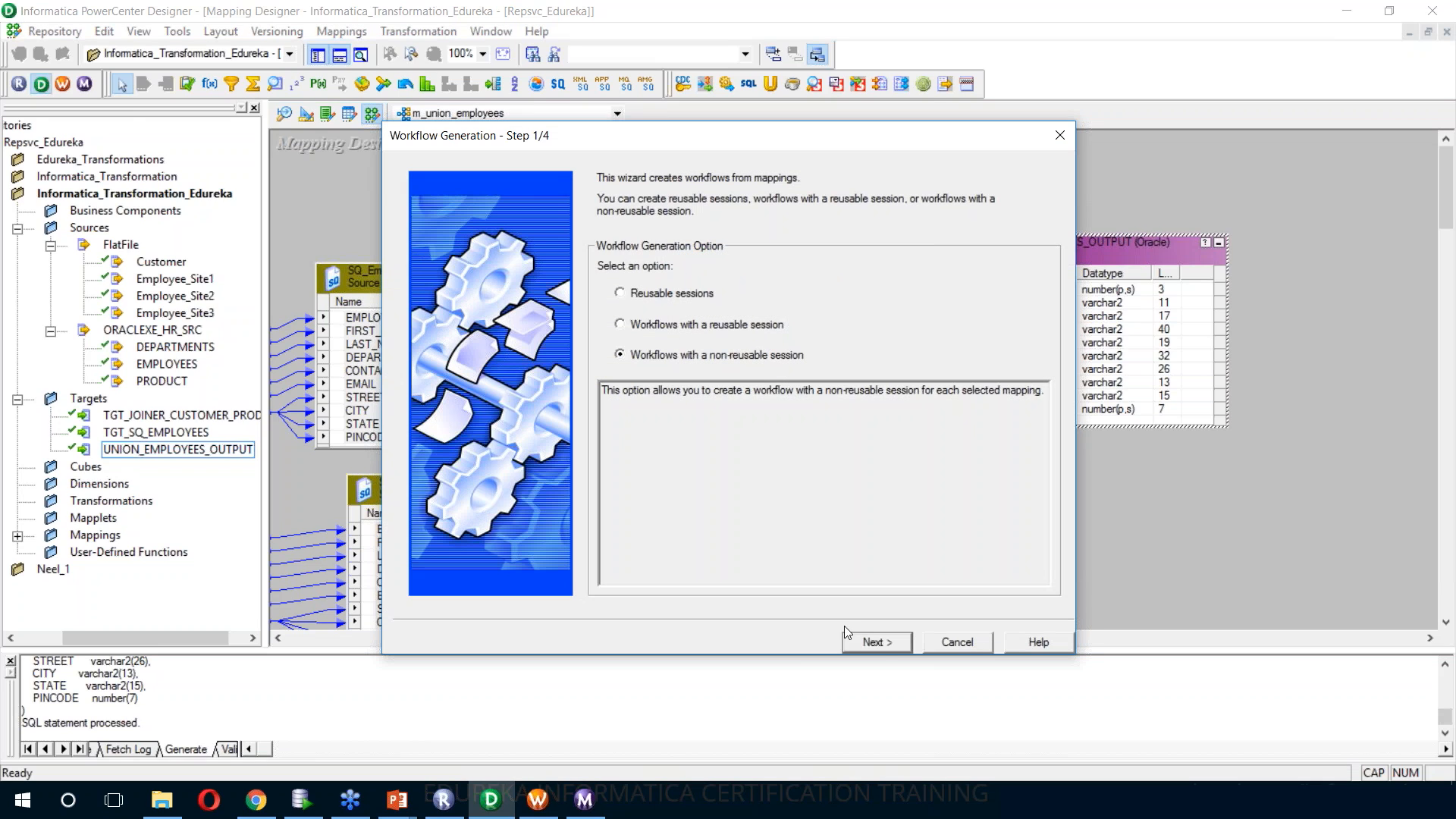
{"action": "left_click", "coordinate": [865, 644]}
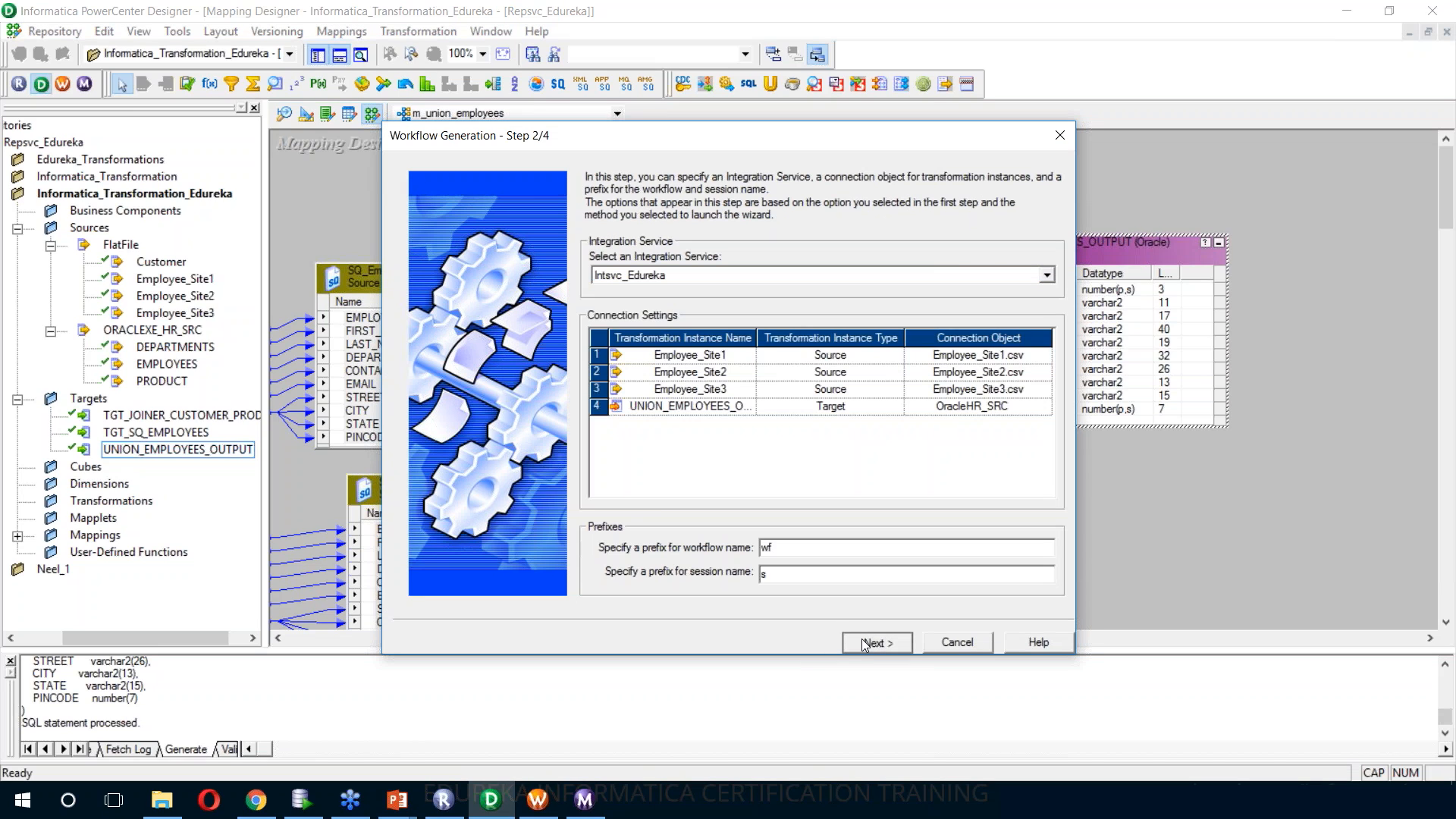
{"action": "left_click", "coordinate": [865, 644]}
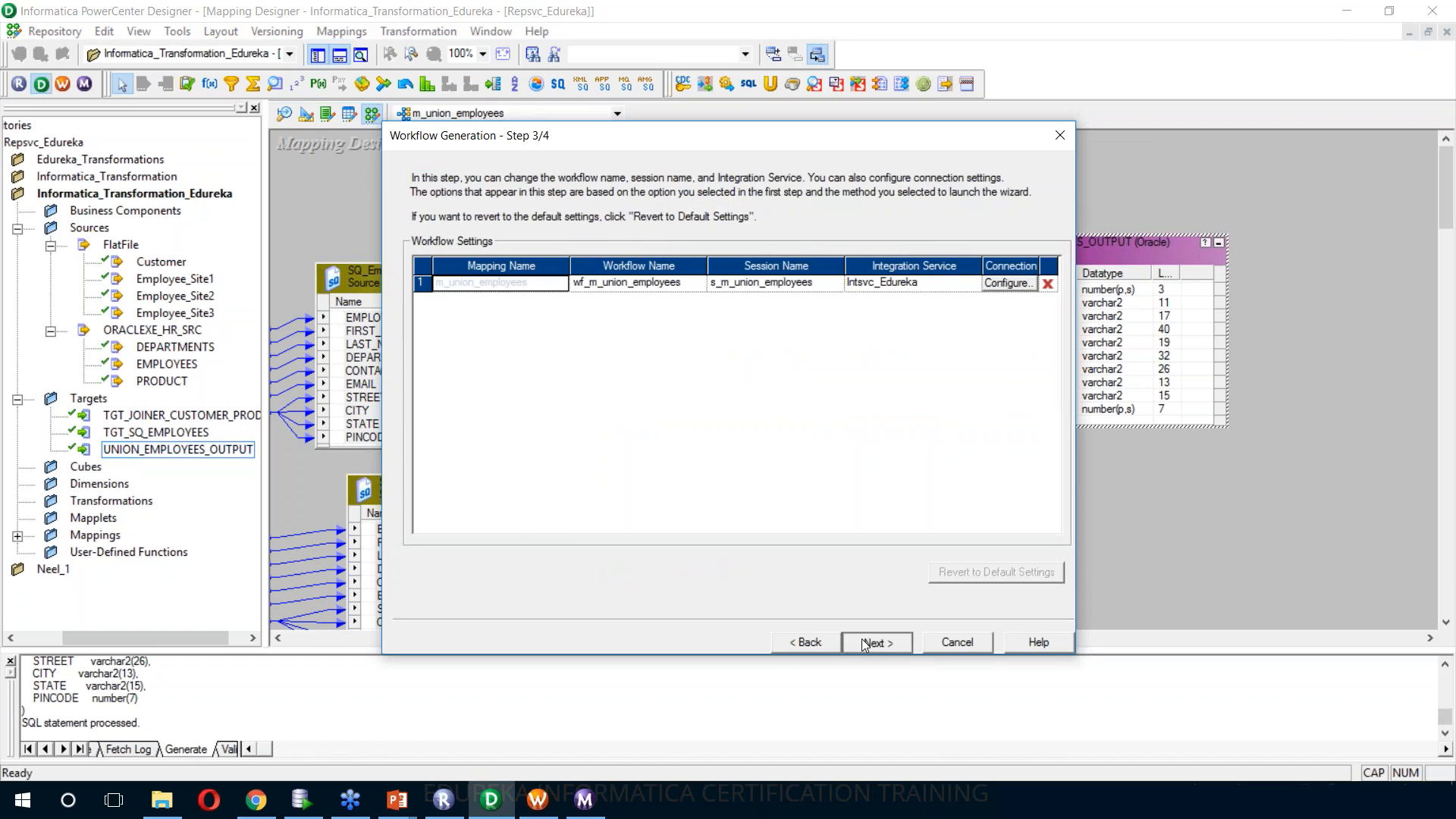
{"action": "left_click", "coordinate": [865, 644]}
{"action": "left_click", "coordinate": [872, 643]}
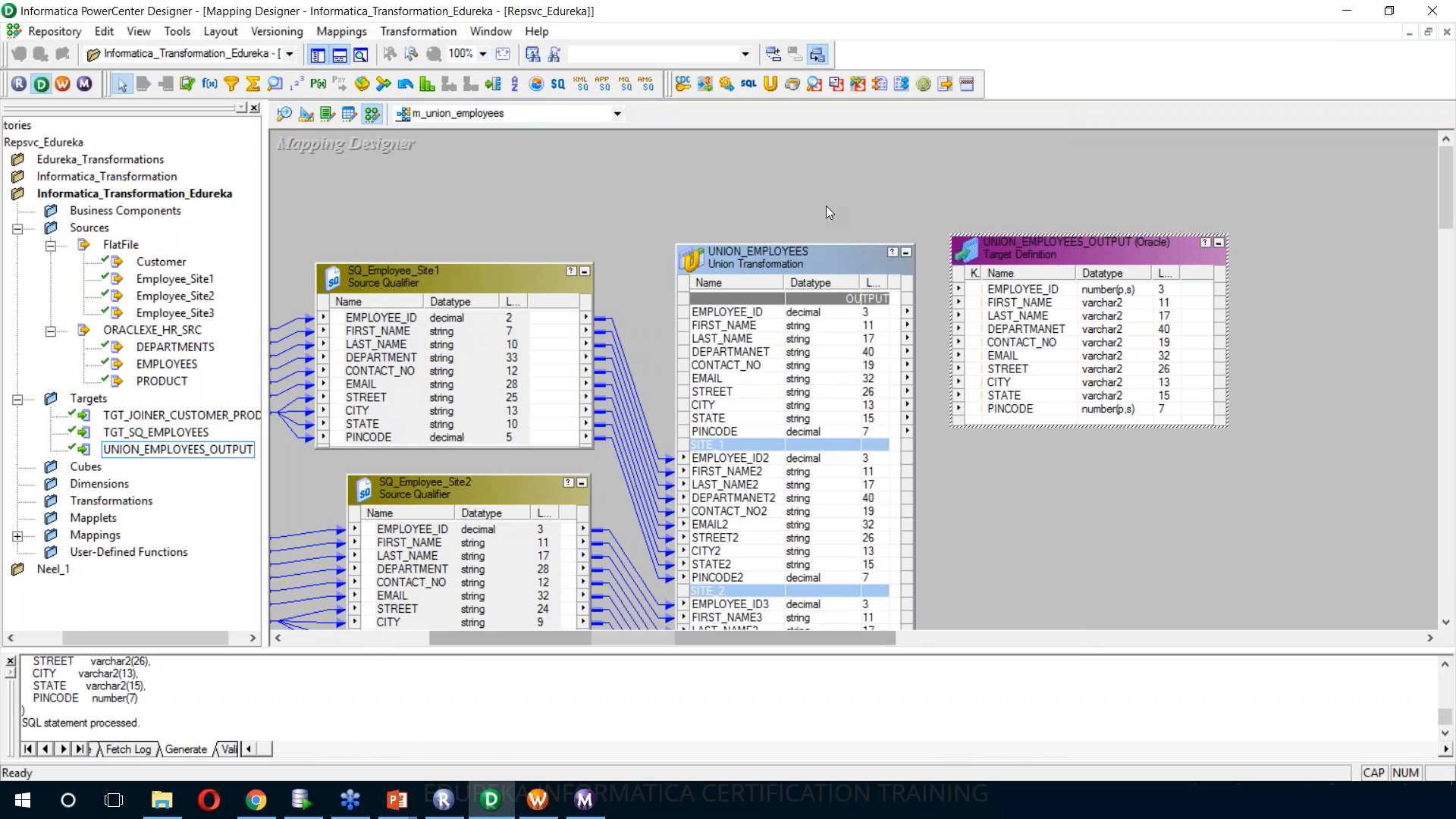
{"action": "key", "text": "ctrl+s"}
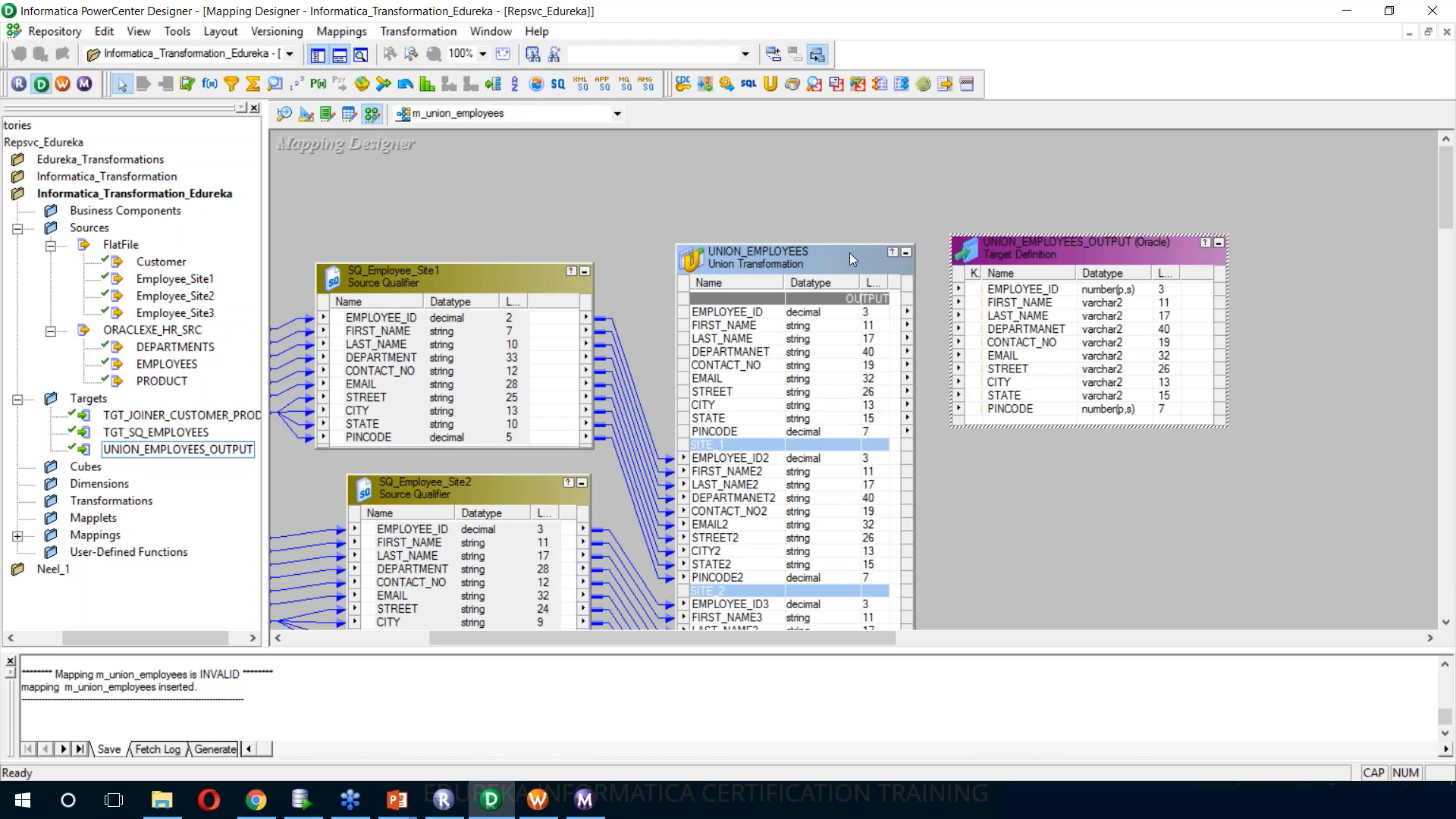
Autolink the OUTPUT group of UNION_EMPLOYEES to UNION_EMPLOYEES_OUTPUT by name and save the mapping
{"action": "right_click", "coordinate": [892, 158]}
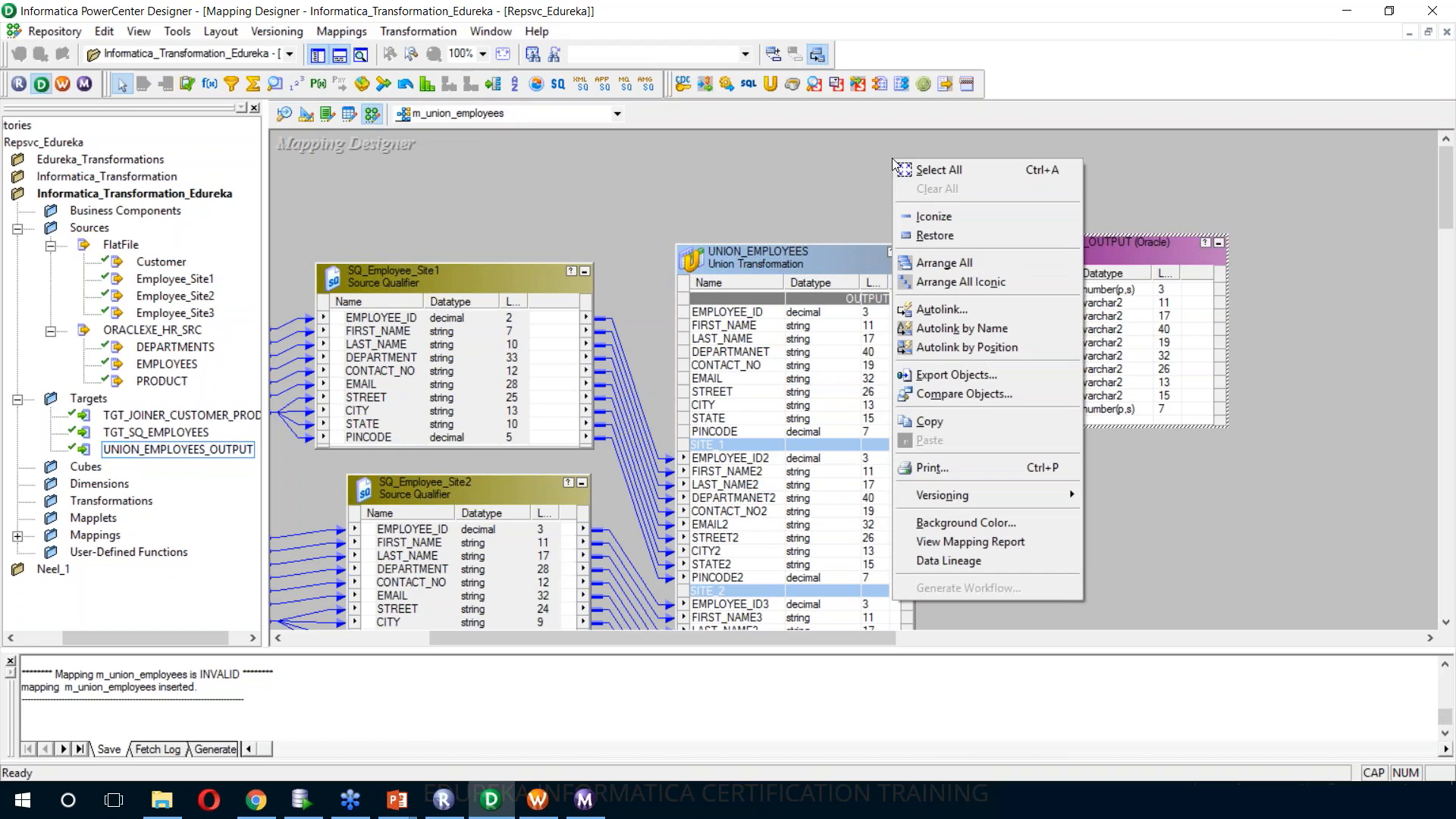
{"action": "left_click", "coordinate": [971, 311]}
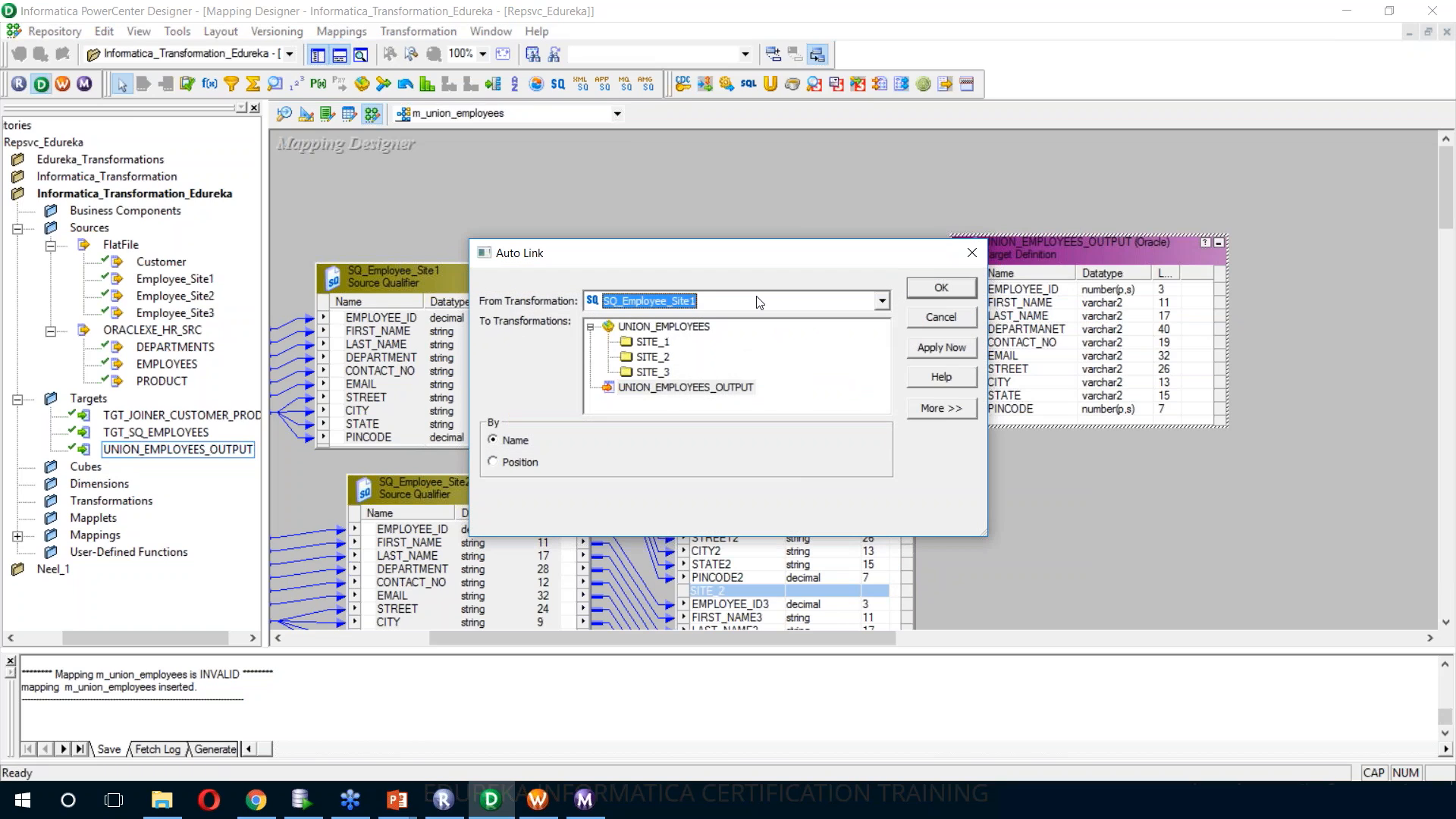
{"action": "left_click", "coordinate": [740, 340]}
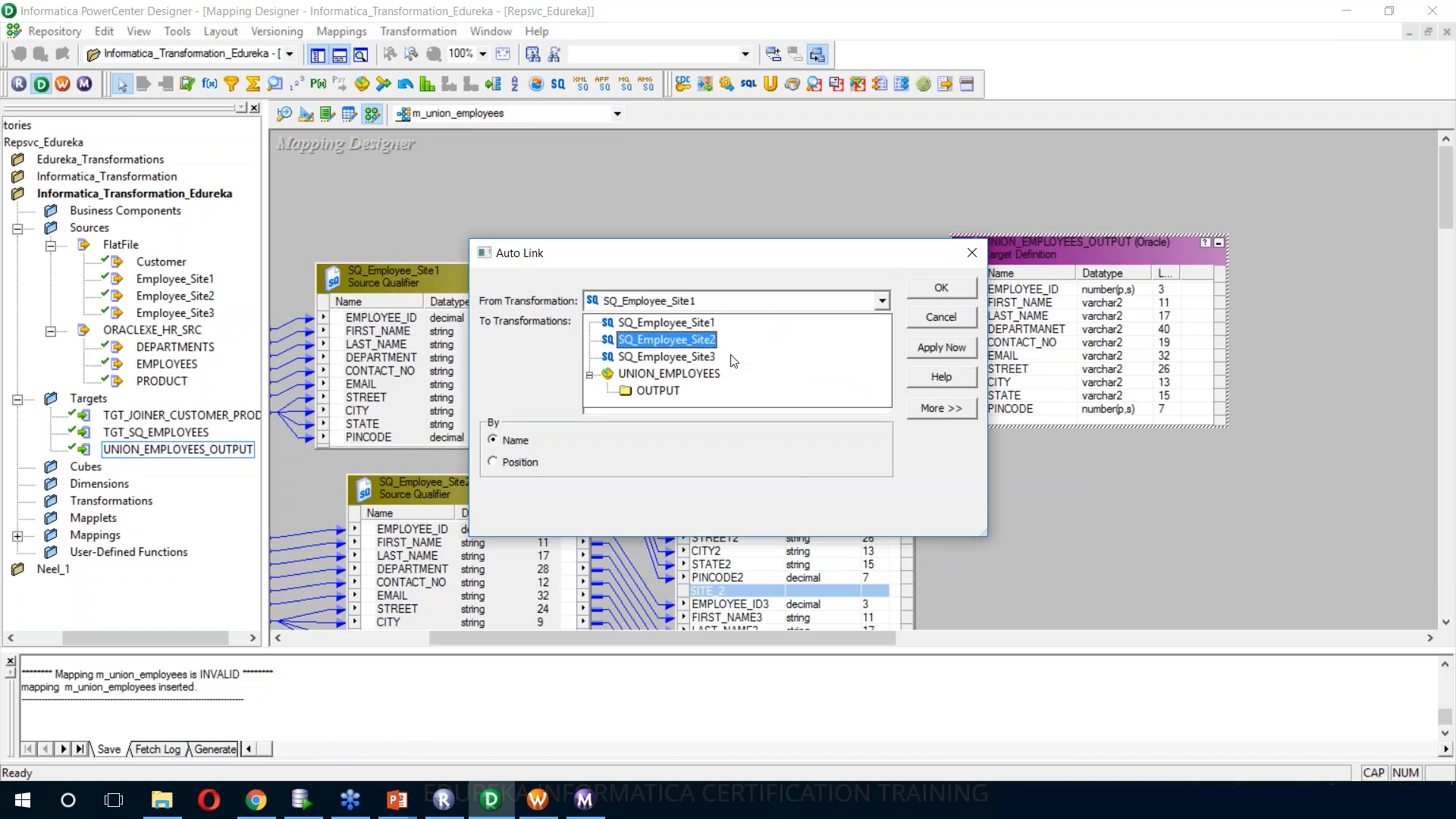
{"action": "left_click", "coordinate": [732, 373]}
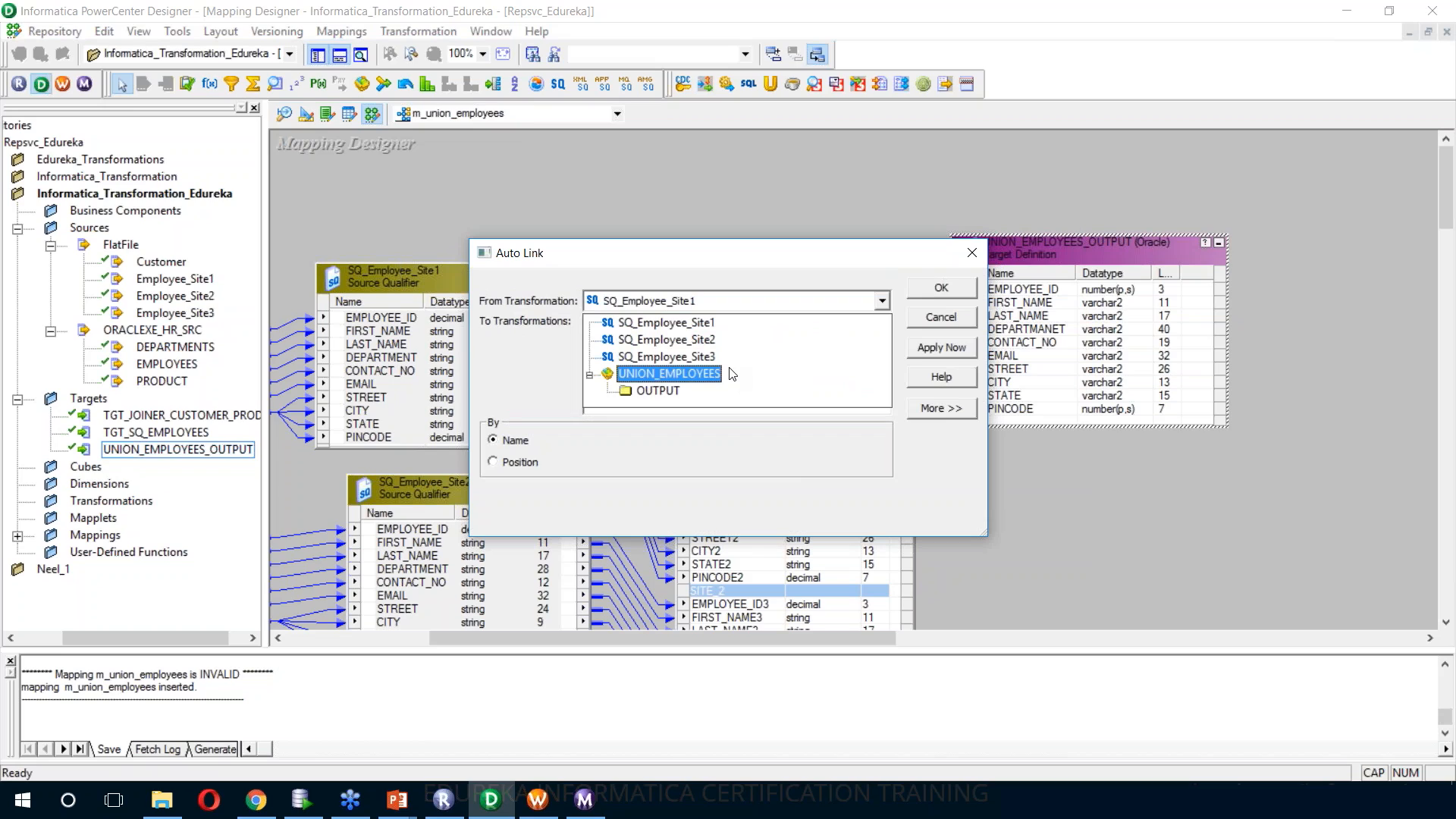
{"action": "left_click", "coordinate": [713, 394]}
{"action": "left_click", "coordinate": [713, 390]}
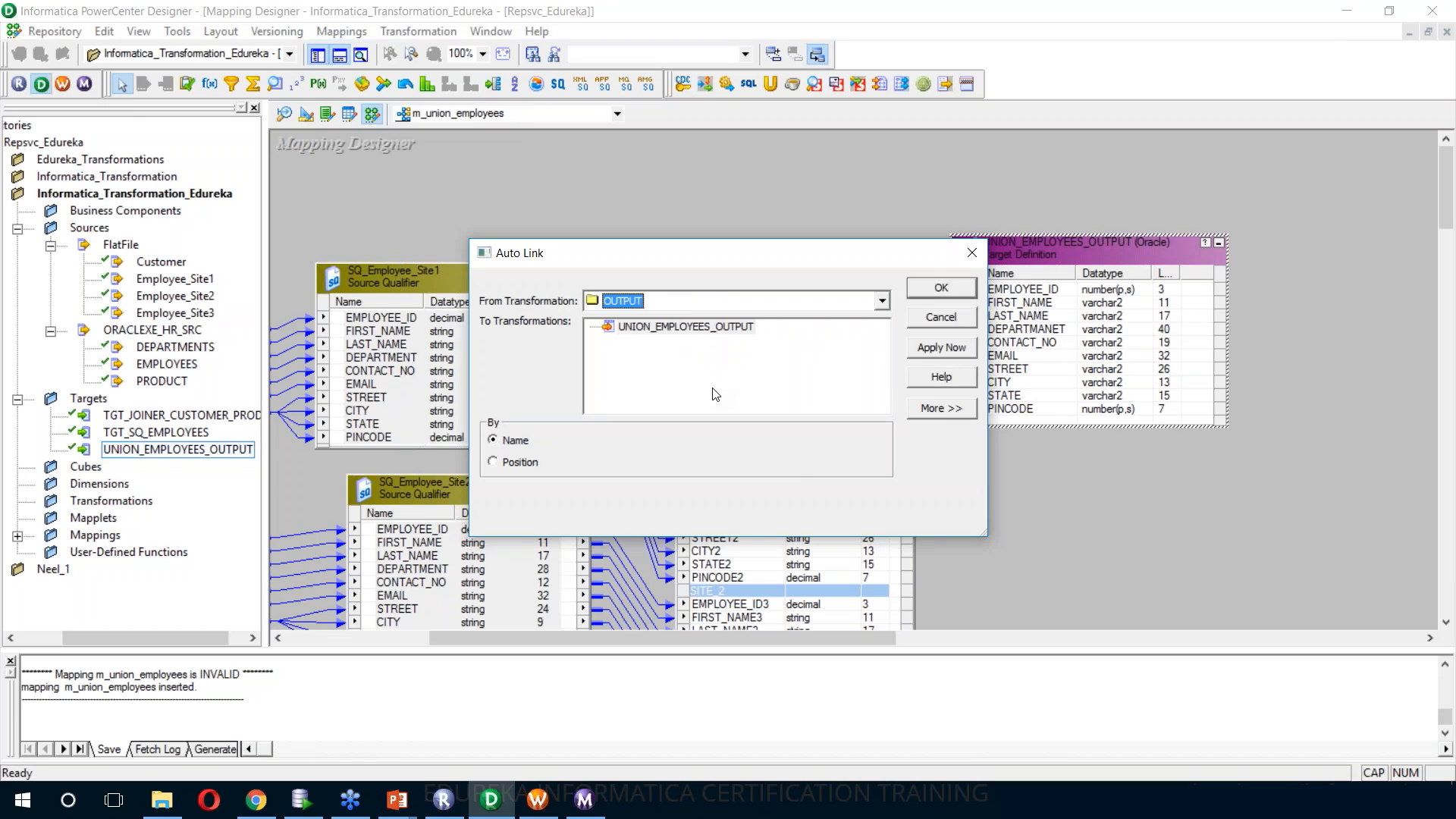
{"action": "left_click", "coordinate": [710, 330]}
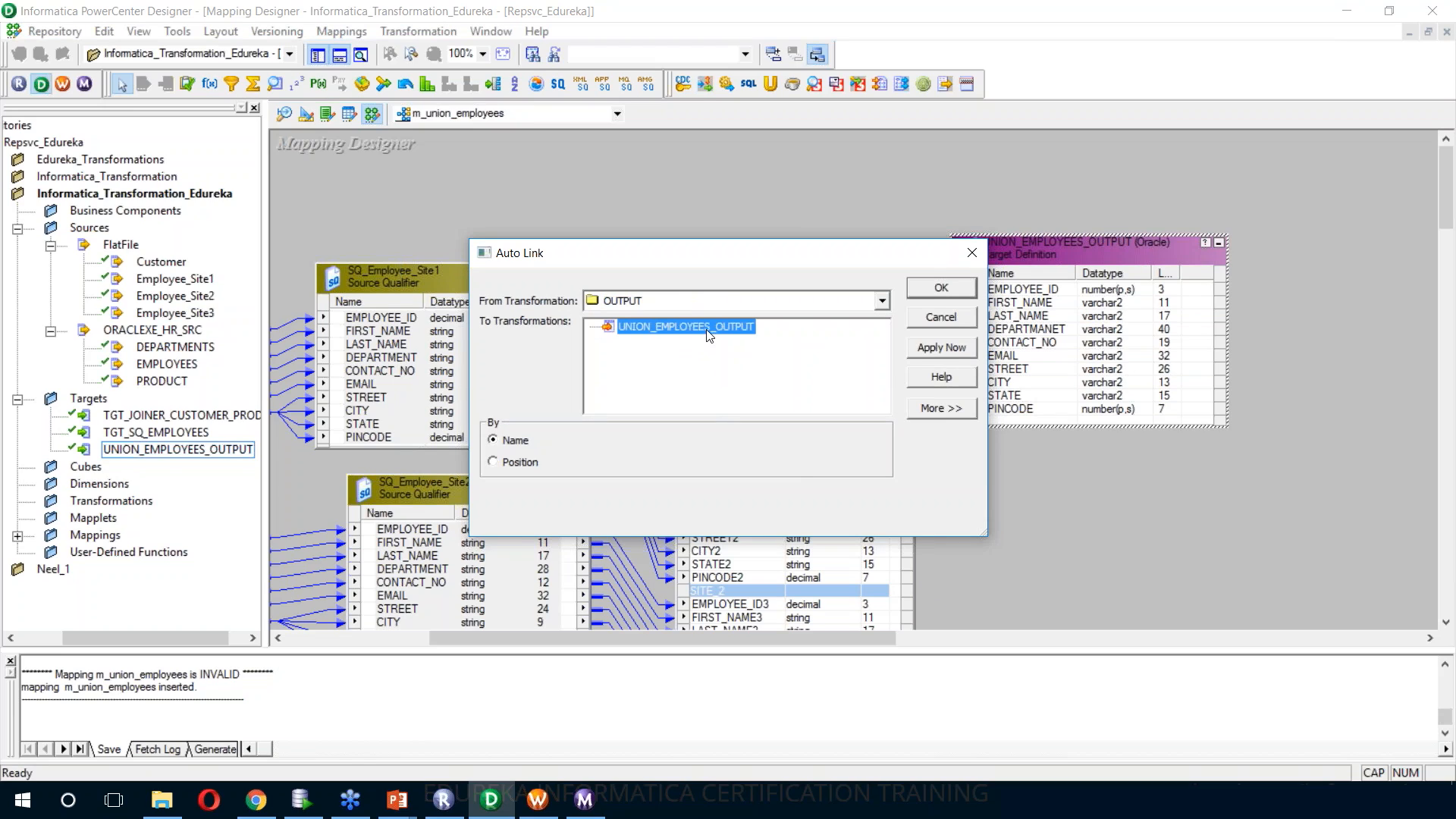
{"action": "left_click", "coordinate": [951, 353]}
{"action": "left_click", "coordinate": [938, 293]}
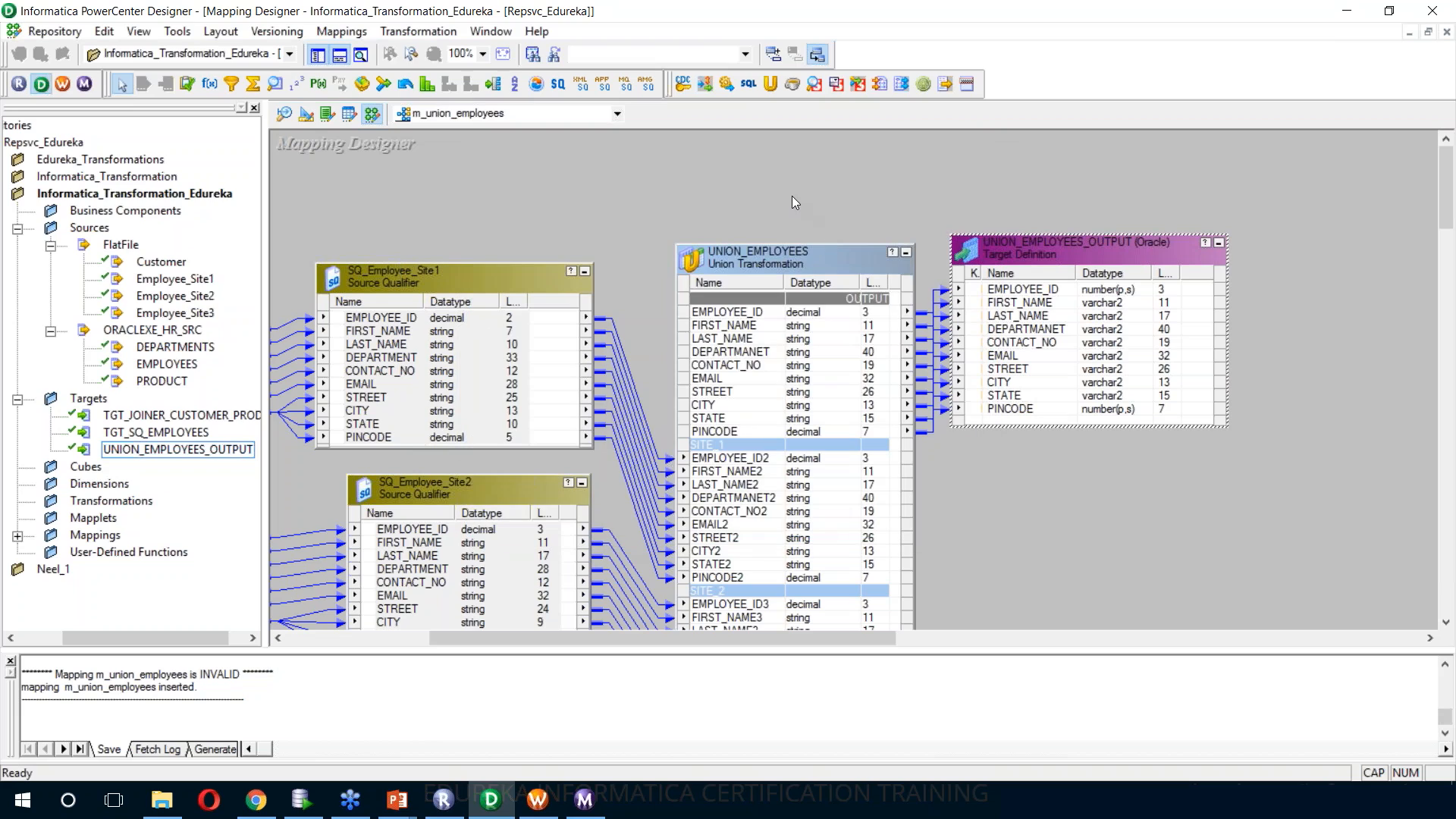
{"action": "key", "text": "ctrl+s"}
{"action": "right_click", "coordinate": [795, 190]}
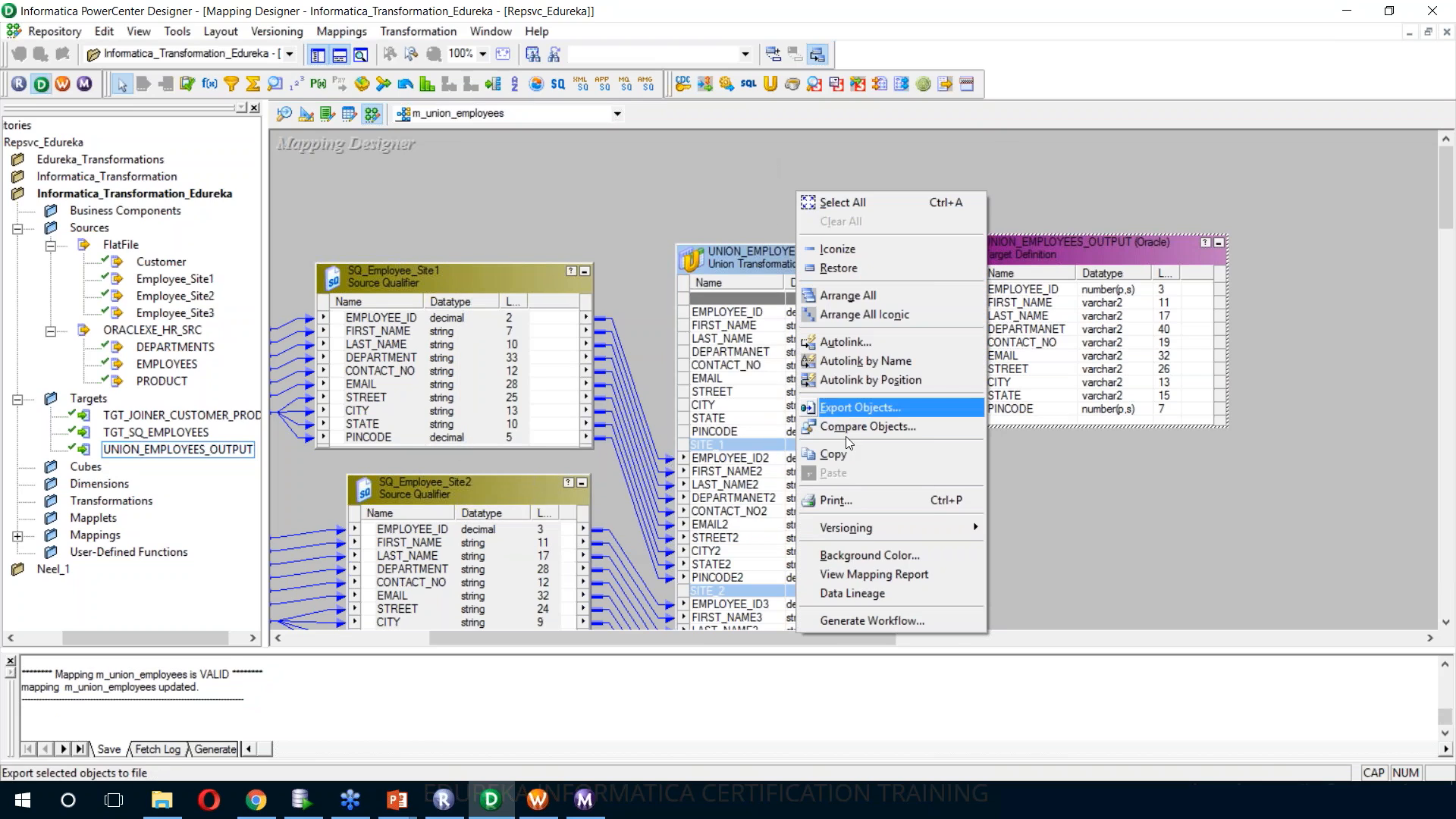
{"action": "left_click", "coordinate": [892, 622]}
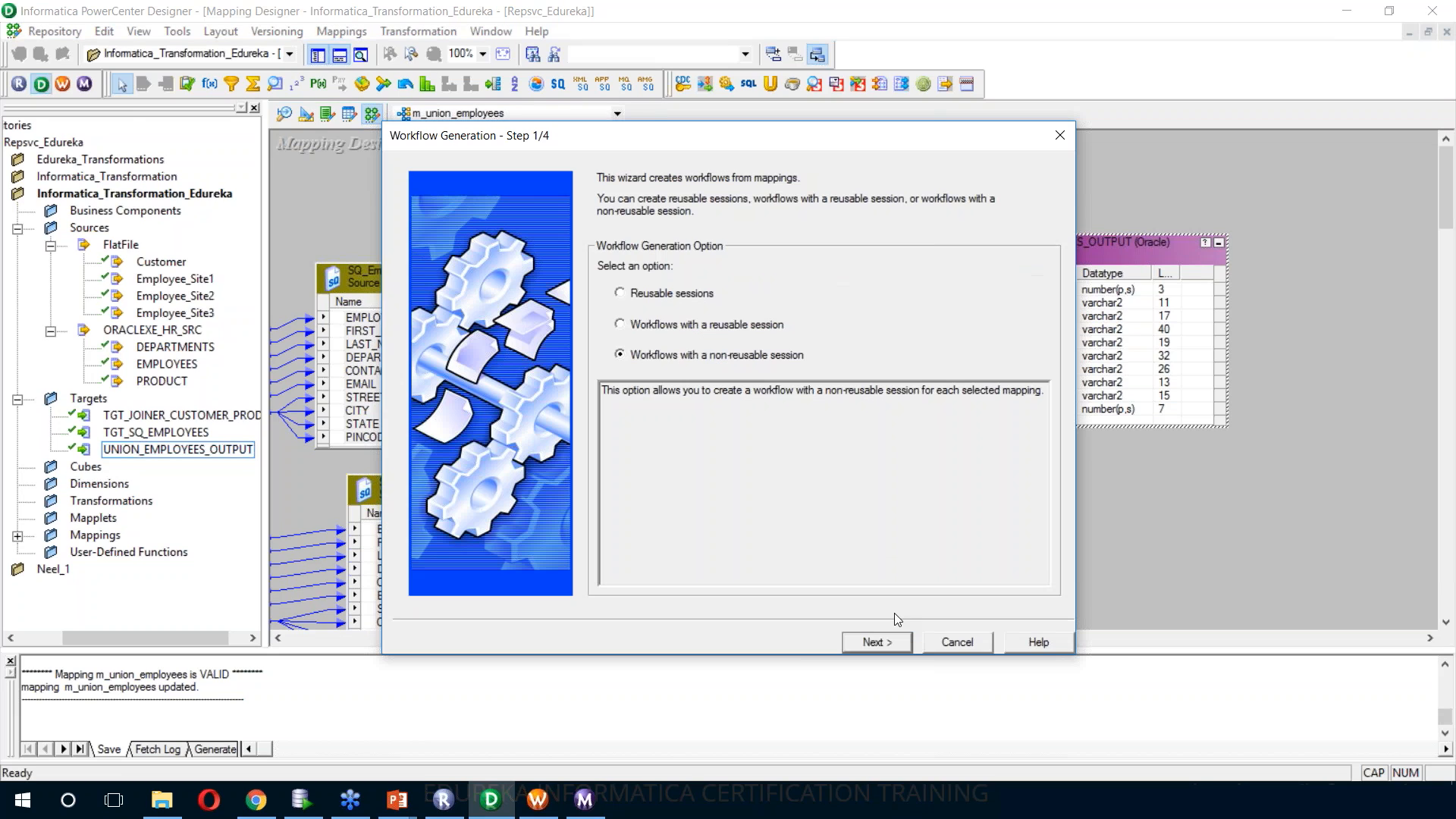
{"action": "left_click", "coordinate": [958, 642]}
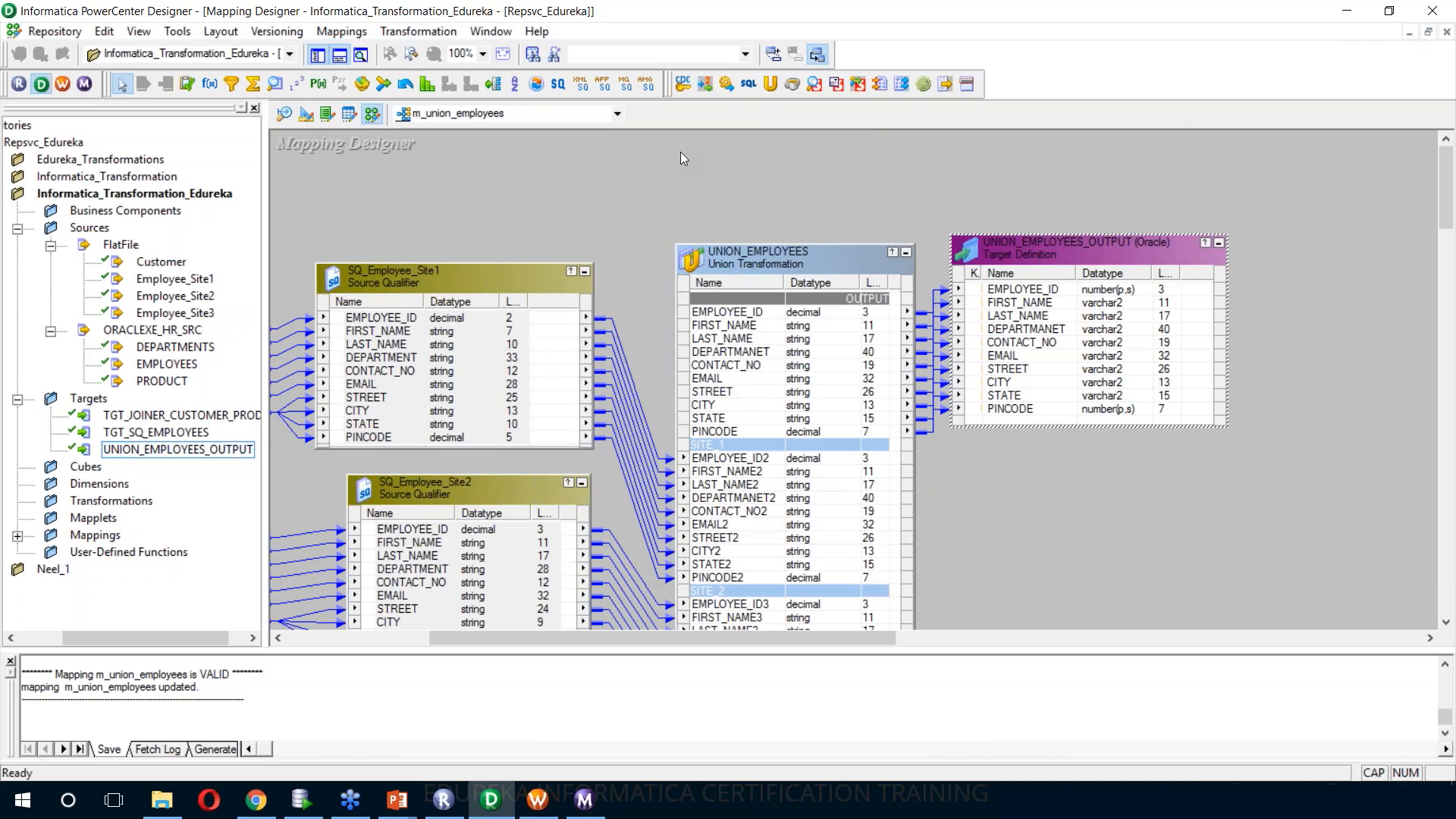
Switch to Workflow Manager, then disconnect and reopen the Informatica_Transformation_Edureka folder to refresh its workflows
{"action": "left_click", "coordinate": [537, 800]}
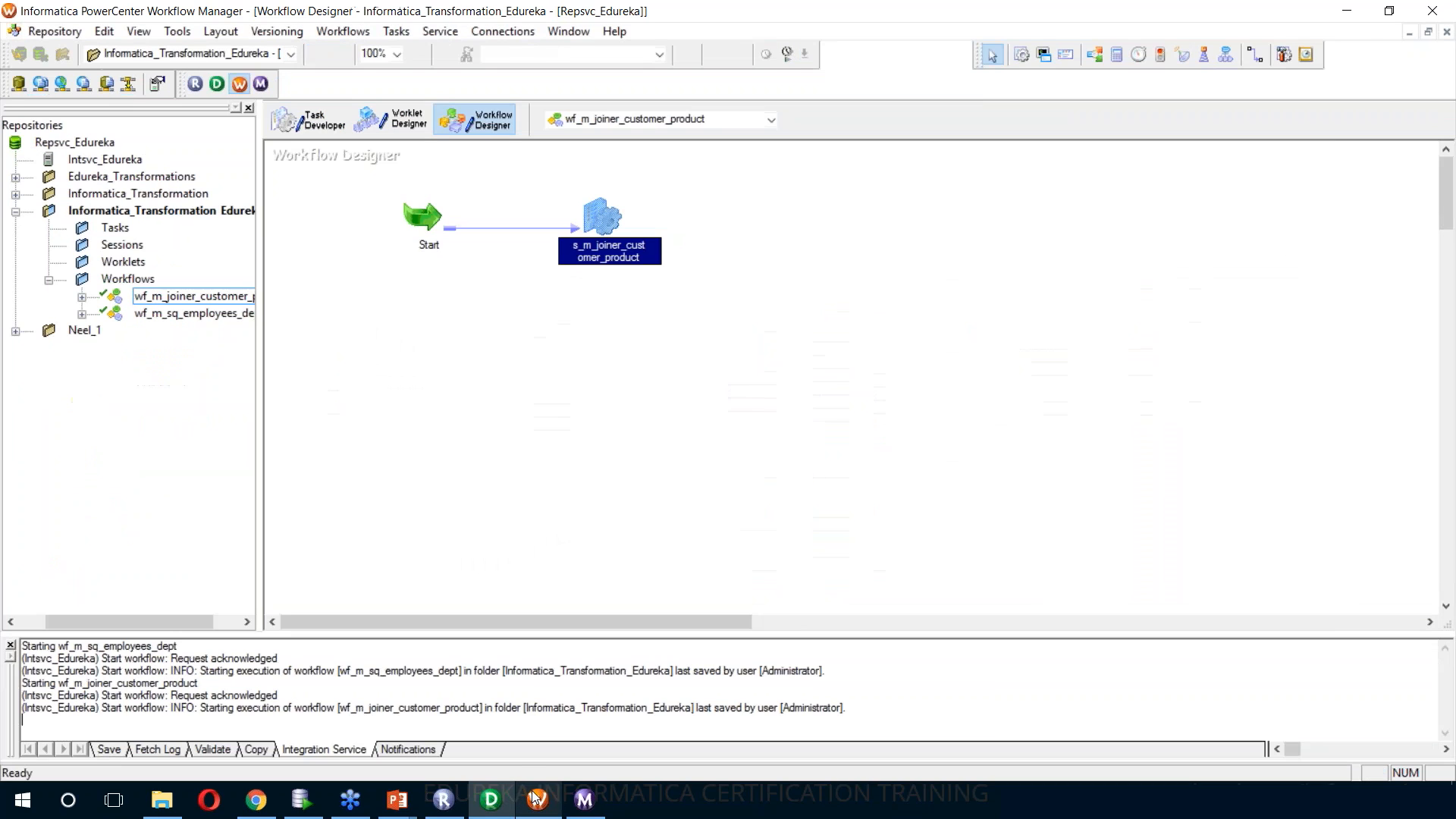
{"action": "right_click", "coordinate": [147, 220]}
{"action": "left_click", "coordinate": [189, 293]}
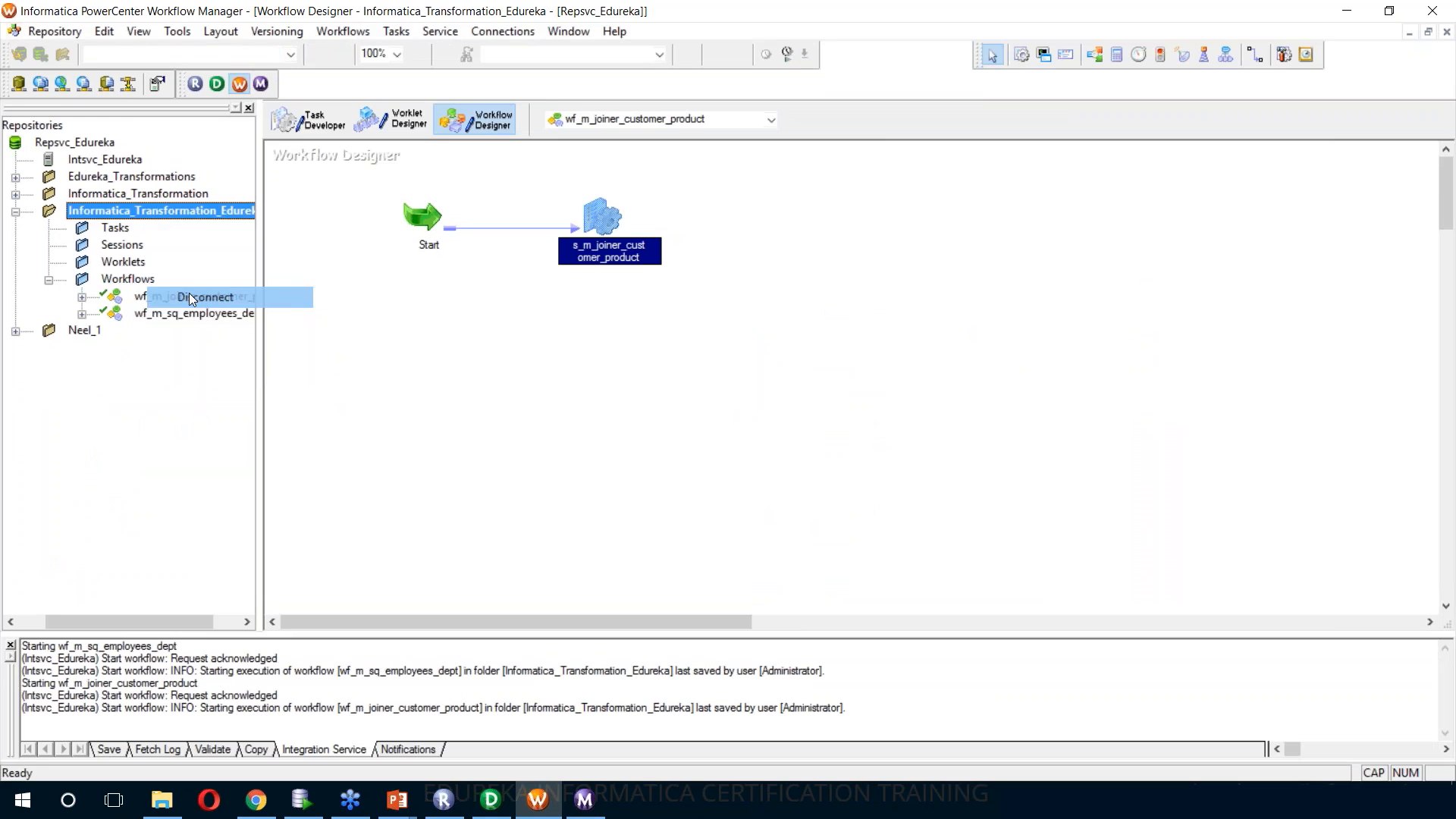
{"action": "right_click", "coordinate": [140, 203]}
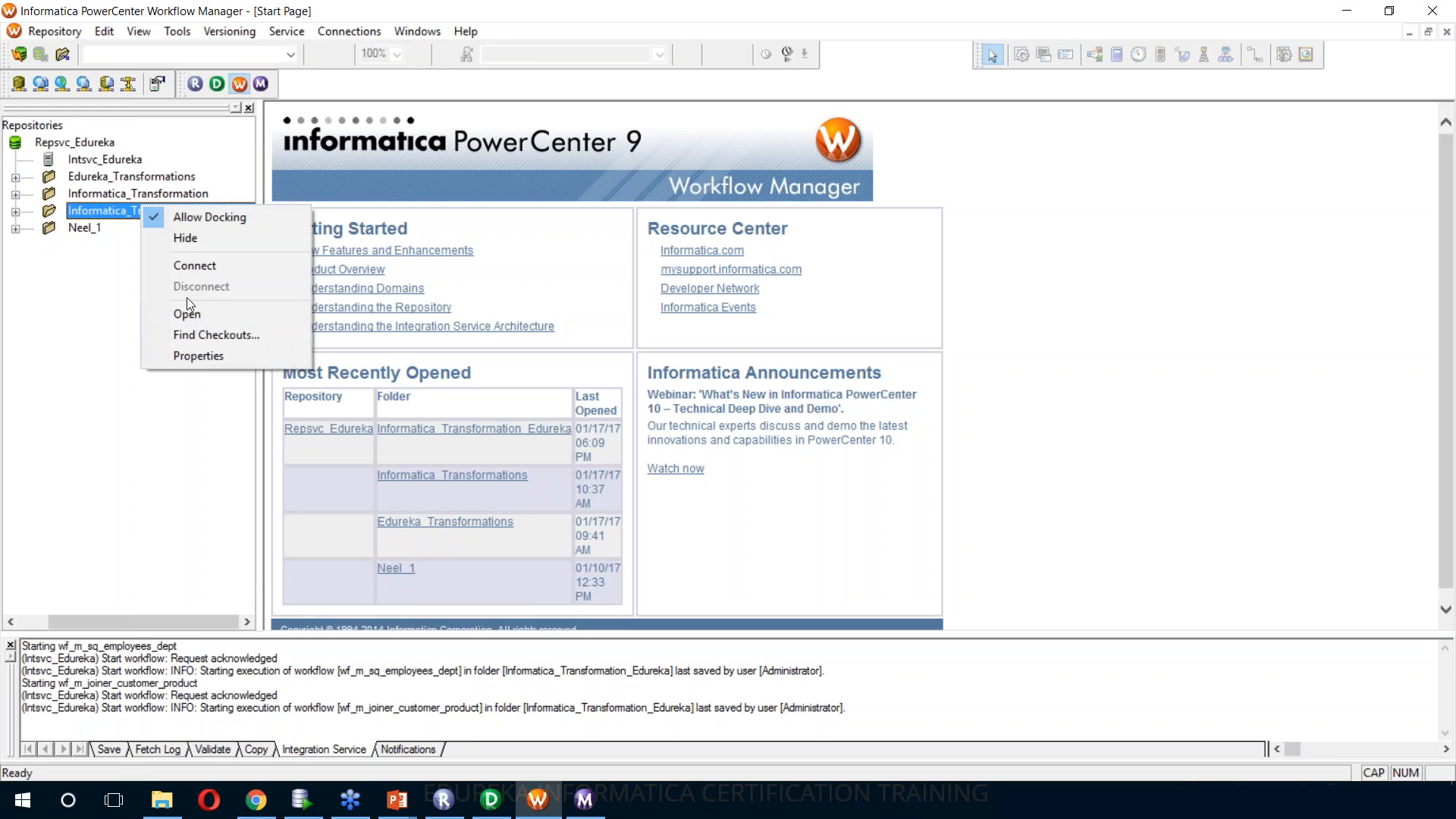
{"action": "left_click", "coordinate": [188, 313]}
{"action": "double_click", "coordinate": [127, 279]}
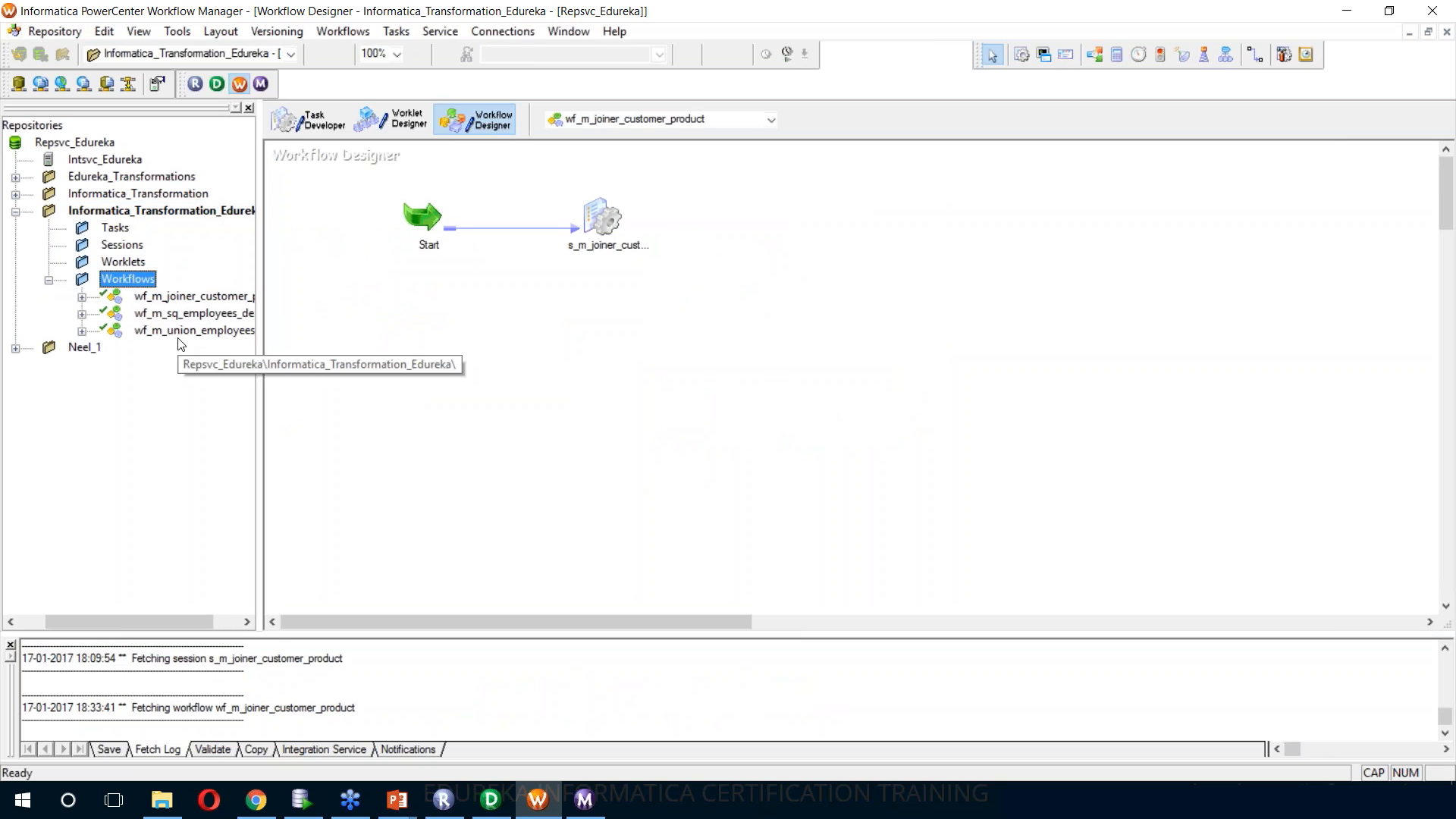
Open the wf_m_union_employees workflow in the Workflow Designer
{"action": "left_click", "coordinate": [177, 333]}
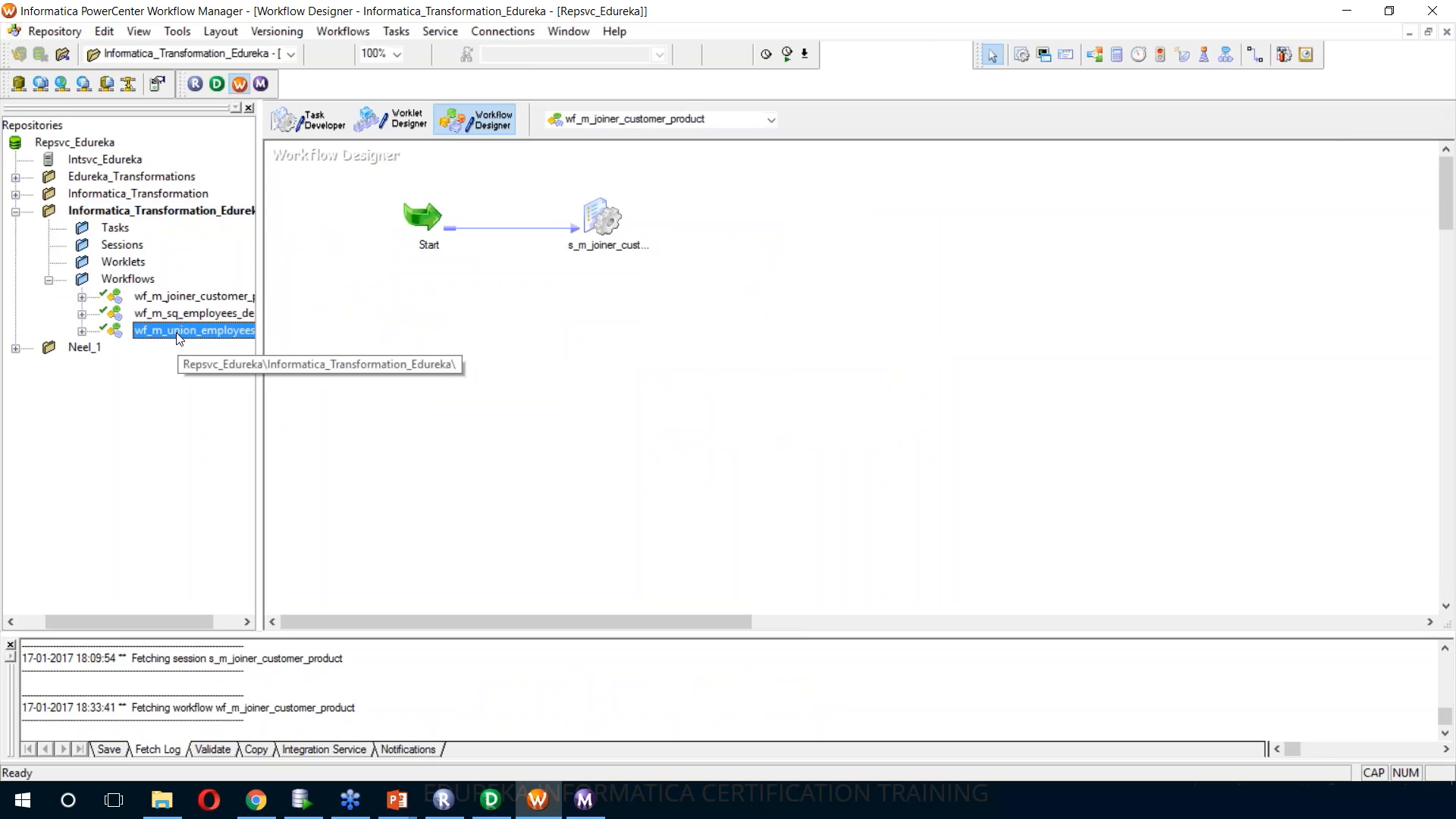
{"action": "right_click", "coordinate": [177, 338]}
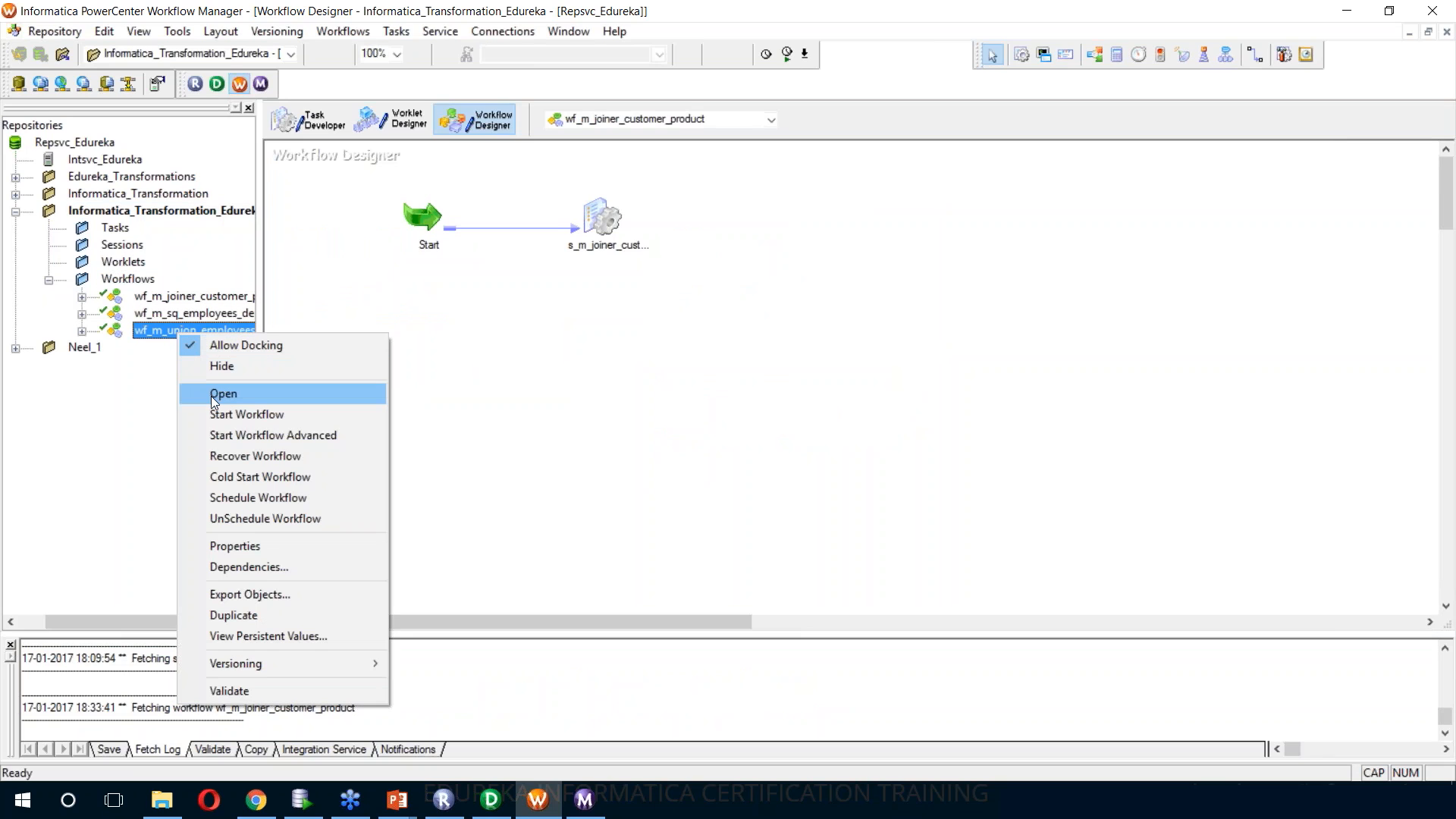
{"action": "left_click", "coordinate": [223, 394]}
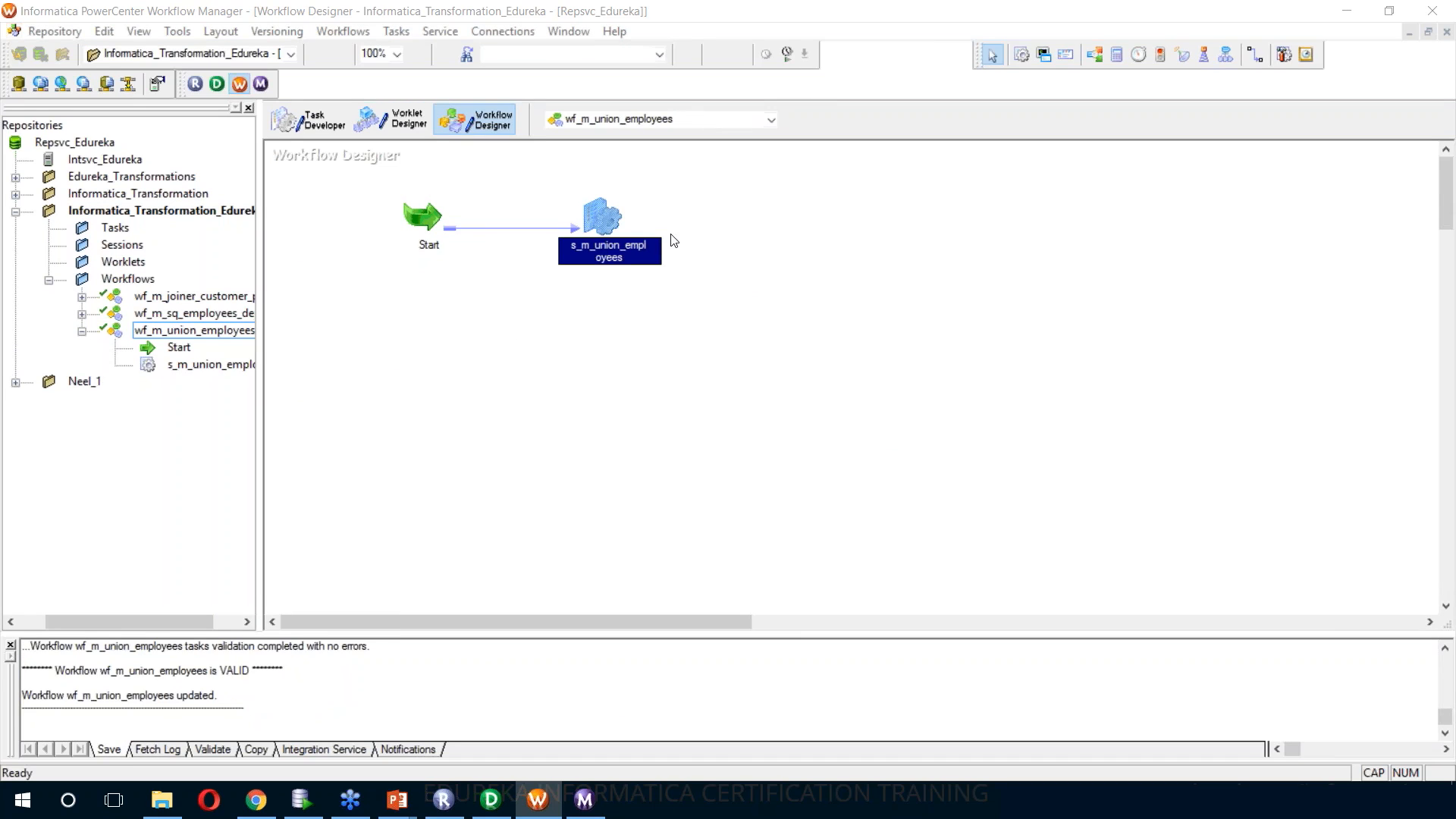
Open the s_m_union_employees session for editing and review the SQ_Employee_Site1 file reader properties in its mapping settings
{"action": "double_click", "coordinate": [599, 226]}
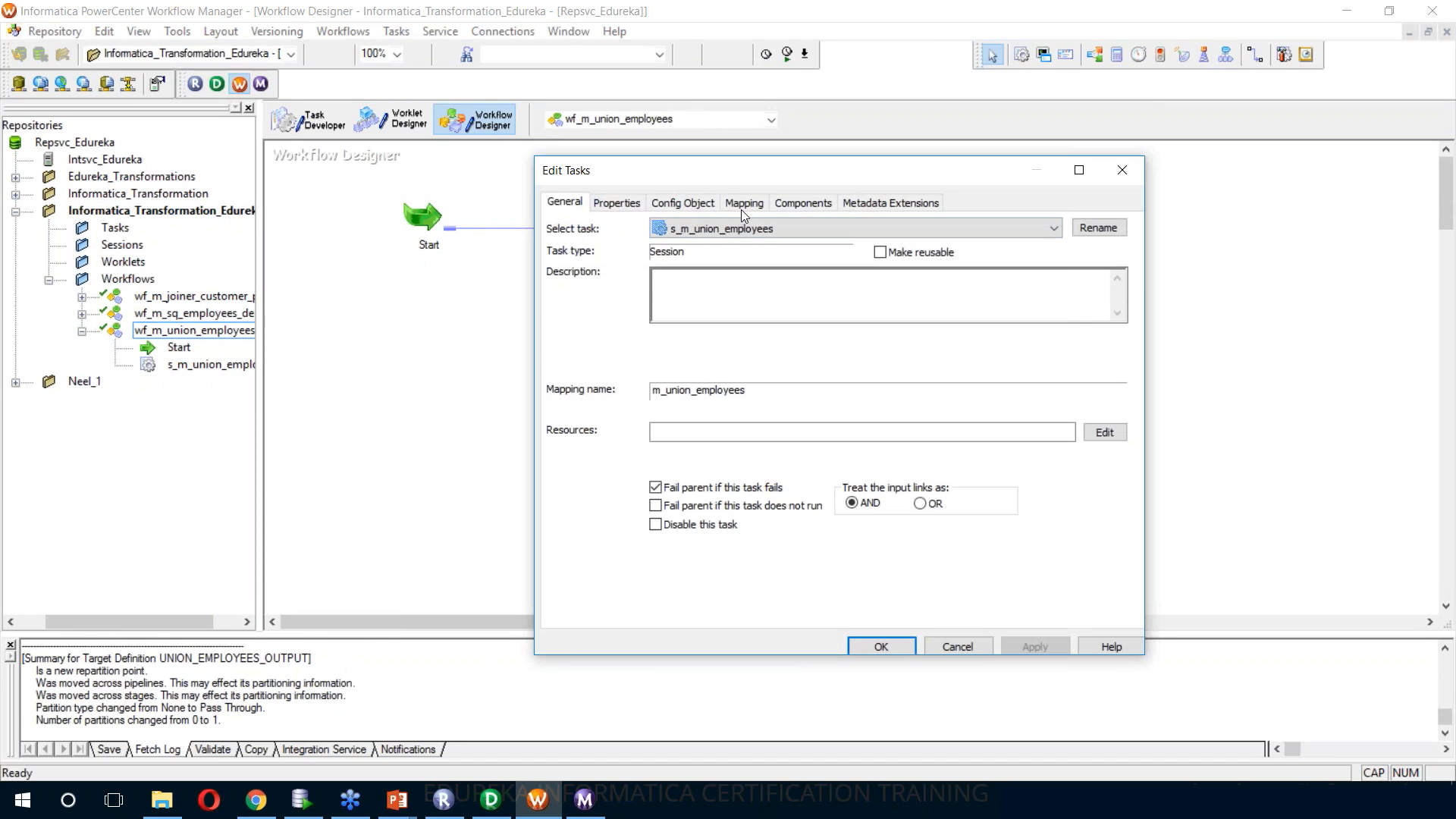
{"action": "left_click", "coordinate": [740, 210]}
{"action": "left_click", "coordinate": [685, 353]}
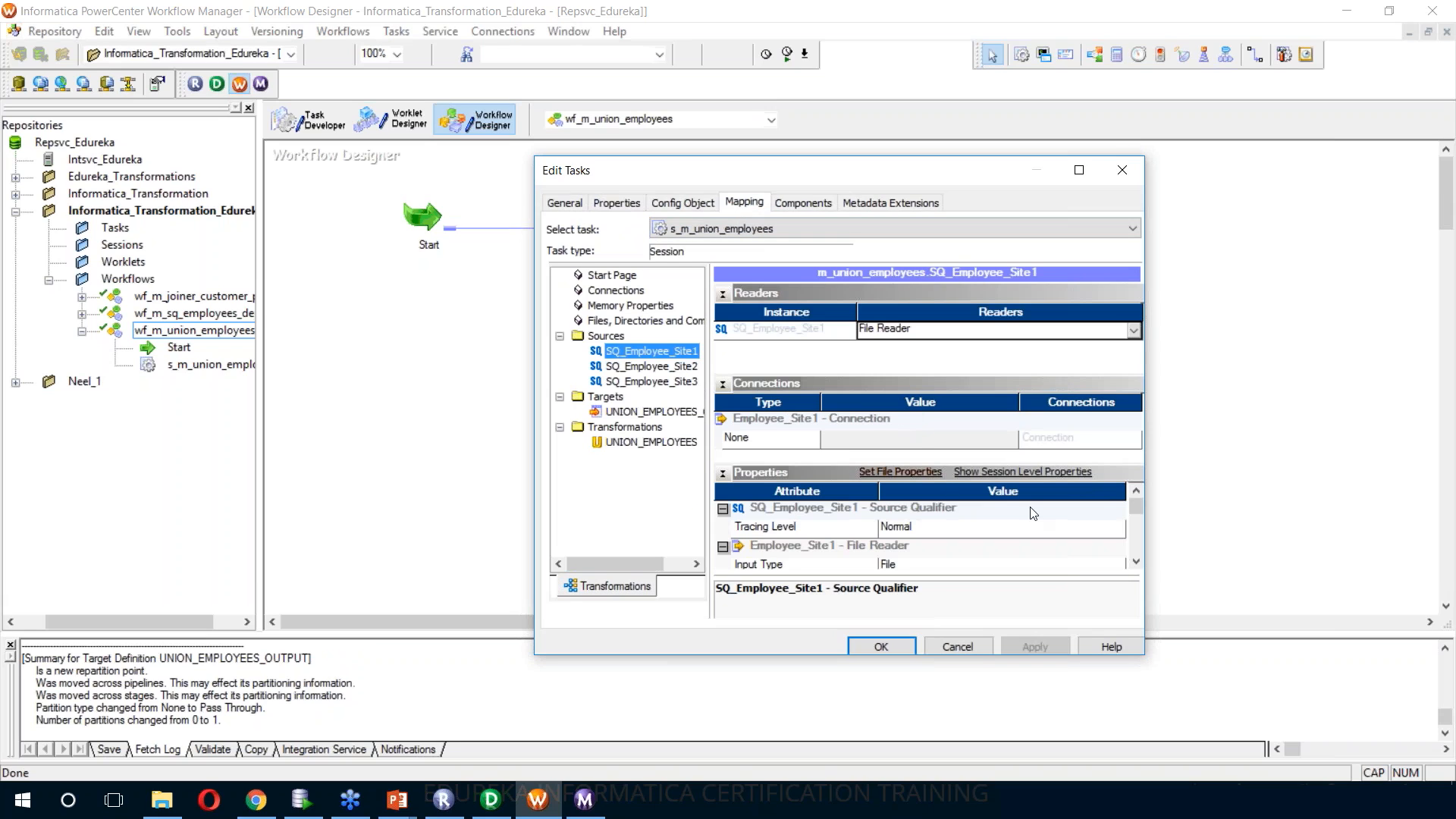
{"action": "left_click_drag", "start_coordinate": [1136, 510], "coordinate": [1135, 553]}
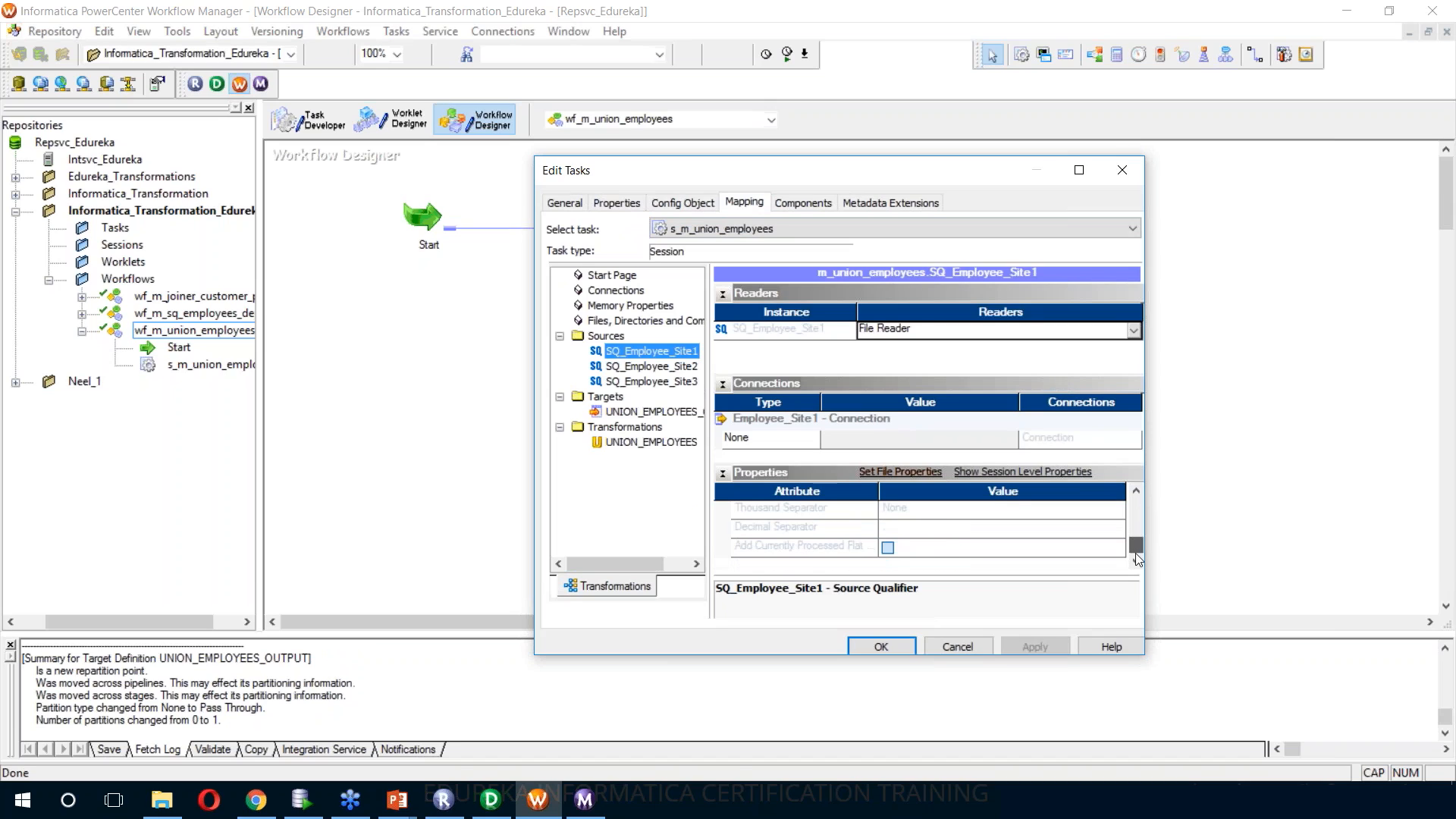
Set the relational connection of the UNION_EMPLOYEES_OUTPUT target to OracleHR_TGT, apply the session changes and save the workflow
{"action": "left_click", "coordinate": [654, 412]}
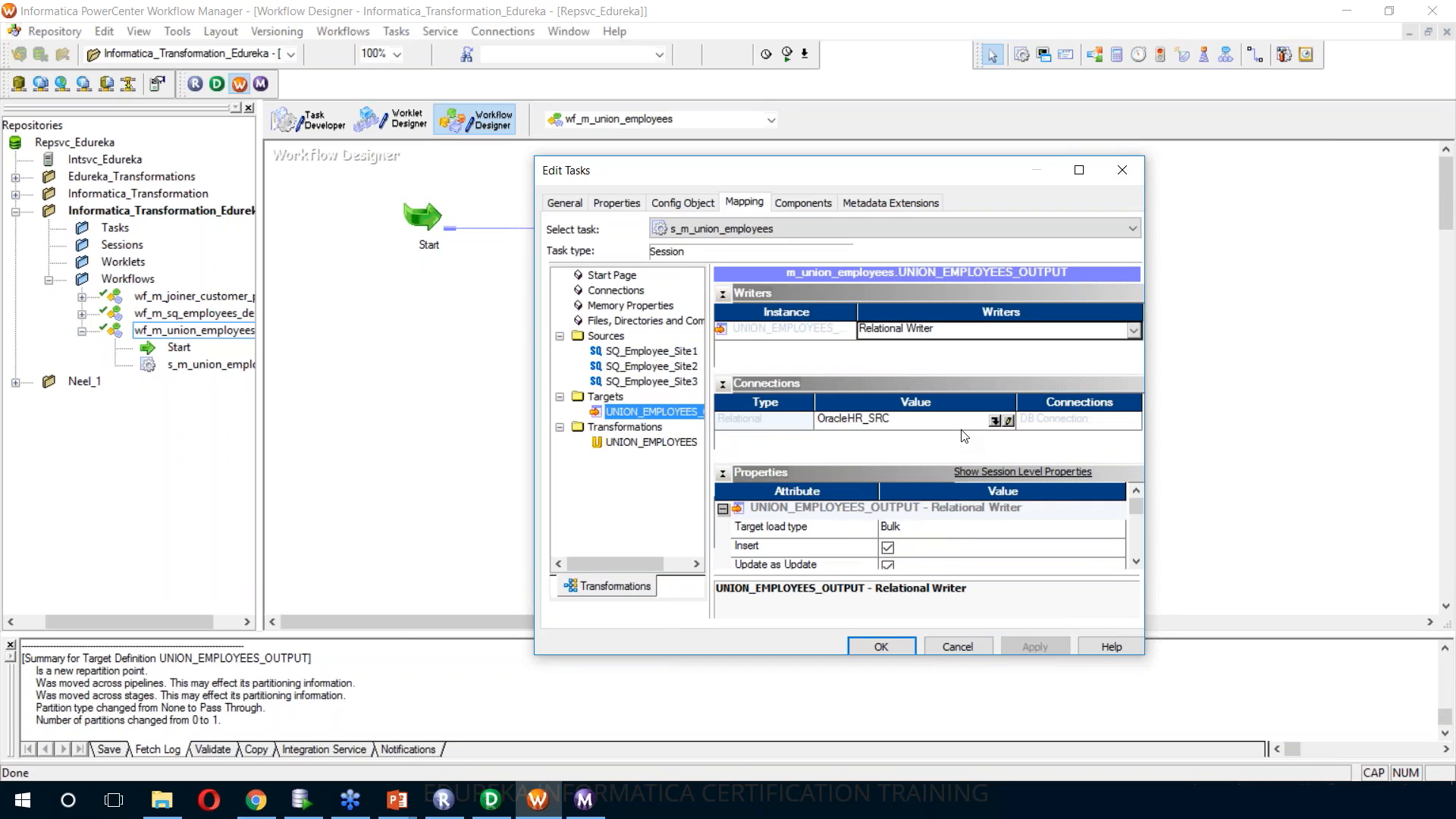
{"action": "left_click", "coordinate": [994, 421]}
{"action": "left_click", "coordinate": [796, 424]}
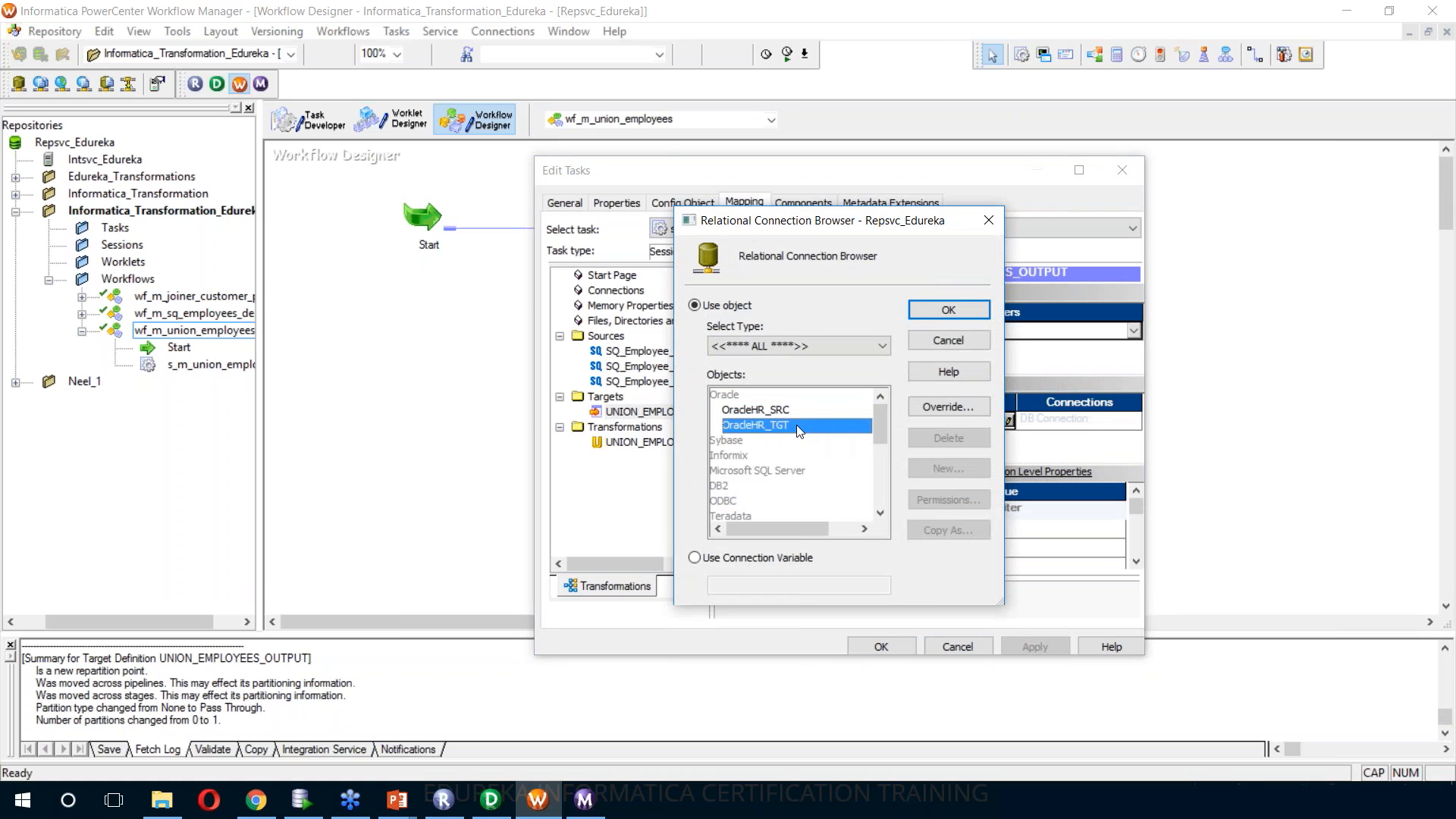
{"action": "left_click", "coordinate": [958, 309]}
{"action": "left_click", "coordinate": [1049, 650]}
{"action": "left_click", "coordinate": [882, 647]}
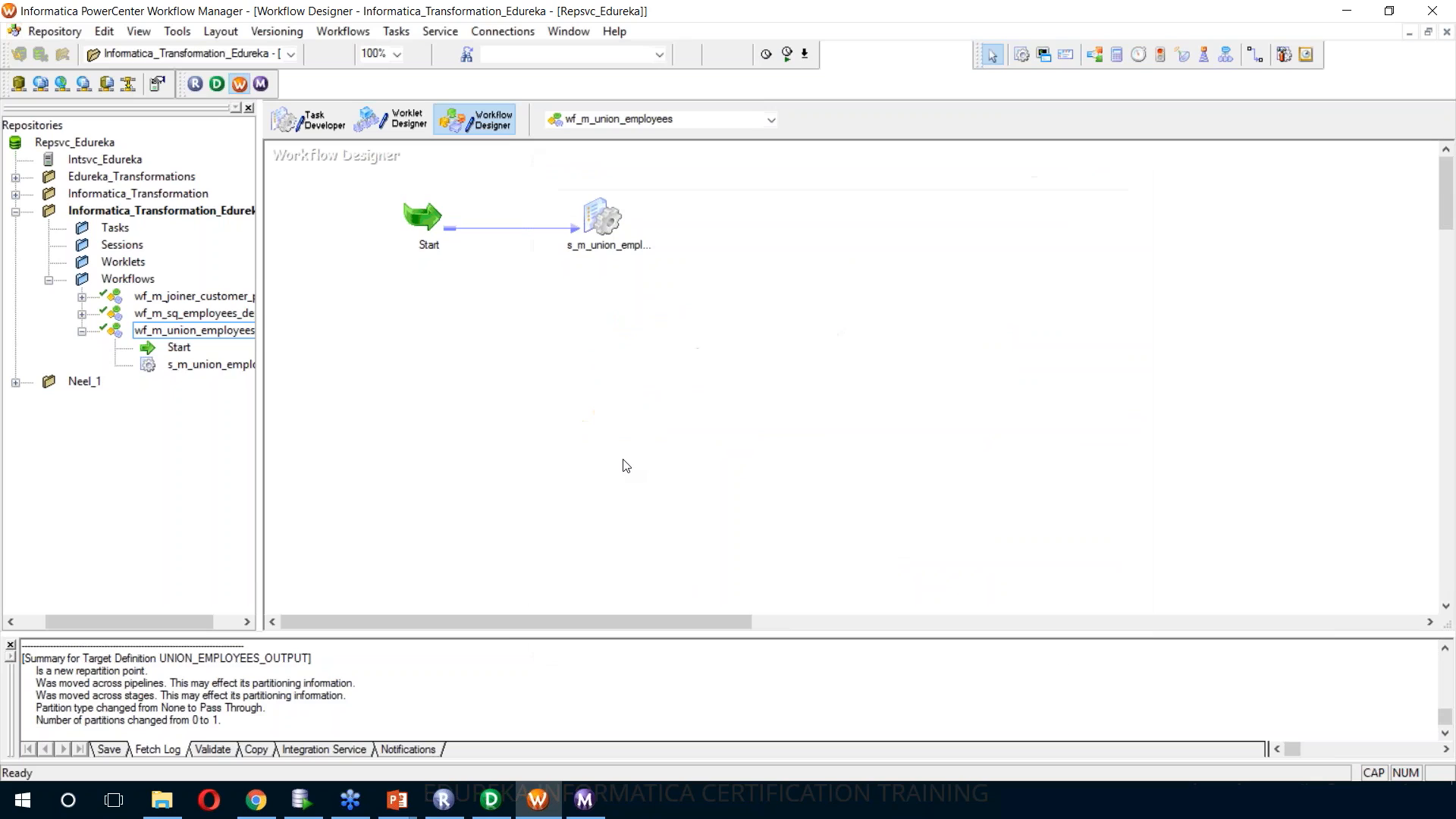
{"action": "key", "text": "ctrl+s"}
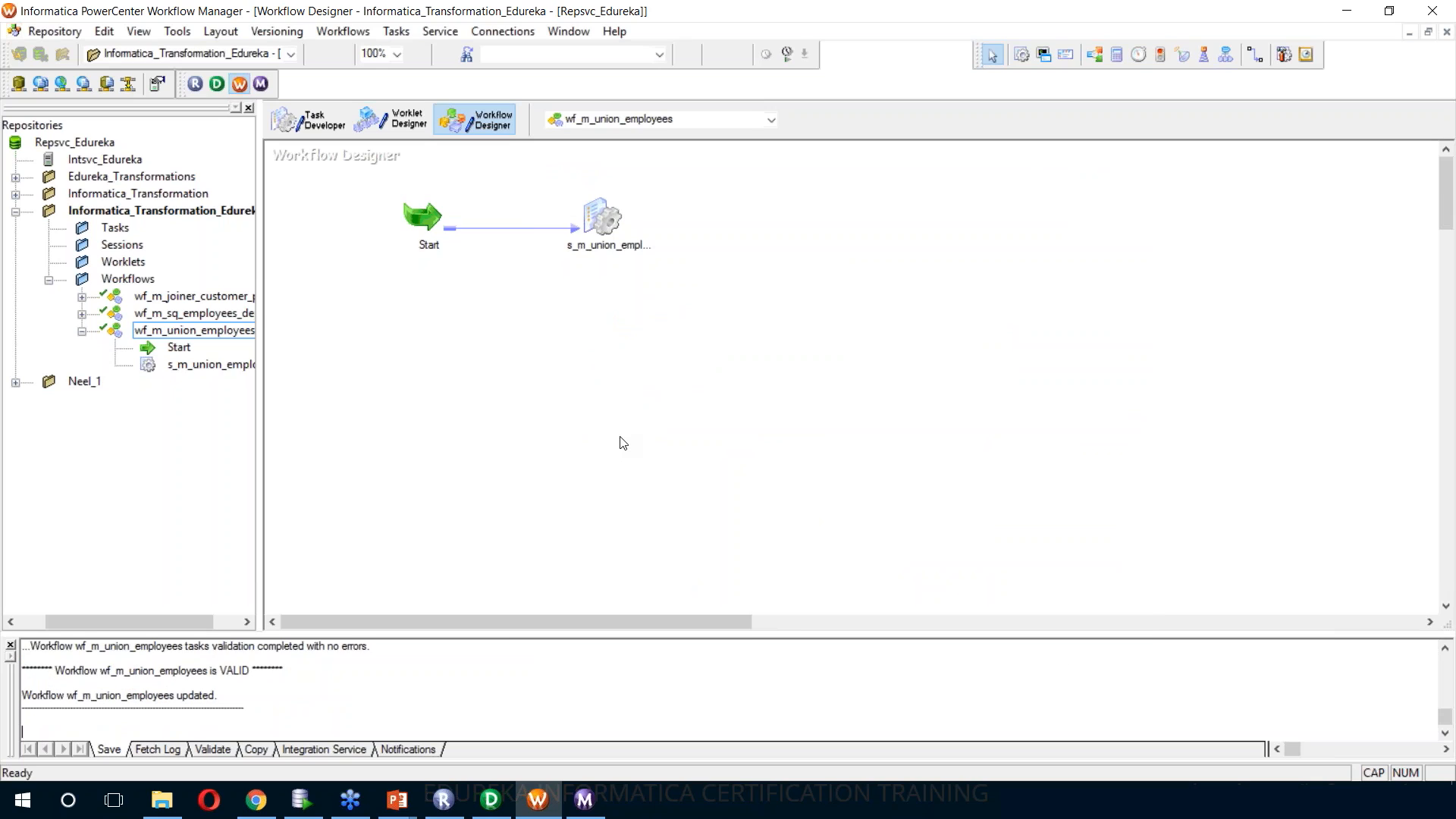
Start the wf_m_union_employees workflow and display the s_m_union_employees session's run details and source/target statistics in Workflow Monitor
{"action": "right_click", "coordinate": [718, 221]}
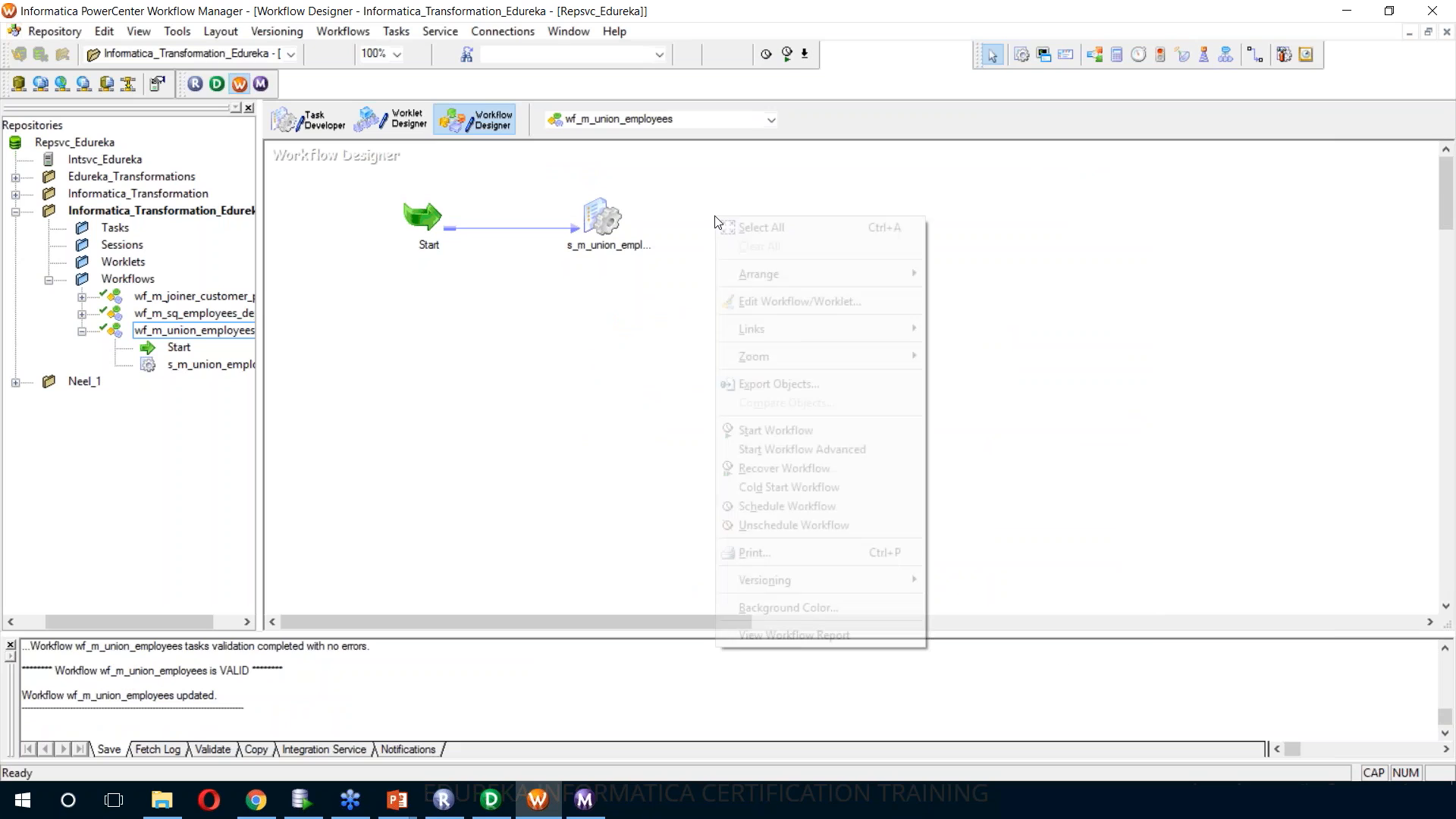
{"action": "left_click", "coordinate": [772, 431]}
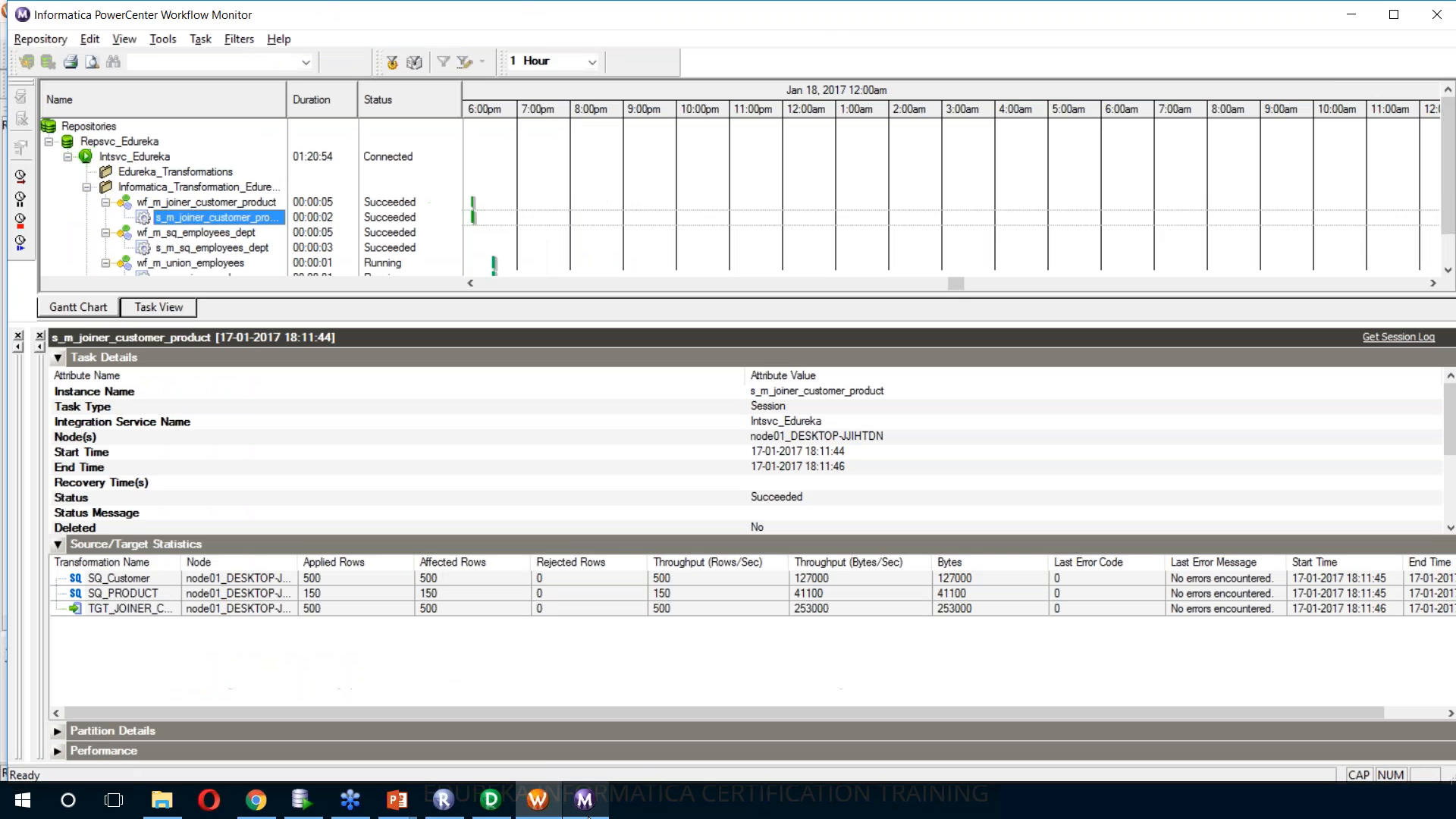
{"action": "scroll", "coordinate": [419, 269], "scroll_direction": "down", "scroll_amount": 2}
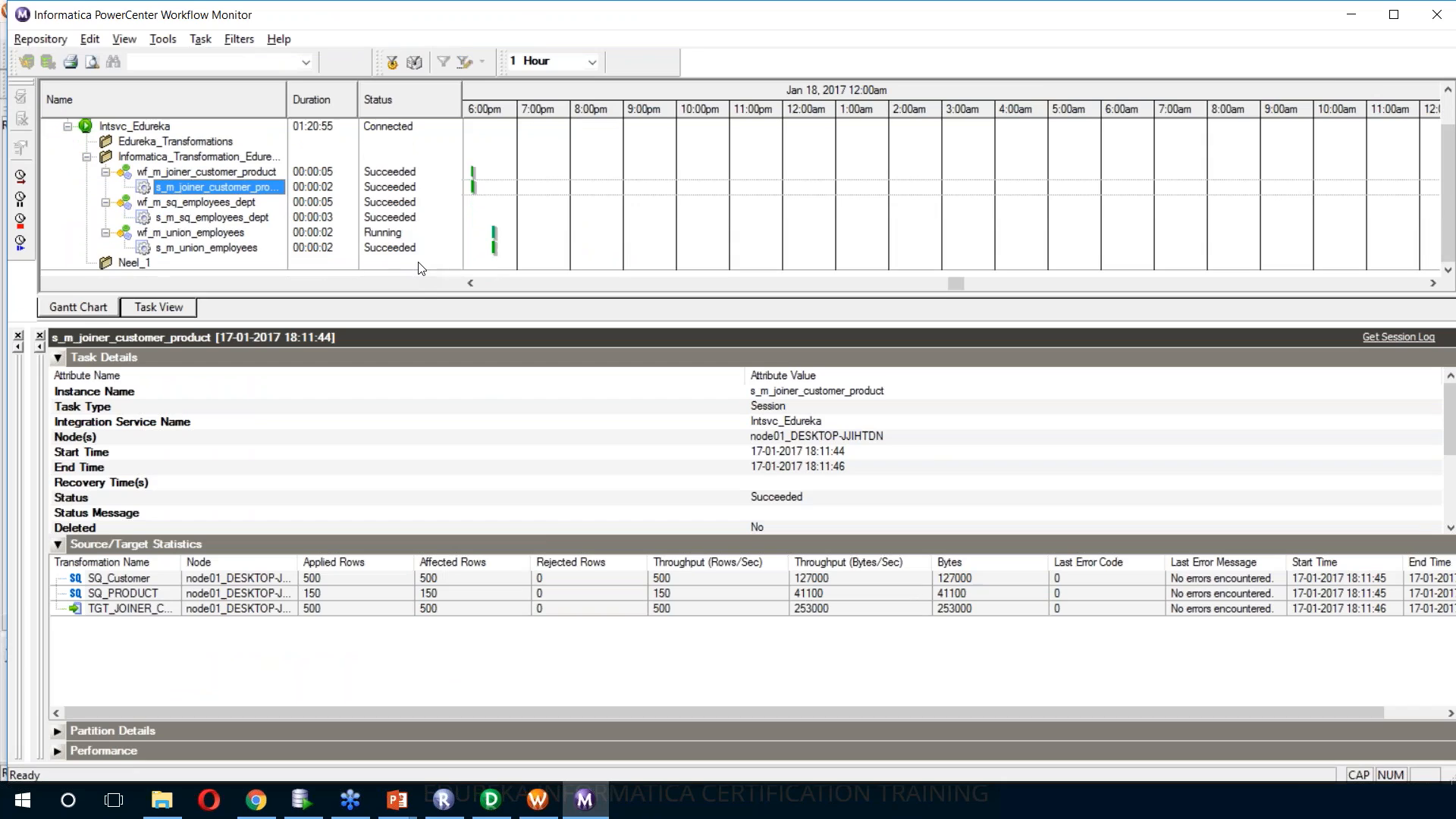
{"action": "left_click", "coordinate": [211, 234]}
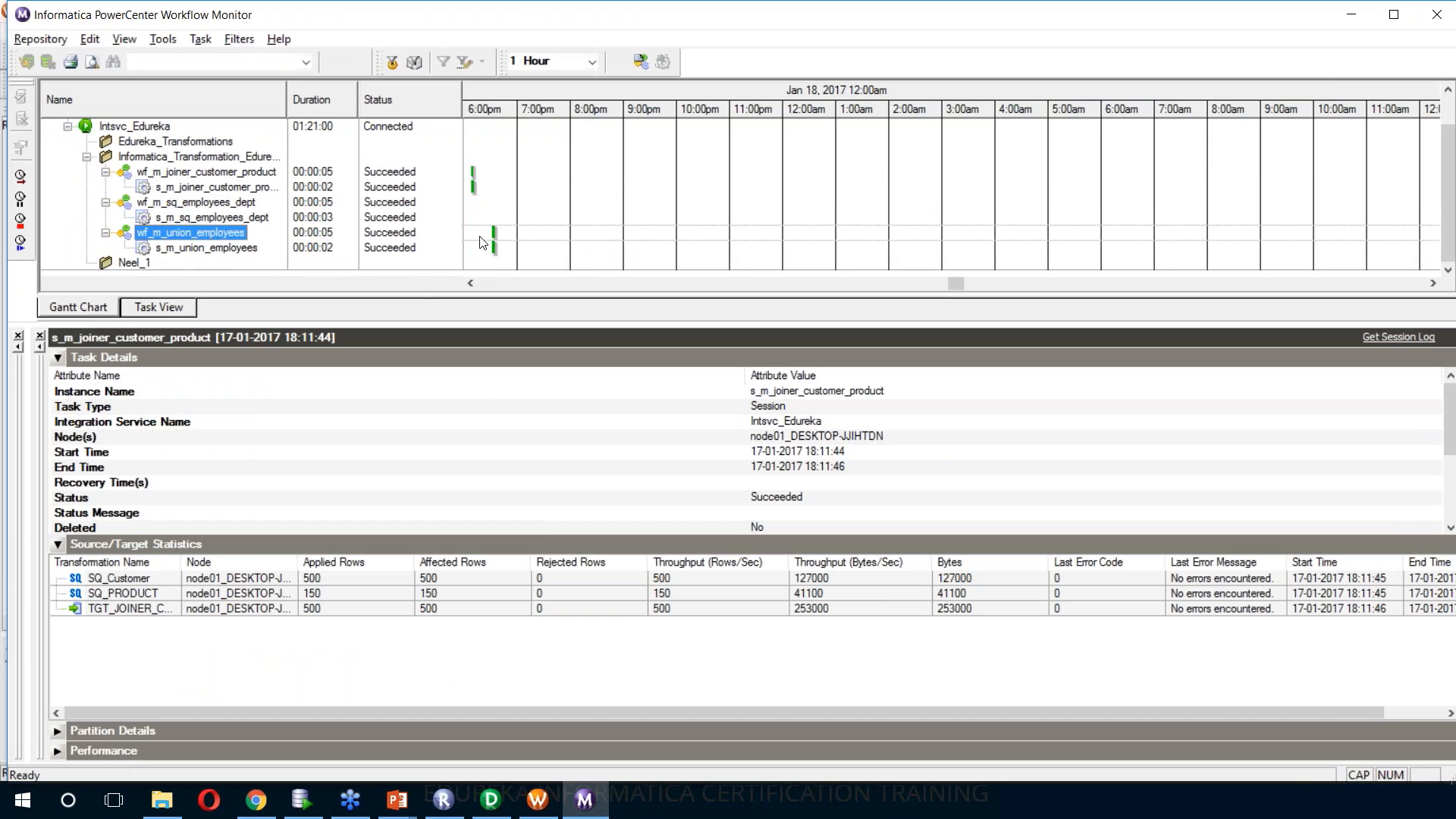
{"action": "left_click", "coordinate": [256, 250]}
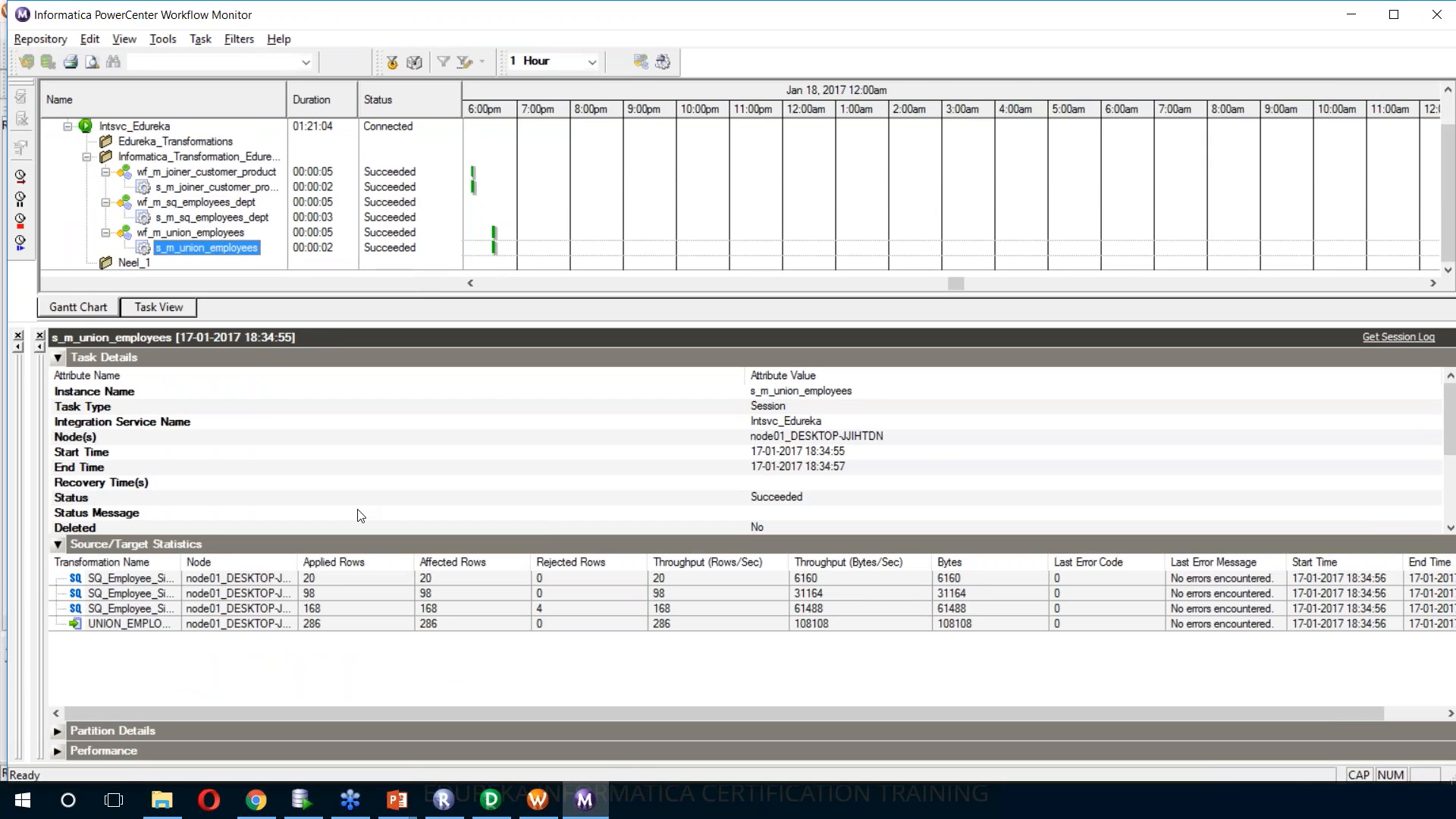
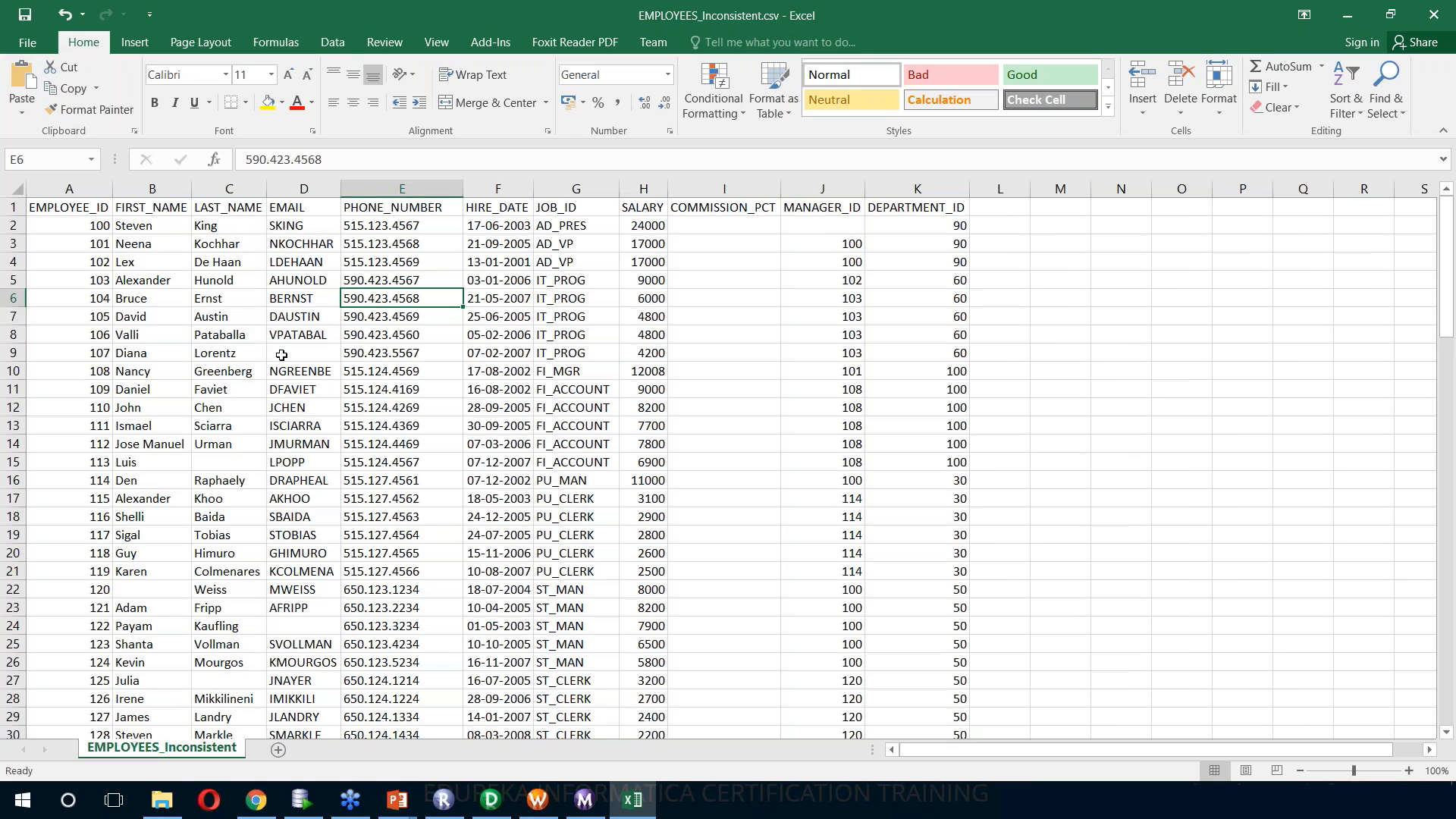
Examine the EMPLOYEES_Inconsistent.csv data for missing EMAIL, LAST_NAME and FIRST_NAME values, and close the file
{"action": "left_click", "coordinate": [287, 355]}
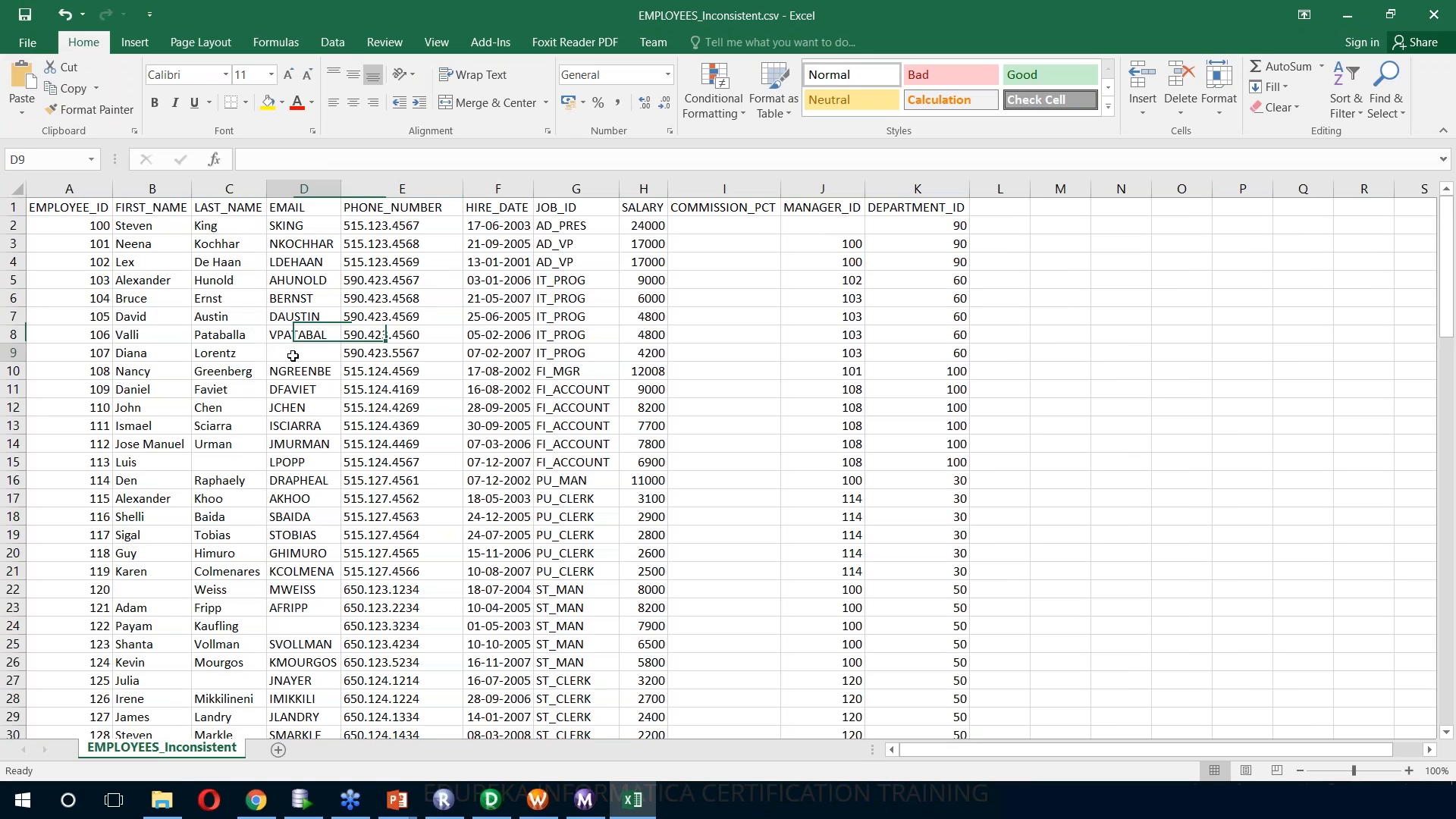
{"action": "left_click", "coordinate": [220, 466]}
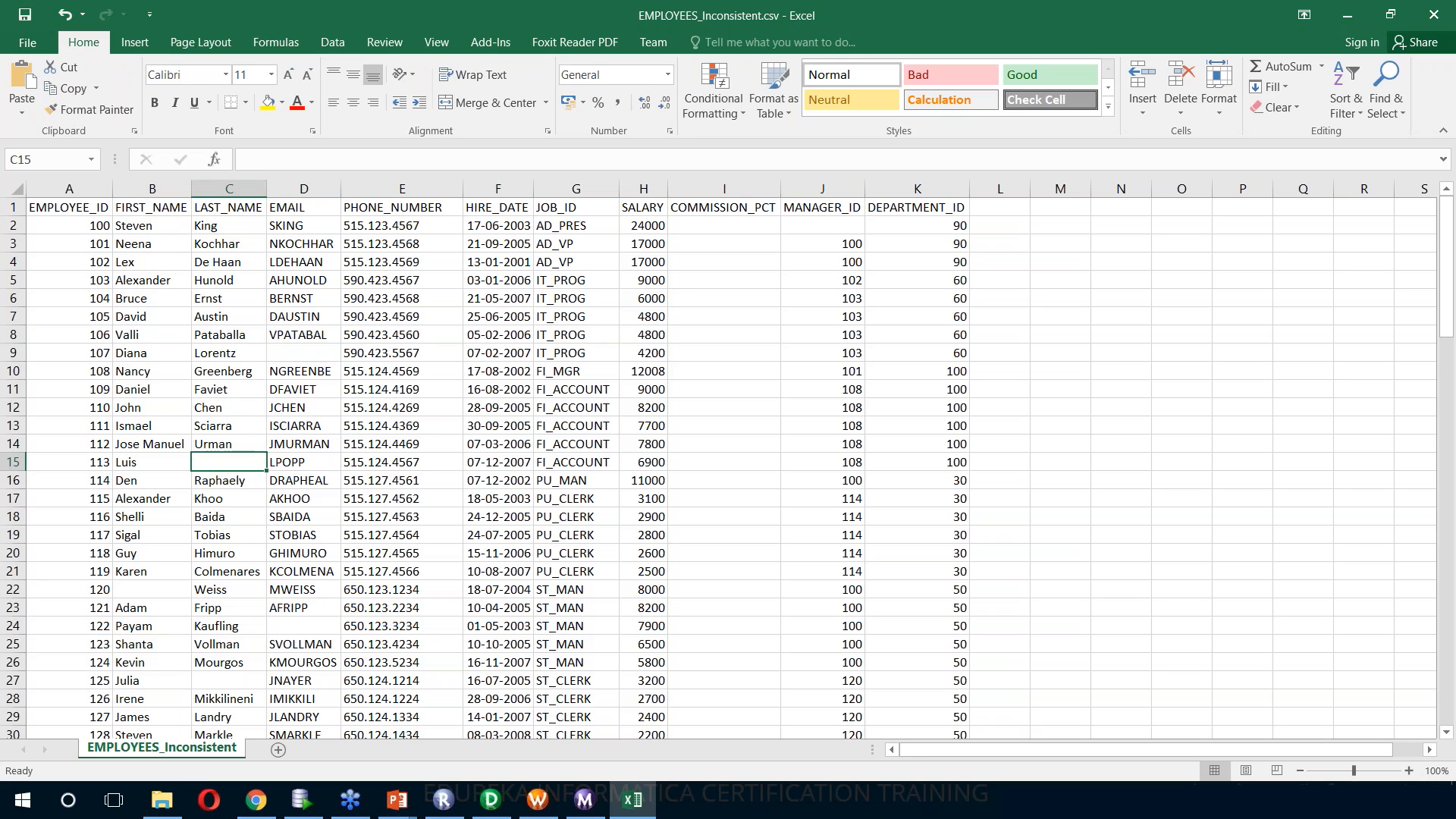
{"action": "left_click", "coordinate": [139, 593]}
{"action": "scroll", "coordinate": [182, 660], "scroll_direction": "down", "scroll_amount": 2}
{"action": "scroll", "coordinate": [182, 663], "scroll_direction": "down", "scroll_amount": 4}
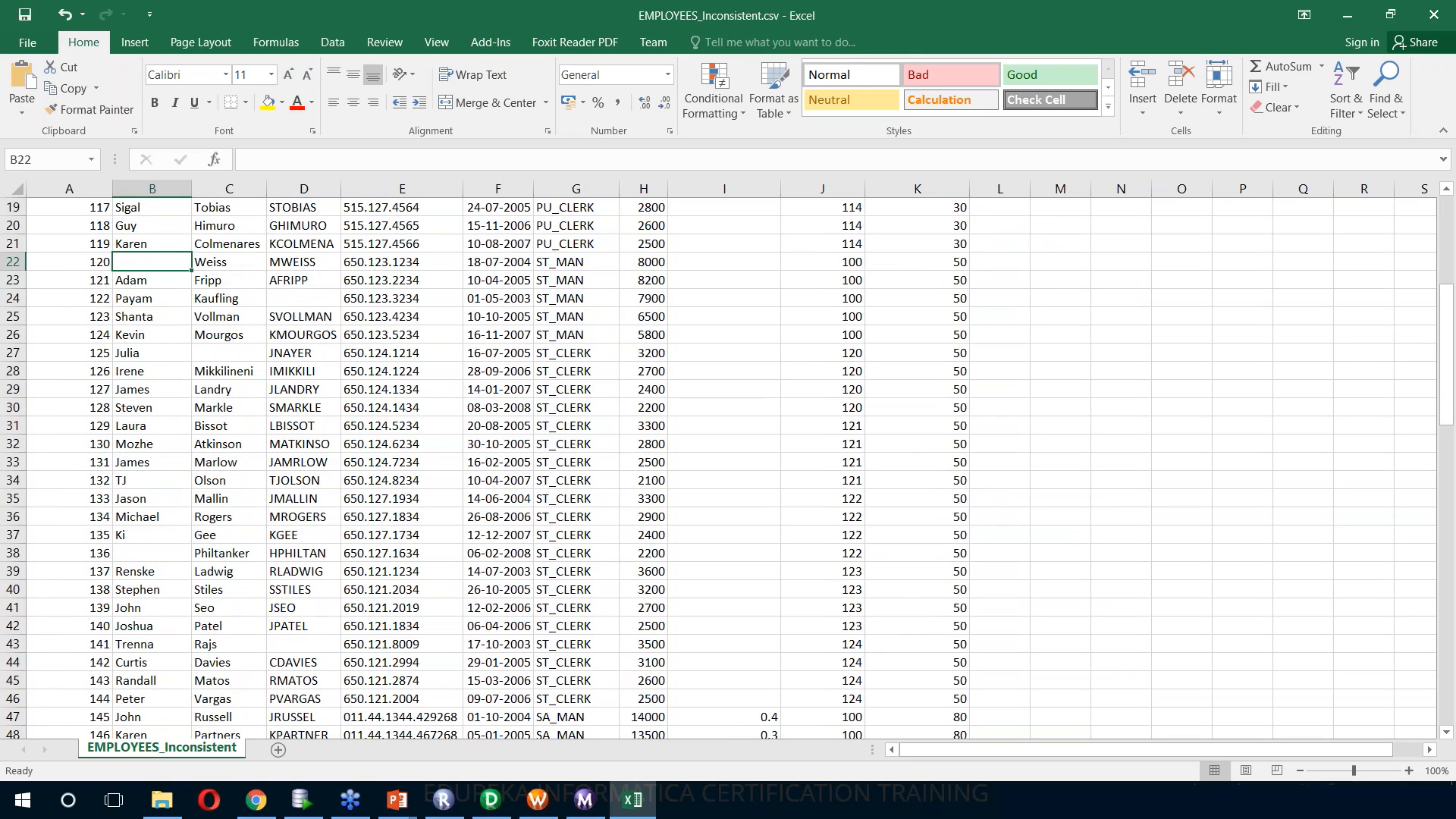
{"action": "left_click", "coordinate": [1432, 16]}
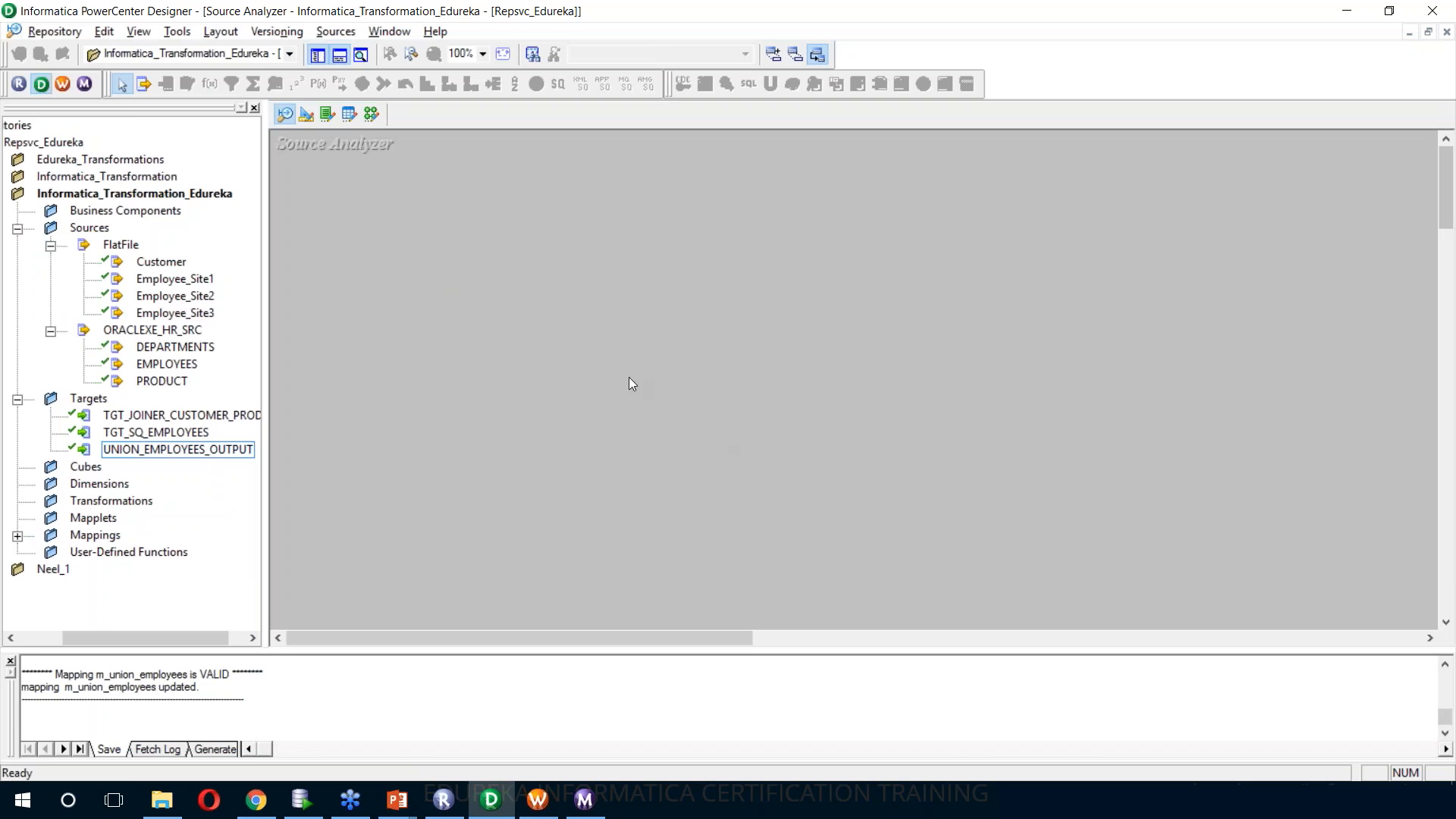
Import the comma-delimited EMPLOYEES_Inconsistent flat file as a source definition, with PHONE_NUMBER set to the Text datatype
{"action": "left_click", "coordinate": [336, 31]}
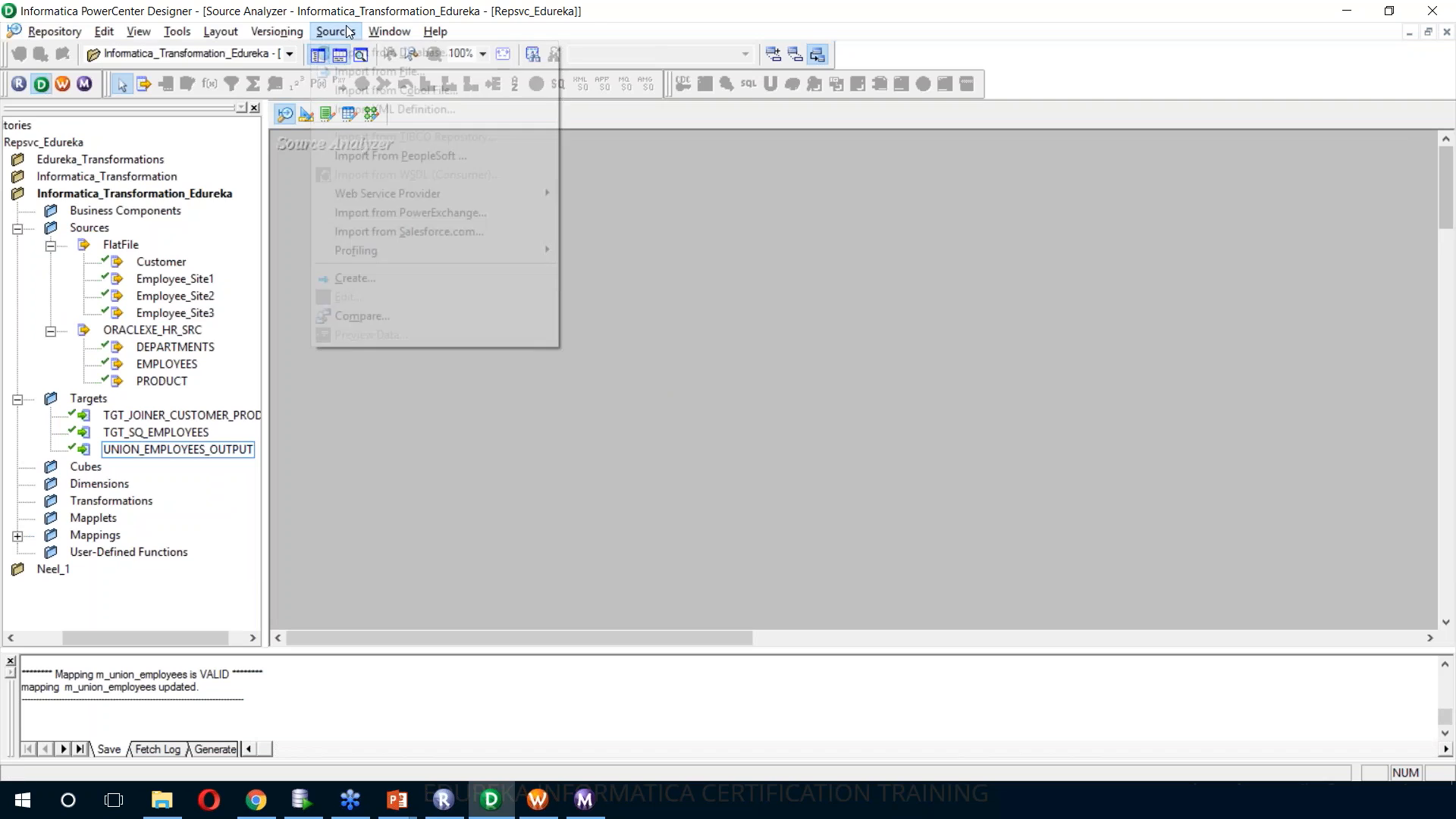
{"action": "left_click", "coordinate": [367, 71]}
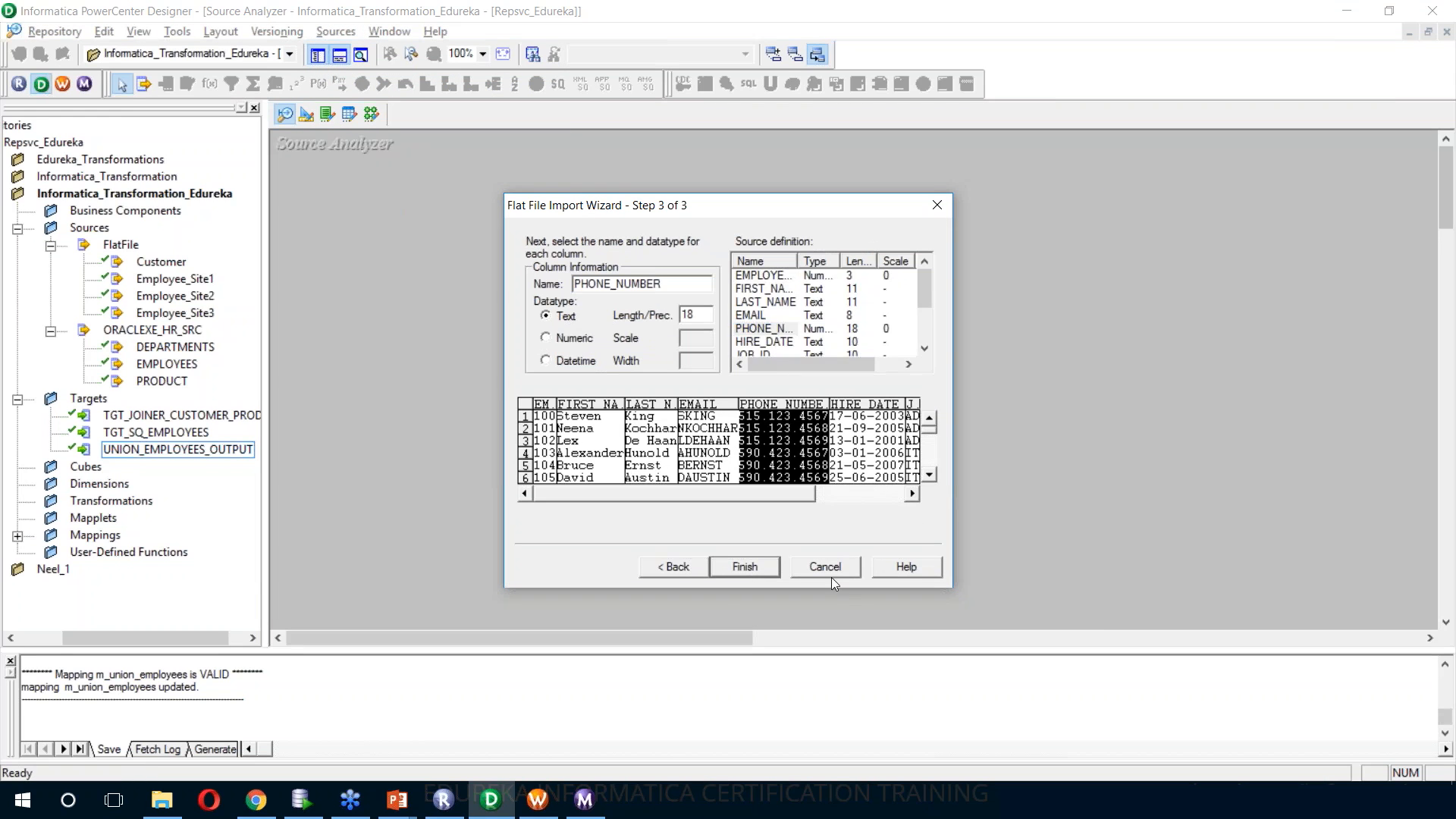
{"action": "left_click", "coordinate": [924, 348]}
{"action": "left_click", "coordinate": [924, 348]}
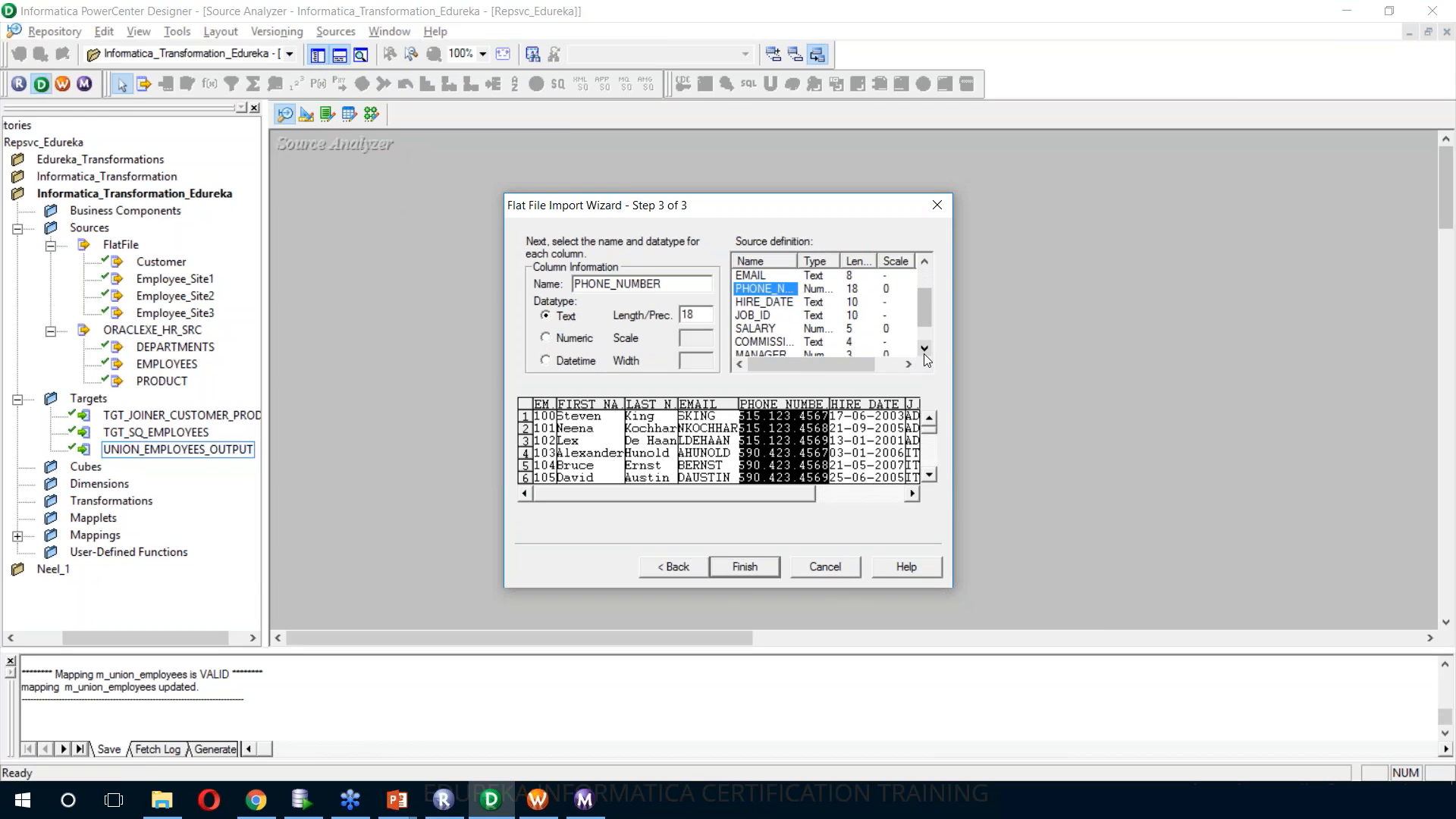
{"action": "left_click", "coordinate": [796, 303]}
{"action": "left_click", "coordinate": [781, 292]}
{"action": "left_click", "coordinate": [745, 567]}
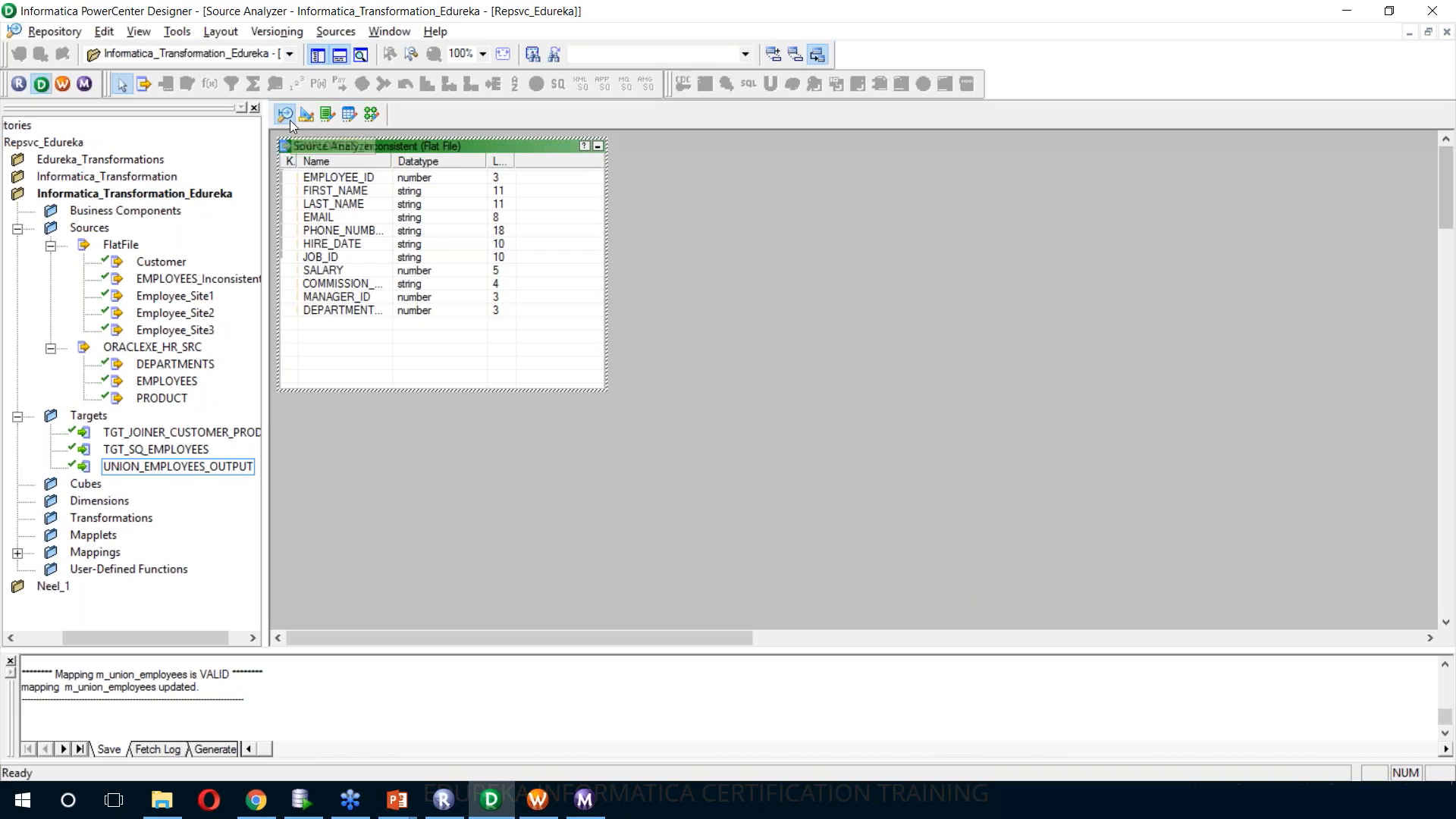
Add the EMPLOYEES_Inconsistent source to the m_exp_employees mapping in the Mapping Designer and arrange the mapping objects
{"action": "left_click", "coordinate": [373, 111]}
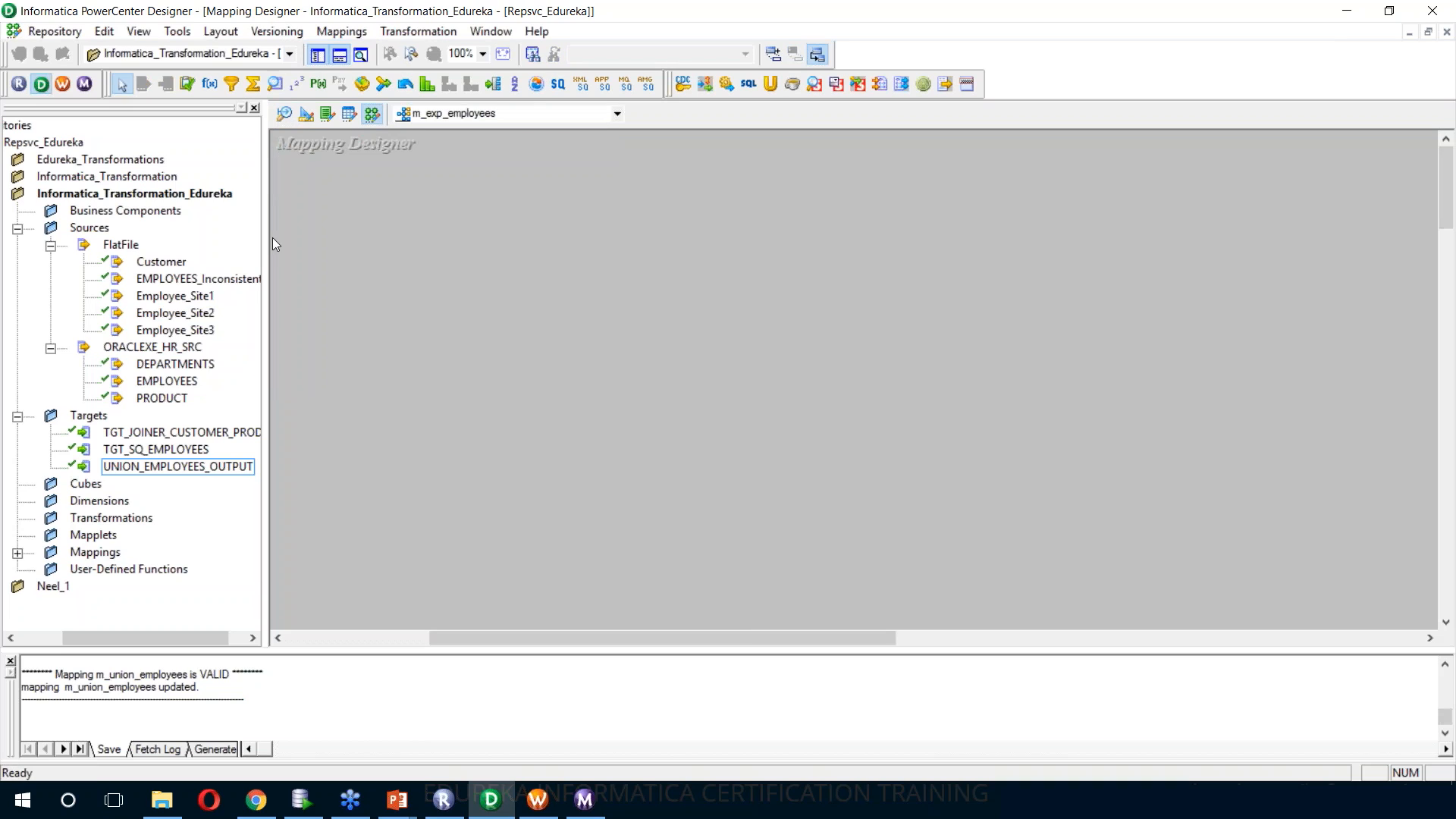
{"action": "left_click_drag", "start_coordinate": [186, 287], "coordinate": [533, 280]}
{"action": "right_click", "coordinate": [878, 265]}
{"action": "left_click", "coordinate": [922, 425]}
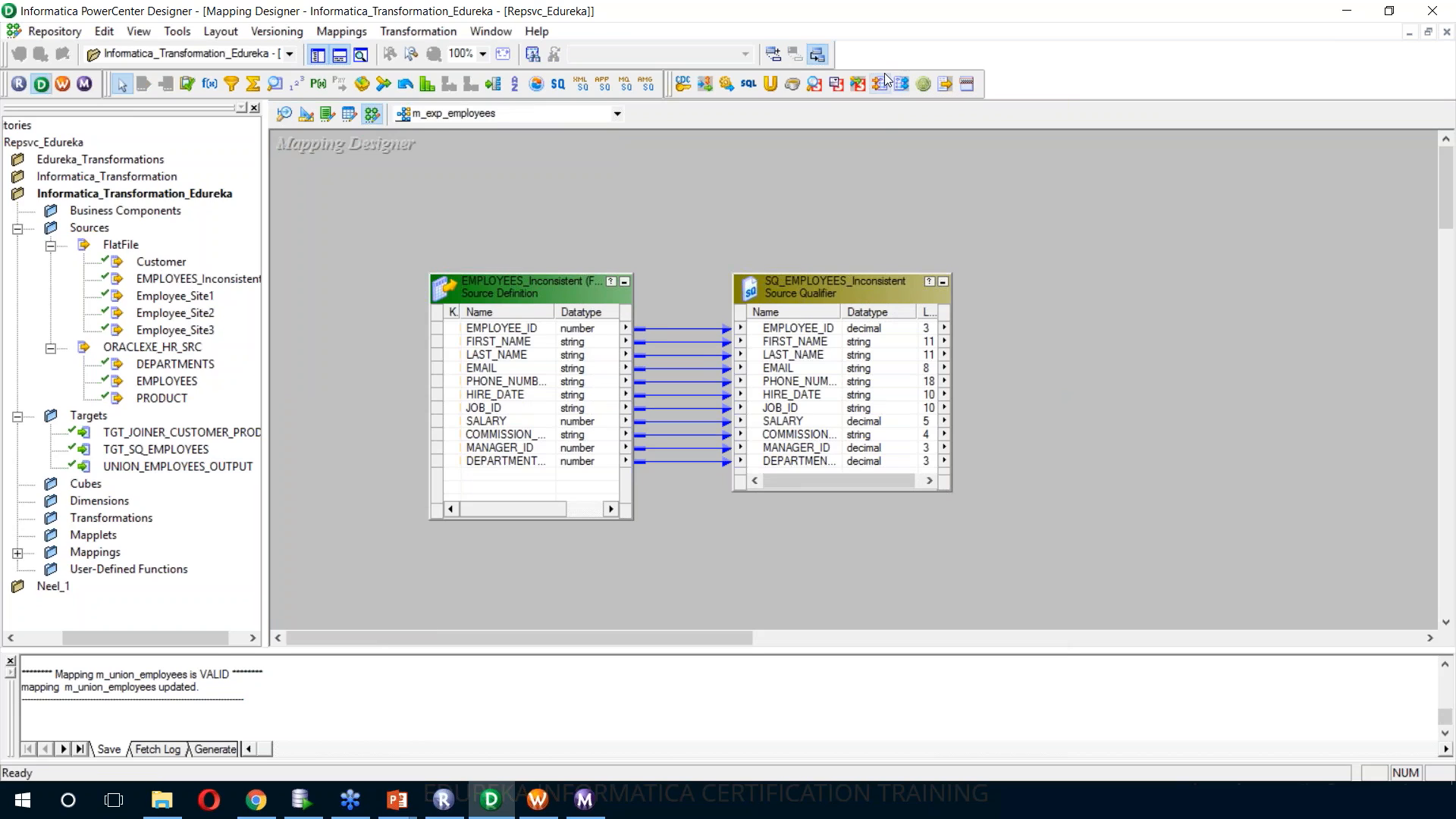
Create an Expression transformation named EXP_EMPLOYEES, place it beside the SQ_EMPLOYEES_Inconsistent source qualifier and enlarge it
{"action": "left_click", "coordinate": [433, 31]}
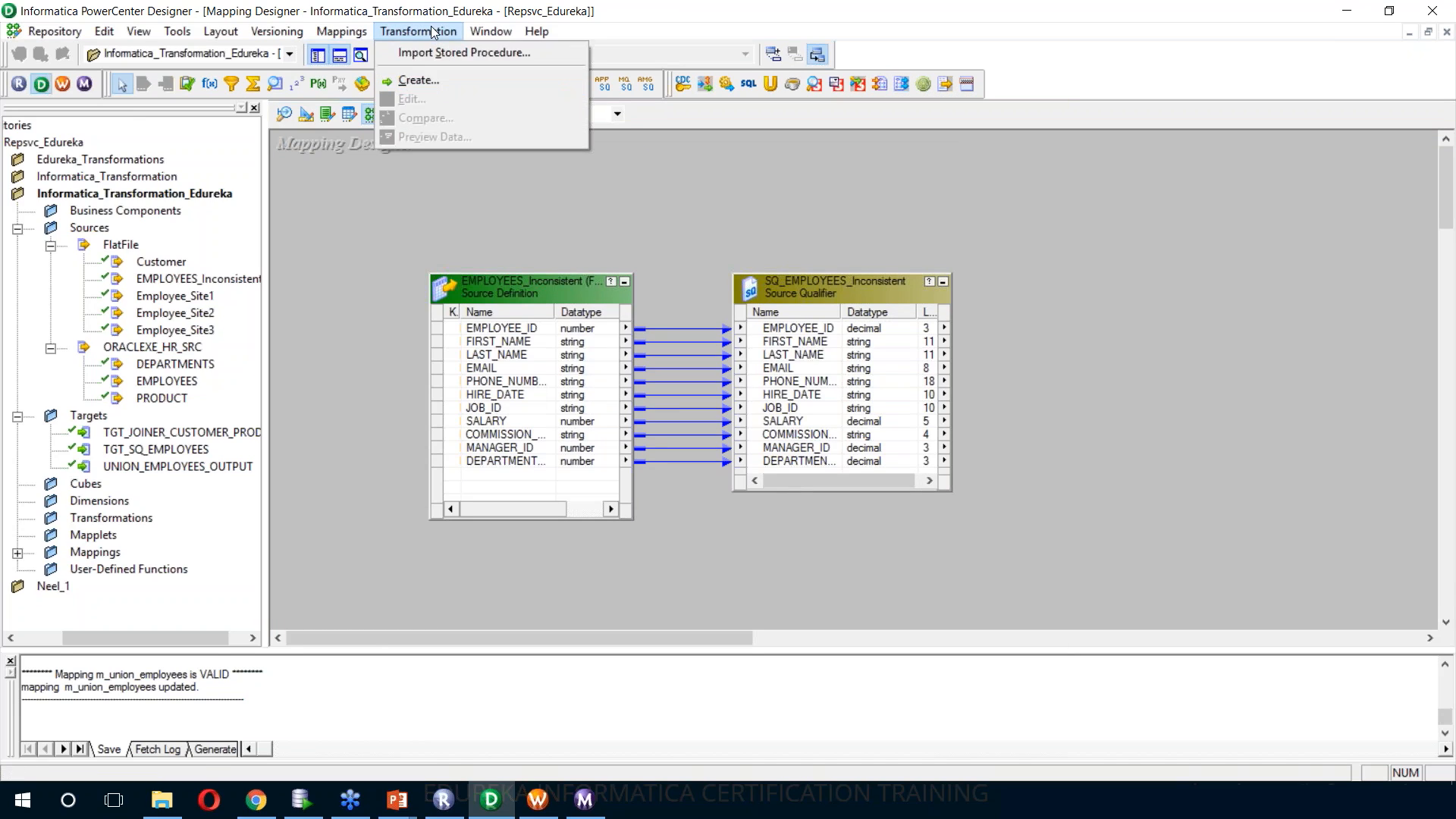
{"action": "left_click", "coordinate": [413, 80]}
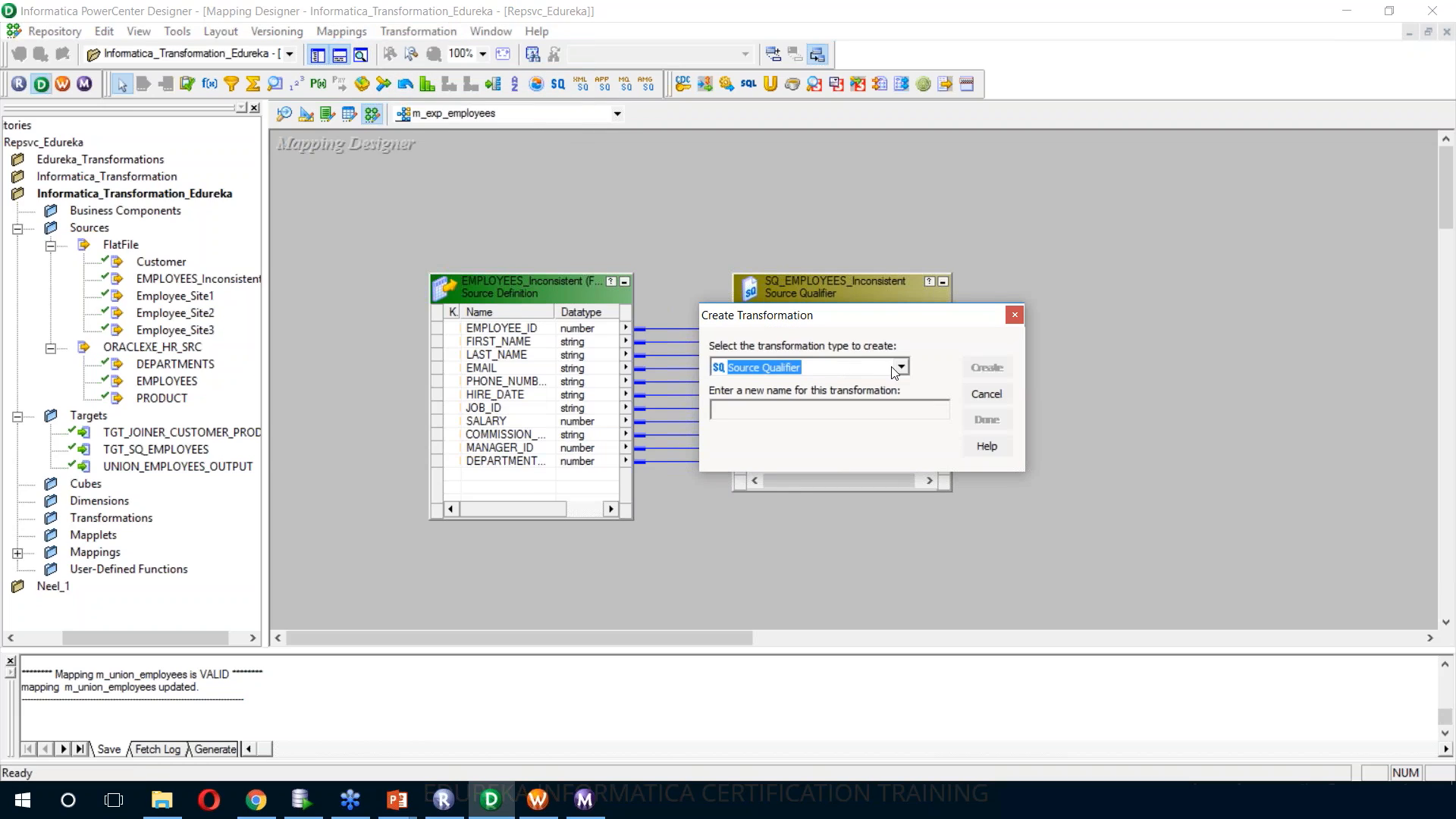
{"action": "key", "text": "e"}
{"action": "left_click", "coordinate": [838, 409]}
{"action": "type", "text": "EXP_EMPLOYEES"}
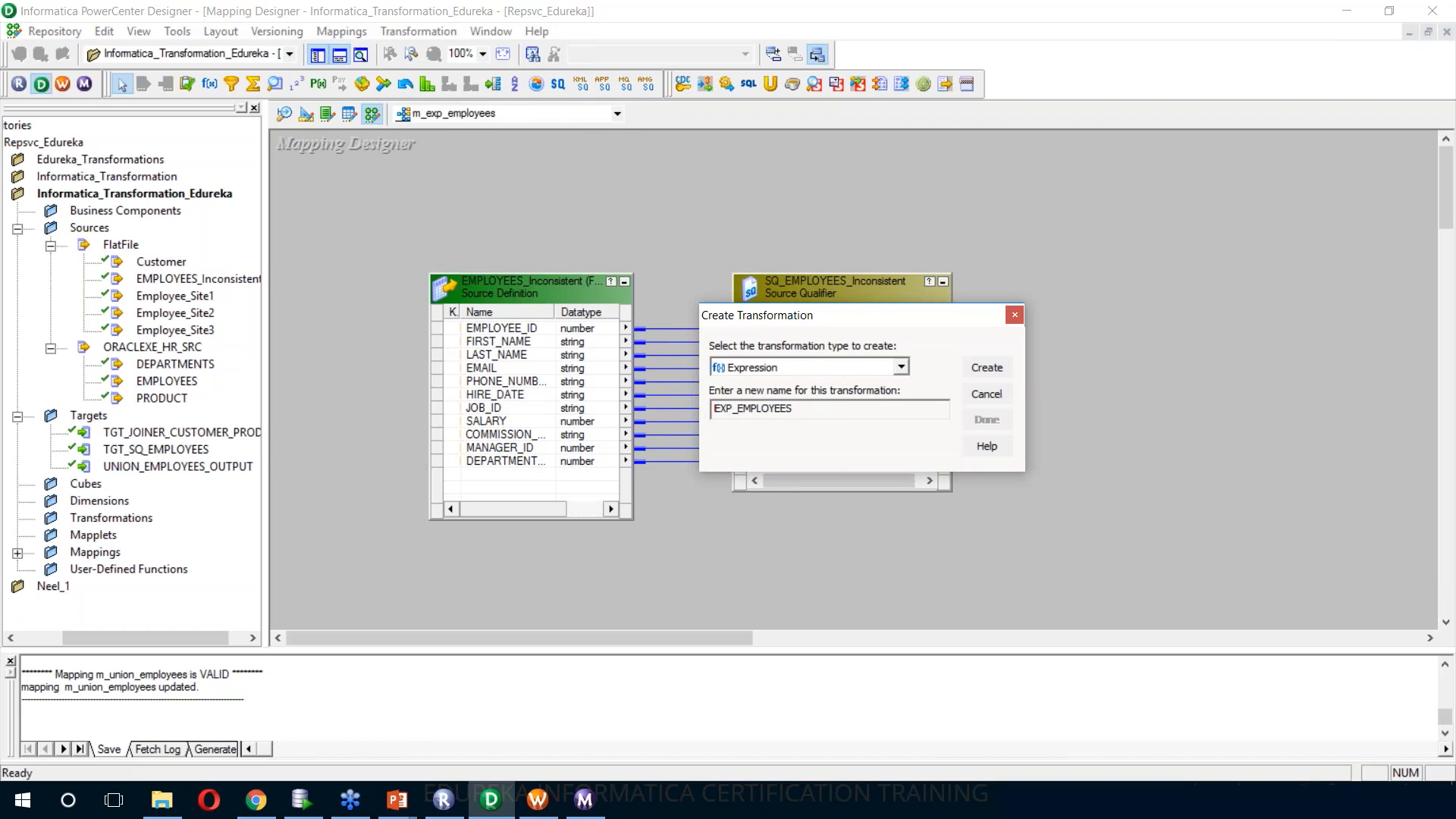
{"action": "left_click", "coordinate": [990, 370]}
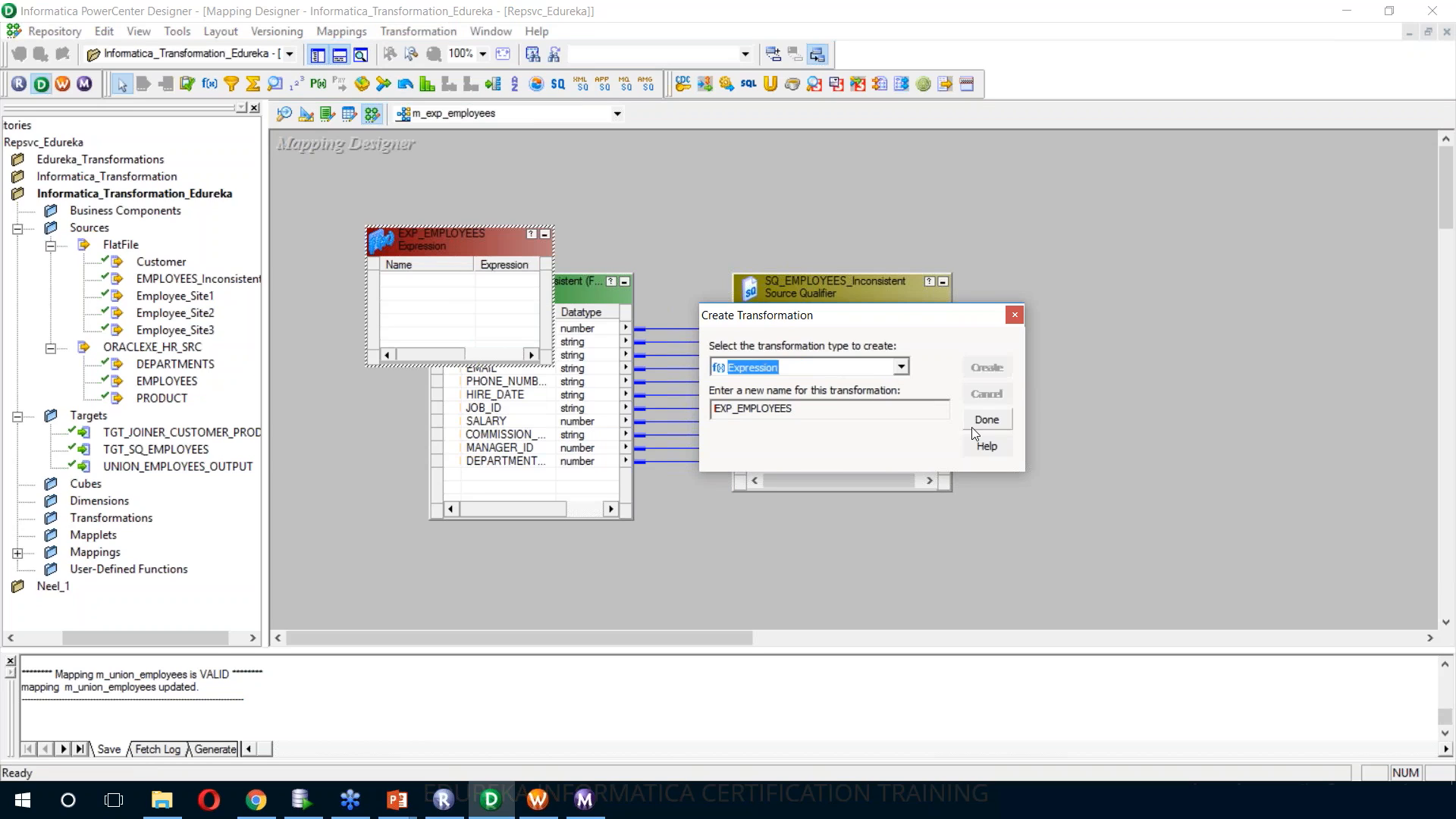
{"action": "left_click", "coordinate": [984, 420]}
{"action": "left_click_drag", "start_coordinate": [456, 252], "coordinate": [1125, 290]}
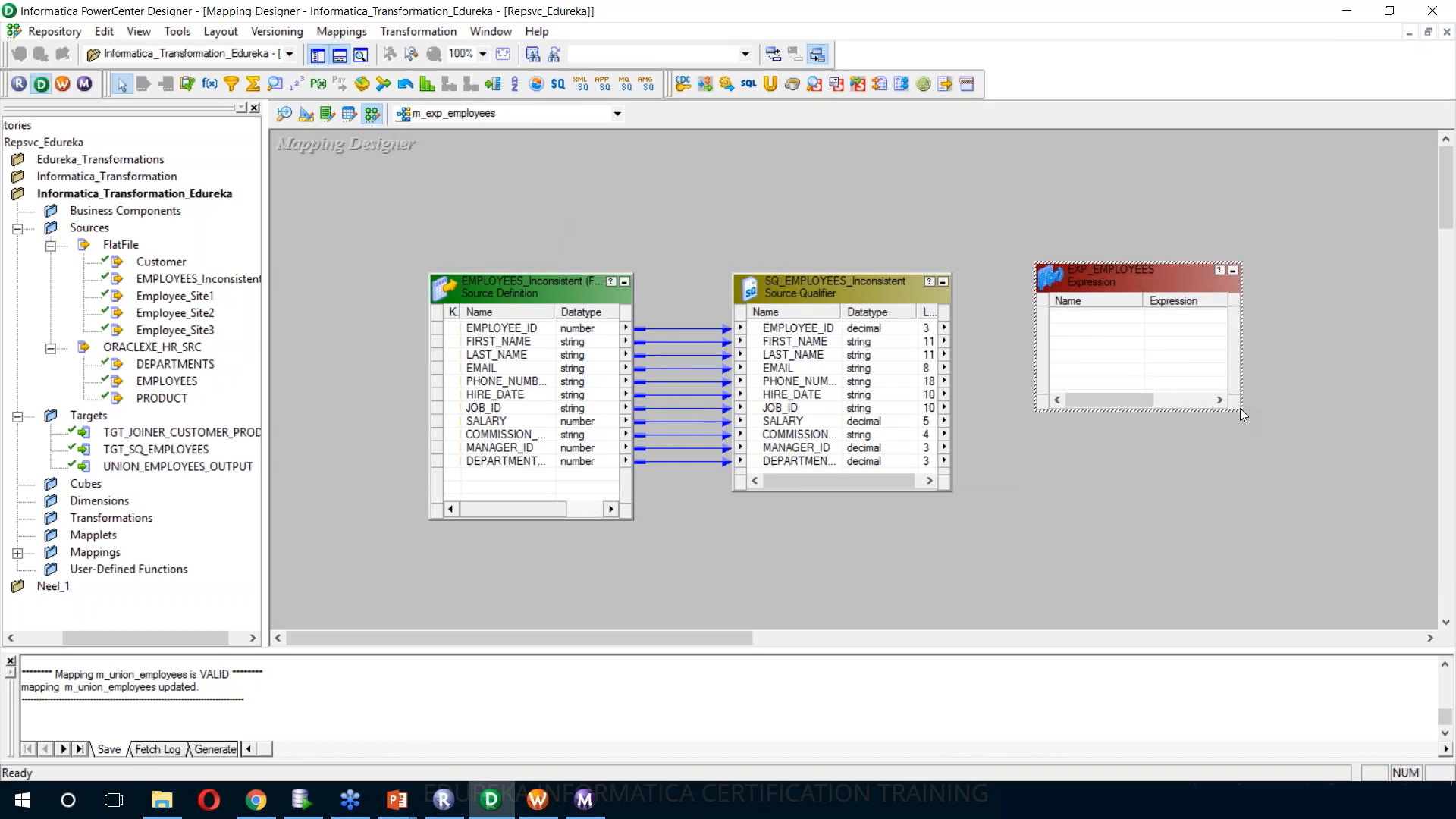
{"action": "left_click_drag", "start_coordinate": [1224, 405], "coordinate": [1262, 520]}
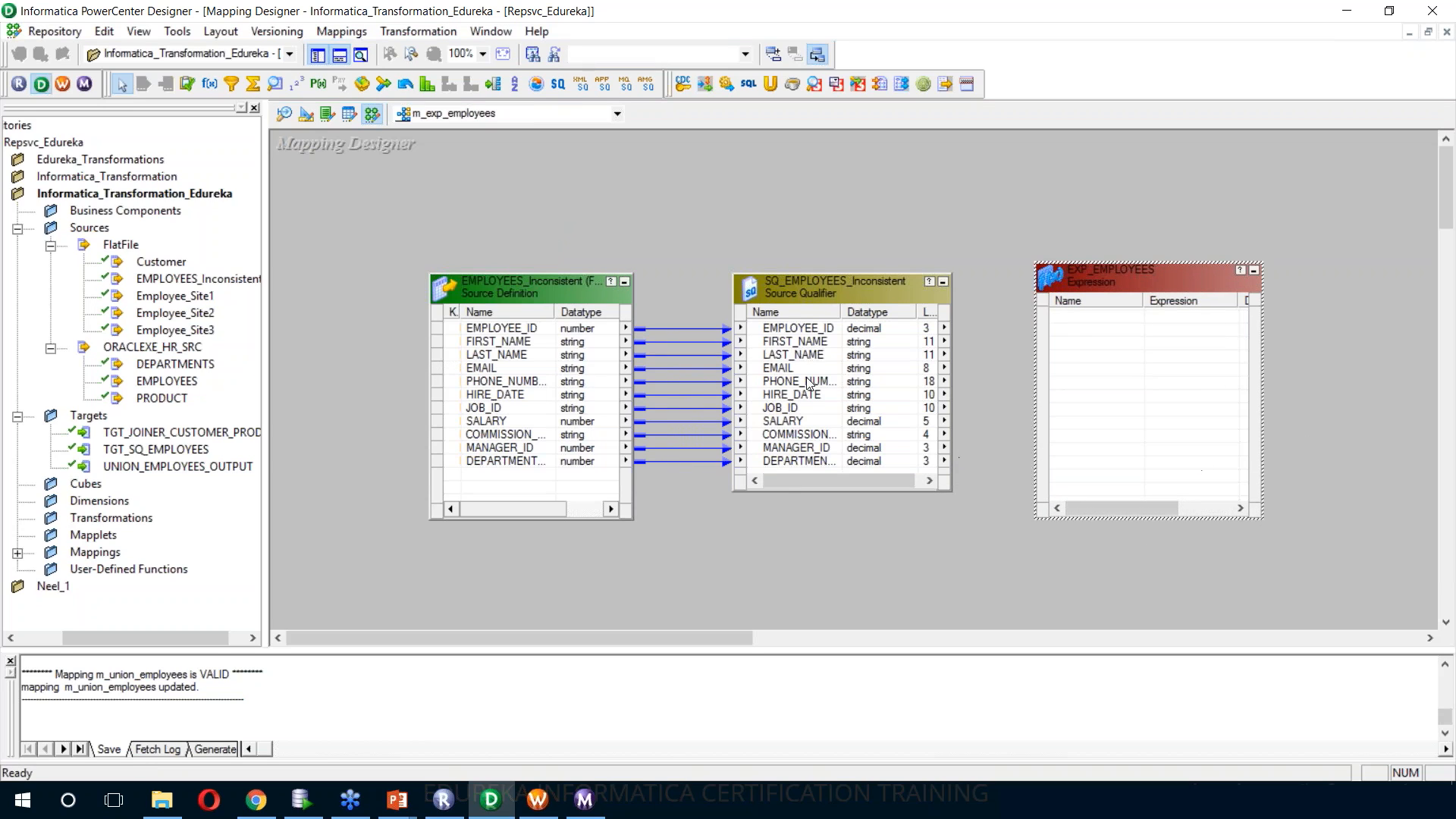
Link all ports of the SQ_EMPLOYEES_Inconsistent source qualifier to the EXP_EMPLOYEES transformation
{"action": "right_click", "coordinate": [817, 334]}
{"action": "left_click", "coordinate": [840, 335]}
{"action": "left_click_drag", "start_coordinate": [816, 334], "coordinate": [1187, 343]}
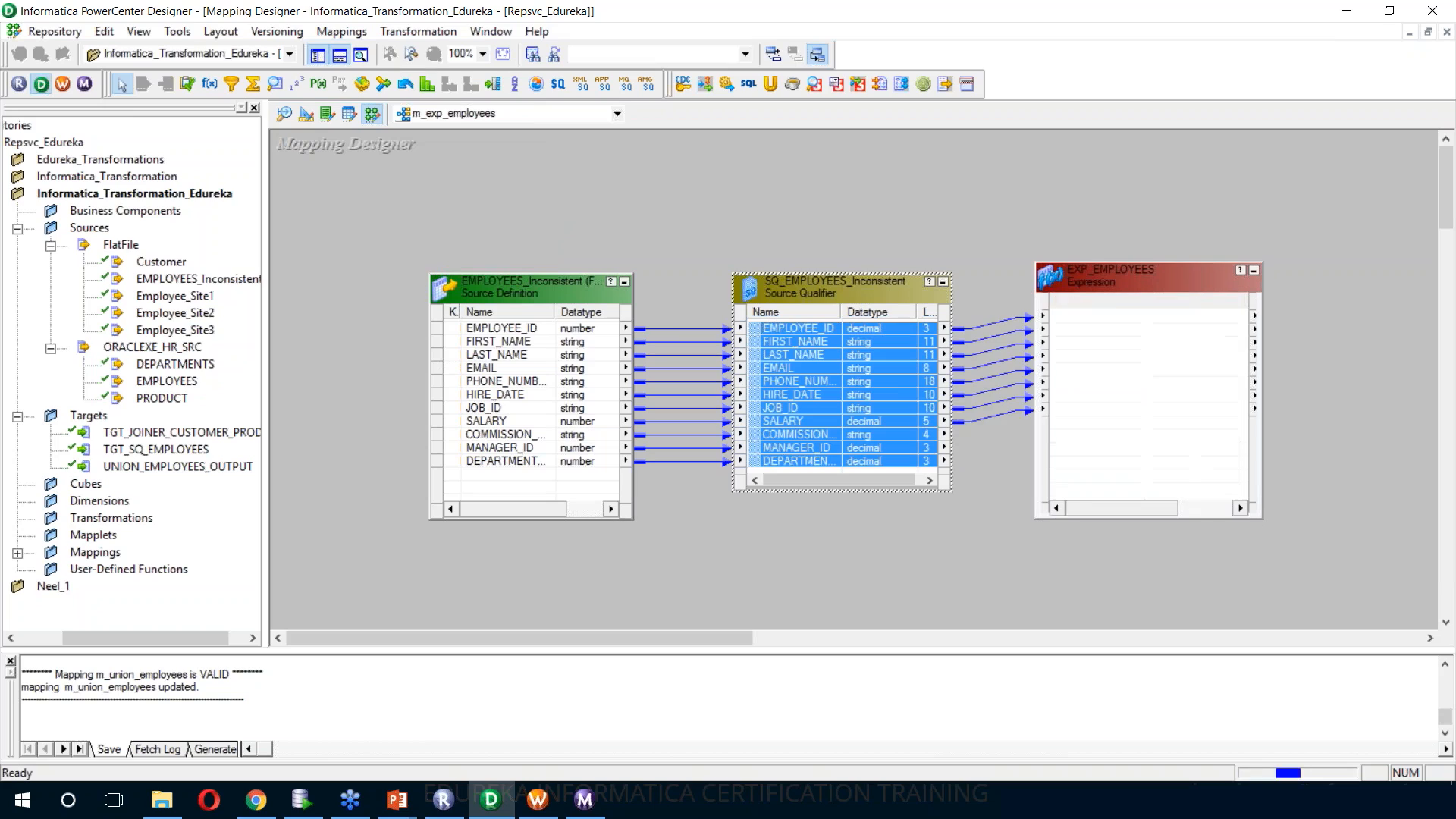
Add an output-only string port named NAME with precision 30 after LAST_NAME in the EXP_EMPLOYEES transformation
{"action": "double_click", "coordinate": [1155, 273]}
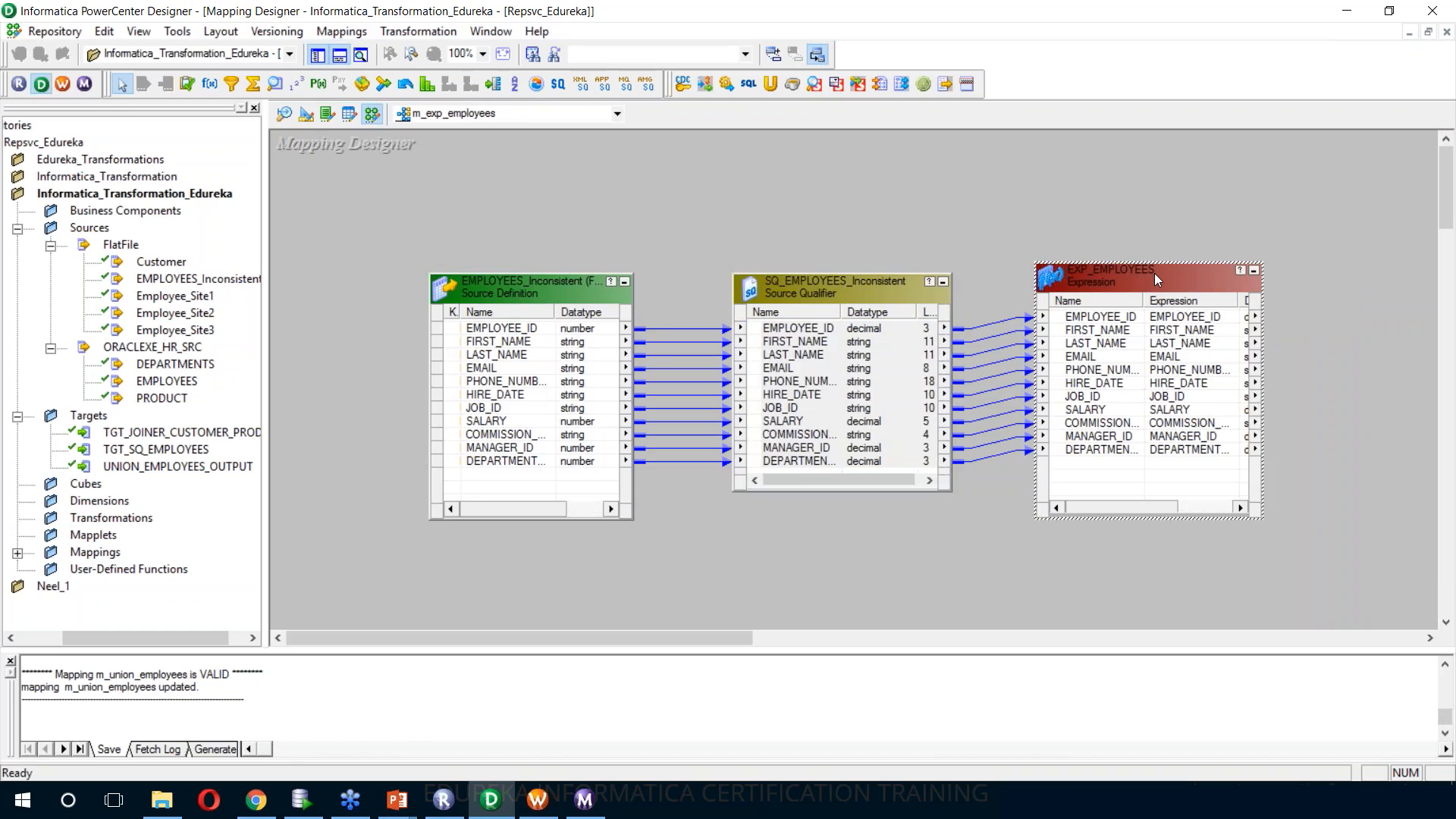
{"action": "left_click_drag", "start_coordinate": [769, 133], "coordinate": [616, 136]}
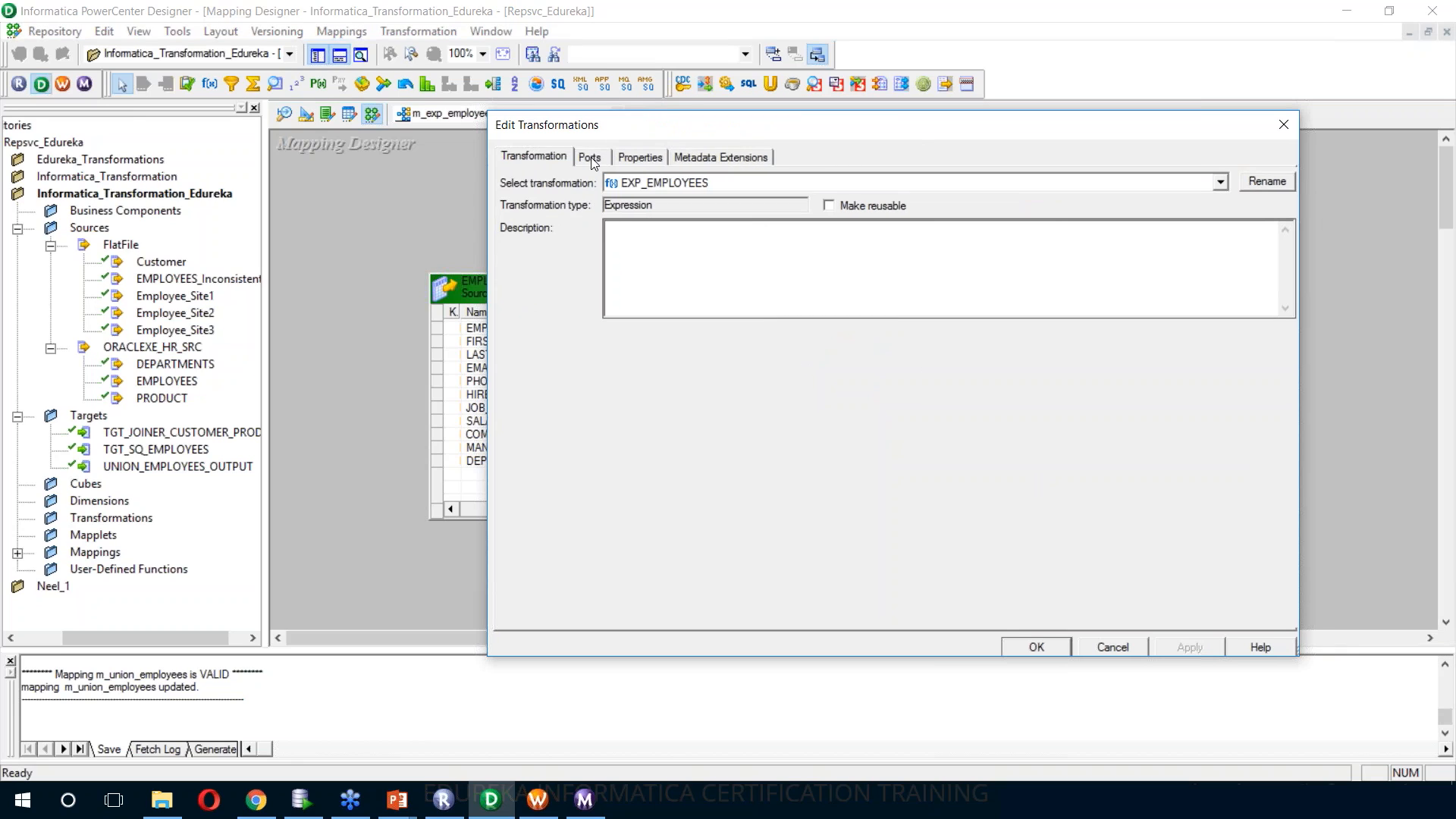
{"action": "left_click", "coordinate": [590, 157]}
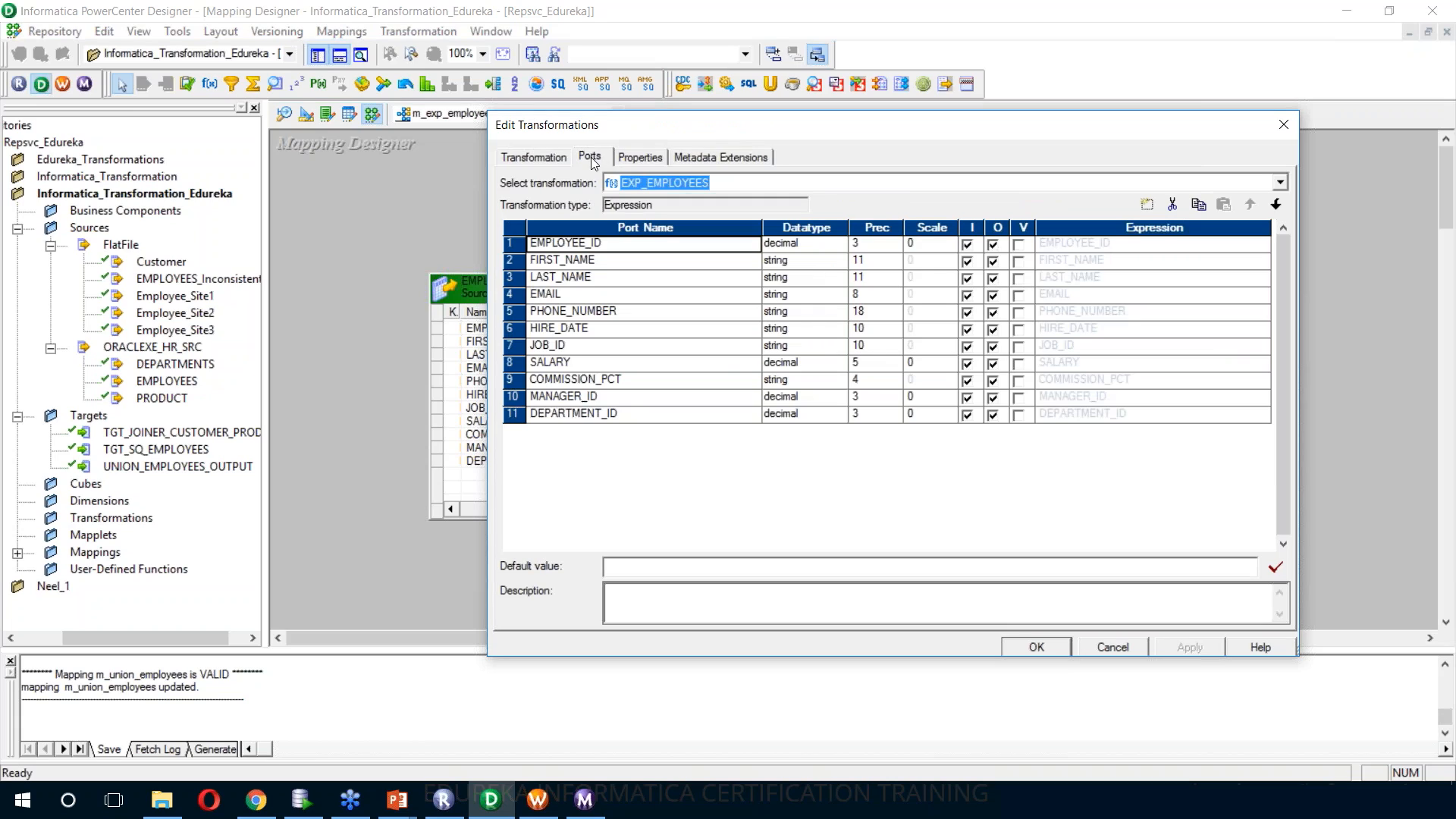
{"action": "left_click", "coordinate": [634, 277]}
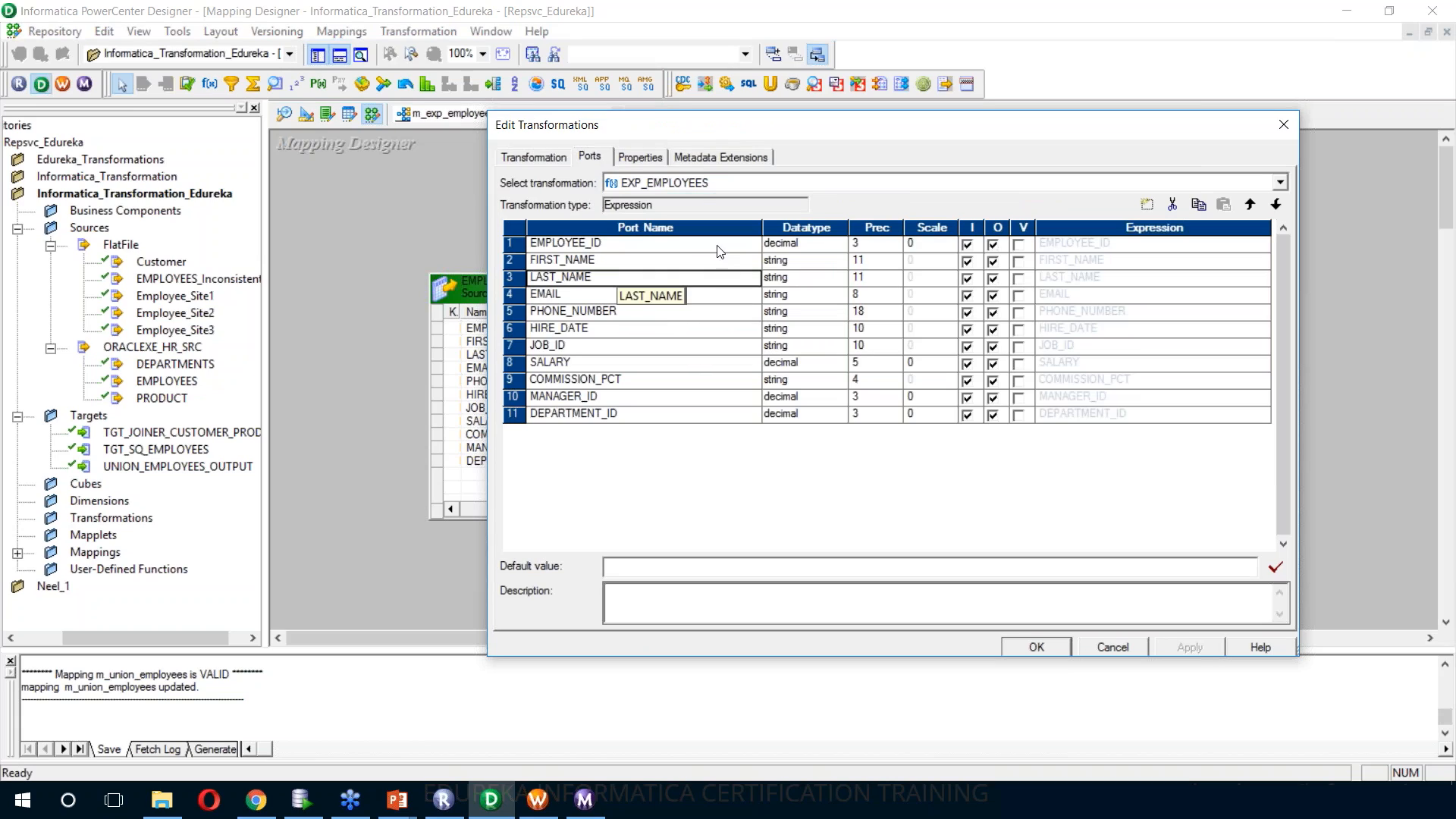
{"action": "left_click", "coordinate": [1149, 205]}
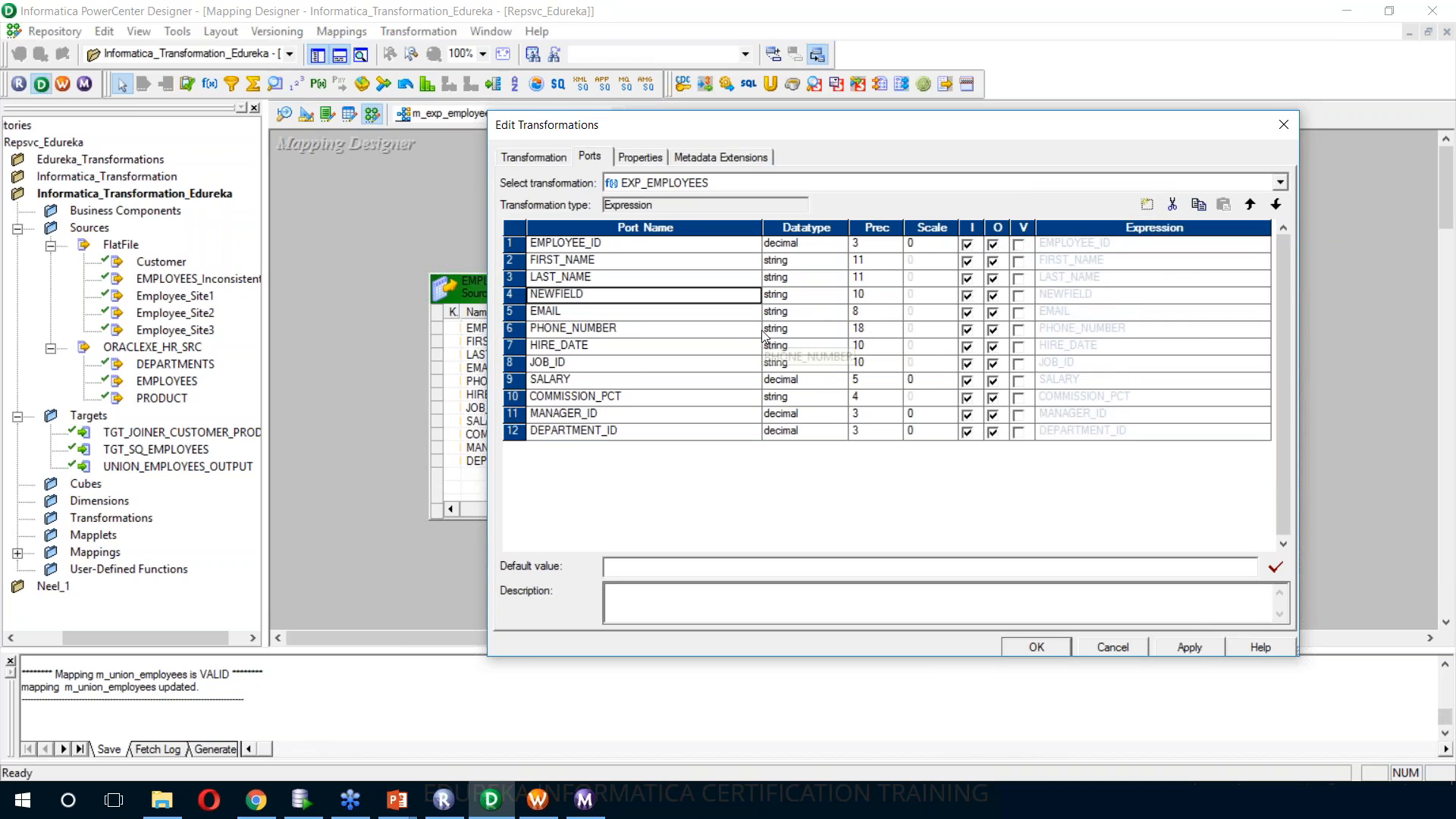
{"action": "type", "text": "NAME"}
{"action": "left_click", "coordinate": [871, 296]}
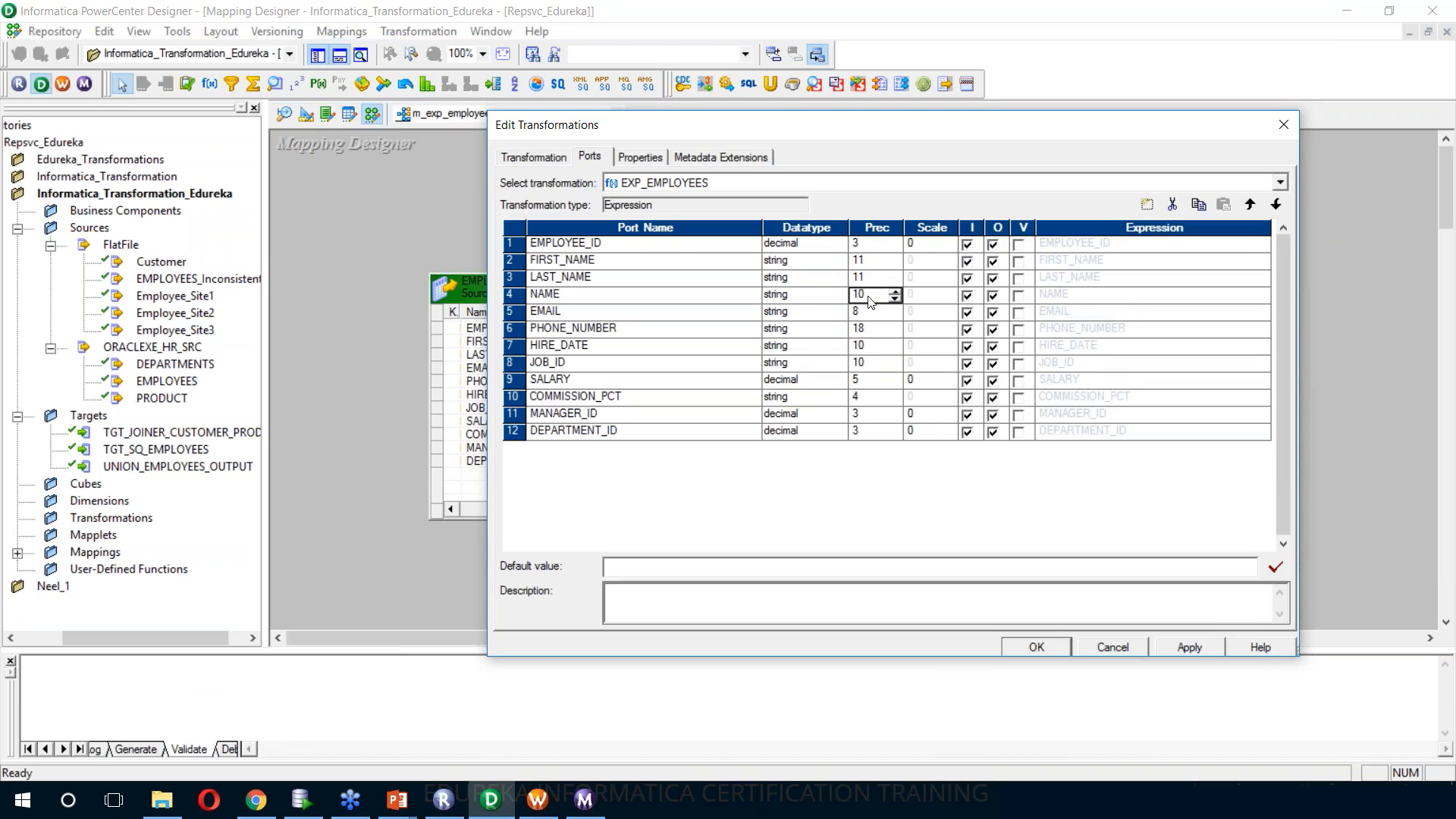
{"action": "key", "text": "BackSpace"}
{"action": "type", "text": "3"}
{"action": "left_click", "coordinate": [970, 298]}
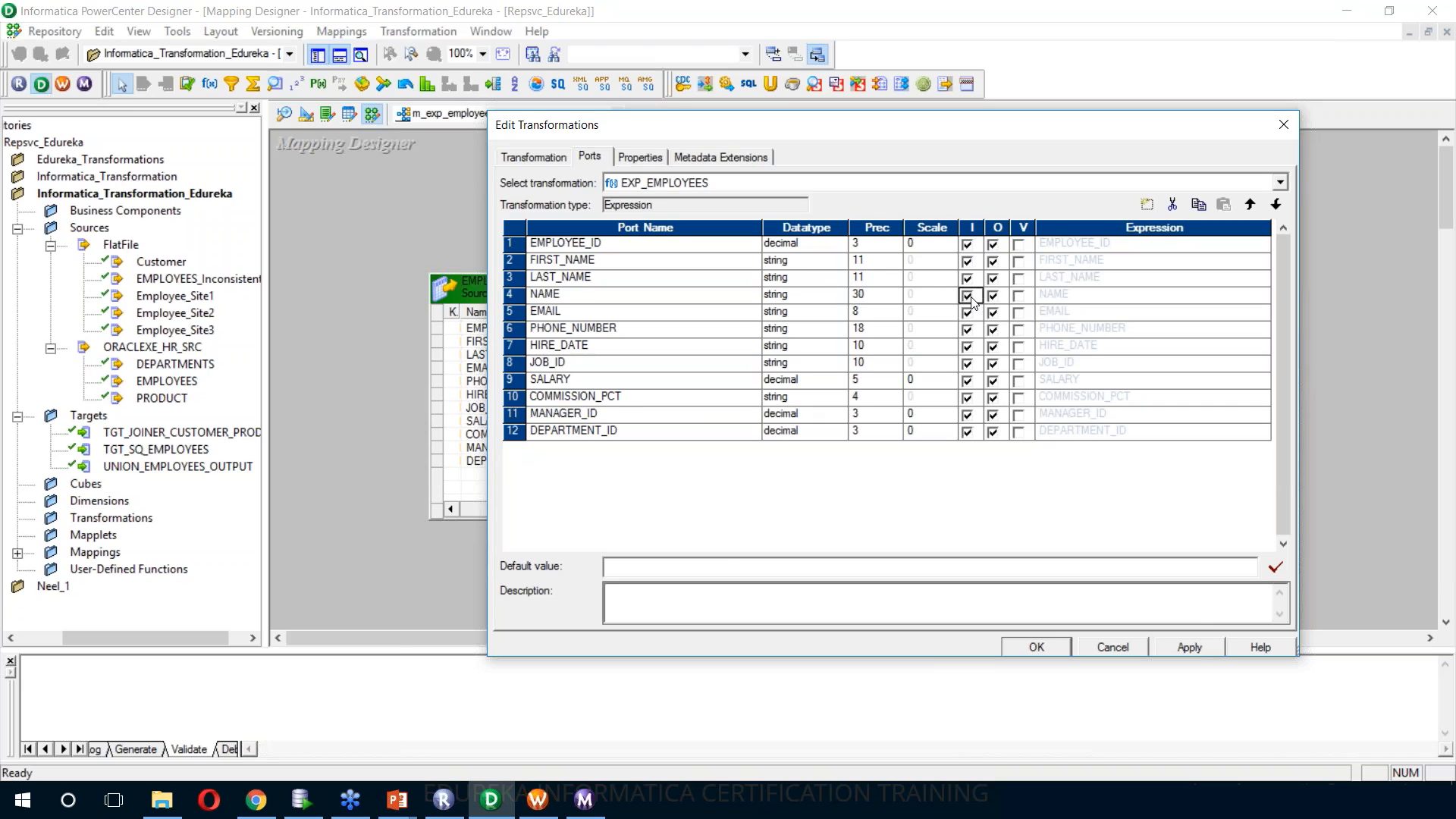
Set the NAME port's expression to FIRST_NAME||' '||LAST_NAME and validate it
{"action": "left_click", "coordinate": [1129, 298]}
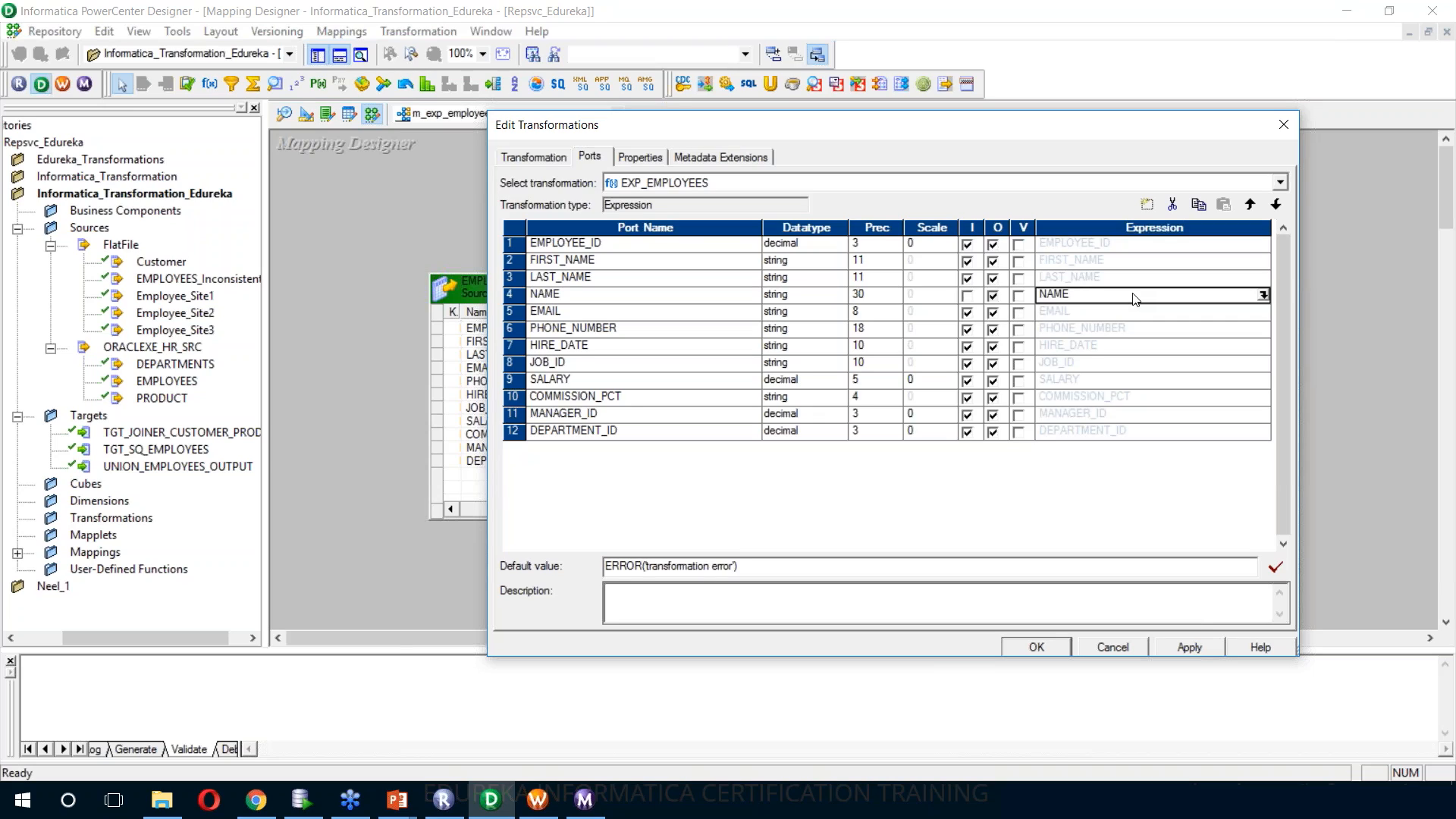
{"action": "left_click", "coordinate": [1264, 296]}
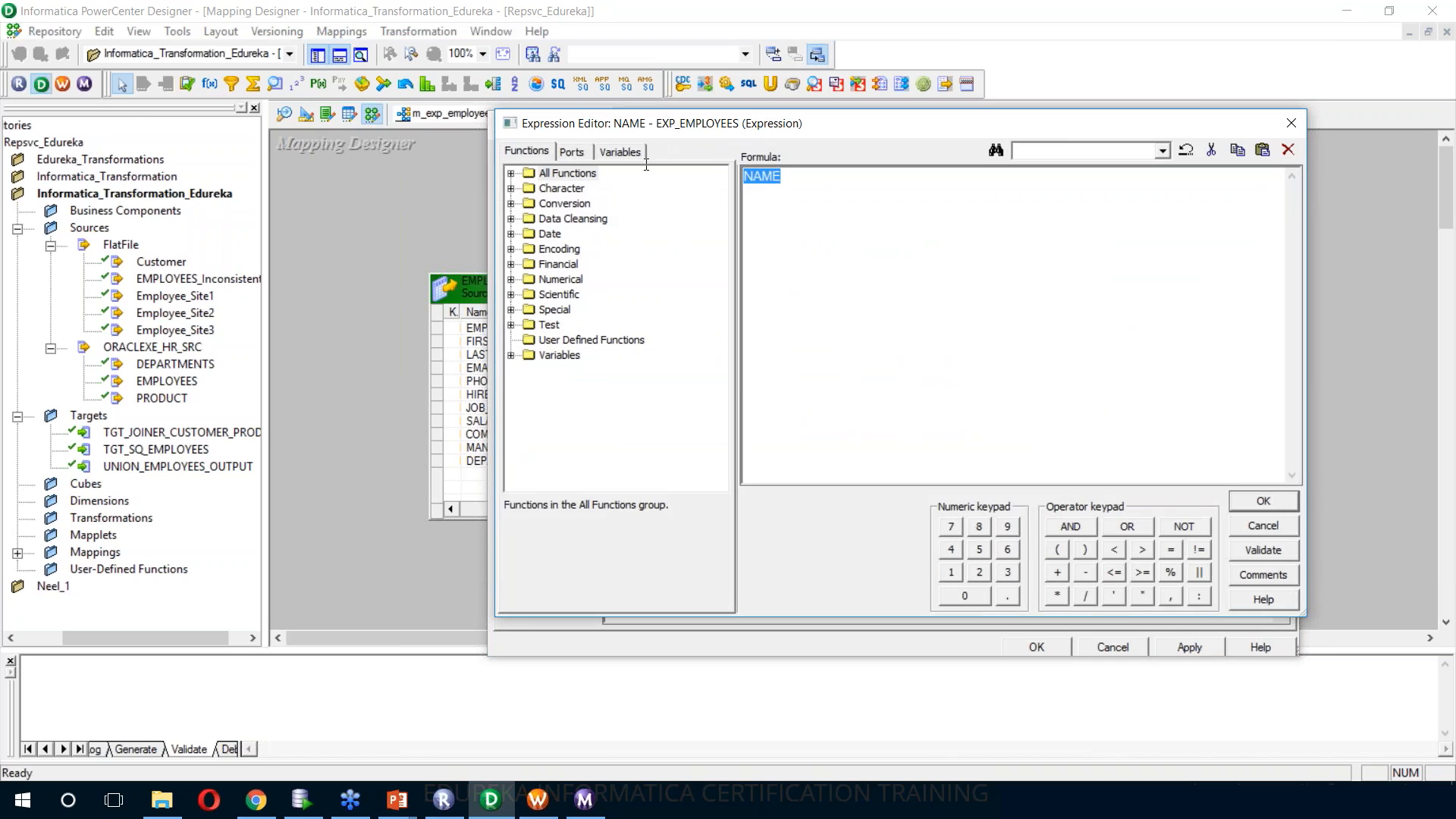
{"action": "key", "text": "Delete"}
{"action": "left_click", "coordinate": [572, 151]}
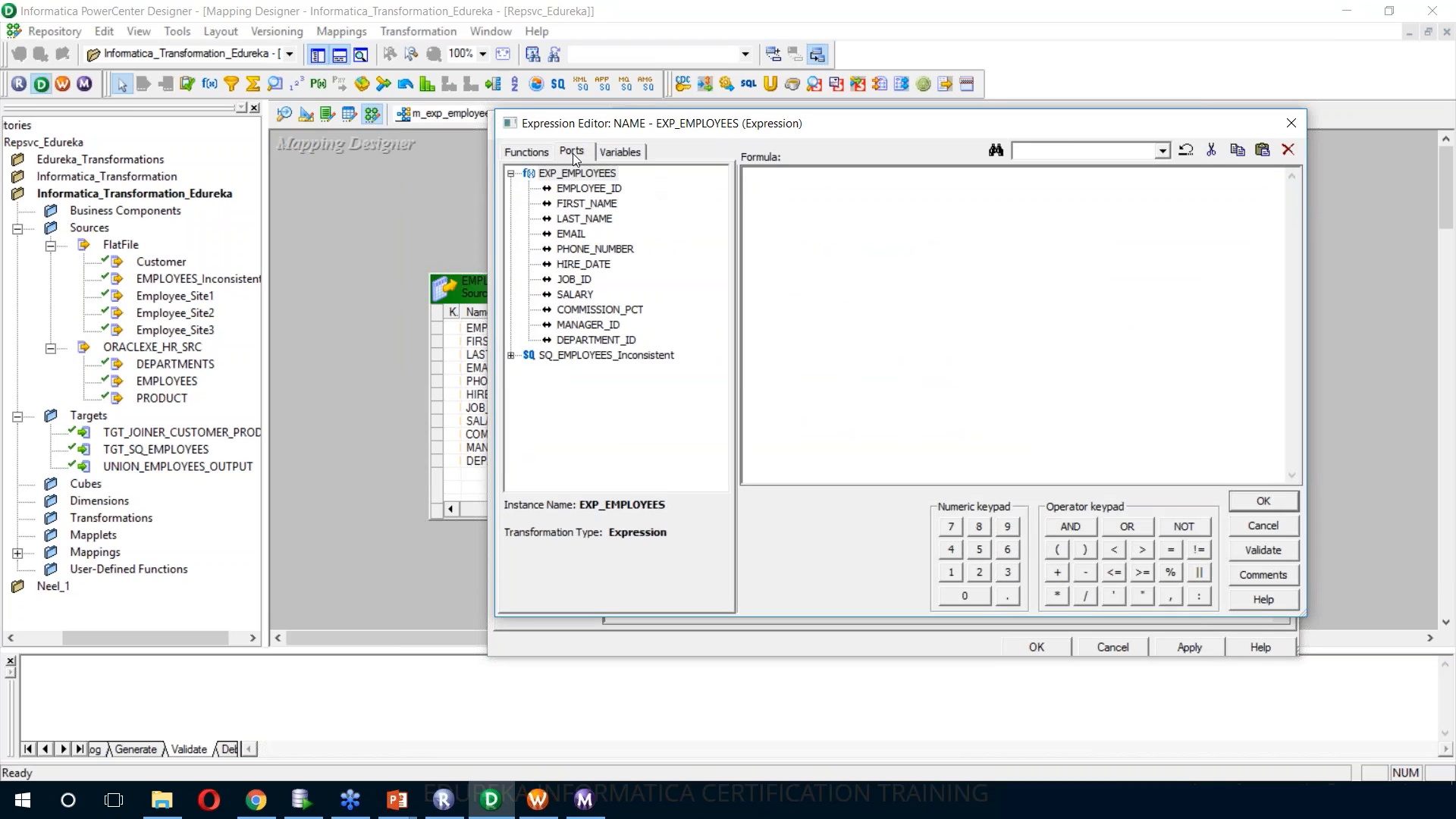
{"action": "left_click", "coordinate": [584, 204]}
{"action": "double_click", "coordinate": [581, 202]}
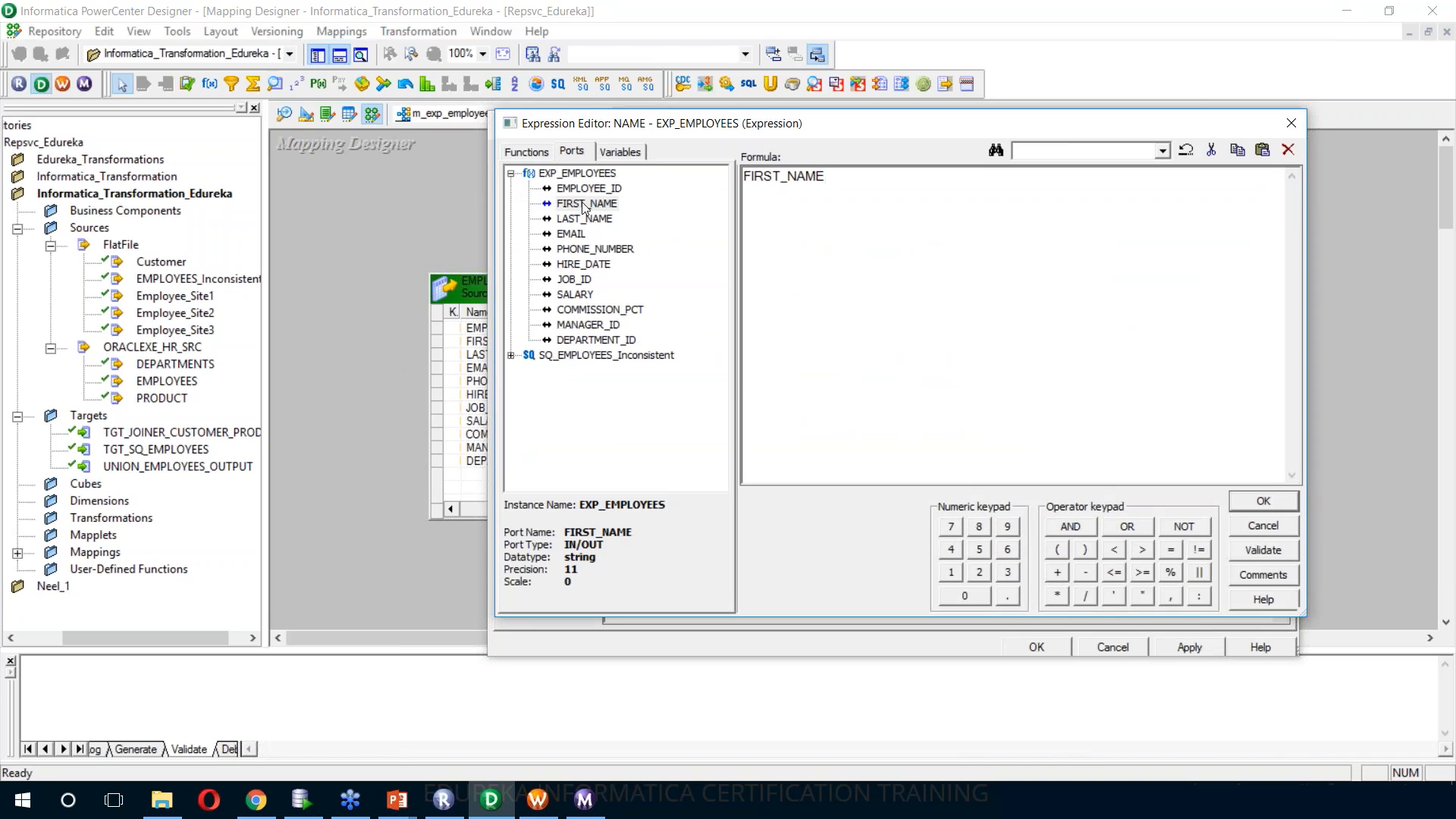
{"action": "type", "text": "||' '|"}
{"action": "double_click", "coordinate": [581, 218]}
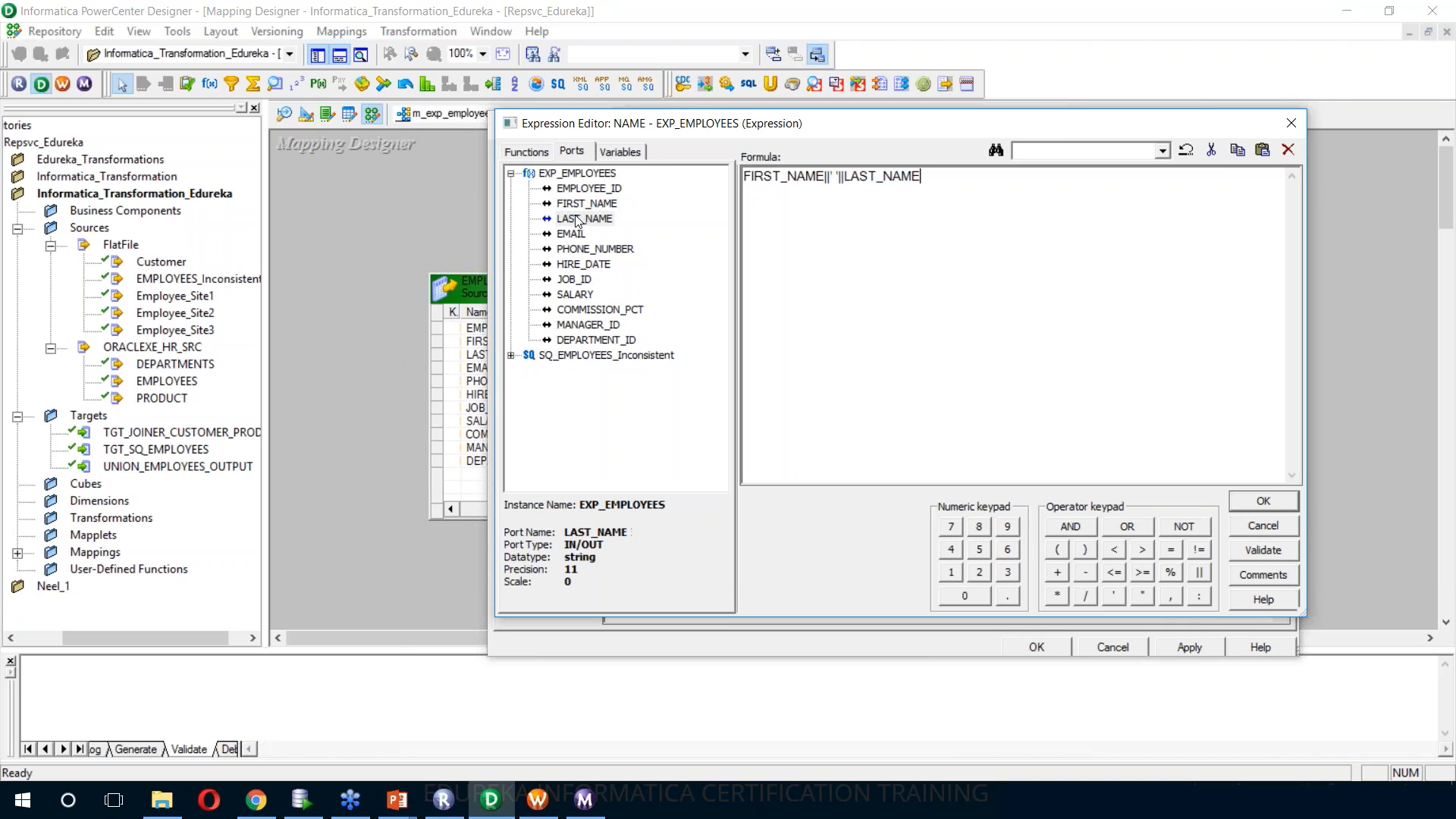
{"action": "left_click", "coordinate": [1263, 551]}
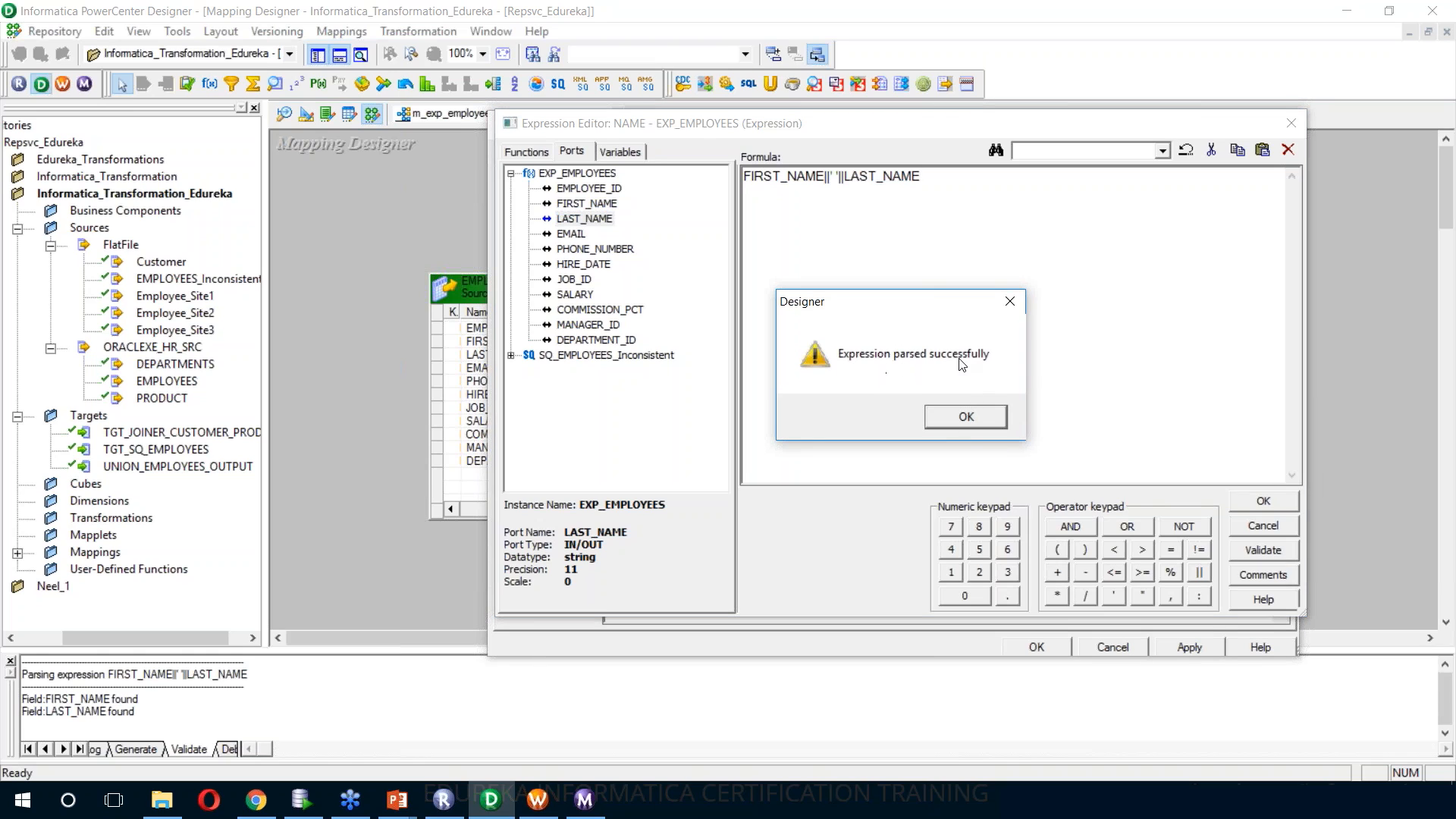
{"action": "left_click", "coordinate": [940, 417]}
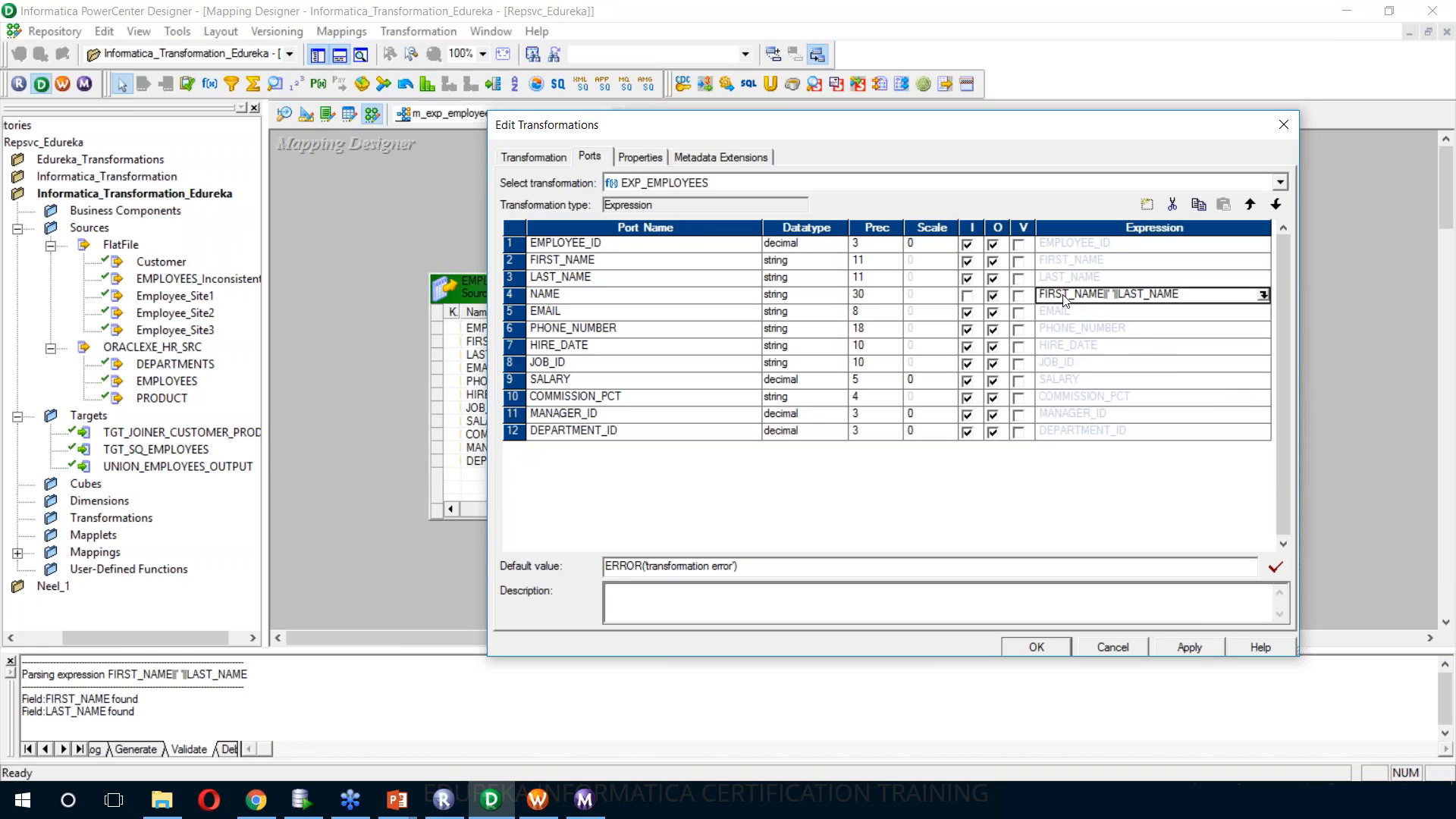
Make the FIRST_NAME and LAST_NAME ports input-only by disabling their output
{"action": "left_click", "coordinate": [995, 261]}
{"action": "left_click", "coordinate": [993, 278]}
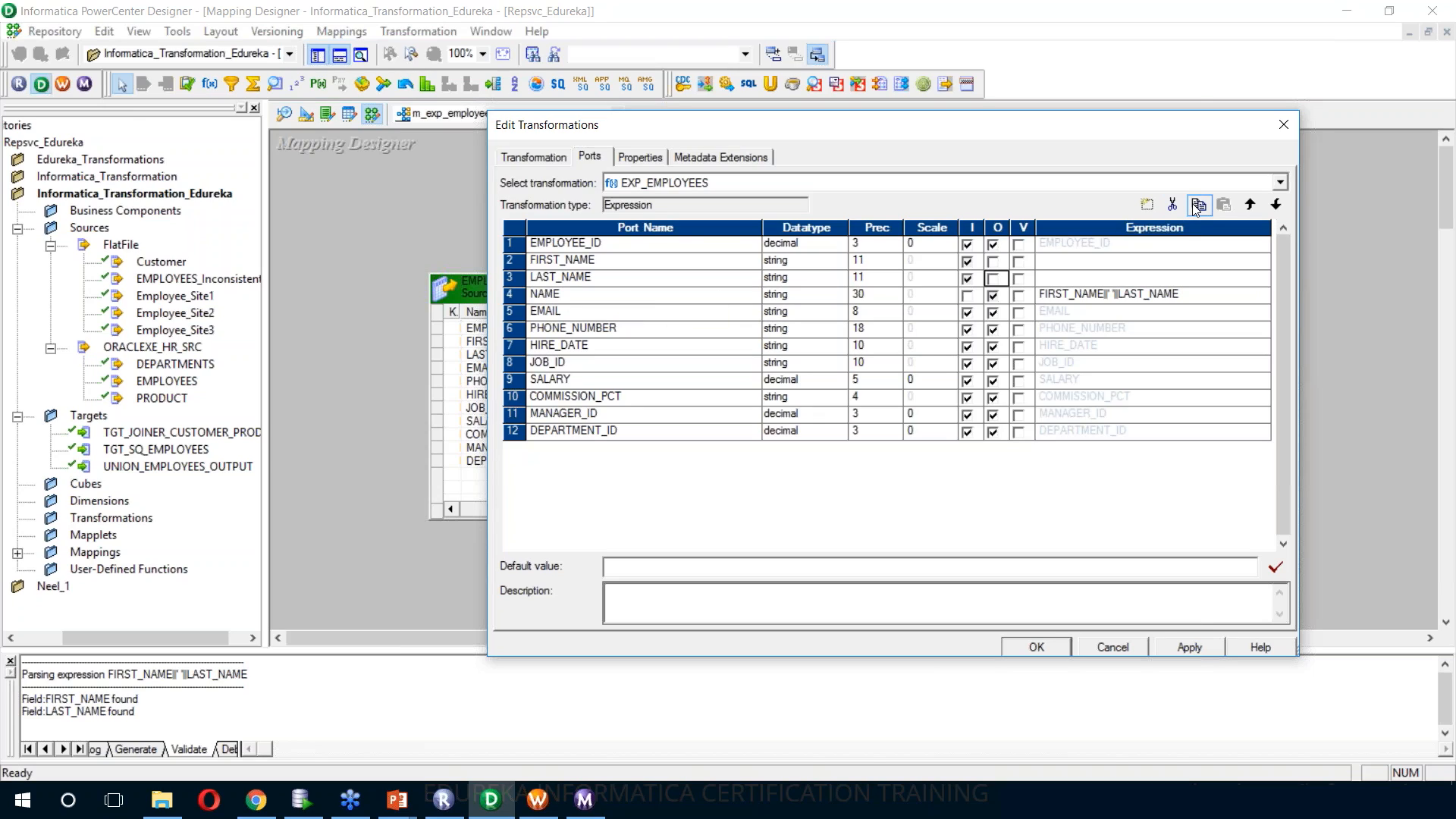
{"action": "left_click", "coordinate": [1354, 389]}
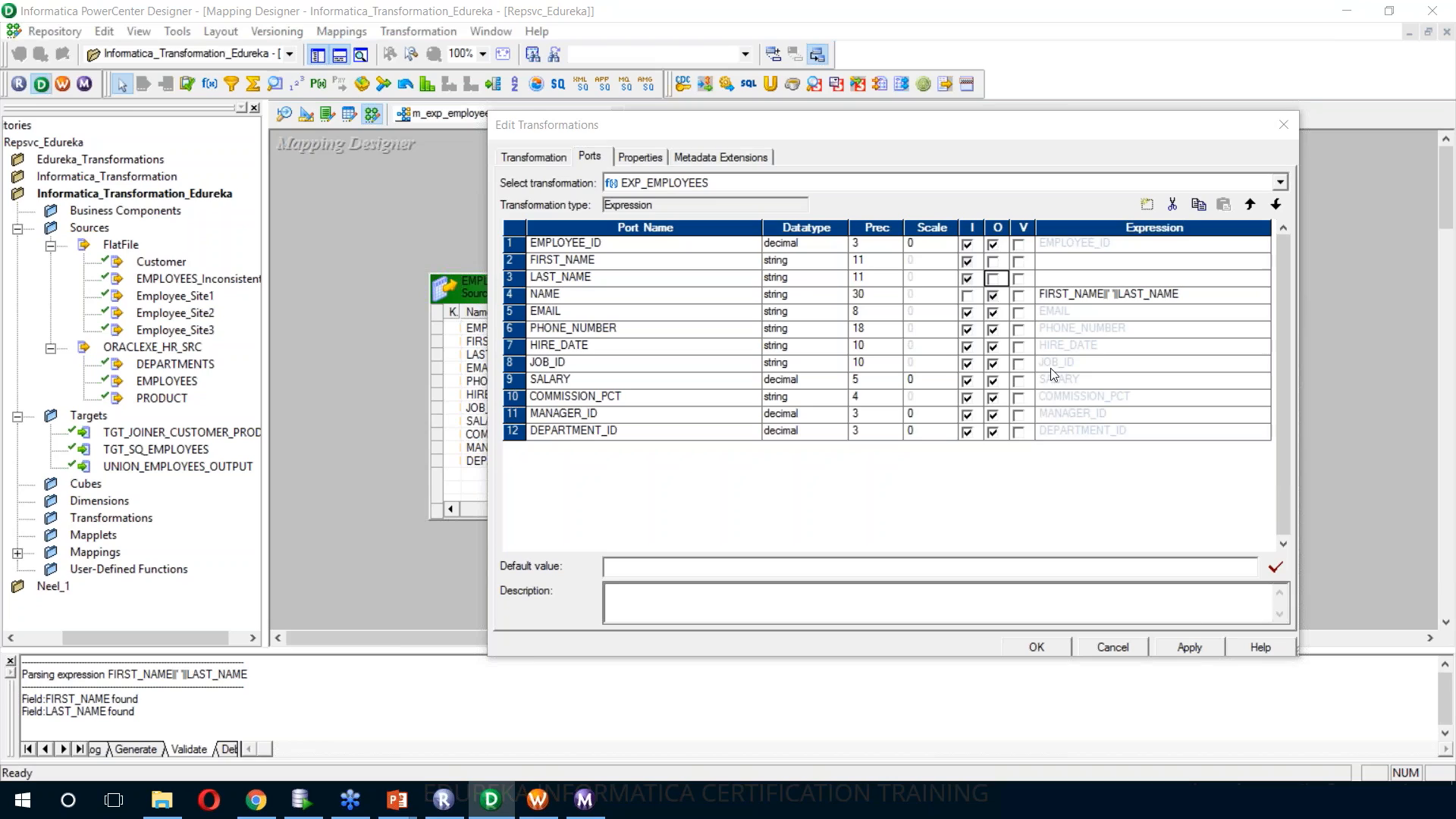
Add an output-only string port named INCONSISTENCY_FLAG with precision 5 after DEPARTMENT_ID in the EXP_EMPLOYEES transformation
{"action": "left_click", "coordinate": [696, 429]}
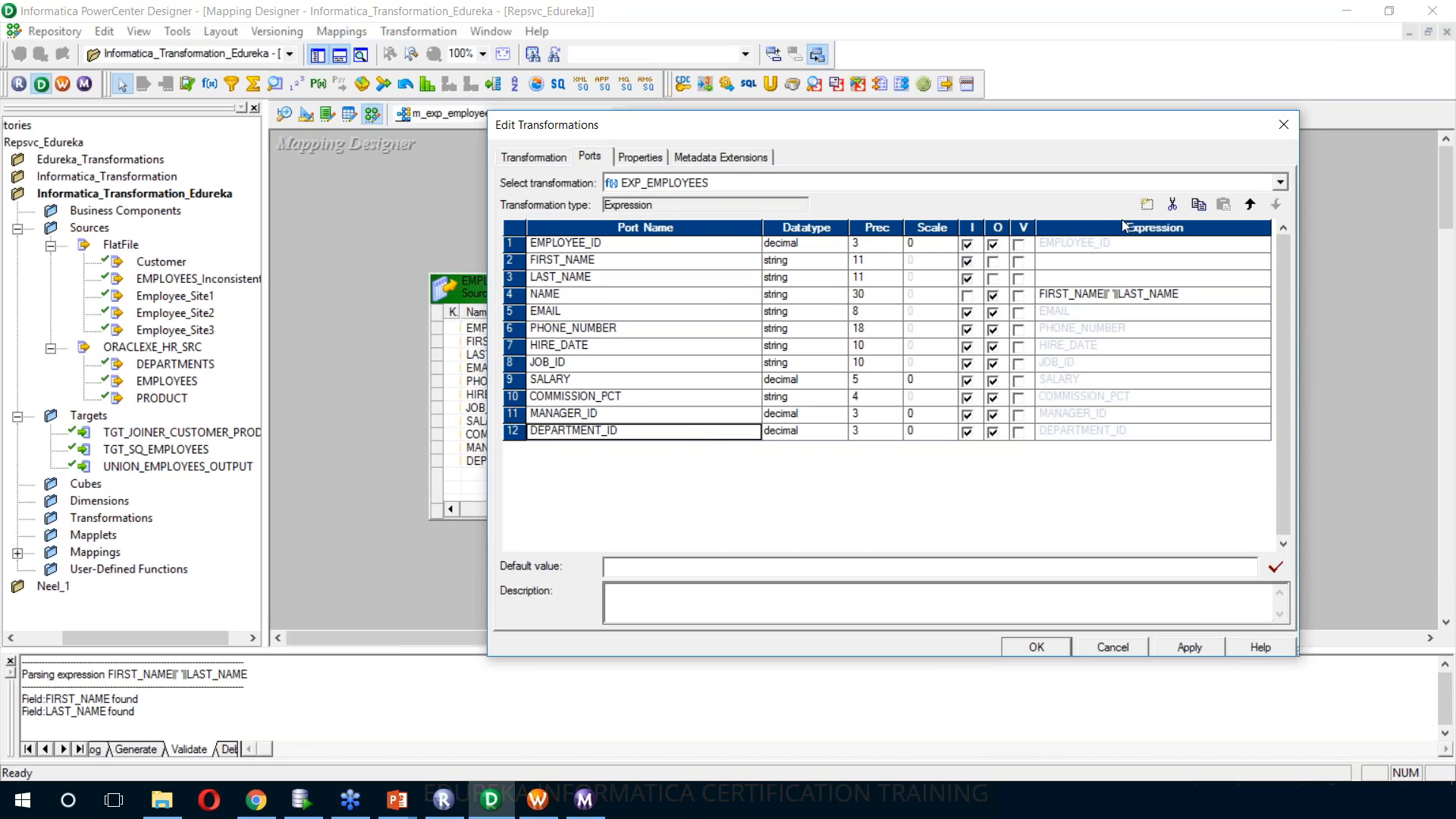
{"action": "left_click", "coordinate": [1148, 205]}
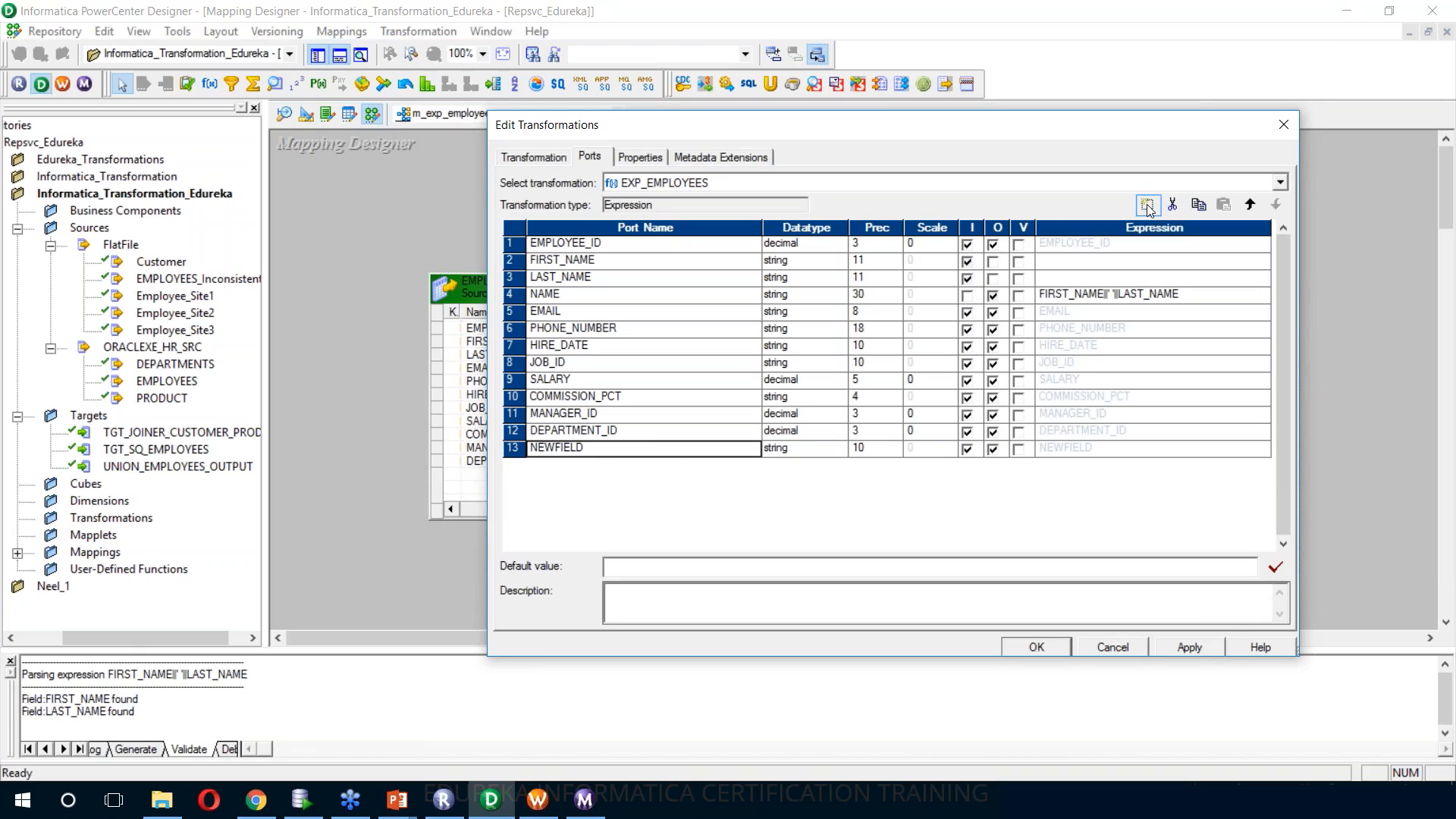
{"action": "type", "text": "INCONSISTENCY_FLAG"}
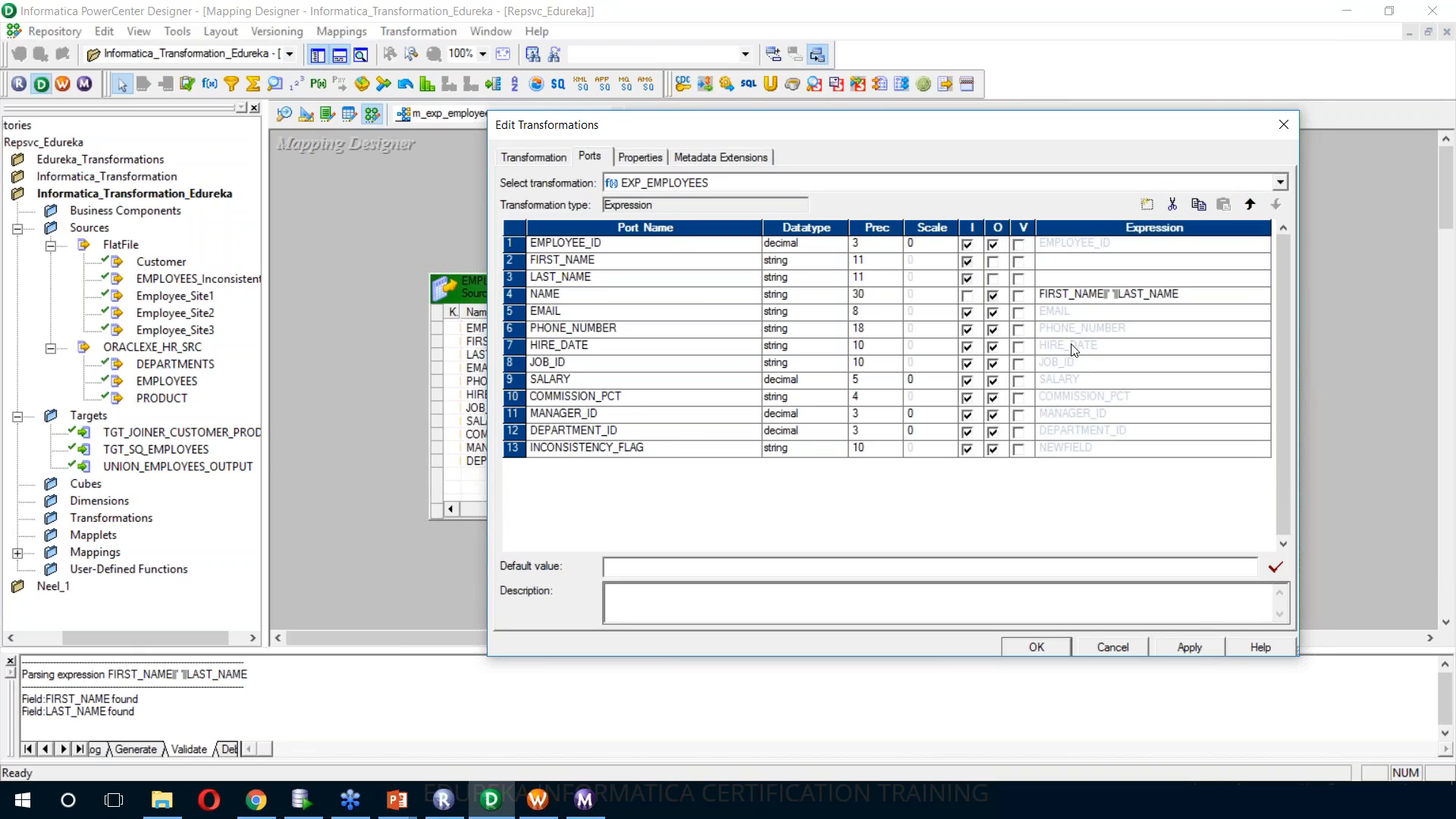
{"action": "left_click", "coordinate": [833, 451]}
{"action": "left_click", "coordinate": [871, 449]}
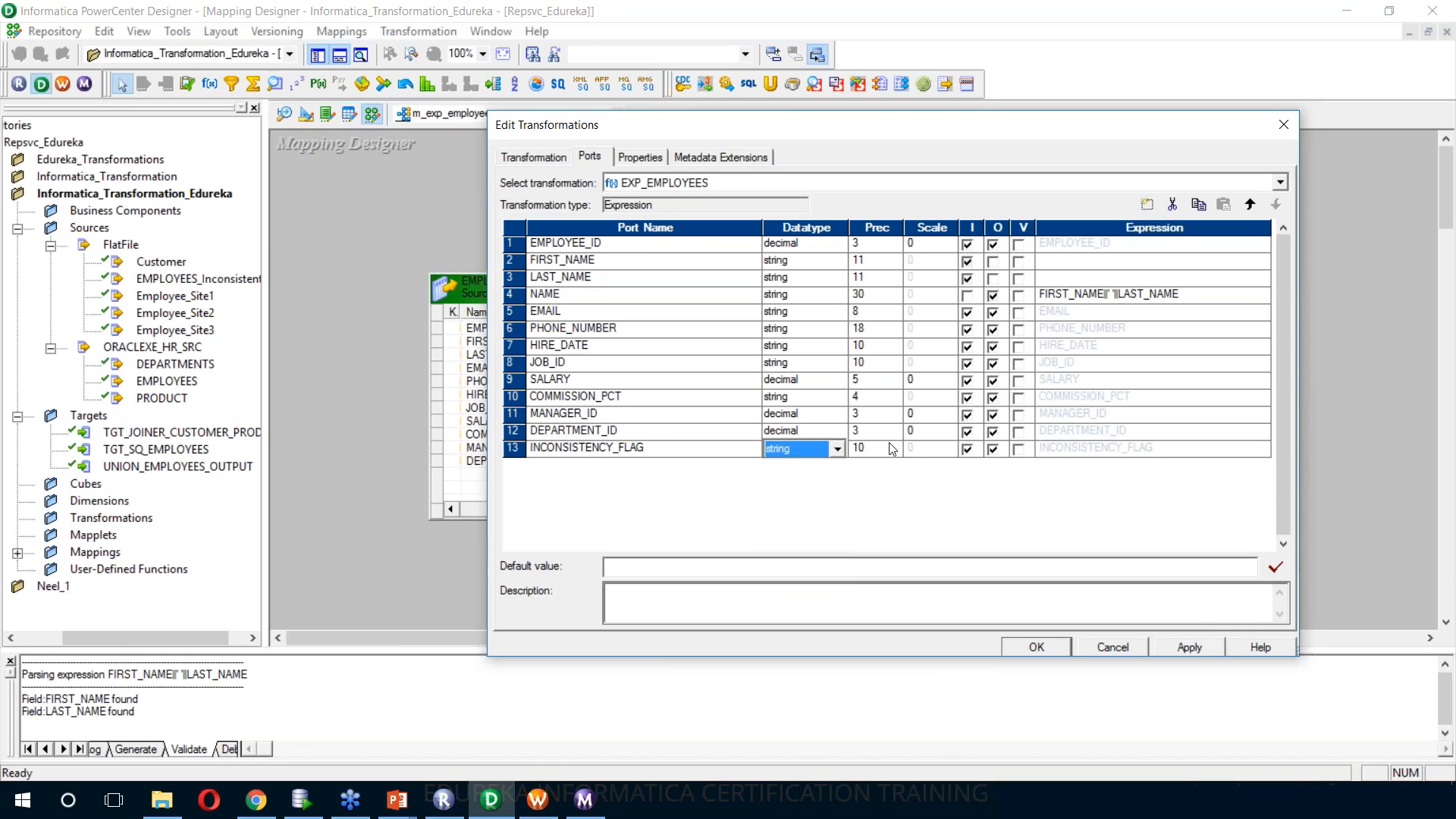
{"action": "left_click", "coordinate": [872, 449]}
{"action": "key", "text": "BackSpace"}
{"action": "key", "text": "BackSpace"}
{"action": "type", "text": "5"}
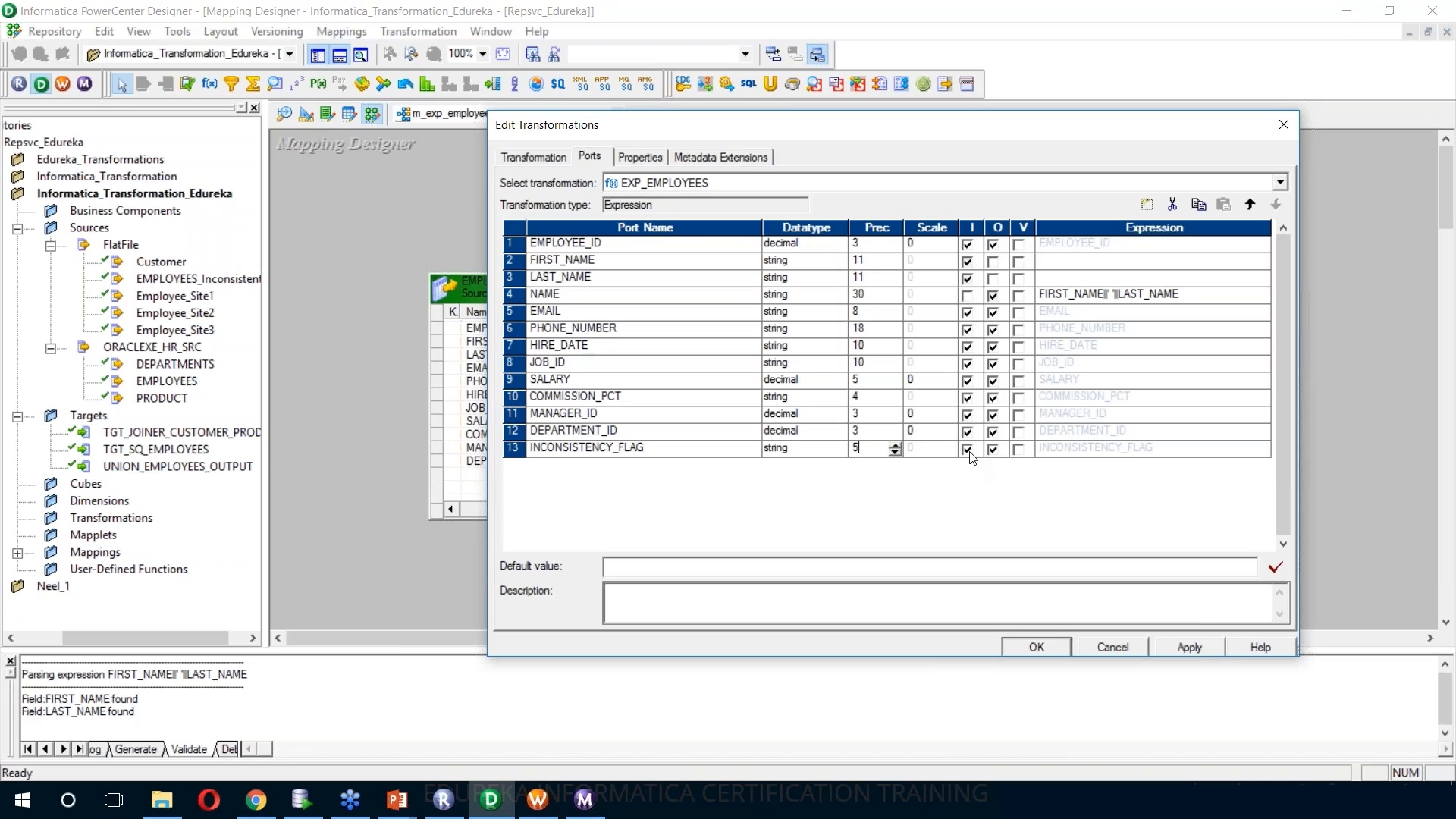
{"action": "left_click", "coordinate": [970, 454]}
{"action": "left_click", "coordinate": [969, 450]}
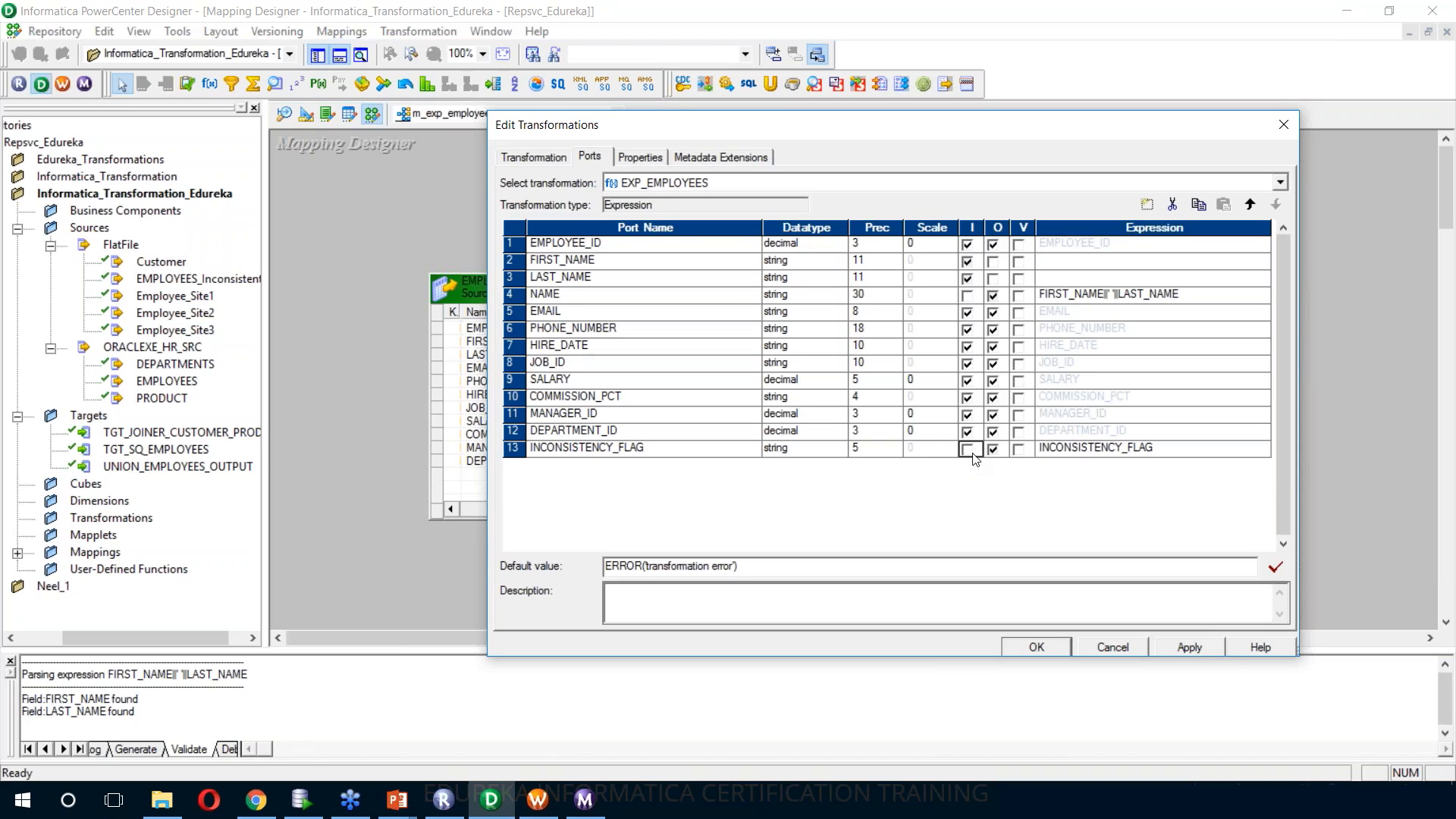
Clear the INCONSISTENCY_FLAG port's default expression and insert an IIF function with ISNULL as its condition
{"action": "left_click", "coordinate": [1140, 453]}
{"action": "left_click", "coordinate": [1264, 449]}
{"action": "key", "text": "Delete"}
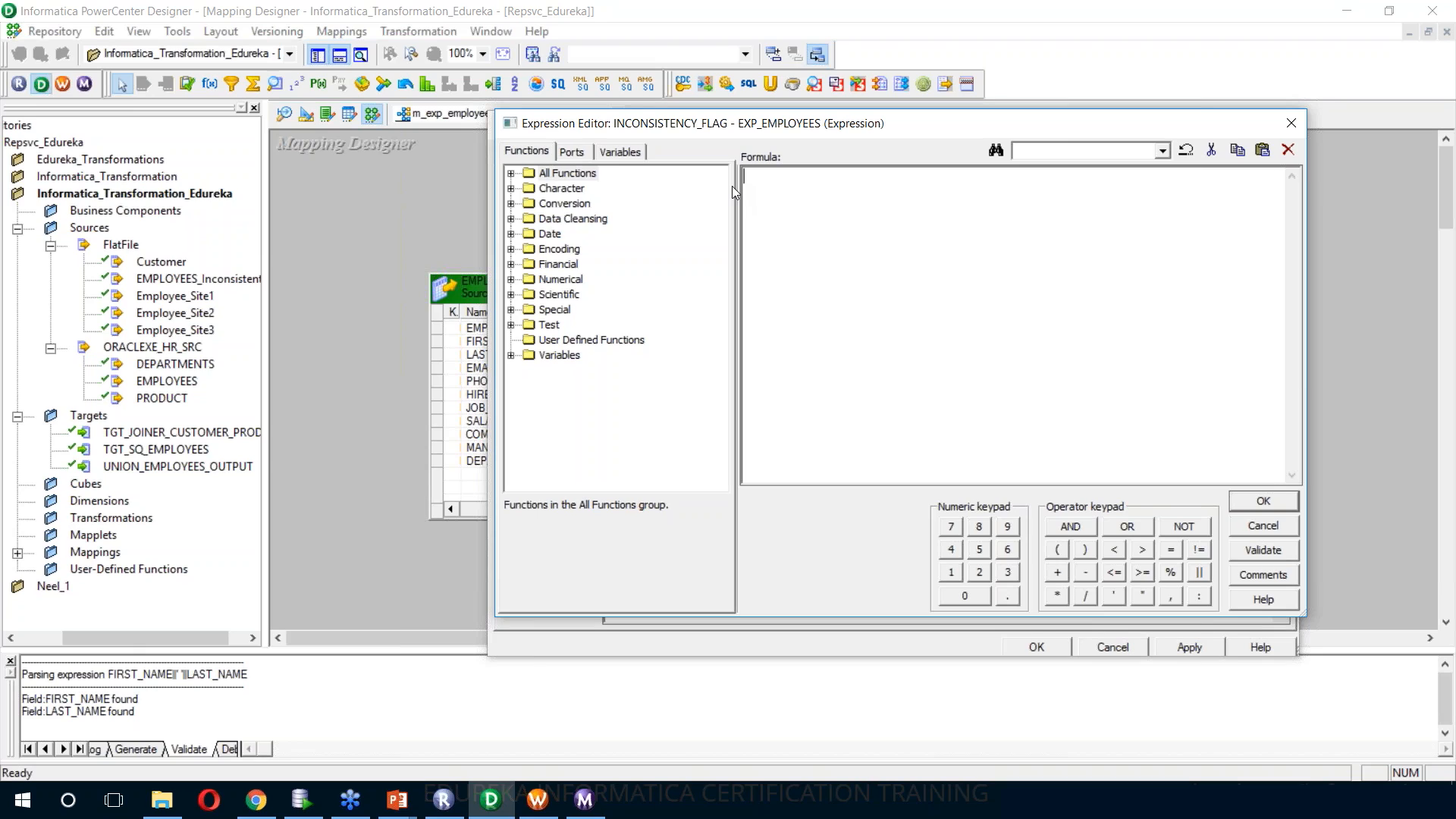
{"action": "left_click", "coordinate": [512, 326]}
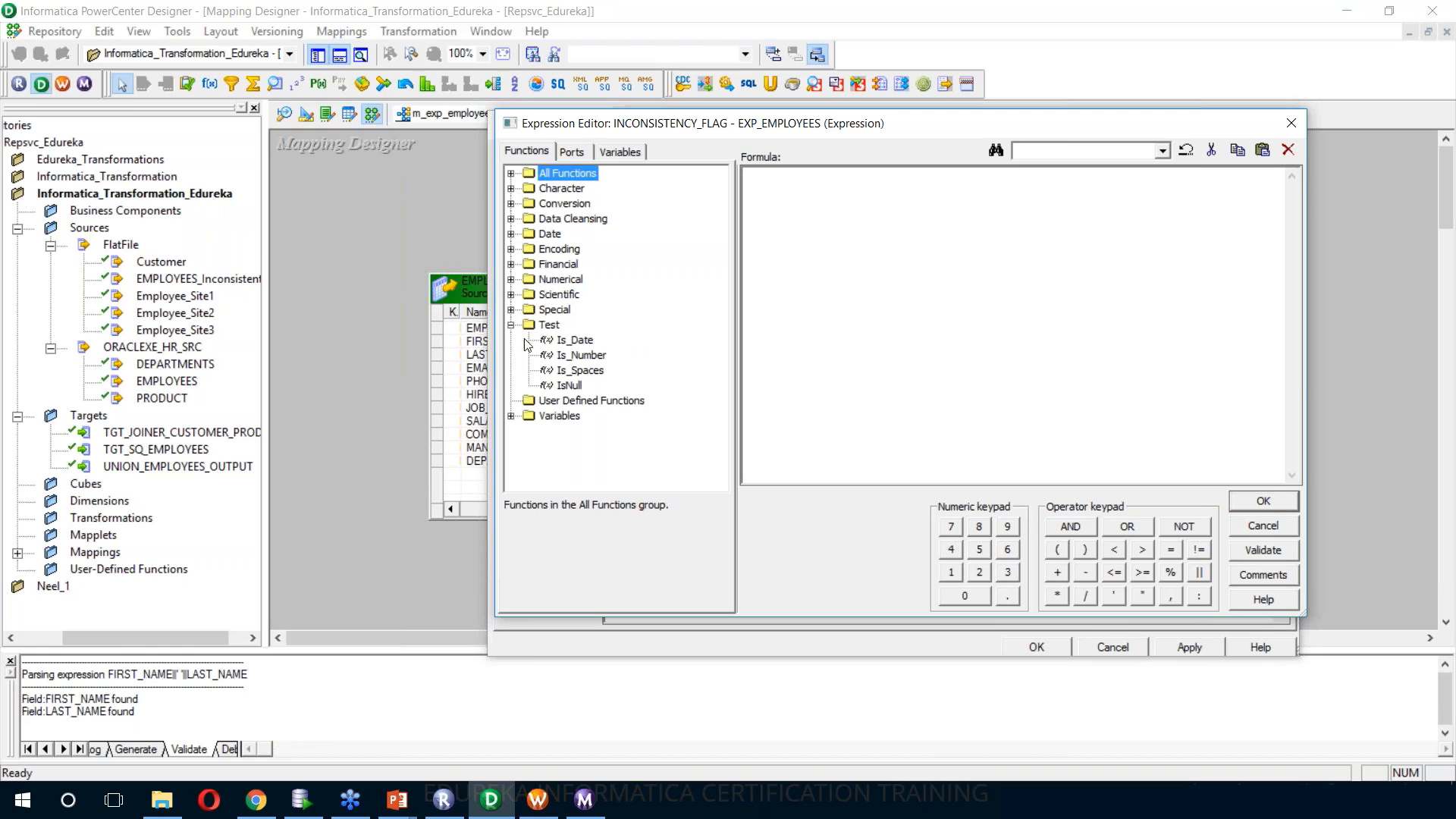
{"action": "left_click", "coordinate": [512, 311]}
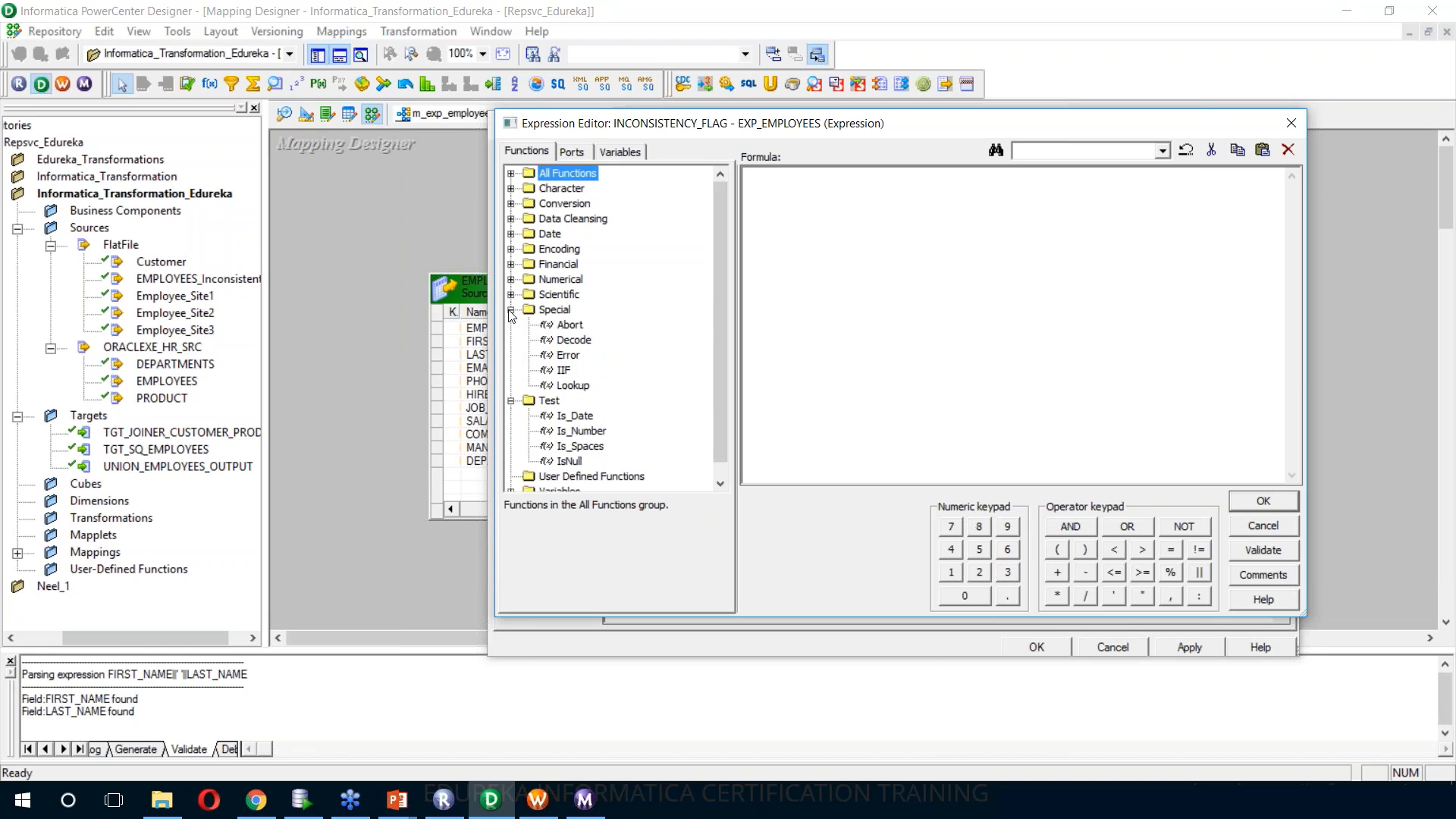
{"action": "left_click", "coordinate": [563, 371]}
{"action": "double_click", "coordinate": [563, 371]}
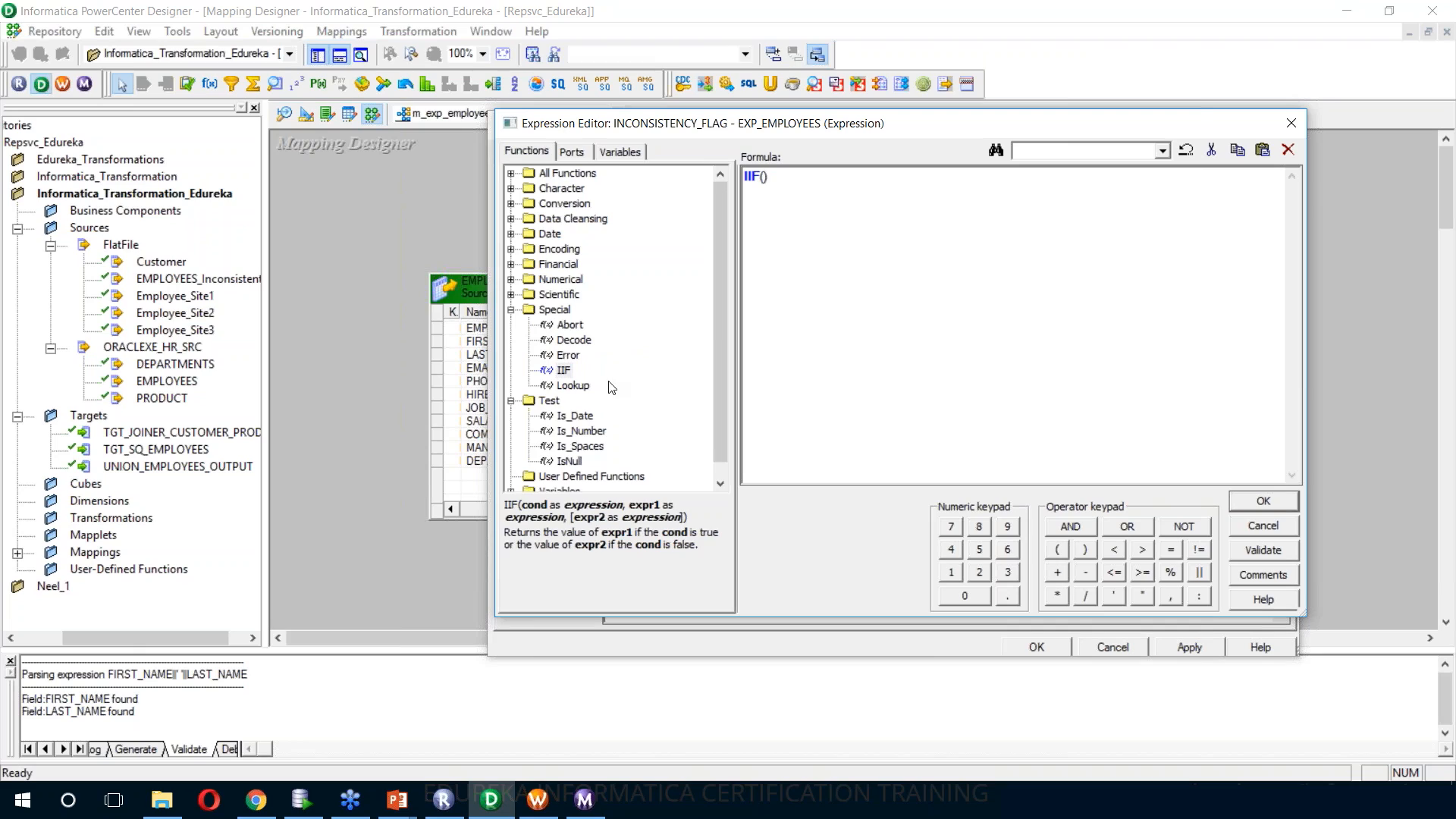
{"action": "double_click", "coordinate": [578, 464]}
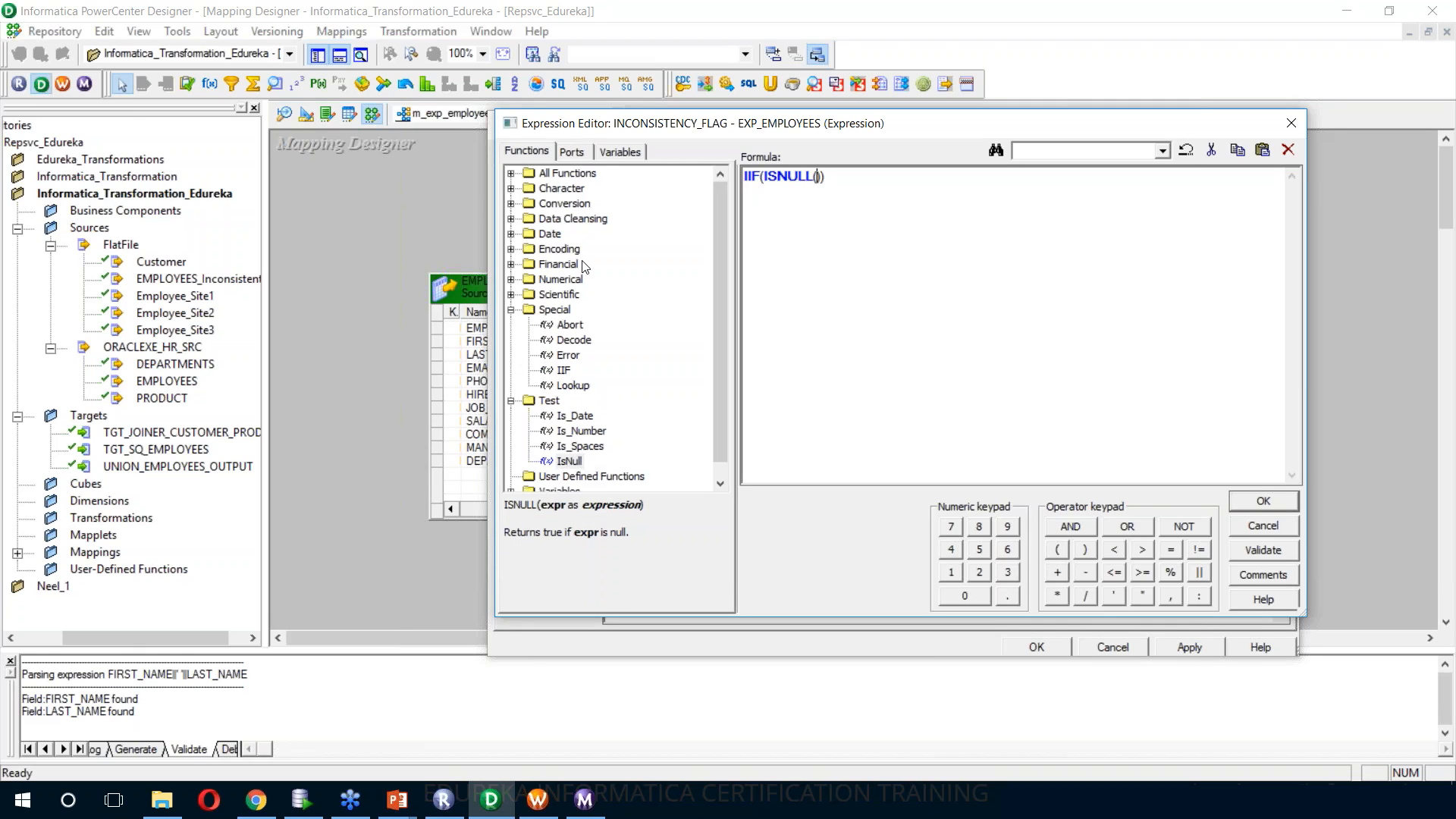
Complete the IIF condition as ISNULL(FIRST_NAME) OR ISNULL(LAST_NAME) OR ISNULL(EMAIL)
{"action": "left_click", "coordinate": [574, 151]}
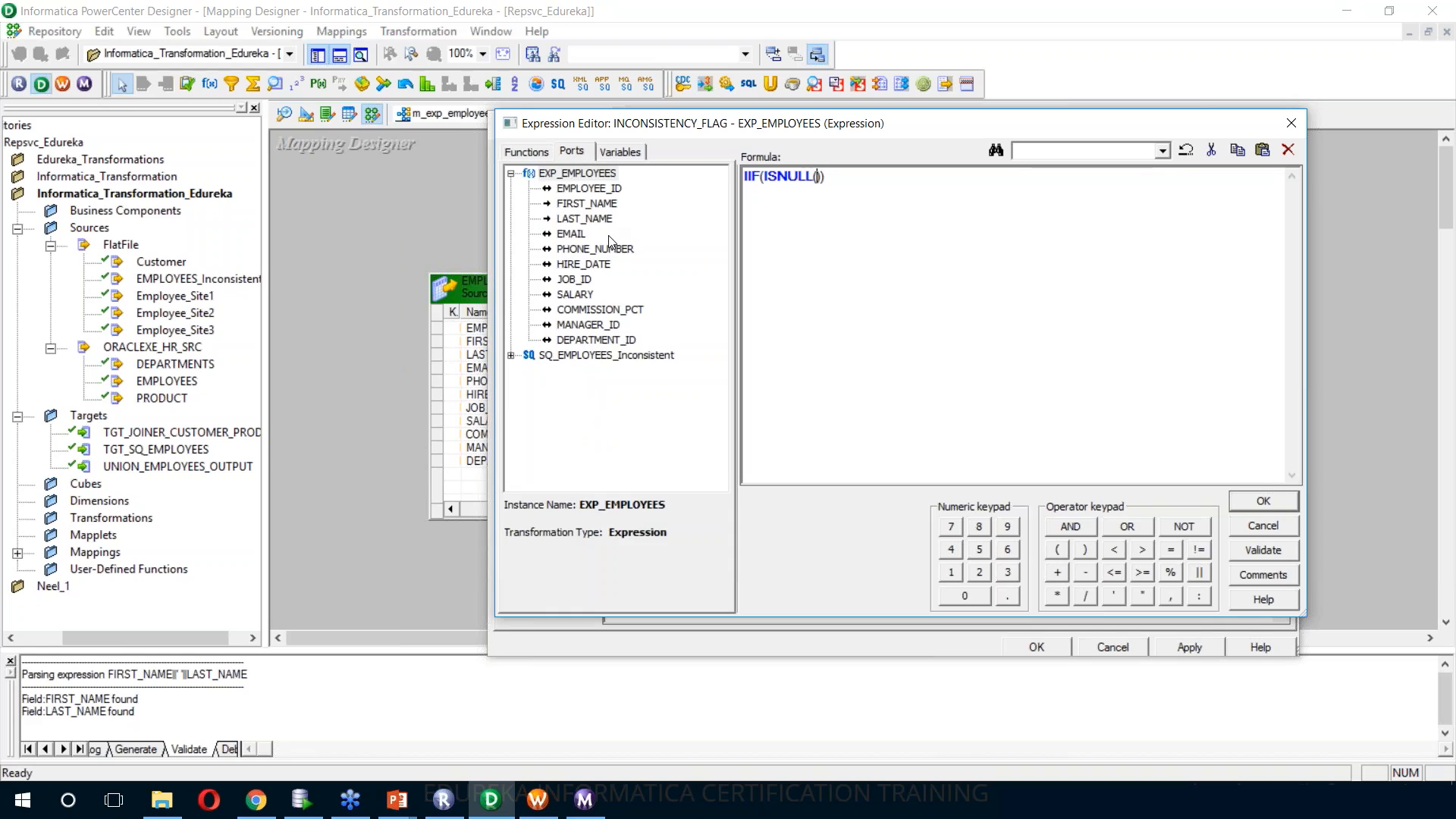
{"action": "double_click", "coordinate": [587, 204]}
{"action": "type", "text": "OR"}
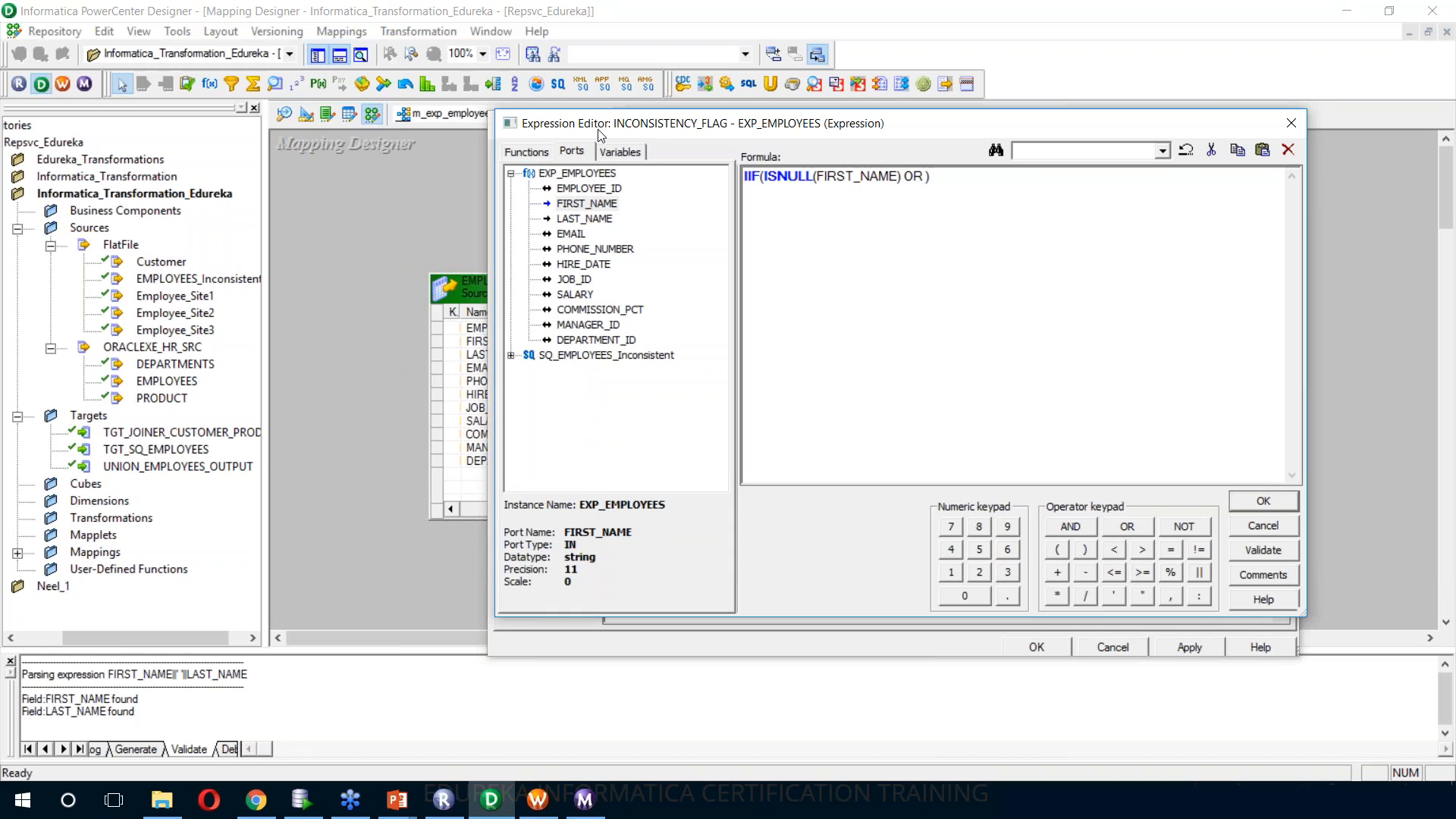
{"action": "left_click", "coordinate": [528, 156]}
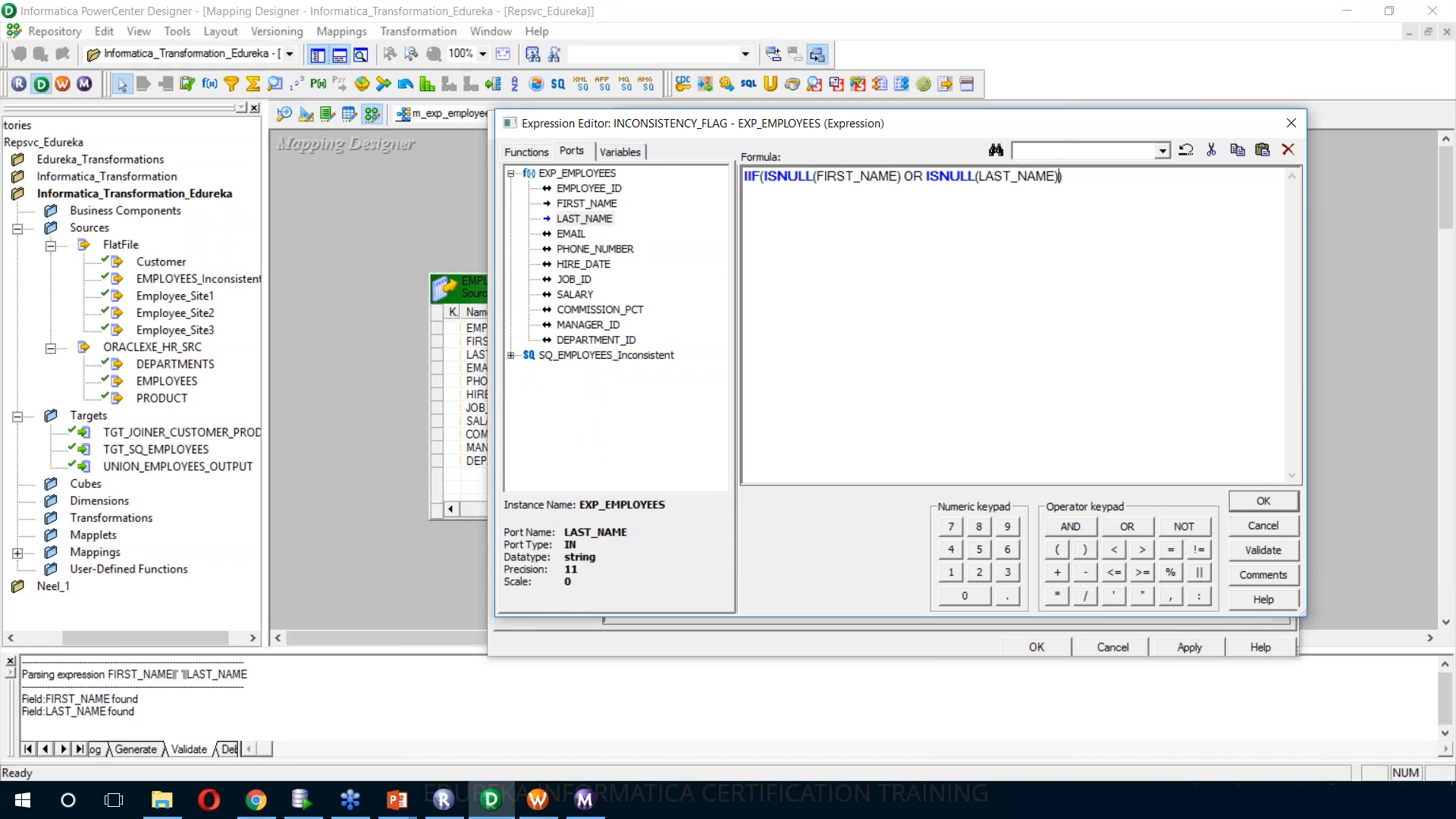
{"action": "type", "text": "OR"}
{"action": "left_click", "coordinate": [538, 153]}
{"action": "double_click", "coordinate": [564, 460]}
{"action": "left_click", "coordinate": [1136, 177]}
{"action": "left_click", "coordinate": [572, 152]}
{"action": "double_click", "coordinate": [576, 235]}
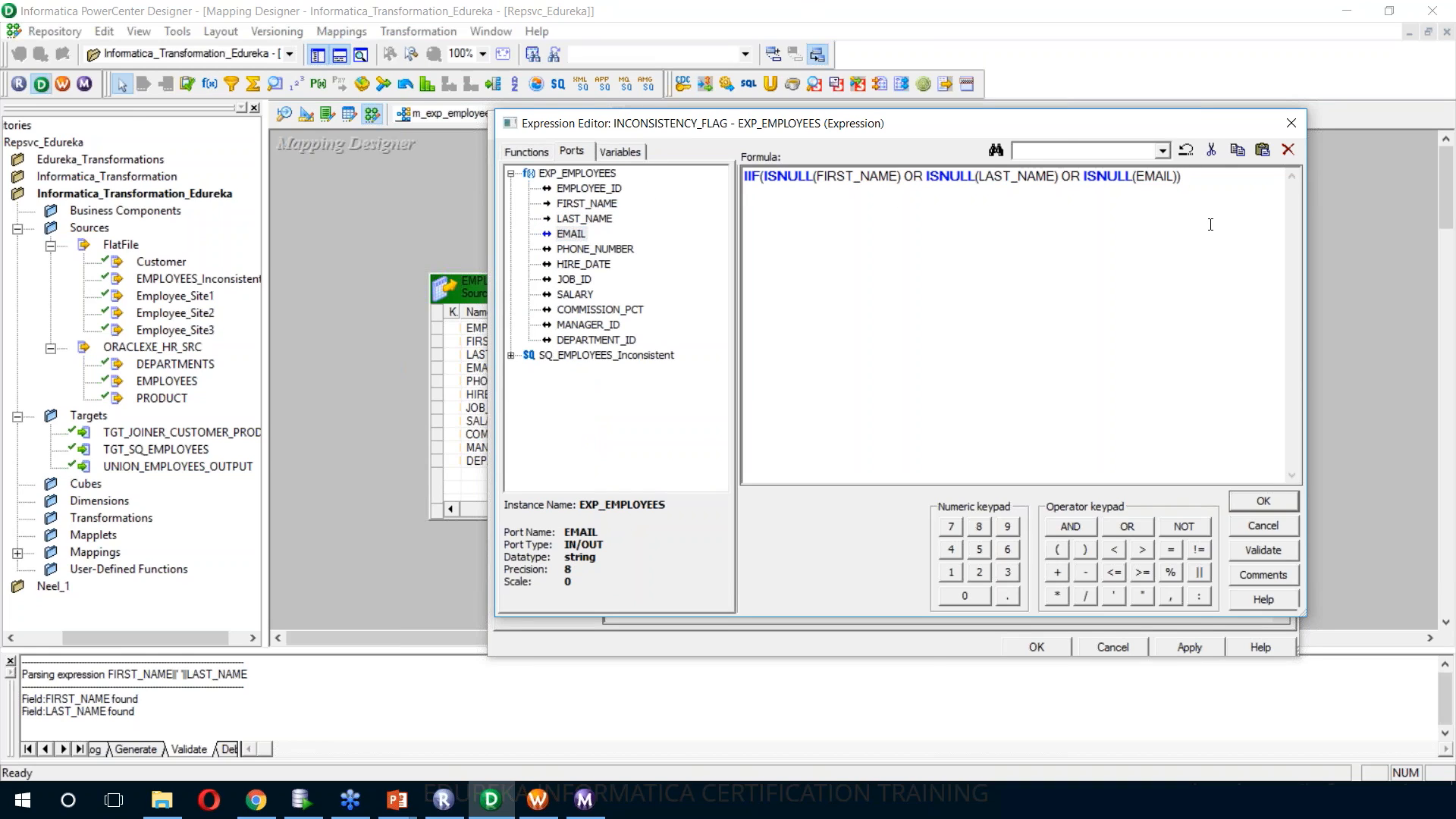
Make the IIF return 'Y' when the condition is true and 'N' otherwise, and validate the expression
{"action": "type", "text": ","}
{"action": "type", "text": "'Y'"}
{"action": "type", "text": "'"}
{"action": "type", "text": ","}
{"action": "type", "text": "'N'"}
{"action": "left_click", "coordinate": [1264, 552]}
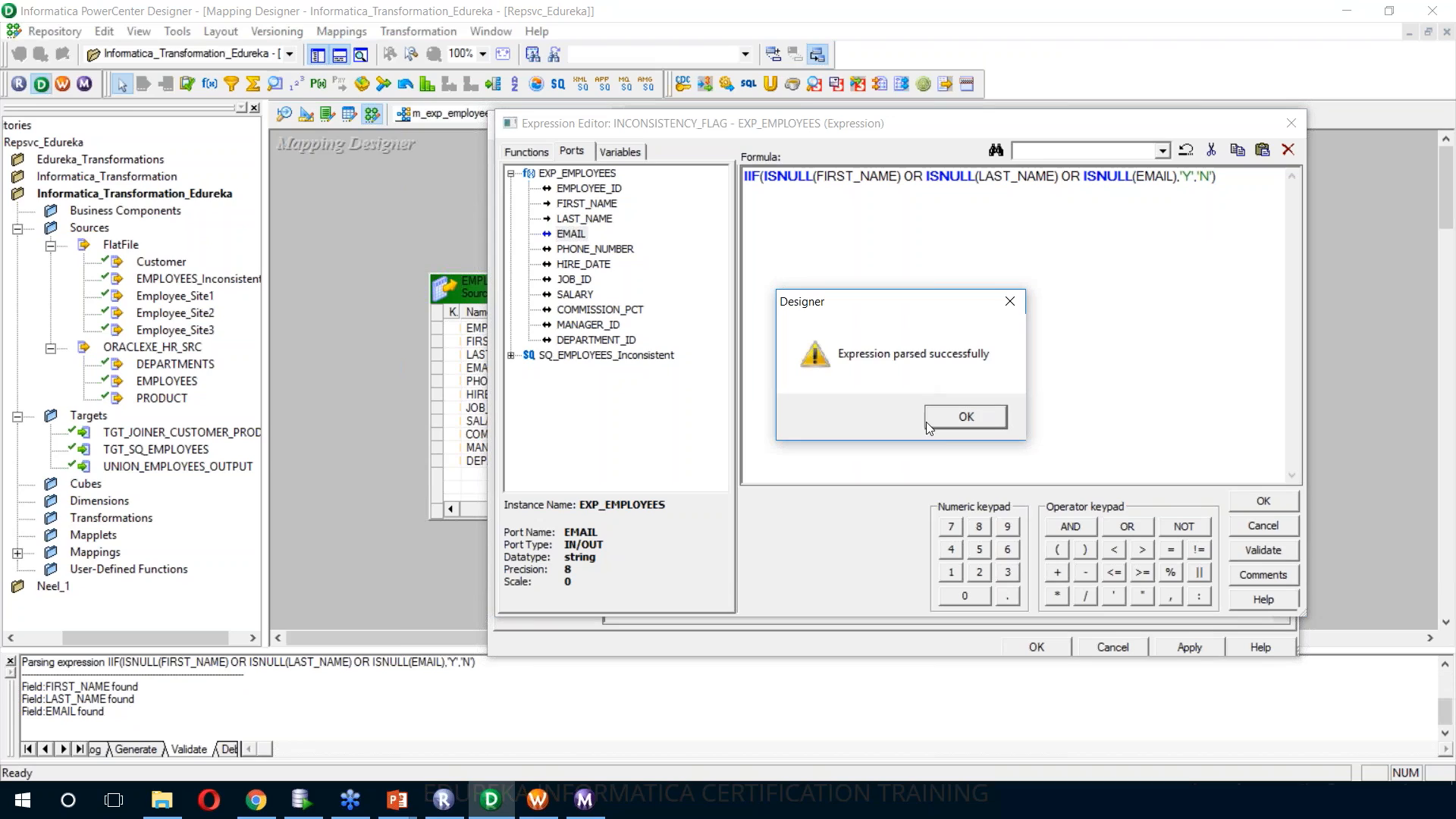
{"action": "left_click", "coordinate": [966, 417]}
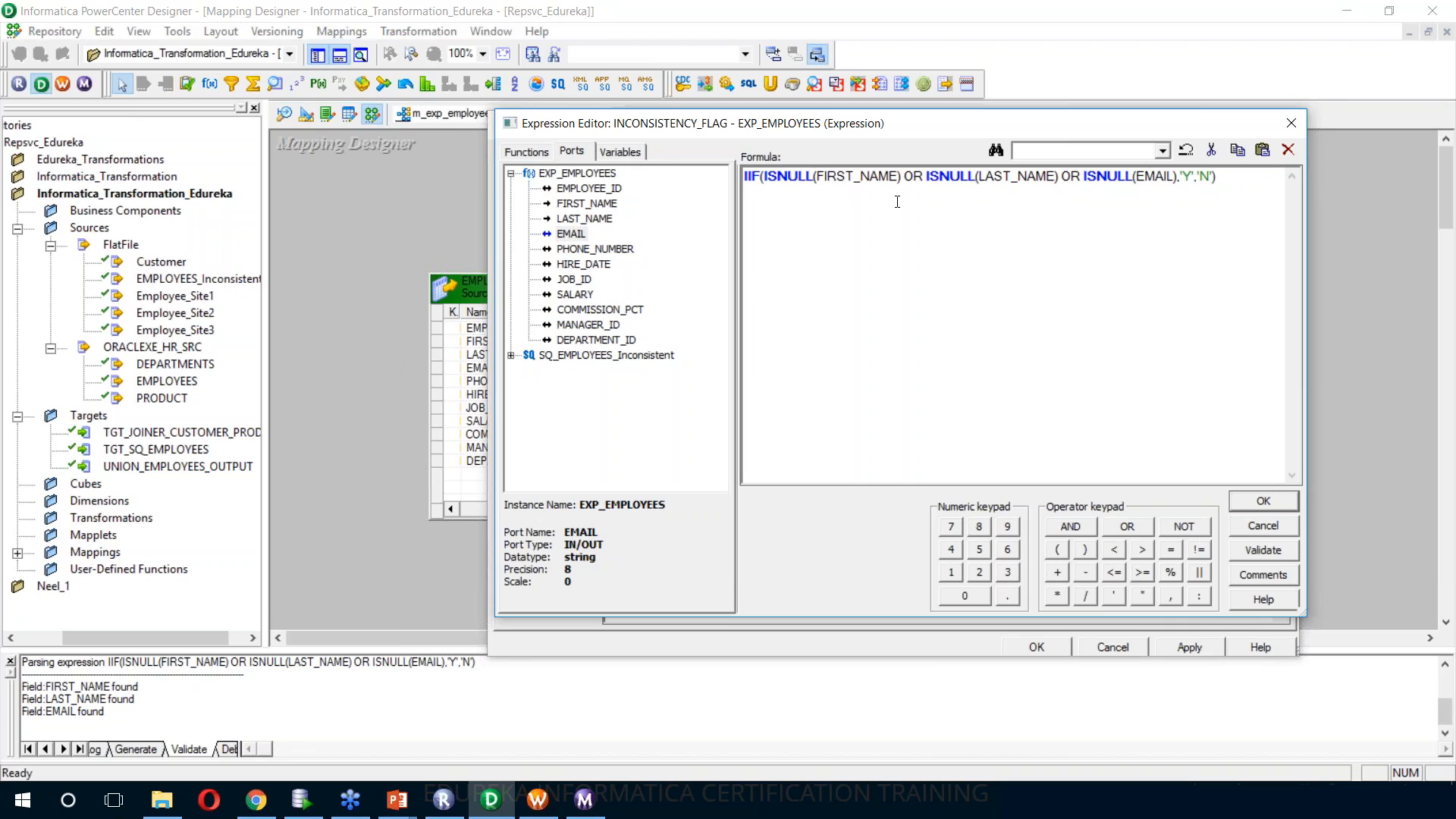
Insert an outer IIF around the existing formula, with an empty RTRIM(LTRIM()) at the start of its condition
{"action": "left_click", "coordinate": [524, 154]}
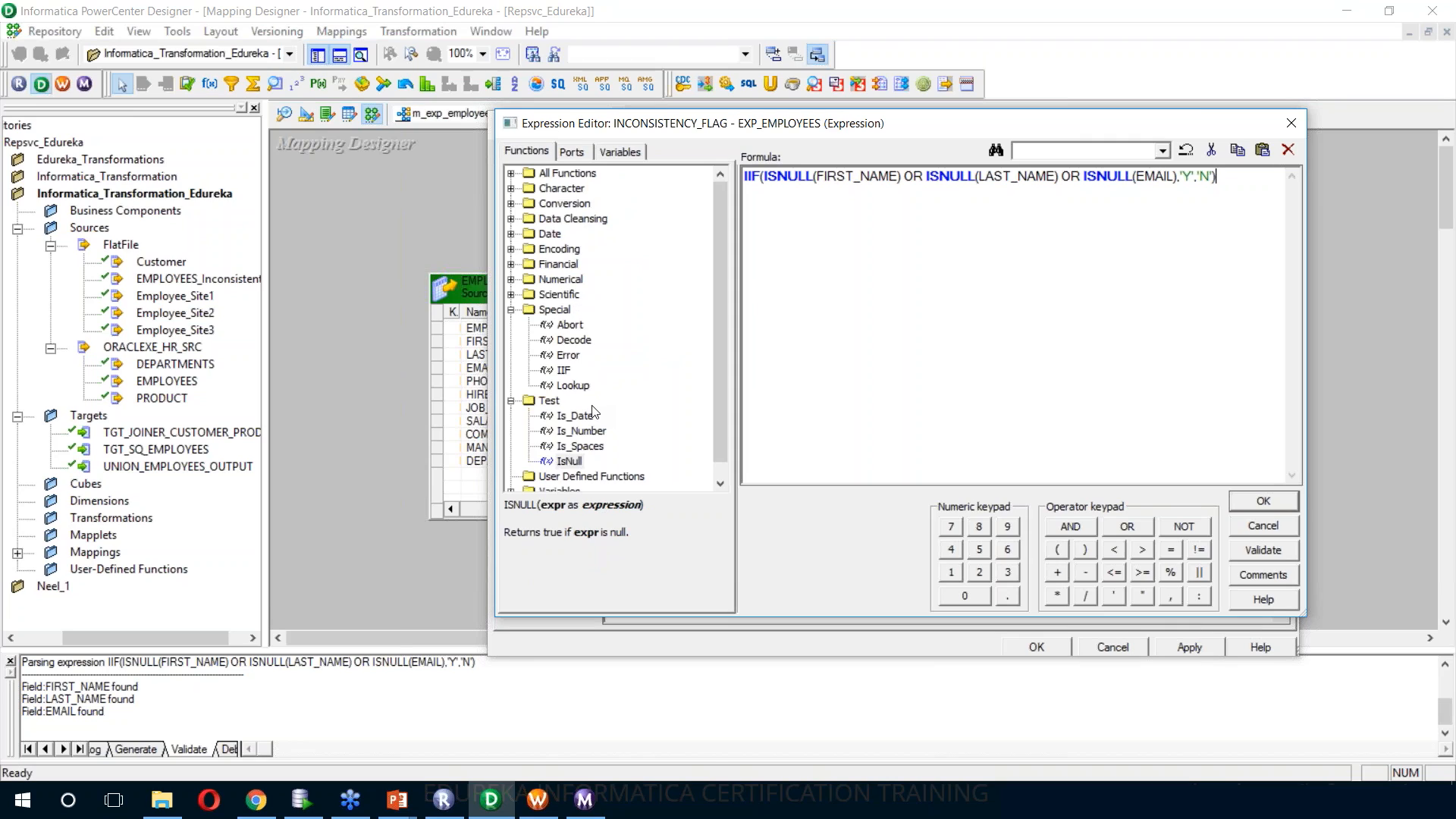
{"action": "double_click", "coordinate": [562, 356]}
{"action": "key", "text": "ctrl+z"}
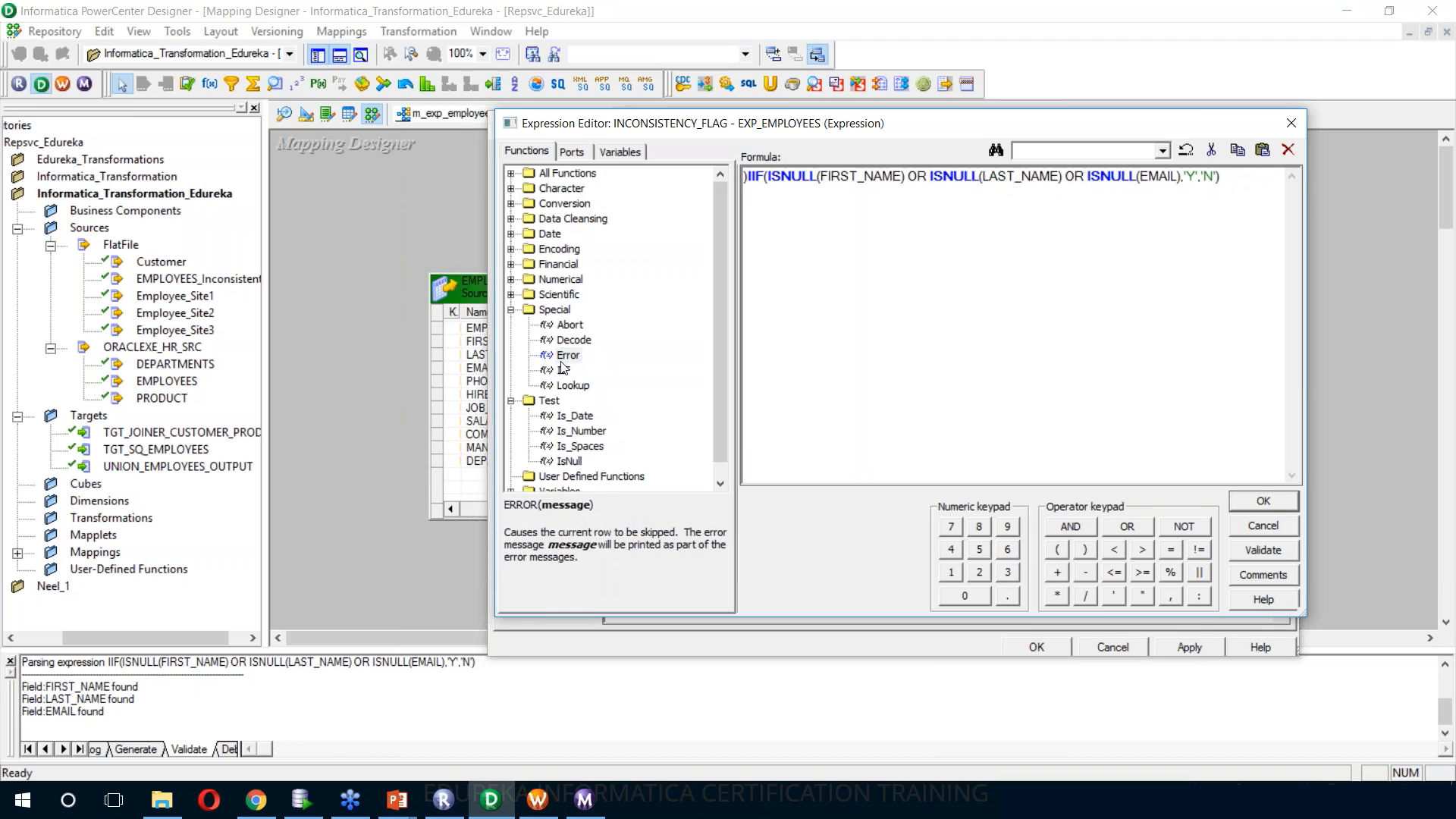
{"action": "double_click", "coordinate": [564, 370]}
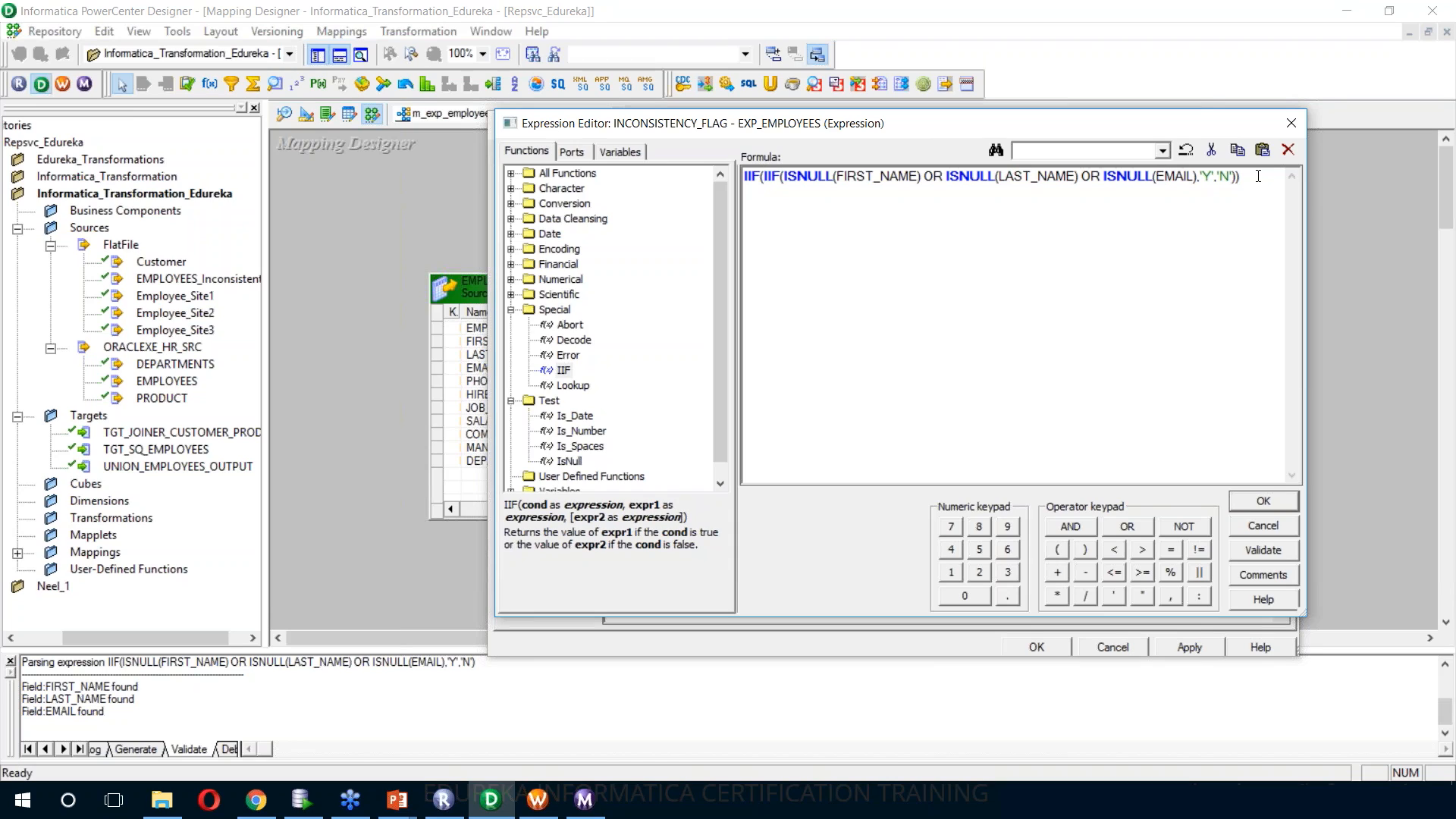
{"action": "type", "text": "RTRIM("}
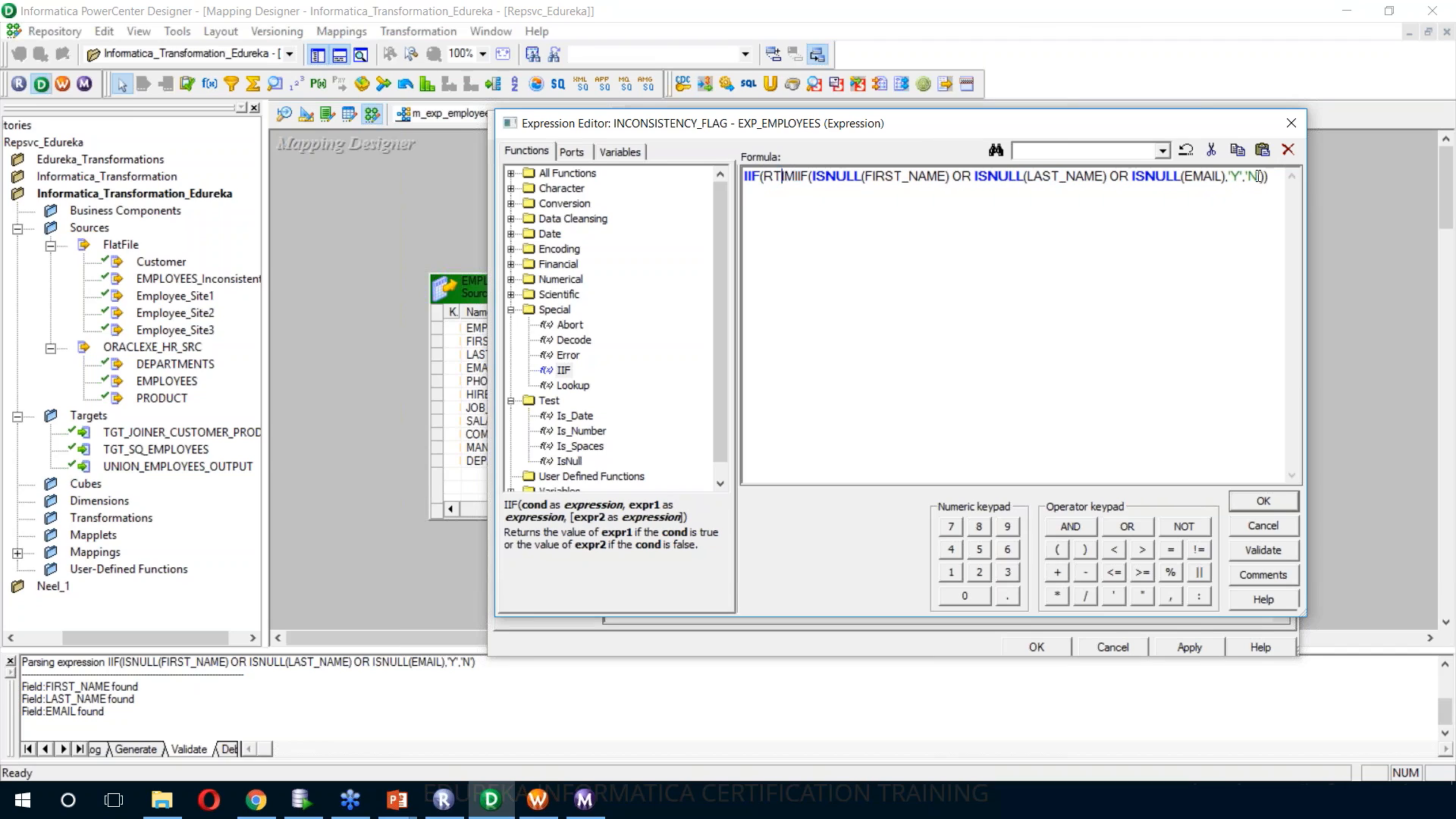
{"action": "type", "text": "LTRIM()"}
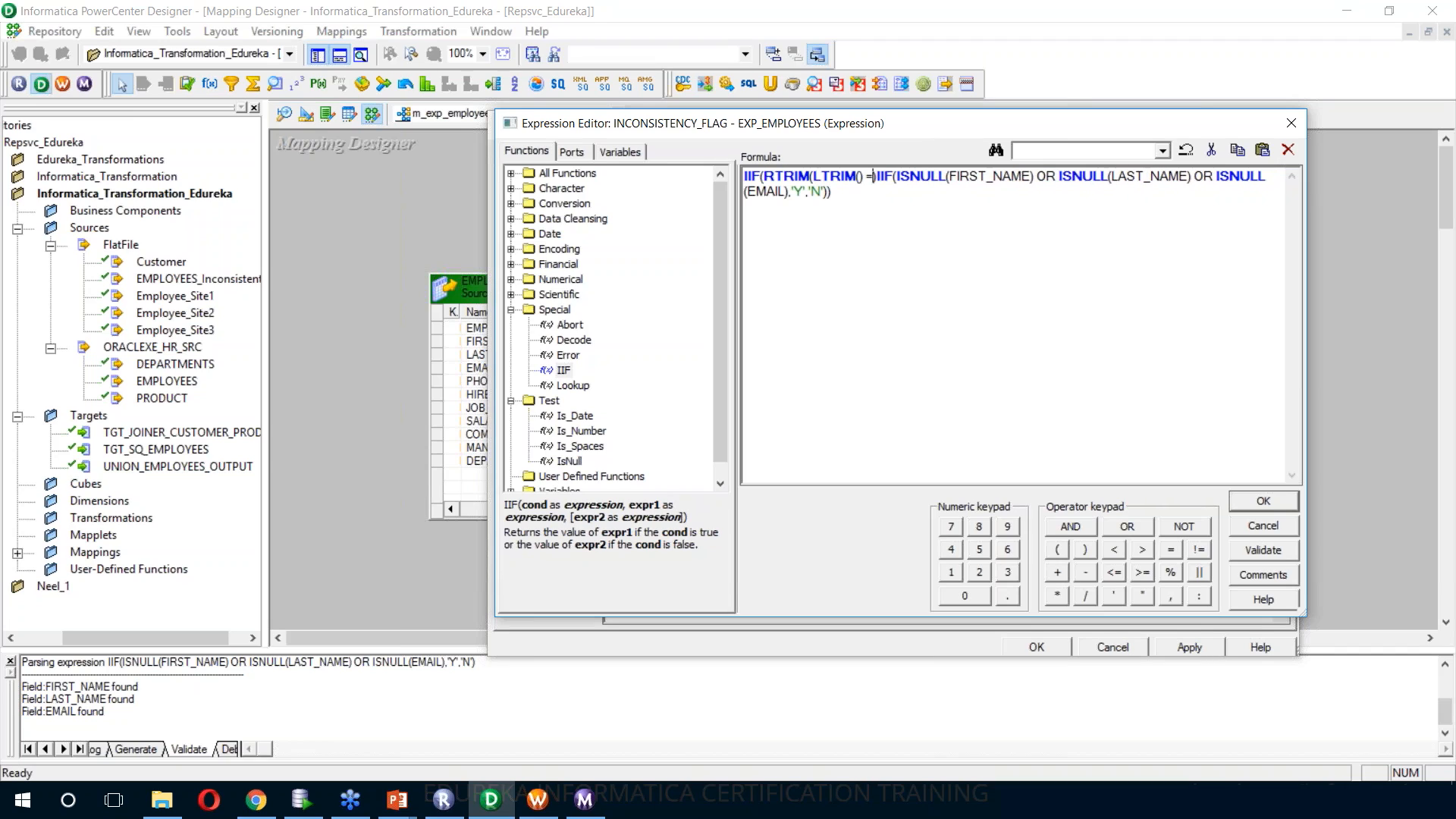
{"action": "key", "text": "Left"}
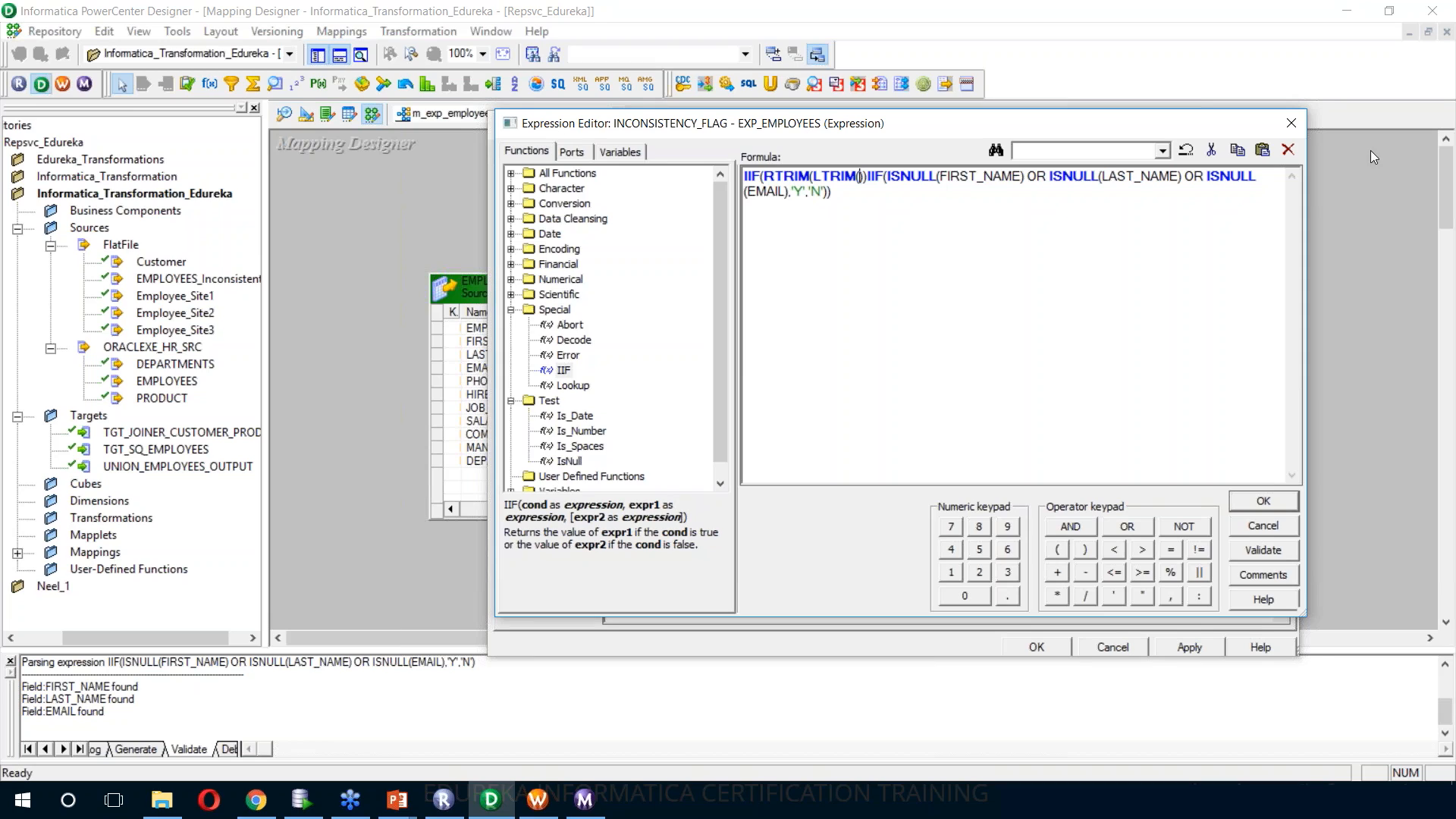
Complete the first outer condition as RTRIM(LTRIM(FIRST_NAME))='' followed by OR
{"action": "left_click", "coordinate": [587, 154]}
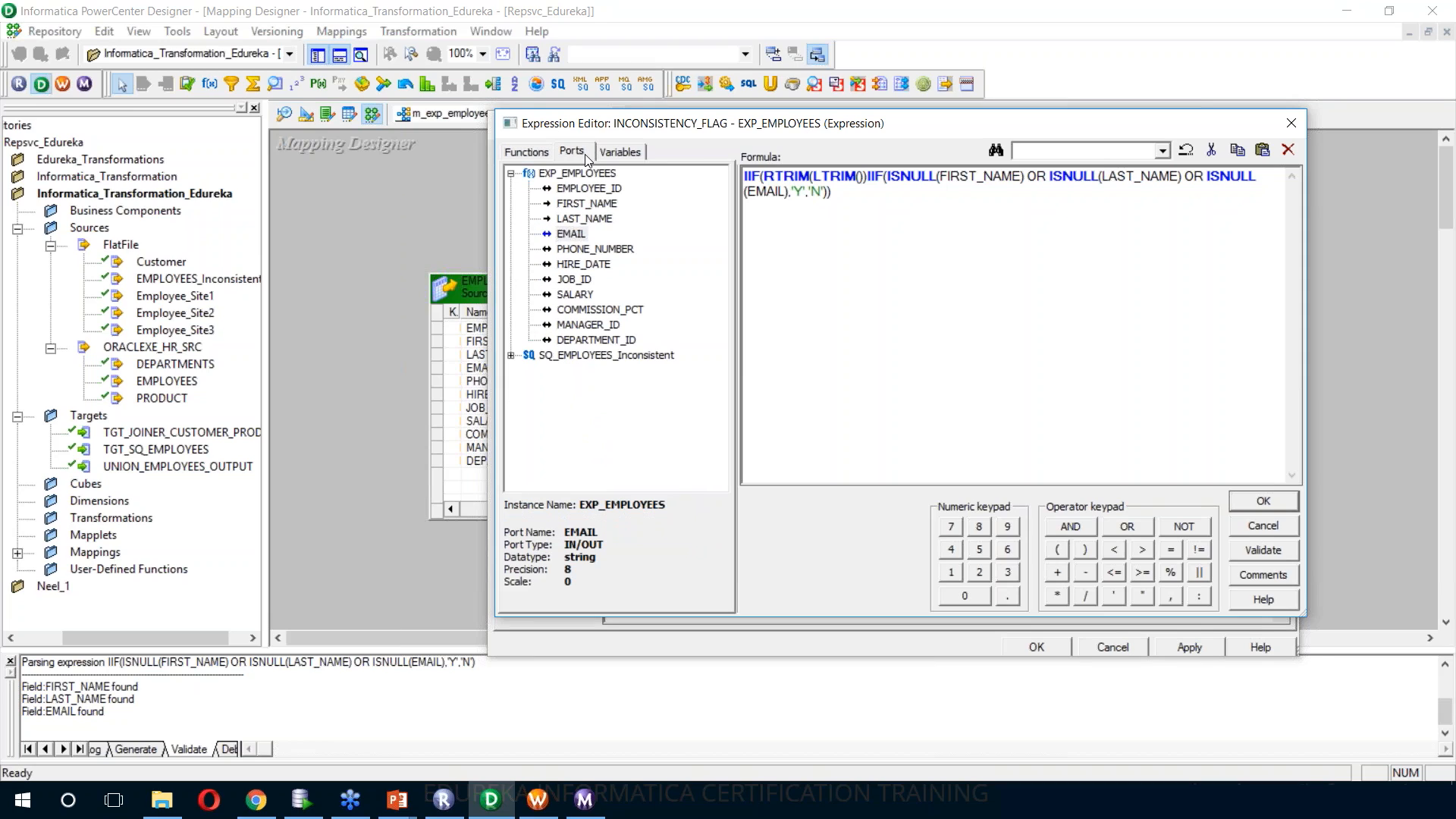
{"action": "left_click", "coordinate": [591, 204]}
{"action": "double_click", "coordinate": [591, 204]}
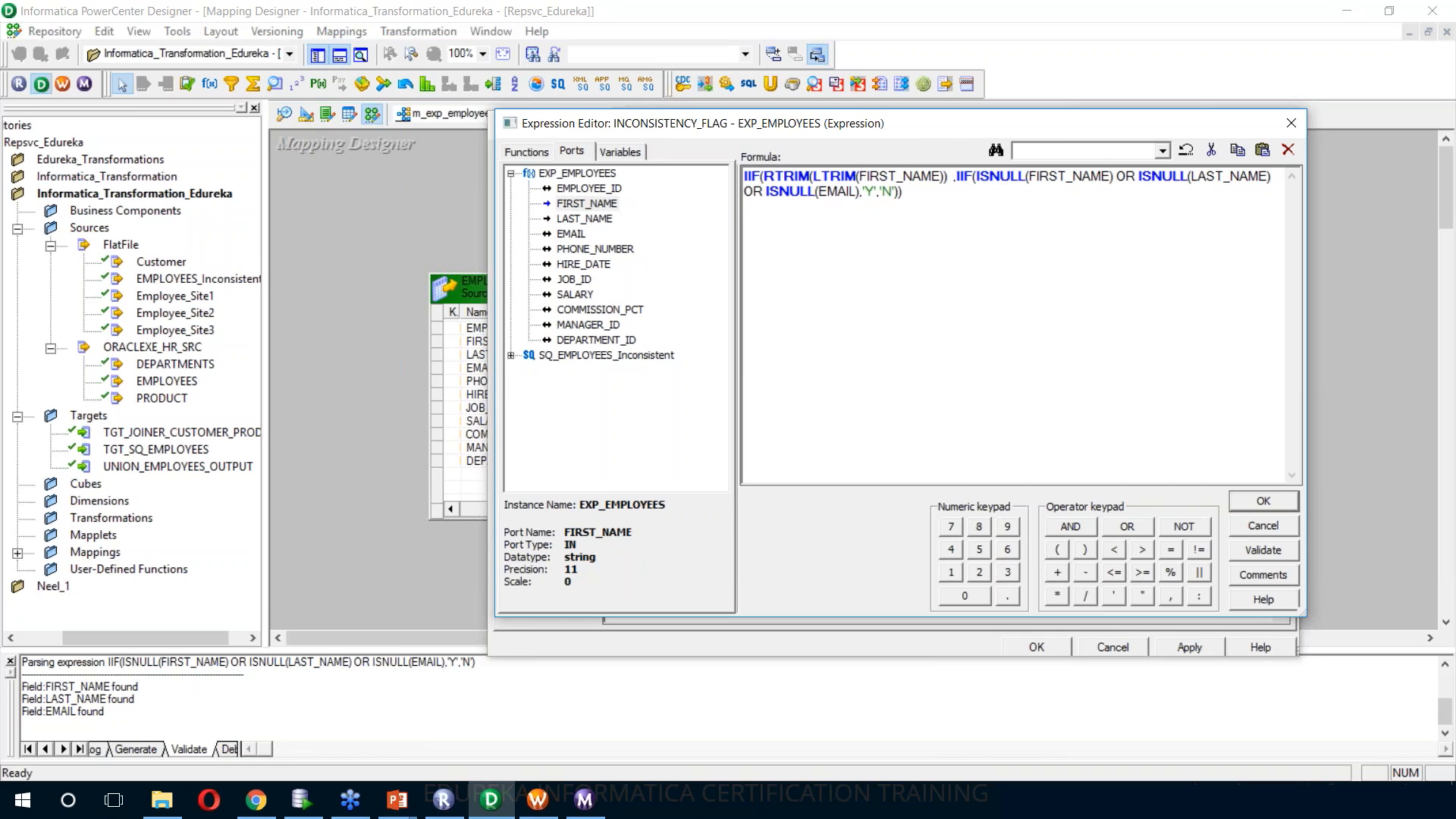
{"action": "type", "text": "=''"}
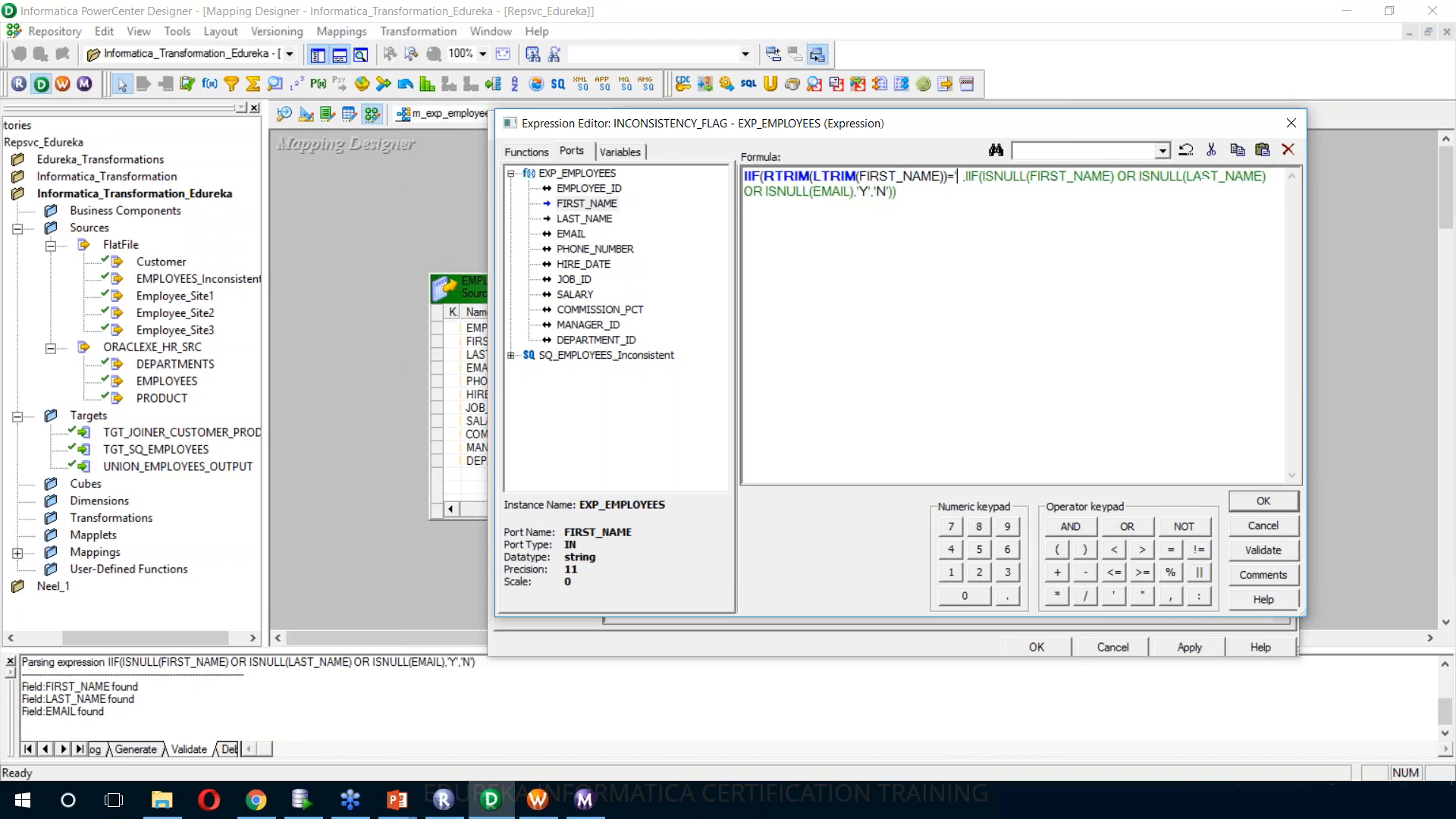
{"action": "type", "text": " OR"}
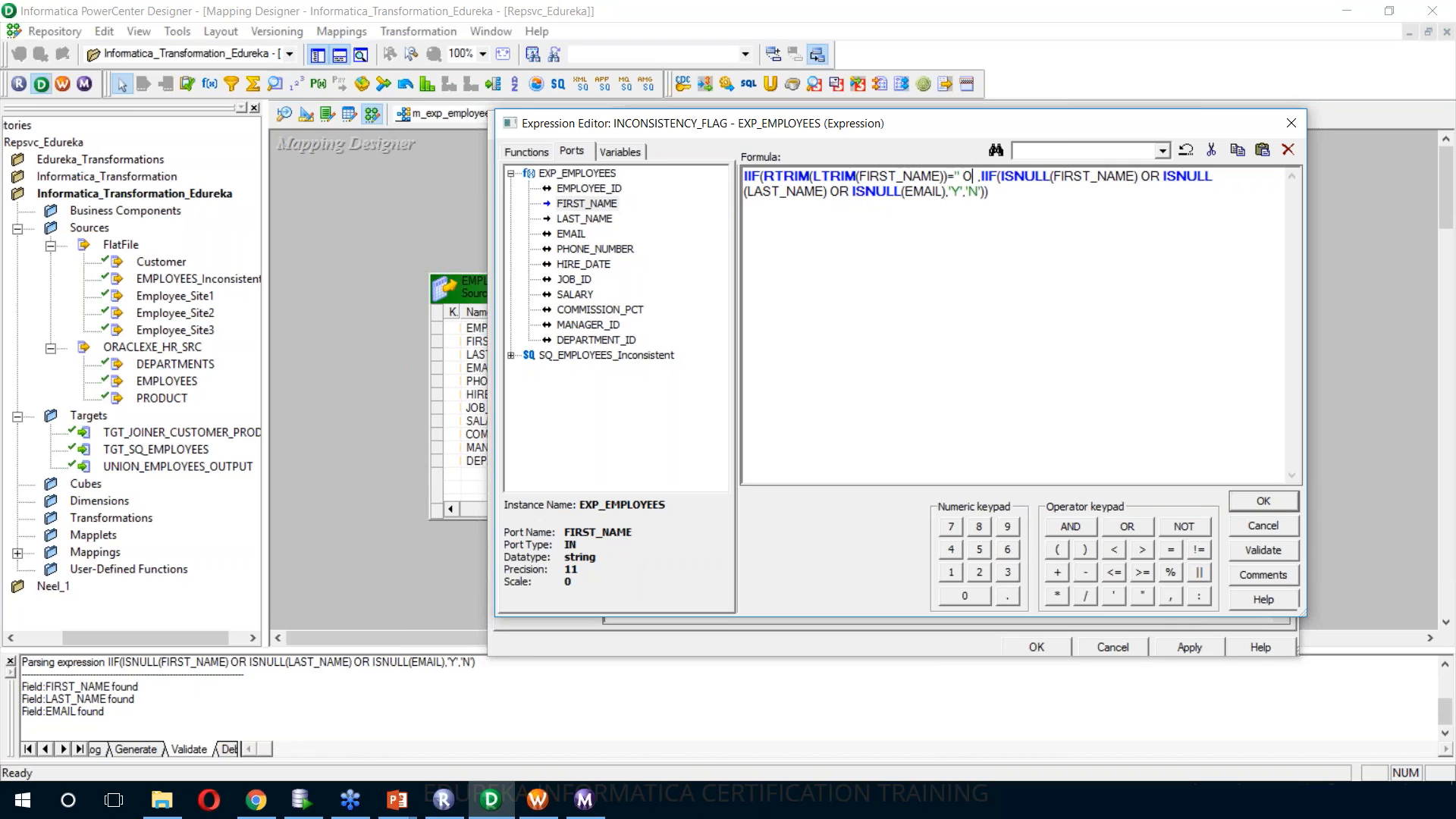
Add the condition RTRIM(LTRIM(LAST_NAME))='' followed by OR to the outer IIF
{"action": "type", "text": "RTRIM(LTRIM())"}
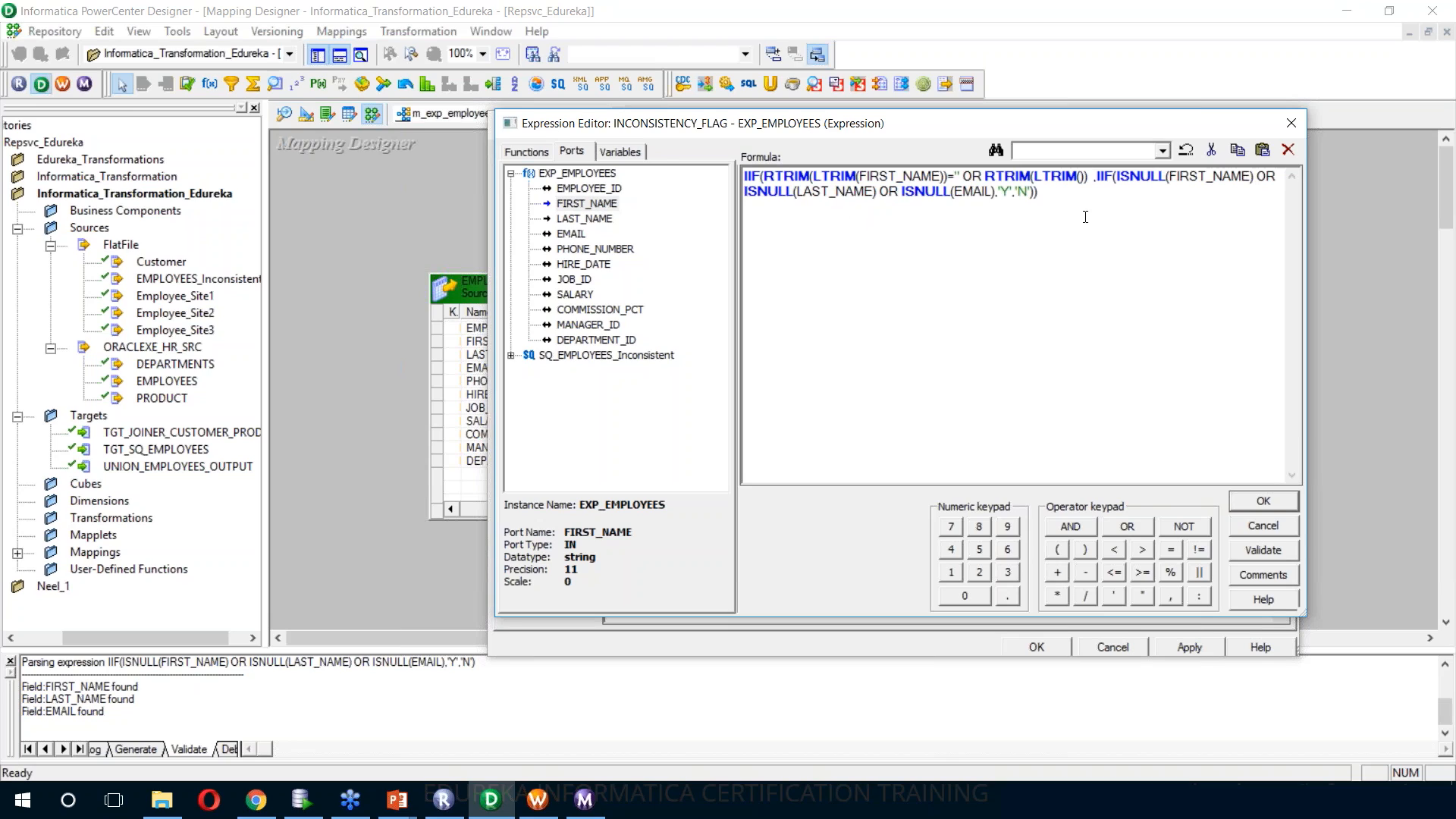
{"action": "double_click", "coordinate": [584, 218]}
{"action": "key", "text": "Right"}
{"action": "key", "text": "Right"}
{"action": "type", "text": "="}
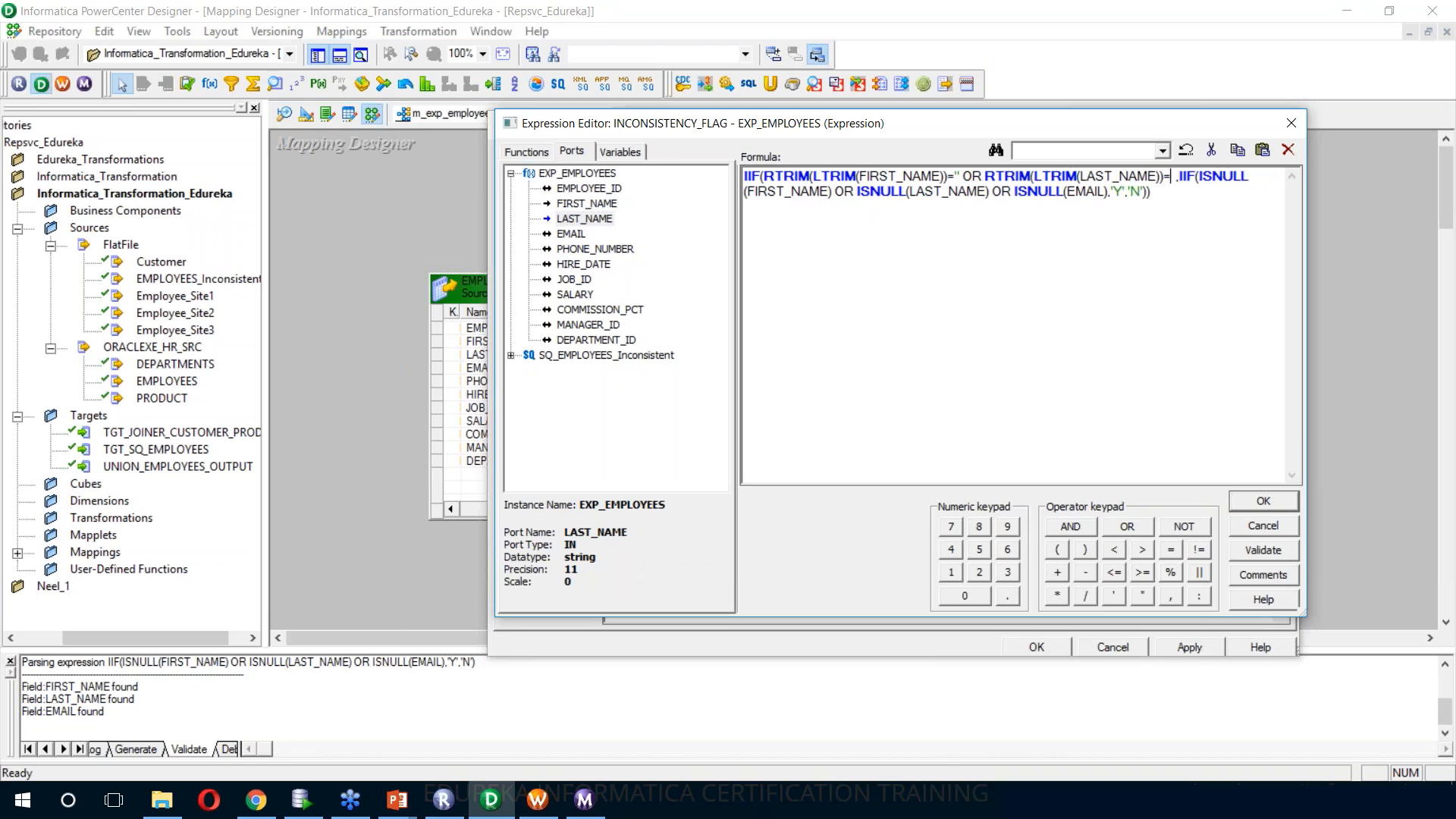
{"action": "type", "text": "''"}
{"action": "type", "text": "OR RTRIM(LTRIM())"}
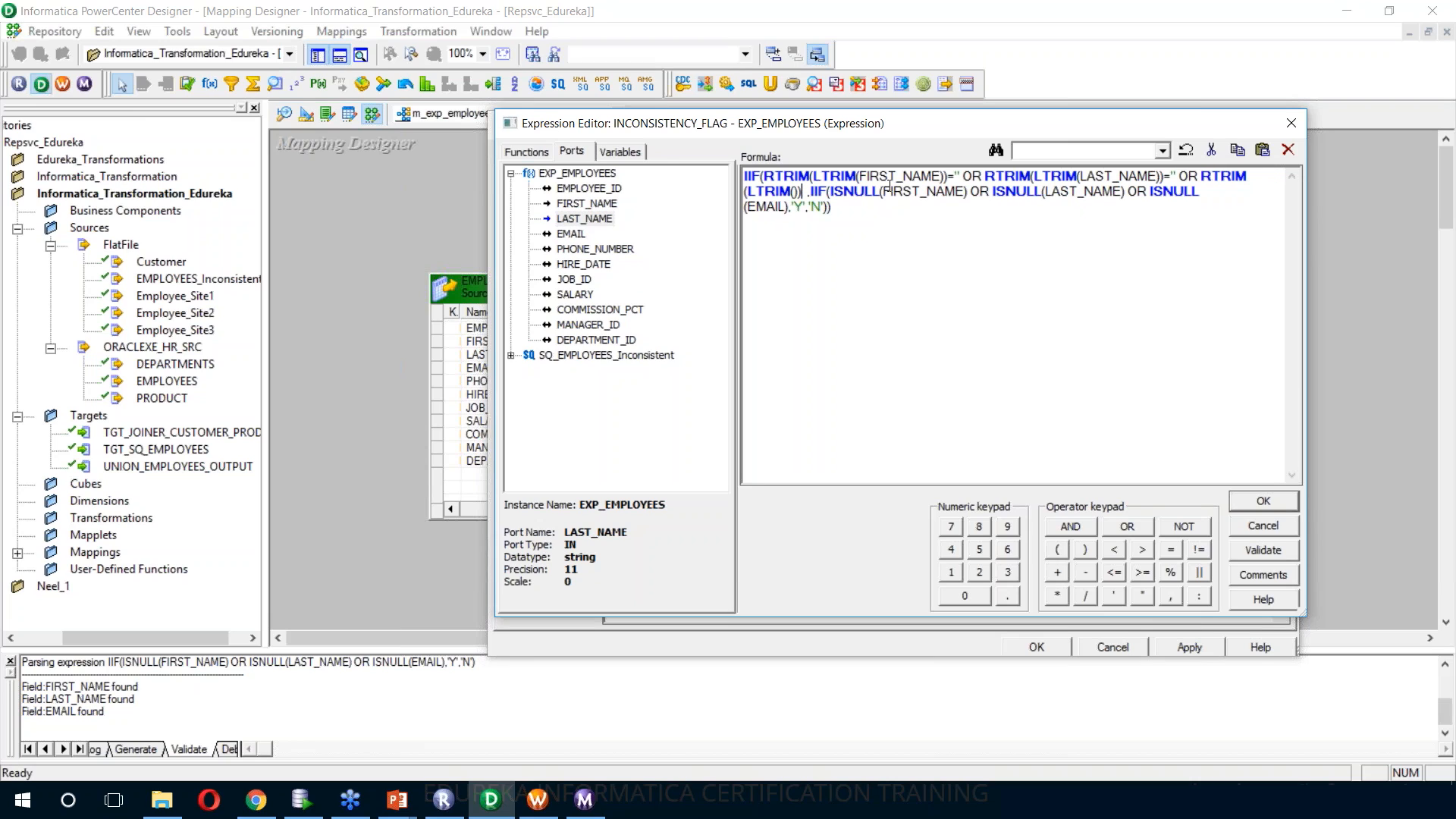
Add RTRIM(LTRIM(EMAIL))='' as the last condition of the outer IIF
{"action": "key", "text": "Left"}
{"action": "key", "text": "Left"}
{"action": "double_click", "coordinate": [571, 234]}
{"action": "key", "text": "Right"}
{"action": "key", "text": "Right"}
{"action": "type", "text": "=''"}
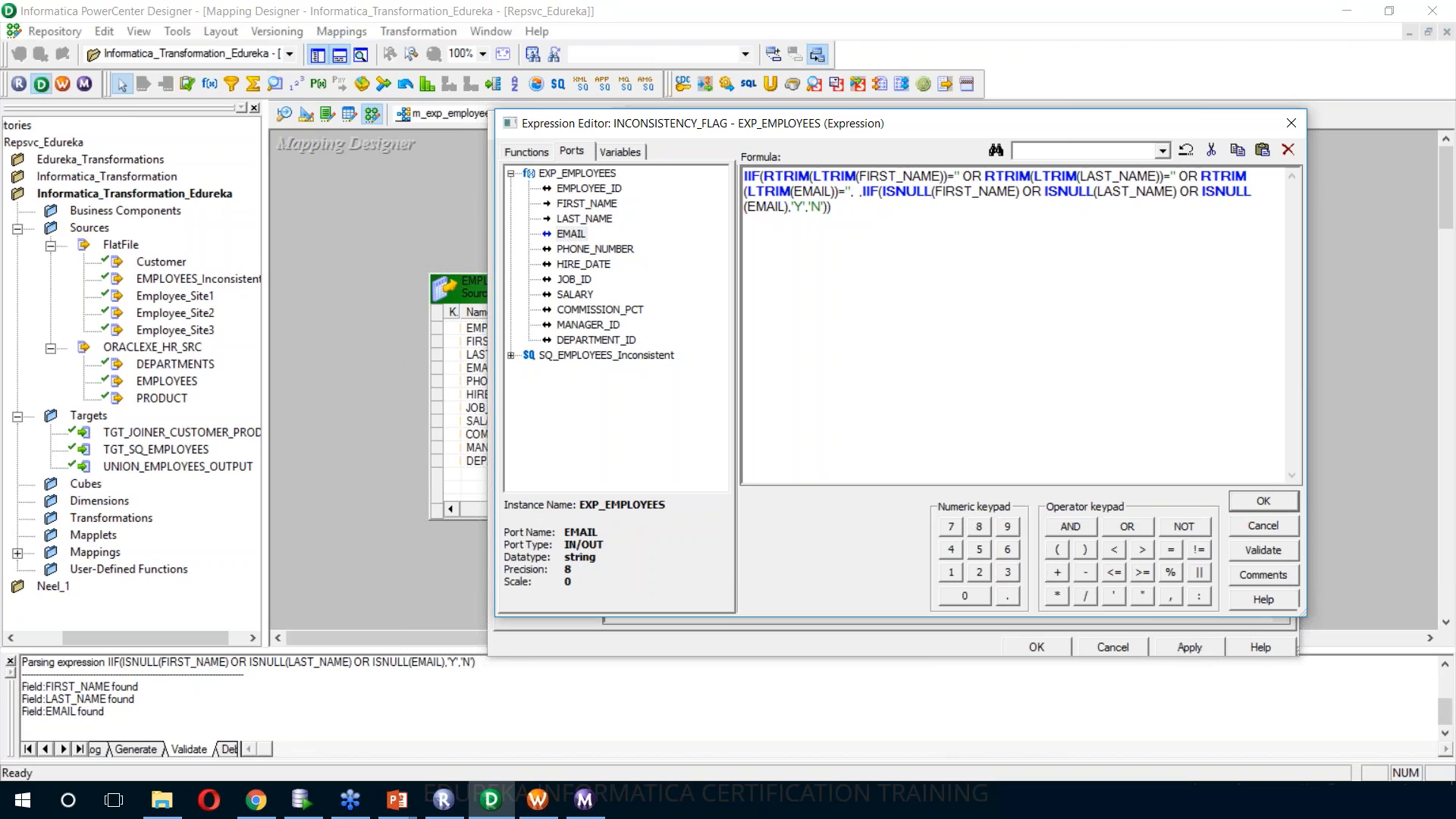
{"action": "type", "text": ",'Y"}
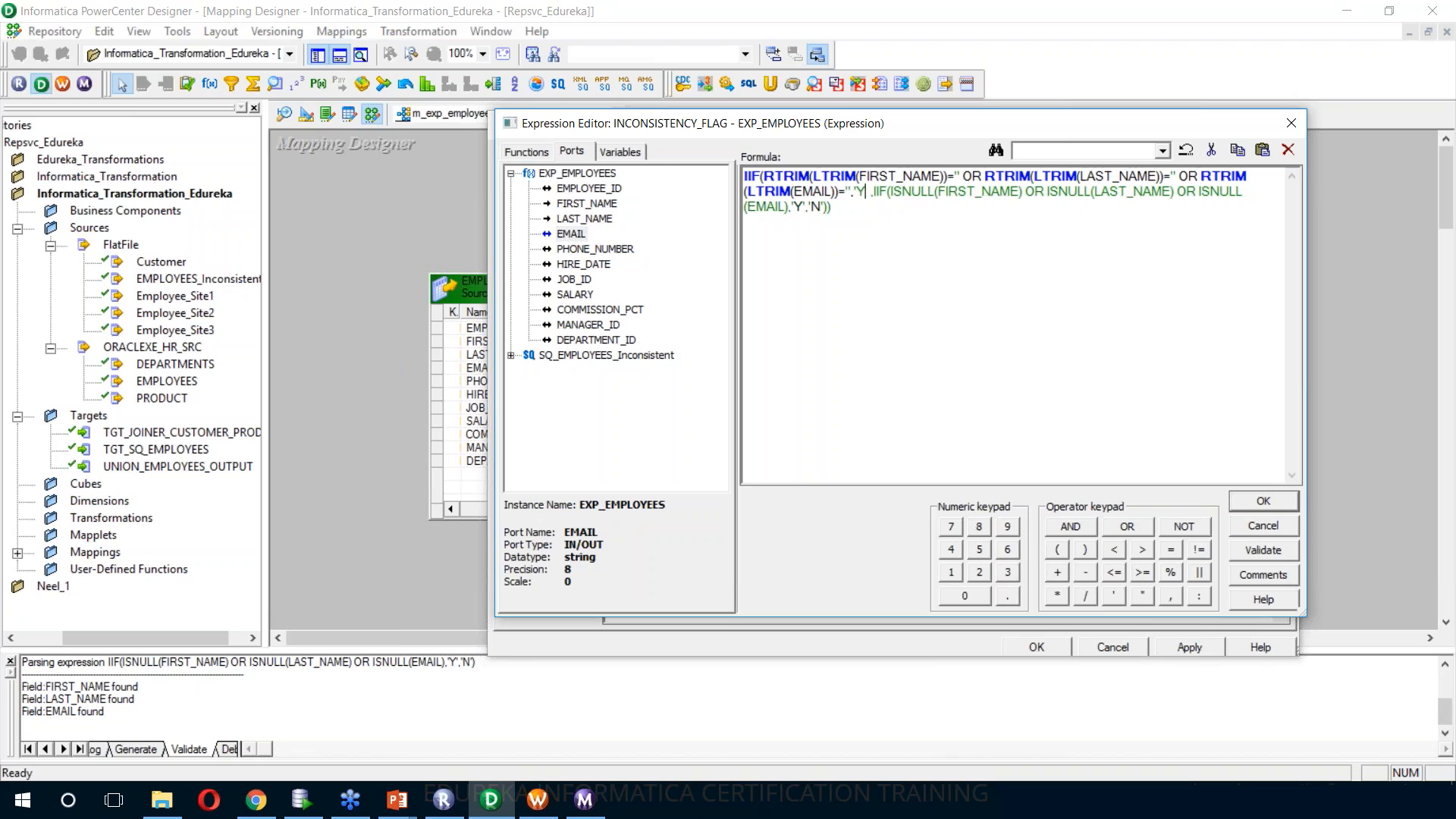
{"action": "type", "text": "'"}
Make the outer IIF return 'Y' when its condition is true, ahead of the nested IIF, and validate the expression
{"action": "key", "text": "BackSpace"}
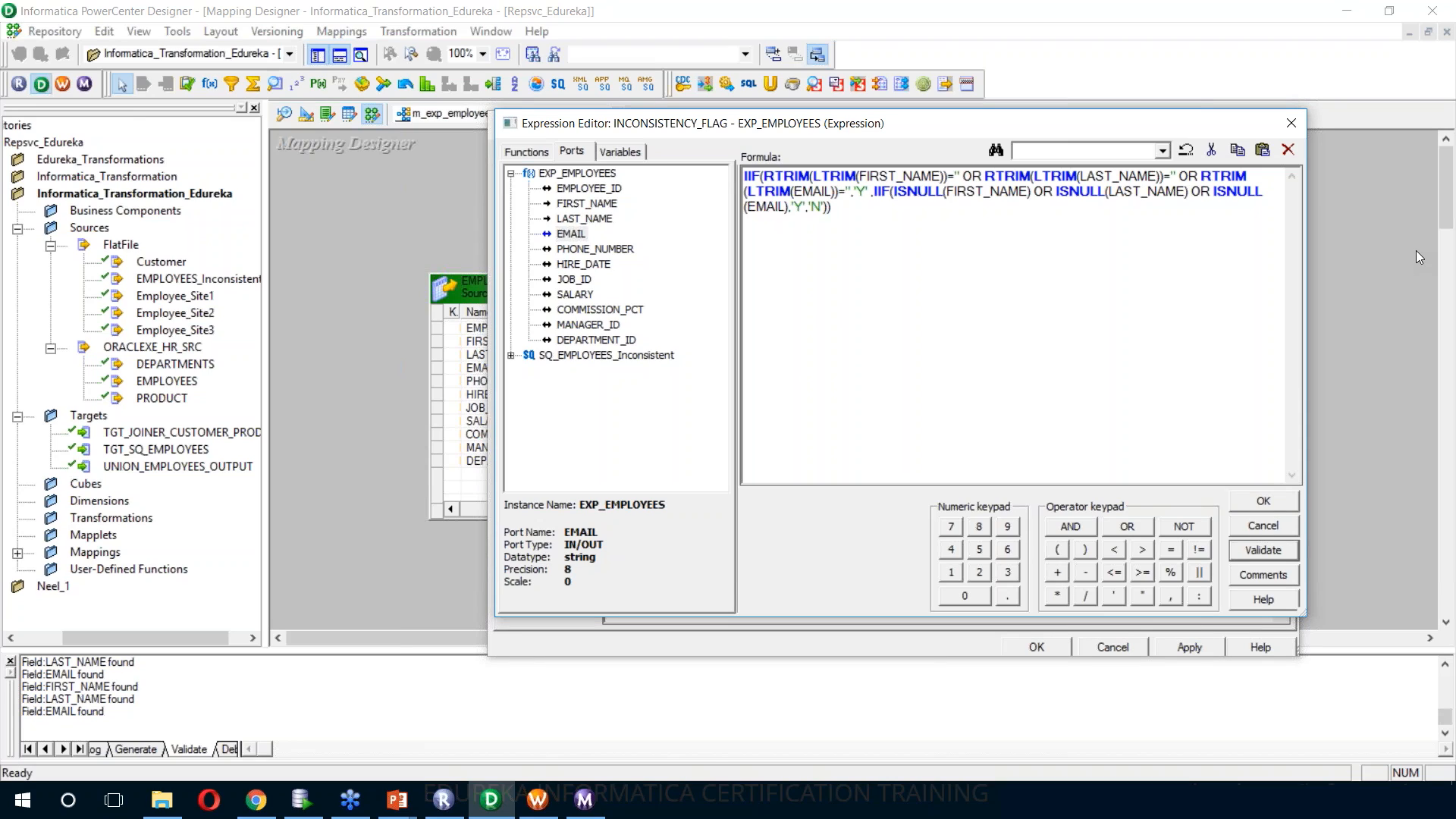
{"action": "left_click", "coordinate": [1421, 225]}
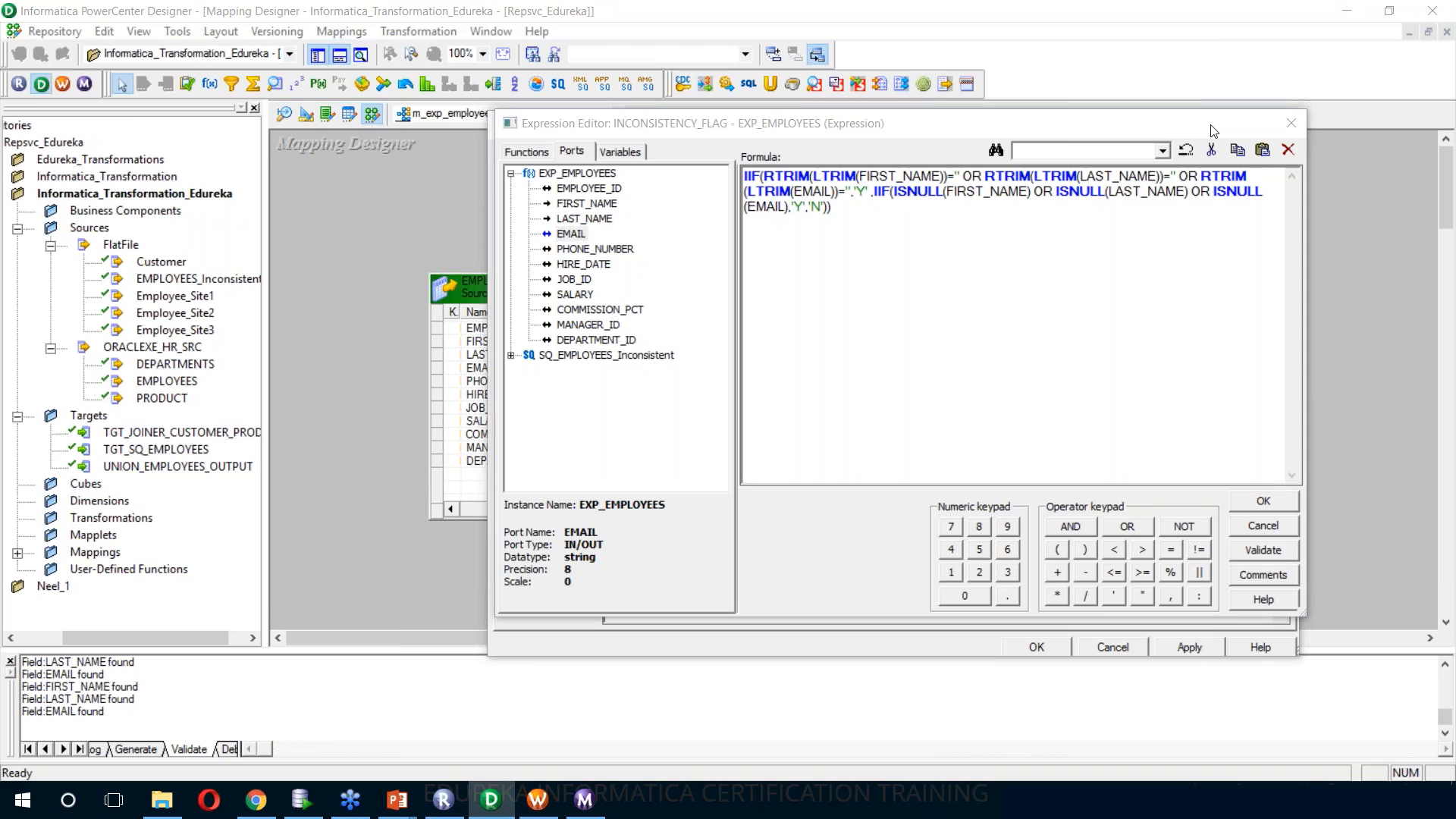
{"action": "left_click", "coordinate": [1250, 553]}
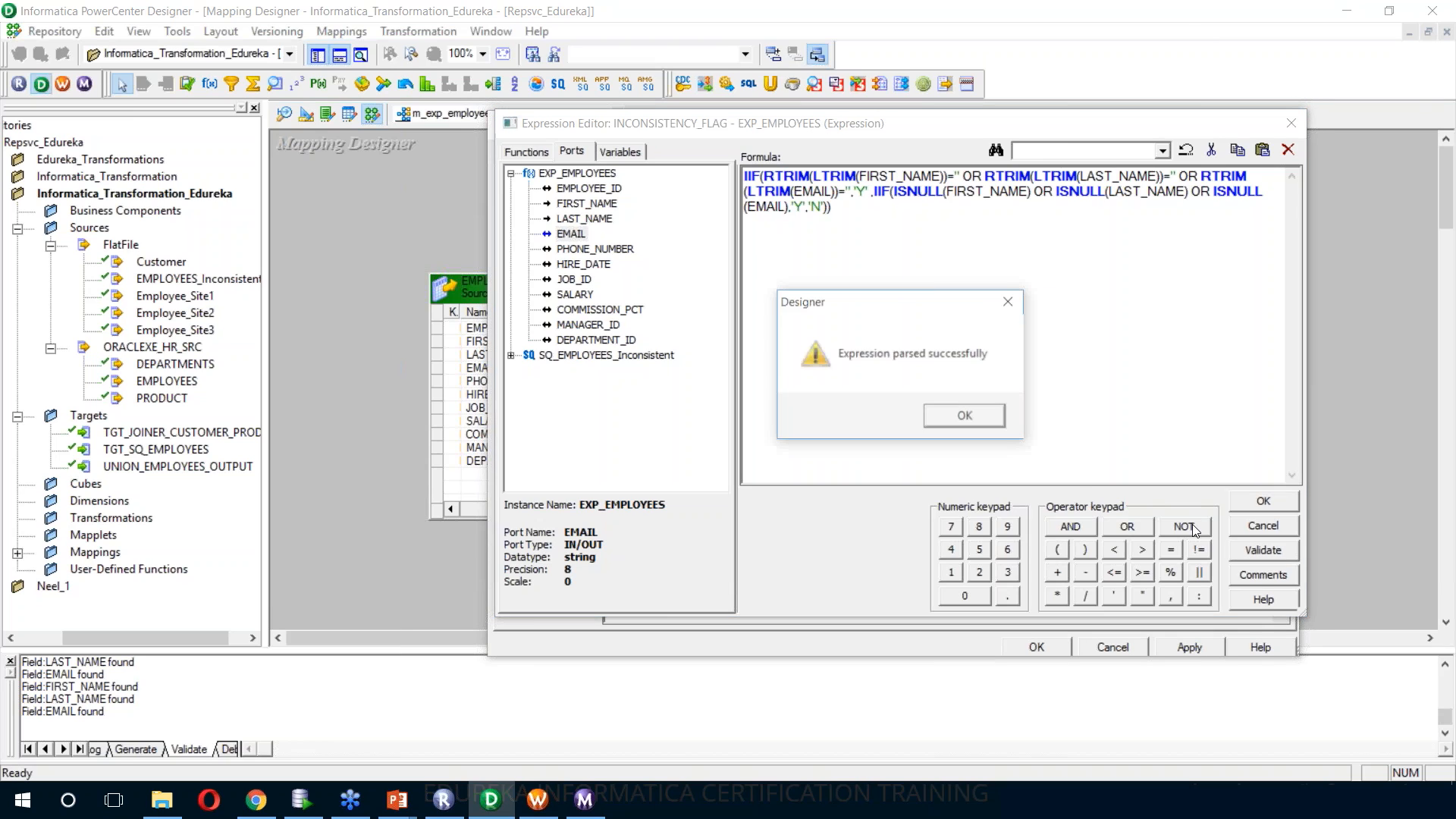
Accept the INCONSISTENCY_FLAG expression and apply the port changes to the EXP_EMPLOYEES transformation
{"action": "left_click", "coordinate": [979, 417]}
{"action": "left_click", "coordinate": [1242, 507]}
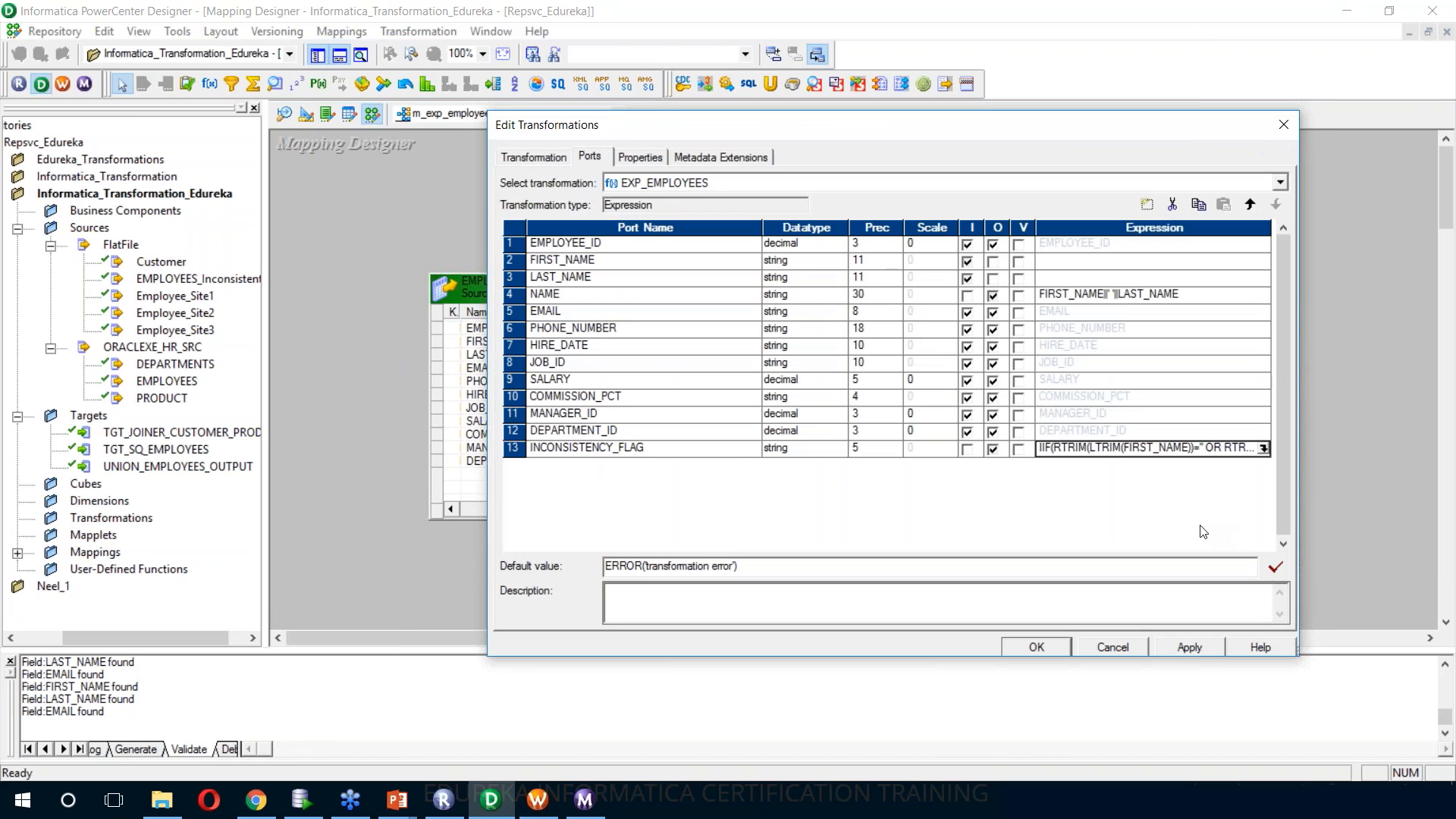
{"action": "left_click", "coordinate": [1187, 646]}
{"action": "left_click", "coordinate": [1036, 647]}
Create a target definition from EXP_EMPLOYEES and place it on its own in the cleared Target Designer workspace
{"action": "right_click", "coordinate": [1121, 280]}
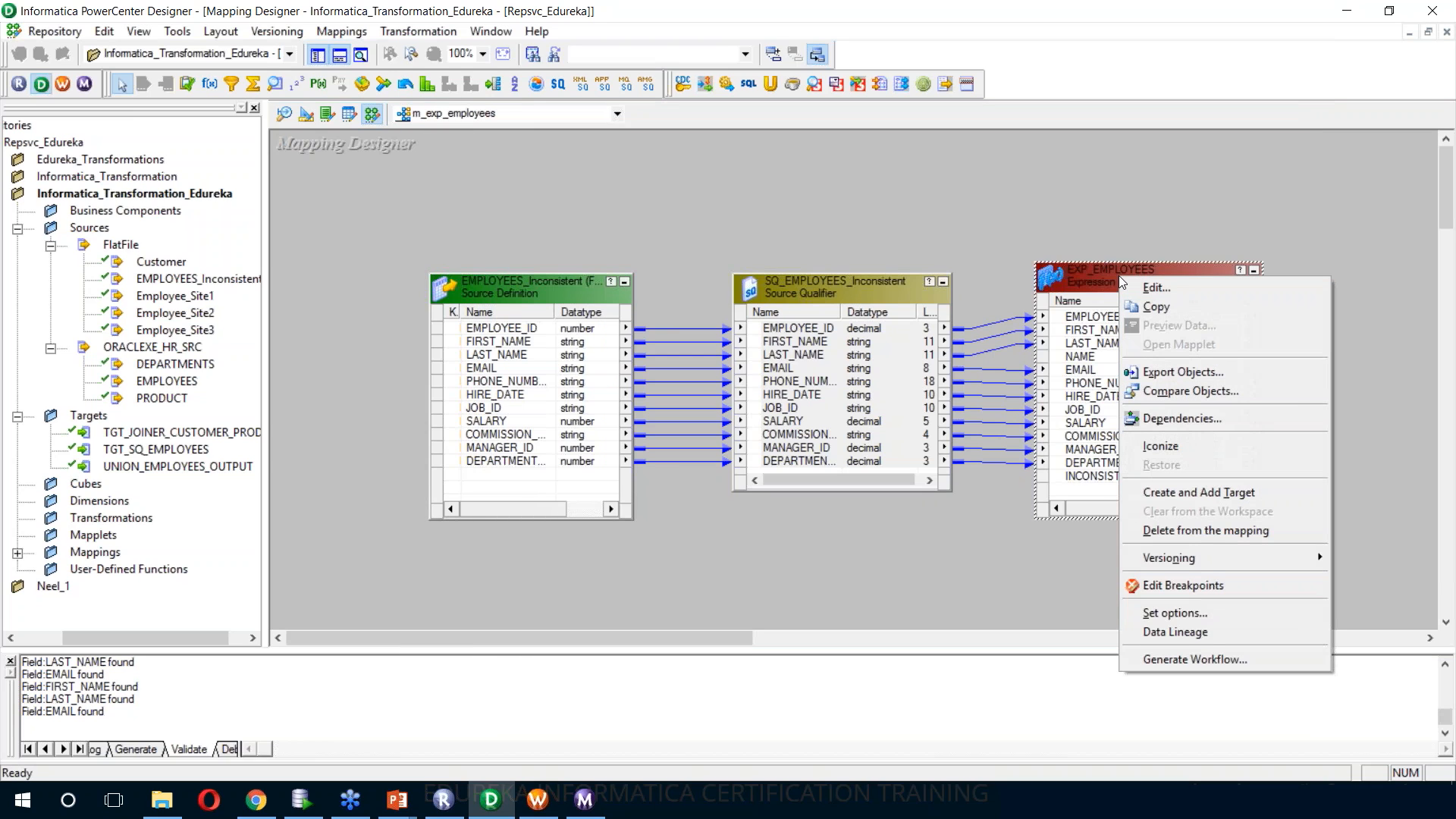
{"action": "left_click", "coordinate": [1209, 493]}
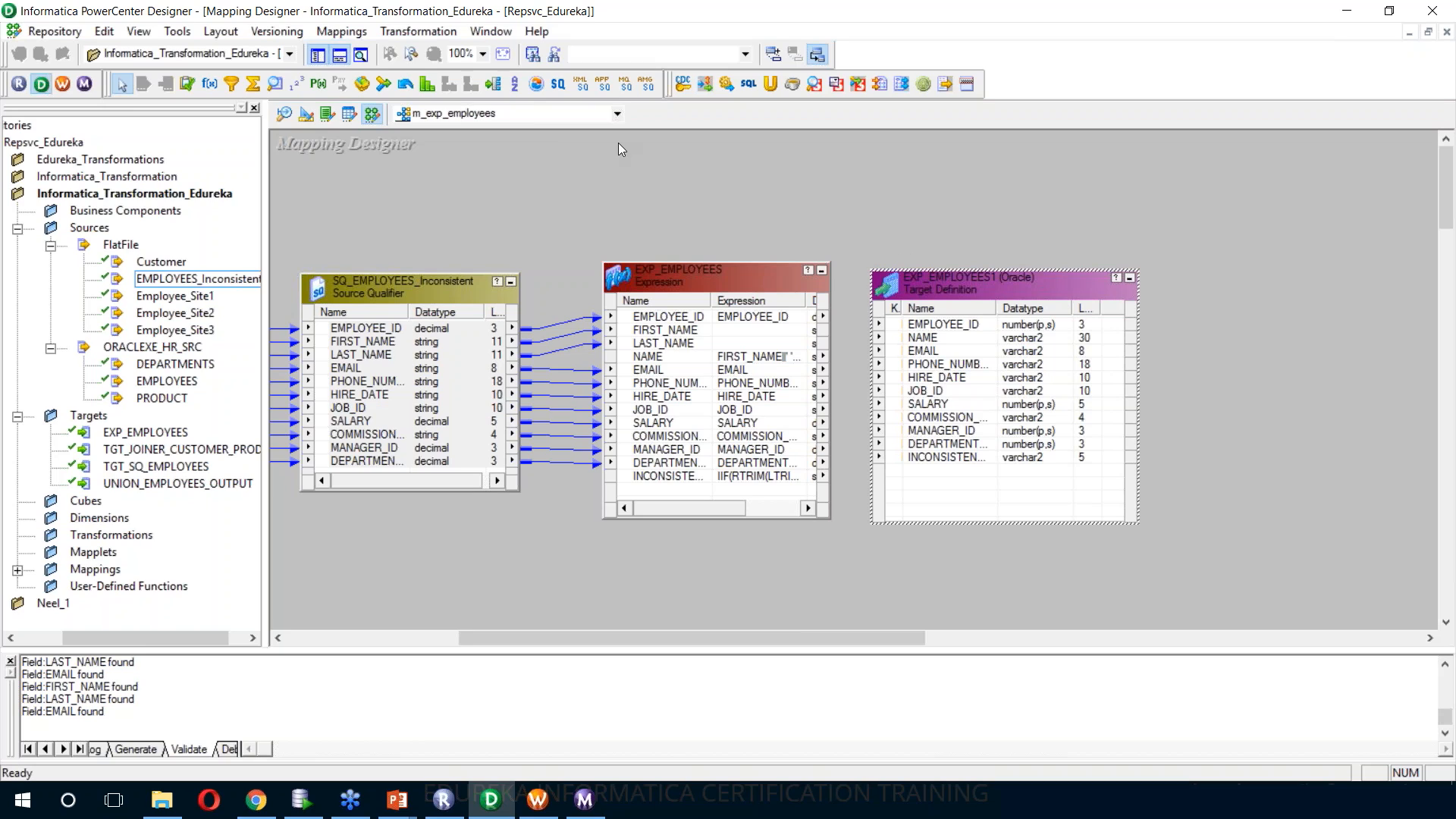
{"action": "left_click", "coordinate": [306, 116]}
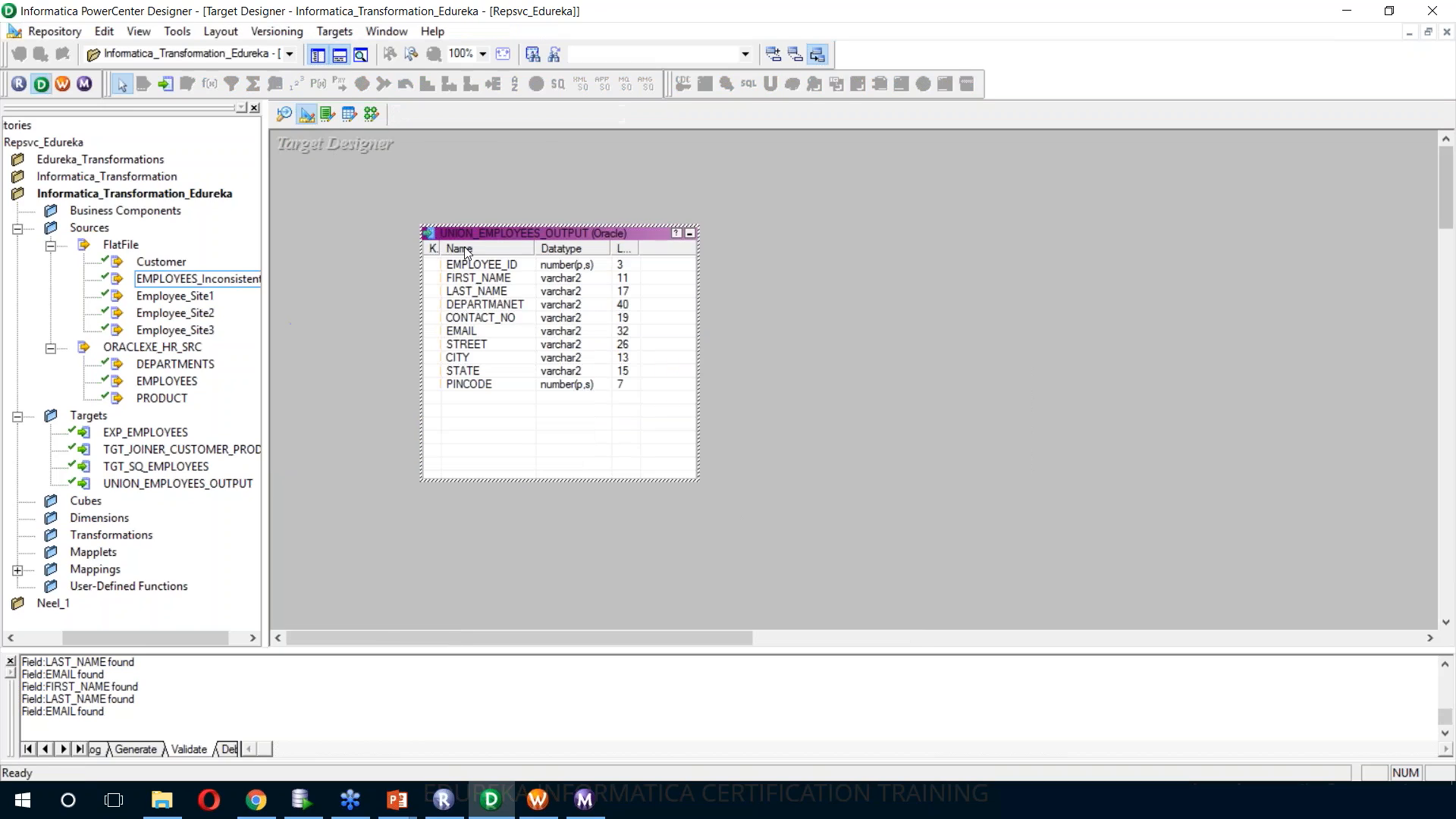
{"action": "right_click", "coordinate": [363, 181]}
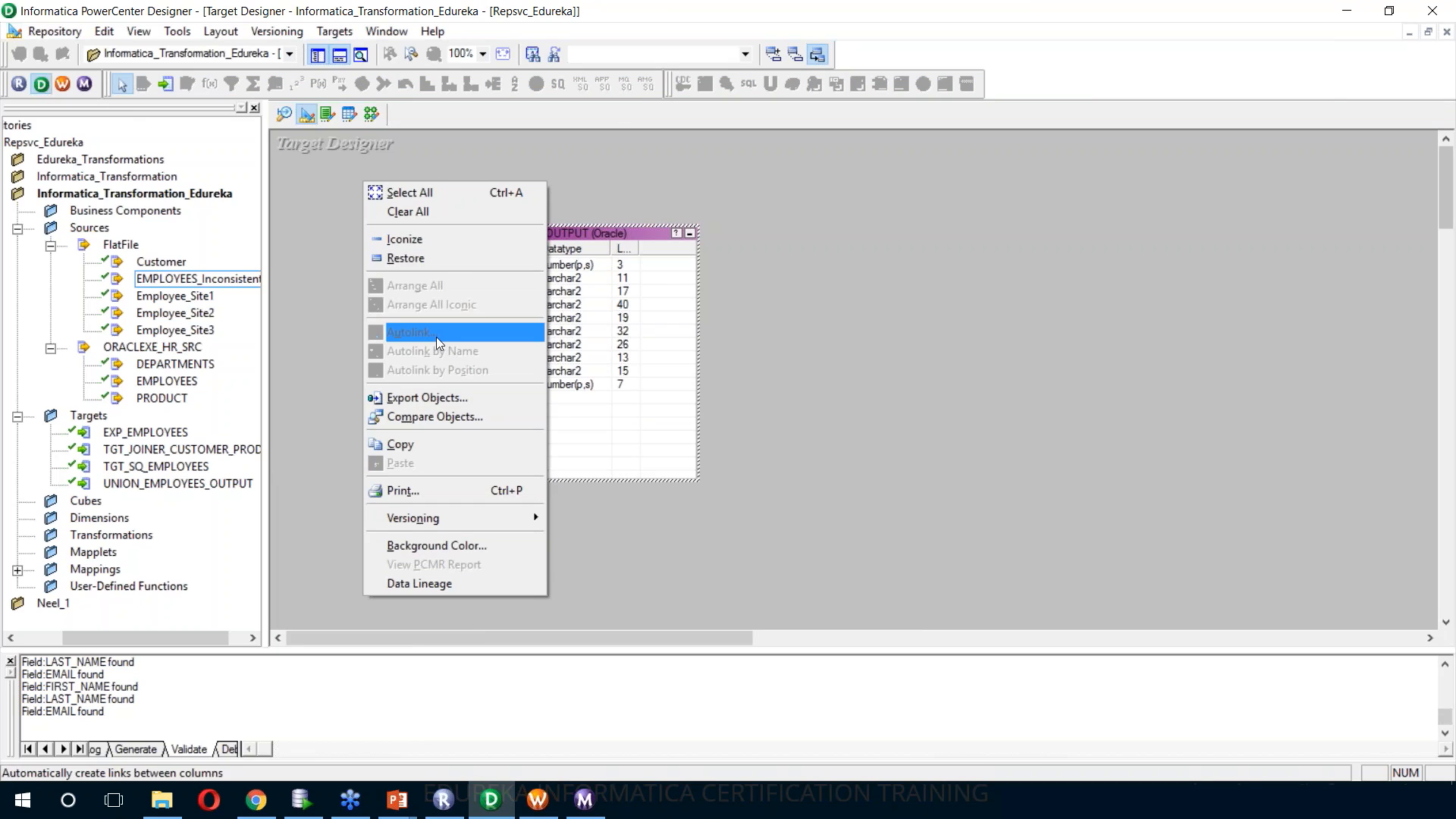
{"action": "left_click", "coordinate": [404, 216]}
{"action": "left_click", "coordinate": [146, 432]}
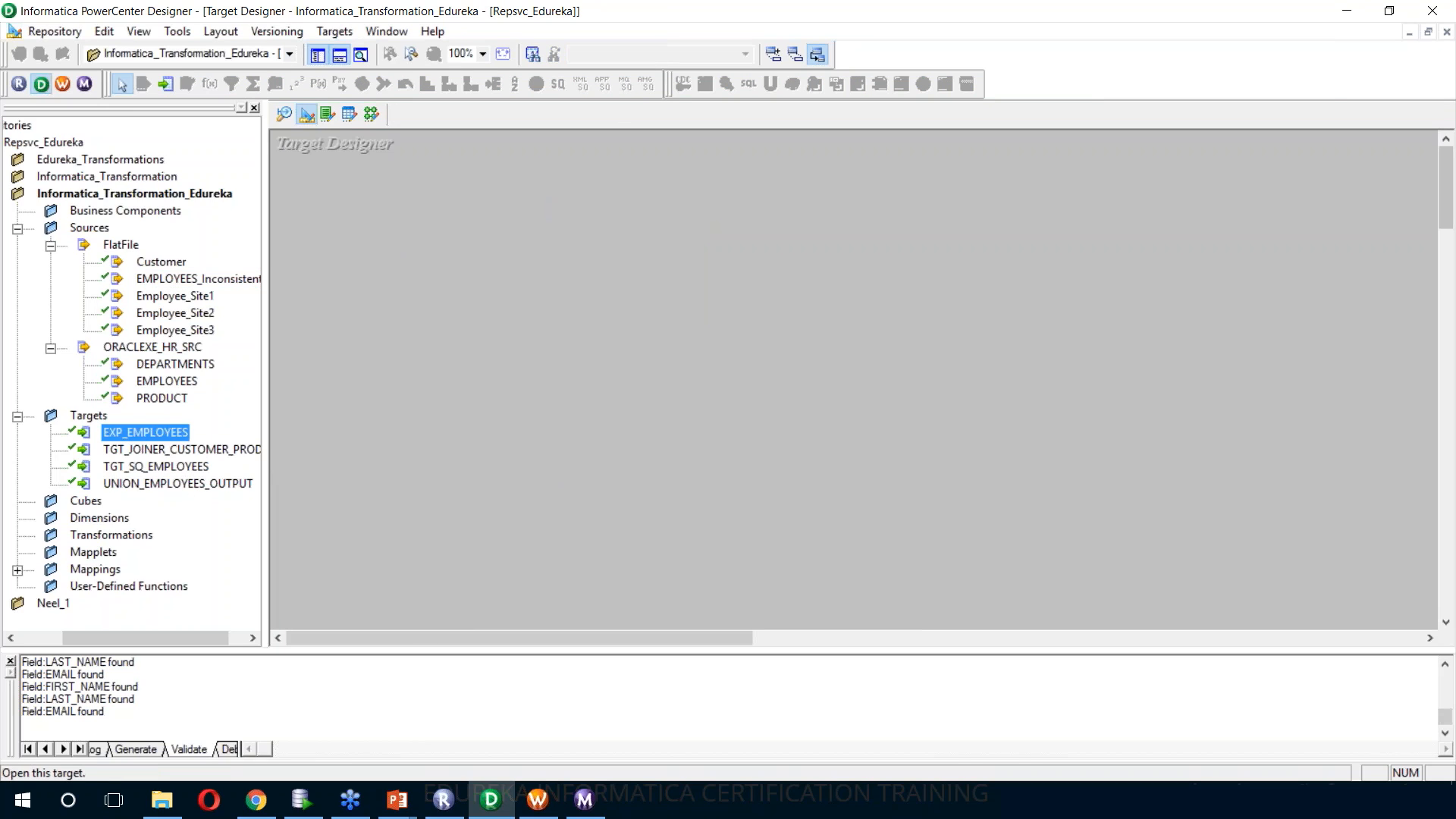
{"action": "left_click_drag", "start_coordinate": [146, 433], "coordinate": [592, 250]}
Rename the EXP_EMPLOYEES target table to TGT_EXP_EMPLOYEES, check its columns and apply the changes
{"action": "double_click", "coordinate": [645, 250]}
{"action": "key", "text": "Home"}
{"action": "type", "text": "TGT_"}
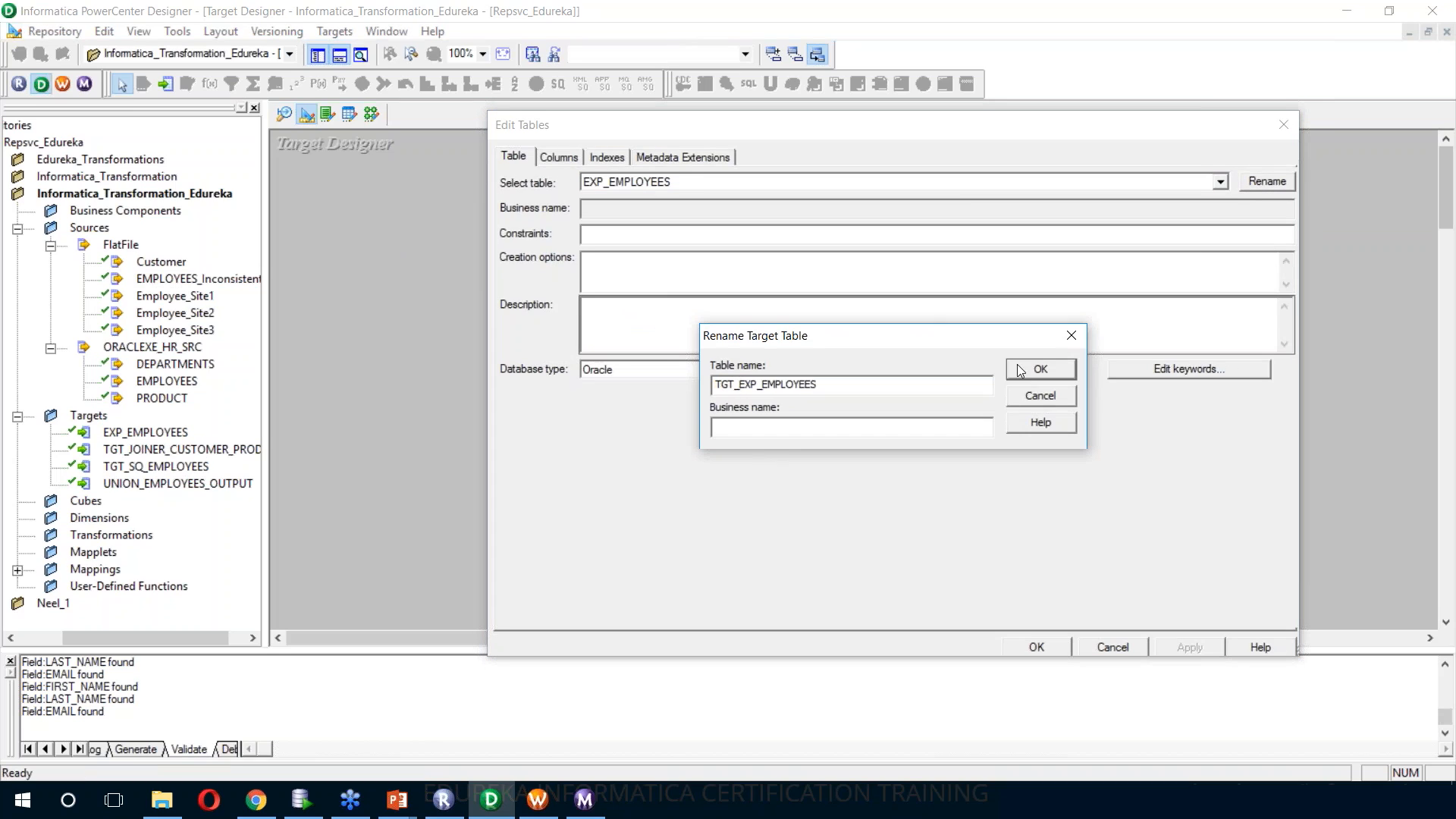
{"action": "key", "text": "Return"}
{"action": "left_click", "coordinate": [558, 157]}
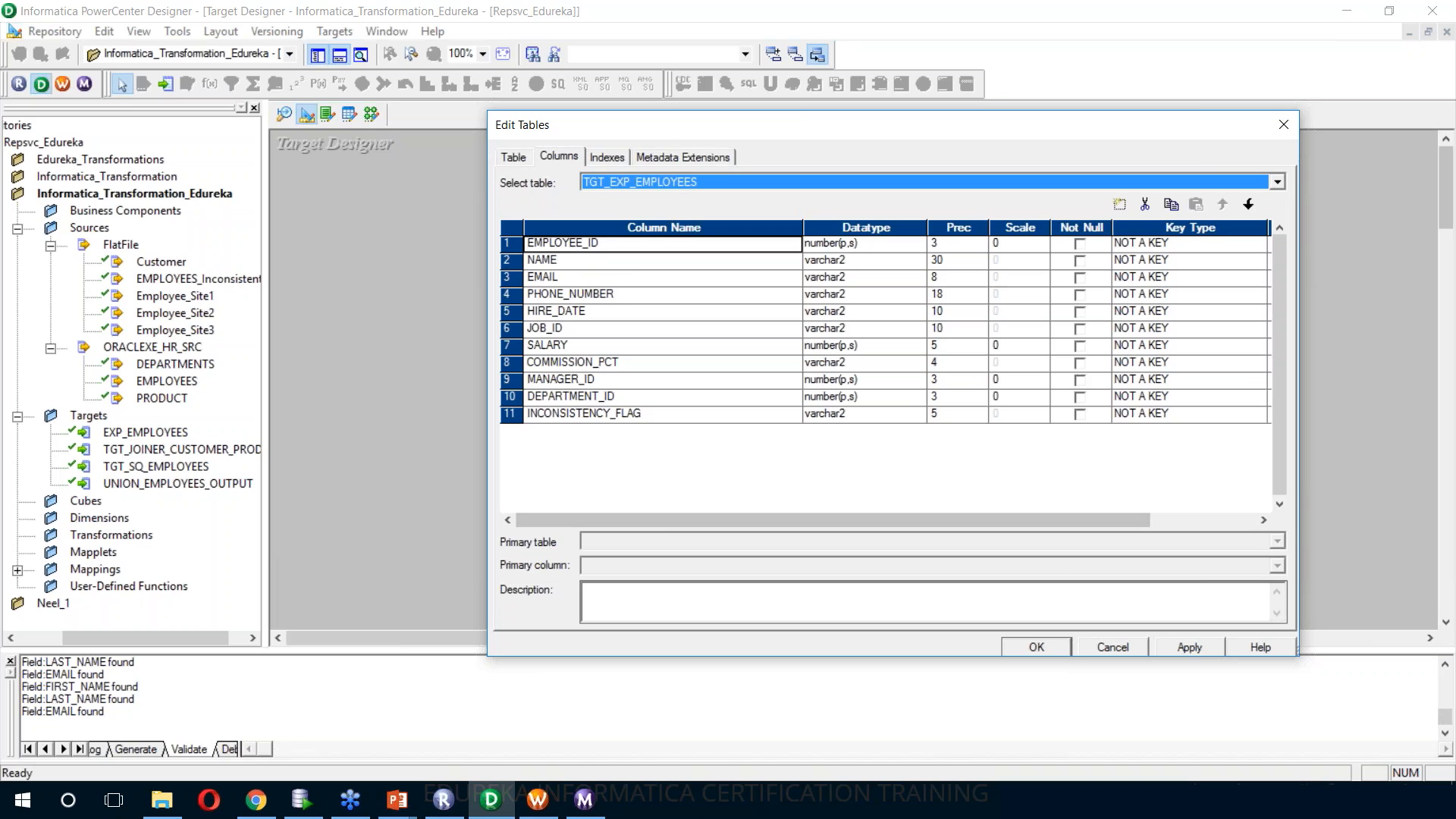
{"action": "left_click", "coordinate": [1171, 645]}
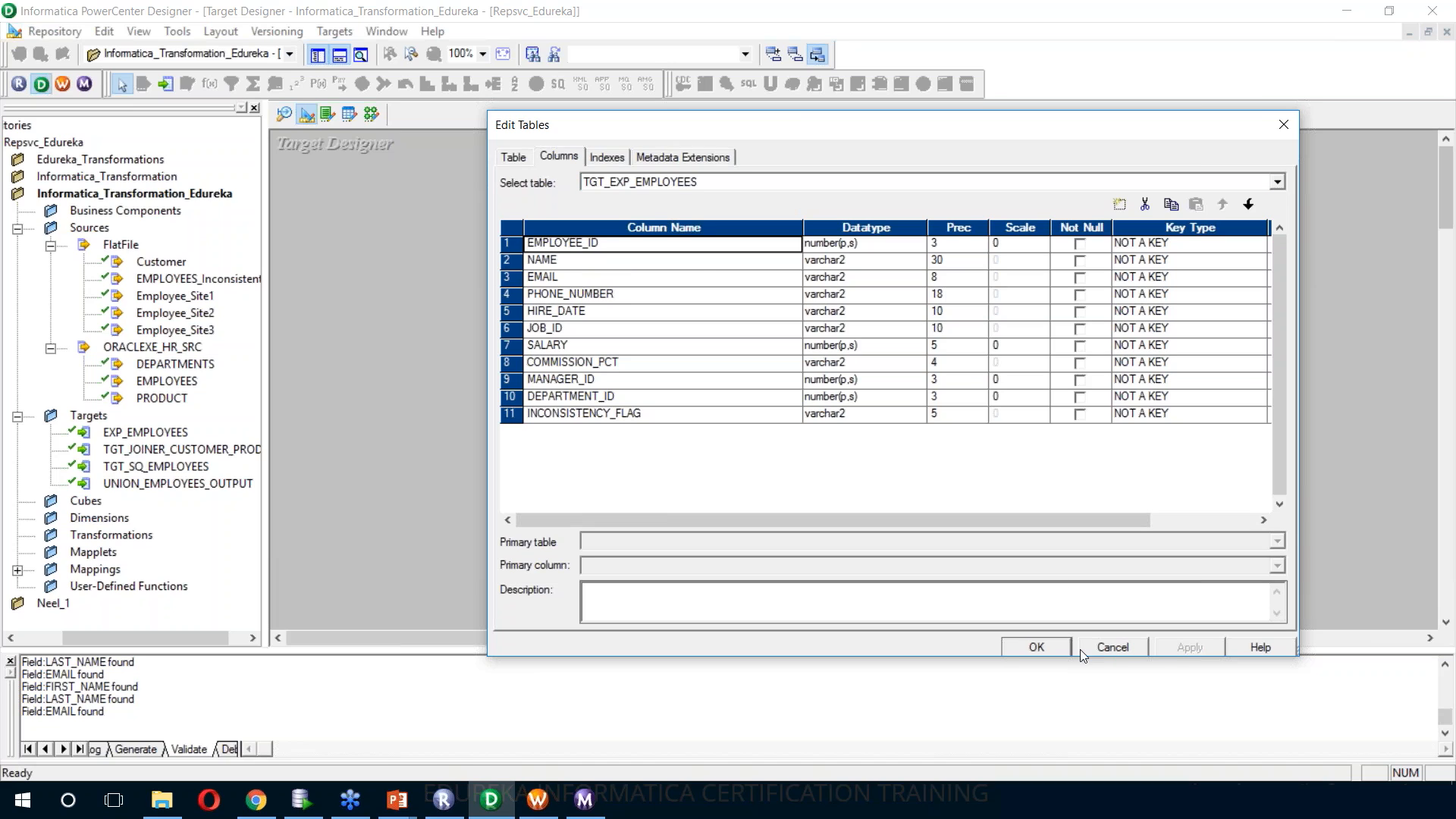
{"action": "left_click", "coordinate": [1024, 647]}
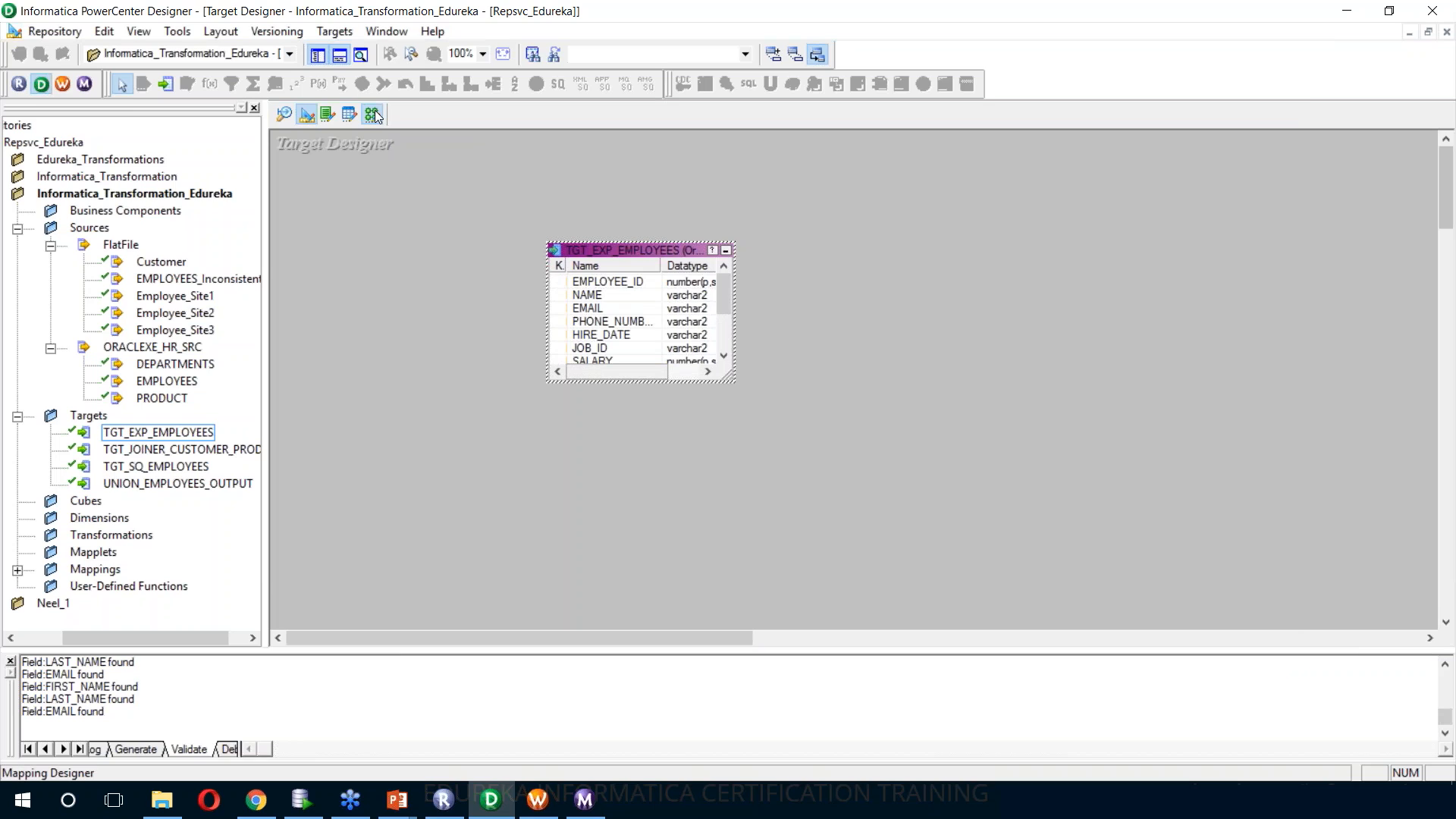
Replace the EXP_EMPLOYEES1 target in the m_exp_employees mapping with the TGT_EXP_EMPLOYEES target definition
{"action": "left_click", "coordinate": [374, 115]}
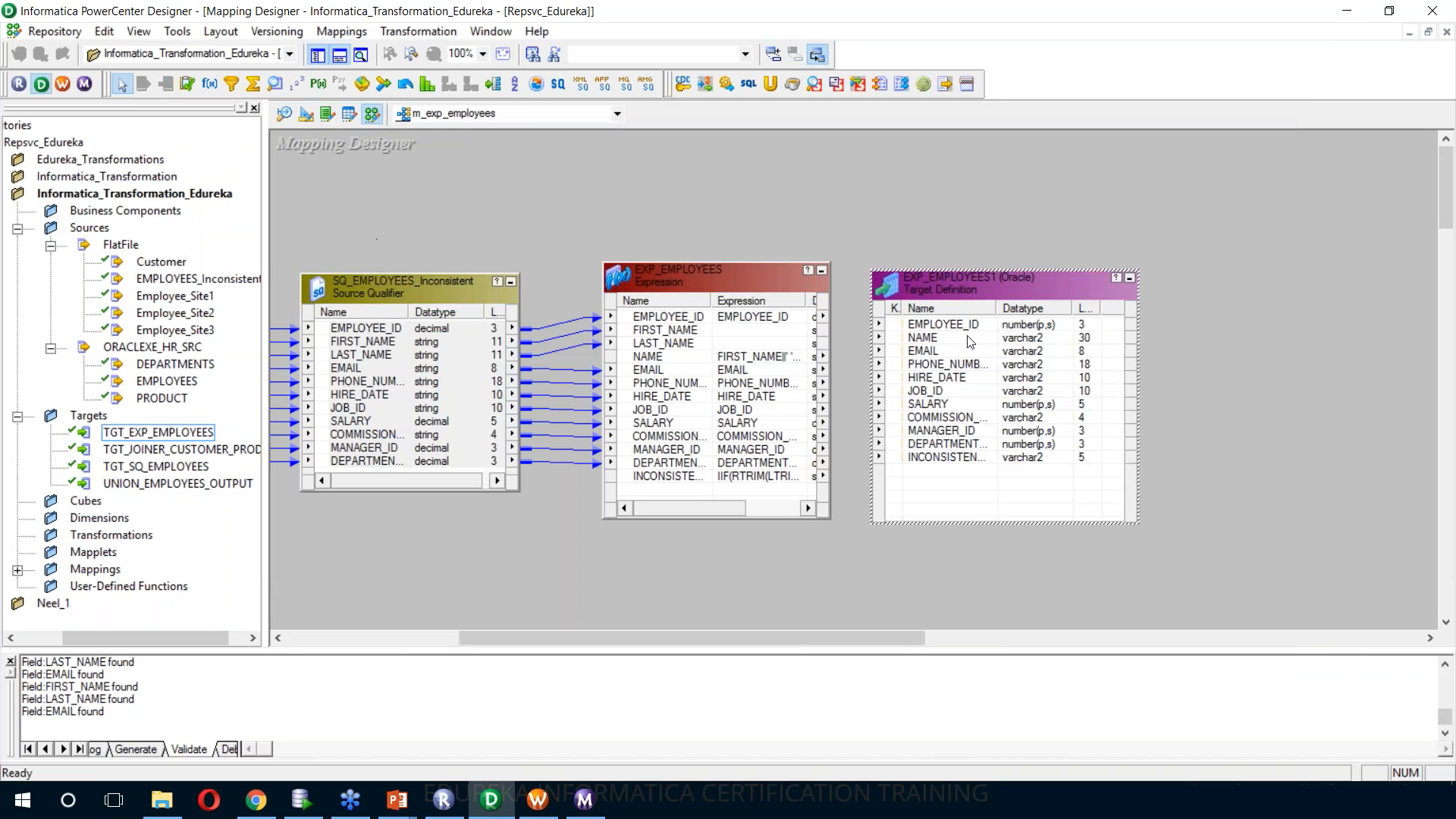
{"action": "key", "text": "Delete"}
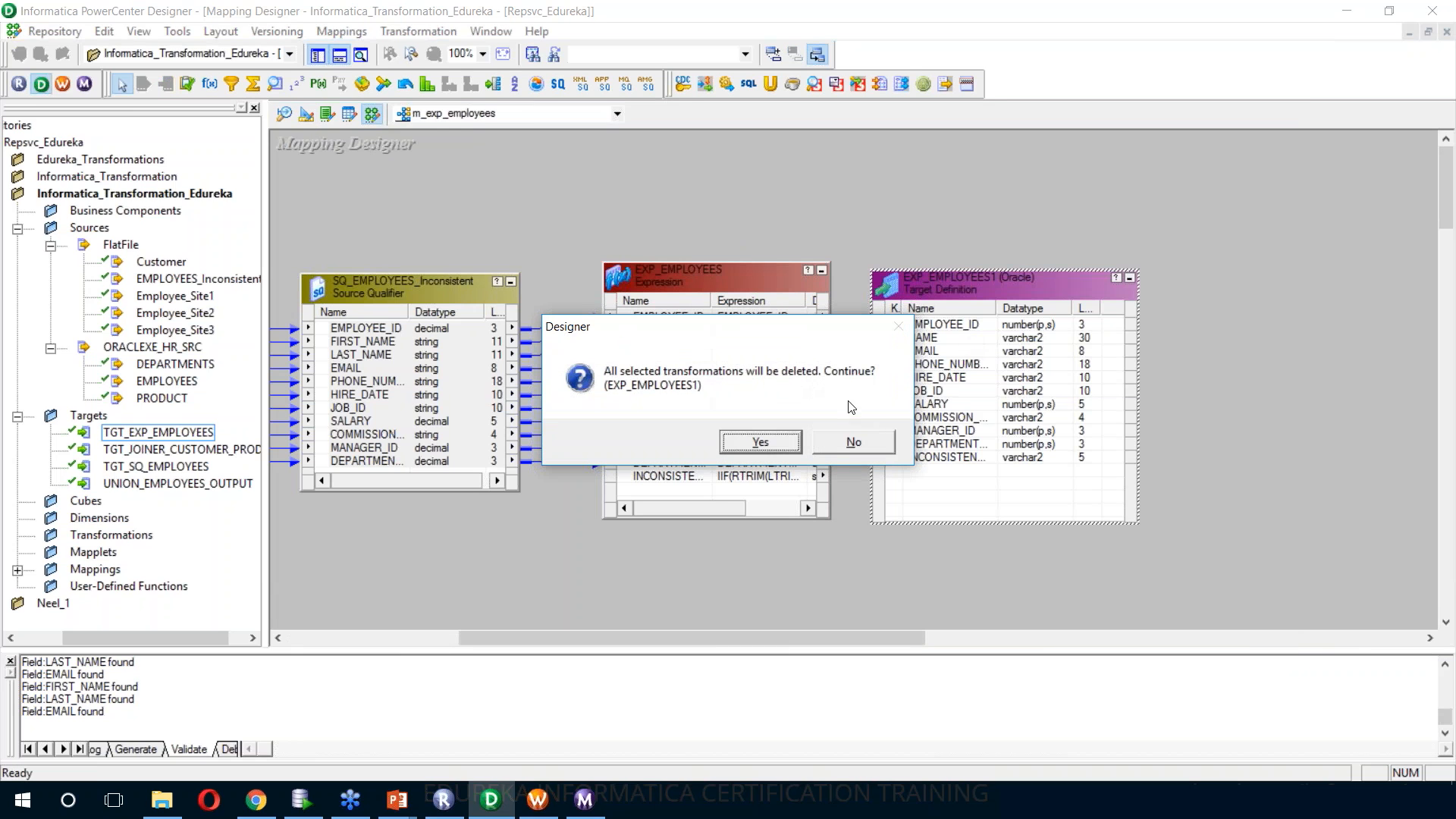
{"action": "left_click", "coordinate": [761, 440]}
{"action": "left_click_drag", "start_coordinate": [132, 437], "coordinate": [941, 258]}
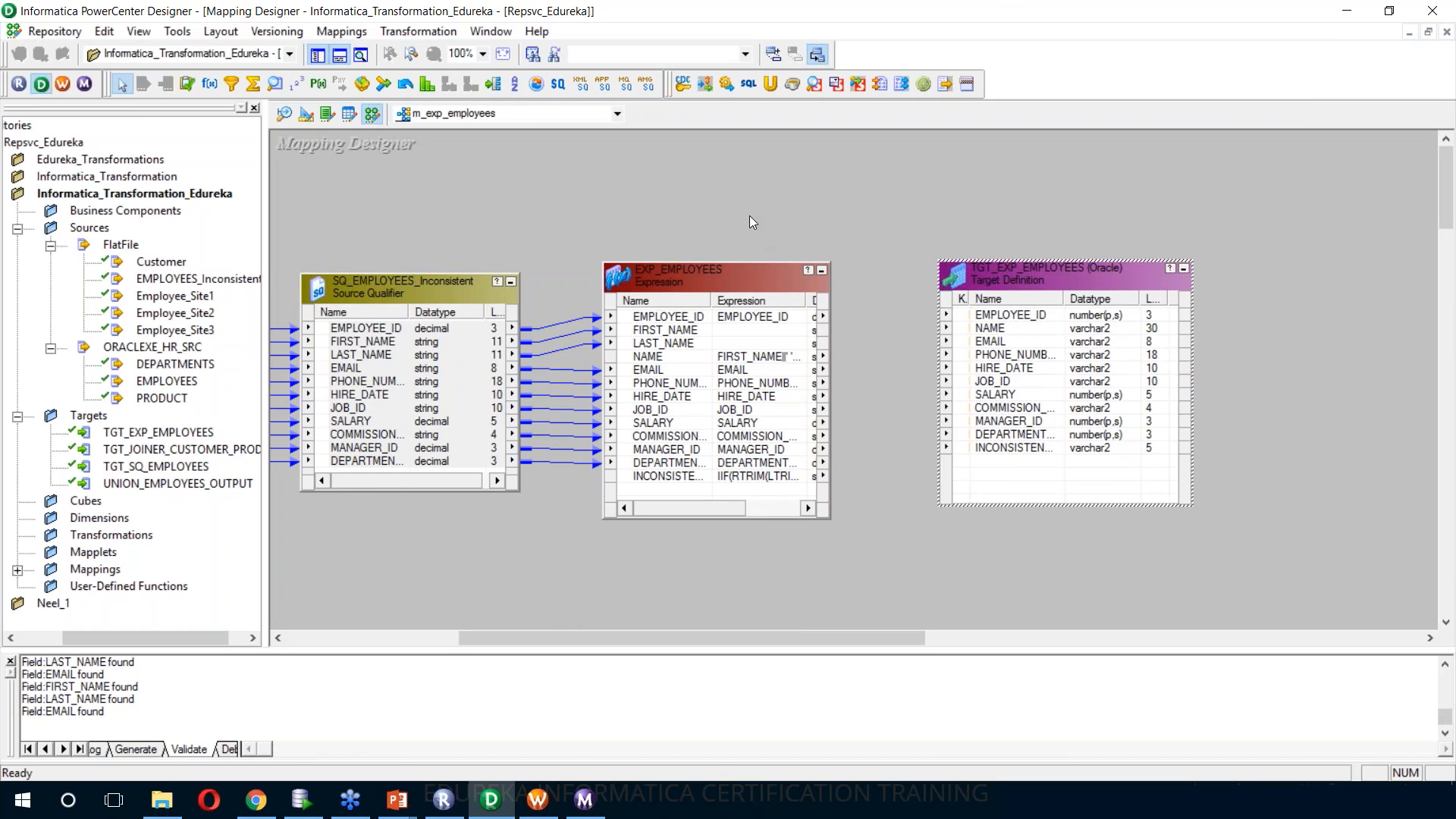
Autolink the EXP_EMPLOYEES ports to TGT_EXP_EMPLOYEES by name and save the mapping
{"action": "right_click", "coordinate": [850, 182]}
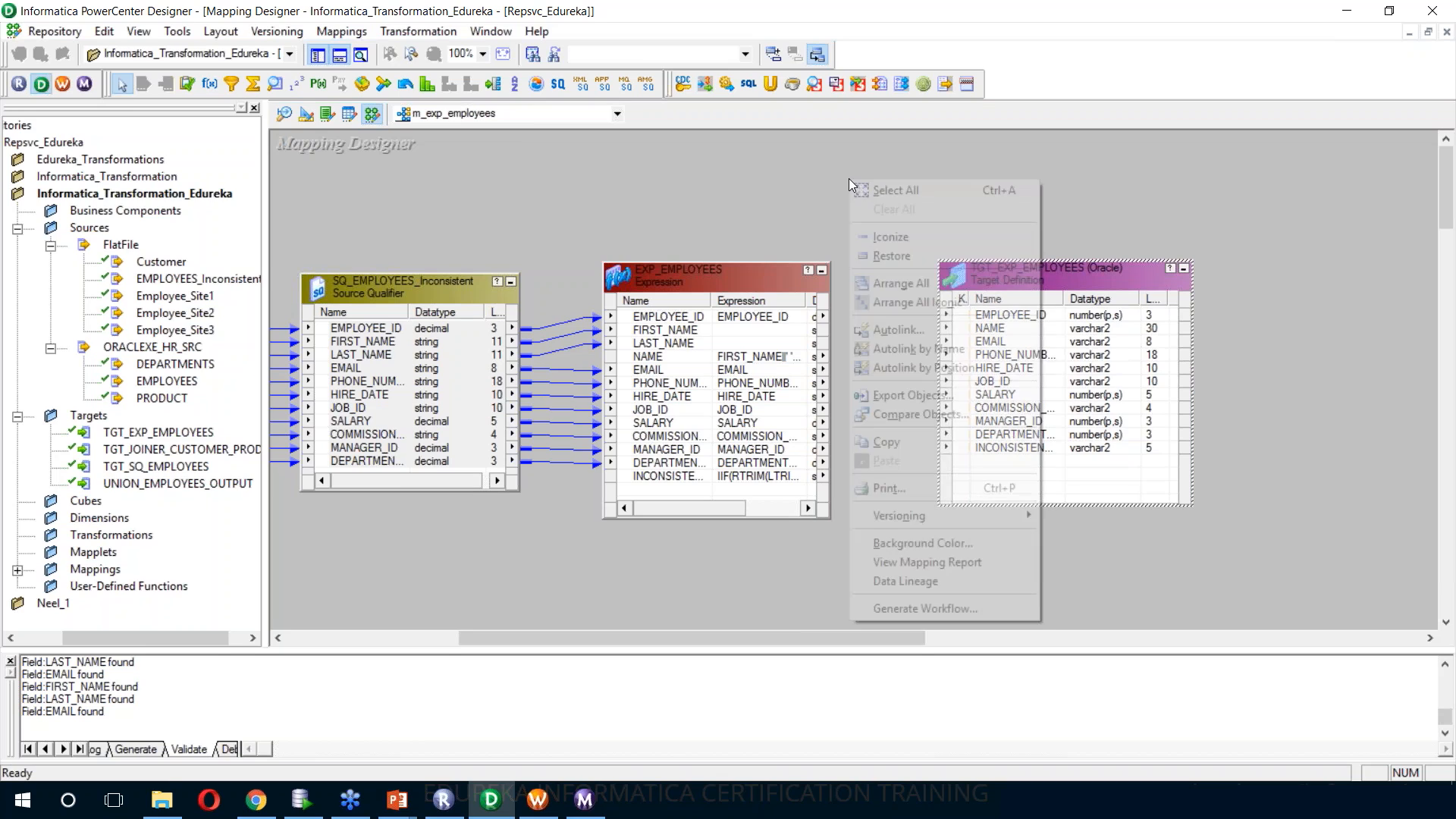
{"action": "left_click", "coordinate": [915, 337]}
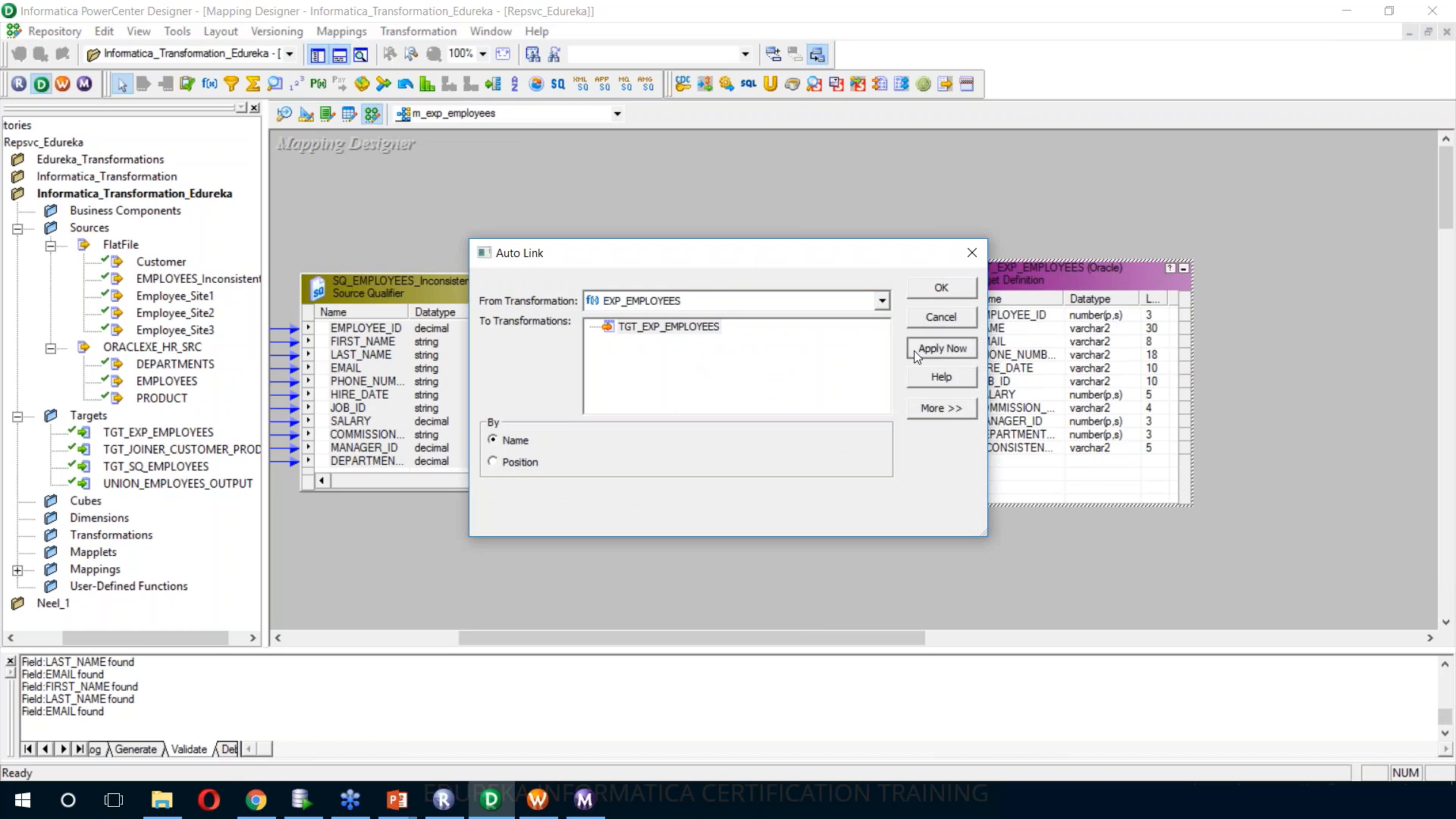
{"action": "left_click", "coordinate": [918, 350]}
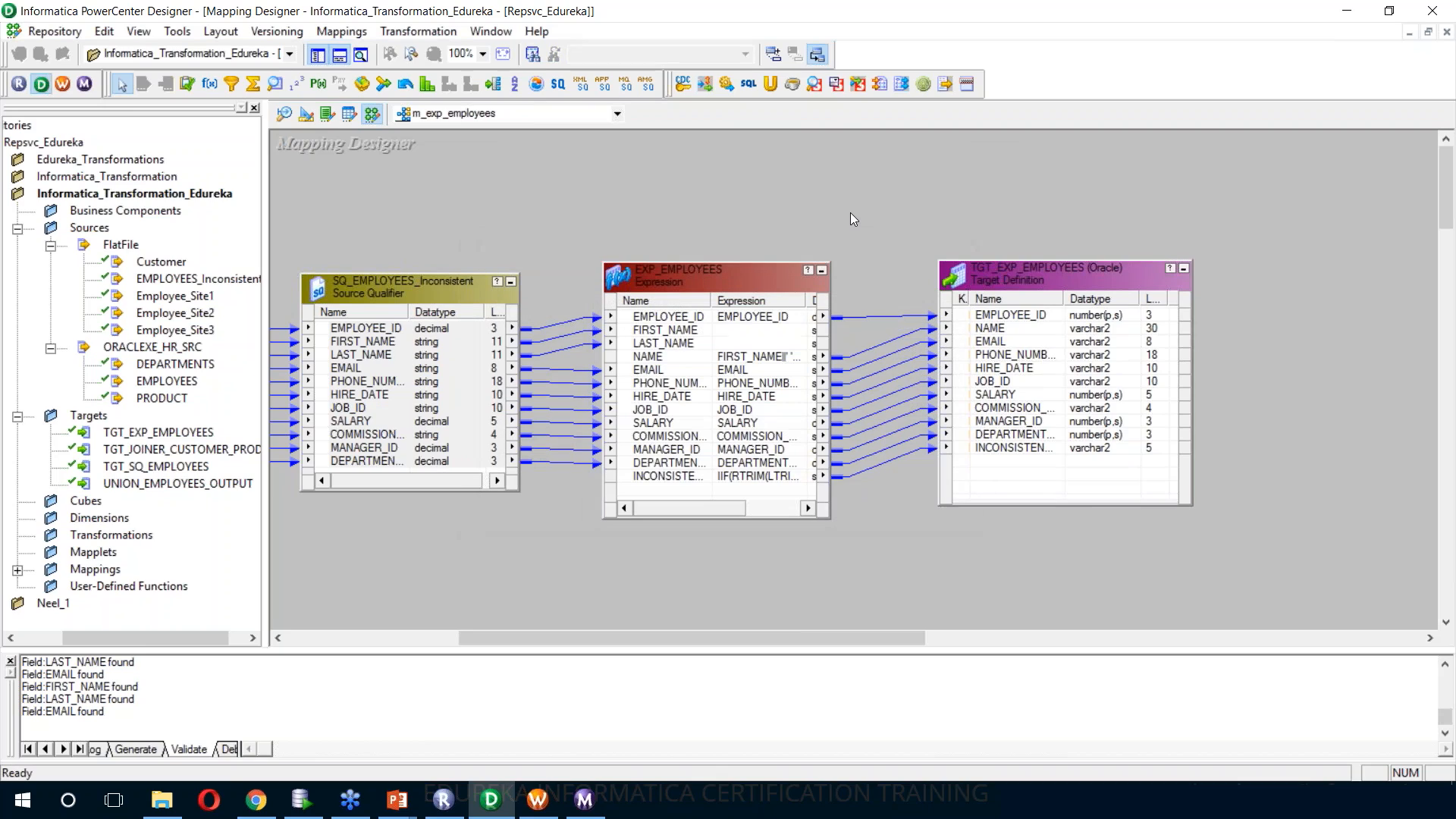
{"action": "key", "text": "ctrl+s"}
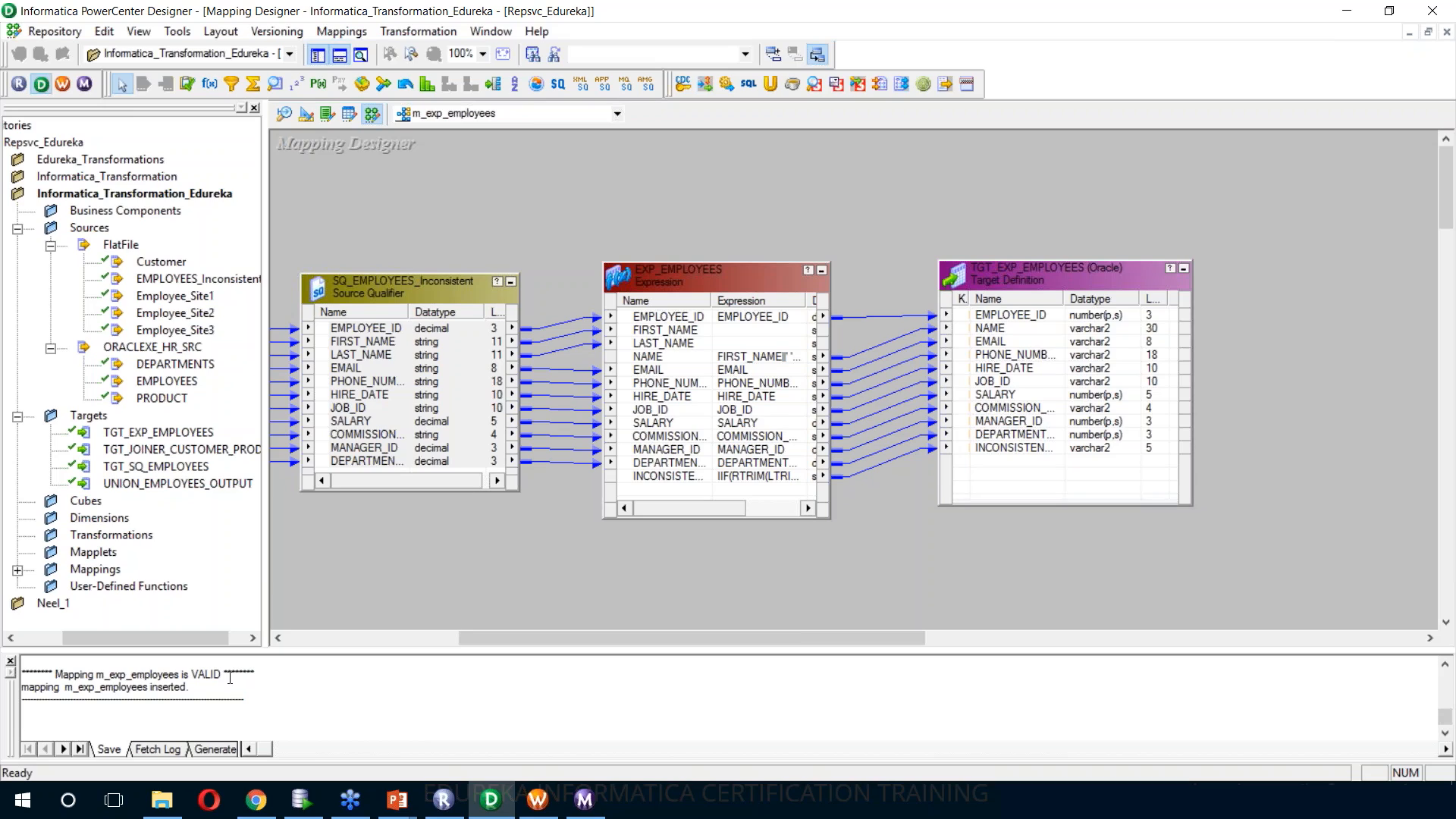
Generate a workflow with a non-reusable session from the m_exp_employees mapping
{"action": "right_click", "coordinate": [633, 162]}
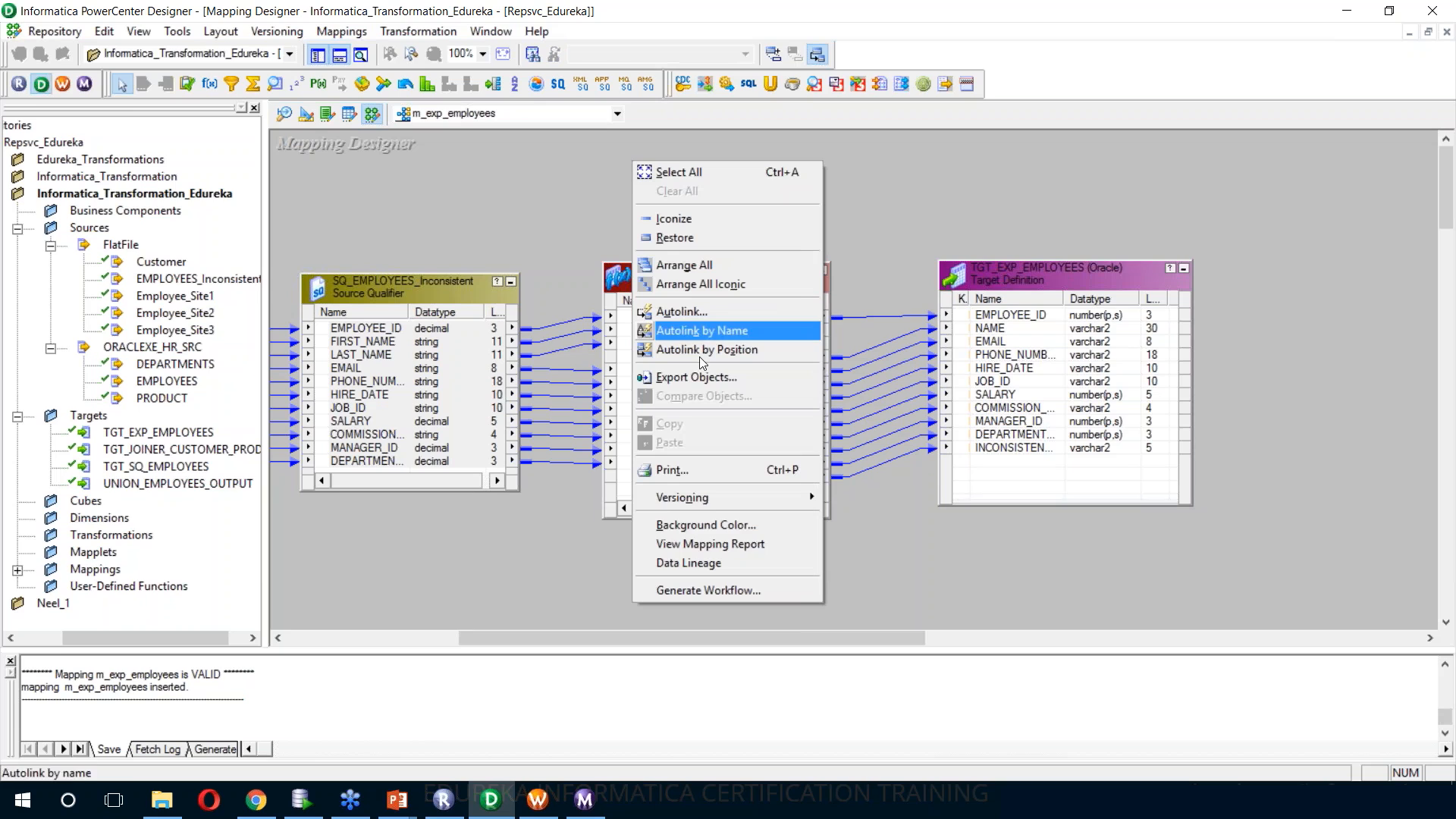
{"action": "left_click", "coordinate": [713, 589]}
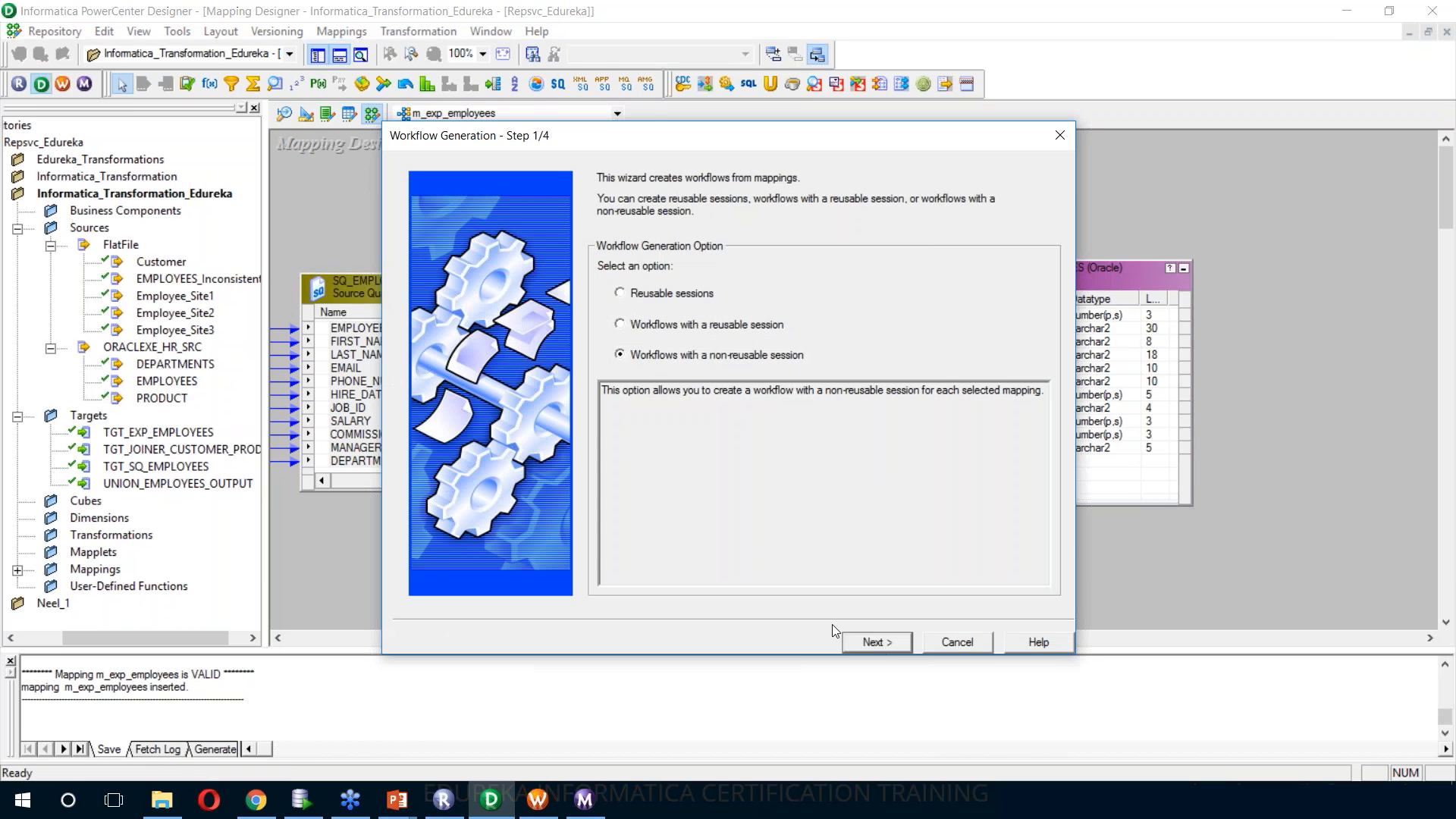
{"action": "left_click", "coordinate": [872, 643]}
{"action": "left_click", "coordinate": [877, 644]}
{"action": "left_click", "coordinate": [876, 644]}
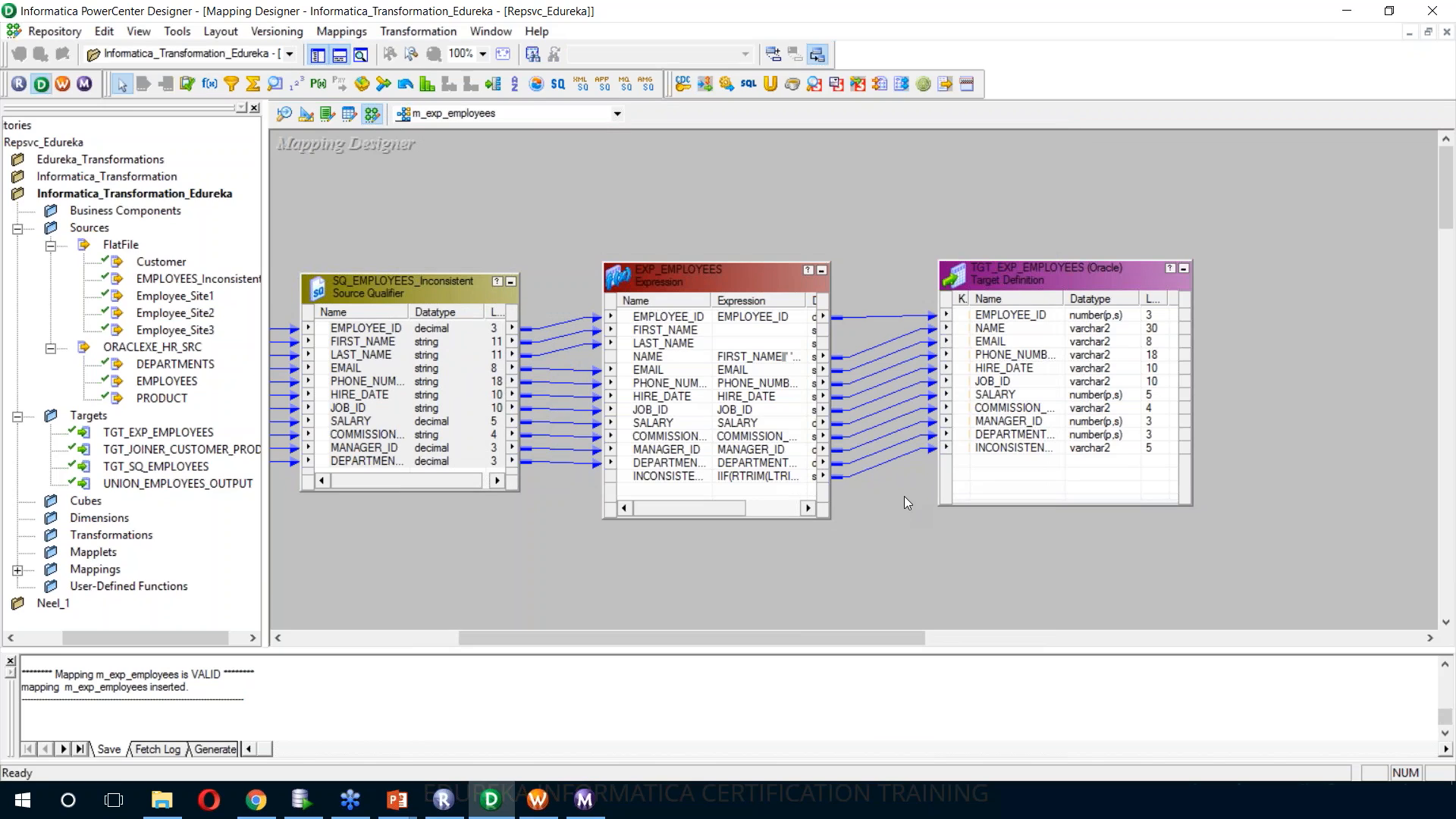
Generate and execute the SQL that creates the TGT_EXP_EMPLOYEES table, and return to the Mapping Designer
{"action": "left_click", "coordinate": [308, 115]}
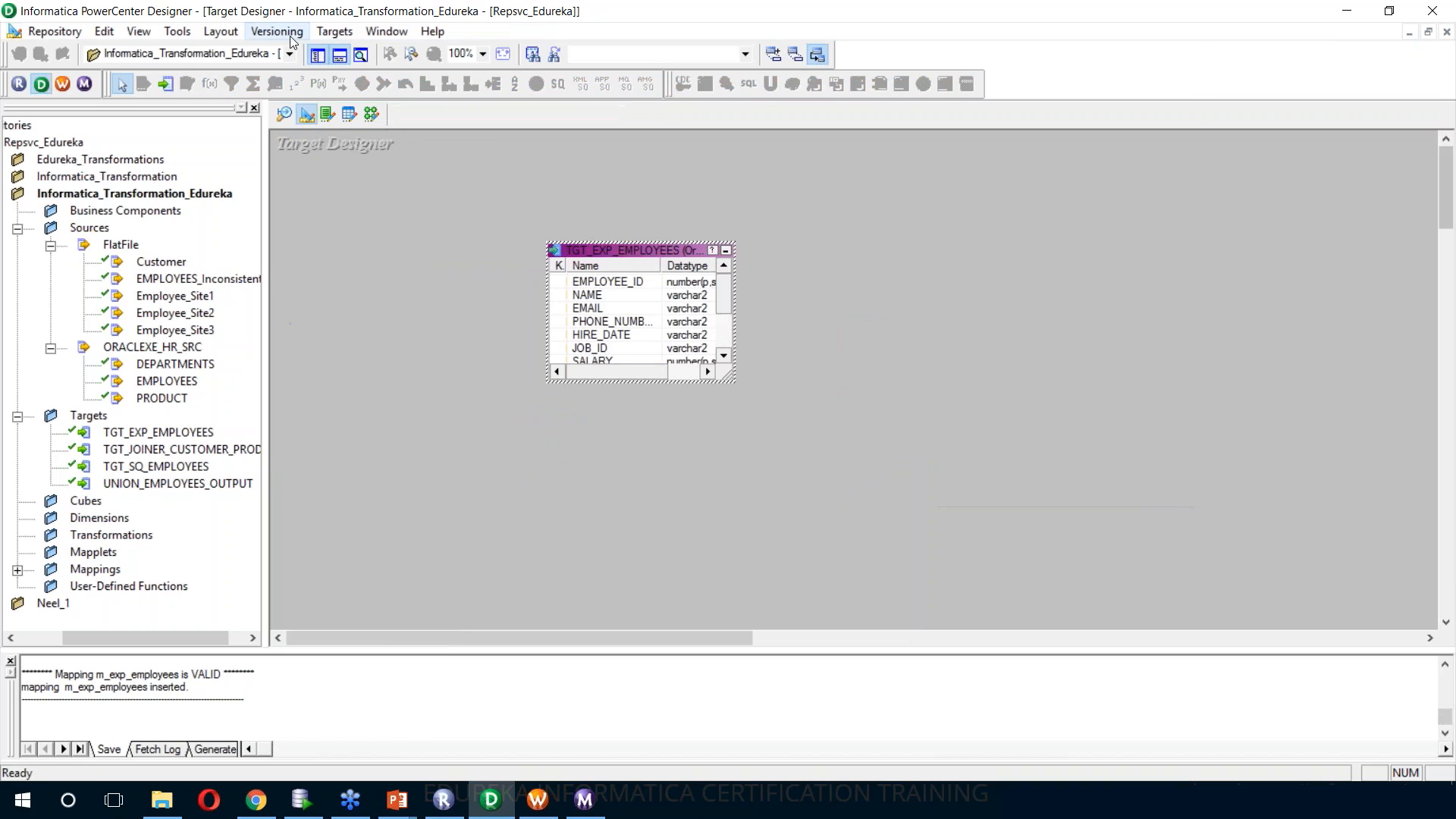
{"action": "left_click", "coordinate": [334, 31]}
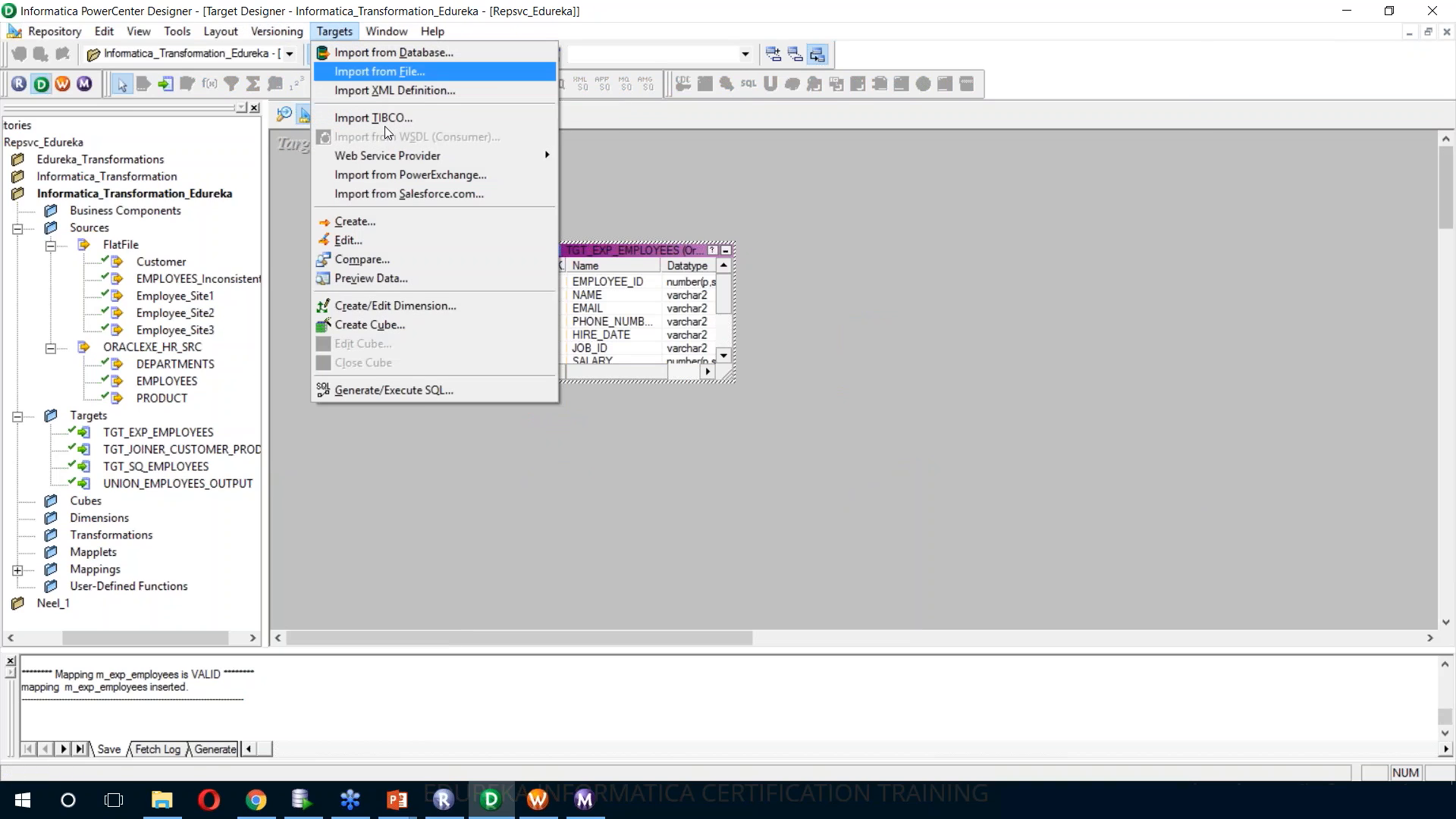
{"action": "left_click", "coordinate": [416, 398]}
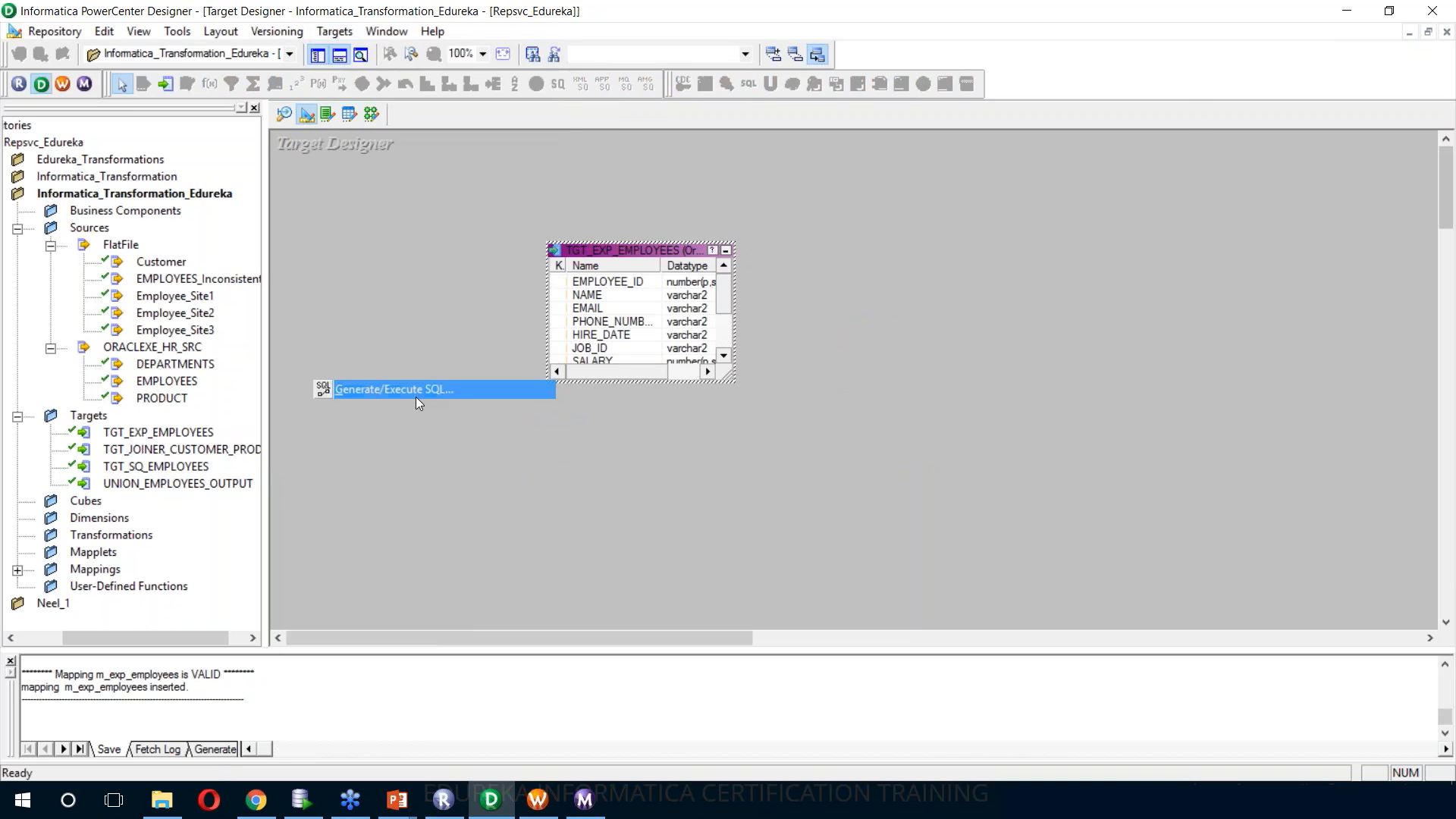
{"action": "left_click", "coordinate": [1004, 465]}
{"action": "left_click", "coordinate": [910, 438]}
{"action": "left_click", "coordinate": [1008, 492]}
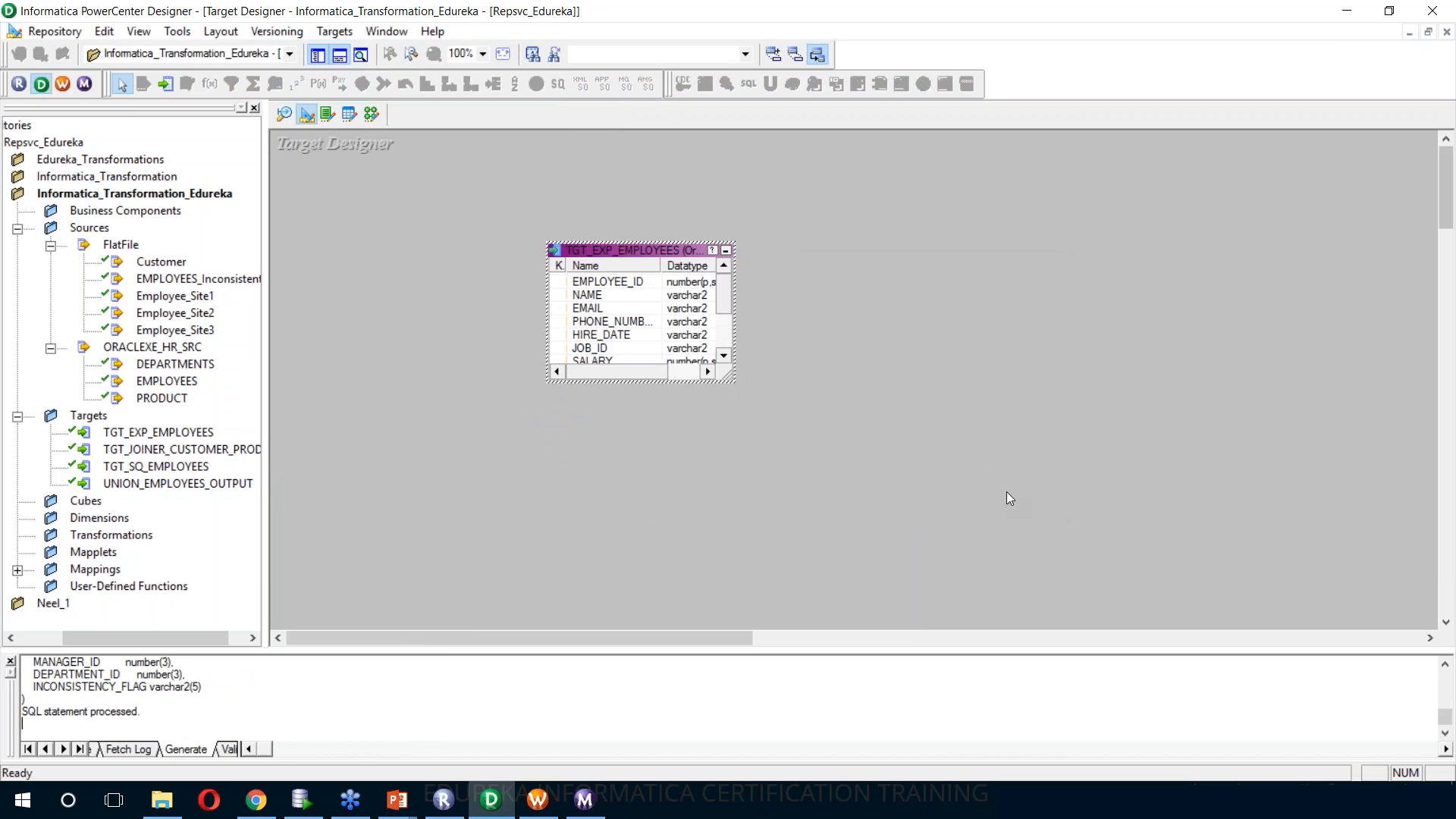
{"action": "left_click", "coordinate": [371, 115]}
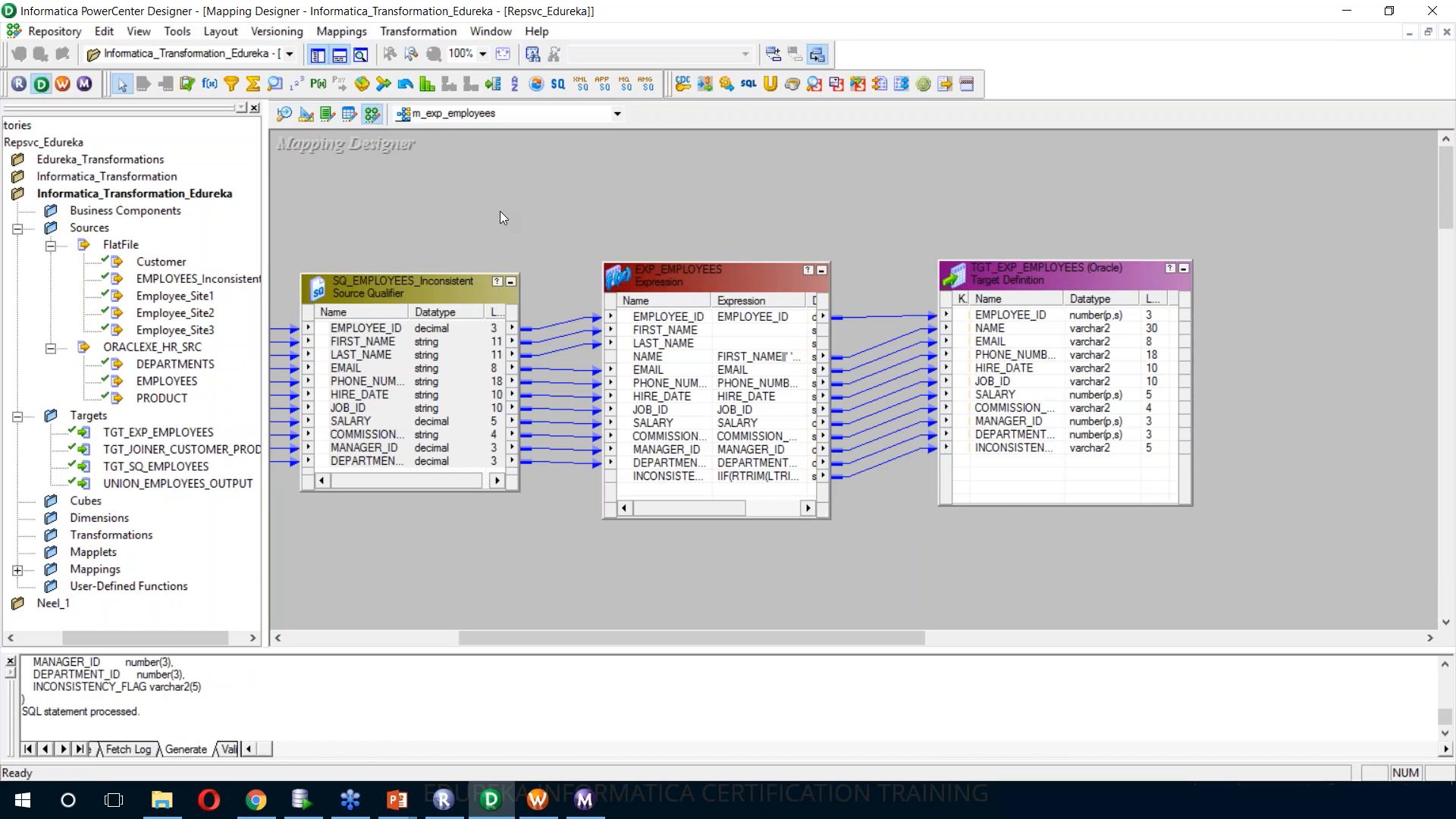
Switch to Workflow Manager, reload the Informatica_Transformation_Edureka folder and open the wf_m_exp_employees workflow
{"action": "mouse_move", "coordinate": [560, 797]}
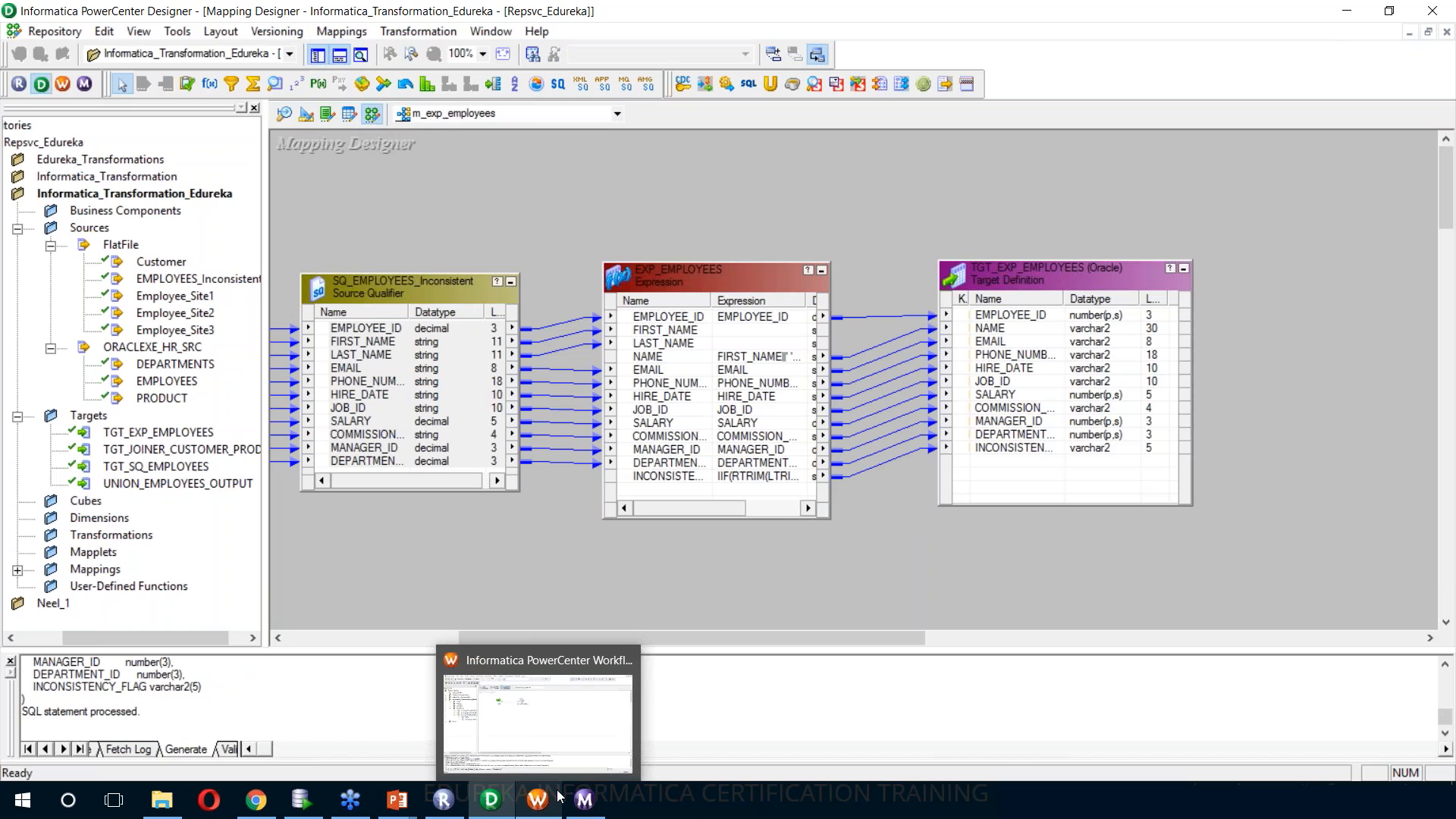
{"action": "left_click", "coordinate": [557, 793]}
{"action": "right_click", "coordinate": [95, 216]}
{"action": "left_click", "coordinate": [144, 291]}
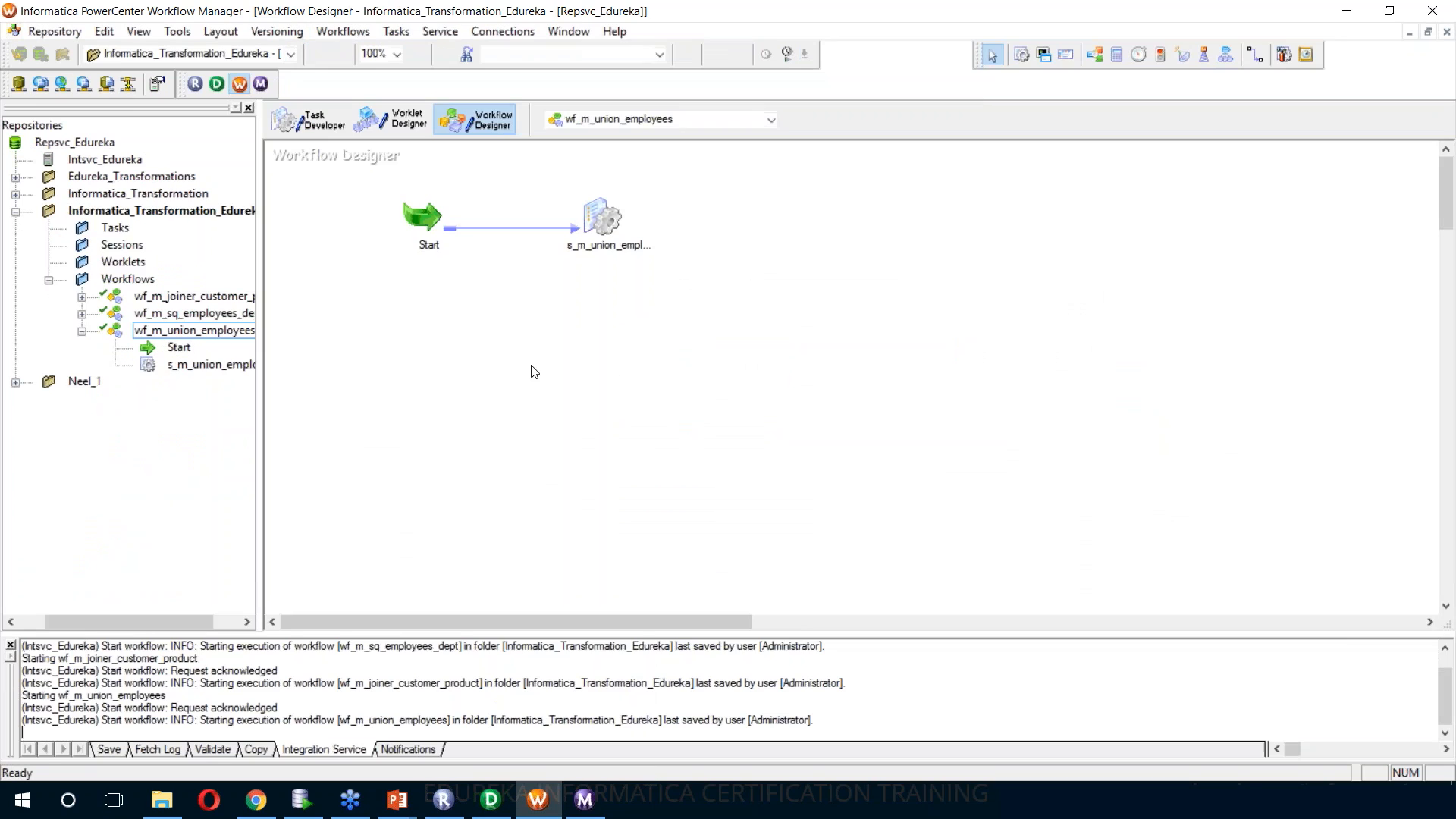
{"action": "double_click", "coordinate": [121, 212]}
{"action": "left_click", "coordinate": [49, 280]}
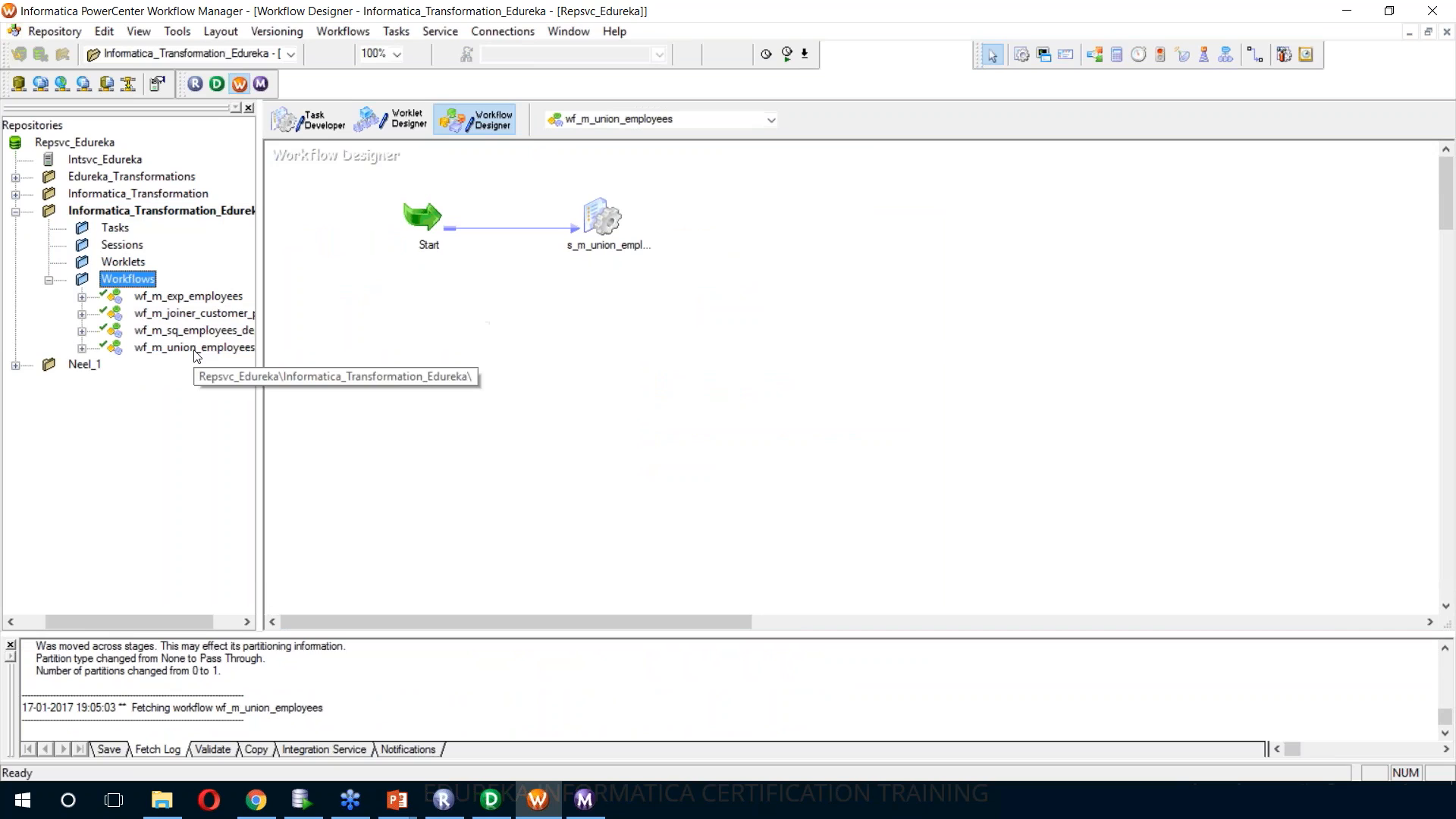
{"action": "right_click", "coordinate": [189, 297]}
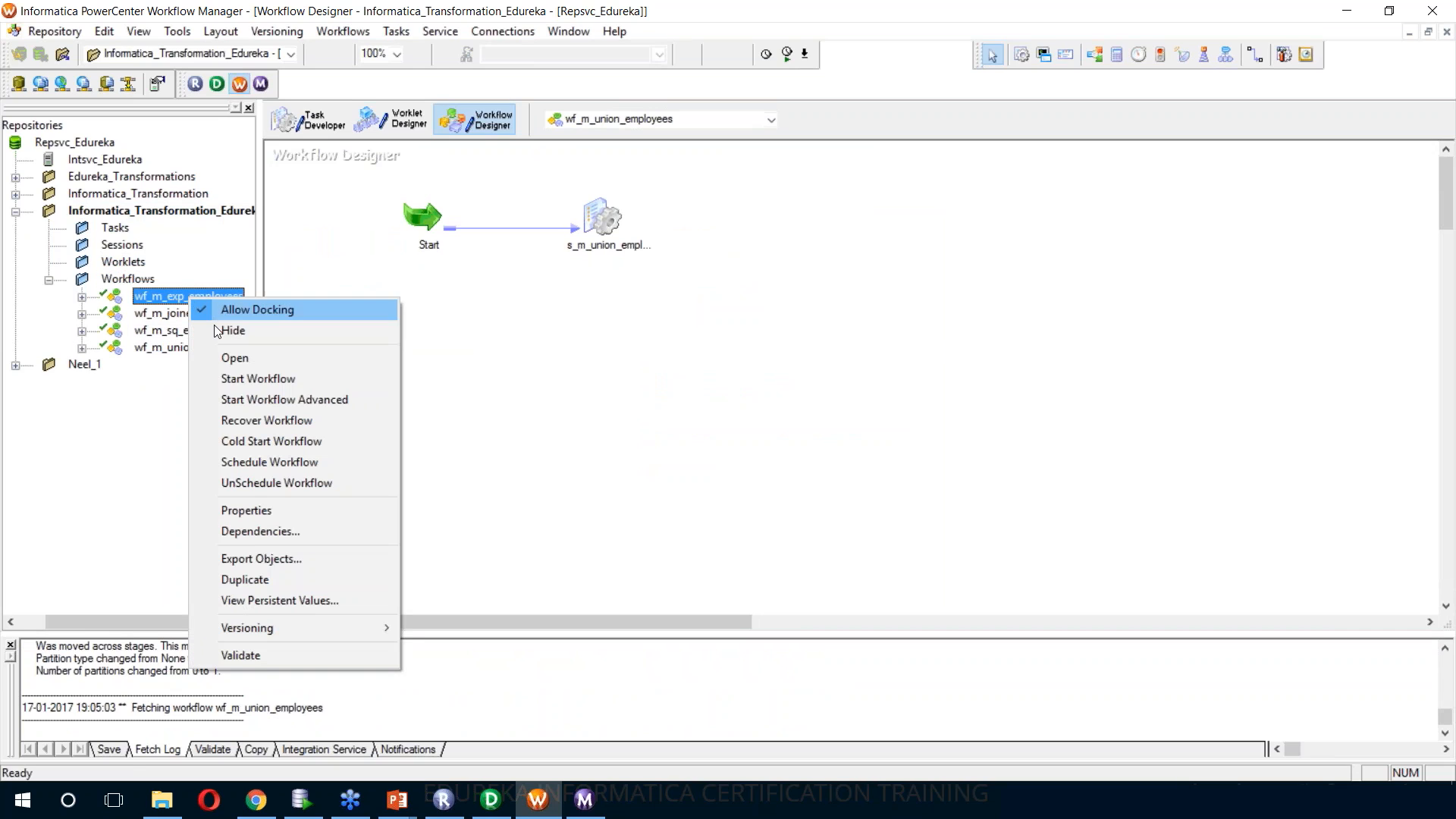
{"action": "left_click", "coordinate": [233, 359]}
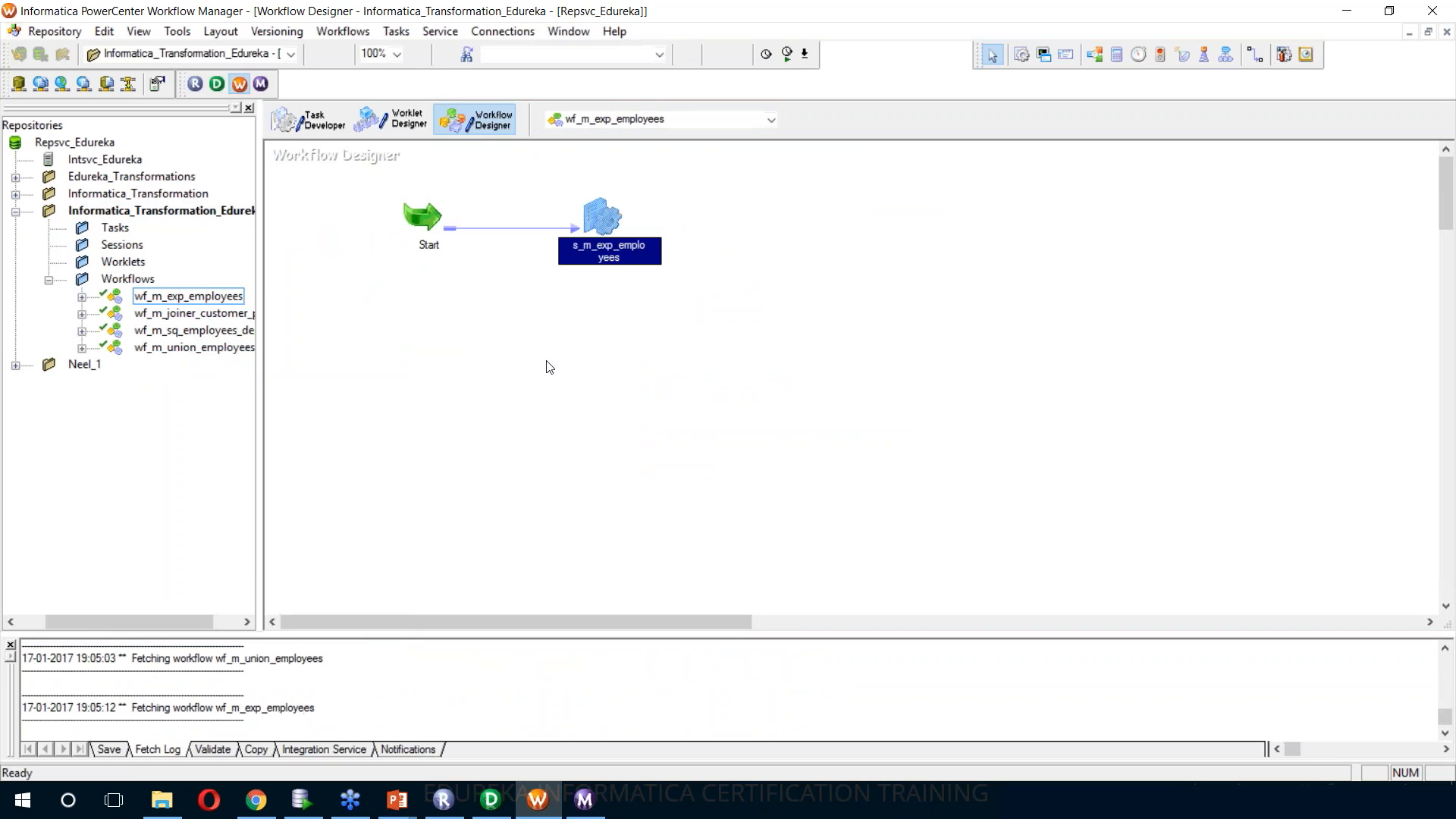
Set the TGT_EXP_EMPLOYEES connection in the s_m_exp_employees session to OracleHR_TGT and save the workflow
{"action": "double_click", "coordinate": [603, 227]}
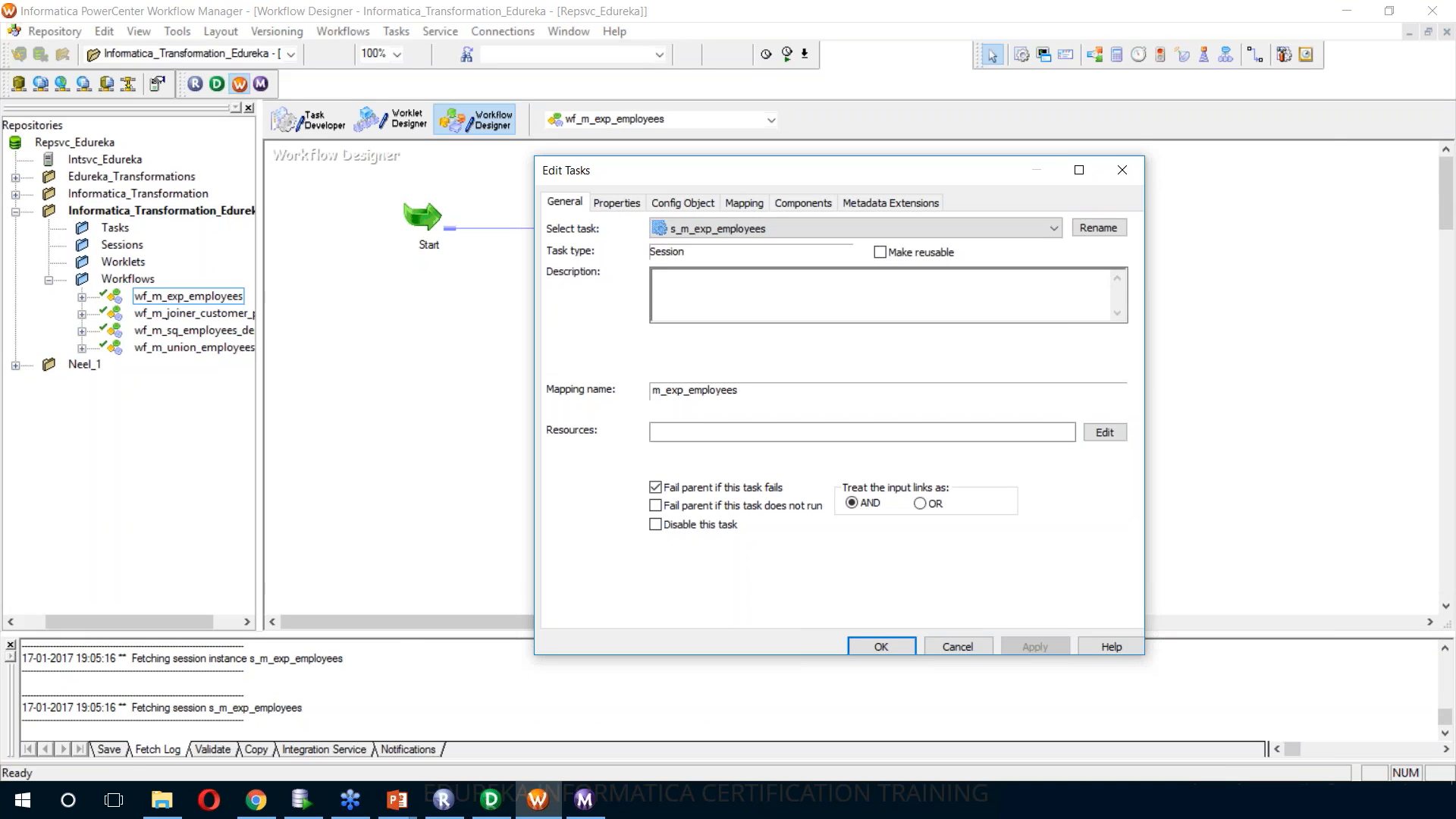
{"action": "left_click", "coordinate": [746, 202]}
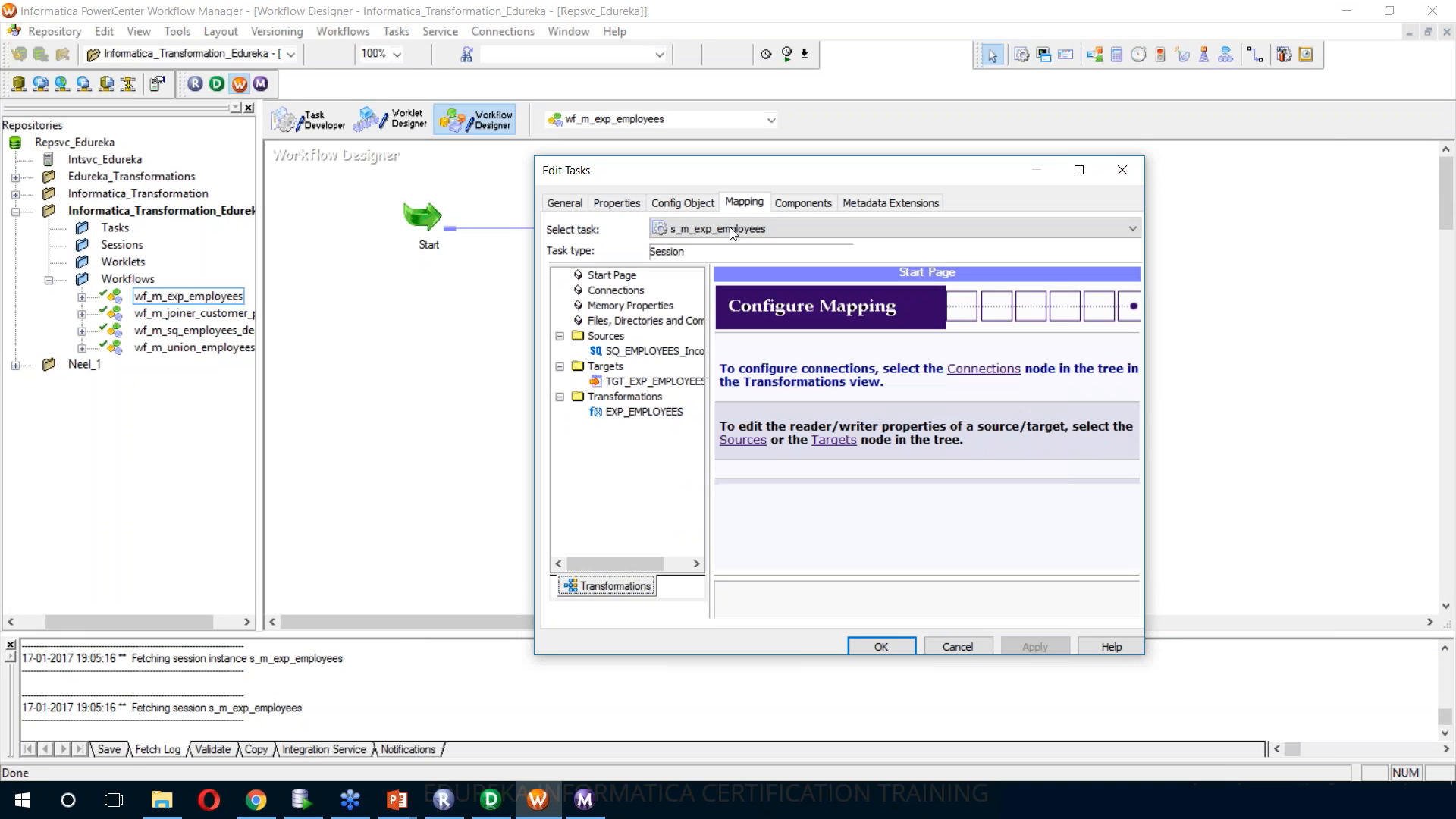
{"action": "left_click", "coordinate": [644, 351]}
{"action": "left_click", "coordinate": [666, 381]}
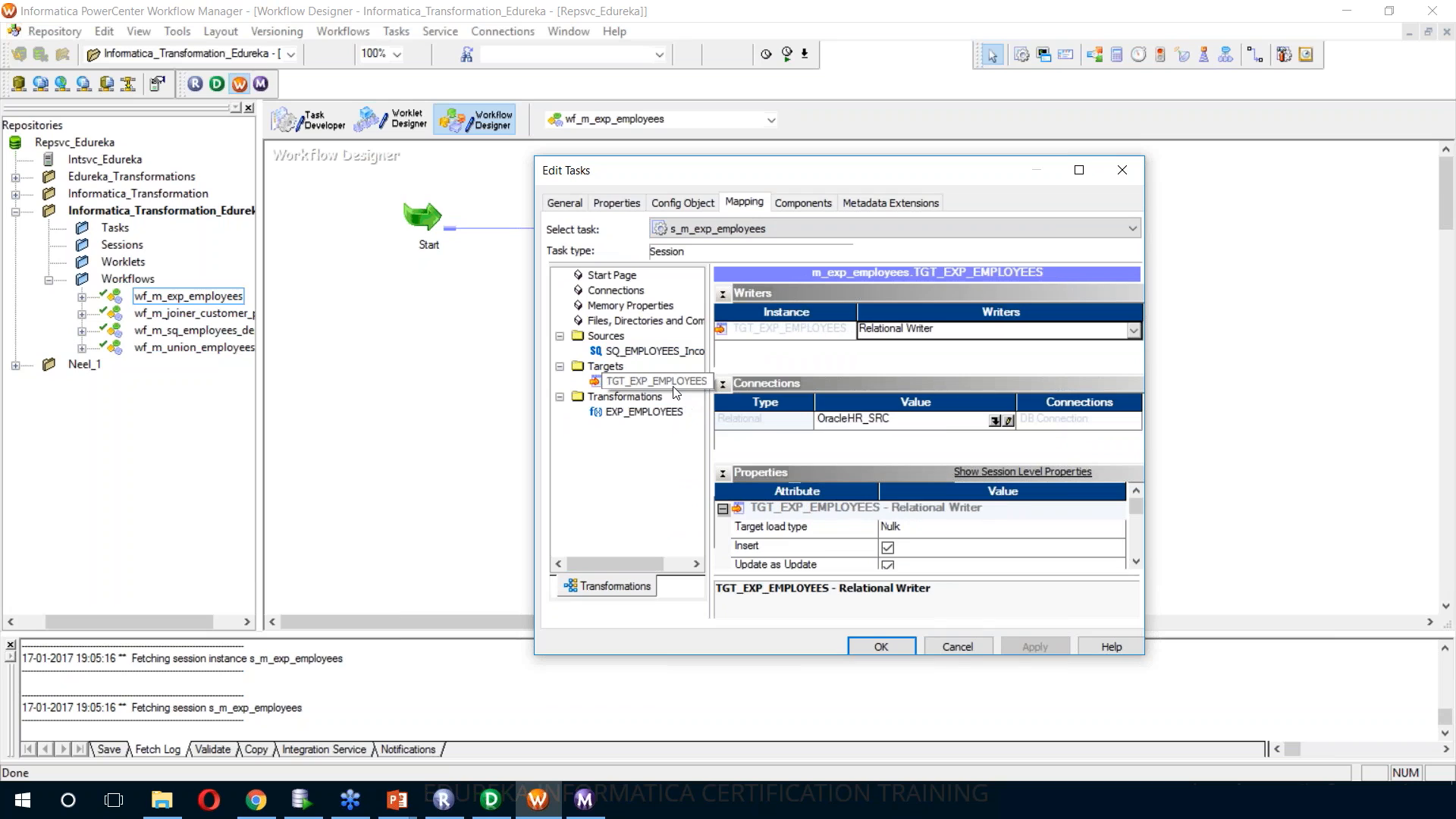
{"action": "left_click", "coordinate": [1007, 421]}
{"action": "left_click", "coordinate": [754, 425]}
{"action": "left_click", "coordinate": [949, 309]}
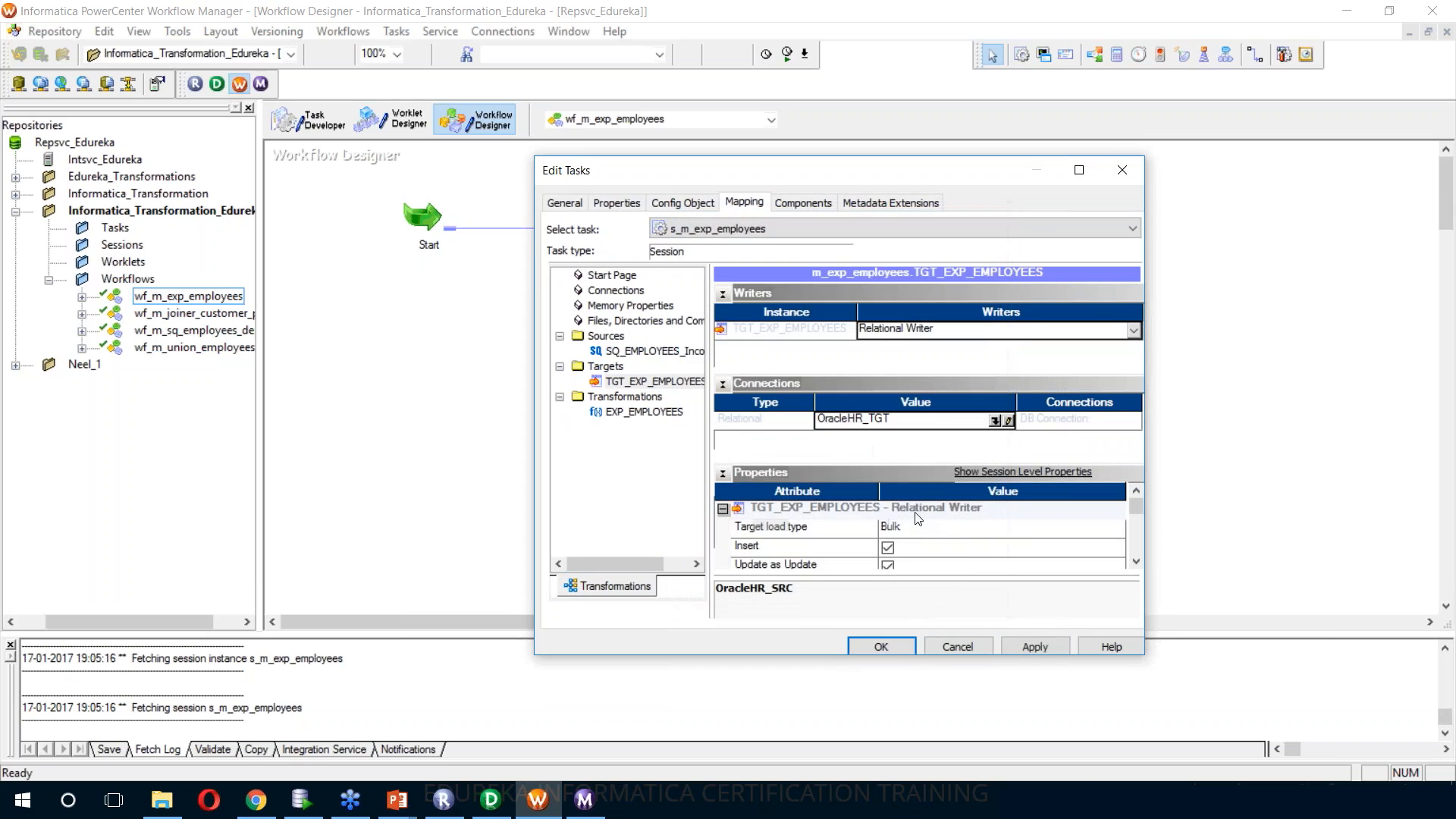
{"action": "left_click", "coordinate": [881, 646]}
{"action": "key", "text": "ctrl+s"}
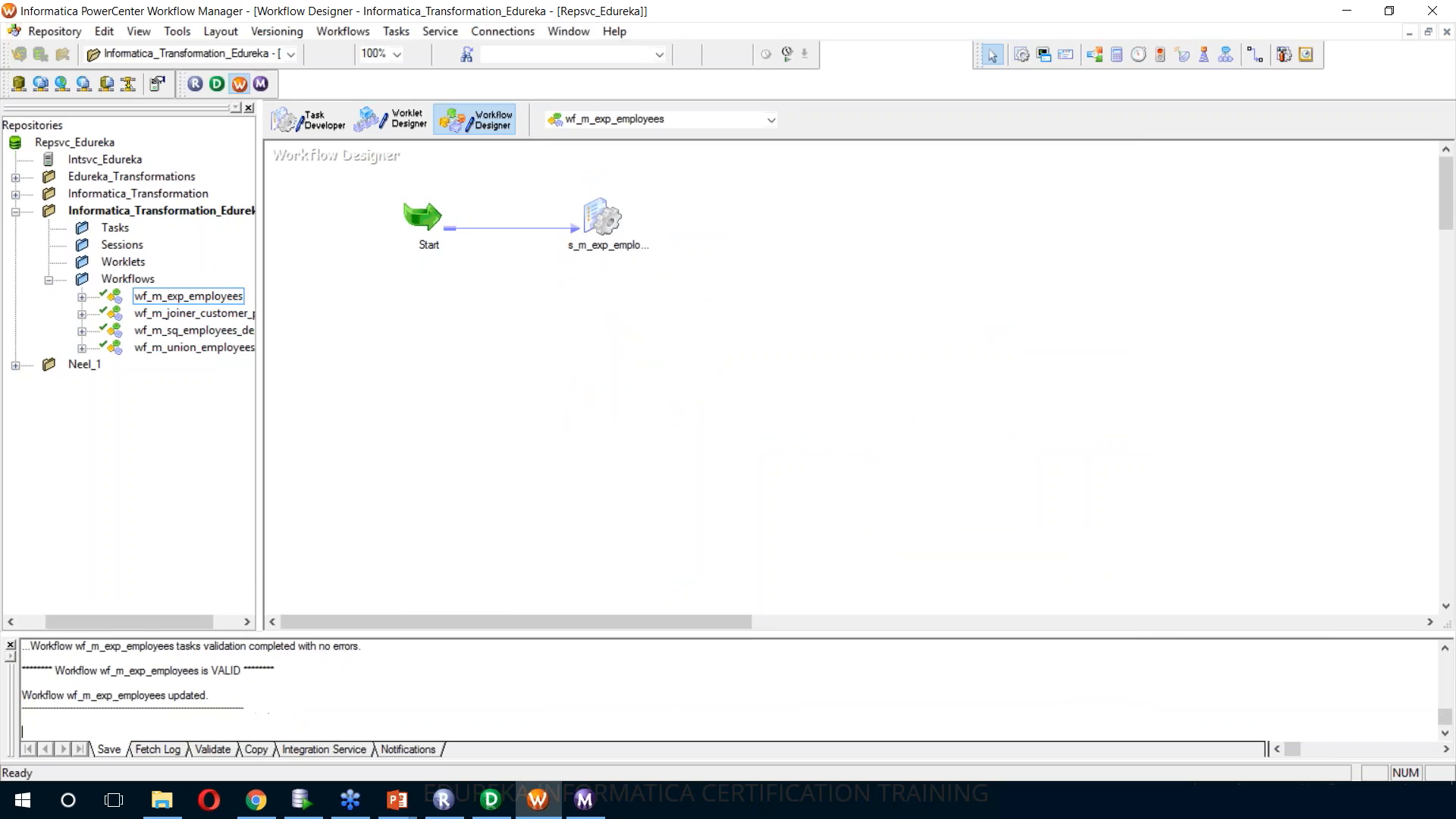
Start the wf_m_exp_employees workflow and check the source and target statistics of its s_m_exp_employees session in Workflow Monitor
{"action": "right_click", "coordinate": [758, 209]}
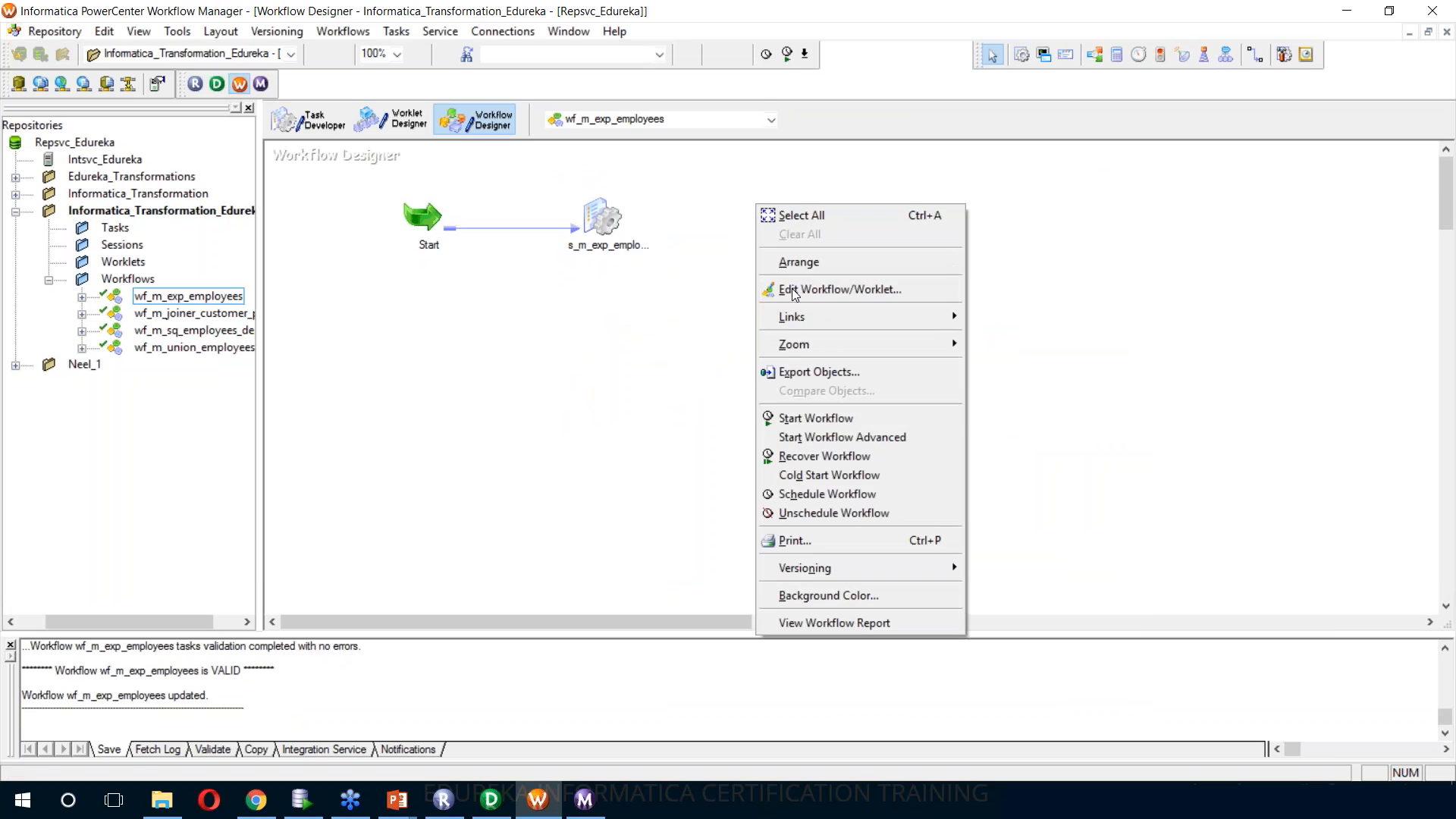
{"action": "left_click", "coordinate": [815, 418]}
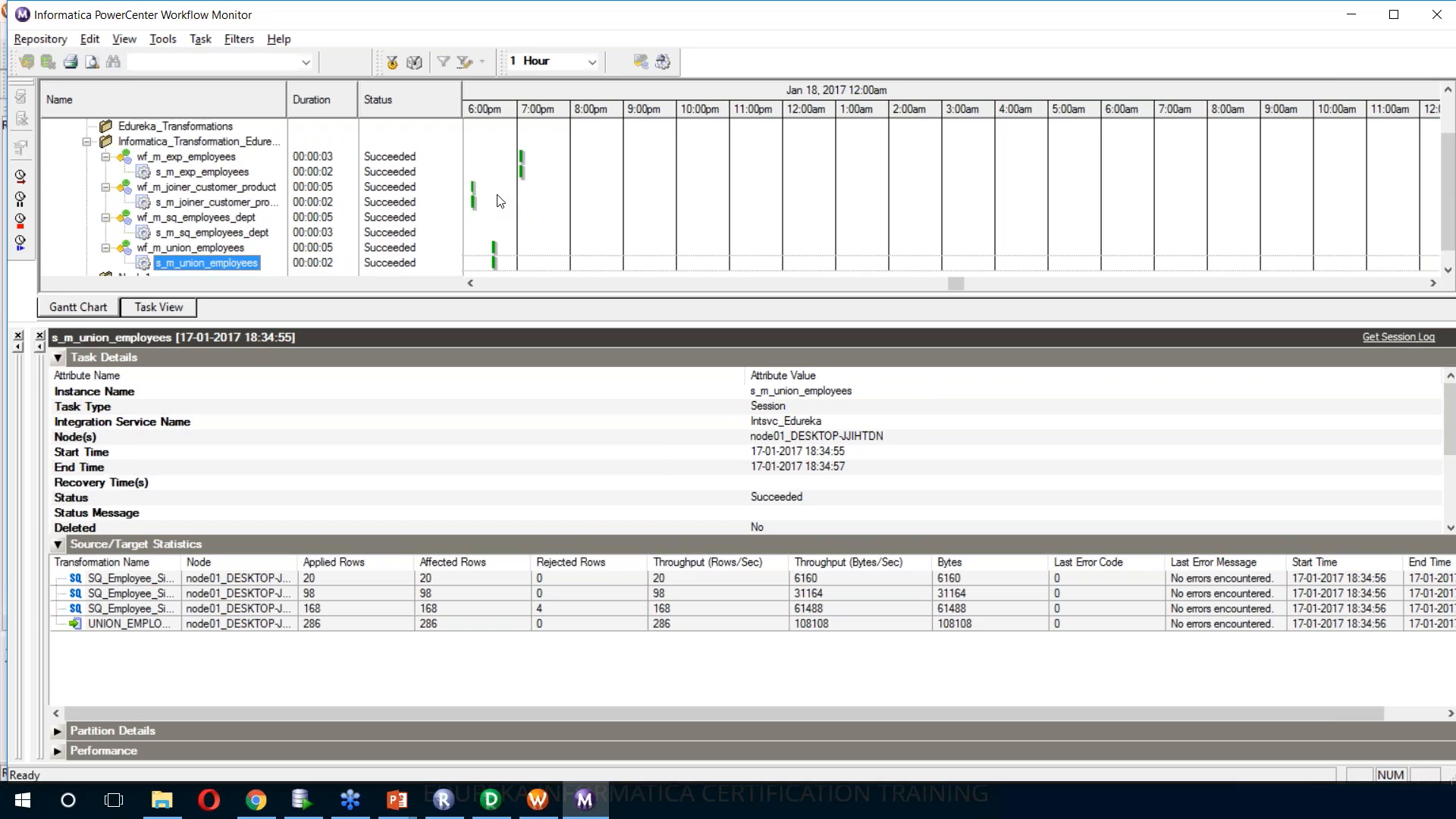
{"action": "left_click", "coordinate": [227, 174]}
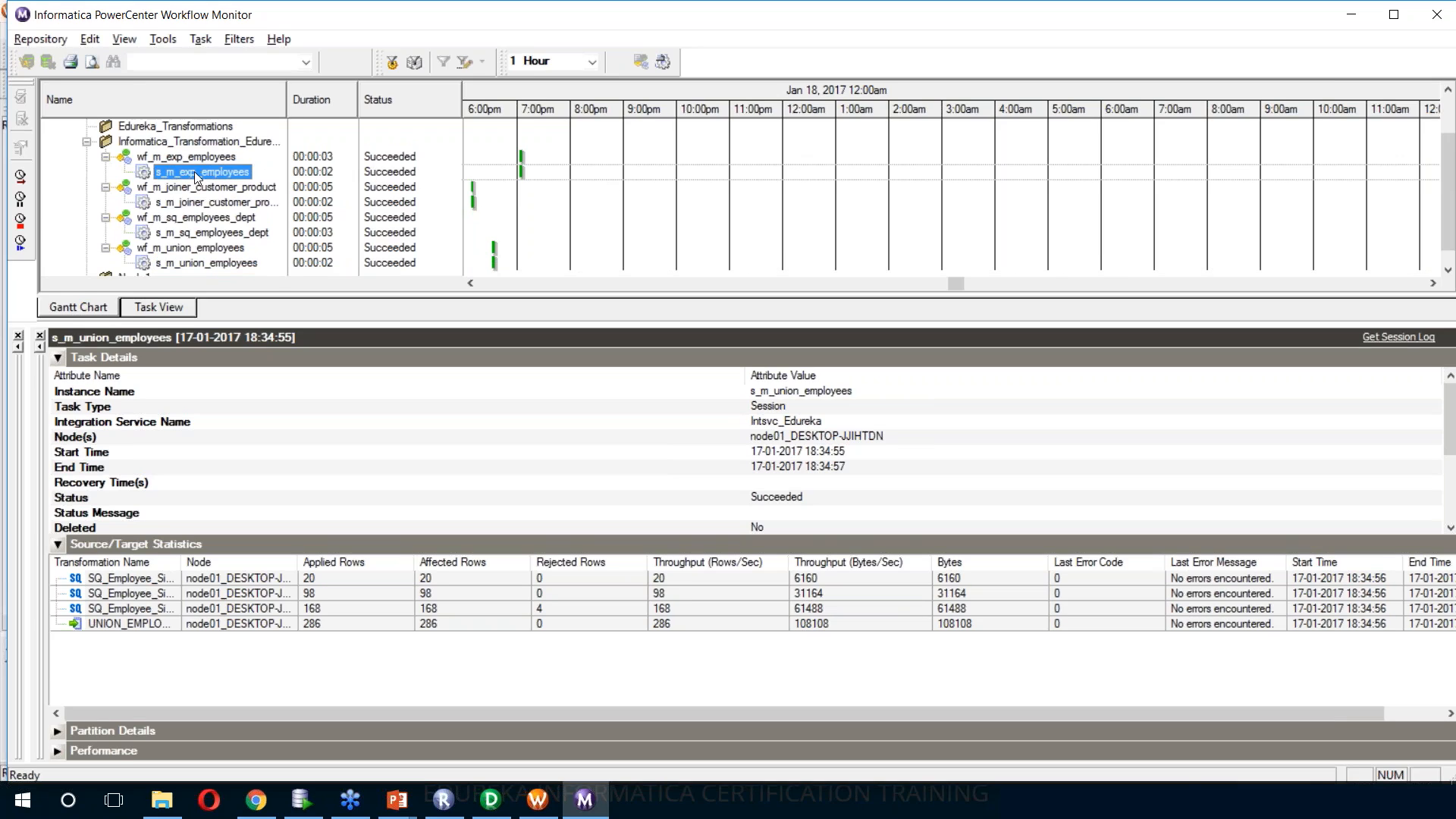
{"action": "left_click", "coordinate": [191, 597]}
{"action": "left_click", "coordinate": [216, 580]}
{"action": "left_click_drag", "start_coordinate": [181, 573], "coordinate": [209, 573]}
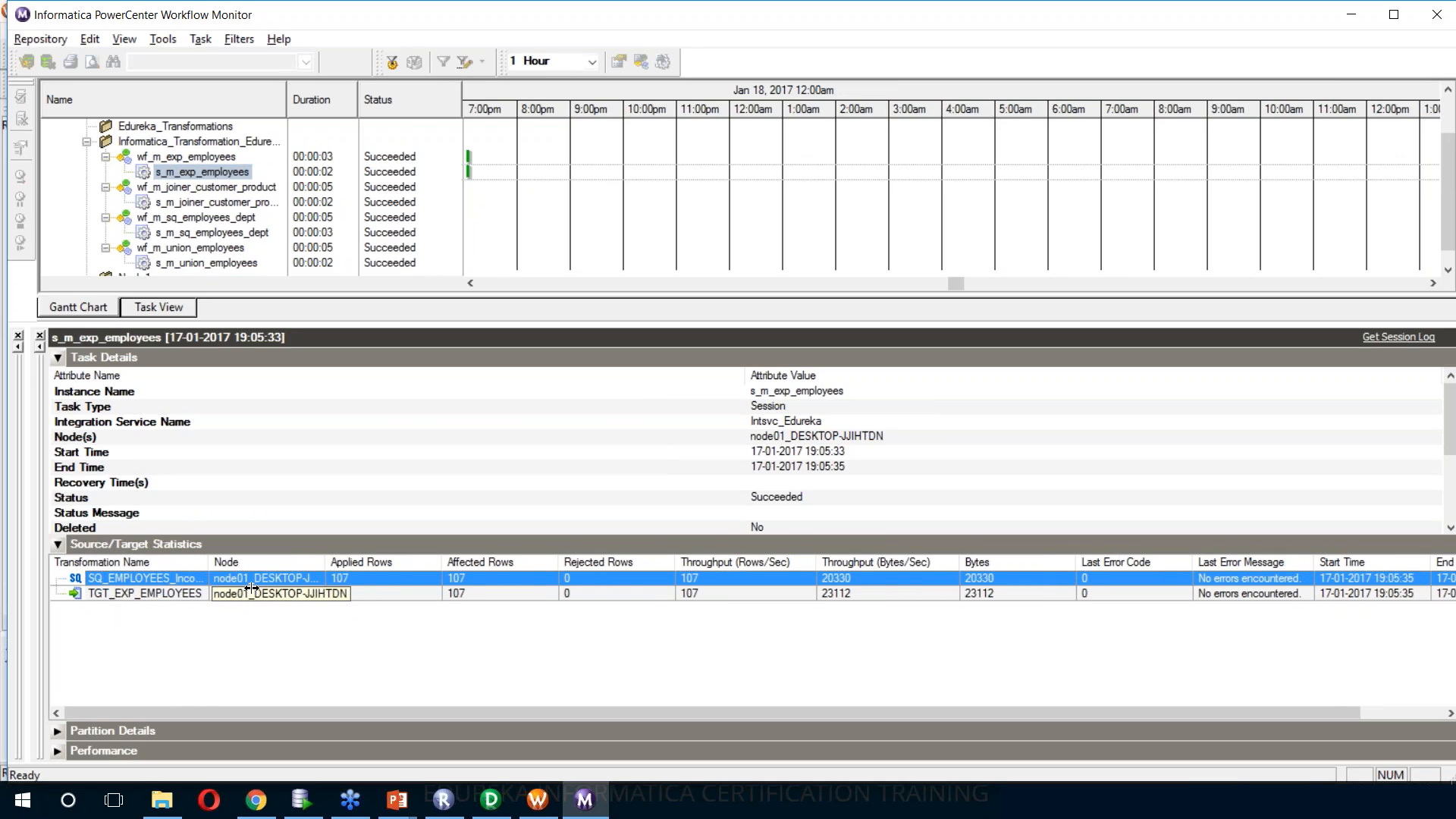
{"action": "left_click", "coordinate": [357, 595]}
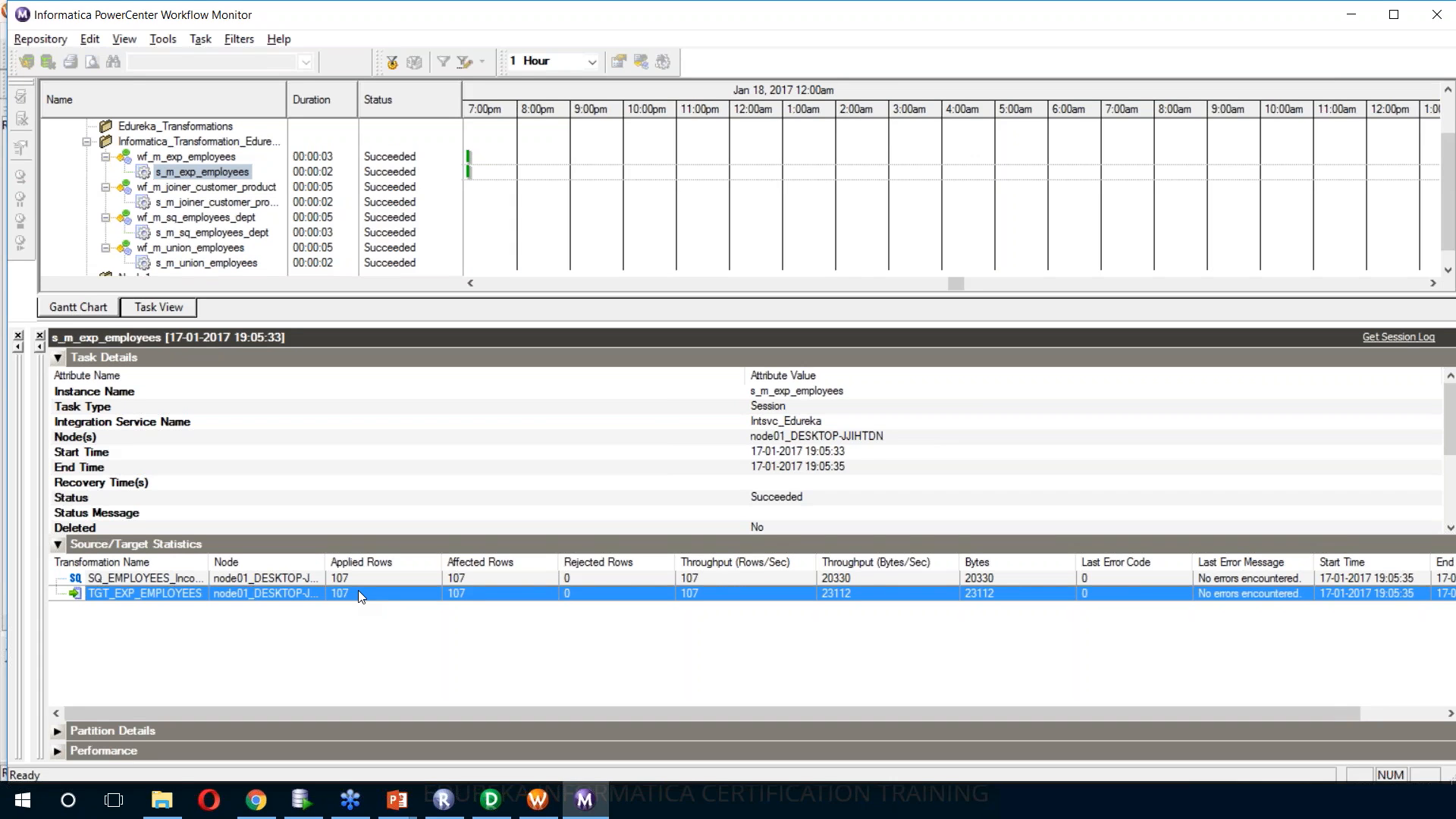
Switch to Oracle SQL Developer and run the query SELECT * FROM tgt_exp_employees in the ORACLEXE_HR_TGT worksheet
{"action": "left_click", "coordinate": [301, 800]}
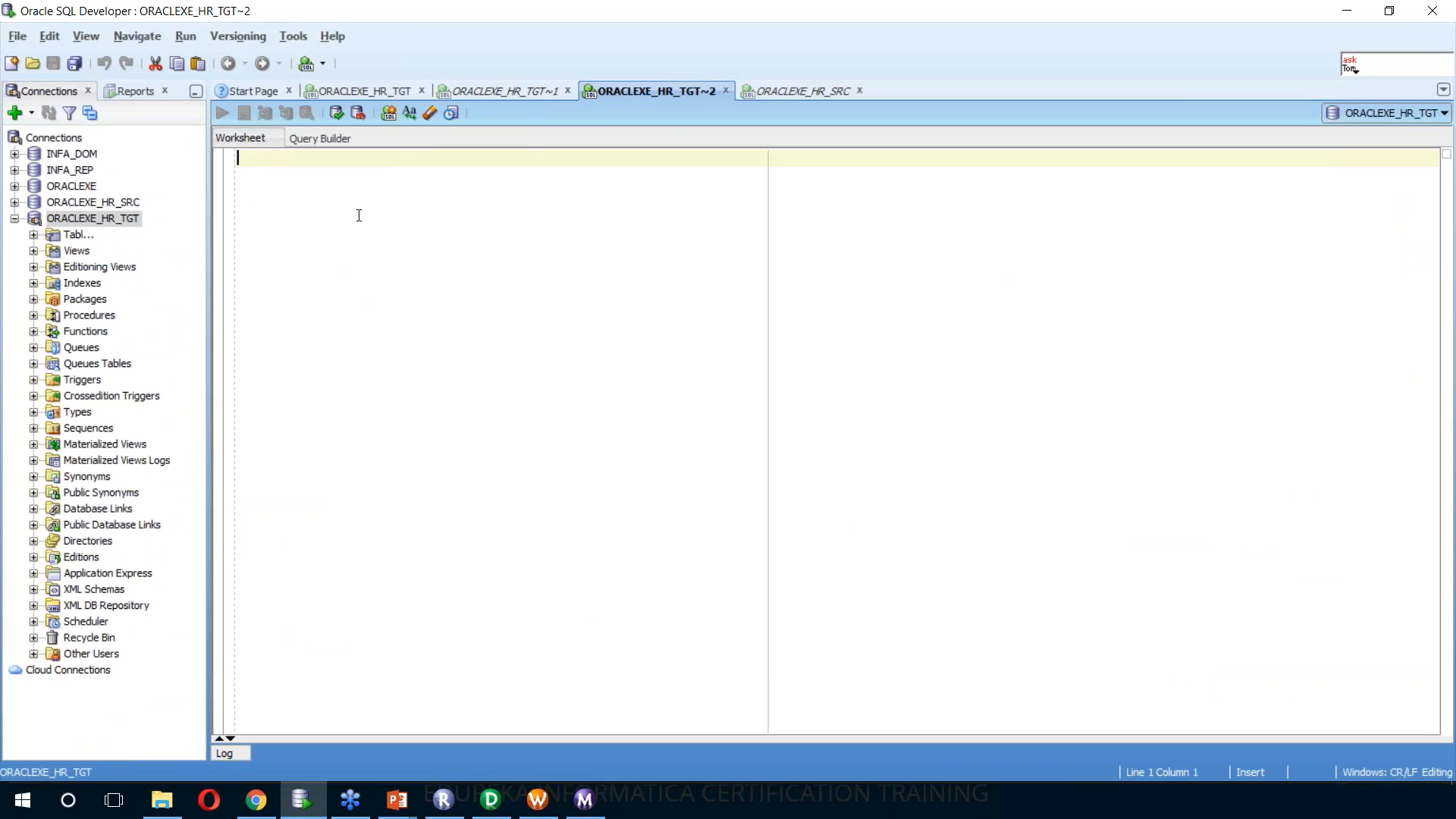
{"action": "type", "text": "se"}
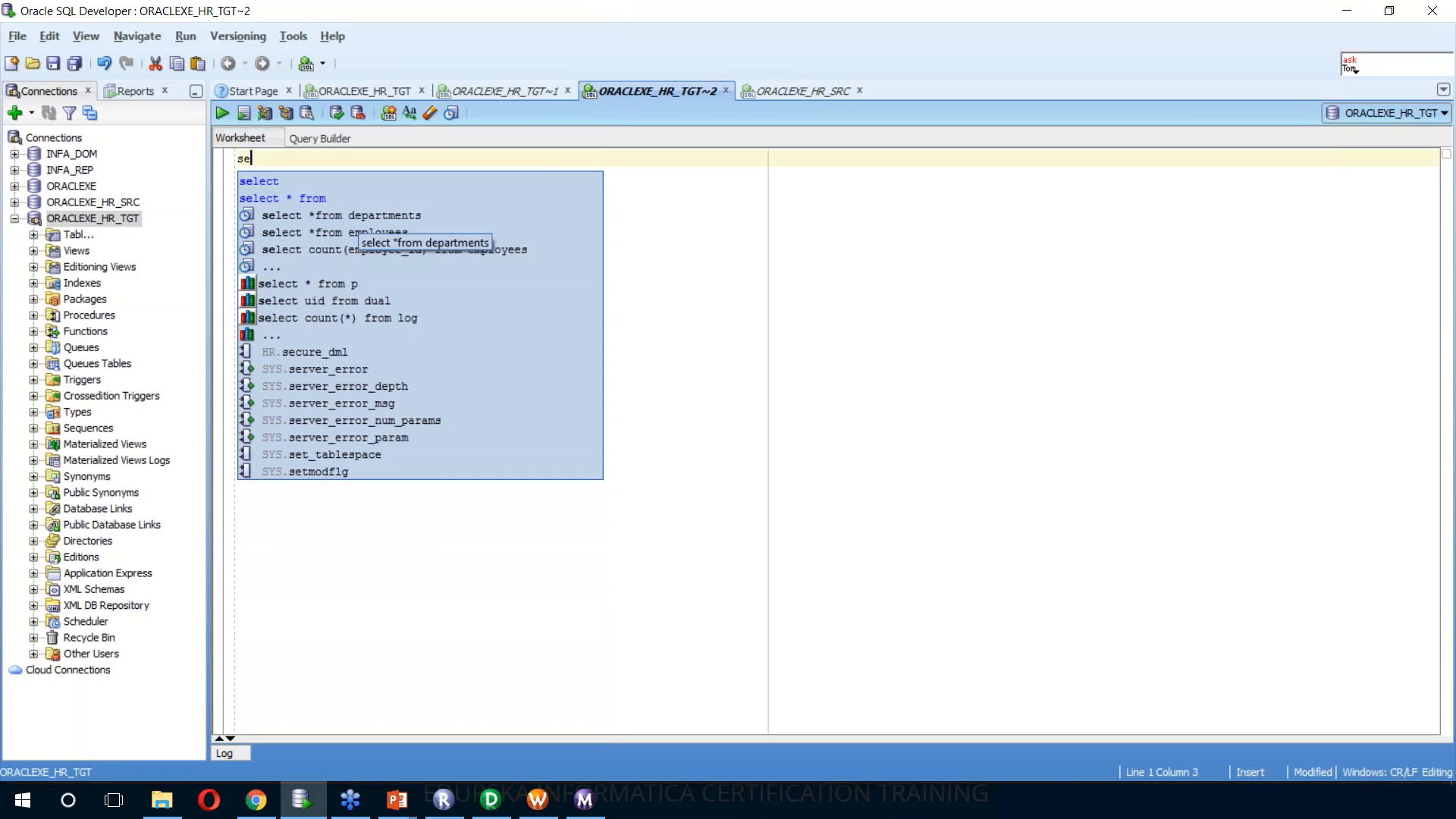
{"action": "key", "text": "Down"}
{"action": "key", "text": "Down"}
{"action": "key", "text": "Escape"}
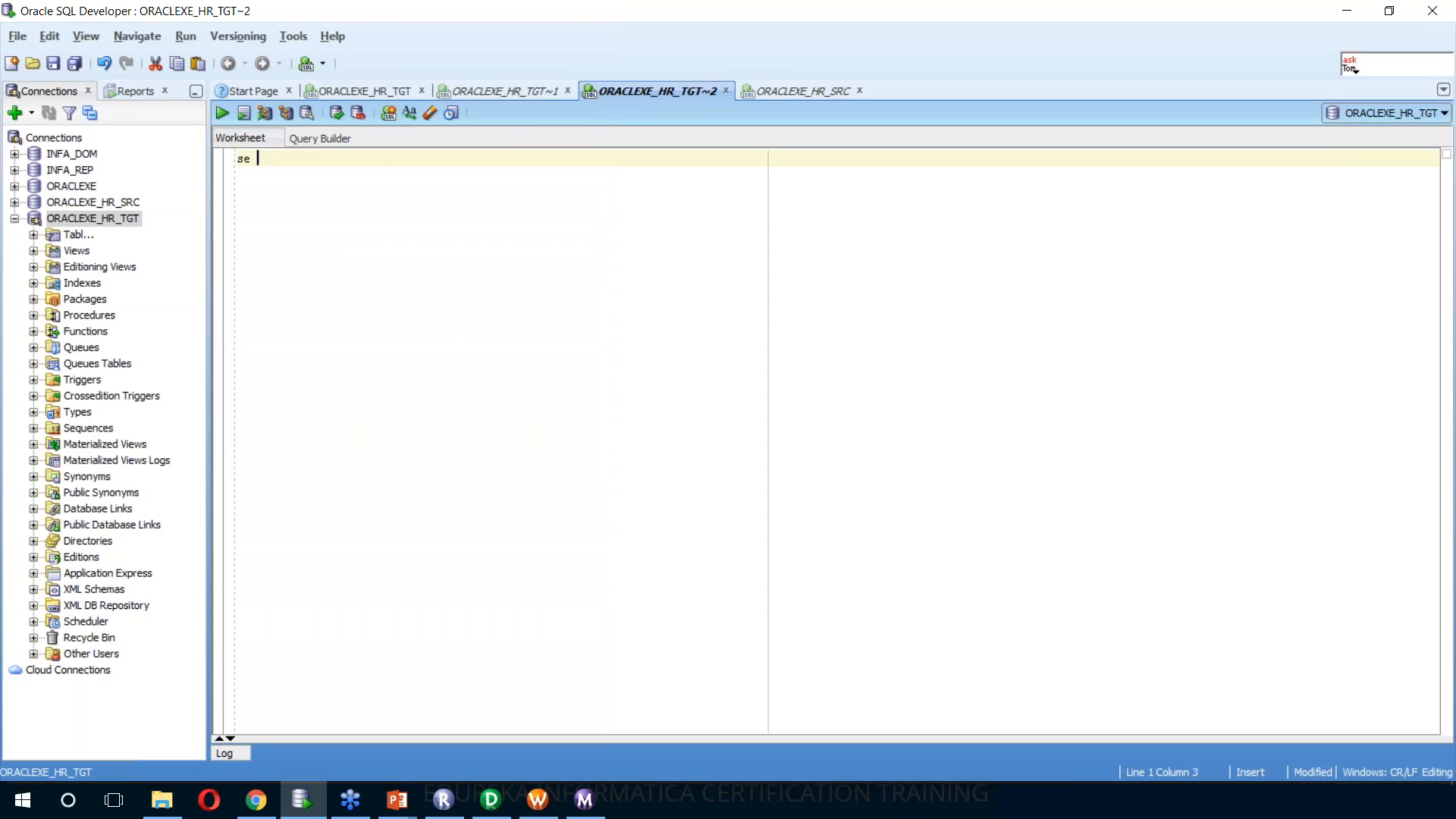
{"action": "type", "text": "lect"}
{"action": "key", "text": "Down"}
{"action": "key", "text": "Return"}
{"action": "key", "text": "Down"}
{"action": "key", "text": "Up"}
{"action": "key", "text": "Return"}
{"action": "key", "text": "Return"}
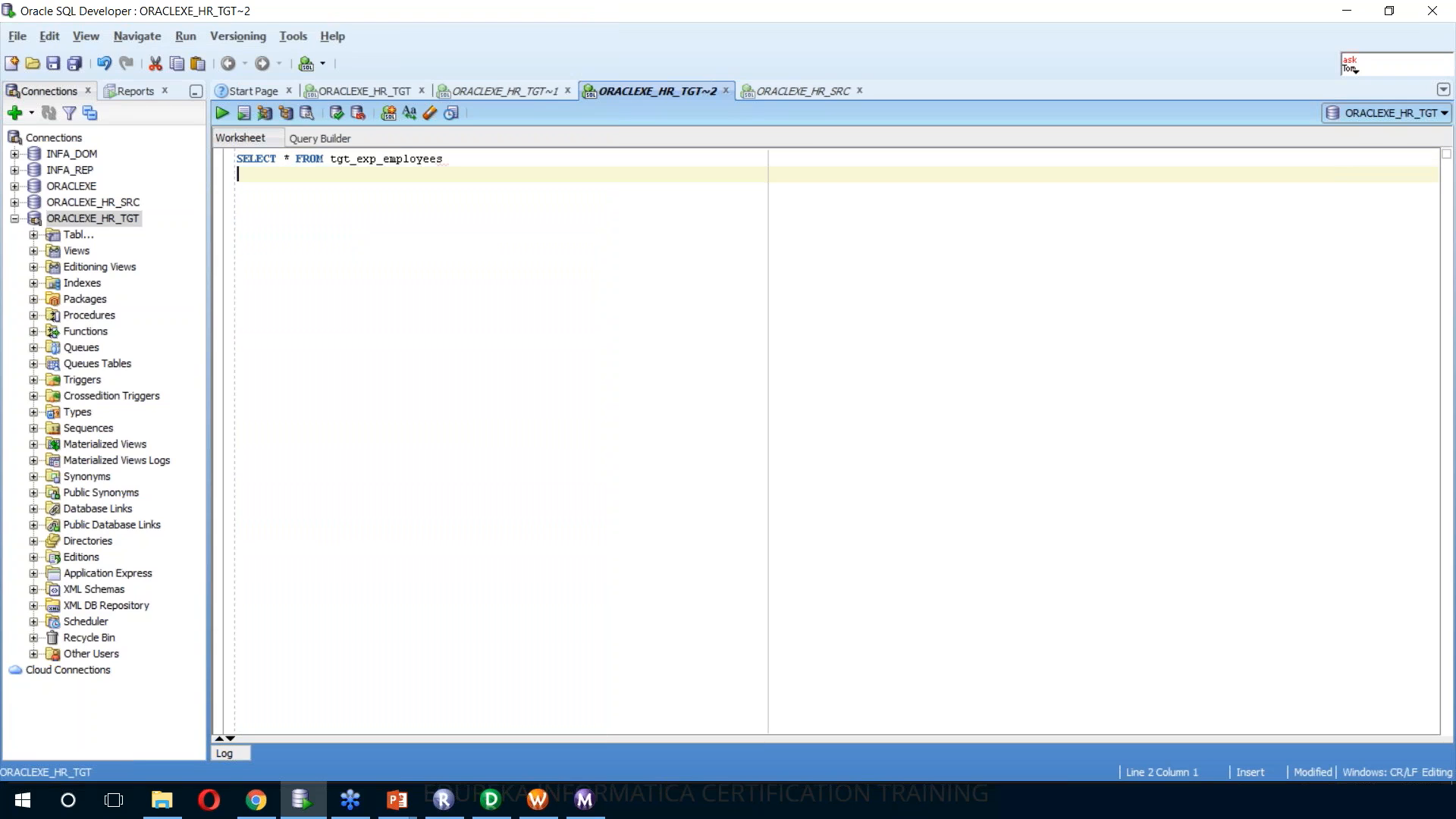
{"action": "left_click", "coordinate": [221, 116]}
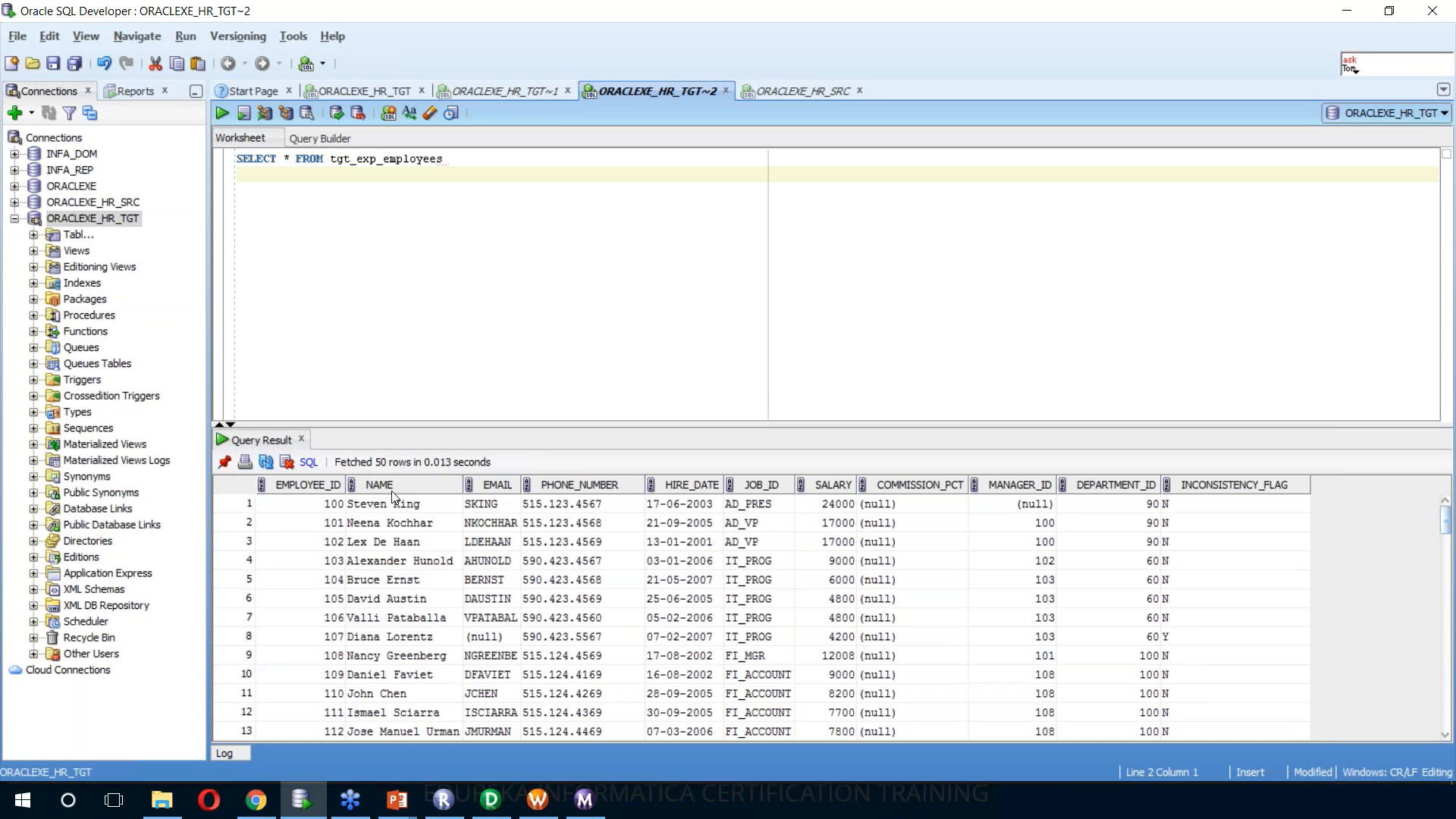
Check the NAME column, filter the query result to INCONSISTENCY_FLAG value Y and look through the filtered rows
{"action": "left_click", "coordinate": [389, 565]}
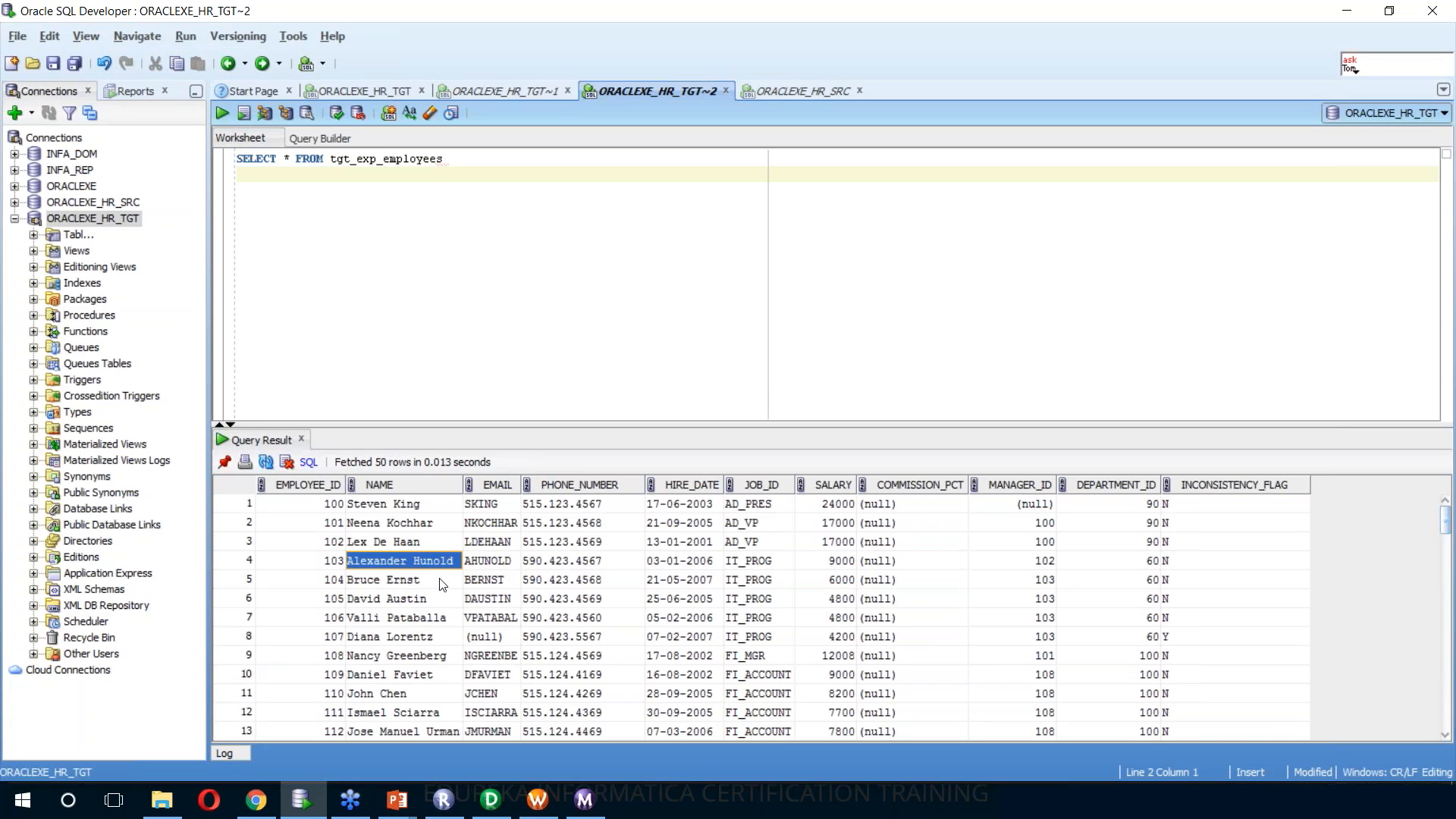
{"action": "left_click", "coordinate": [1234, 487]}
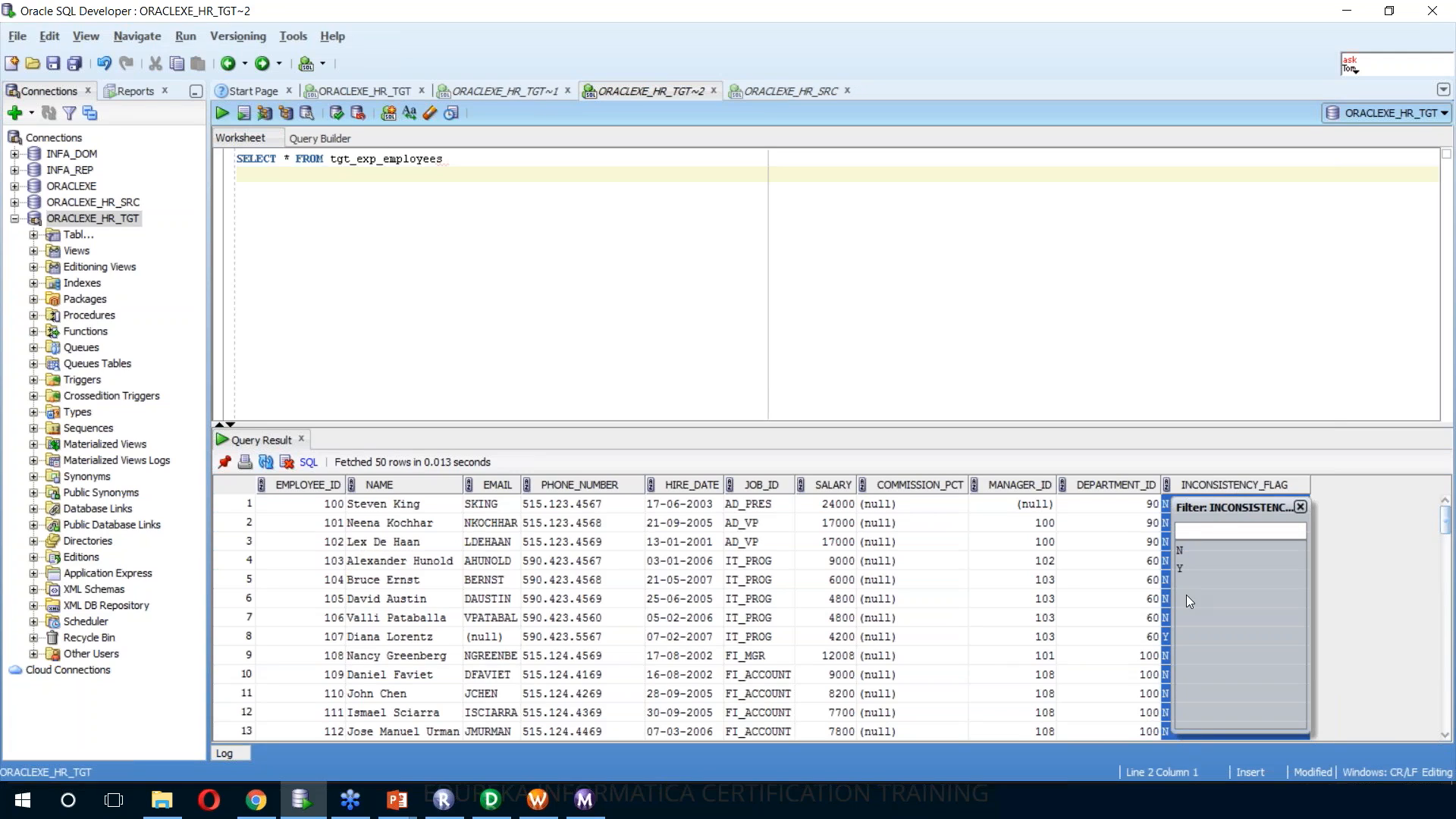
{"action": "type", "text": "Y"}
{"action": "key", "text": "Return"}
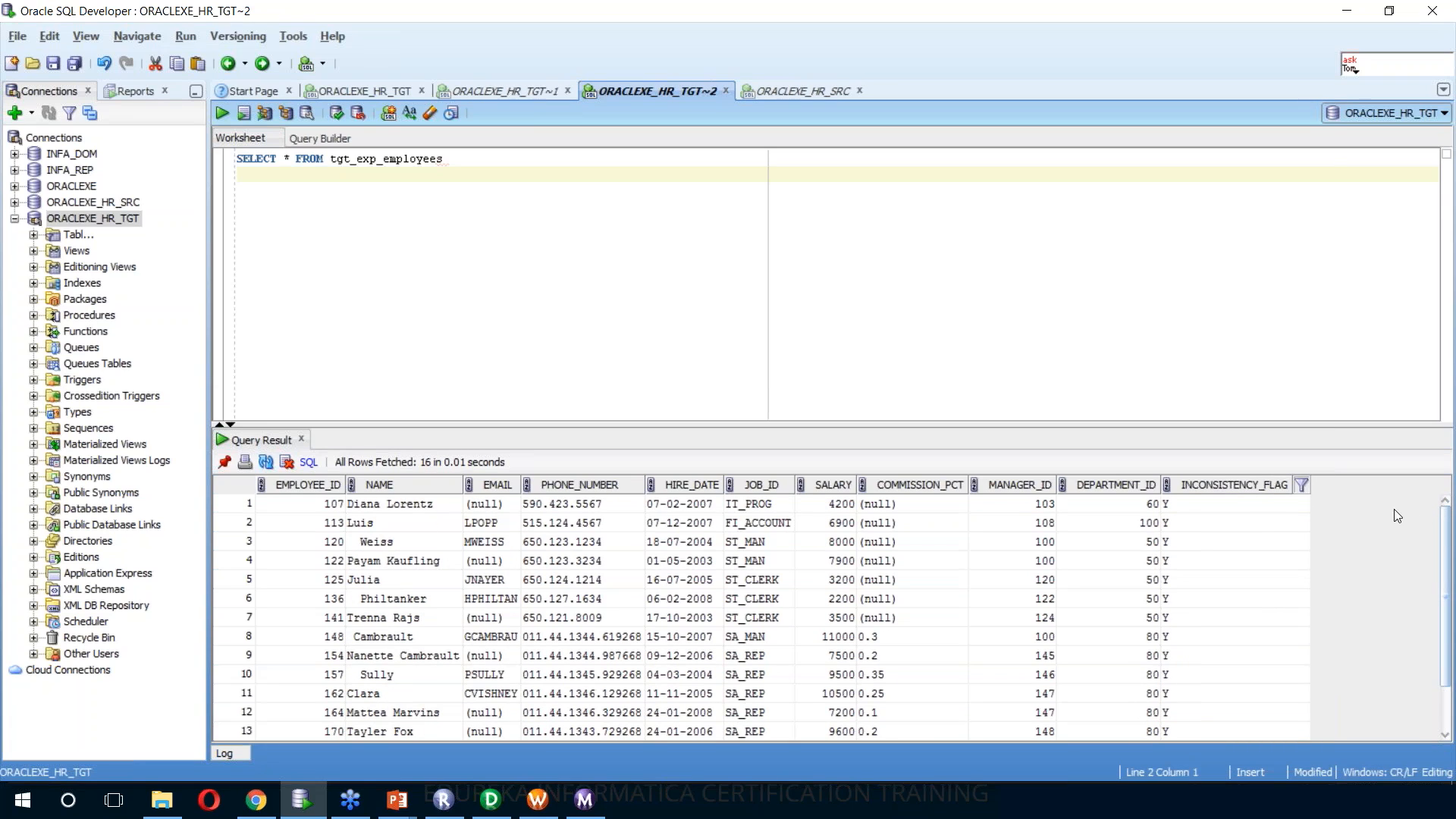
{"action": "scroll", "coordinate": [1135, 576], "scroll_direction": "down", "scroll_amount": 1}
{"action": "scroll", "coordinate": [1136, 576], "scroll_direction": "up", "scroll_amount": 1}
{"action": "scroll", "coordinate": [1136, 576], "scroll_direction": "down", "scroll_amount": 1}
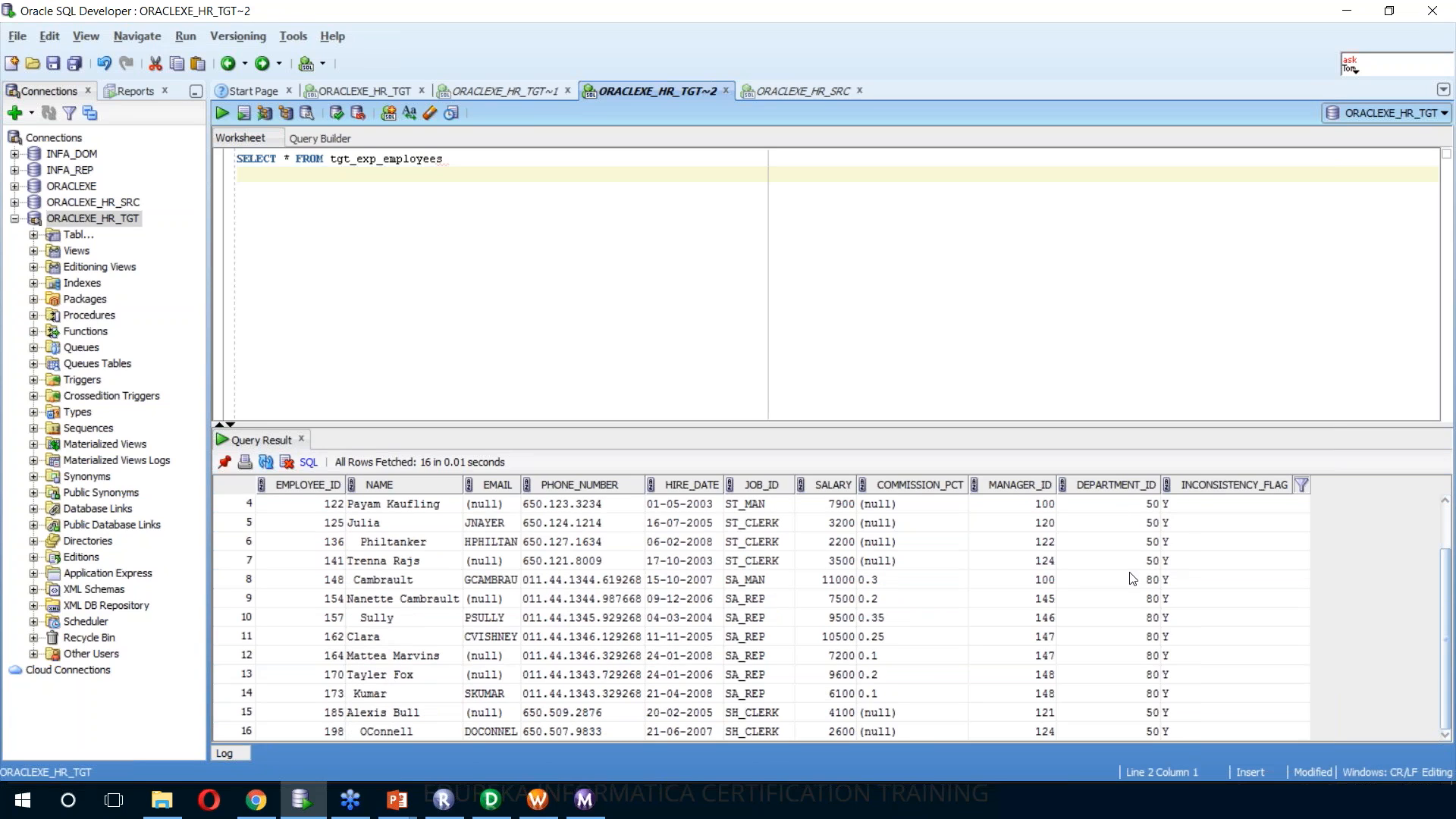
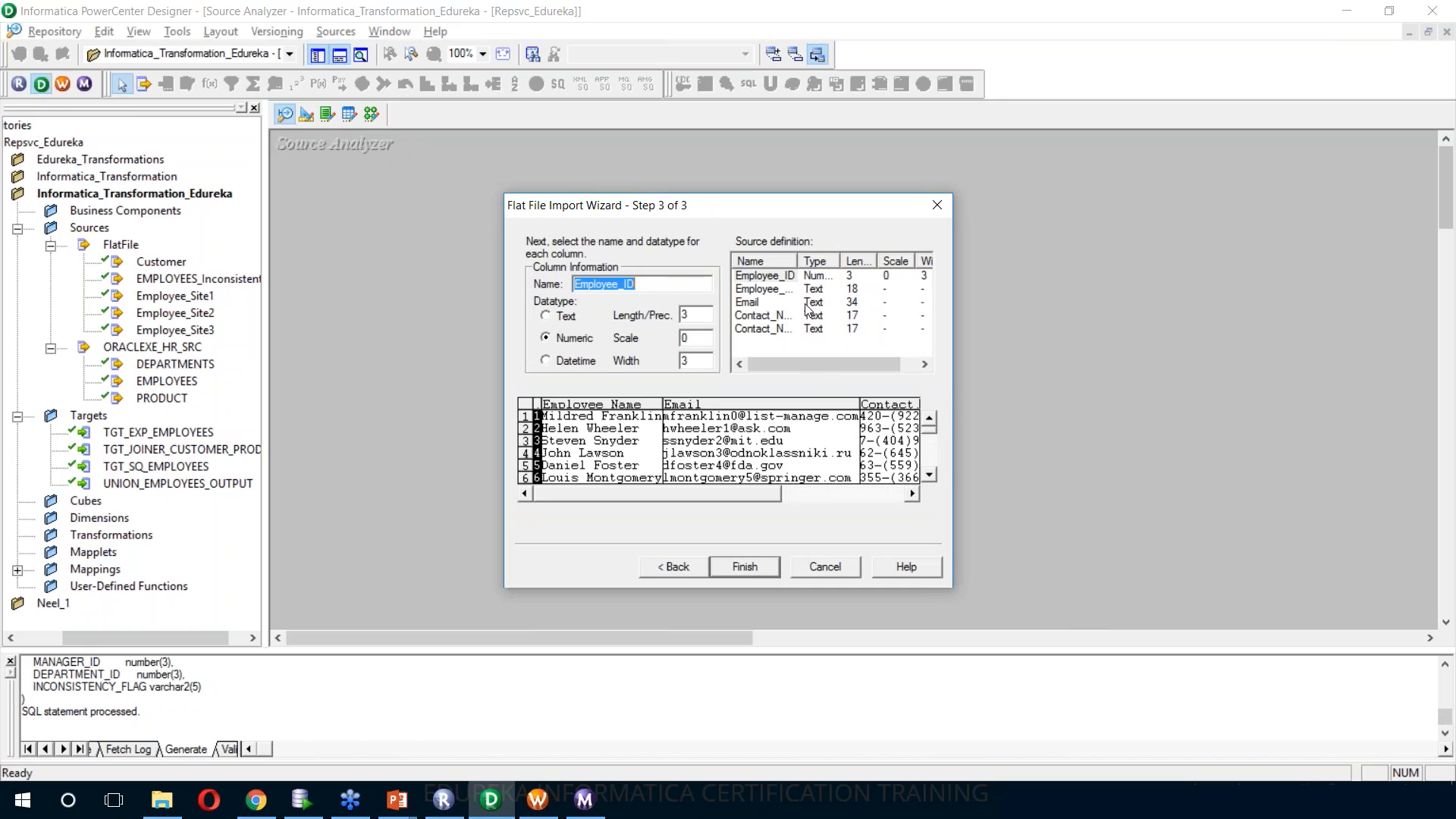
Finish importing the Normalizer_Employee flat file and add it as a source to the m_normalizer_employees mapping, spacing out its source qualifier
{"action": "left_click", "coordinate": [763, 566]}
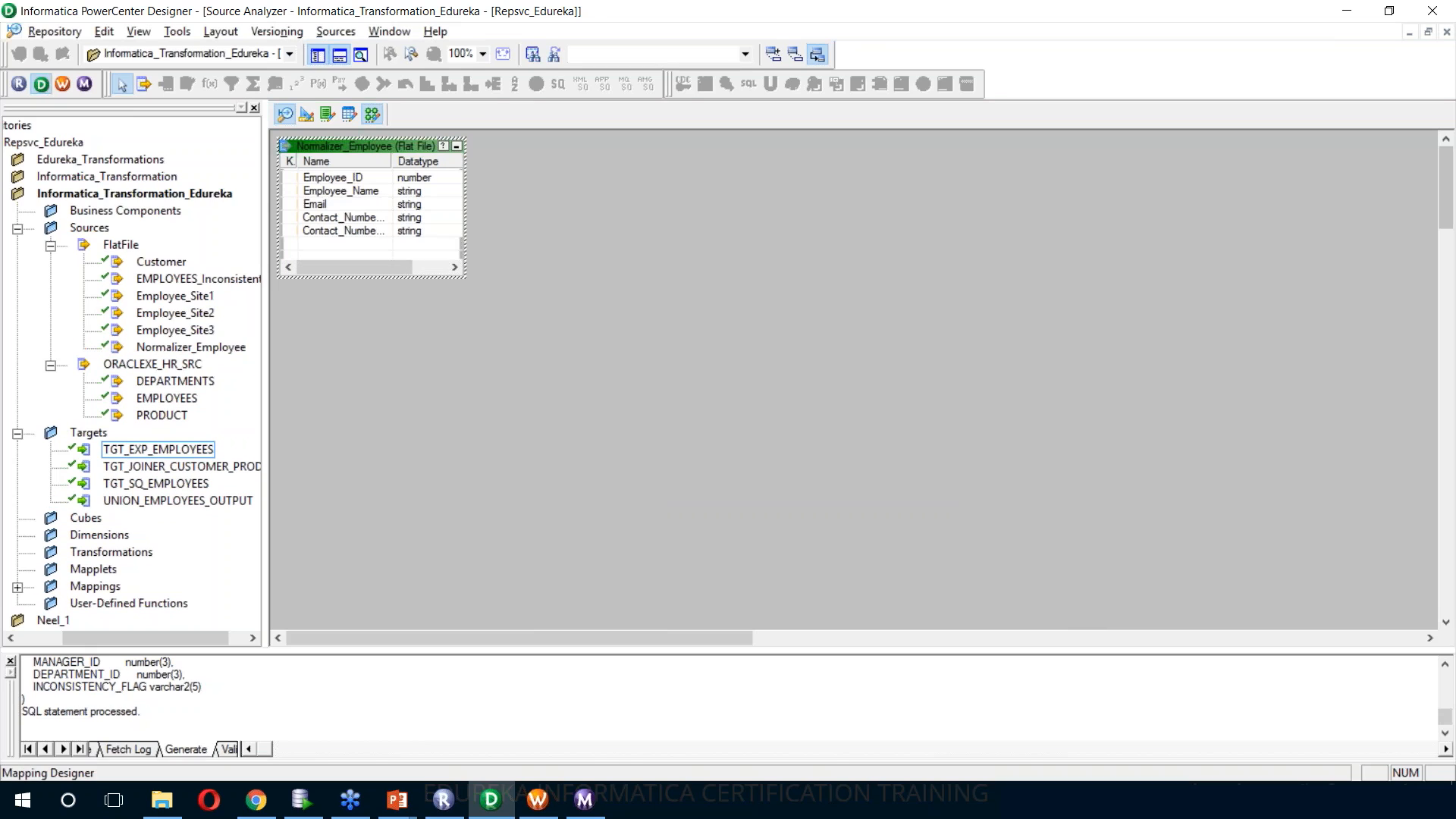
{"action": "left_click", "coordinate": [370, 114]}
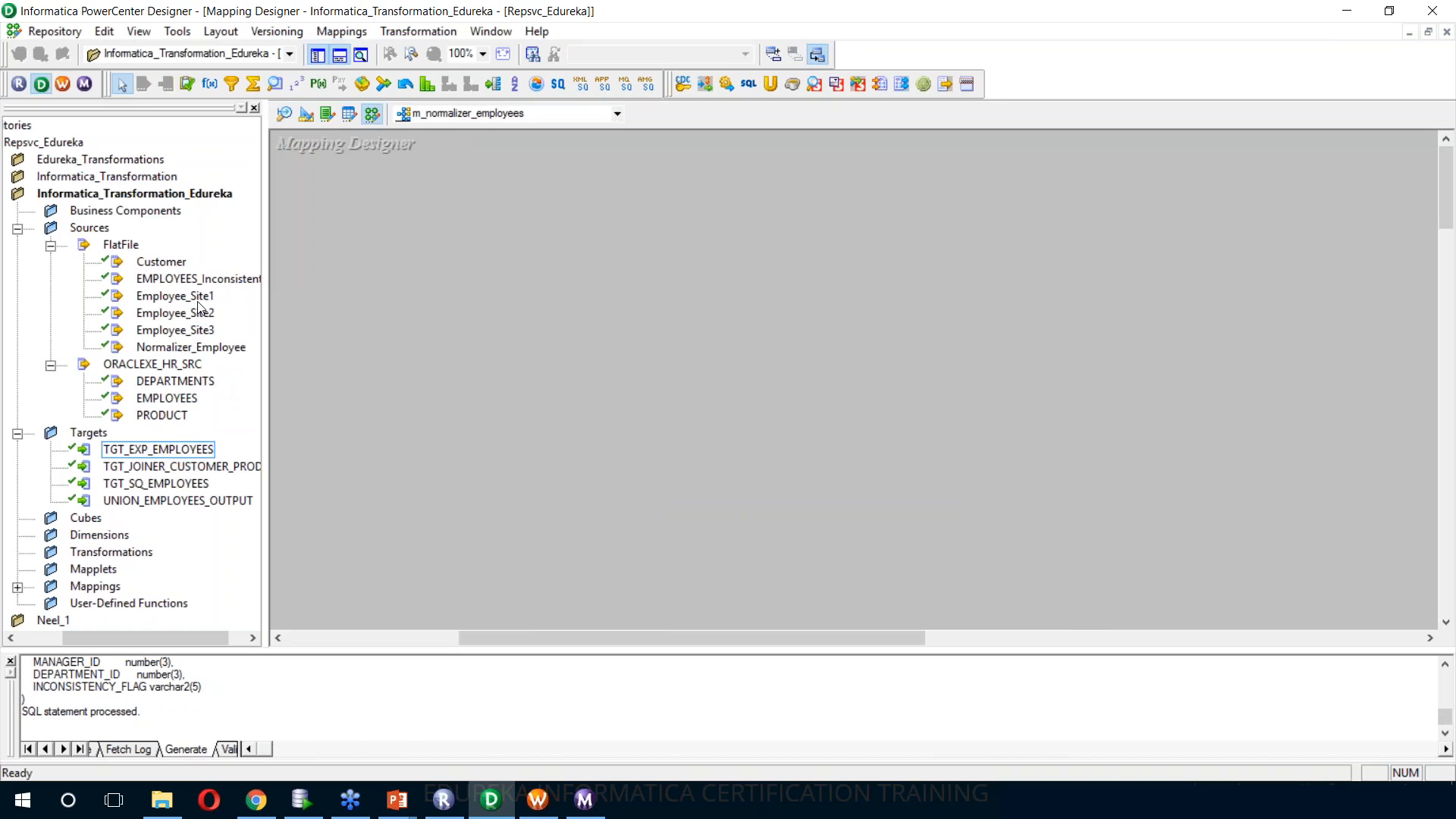
{"action": "left_click_drag", "start_coordinate": [191, 346], "coordinate": [429, 301]}
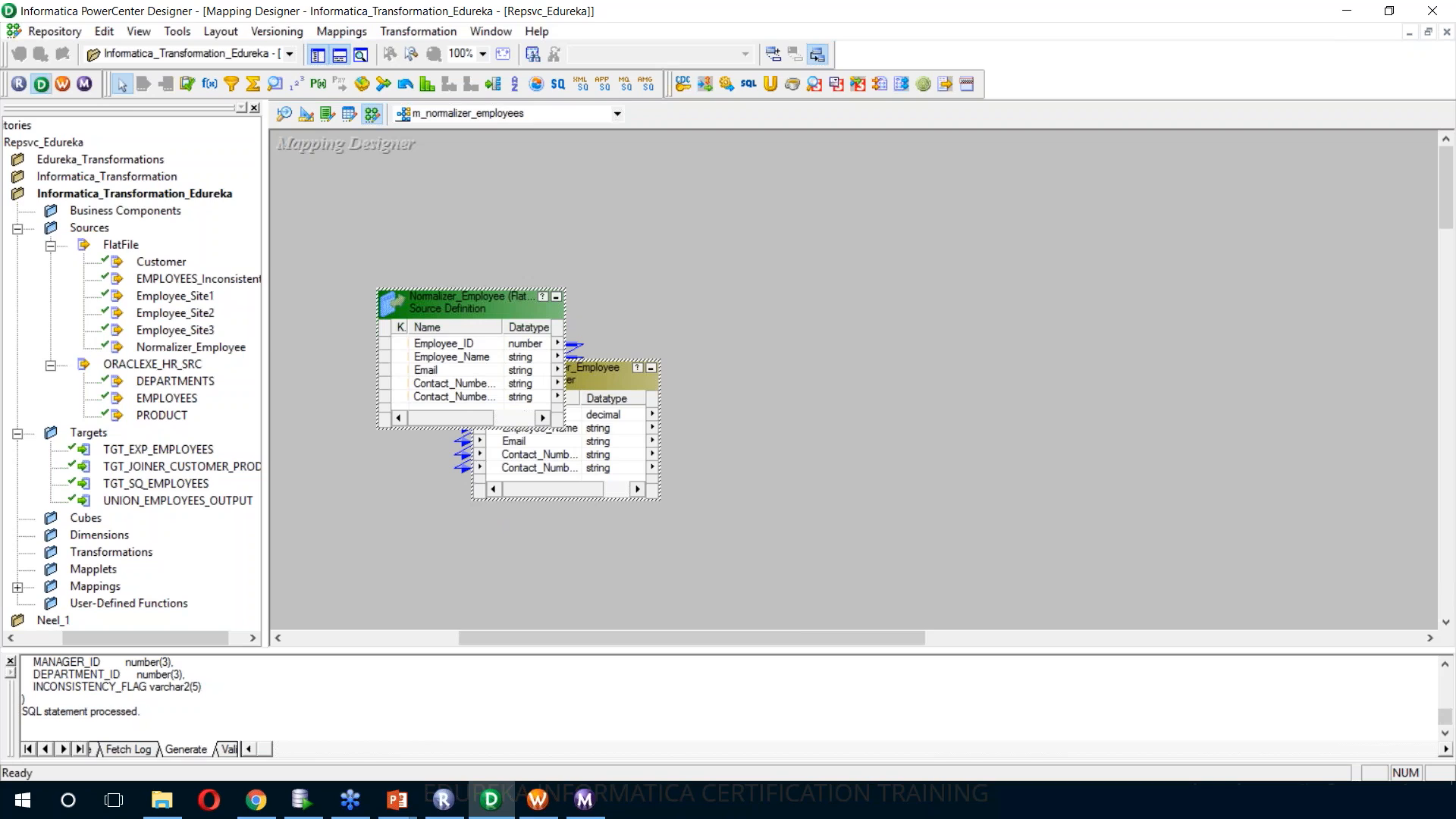
{"action": "right_click", "coordinate": [437, 301]}
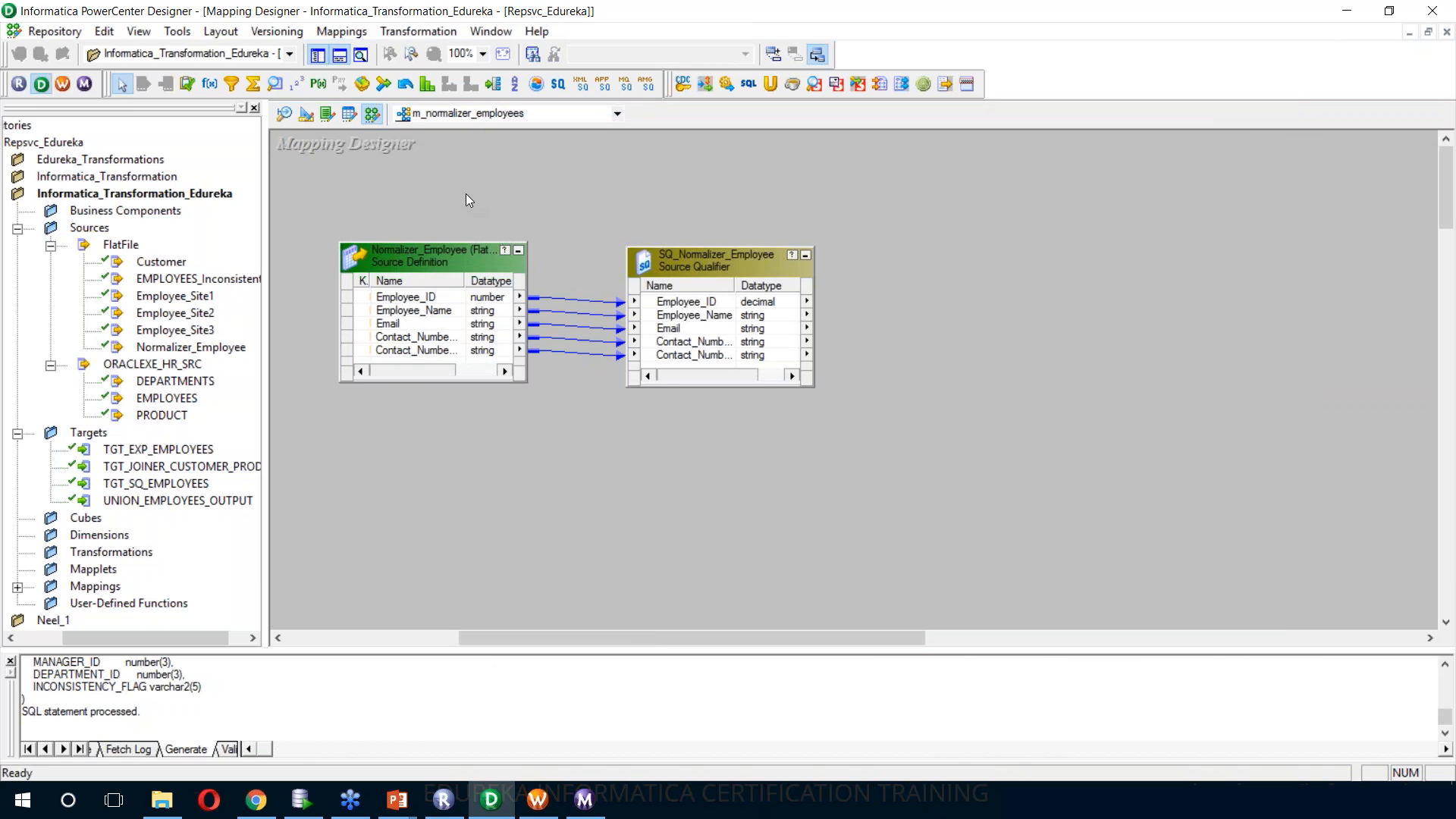
Preview the data of the Normalizer_Employee source definition by loading its flat file from the SrcFiles folder
{"action": "right_click", "coordinate": [419, 260]}
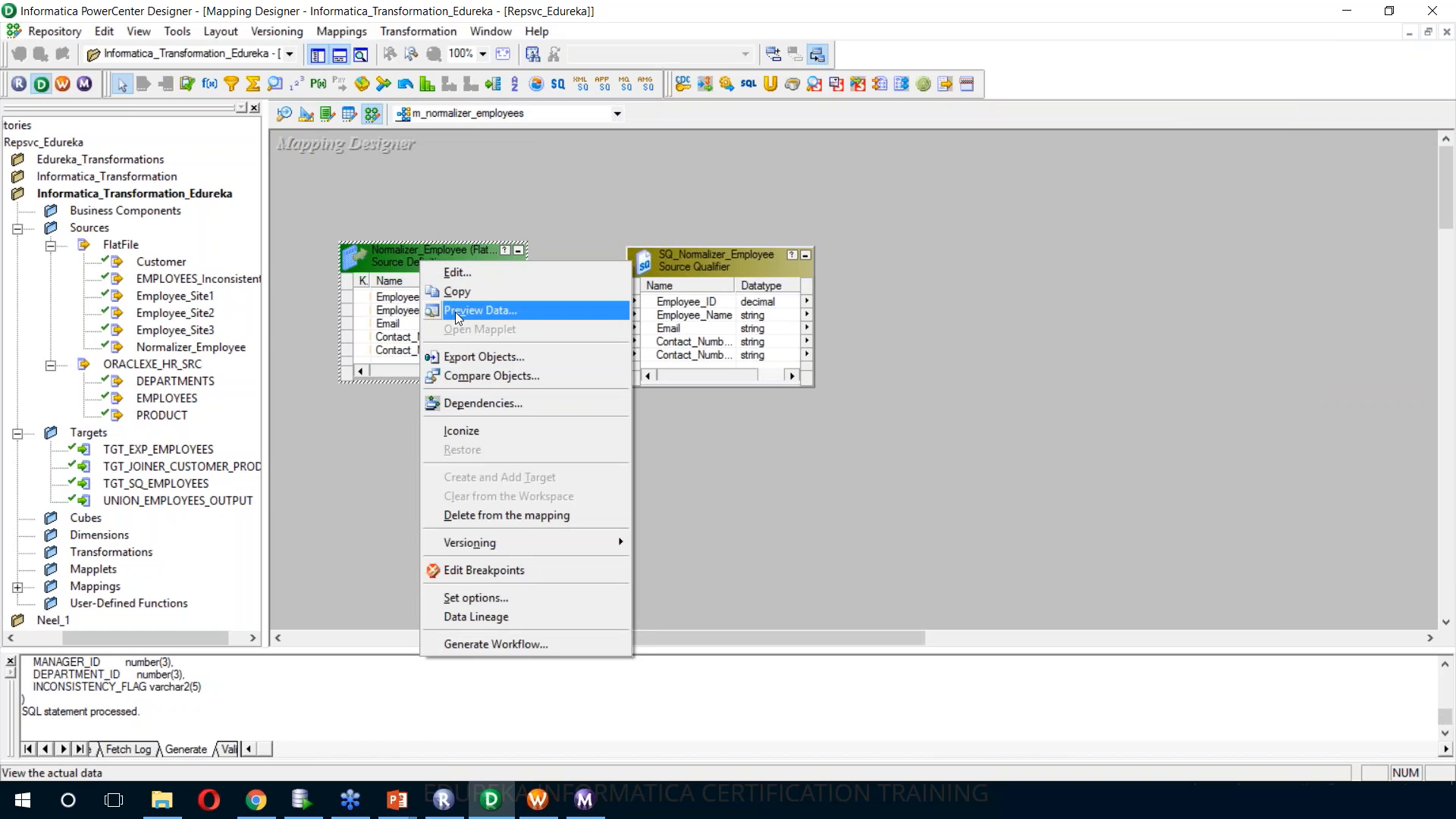
{"action": "left_click", "coordinate": [457, 311]}
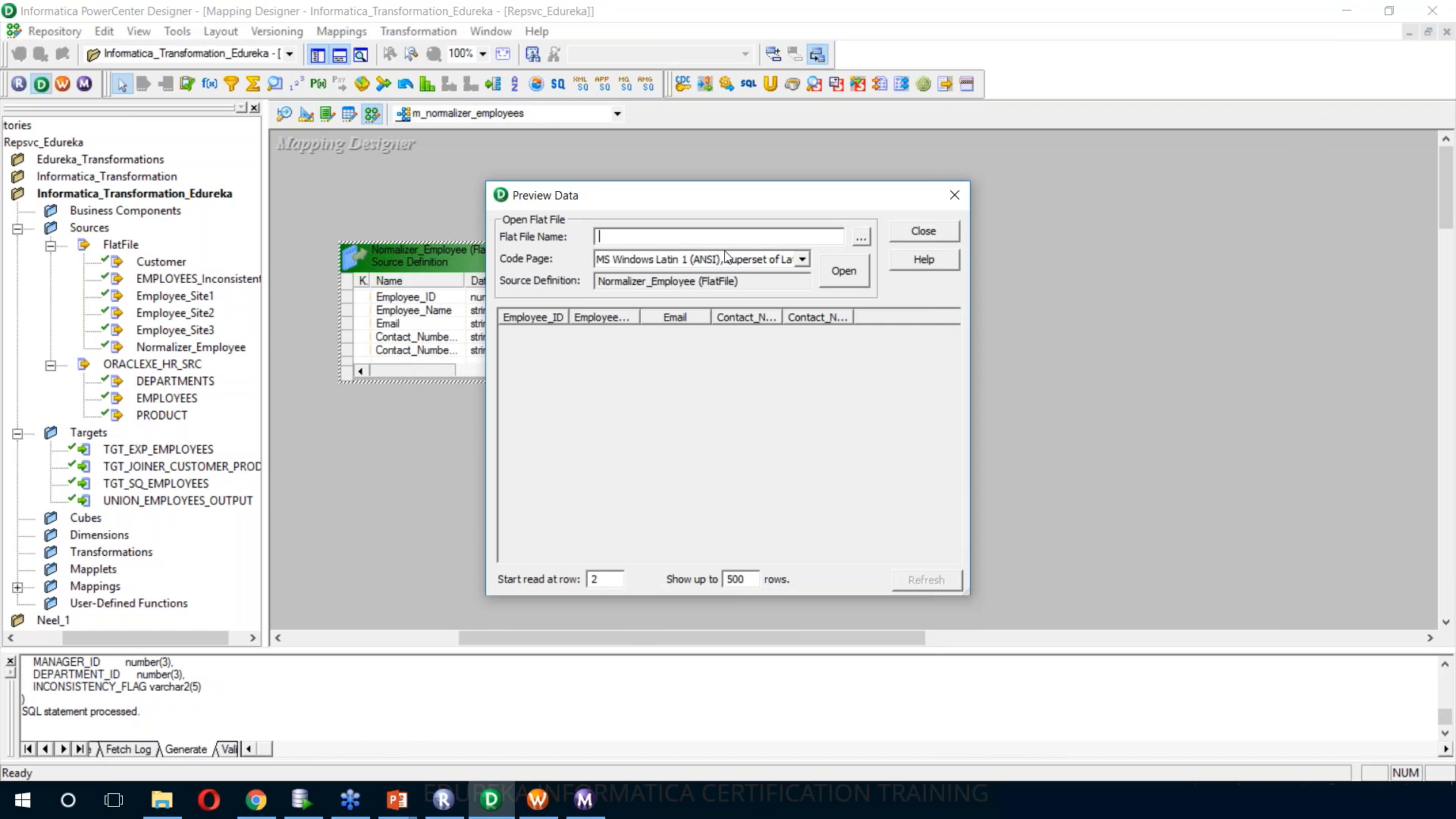
{"action": "left_click", "coordinate": [864, 237]}
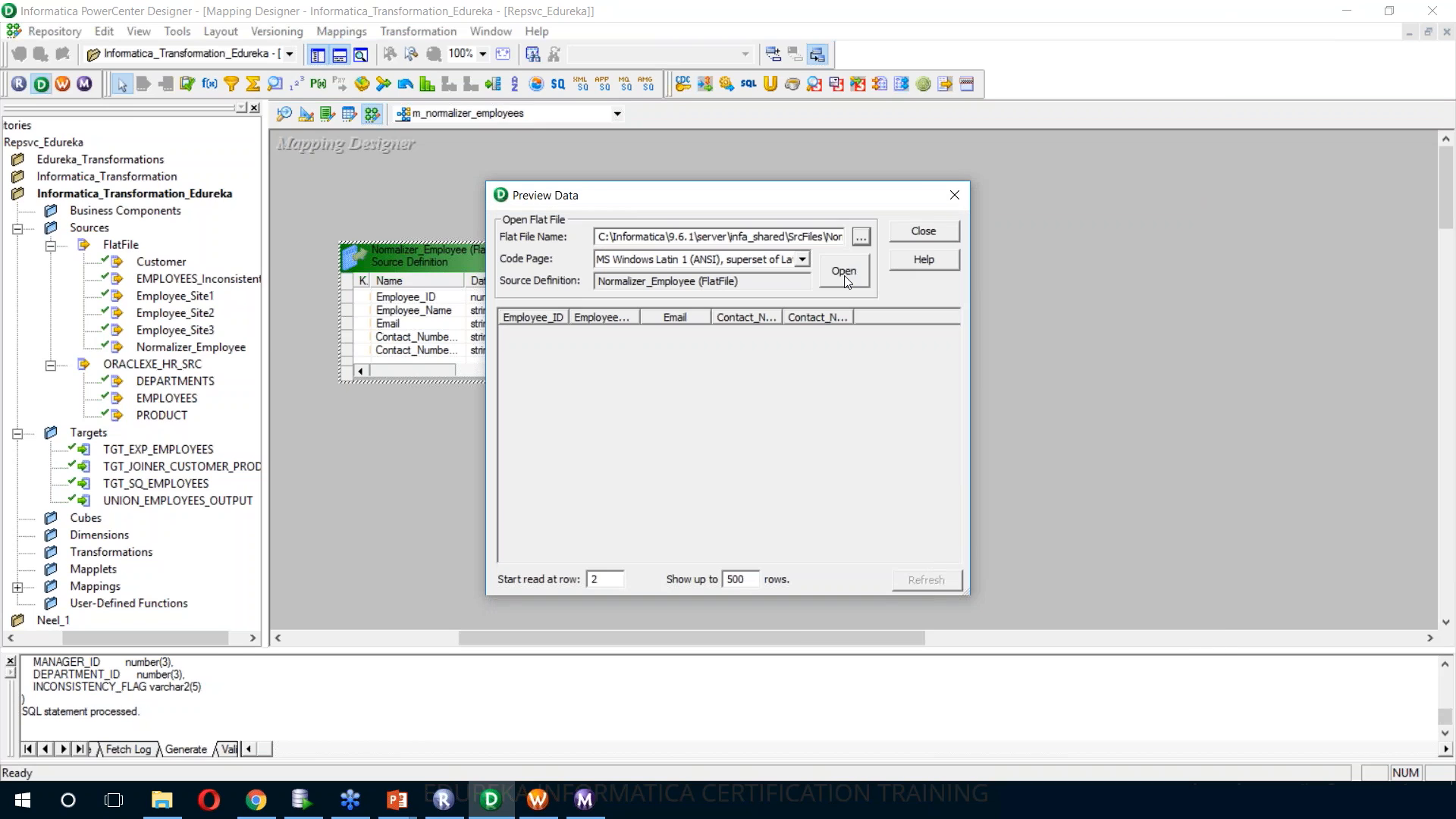
{"action": "left_click", "coordinate": [845, 275]}
Widen the Contact_Number_1 and Contact_Number_2 columns of the preview, examine the employee rows and close the preview
{"action": "mouse_move", "coordinate": [957, 339]}
{"action": "left_mouse_down"}
{"action": "mouse_move", "coordinate": [976, 562]}
{"action": "mouse_move", "coordinate": [980, 329]}
{"action": "left_mouse_up"}
{"action": "left_click_drag", "start_coordinate": [855, 317], "coordinate": [911, 317]}
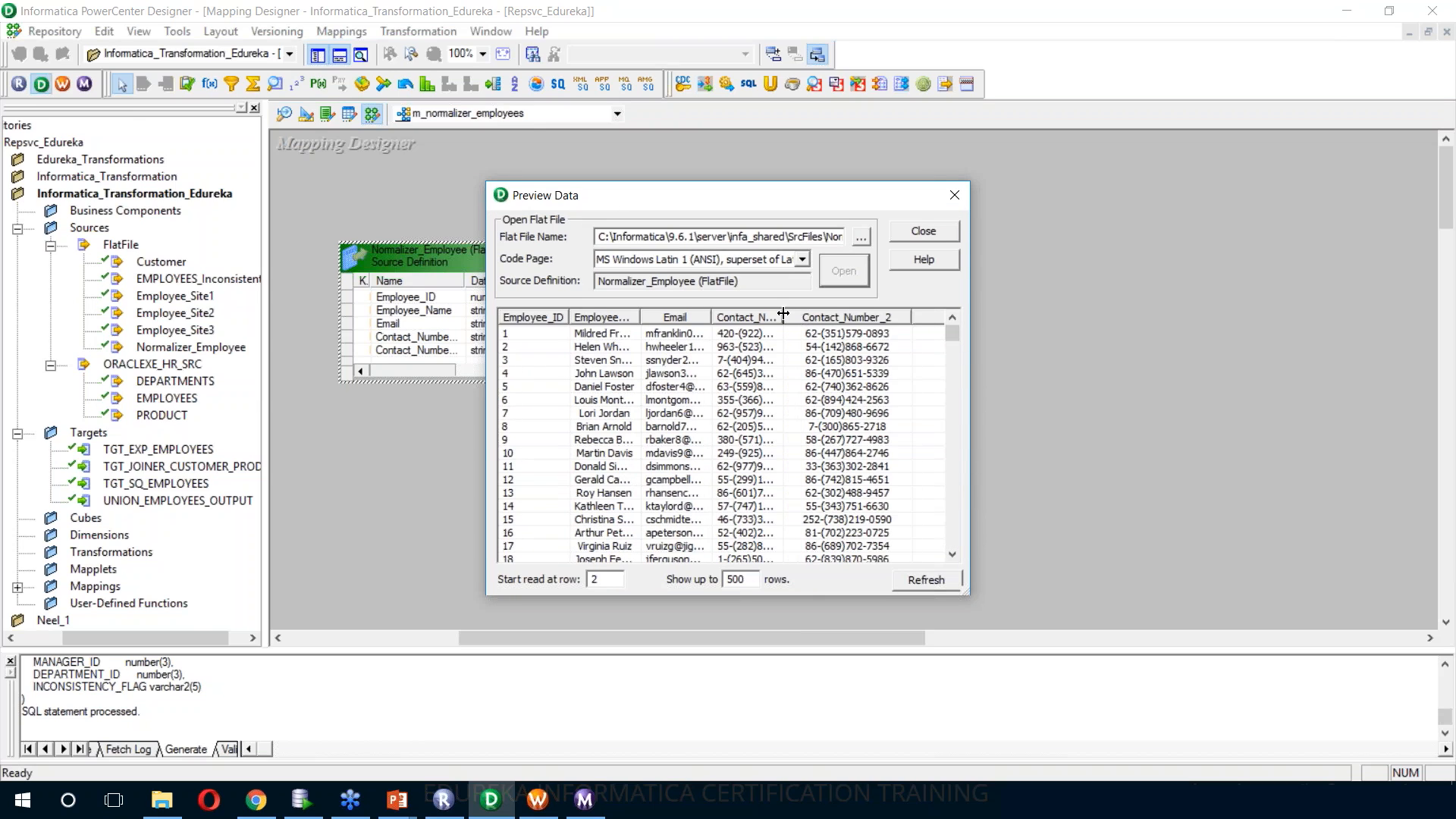
{"action": "left_click_drag", "start_coordinate": [784, 312], "coordinate": [833, 317]}
{"action": "left_click", "coordinate": [563, 338]}
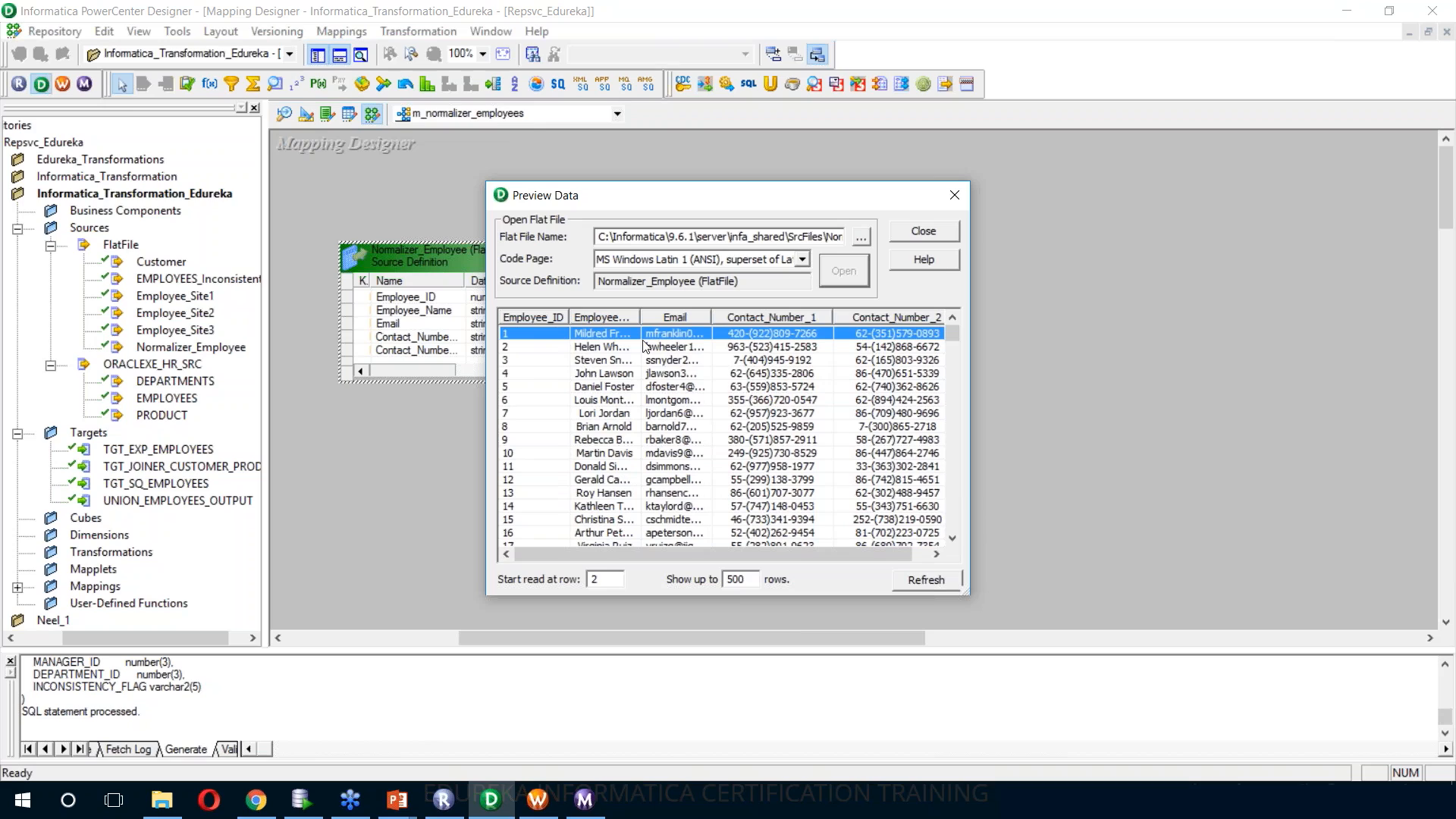
{"action": "left_click", "coordinate": [616, 351]}
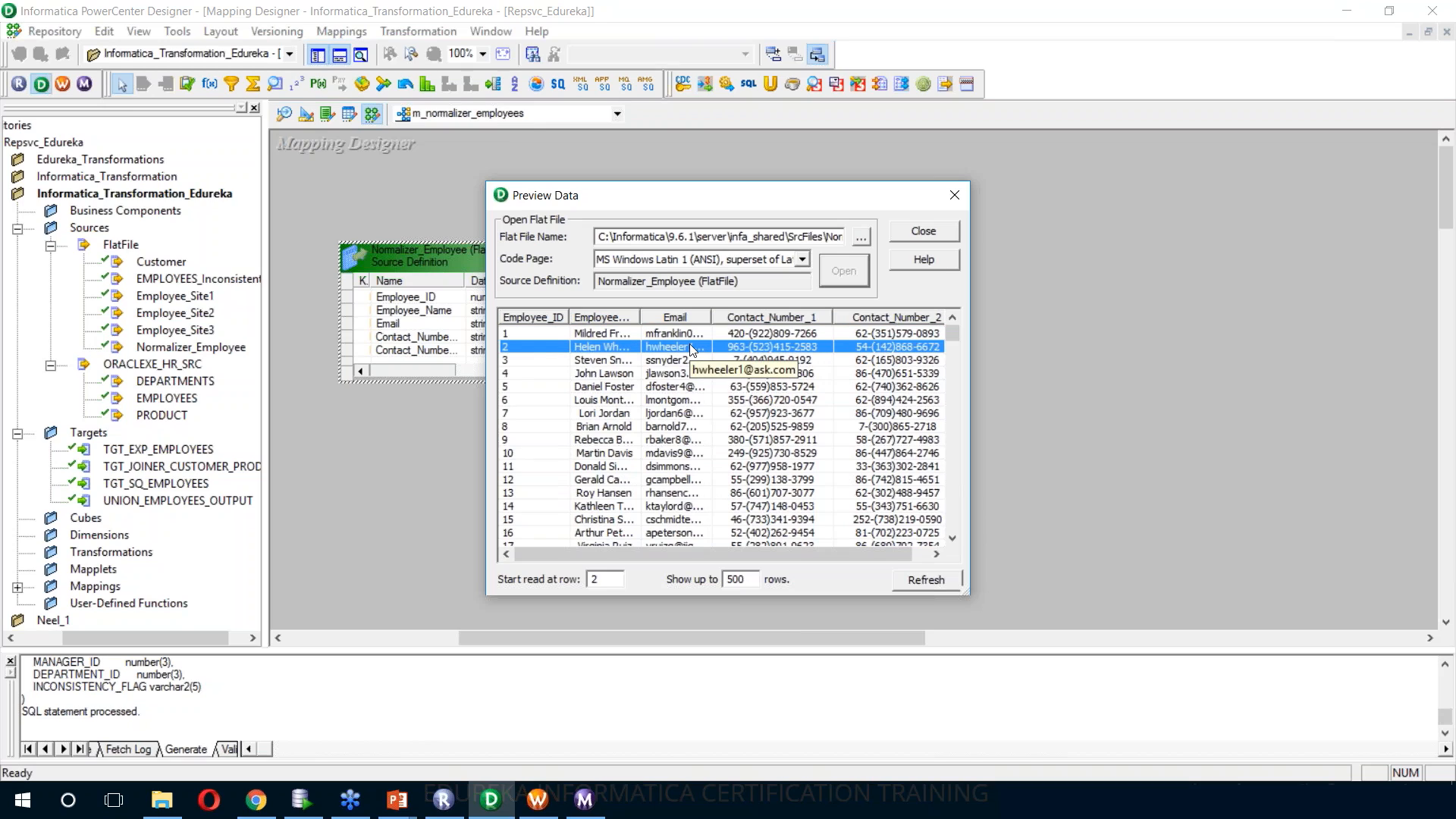
{"action": "left_click_drag", "start_coordinate": [799, 560], "coordinate": [902, 560]}
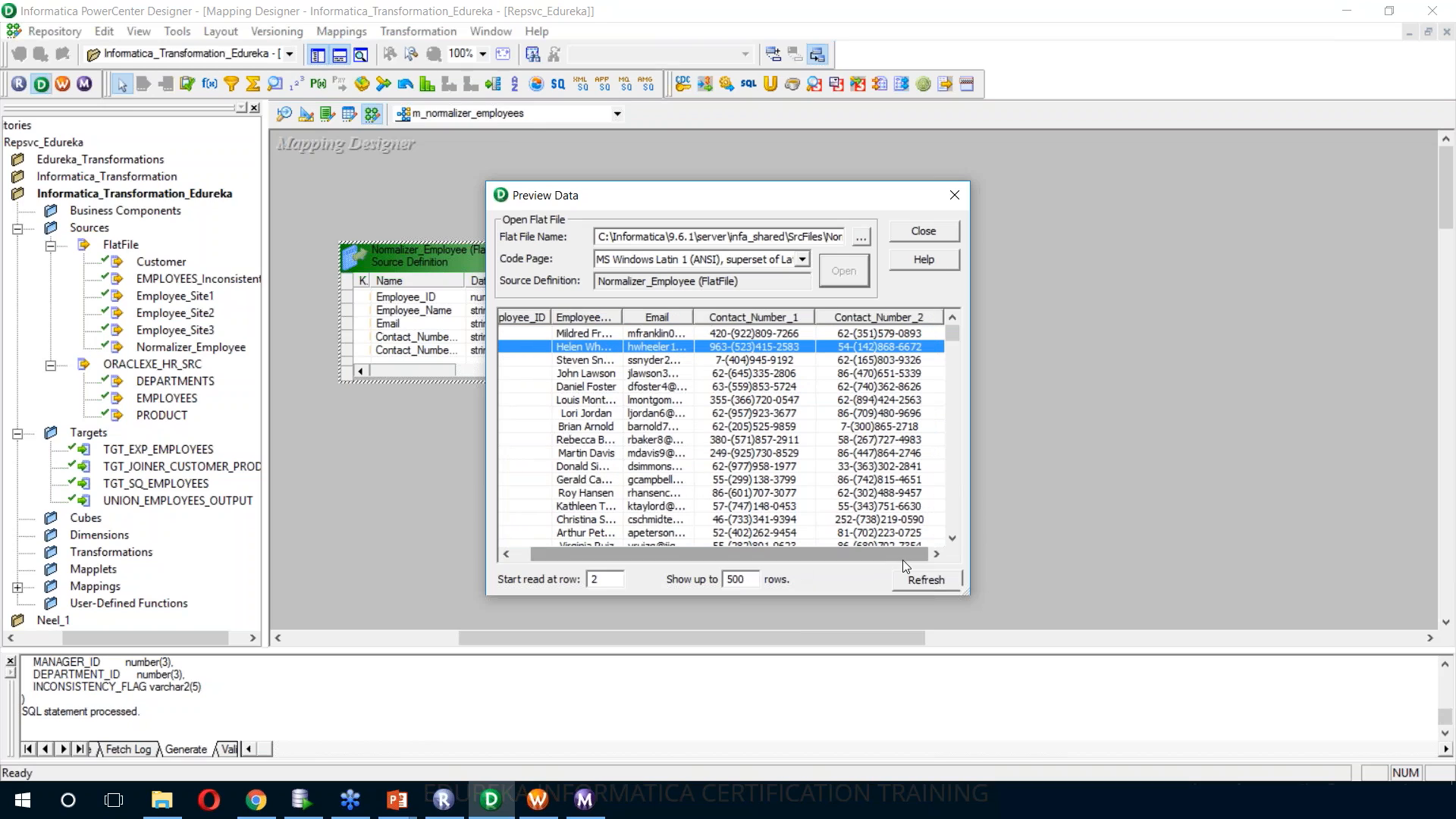
{"action": "key", "text": "Escape"}
{"action": "left_click", "coordinate": [849, 397]}
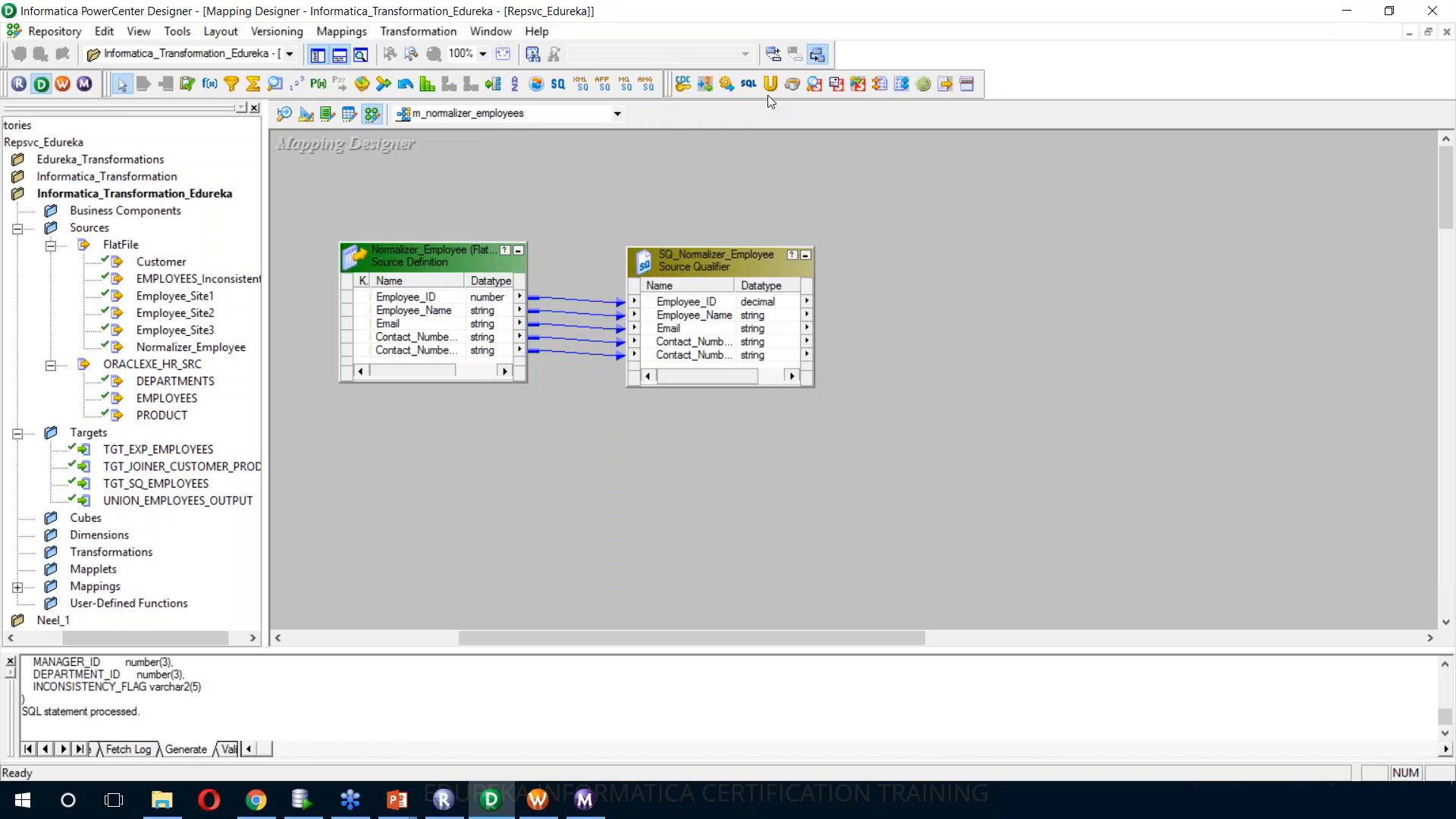
Create a Normalizer transformation named NORM_EMPLOYEES, place it beyond the source qualifier and enlarge it
{"action": "left_click", "coordinate": [419, 37]}
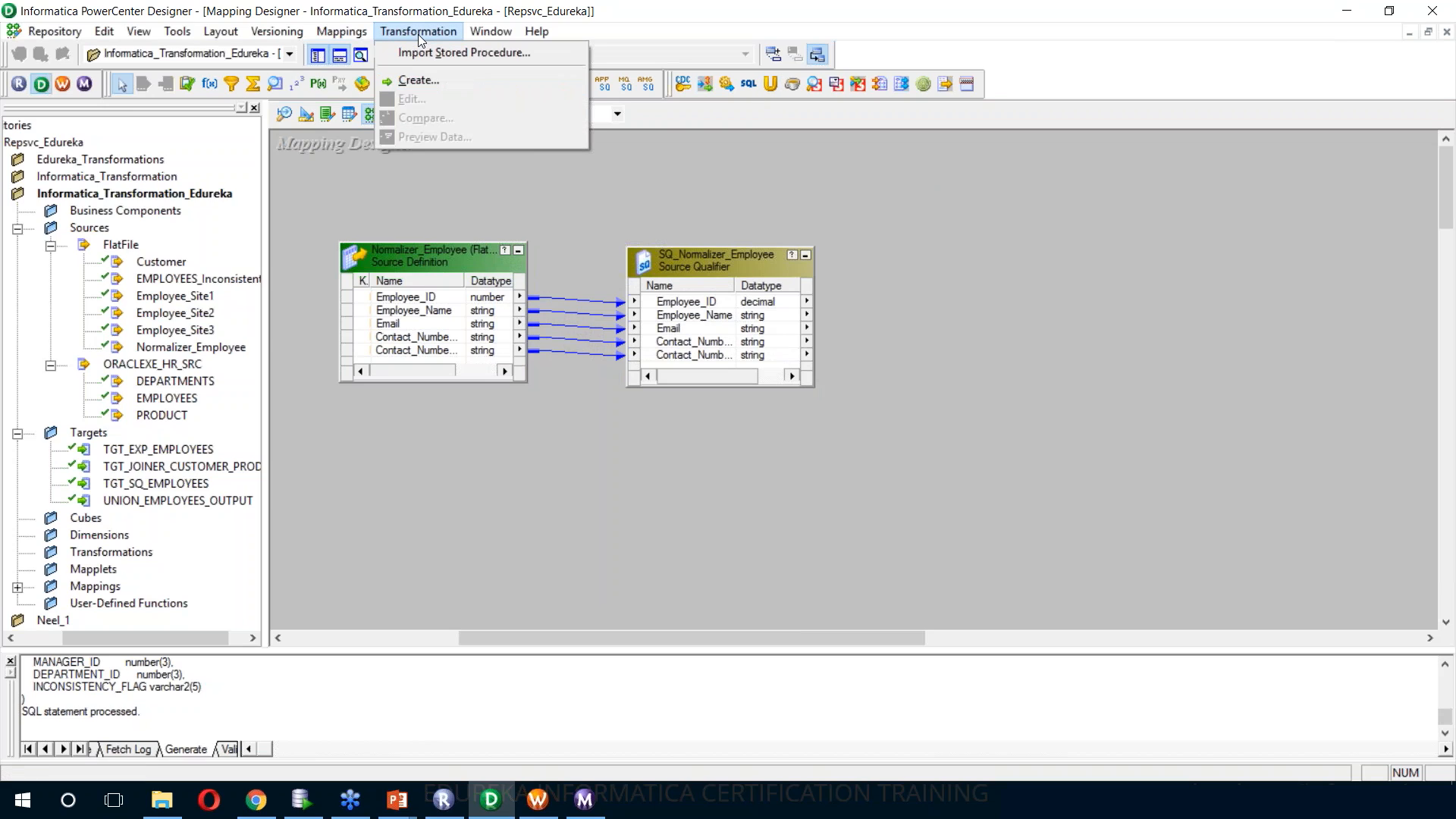
{"action": "left_click", "coordinate": [419, 82]}
{"action": "key", "text": "n"}
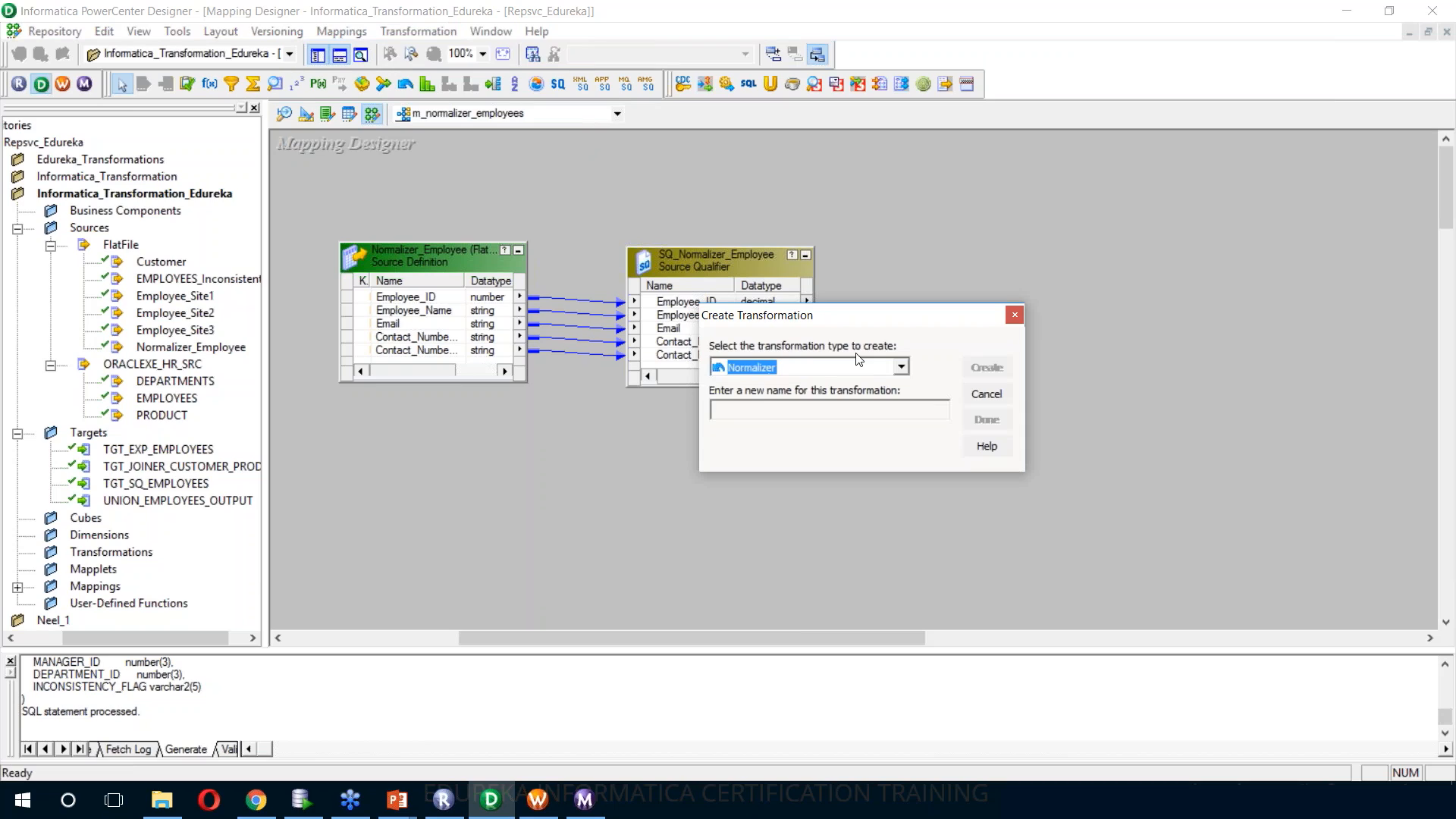
{"action": "left_click", "coordinate": [799, 410]}
{"action": "type", "text": "NORM"}
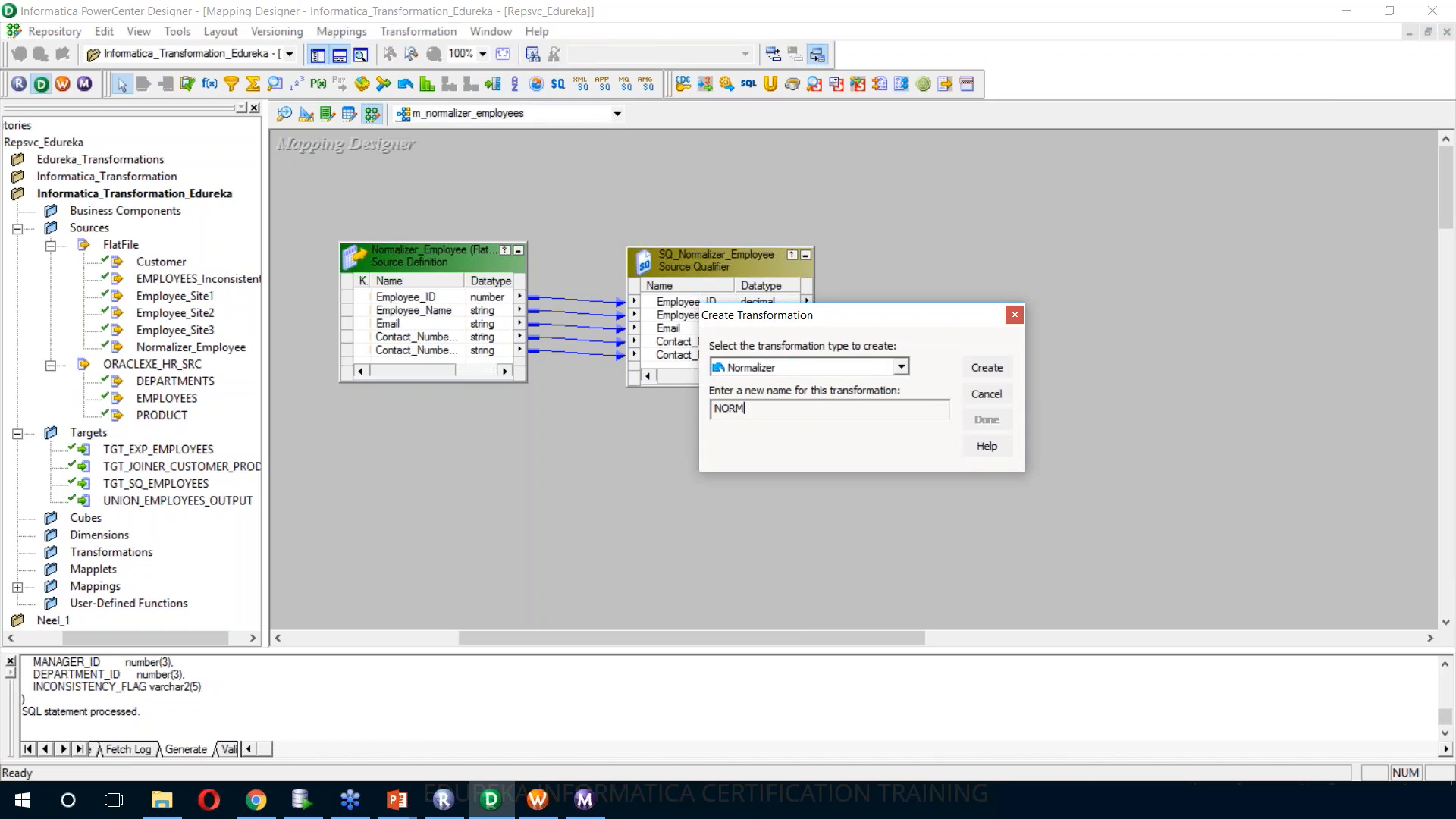
{"action": "type", "text": "_EMPLOYEES"}
{"action": "left_click", "coordinate": [974, 373]}
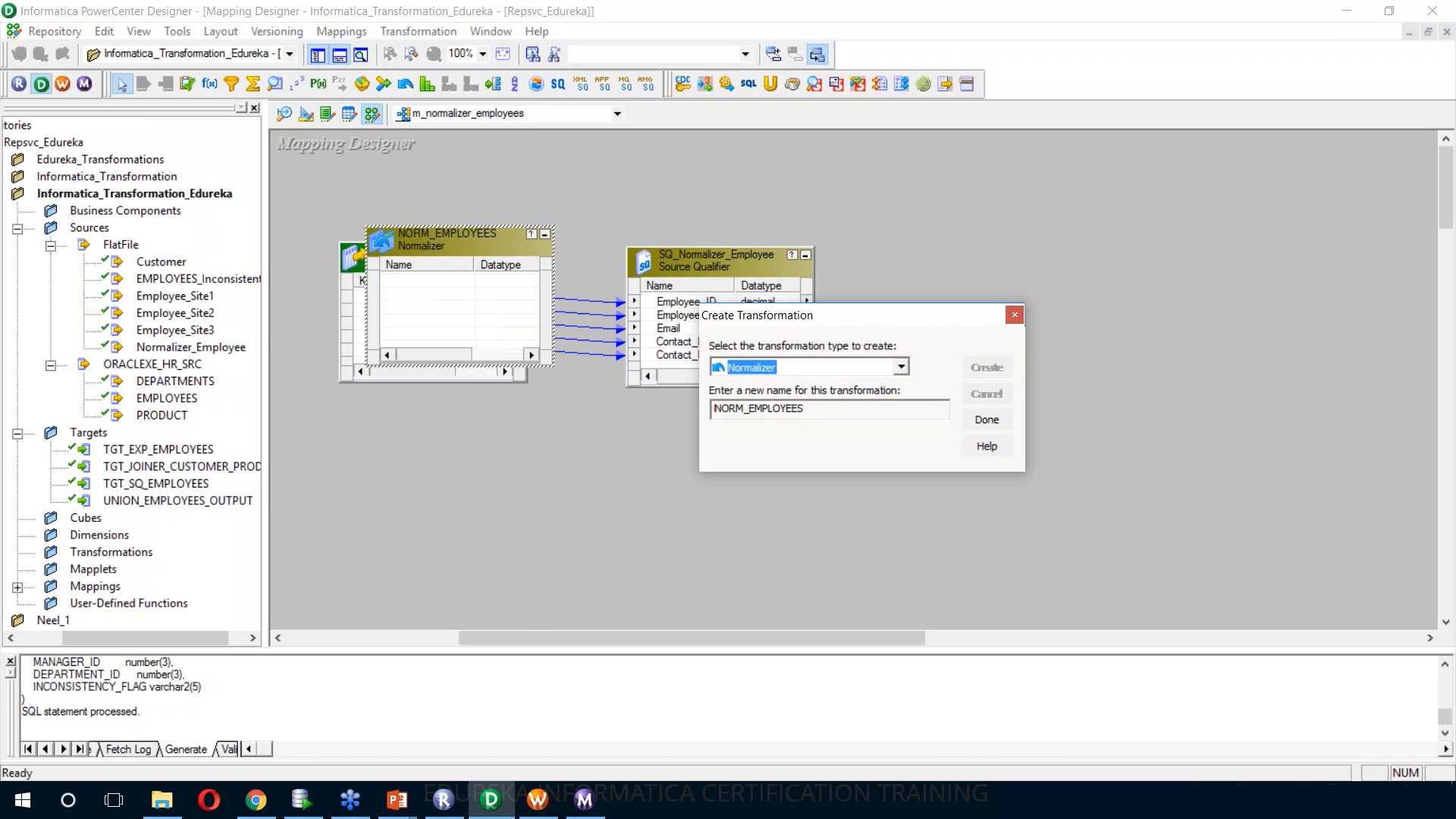
{"action": "left_click", "coordinate": [986, 419]}
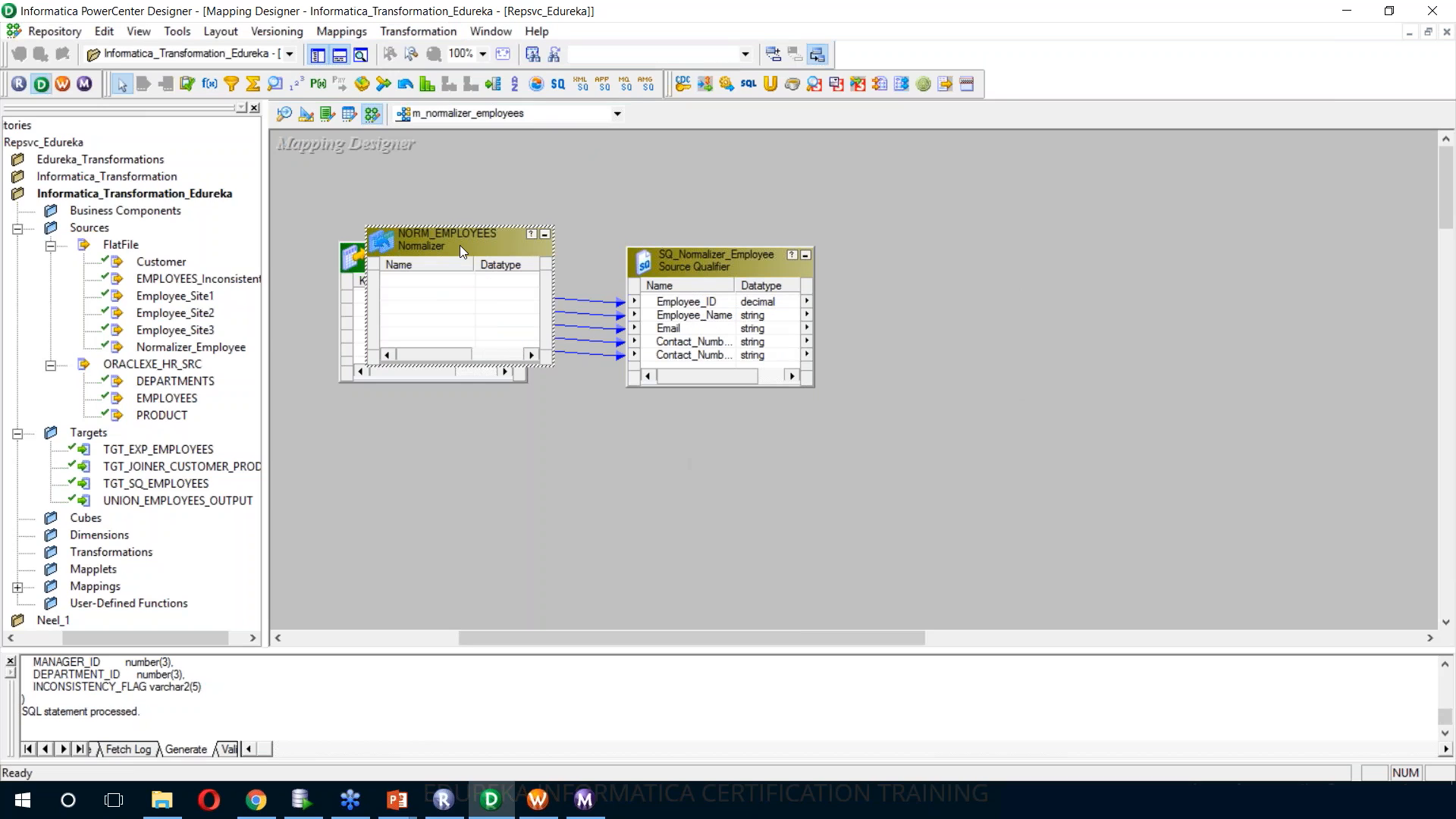
{"action": "left_click_drag", "start_coordinate": [459, 245], "coordinate": [1003, 263]}
{"action": "left_click_drag", "start_coordinate": [1099, 387], "coordinate": [1156, 482]}
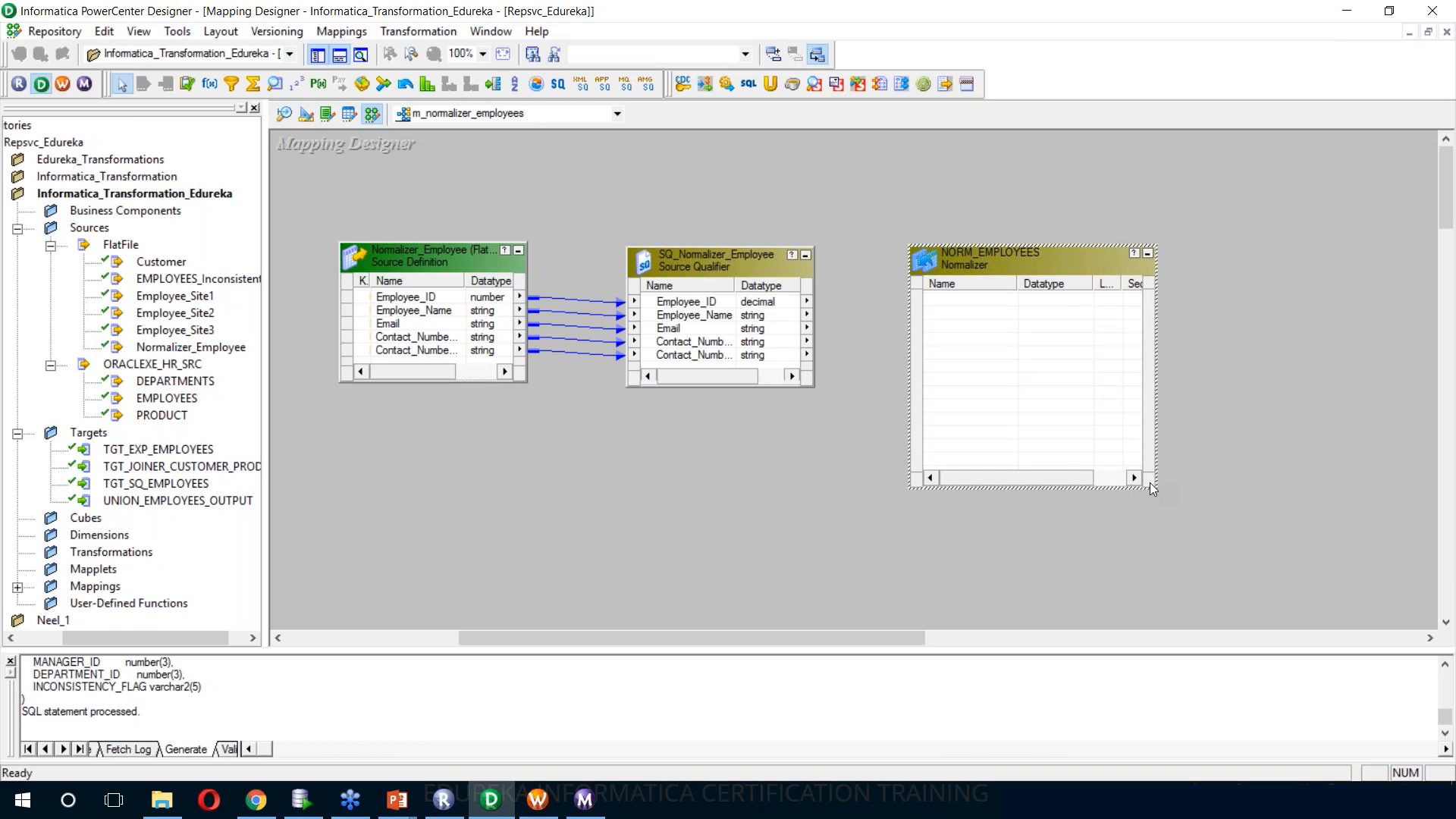
Try to copy all ports of the SQ_Normalizer_Employee source qualifier into the NORM_EMPLOYEES transformation
{"action": "right_click", "coordinate": [735, 312]}
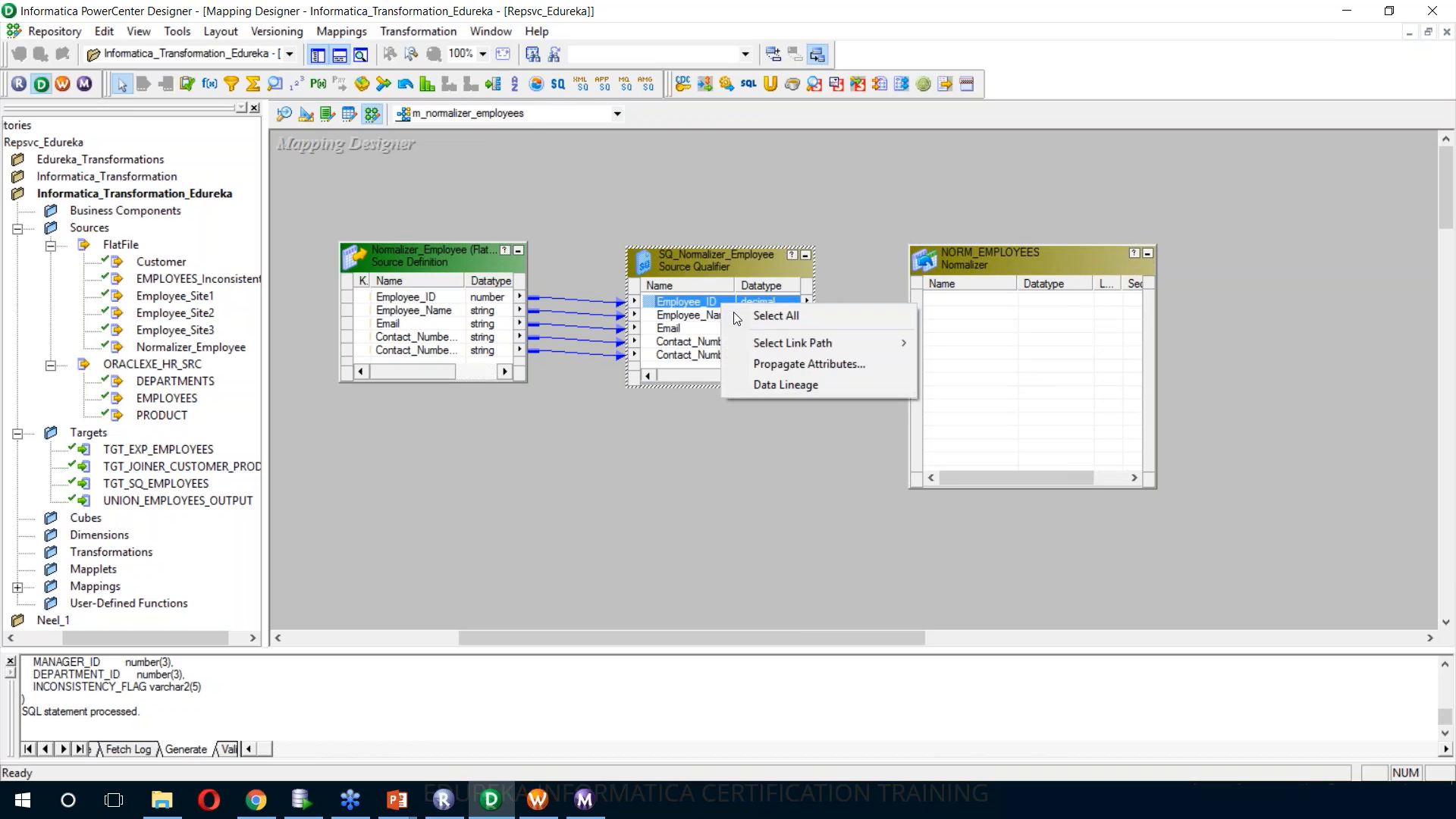
{"action": "left_click", "coordinate": [734, 312]}
{"action": "left_click_drag", "start_coordinate": [698, 307], "coordinate": [969, 306]}
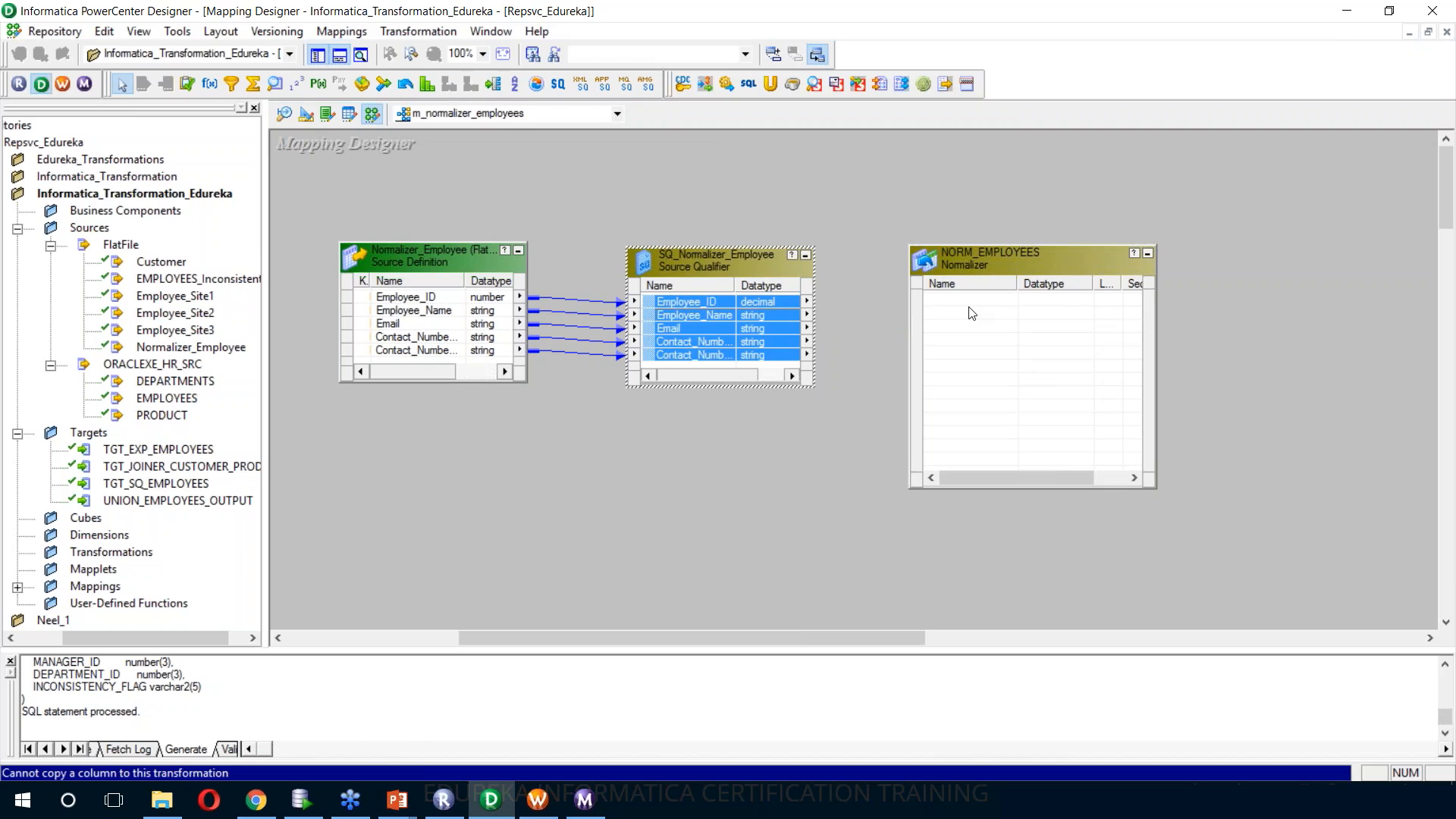
{"action": "left_click", "coordinate": [1439, 183]}
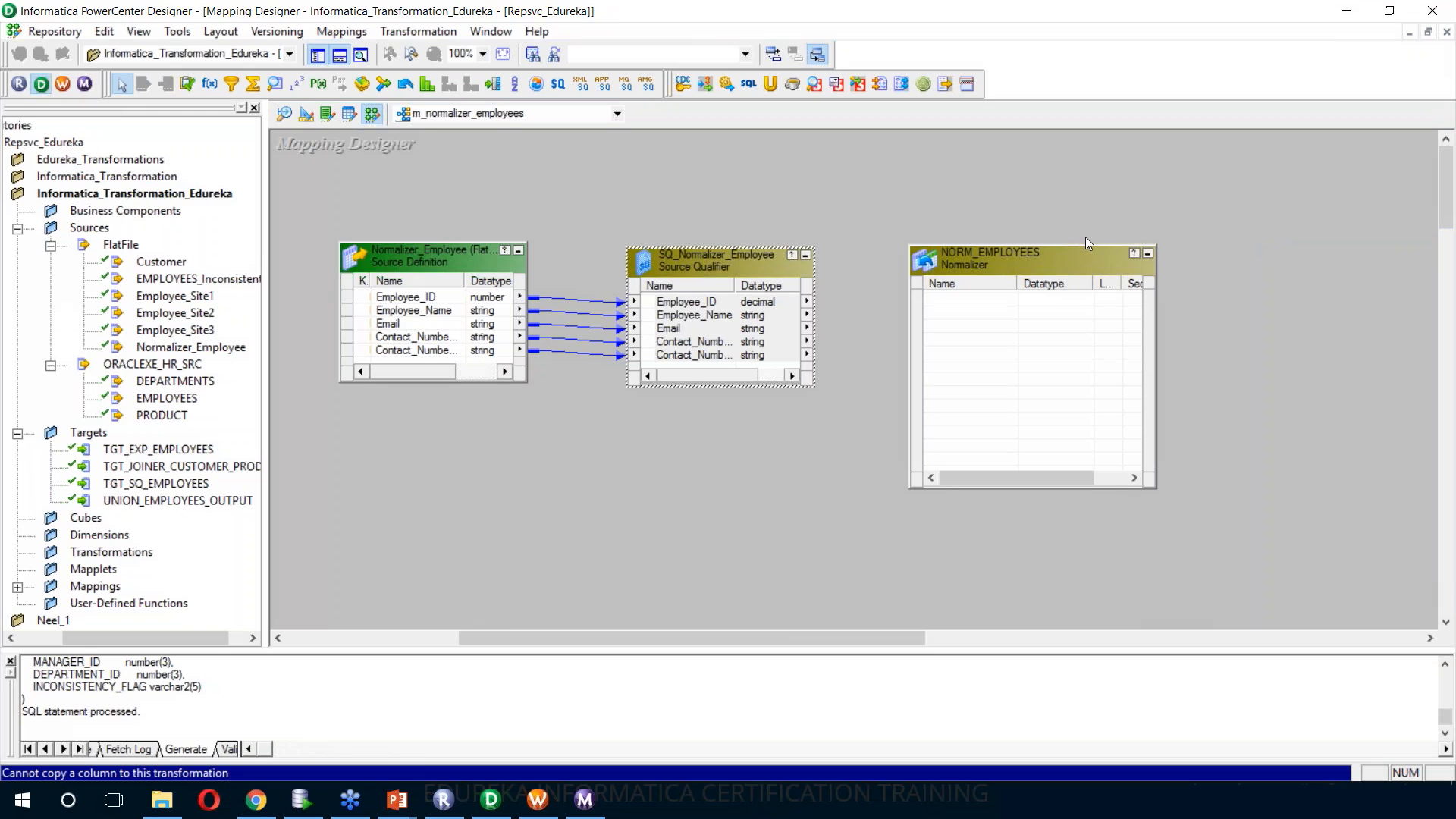
{"action": "left_click", "coordinate": [980, 239]}
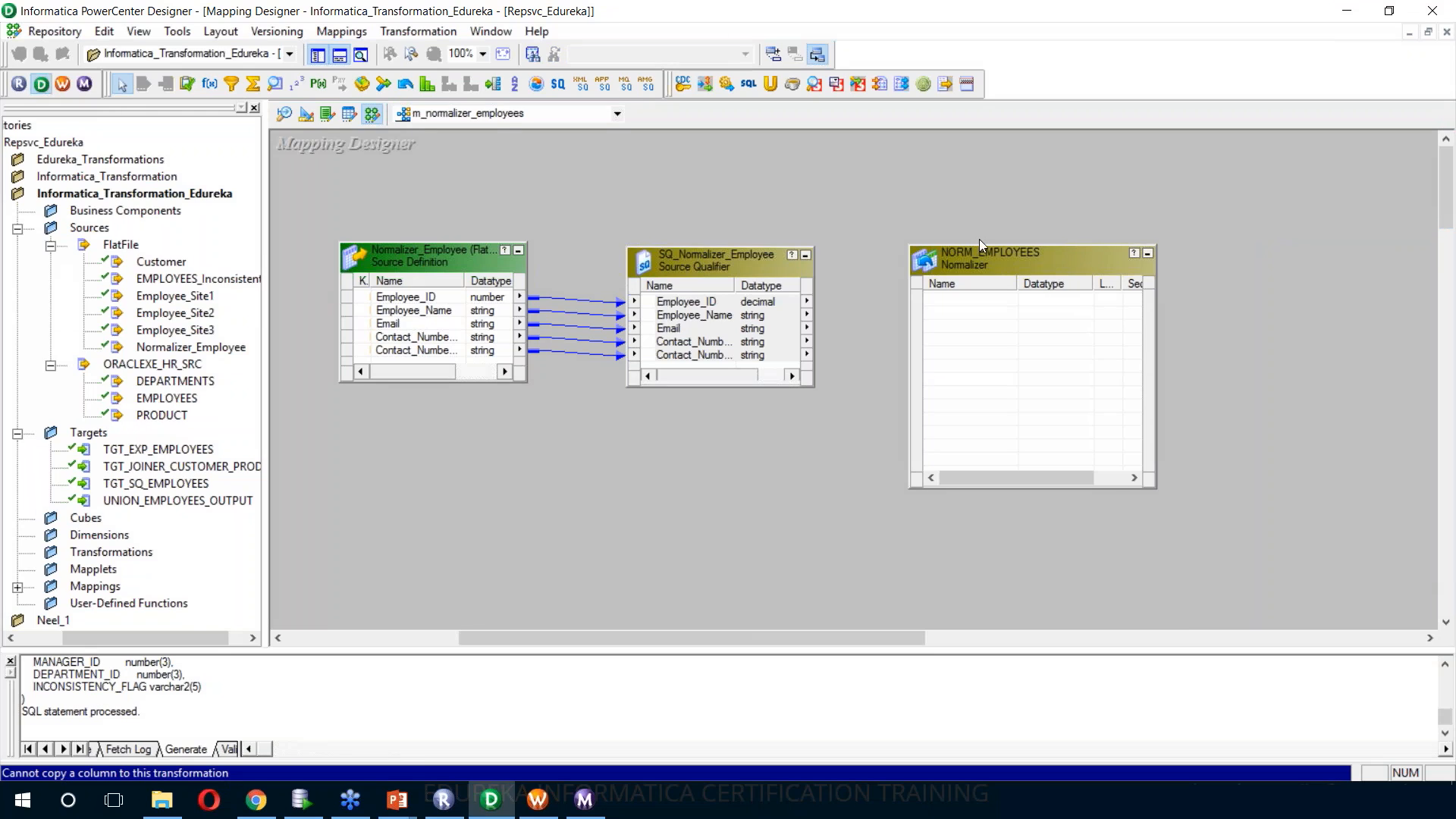
Open NORM_EMPLOYEES for editing and add a column named Employee_ID to its Normalizer column definitions
{"action": "double_click", "coordinate": [1024, 261]}
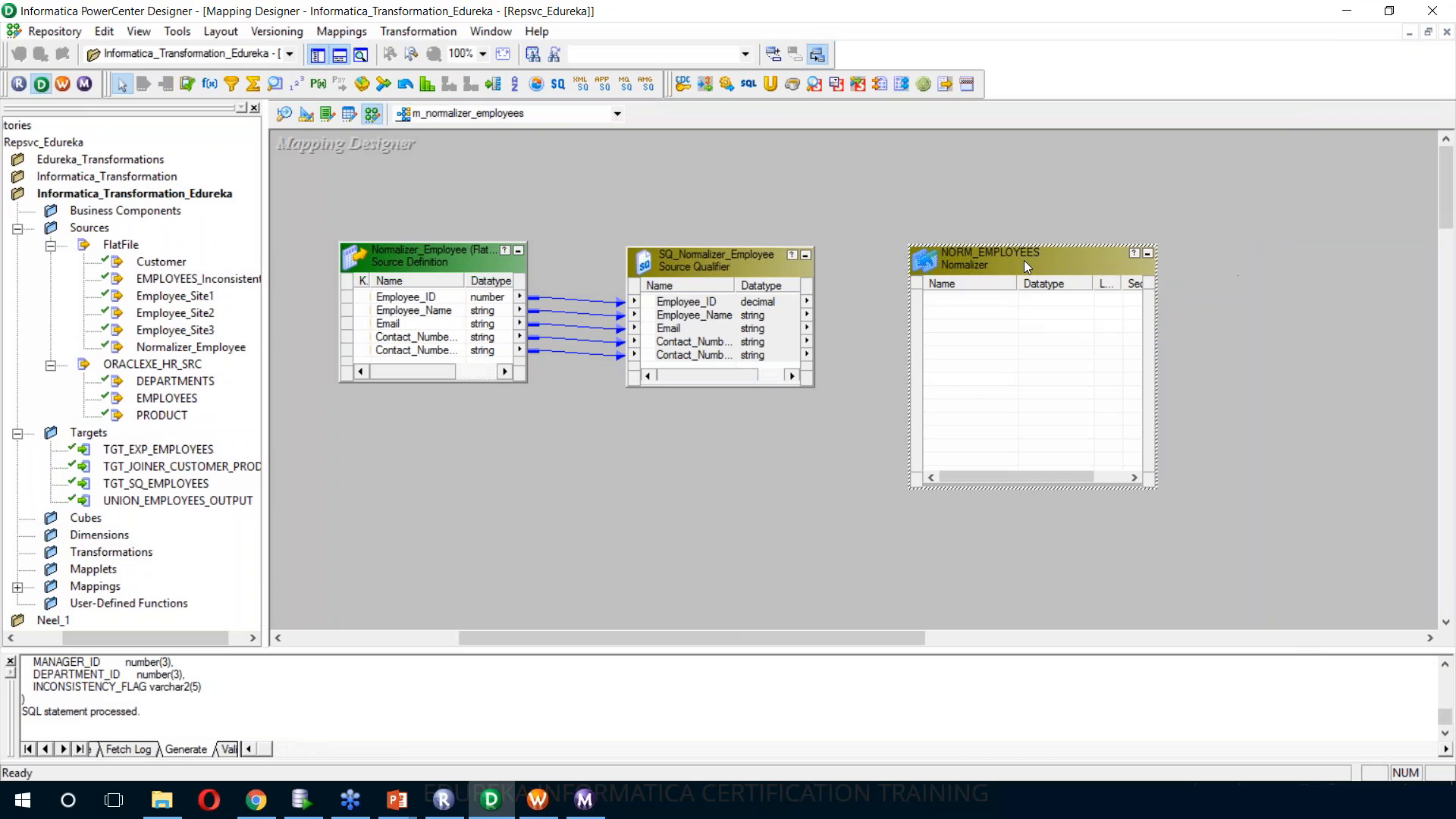
{"action": "left_click", "coordinate": [590, 157]}
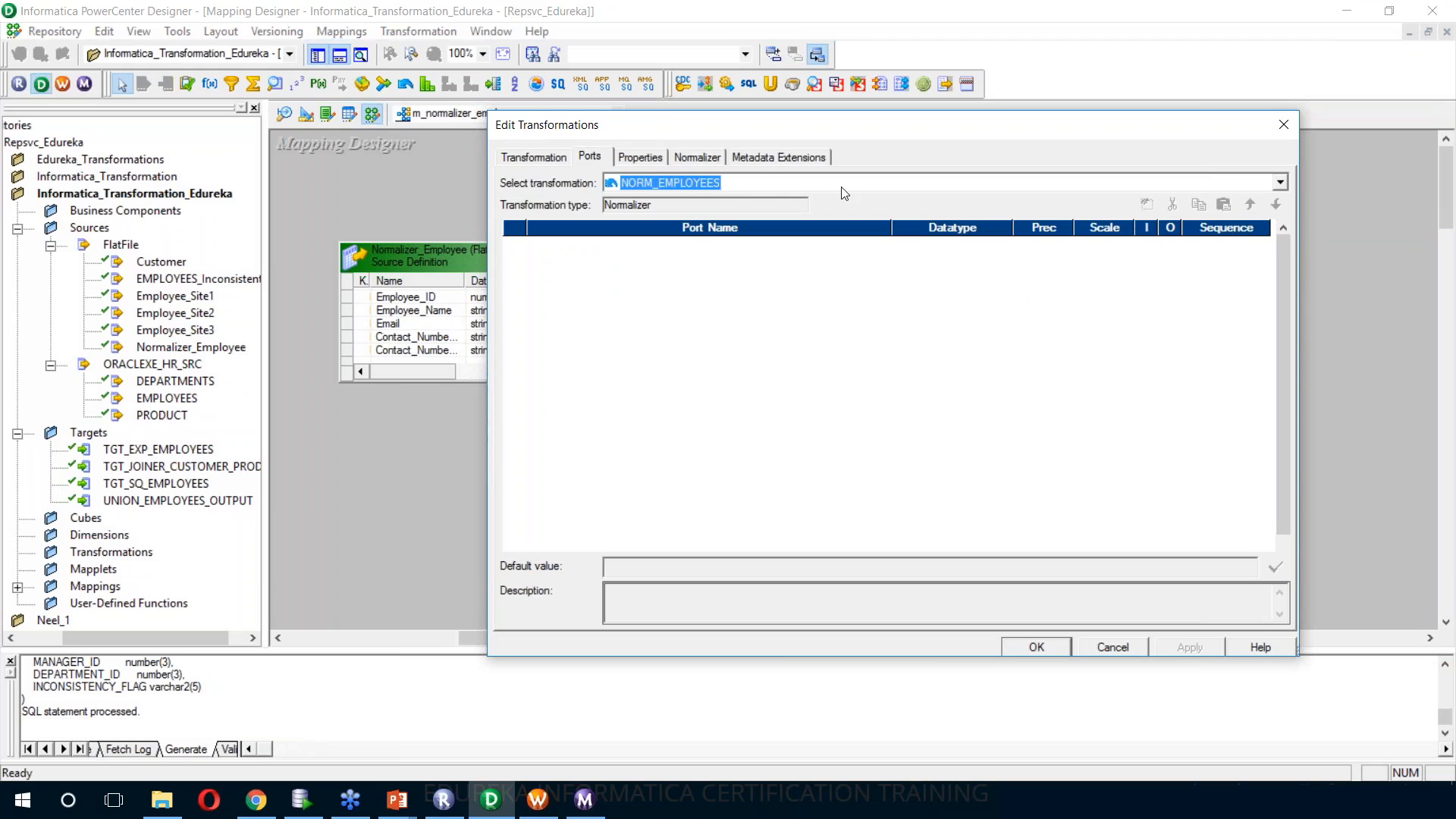
{"action": "left_click", "coordinate": [698, 158]}
{"action": "left_click_drag", "start_coordinate": [1059, 129], "coordinate": [1141, 107]}
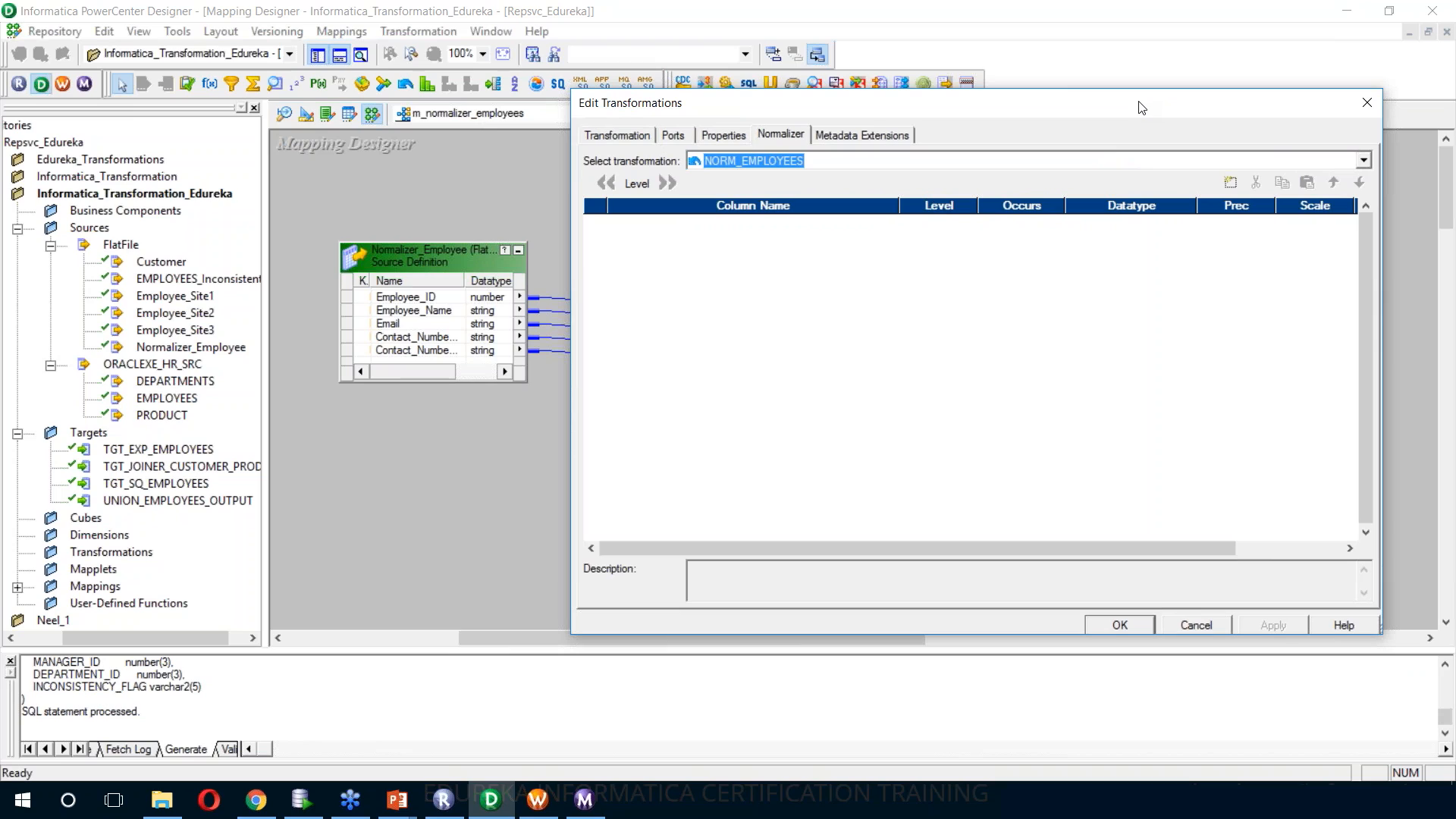
{"action": "left_click", "coordinate": [1232, 184]}
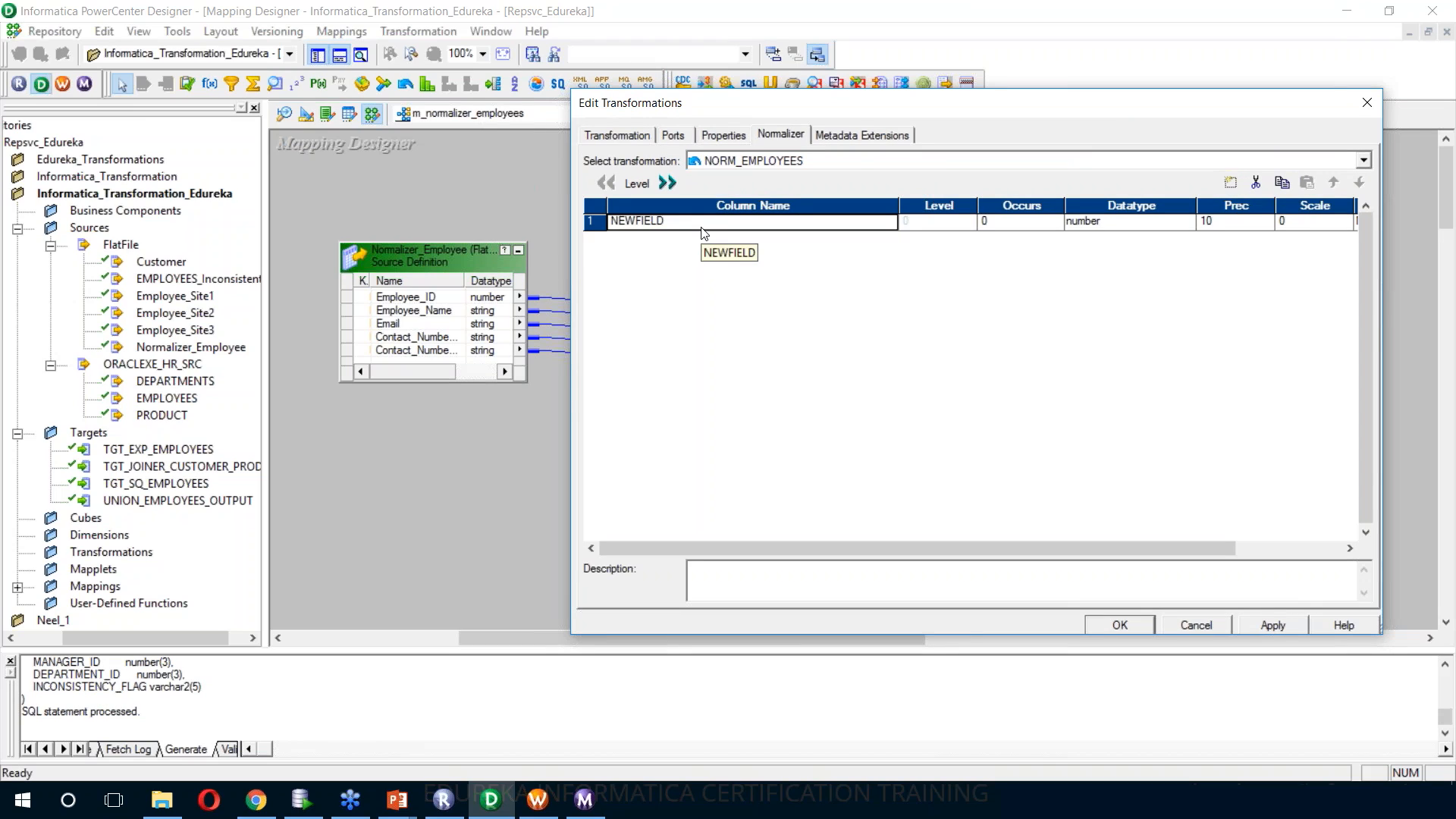
{"action": "type", "text": "Employee_ID"}
{"action": "key", "text": "Return"}
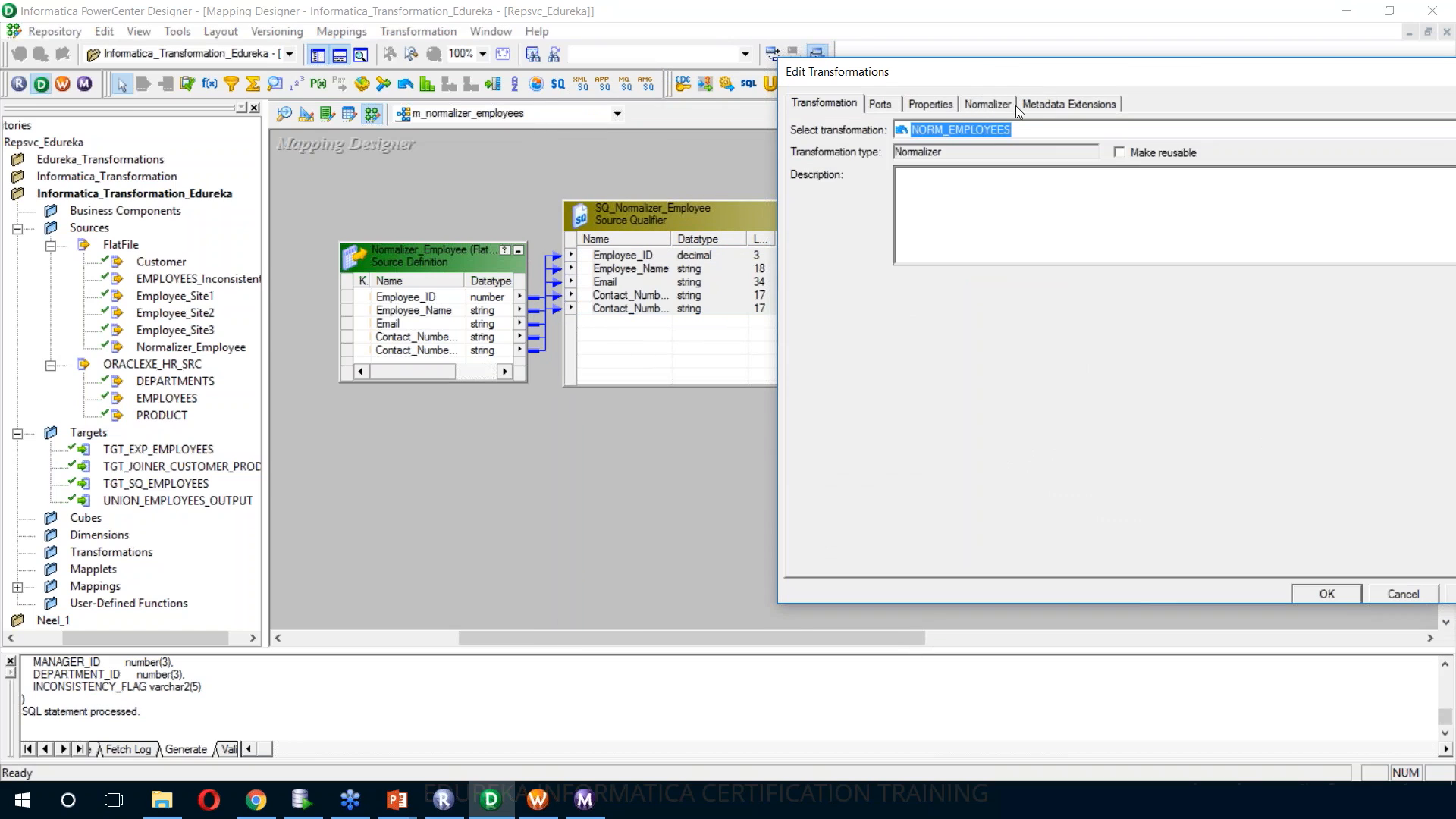
Set the Employee_ID column's Occurs to 1 and its precision to 3, consulting the port lengths in the source qualifier
{"action": "left_click", "coordinate": [988, 104]}
{"action": "left_click", "coordinate": [1213, 191]}
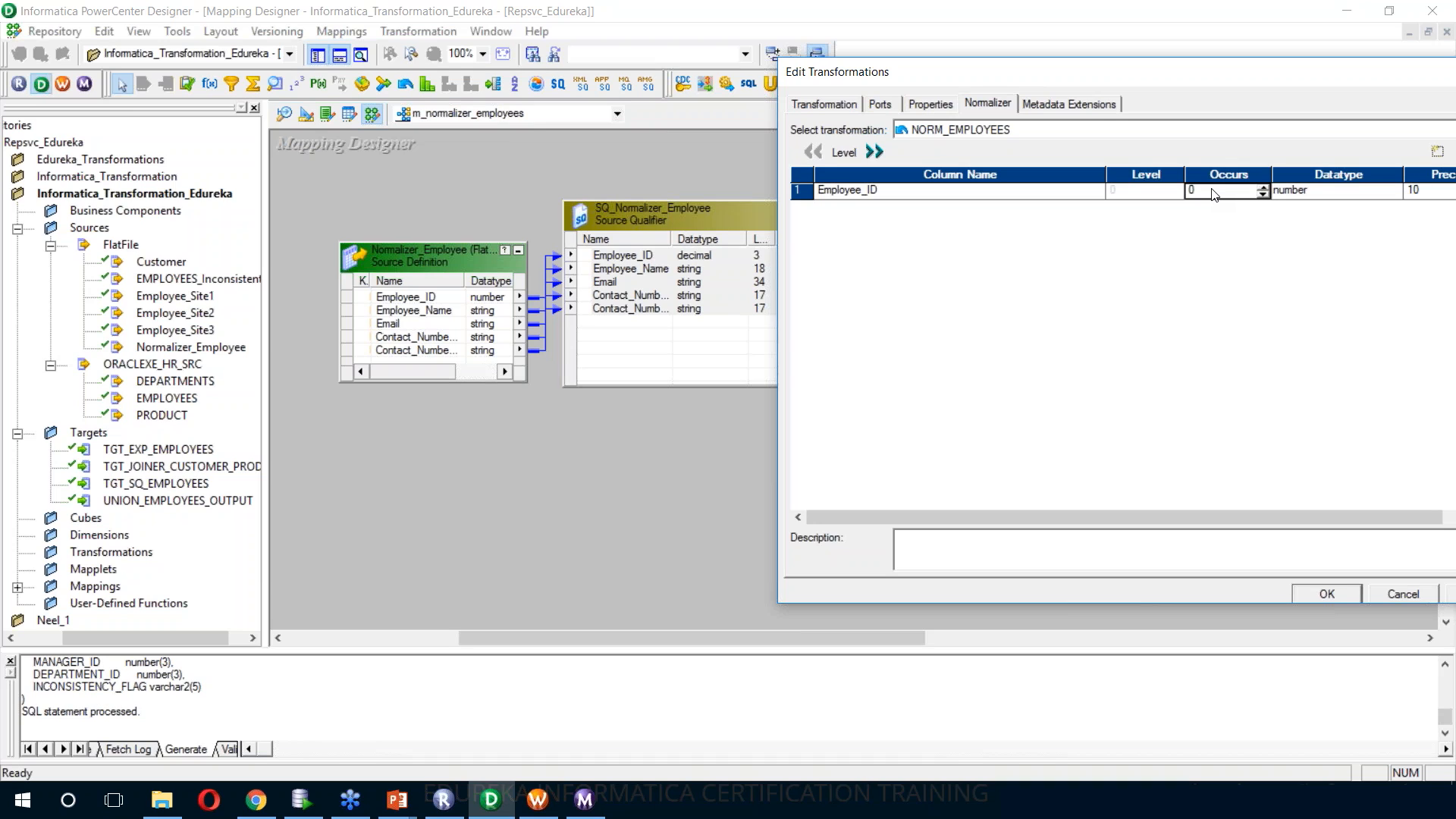
{"action": "type", "text": "1"}
{"action": "left_click_drag", "start_coordinate": [1169, 81], "coordinate": [1111, 26]}
{"action": "left_click", "coordinate": [1287, 135]}
{"action": "left_click", "coordinate": [1382, 137]}
{"action": "left_click_drag", "start_coordinate": [1358, 17], "coordinate": [1160, 70]}
{"action": "type", "text": "3"}
Add a column named Employee_Name to the Normalizer definitions with Occurs 1 and datatype string
{"action": "left_click", "coordinate": [1187, 151]}
{"action": "type", "text": "Employee_na"}
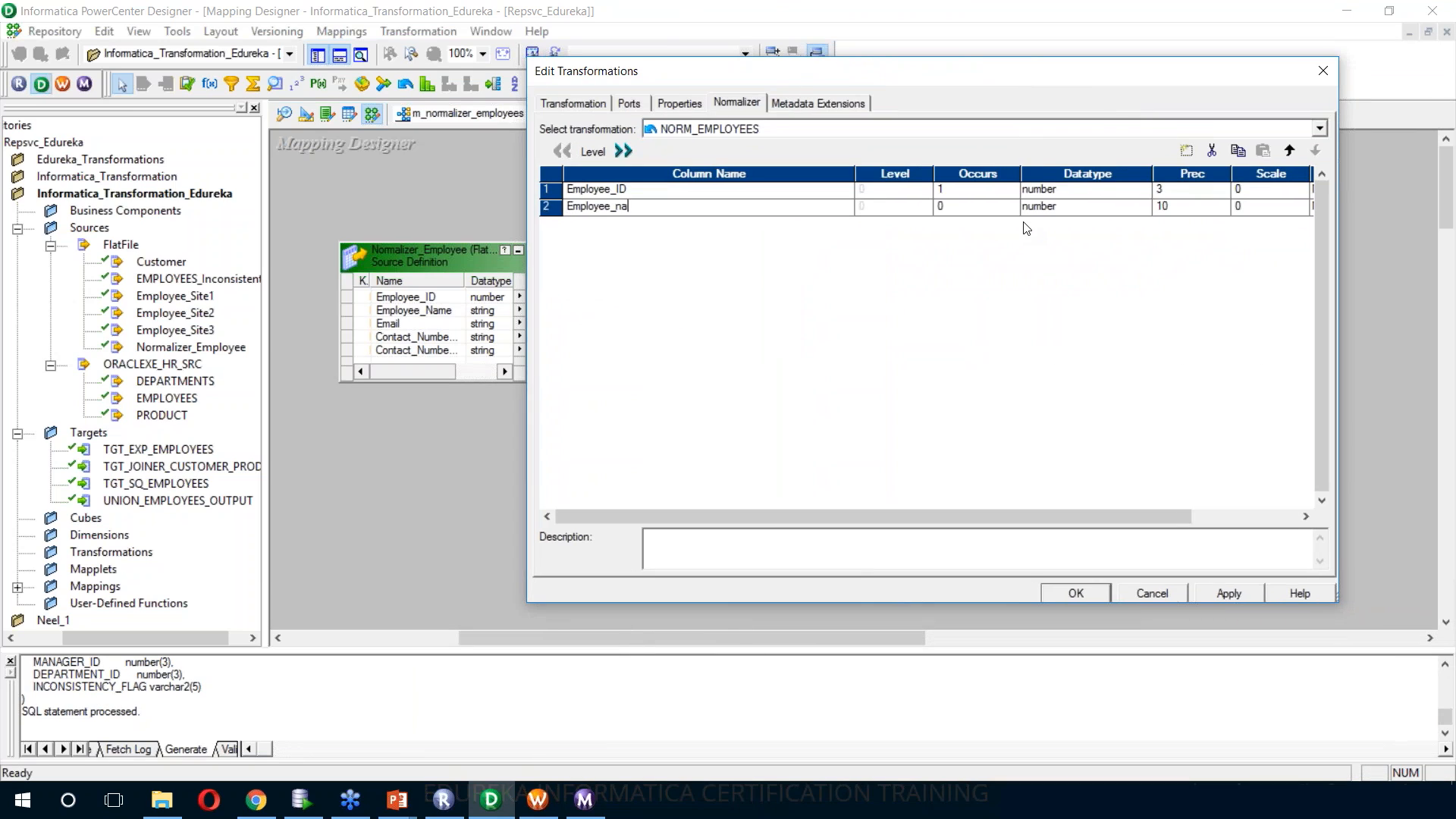
{"action": "key", "text": "BackSpace"}
{"action": "key", "text": "BackSpace"}
{"action": "type", "text": "Name"}
{"action": "left_click", "coordinate": [1012, 204]}
{"action": "left_click", "coordinate": [1145, 206]}
{"action": "left_click", "coordinate": [1062, 240]}
Add a column named Email to the Normalizer definitions and raise its Occurs to 2
{"action": "left_click", "coordinate": [1187, 151]}
{"action": "type", "text": "Email"}
{"action": "left_click", "coordinate": [1013, 221]}
{"action": "double_click", "coordinate": [1012, 221]}
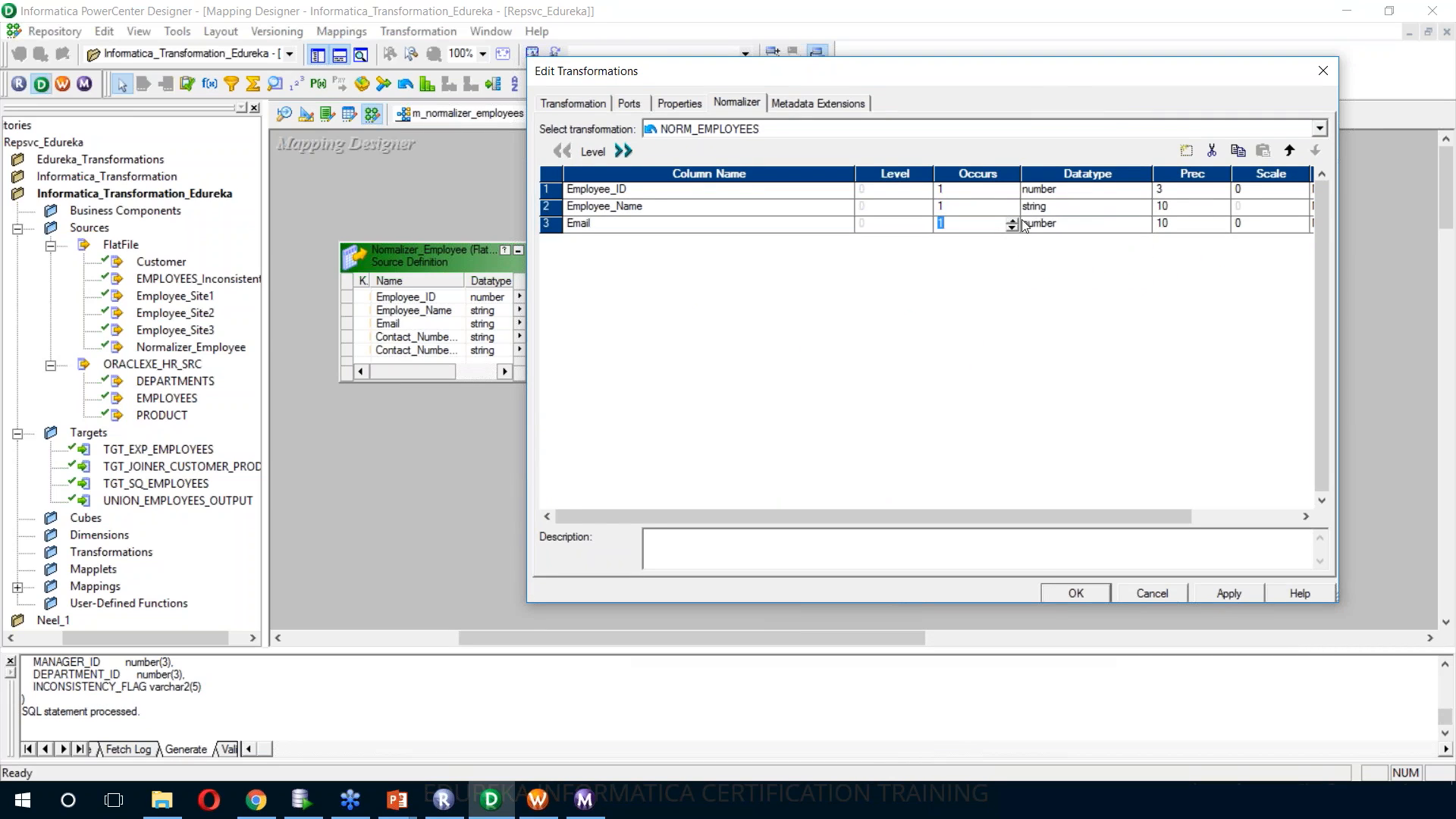
{"action": "left_click_drag", "start_coordinate": [1074, 84], "coordinate": [1090, 82]}
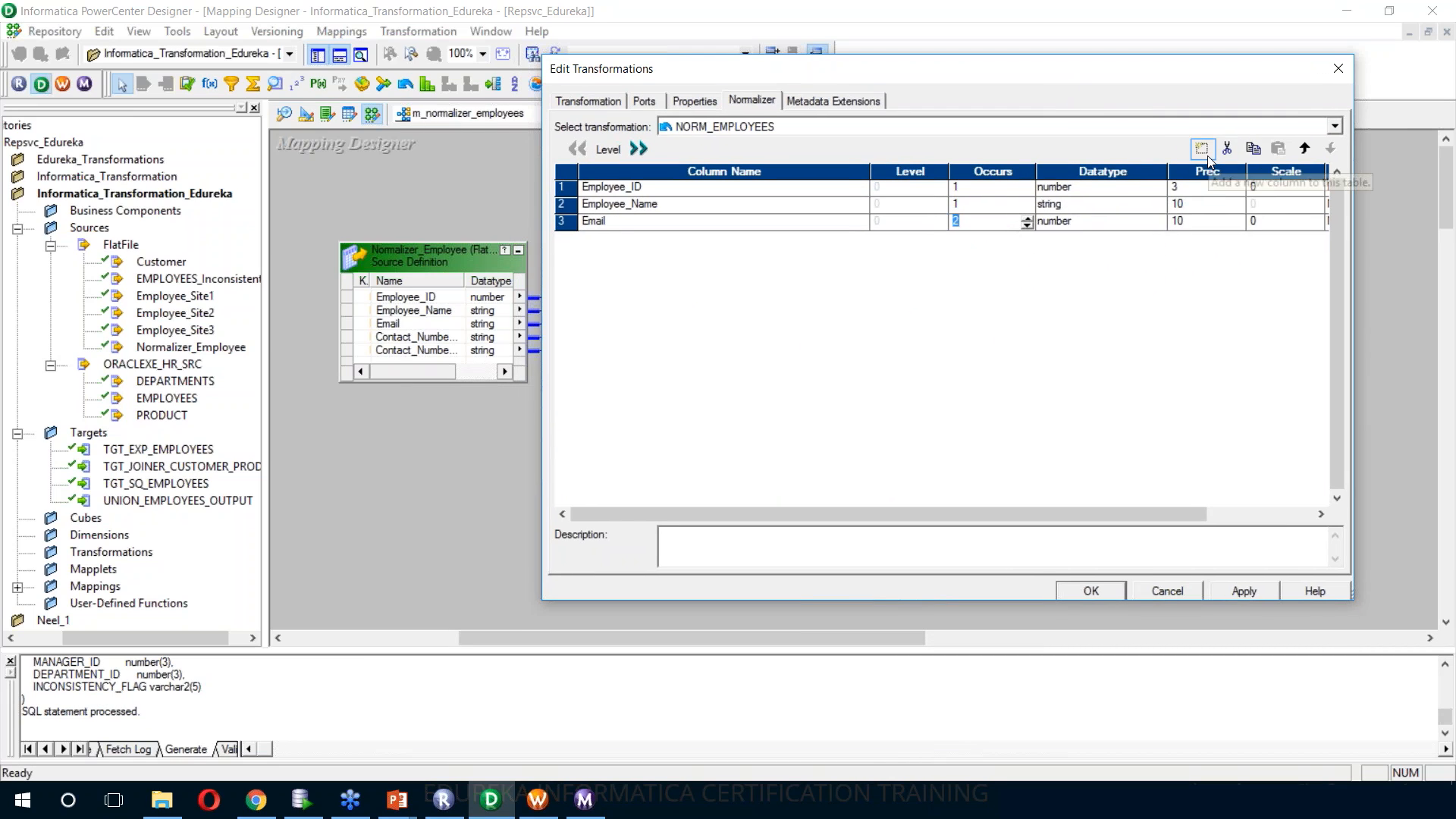
Add a column named Contact_NO with Occurs 2 and datatype string, and set the Email column's Occurs to 1
{"action": "left_click", "coordinate": [1208, 156]}
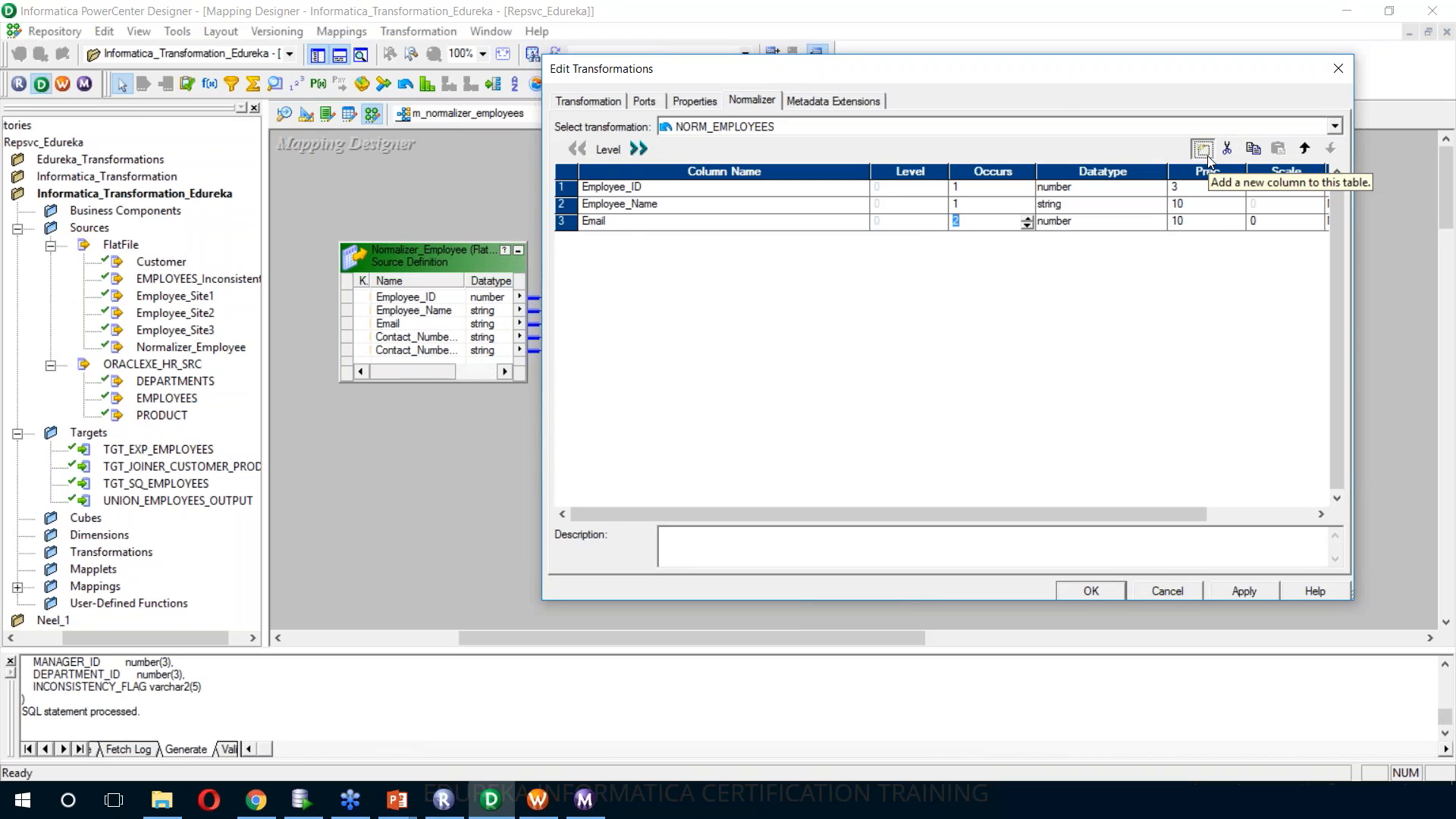
{"action": "type", "text": "Contact_NO"}
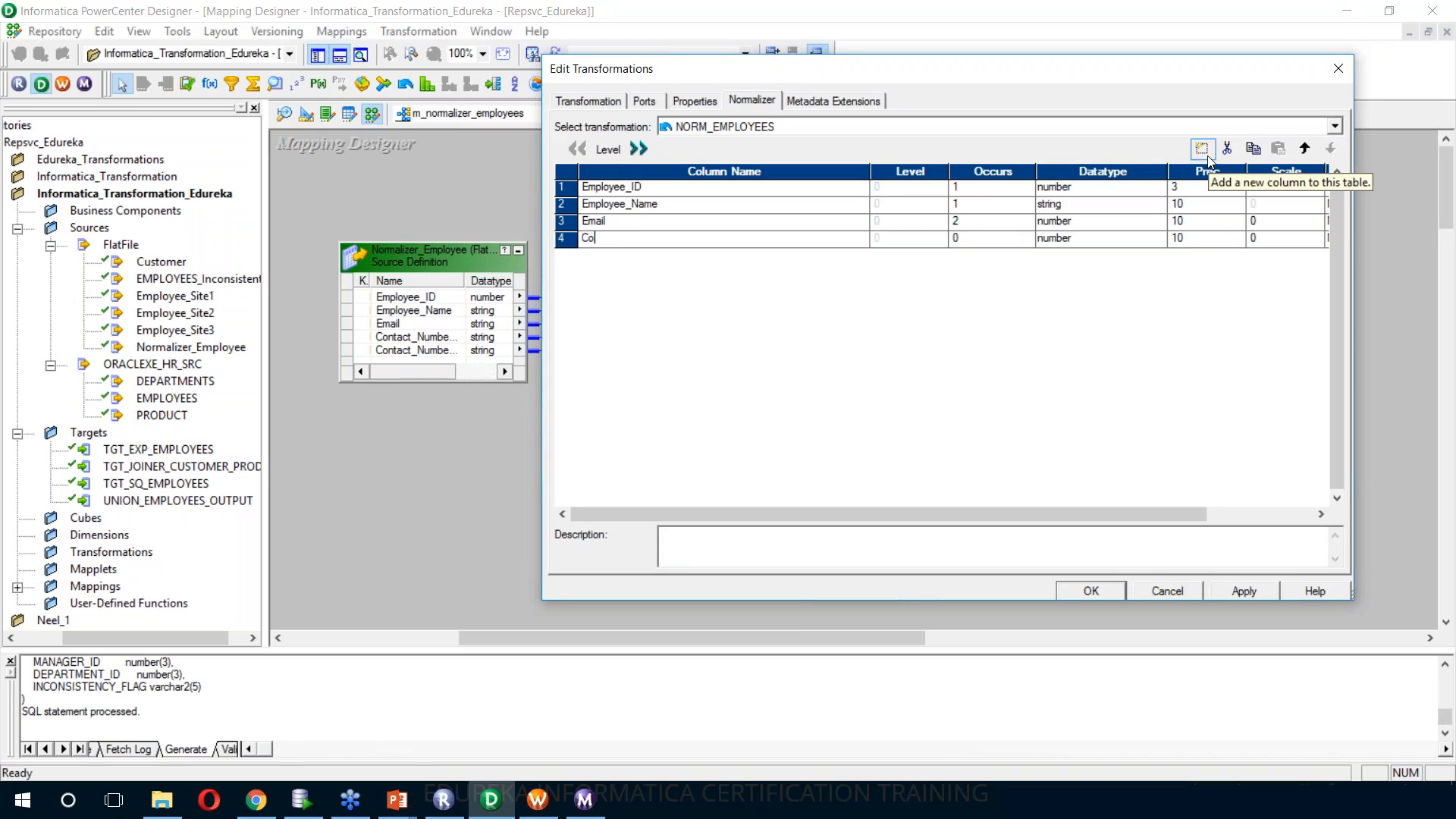
{"action": "left_click", "coordinate": [995, 238]}
{"action": "double_click", "coordinate": [1029, 236]}
{"action": "left_click", "coordinate": [1075, 240]}
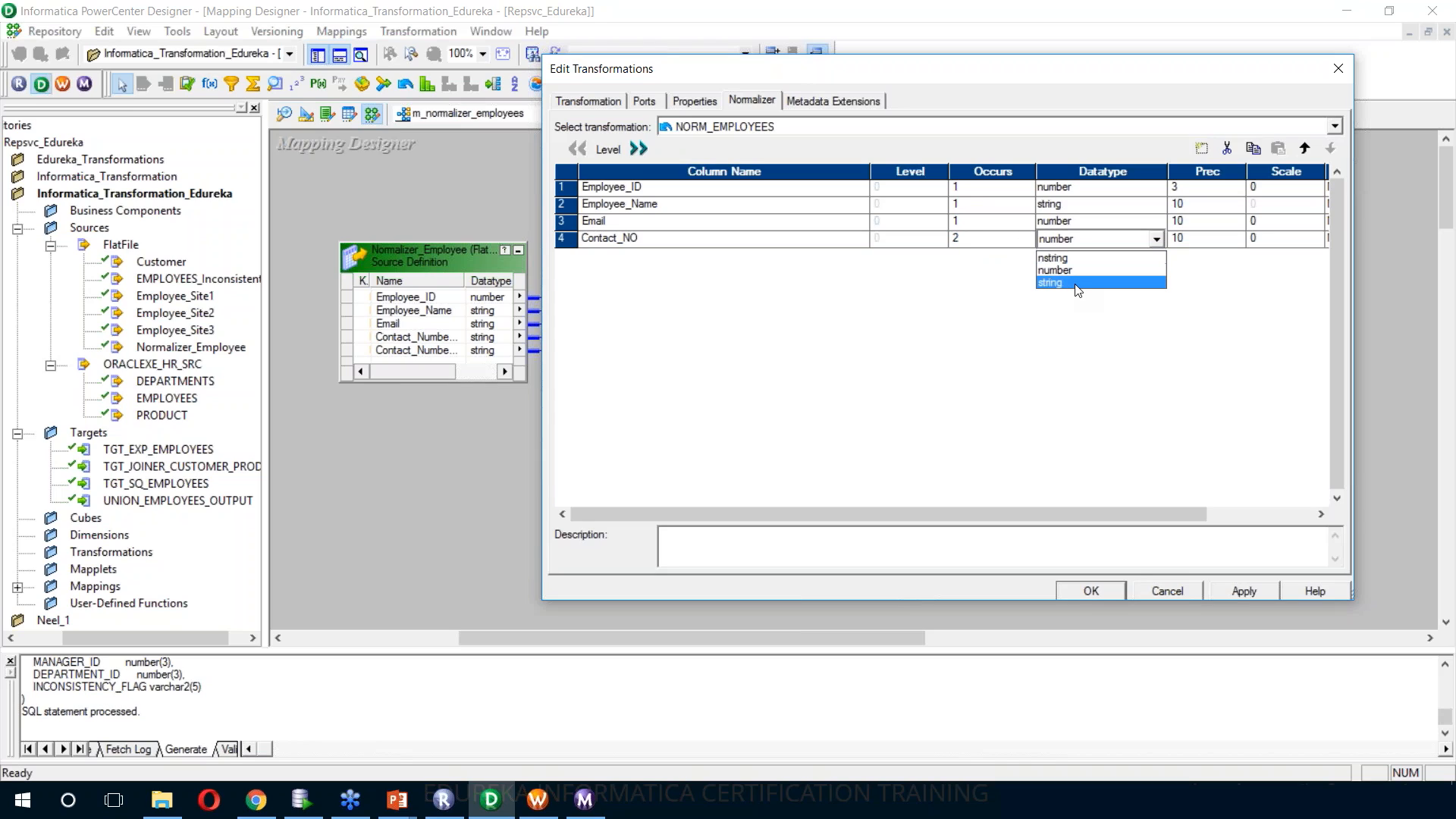
{"action": "left_click", "coordinate": [1077, 285]}
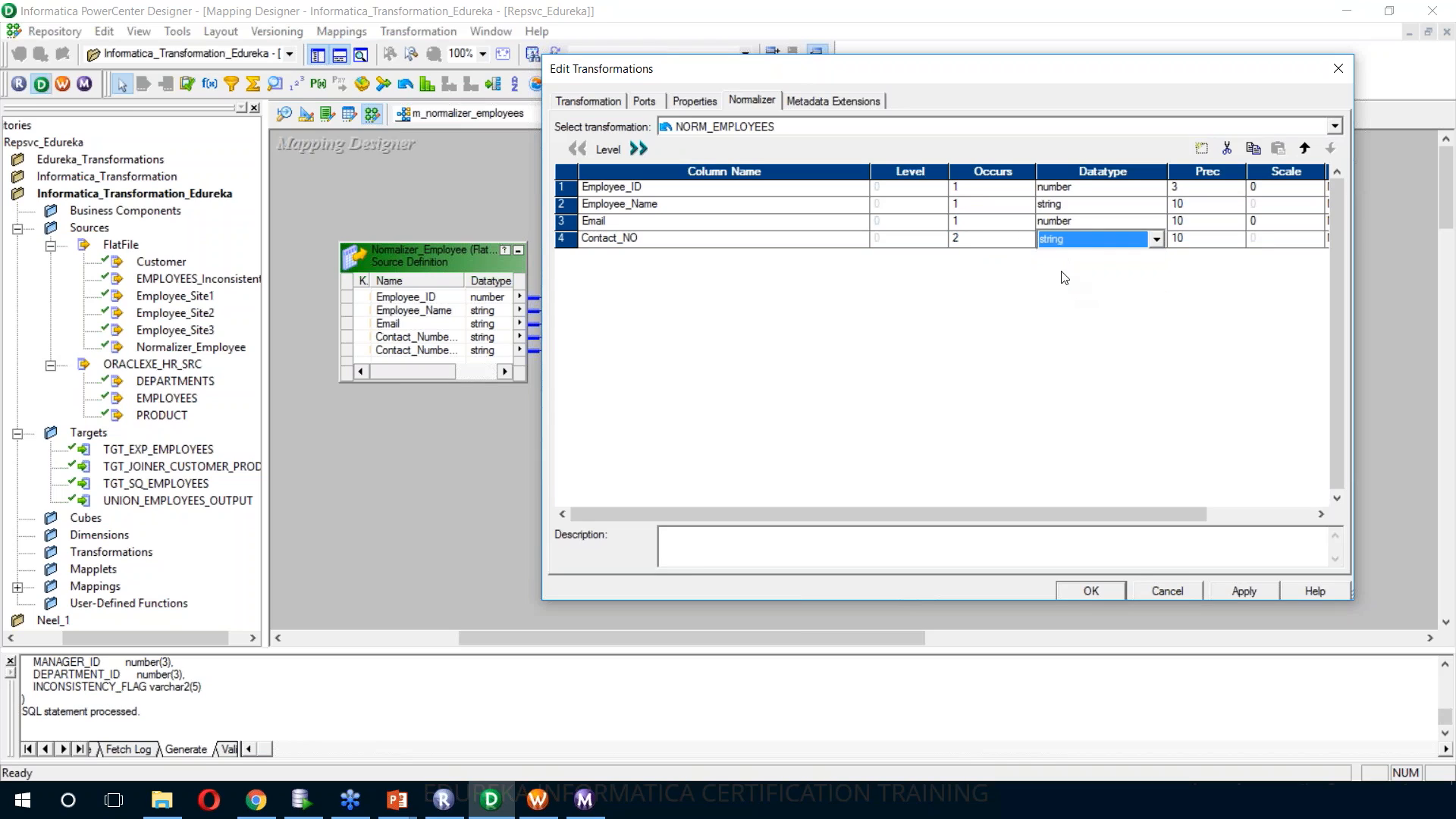
Set the Email column's datatype to string and the precisions of Employee_Name, Email and Contact_NO to 18, 34 and 17, applying the definitions
{"action": "left_click", "coordinate": [1086, 221]}
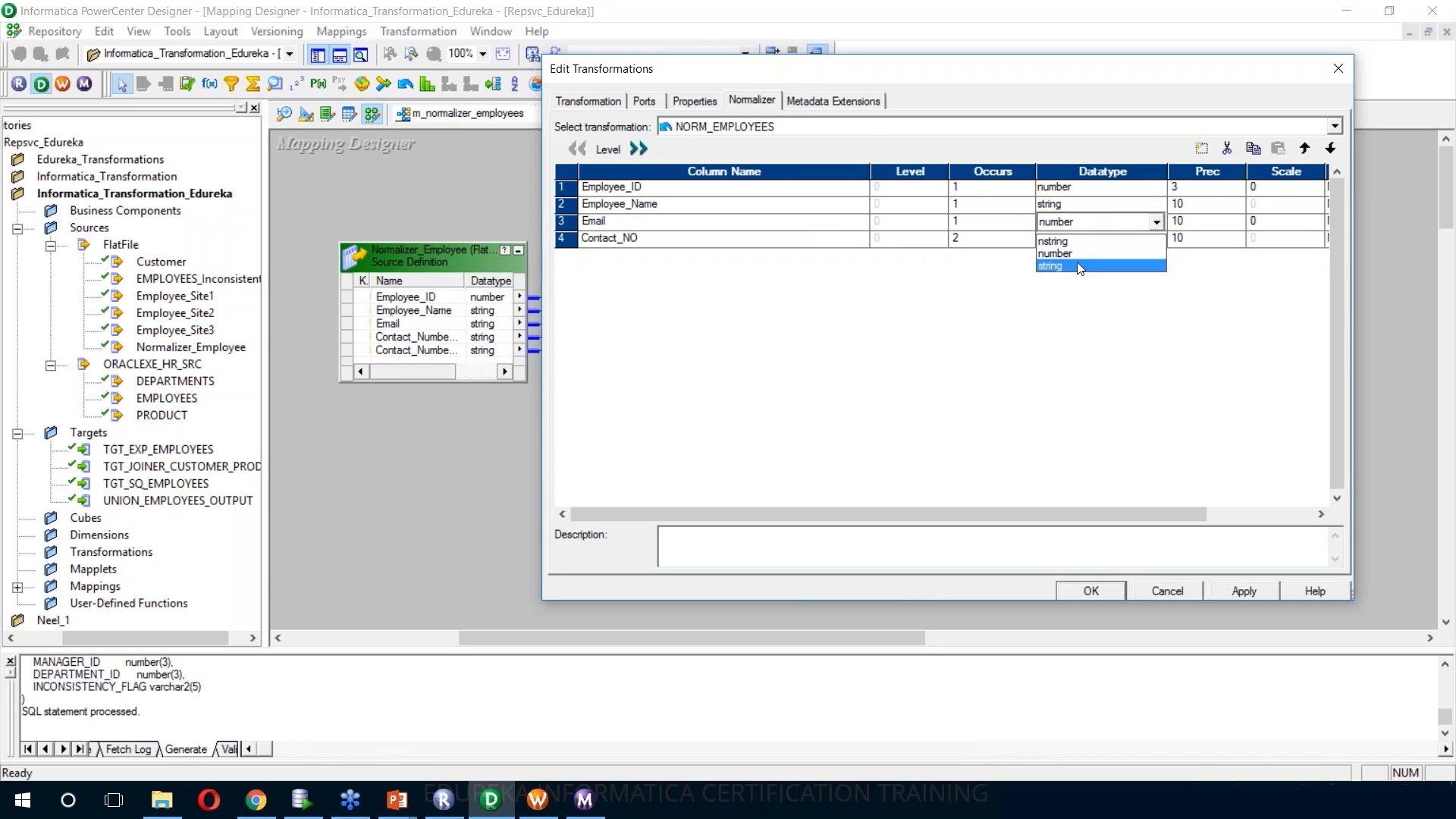
{"action": "left_click", "coordinate": [1077, 267]}
{"action": "left_click_drag", "start_coordinate": [1129, 68], "coordinate": [1427, 100]}
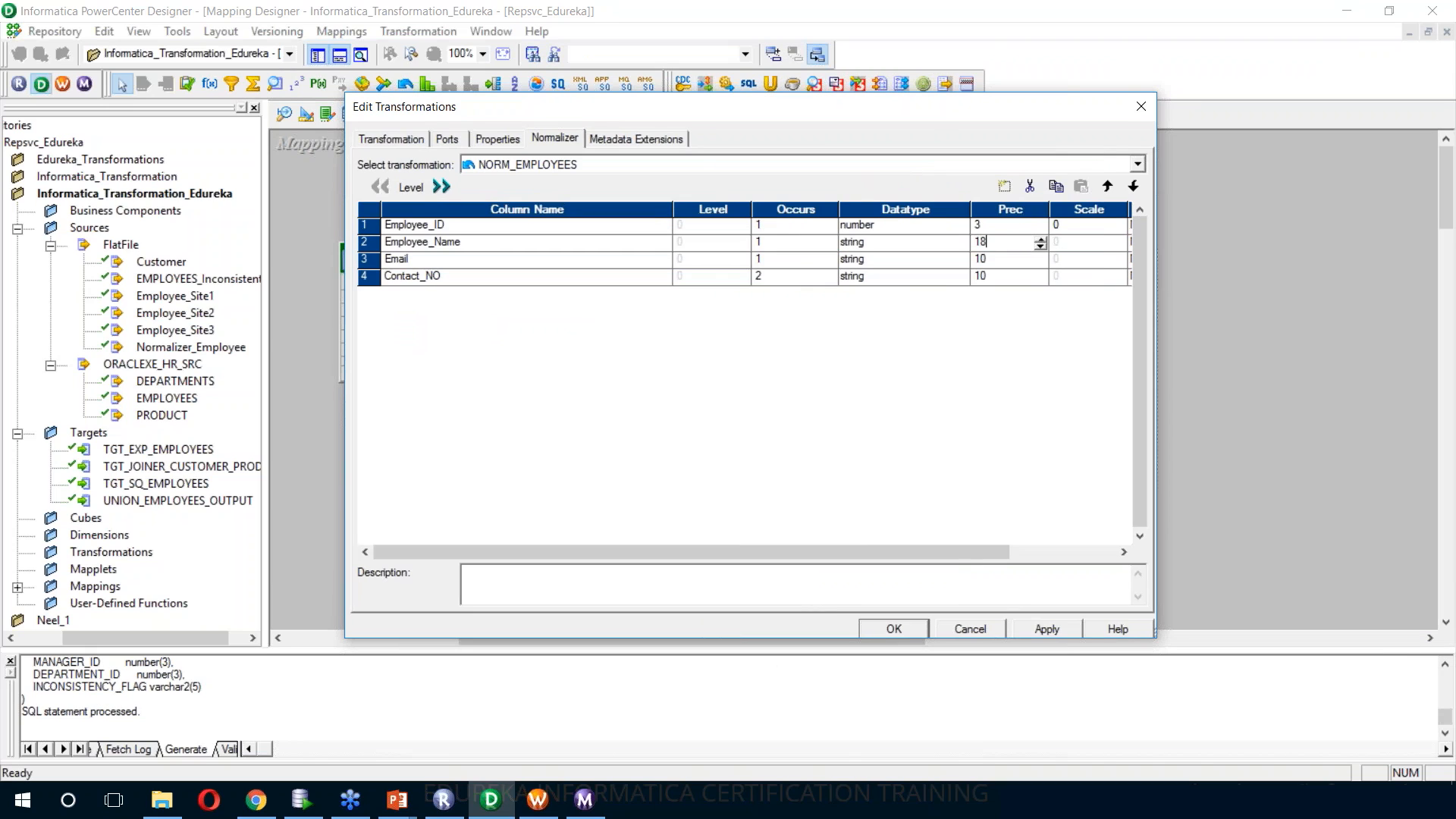
{"action": "key", "text": "Down"}
{"action": "key", "text": "Down"}
{"action": "left_click_drag", "start_coordinate": [733, 114], "coordinate": [794, 74]}
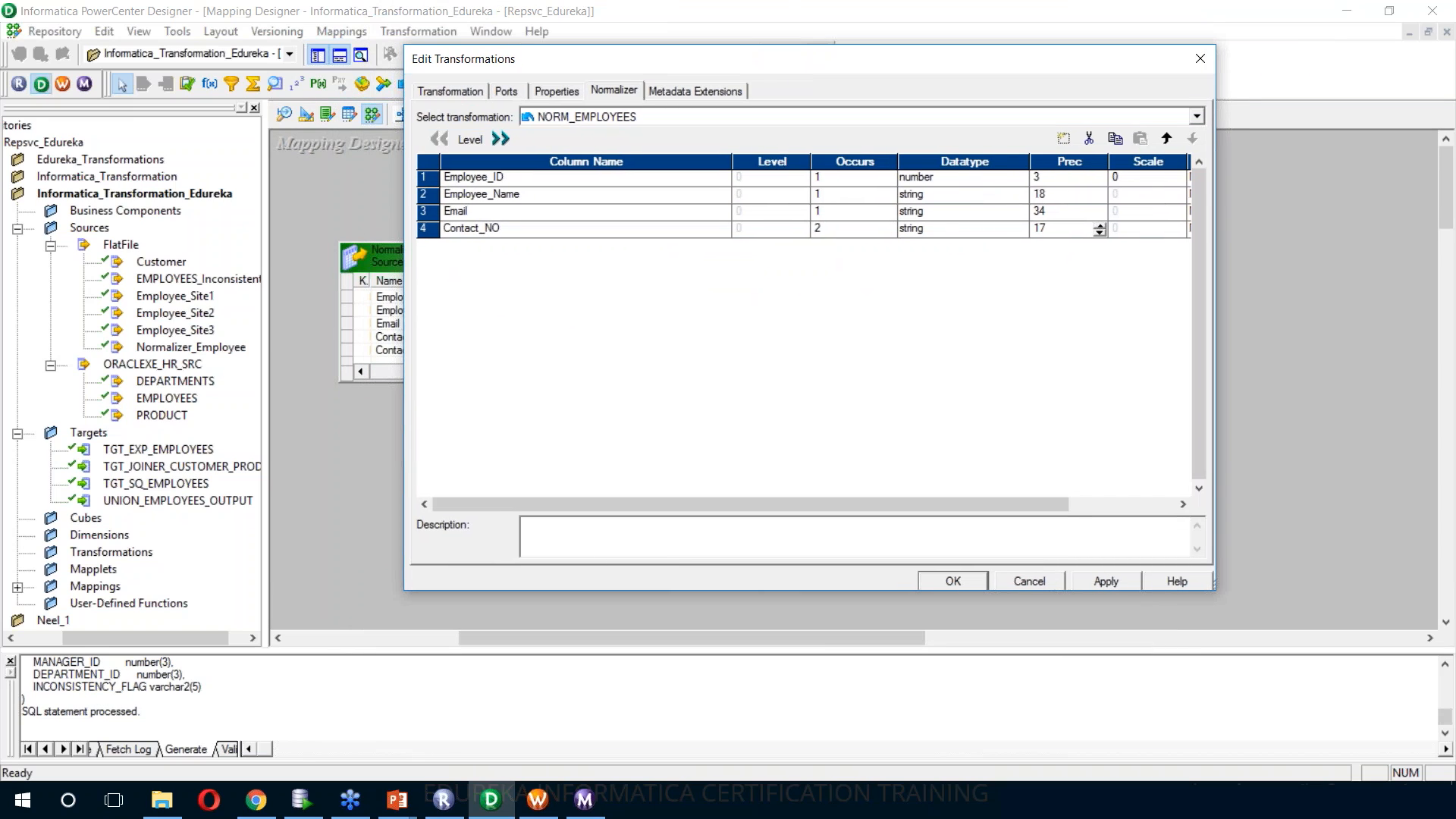
{"action": "left_click", "coordinate": [1135, 578]}
Examine the Normalizer's input and output ports, including the two Contact_NO inputs and the GK and GCID ports, and close the transformation editor
{"action": "left_click", "coordinate": [513, 94]}
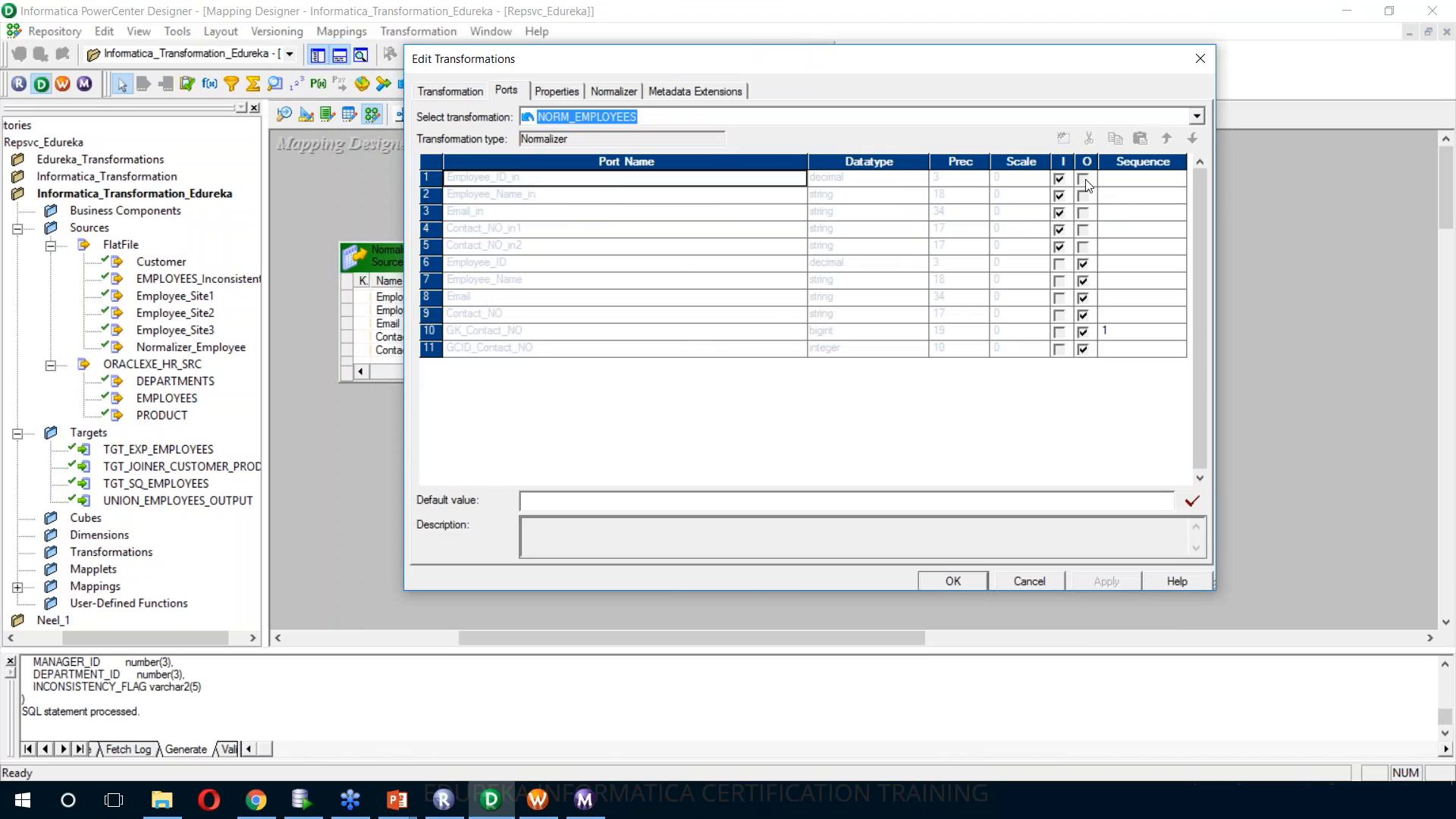
{"action": "left_click", "coordinate": [593, 252]}
{"action": "left_click", "coordinate": [647, 296]}
{"action": "left_click", "coordinate": [639, 248]}
{"action": "left_click", "coordinate": [642, 179]}
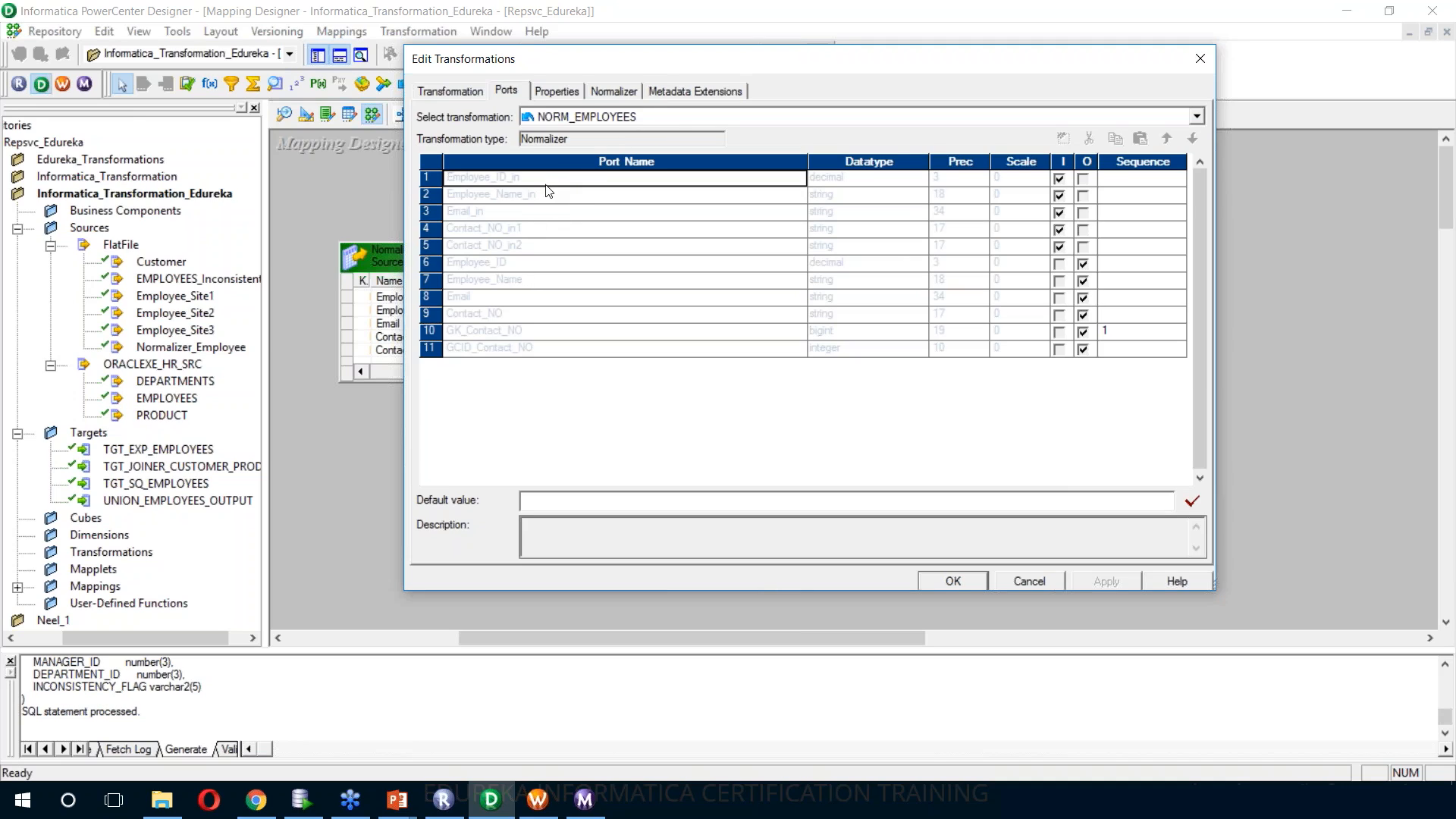
{"action": "left_click", "coordinate": [549, 212]}
{"action": "left_click", "coordinate": [549, 246]}
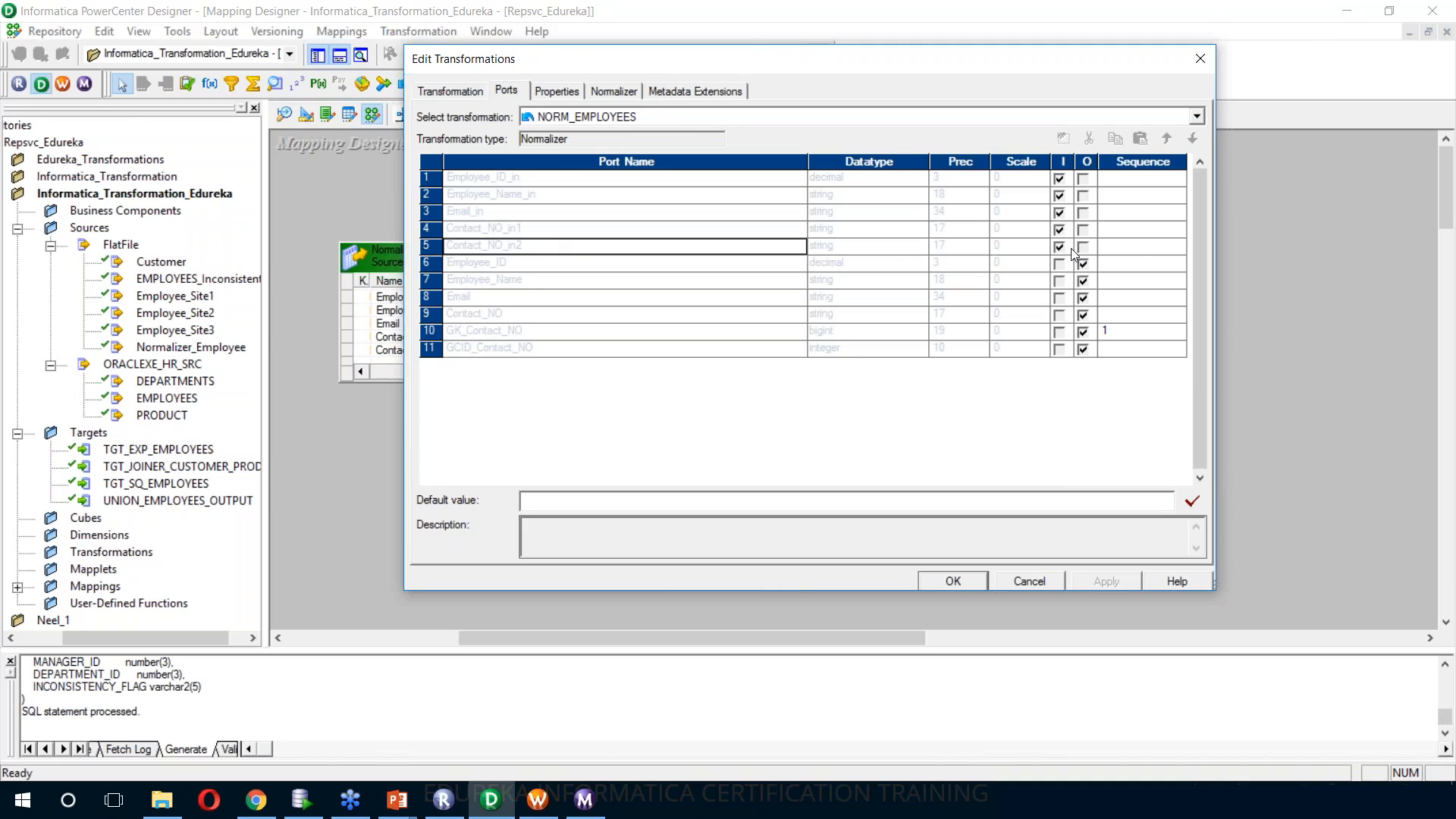
{"action": "left_click", "coordinate": [577, 281]}
{"action": "left_click", "coordinate": [578, 298]}
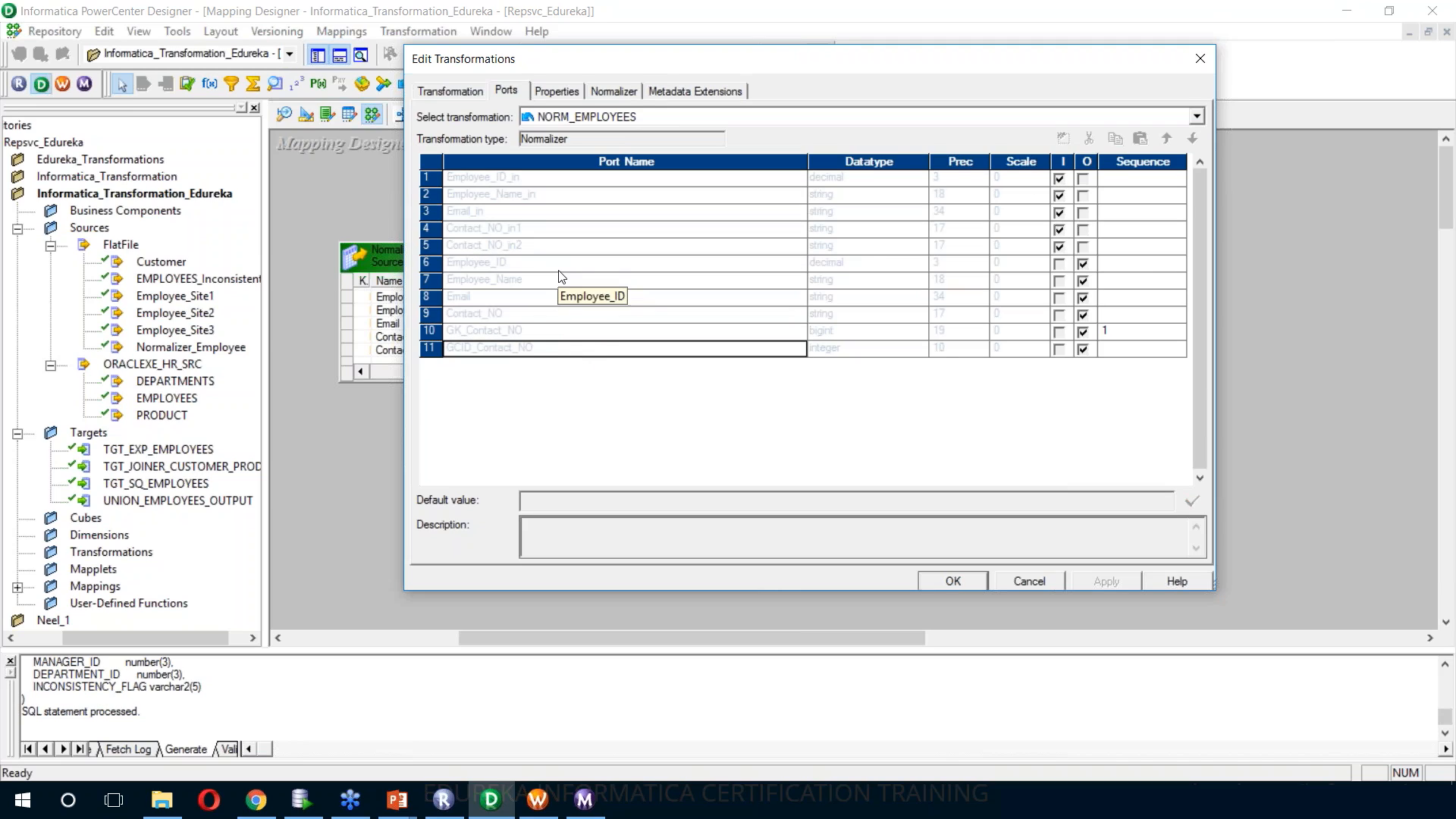
{"action": "left_click", "coordinate": [519, 333]}
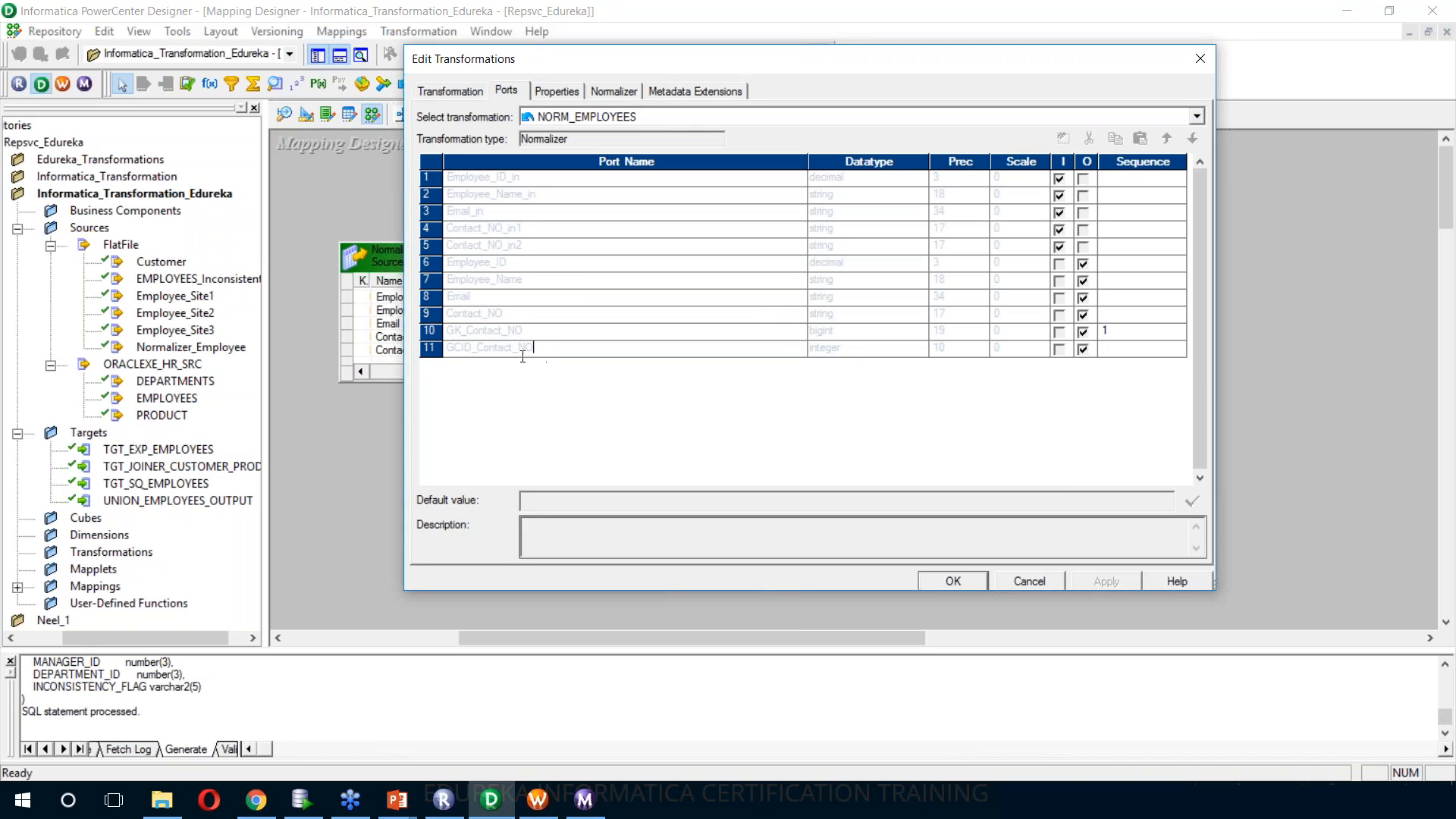
{"action": "left_click", "coordinate": [960, 580]}
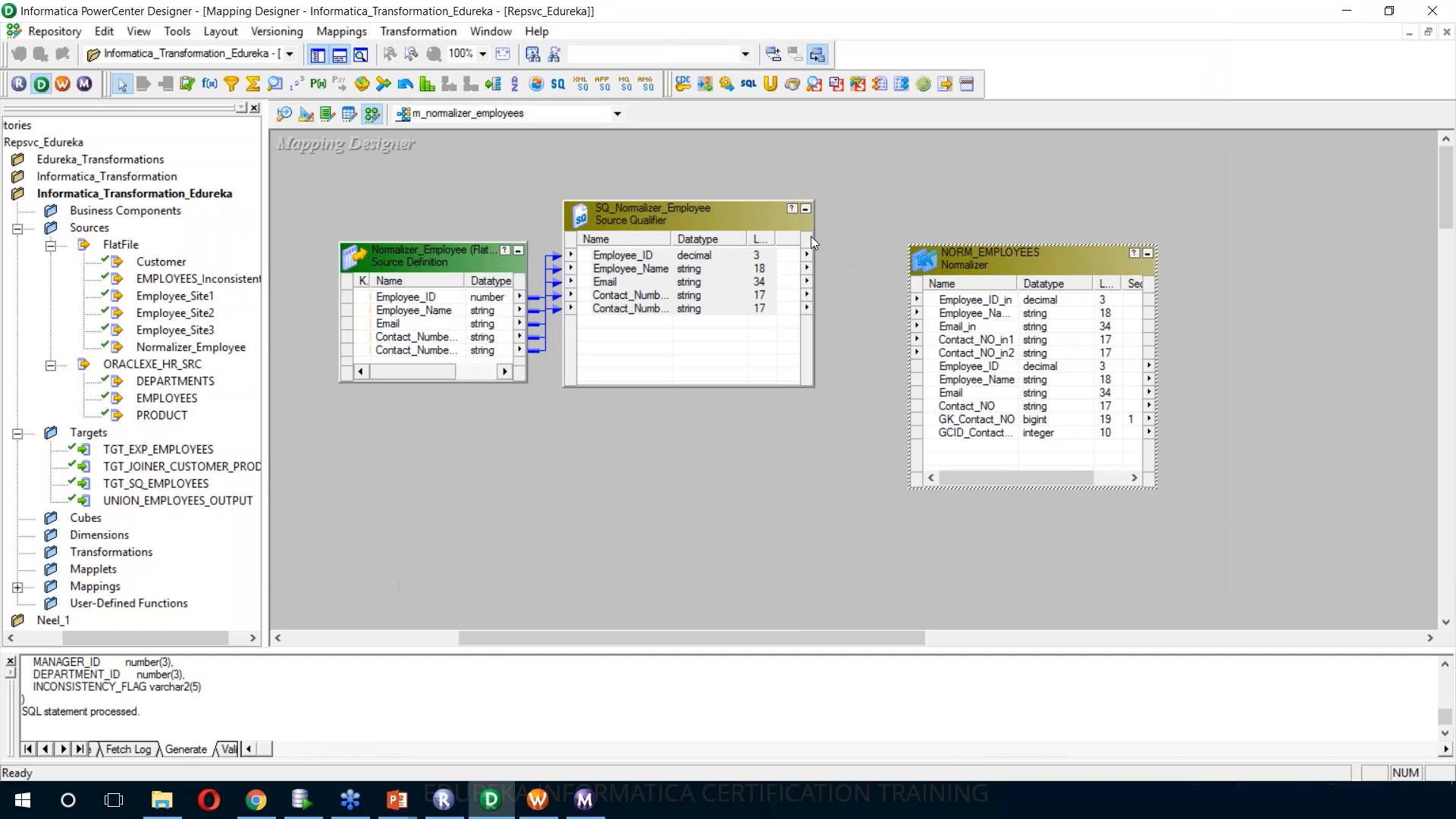
Link all SQ_Normalizer_Employee ports to the matching NORM_EMPLOYEES input ports, and arrange the mapping with the Normalizer enlarged to show its ports
{"action": "left_click_drag", "start_coordinate": [723, 256], "coordinate": [941, 302]}
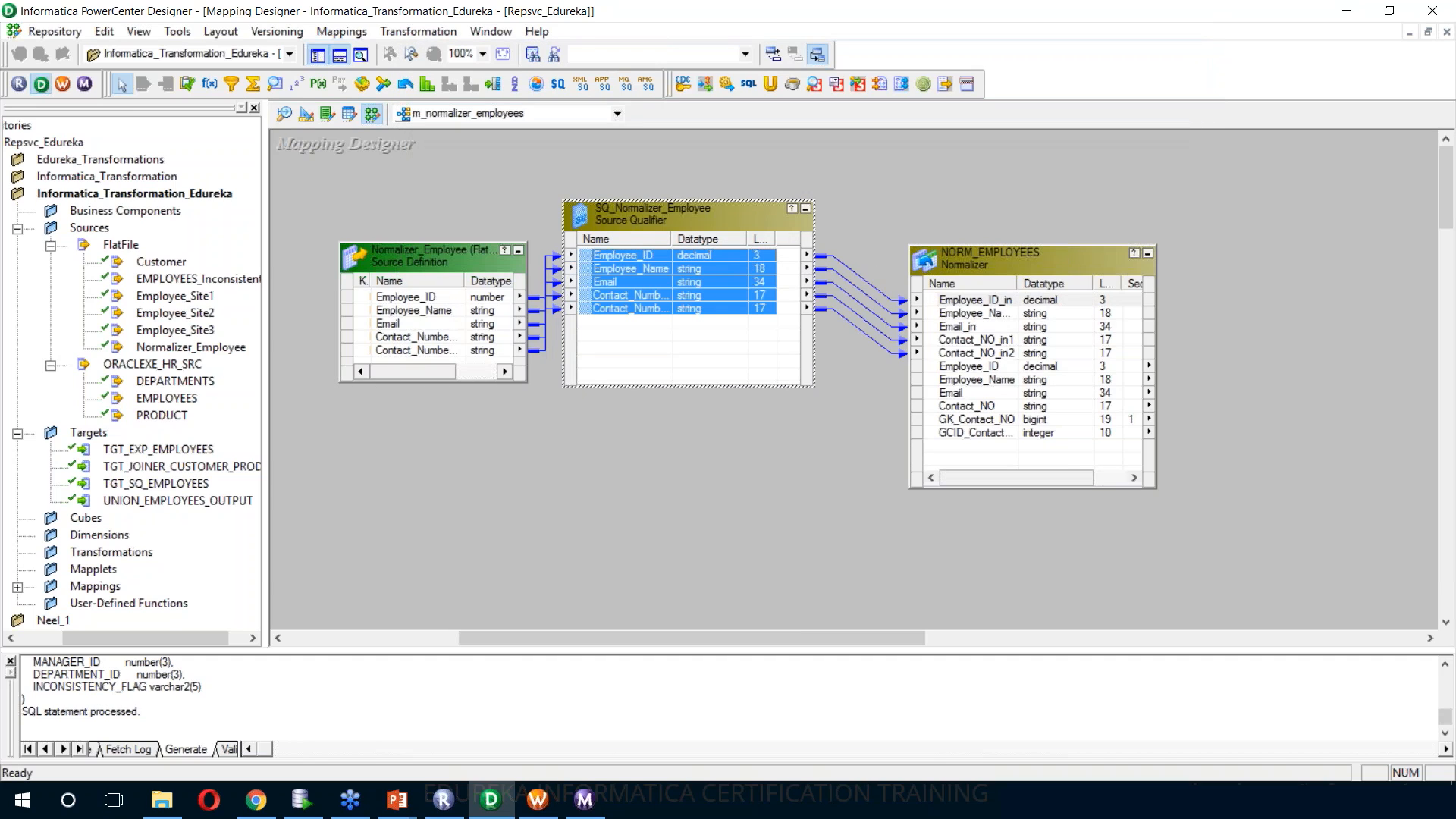
{"action": "mouse_move", "coordinate": [831, 640]}
{"action": "left_mouse_down"}
{"action": "mouse_move", "coordinate": [880, 640]}
{"action": "mouse_move", "coordinate": [844, 639]}
{"action": "left_mouse_up"}
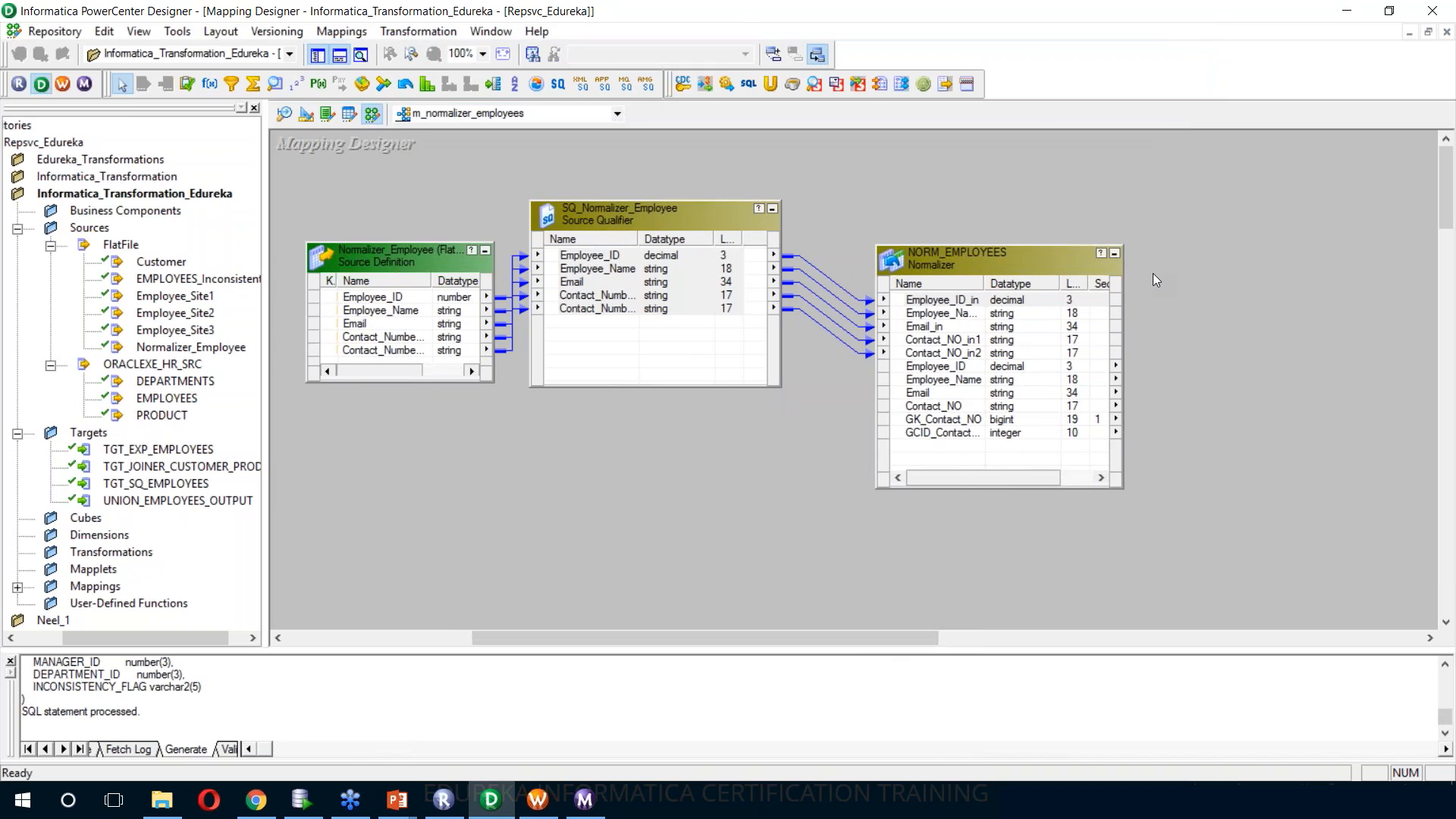
{"action": "right_click", "coordinate": [963, 179]}
{"action": "left_click", "coordinate": [992, 514]}
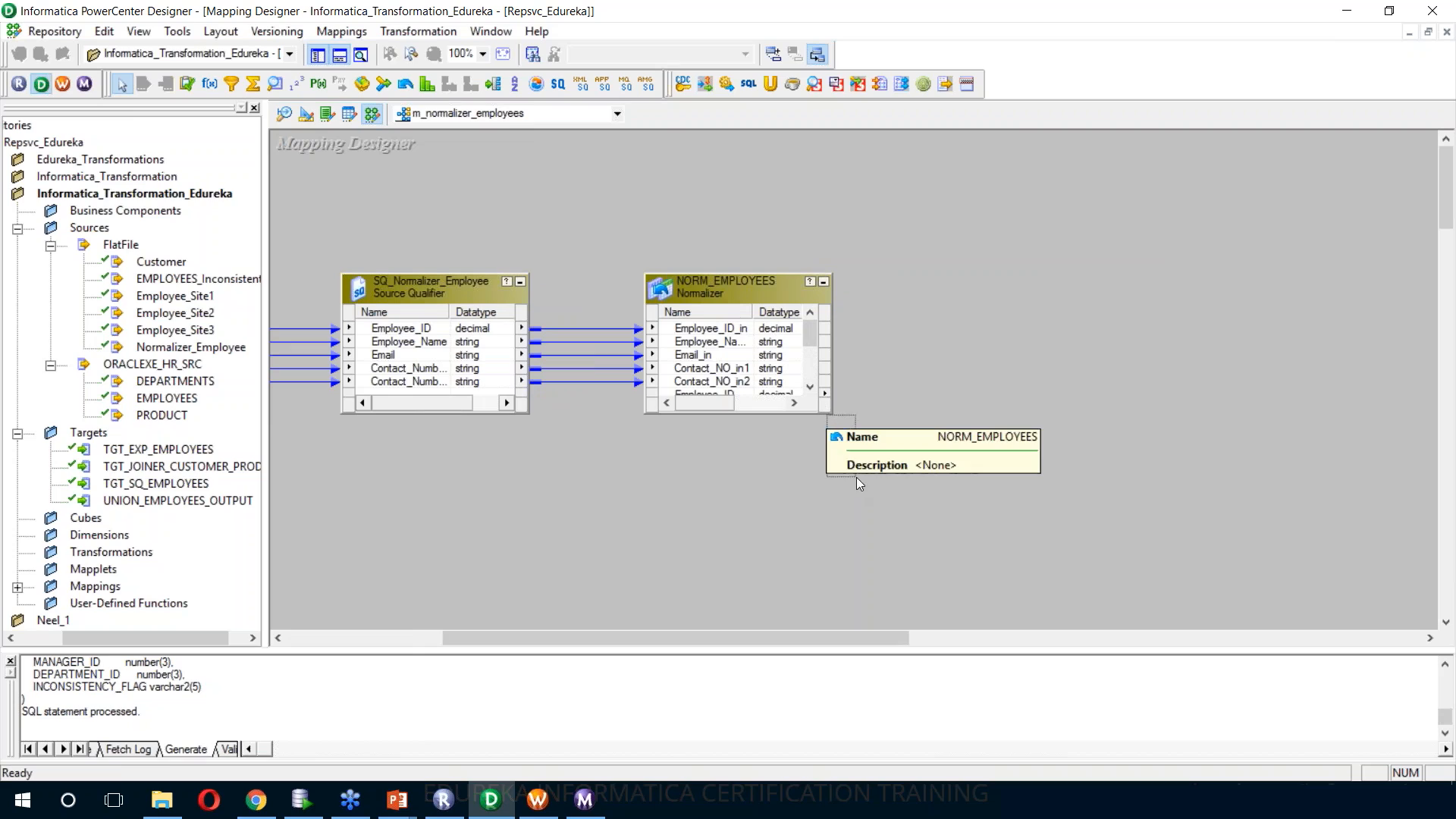
{"action": "left_click_drag", "start_coordinate": [832, 413], "coordinate": [858, 488]}
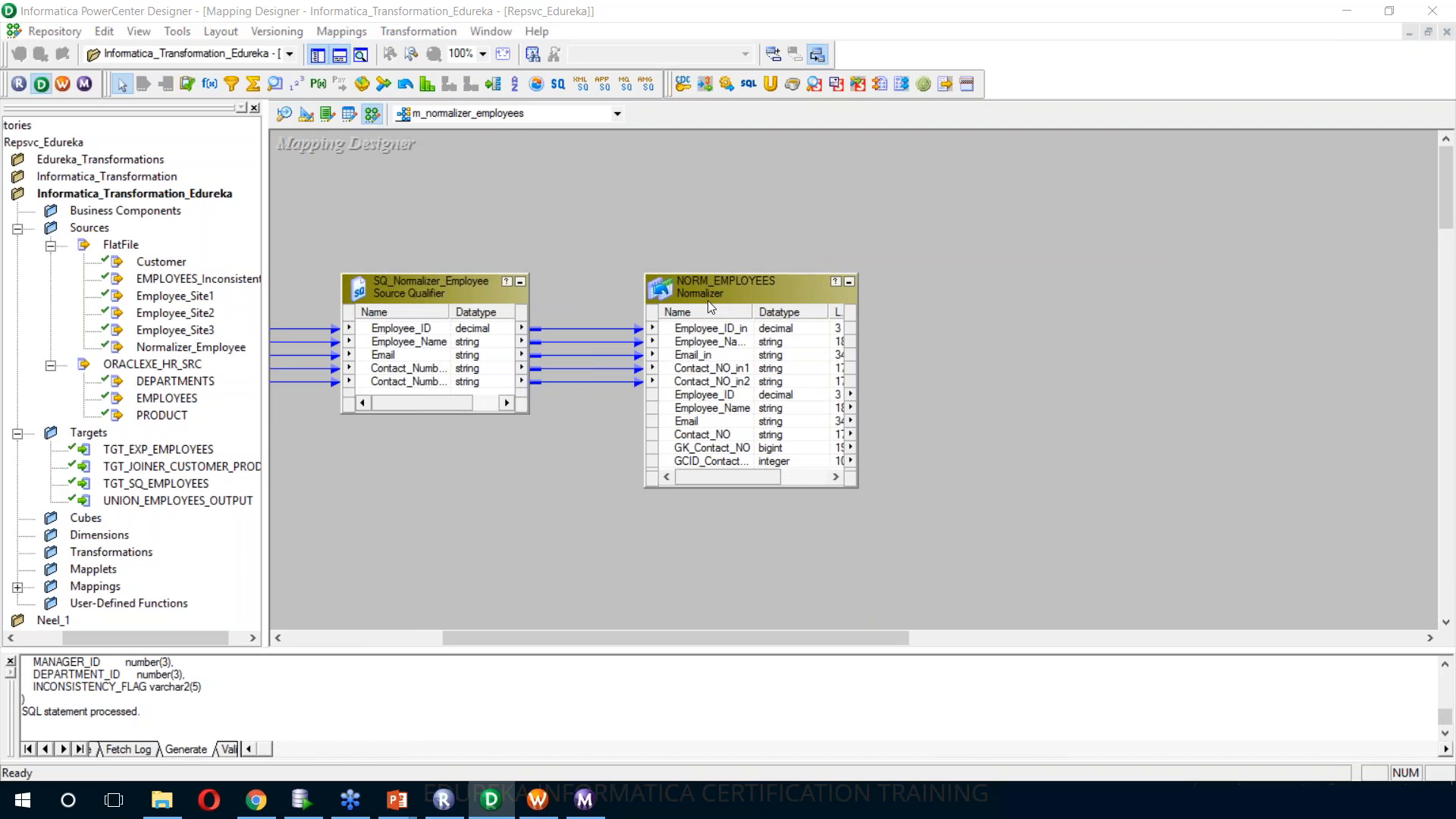
Create and add a target from the NORM_EMPLOYEES transformation and place it beside the Normalizer
{"action": "right_click", "coordinate": [726, 290]}
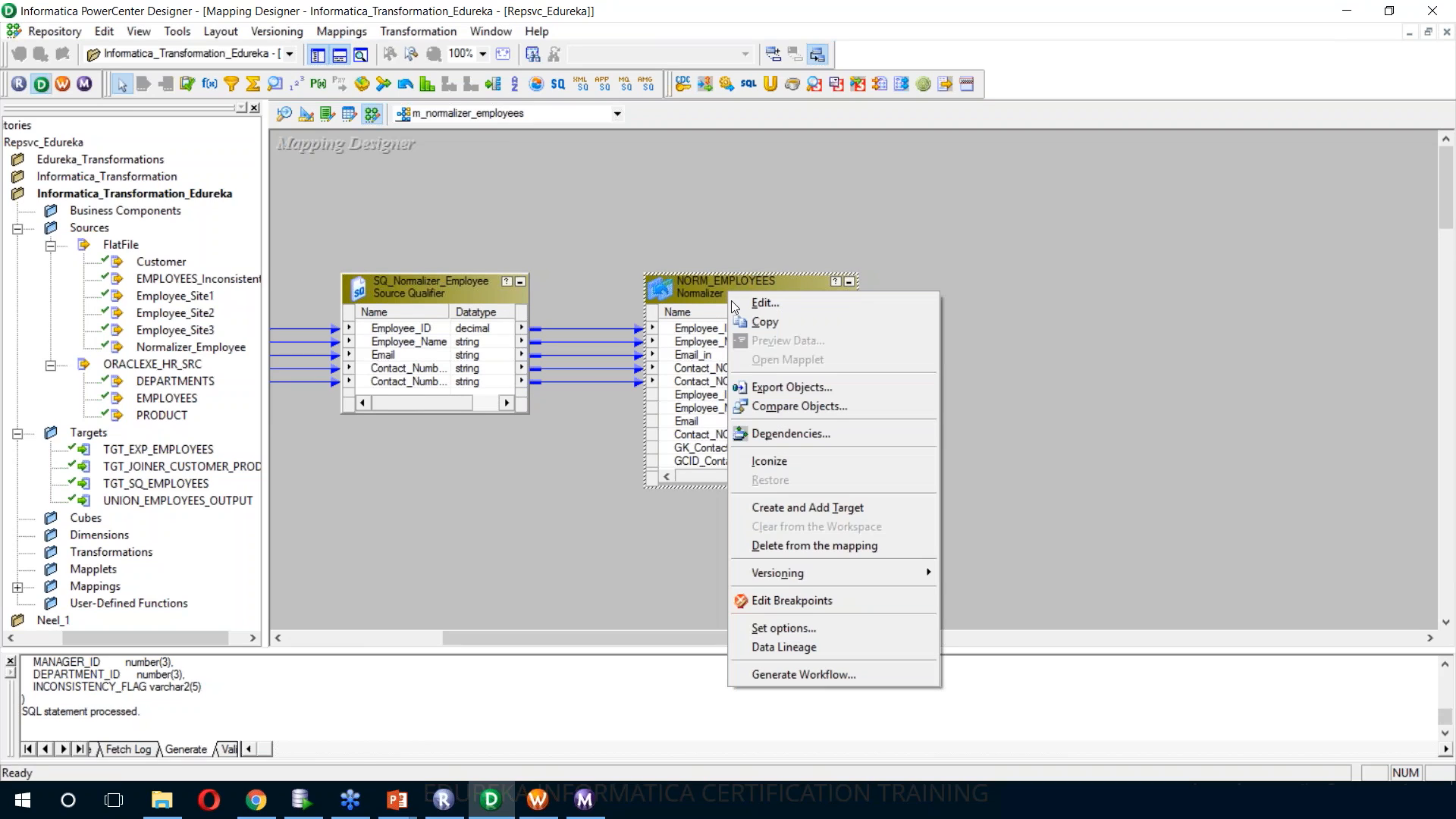
{"action": "left_click", "coordinate": [832, 513]}
{"action": "left_click_drag", "start_coordinate": [797, 345], "coordinate": [1011, 317]}
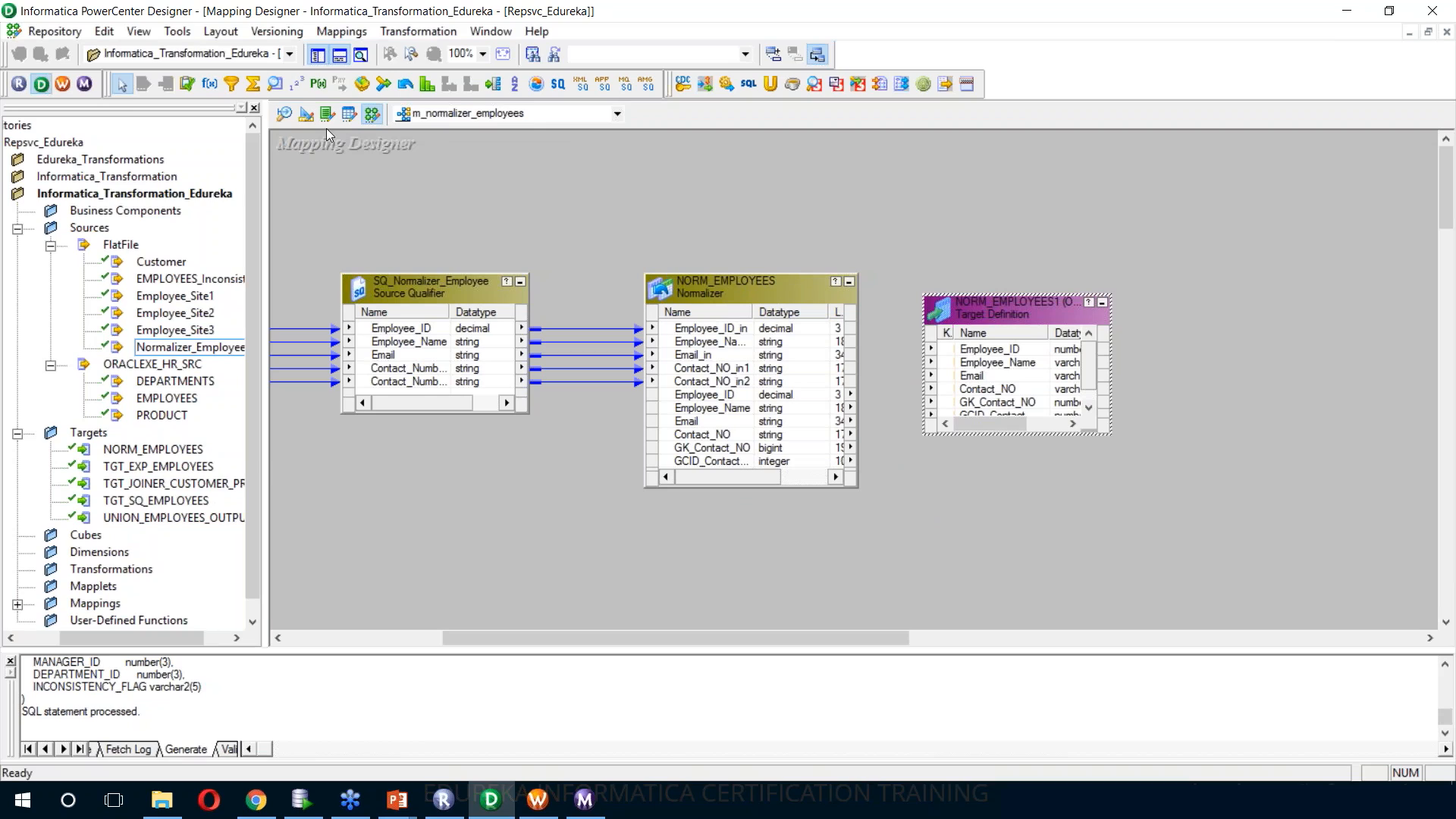
Clear the Target Designer workspace and place the NORM_EMPLOYEES target definition in it
{"action": "left_click", "coordinate": [307, 115]}
{"action": "right_click", "coordinate": [473, 296]}
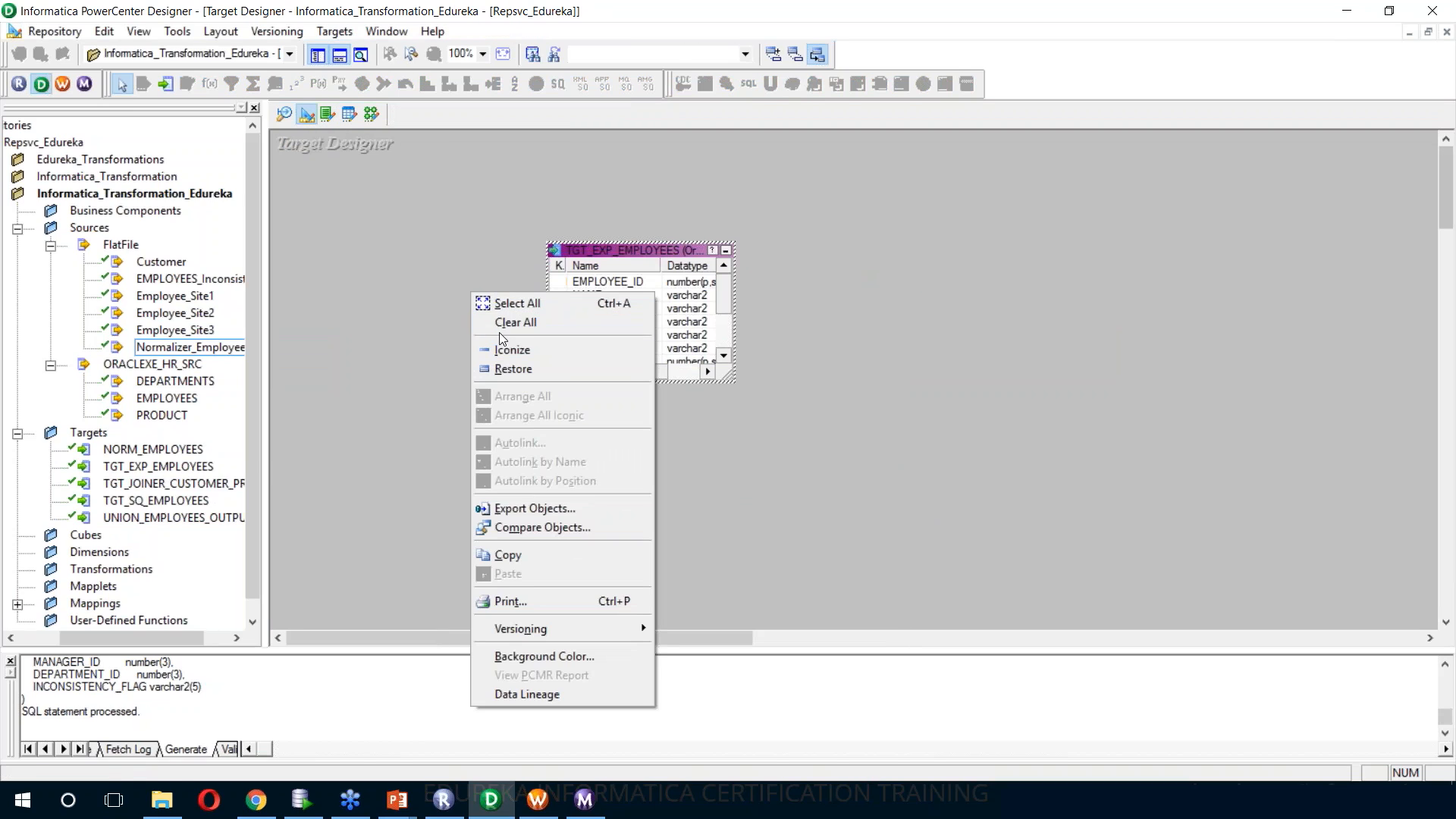
{"action": "left_click", "coordinate": [494, 324]}
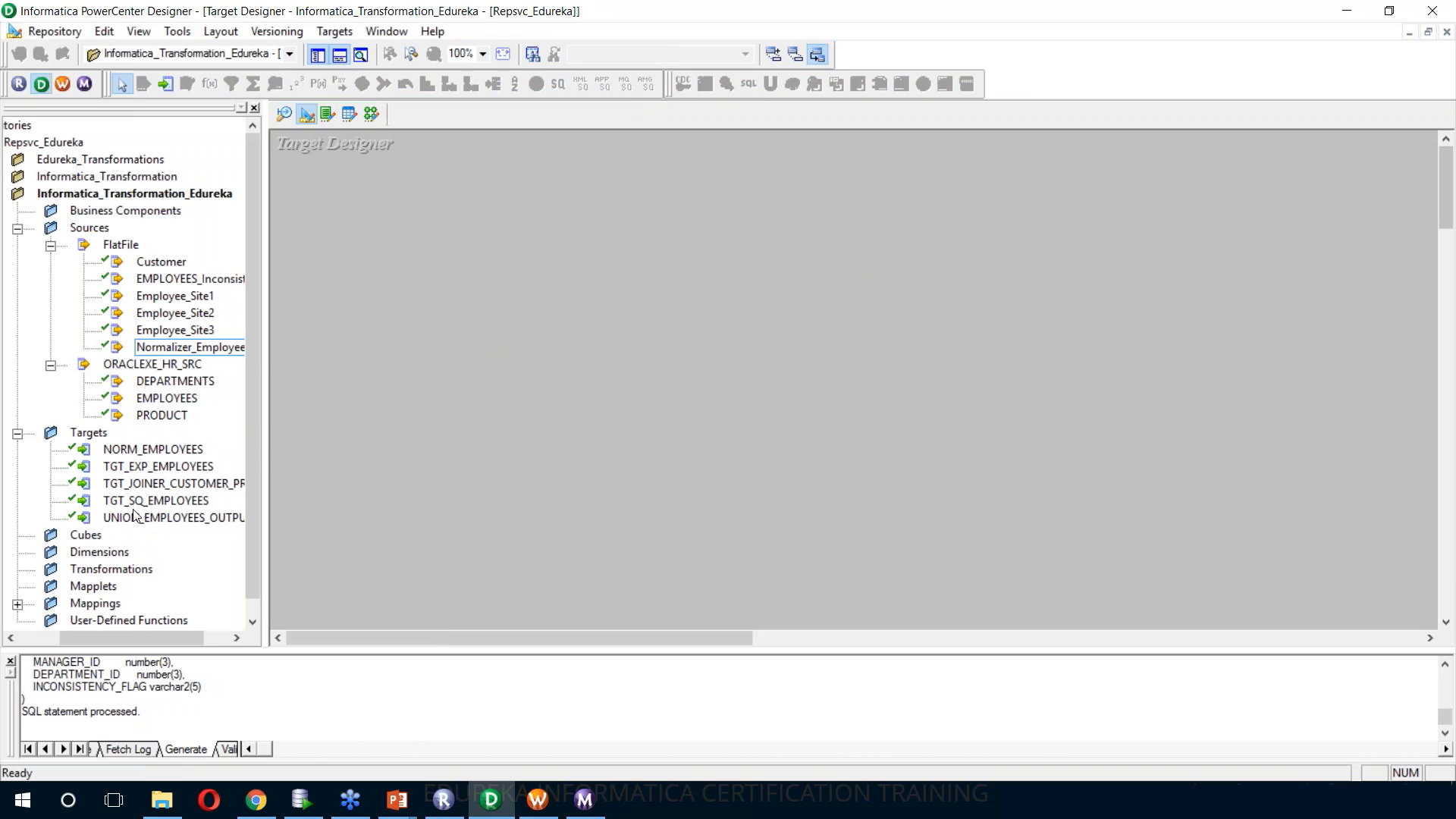
{"action": "left_click_drag", "start_coordinate": [143, 452], "coordinate": [517, 213]}
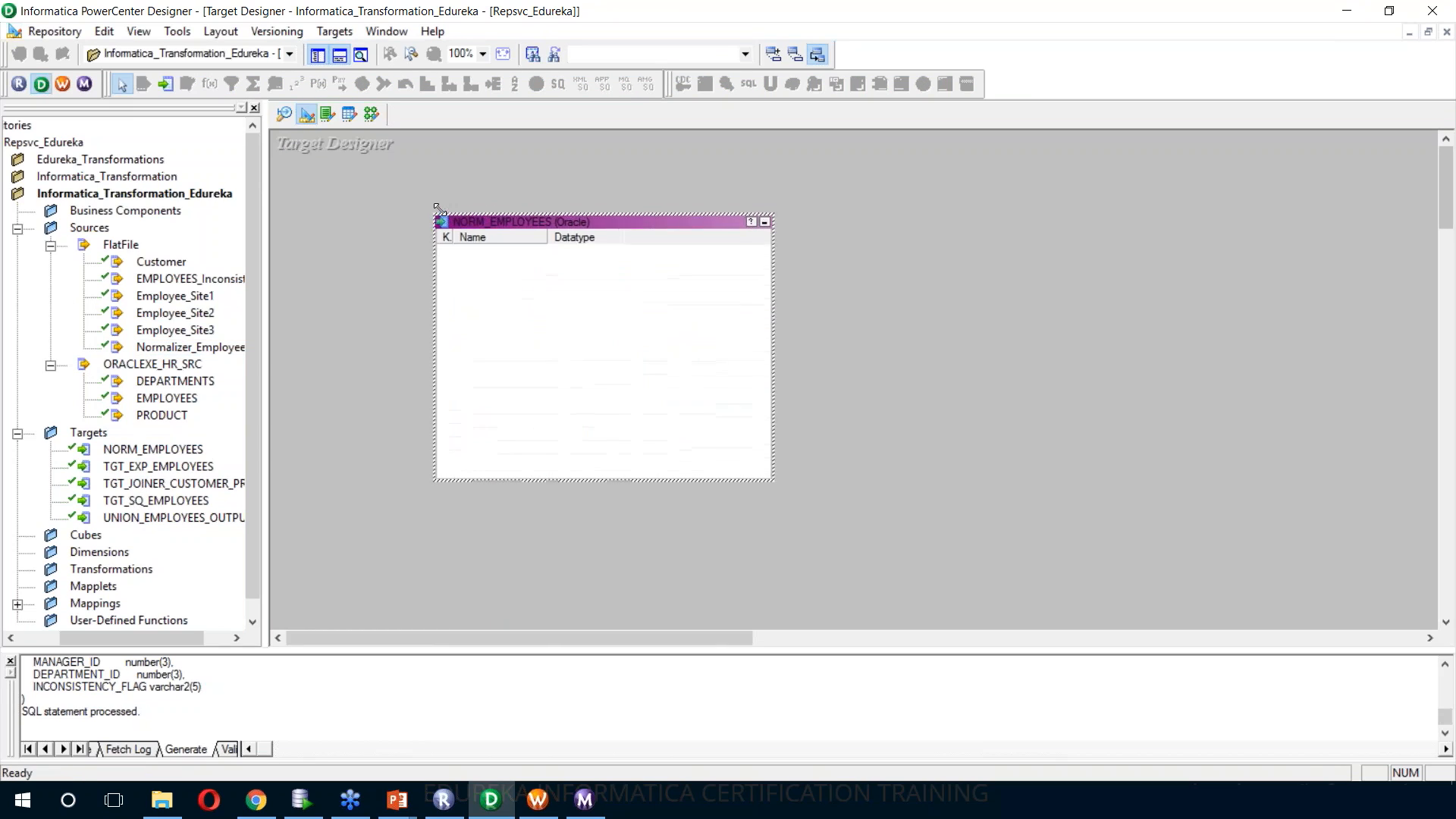
Rename the target table as TGT_NORM_EMPLOYEES and set its GK_Contact_NO column's key type to PRIMARY KEY
{"action": "double_click", "coordinate": [533, 219]}
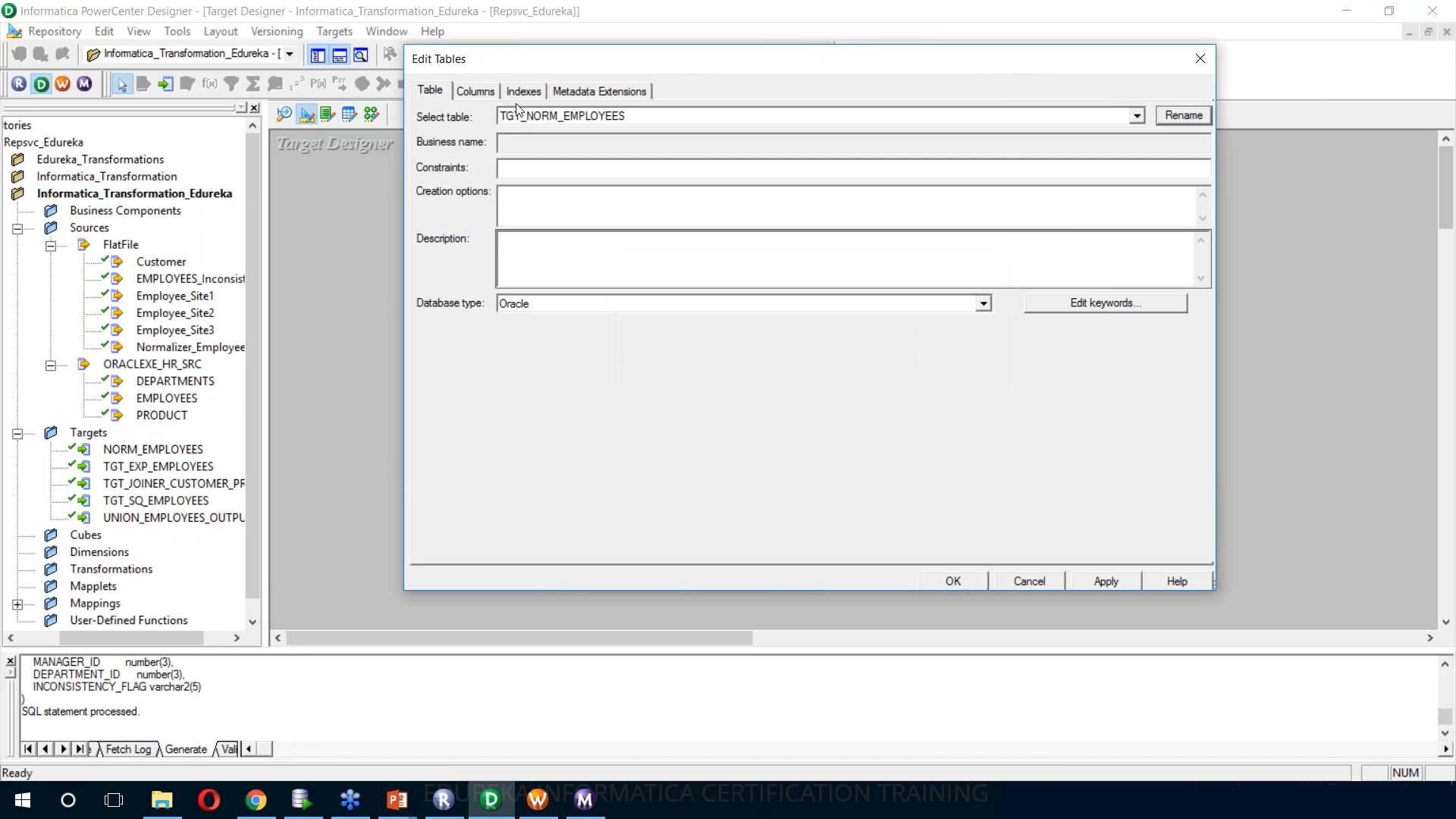
{"action": "left_click", "coordinate": [476, 91]}
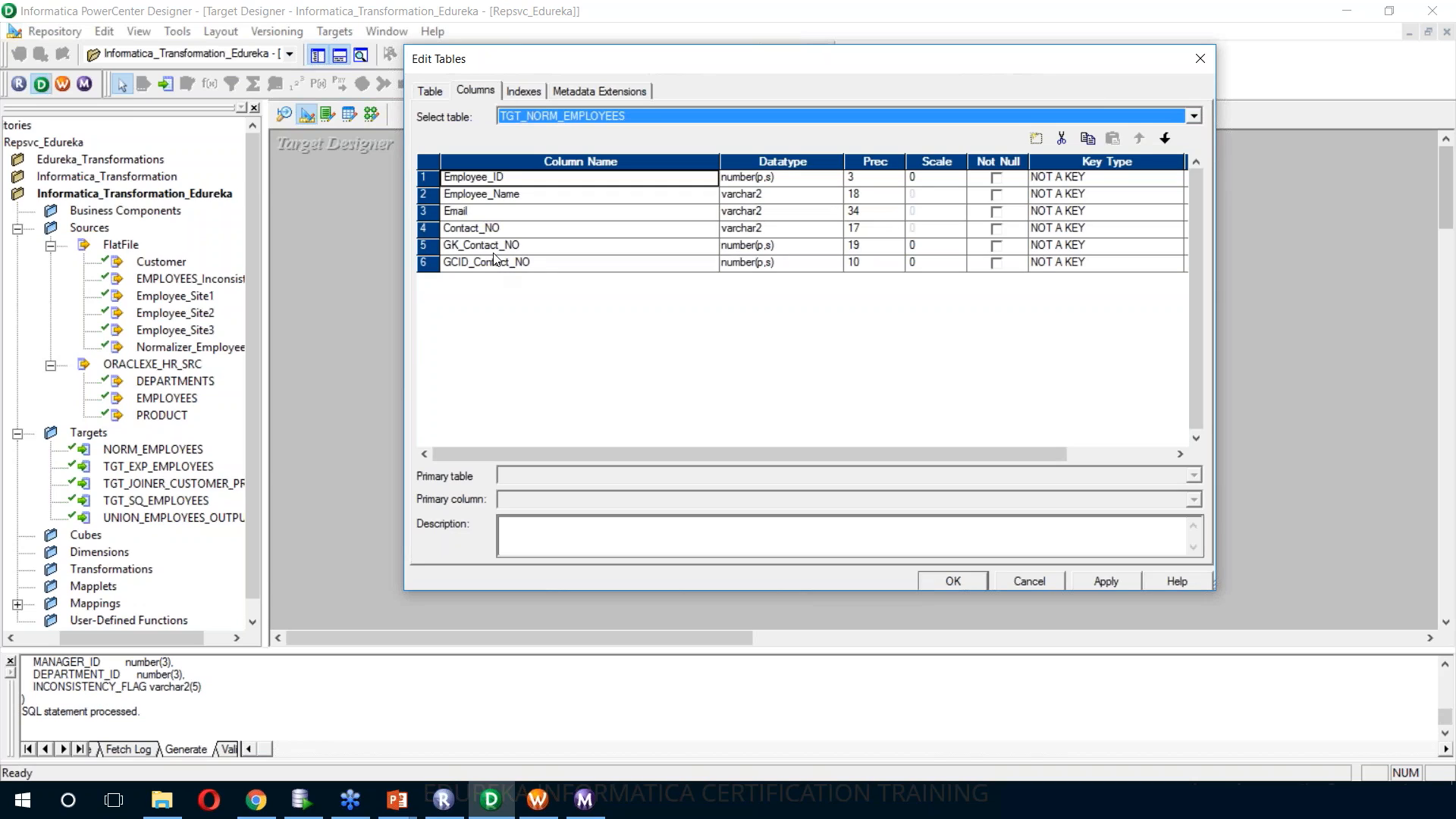
{"action": "left_click", "coordinate": [1094, 247]}
{"action": "left_click", "coordinate": [1094, 245]}
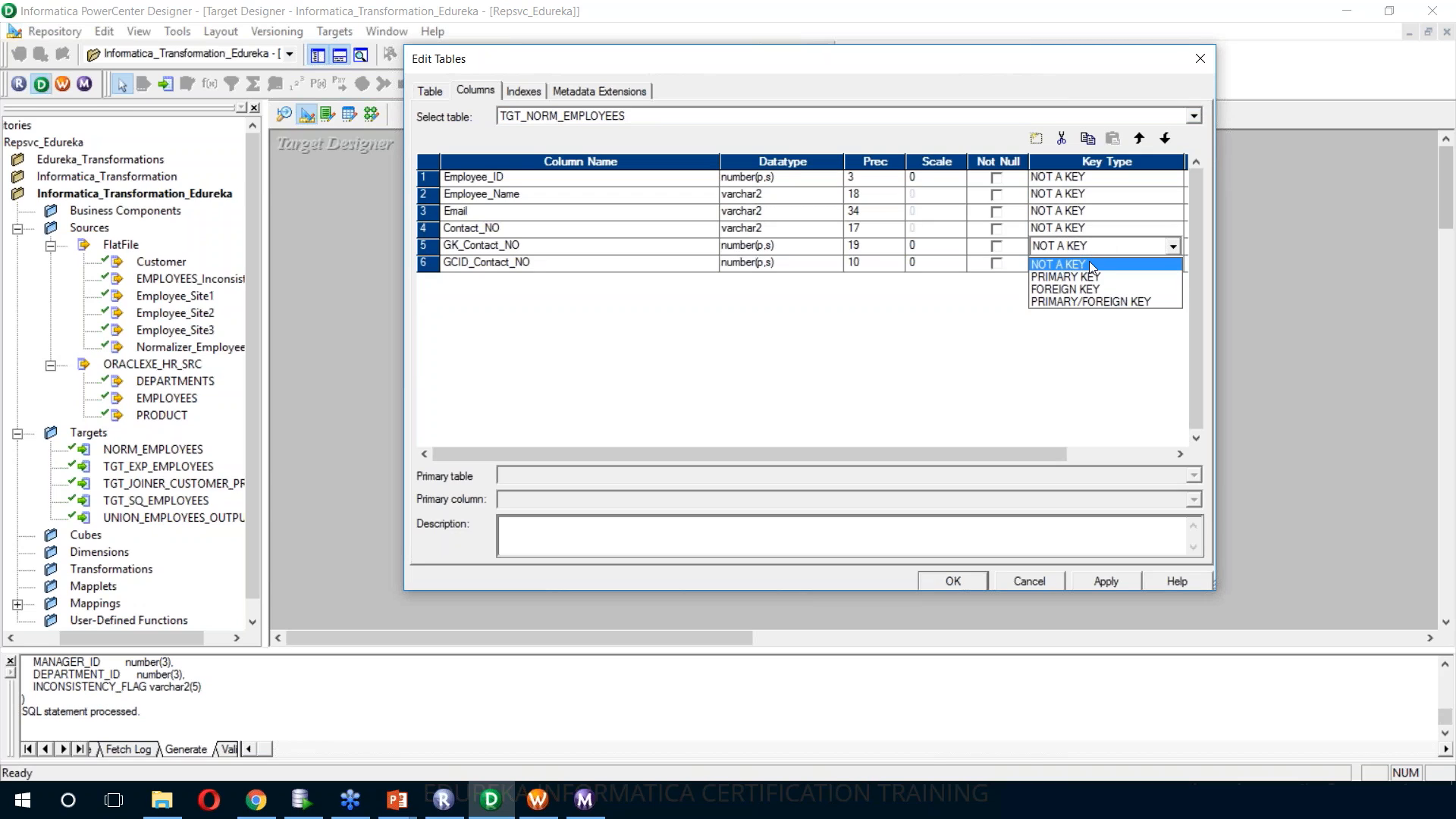
{"action": "left_click", "coordinate": [1078, 279]}
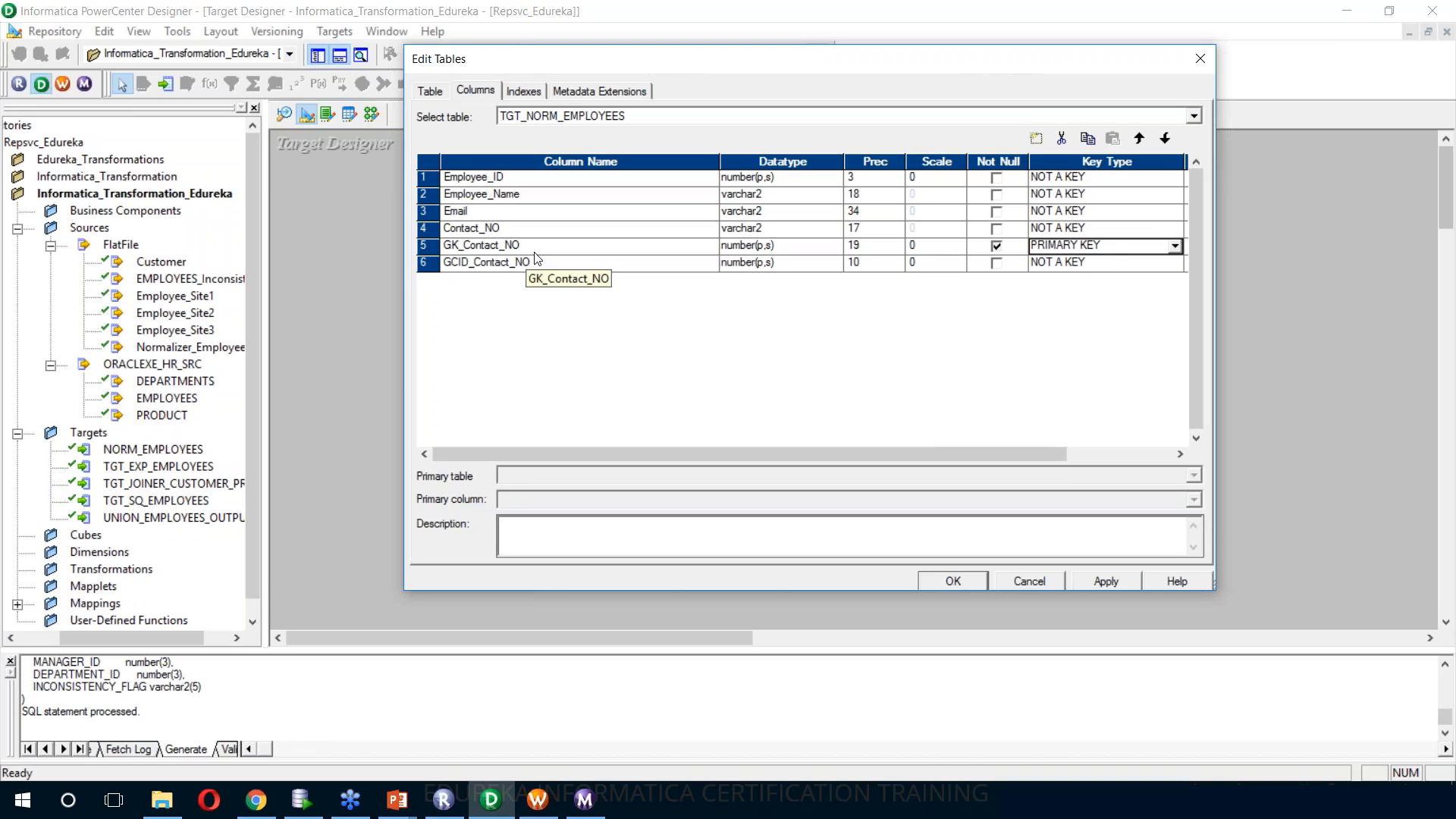
Change the TGT_NORM_EMPLOYEES target's database type to Flat File and confirm the table edits
{"action": "left_click", "coordinate": [431, 91]}
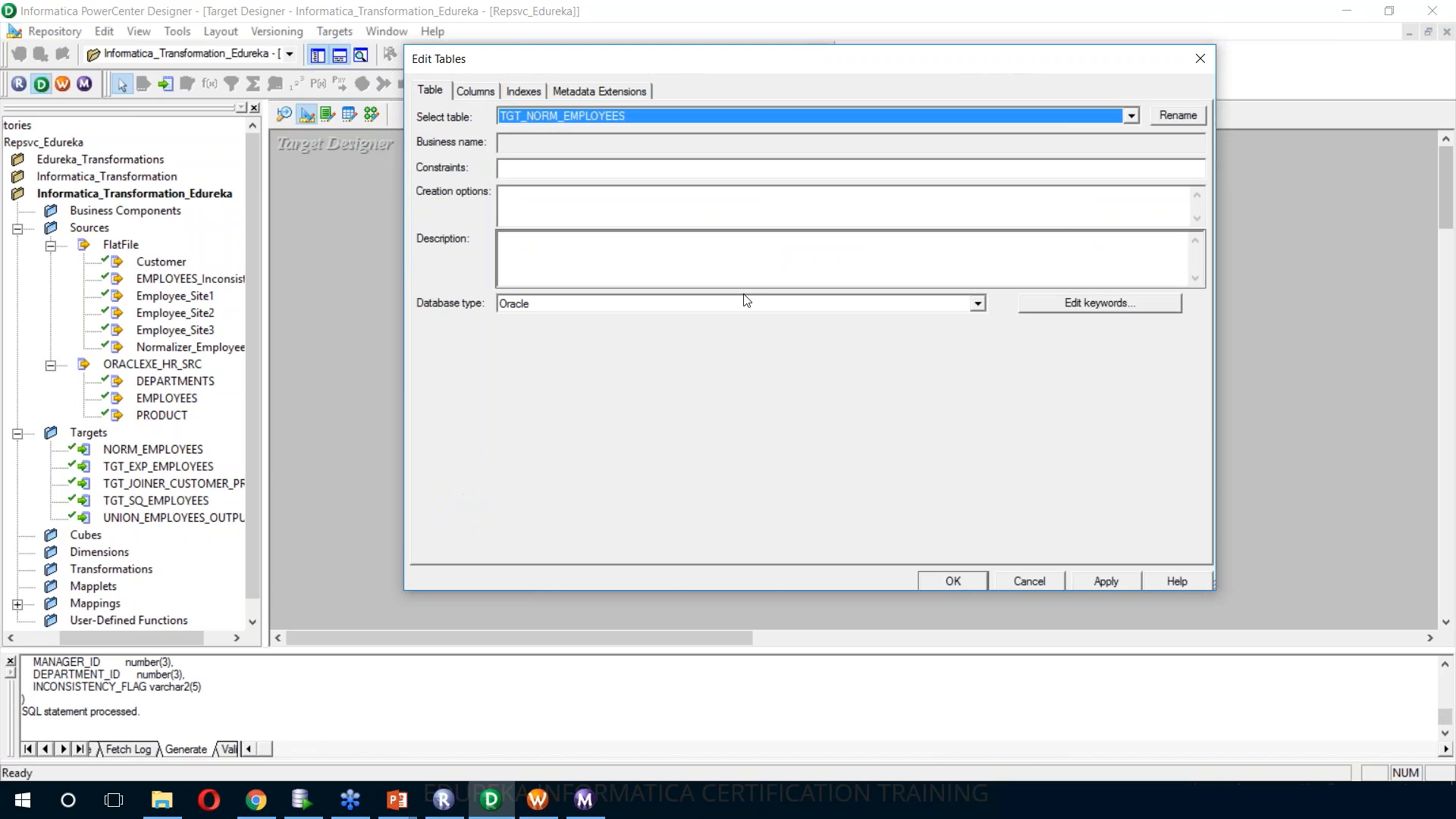
{"action": "left_click", "coordinate": [781, 308]}
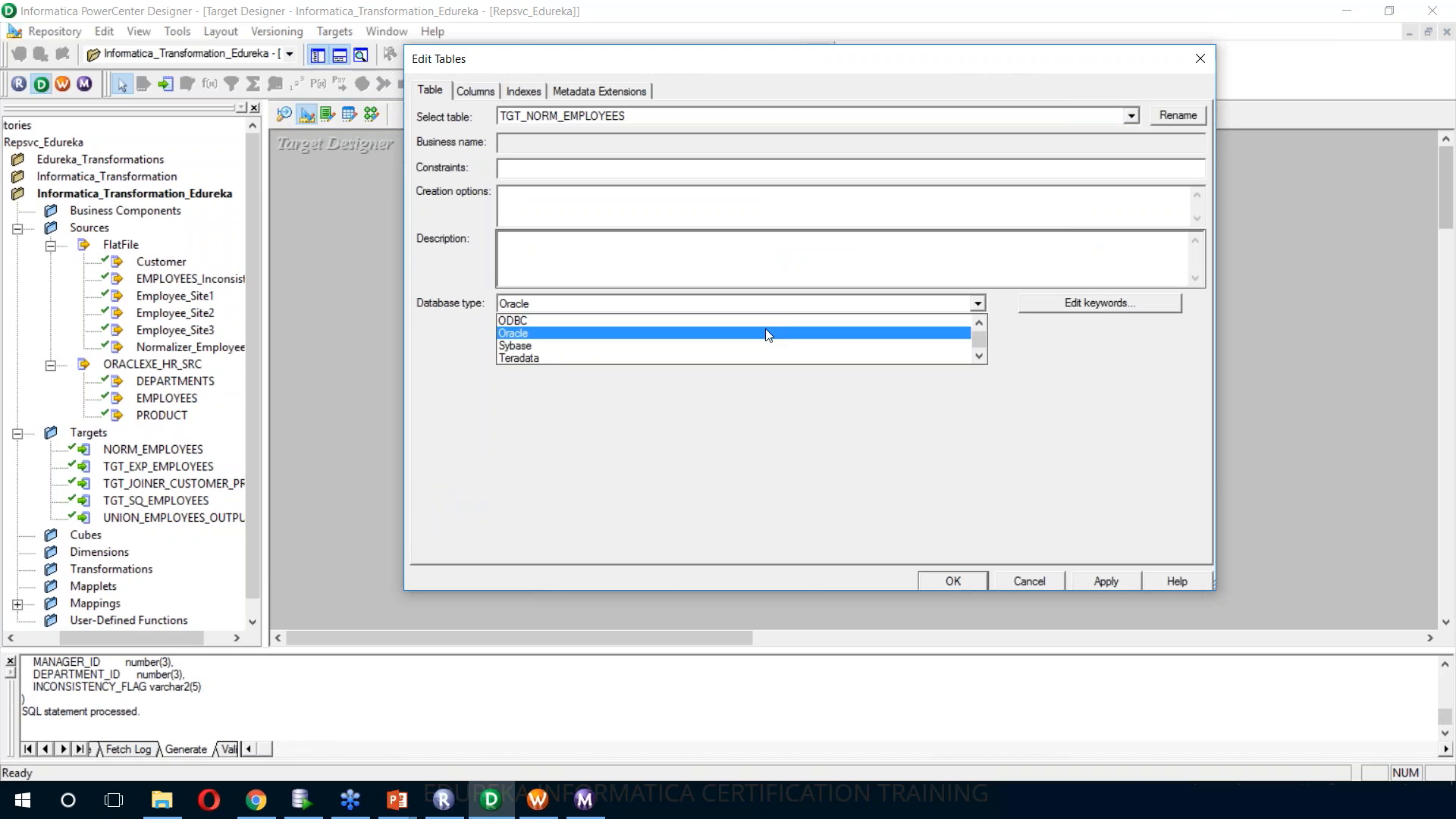
{"action": "scroll", "coordinate": [766, 332], "scroll_direction": "up", "scroll_amount": 2}
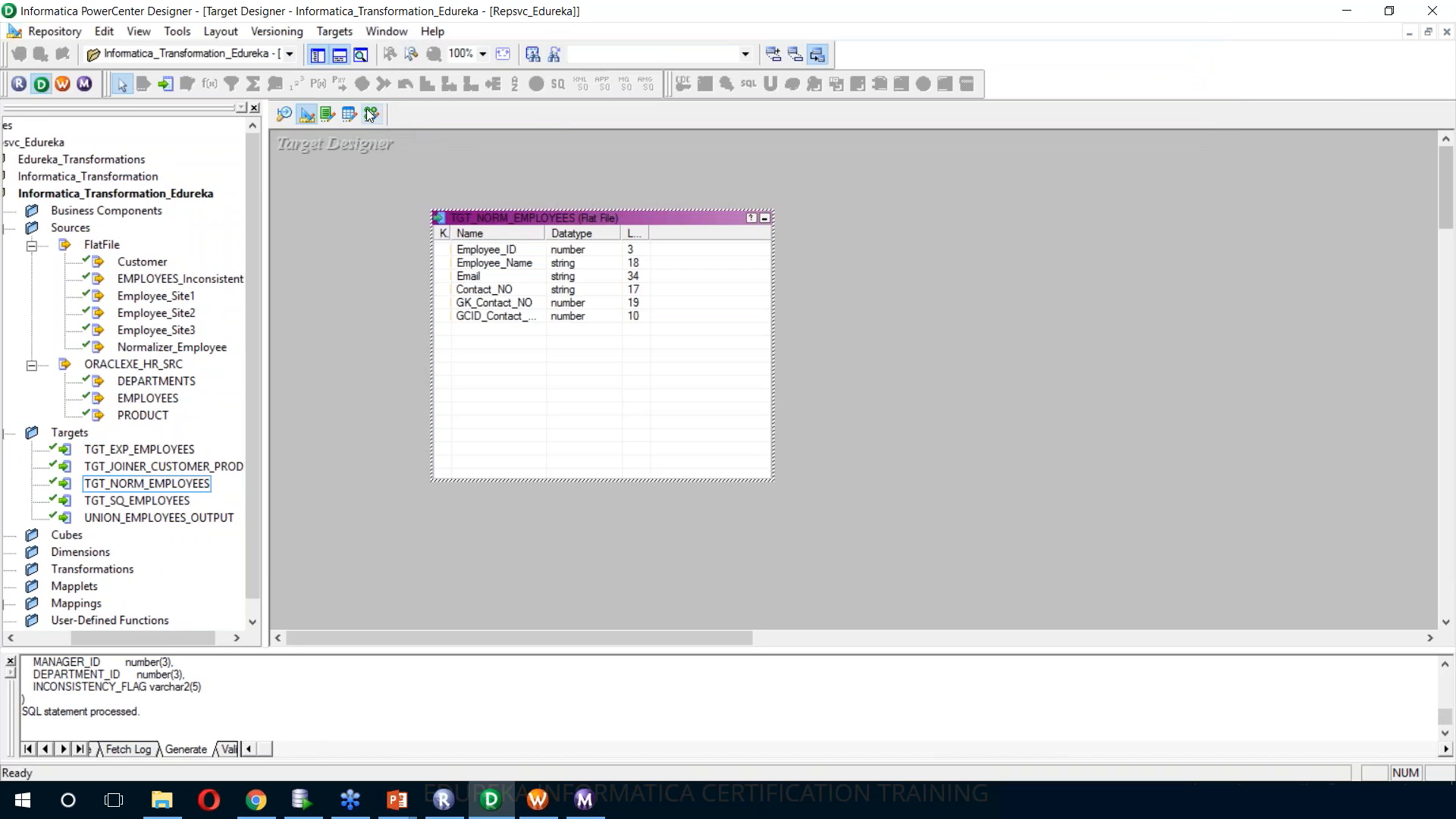
Add the TGT_NORM_EMPLOYEES target to the m_normalizer_employees mapping and autolink the Normalizer's output ports to it
{"action": "left_click", "coordinate": [372, 113]}
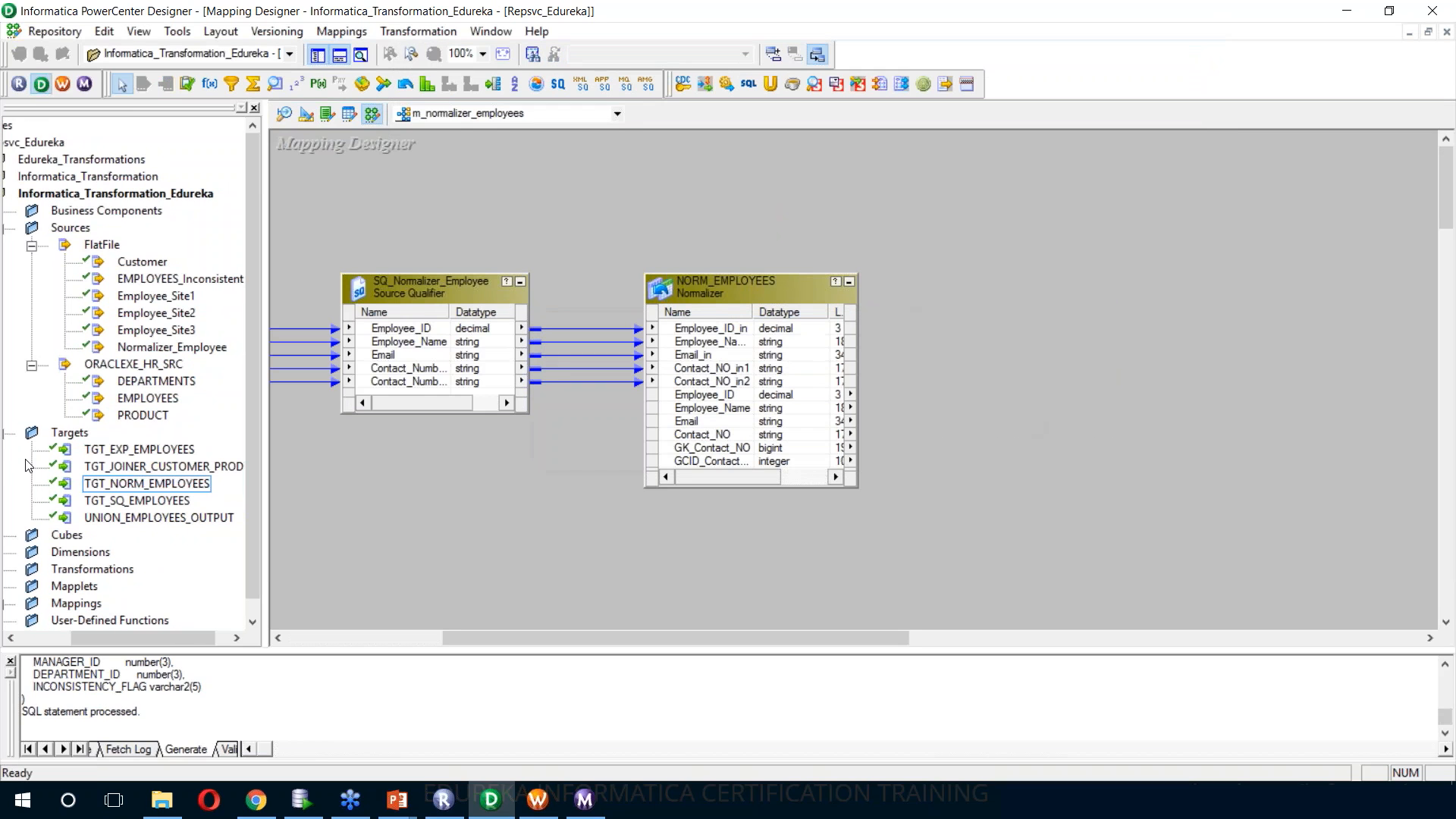
{"action": "left_click_drag", "start_coordinate": [129, 484], "coordinate": [976, 363]}
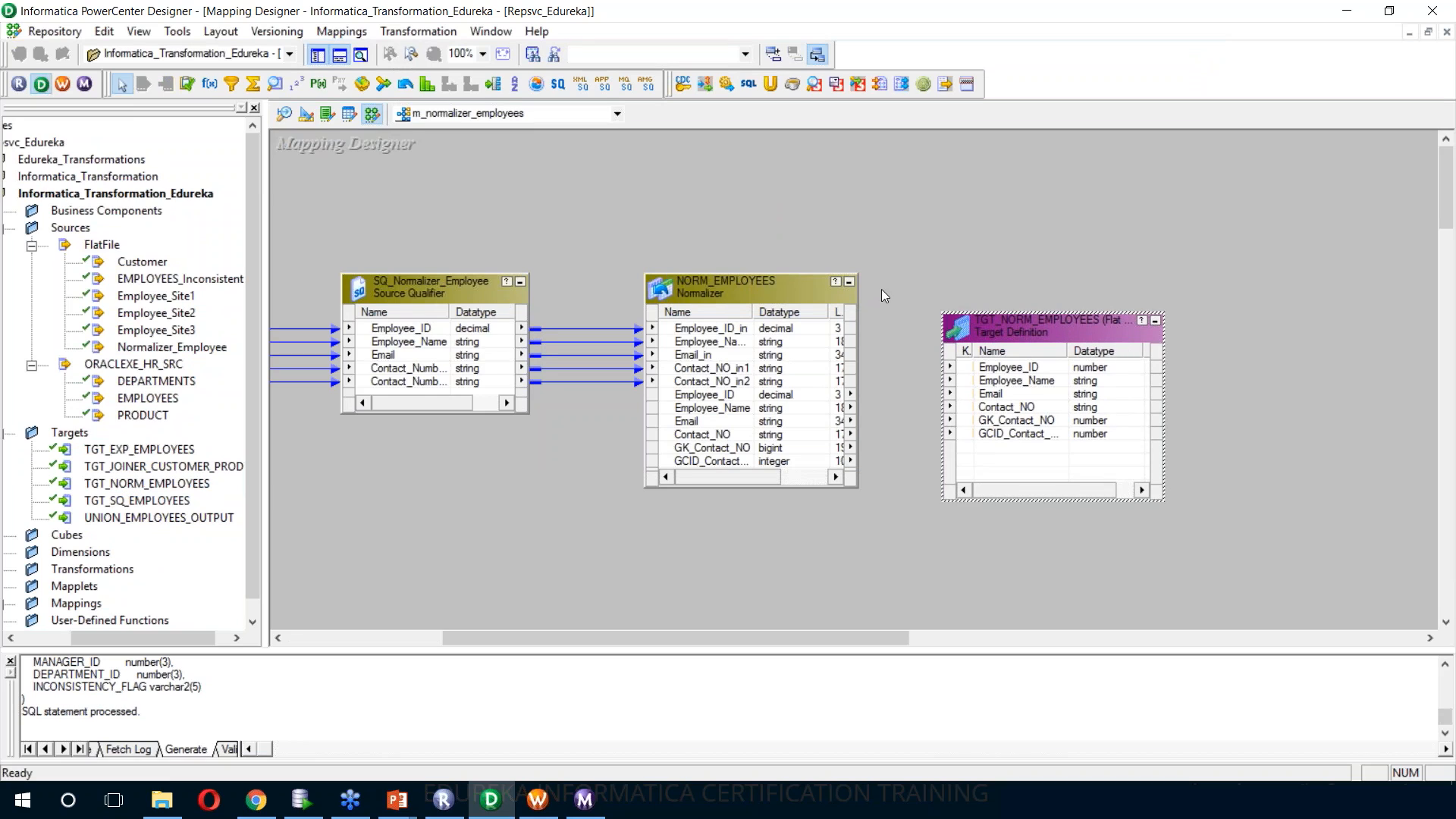
{"action": "right_click", "coordinate": [916, 199]}
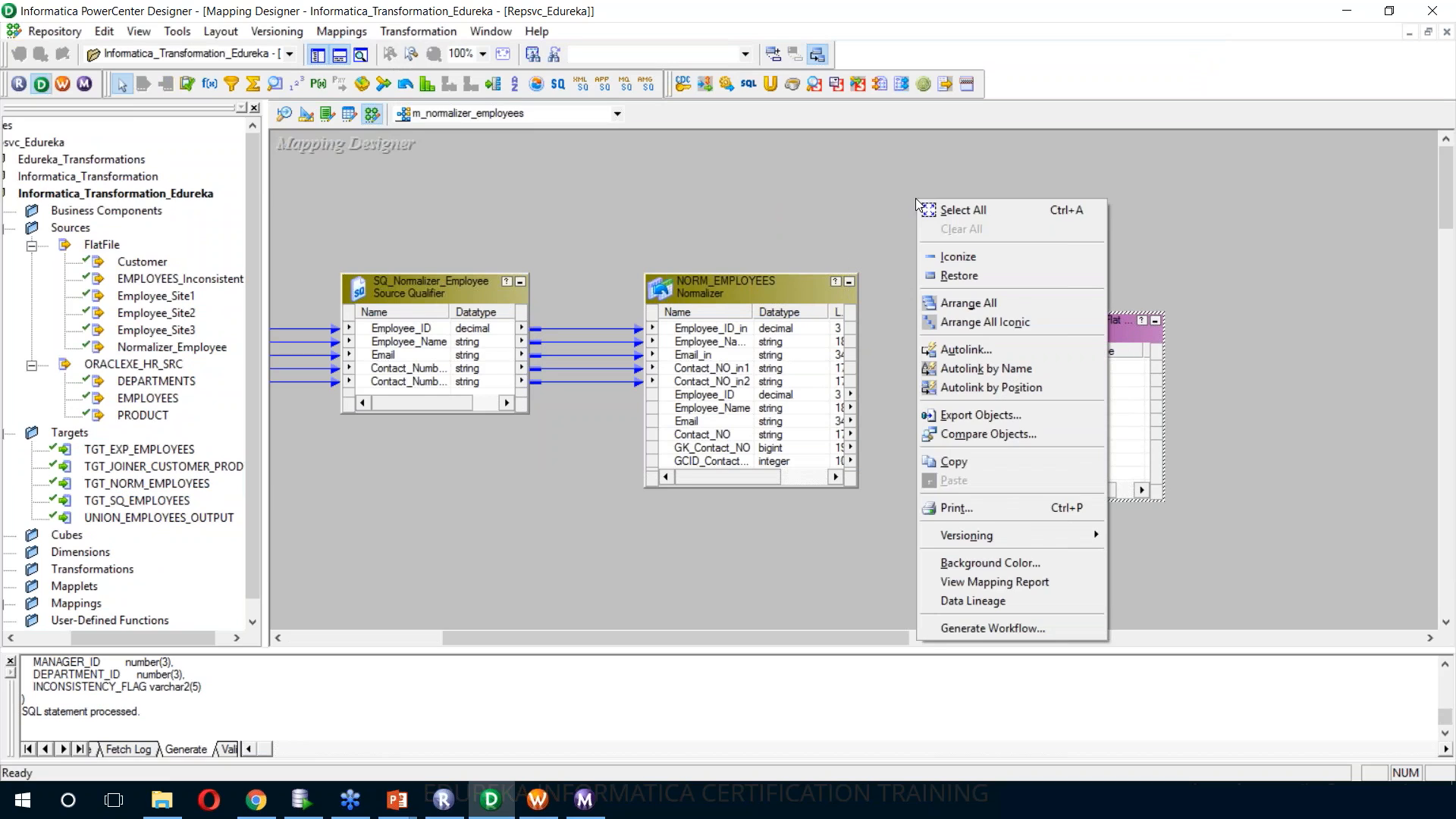
{"action": "left_click", "coordinate": [971, 345]}
{"action": "left_click", "coordinate": [949, 357]}
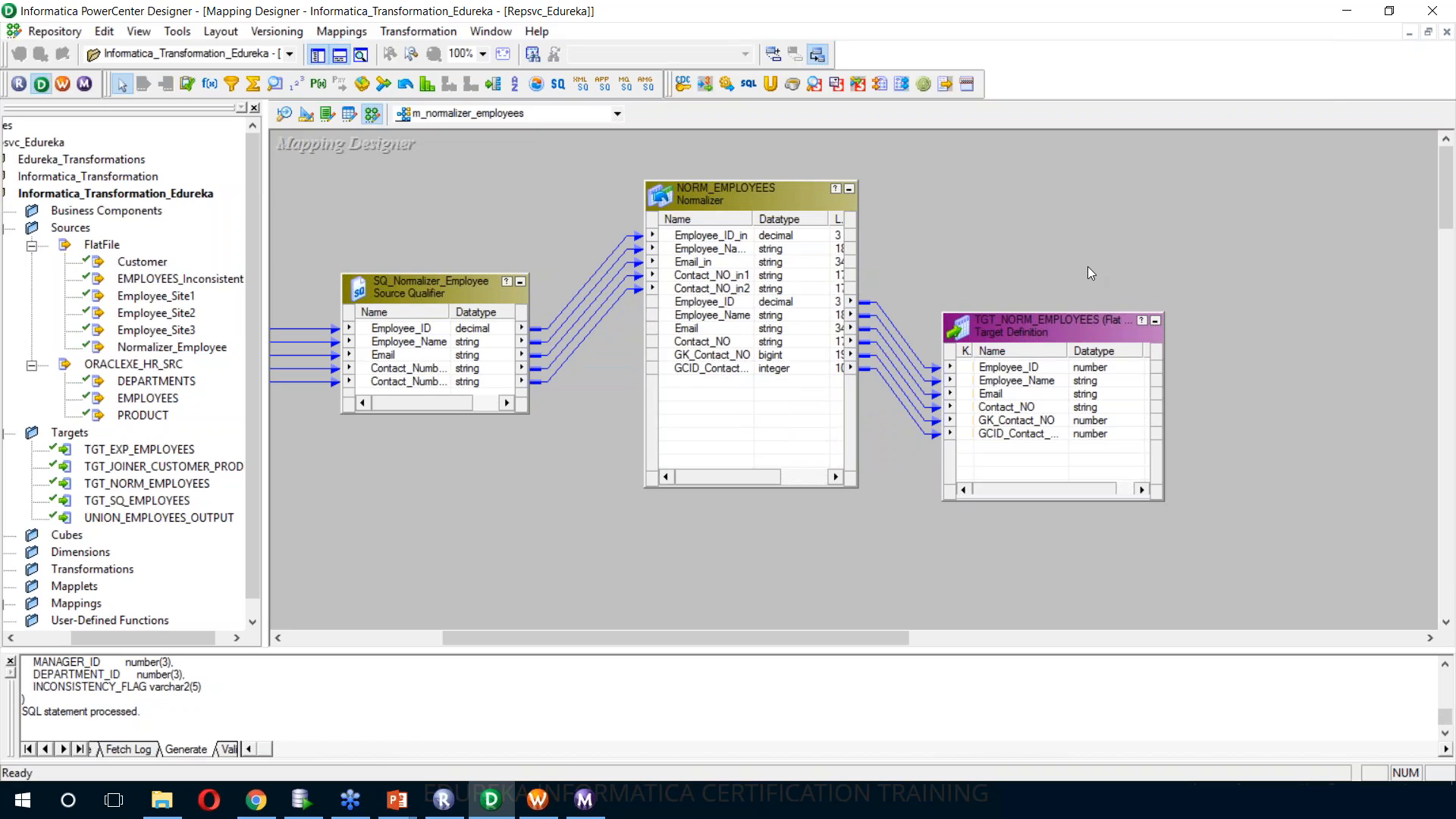
Save the mapping and generate a workflow with a non-reusable session from it
{"action": "key", "text": "ctrl+s"}
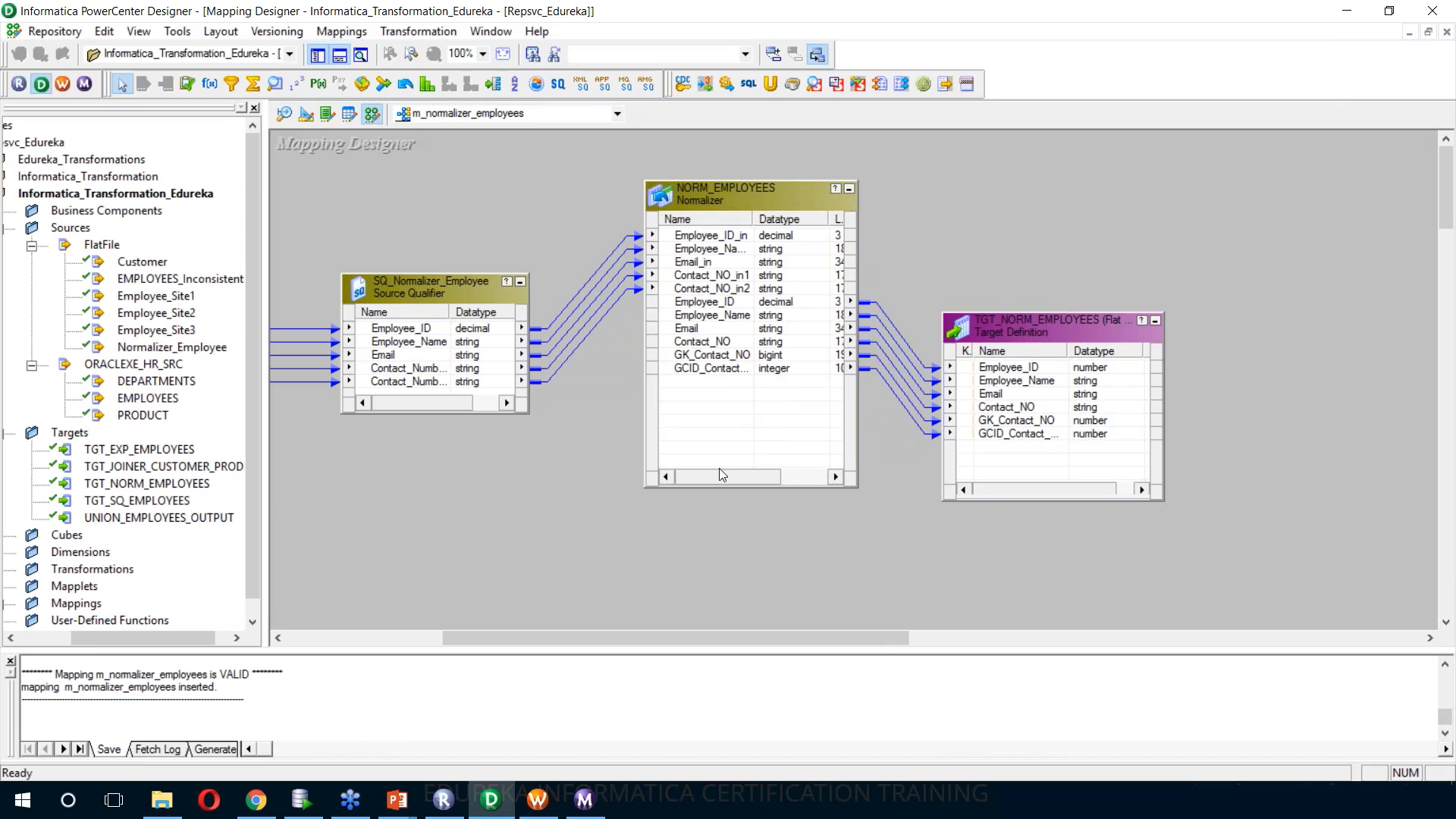
{"action": "right_click", "coordinate": [941, 199]}
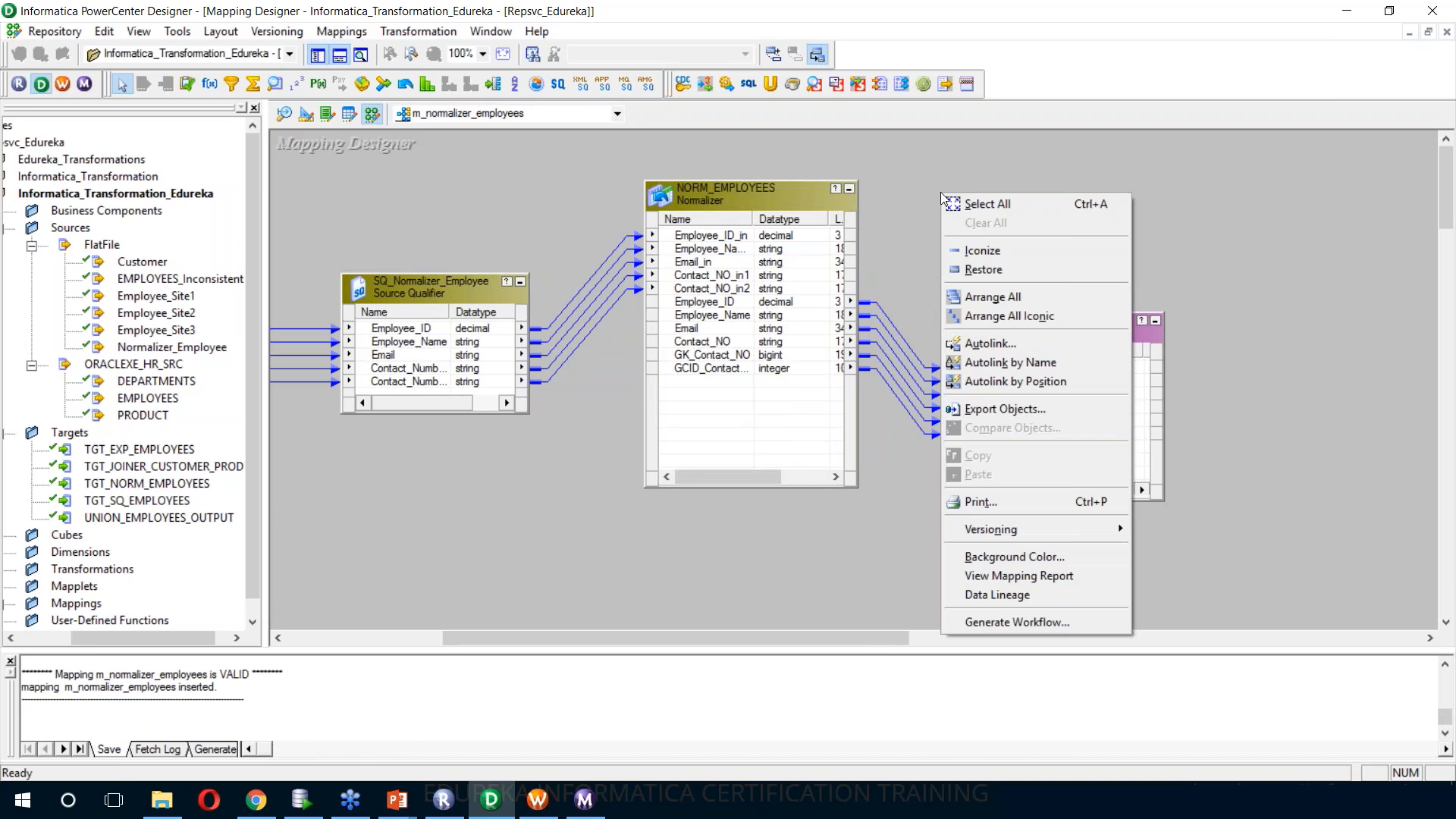
{"action": "left_click", "coordinate": [1020, 631]}
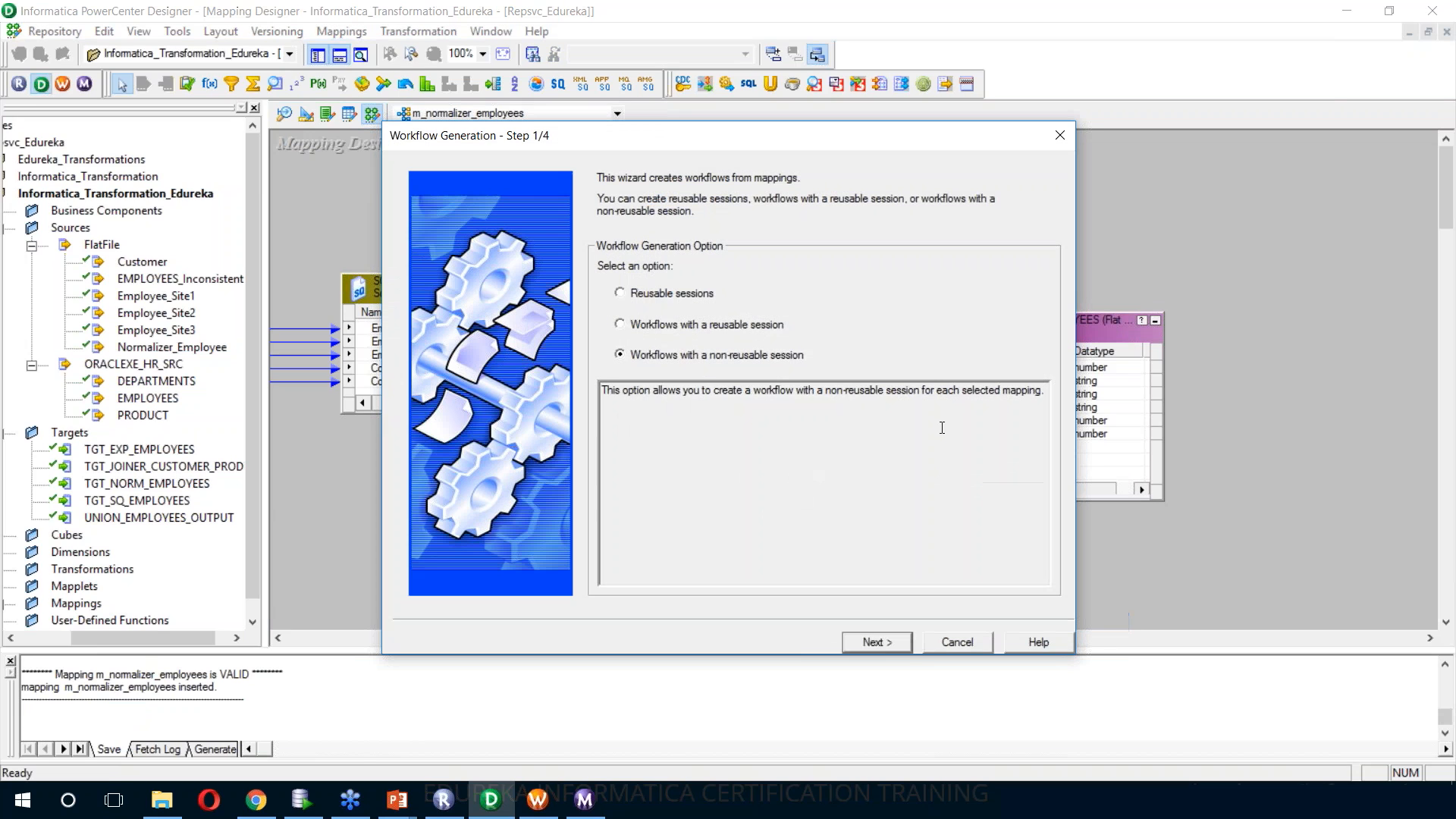
{"action": "left_click", "coordinate": [895, 648]}
{"action": "left_click", "coordinate": [895, 647]}
{"action": "left_click", "coordinate": [895, 648]}
{"action": "left_click", "coordinate": [895, 648]}
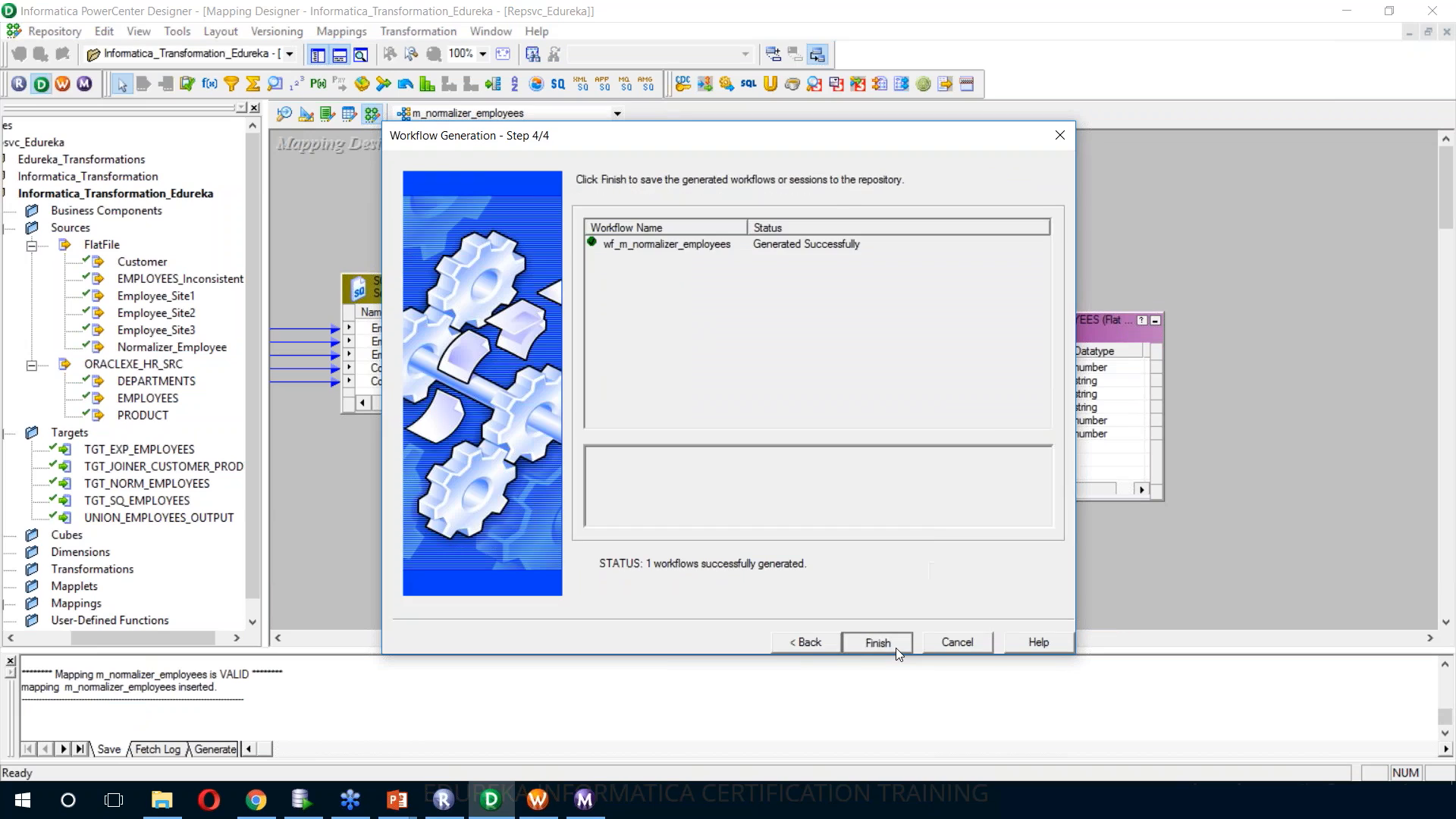
Switch to Workflow Manager, disconnect and reopen the Informatica_Transformation_Edureka folder, and expand its workflows
{"action": "left_click", "coordinate": [537, 800]}
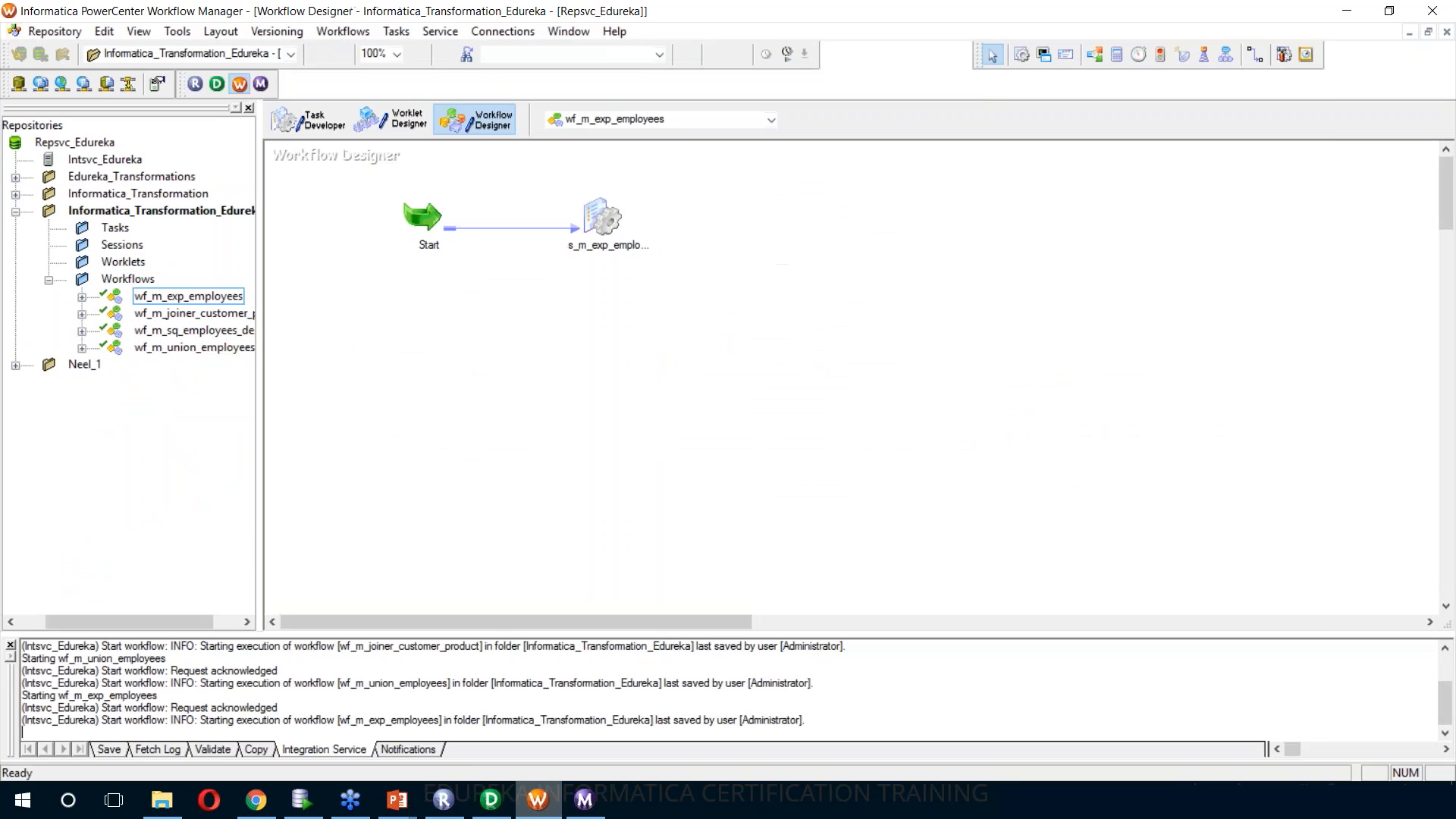
{"action": "right_click", "coordinate": [104, 213]}
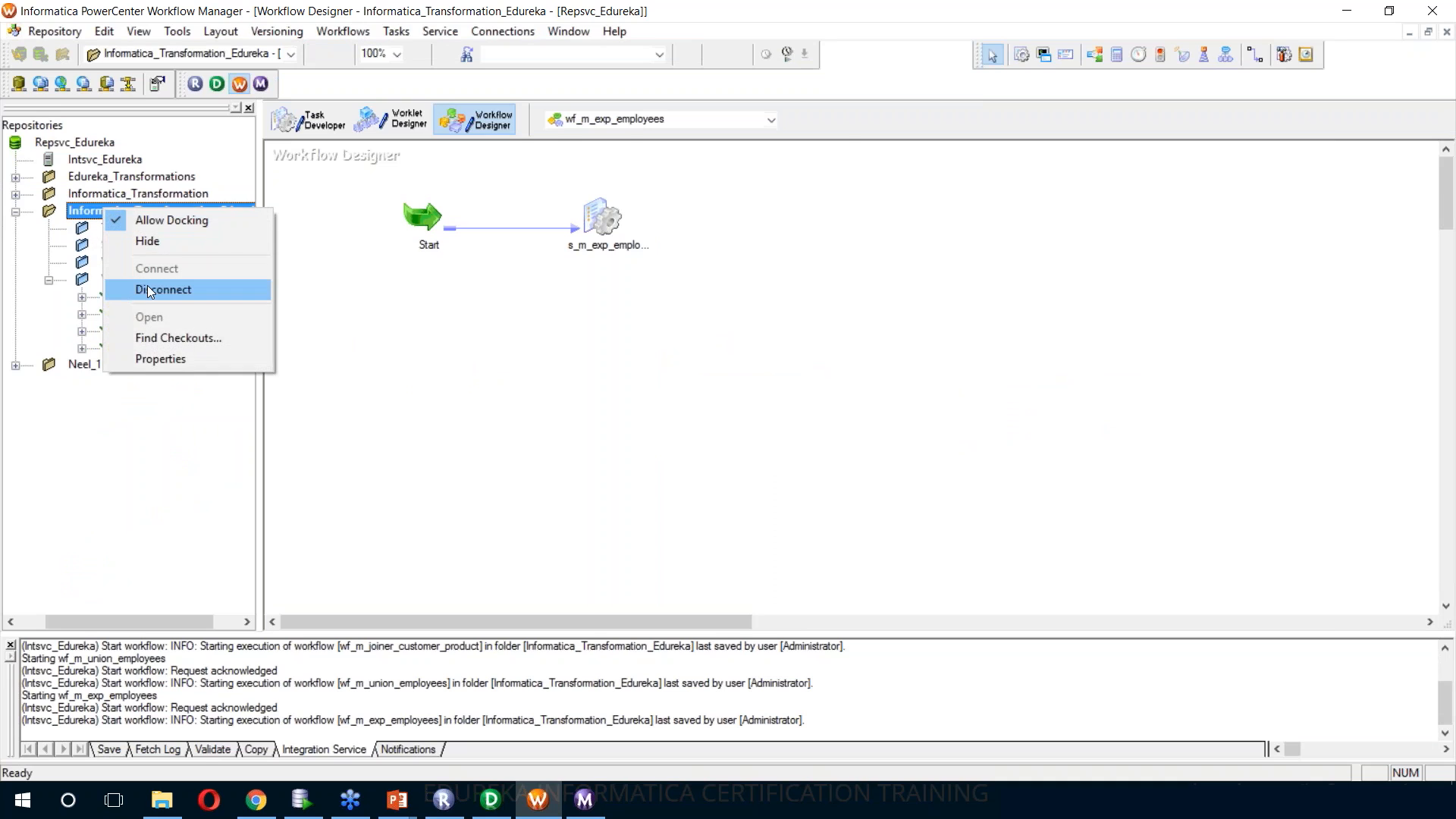
{"action": "left_click", "coordinate": [163, 289]}
{"action": "right_click", "coordinate": [100, 212]}
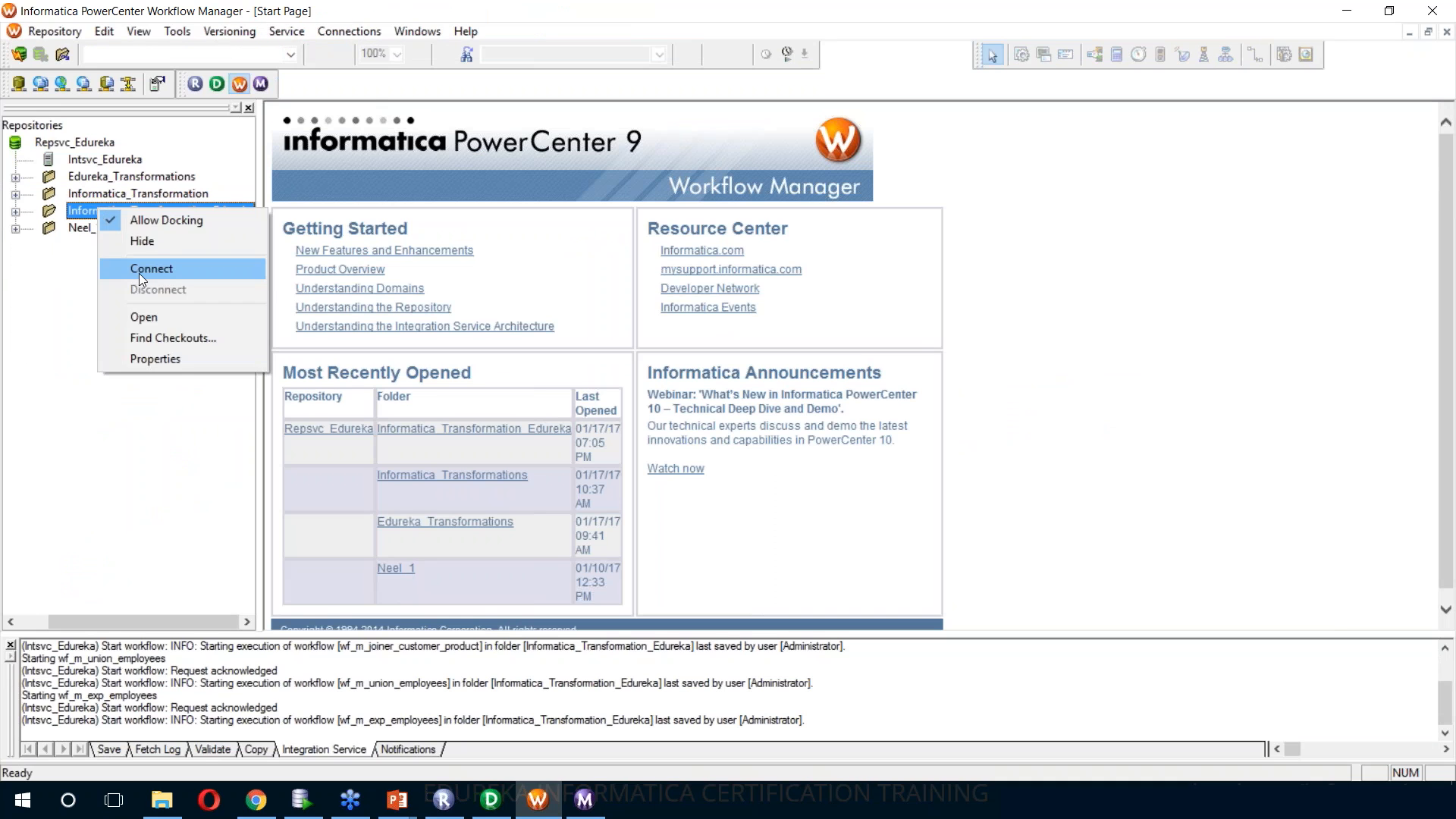
{"action": "left_click", "coordinate": [144, 317]}
{"action": "left_click", "coordinate": [49, 281]}
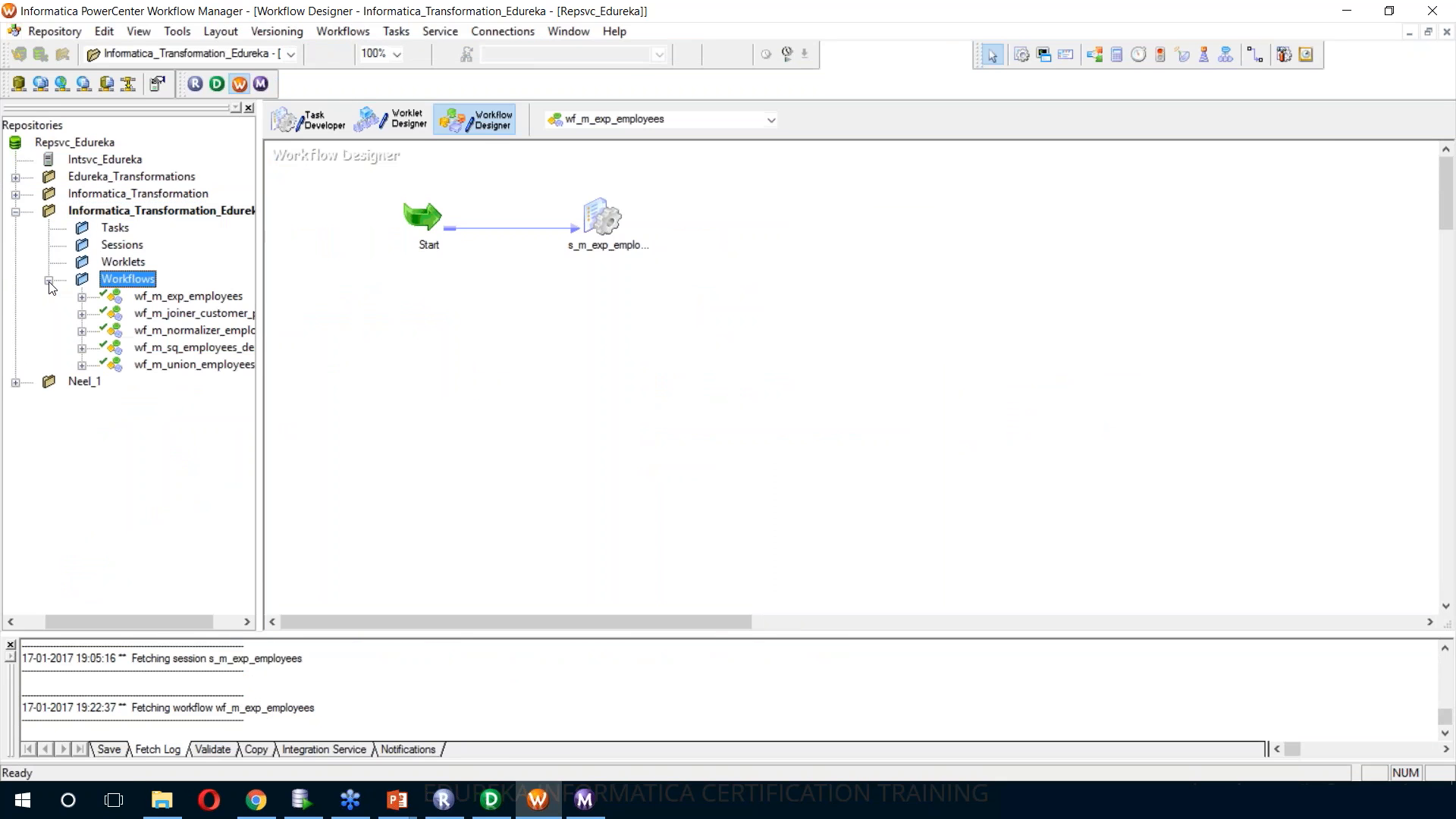
Open the wf_m_normalizer_employees workflow and display the mapping settings of the SQ_Normalizer_Employee source in its session
{"action": "right_click", "coordinate": [184, 332]}
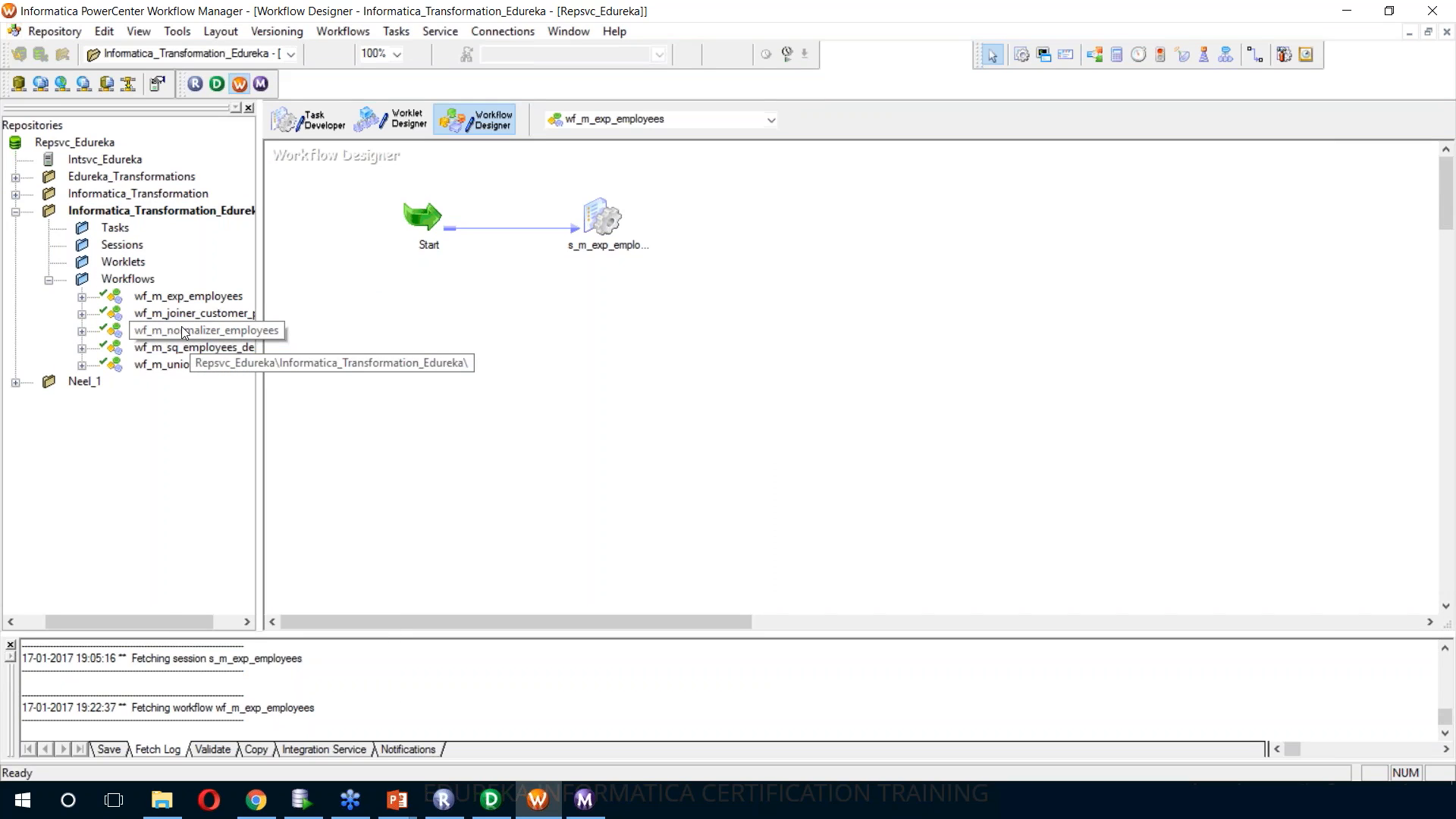
{"action": "left_click", "coordinate": [230, 386]}
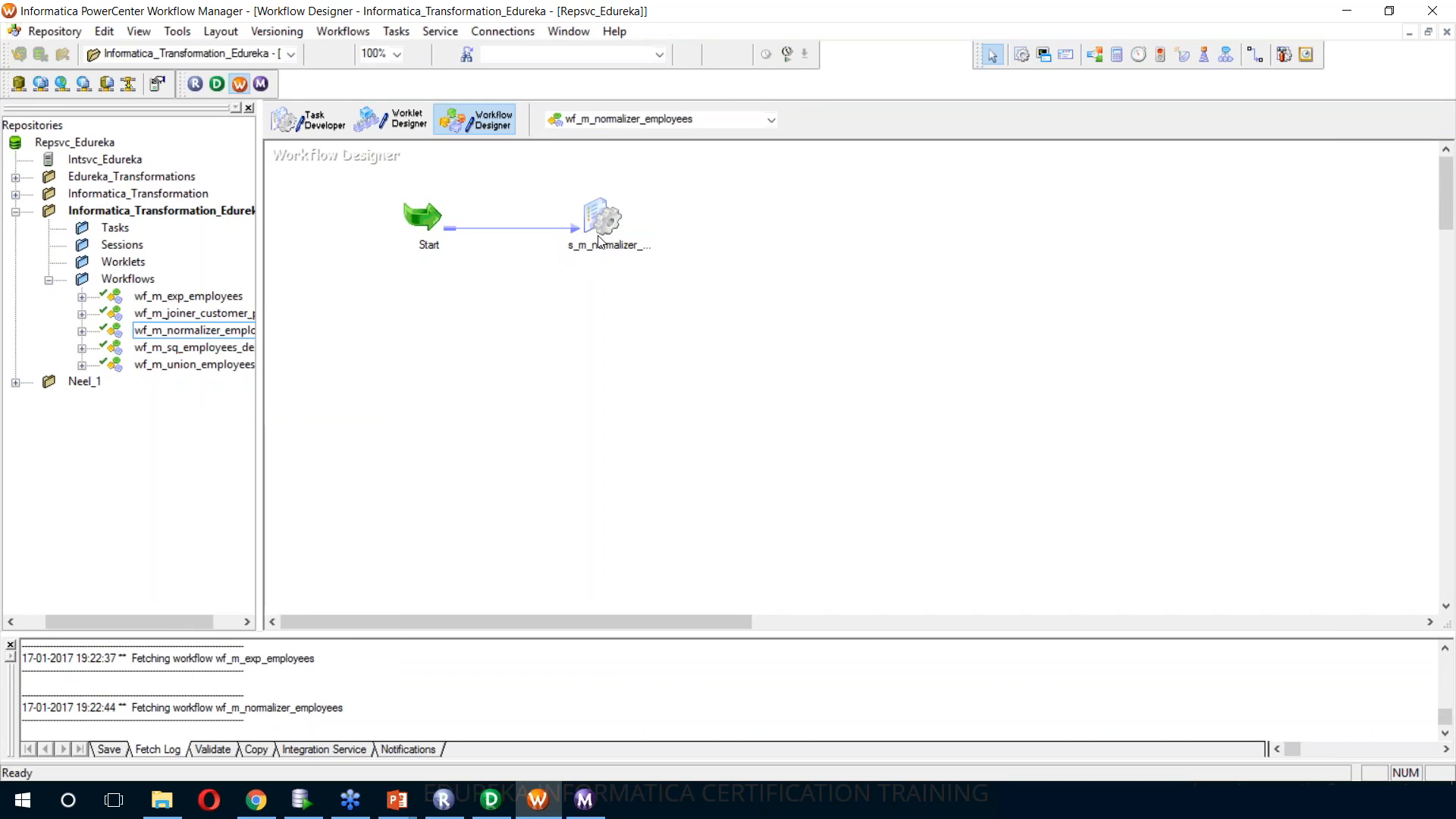
{"action": "double_click", "coordinate": [603, 220]}
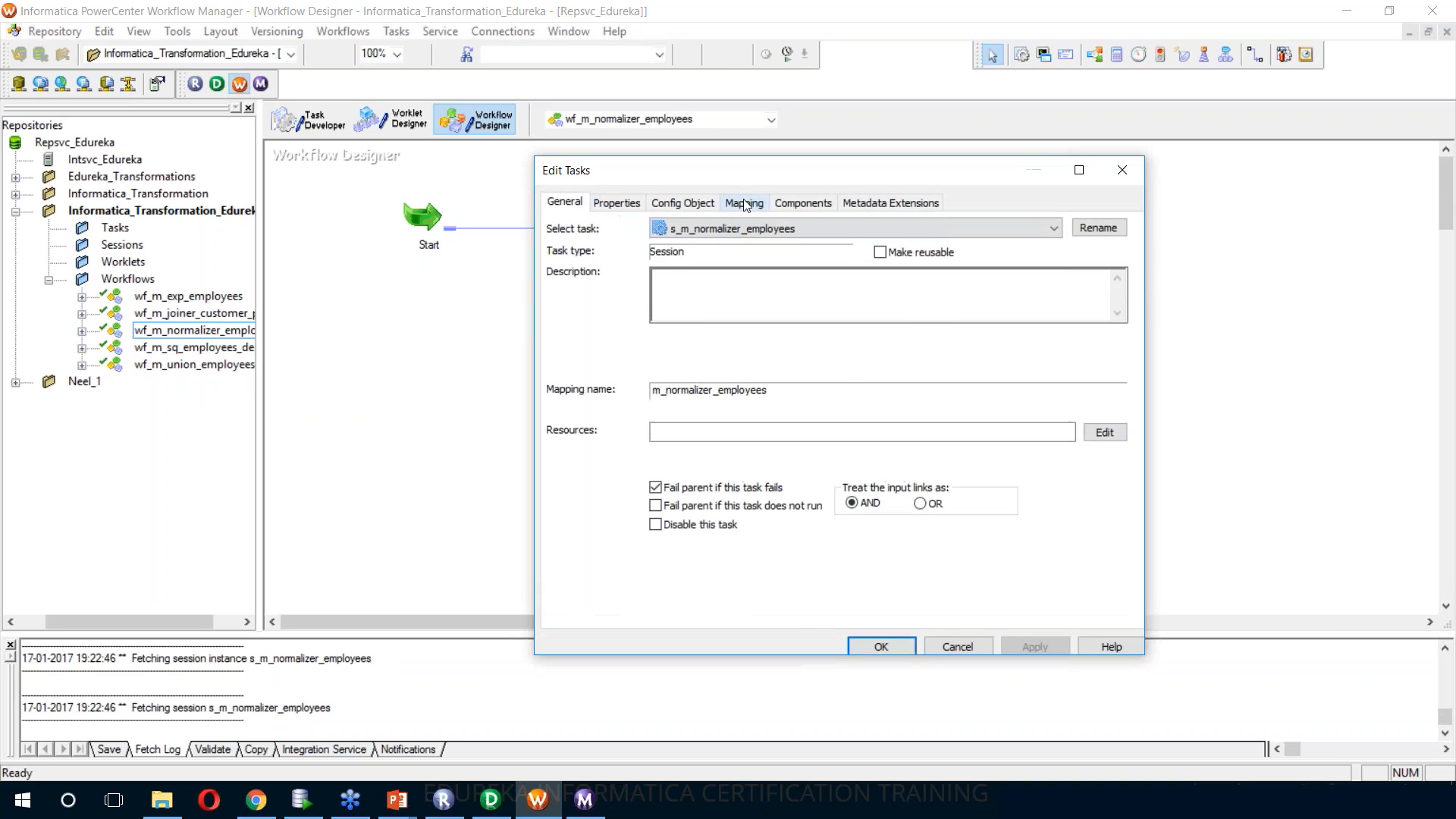
{"action": "left_click", "coordinate": [743, 204]}
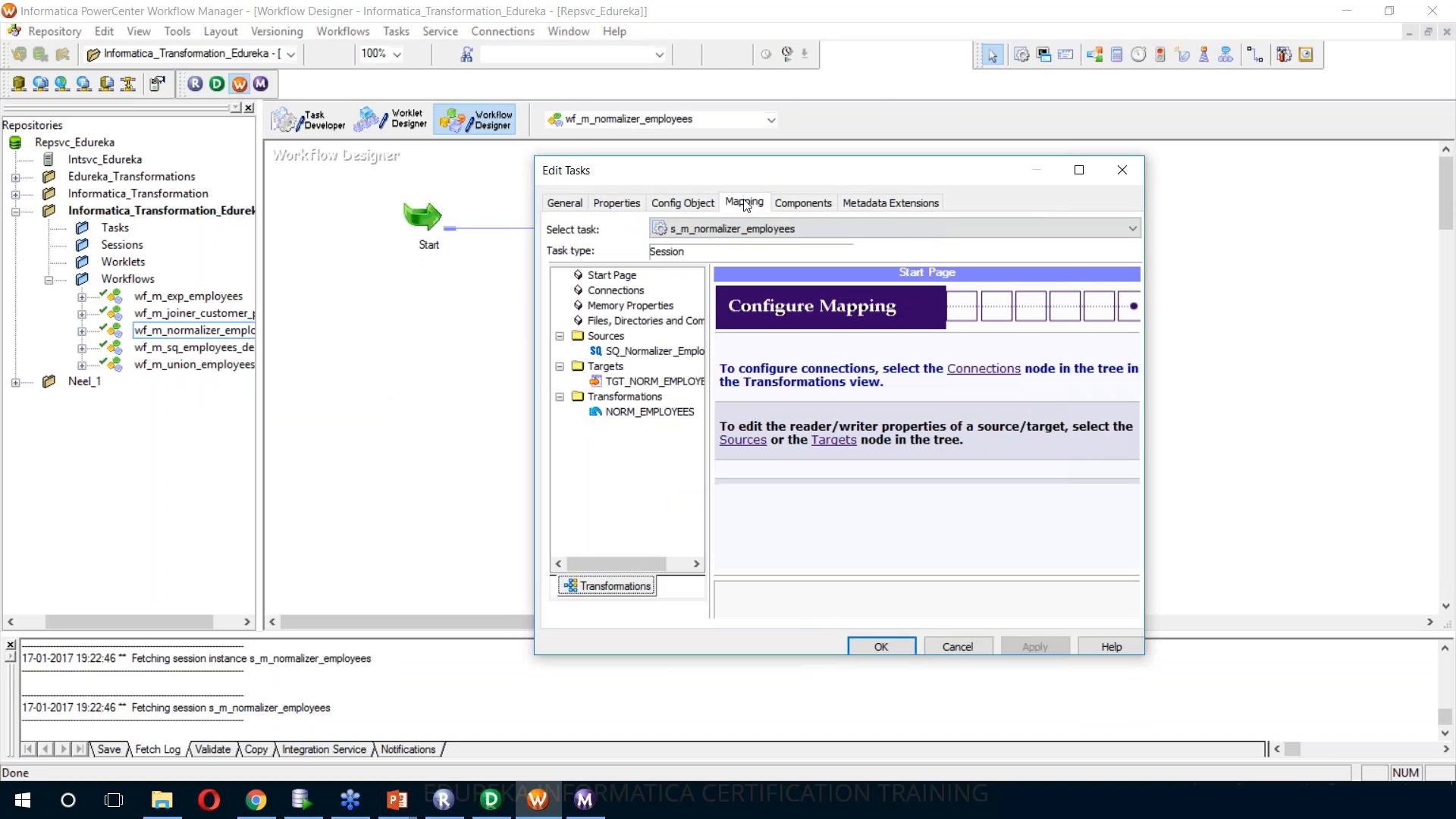
{"action": "left_click", "coordinate": [657, 352]}
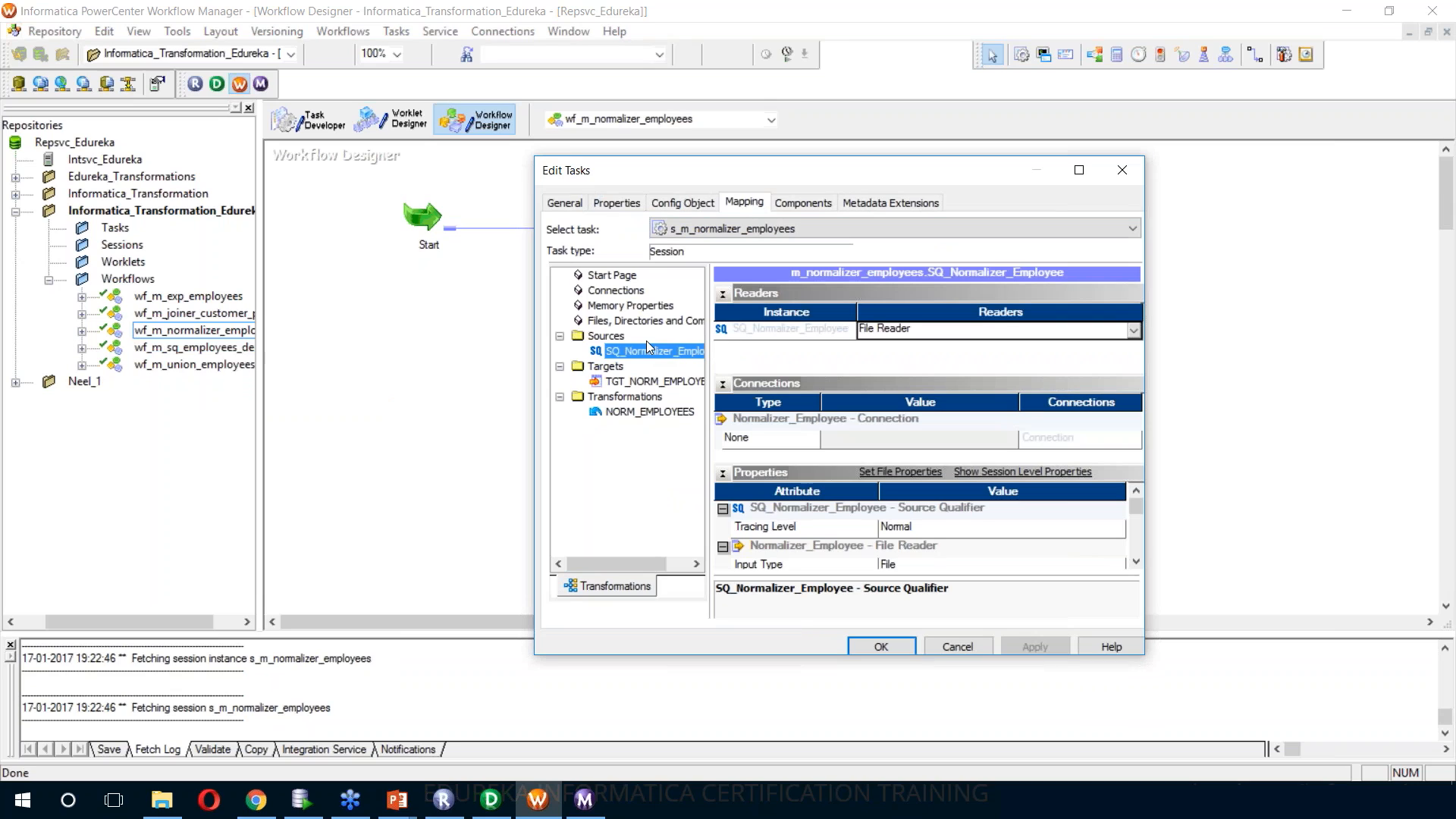
Set the TGT_NORM_EMPLOYEES target's output filename to tgt_norm_employees.csv, confirm the session edits and save the workflow
{"action": "left_click", "coordinate": [641, 382]}
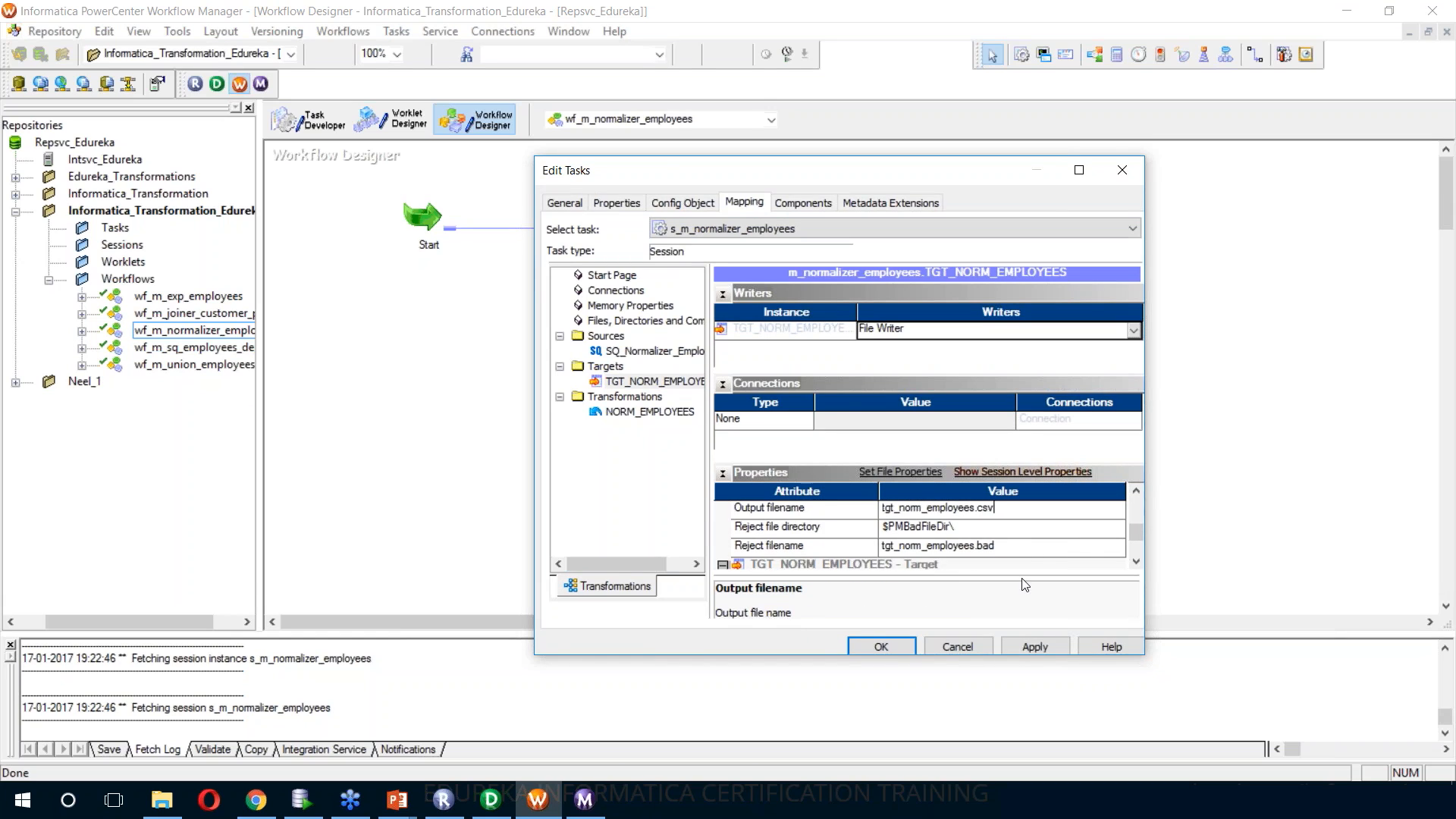
{"action": "left_click", "coordinate": [1035, 646]}
{"action": "left_click", "coordinate": [906, 648]}
{"action": "left_click", "coordinate": [769, 396]}
{"action": "key", "text": "ctrl+s"}
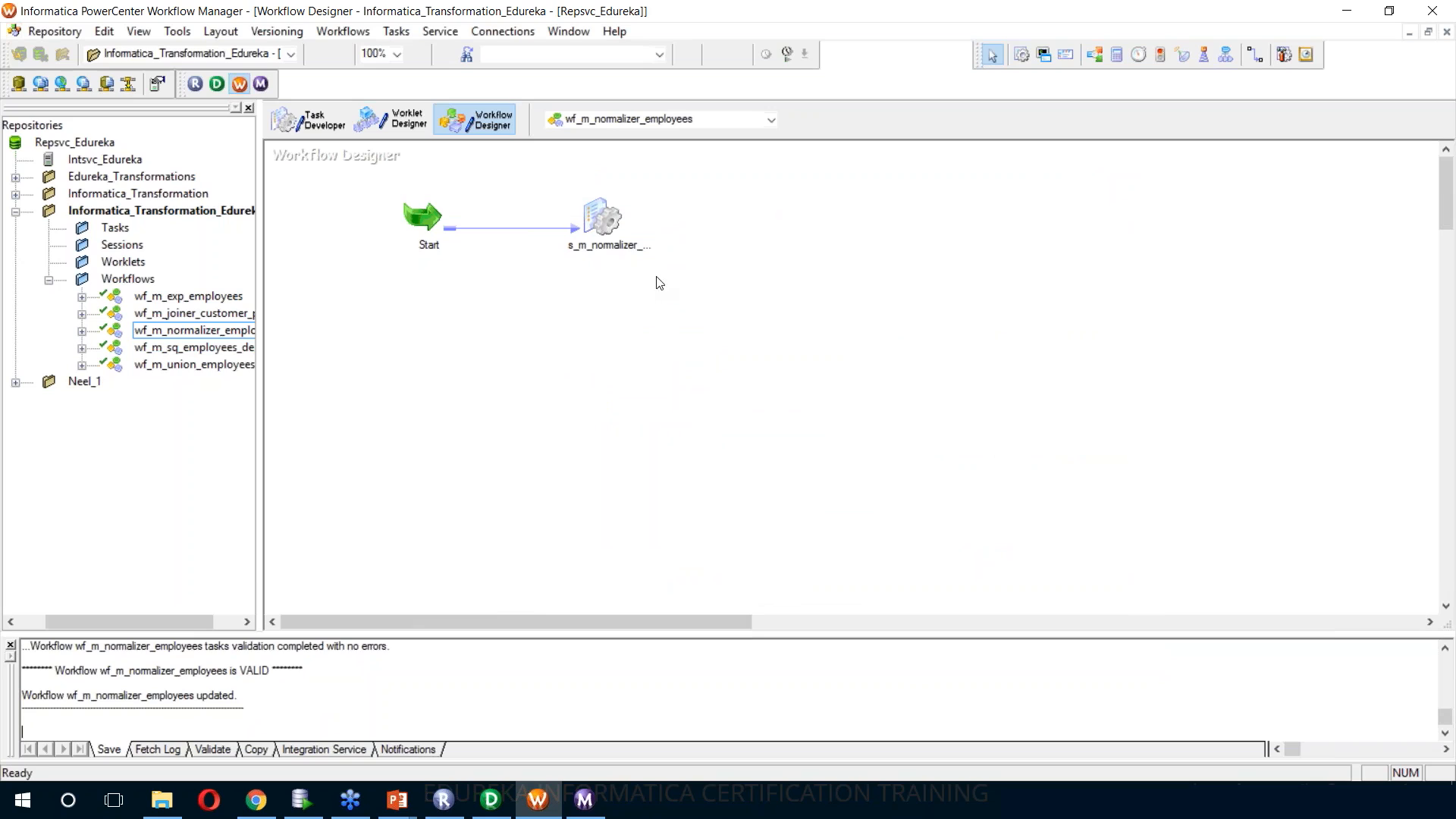
Start the wf_m_normalizer_employees workflow and view the s_m_normalizer_employees session's run details in Workflow Monitor
{"action": "right_click", "coordinate": [693, 221]}
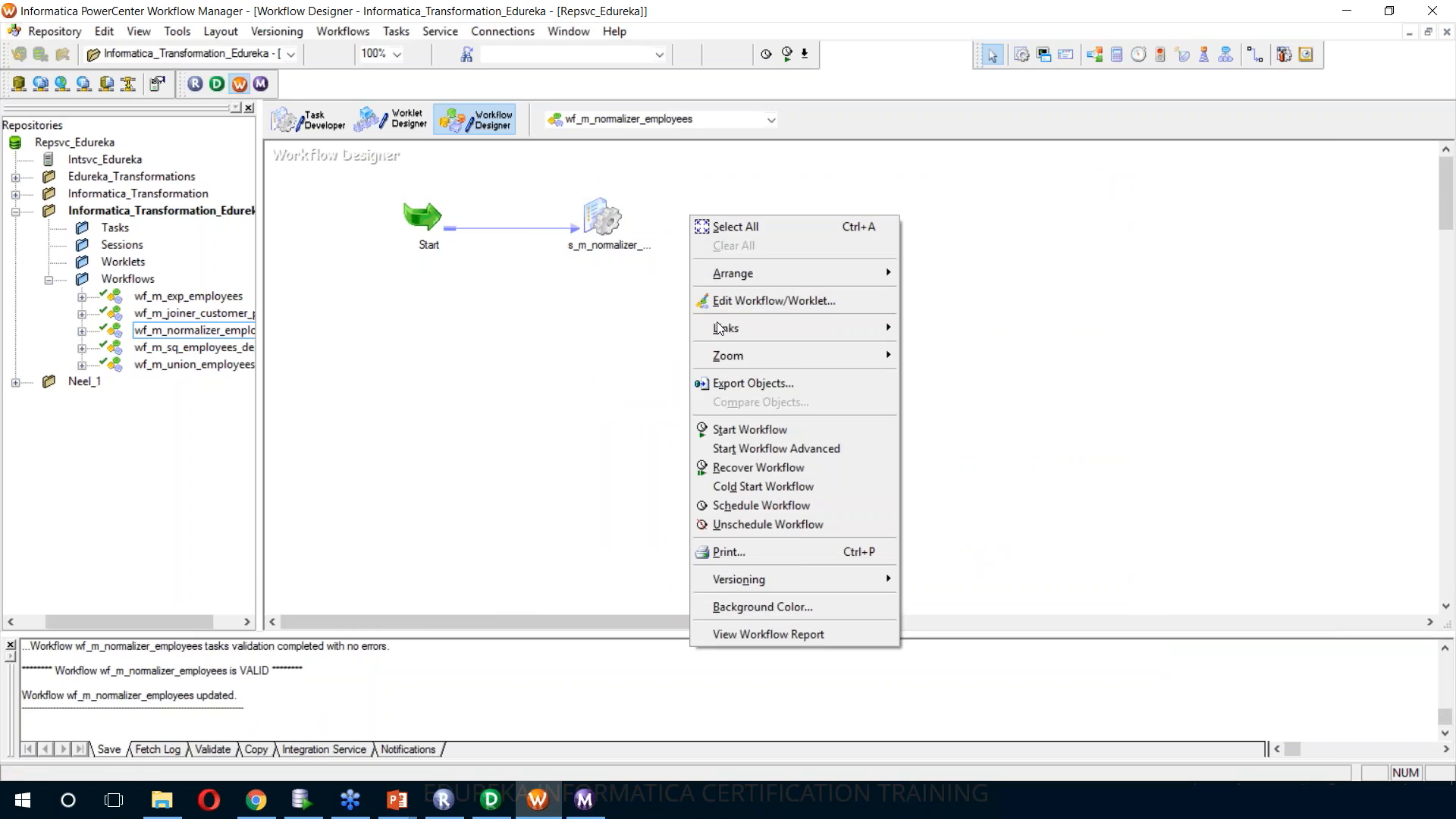
{"action": "left_click", "coordinate": [730, 430]}
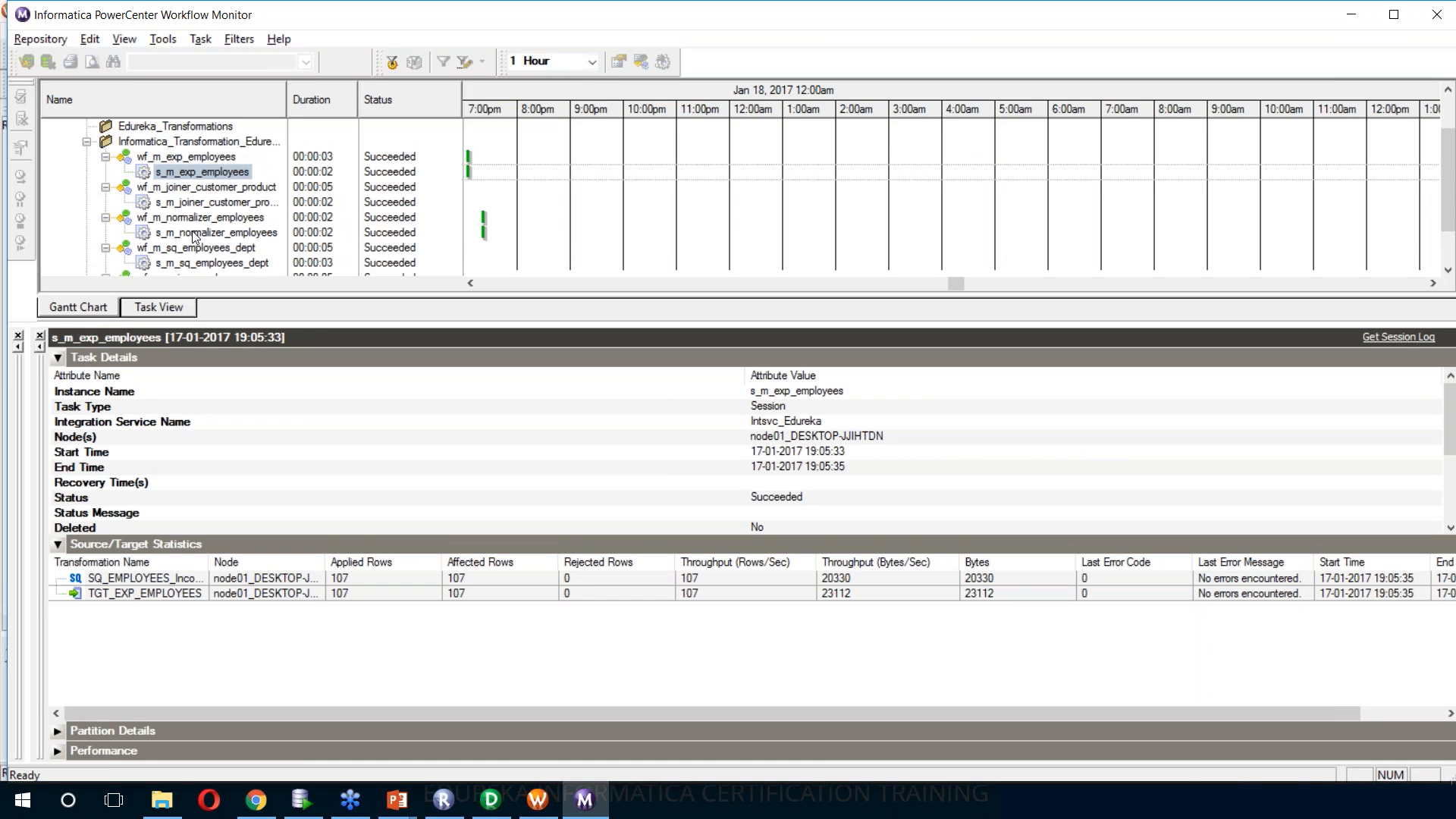
{"action": "left_click", "coordinate": [196, 233]}
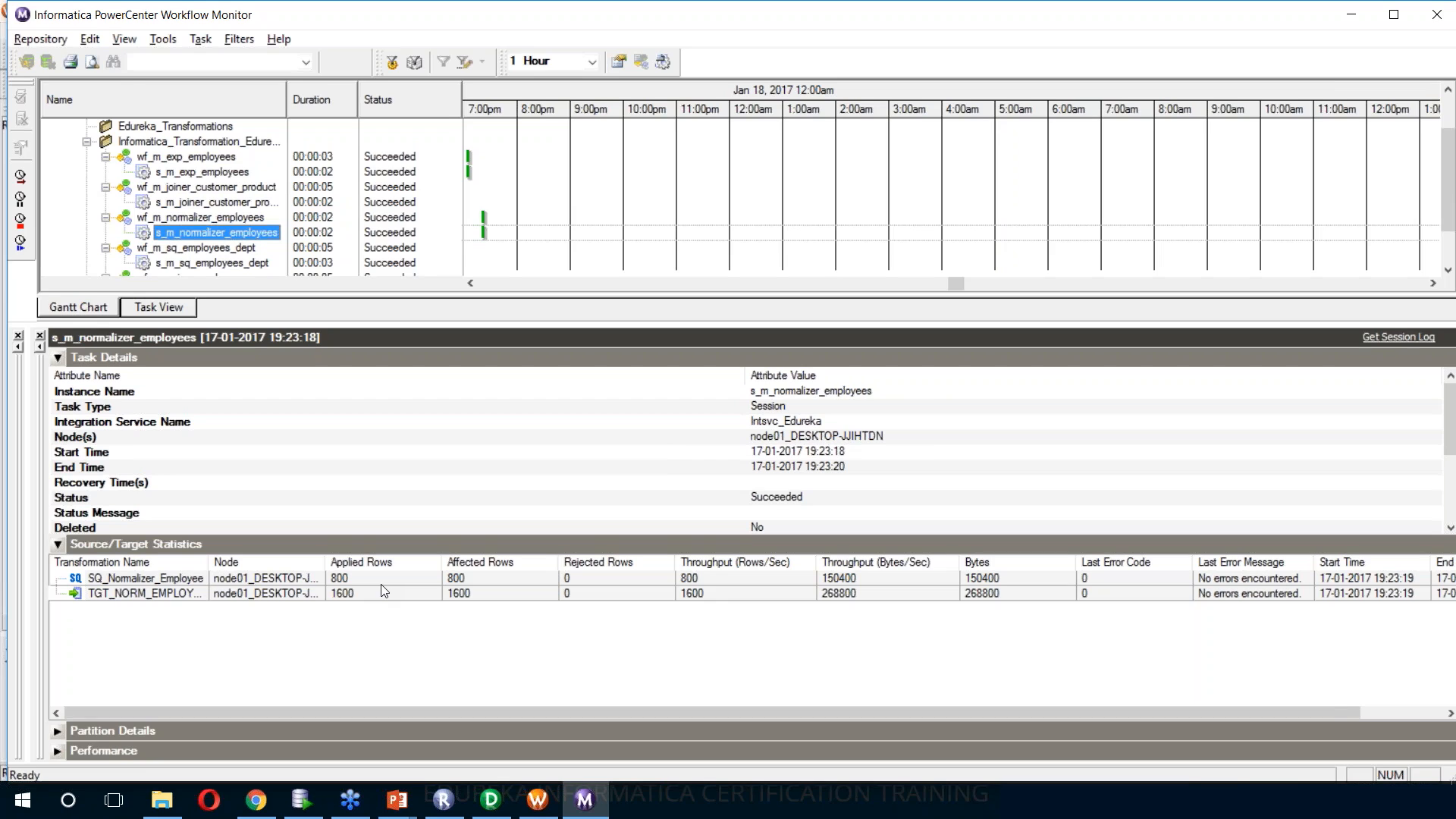
Switch to File Explorer, go to the TgtFiles folder and open tgt_norm_employees.csv in Excel
{"action": "key", "text": "alt+Tab"}
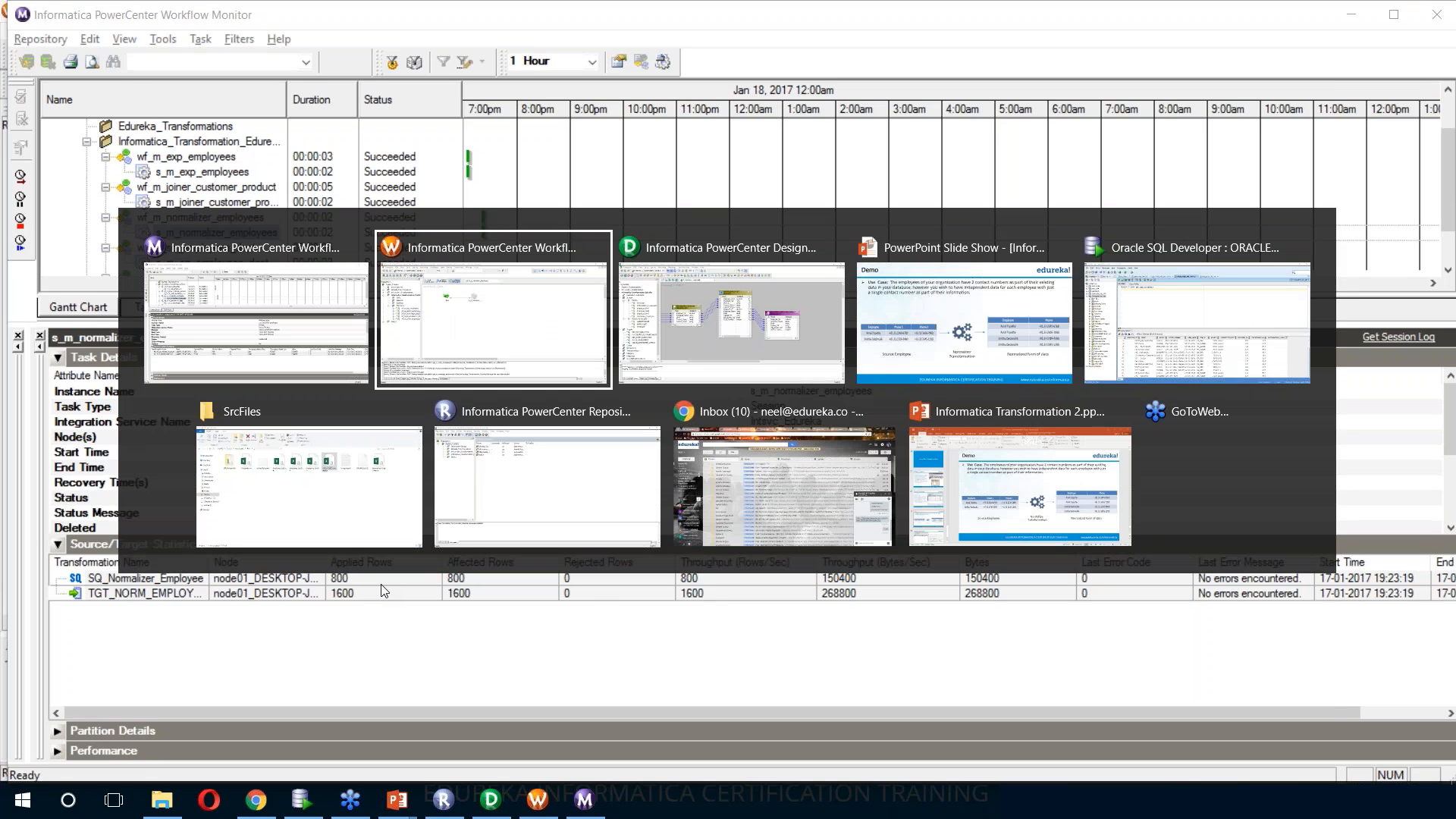
{"action": "key", "text": "Tab"}
{"action": "key", "text": "Tab"}
{"action": "key", "text": "Tab"}
{"action": "key", "text": "Tab"}
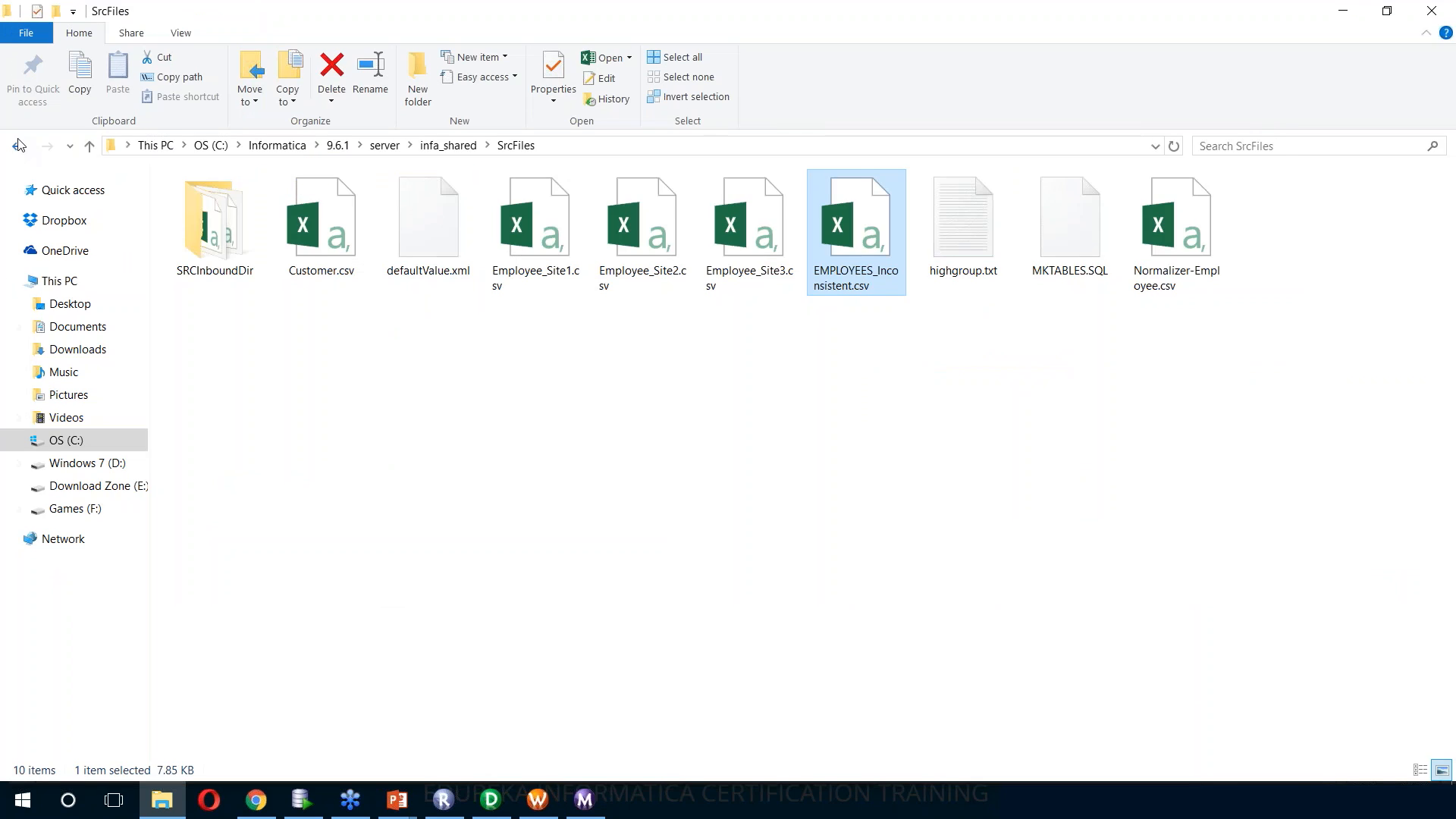
{"action": "left_click", "coordinate": [19, 144]}
{"action": "double_click", "coordinate": [1287, 239]}
{"action": "double_click", "coordinate": [258, 243]}
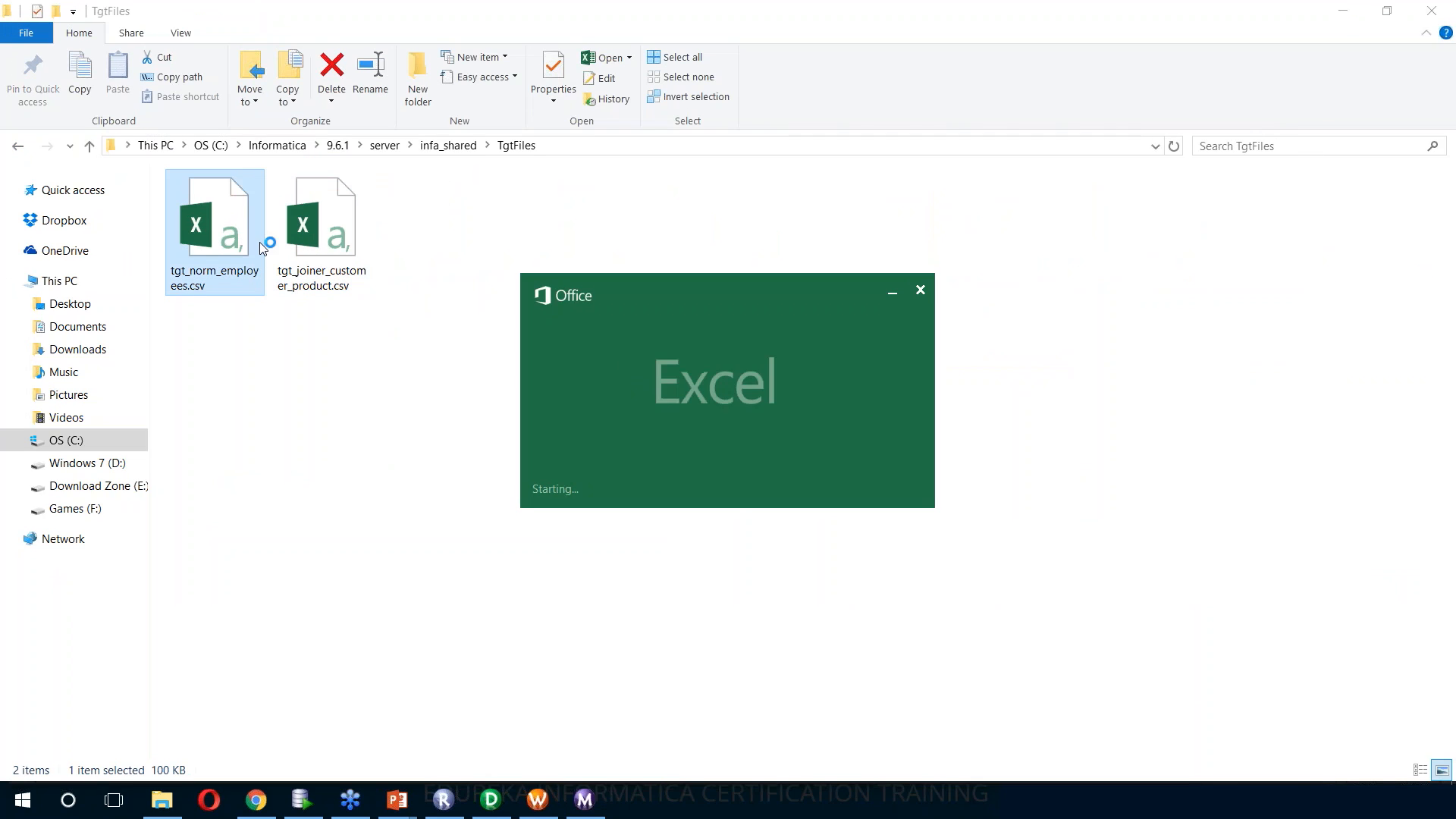
Autofit the column widths of all the data in tgt_norm_employees.csv and return to the first row
{"action": "key", "text": "ctrl+shift+End"}
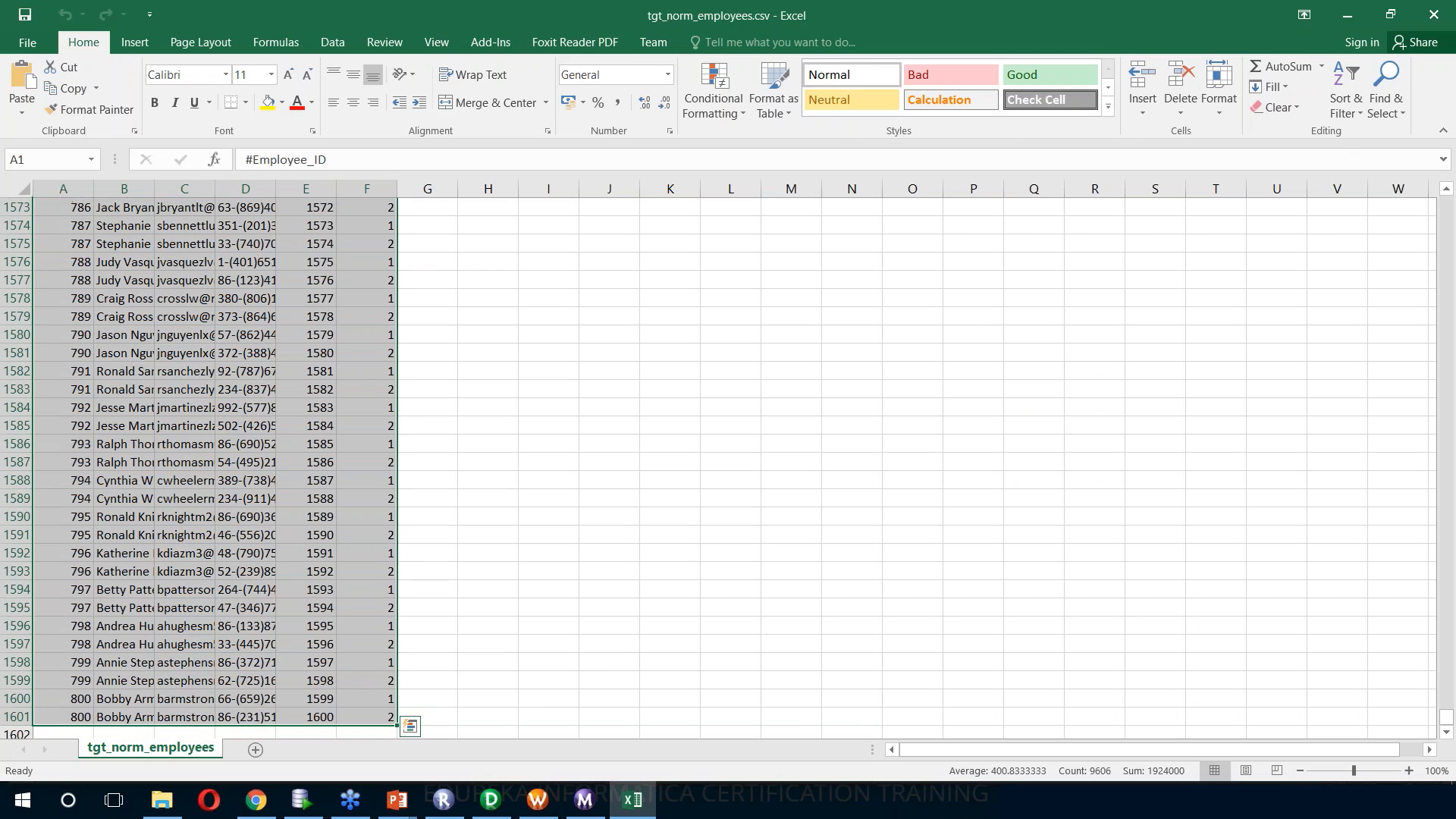
{"action": "key", "text": "alt+h"}
{"action": "key", "text": "o"}
{"action": "key", "text": "i"}
{"action": "key", "text": "ctrl+Home"}
Examine the GK_Contact_NO and GCID_Contact_NO values from the first records through to the last one
{"action": "left_click", "coordinate": [644, 315]}
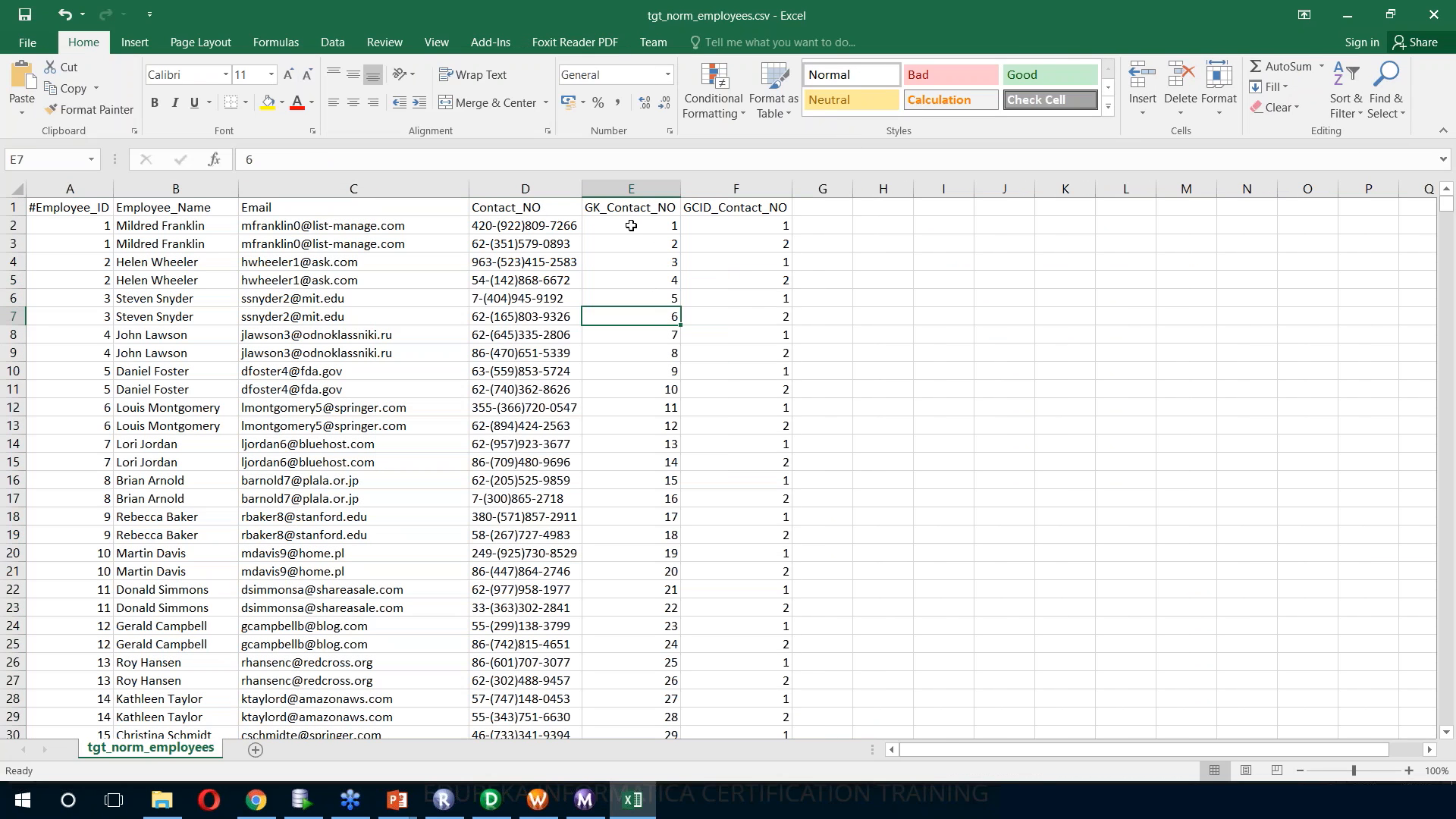
{"action": "left_click", "coordinate": [731, 222]}
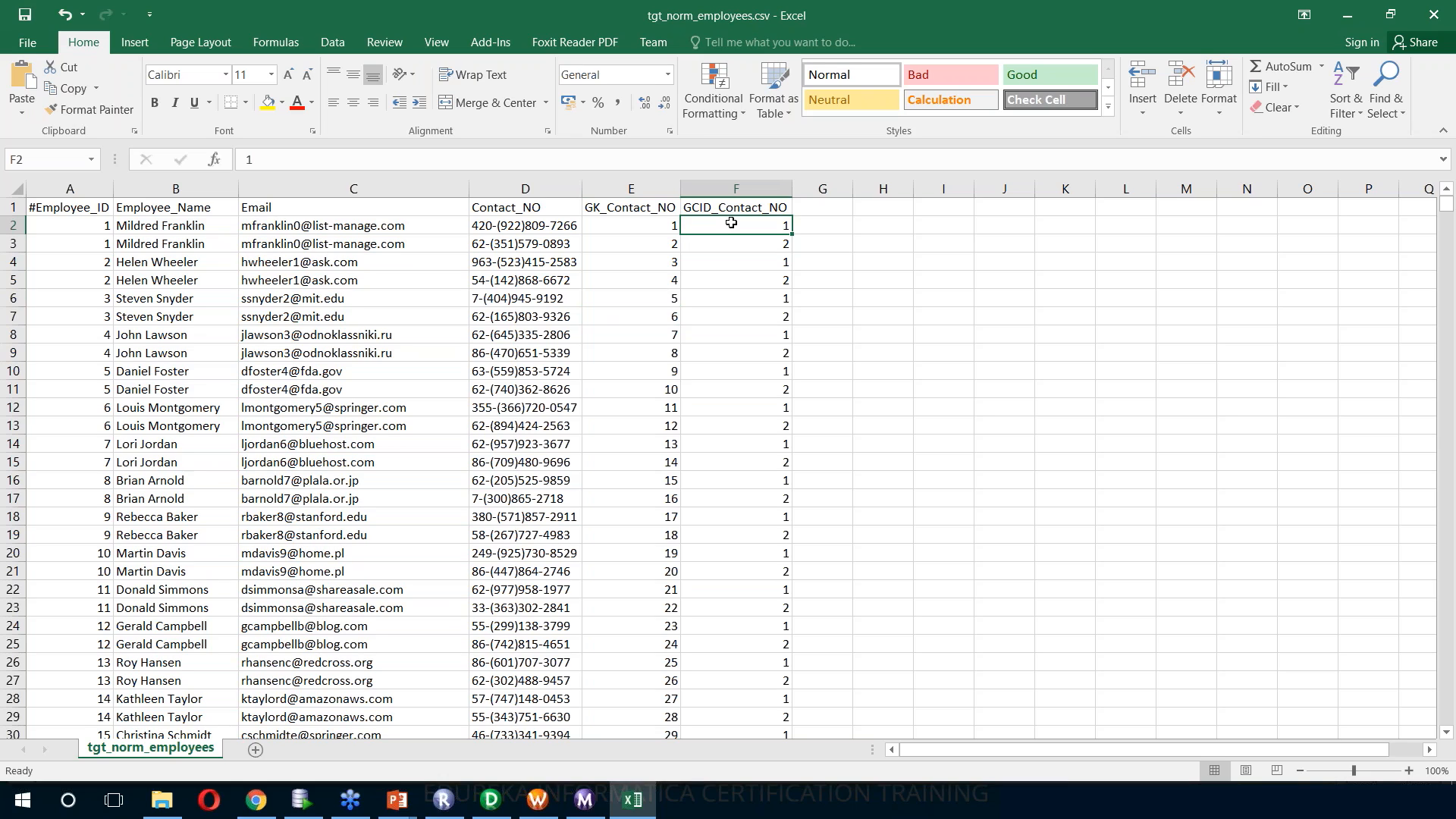
{"action": "left_click", "coordinate": [728, 258]}
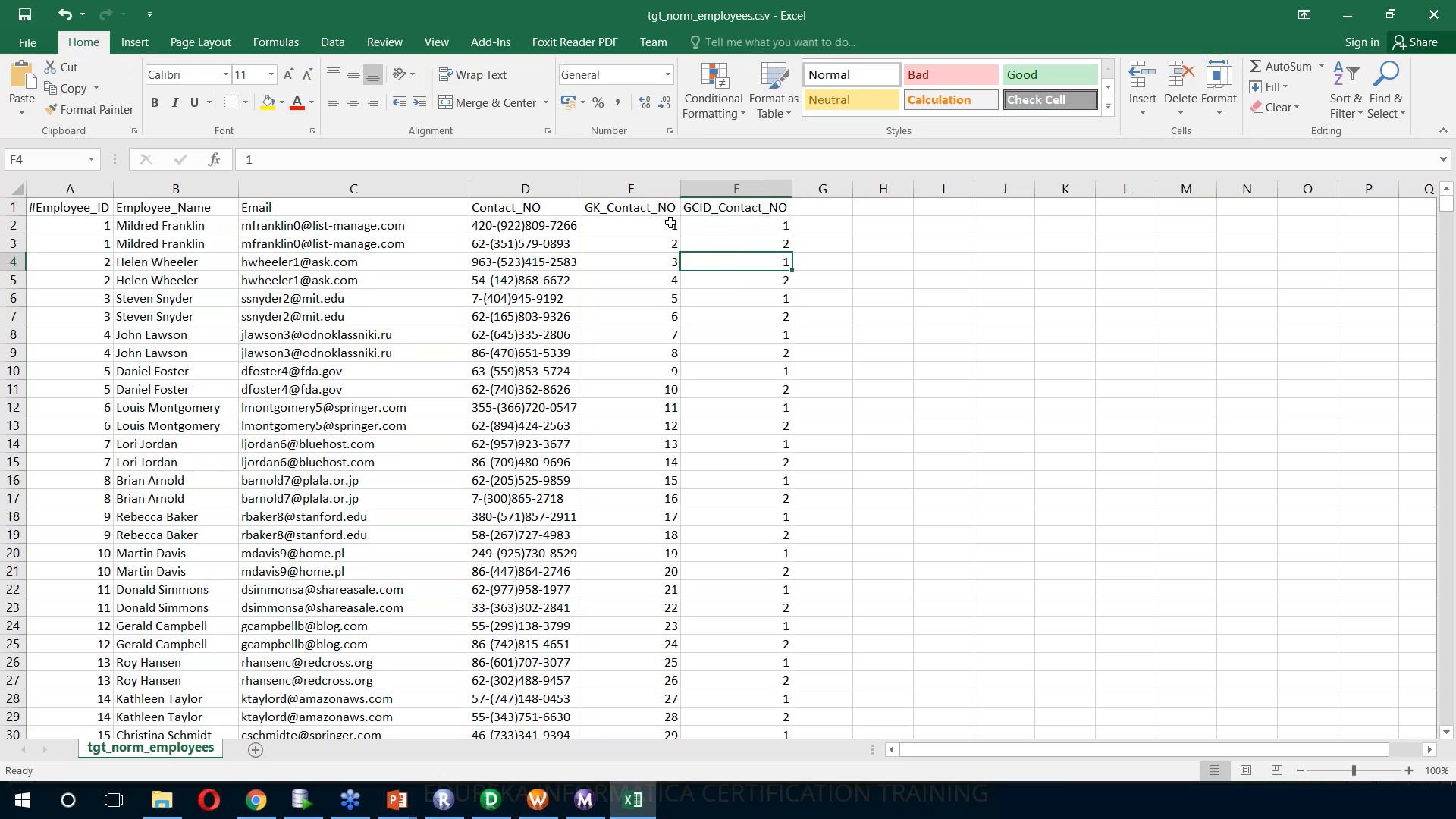
{"action": "left_click", "coordinate": [641, 223]}
{"action": "scroll", "coordinate": [962, 250], "scroll_direction": "down", "scroll_amount": 20}
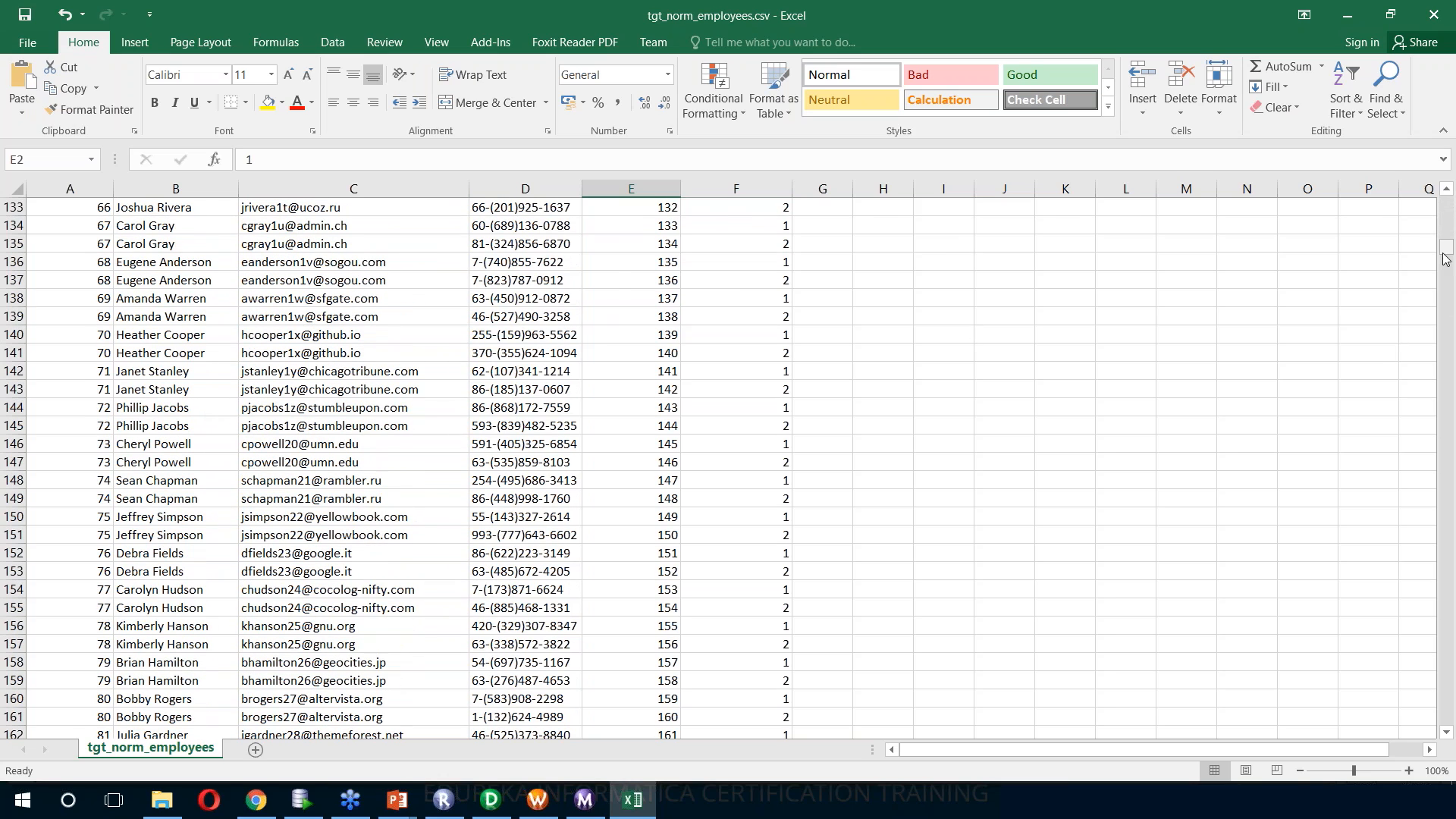
{"action": "left_click_drag", "start_coordinate": [1445, 250], "coordinate": [1445, 717]}
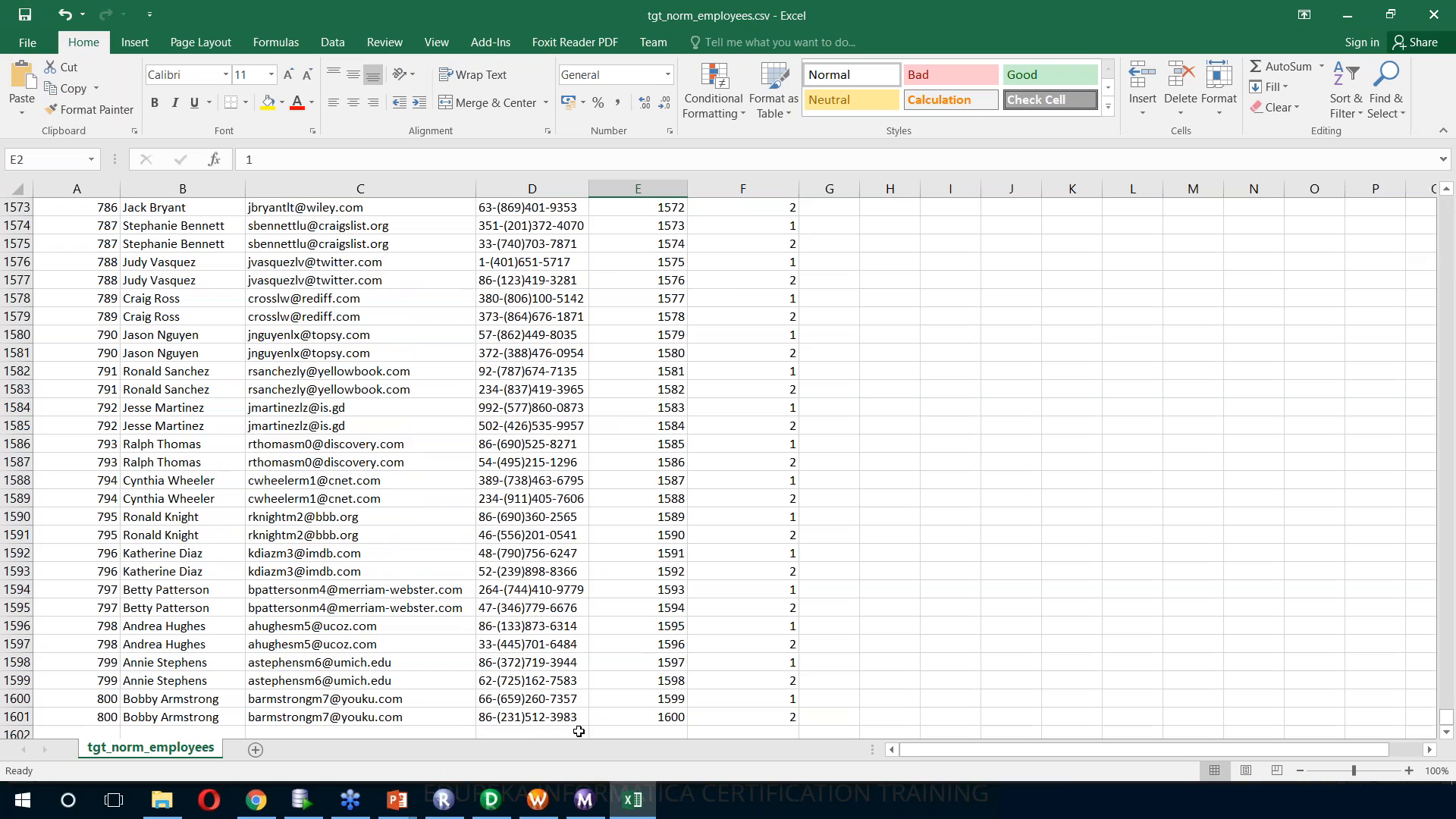
Switch back to Workflow Monitor and restart the wf_m_normalizer_employees workflow
{"action": "key", "text": "alt+Tab"}
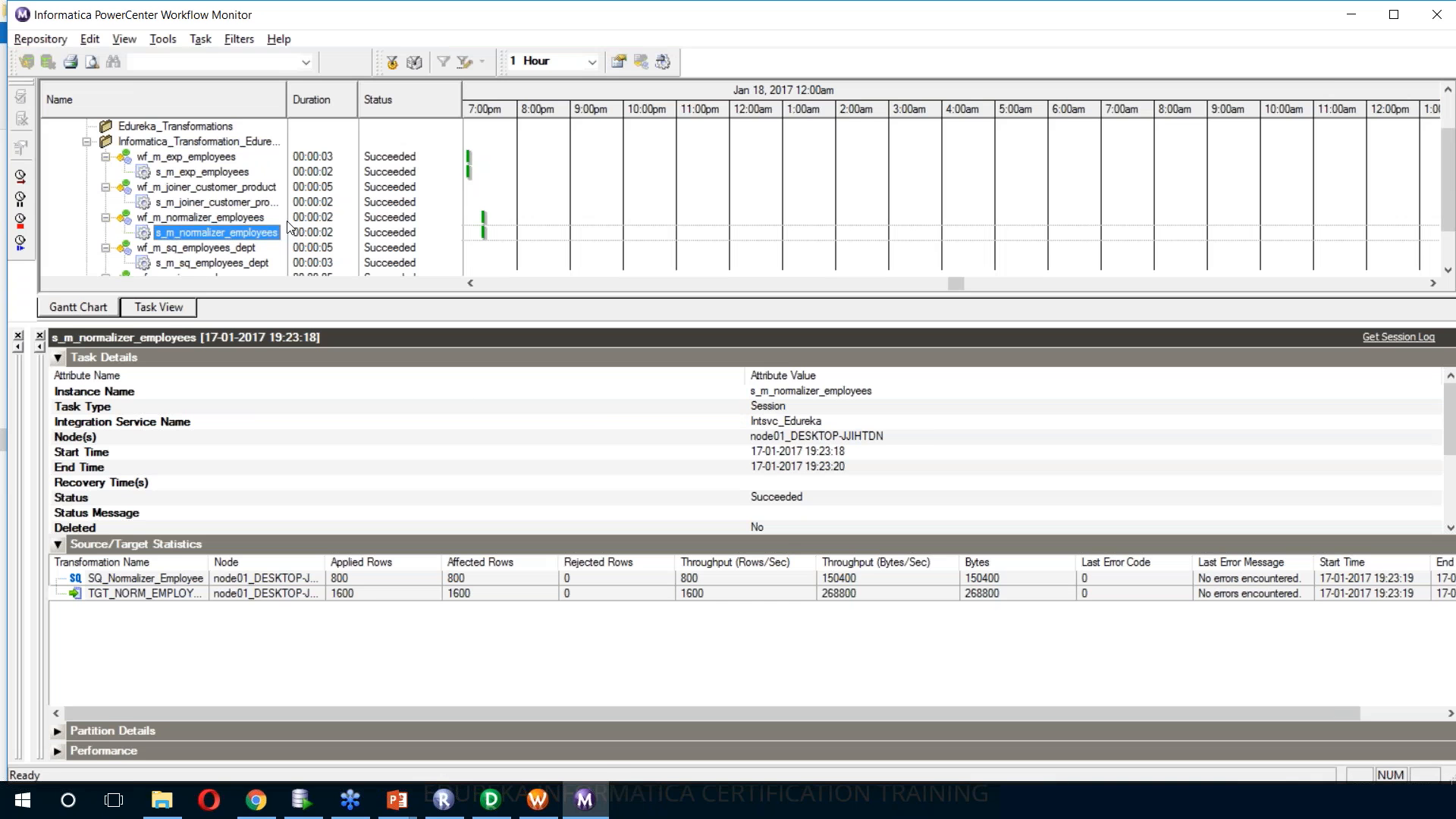
{"action": "right_click", "coordinate": [218, 222]}
{"action": "left_click", "coordinate": [252, 281]}
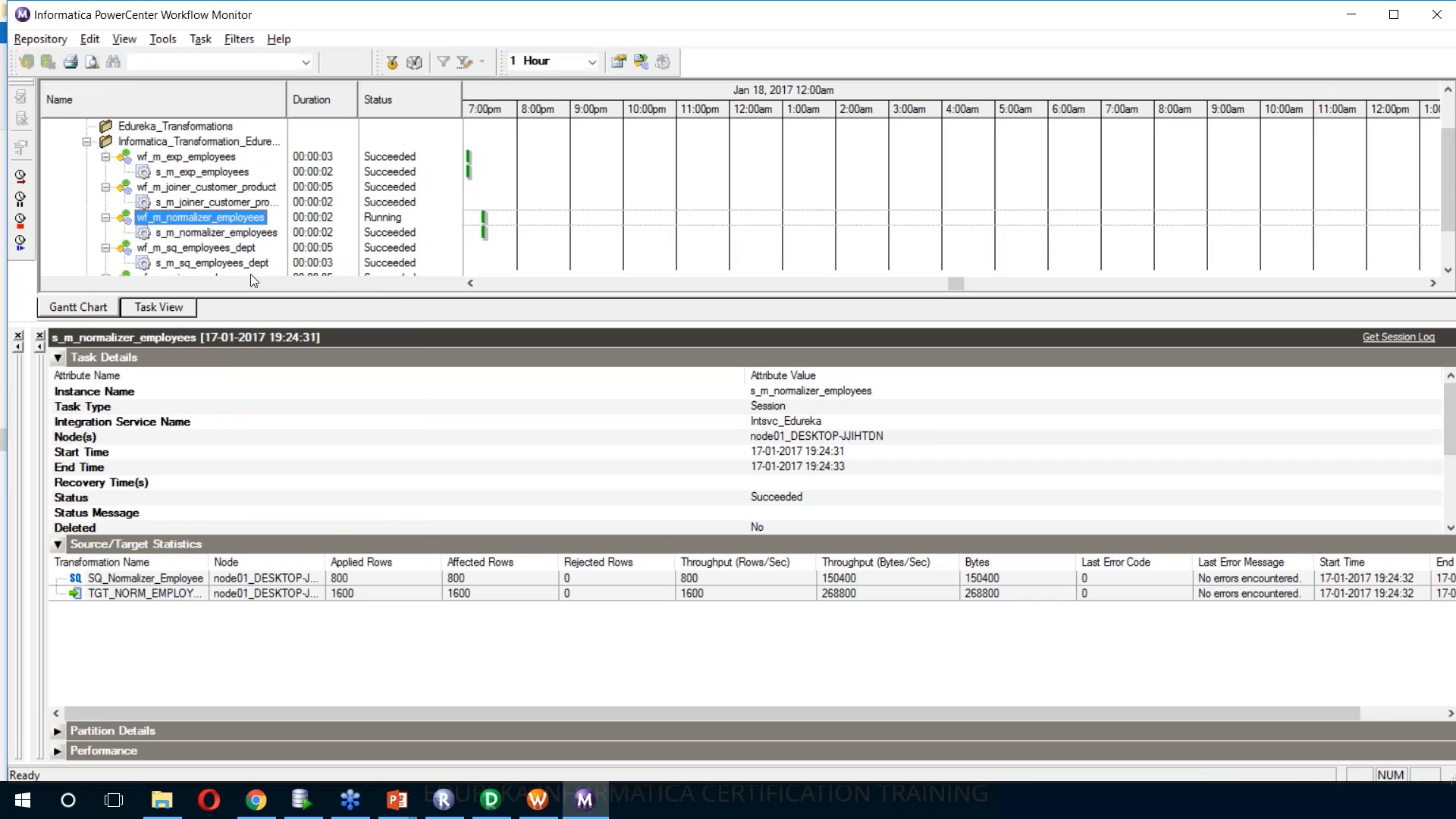
Switch to the TgtFiles folder and reopen the regenerated tgt_norm_employees.csv in Excel
{"action": "key", "text": "alt+Tab"}
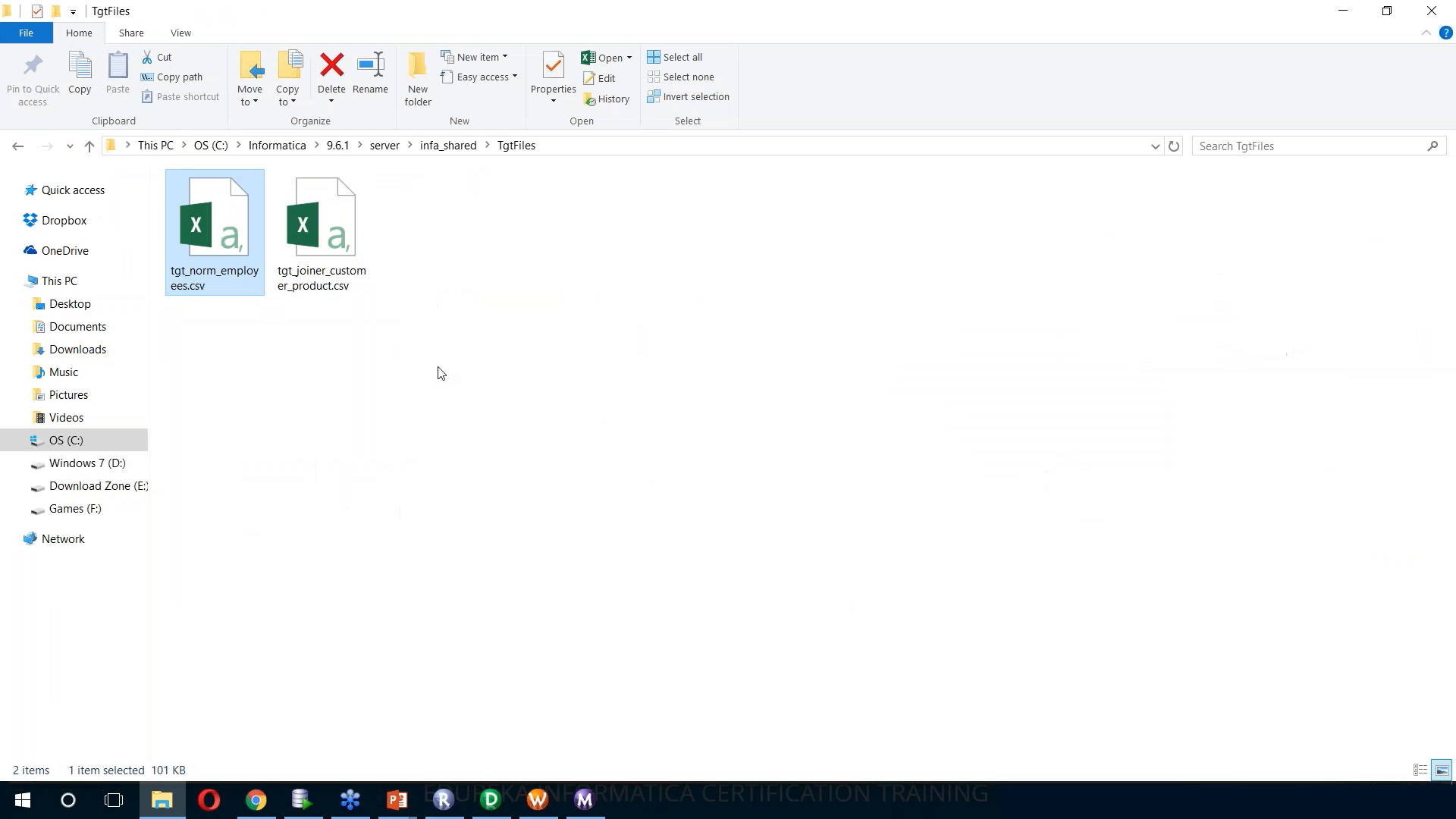
{"action": "left_click", "coordinate": [432, 378]}
{"action": "left_click", "coordinate": [215, 267]}
{"action": "double_click", "coordinate": [215, 267]}
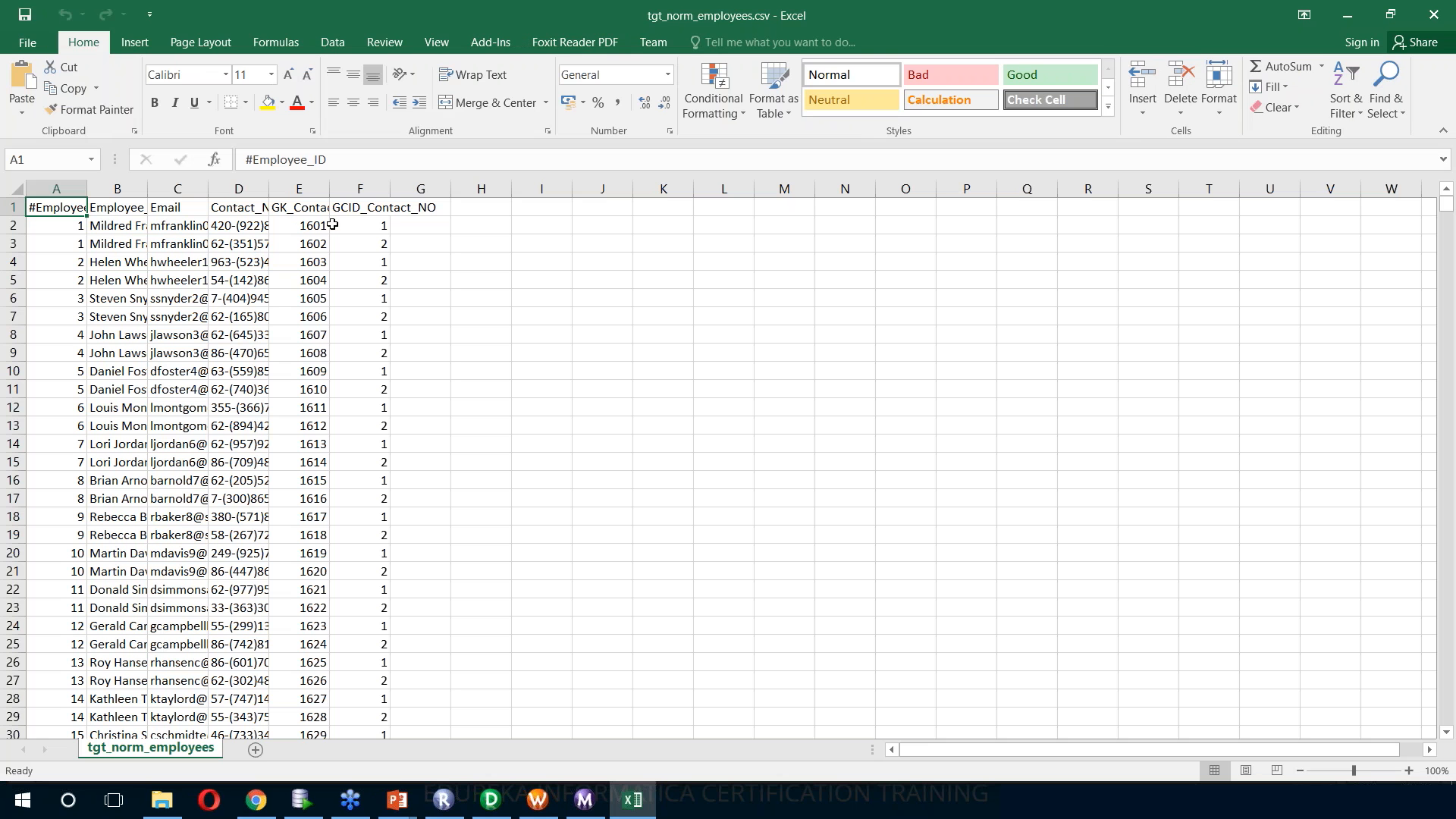
Autofit all data columns in the reopened file and inspect the first GK_Contact_NO value
{"action": "key", "text": "ctrl+shift+End"}
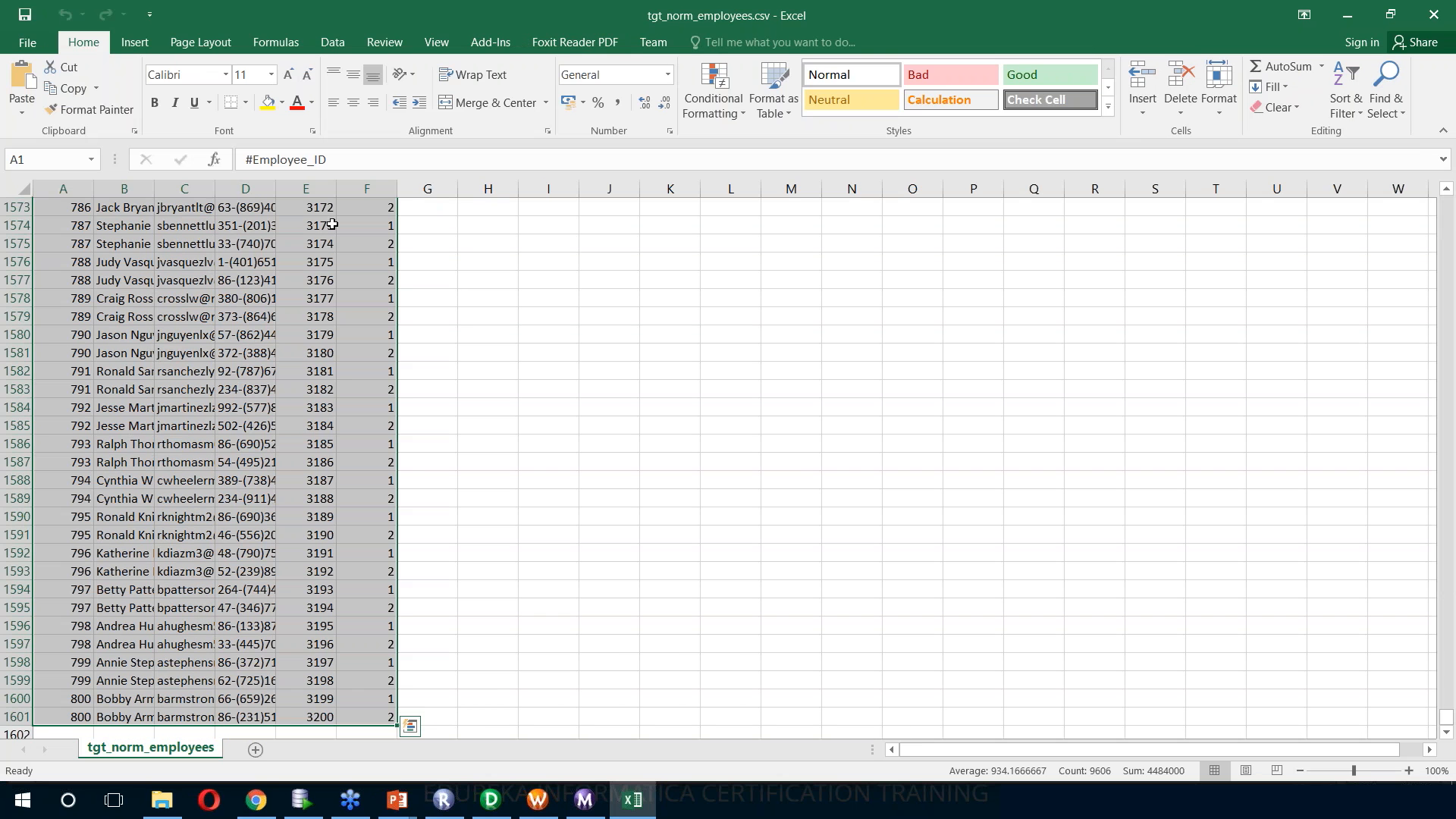
{"action": "key", "text": "alt+h"}
{"action": "key", "text": "o"}
{"action": "key", "text": "i"}
{"action": "left_click", "coordinate": [654, 220]}
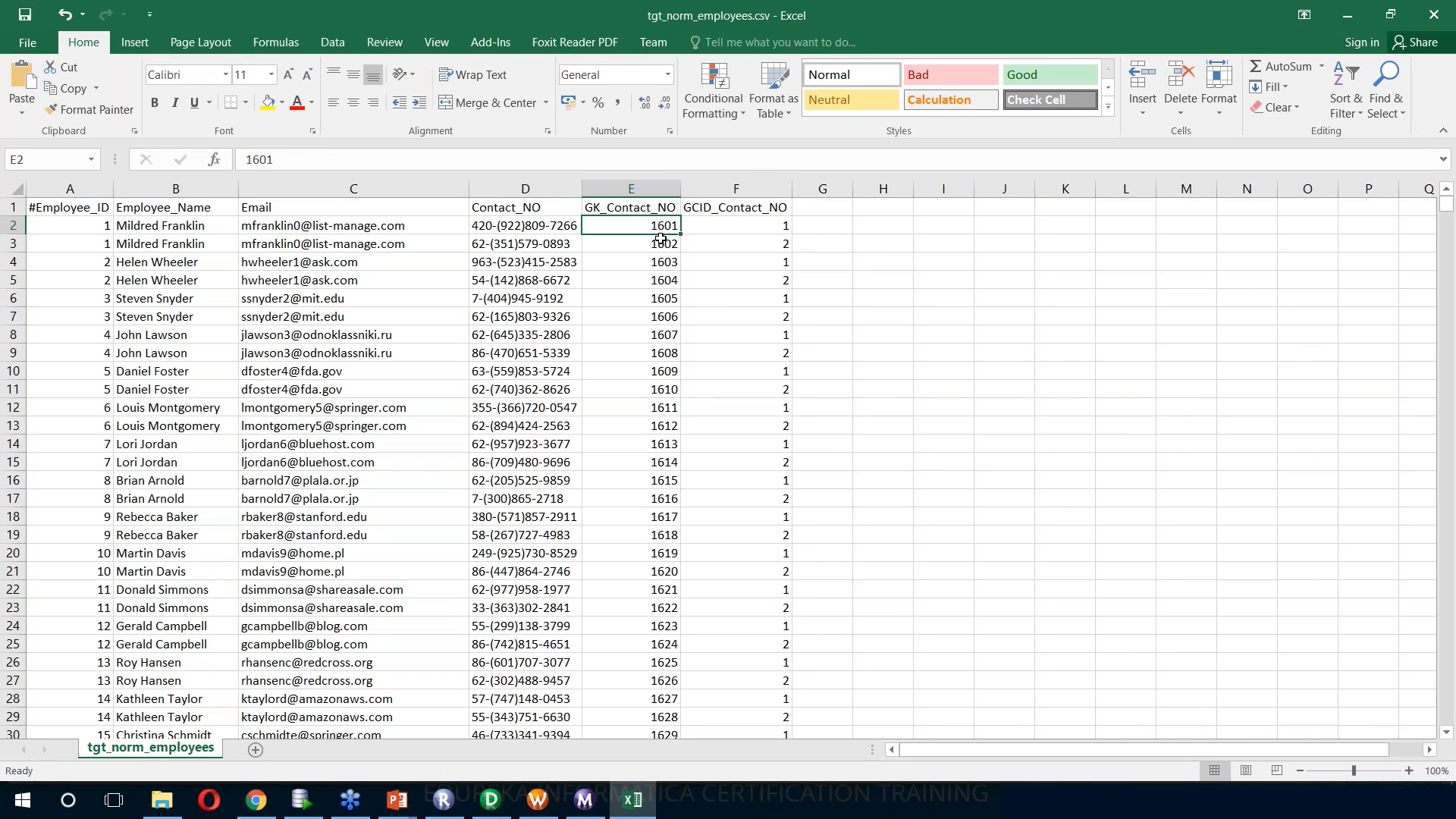
Close the workbook and switch to the PowerPoint slide show, advancing to the Normalizer Transformation summary slide
{"action": "left_click", "coordinate": [1421, 9]}
{"action": "left_click", "coordinate": [819, 423]}
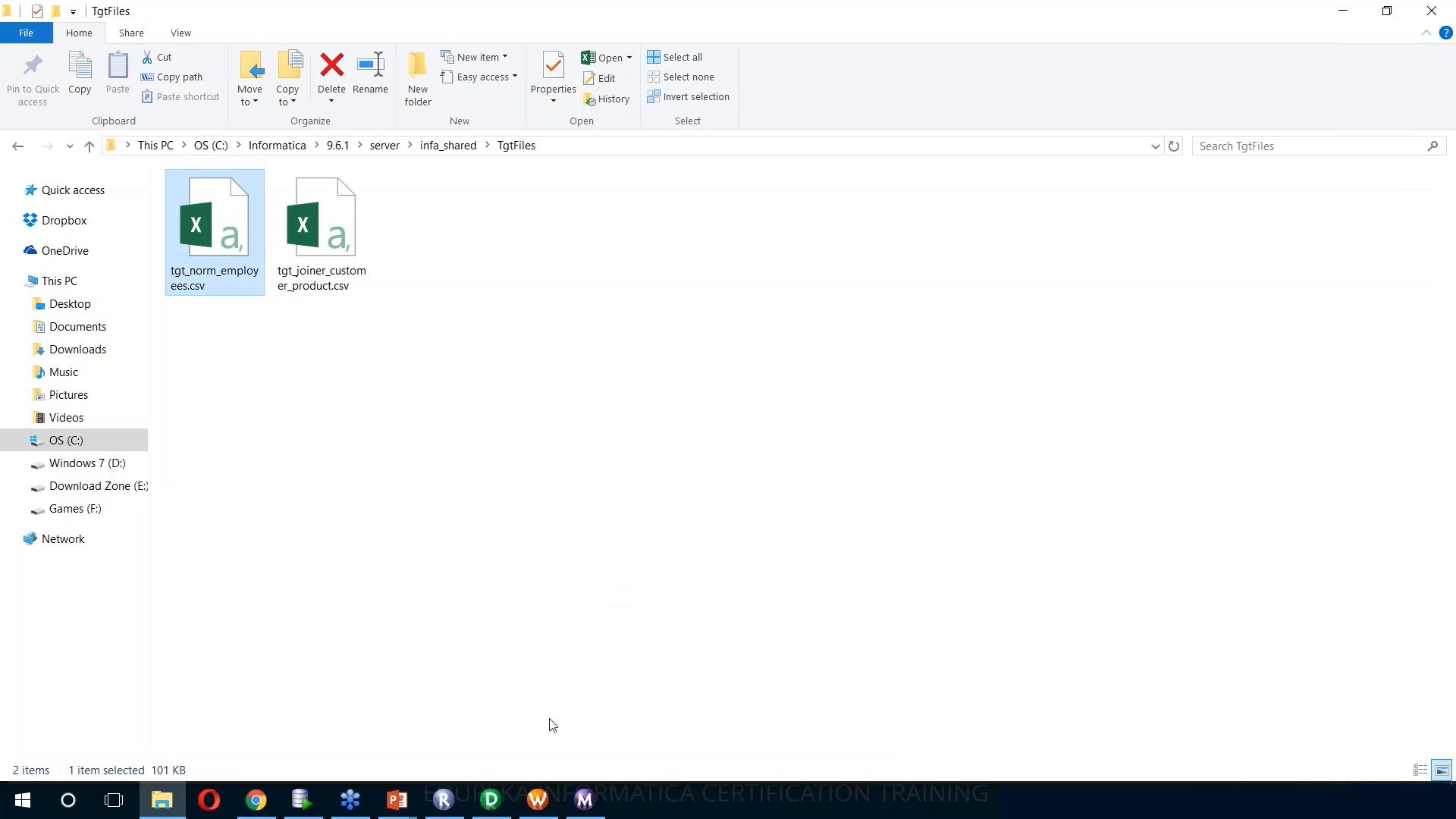
{"action": "left_click", "coordinate": [402, 810]}
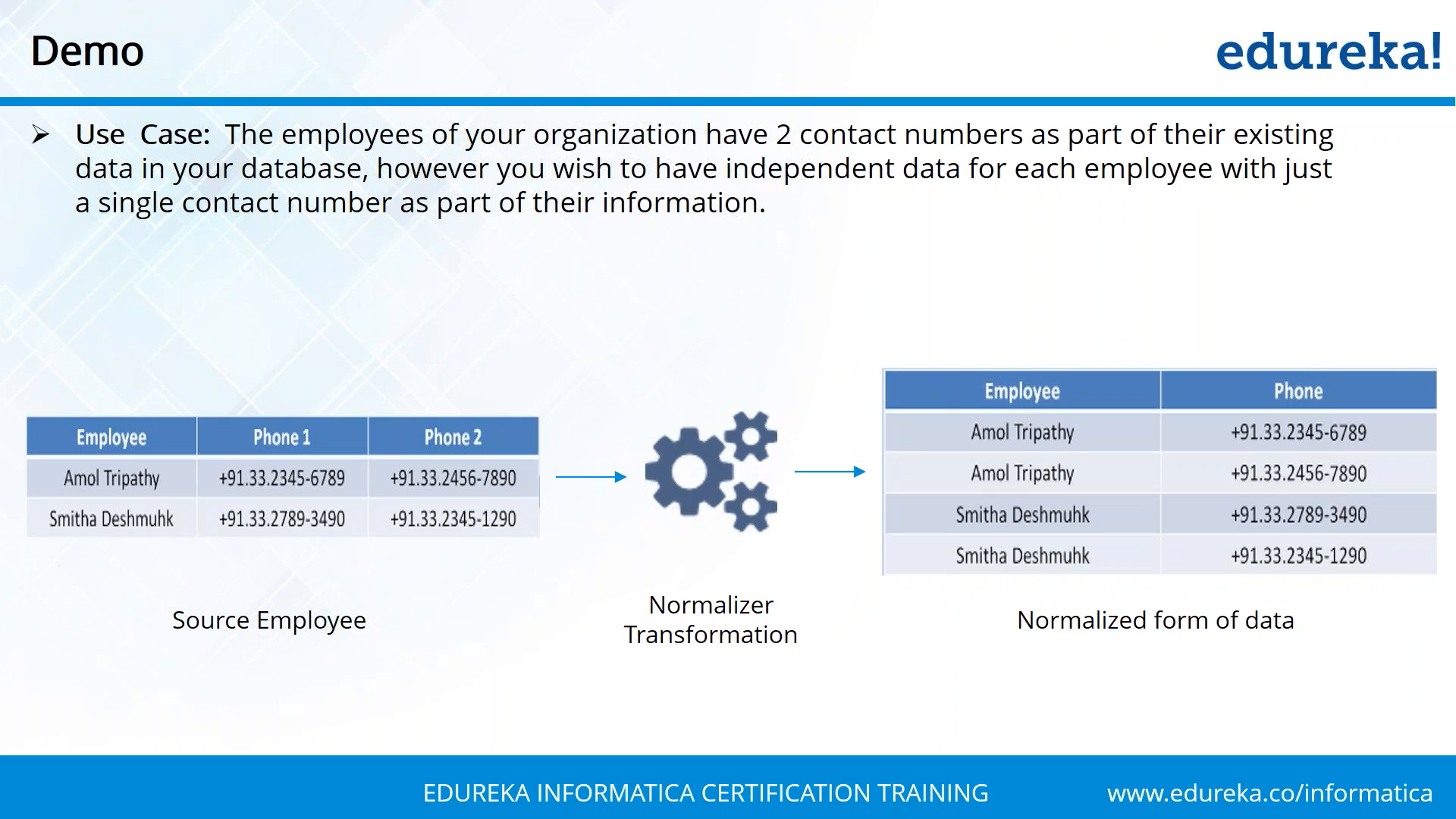
{"action": "key", "text": "Right"}
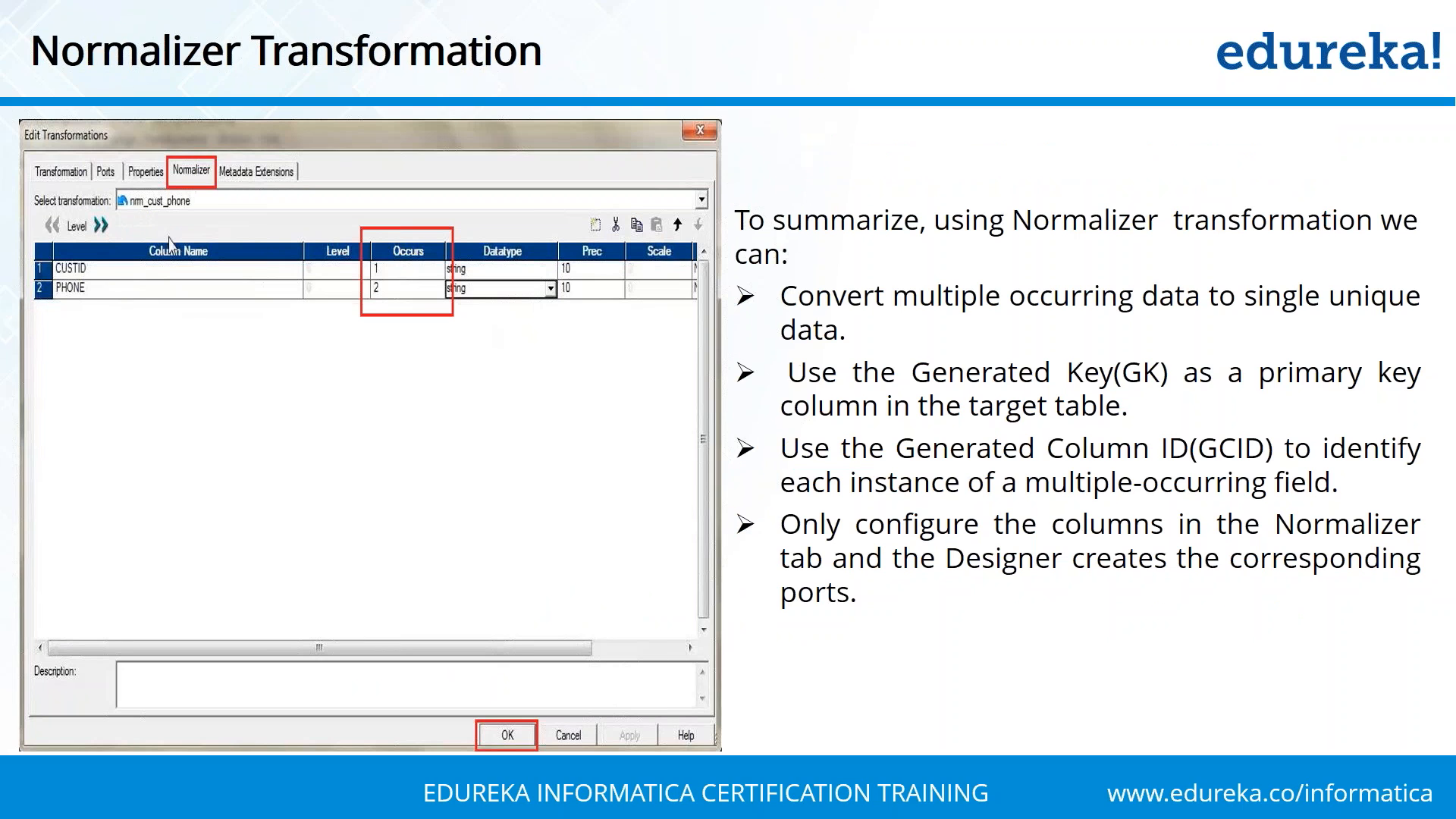